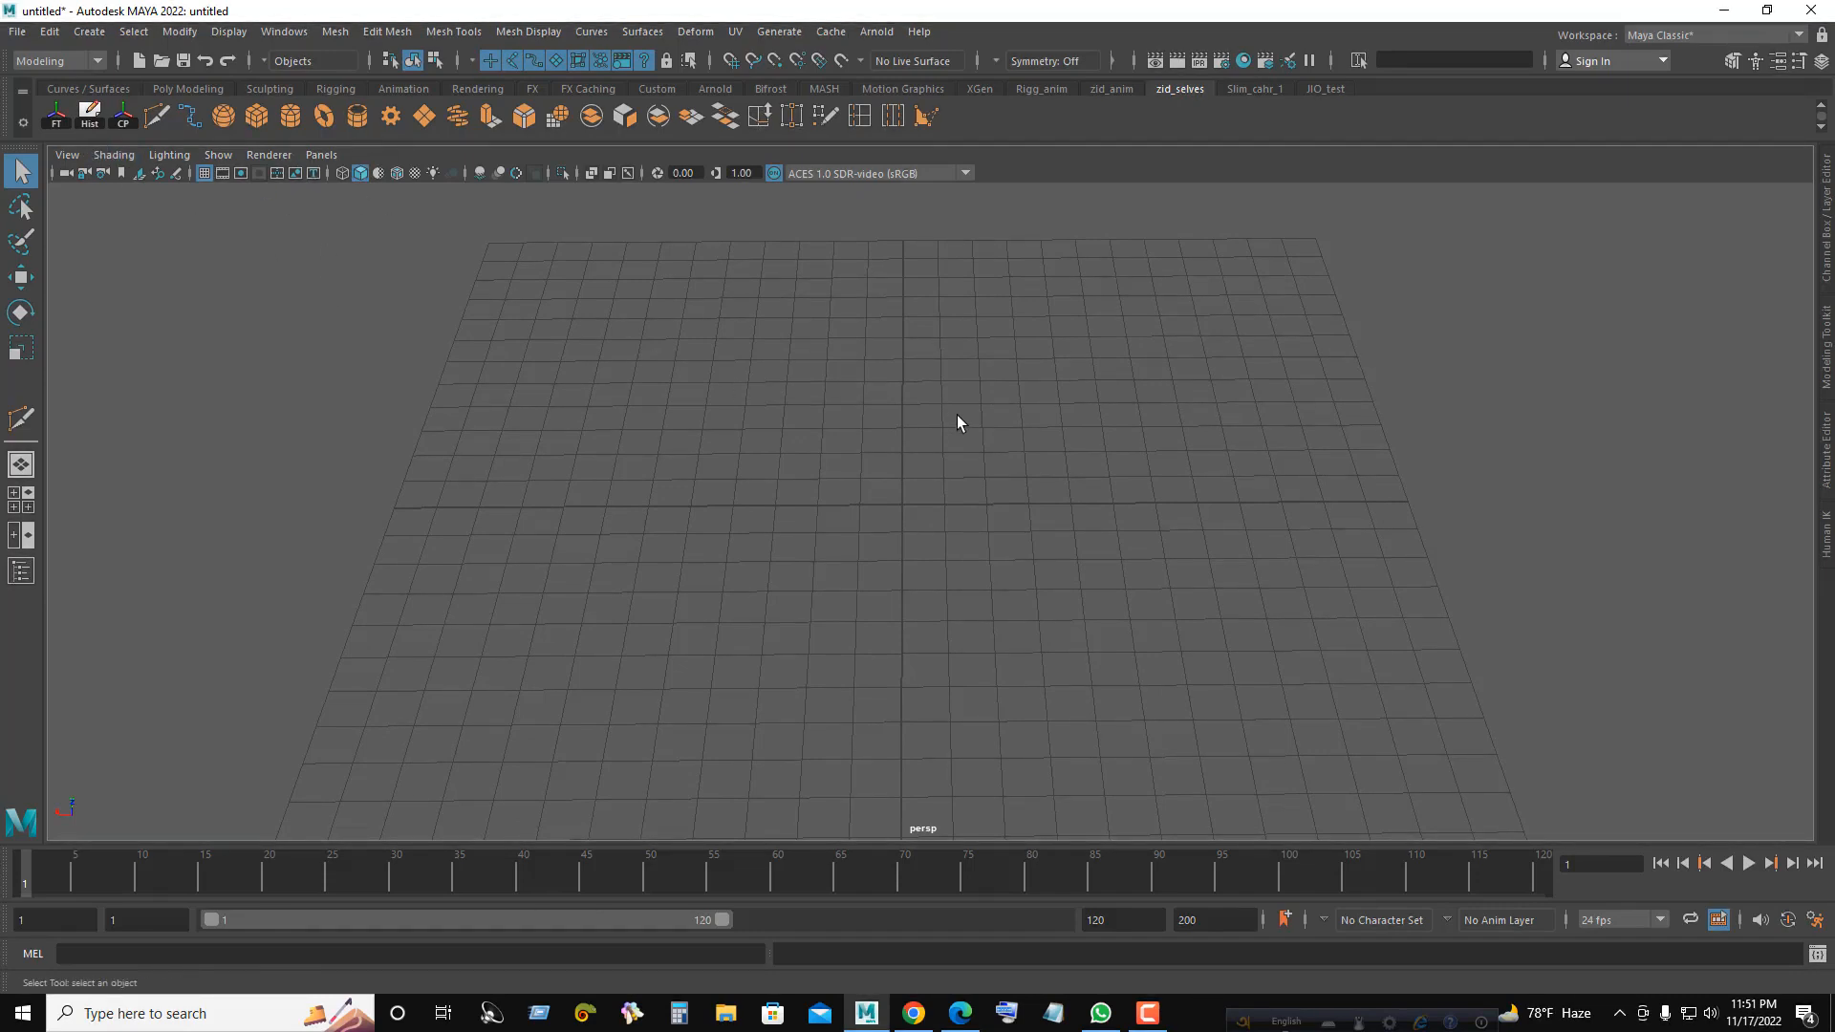
- Set the viewport grid's axes color to black in the grid options and apply it
left_click_drag(852, 412, 833, 564)
left_click(229, 33)
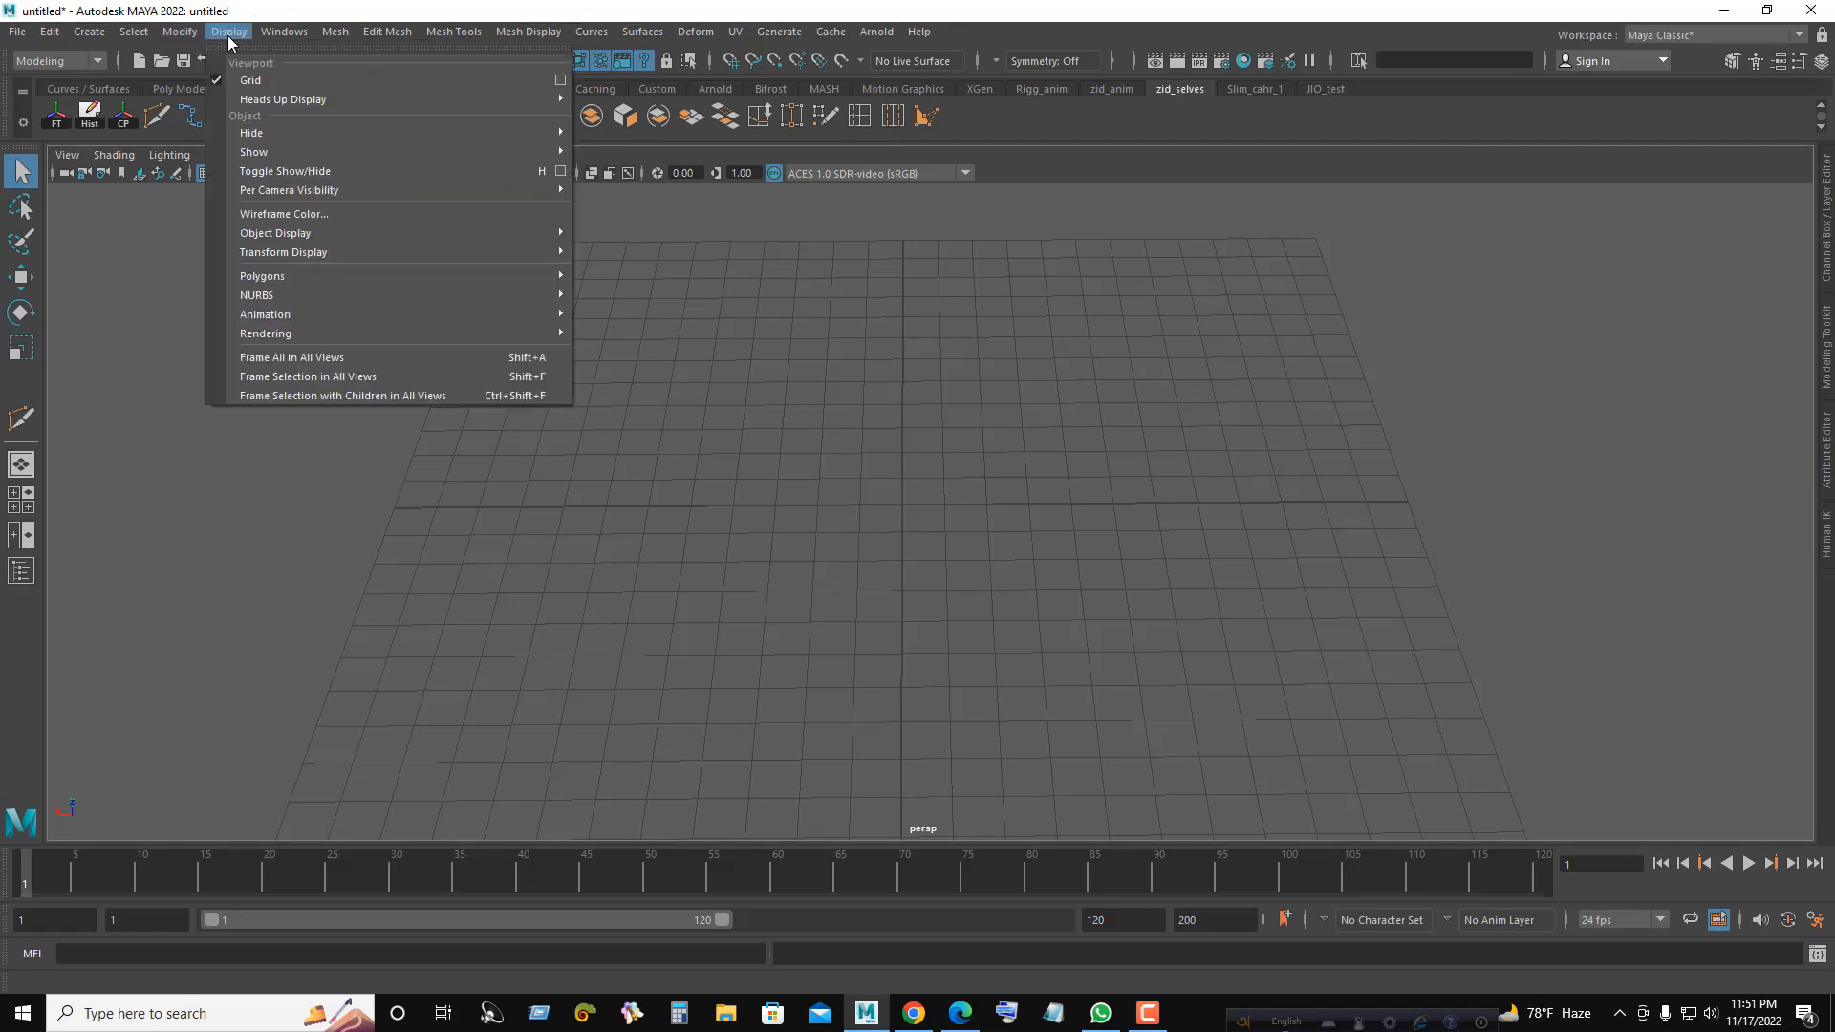
left_click(560, 80)
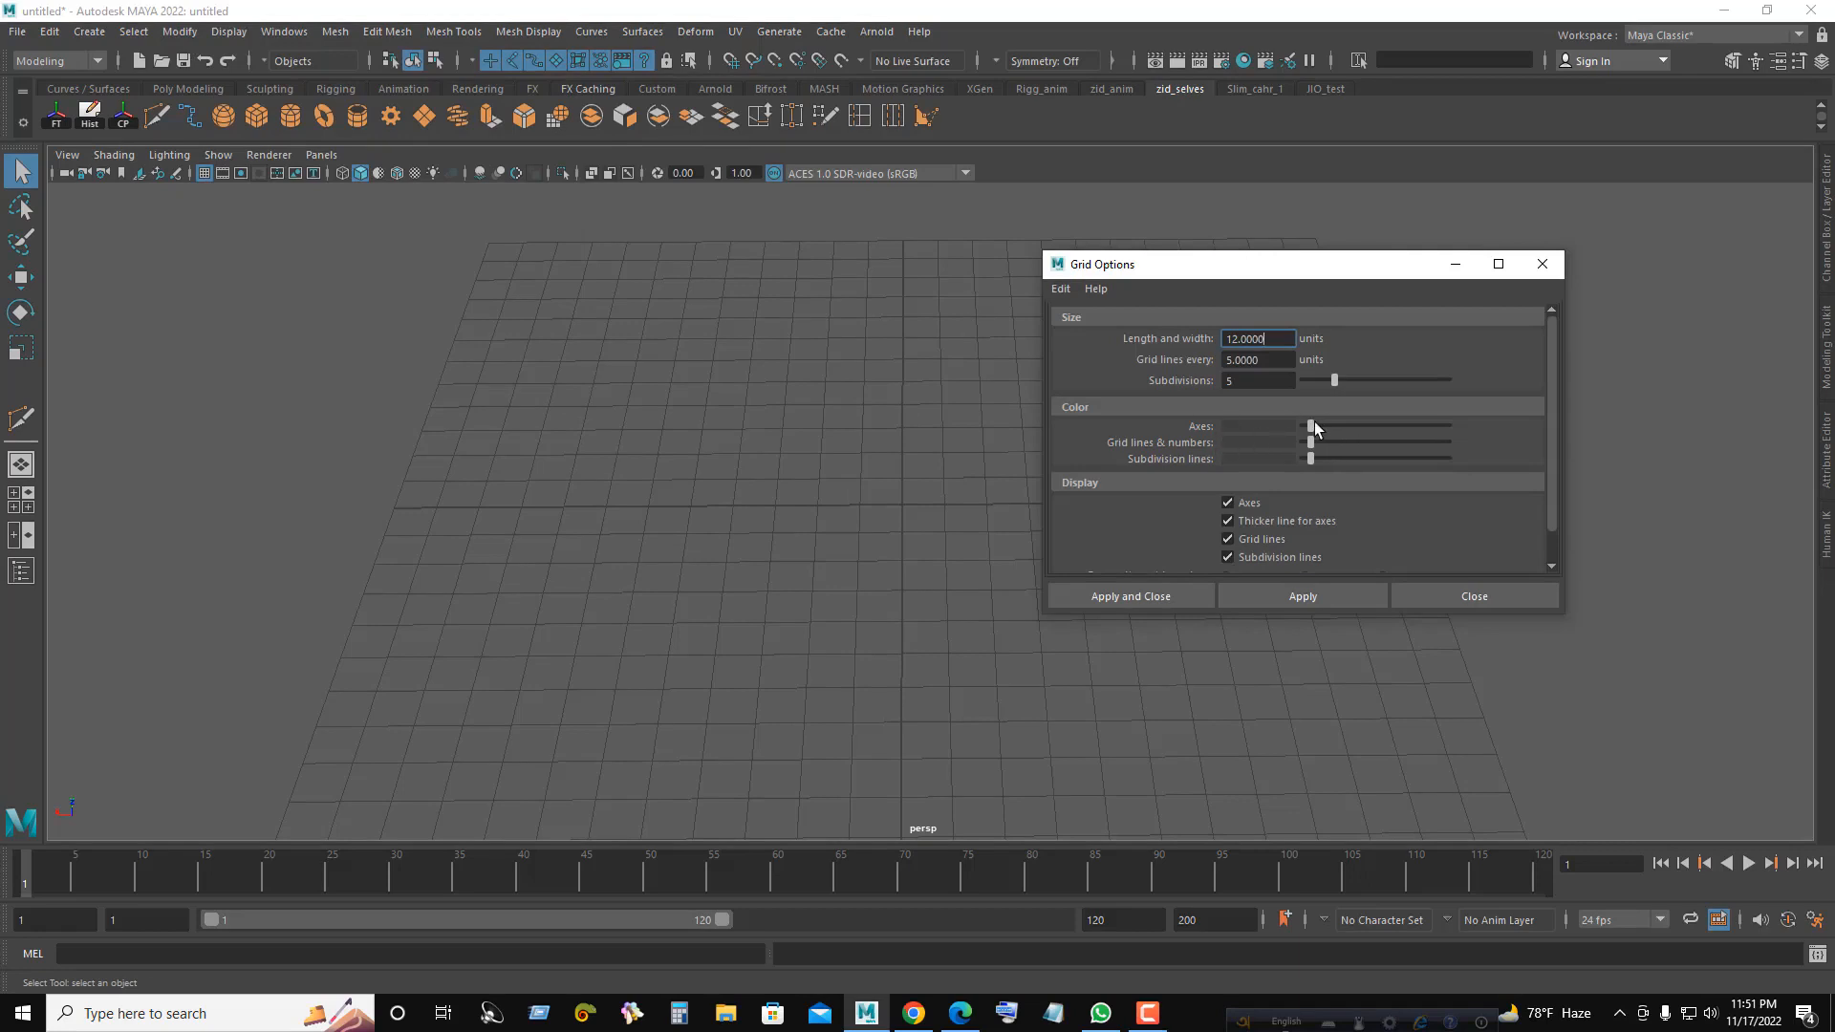
left_click_drag(1310, 425, 1298, 426)
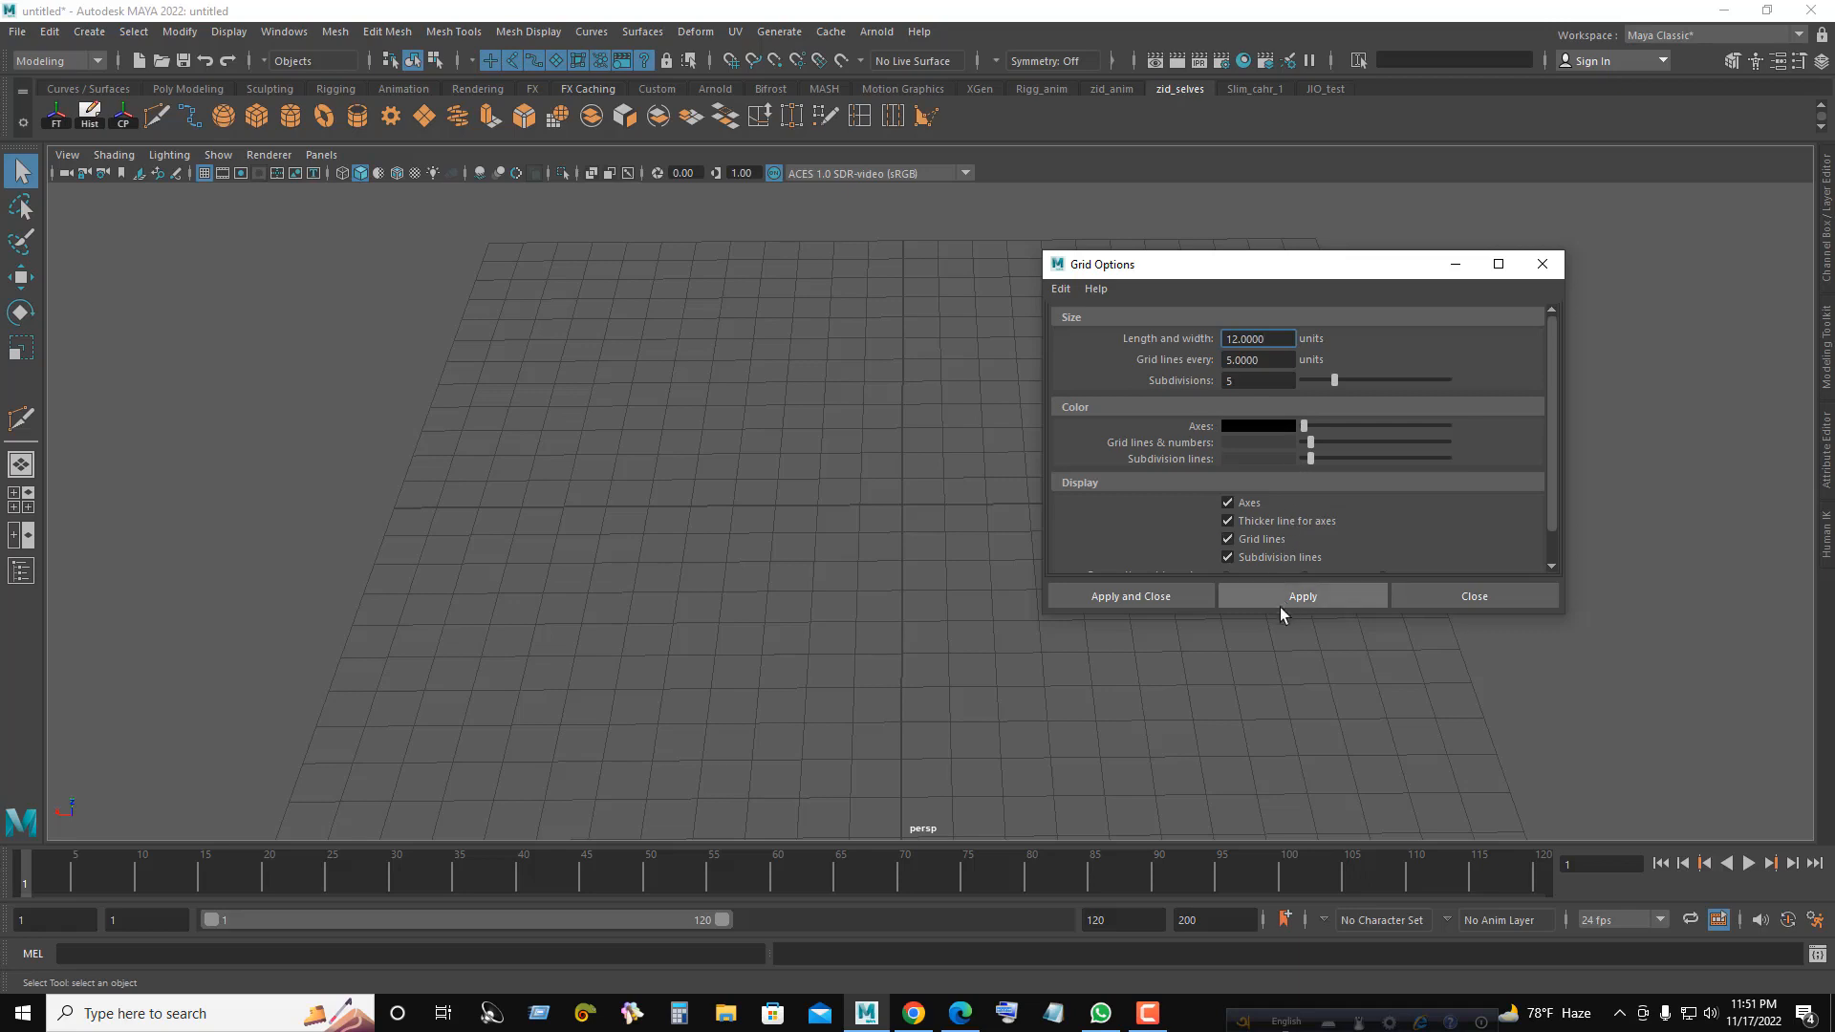
left_click(1133, 600)
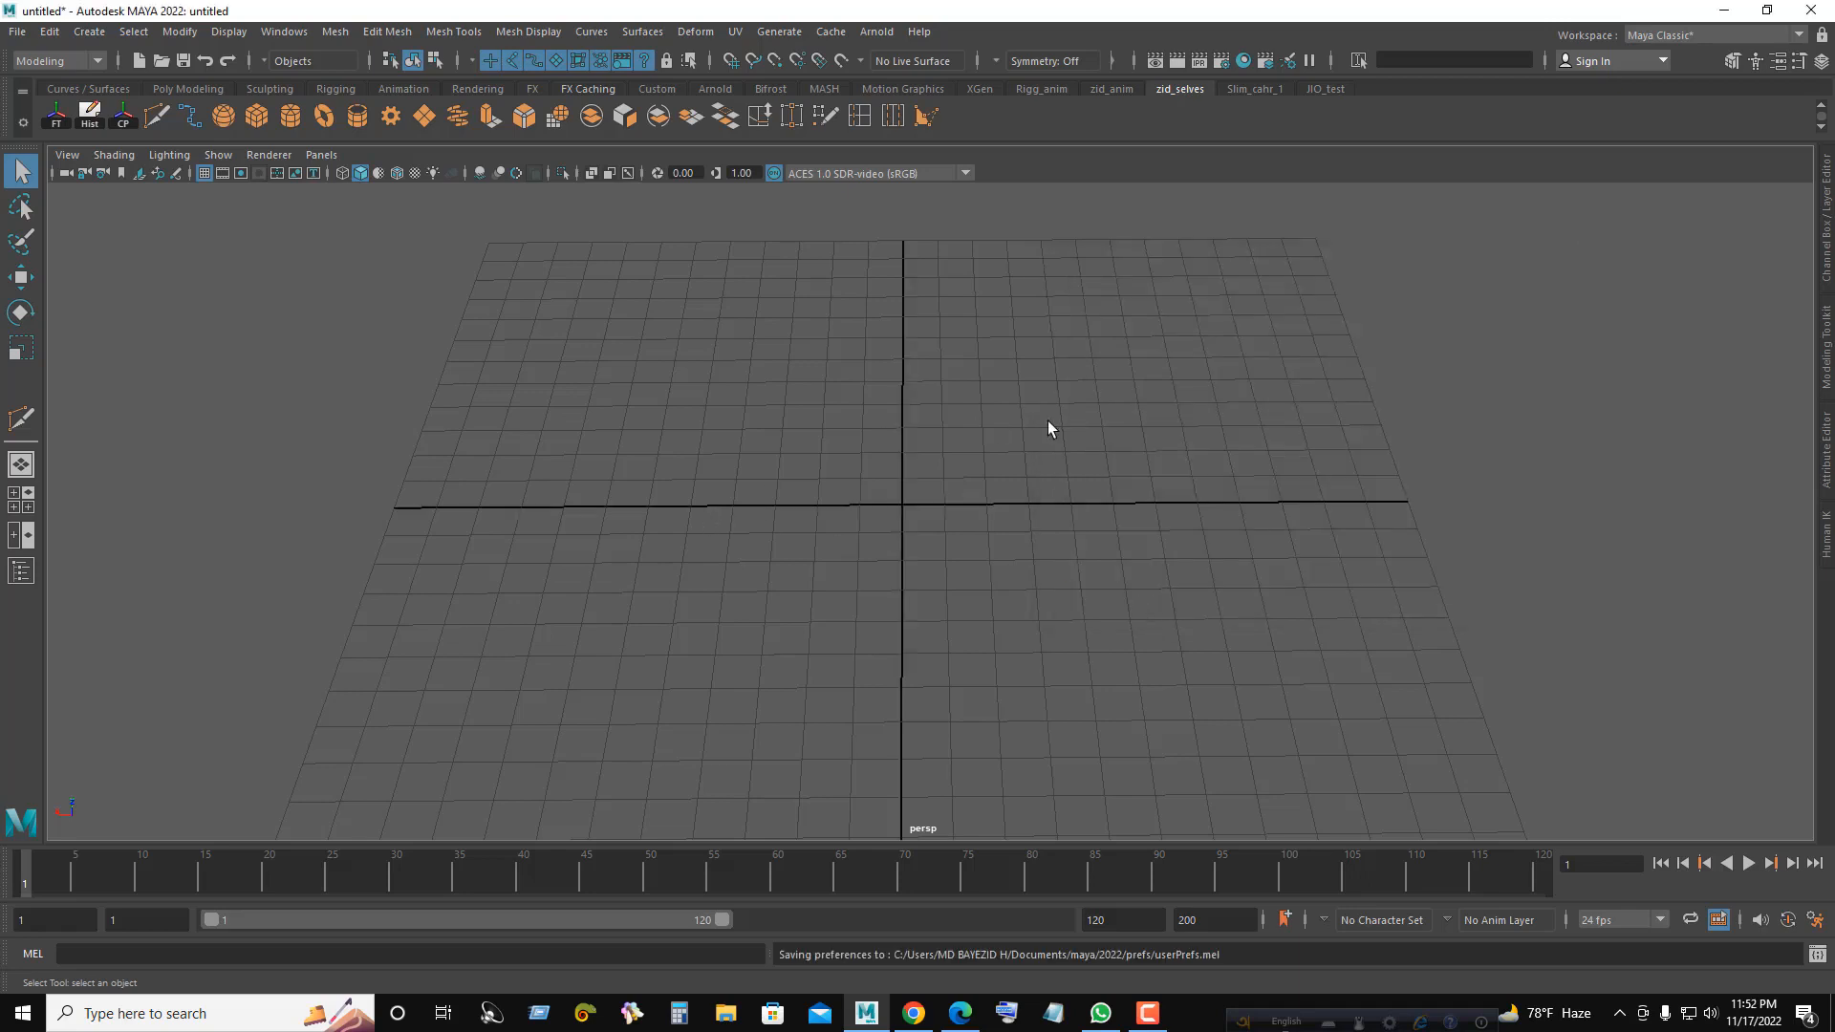
- Select the polygon plane and set its Rotate X to 90
scroll(1016, 463, "down", 2)
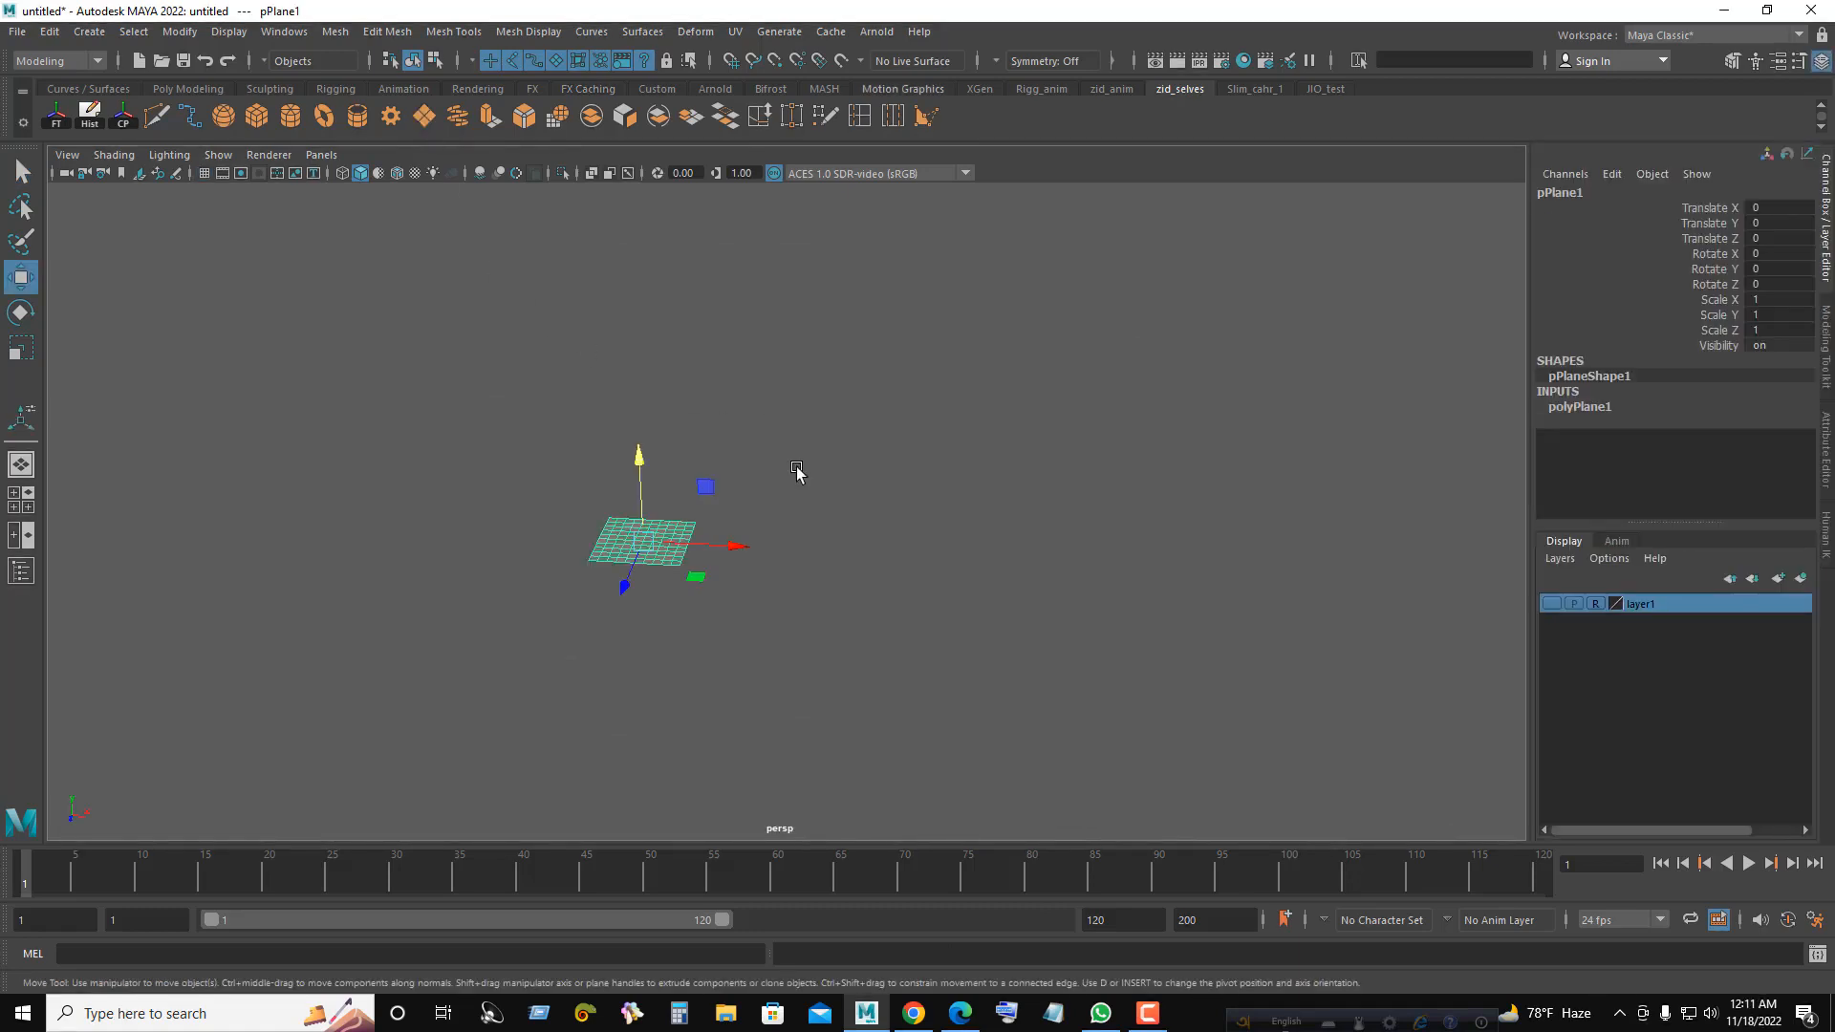
middle_click_drag(737, 555, 825, 493, "alt")
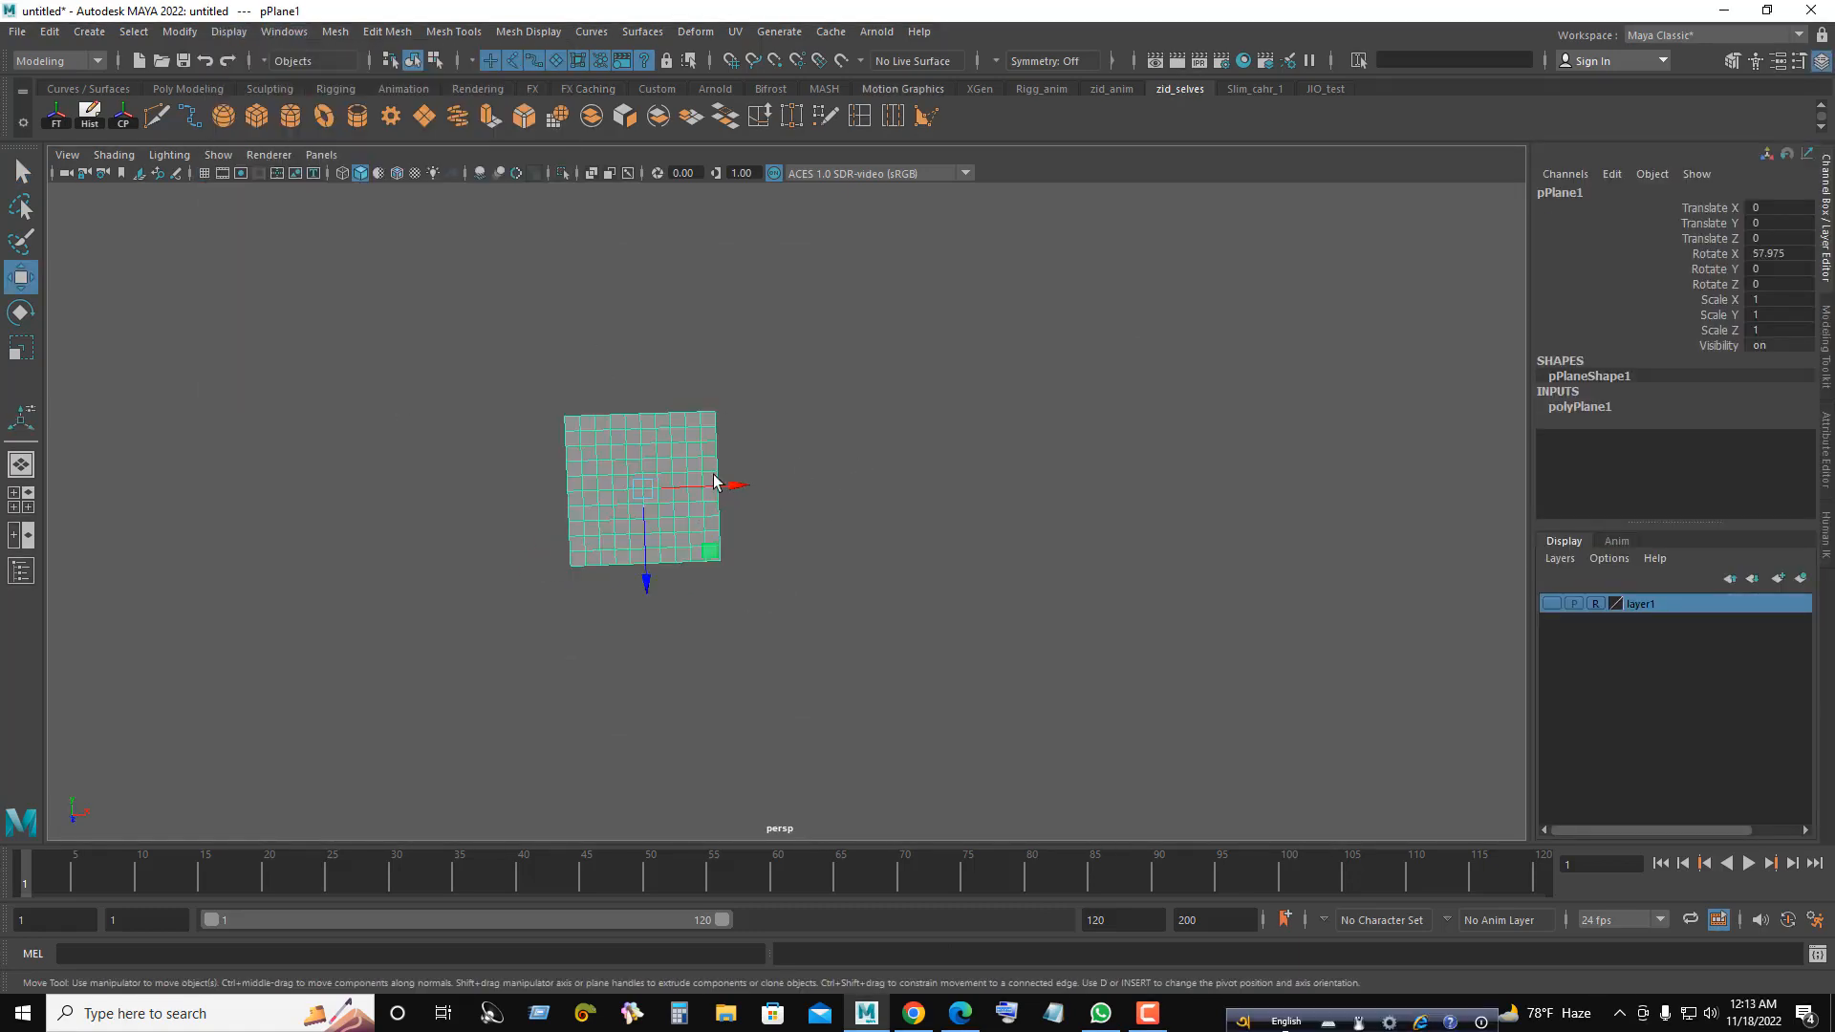
left_click(810, 387)
left_click(626, 468)
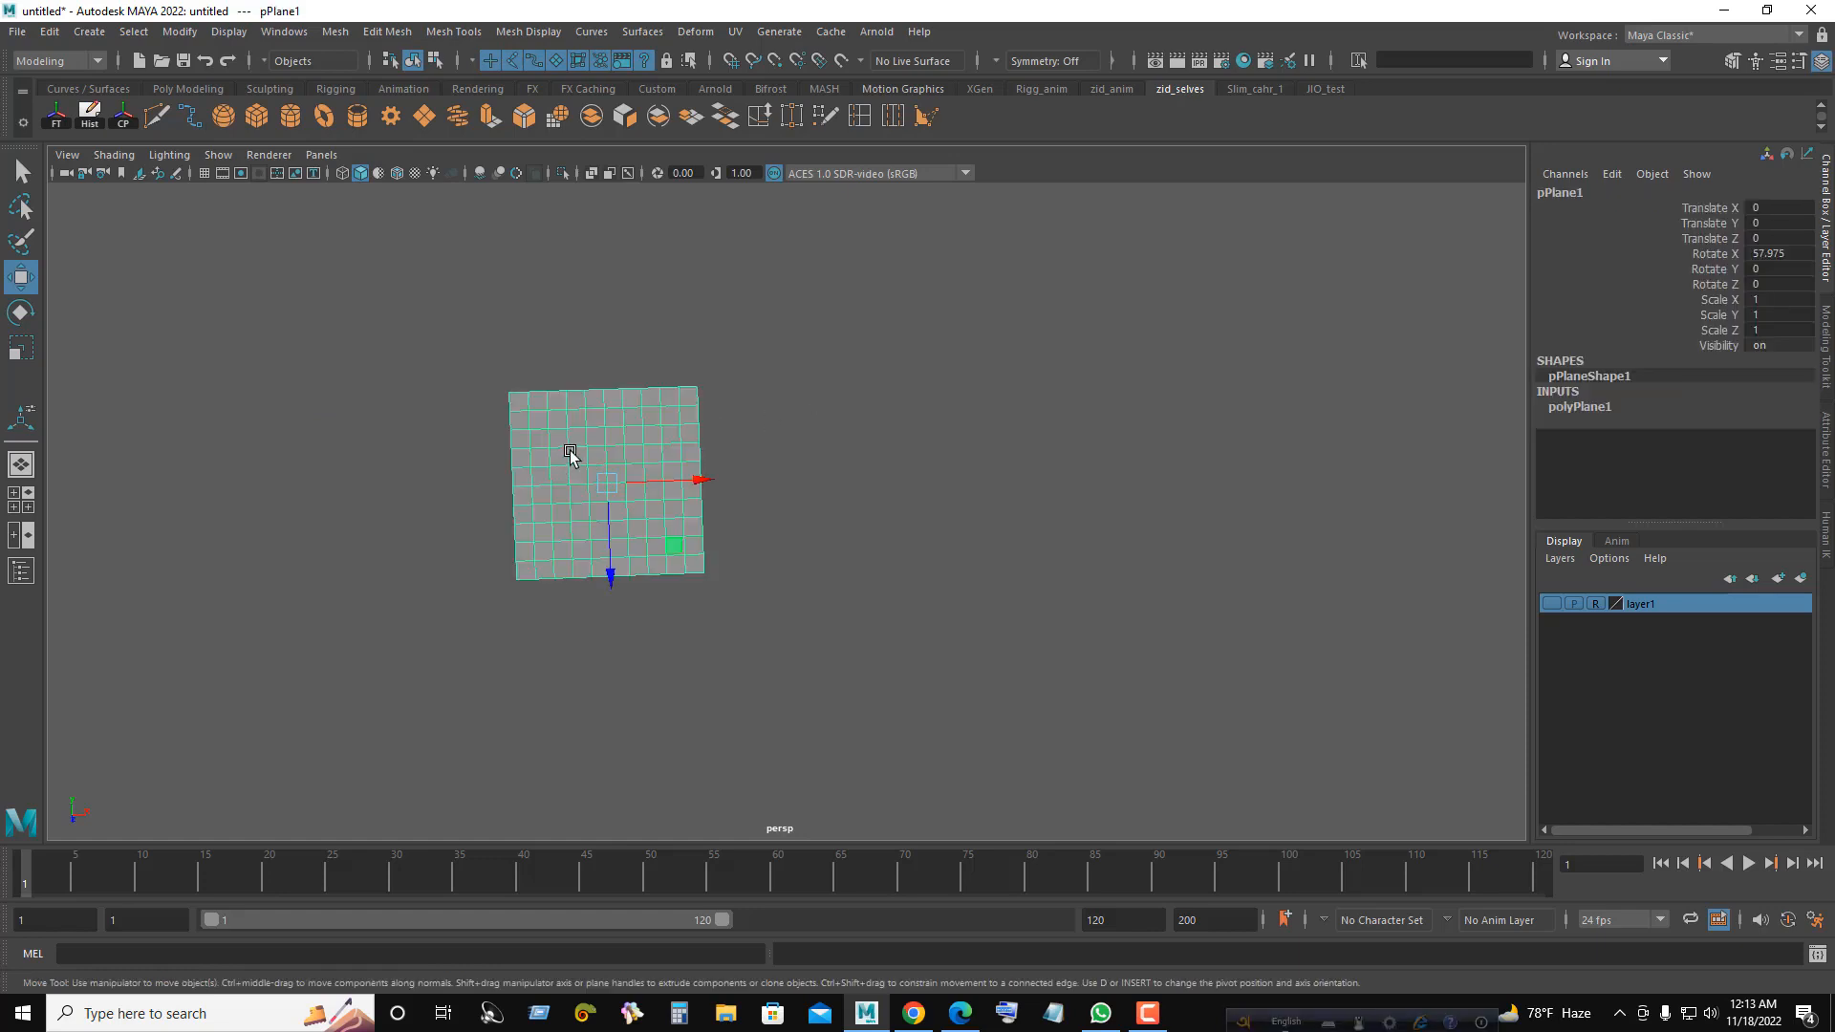
left_click(1779, 254)
type("90")
key("Return")
- Set the plane's Subdivisions Width and Subdivisions Height to 8
left_click_drag(763, 479, 787, 417, "alt")
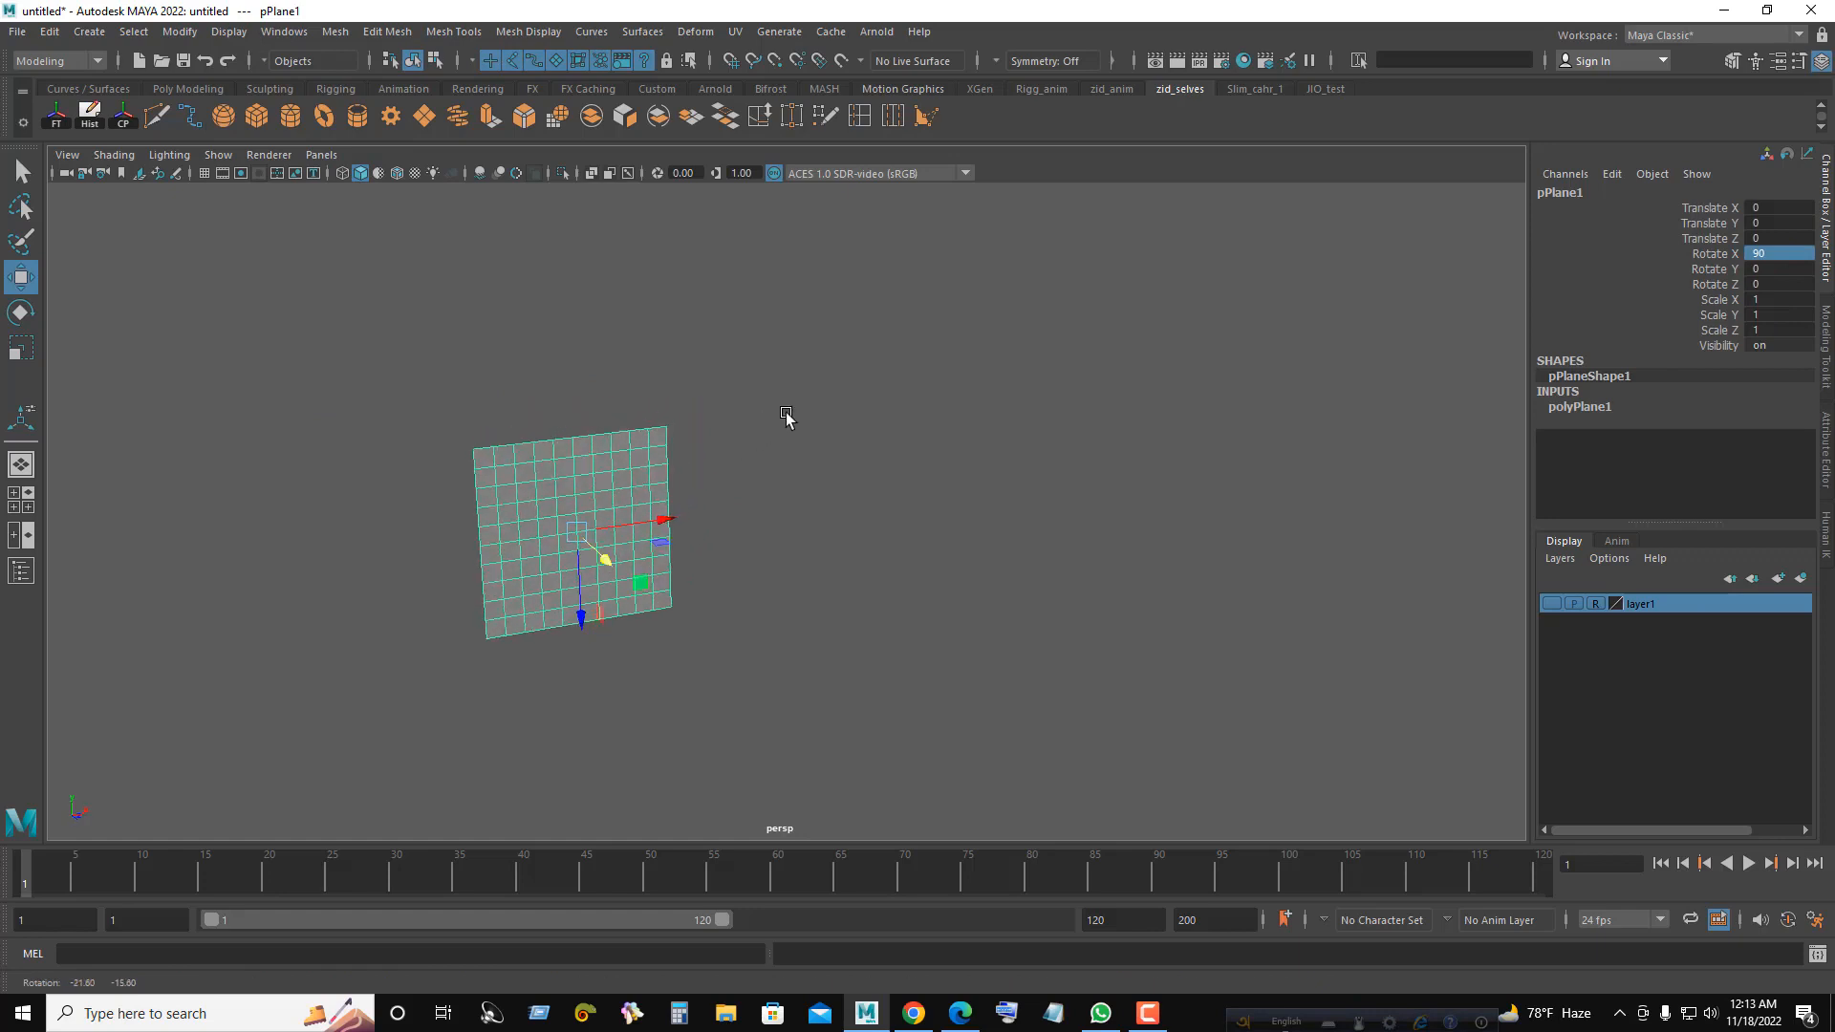
scroll(692, 439, "up", 4)
middle_click_drag(692, 439, 816, 389, "alt")
left_click_drag(815, 389, 782, 378, "alt")
scroll(782, 378, "up", 3)
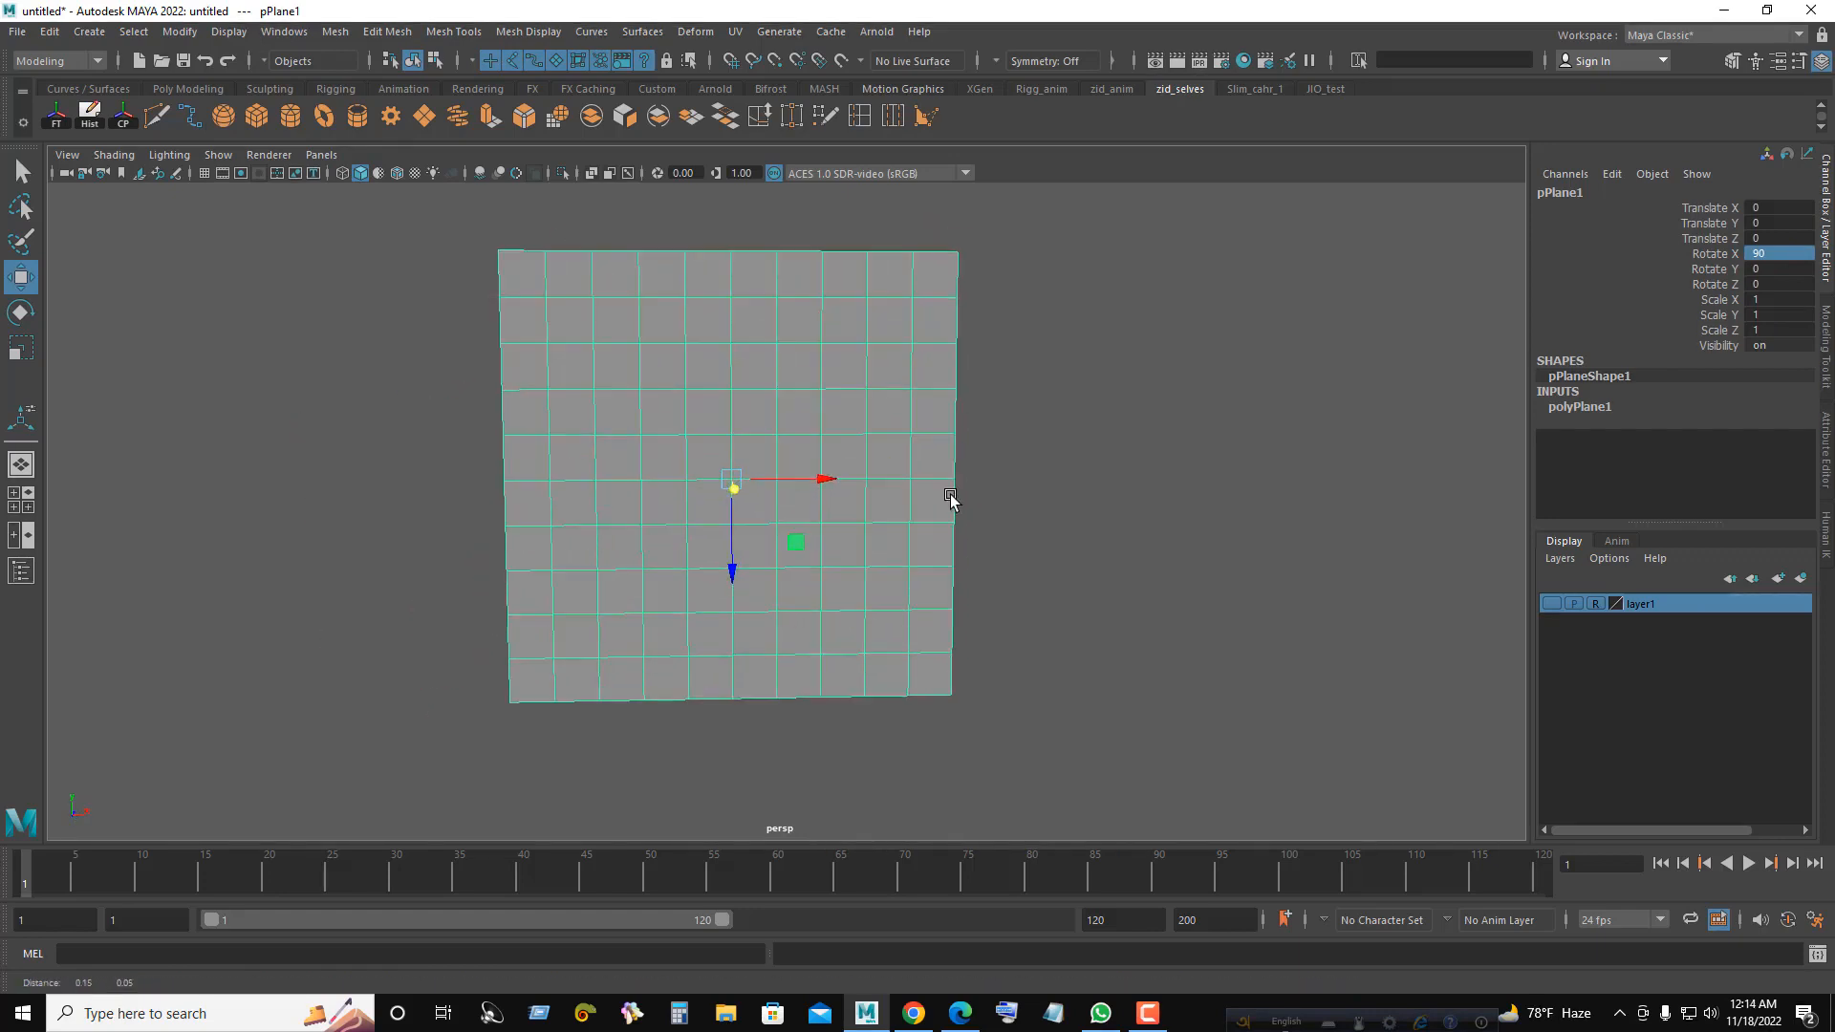
left_click(1607, 405)
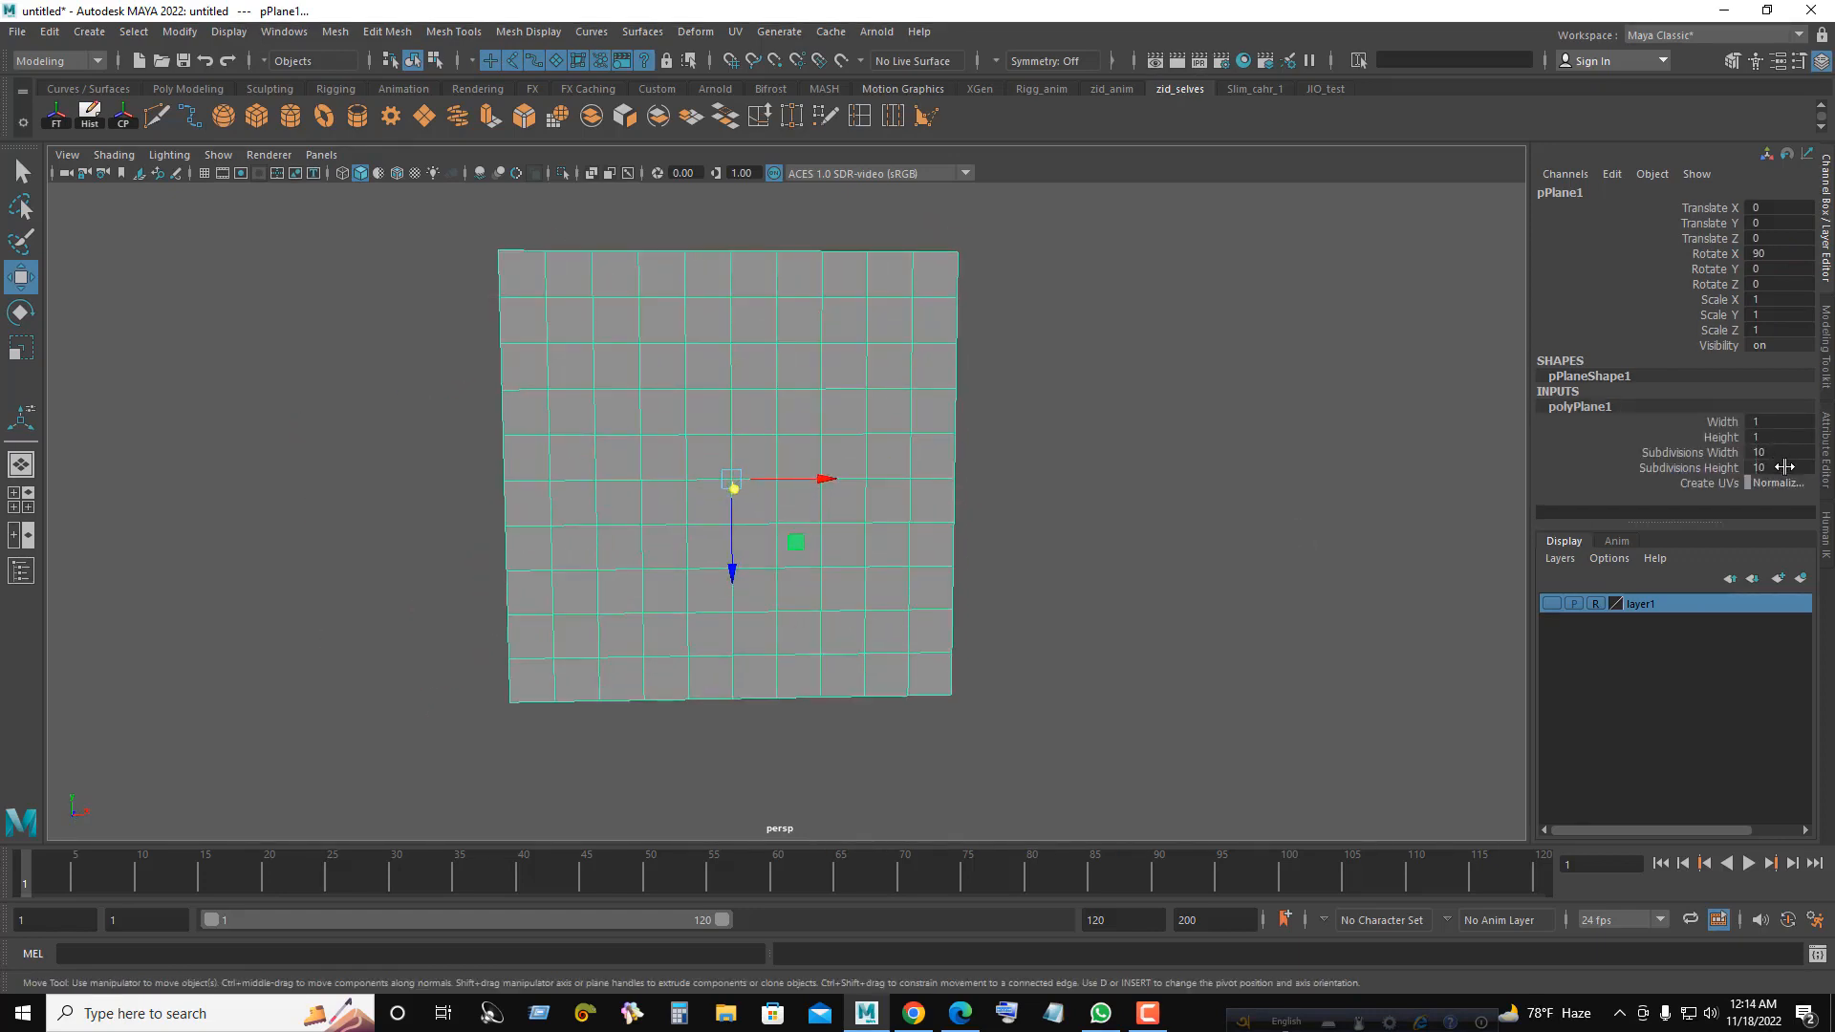
left_click_drag(1784, 466, 1766, 452)
type("8")
key("Return")
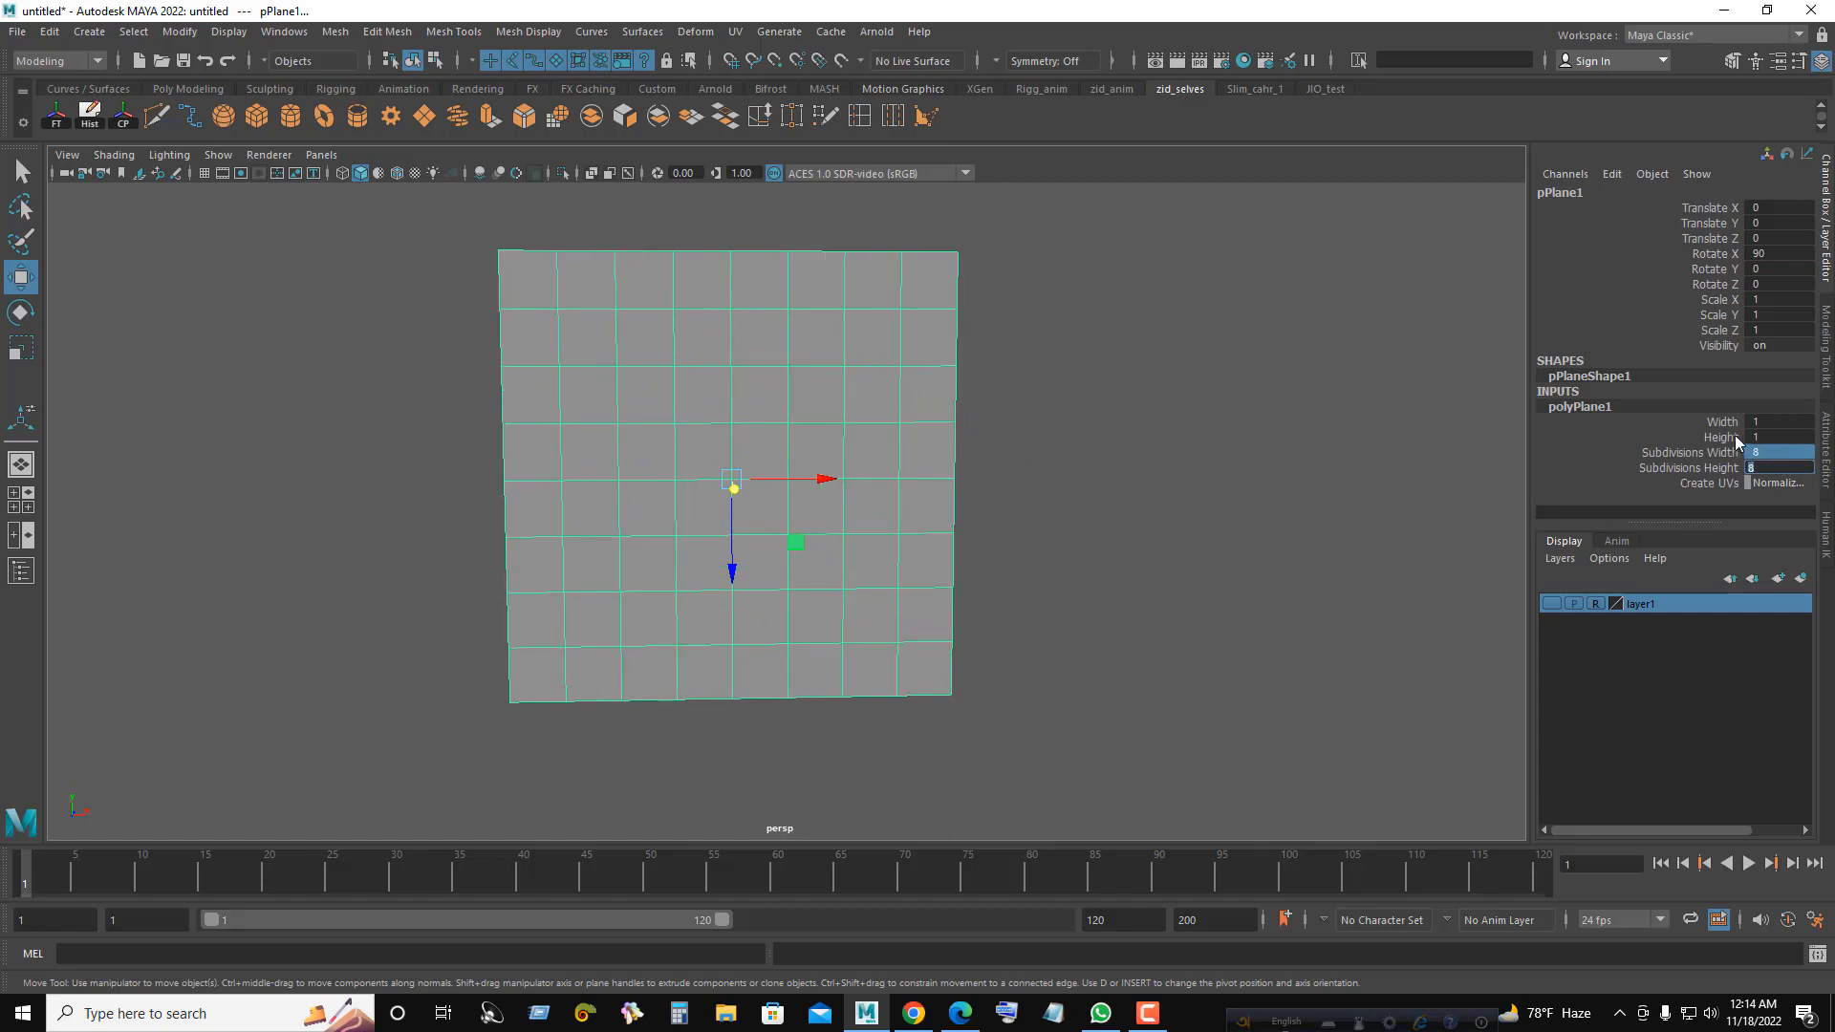
left_click(1036, 372)
left_click(925, 430)
- Turn on the Poly Count heads-up display in the viewport
scroll(808, 438, "down", 2)
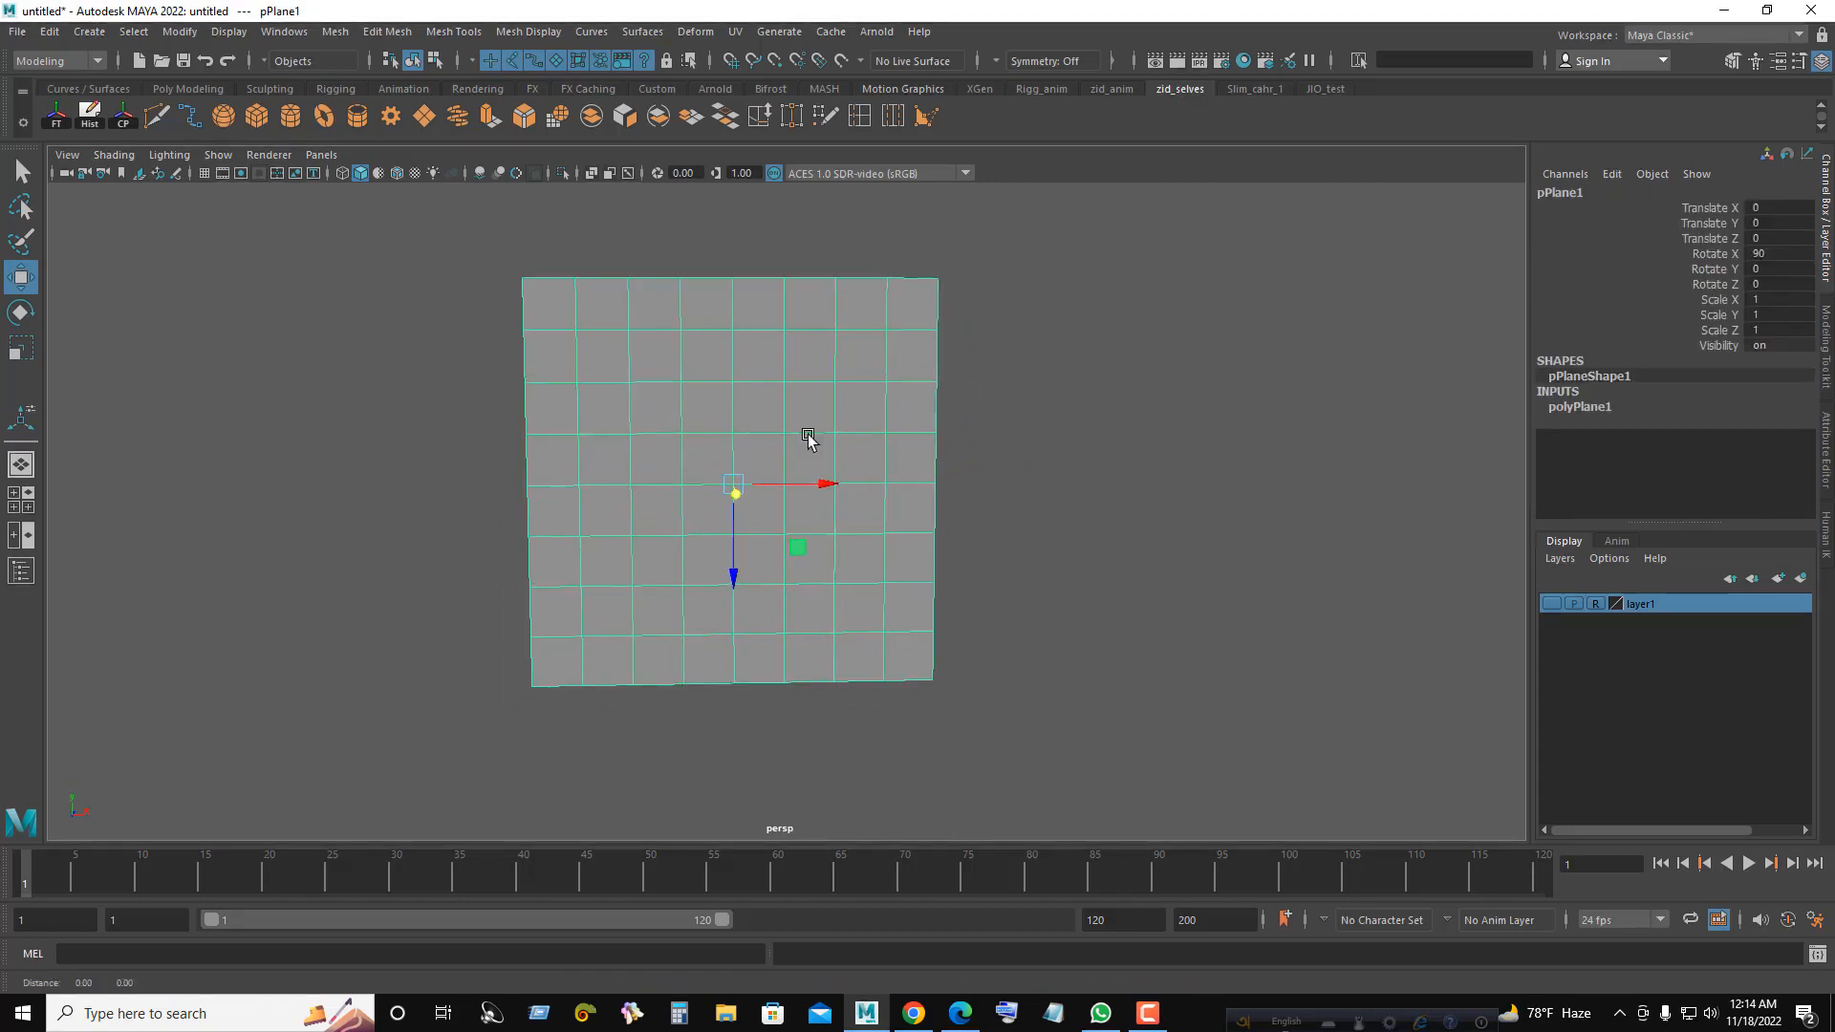
middle_click_drag(808, 437, 712, 434, "alt")
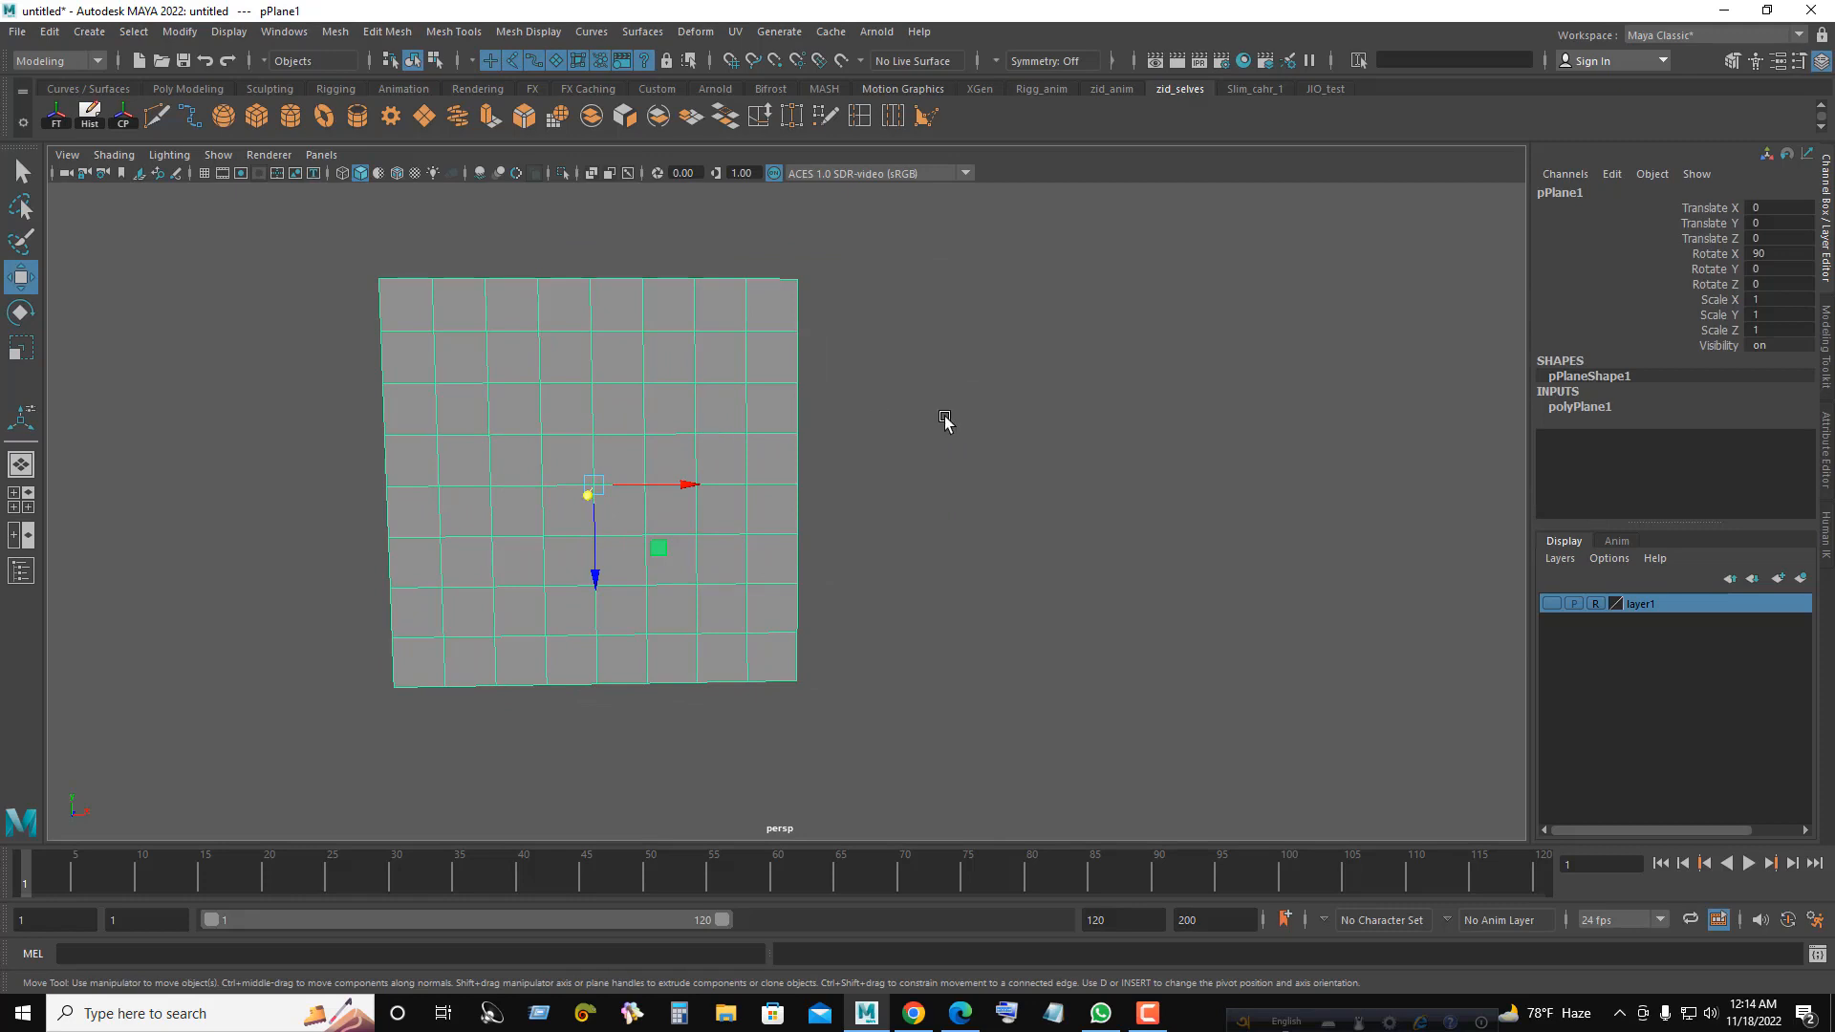
left_click(218, 33)
mouse_move(347, 96)
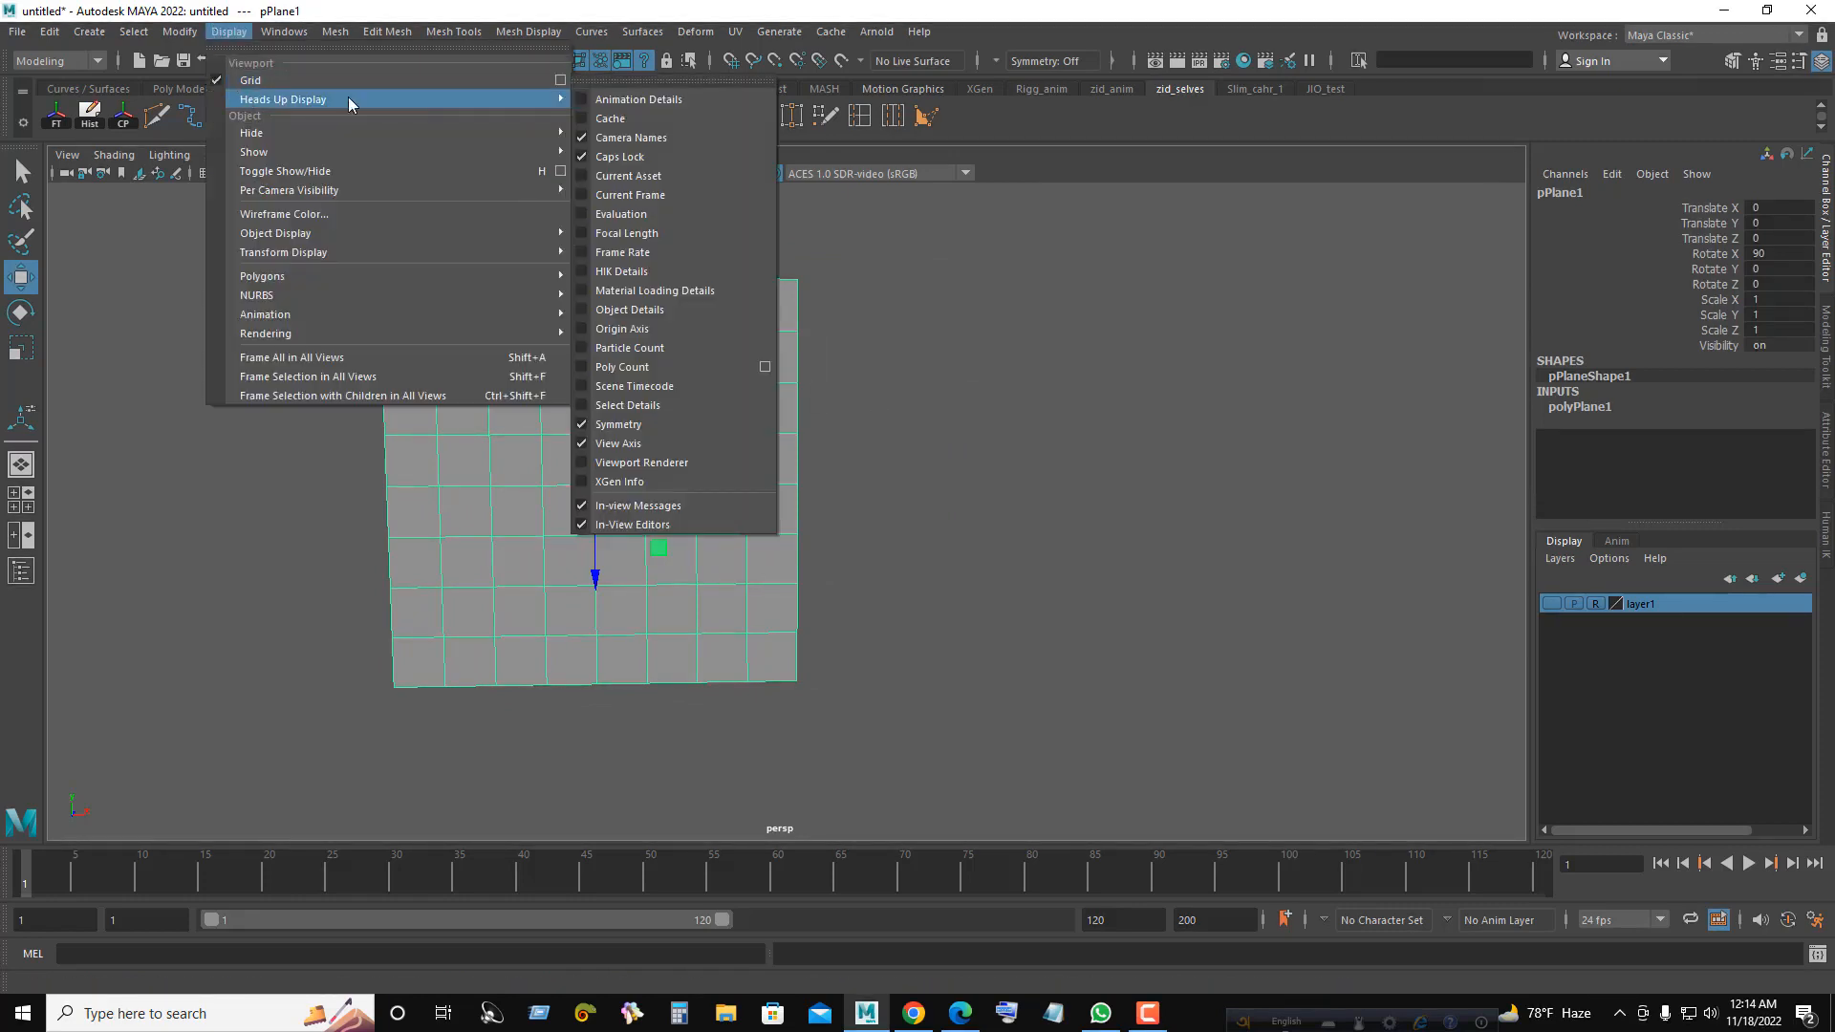
left_click(631, 367)
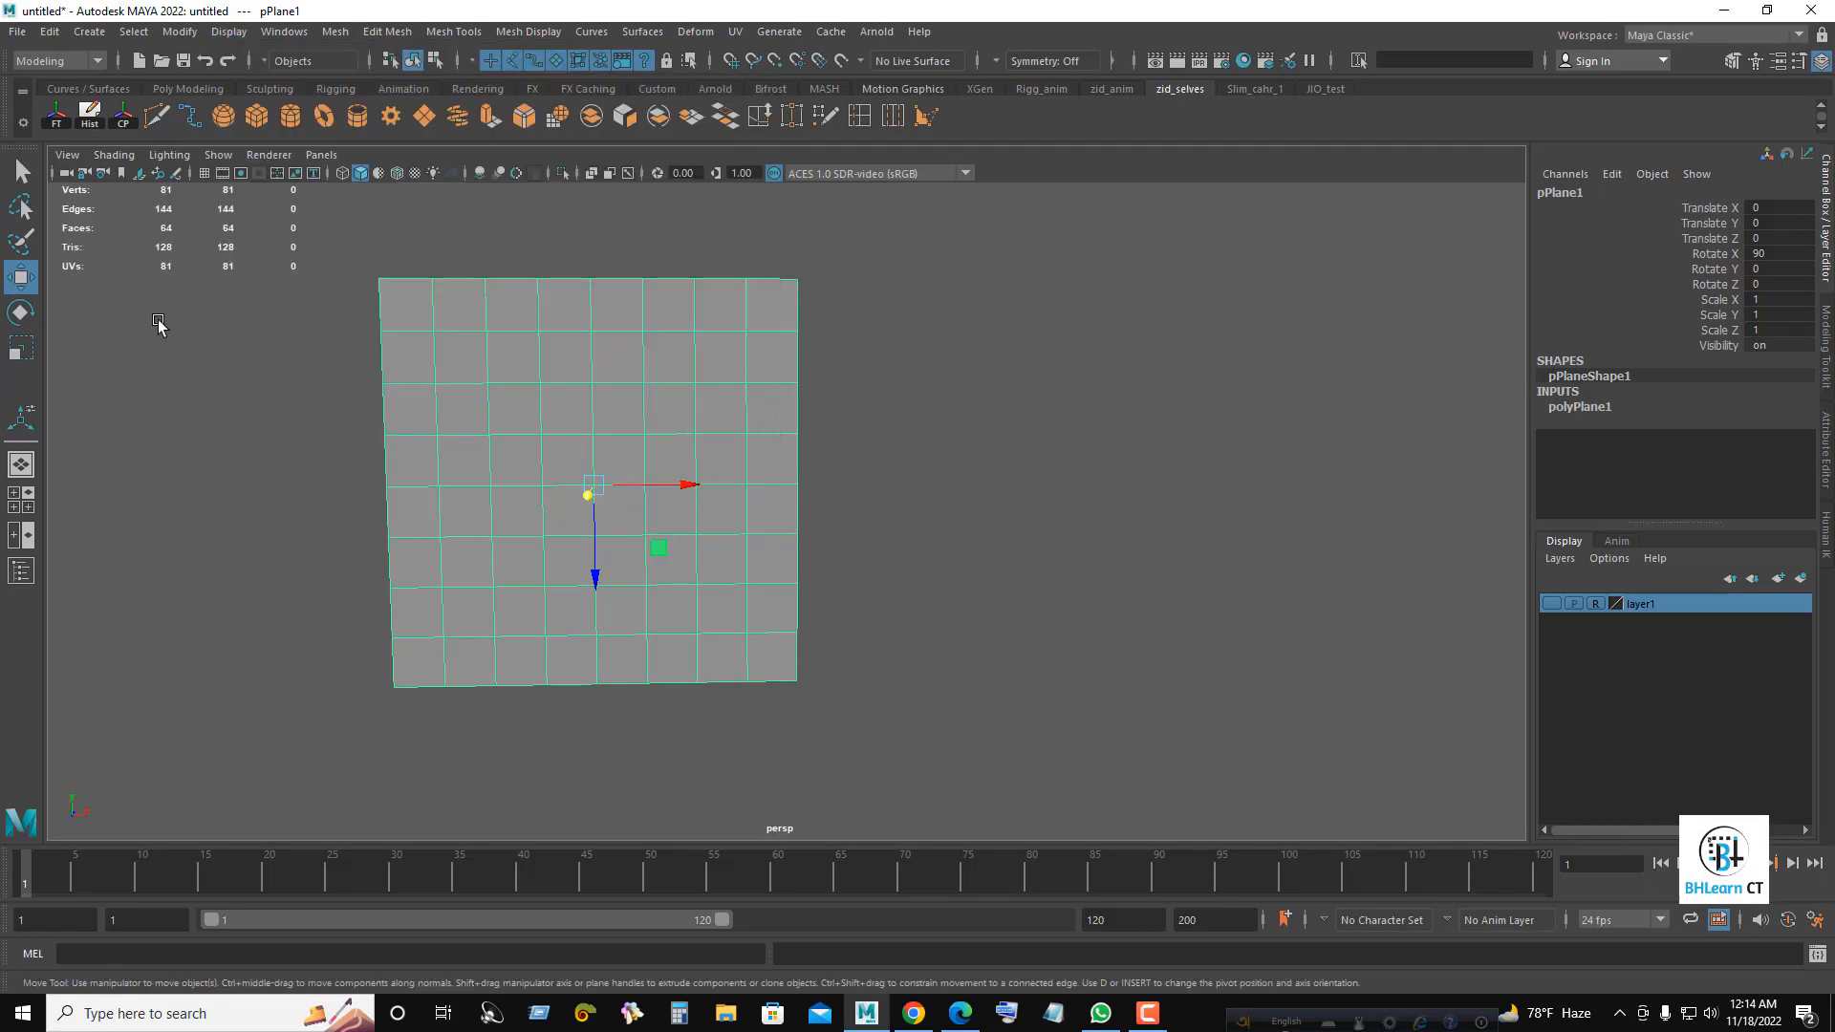
- Select the edges along the plane's right border to check their count, and return to object mode
right_click_drag(820, 336, 856, 277)
left_click(793, 310)
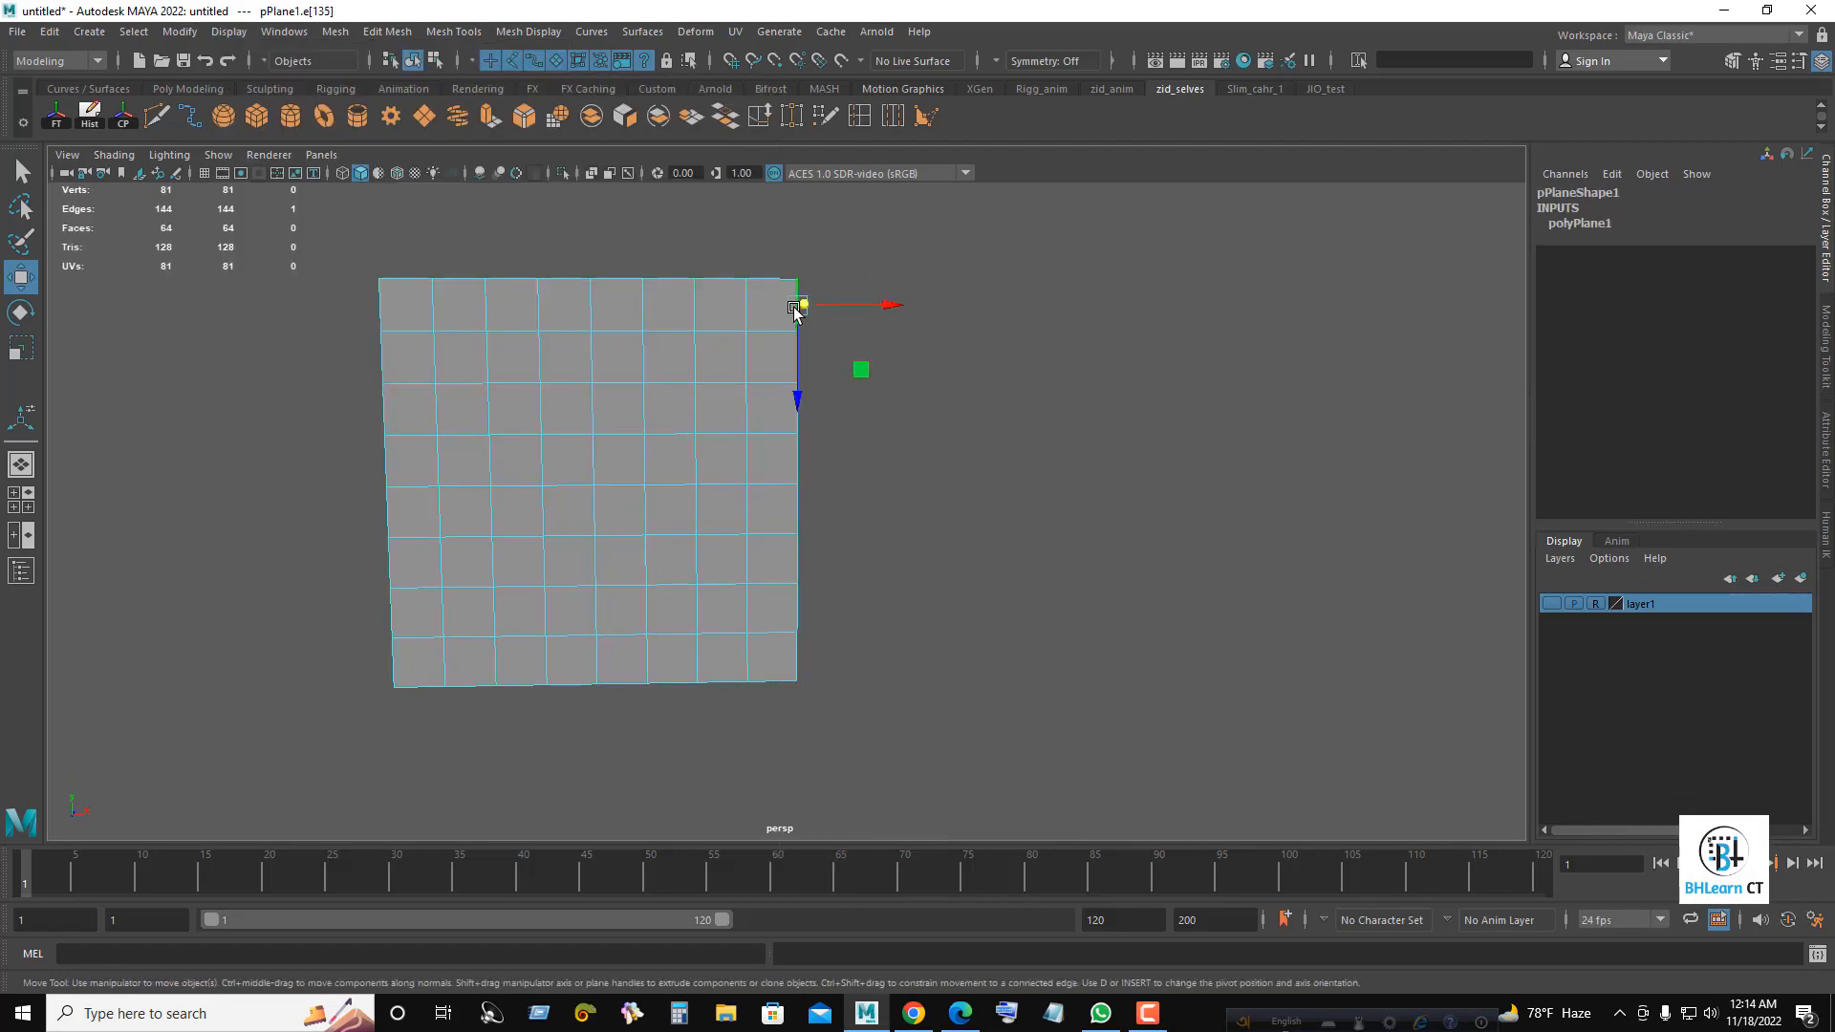
key("q")
left_click(797, 656, "shift")
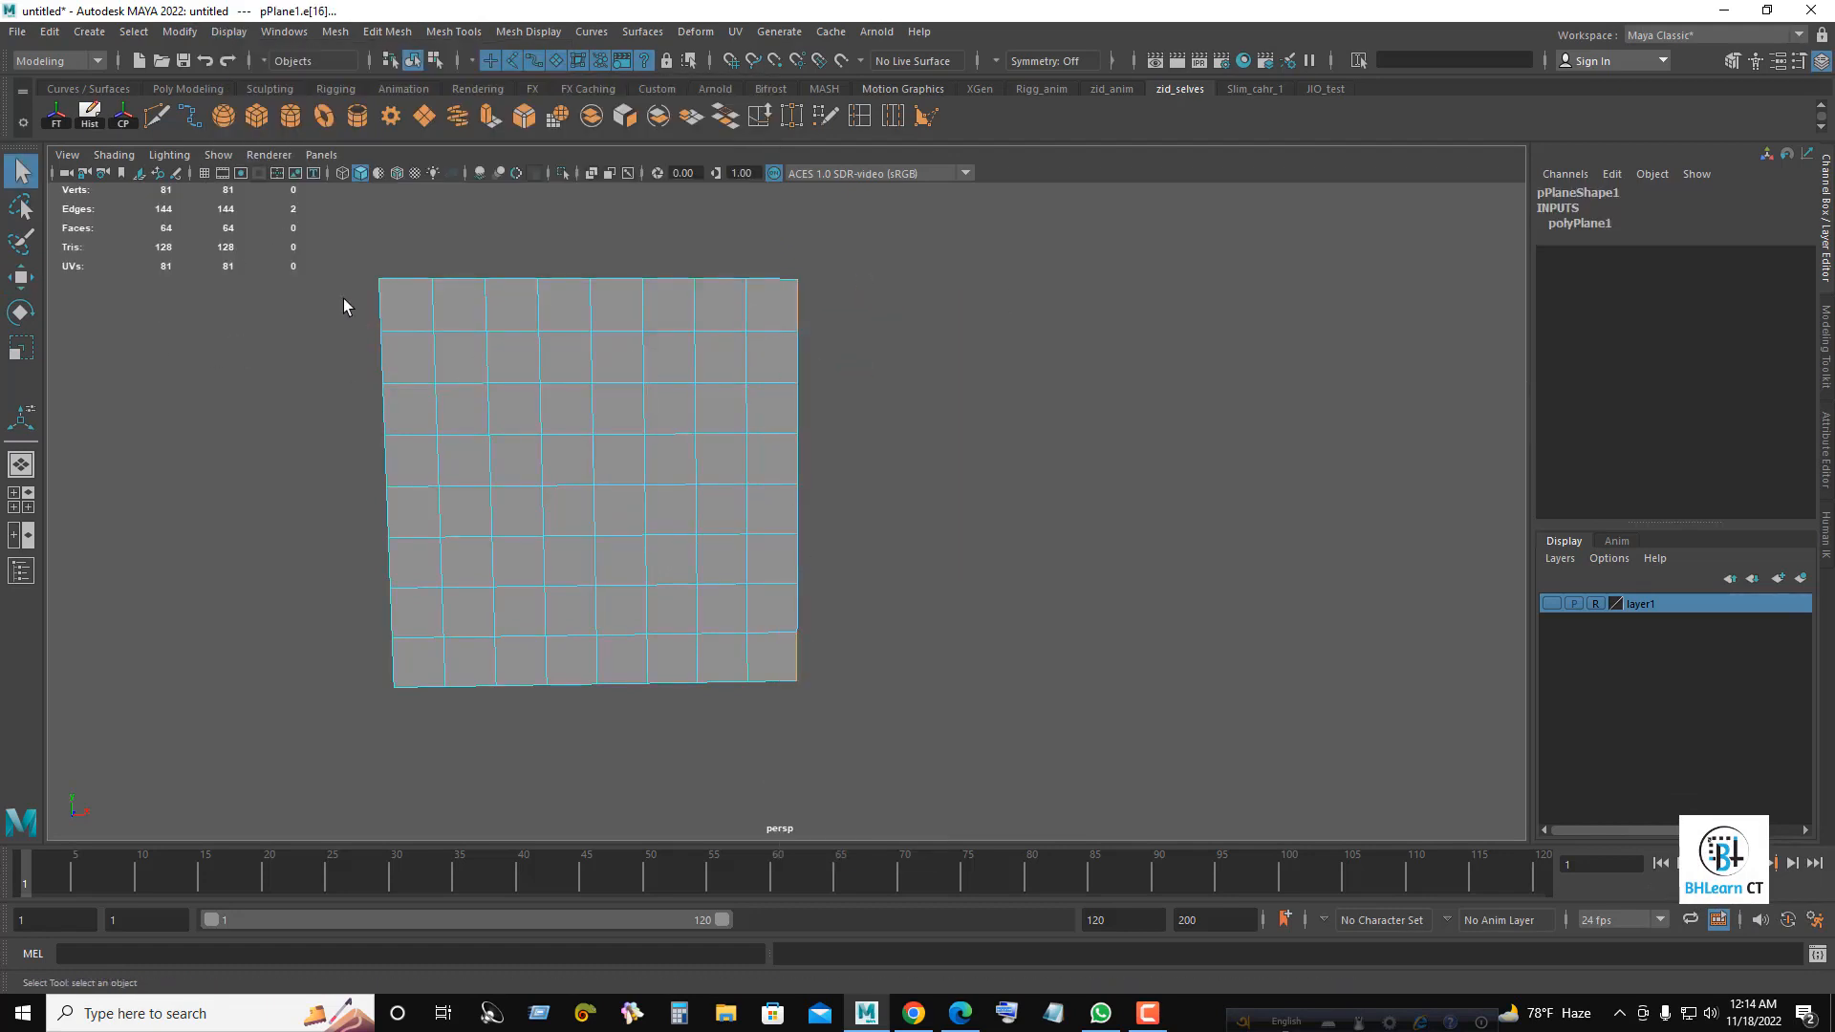
left_click(805, 312)
left_click(801, 660)
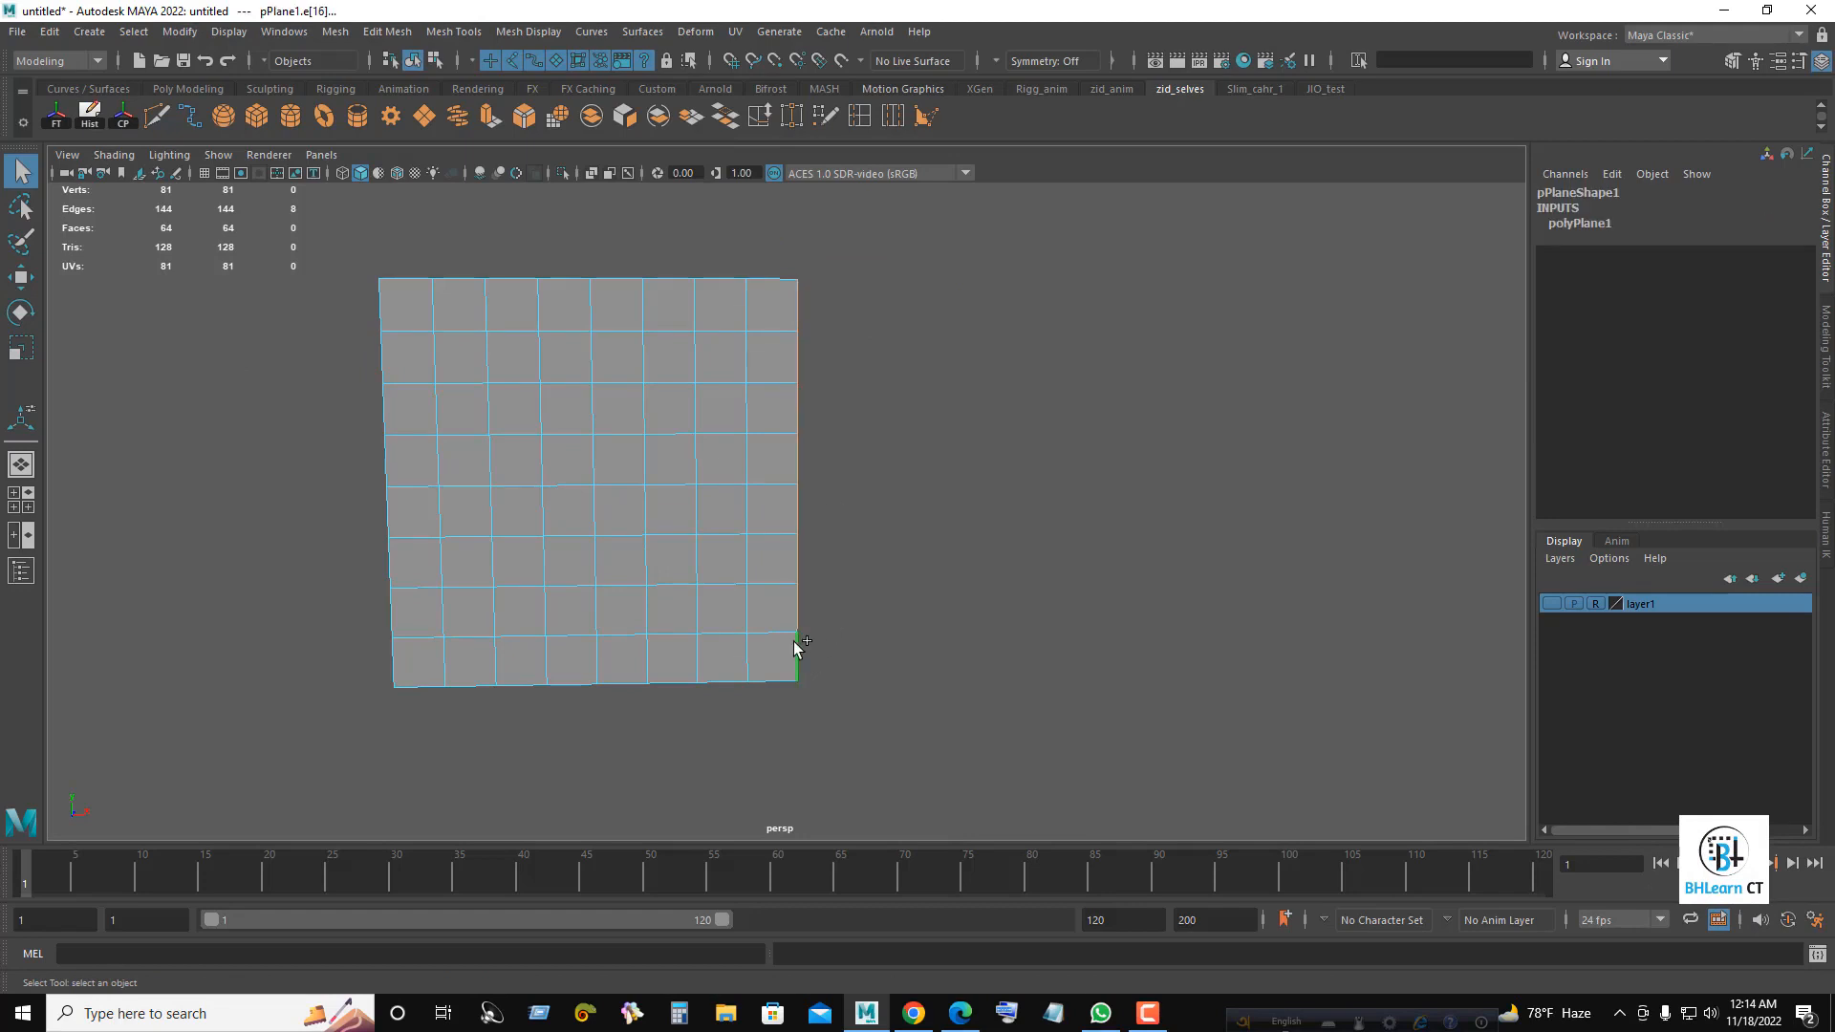
left_click(847, 358)
right_click_drag(977, 386, 1053, 362)
- Create a second polygon plane and set its Rotate X to 90
left_click(424, 116)
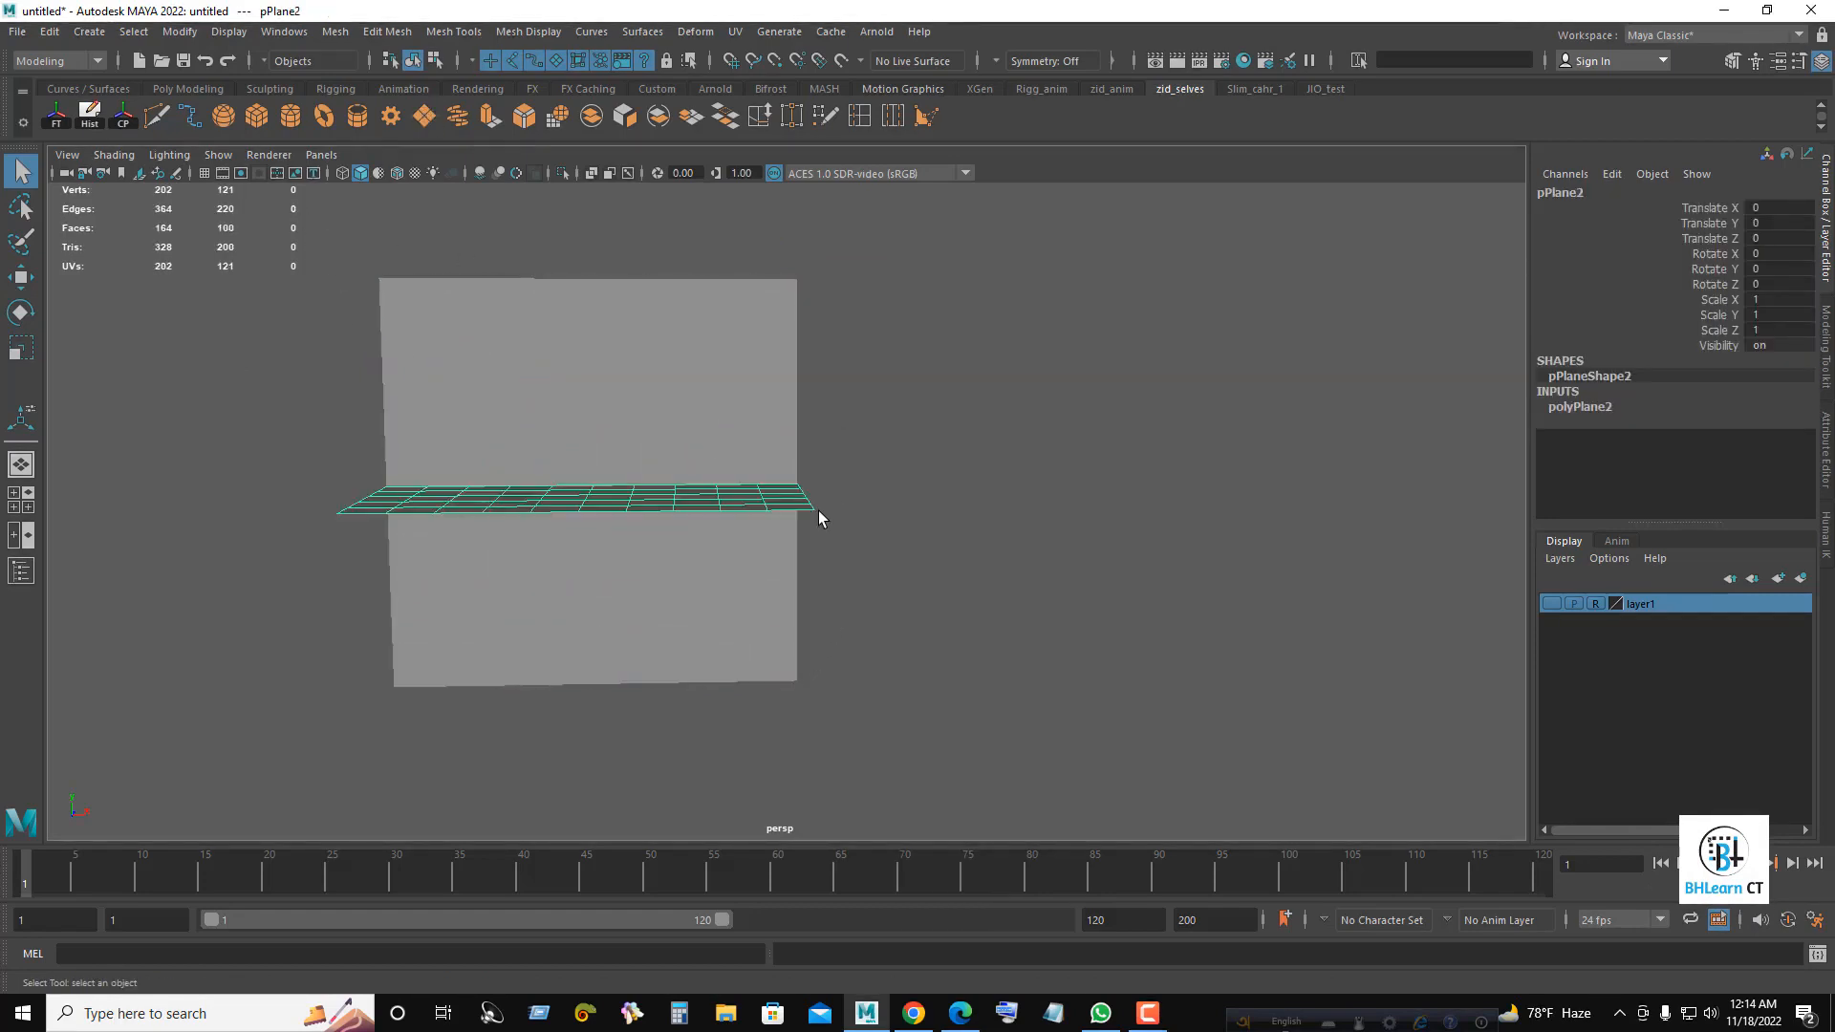
key("e")
left_click_drag(576, 452, 586, 541)
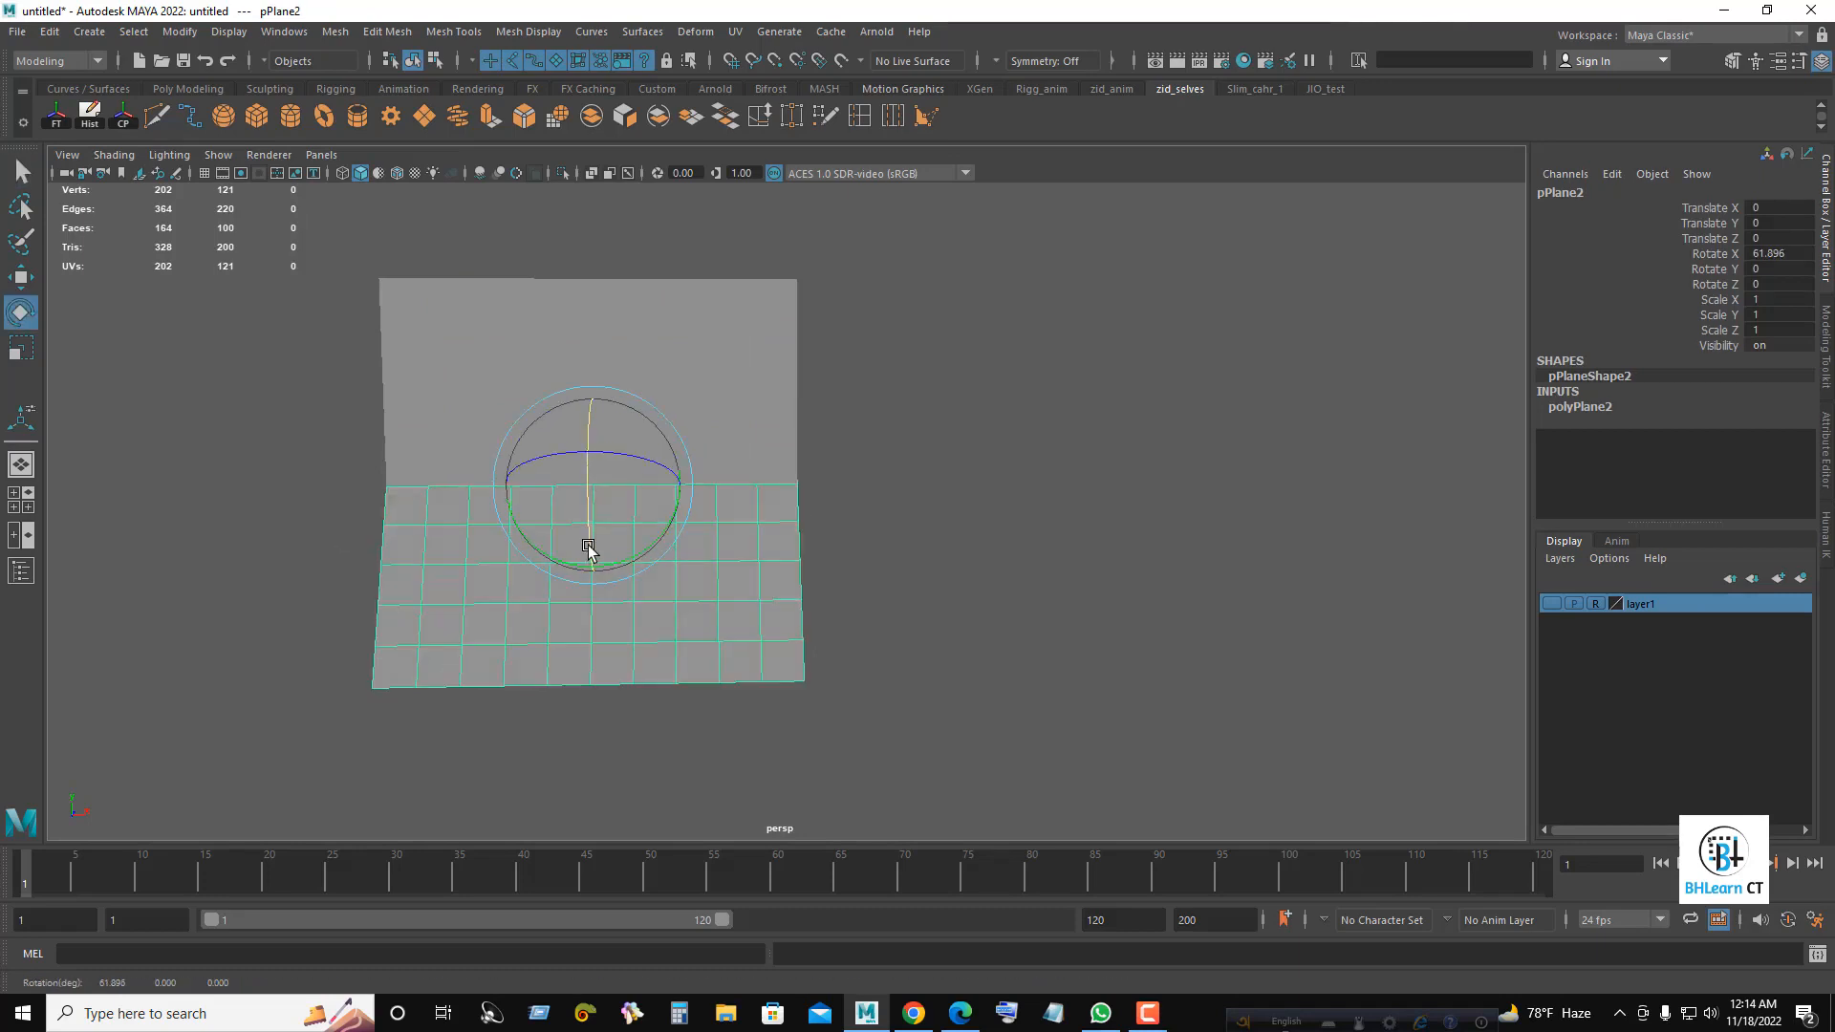
left_click(1777, 253)
type("90")
key("Return")
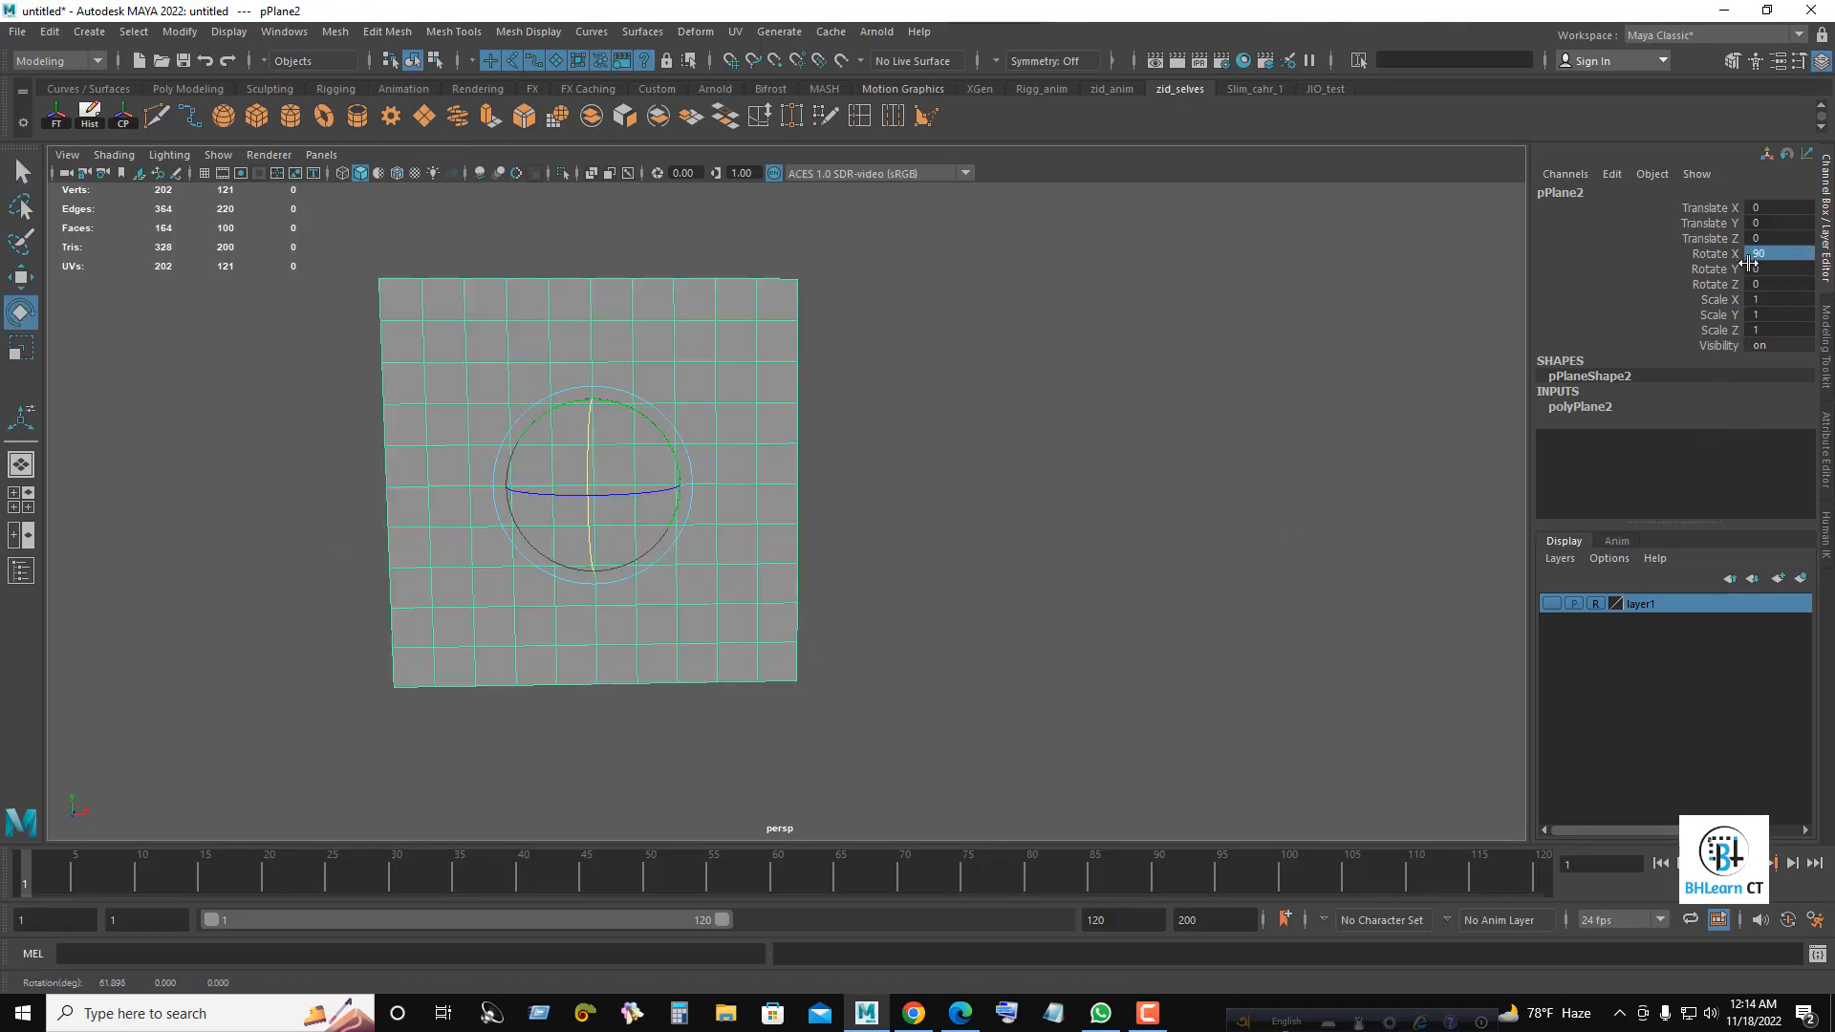
key("w")
- Set the second plane's width and height subdivisions to 4 and its Width and Height to 0.5
left_click(1581, 406)
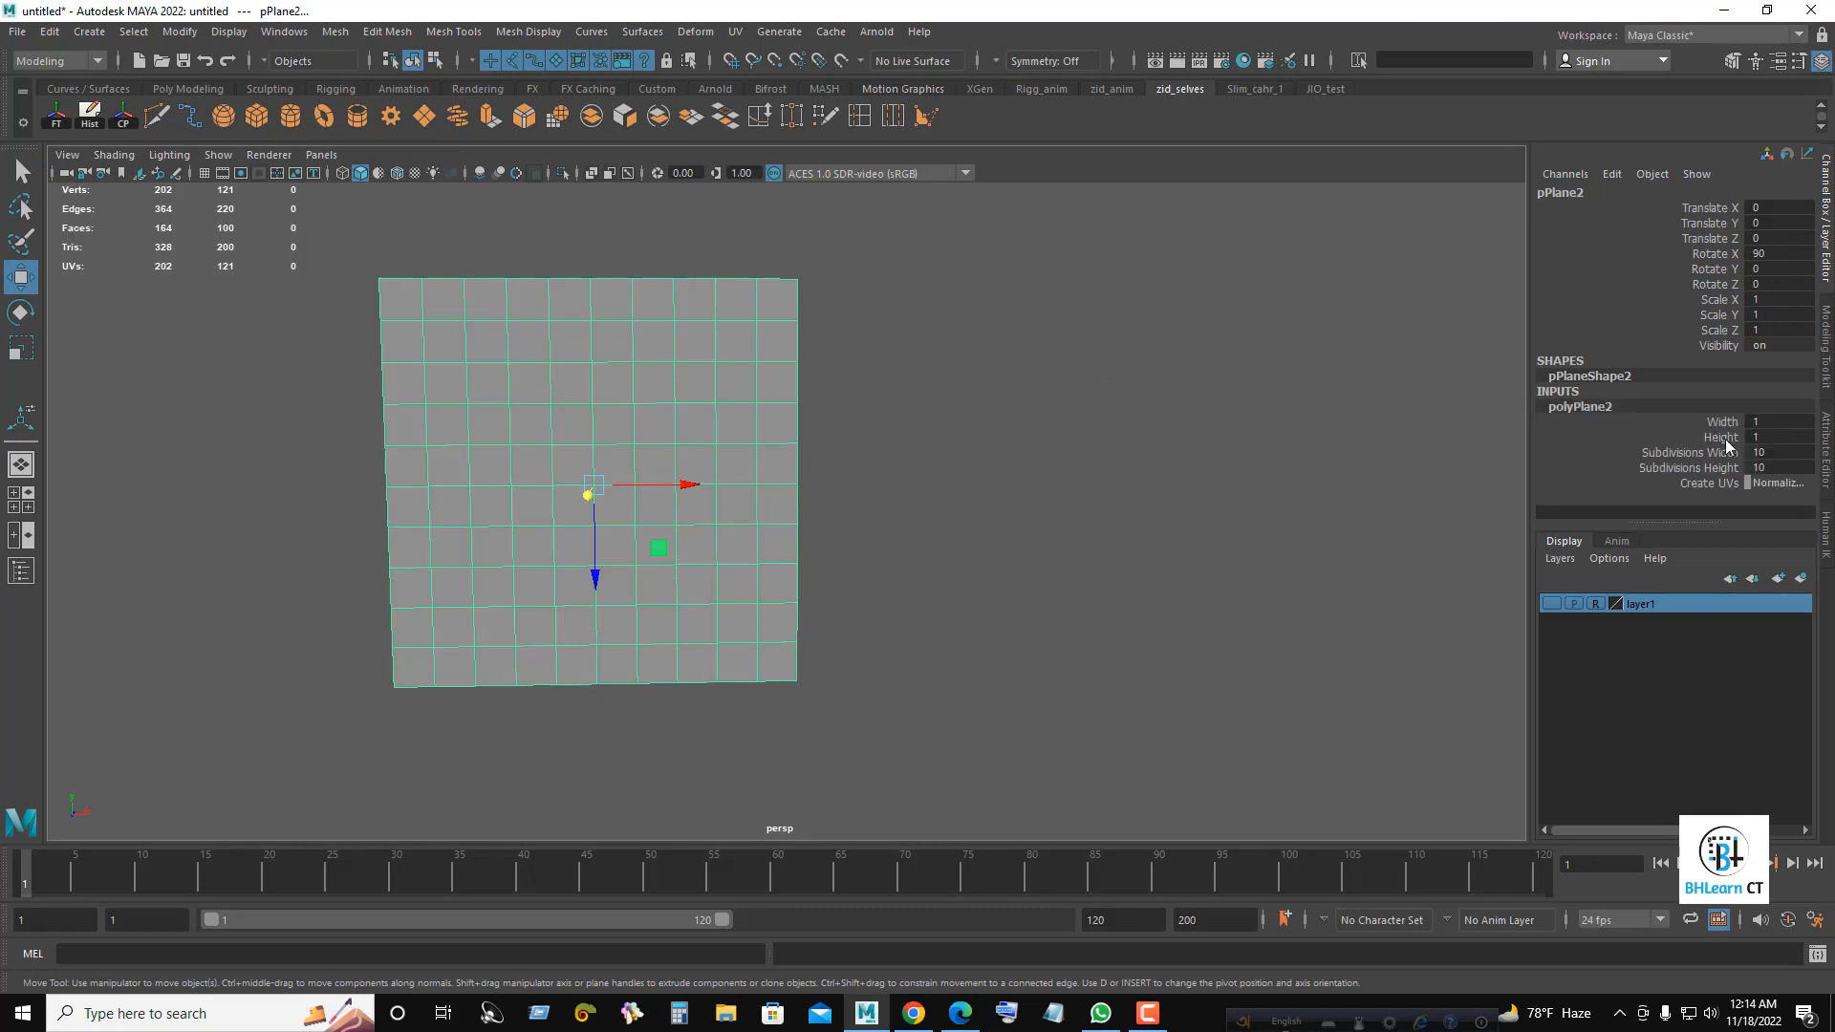
left_click(1763, 452)
key("Return")
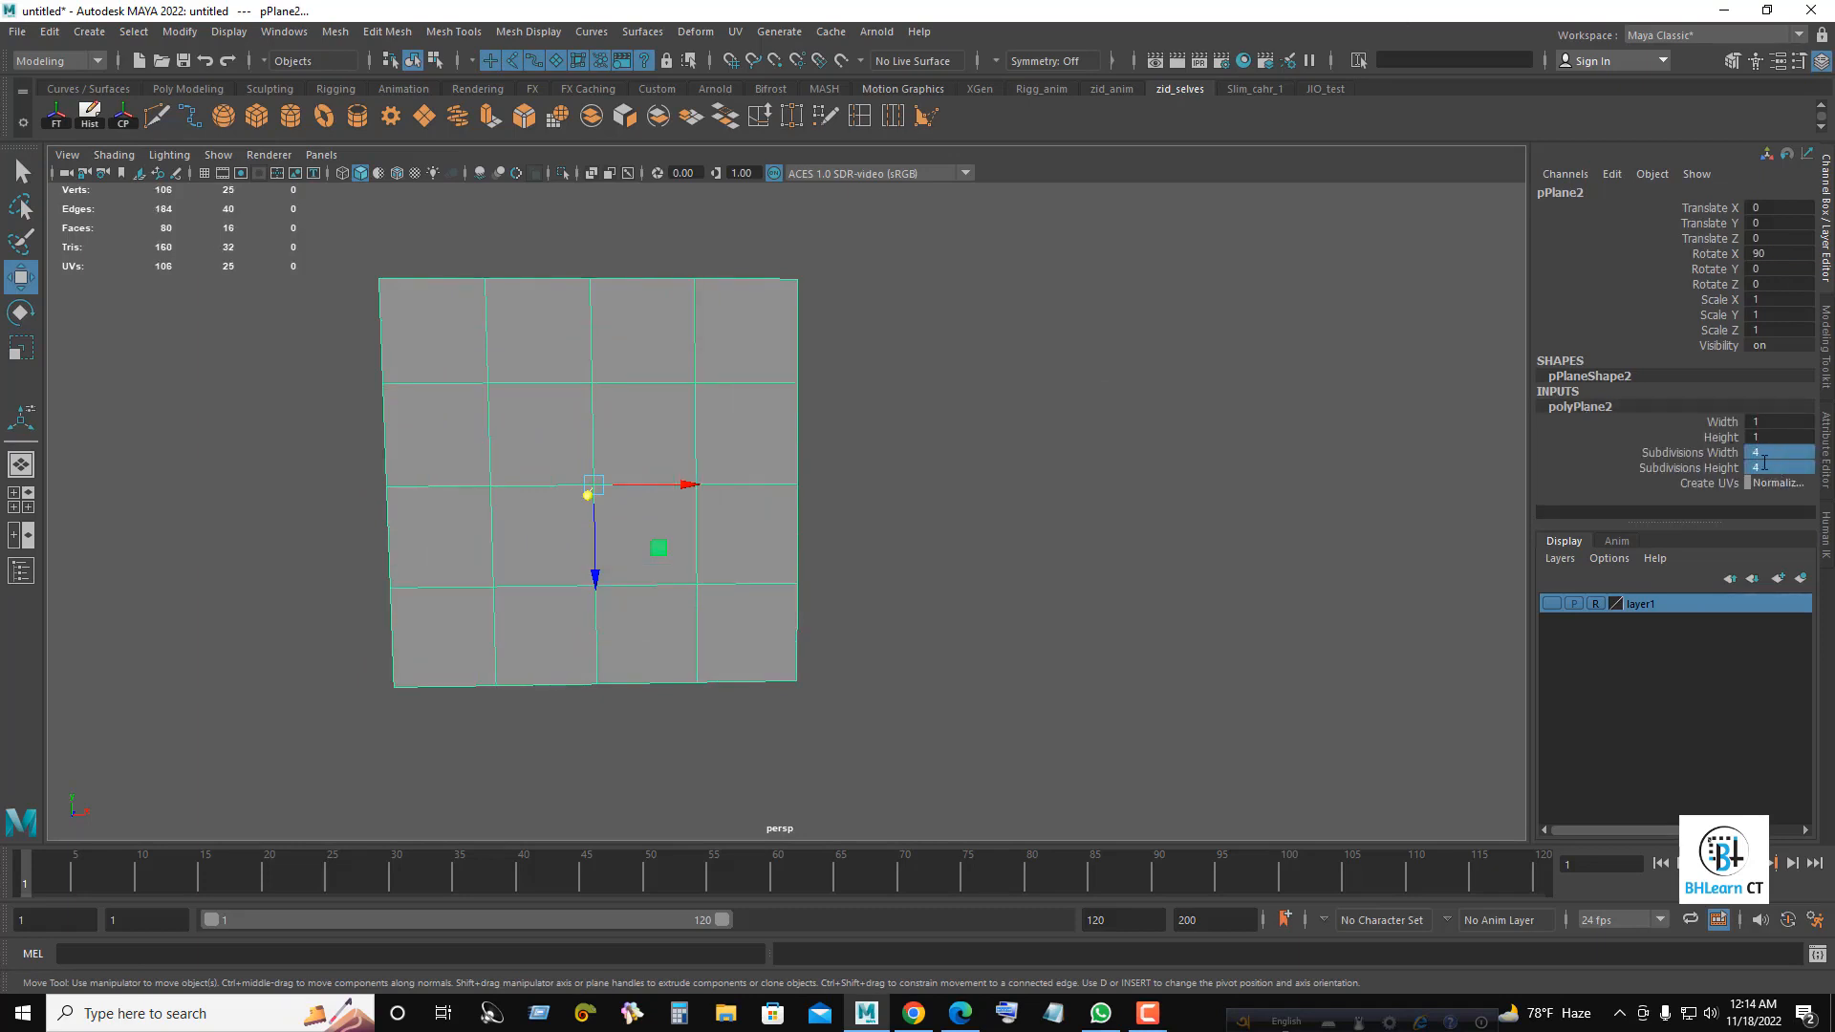
left_click_drag(1762, 421, 1766, 440)
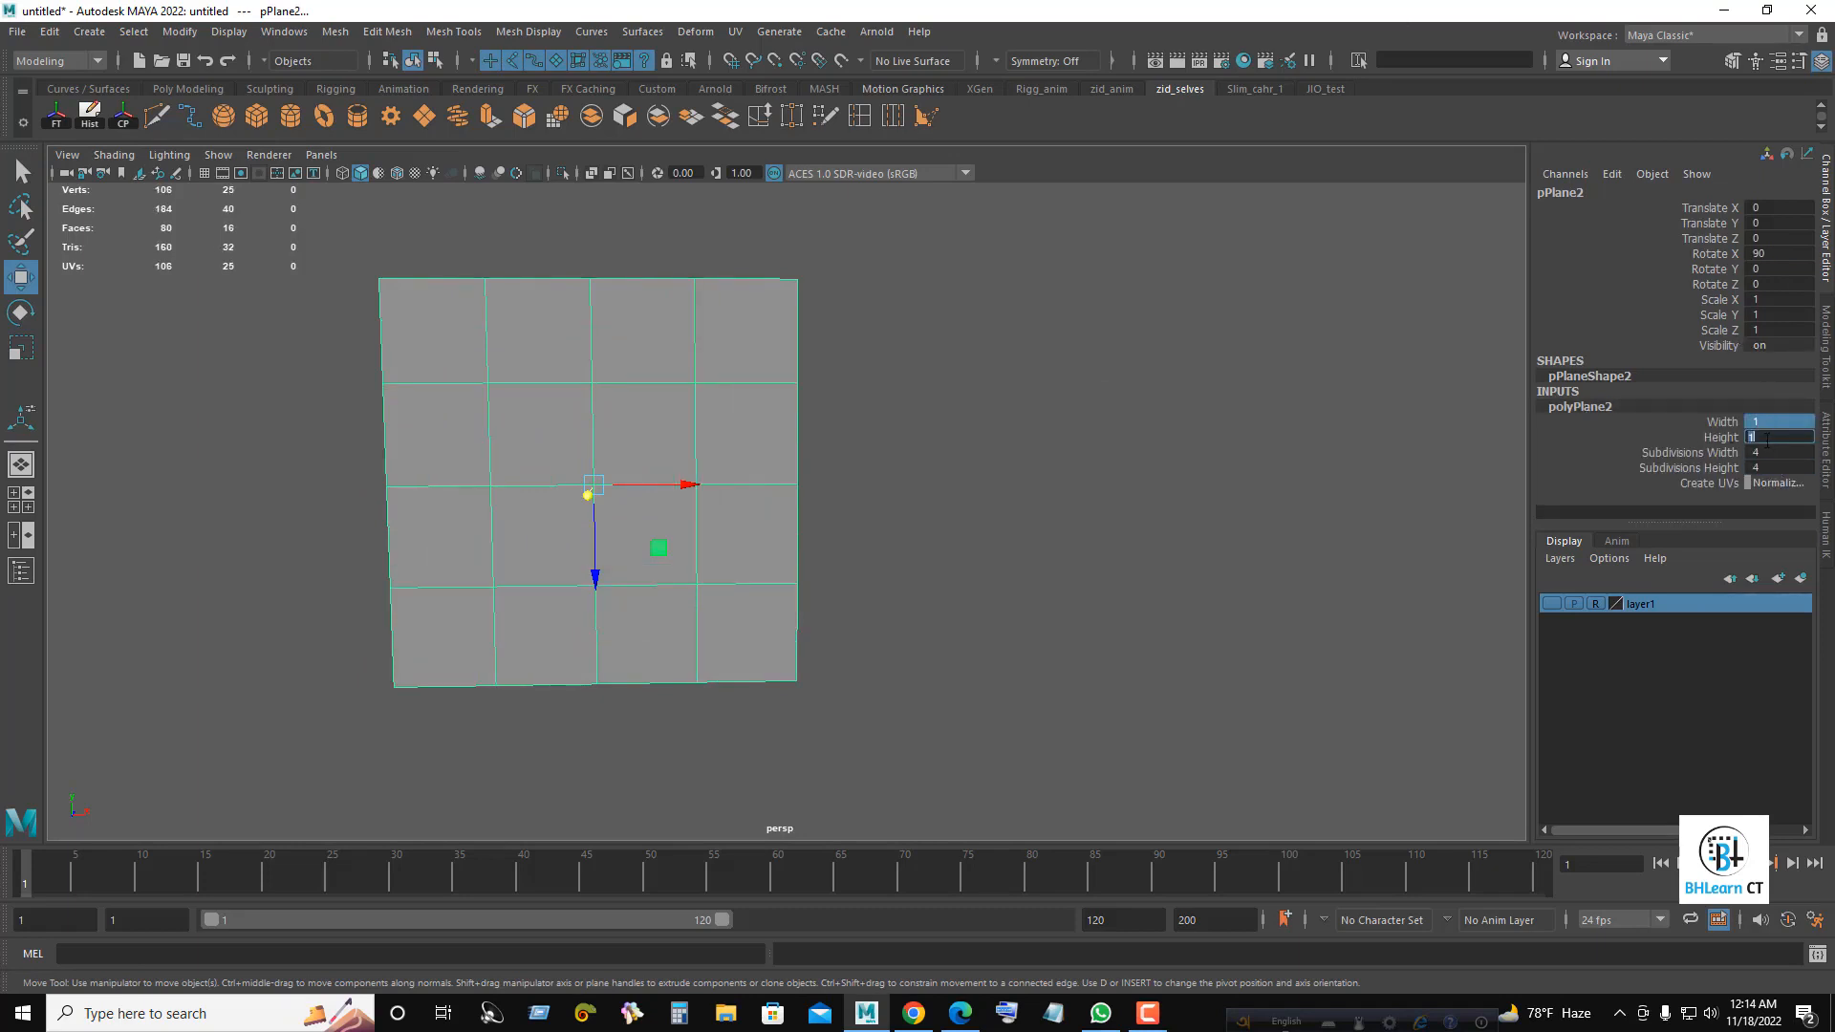
type("0.5")
key("Return")
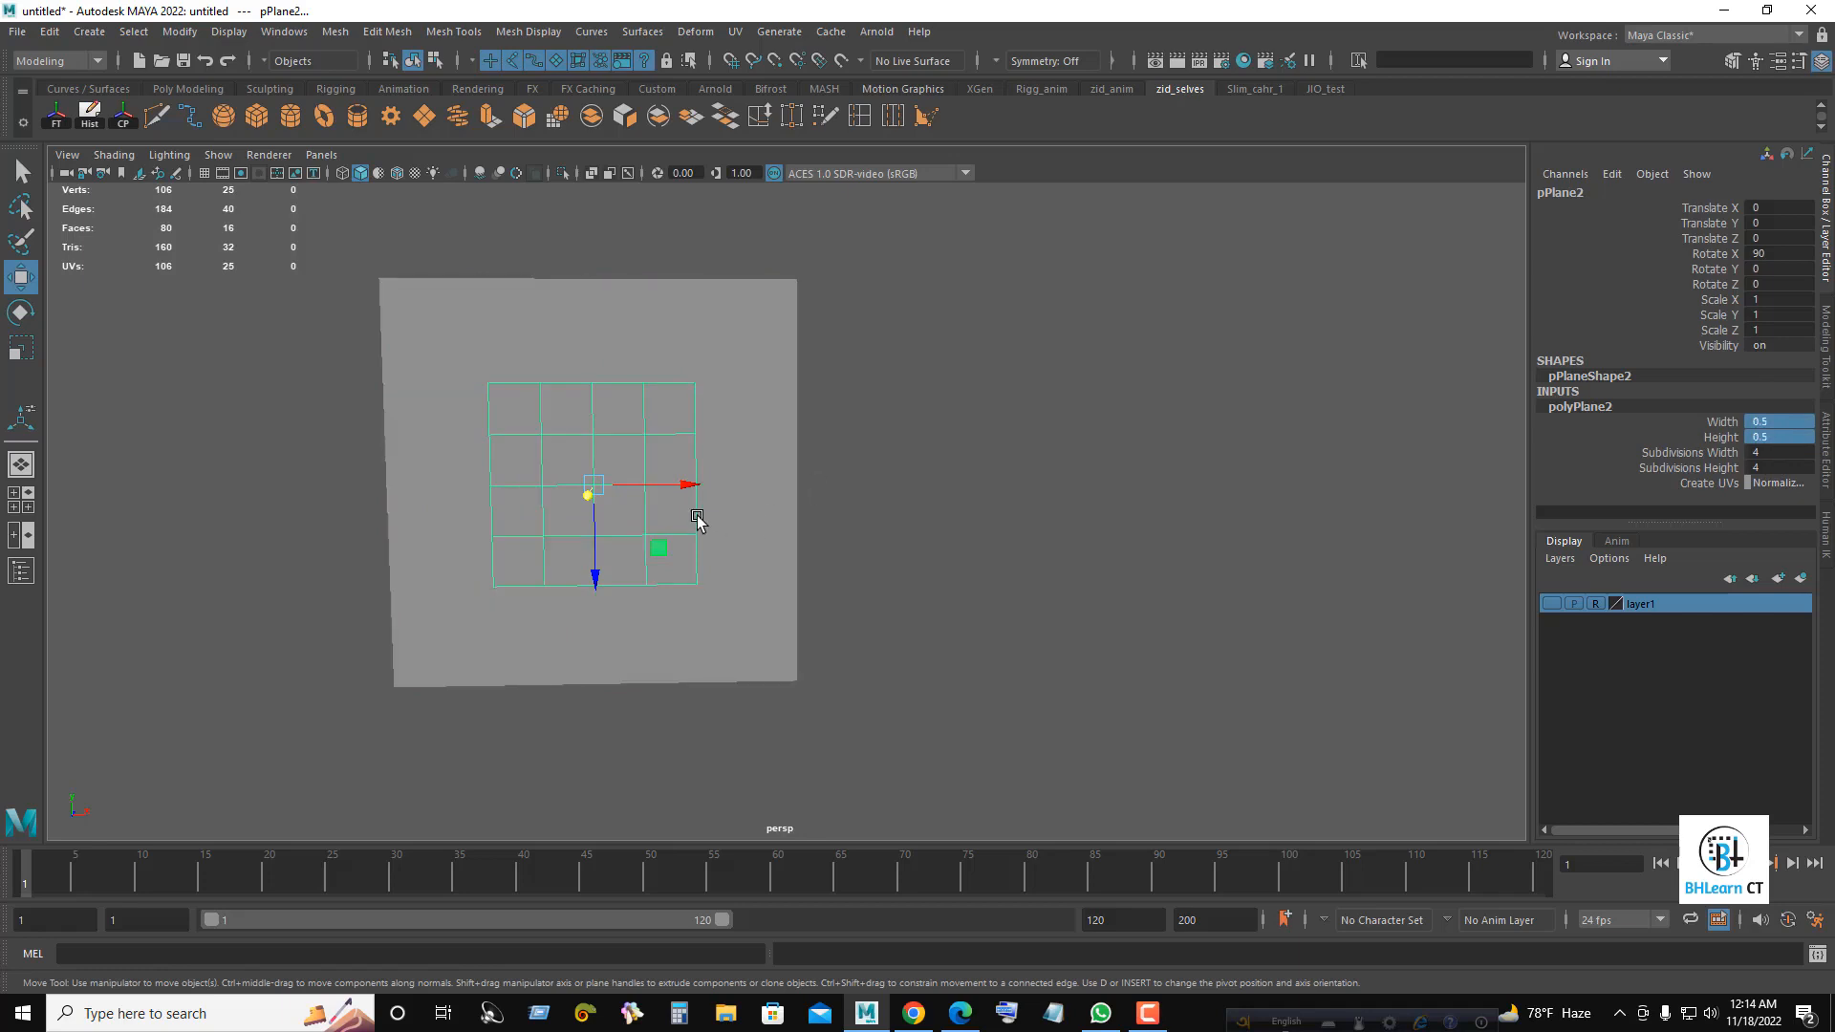
- Move the small plane along X to about 1.127 so it sits beside the large plane with a gap
left_click_drag(692, 487, 1258, 483)
left_click(893, 392)
left_click(746, 437)
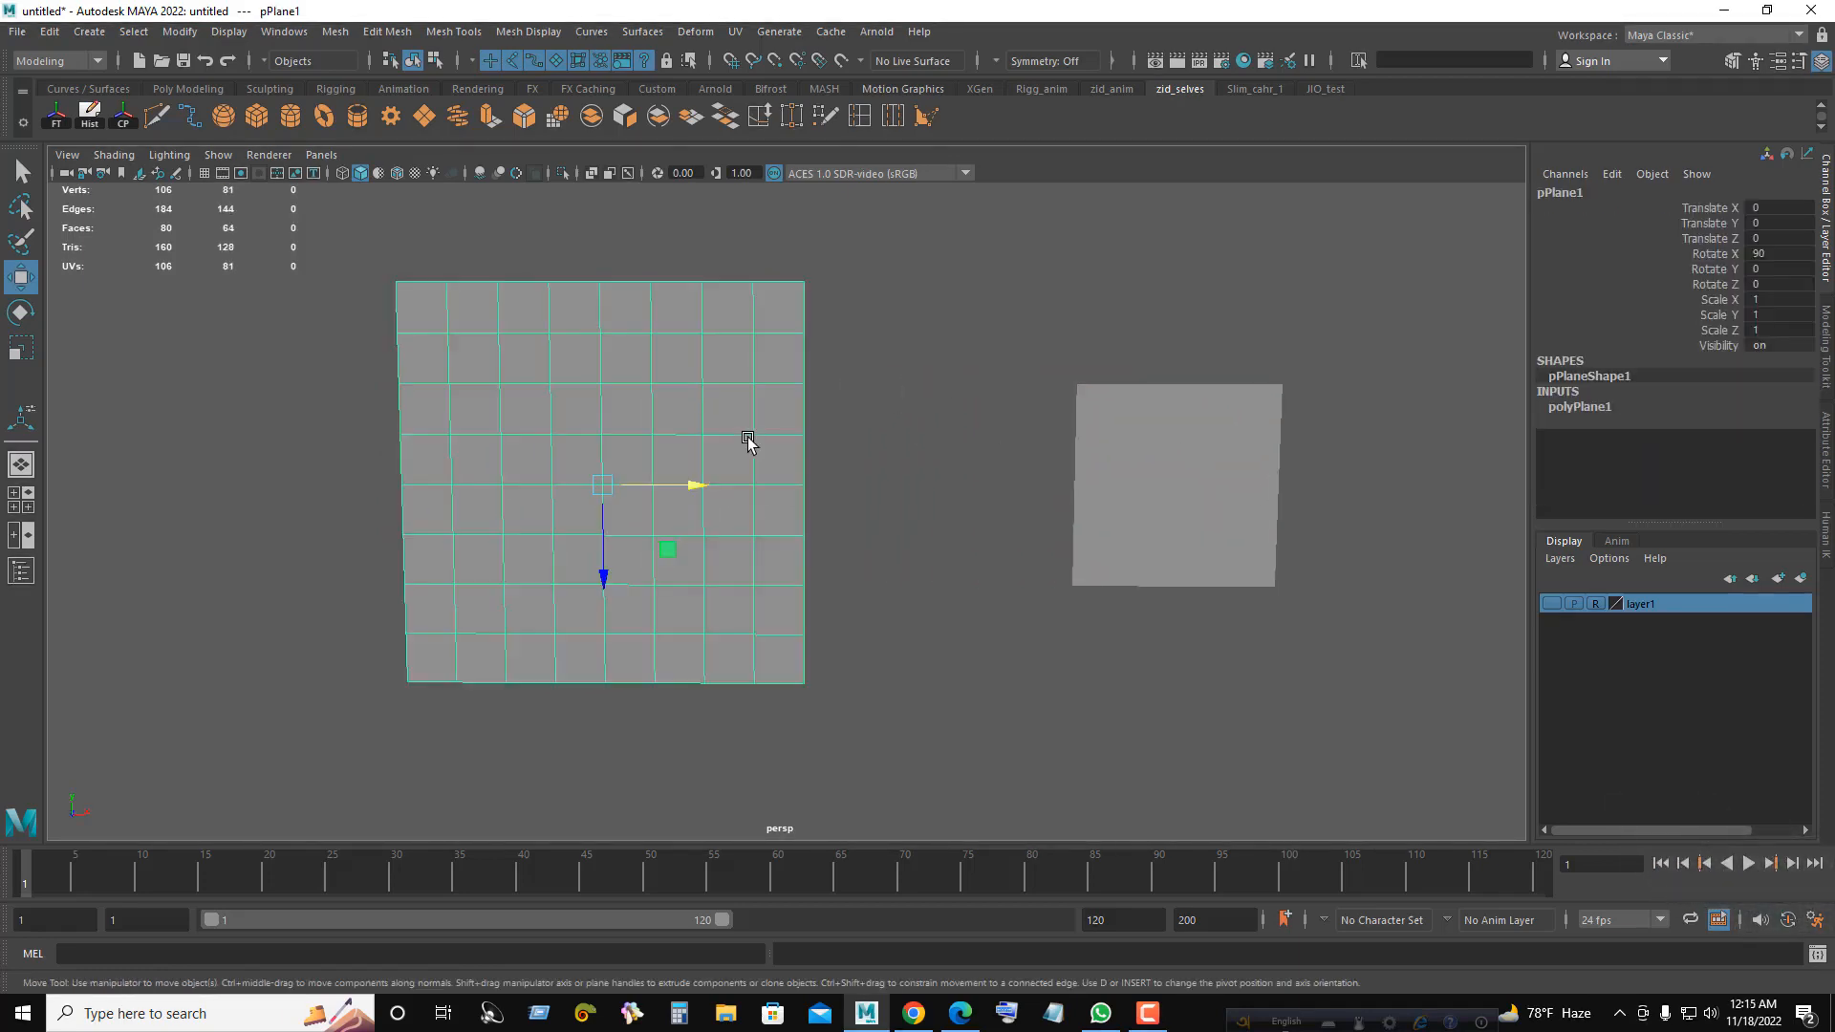
left_click(1210, 467)
left_click_drag(1273, 487, 1154, 491)
left_click(1057, 315)
- Freeze the transformations of both planes and combine them into one mesh
left_click_drag(692, 258, 1106, 585)
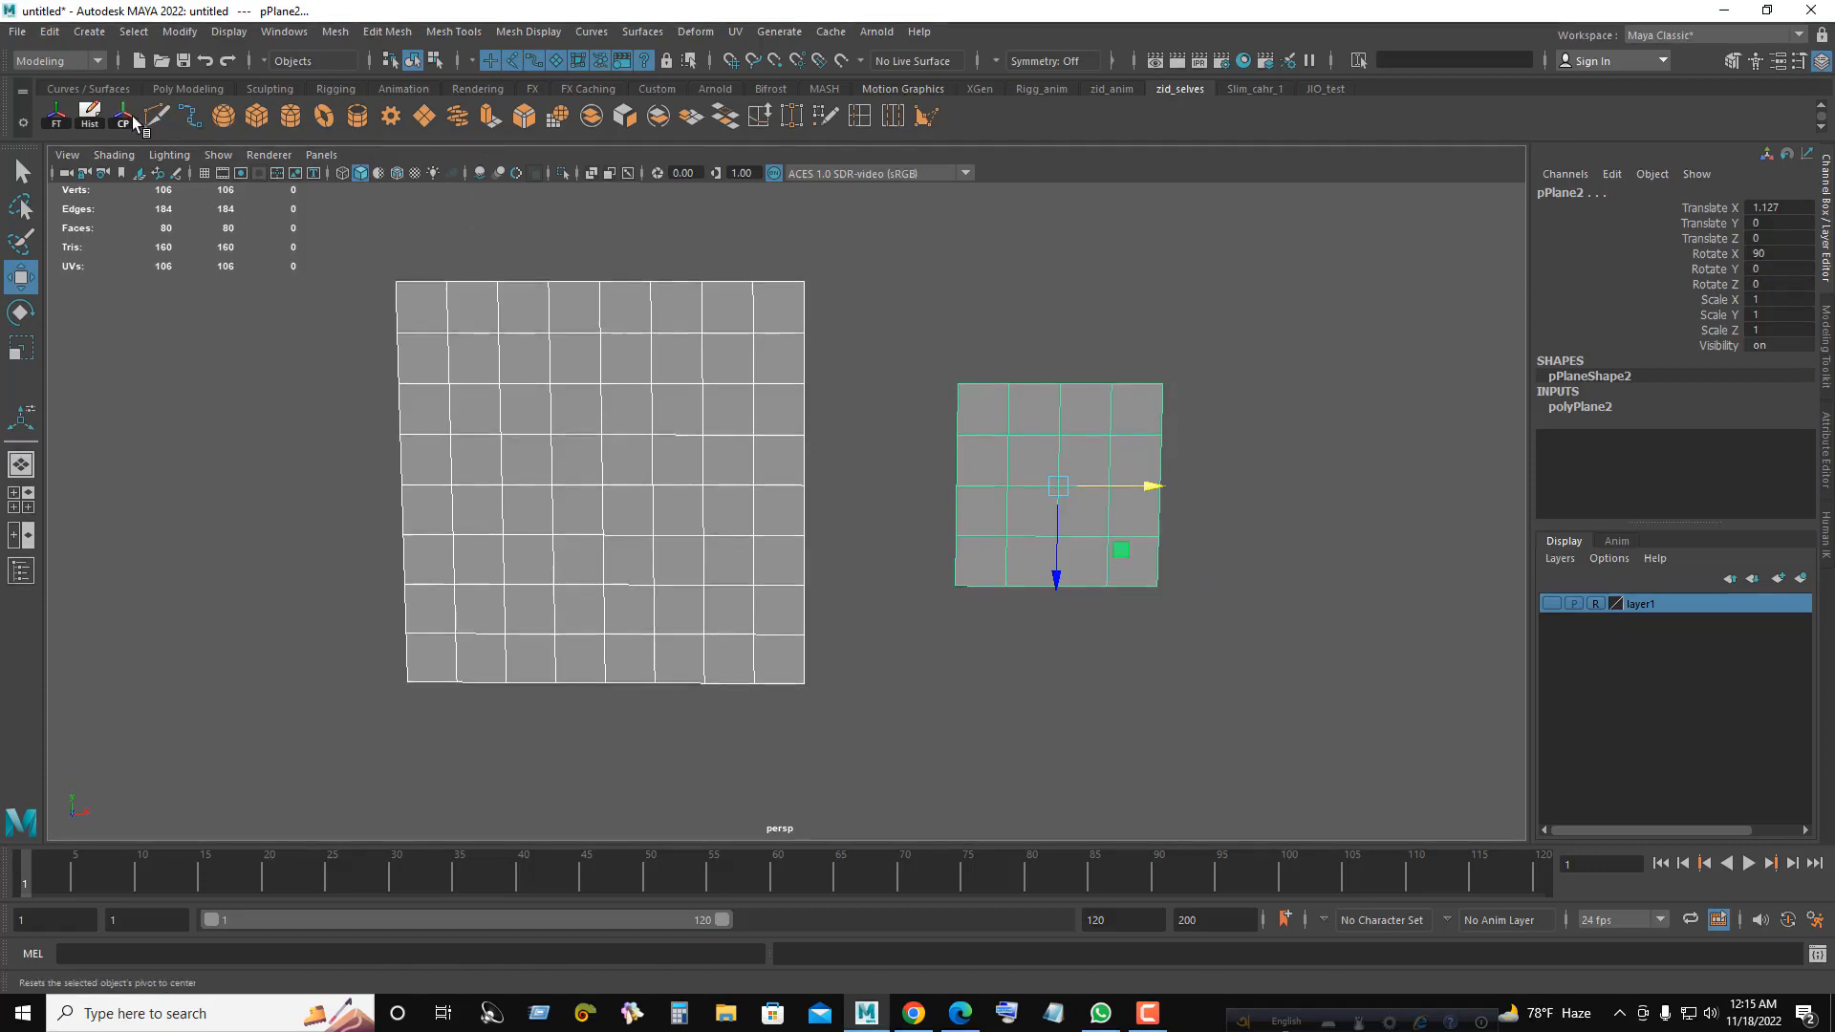
left_click(62, 120)
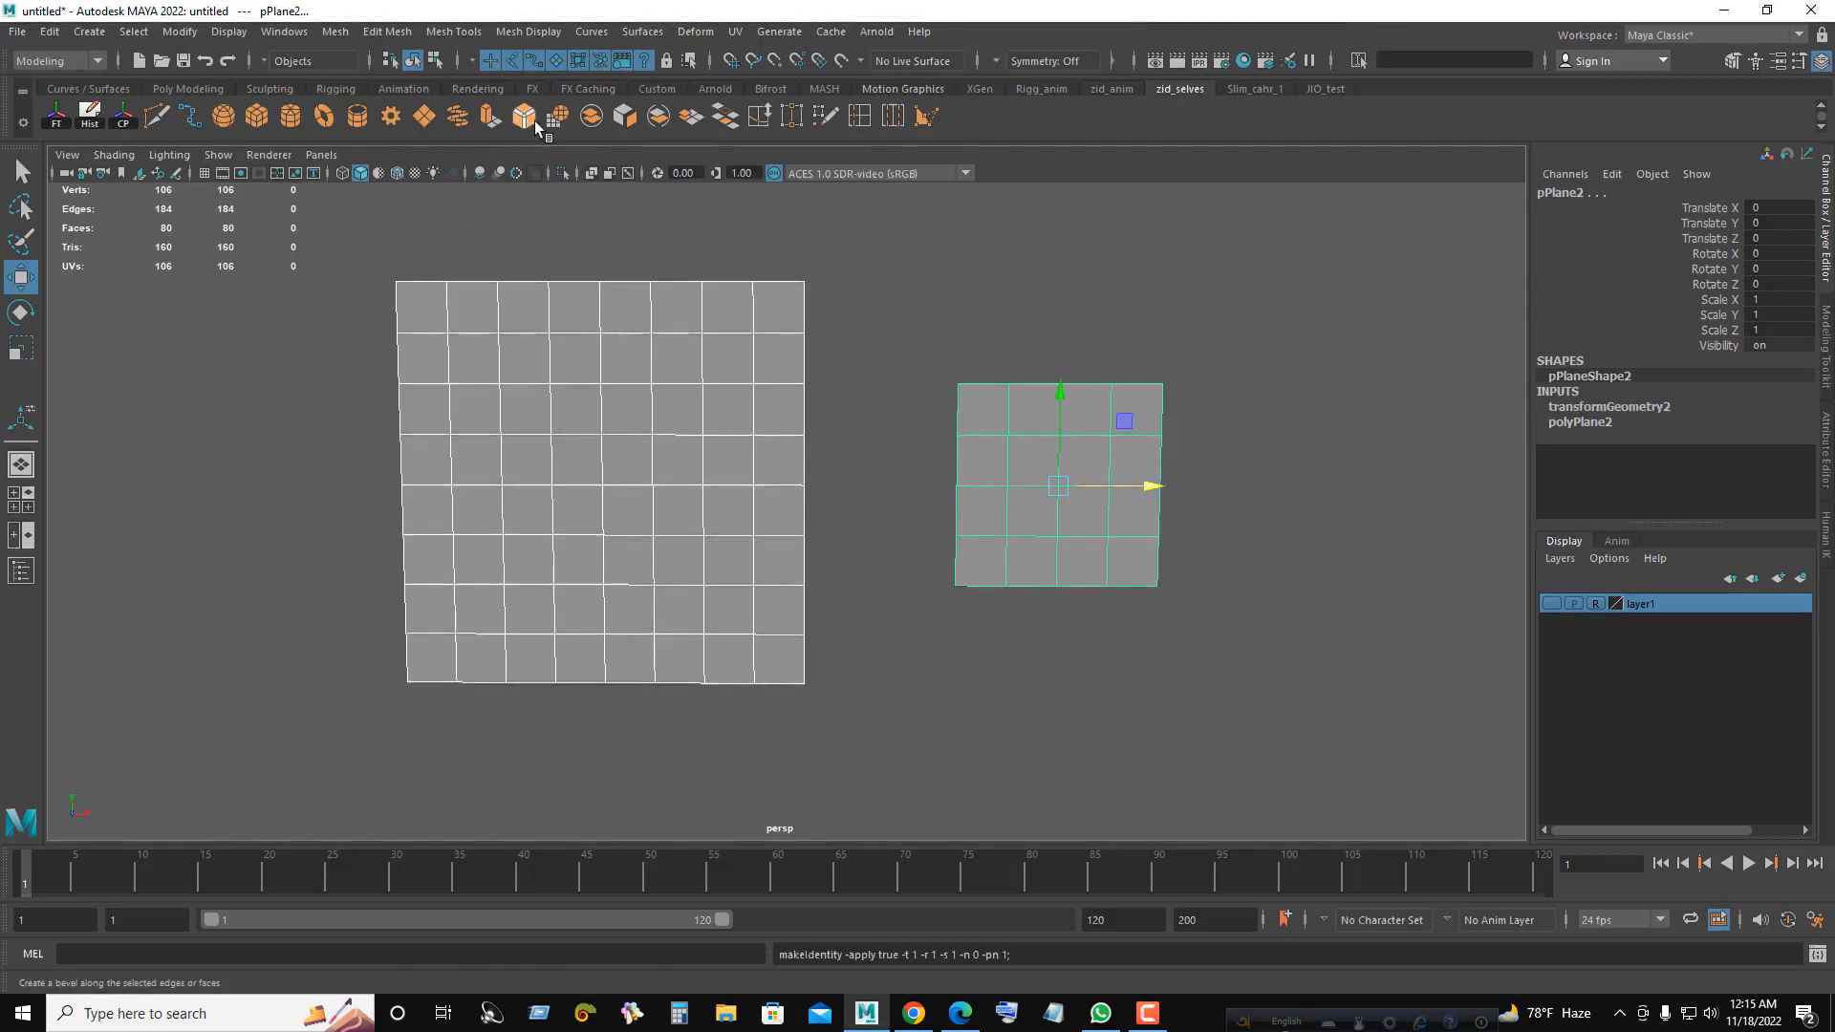
left_click(334, 32)
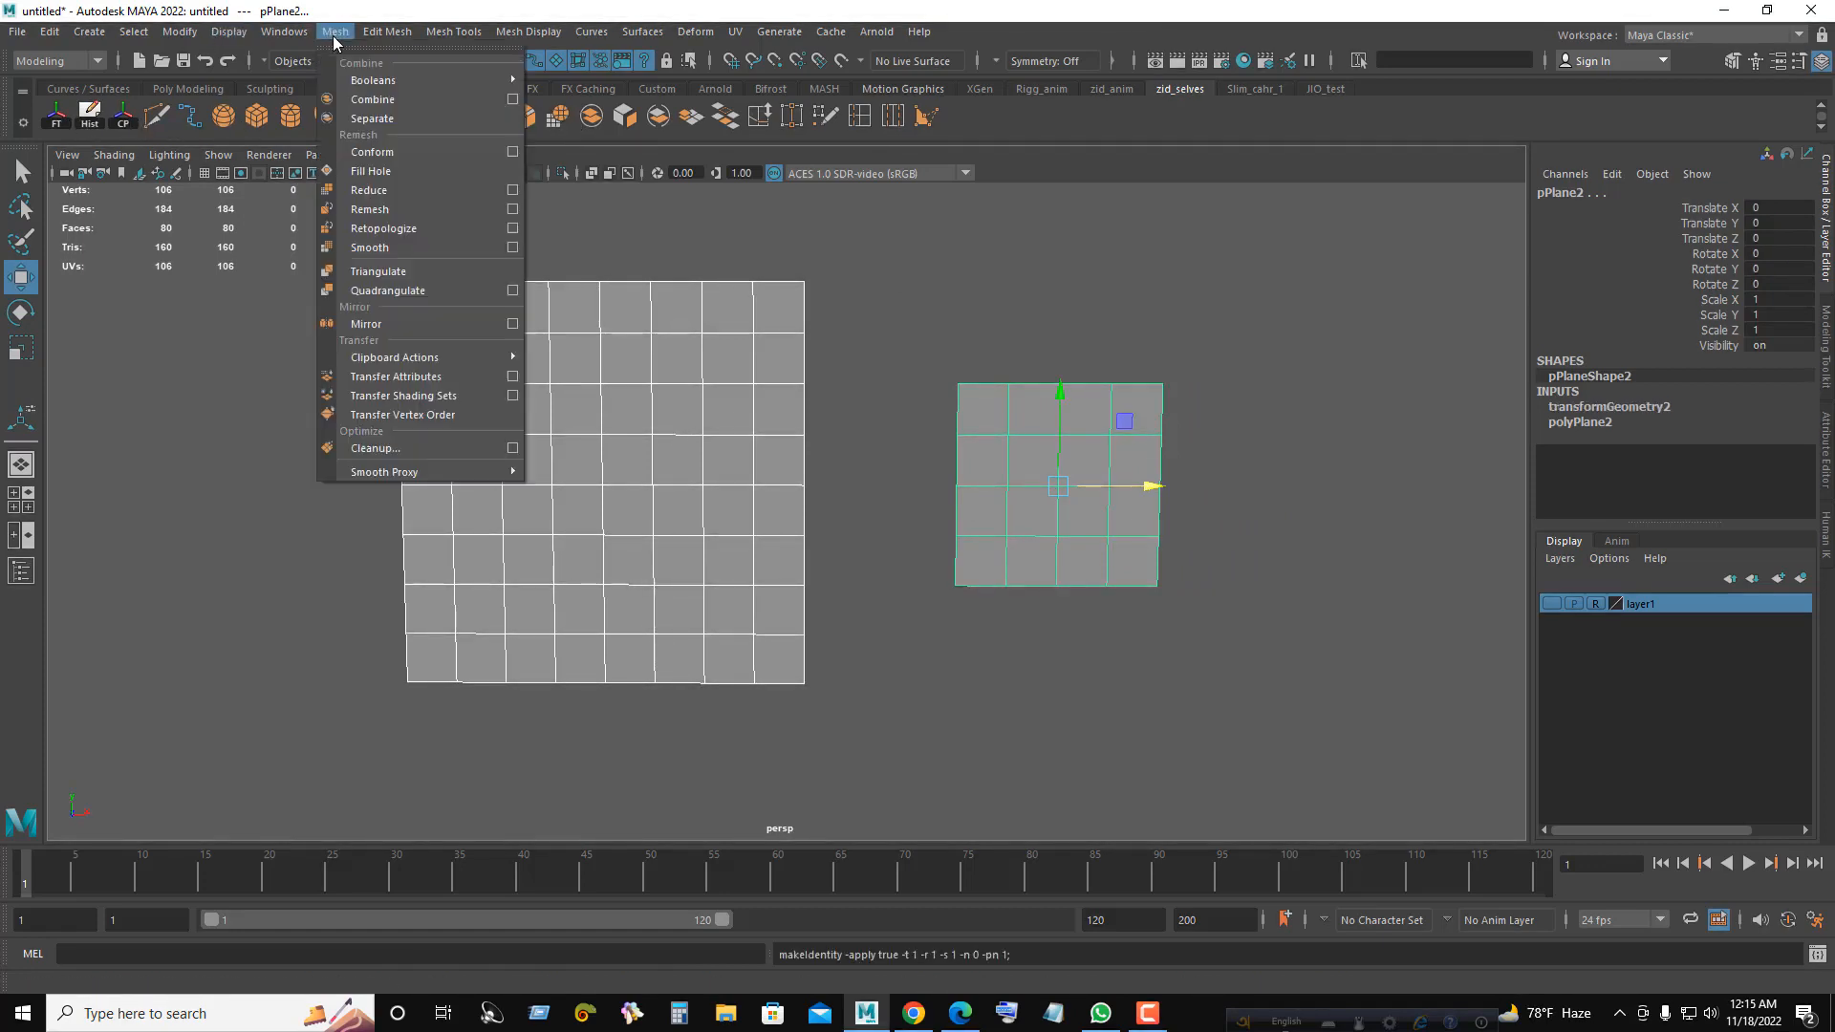
left_click(383, 101)
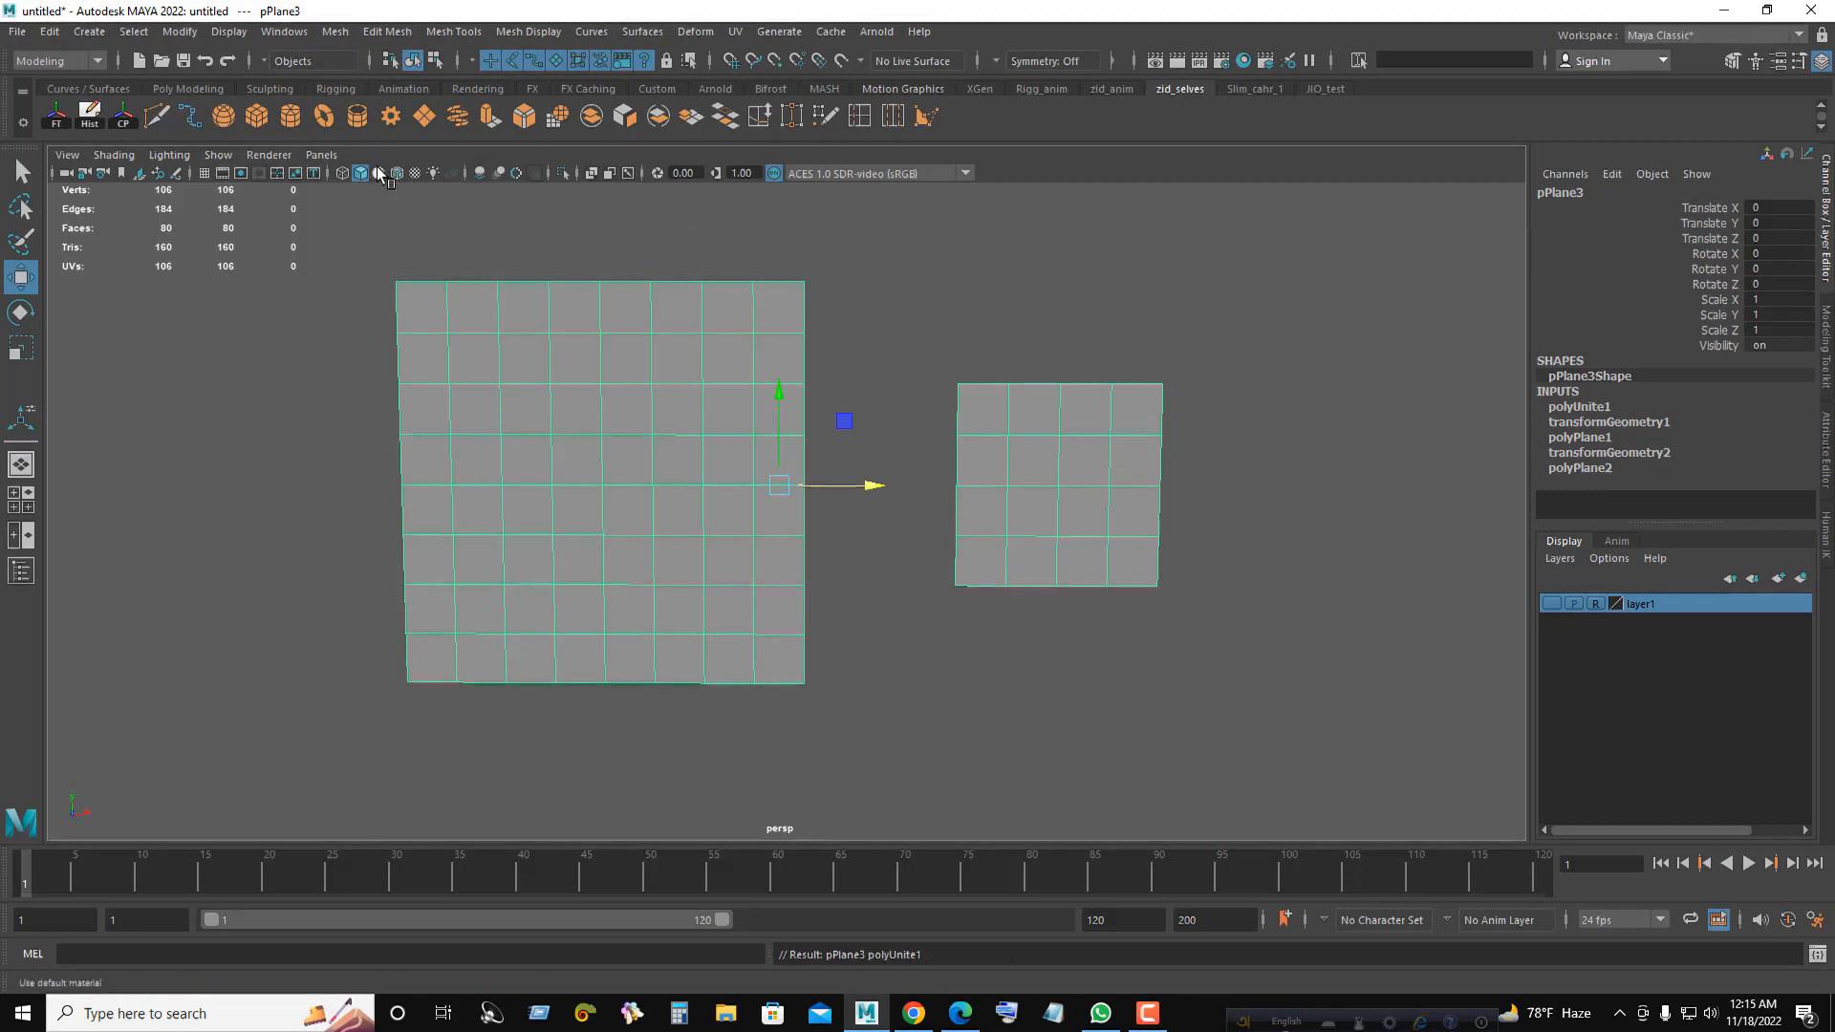
left_click(866, 279)
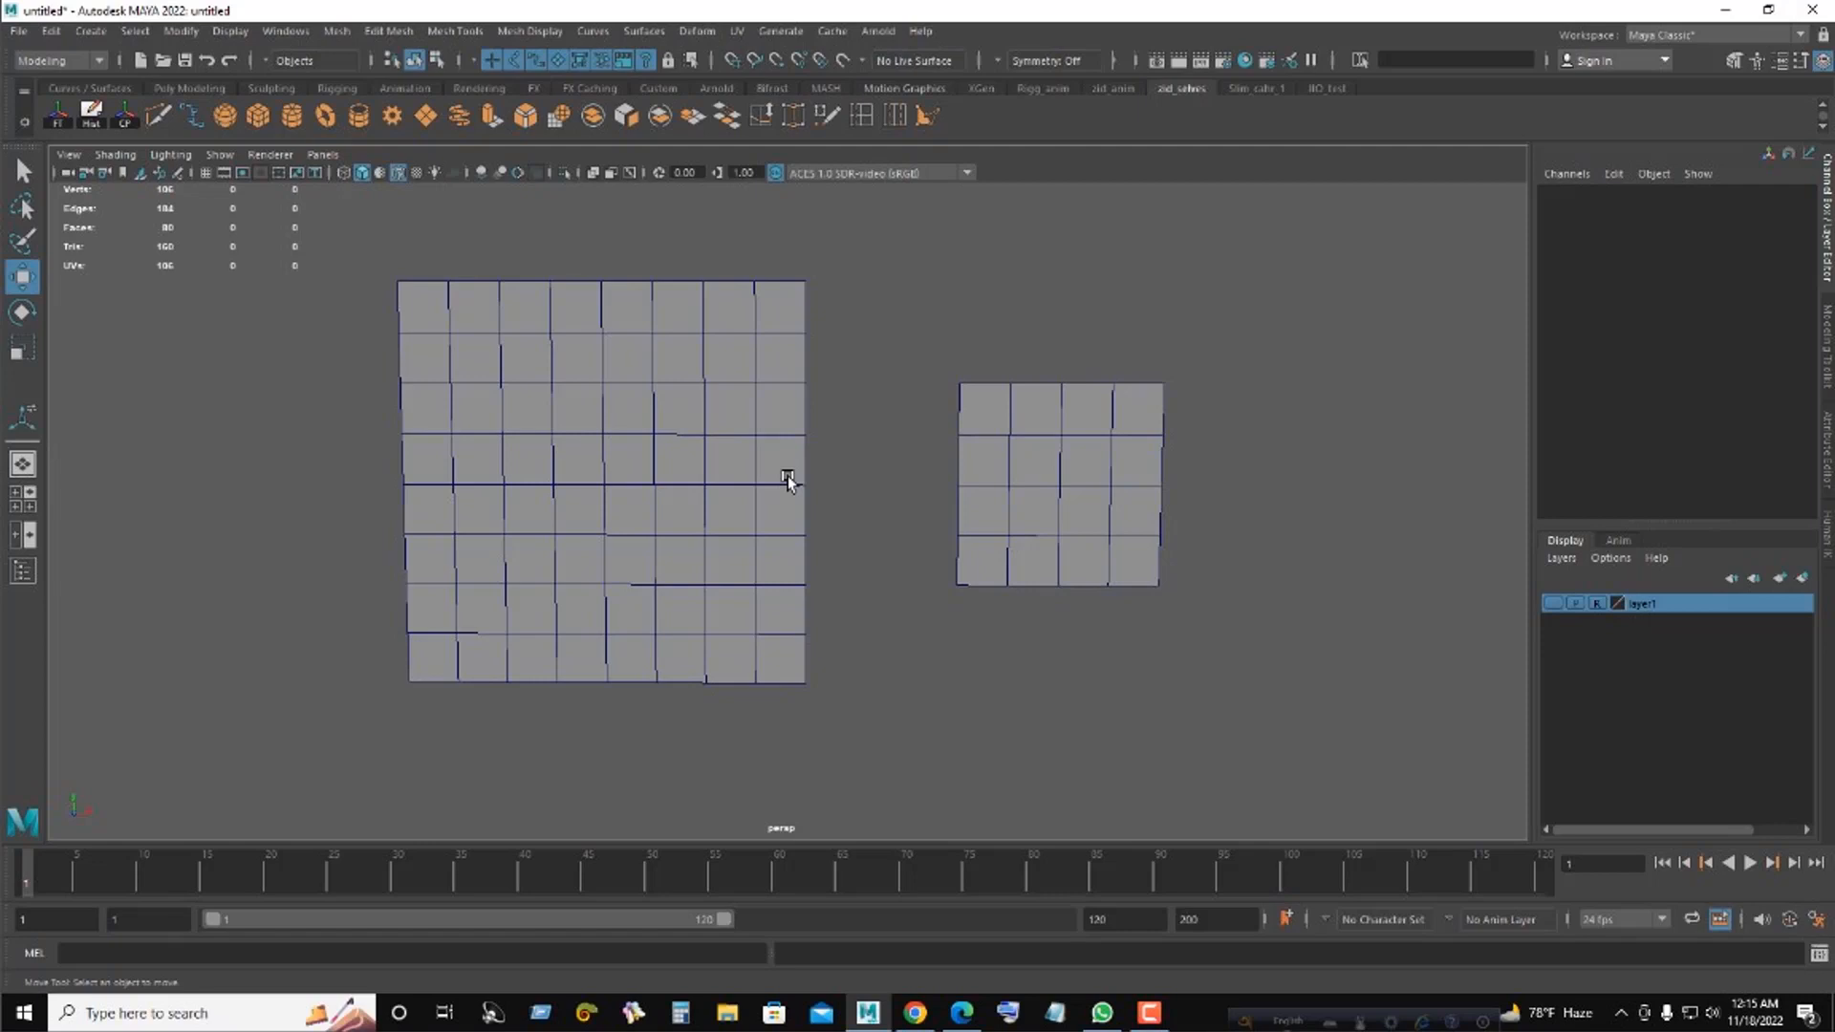
- Sketch two annotation pen strokes marking vertex groups on the large grid's border facing the small grid, and clear them
right_click_drag(789, 481, 909, 528, "alt")
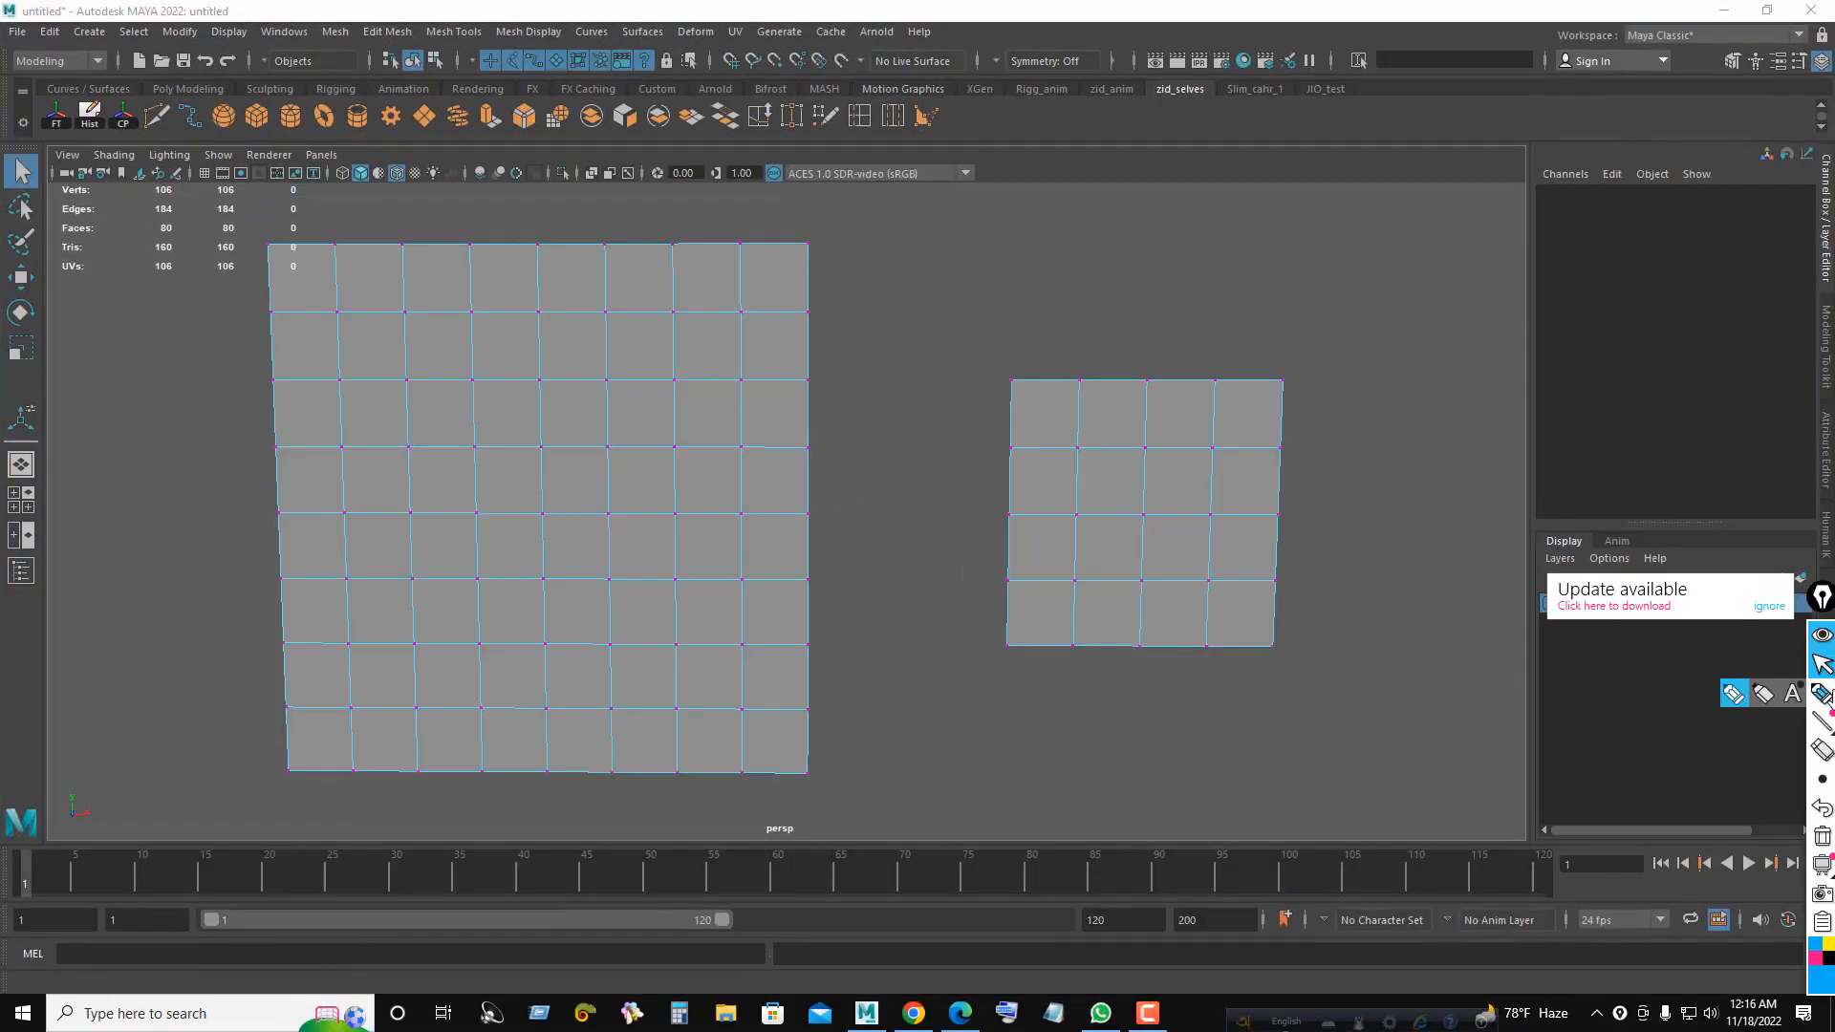
left_click(1823, 692)
mouse_move(781, 307)
left_mouse_down()
mouse_move(865, 346)
mouse_move(805, 454)
mouse_move(845, 616)
mouse_move(806, 643)
left_mouse_up()
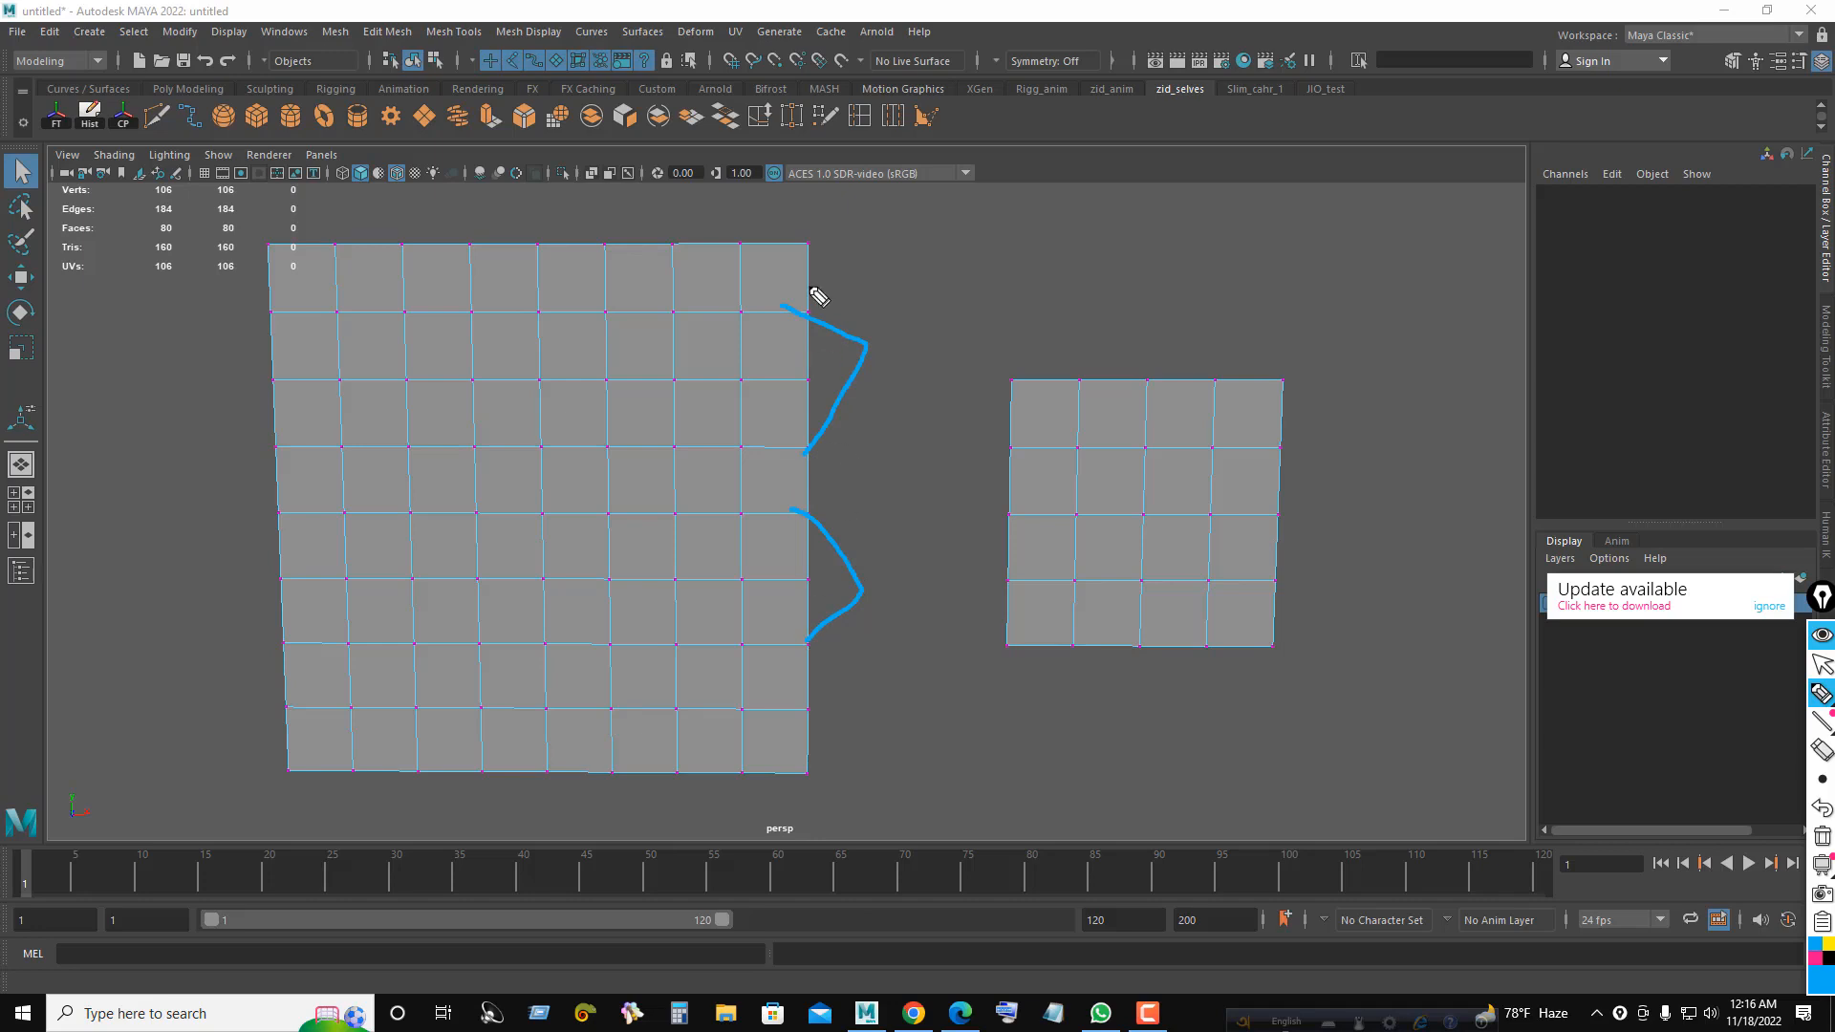
key("Escape")
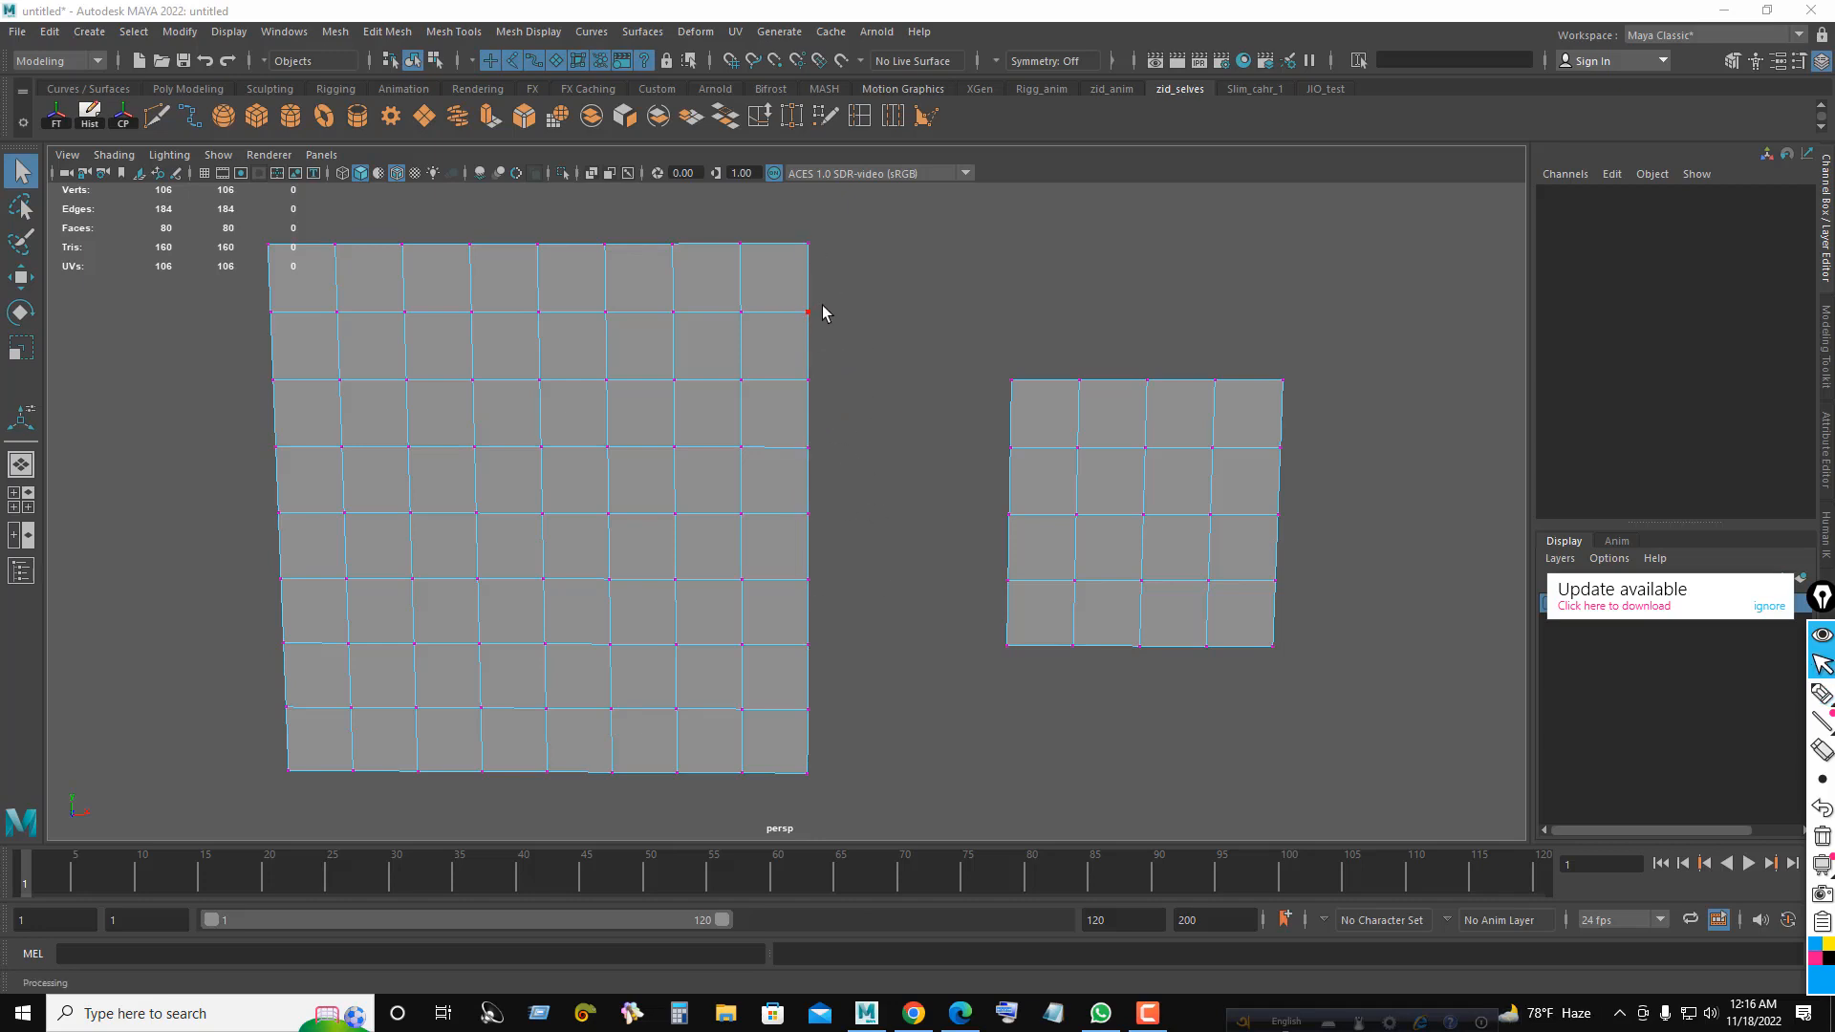
- Merge two groups of three neighbouring vertices on the large grid's facing border to their centers, and switch to edge selection
left_click_drag(823, 313, 794, 459)
right_click(834, 336, "shift")
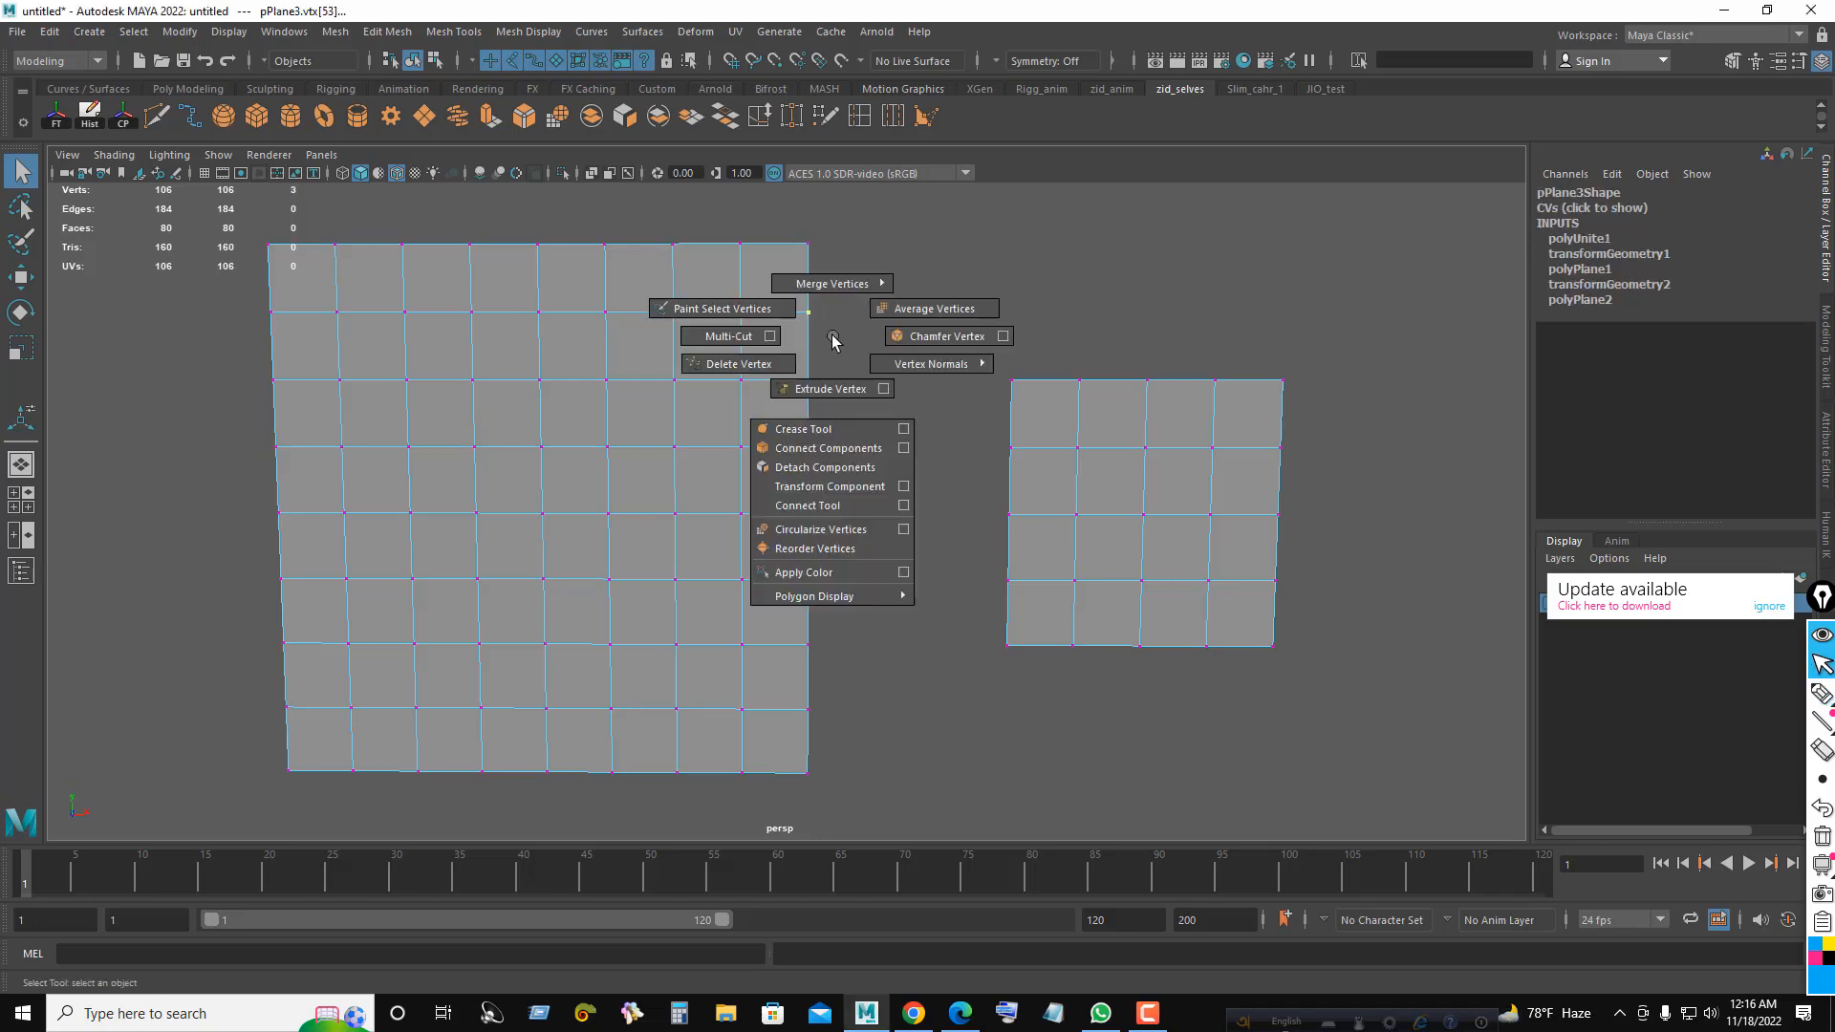
mouse_move(840, 285)
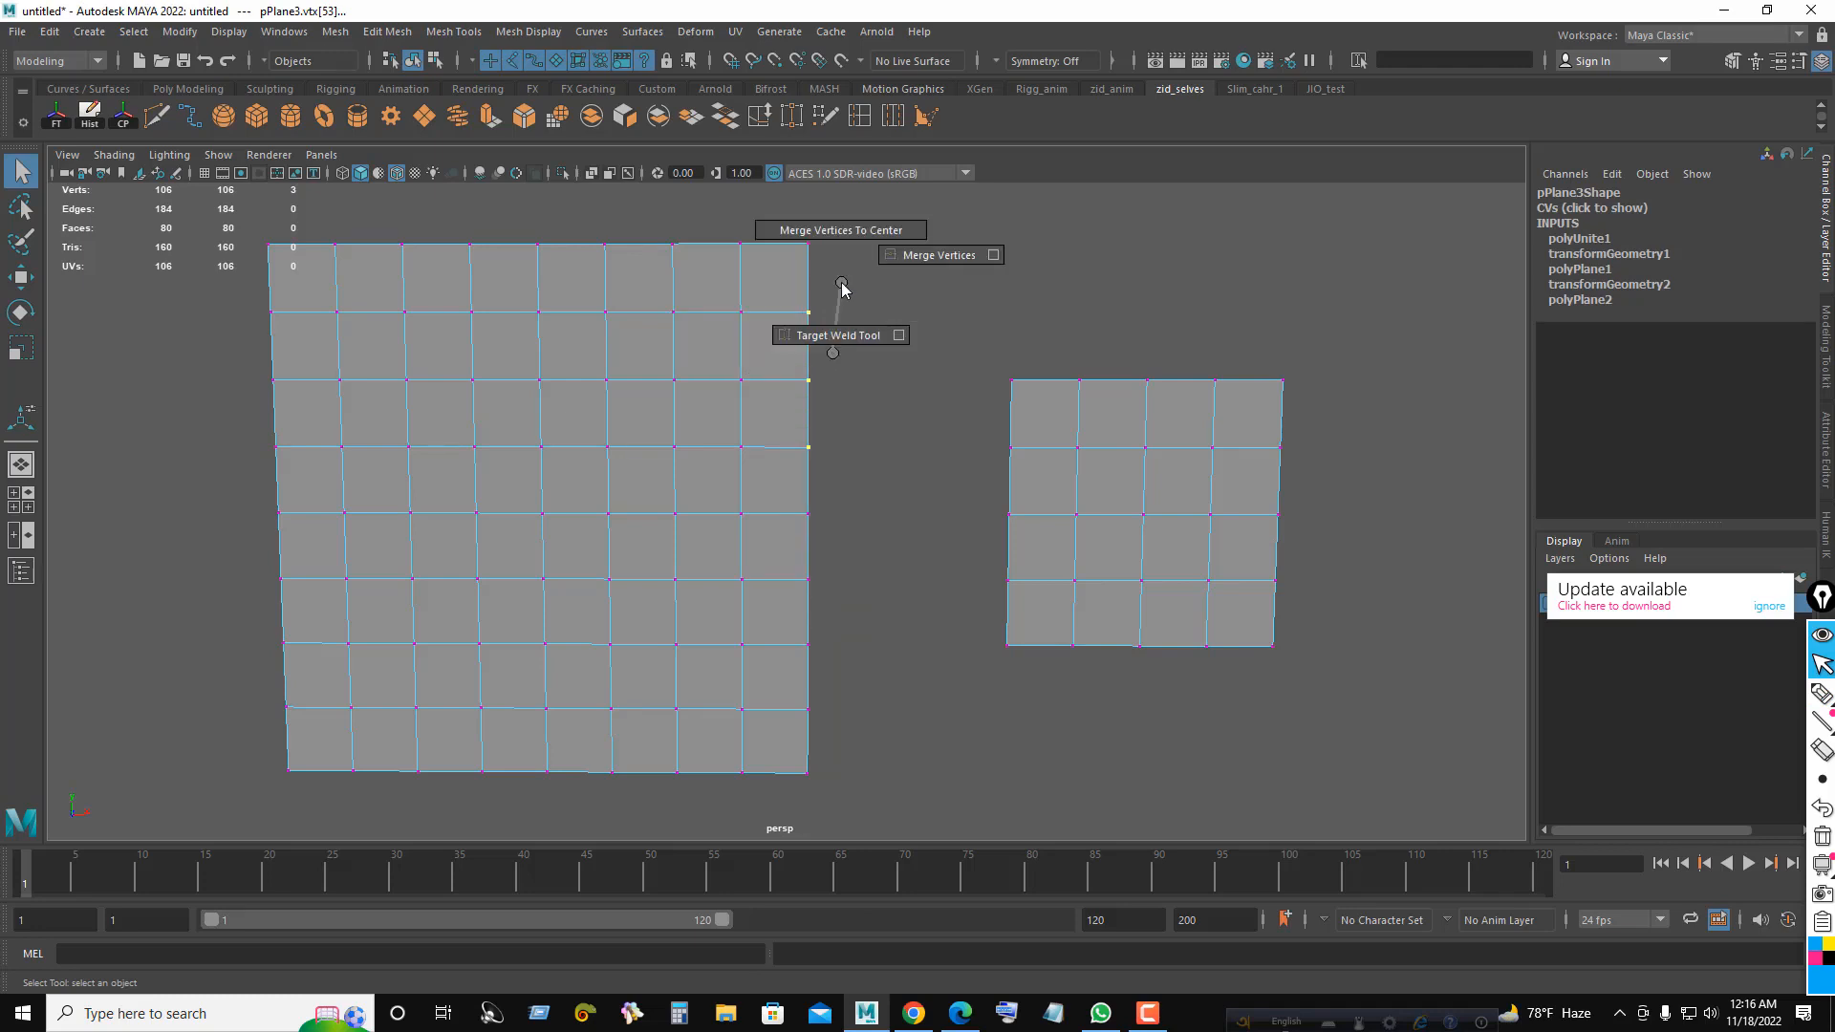
left_click(840, 233)
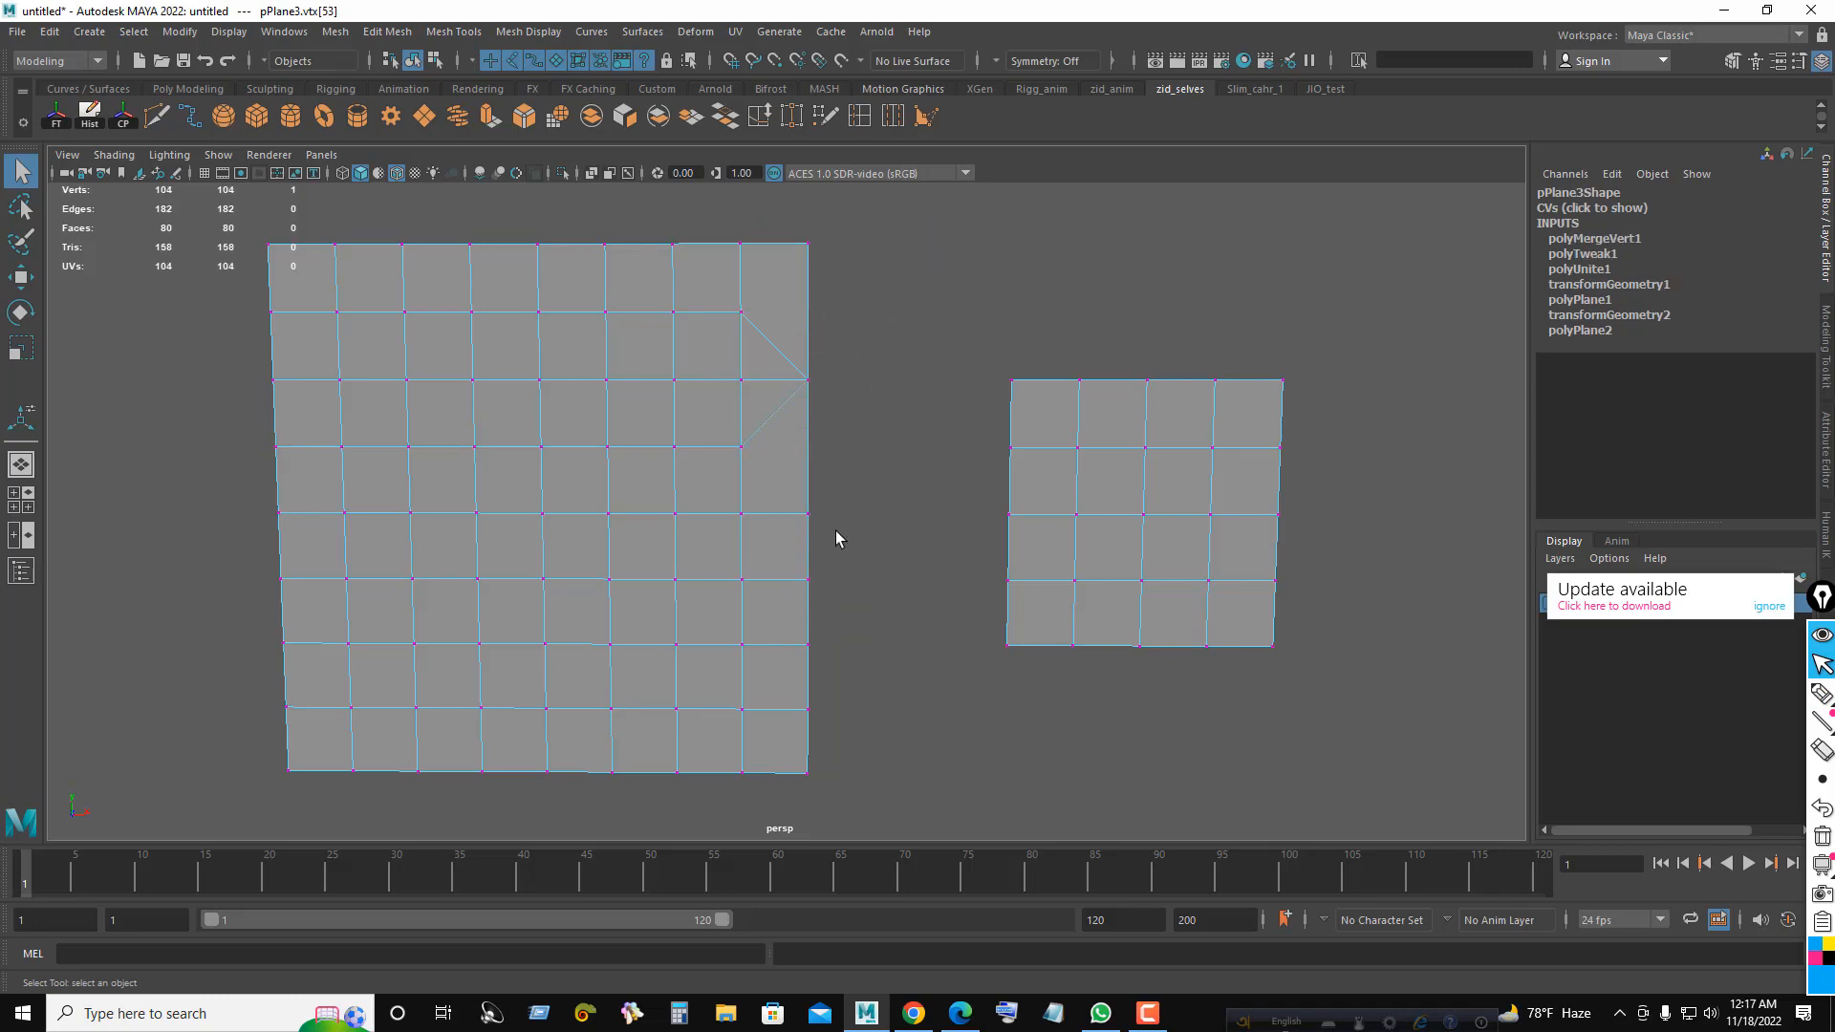
left_click_drag(832, 504, 799, 656)
right_click_drag(843, 458, 843, 352, "shift")
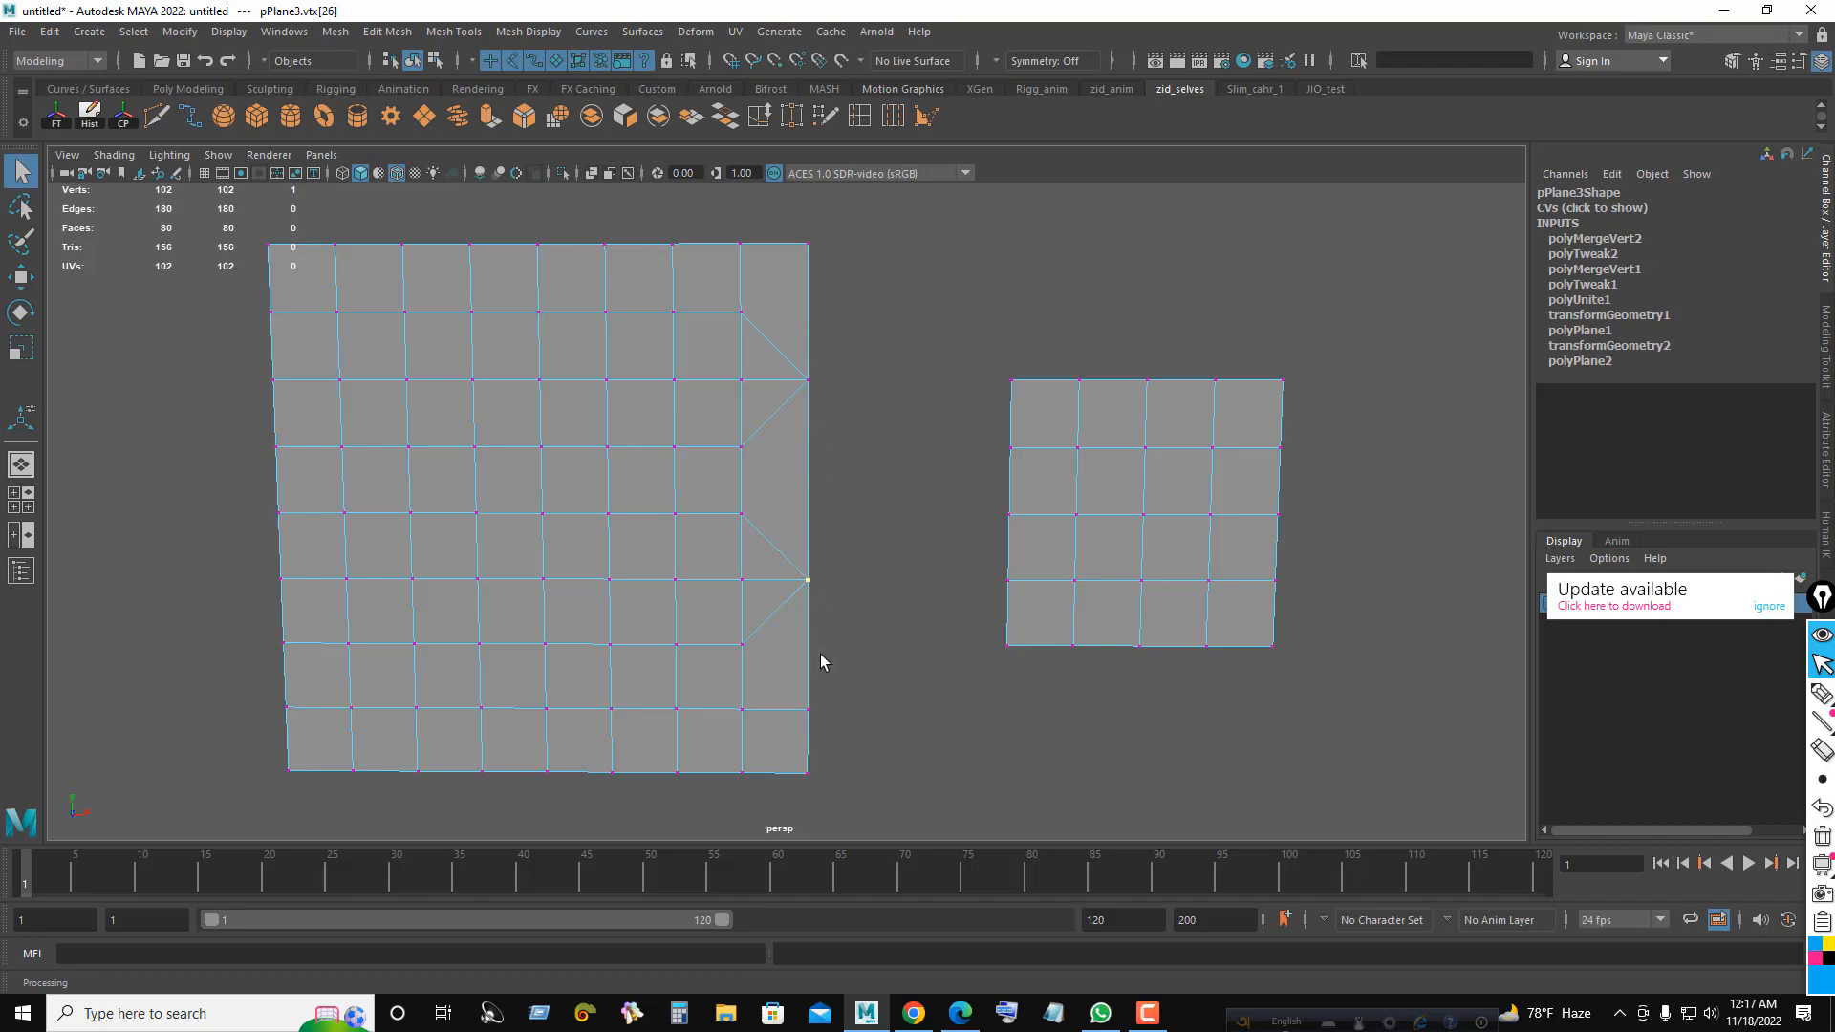
right_click_drag(871, 284, 870, 235)
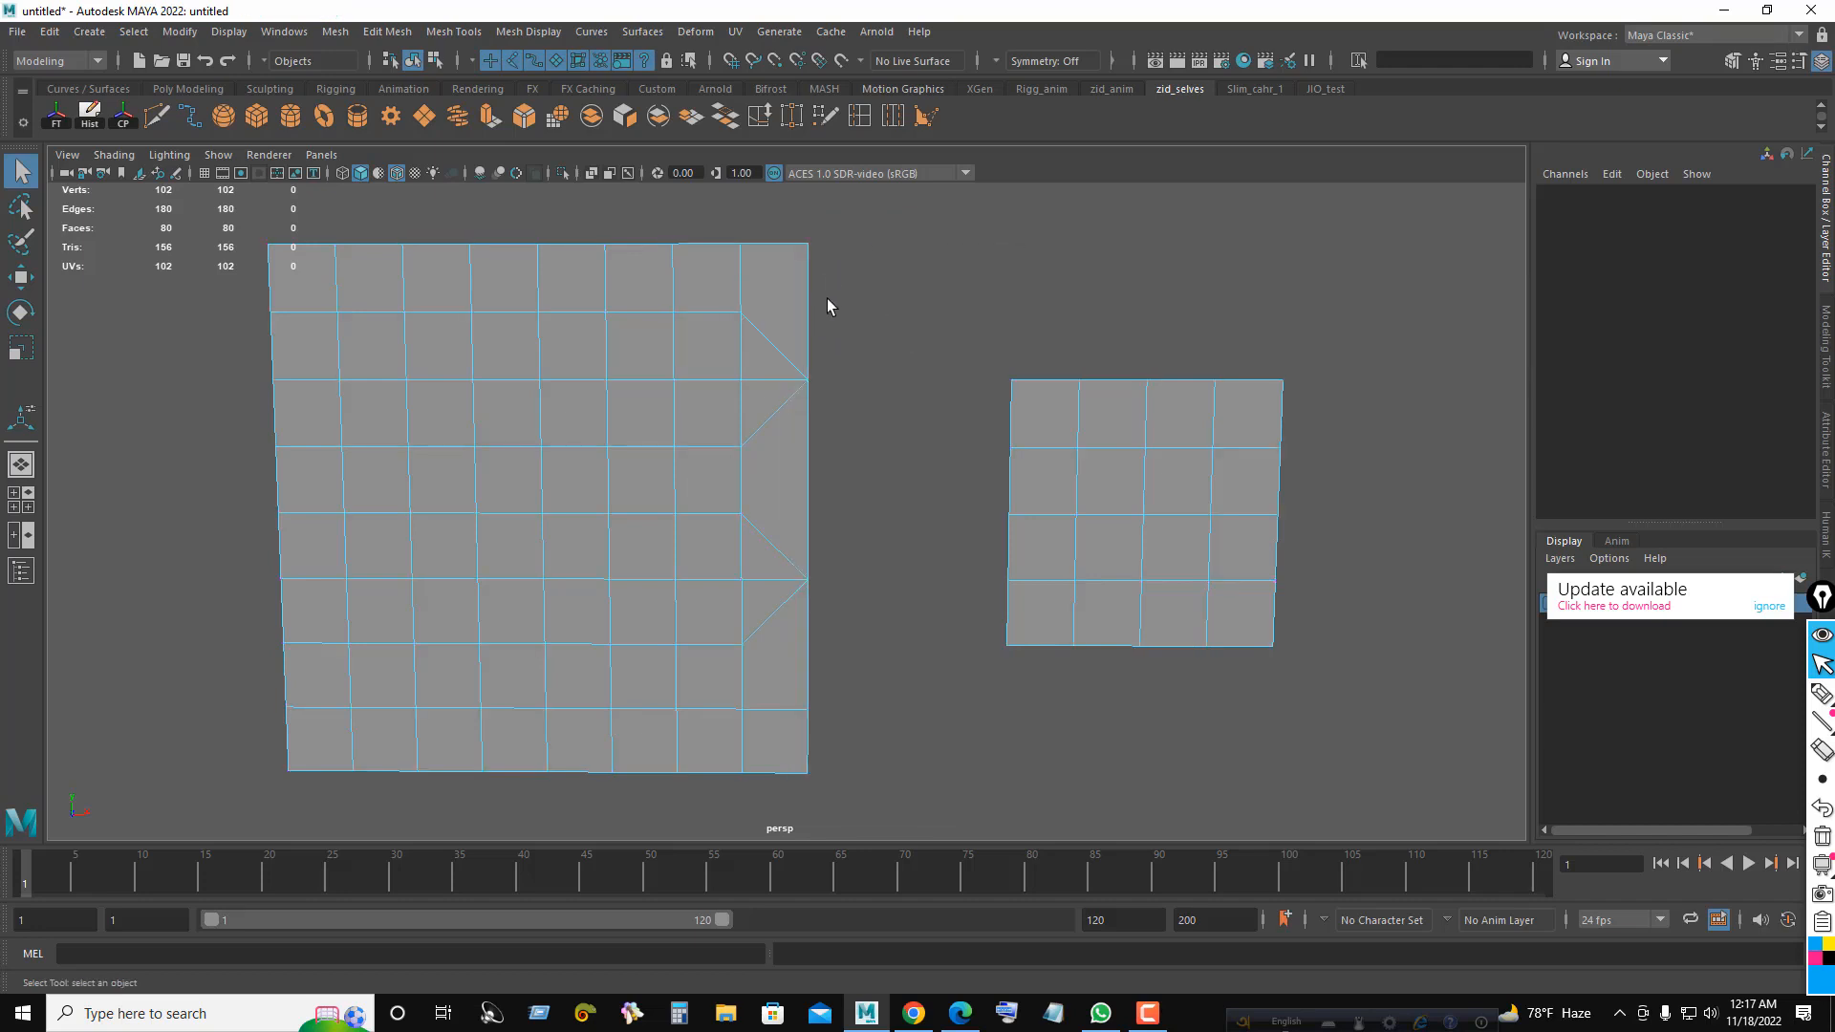
left_click(810, 306)
left_click(805, 496, "shift")
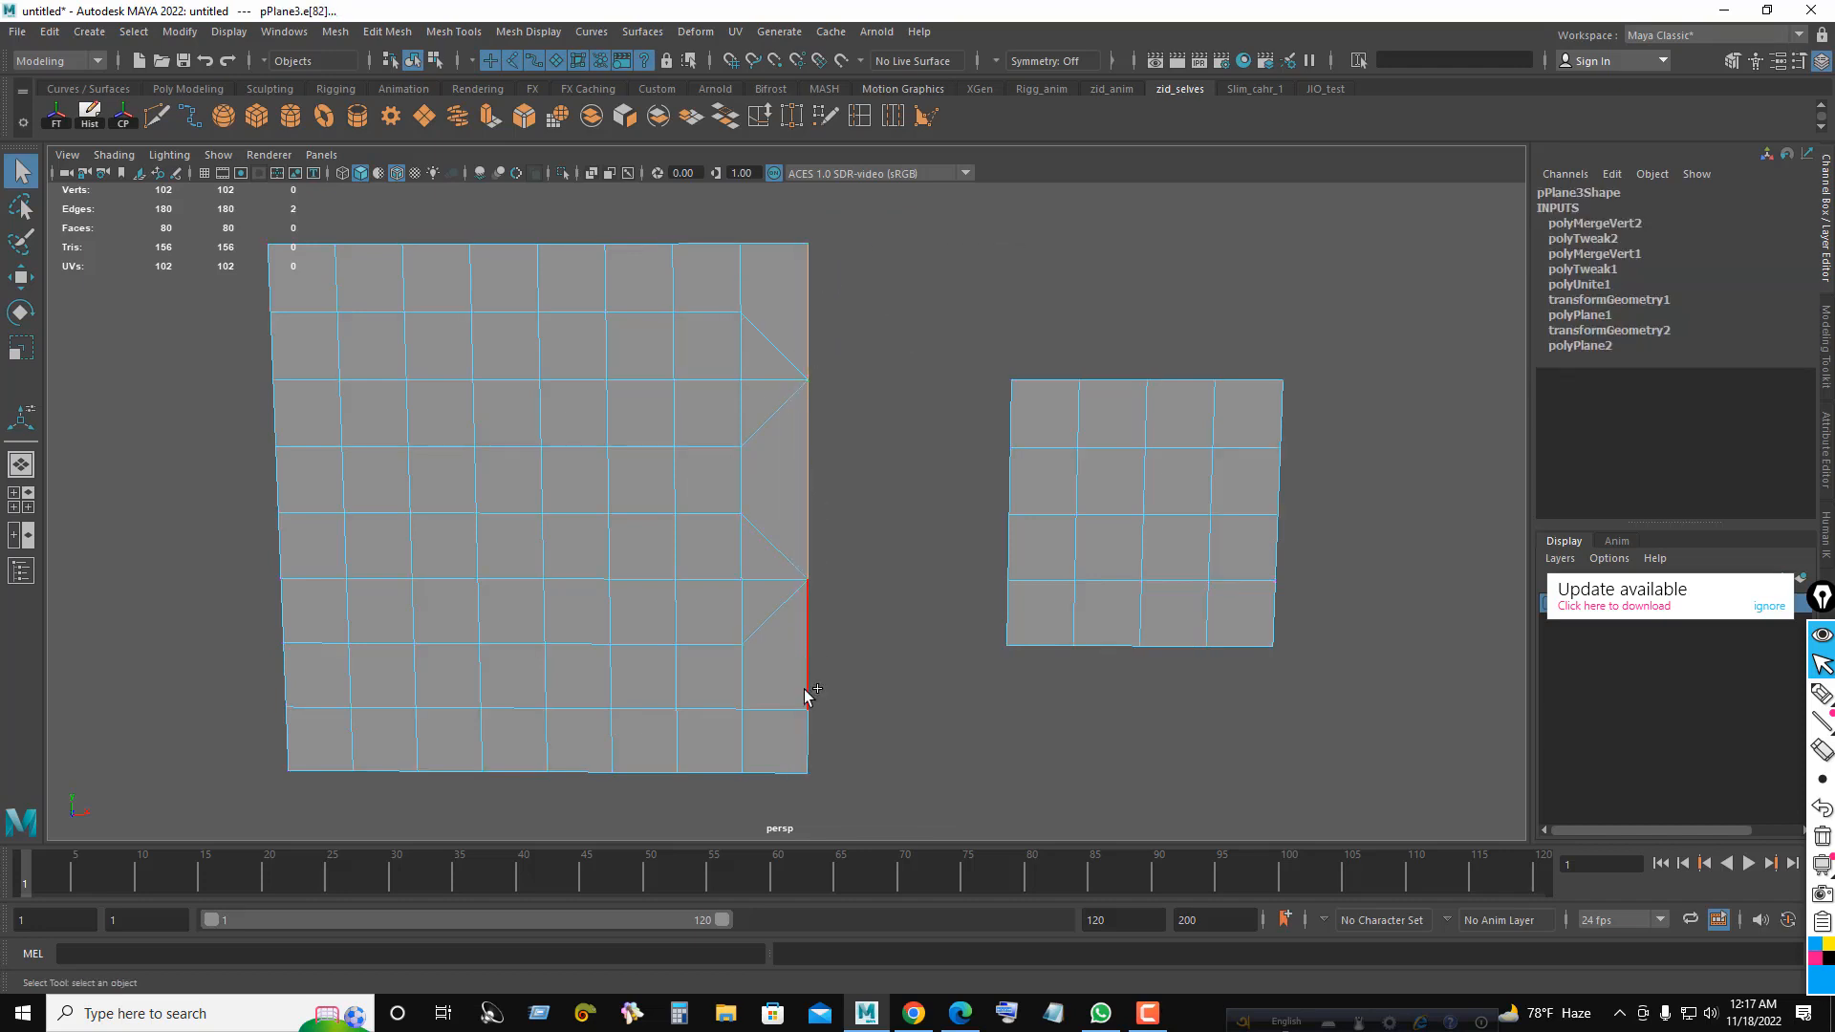
left_click(805, 693, "shift")
left_click(806, 739, "shift")
left_click(279, 225)
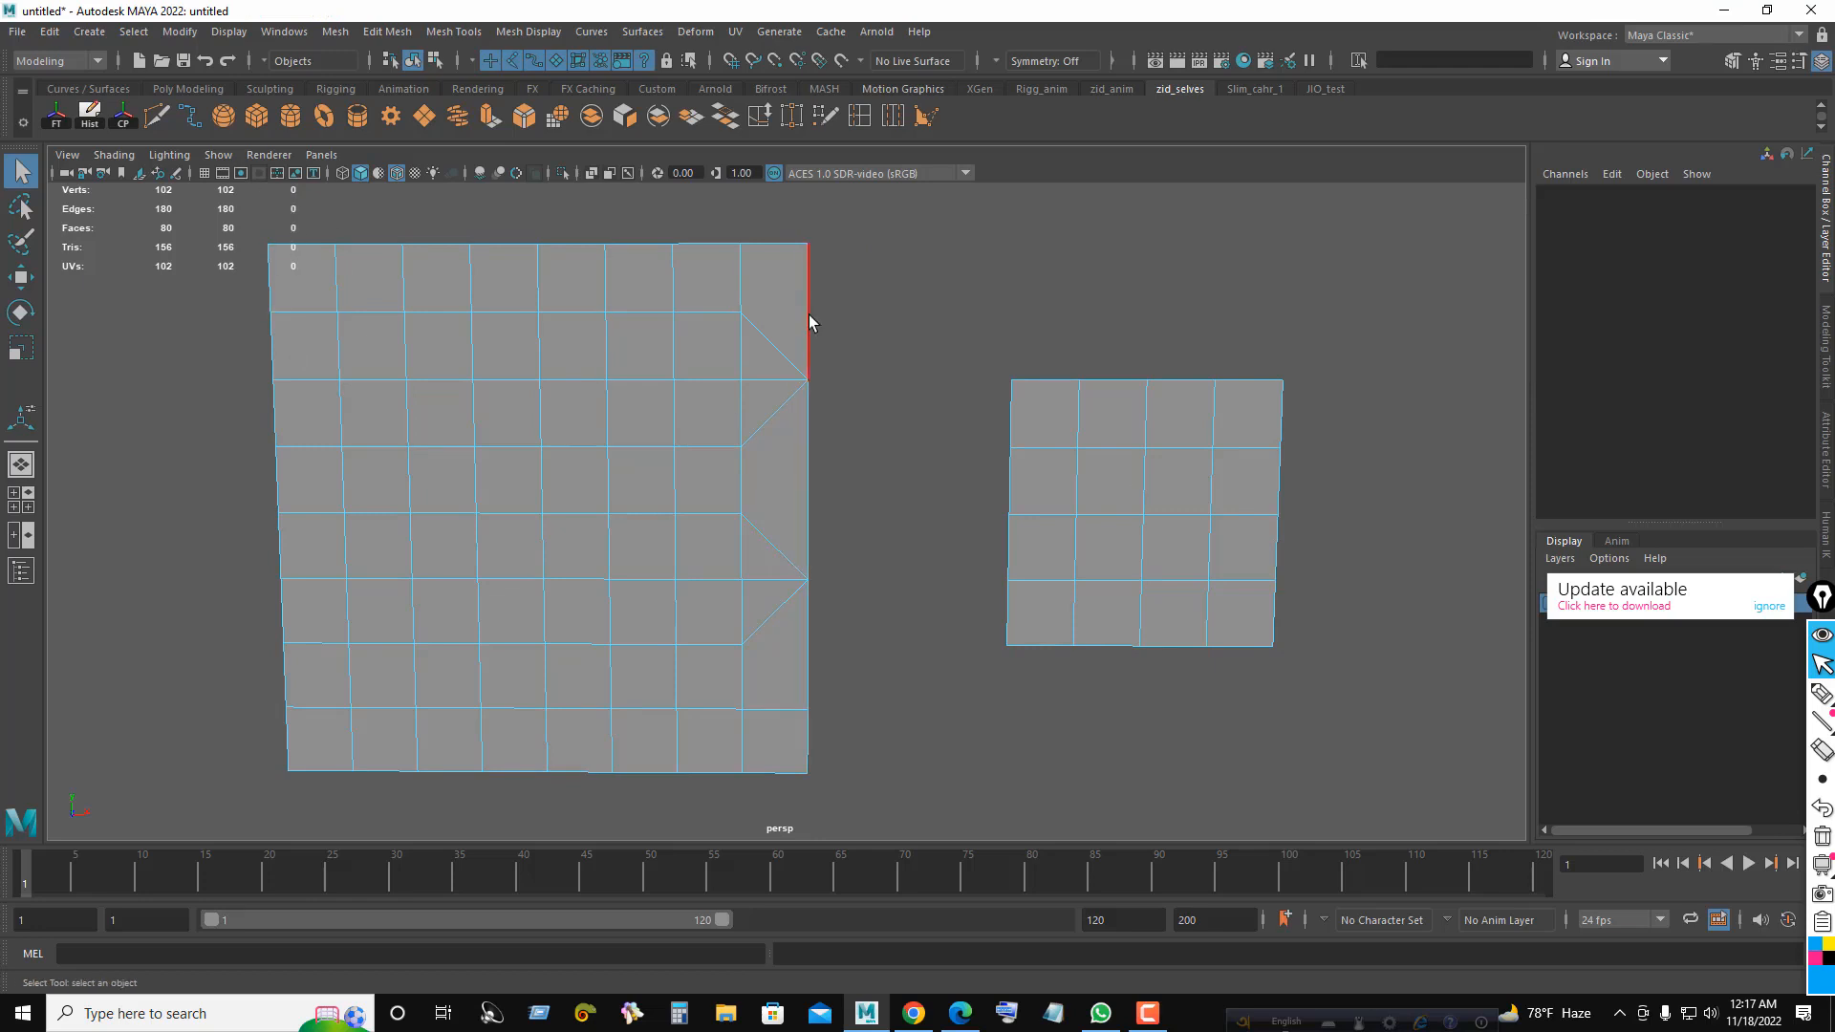
left_click(808, 321)
left_click(875, 302)
- Bridge the large grid's four facing border edges to the four border edges of the small grid
left_click(810, 291)
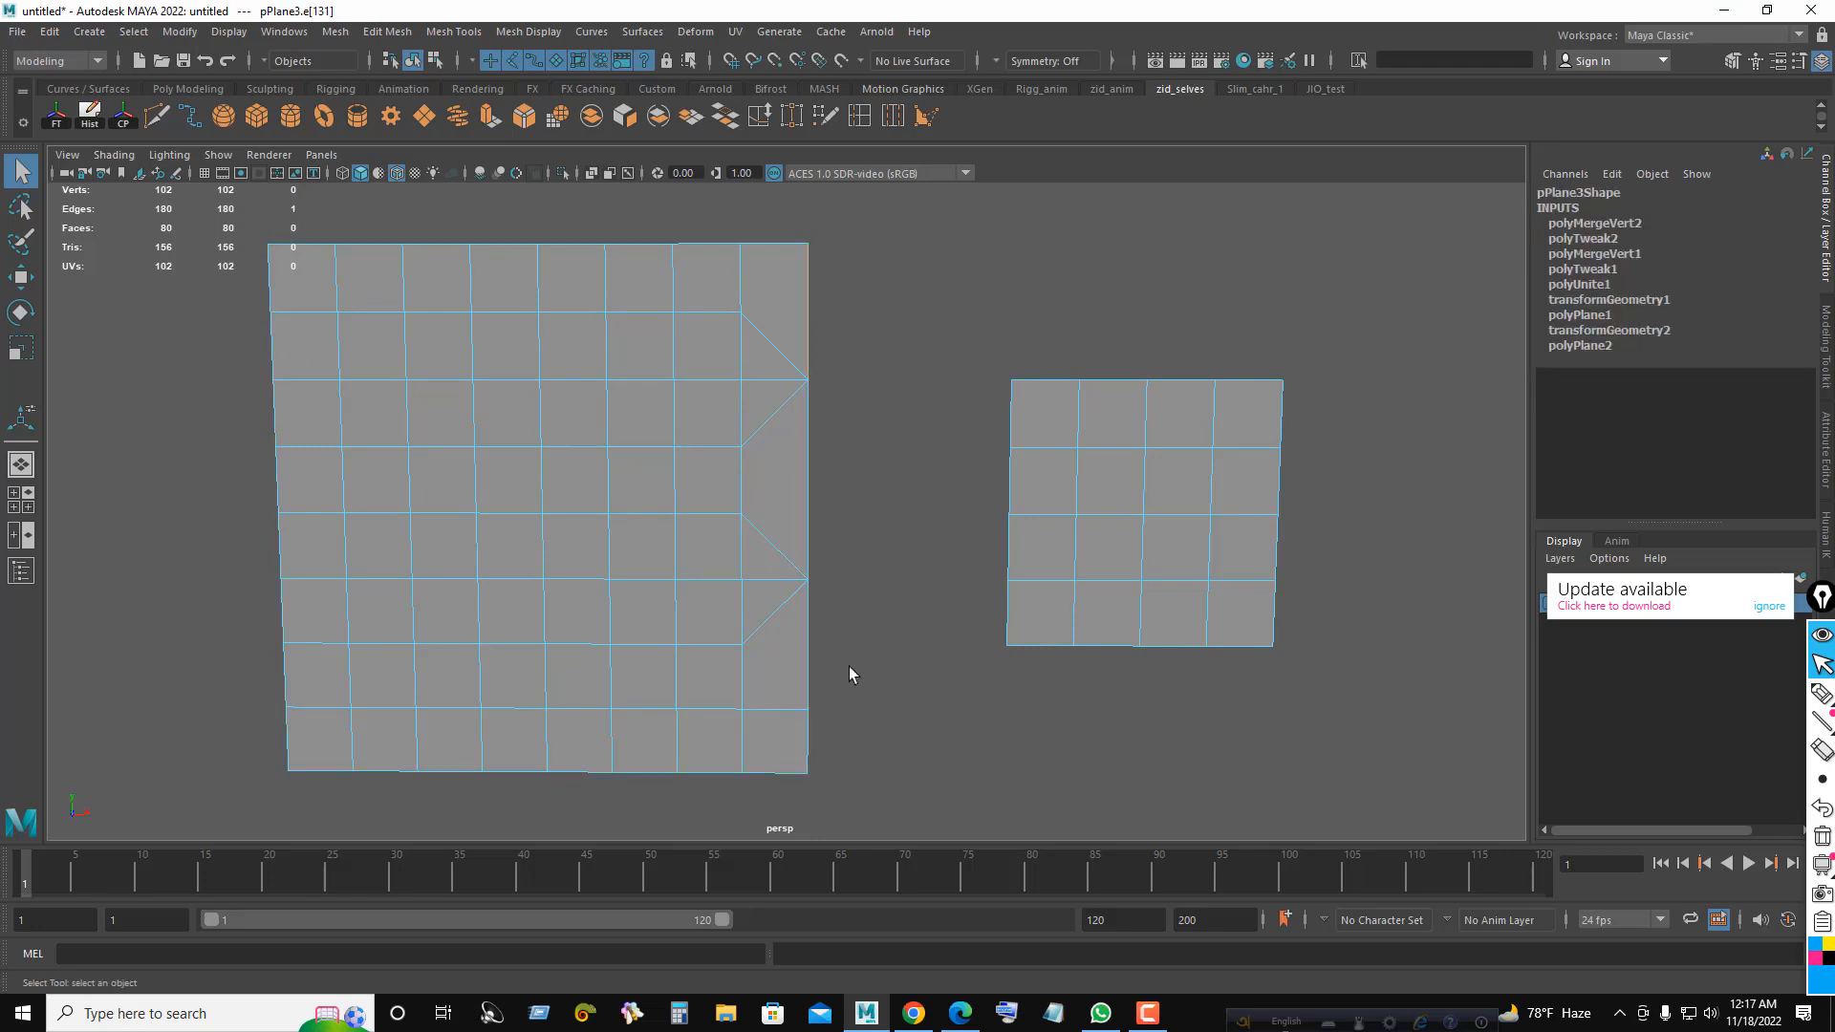
double_click(805, 738, "shift")
left_click(1015, 408, "shift")
double_click(1008, 609, "shift")
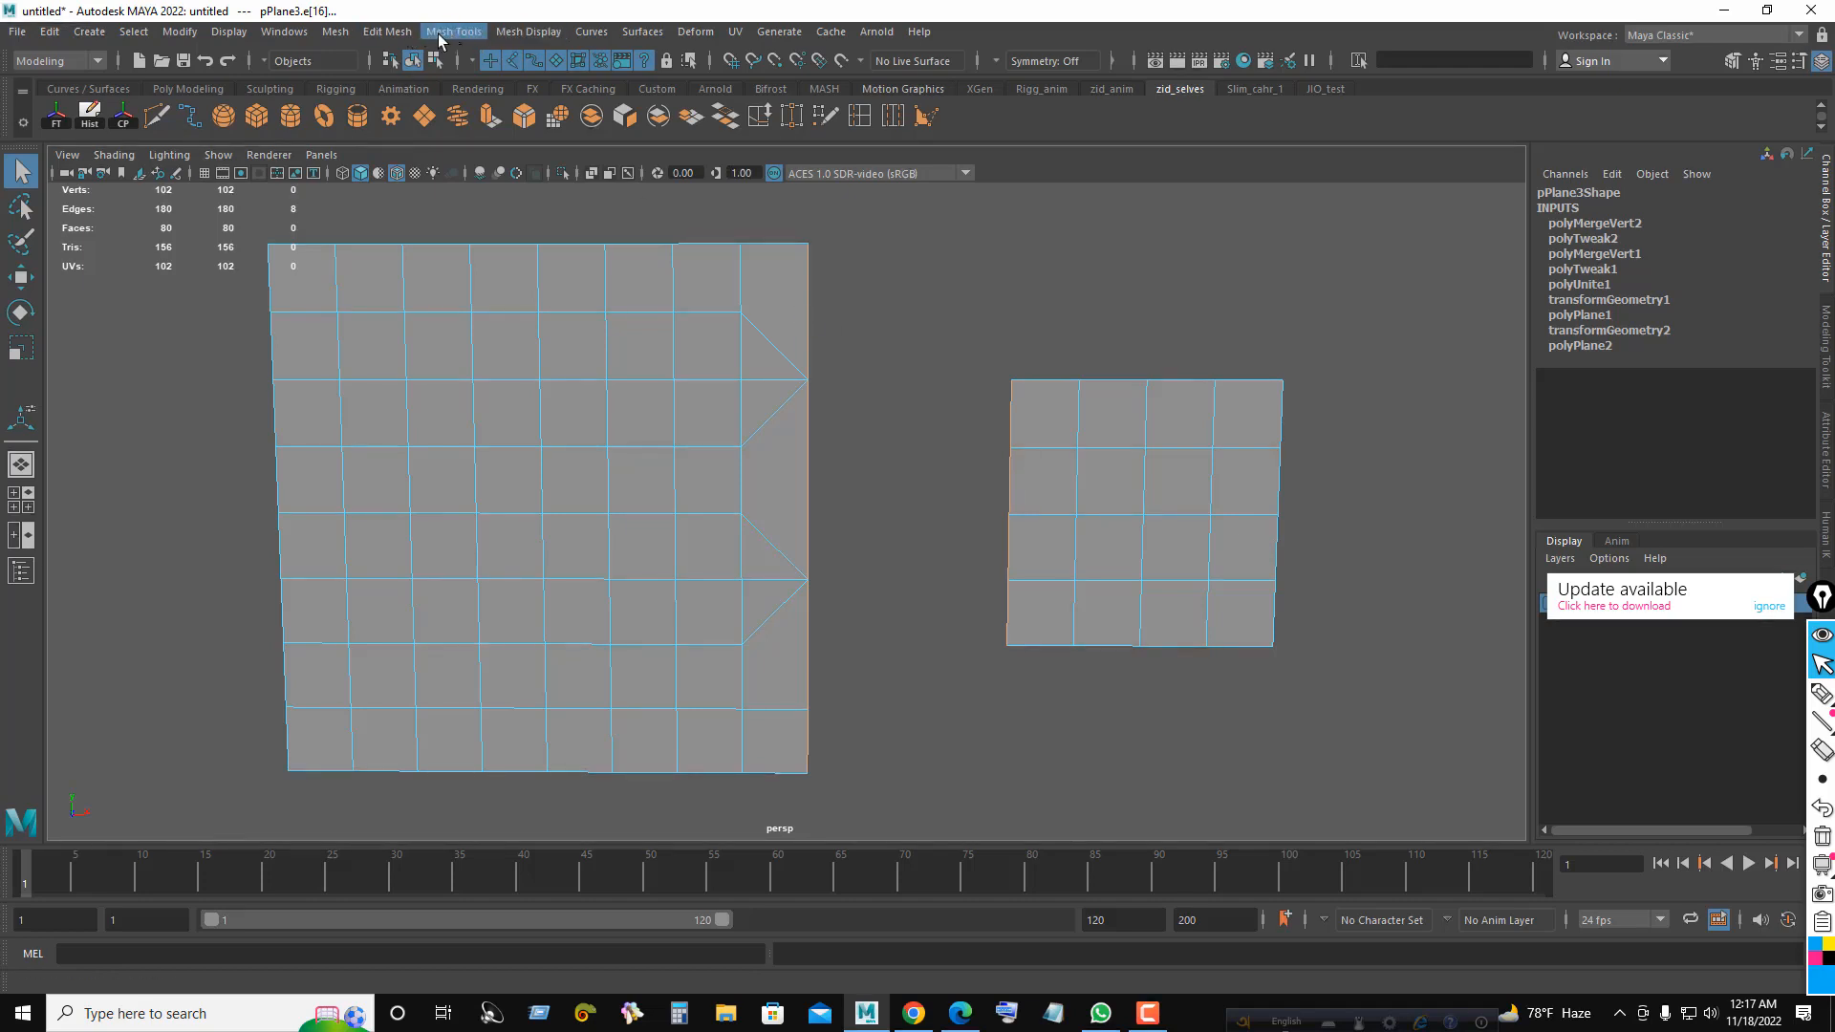
left_click(388, 32)
left_click(422, 121)
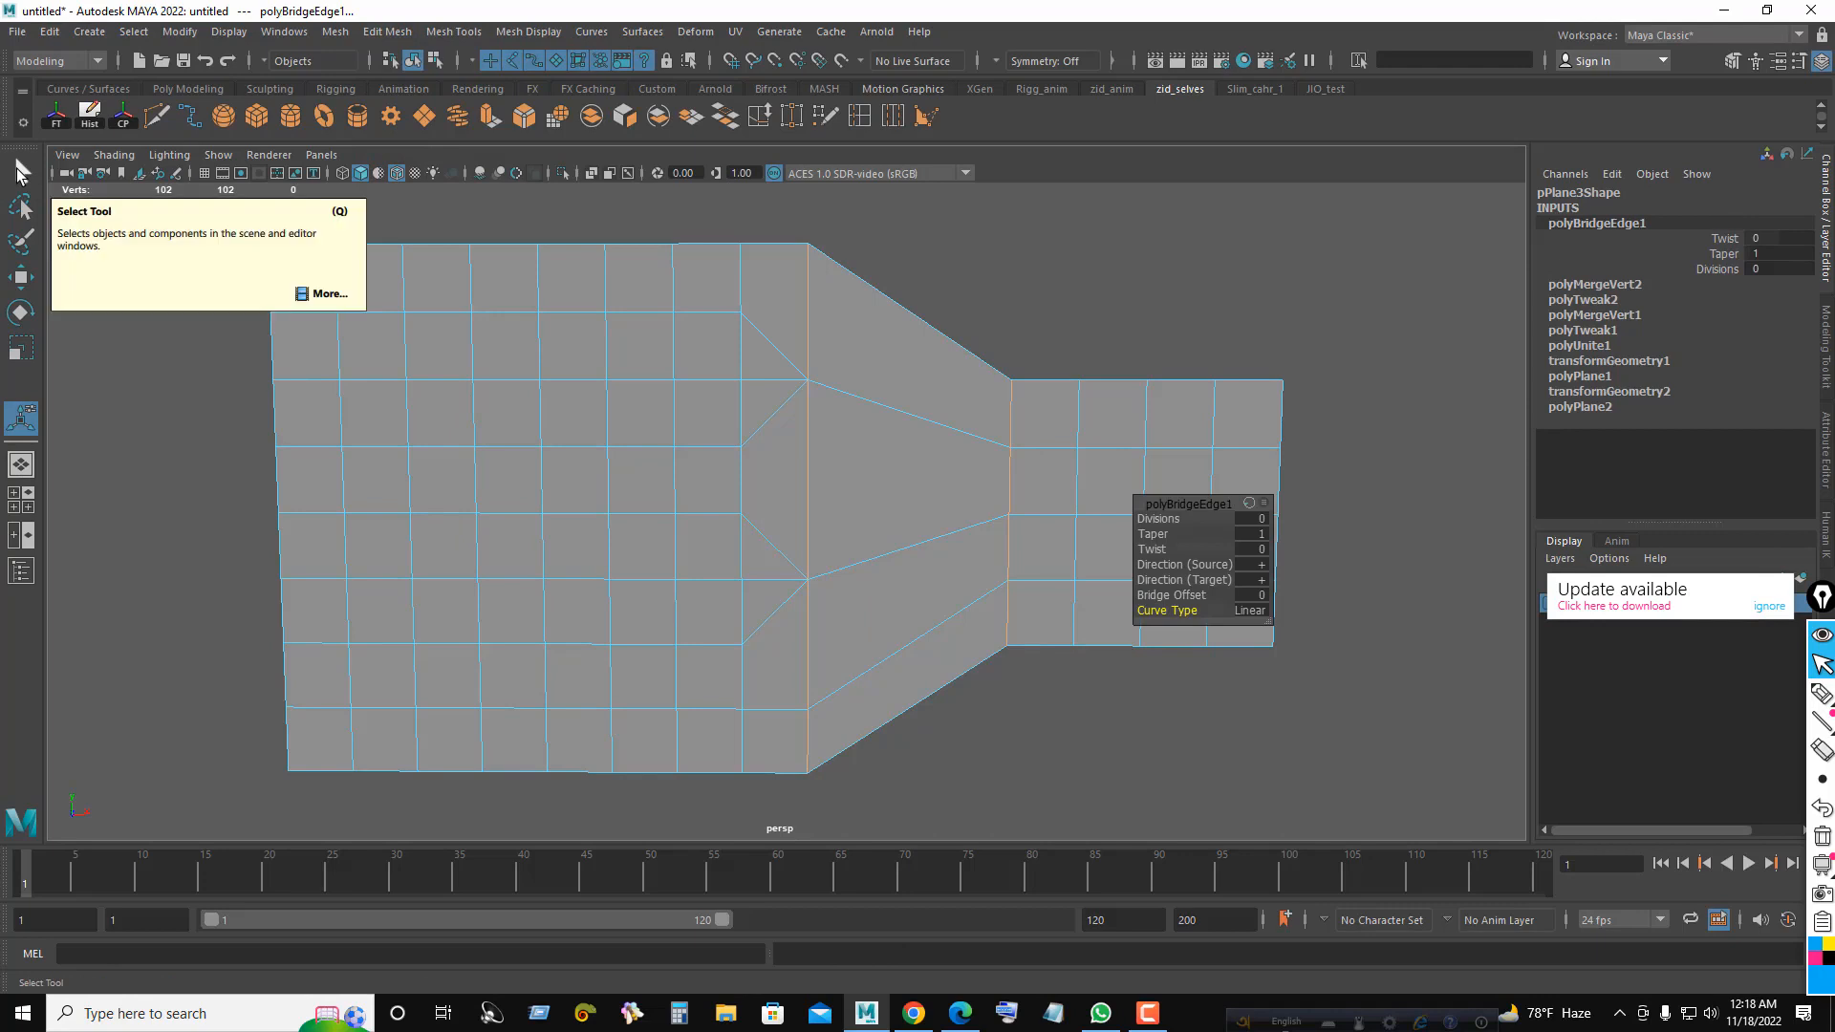
- Delete the two horizontal edges that run from inside the large grid into its merged border vertices
left_click(21, 172)
left_click(768, 379)
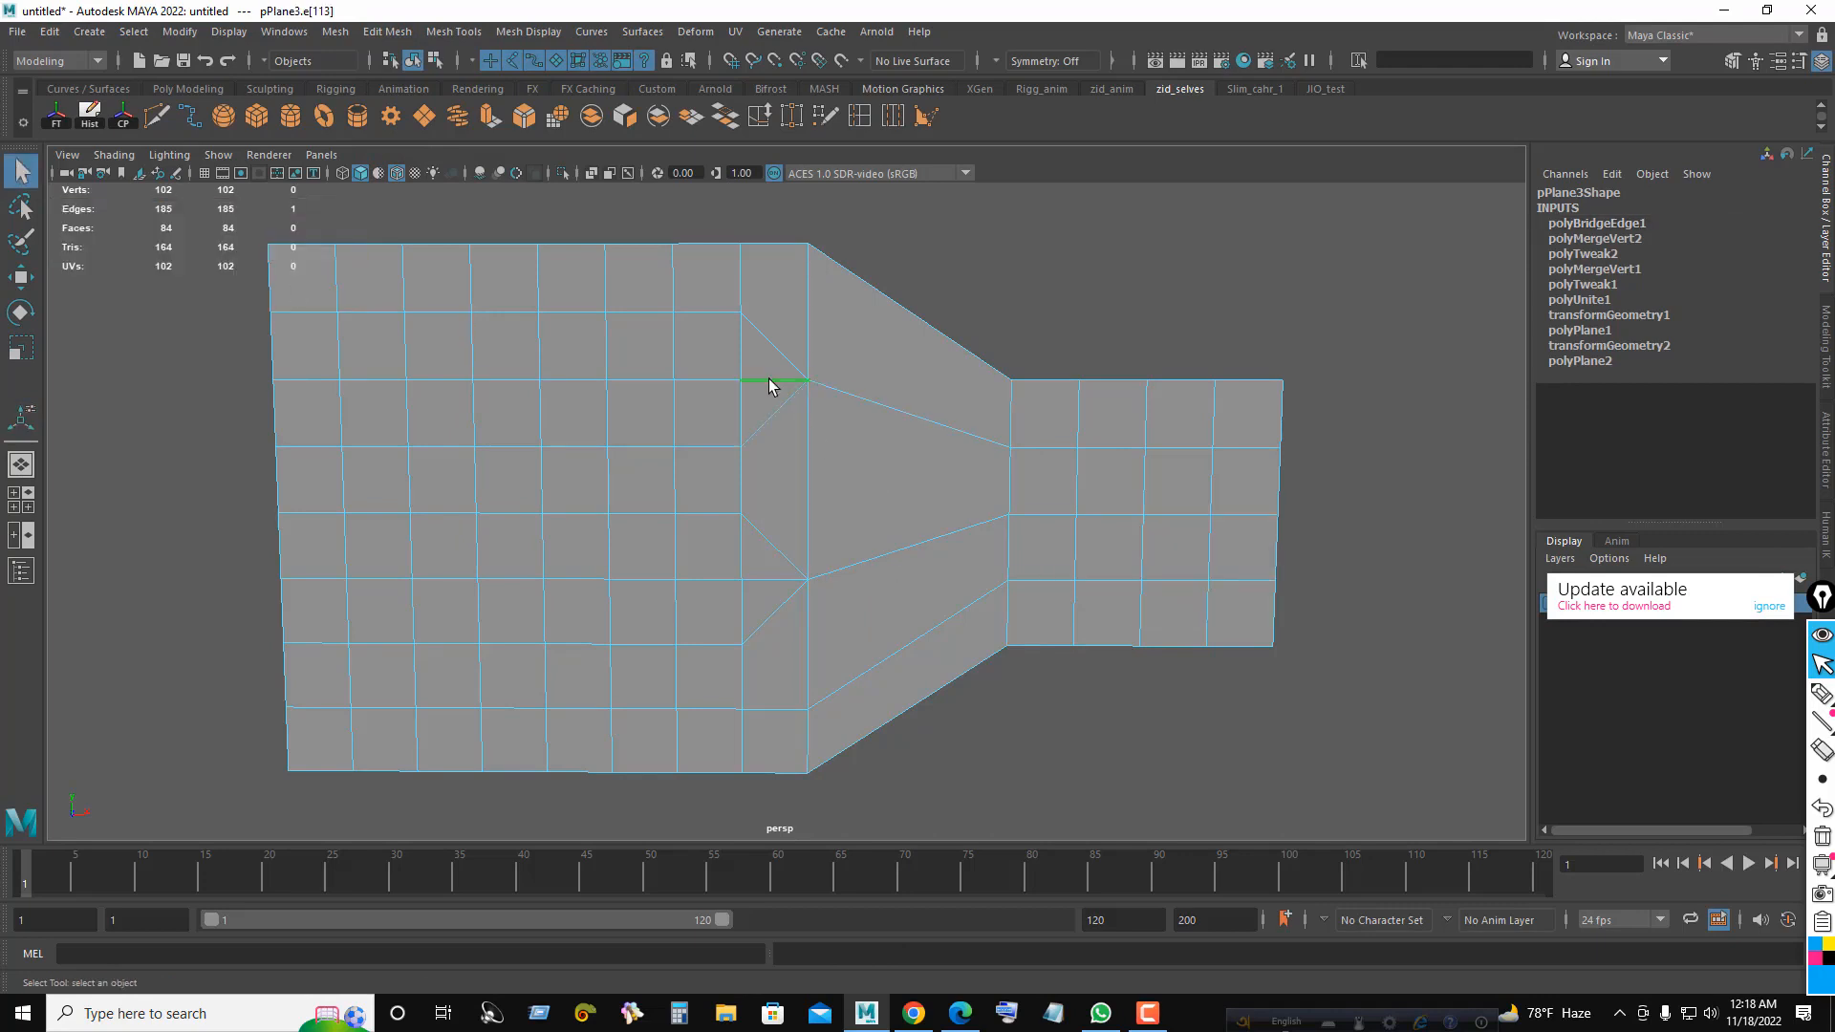
left_click(766, 580, "shift")
key("Delete")
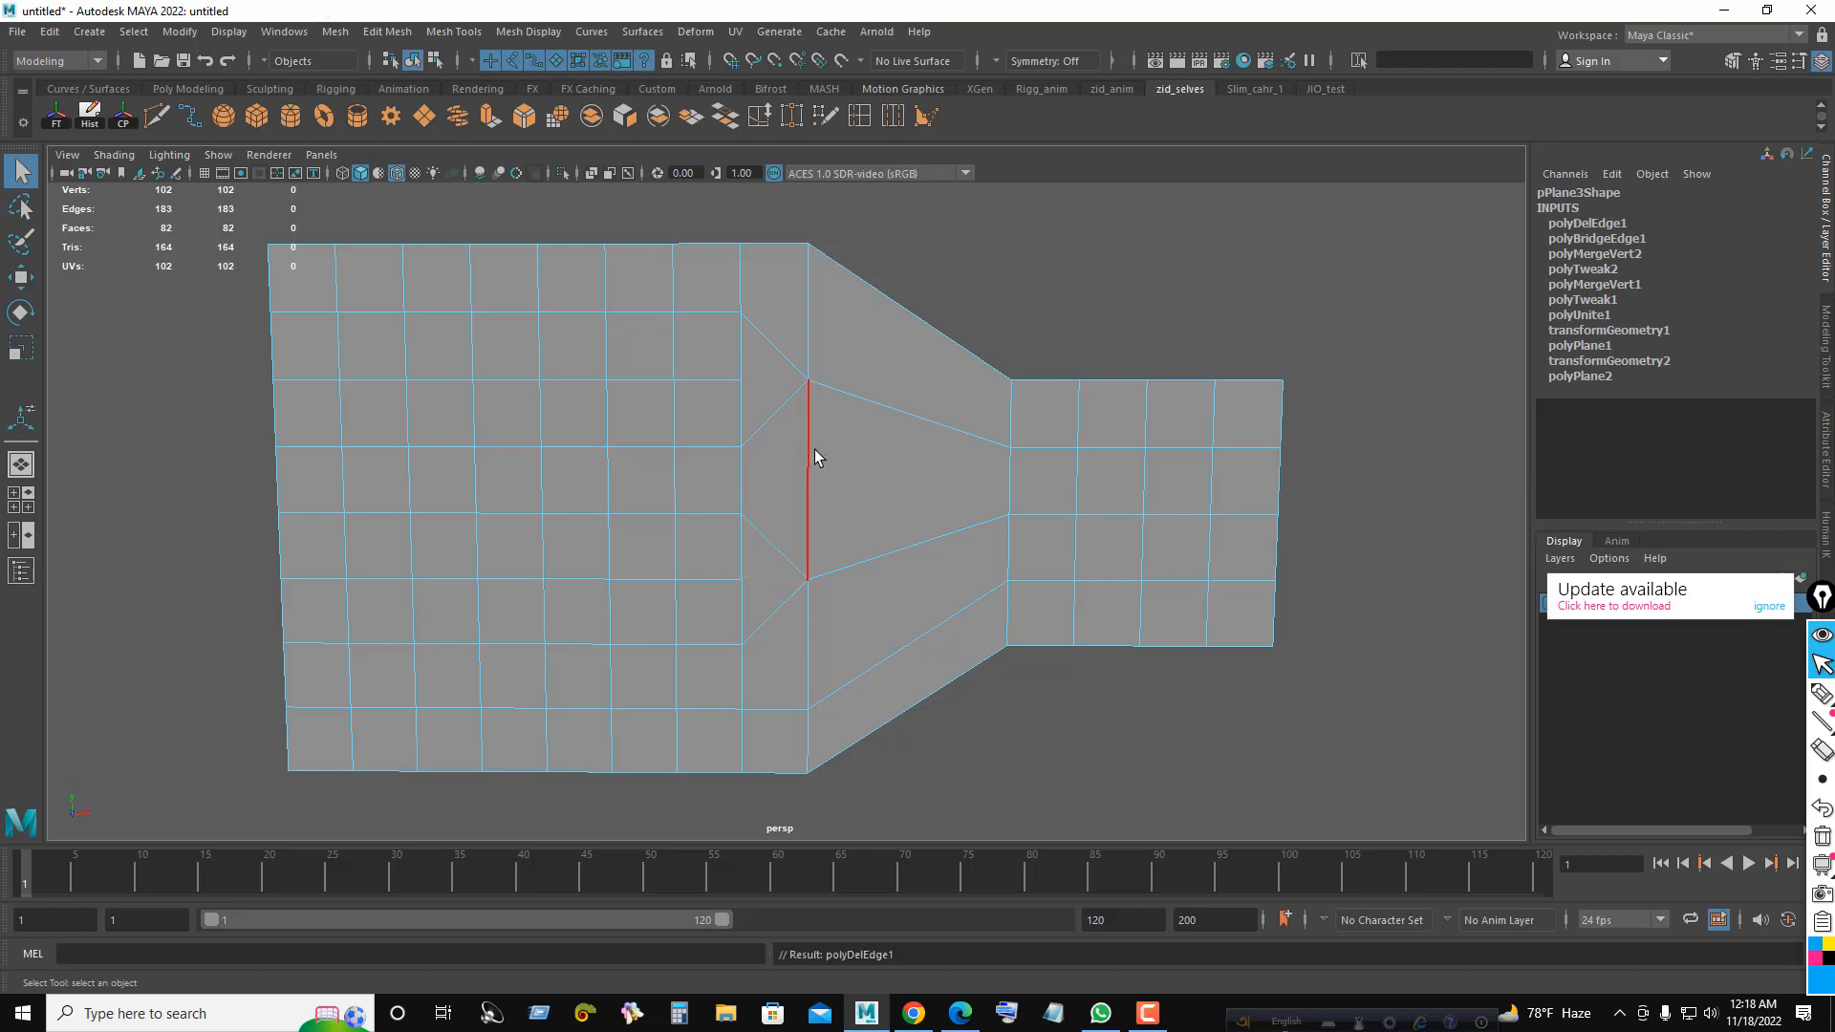
- Move the two vertices left by the deleted edges away from the bridge, and shift the neighbouring vertical vertex loop the same way
right_click_drag(862, 440, 762, 439)
left_click(741, 380)
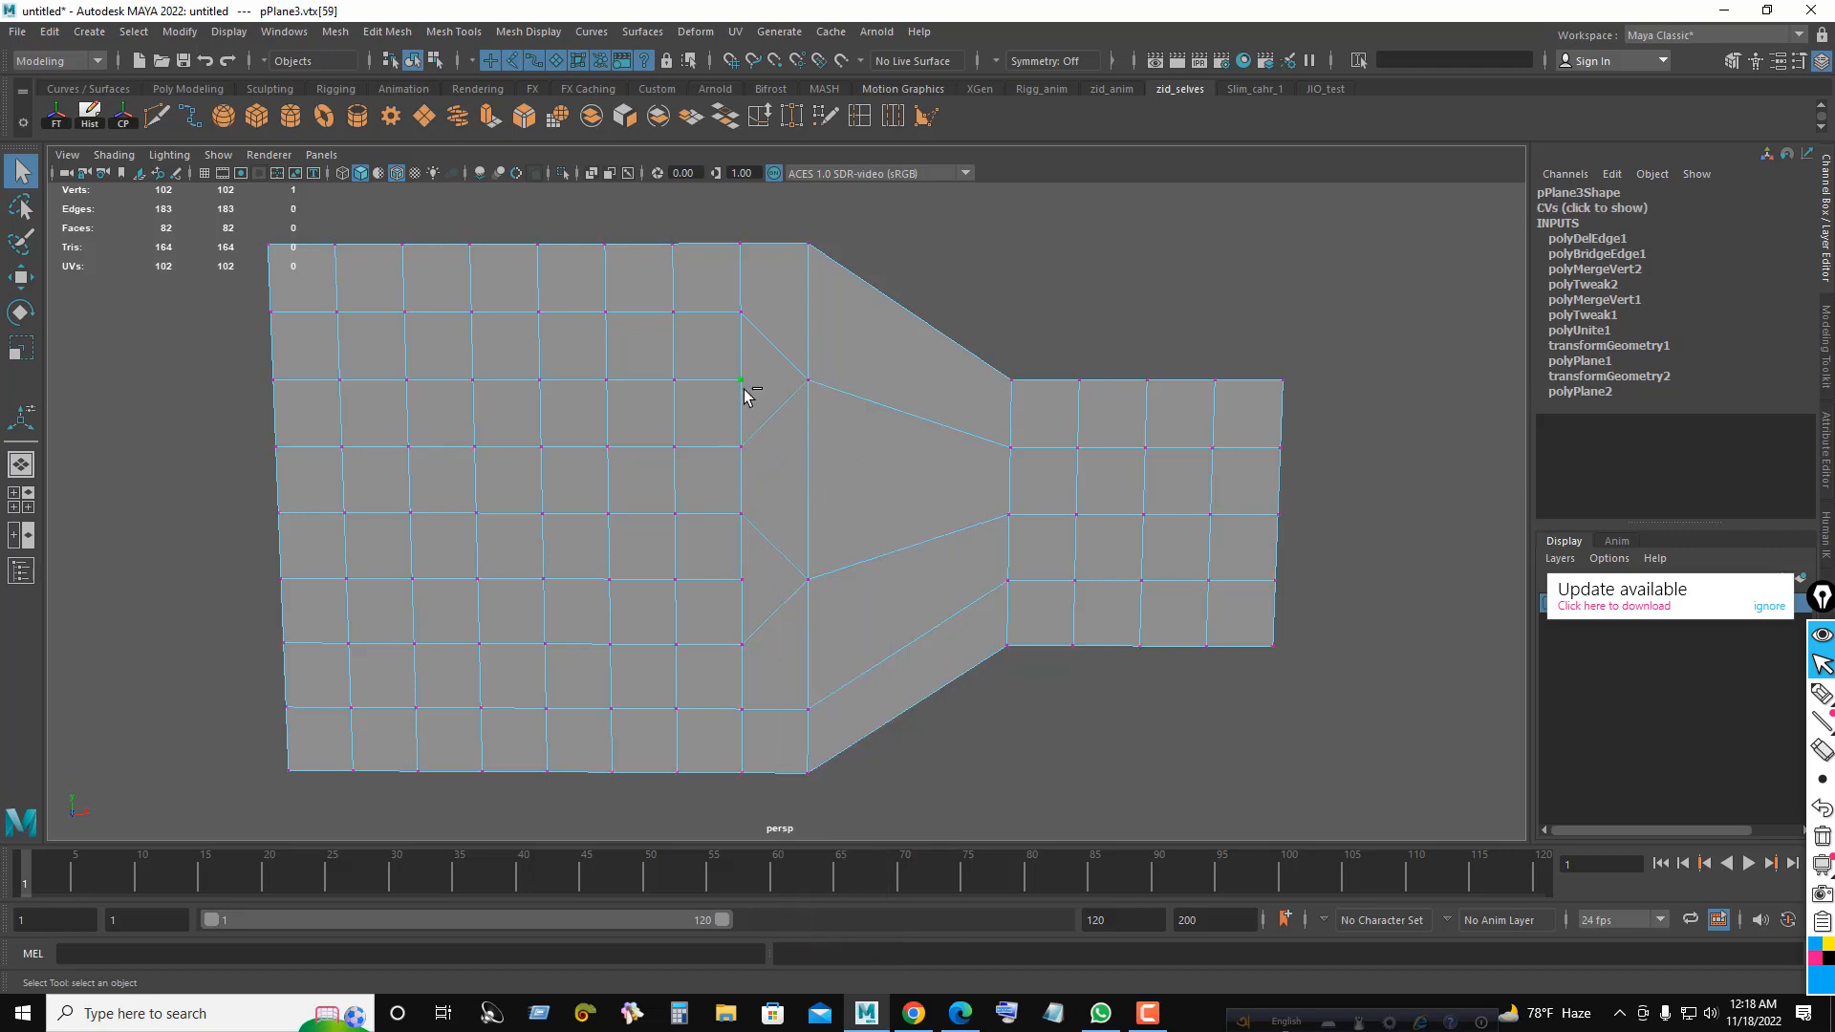
left_click(741, 579, "shift")
key("w")
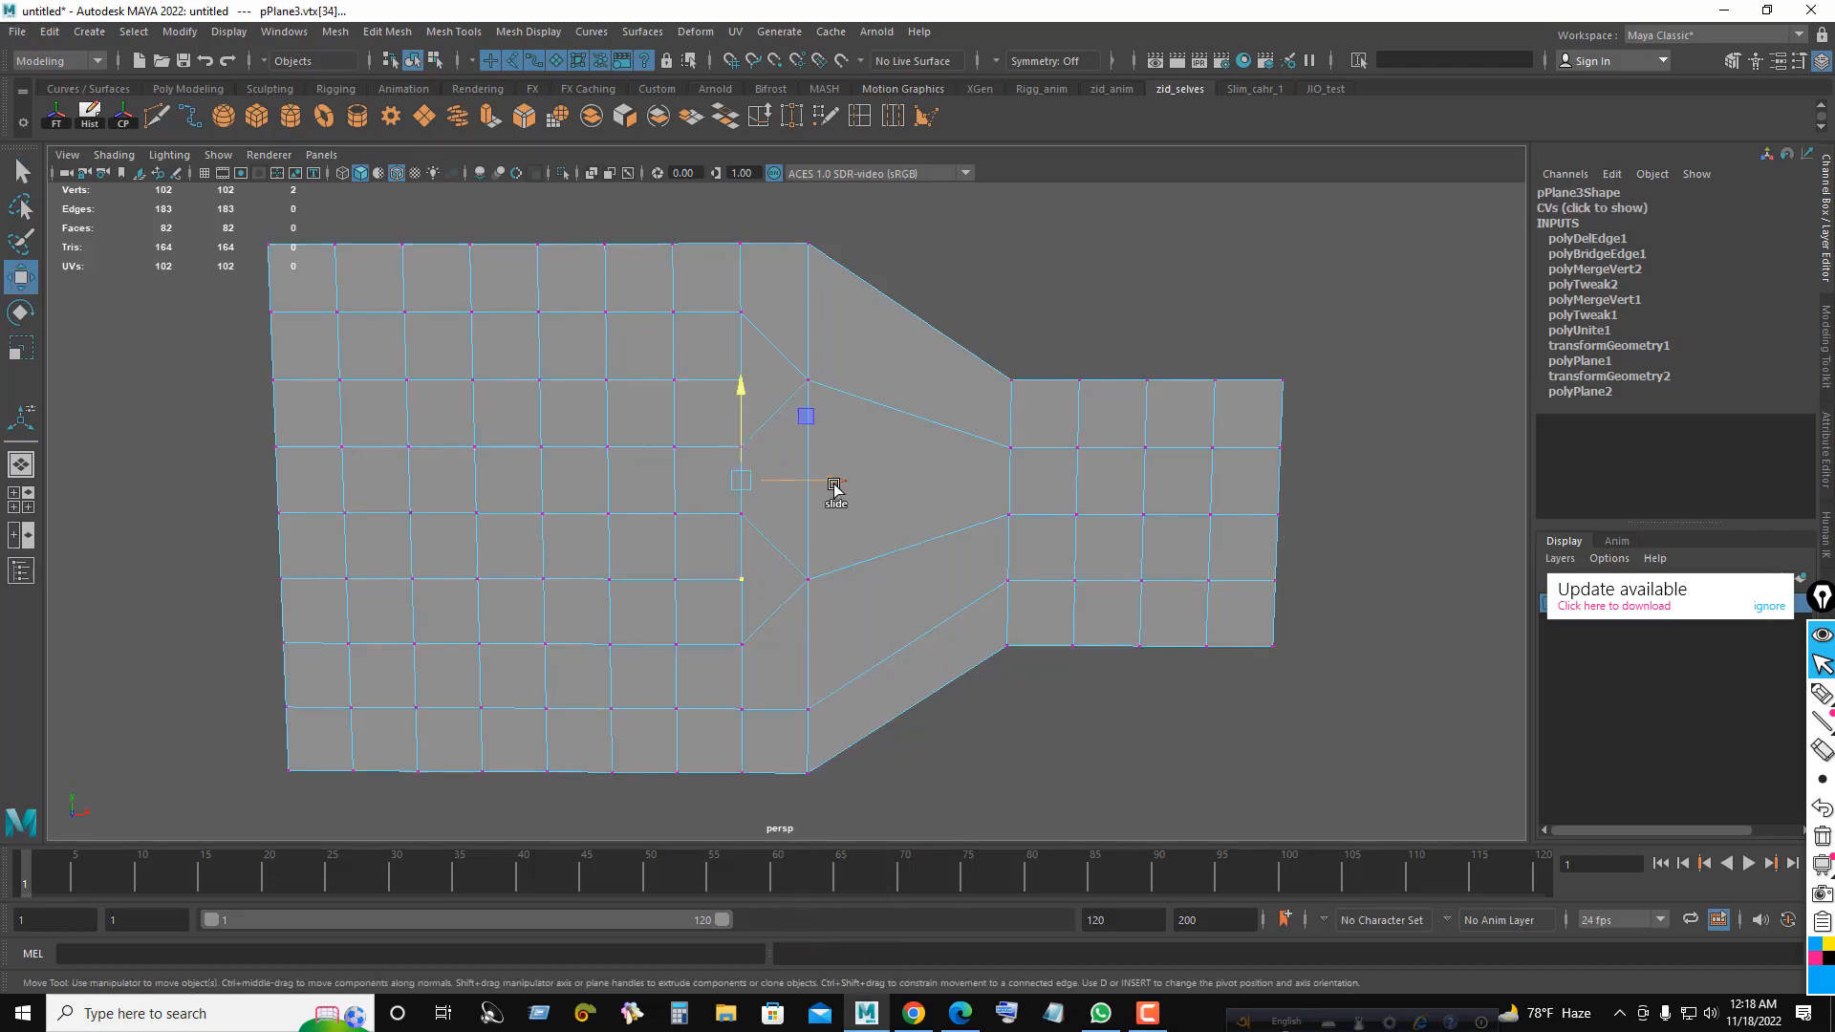
left_click_drag(834, 488, 754, 515)
double_click(666, 379)
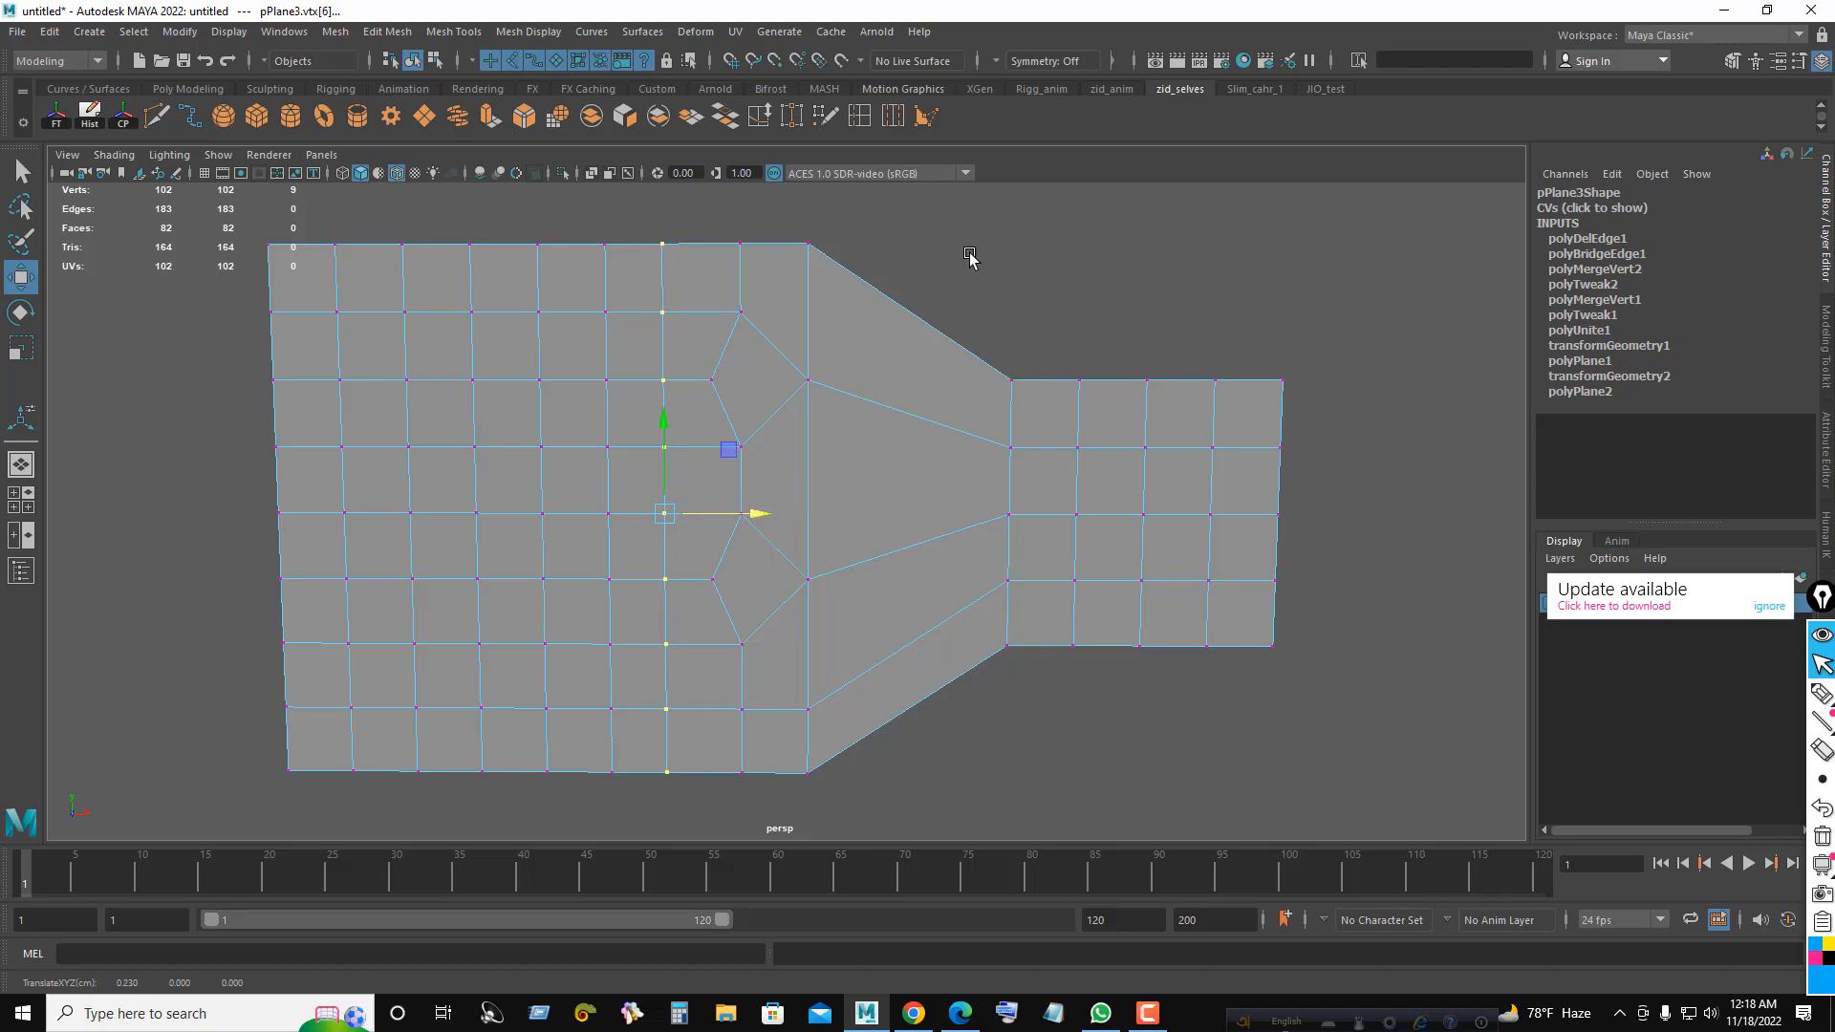
- Return to object mode and delete the connected mesh's construction history
right_click_drag(970, 256, 1046, 226)
scroll(943, 451, "down", 3)
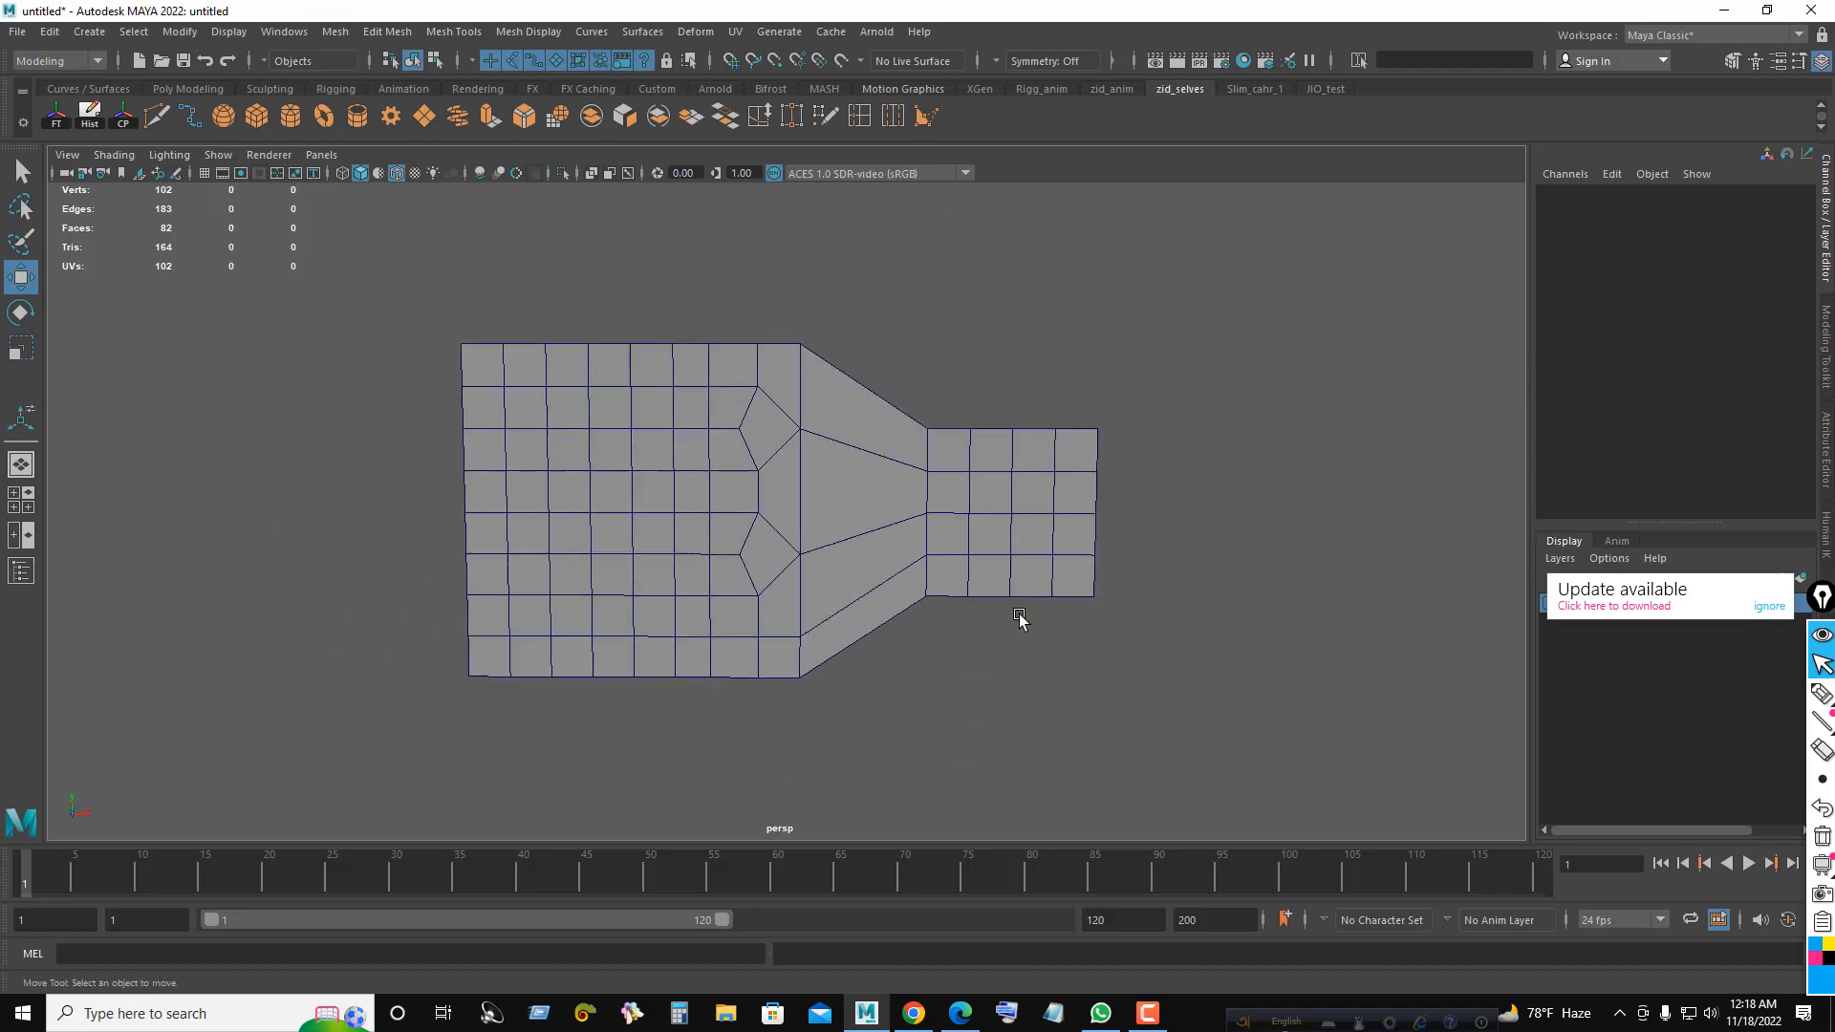
left_click(887, 489)
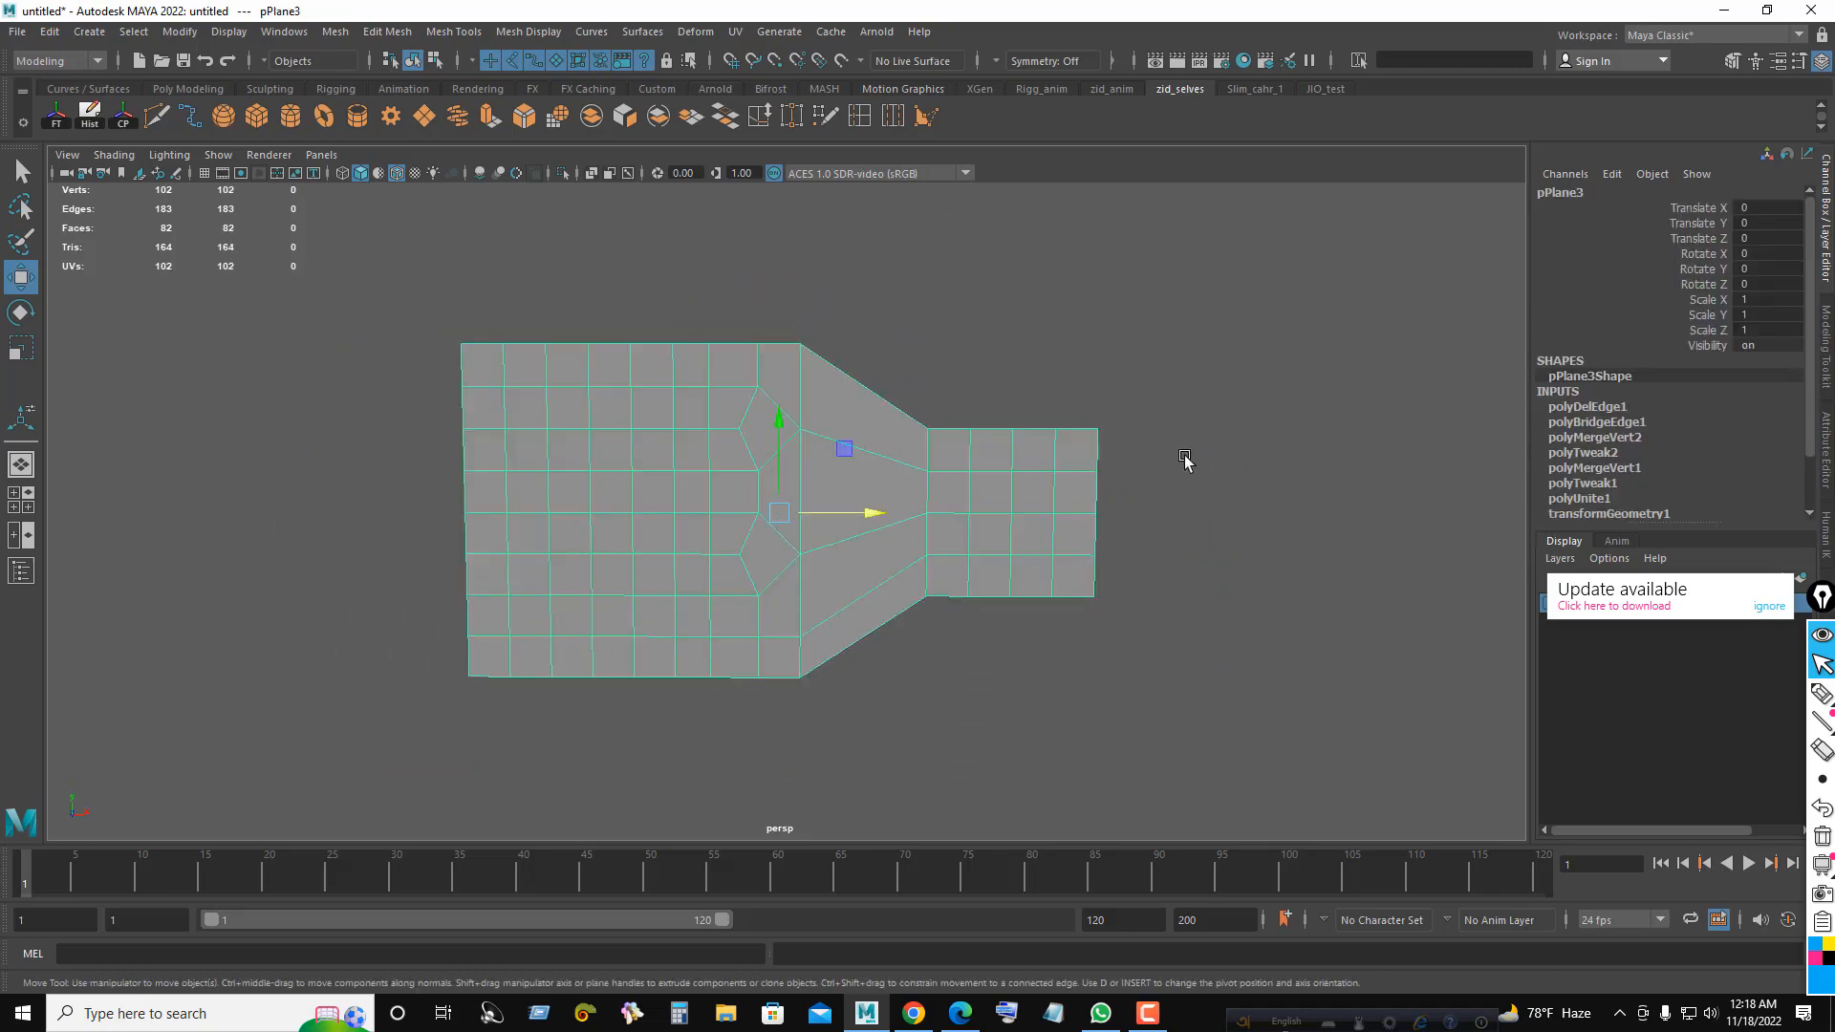
left_click(88, 115)
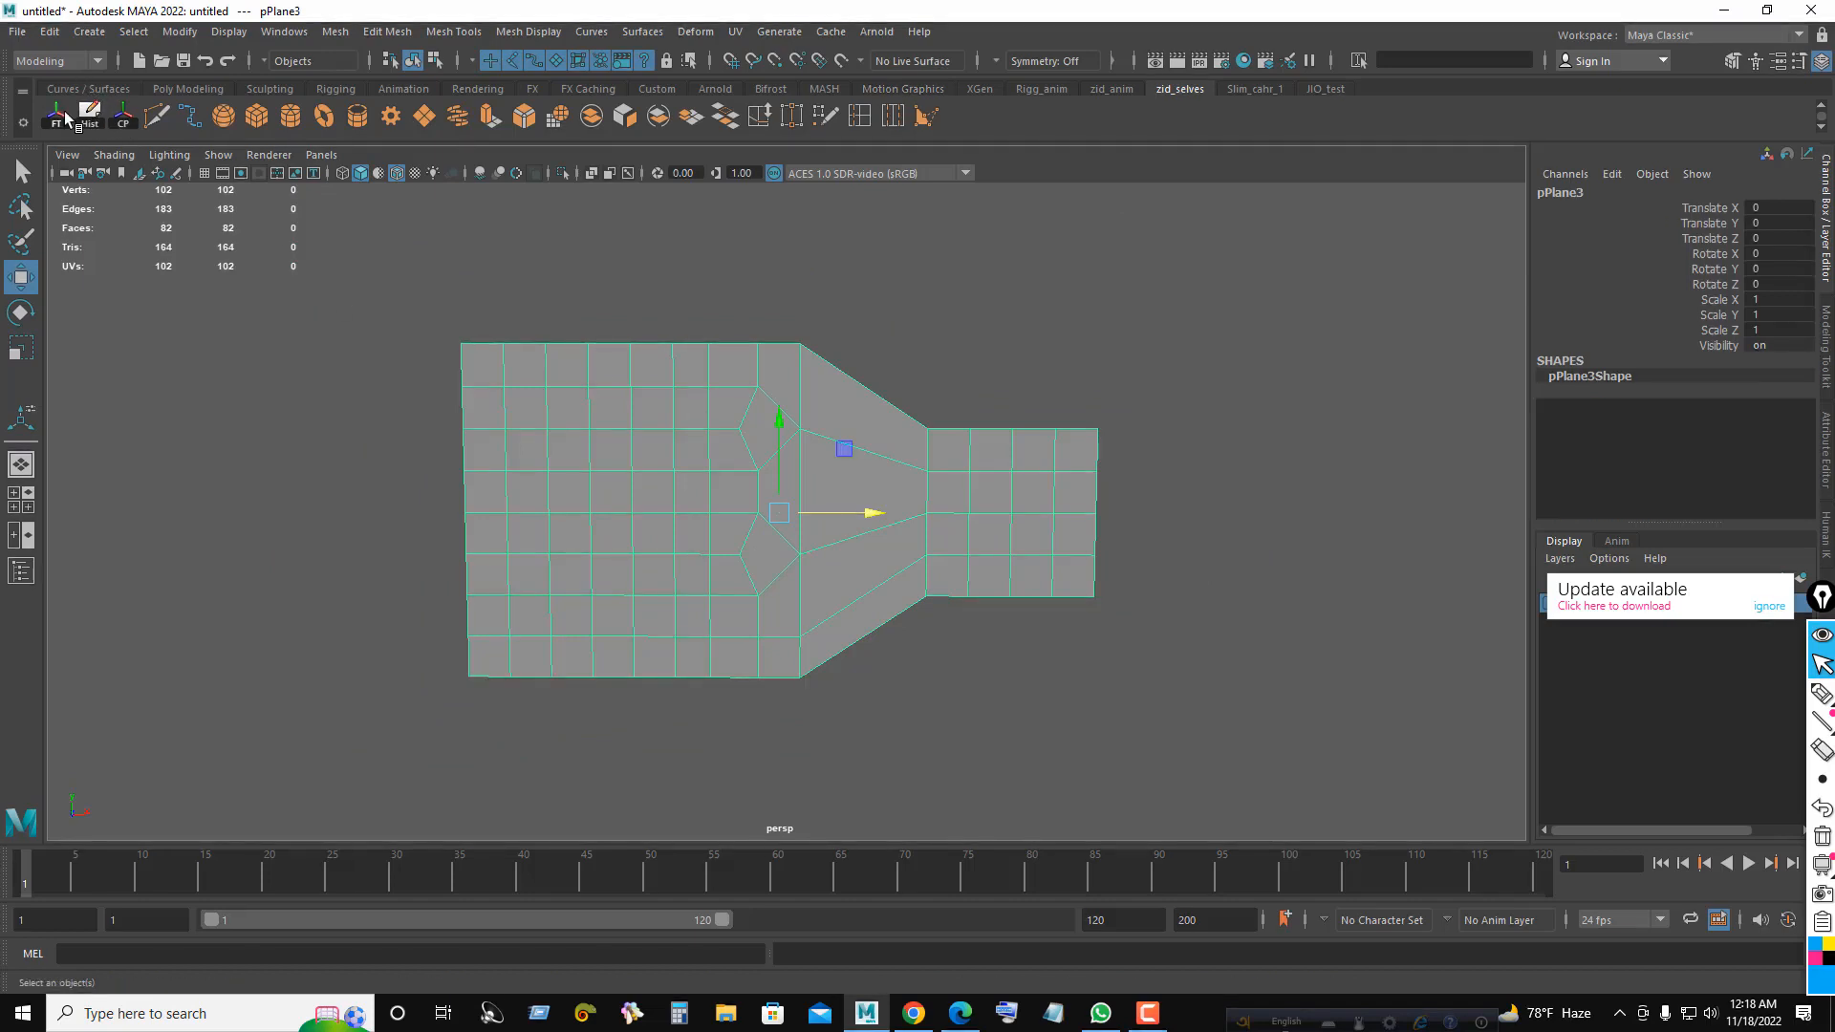
left_click(1029, 368)
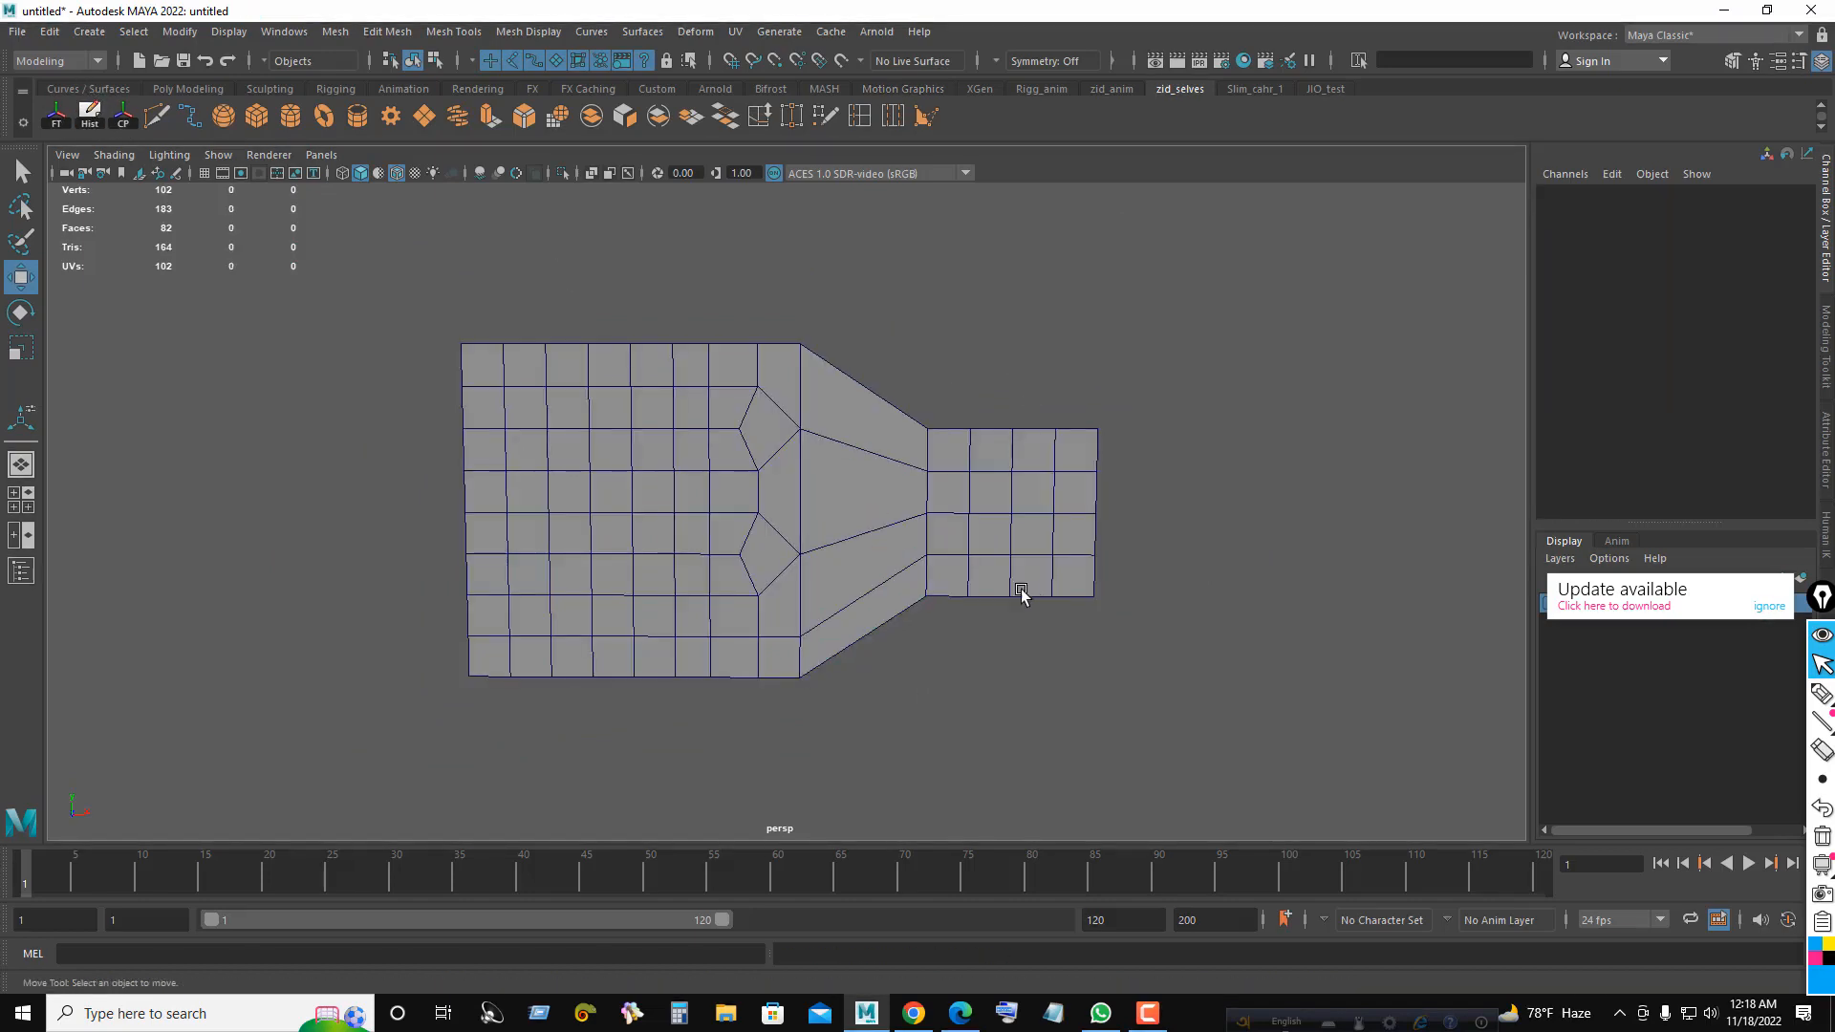
- Extrude the four central faces of the small grid together with an offset of about 0.015
right_click_drag(1022, 590, 1129, 605, "alt")
middle_click_drag(1129, 606, 957, 601, "alt")
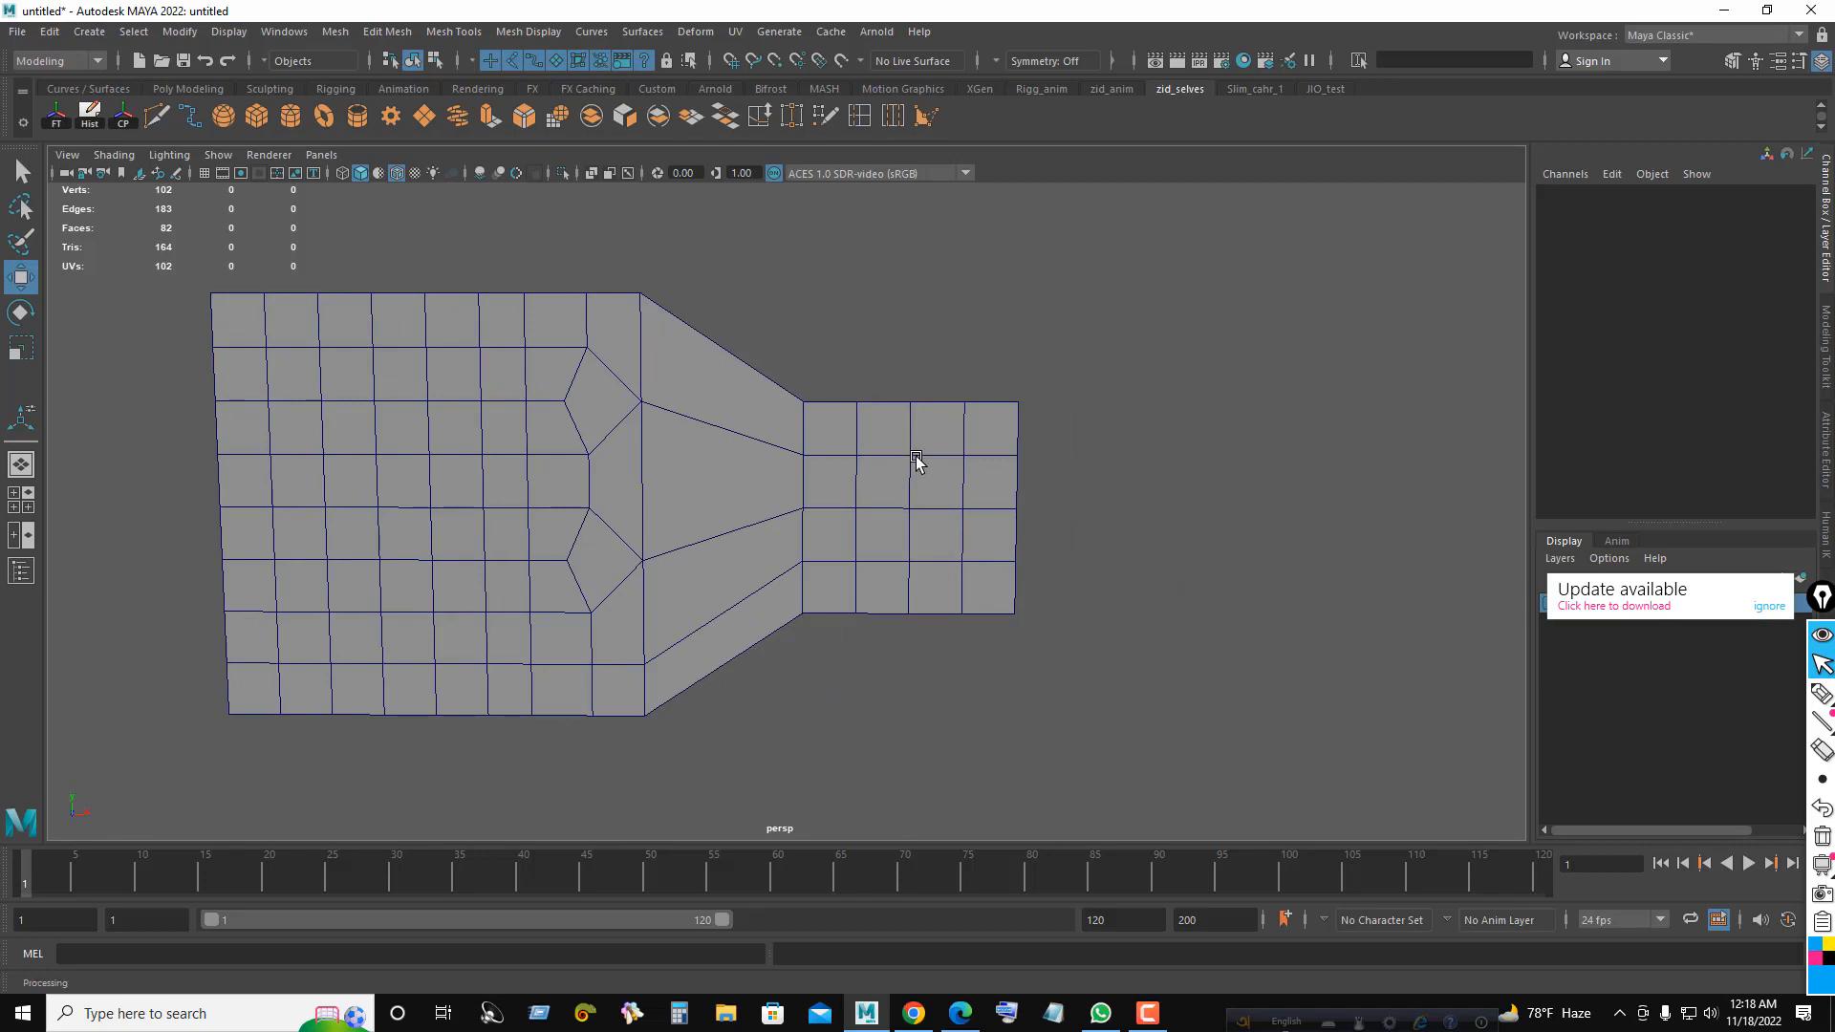
right_click_drag(915, 457, 918, 514)
left_click(930, 477)
key("q")
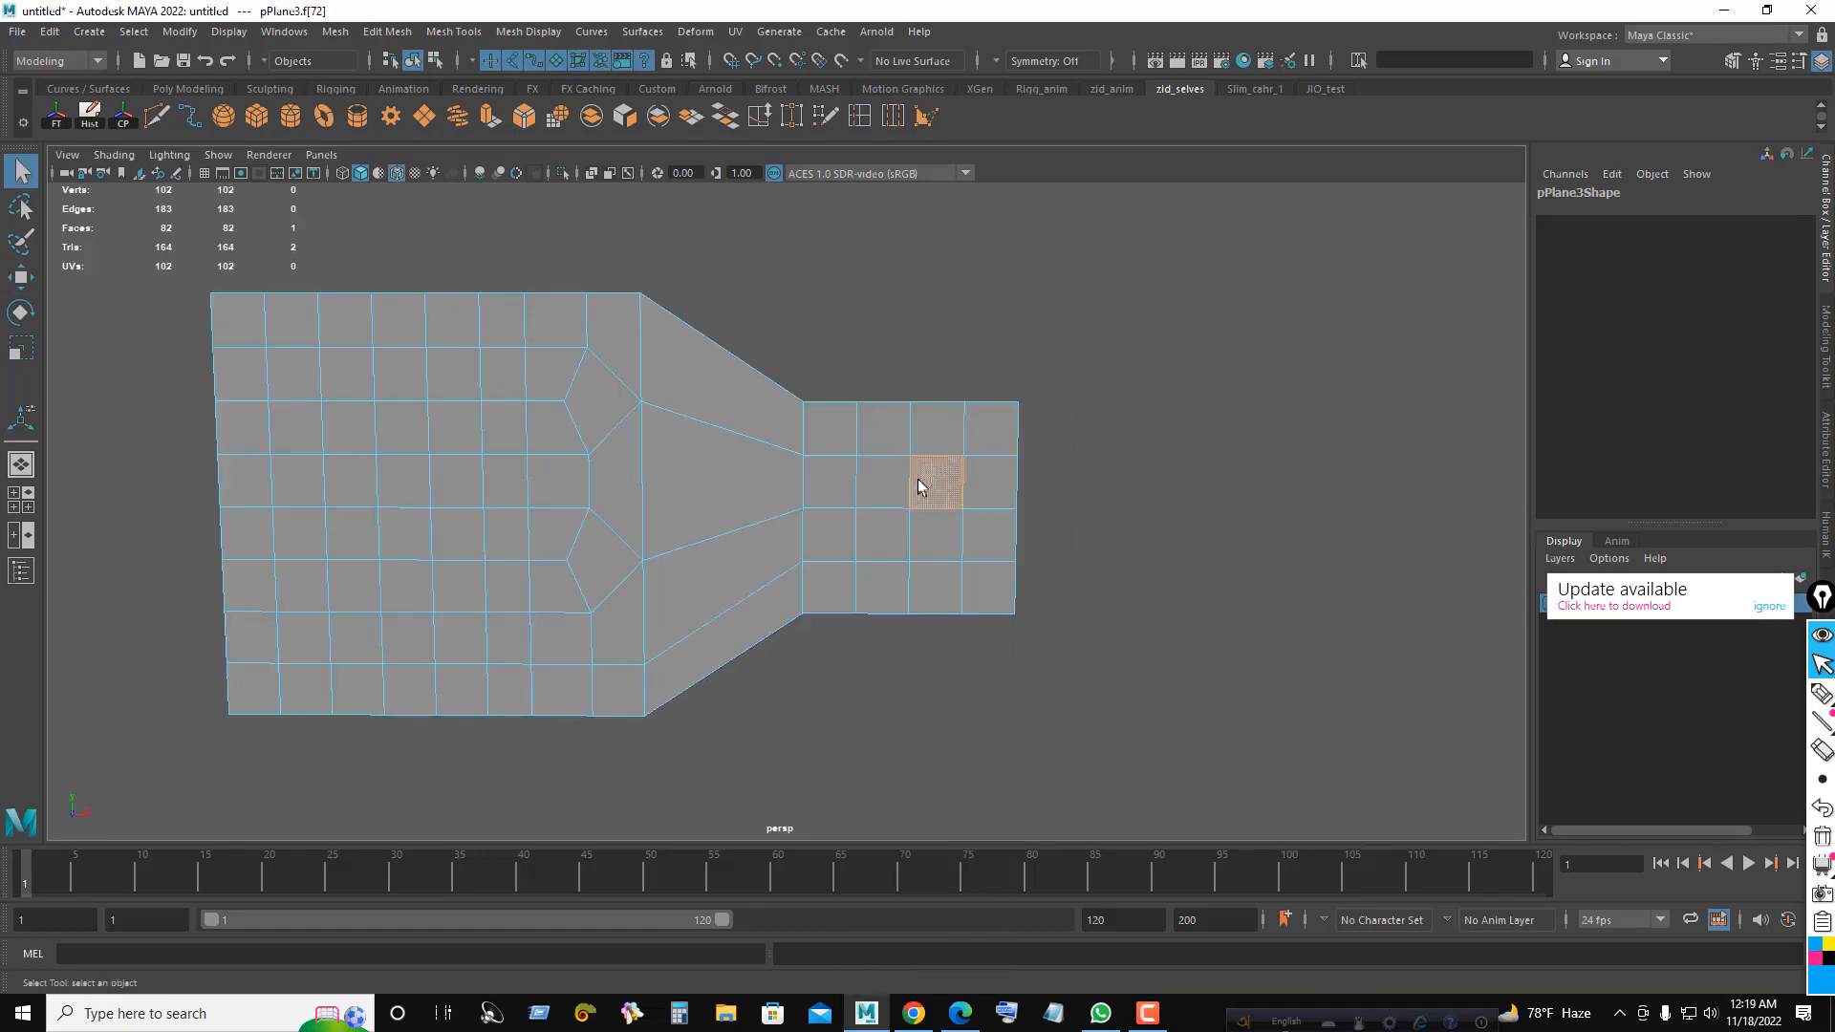
left_click(885, 485, "shift")
left_click(892, 535, "shift")
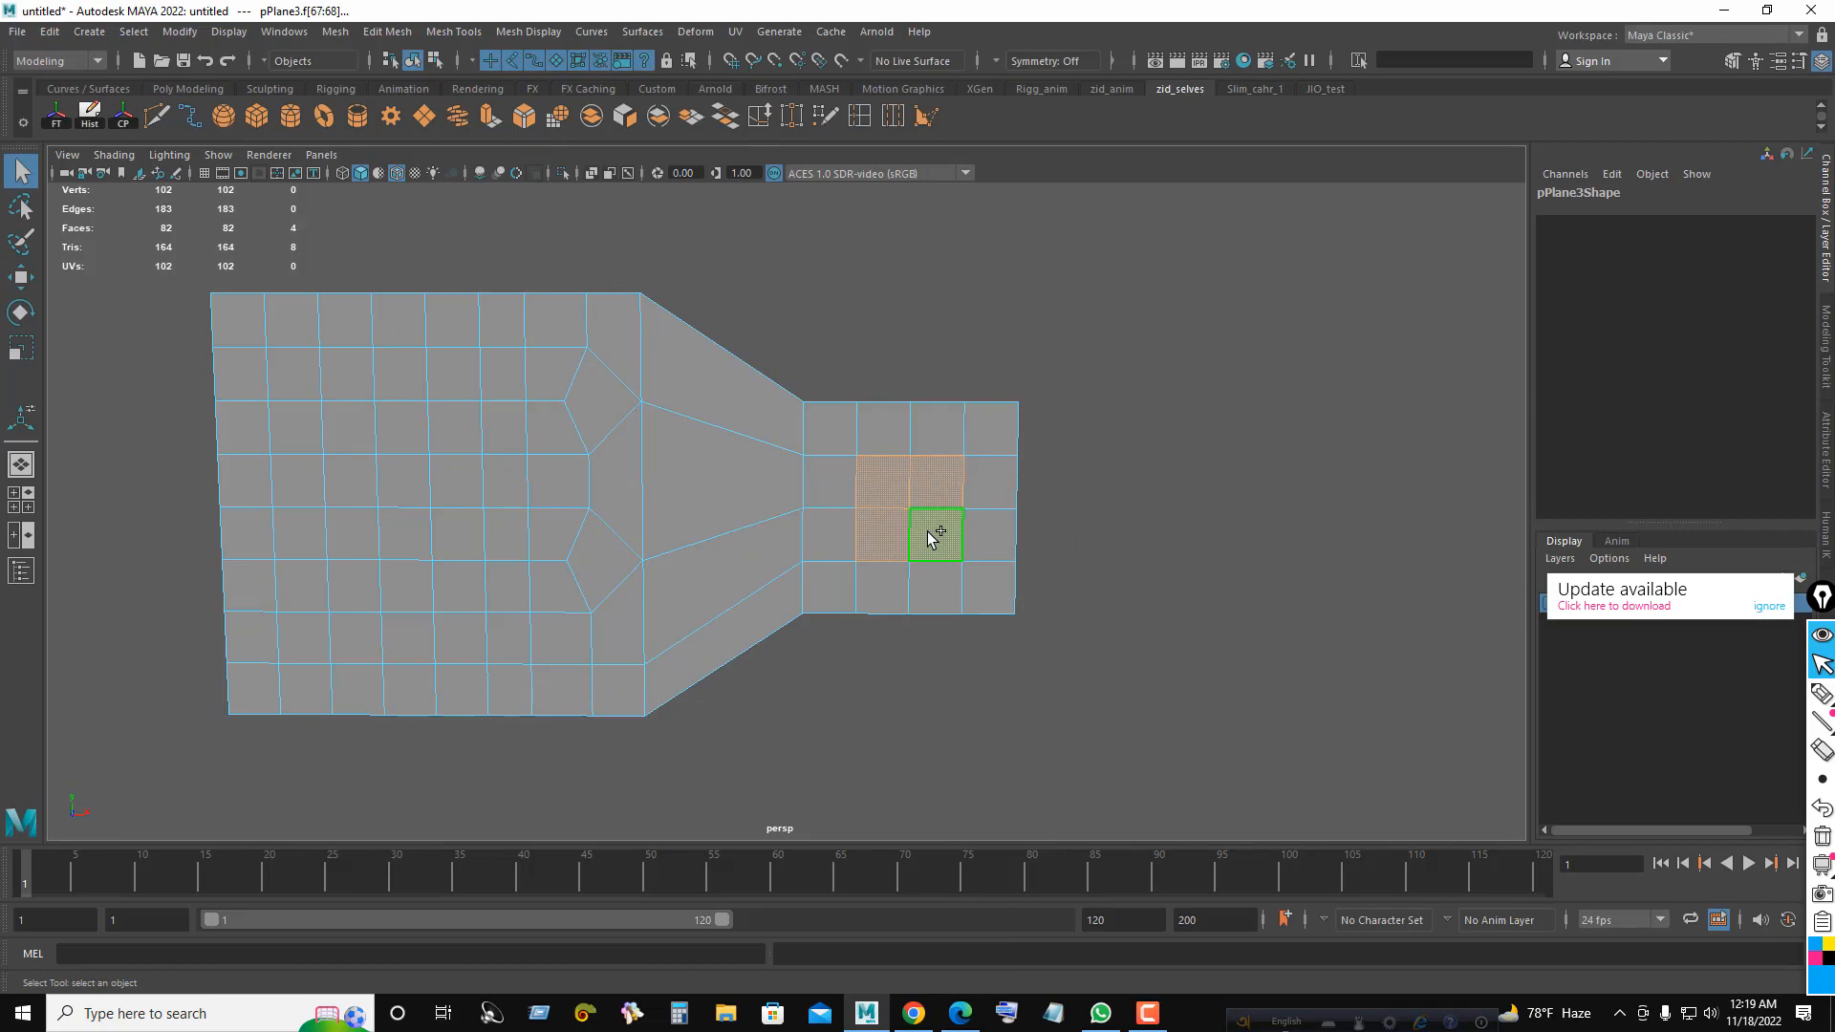
left_click(931, 538, "shift")
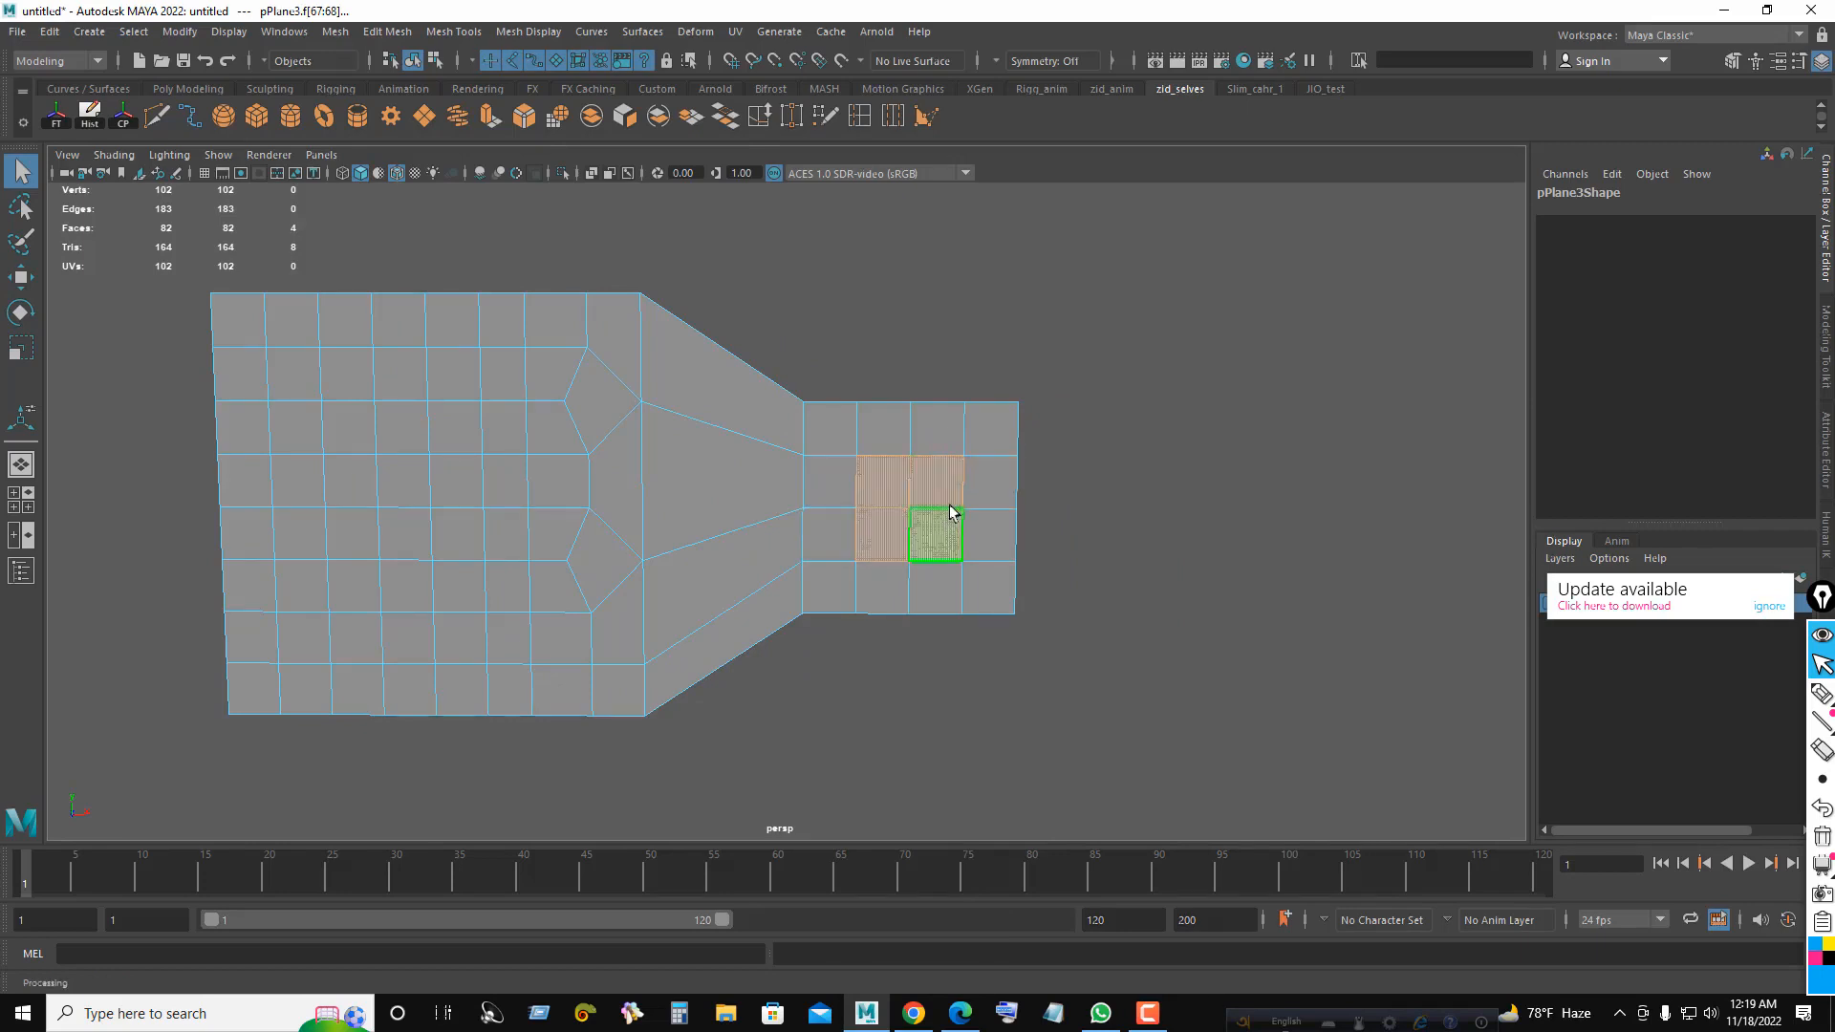
left_click(491, 116)
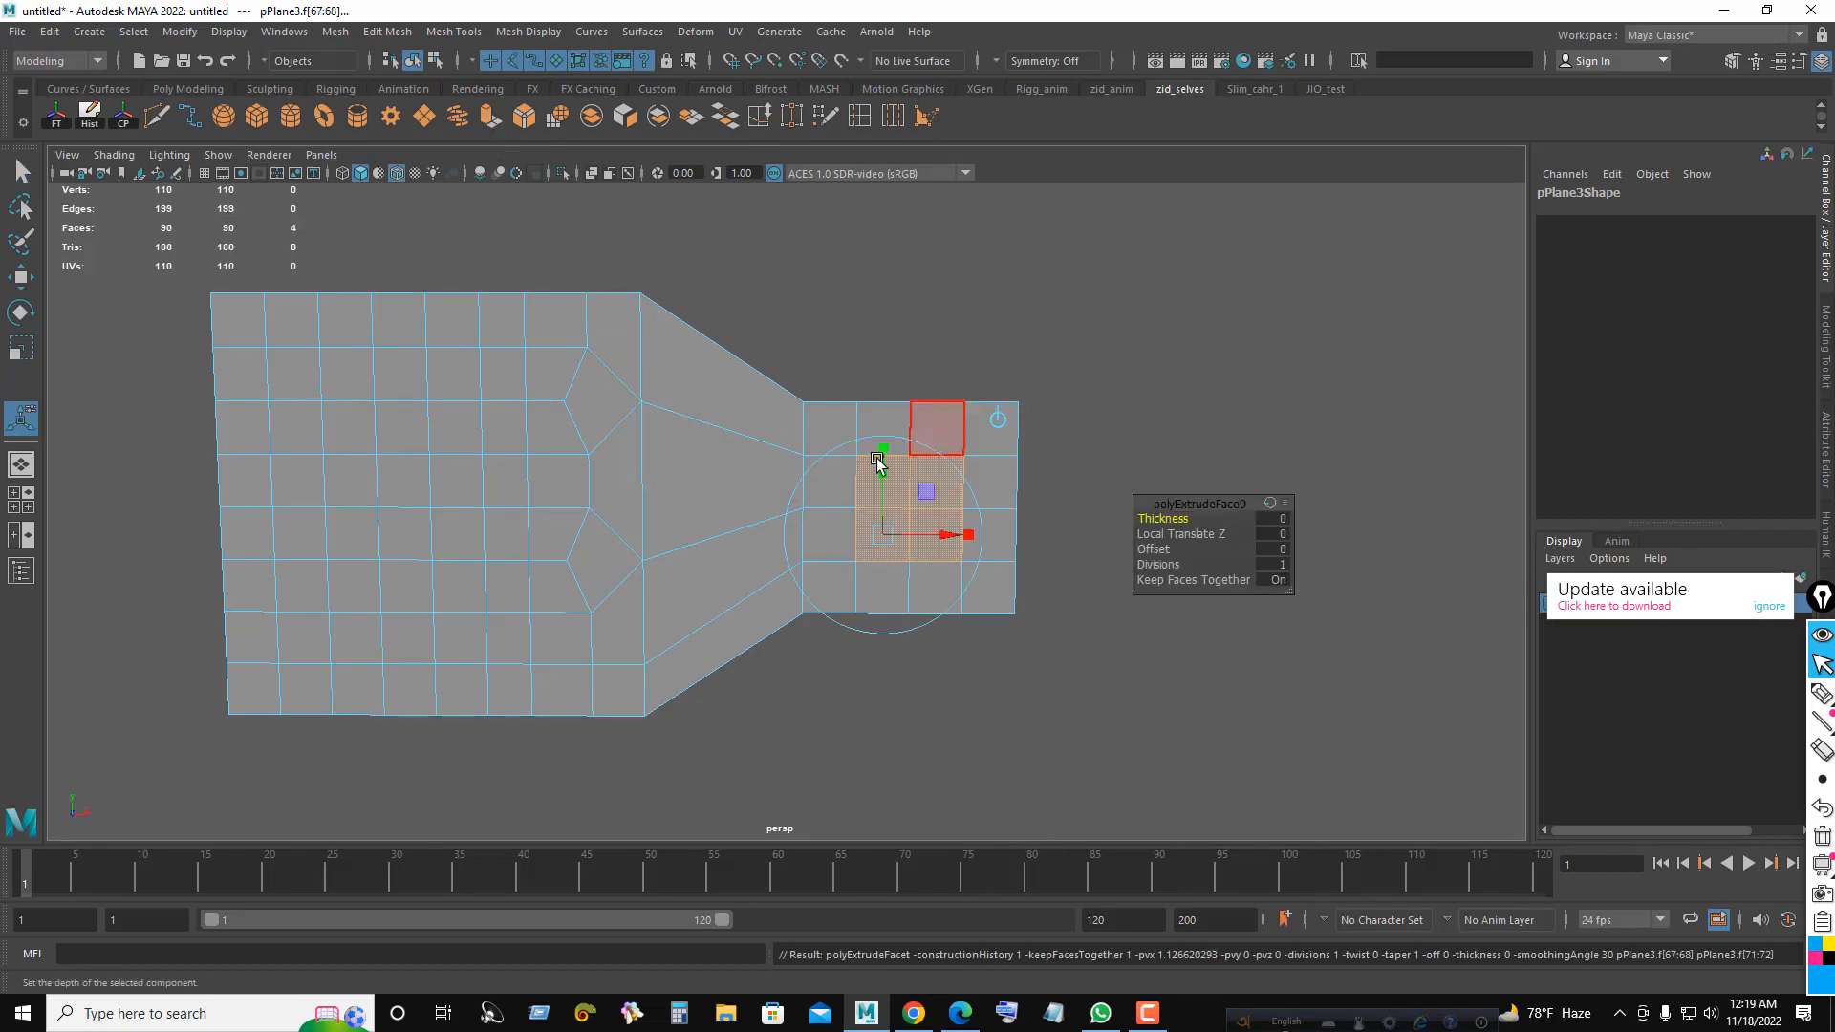
left_click(997, 419)
left_click_drag(1157, 552, 1297, 562)
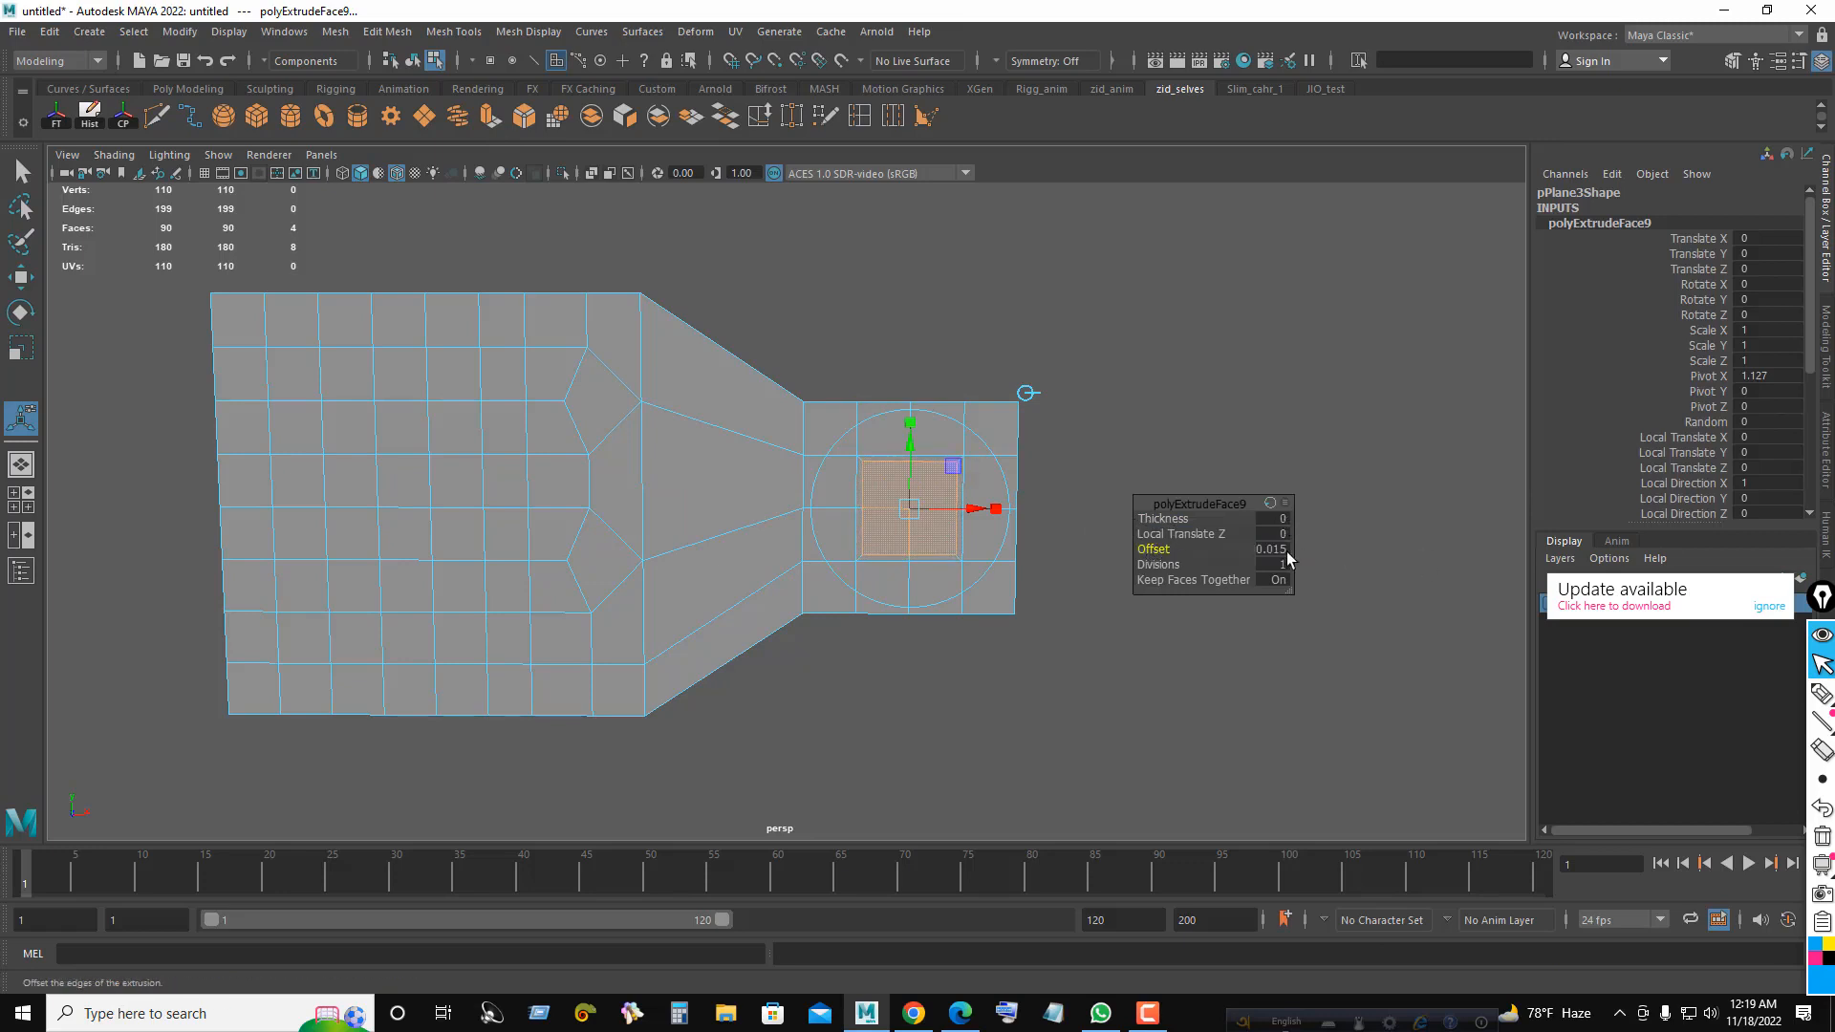
- Circularize the four inset faces with a radial offset of -0.025
key("q")
right_click_drag(1085, 455, 1104, 606, "shift")
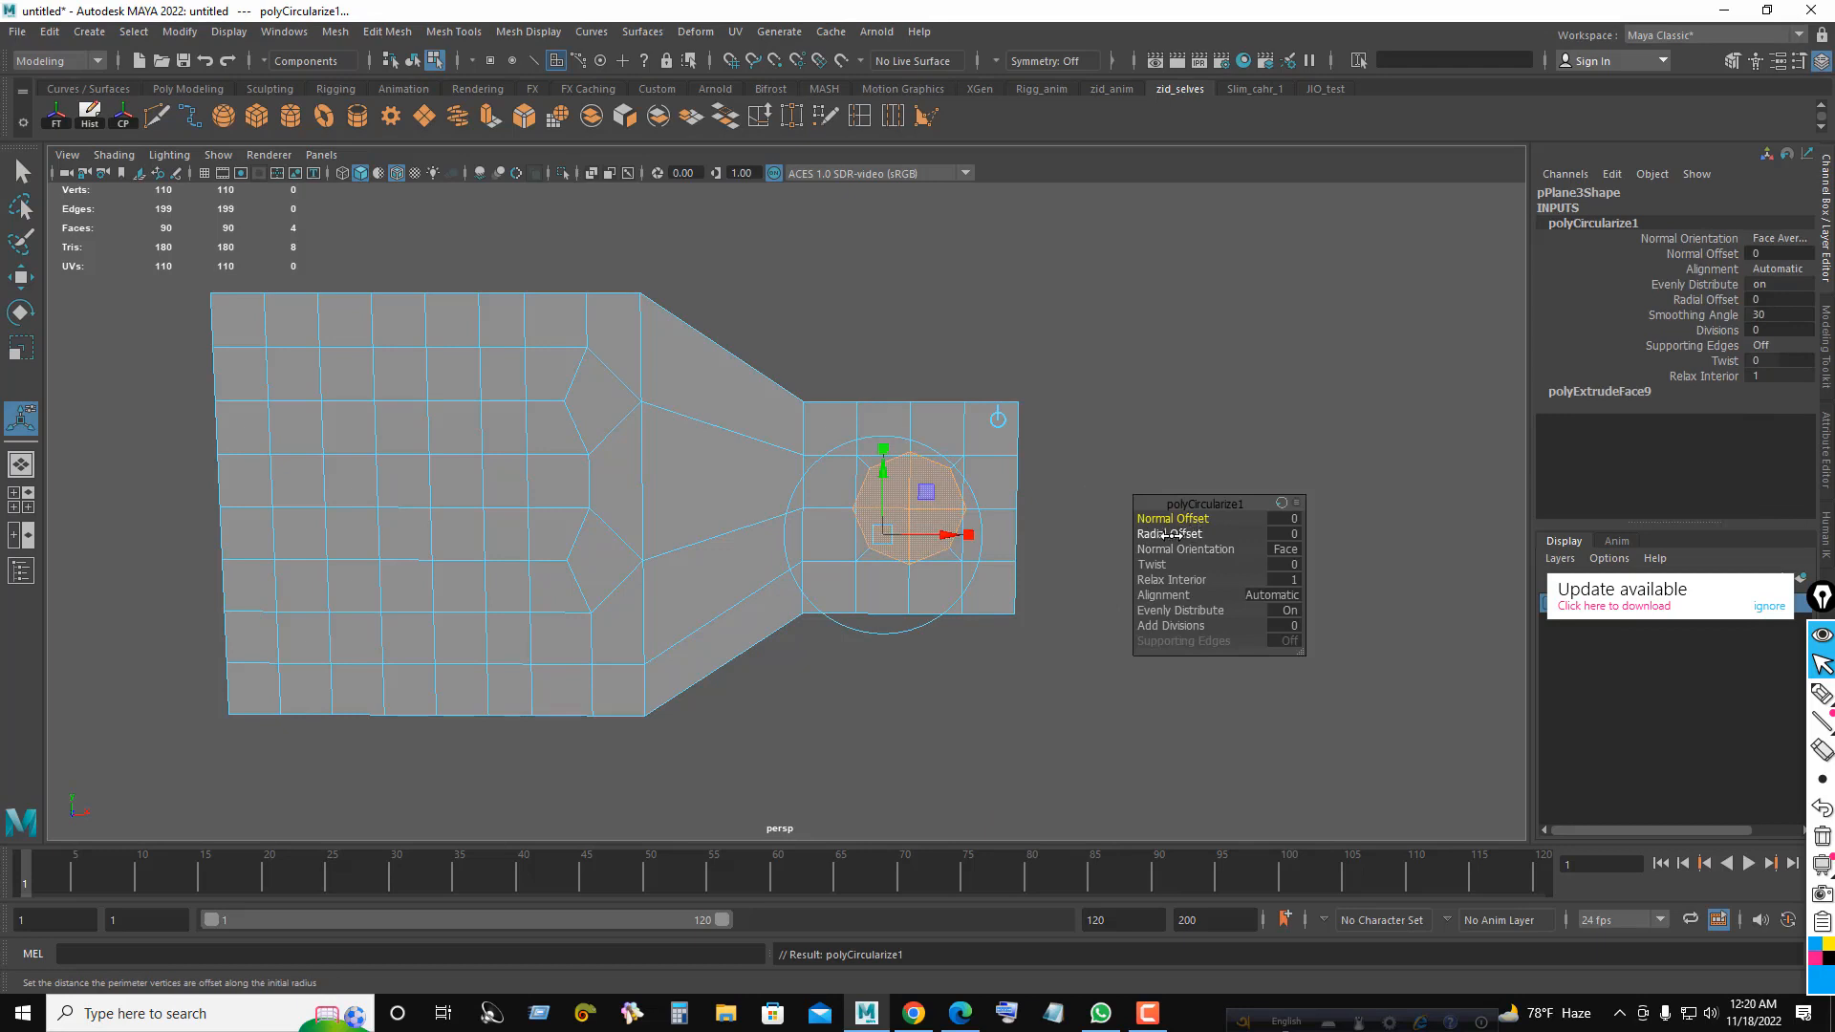
left_click(999, 419)
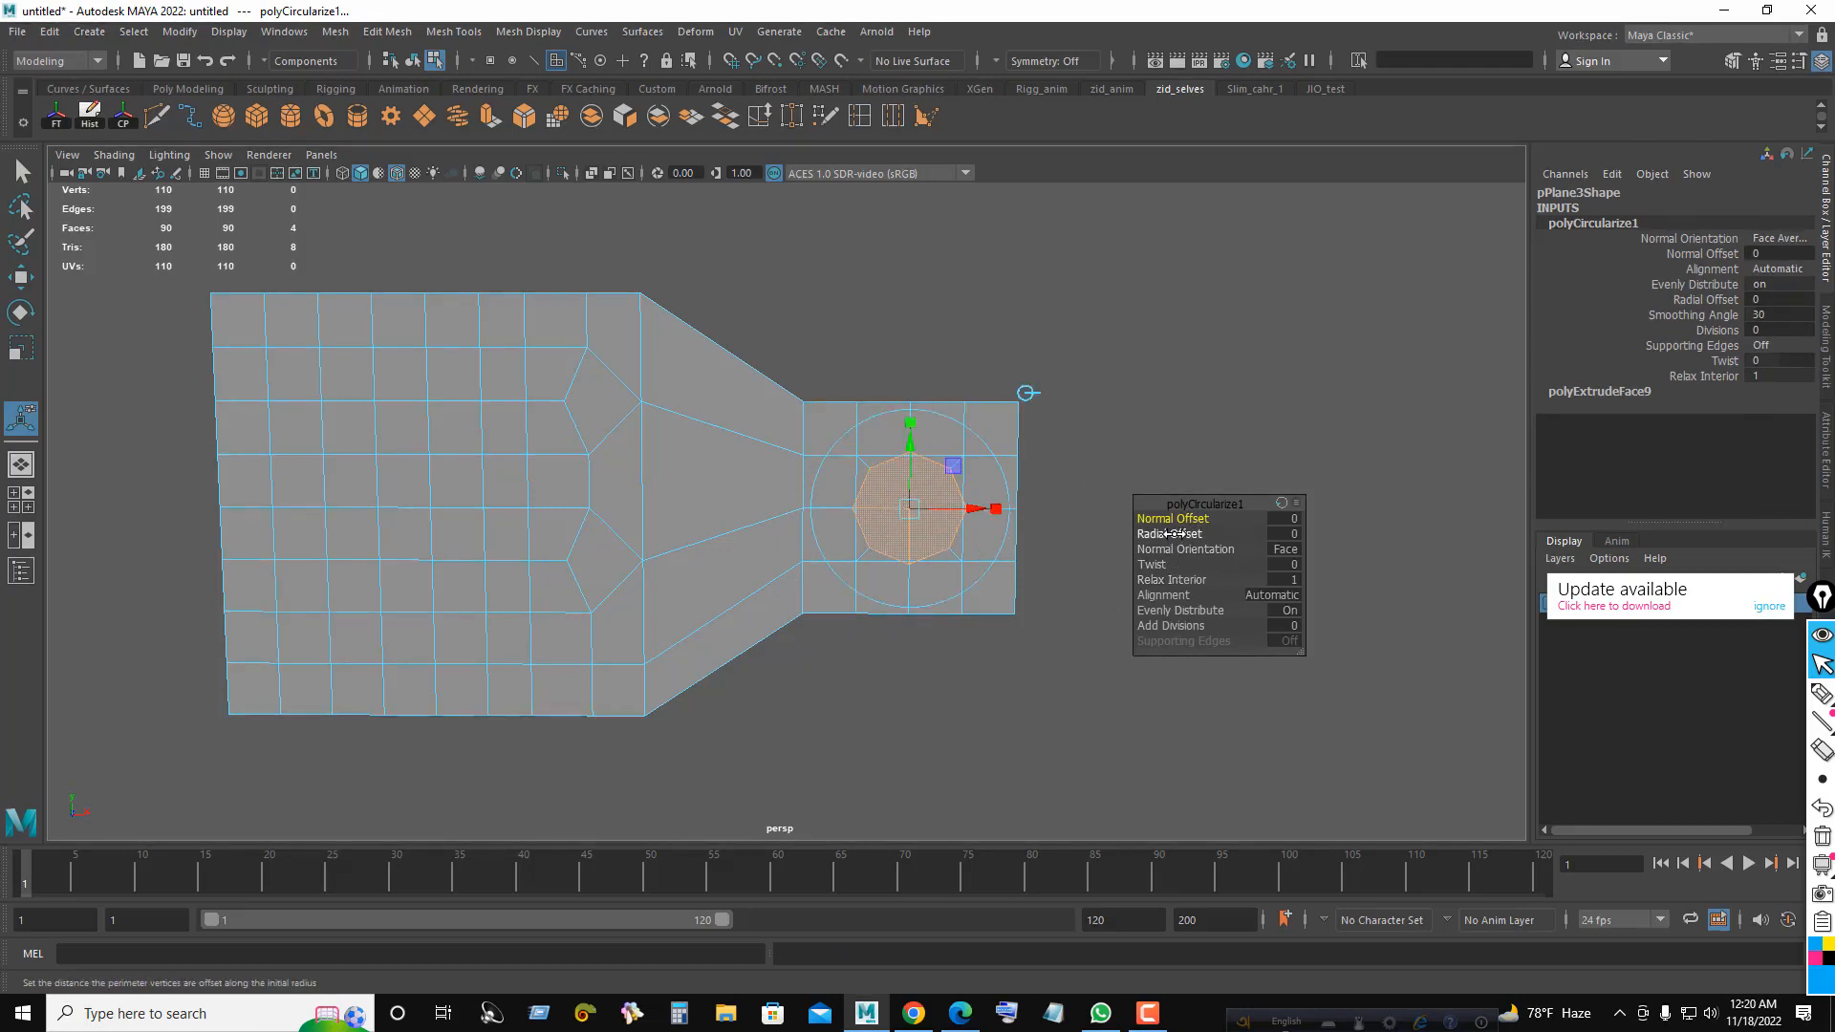
left_click_drag(1168, 533, 1222, 534)
left_click(1294, 534)
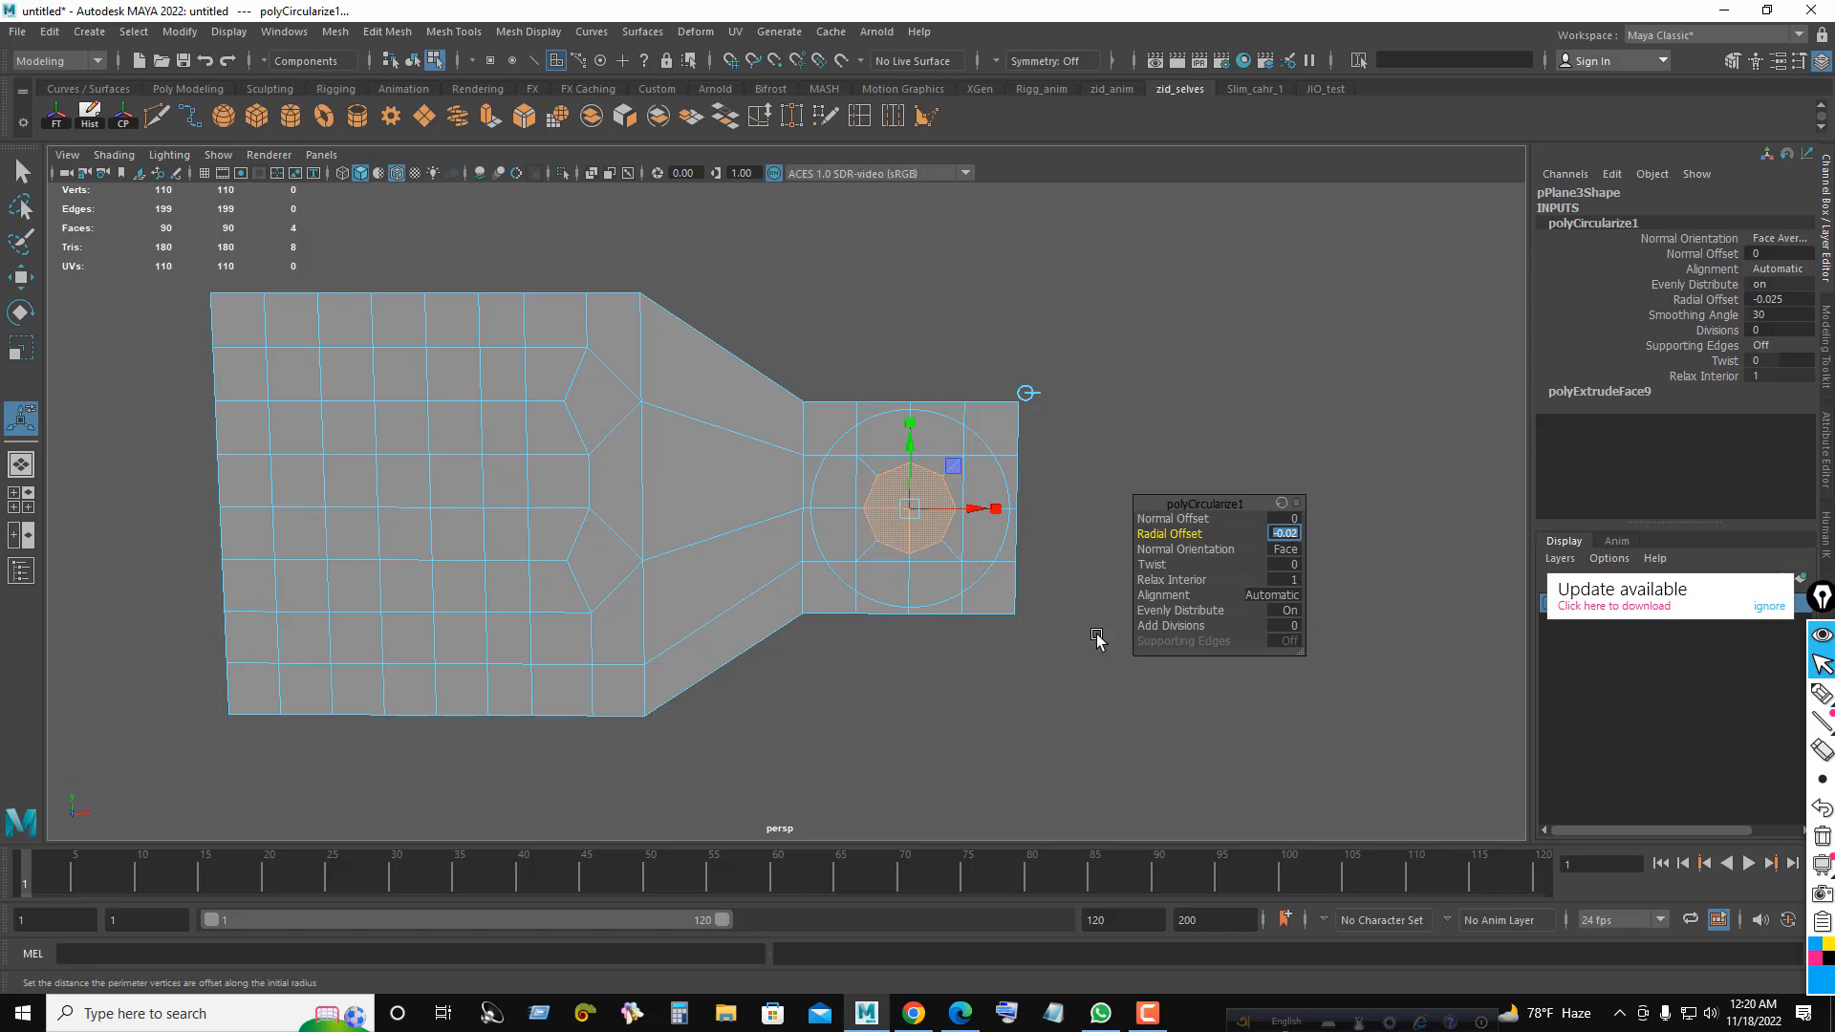
left_click(23, 172)
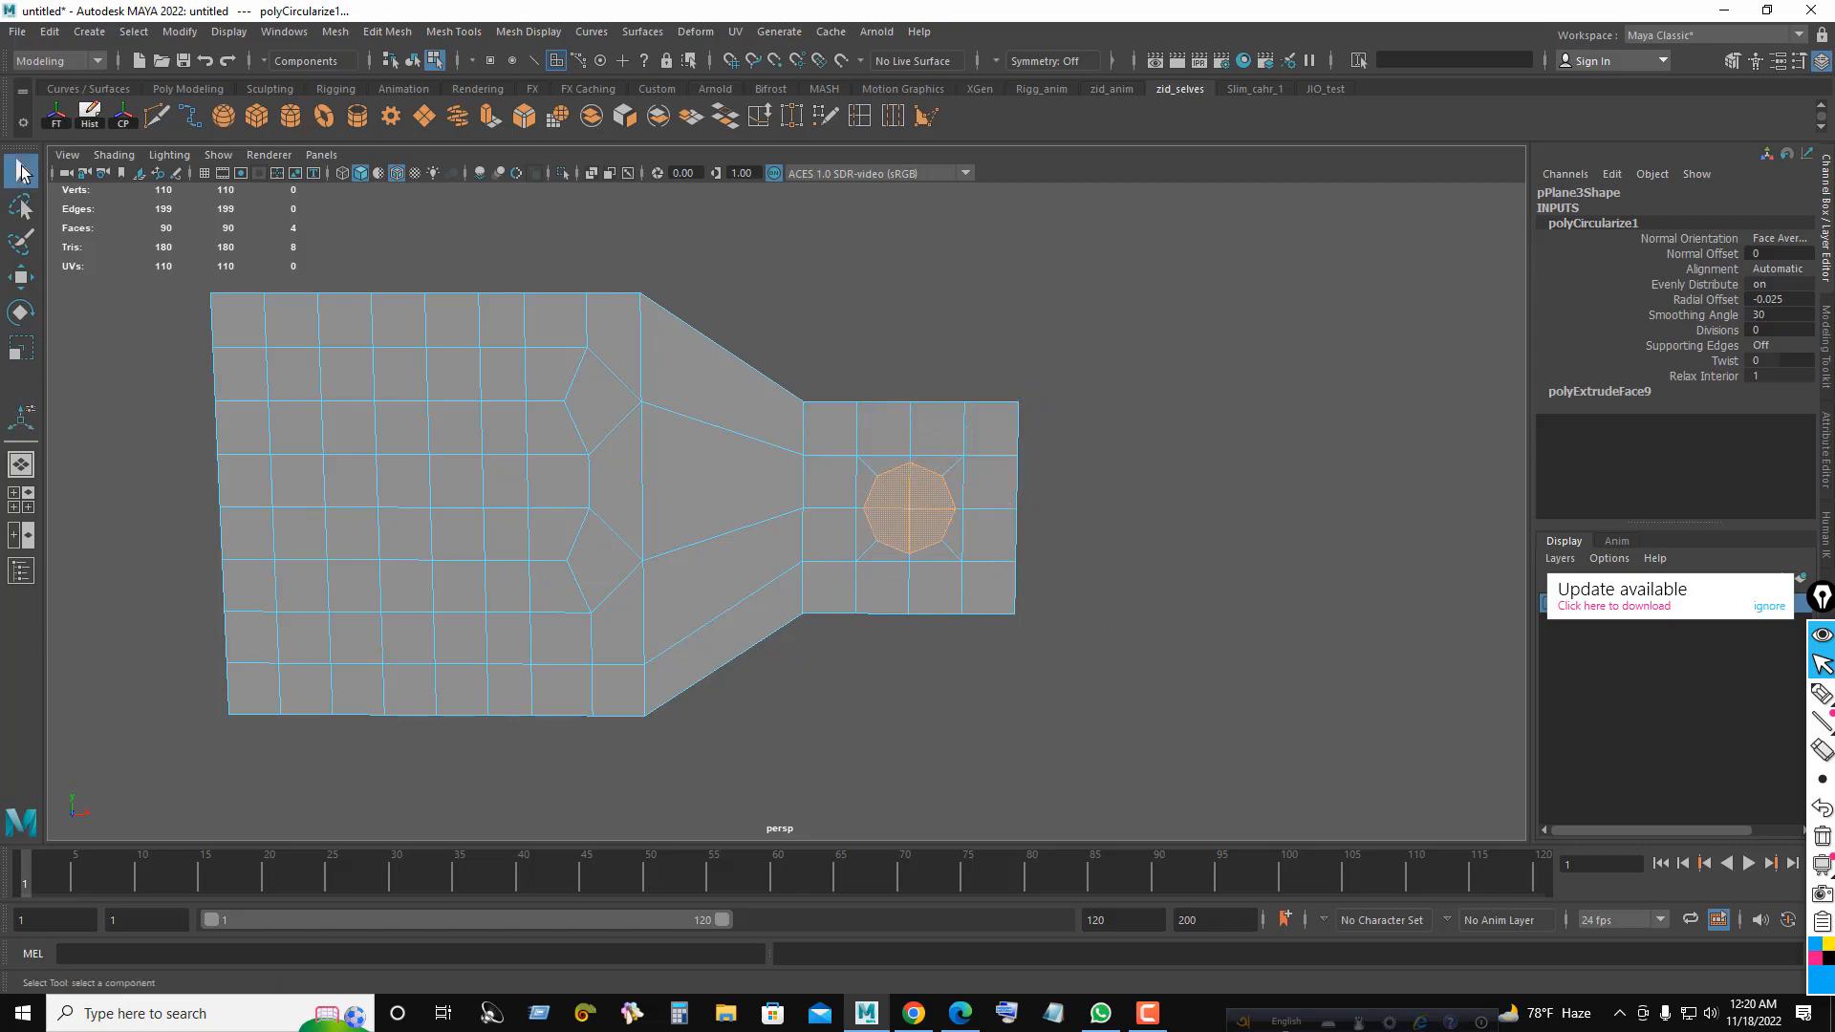
- Extrude the circular faces outward from the small grid with a Local Translate Z of about 0.479
left_click_drag(1119, 495, 1241, 538, "alt")
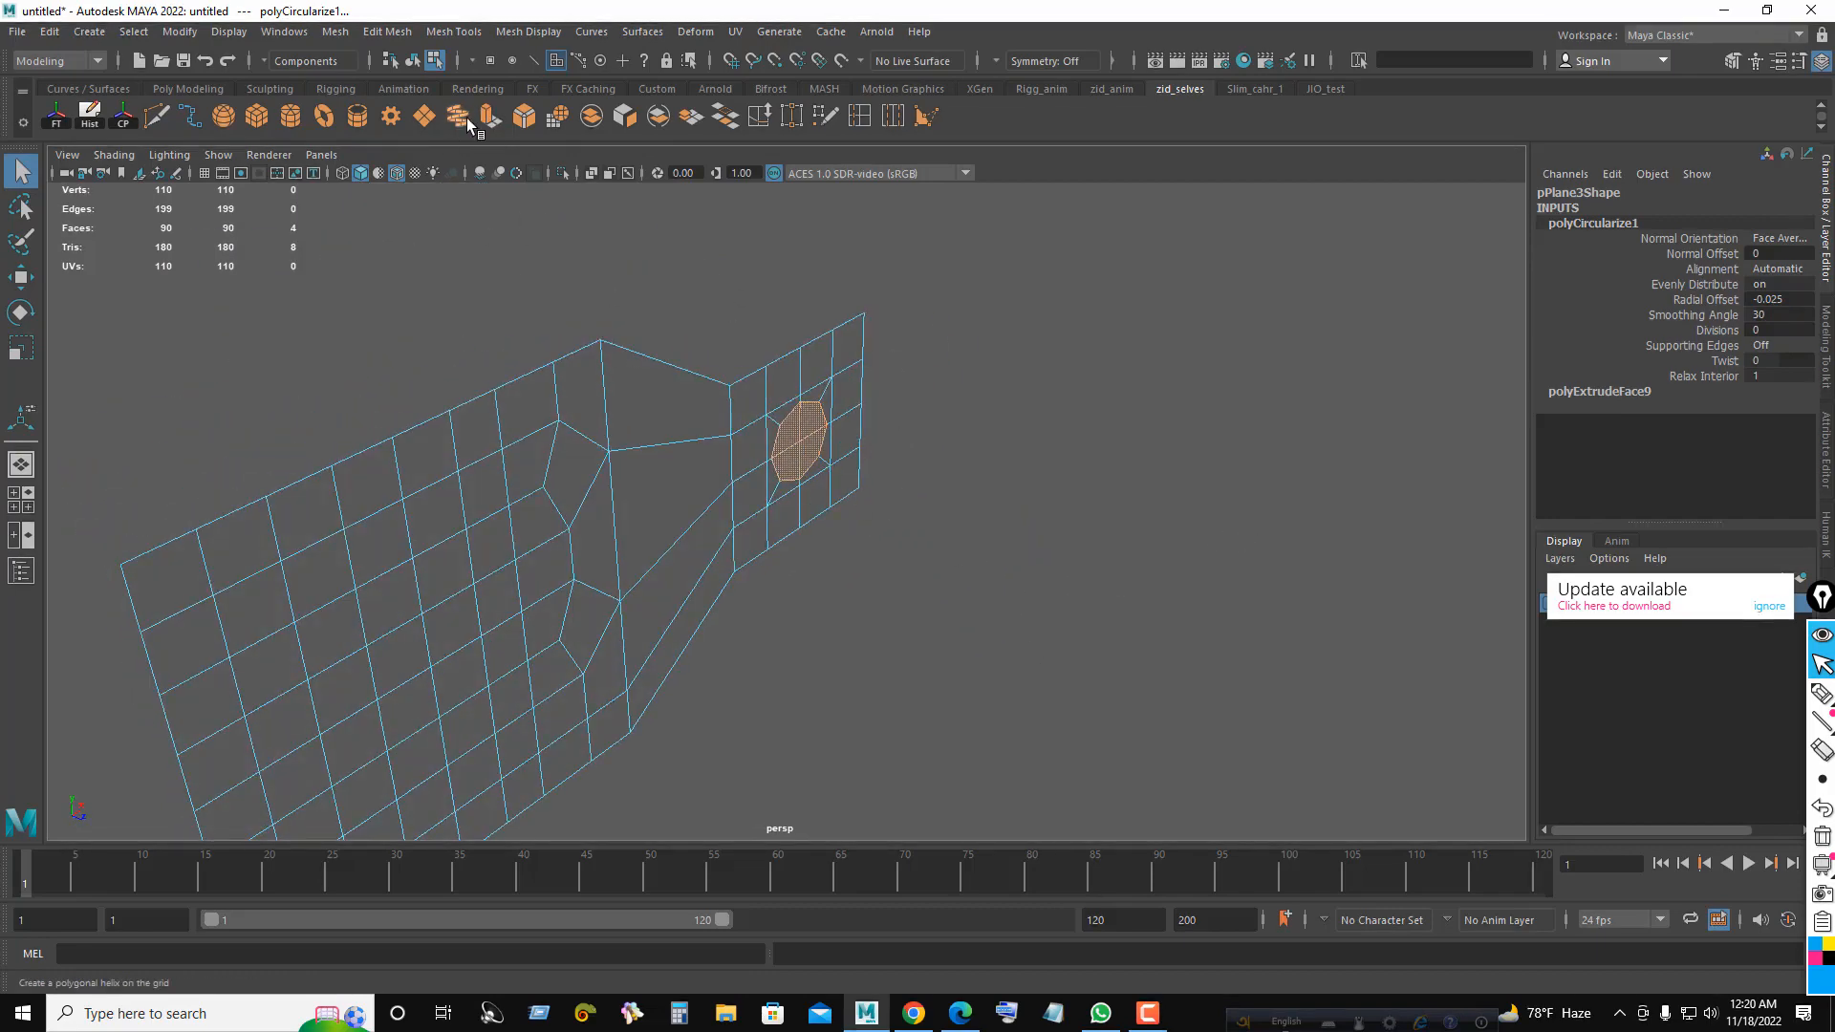
key("ctrl+e")
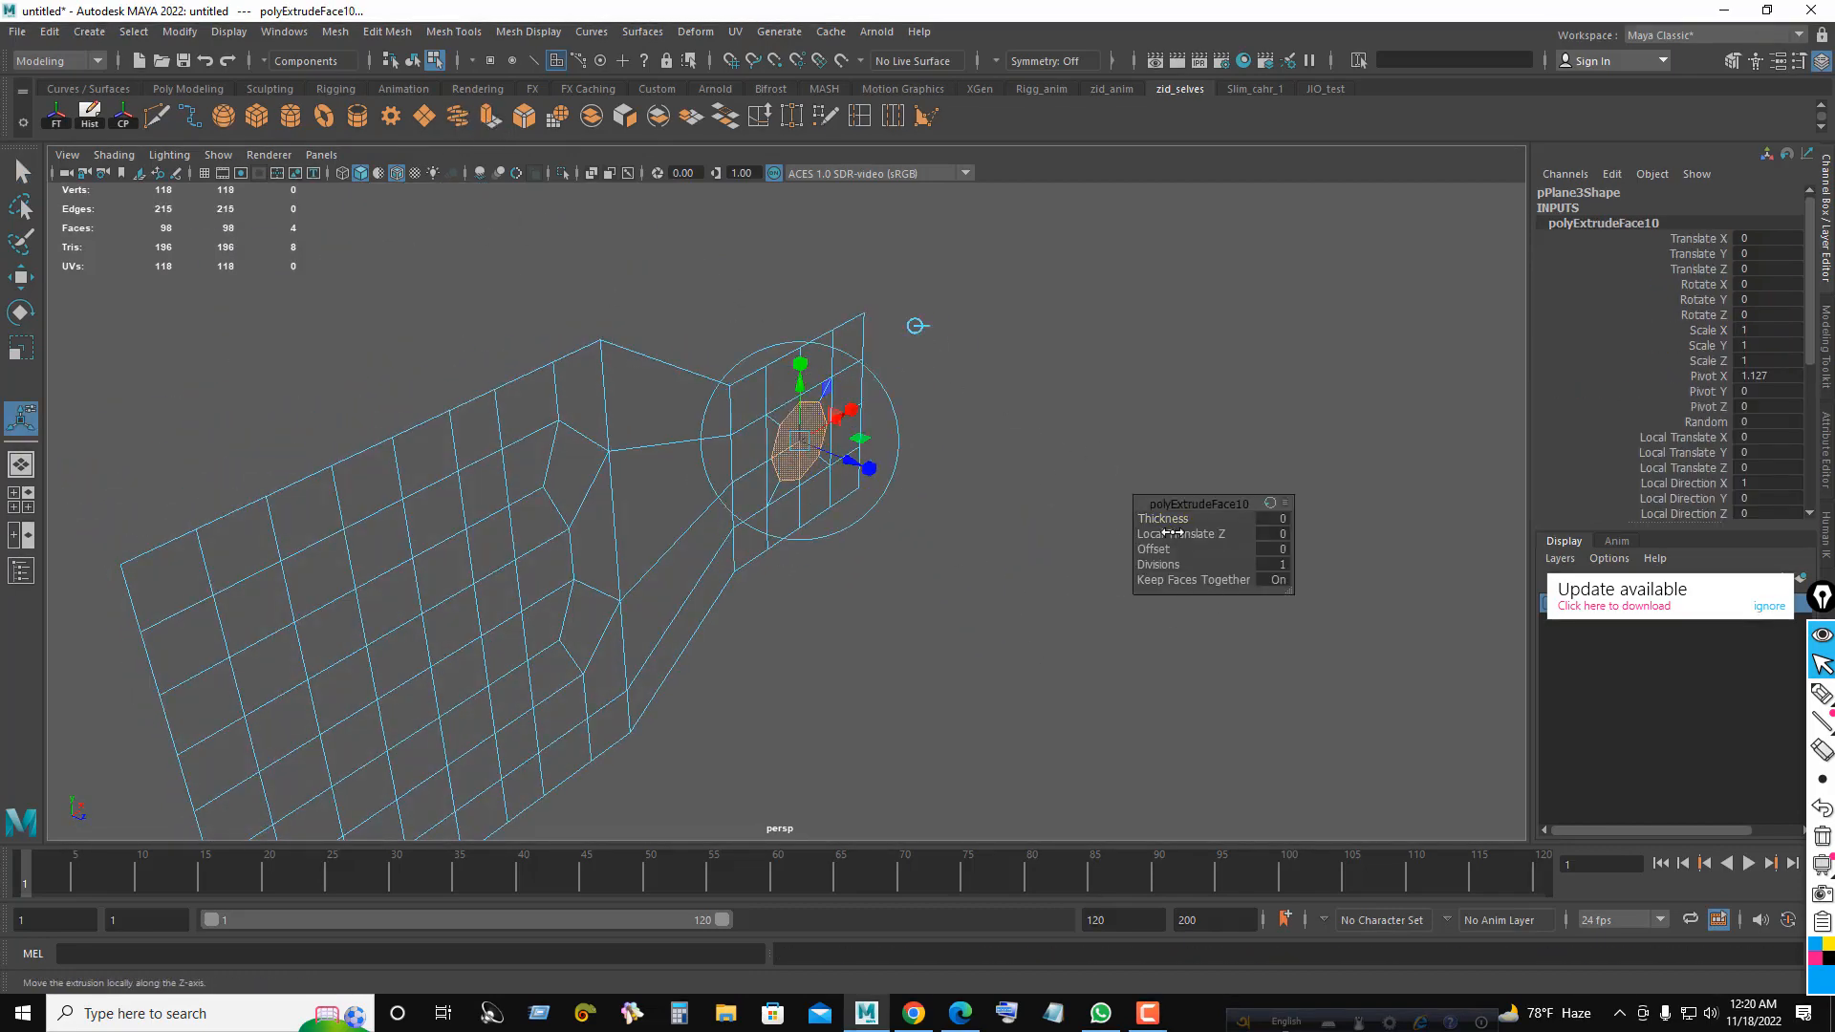
left_click_drag(1172, 533, 1630, 616)
left_click_drag(1414, 574, 1091, 539, "alt")
key("q")
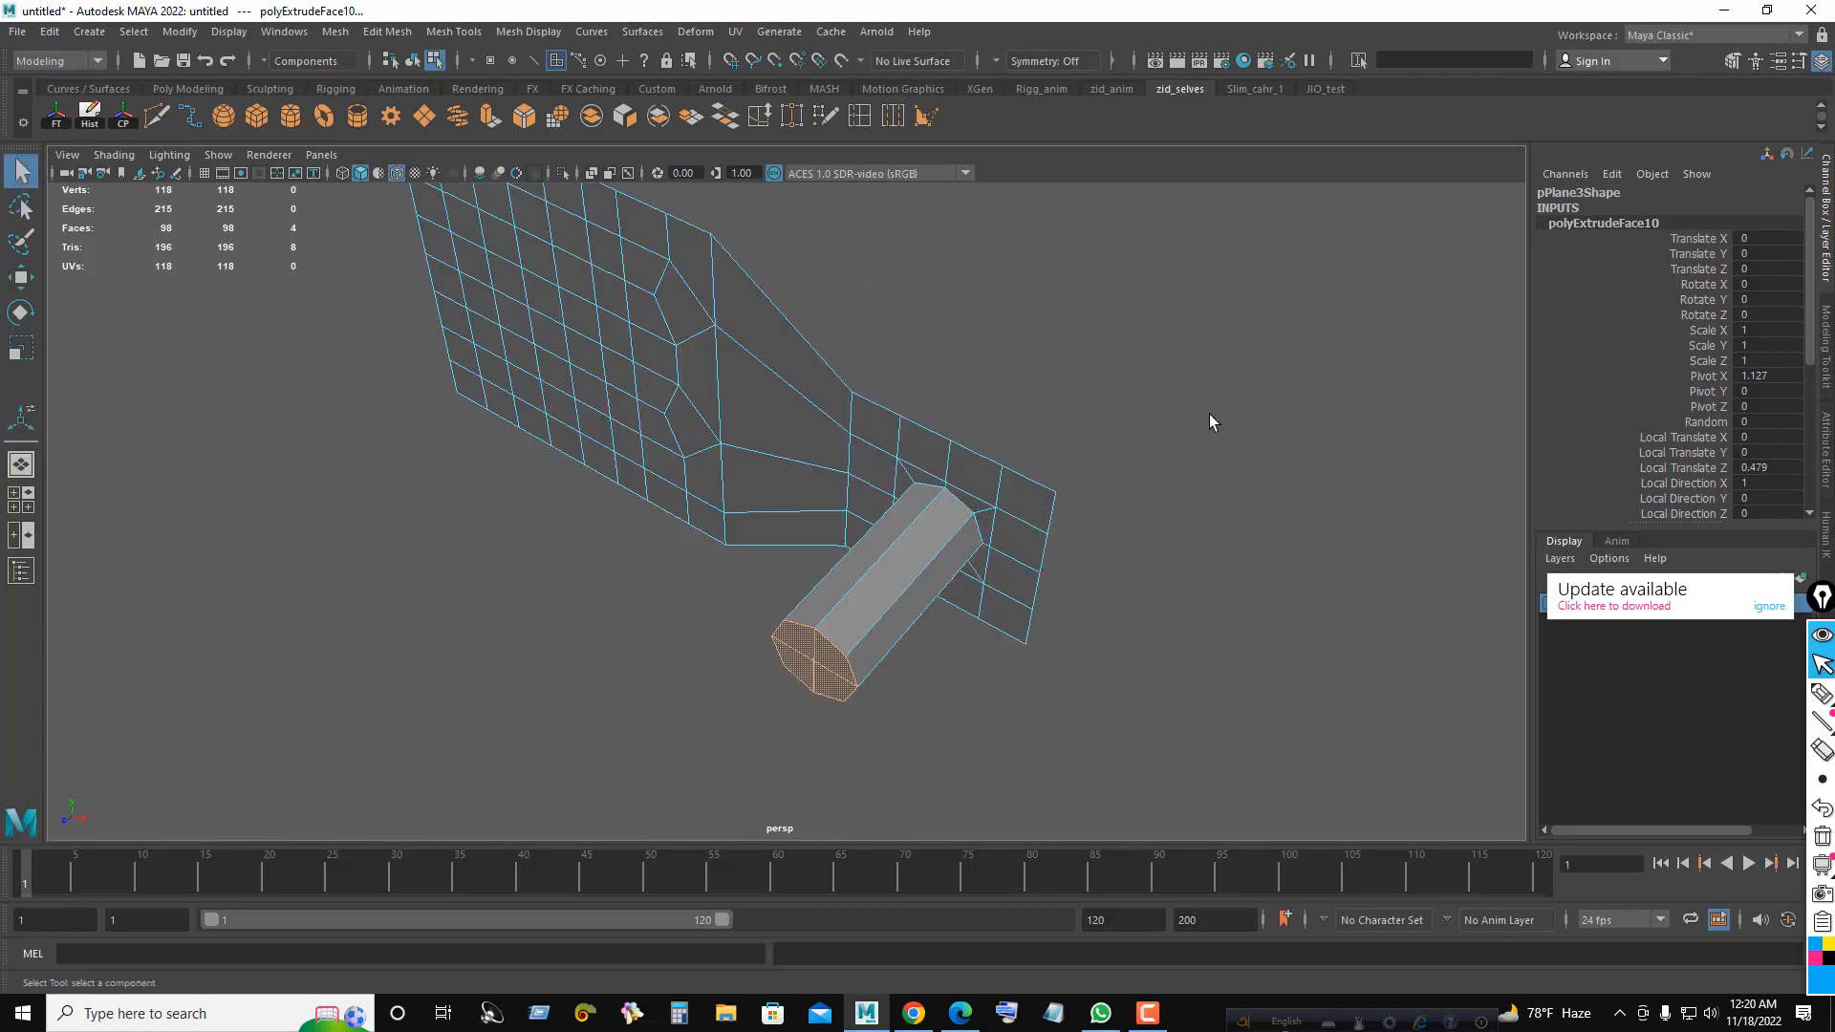
- Insert an edge loop around the middle of the extruded cylinder
right_click_drag(1210, 420, 1302, 377)
mouse_move(863, 486)
right_mouse_down()
mouse_move(856, 456)
mouse_move(863, 485)
right_mouse_up()
left_click(836, 645)
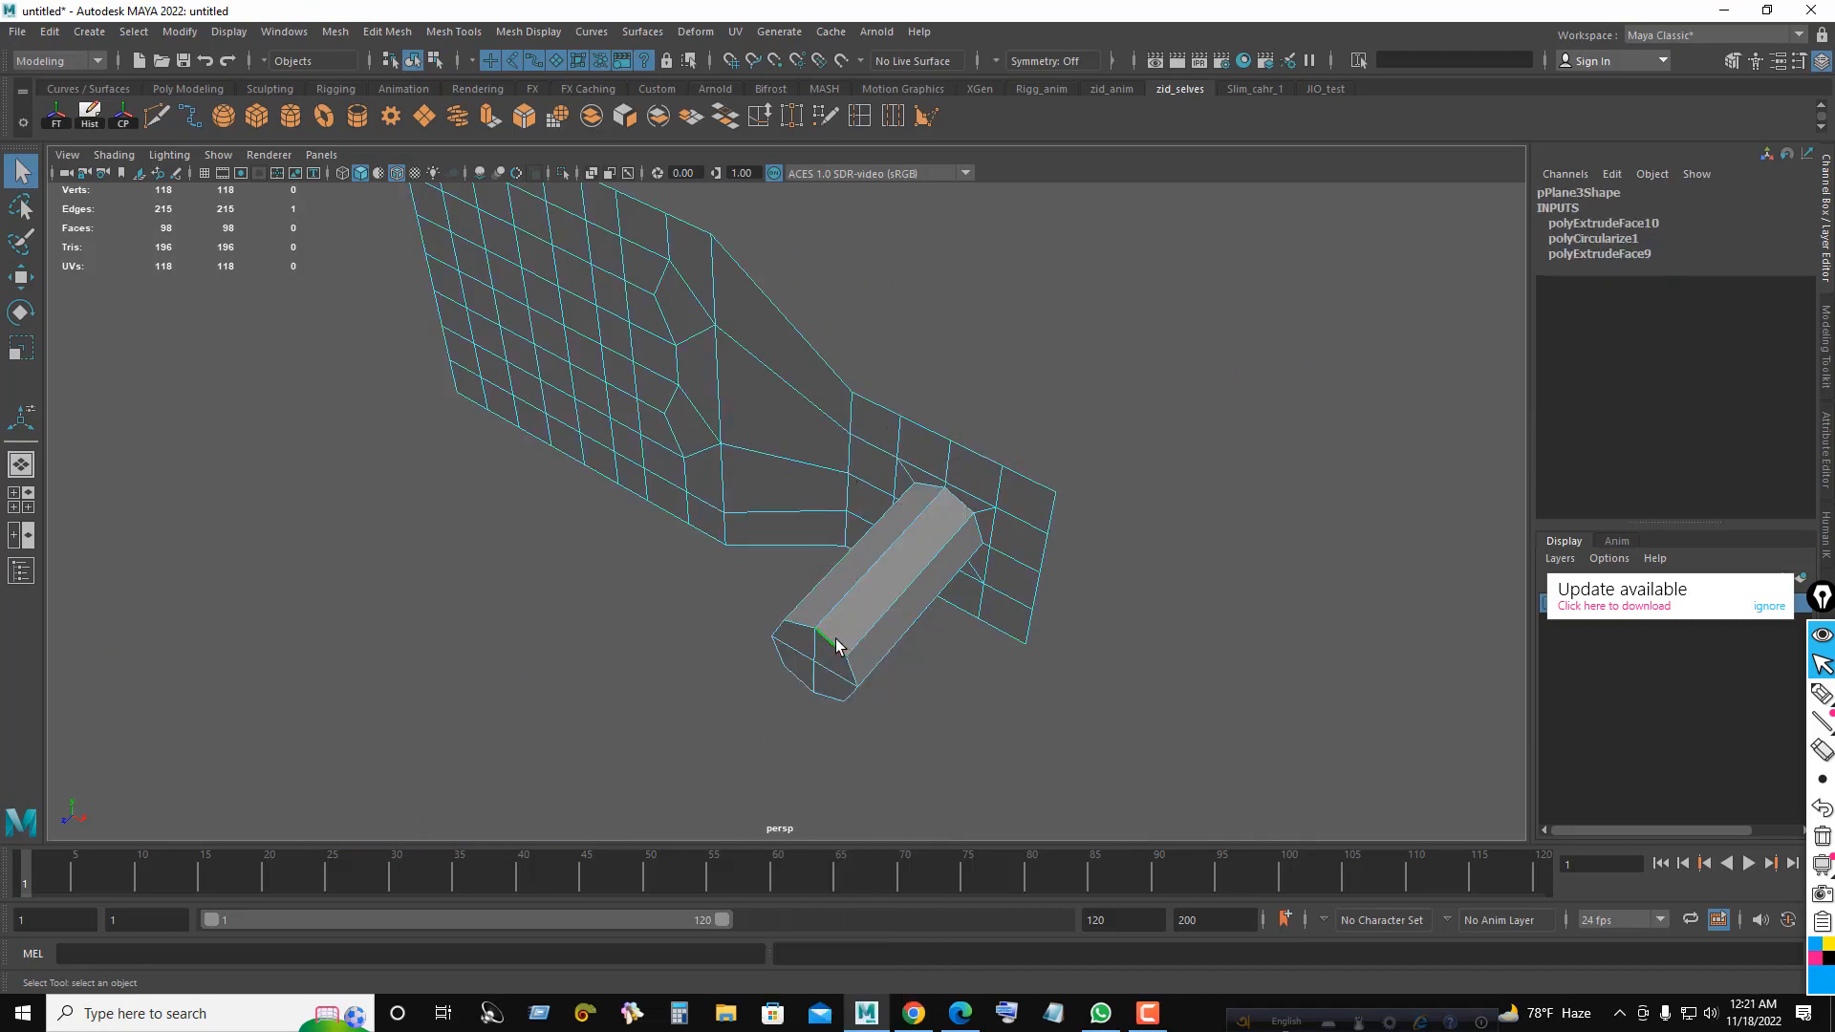
left_click(877, 564)
right_click_drag(583, 606, 574, 661, "shift")
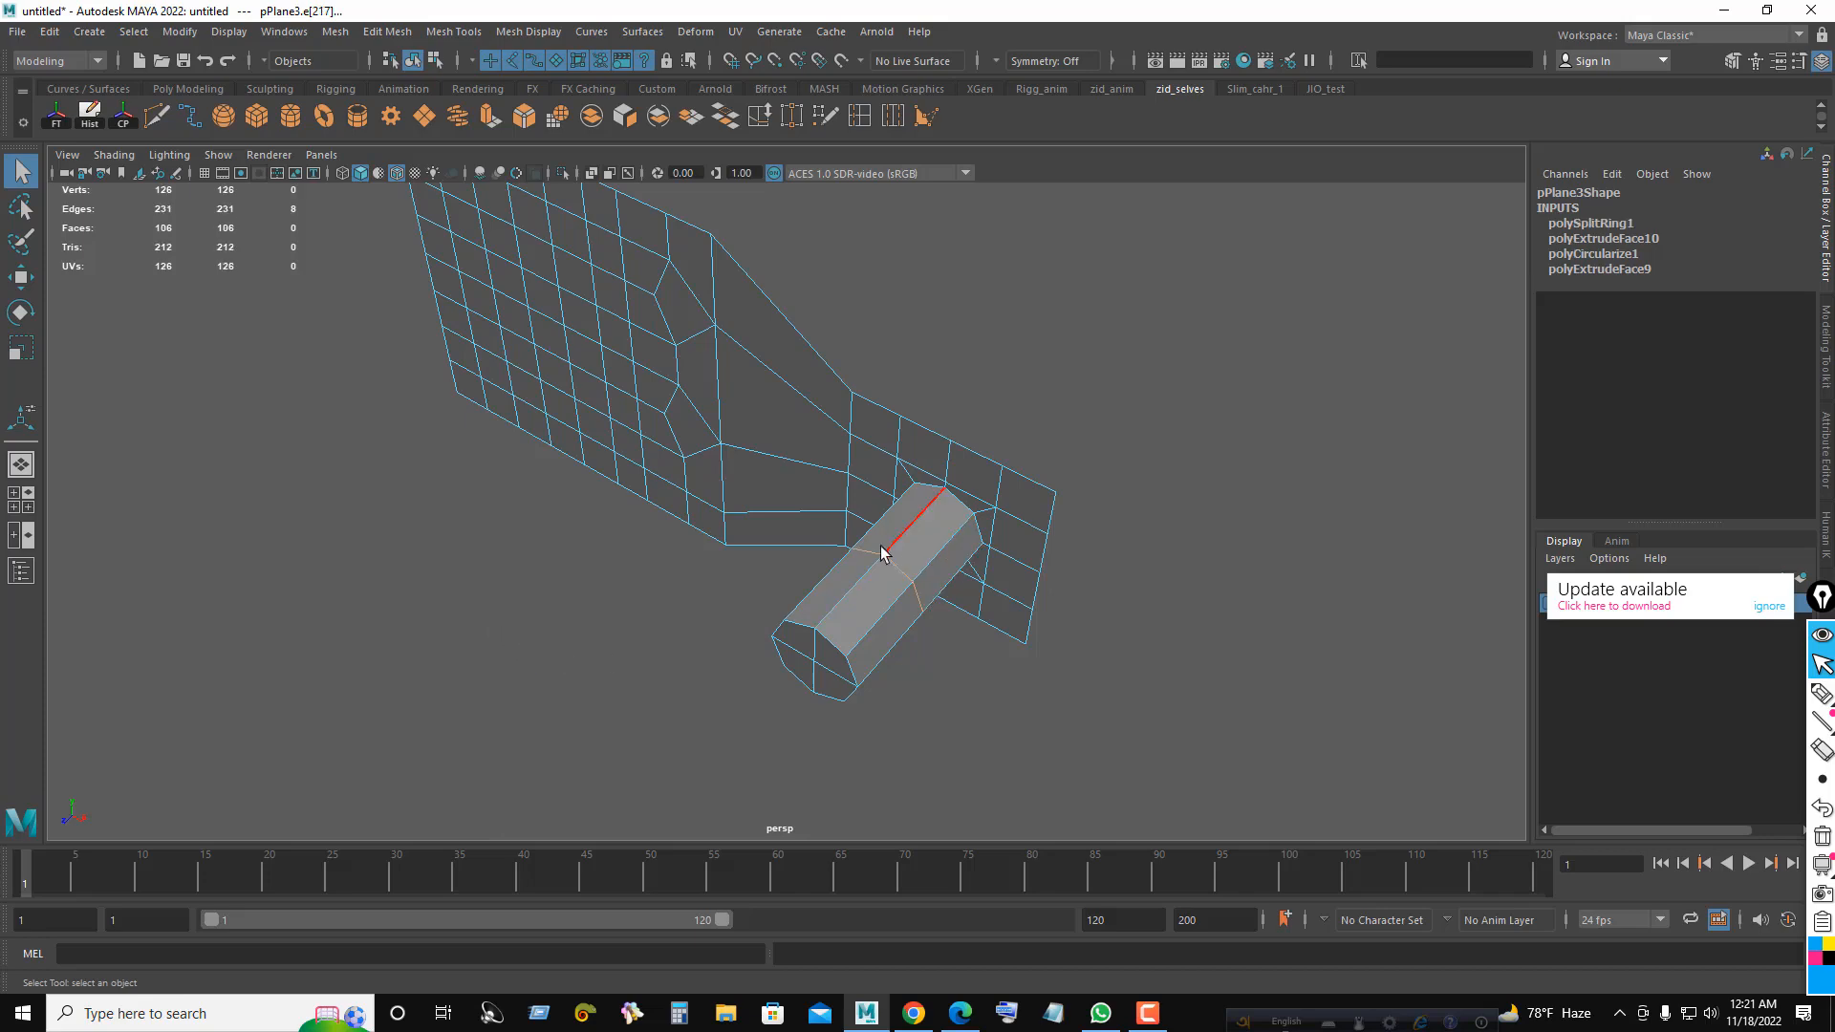
left_click_drag(881, 552, 1018, 639, "alt")
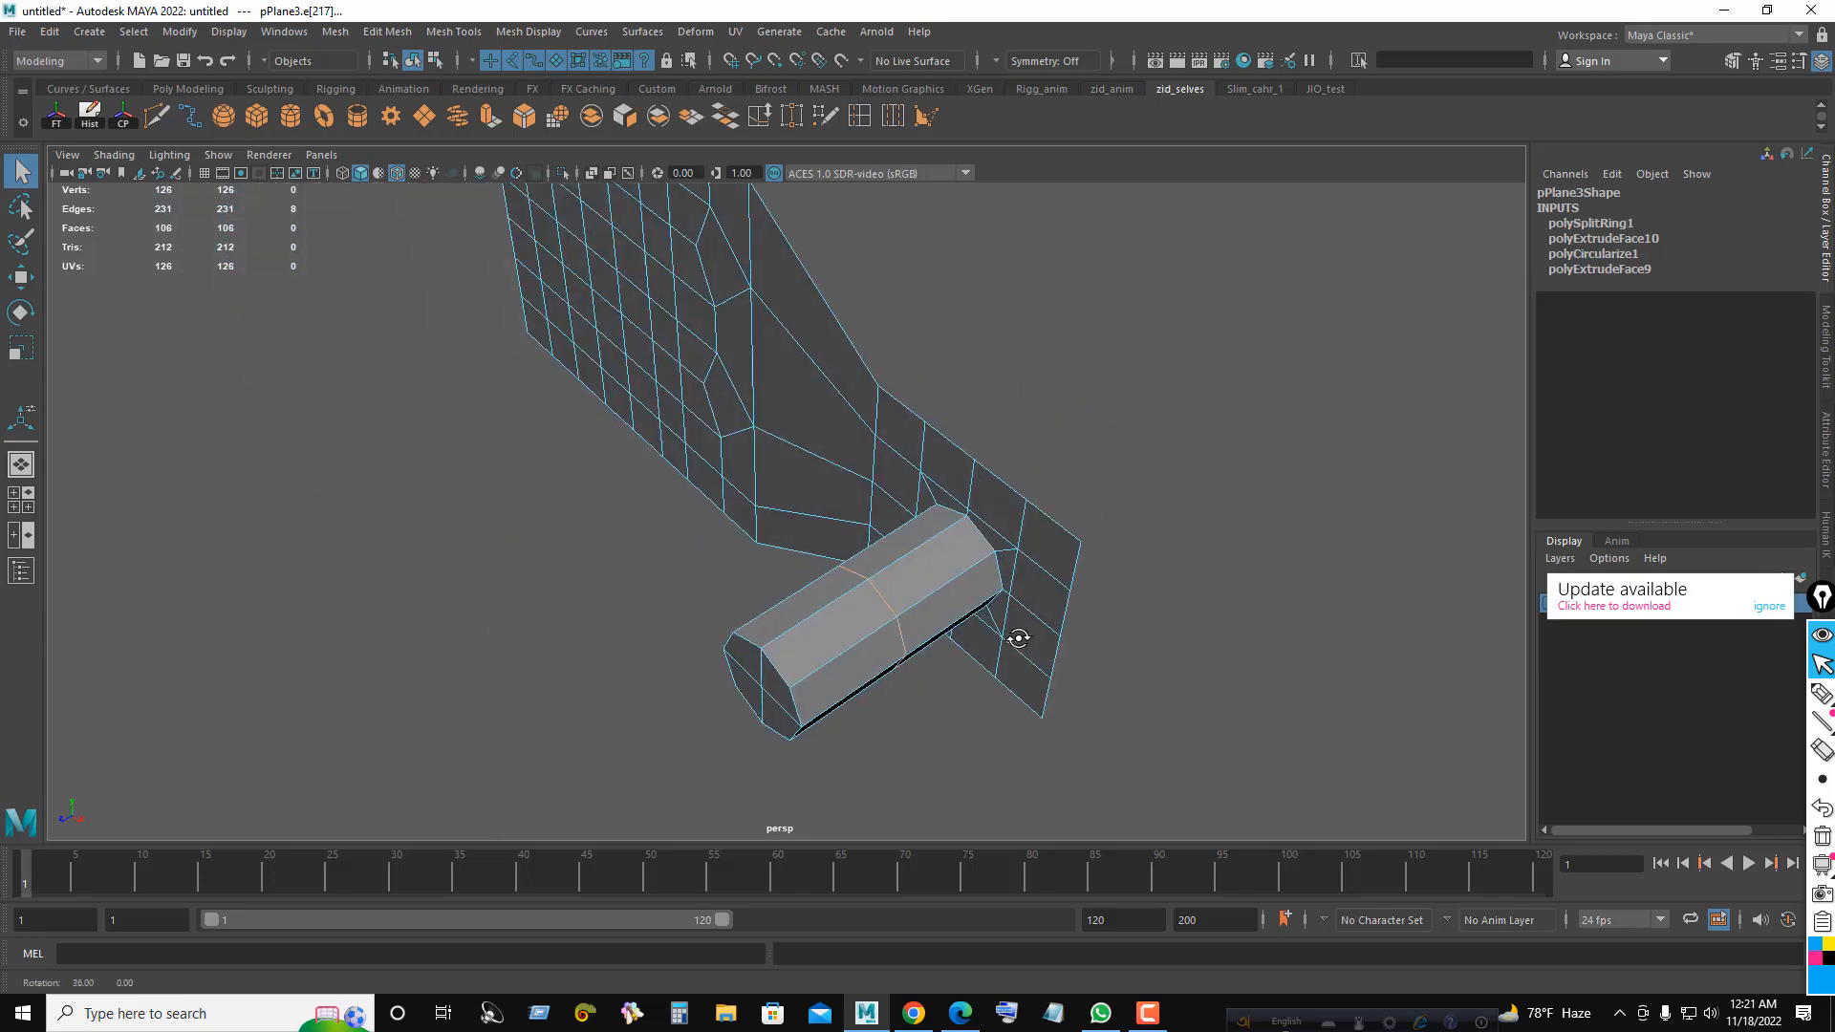
- Bevel the edge loop around the middle of the cylinder with a fraction of 0.95
right_click_drag(879, 597, 1177, 626, "shift")
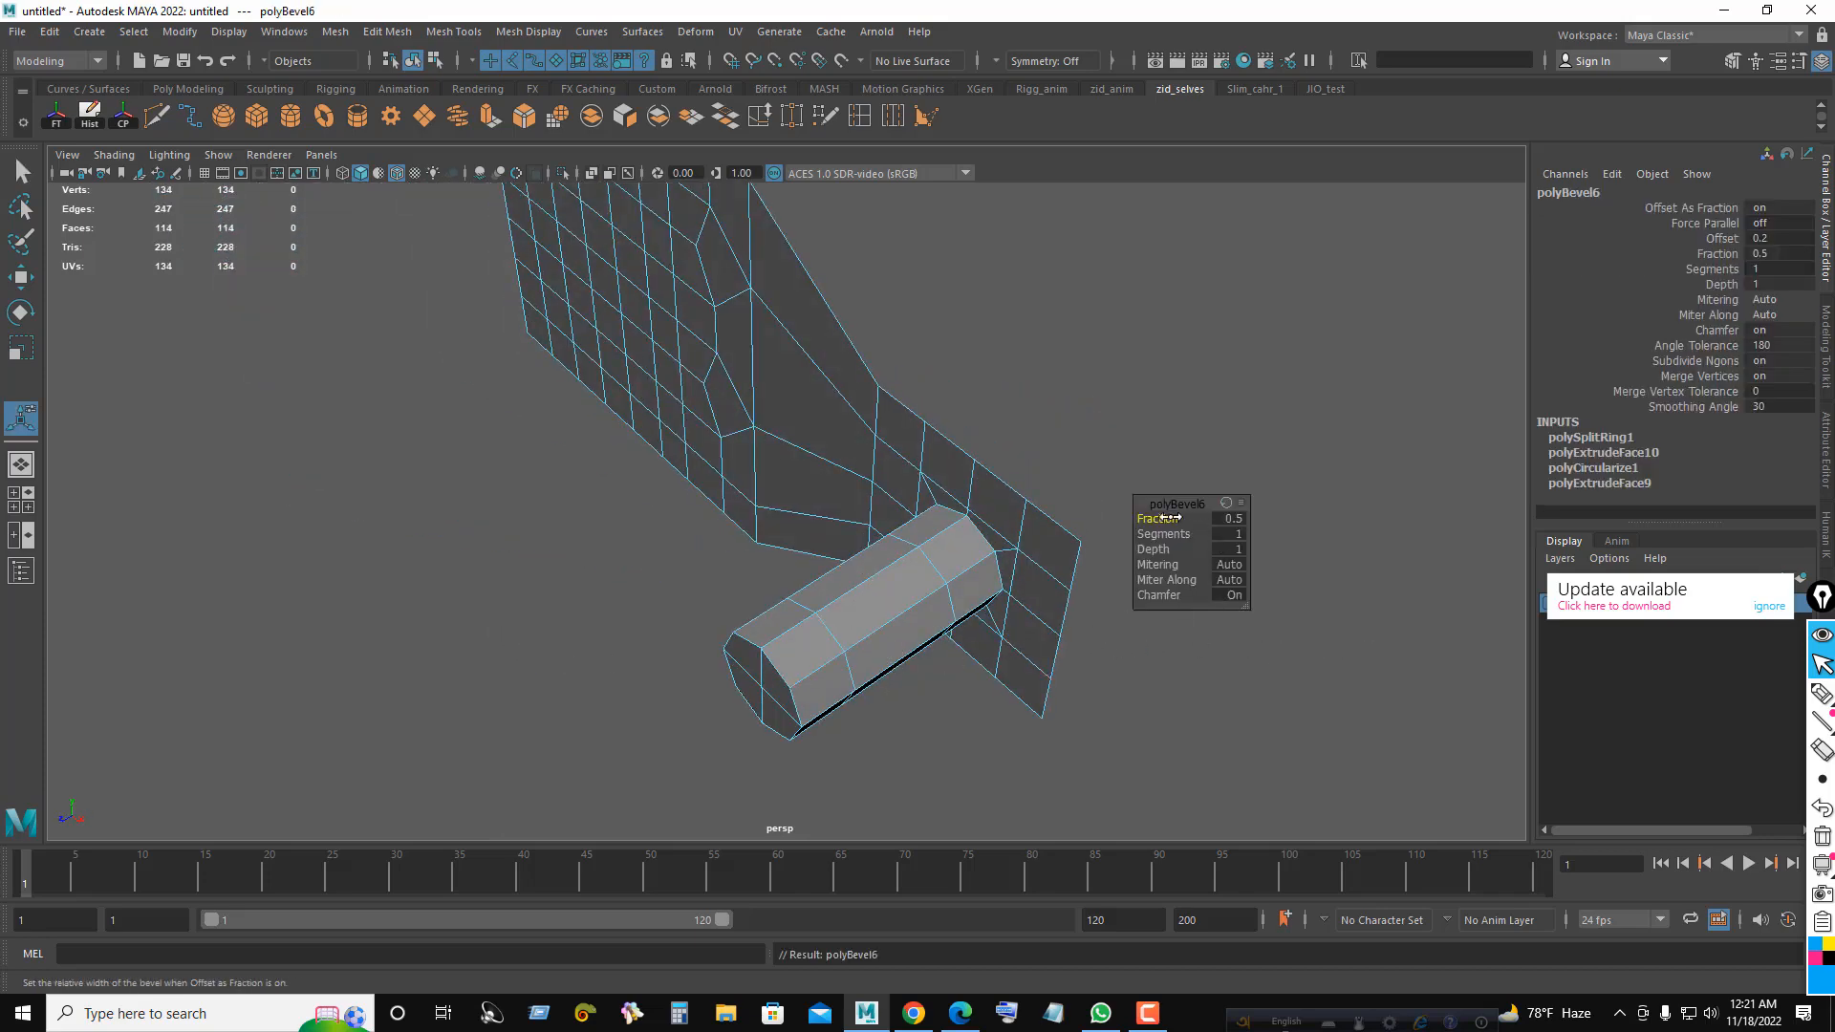
left_click_drag(1170, 517, 1567, 524)
left_click(1244, 520)
left_click_drag(1233, 521, 1268, 514)
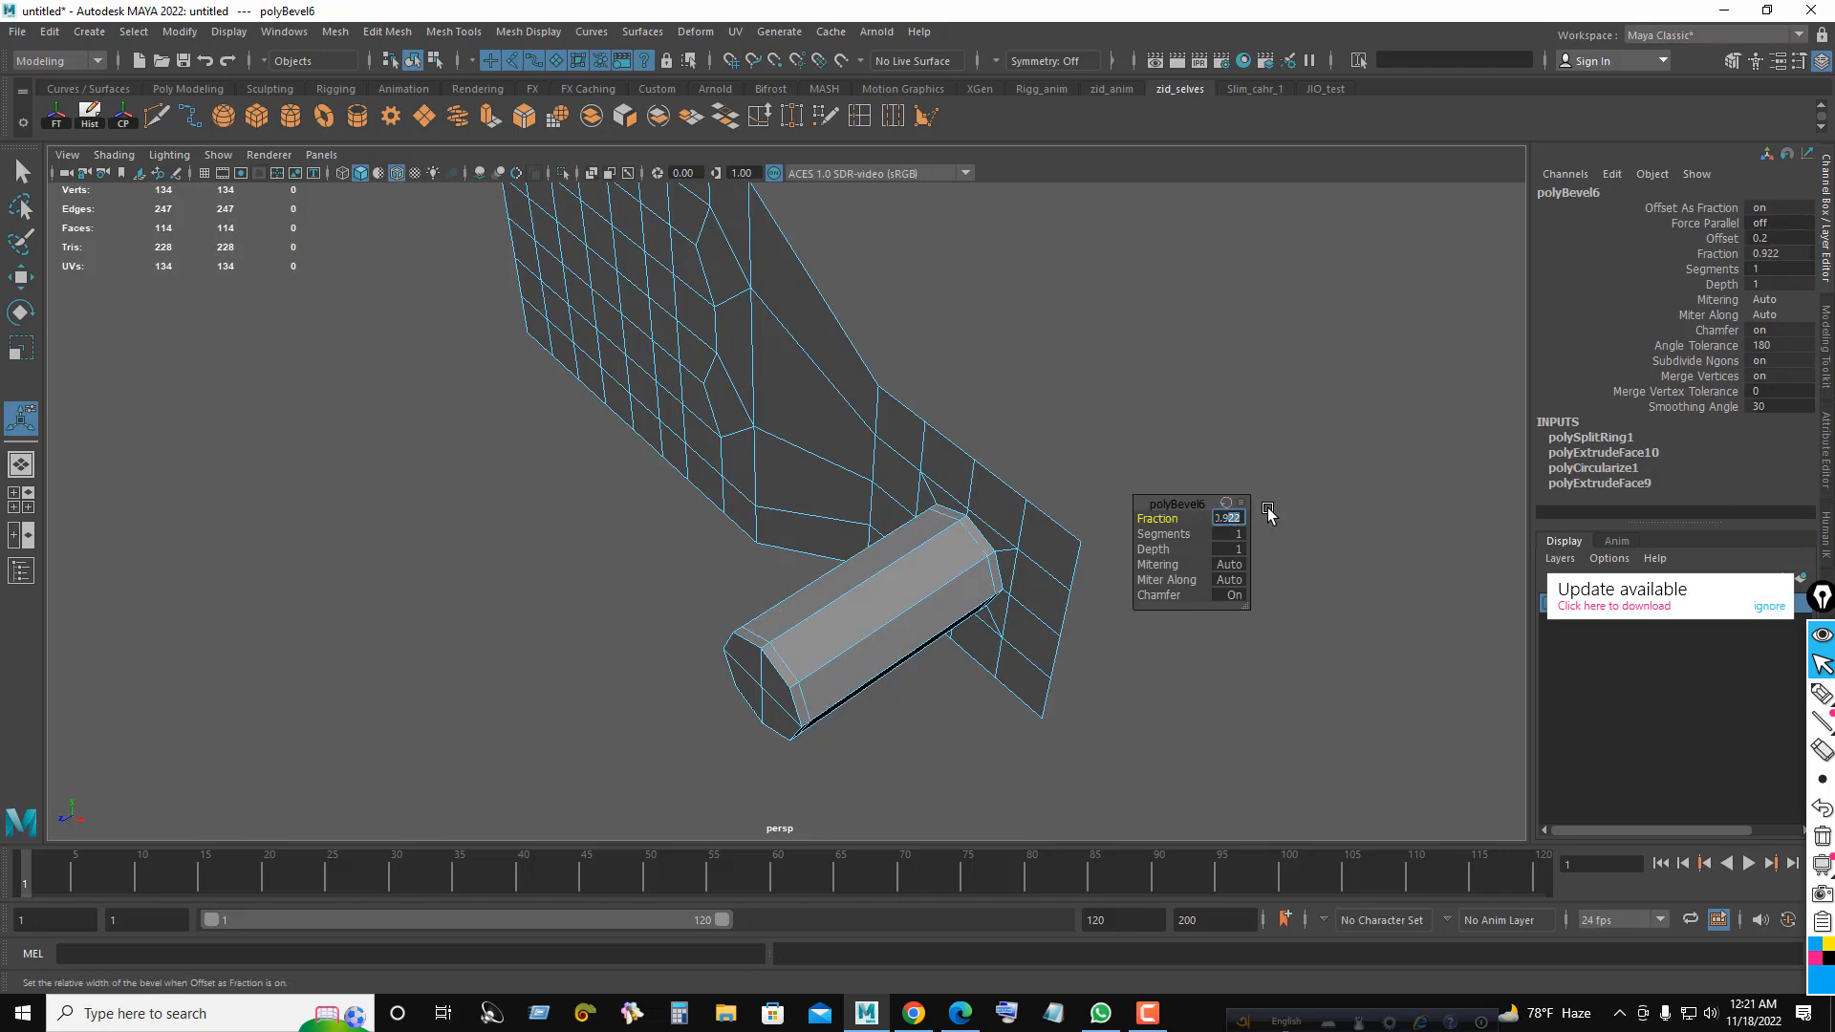
type("5")
key("Return")
left_click(21, 172)
- Extract the ring of eight long side faces from the cylinder as a separate object
right_click_drag(1149, 433, 1151, 485)
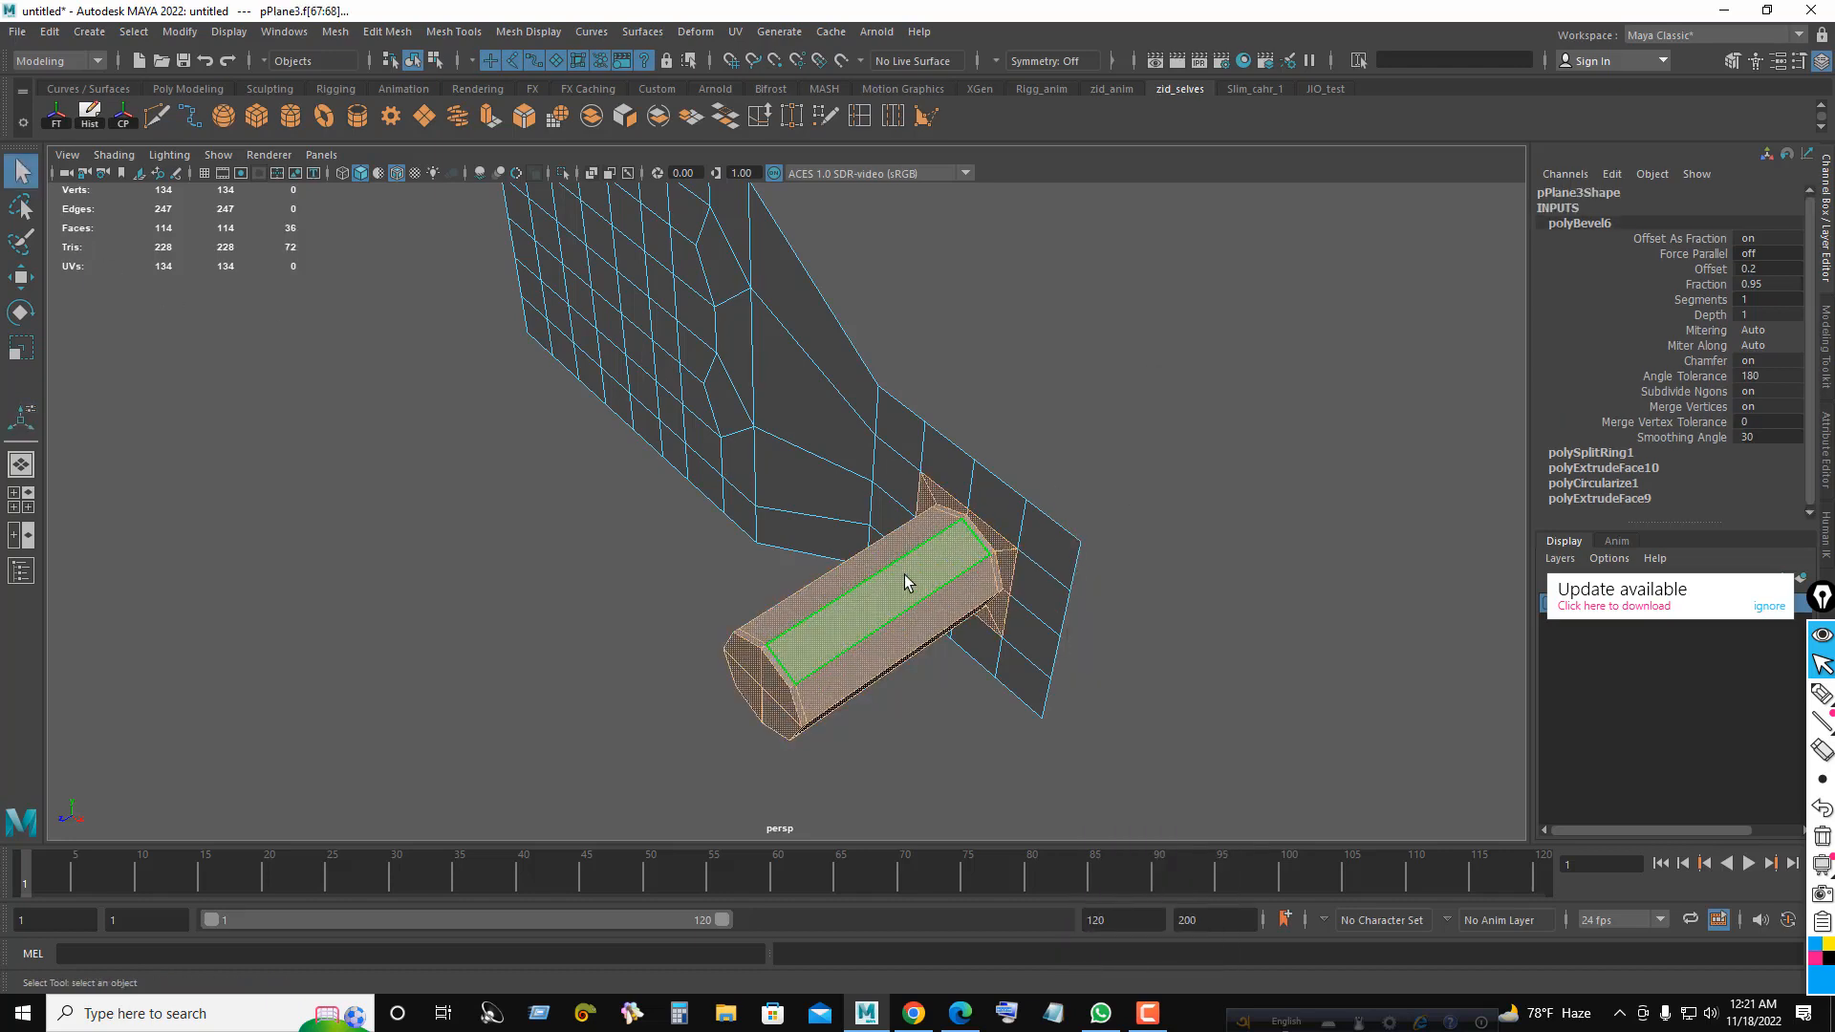
left_click(904, 575)
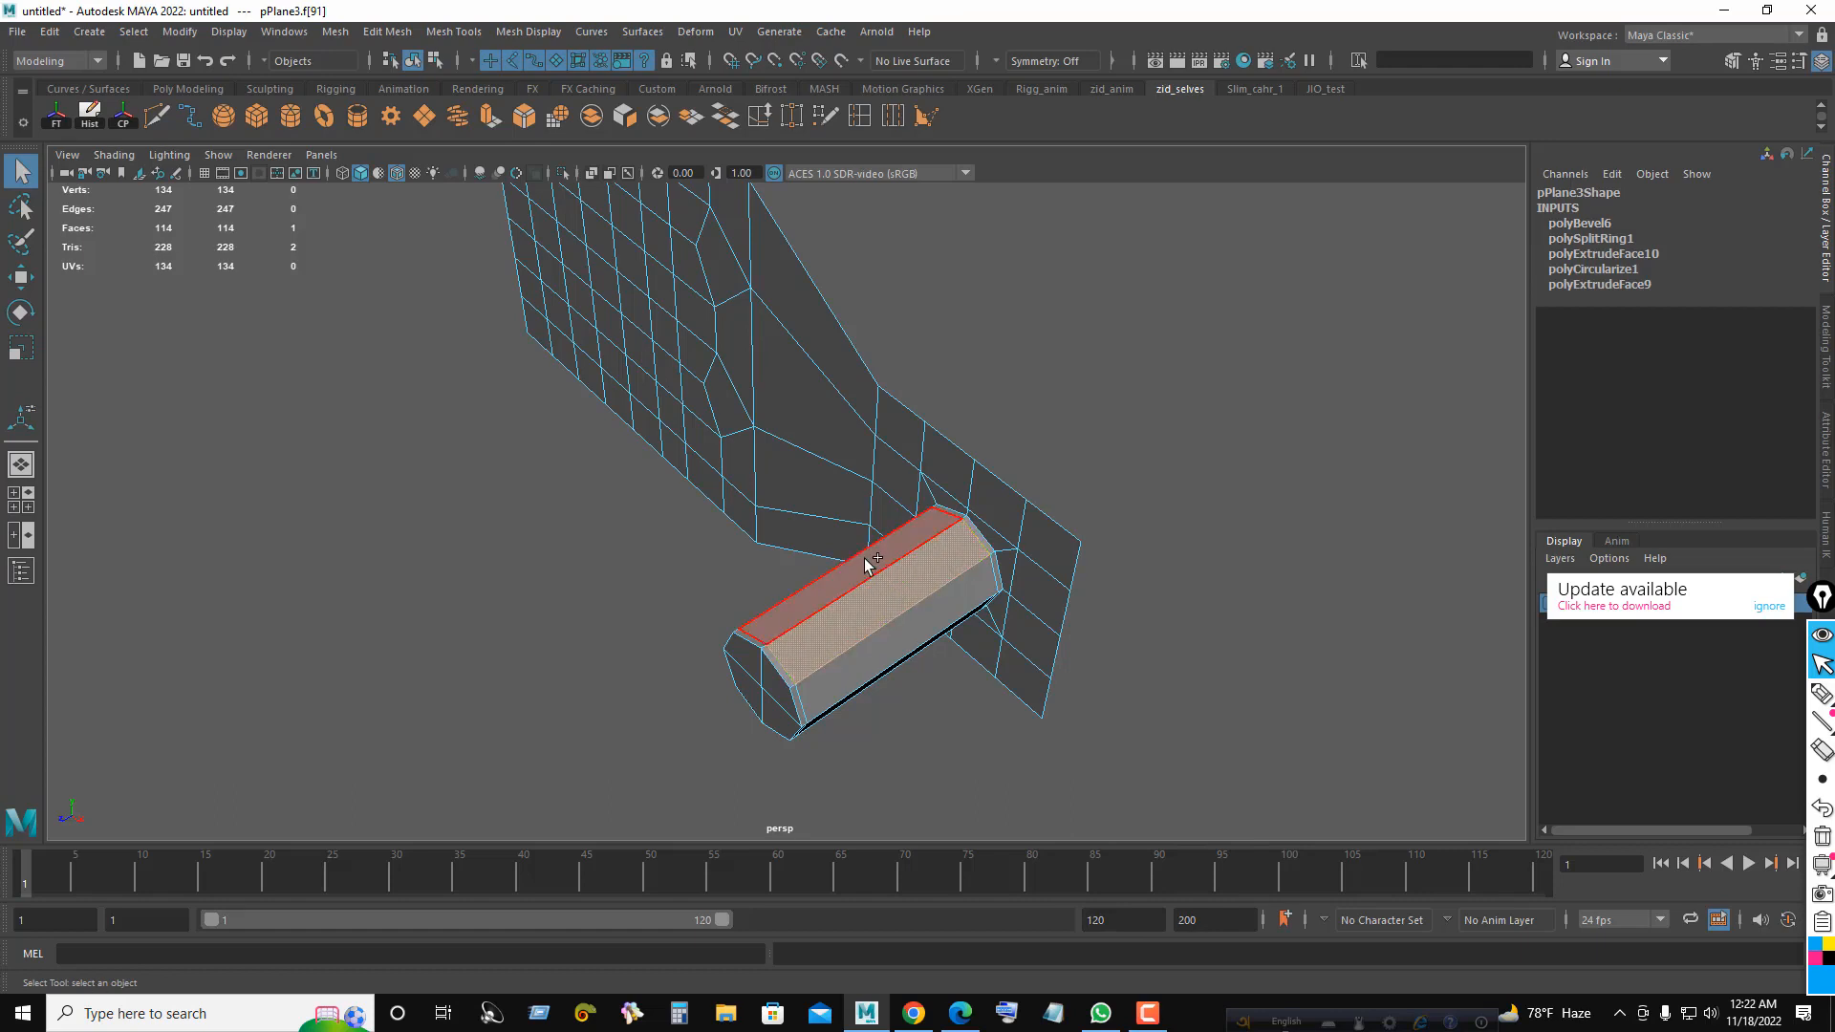
double_click(864, 559, "shift")
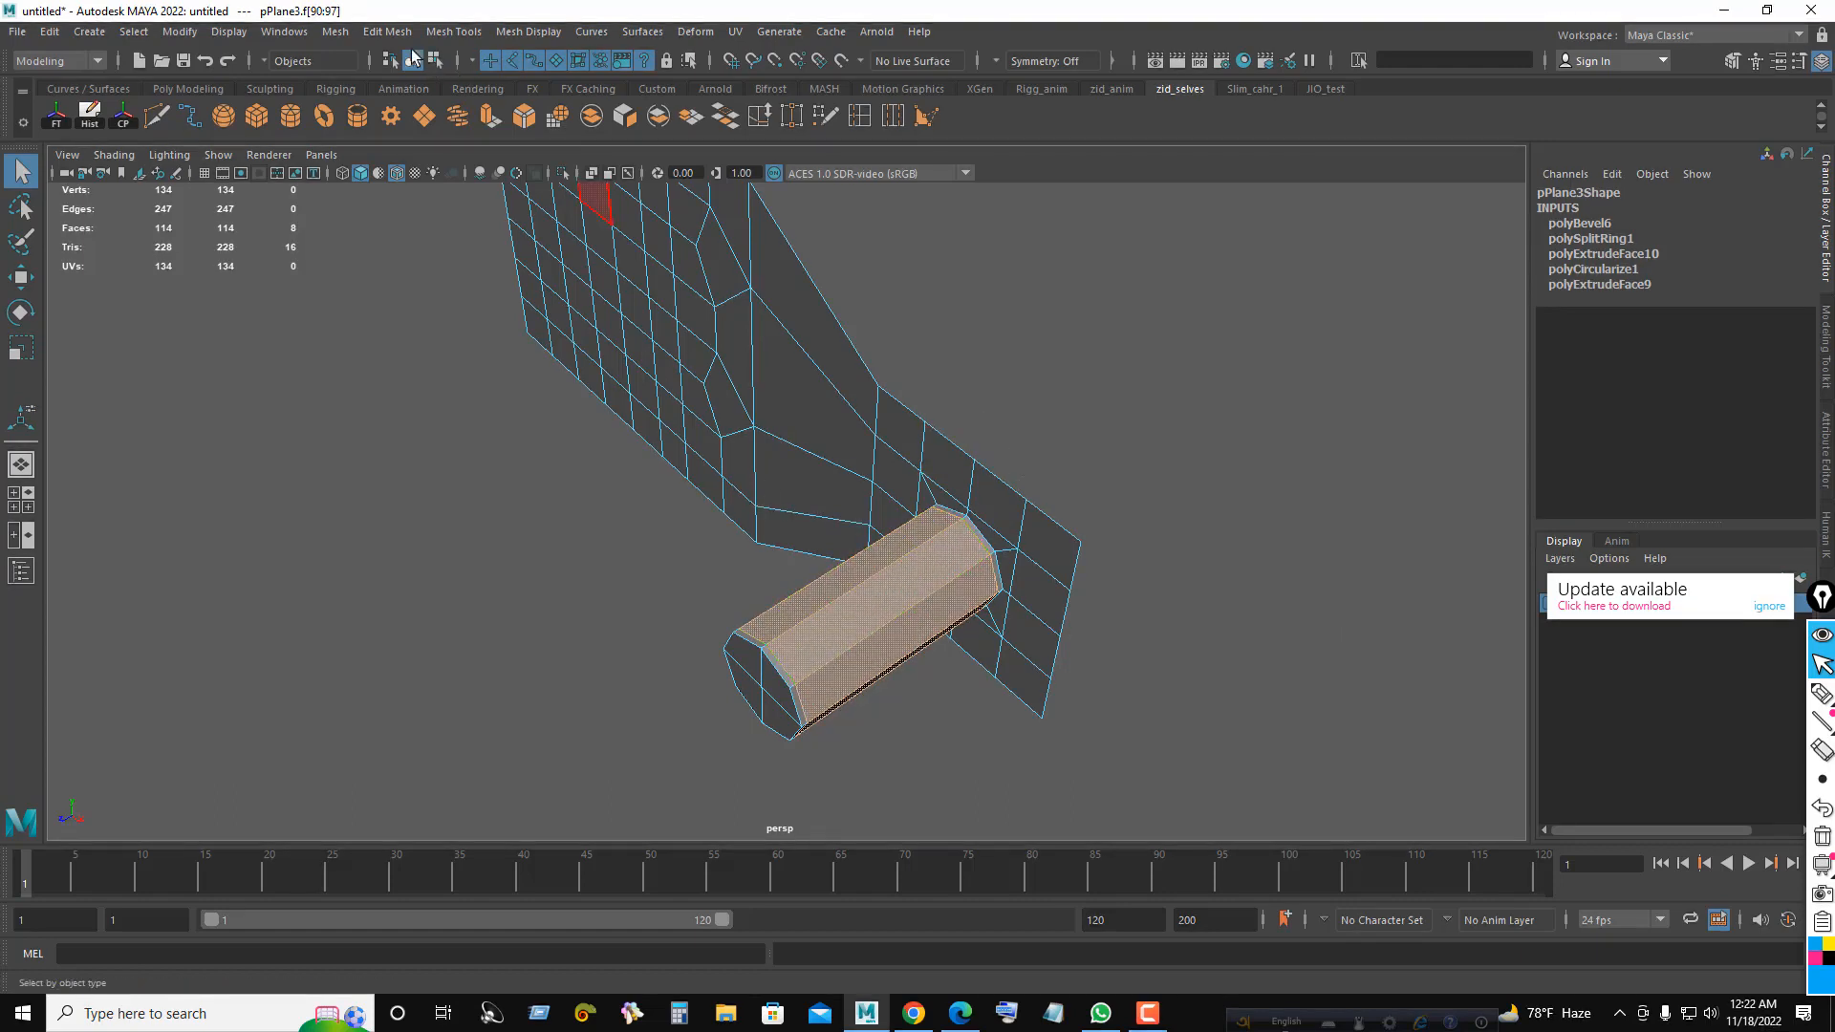
left_click(387, 31)
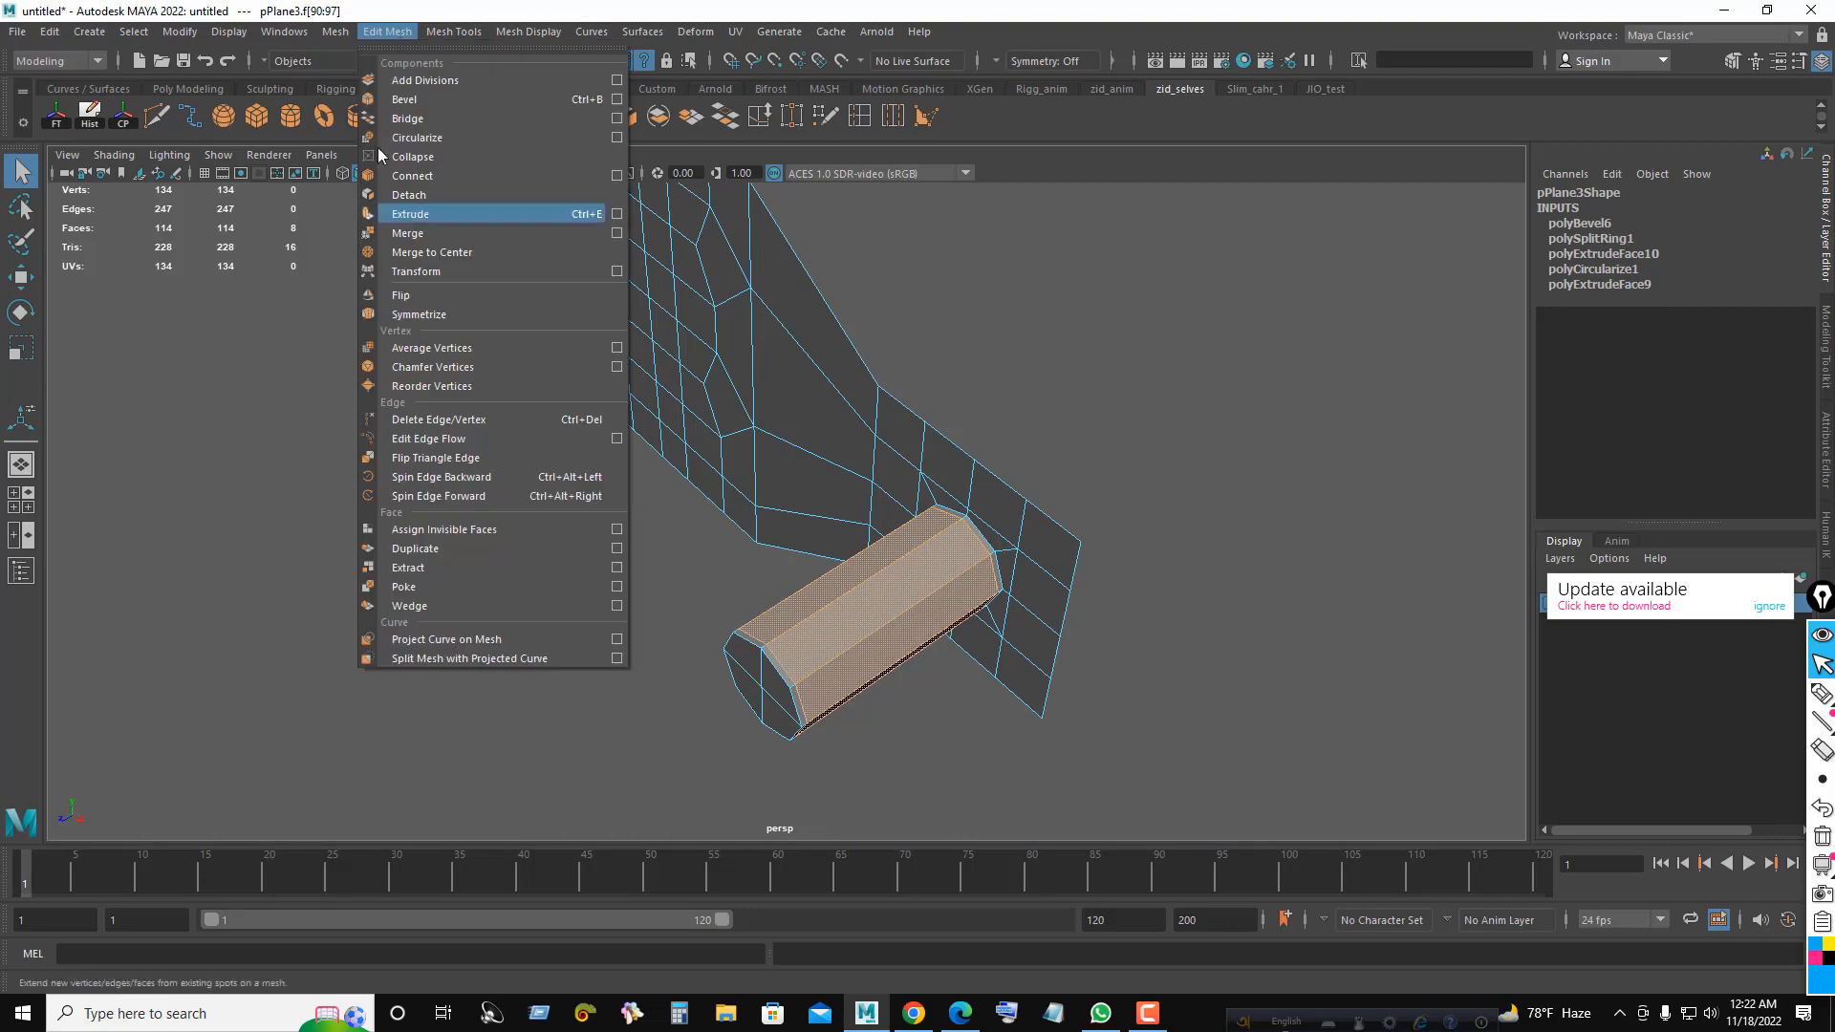
left_click(448, 568)
- Assign the extracted cylinder side faces to a new display layer and hide that layer
right_click_drag(1167, 354, 1236, 336)
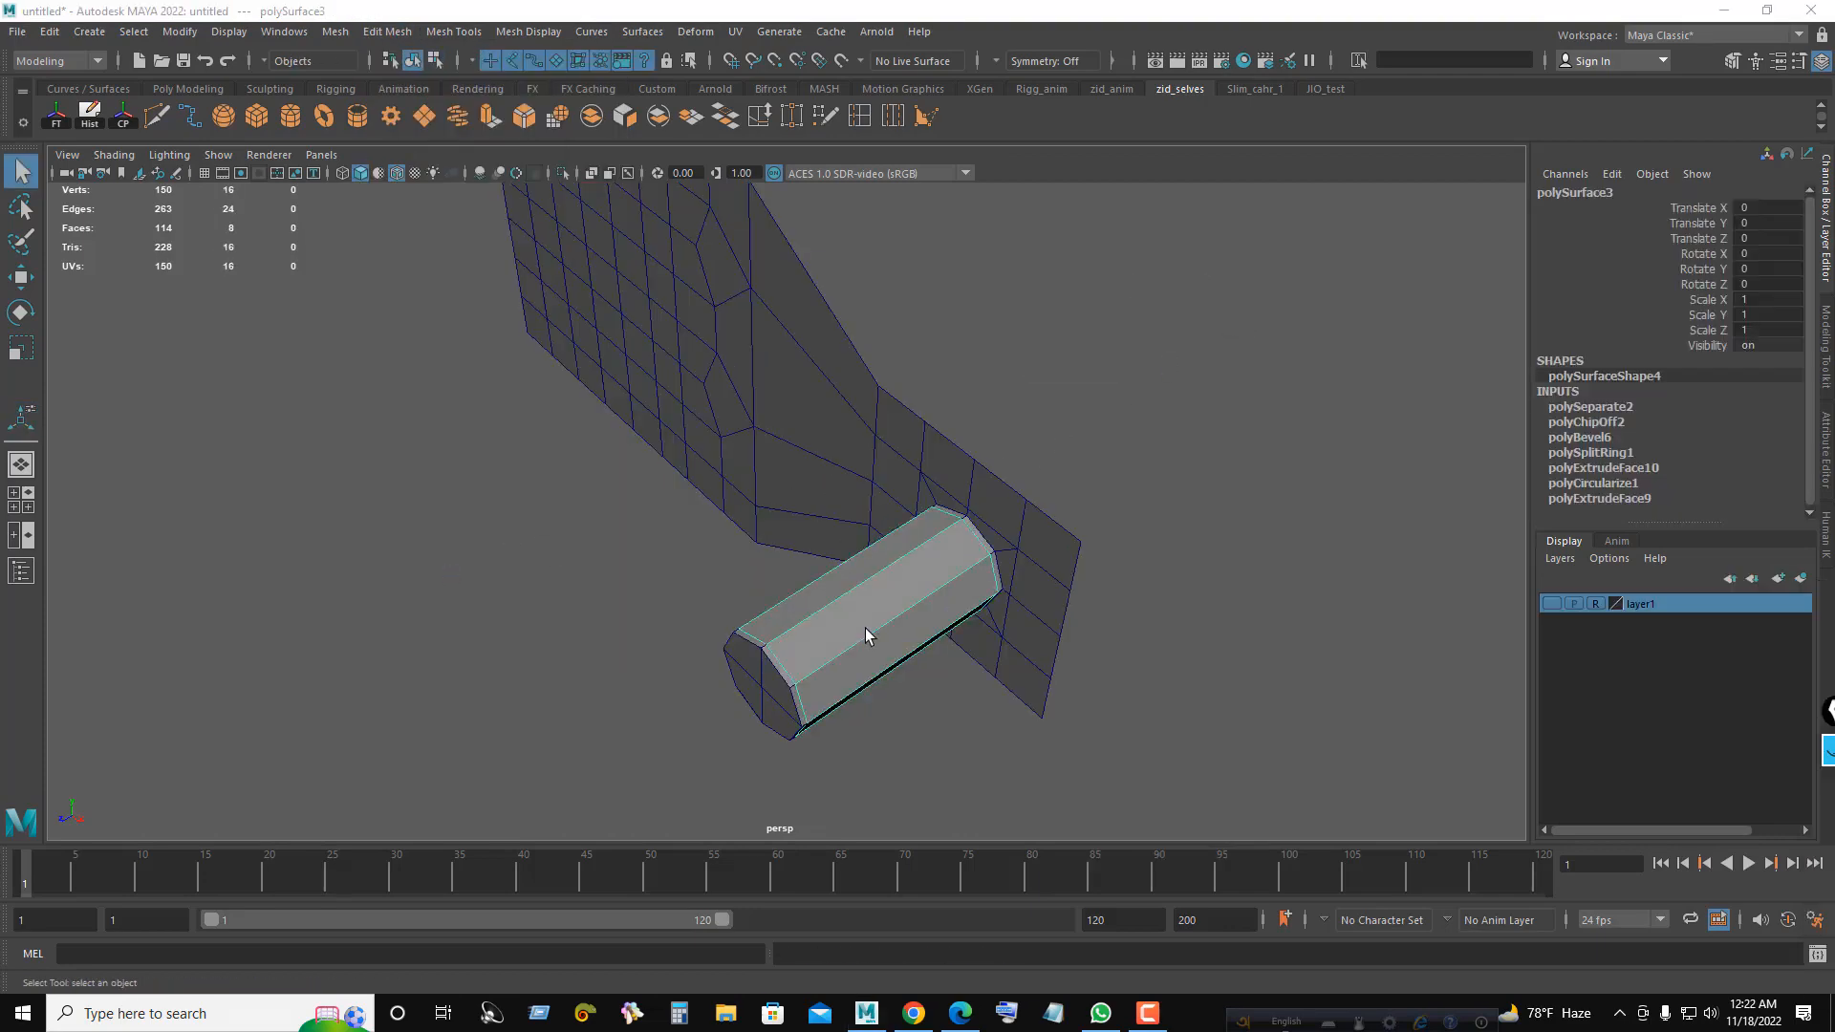
left_click(1800, 578)
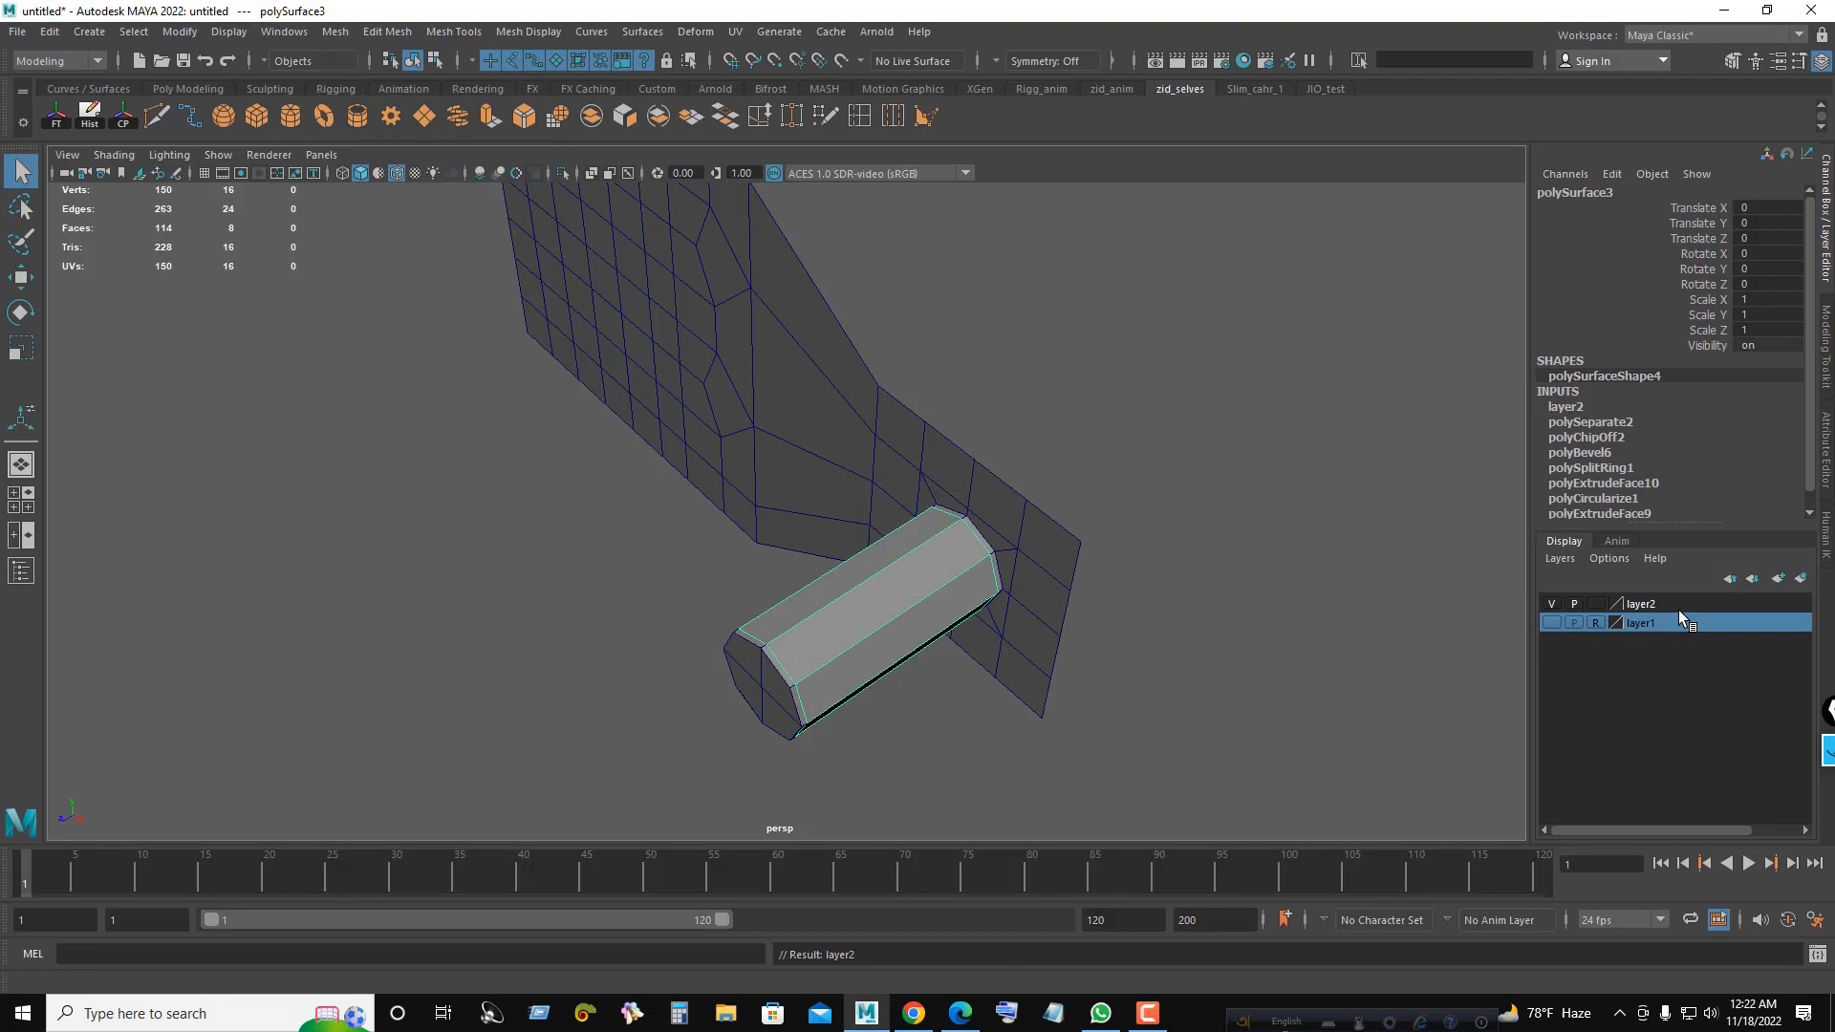
left_click(1552, 604)
left_click(1551, 604)
left_click(1552, 604)
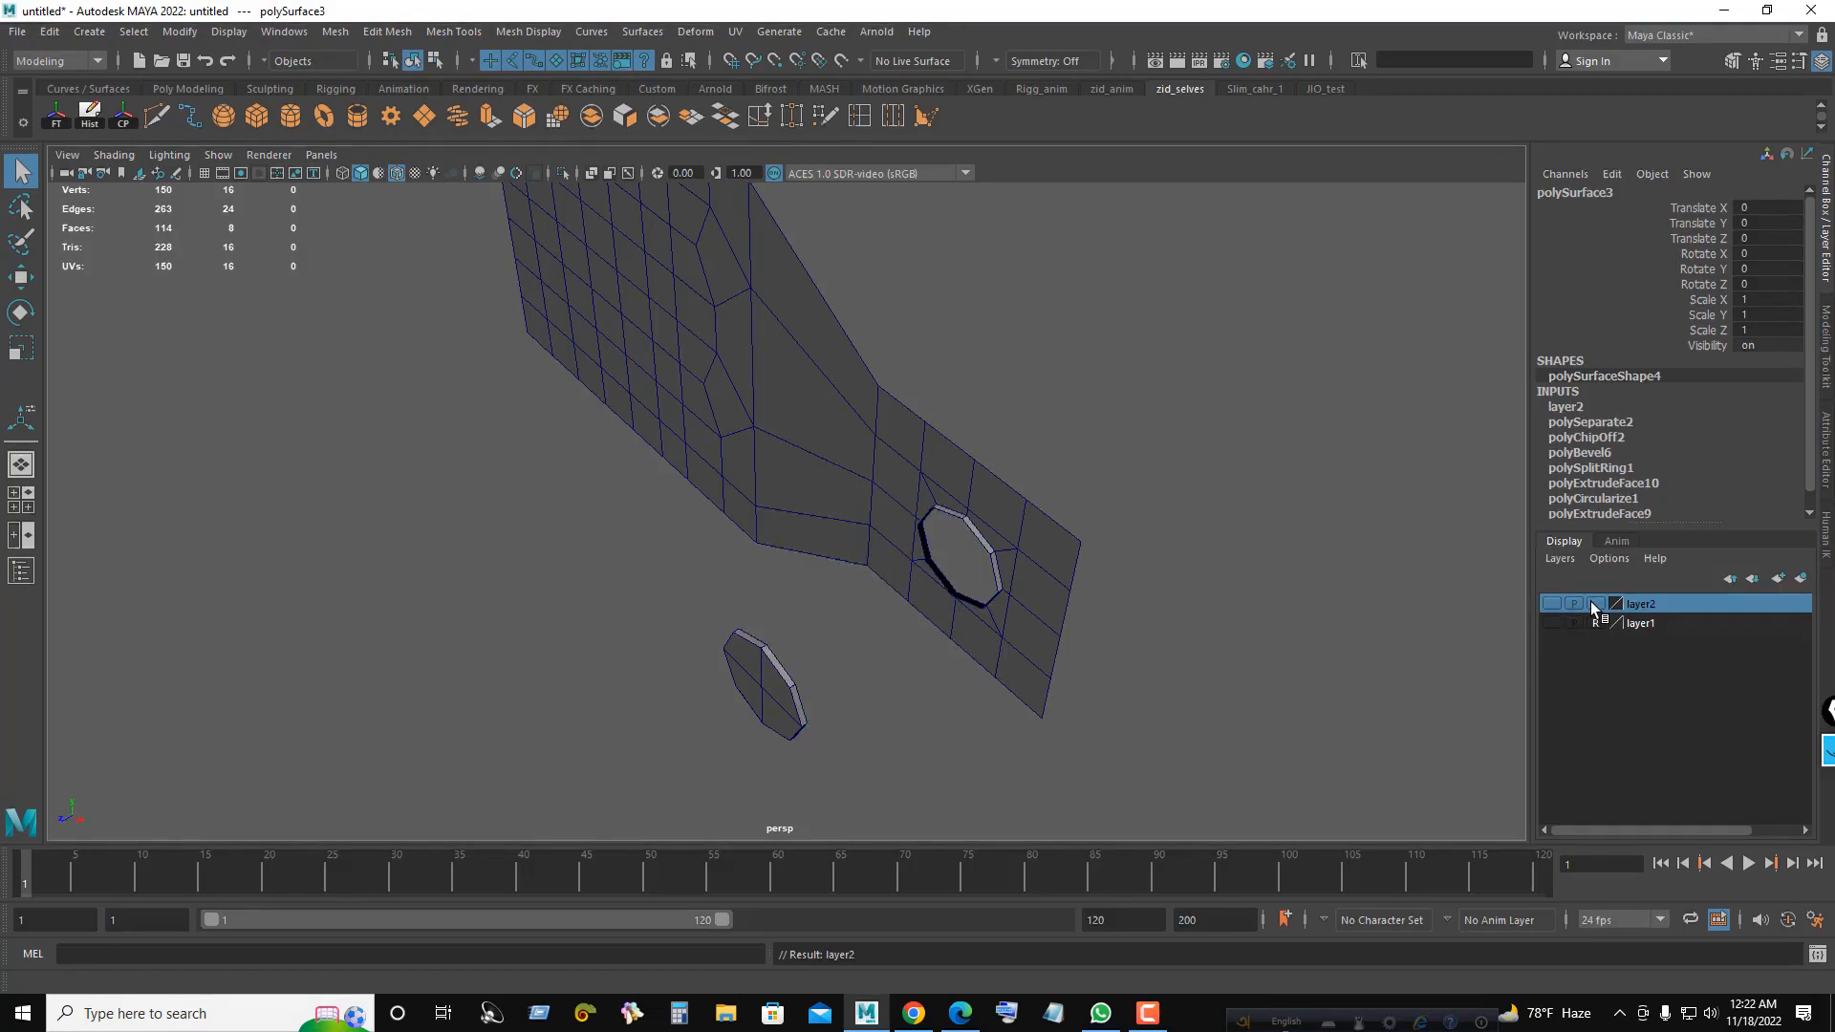
- Bridge the open edge loop on the small grid's rim with the open edge loop of the separate end cap
left_click(982, 531)
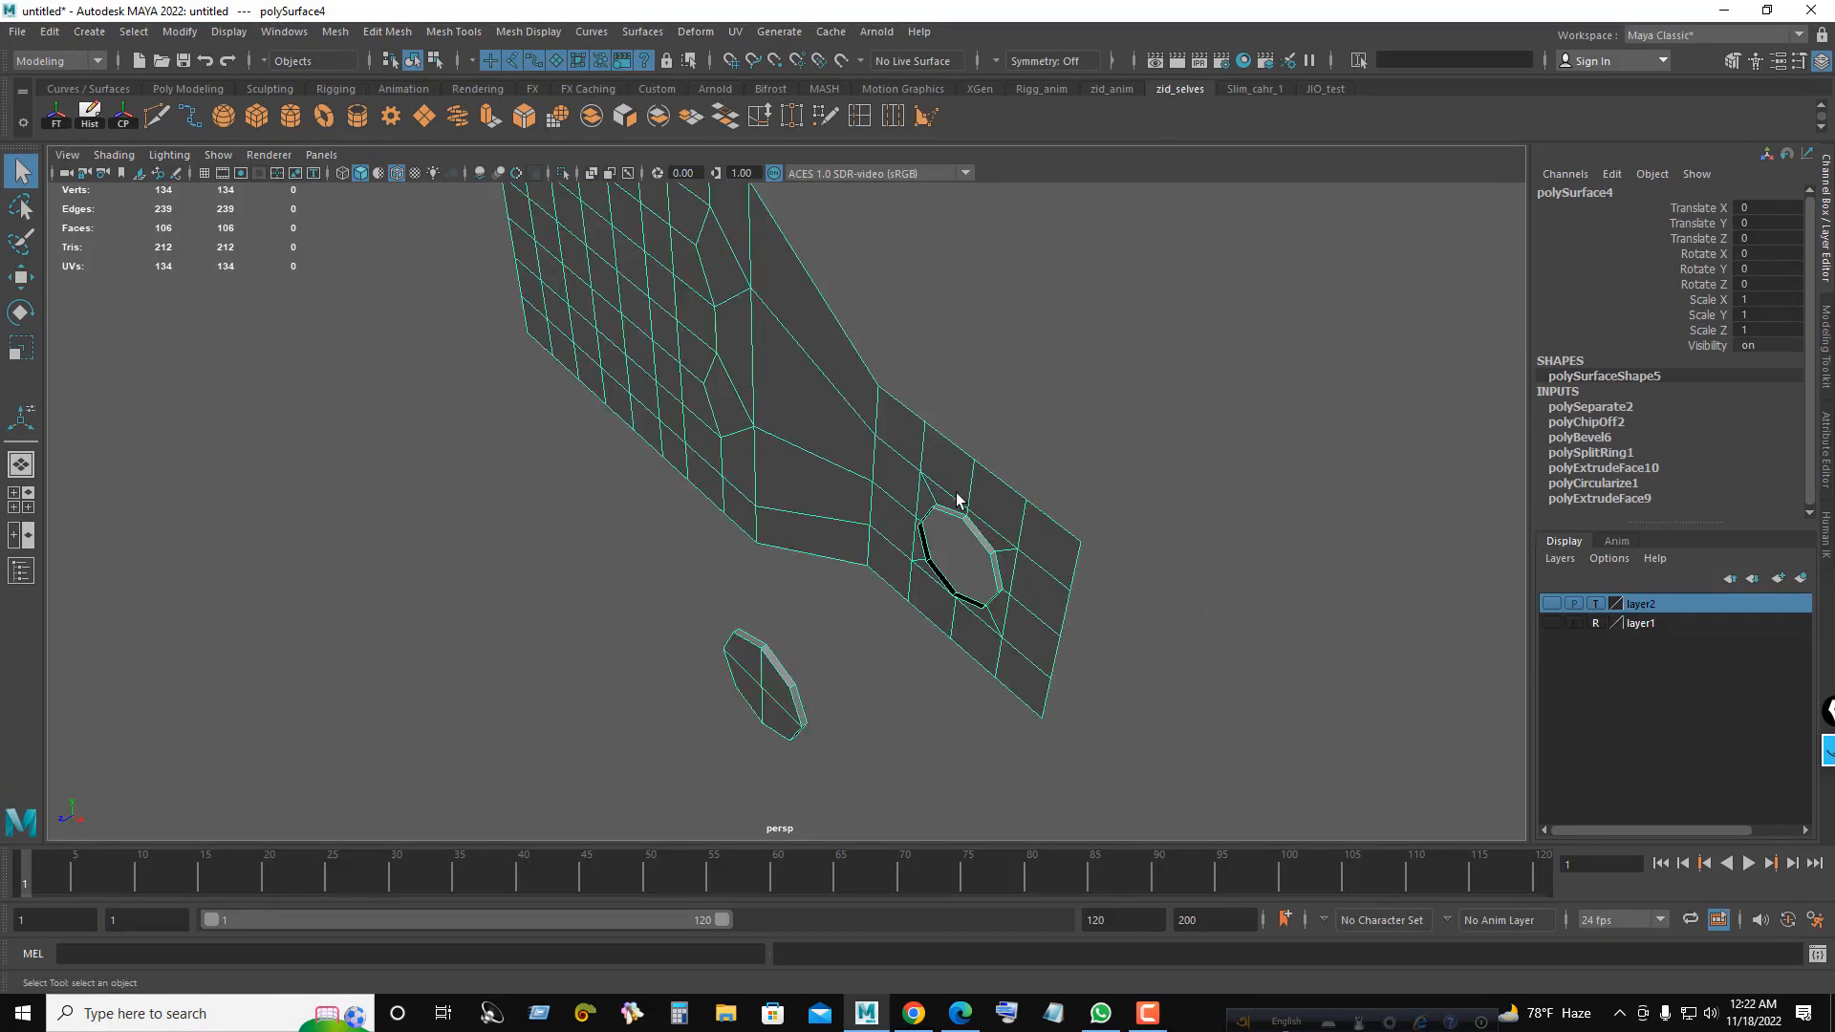
right_click_drag(957, 498, 962, 459)
left_click(968, 535)
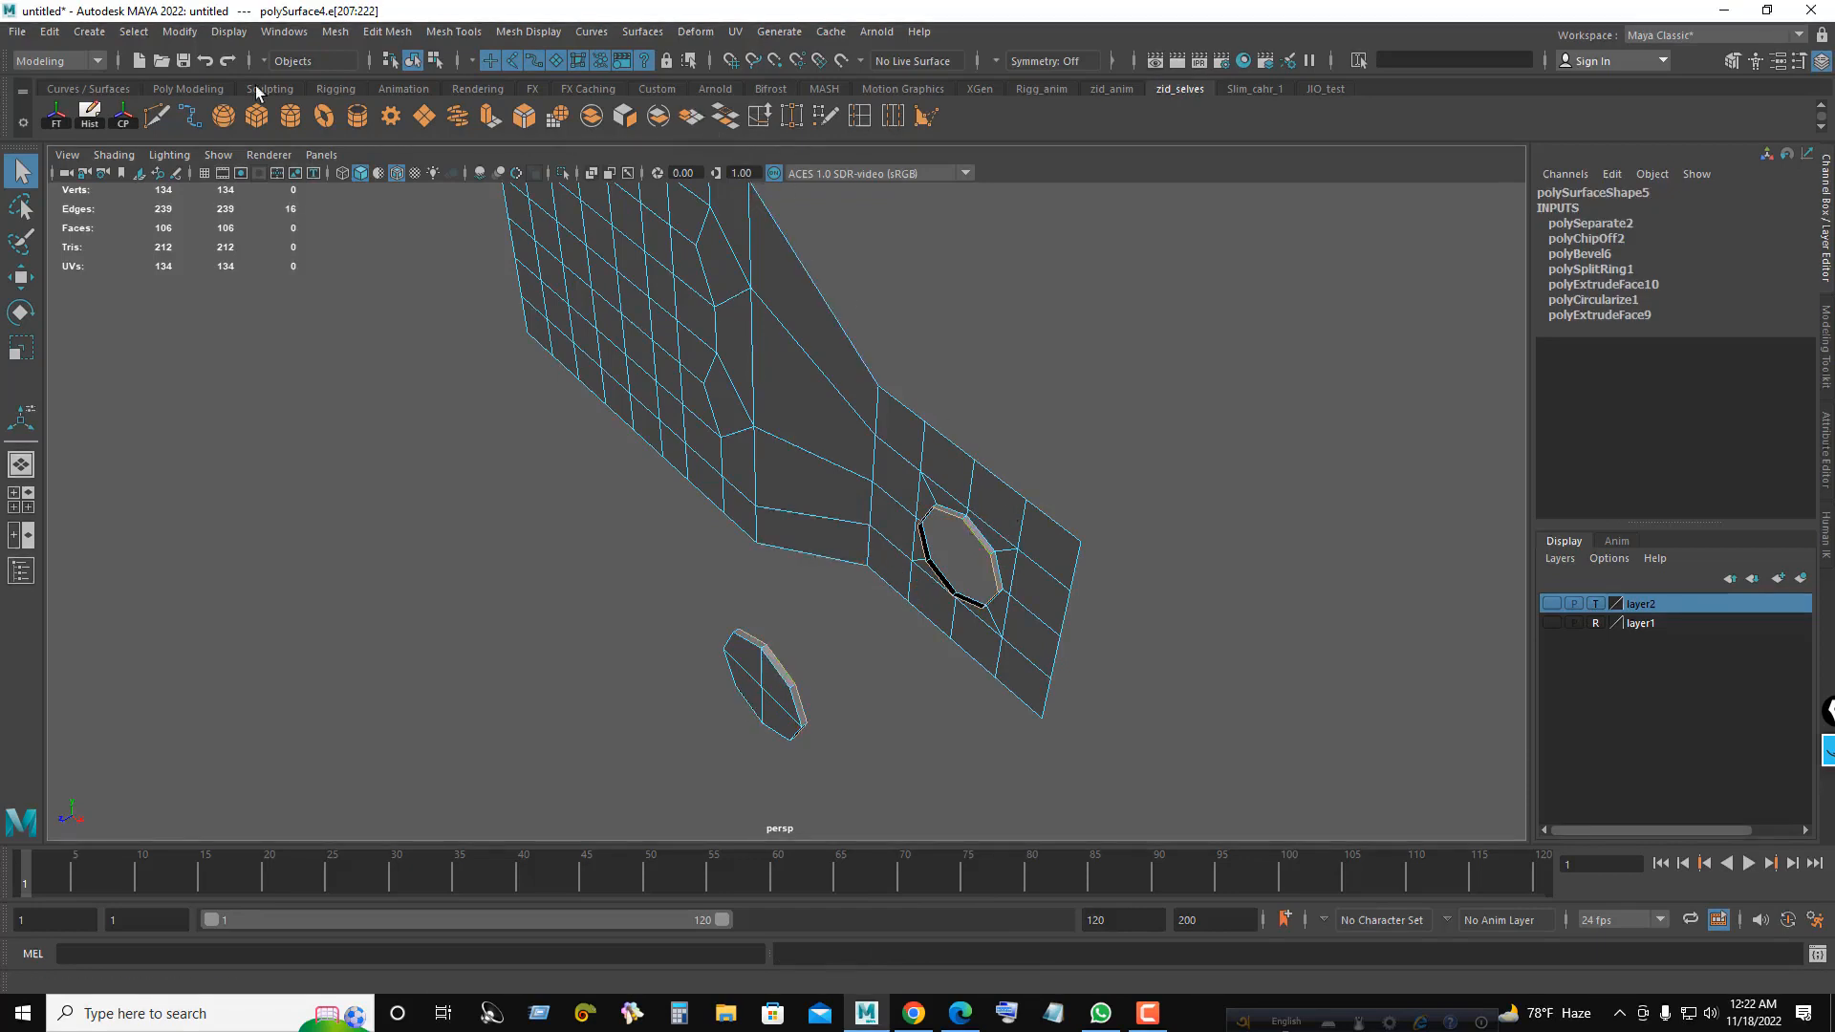
left_click(387, 32)
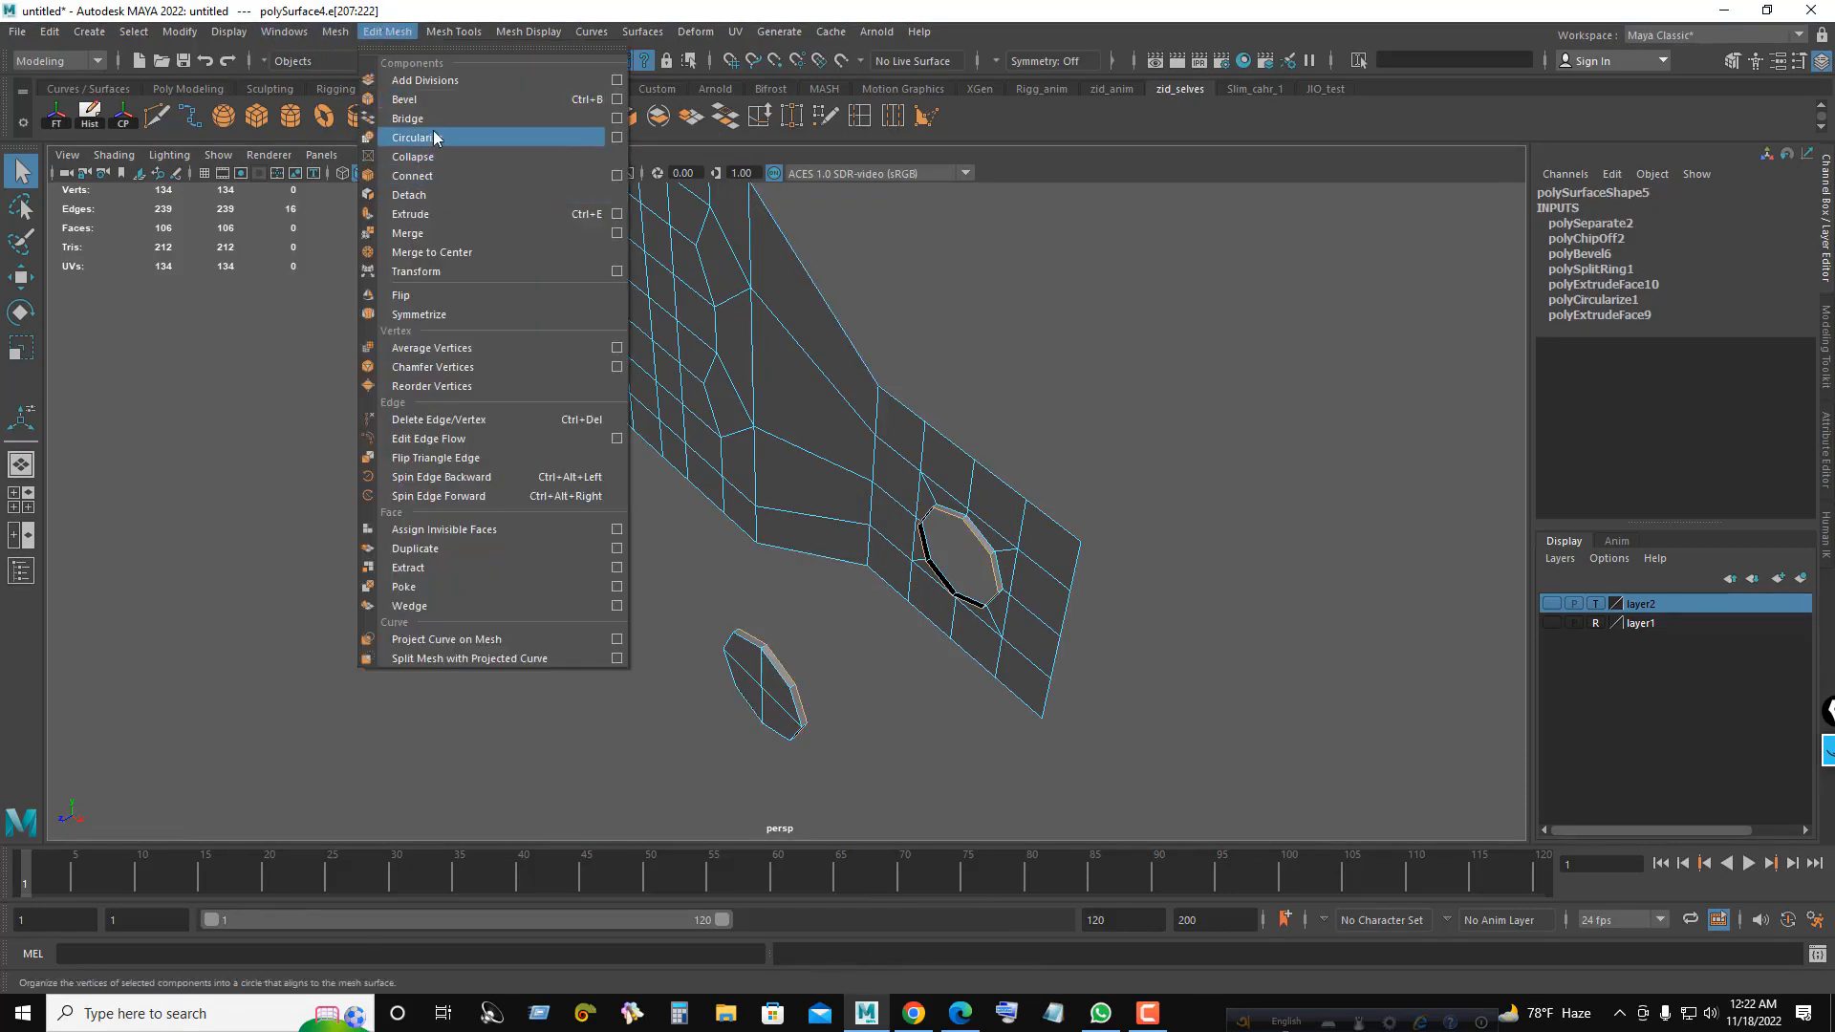
left_click(536, 119)
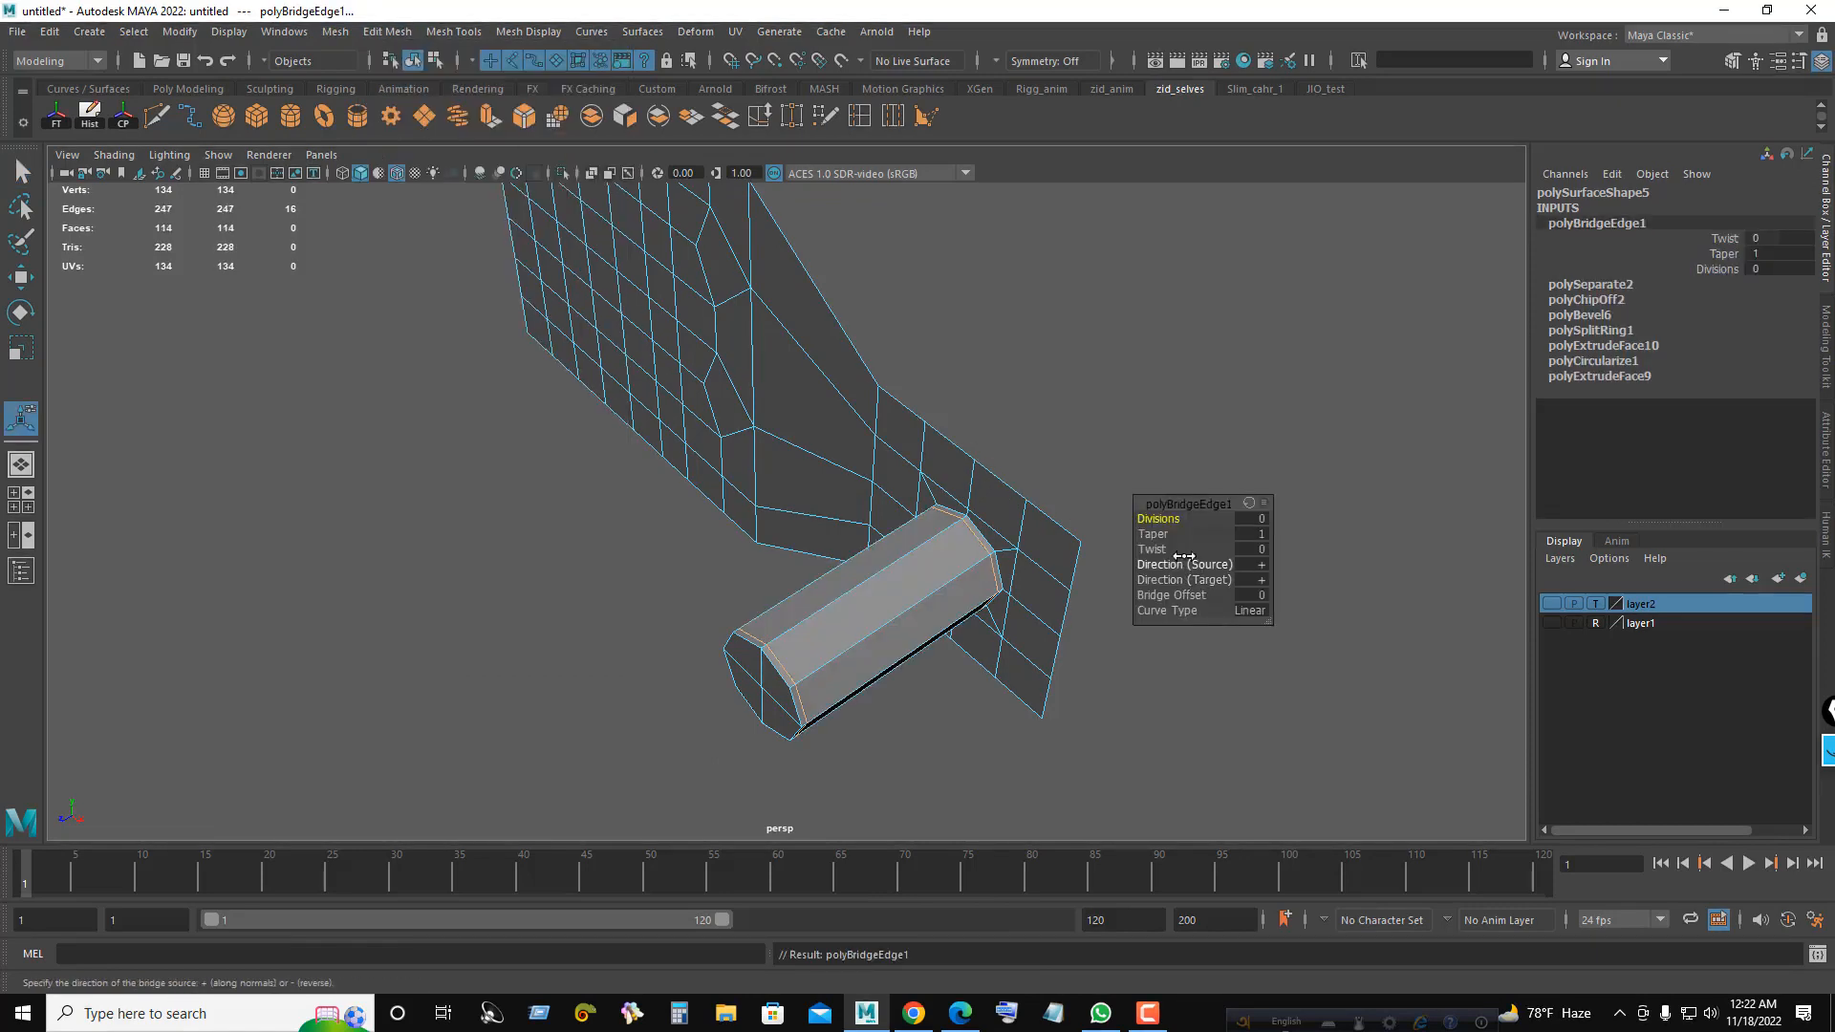
- Set the bridge to 5 divisions and raise its taper to 25 and its twist to 50
left_click_drag(1159, 533, 1337, 550)
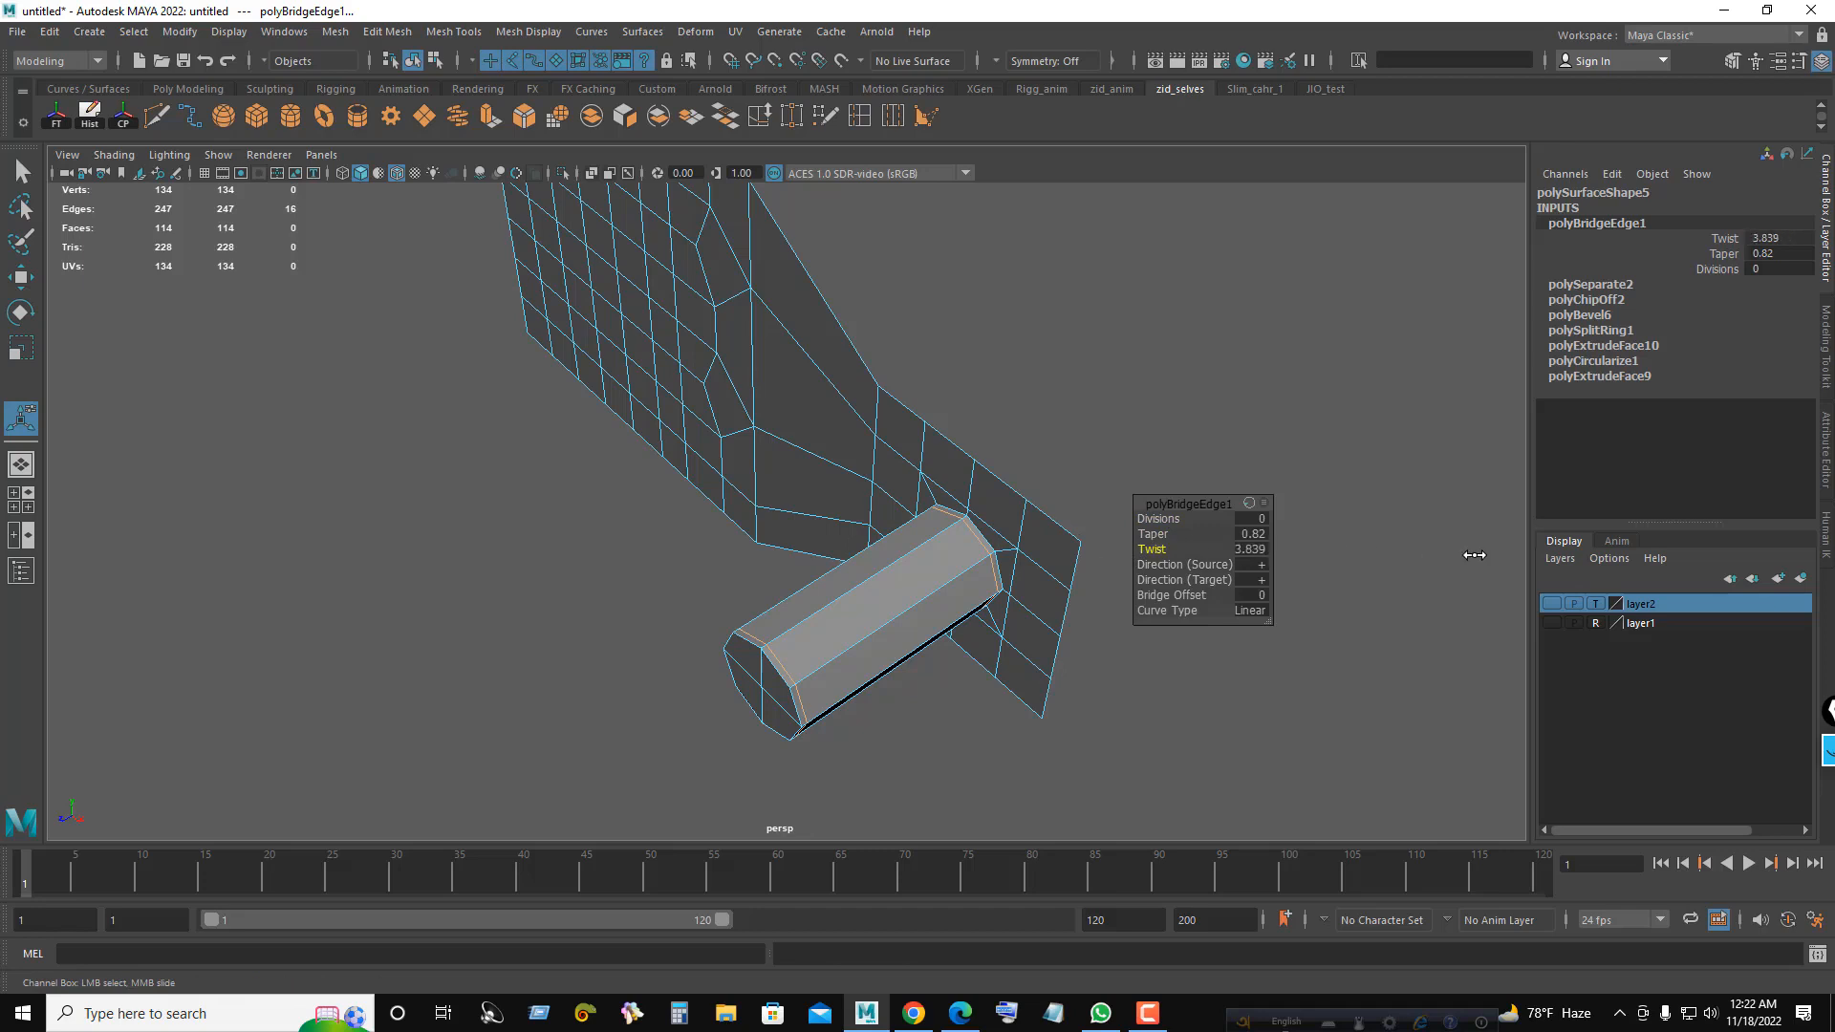
left_click(1251, 519)
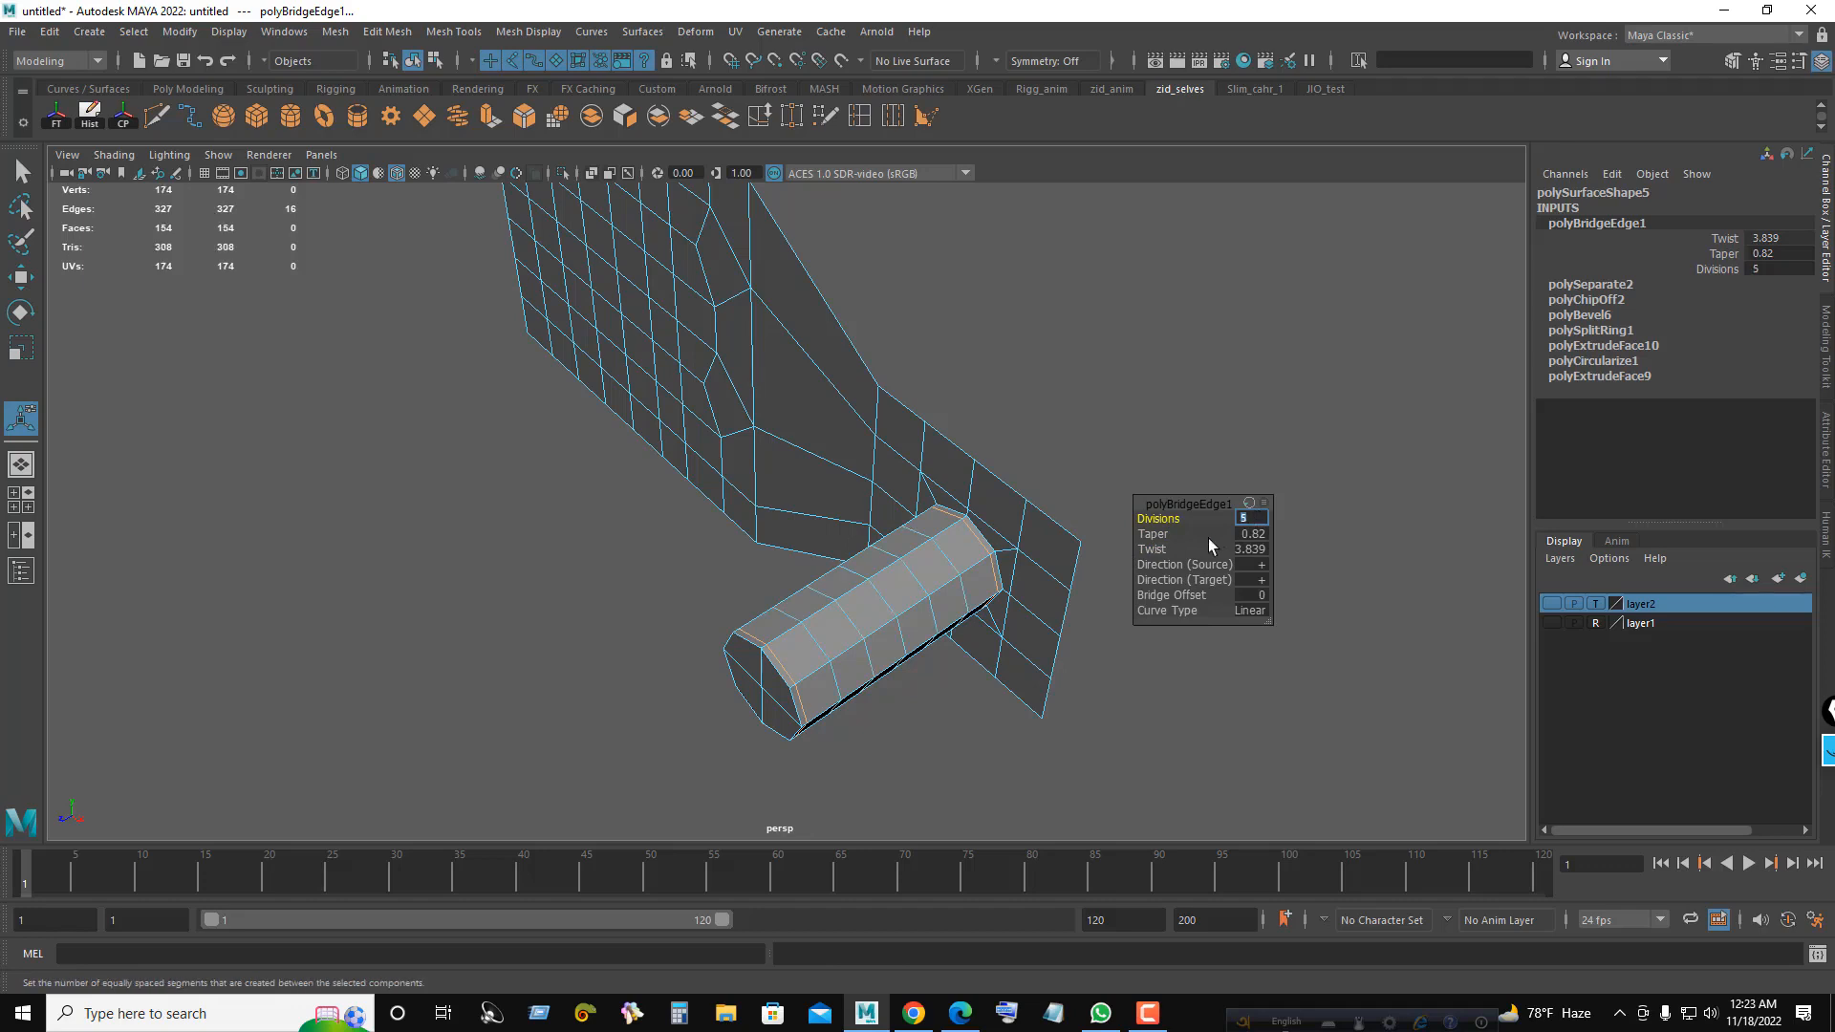
left_click_drag(1156, 535, 1405, 553)
left_click_drag(1150, 551, 1292, 549)
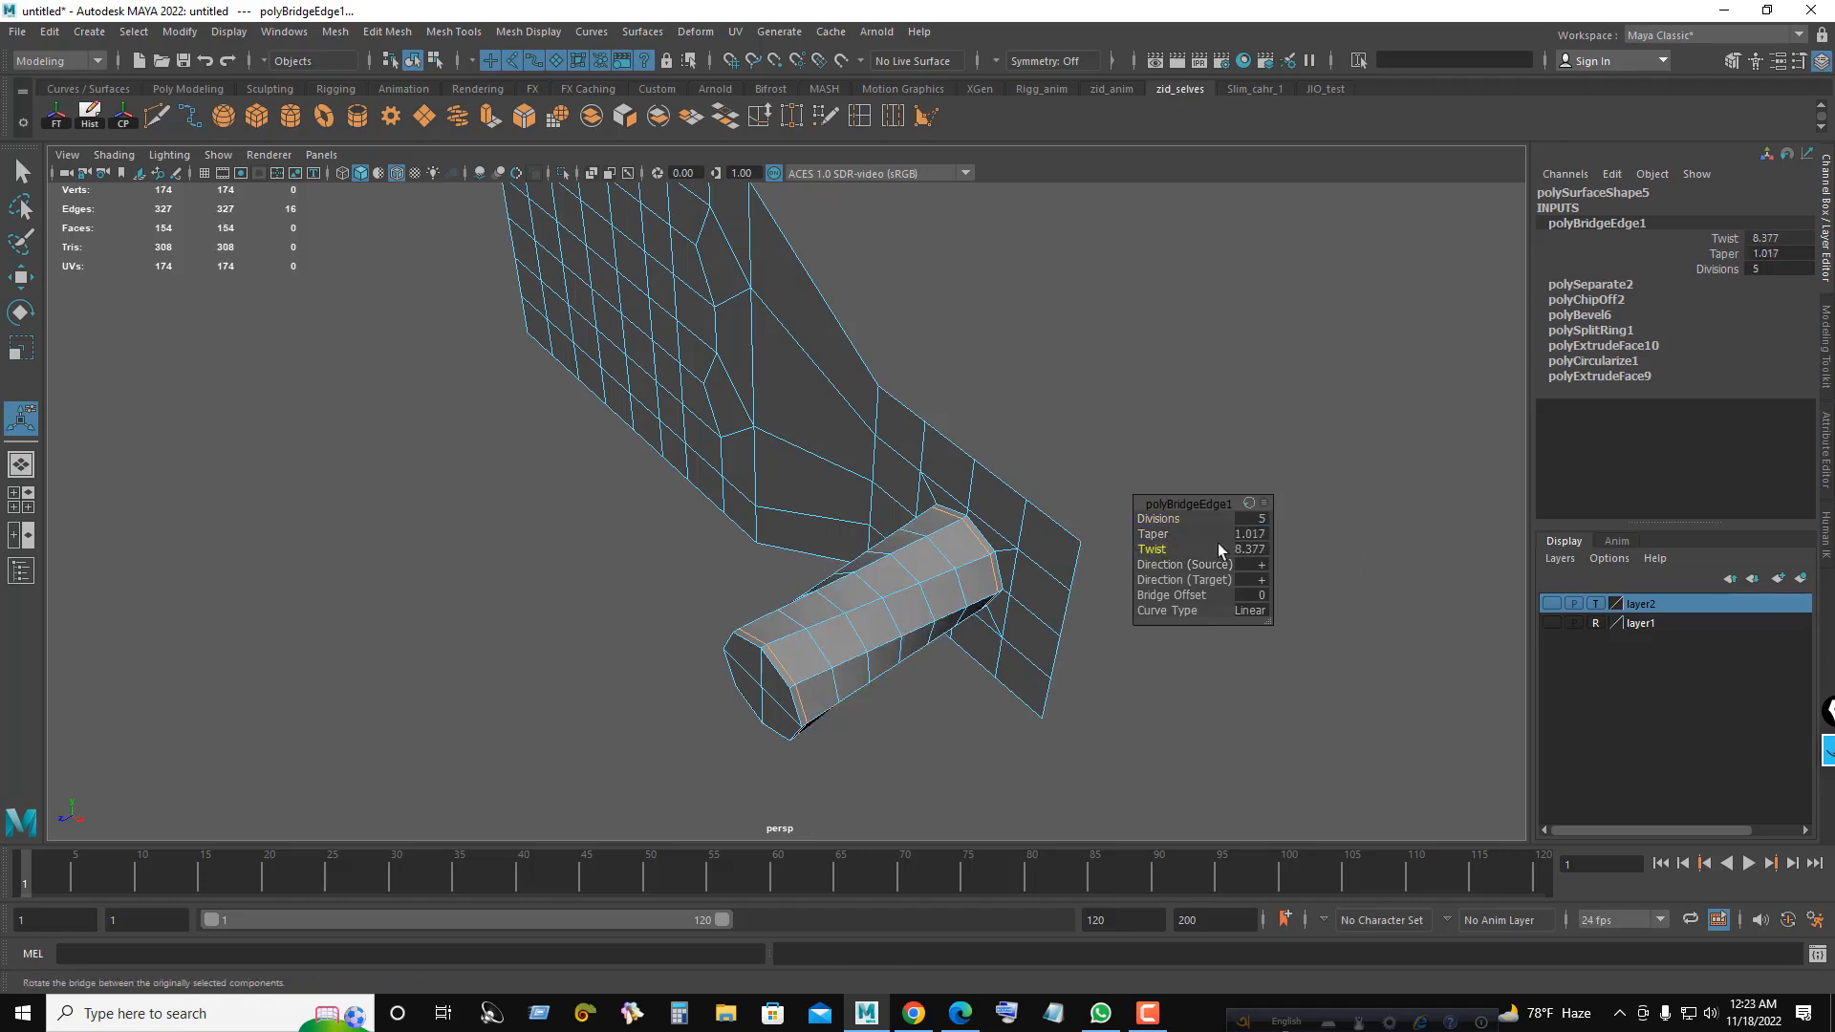
left_click_drag(1156, 533, 1319, 537)
- Set the bridge's twist to 100 and its taper to 0.7
left_click_drag(804, 543, 915, 483, "alt")
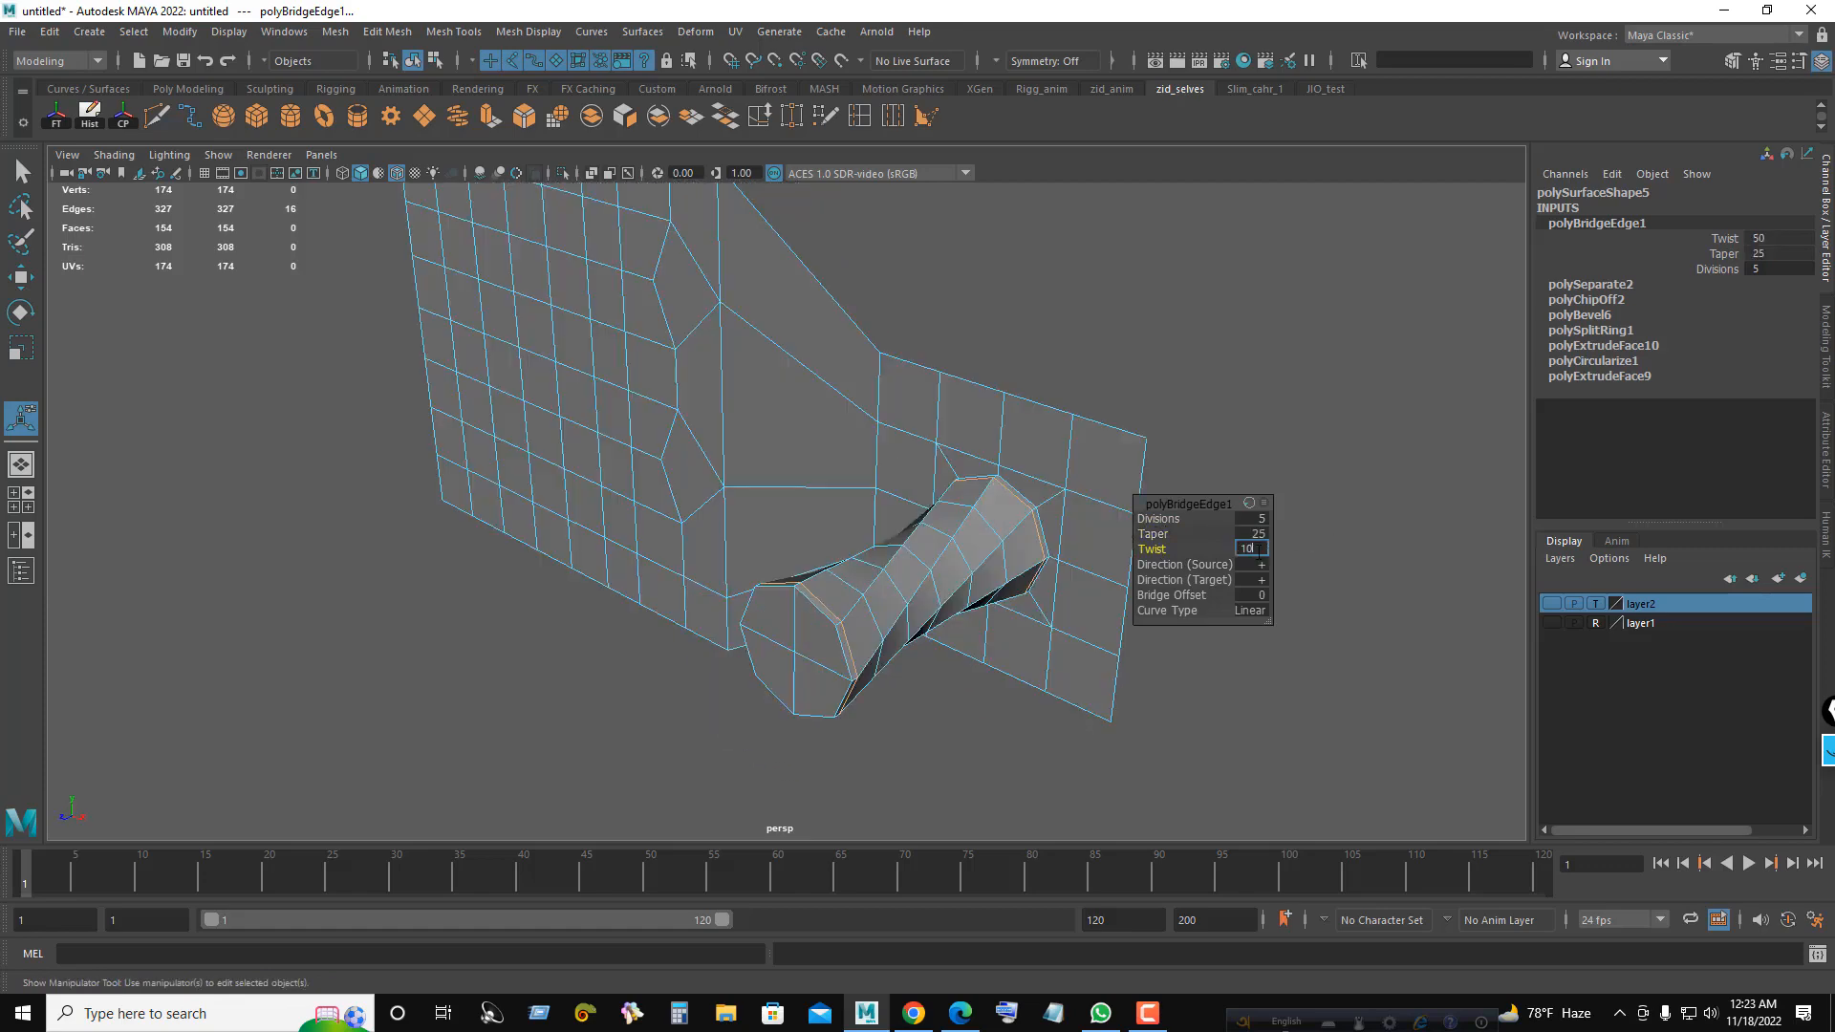
type("100")
key("Return")
left_click_drag(970, 580, 1042, 552, "alt")
left_click(1264, 537)
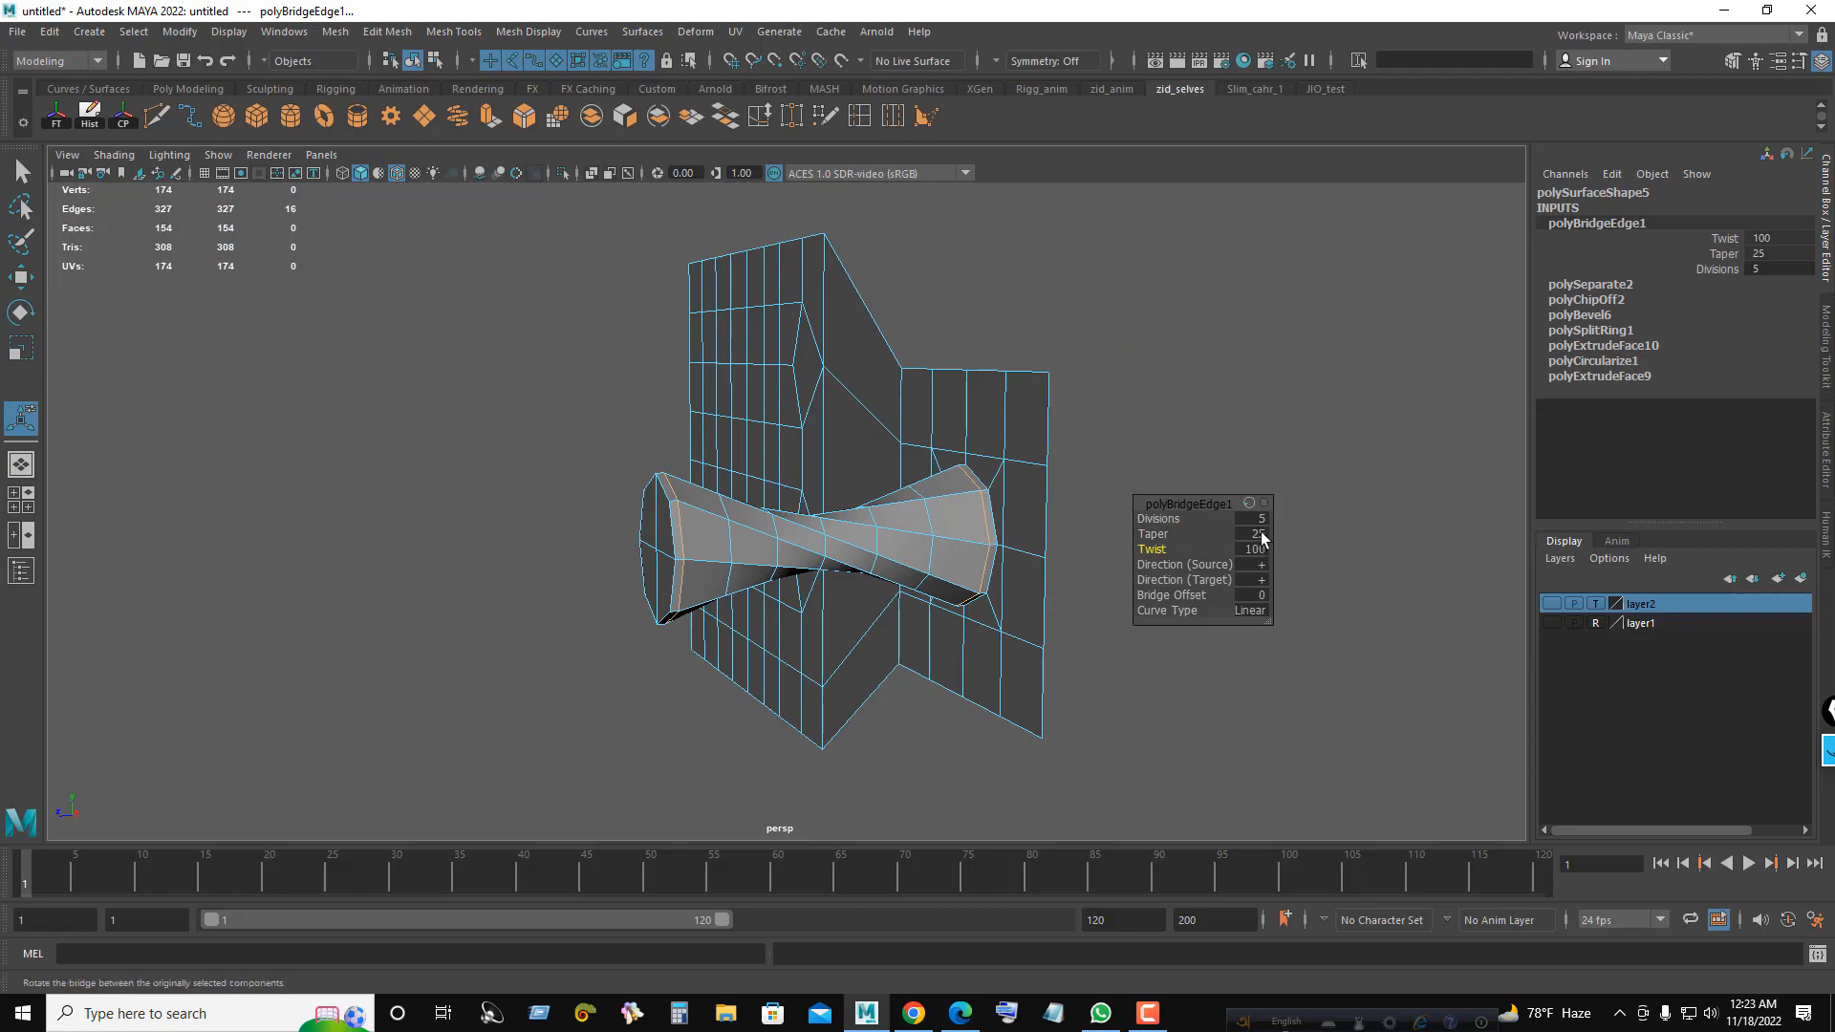
type("0.7")
key("Return")
- Change the bridge's curve type from Linear and return to object selection
left_click(1247, 610)
left_click(1276, 660)
left_click_drag(902, 617, 1051, 482, "alt")
right_click(1120, 377)
left_click(1206, 350)
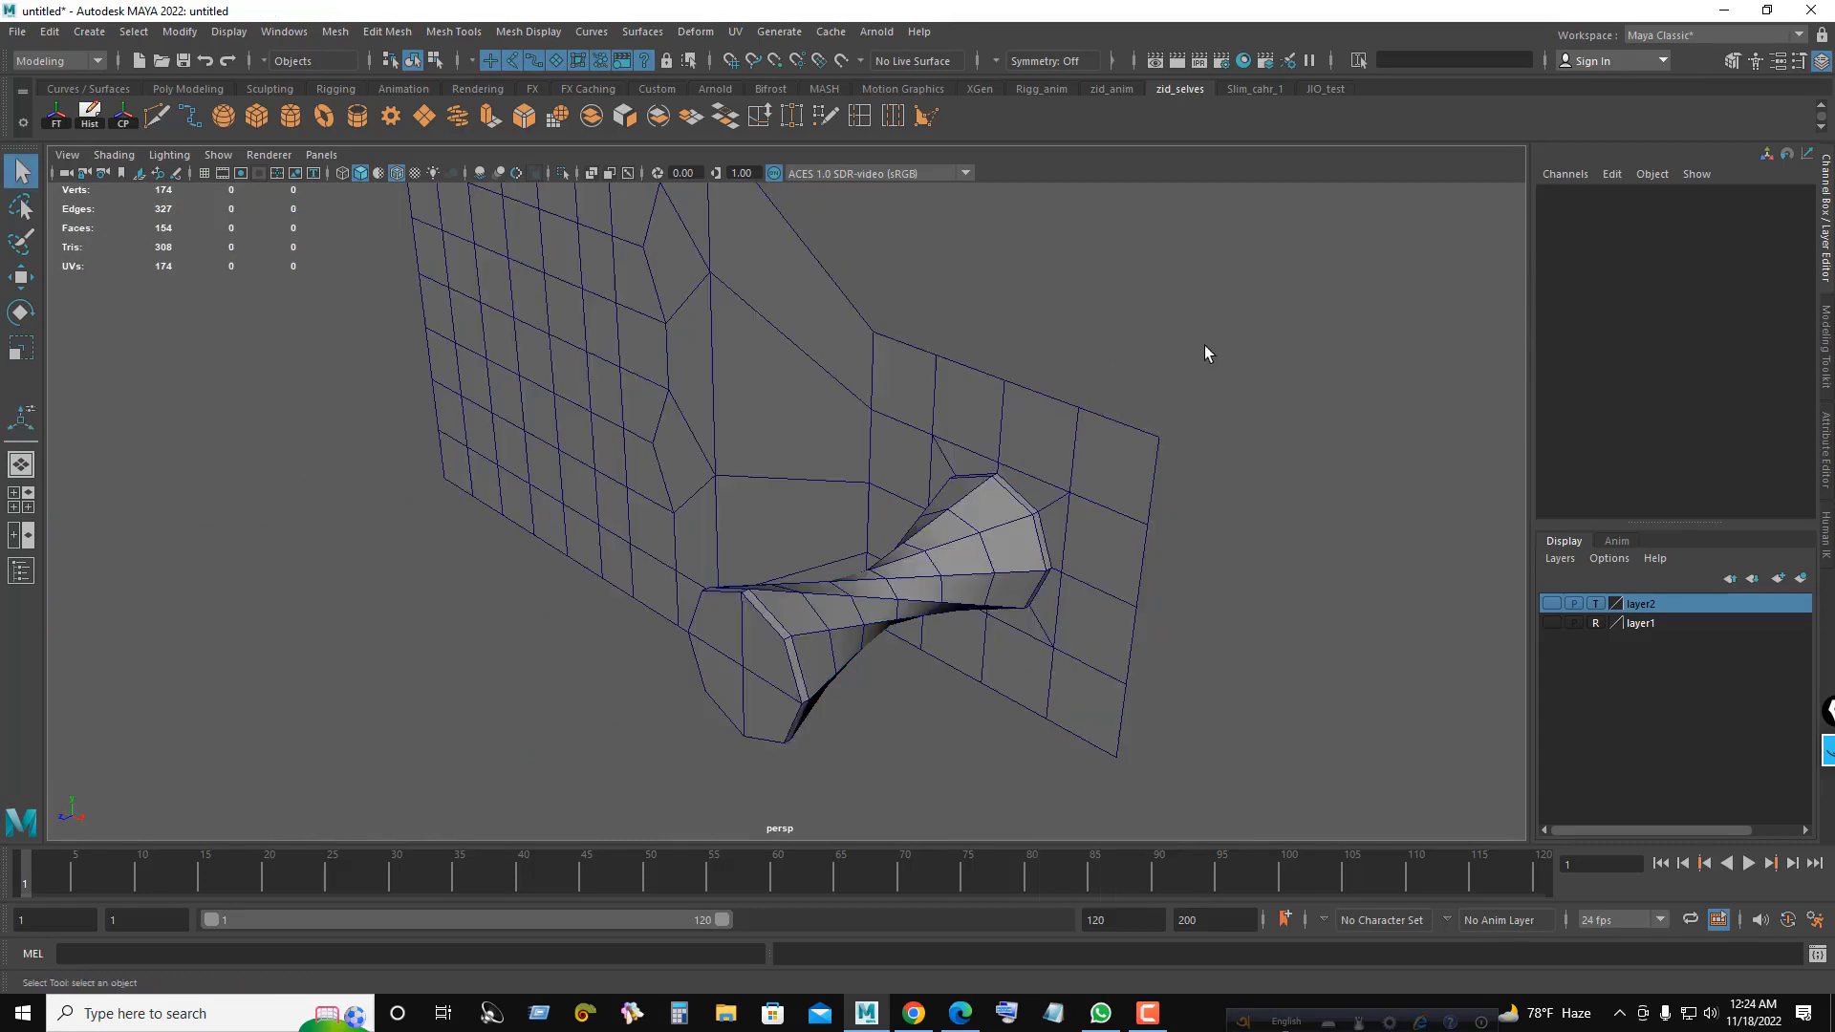
- Assign the bridged mesh to a new display layer and hide that layer
left_click_drag(1204, 353, 1044, 608, "alt")
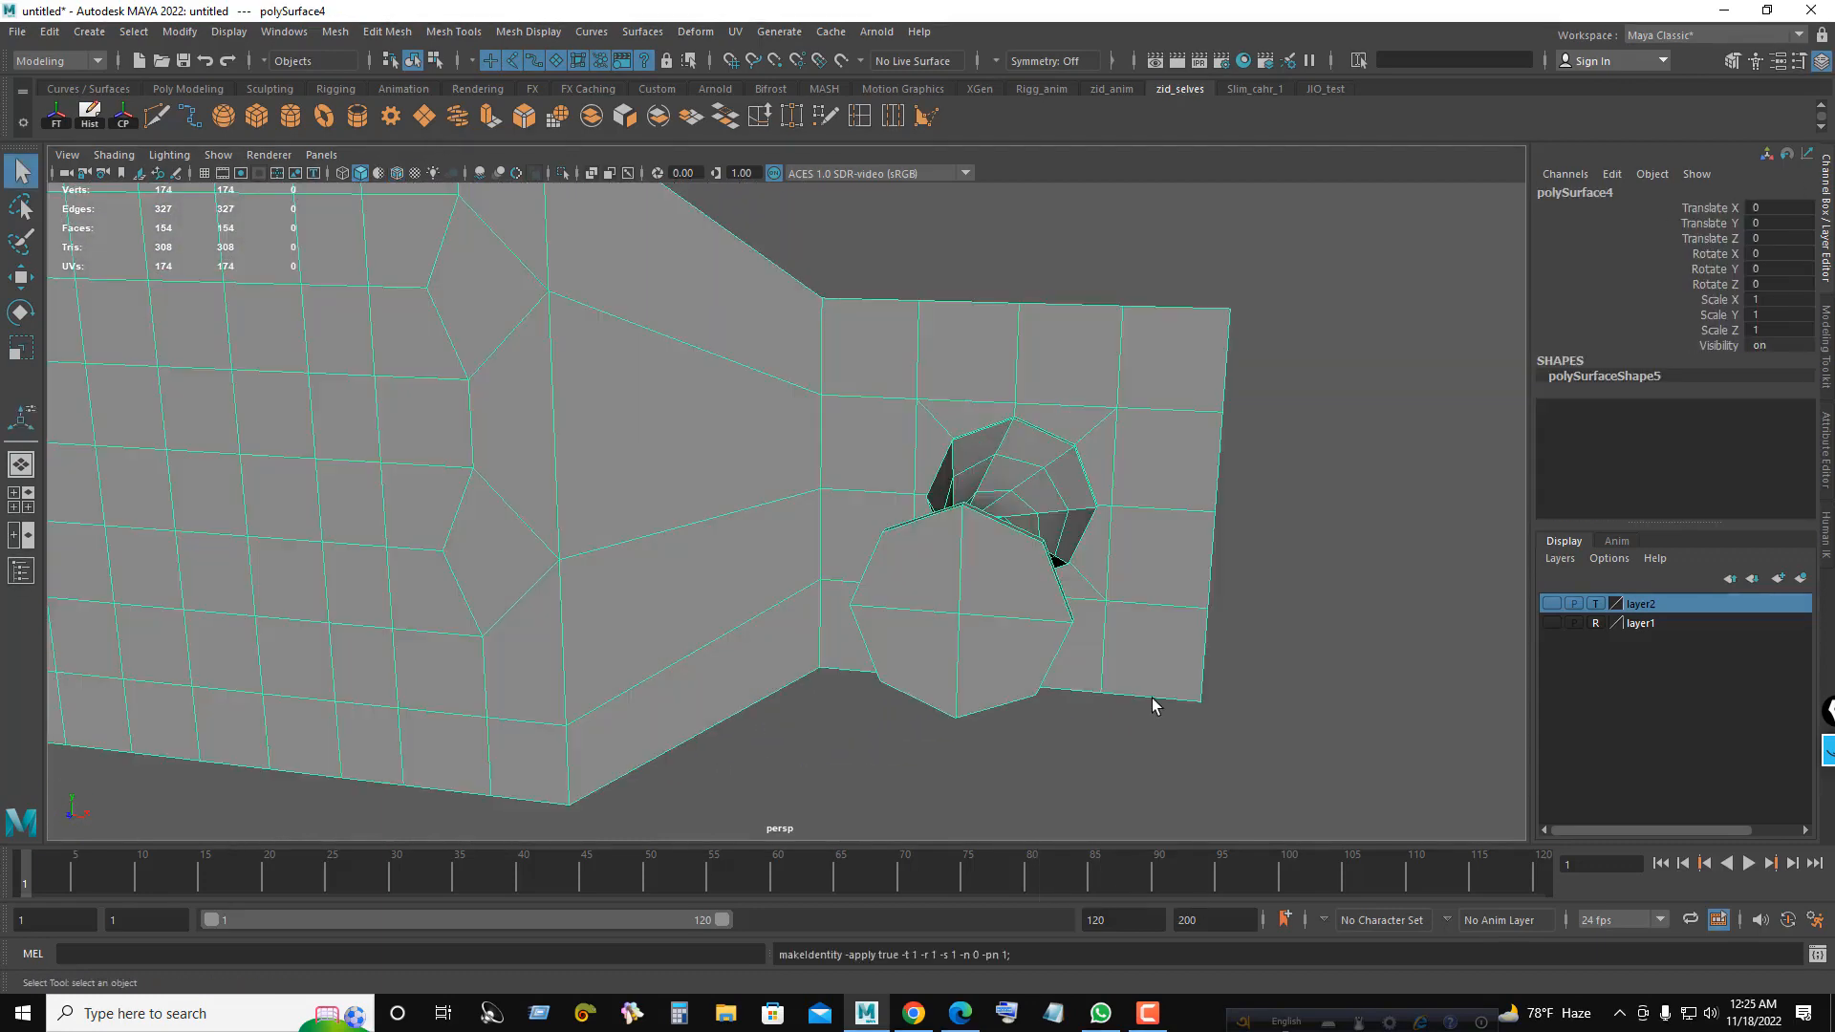
left_click(1801, 578)
left_click(1552, 603)
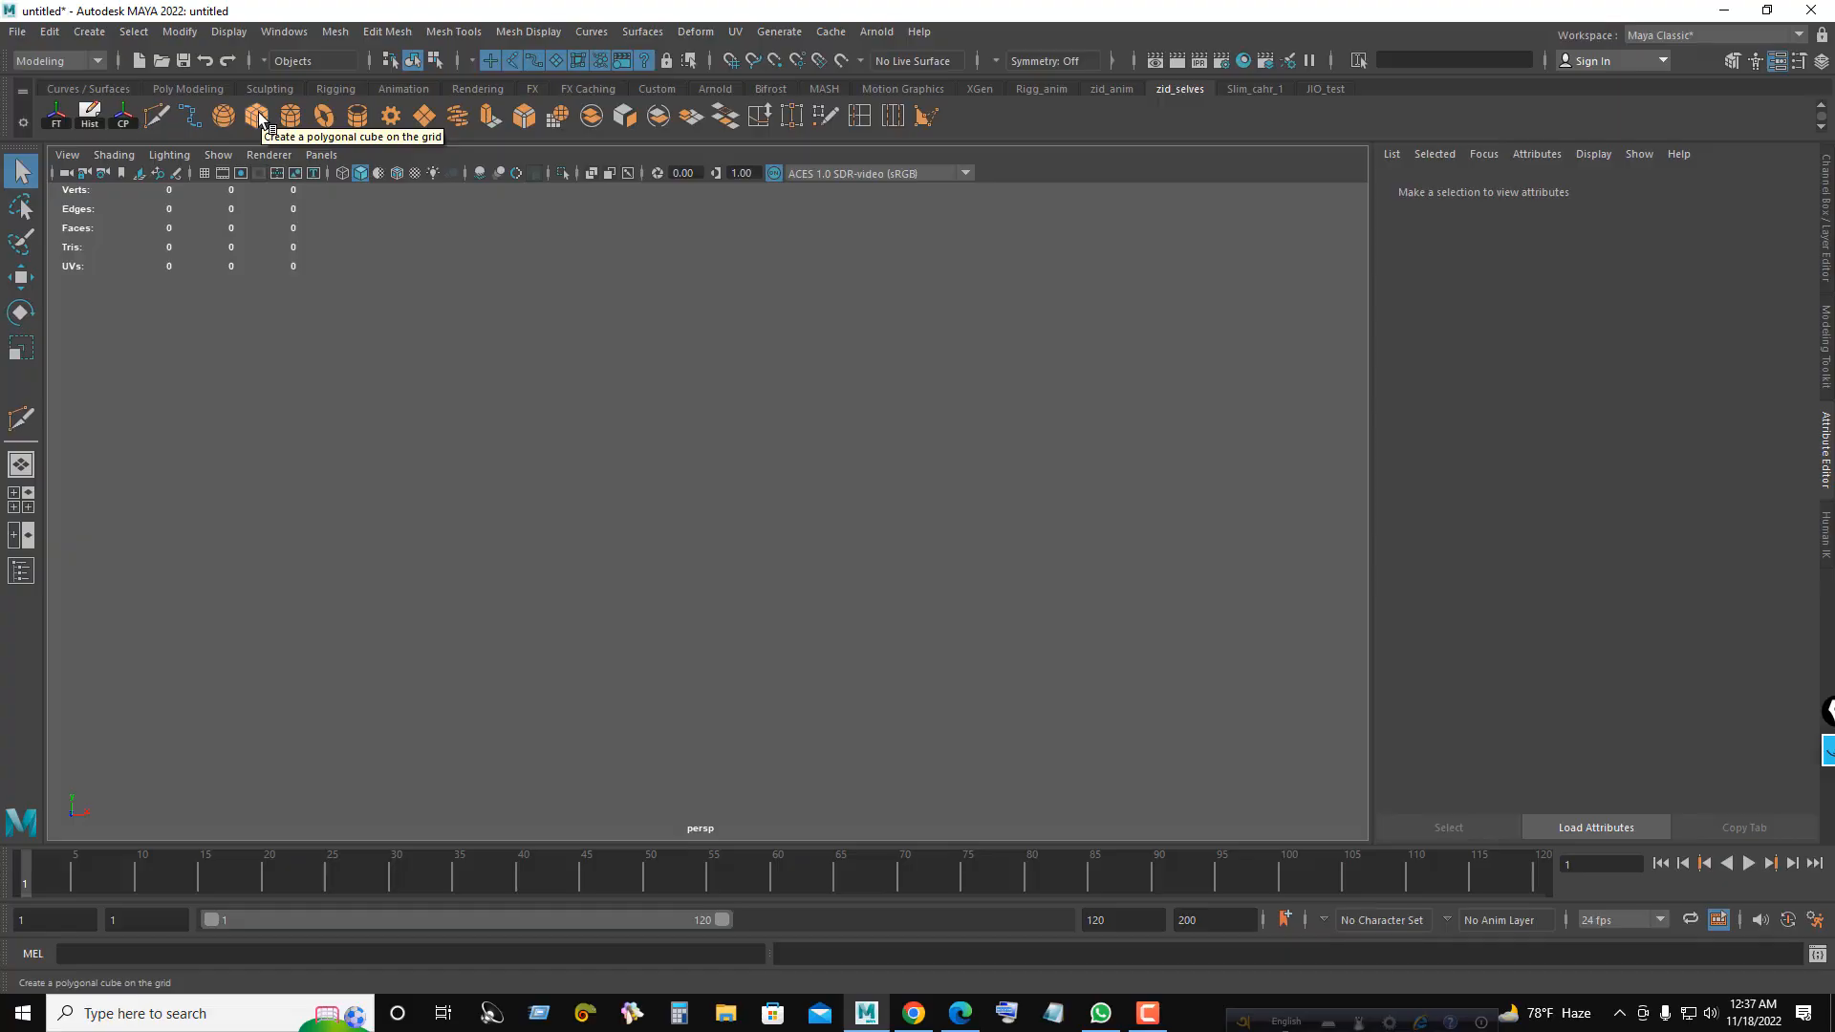
- Create a polygon cube and scale it into a low, wide box
left_click(256, 117)
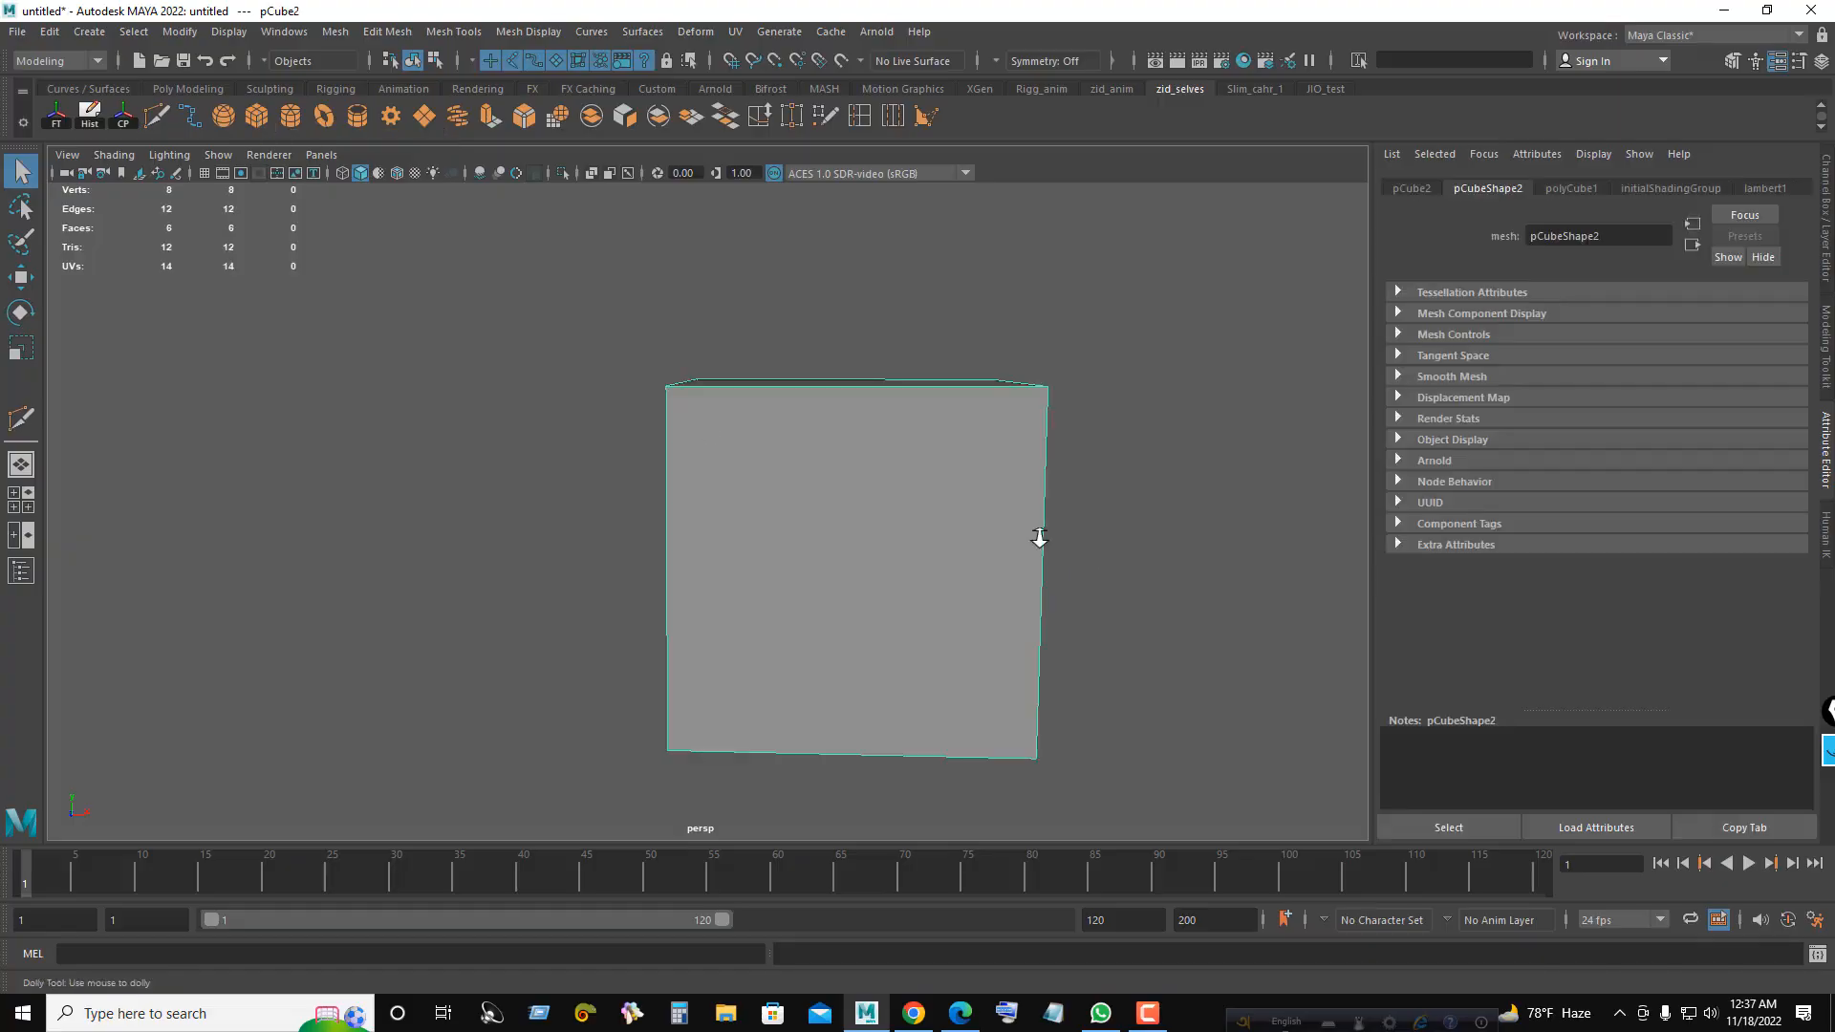
left_click_drag(1037, 541, 712, 486, "alt")
key("r")
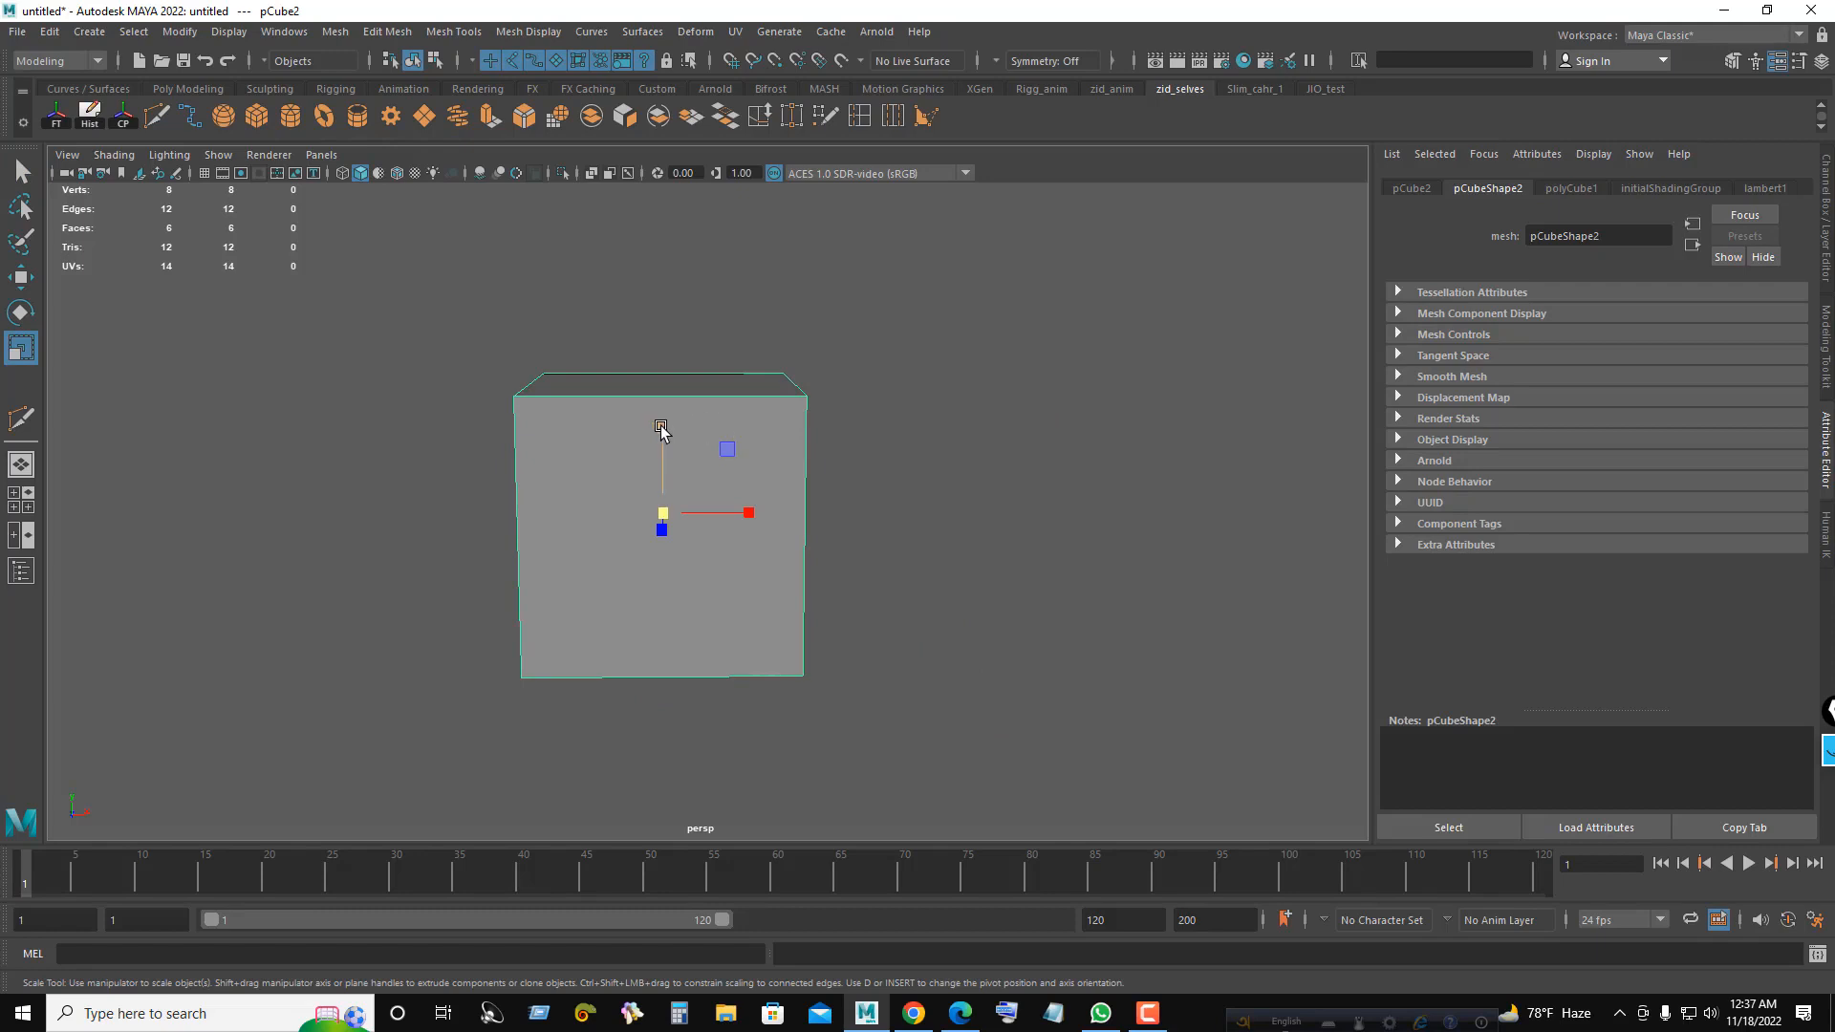
left_click_drag(660, 427, 771, 593)
left_click_drag(745, 475, 806, 470)
right_click_drag(812, 474, 1048, 518, "alt")
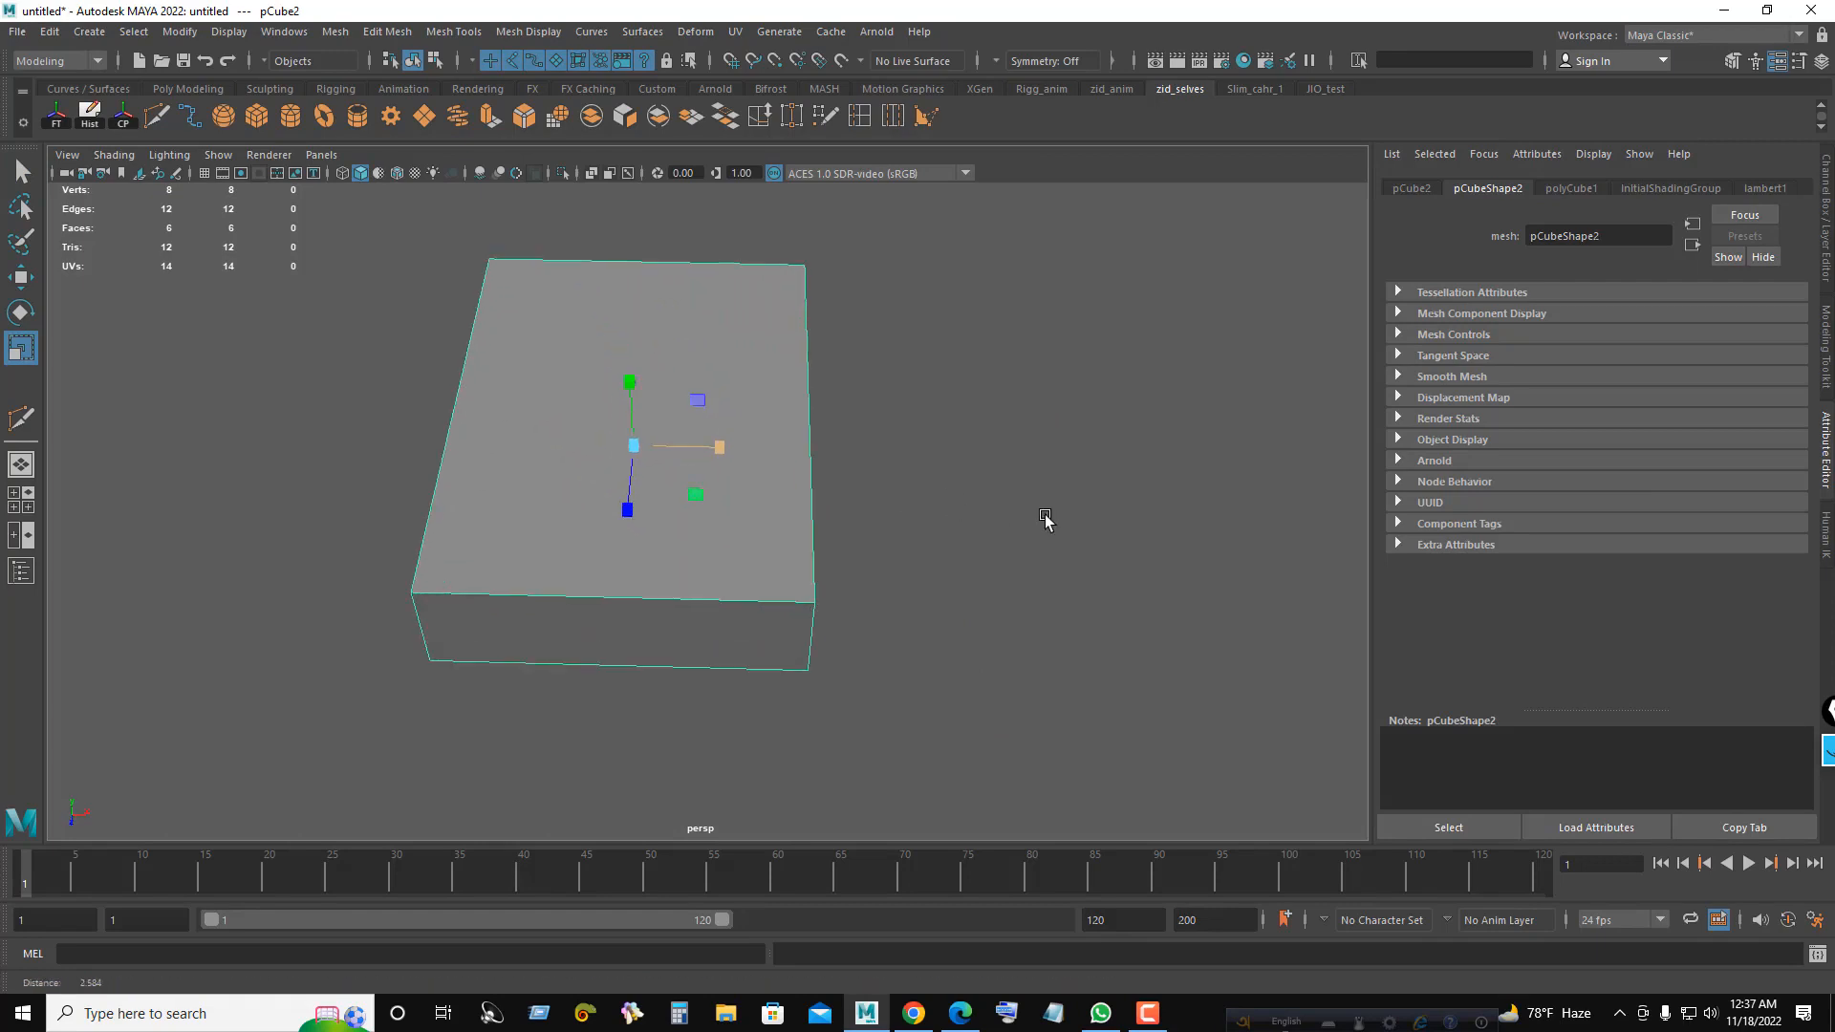
left_click_drag(817, 435, 801, 561, "alt")
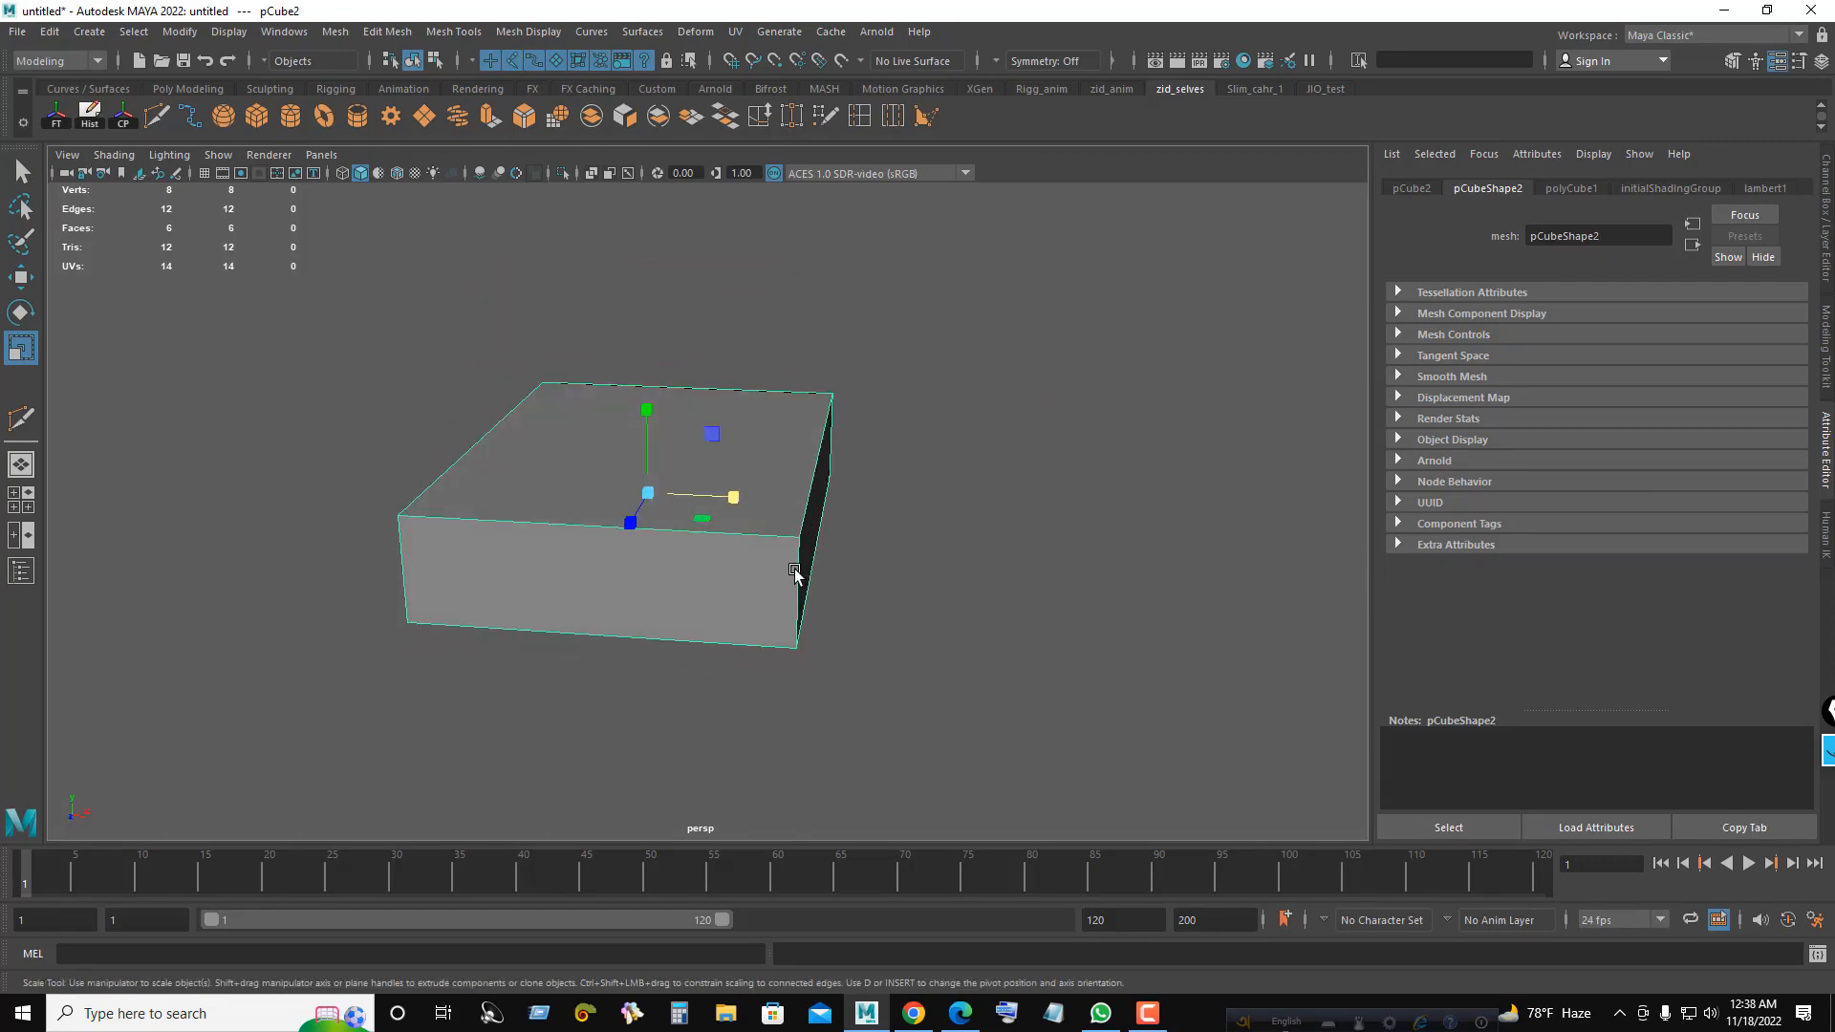
- Insert a horizontal edge loop around the middle of the box's sides and bevel it with a fraction of about 0.355
right_click_drag(956, 466, 1011, 509)
left_click(791, 586)
left_click_drag(1011, 510, 1098, 500, "alt")
left_click_drag(980, 543, 819, 561, "alt")
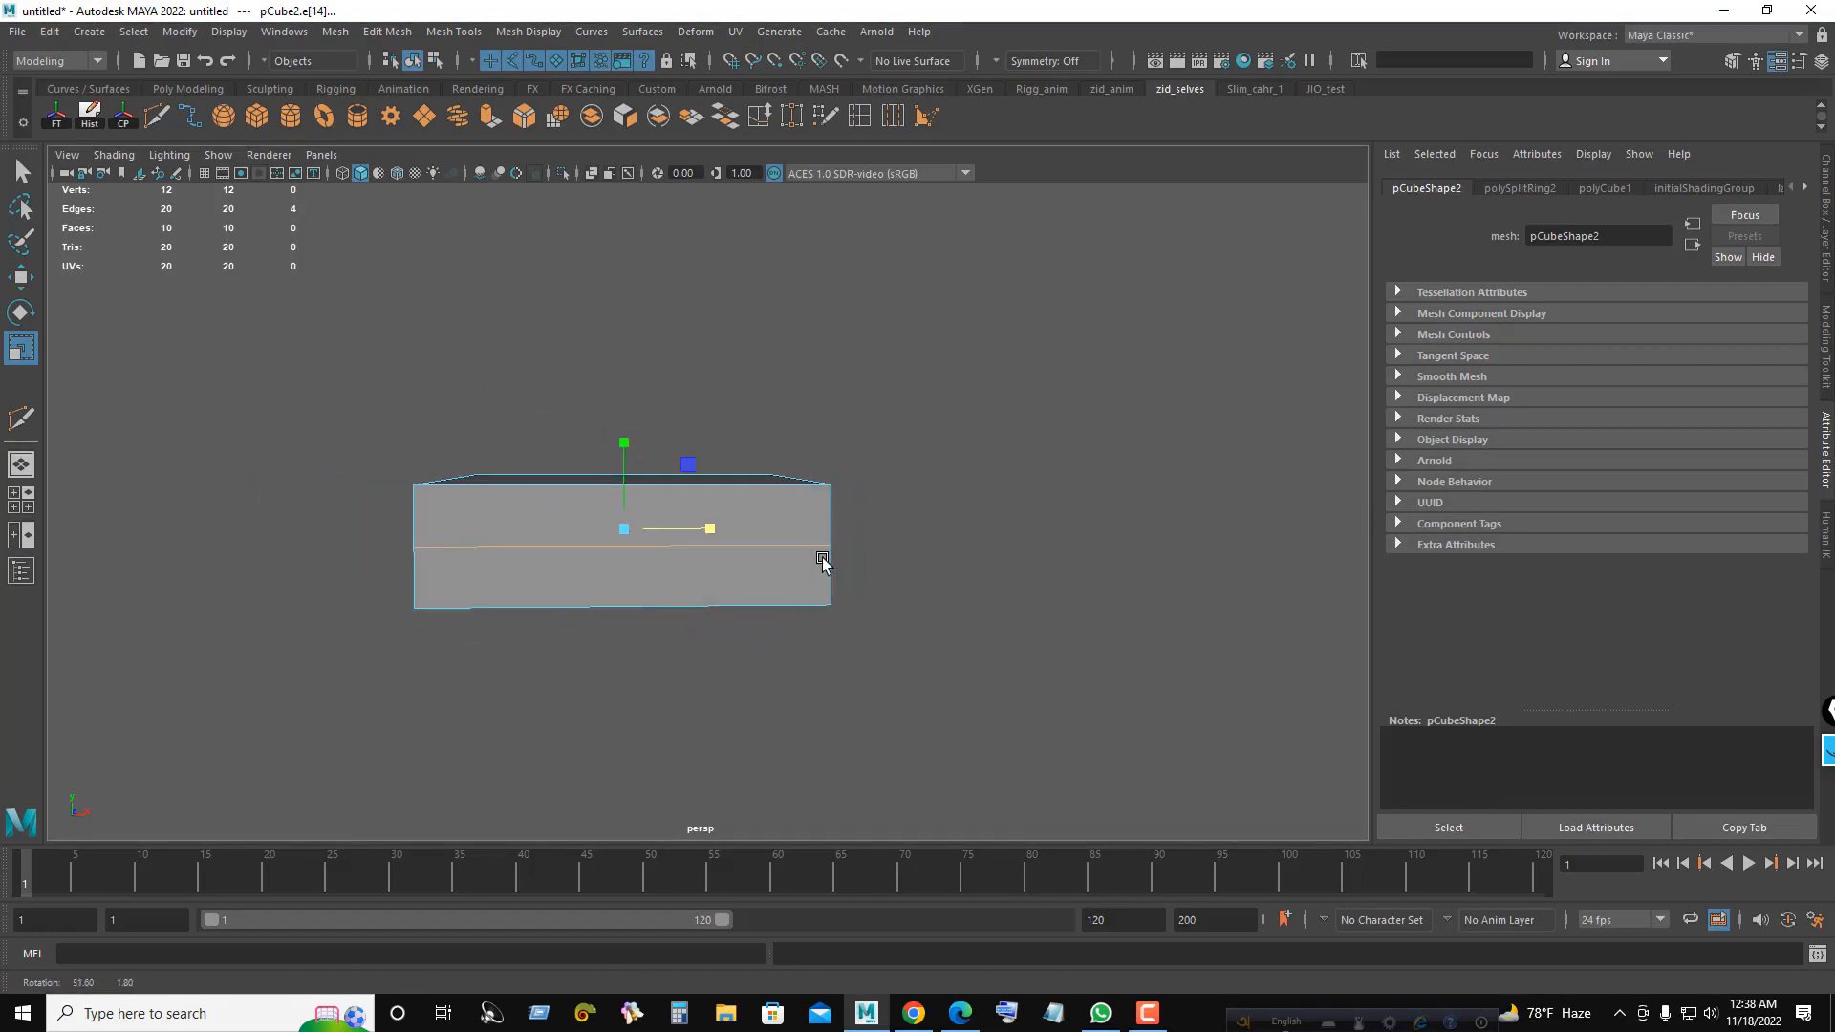
key("ctrl+b")
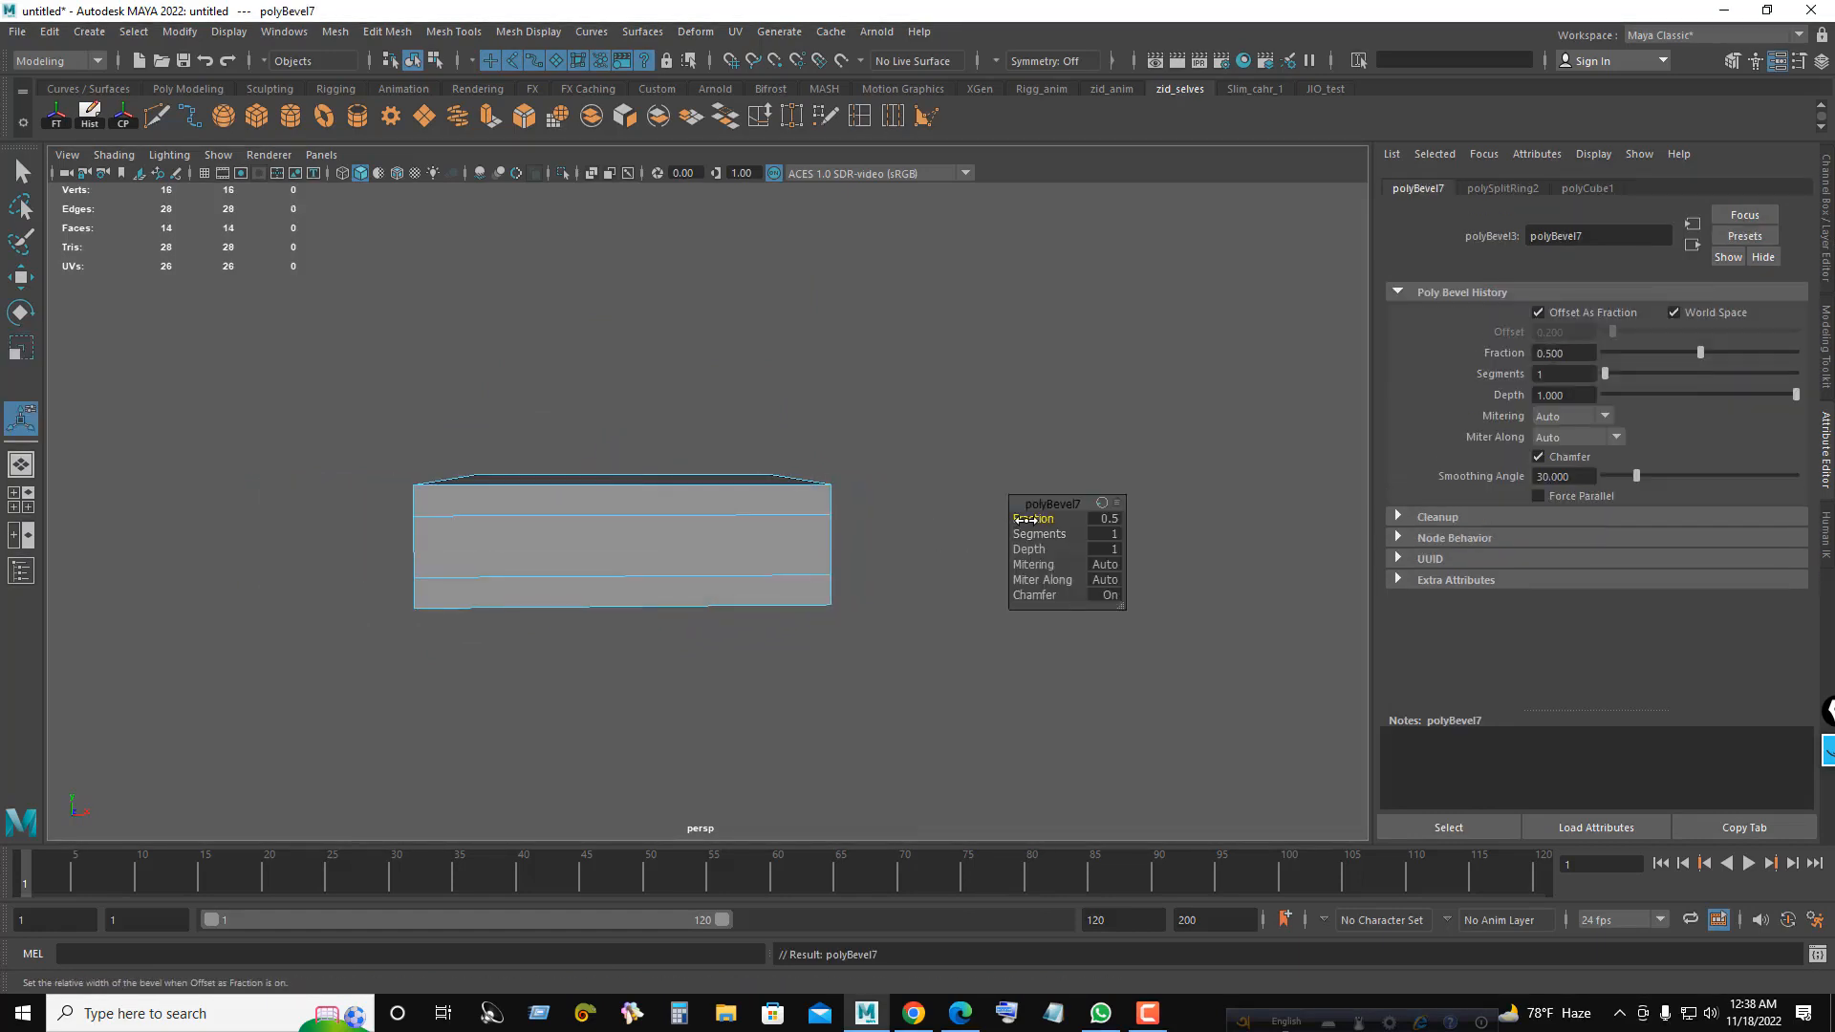
left_click_drag(1023, 519, 883, 521)
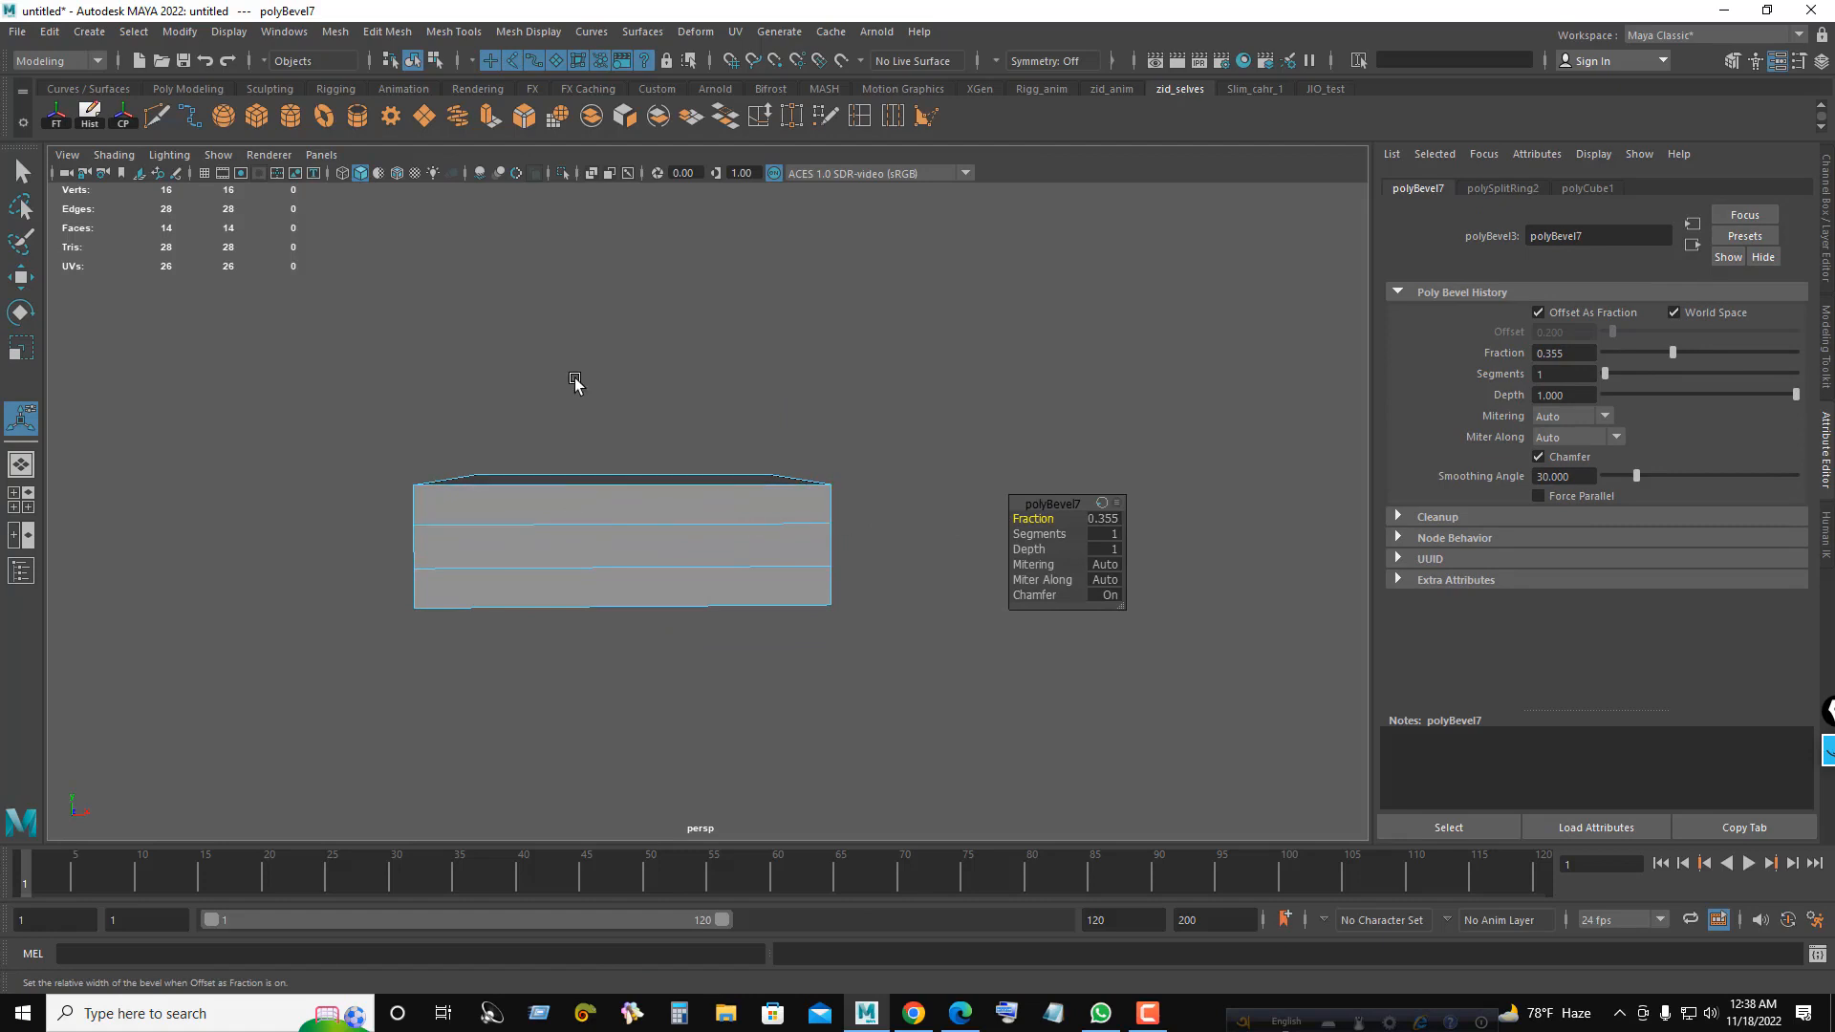
left_click_drag(574, 382, 682, 542, "alt")
left_click(516, 585)
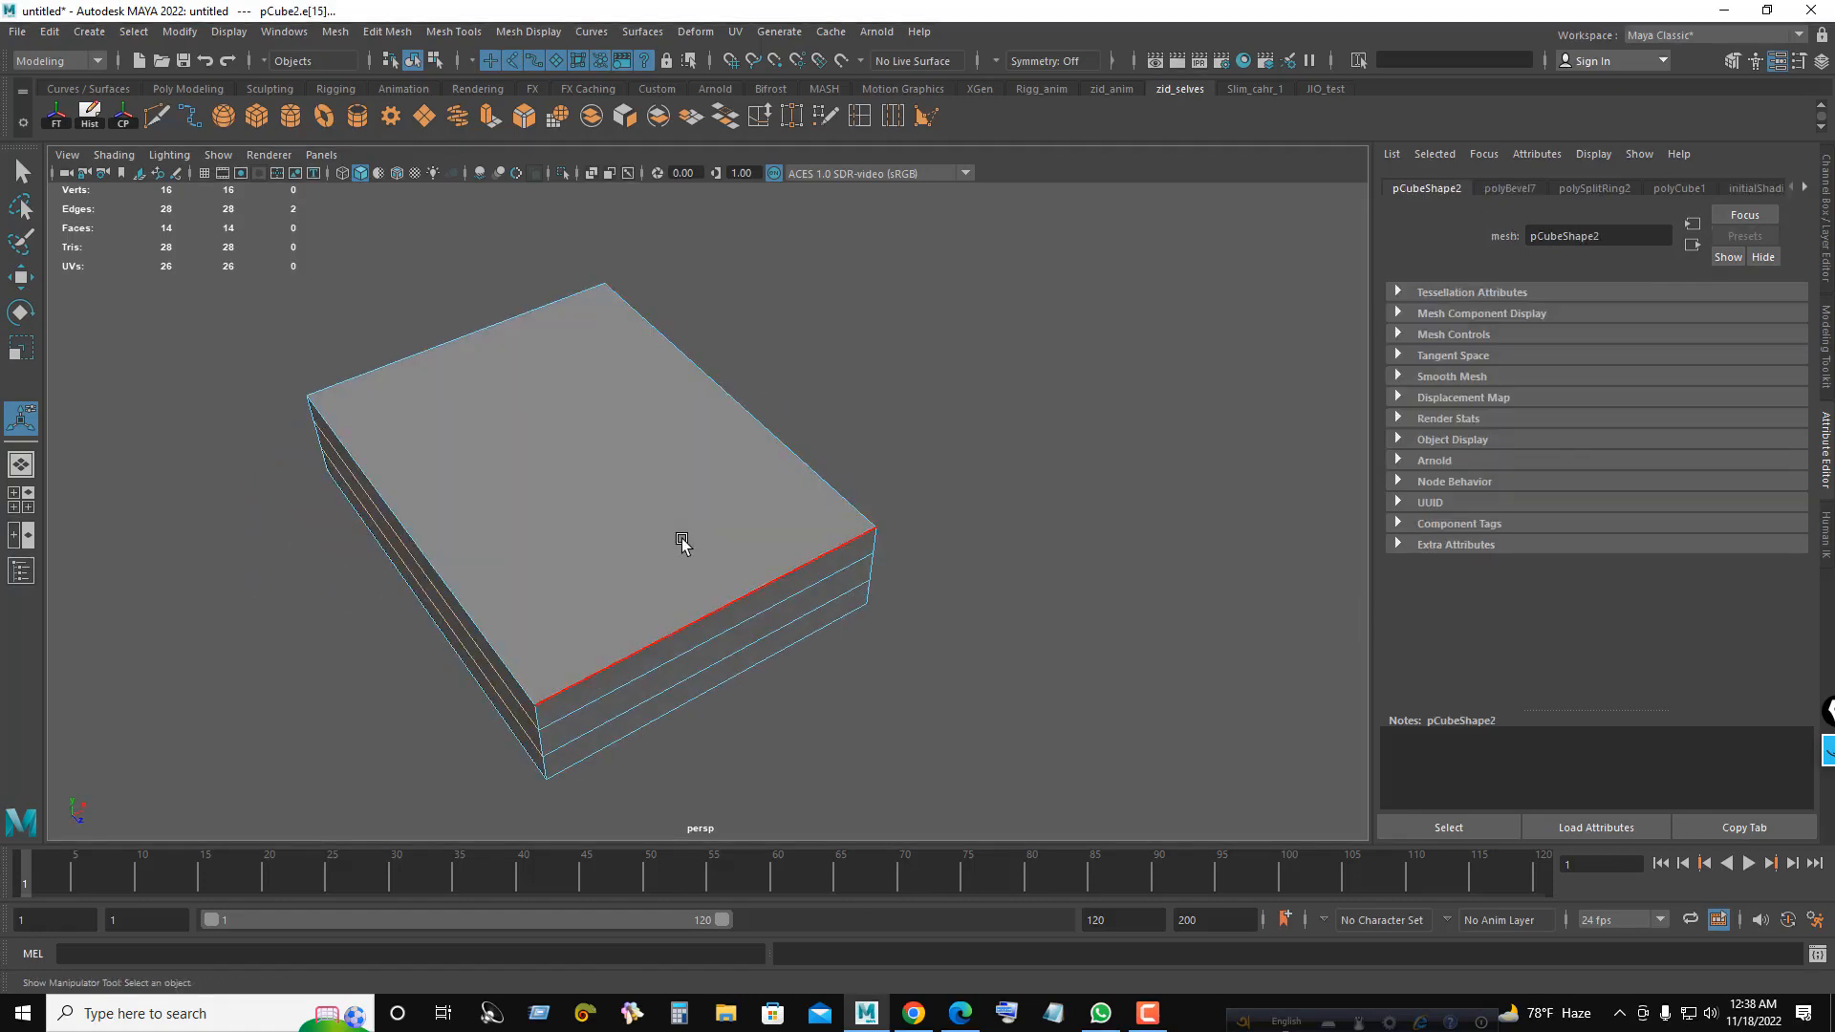
key("w")
left_click_drag(492, 532, 741, 562, "alt")
- Select all nine faces of the strips on three sides of the box, leaving out the bulging long side
right_click_drag(967, 478, 969, 512)
key("q")
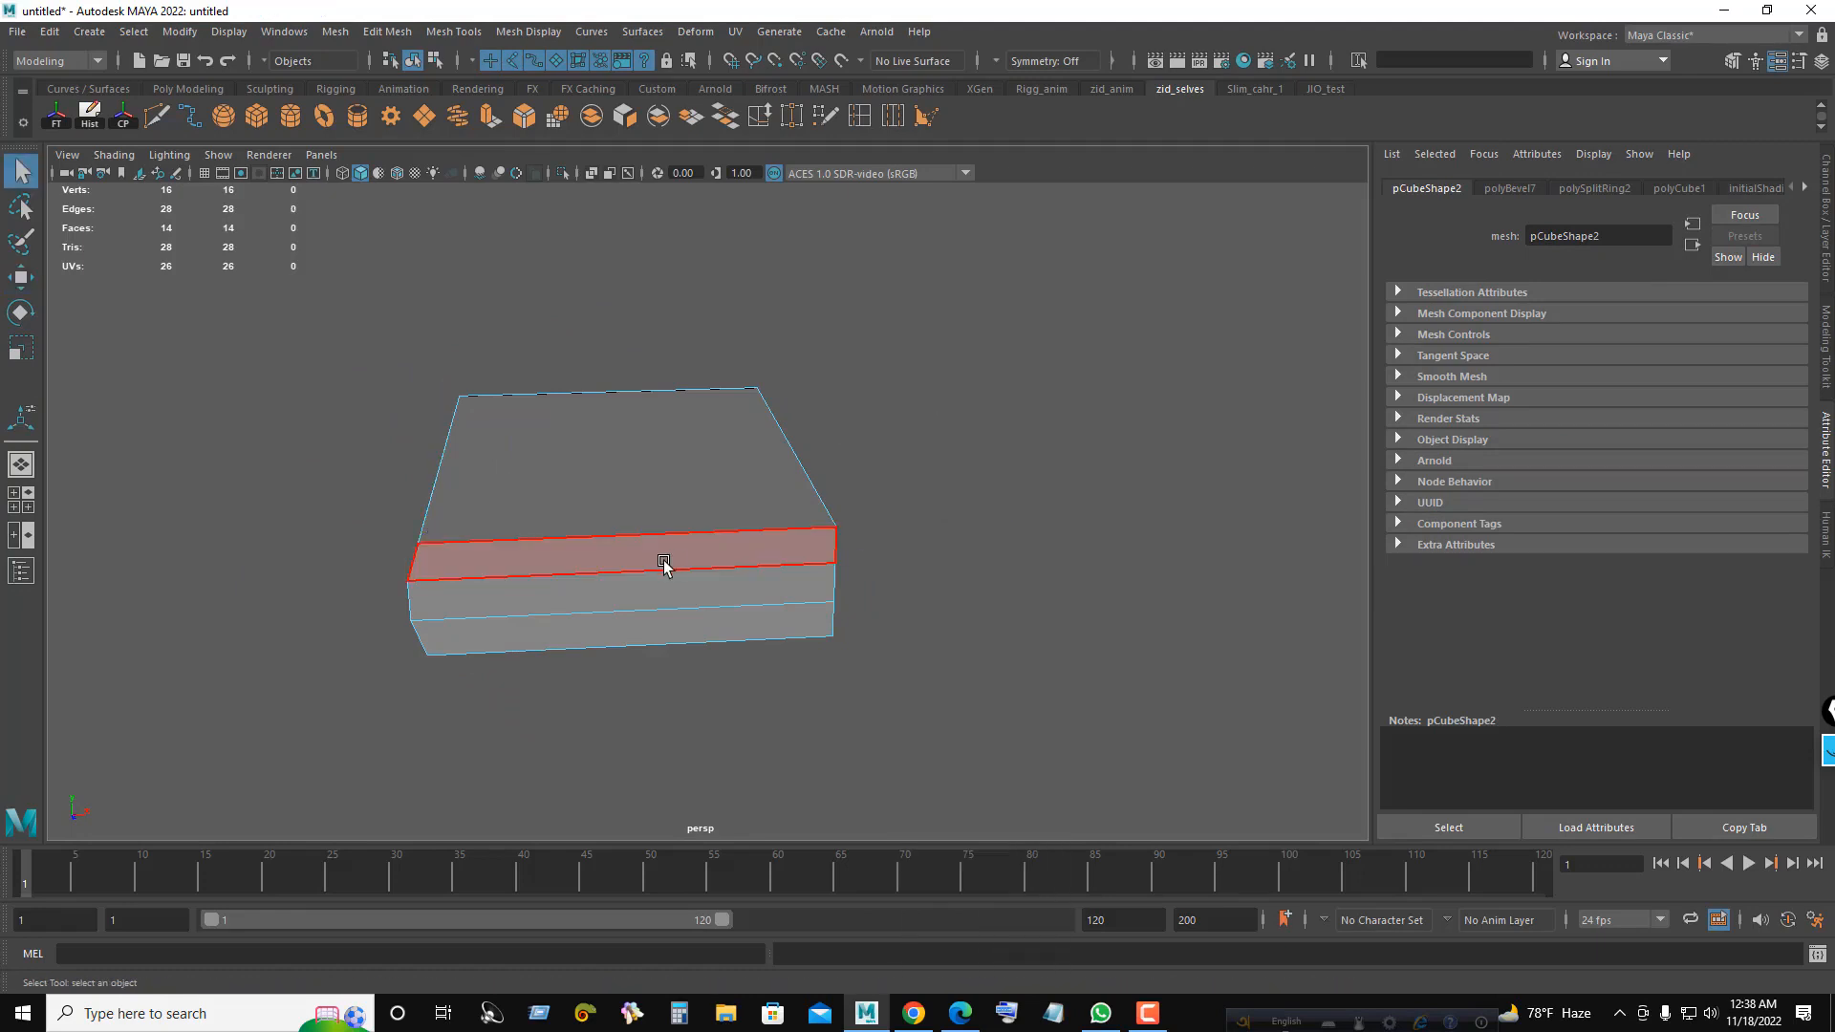
left_click(663, 561)
left_click(664, 585, "shift")
left_click(663, 627, "shift")
left_click_drag(663, 627, 811, 508, "alt")
left_click(811, 508, "shift")
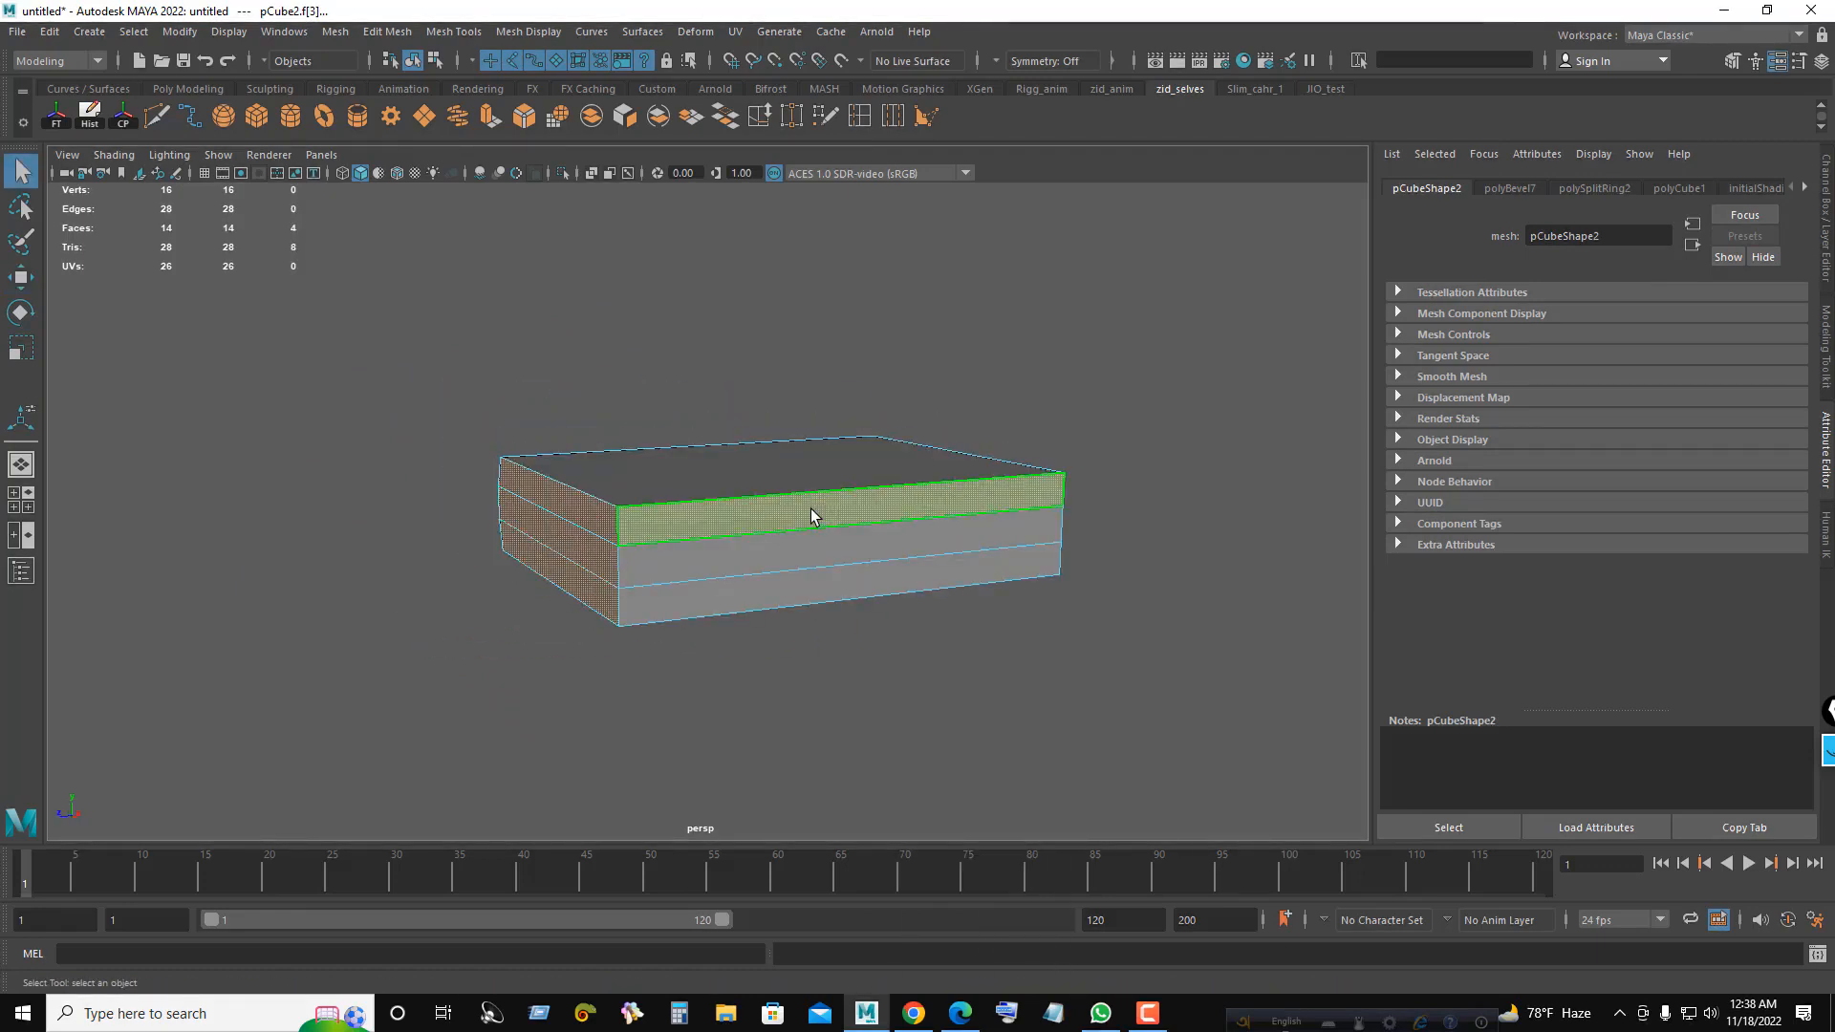
left_click_drag(787, 583, 756, 450, "alt")
left_click(823, 468, "shift")
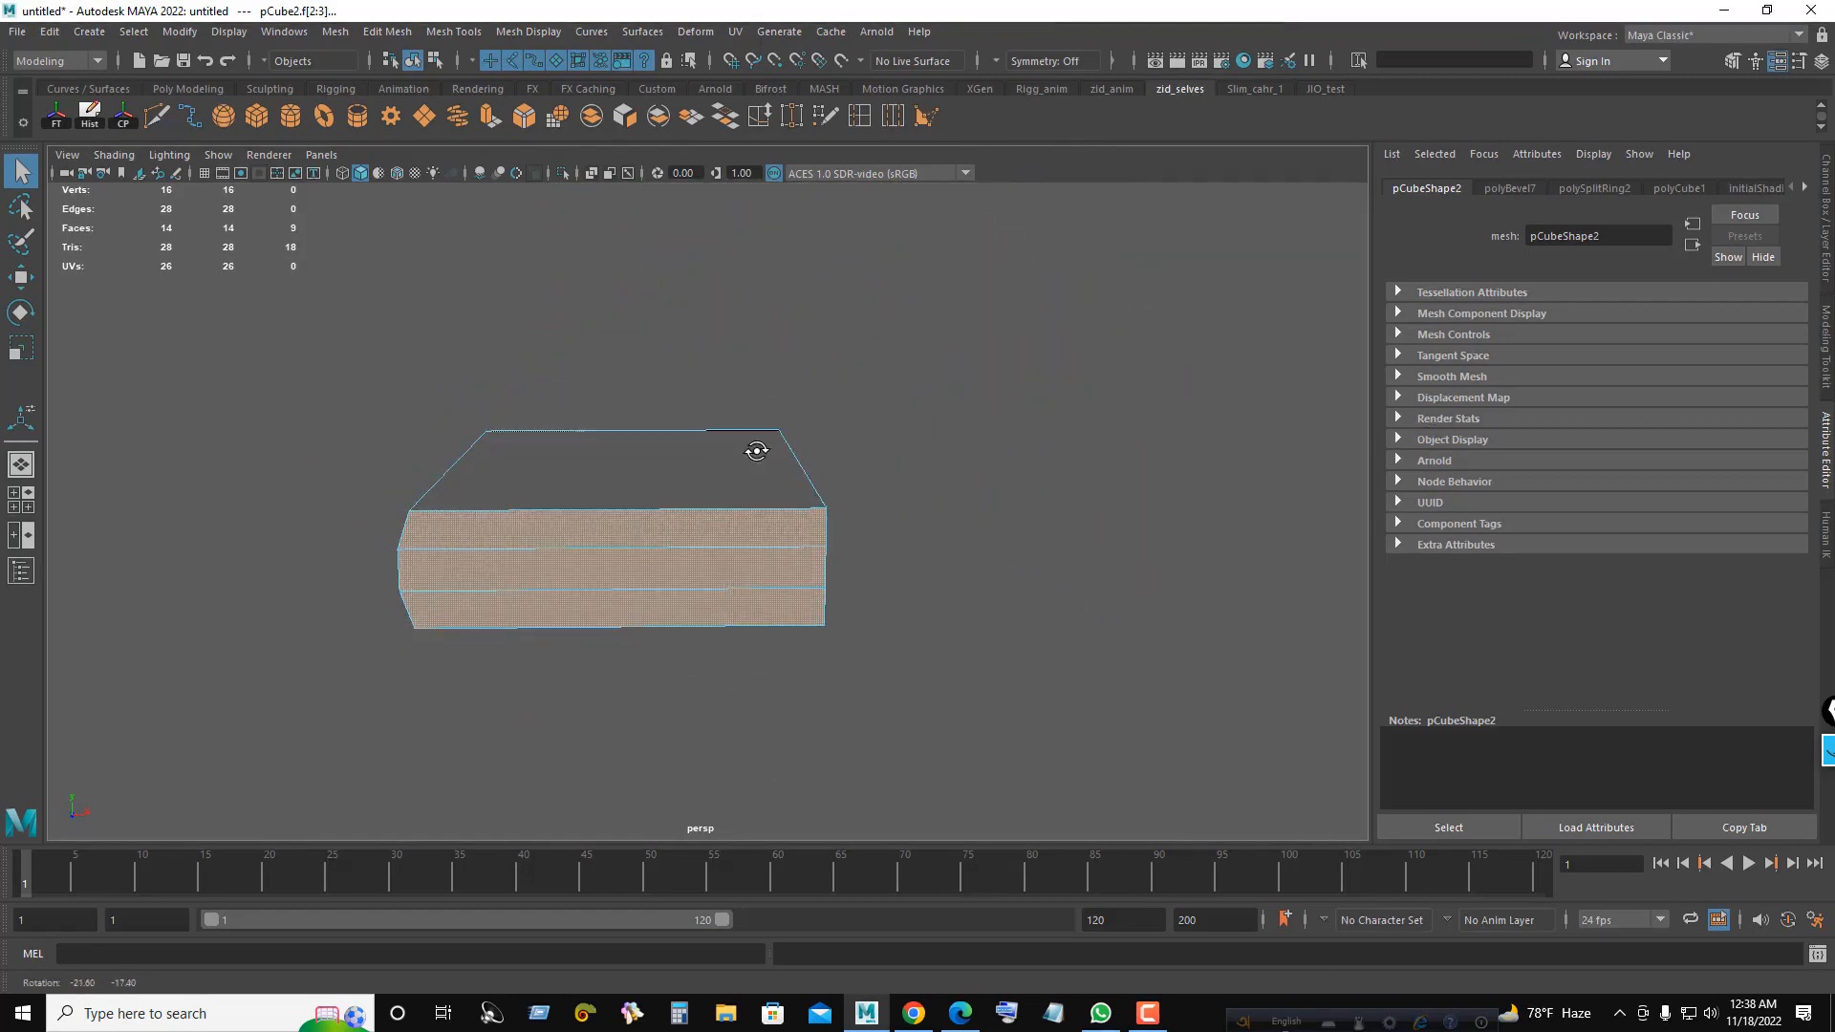
- Extrude the selected side faces with 3 divisions and an offset of 0.015
left_click(491, 116)
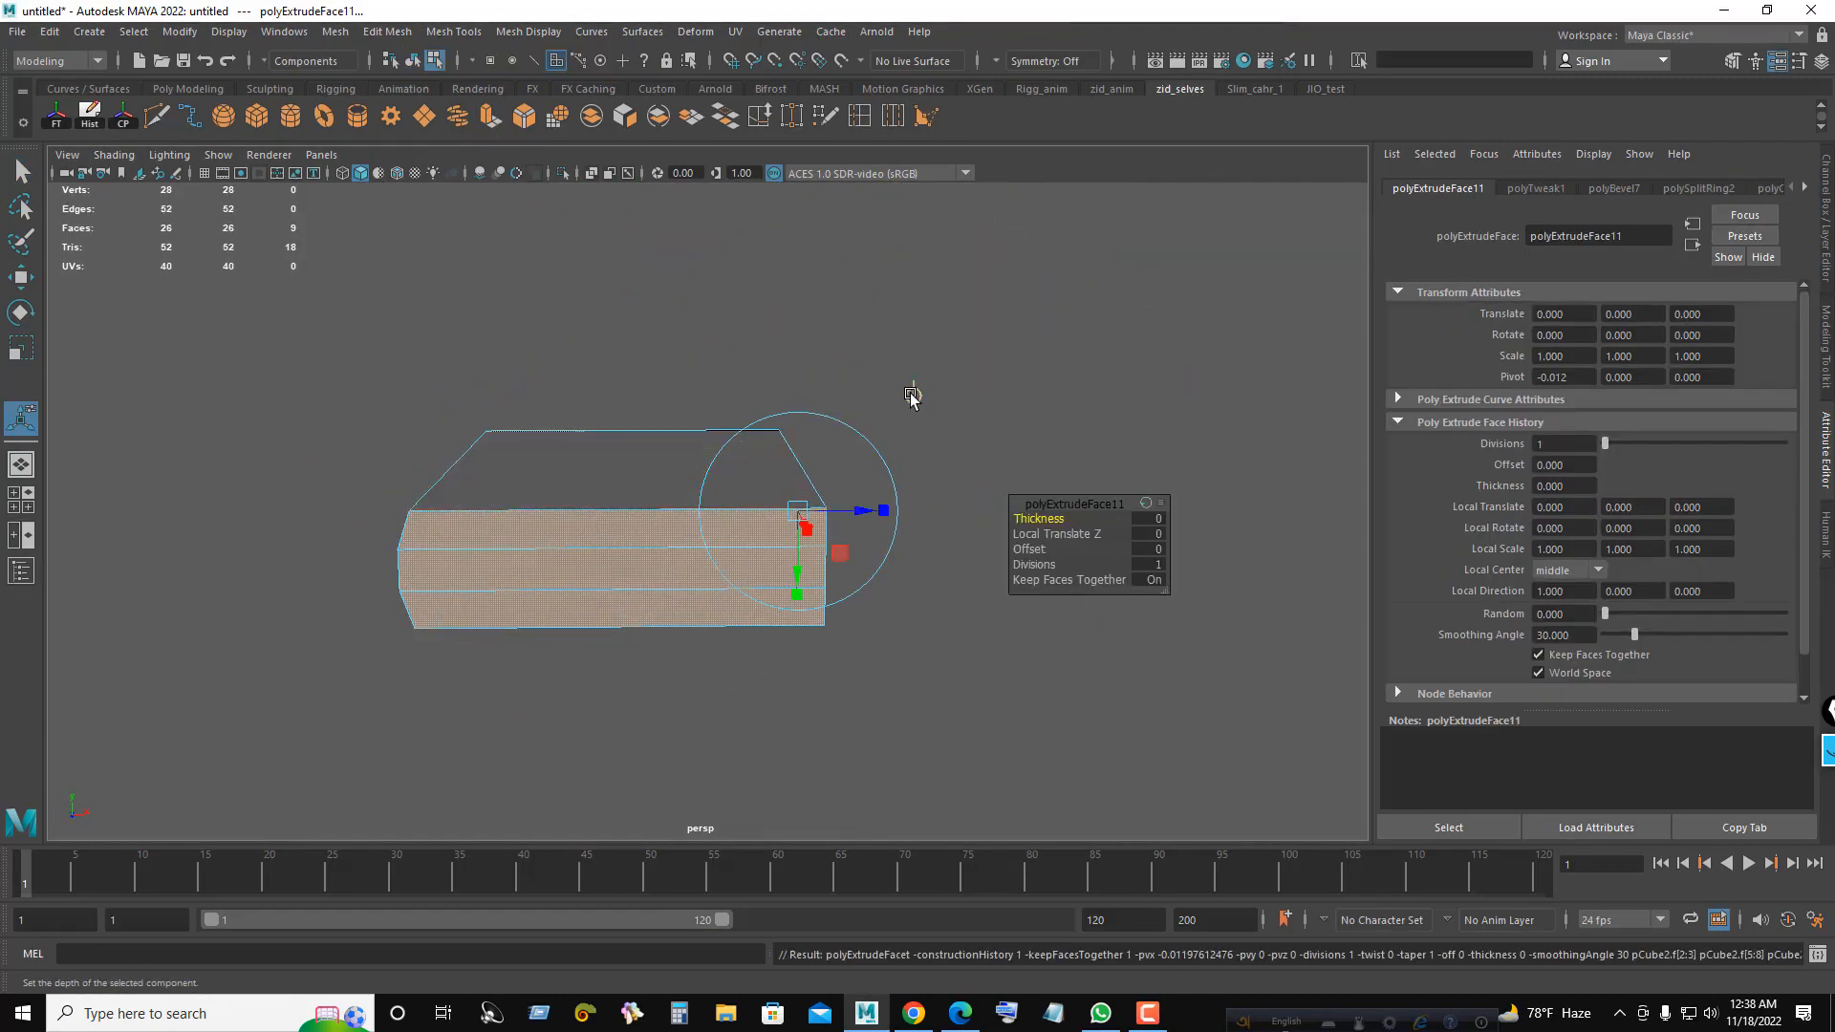
left_click(912, 394)
left_click(1154, 567)
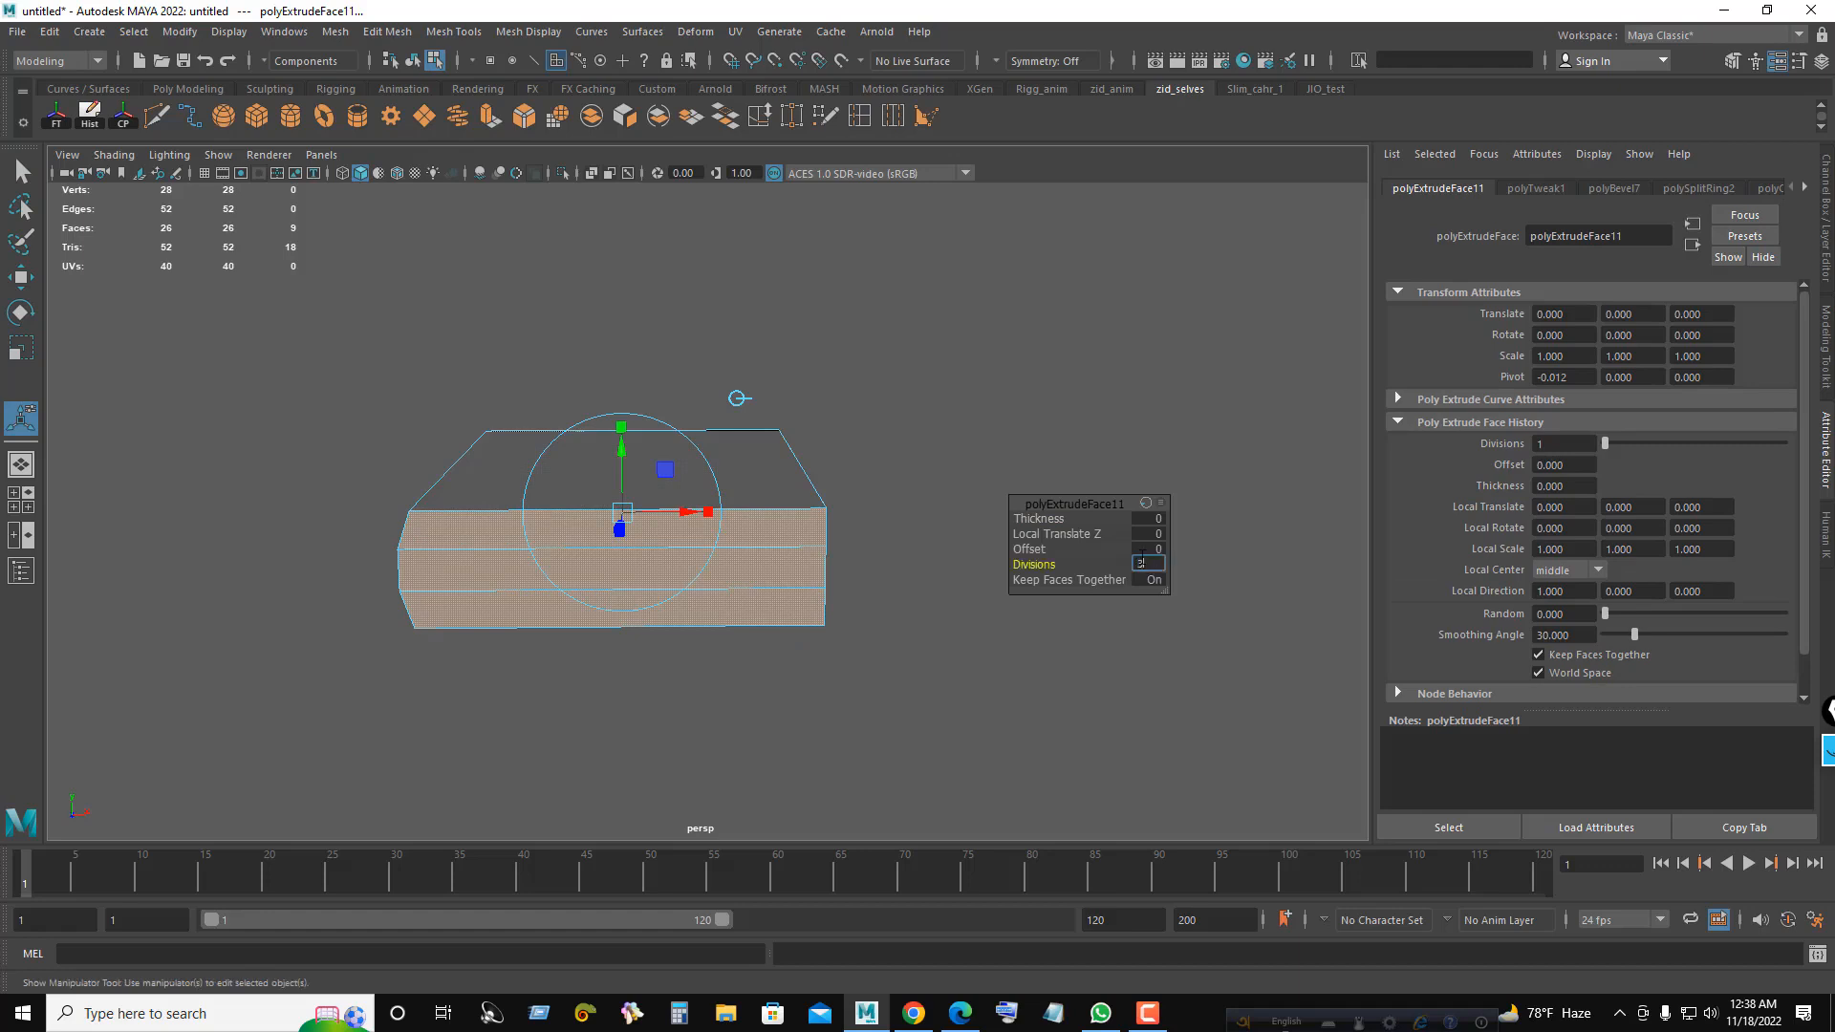
left_click(1142, 550)
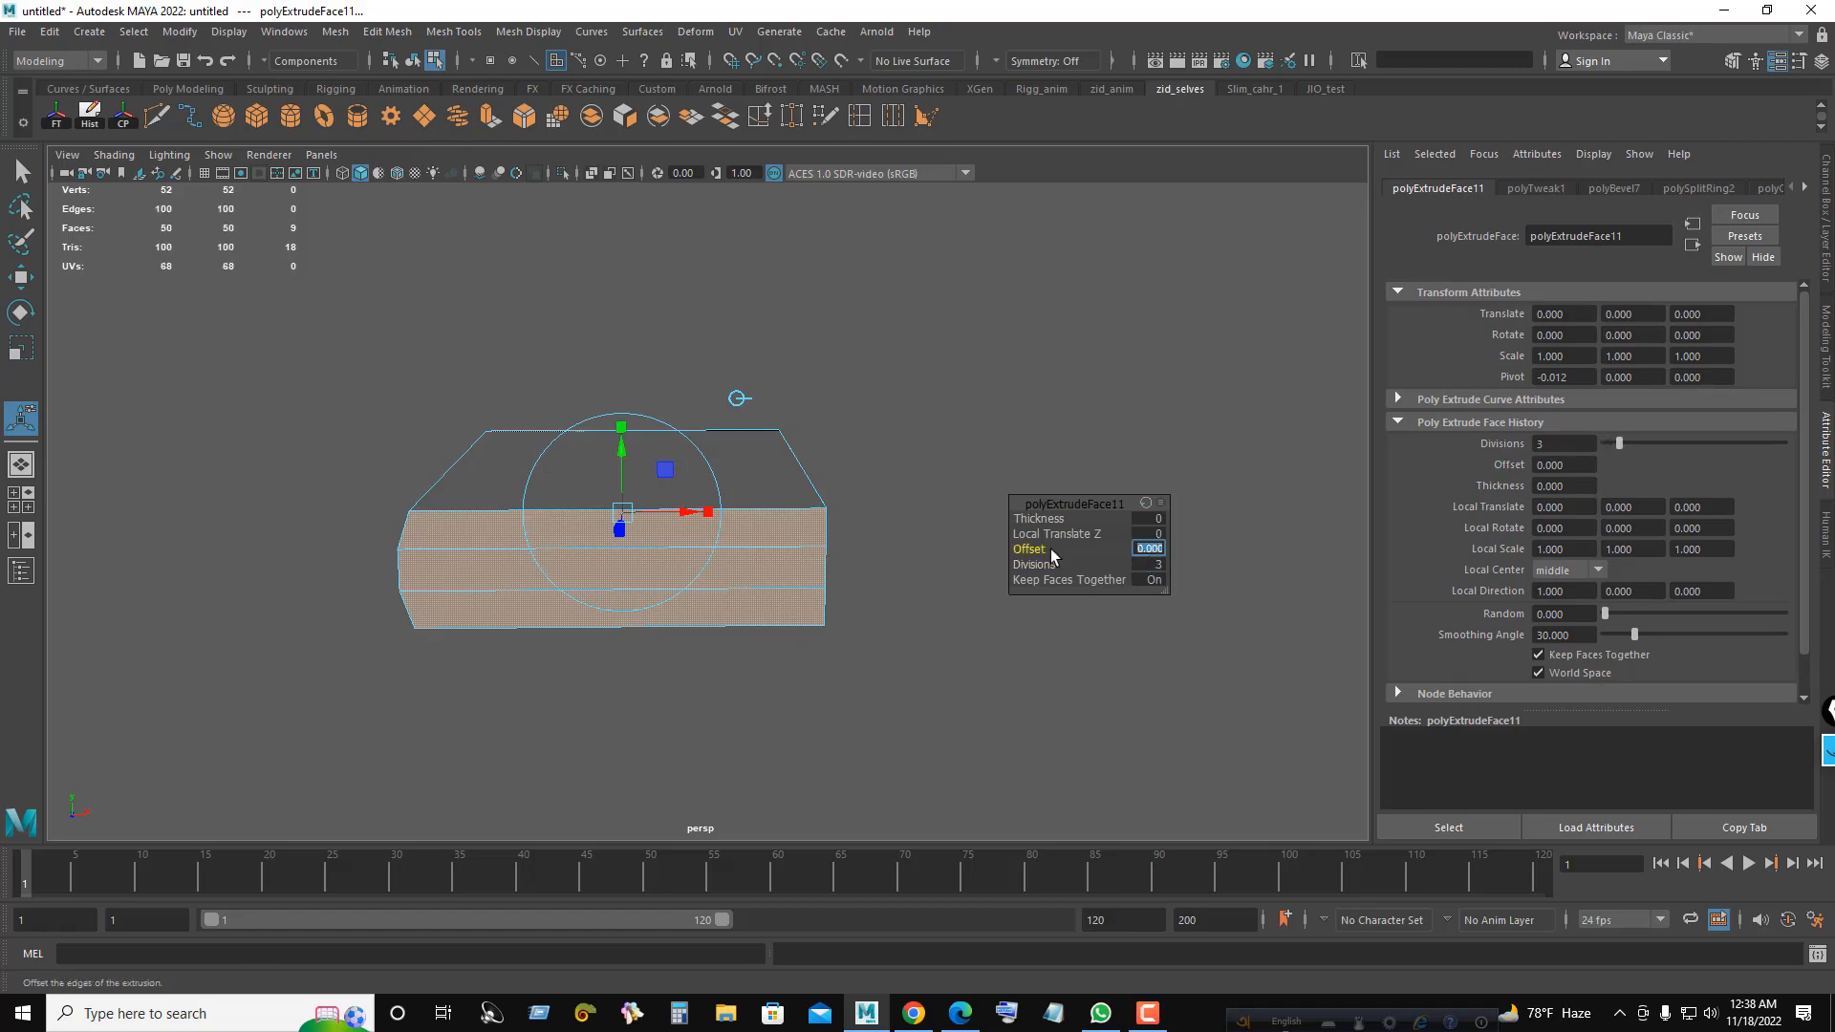
left_click_drag(1029, 549, 1049, 551)
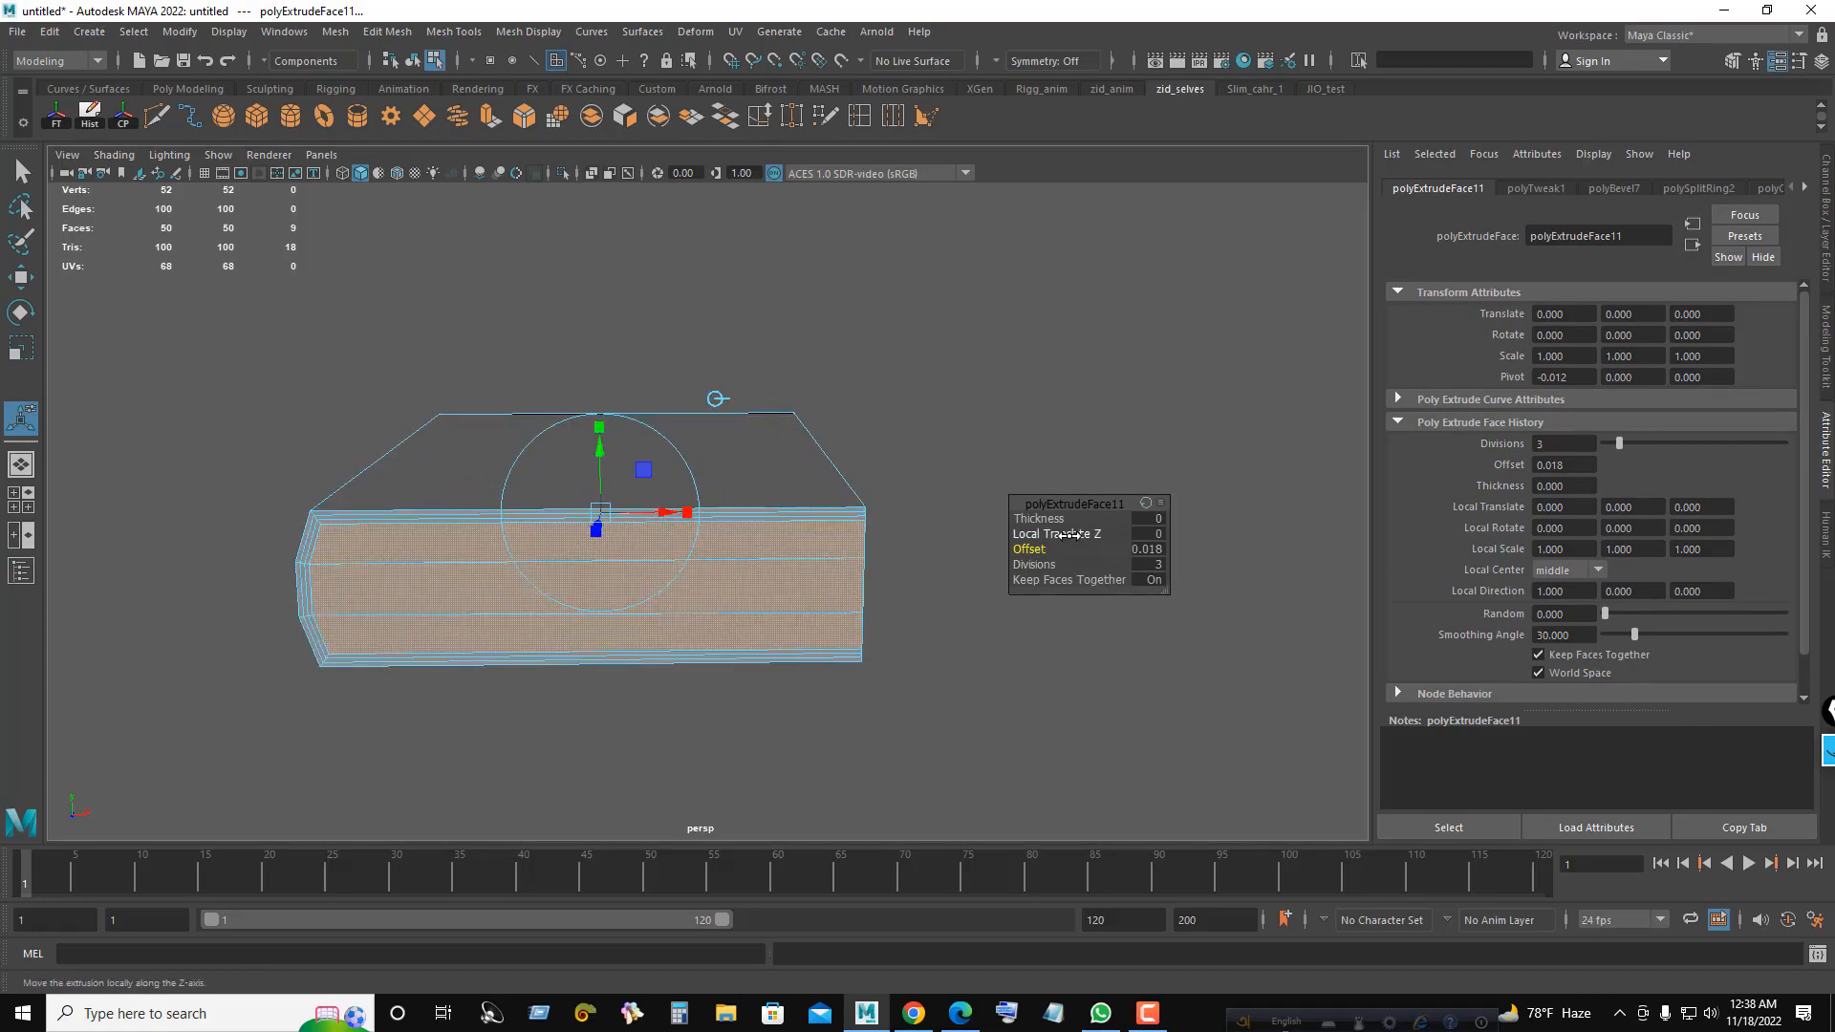
left_click(1156, 550)
type("0.015")
key("Return")
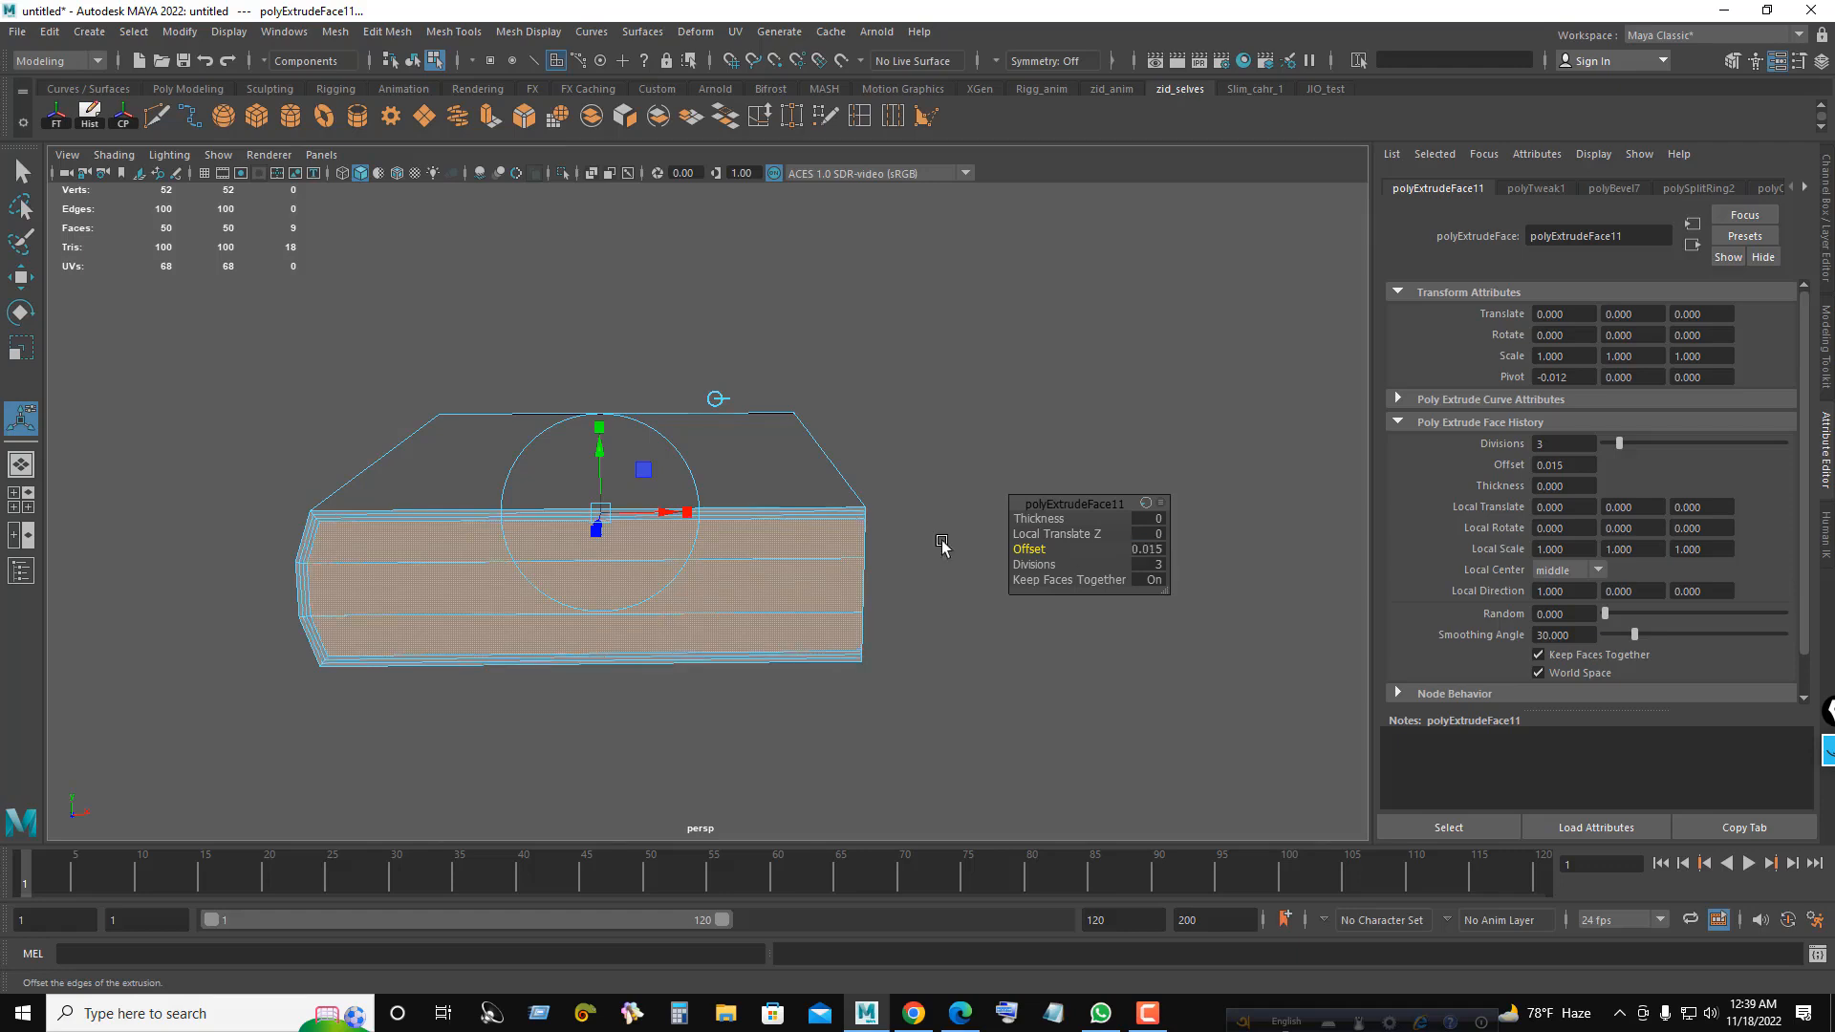
- Extrude the inset side faces inward with 3 divisions and a Local Translate Z of -0.015
left_click(490, 117)
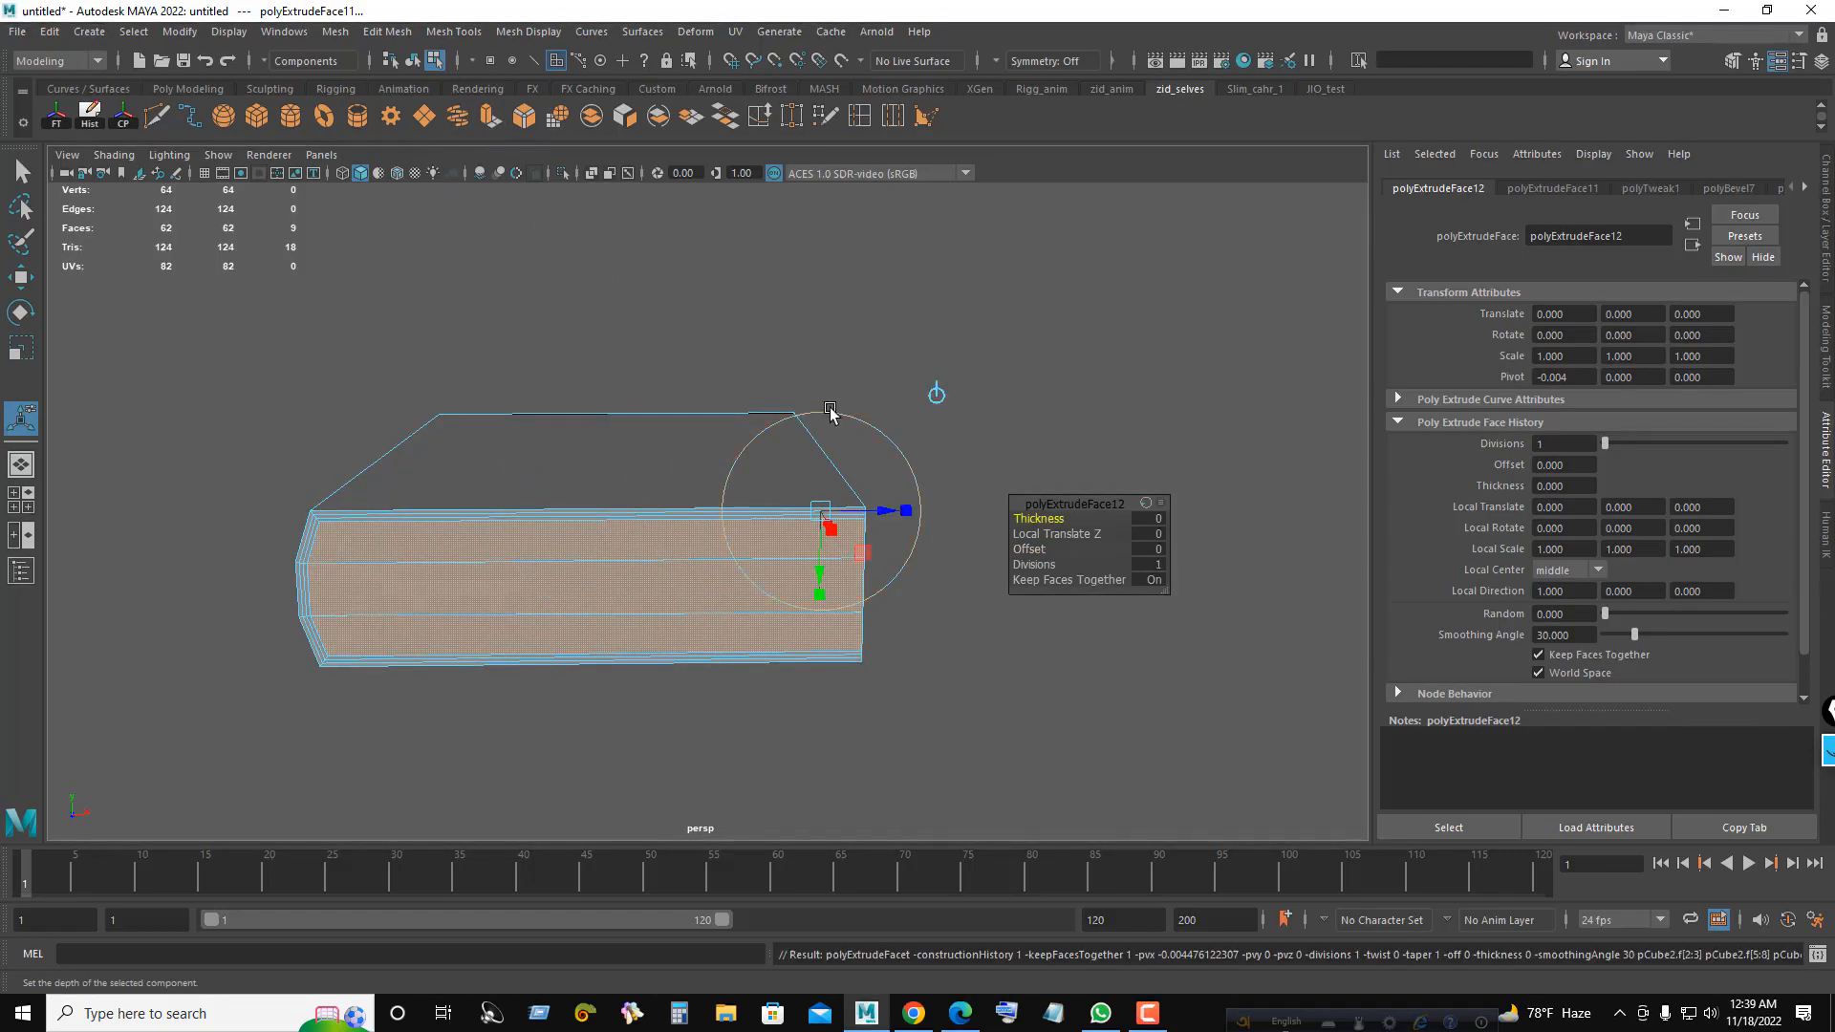
left_click(942, 393)
left_click_drag(792, 528, 730, 471, "alt")
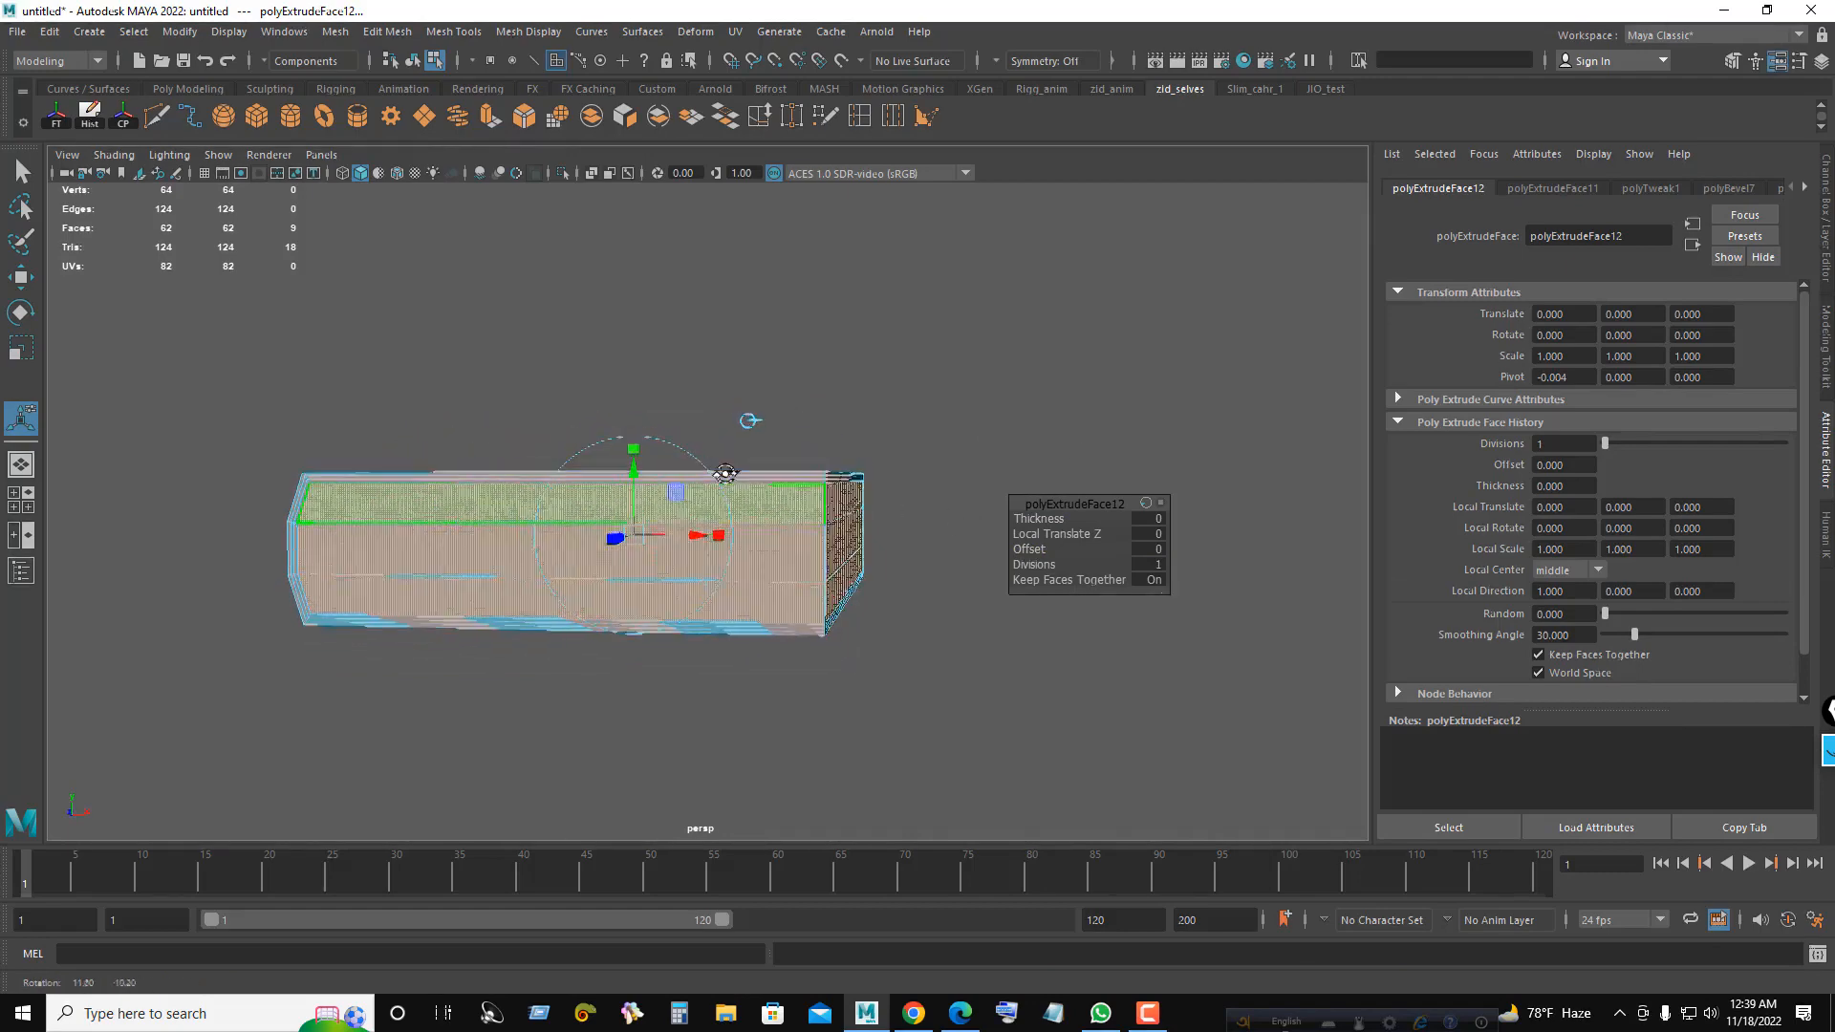
left_click(1150, 563)
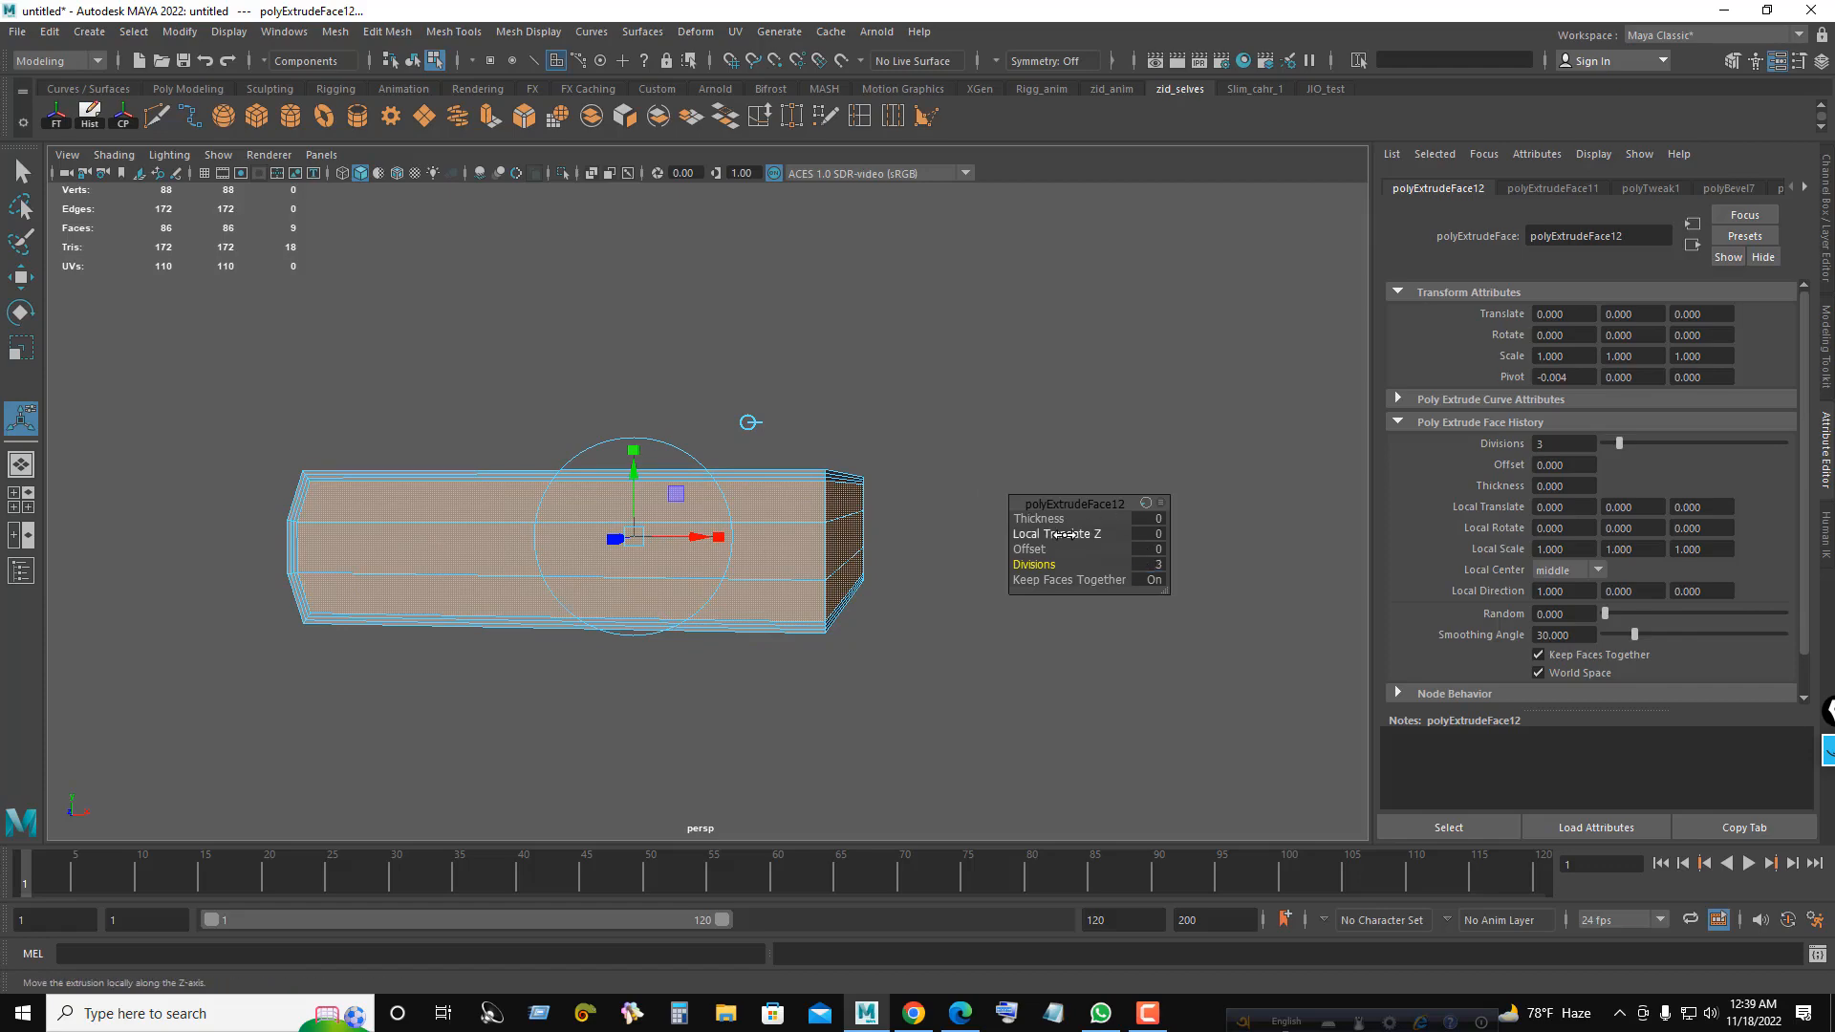
left_click_drag(1064, 535, 1044, 535)
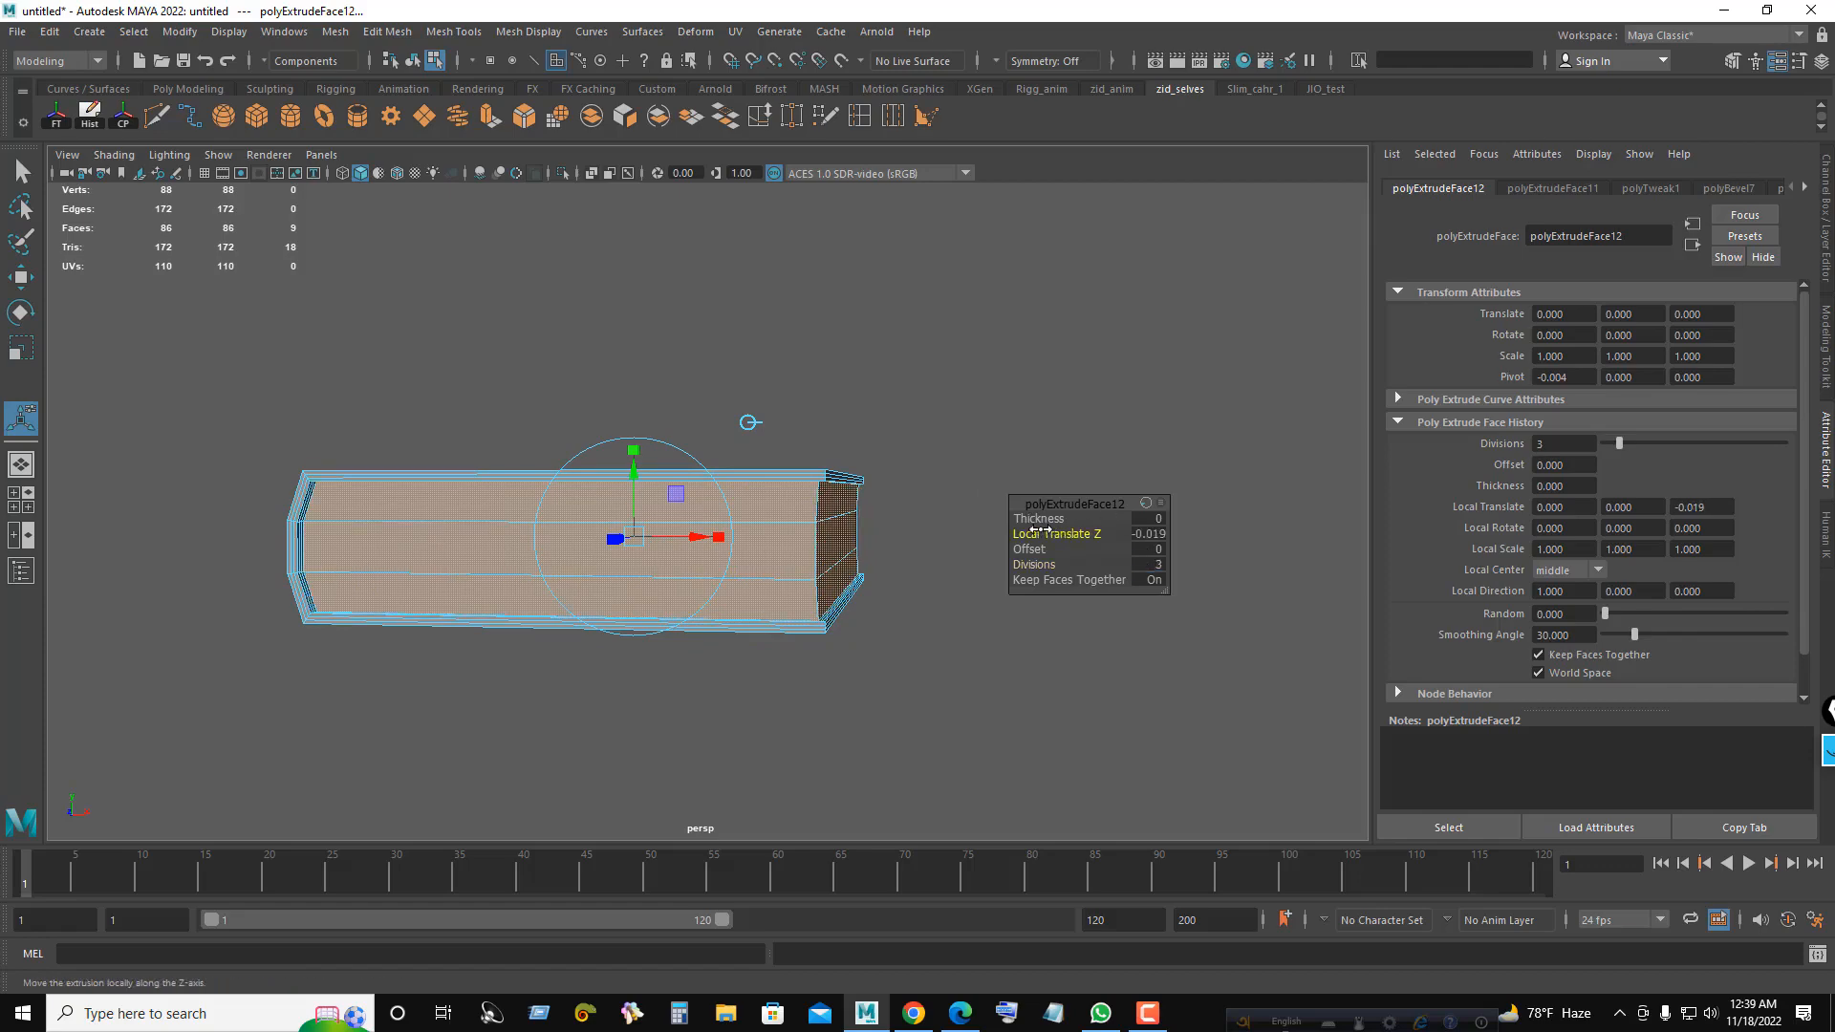
left_click_drag(573, 501, 467, 501, "alt")
right_click_drag(467, 500, 543, 513, "alt")
left_click_drag(462, 520, 532, 516, "alt")
middle_click_drag(531, 516, 697, 500, "alt")
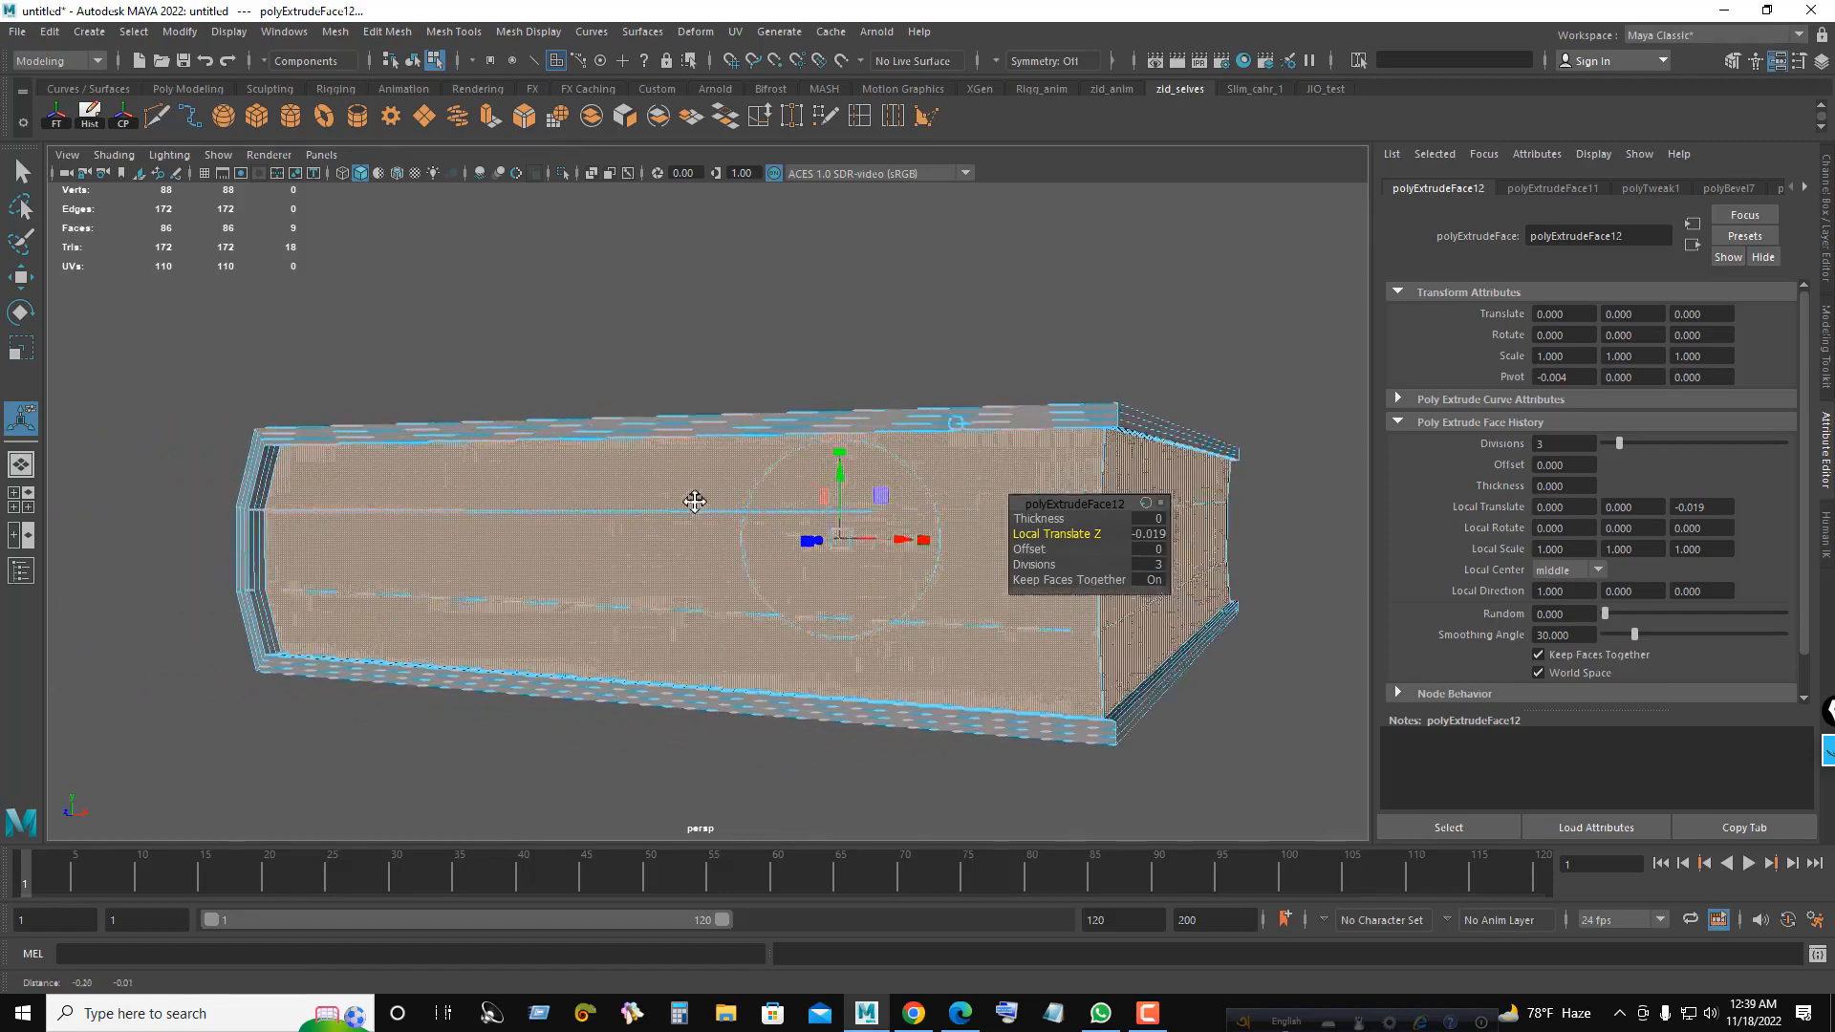
left_click(1154, 534)
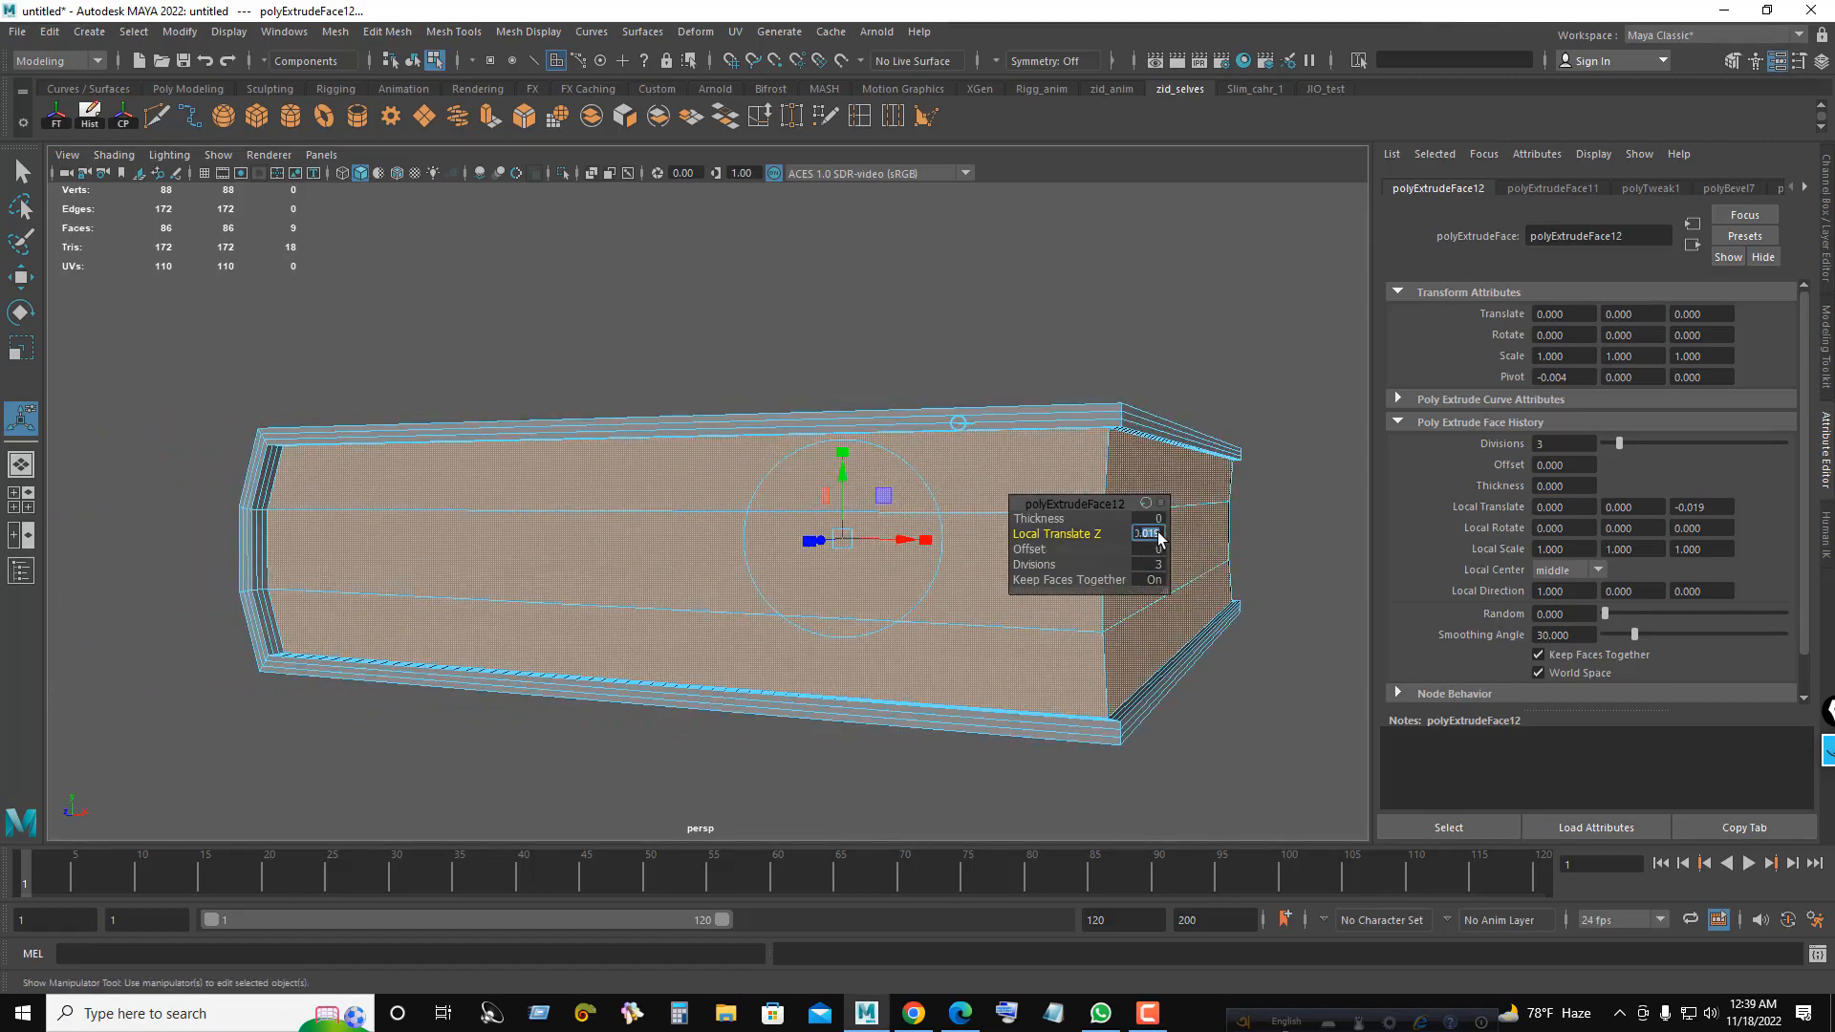
key("Return")
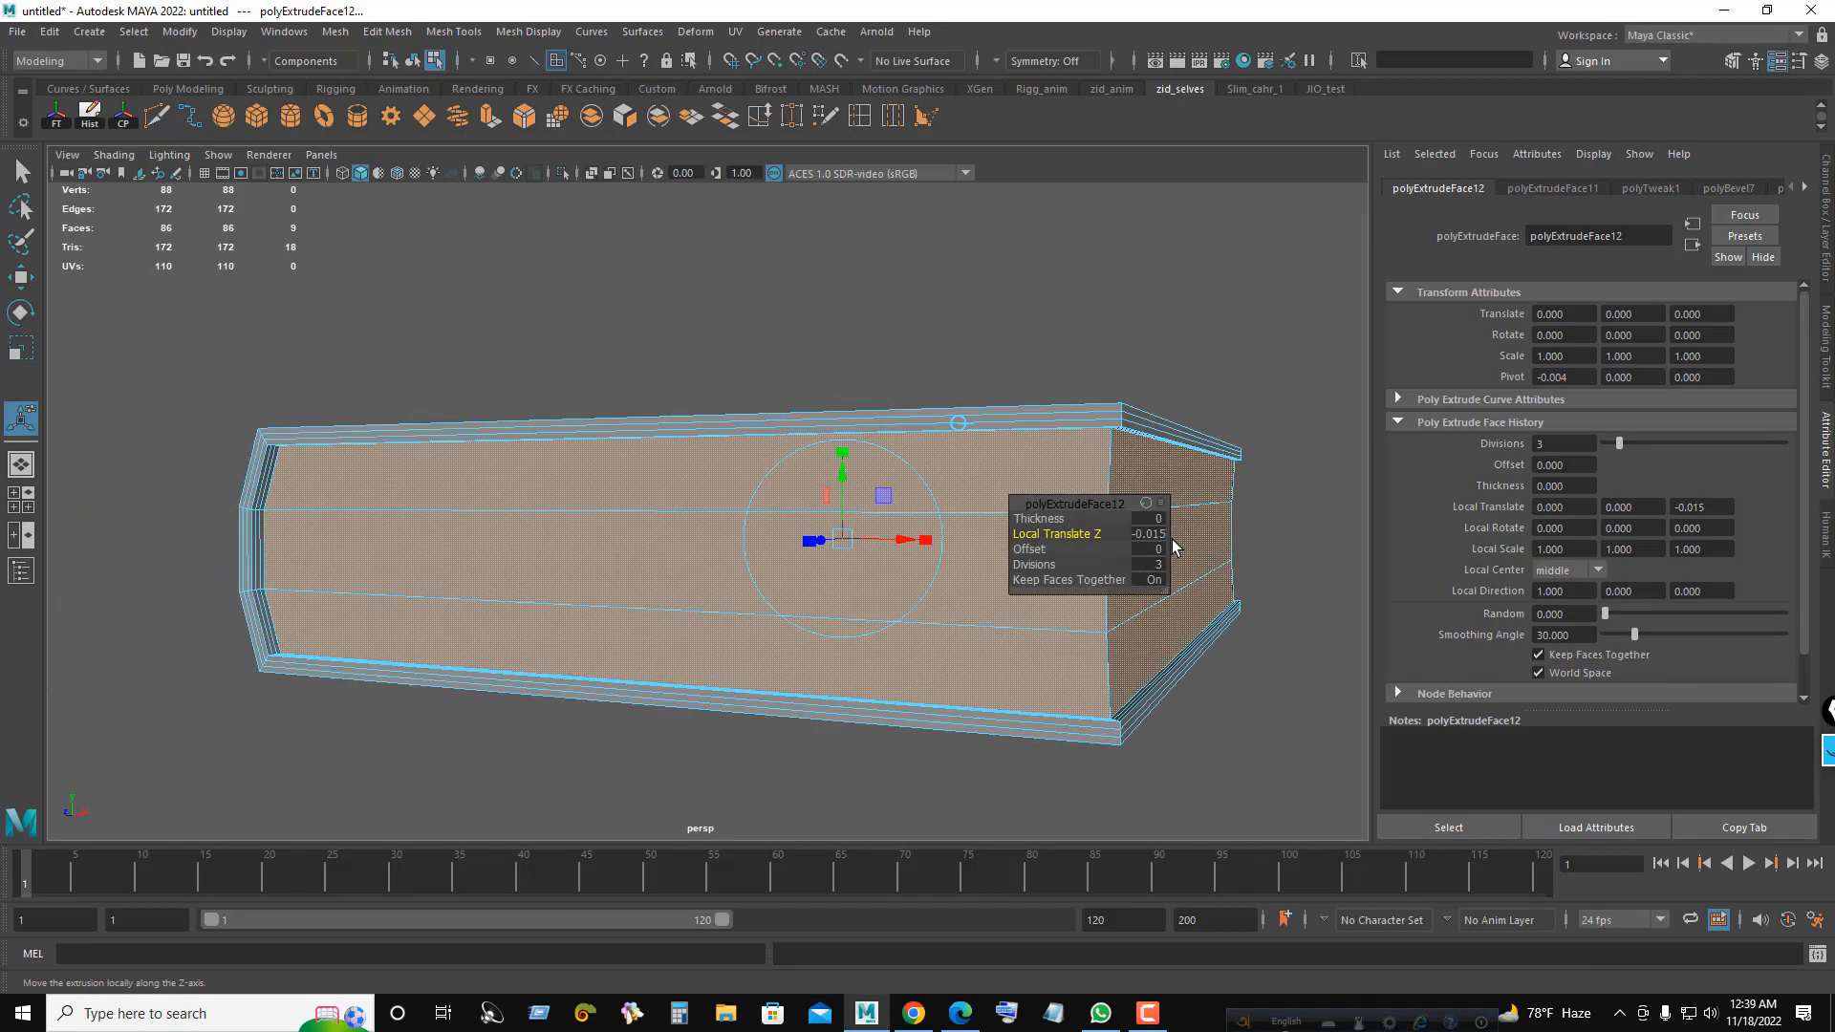
- Return to object selection and assign a new Blinn material to the book-shaped mesh
left_click_drag(1175, 547, 879, 353, "alt")
right_click_drag(1084, 327, 1137, 302)
left_click(1135, 304)
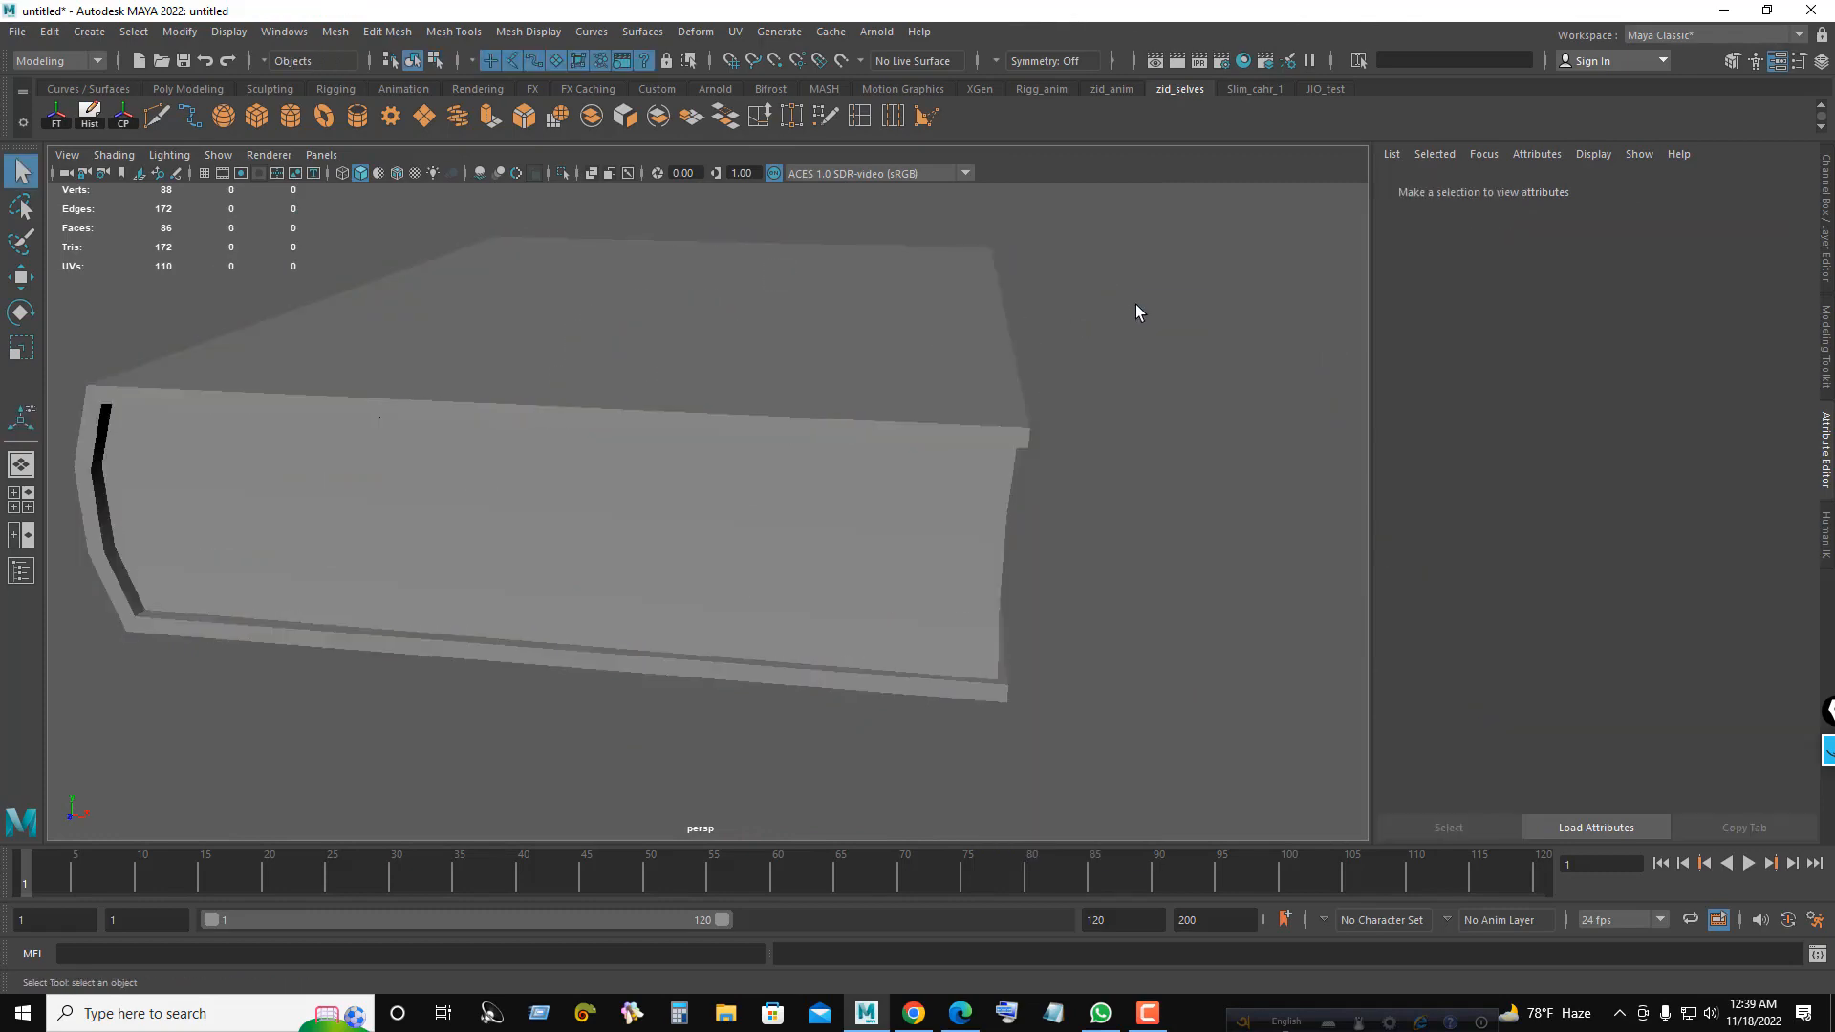
left_click_drag(777, 418, 754, 414, "alt")
left_click(754, 413)
right_click_drag(711, 391, 742, 902)
left_click(831, 858)
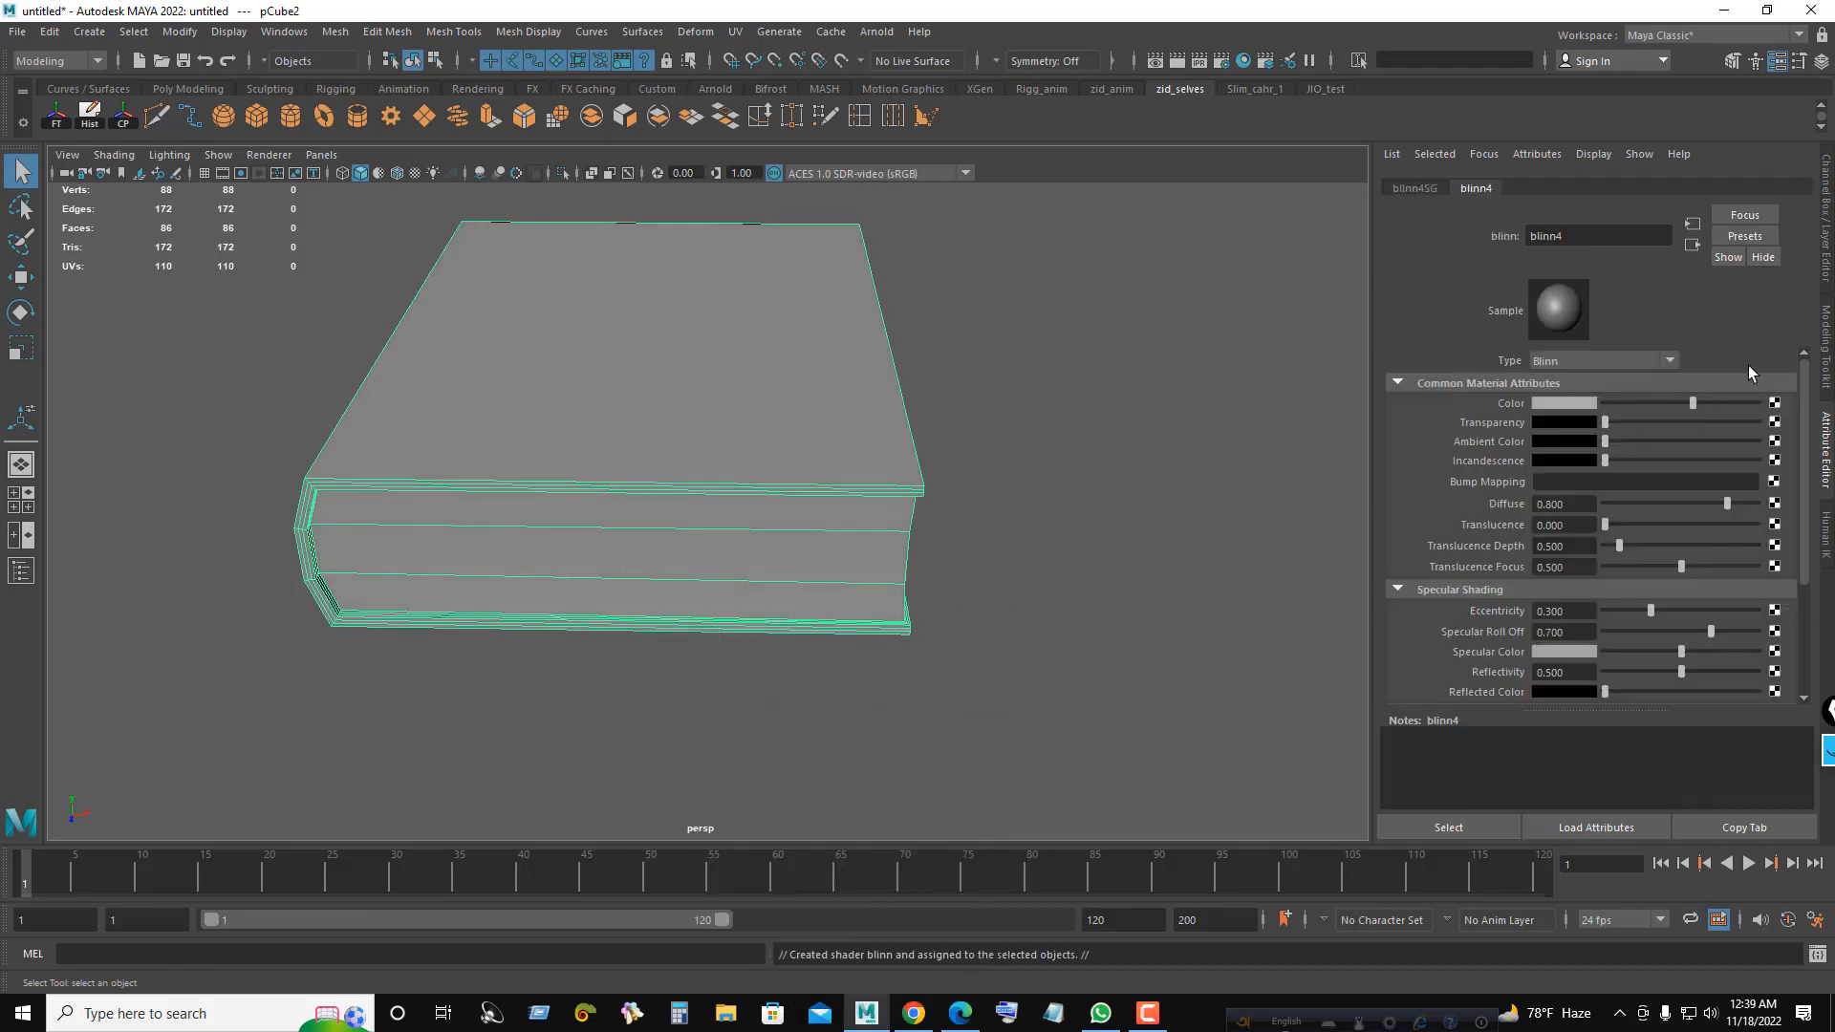
- Show the Channel Box, check the book mesh in smooth preview, and return it to unsmoothed display
left_click(1827, 218)
left_click(1241, 344)
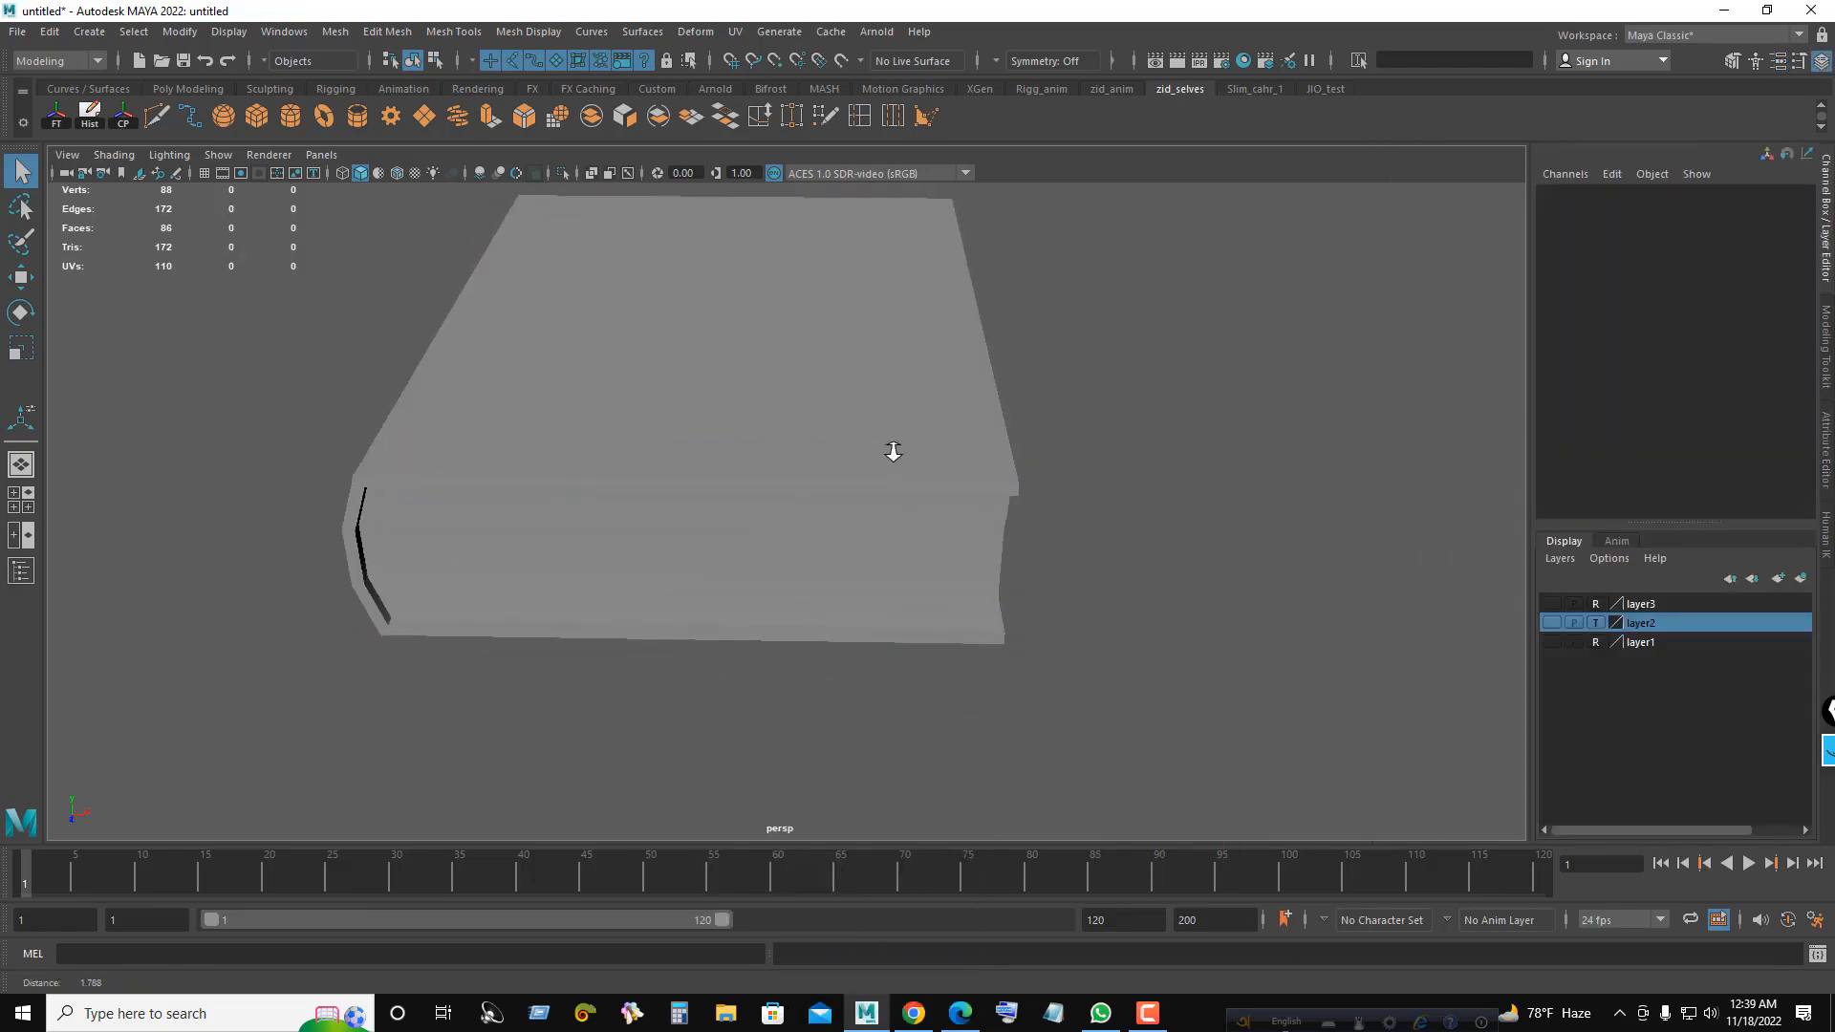
left_click_drag(893, 450, 724, 470, "alt")
left_click(709, 467)
key("3")
key("1")
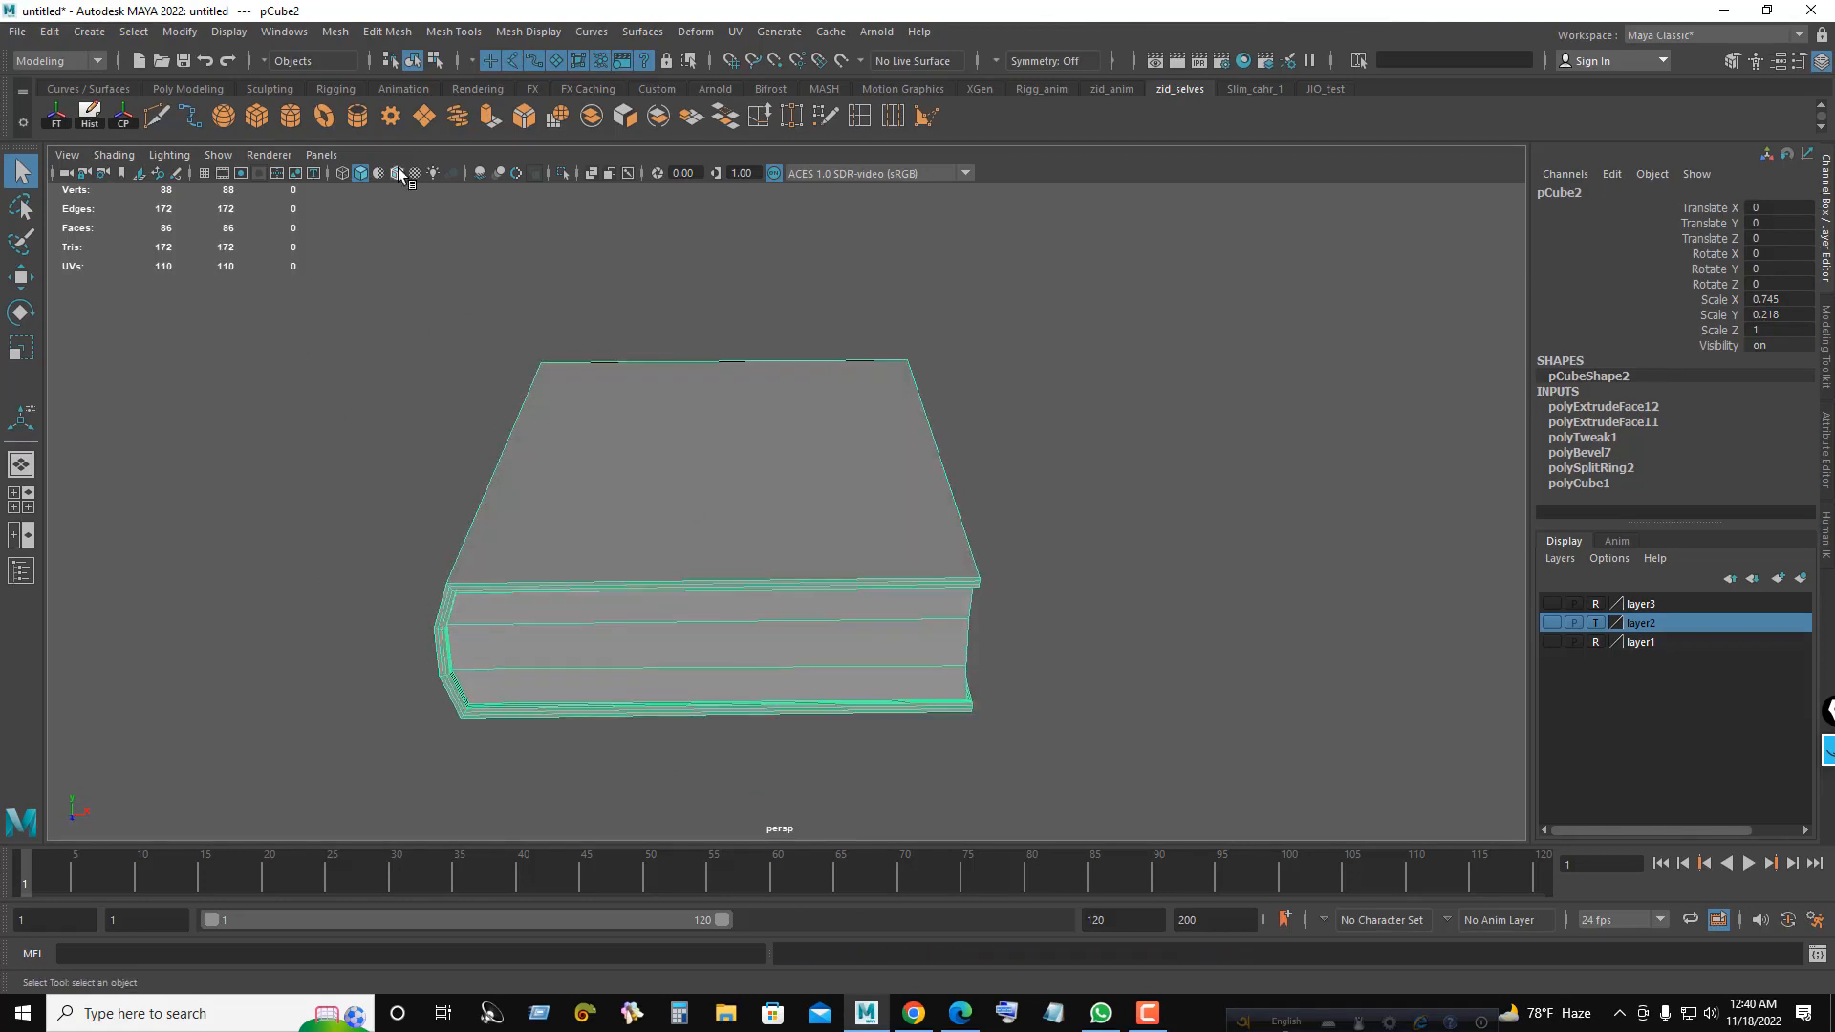
- Set the Insert Edge Loop tool to 12 multiple edge loops and insert them lengthwise across the book's width
left_click(451, 32)
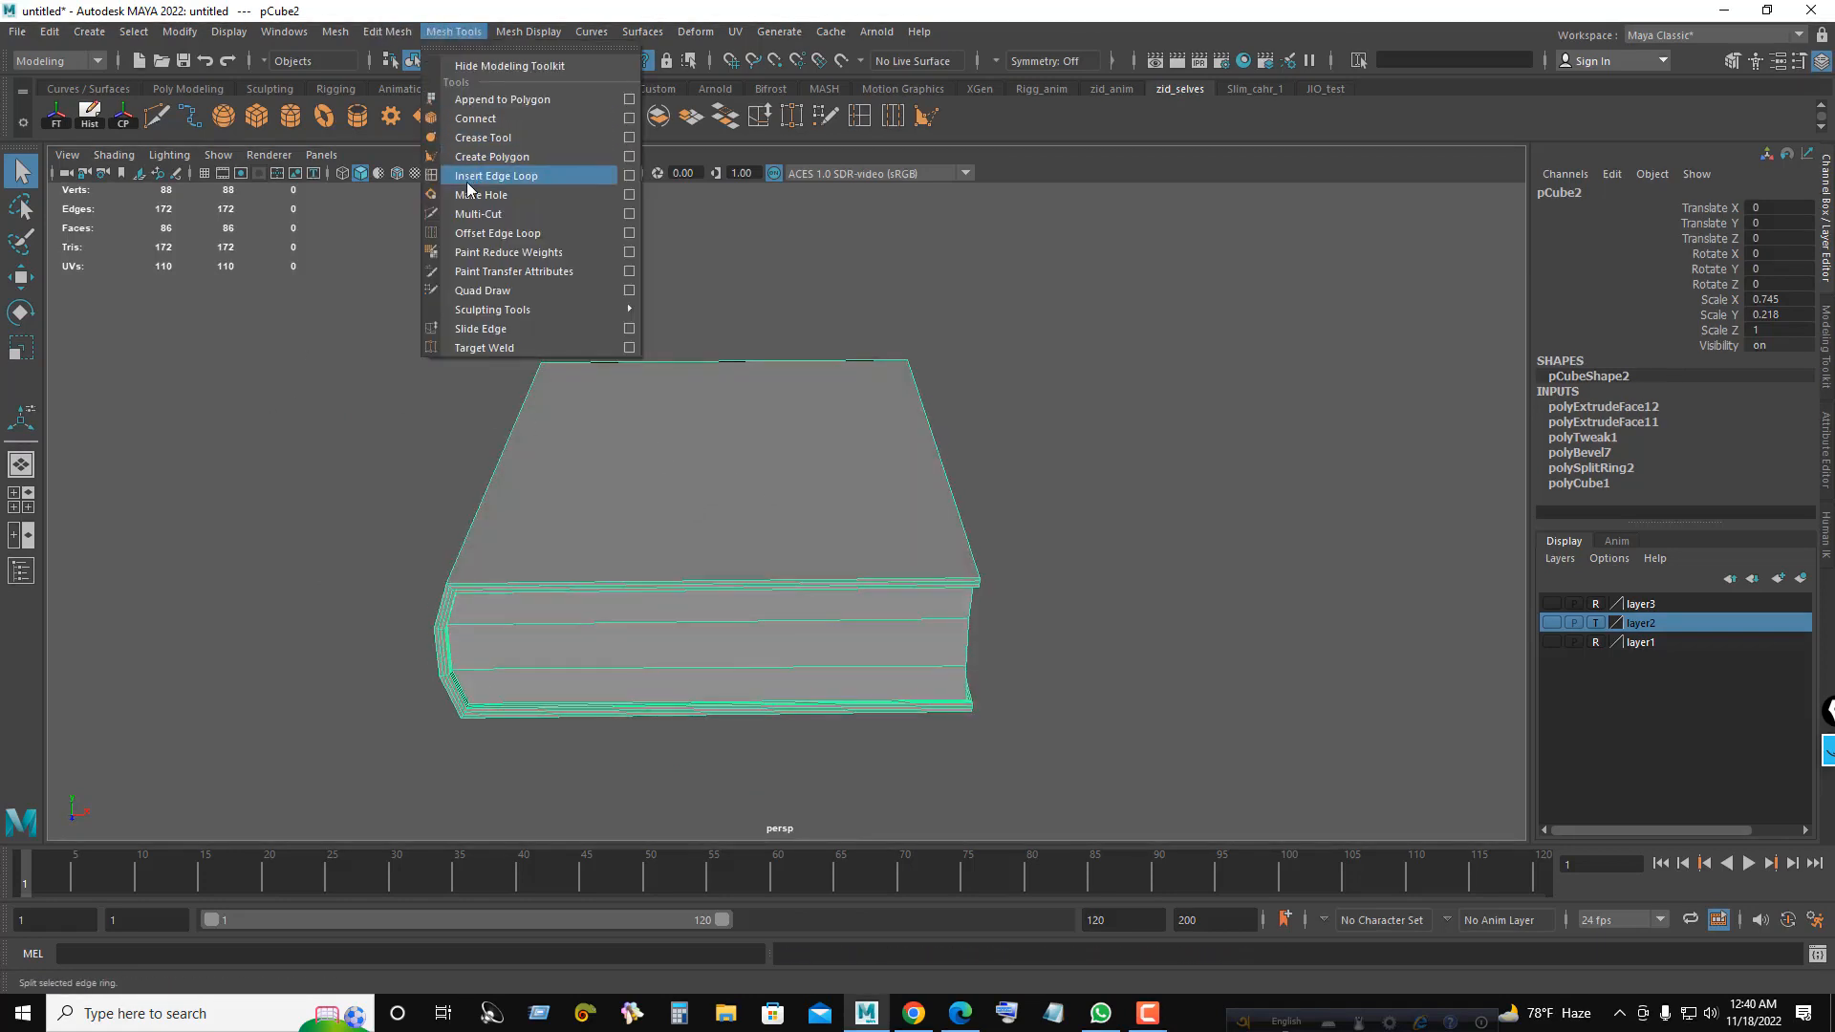
left_click(627, 176)
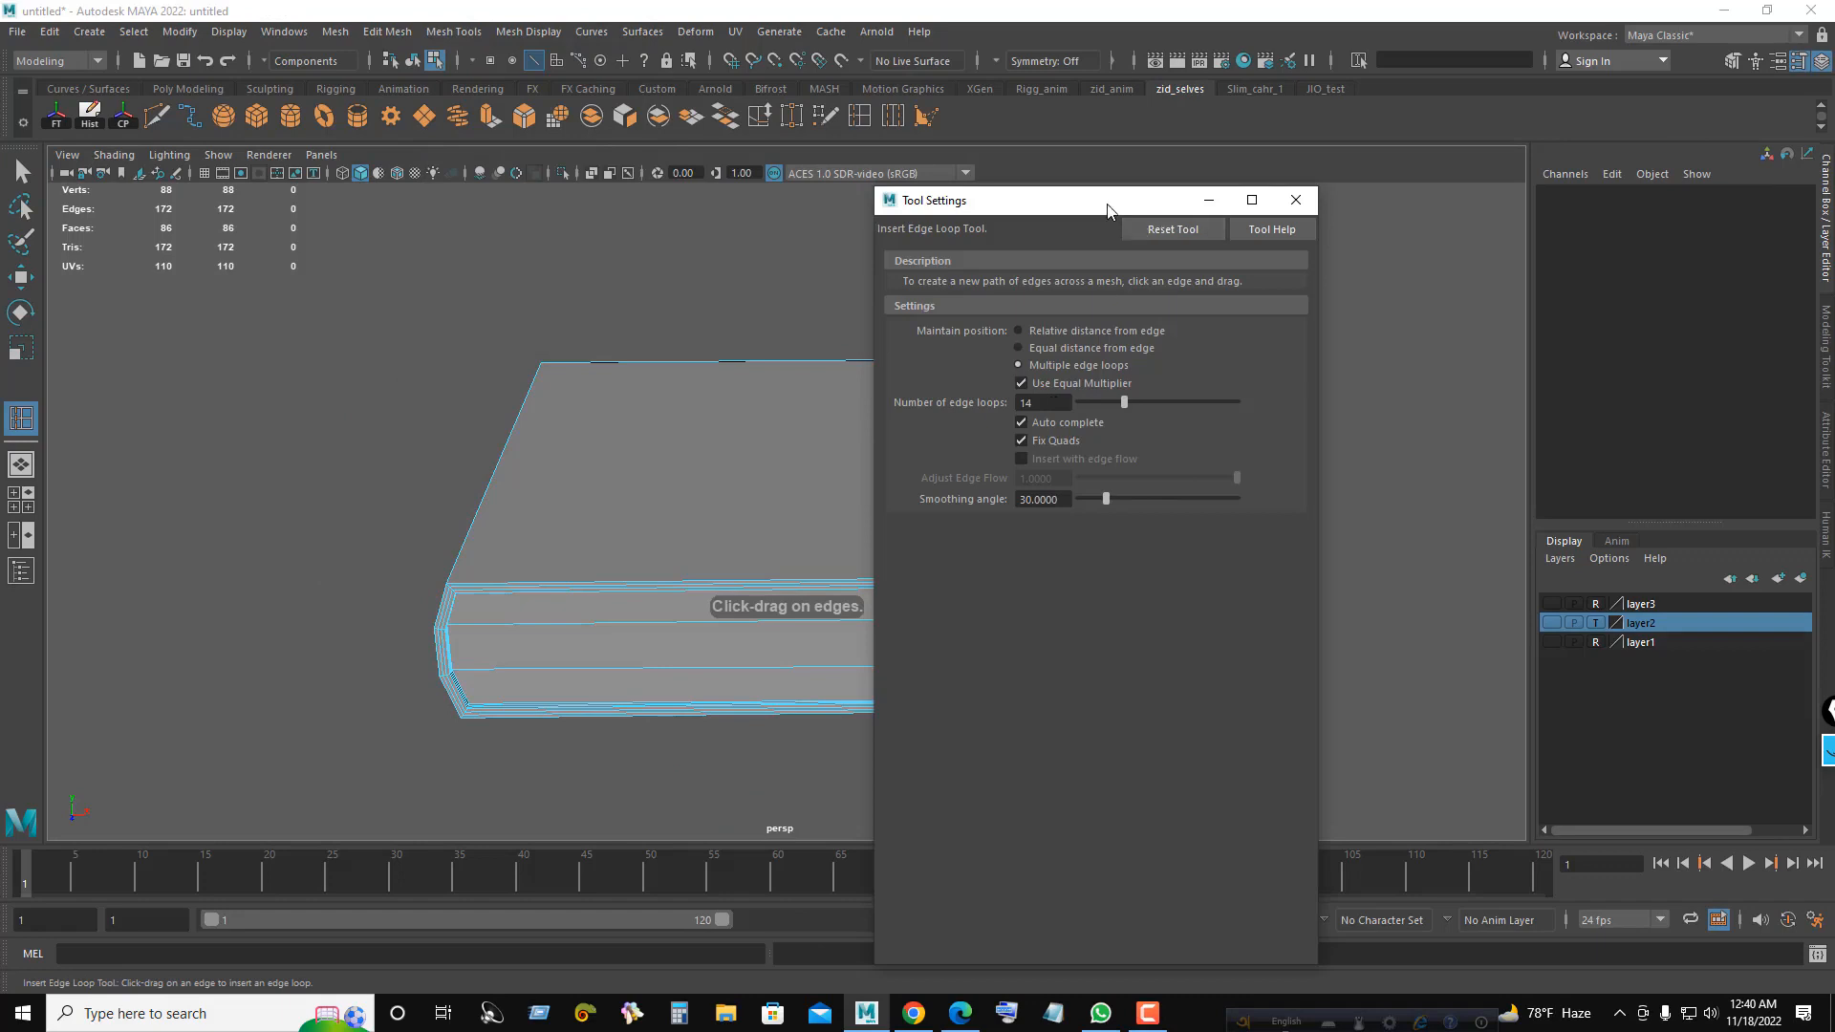
left_click_drag(1107, 208, 1173, 217)
double_click(1108, 411)
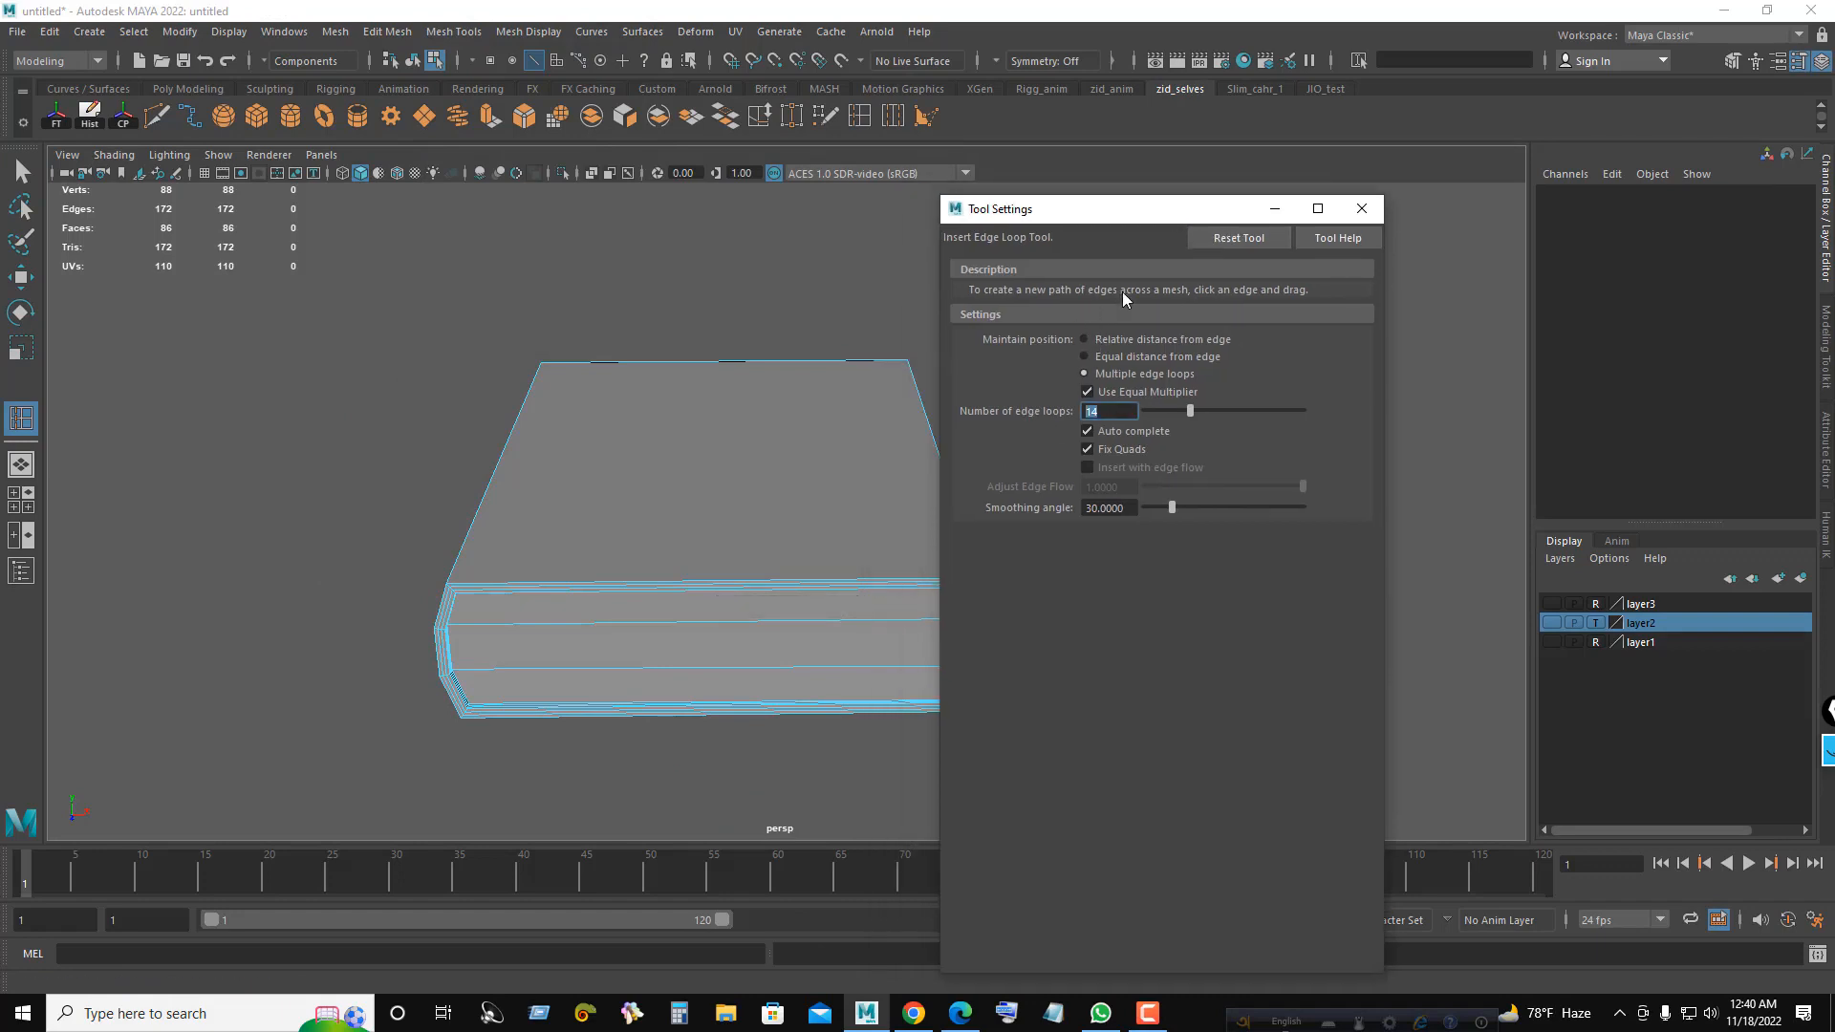
left_click(1238, 237)
left_click(1122, 375)
type("12")
key("Return")
left_click_drag(681, 469, 697, 476, "alt")
left_click(555, 604)
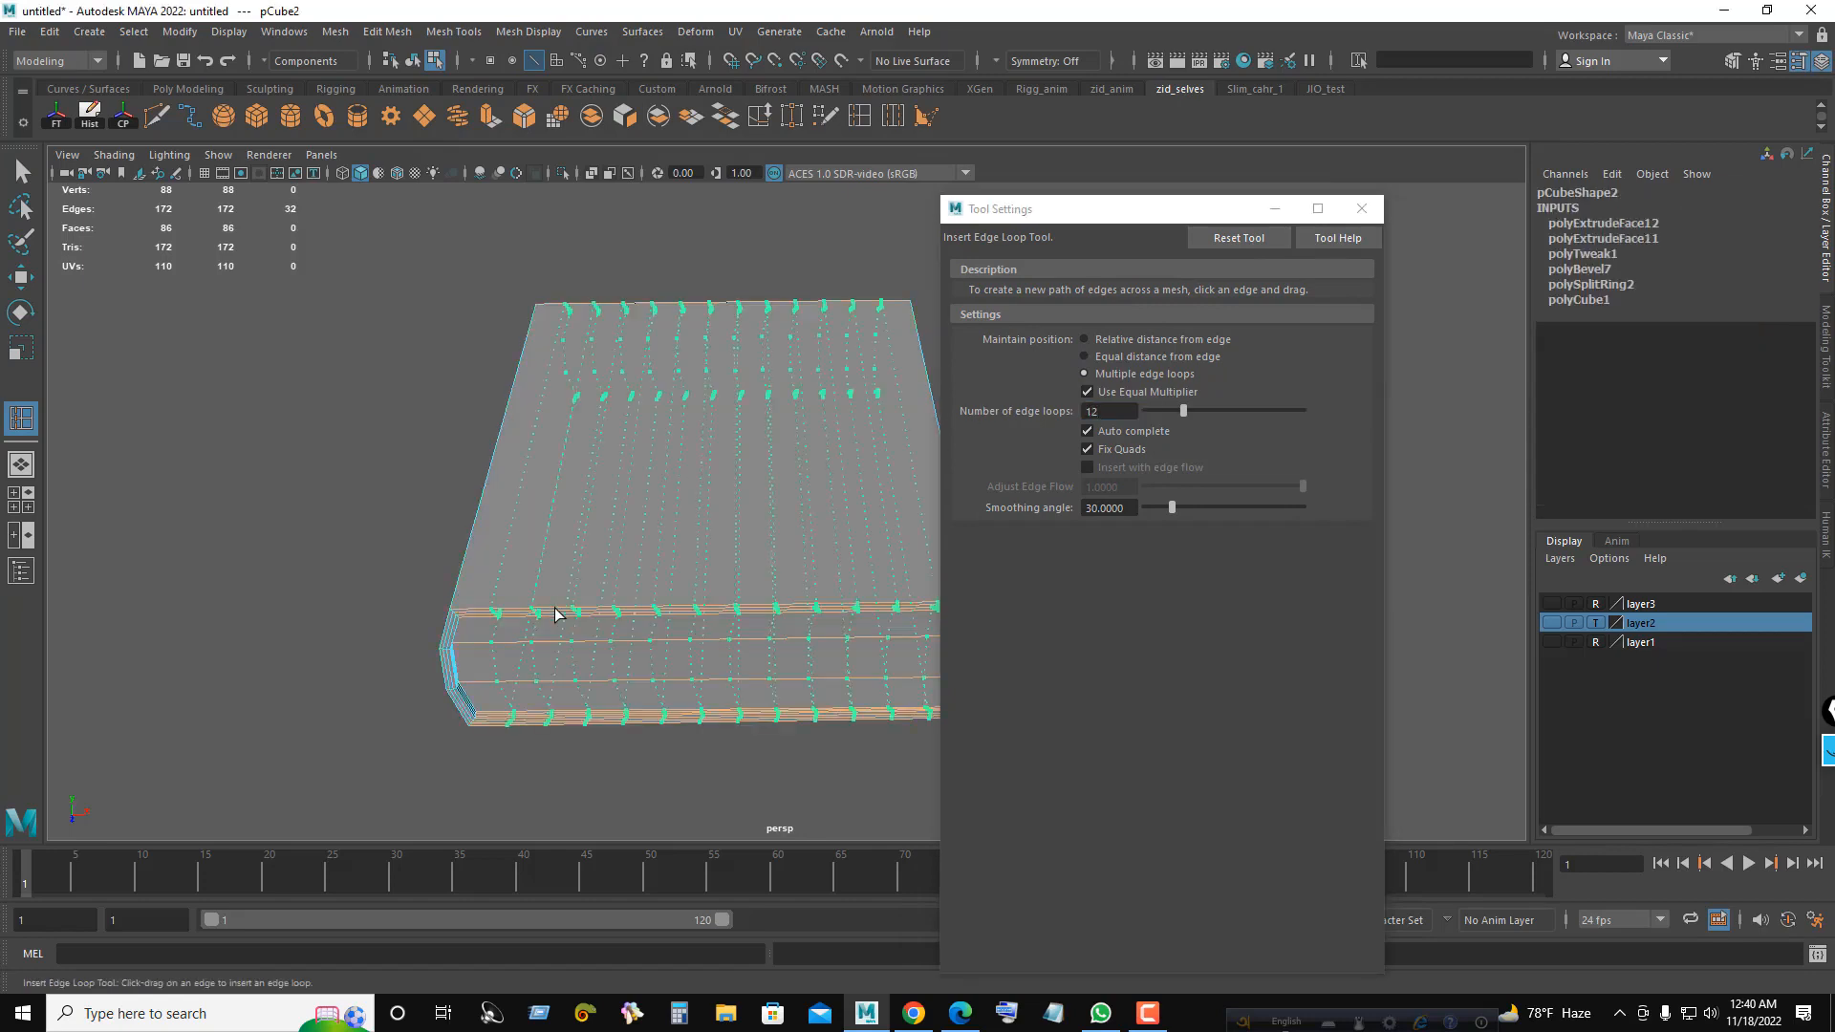
- Insert 14 evenly spaced edge loops crosswise along the book's length and close the tool settings
double_click(1136, 414)
type("1")
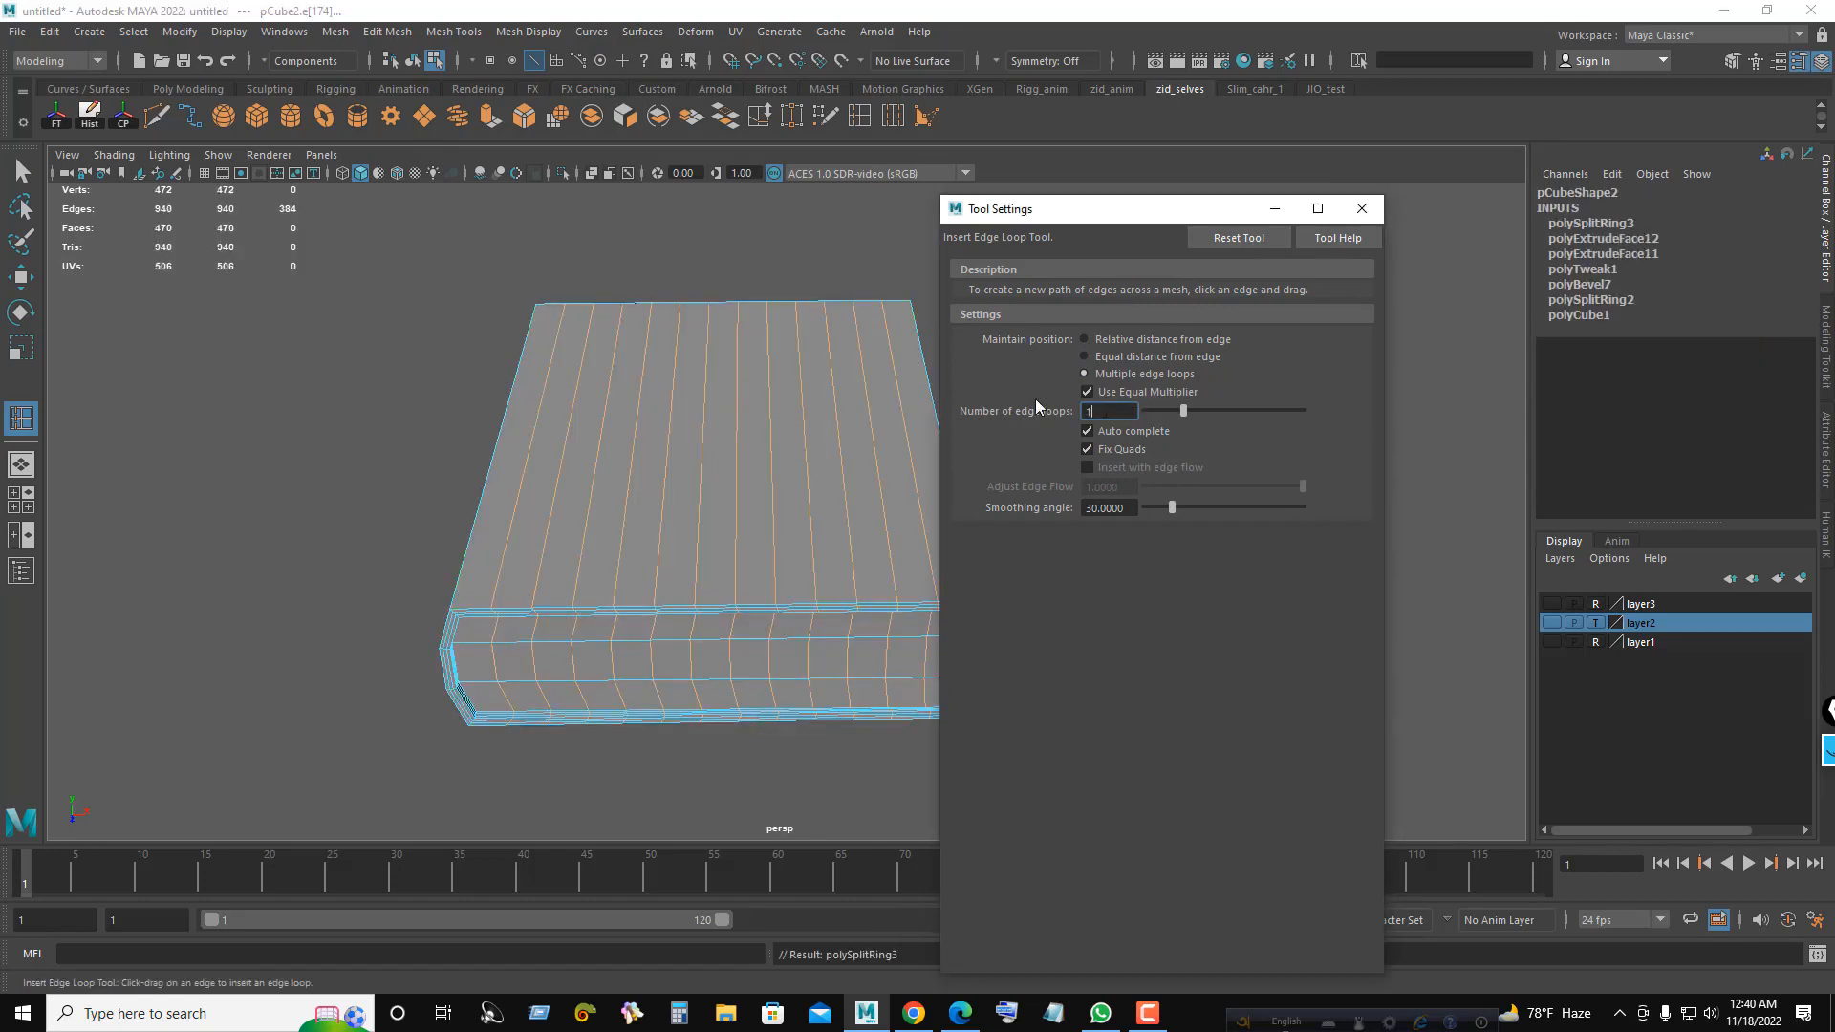
type("4")
key("Return")
left_click_drag(553, 462, 599, 690, "alt")
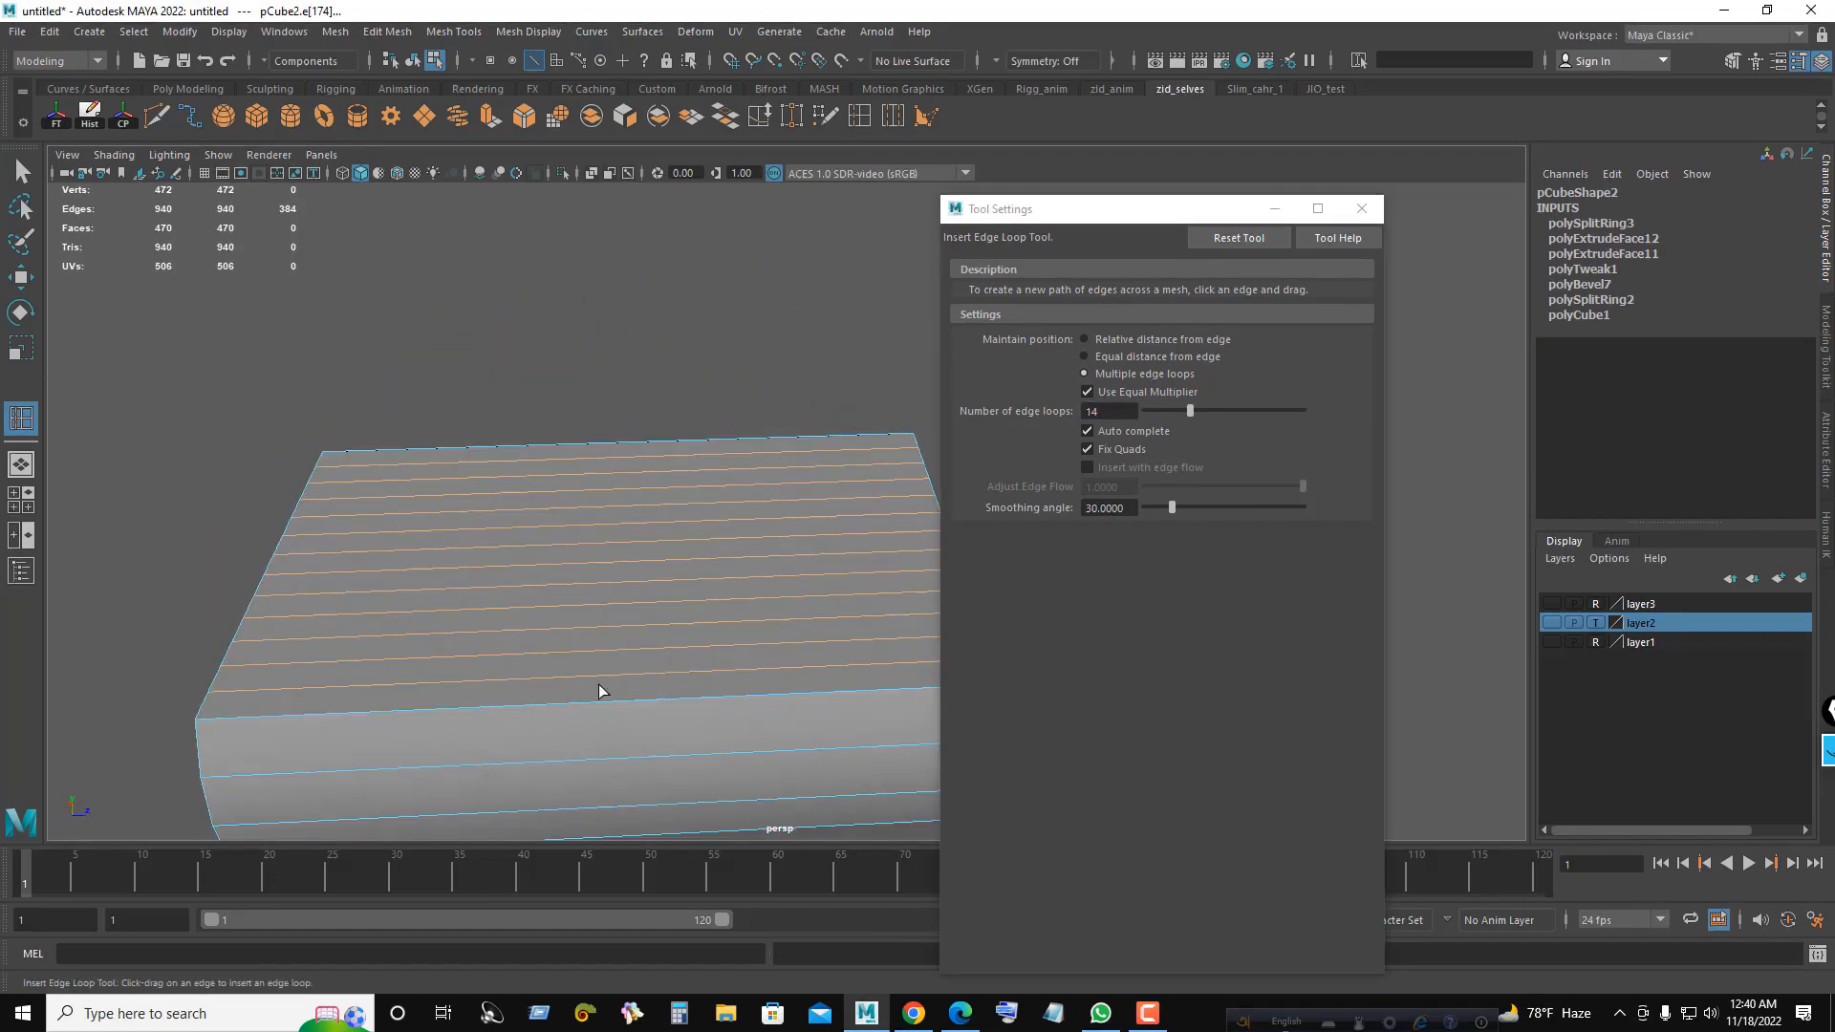
left_click(600, 690)
key("q")
left_click(1359, 208)
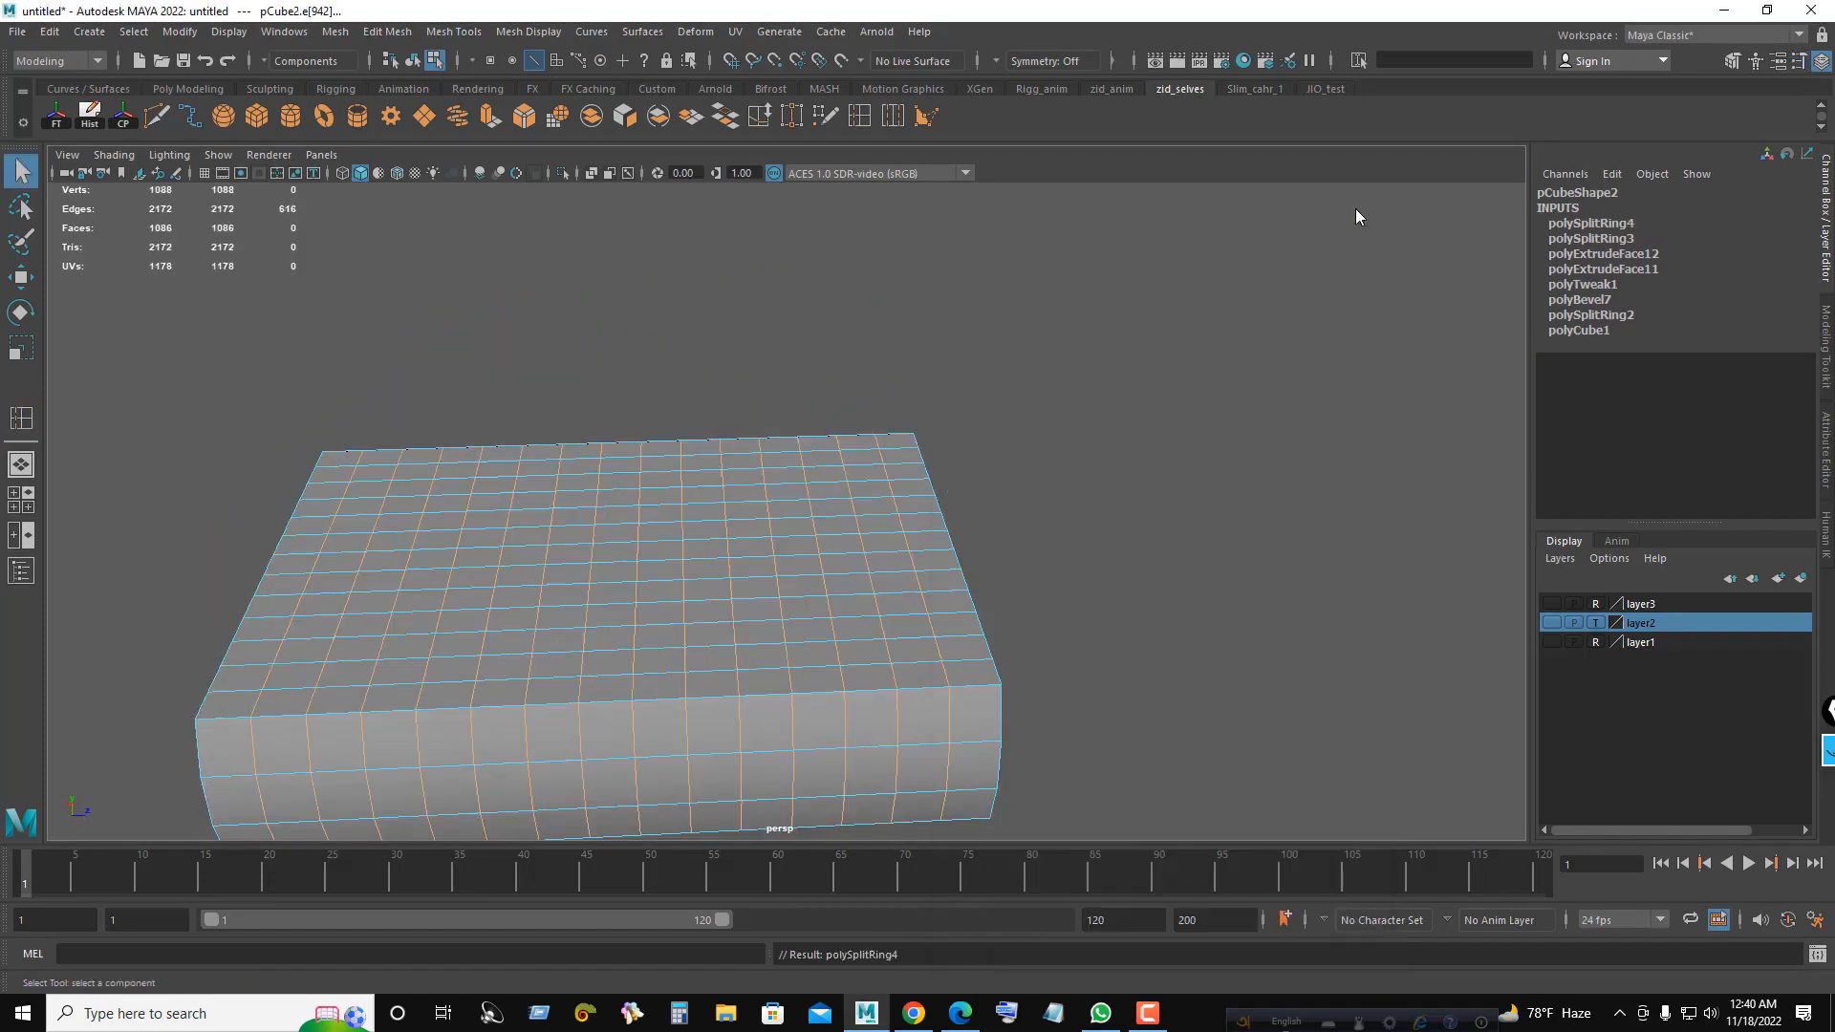
- Return to object selection, inspect the book mesh in smooth preview, and switch the preview off
right_click_drag(1107, 321, 1204, 293)
left_click(1057, 445)
left_click_drag(1057, 445, 745, 541, "alt")
left_click(870, 499)
left_click_drag(871, 495, 868, 463, "alt")
key("3")
left_click(1032, 521)
left_click_drag(908, 549, 965, 577, "alt")
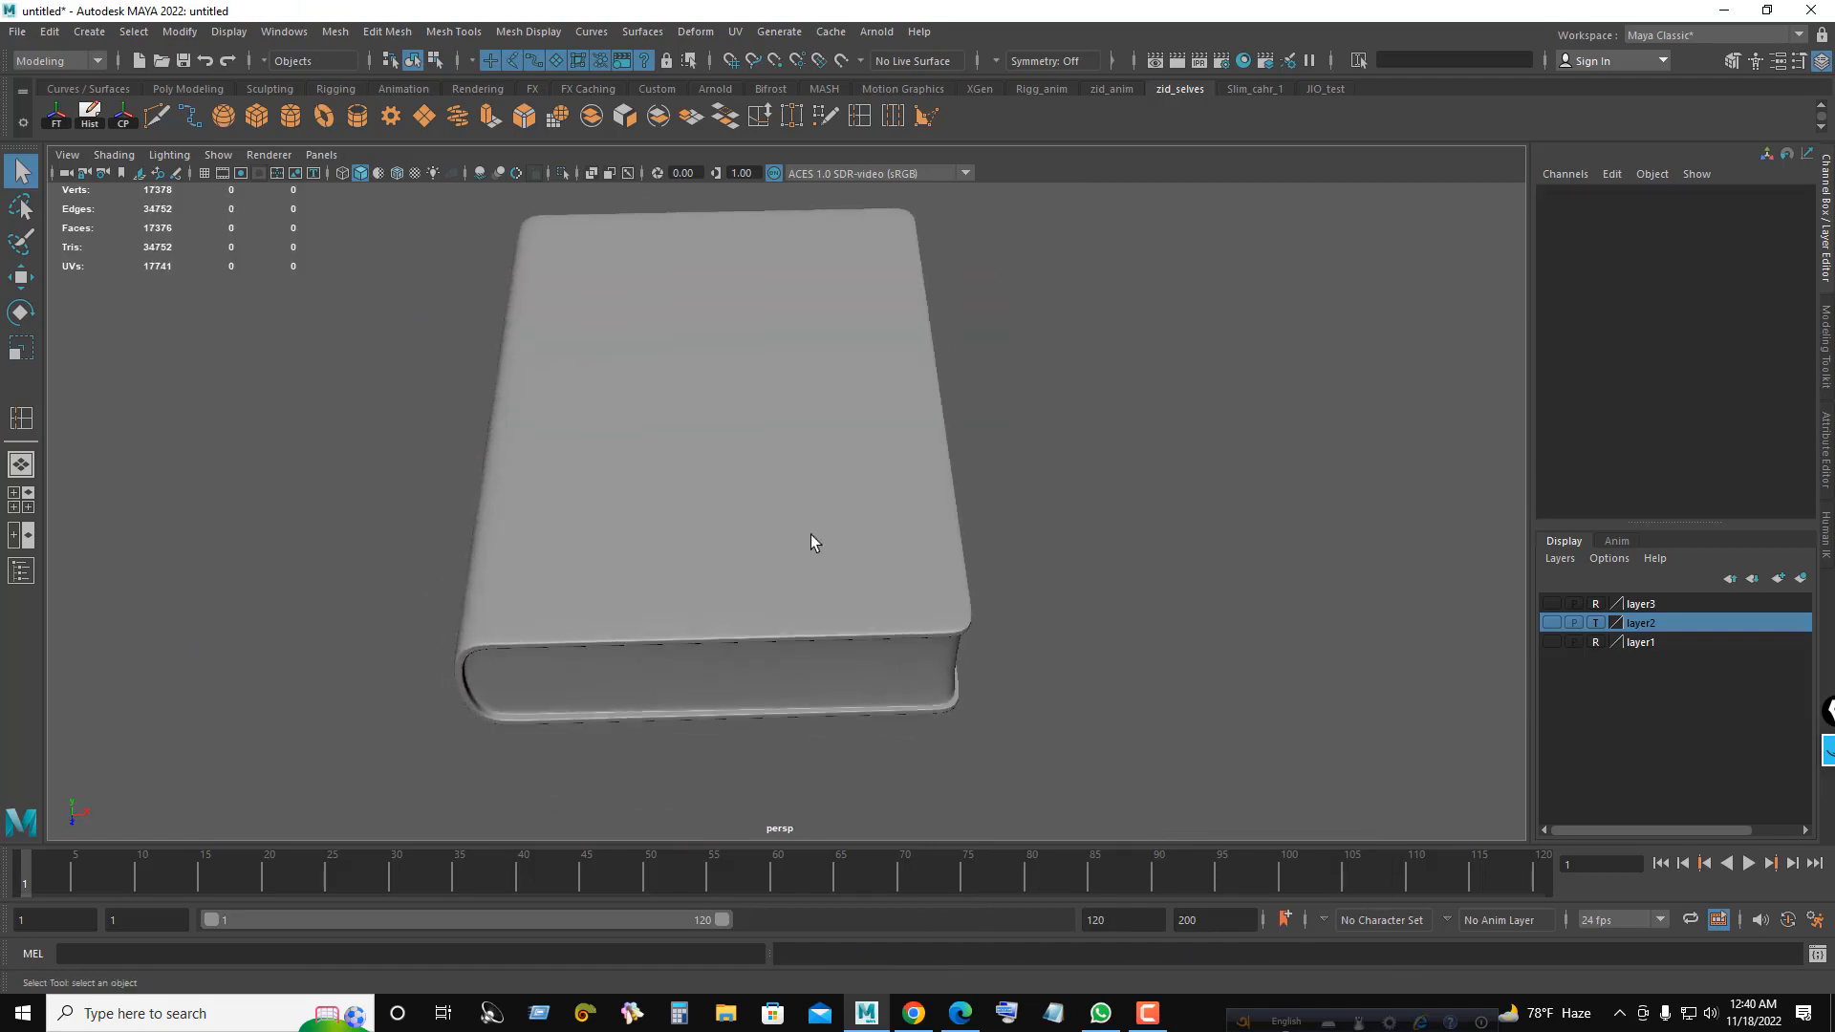
left_click_drag(810, 543, 860, 610, "alt")
left_click(760, 416)
key("1")
- Bevel the vertical edge loop at the book's front page corner with a fraction of about 0.199 and 2 segments
middle_click_drag(860, 611, 811, 463, "alt")
right_click_drag(810, 463, 1235, 624, "alt")
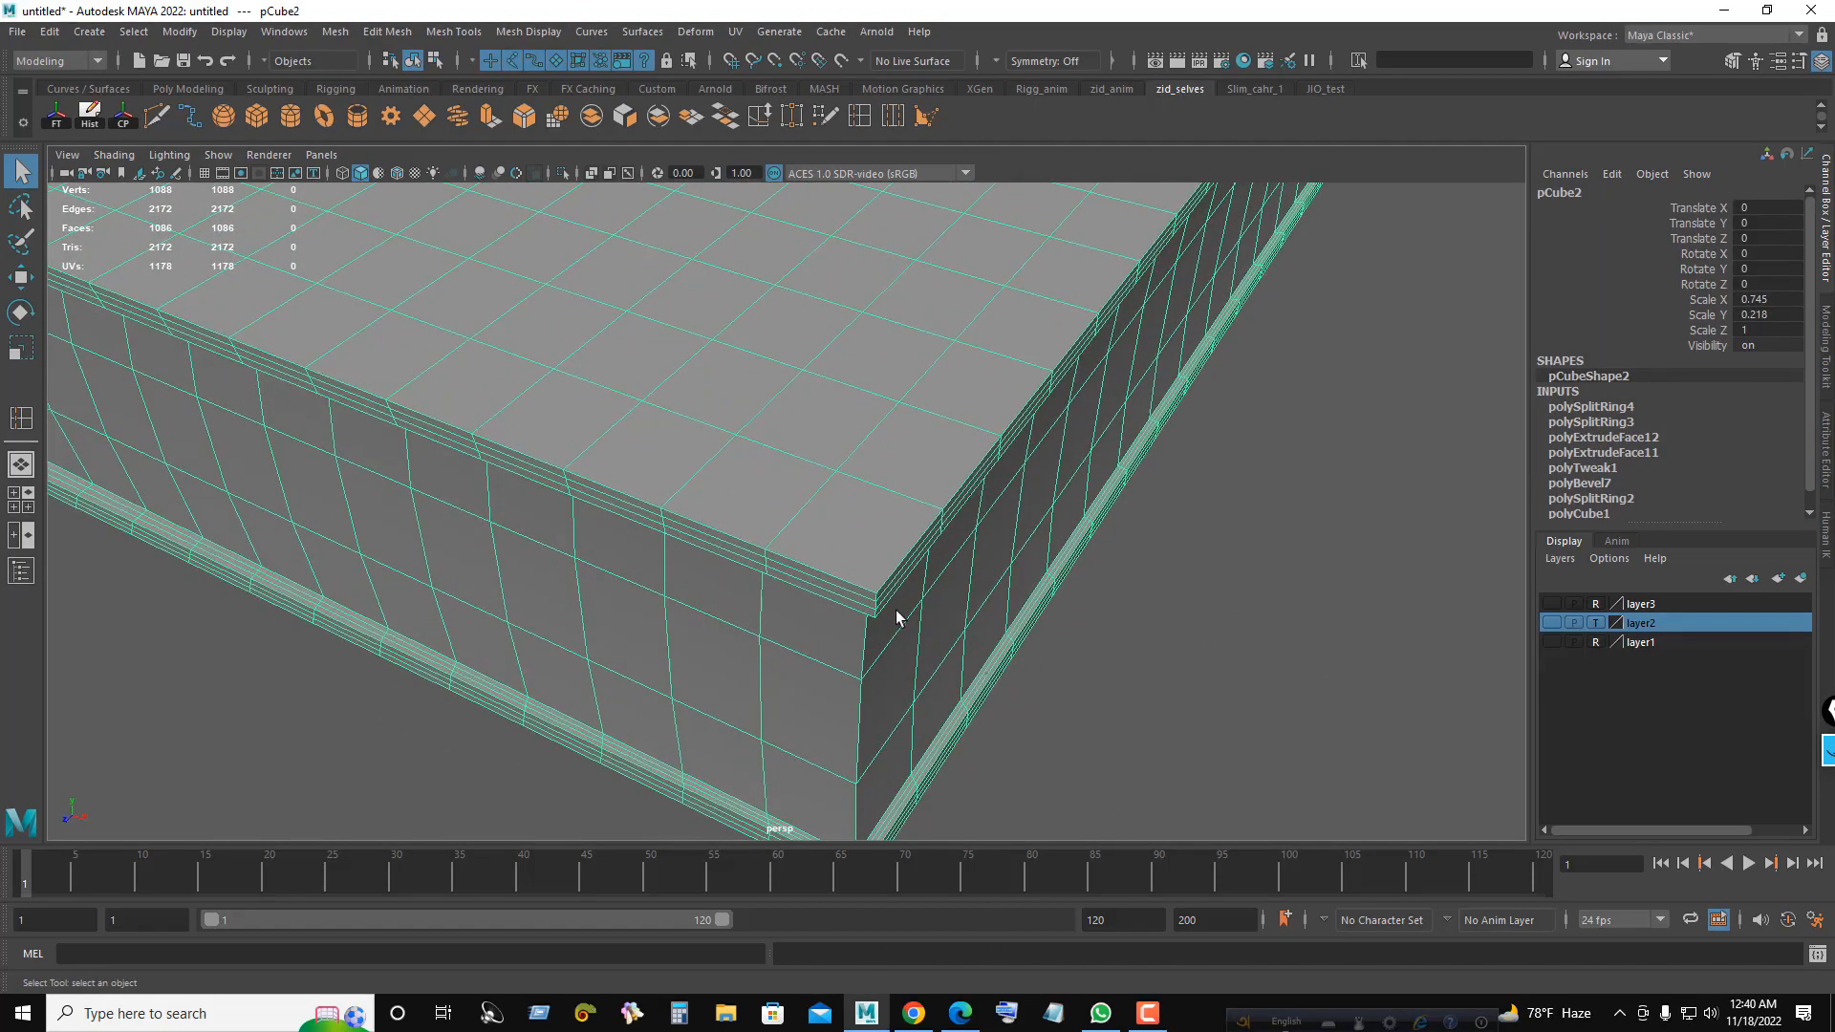
left_click_drag(896, 616, 864, 573, "alt")
right_click_drag(864, 483, 863, 432)
double_click(819, 606)
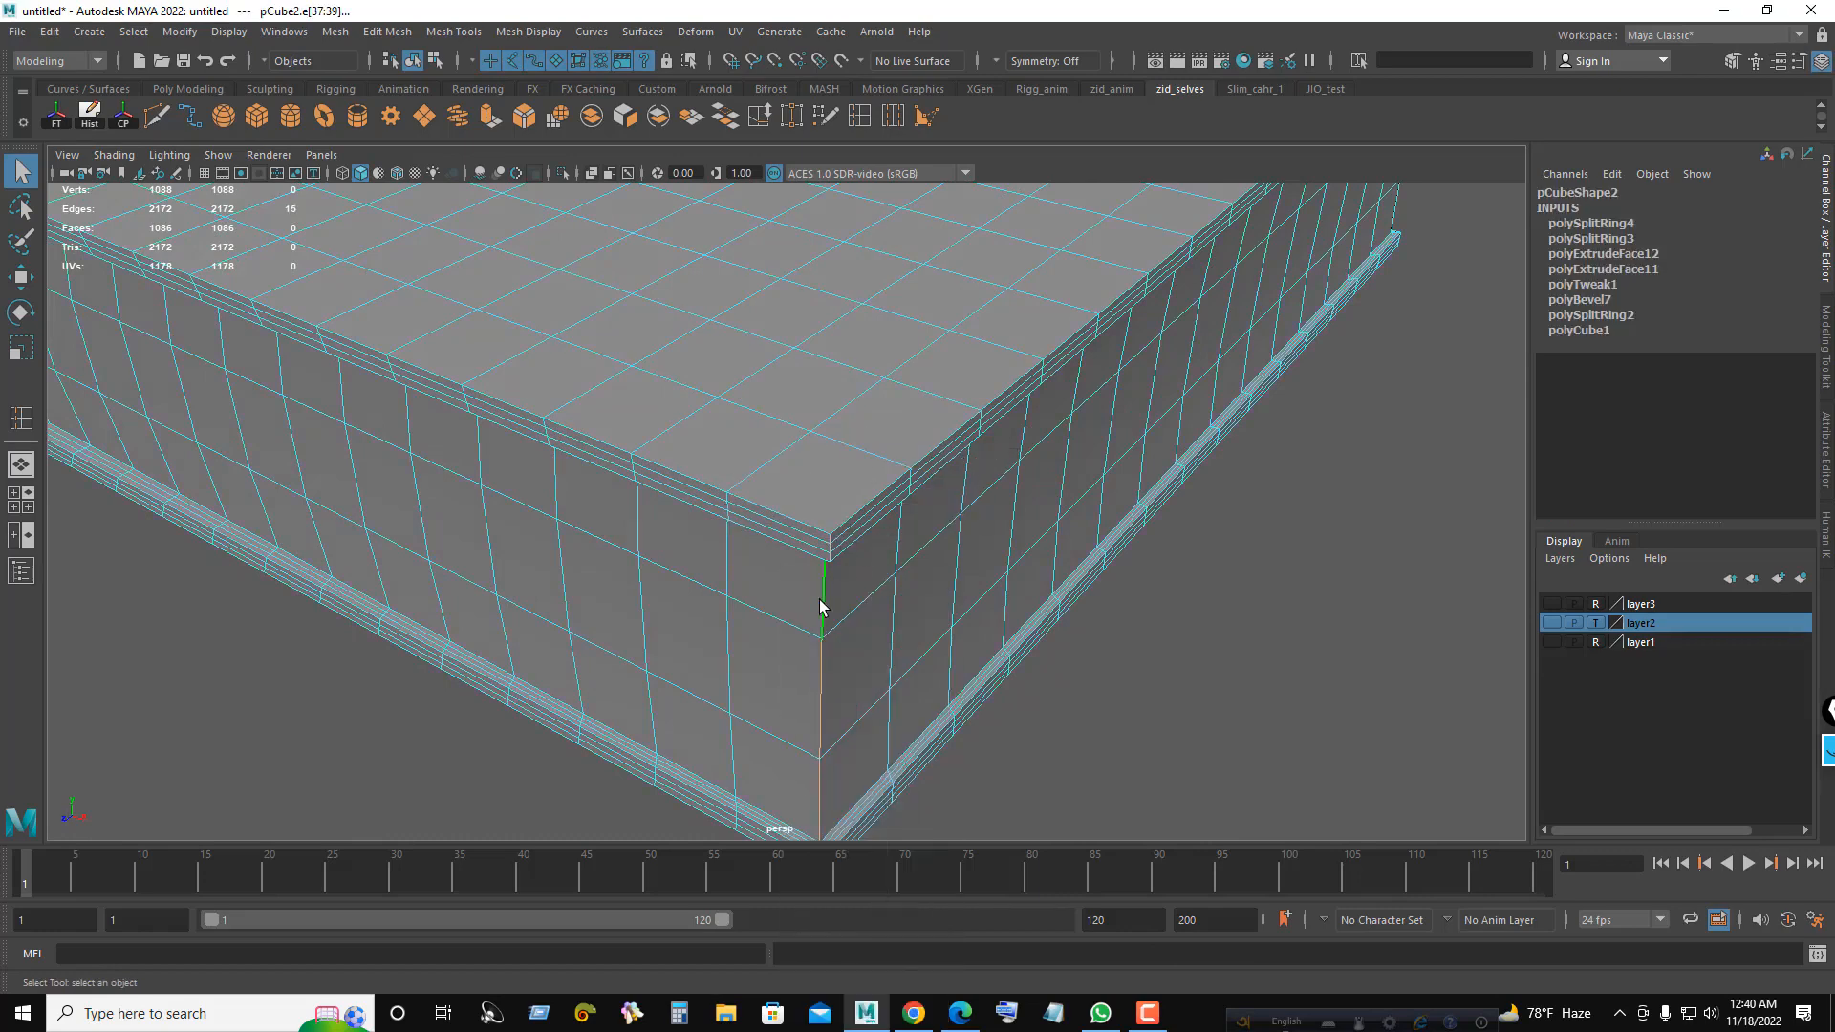
key("ctrl+b")
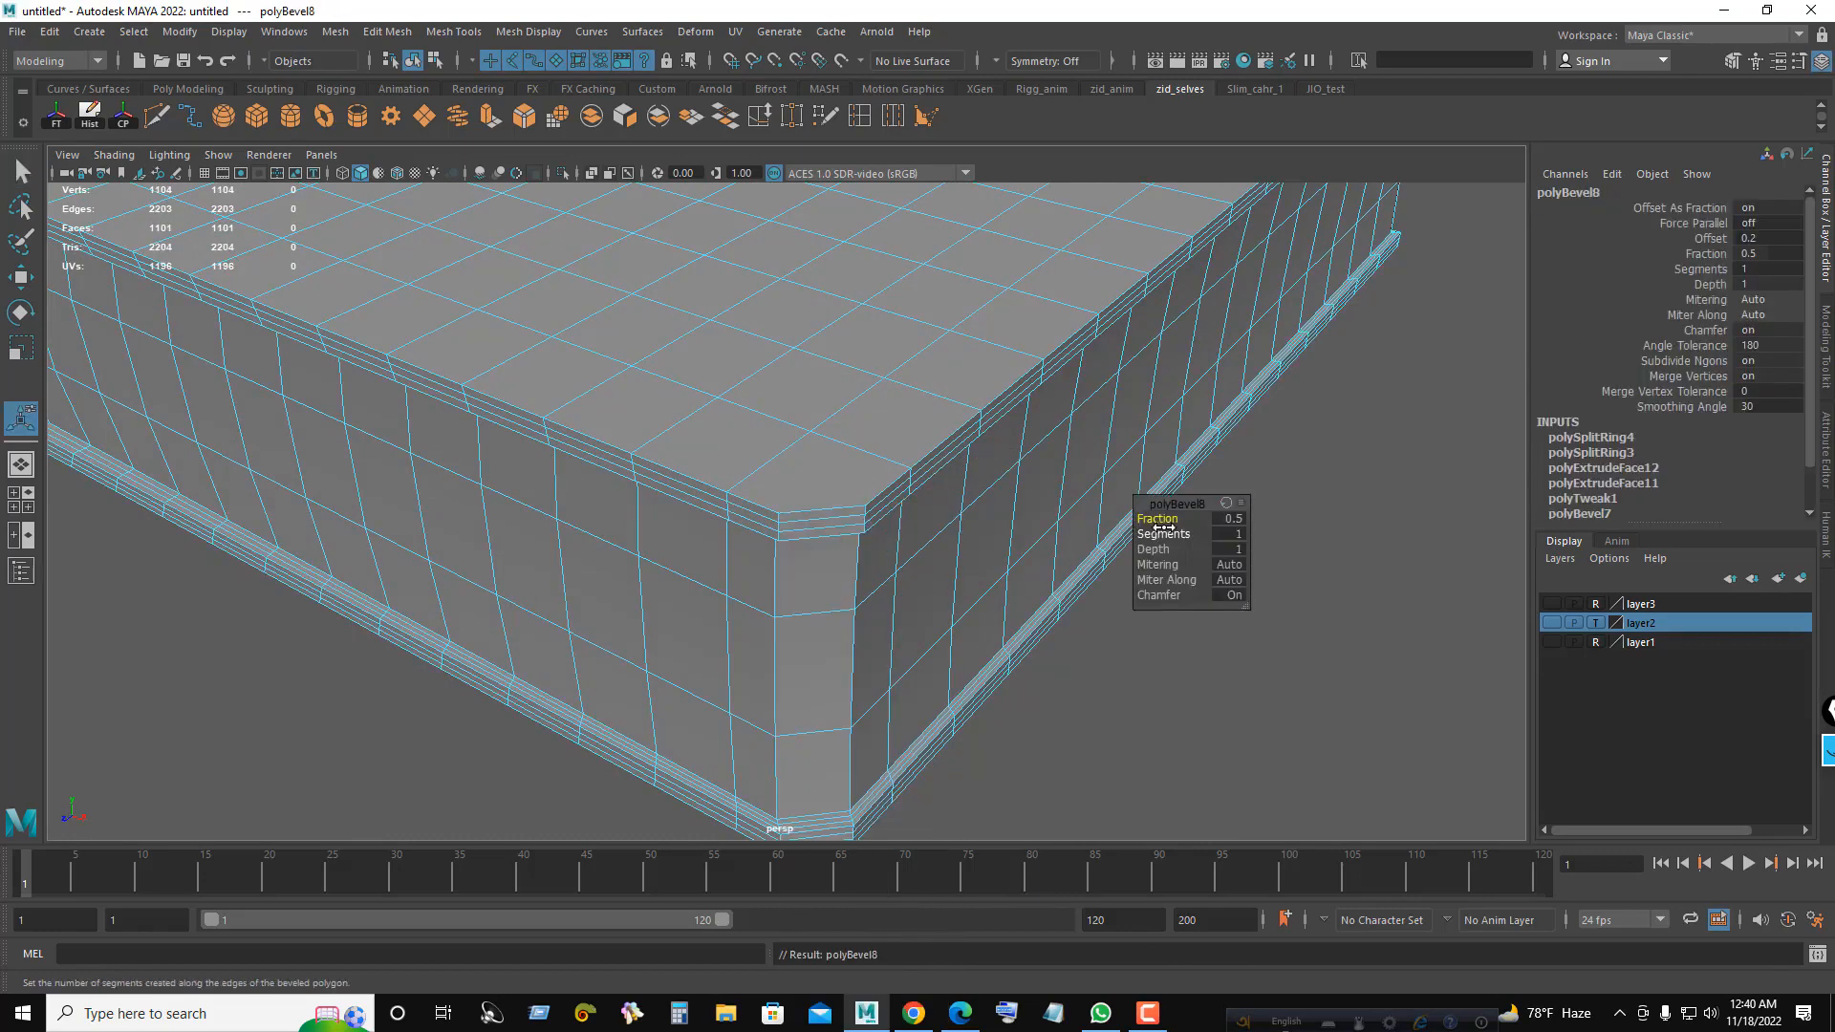
left_click_drag(1186, 519, 862, 558)
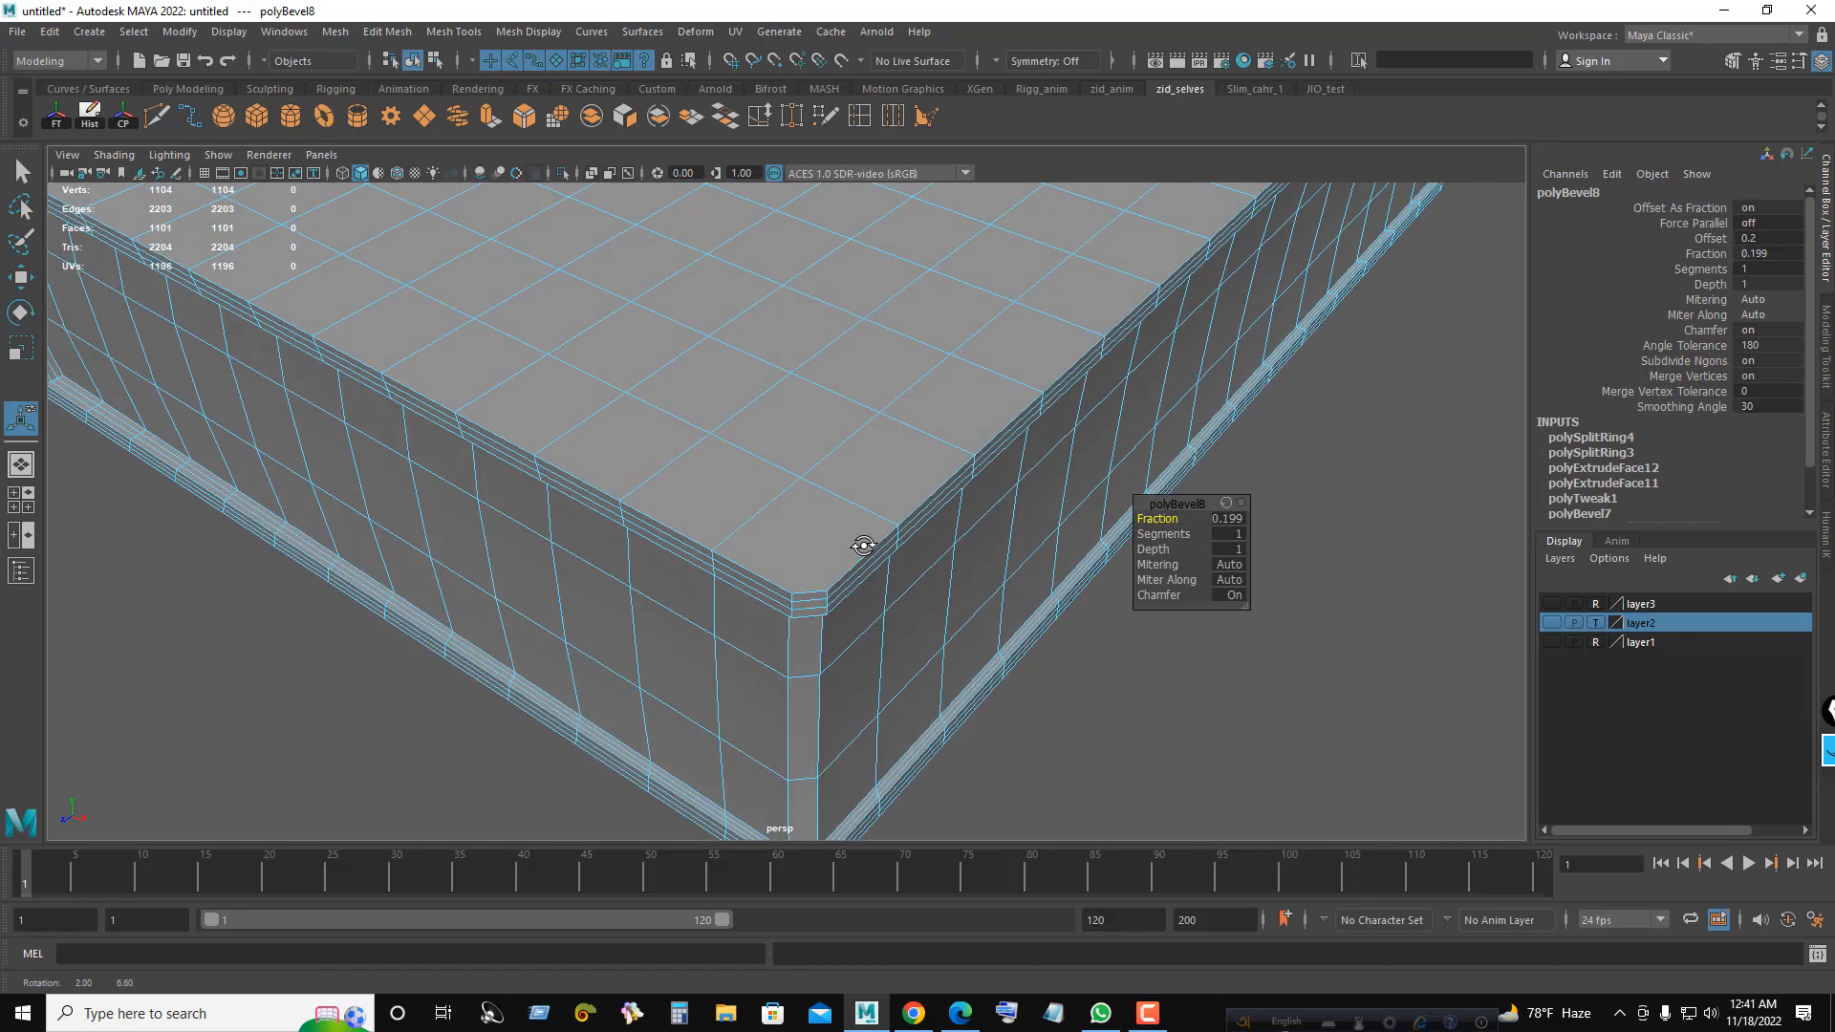
left_click(1228, 534)
type("2")
key("Return")
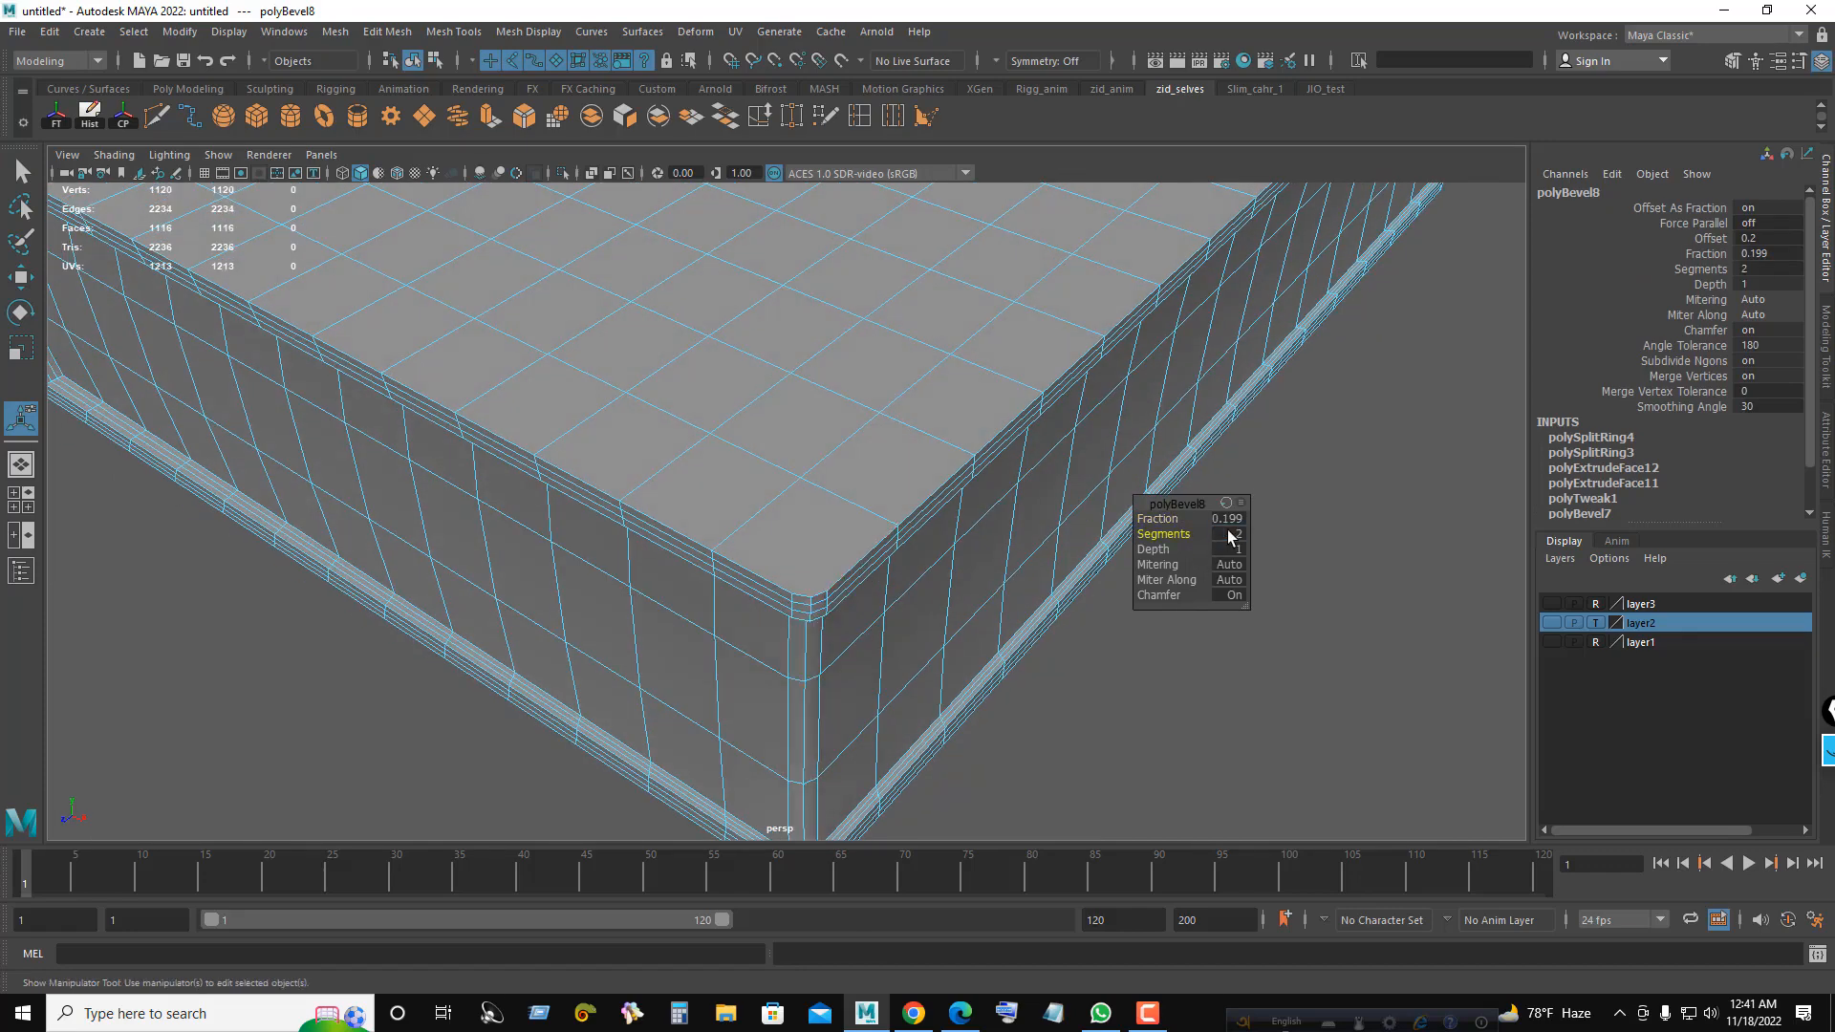
- Return to object selection and deselect the book to inspect its beveled corner
right_click_drag(929, 408, 786, 468)
left_click_drag(786, 469, 917, 477, "alt")
right_click_drag(918, 478, 1070, 521, "alt")
left_click_drag(1070, 521, 985, 481, "alt")
left_click(1036, 626)
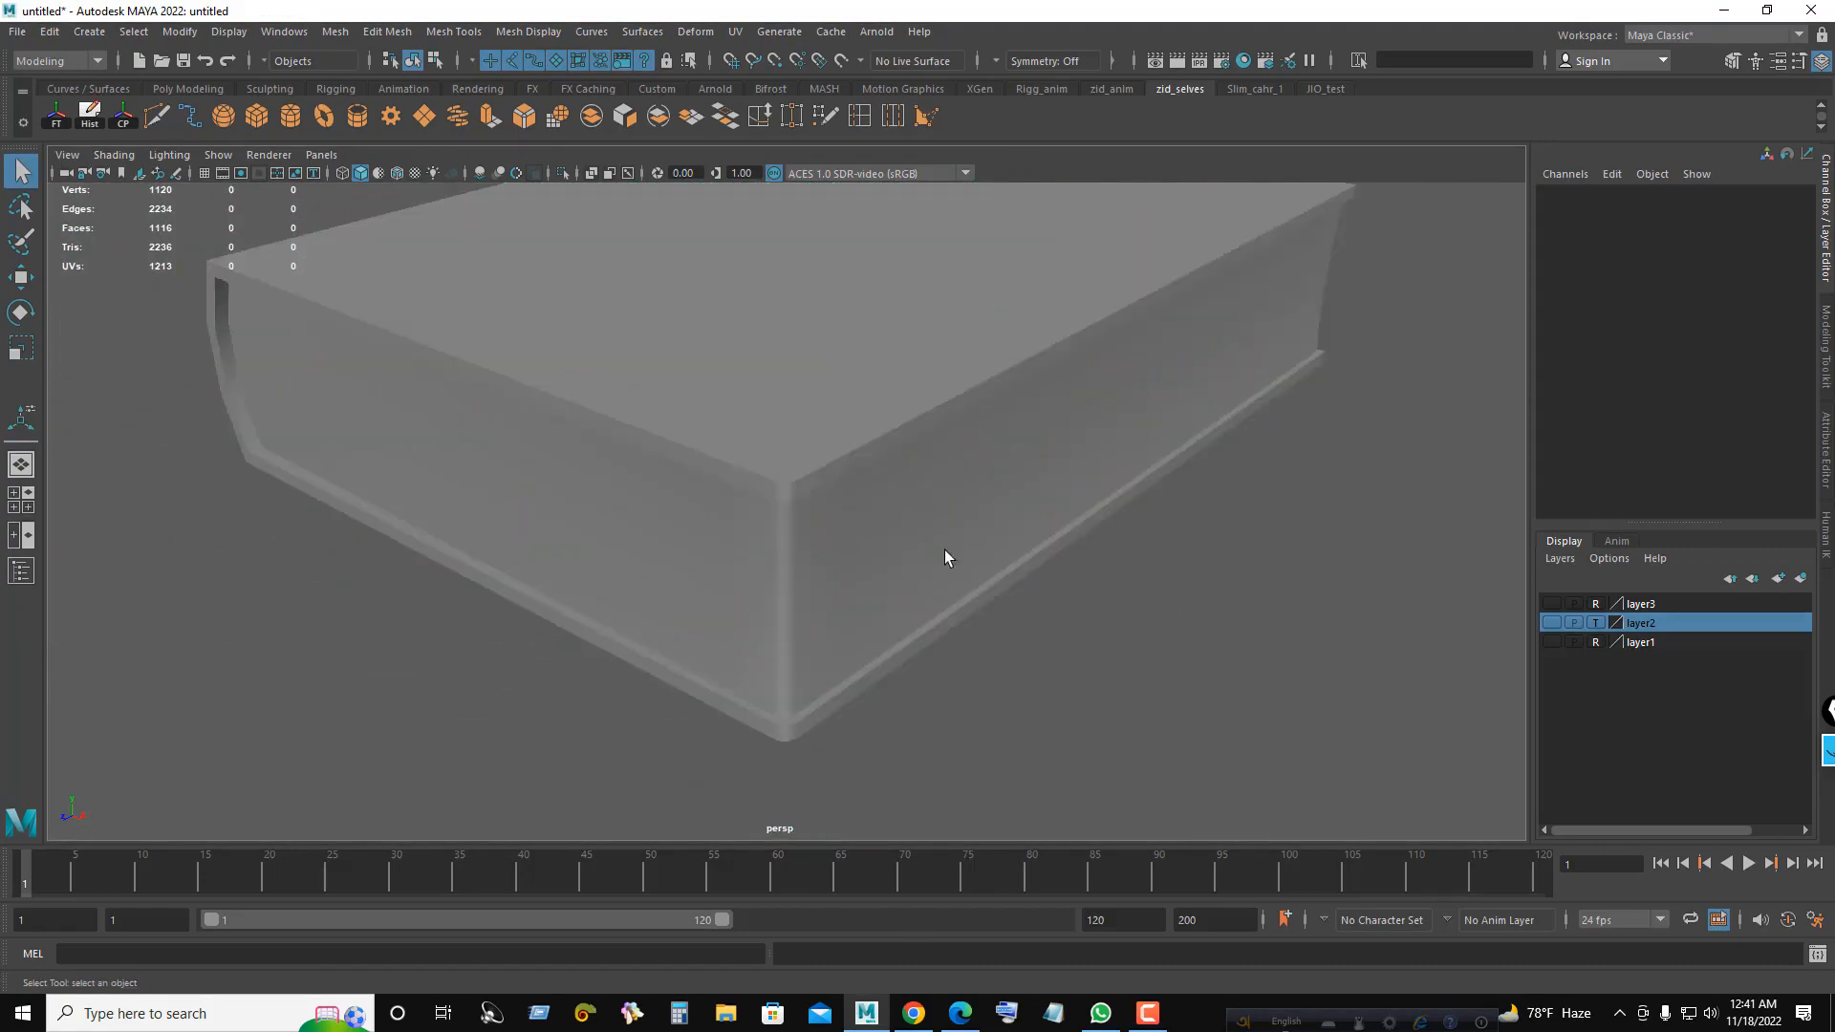
- Cut an edge across the book's top cover from the beveled corner's middle vertex to the nearest inner grid vertex
left_click_drag(944, 549, 864, 574, "alt")
right_click_drag(864, 573, 1008, 583, "alt")
left_click(860, 514)
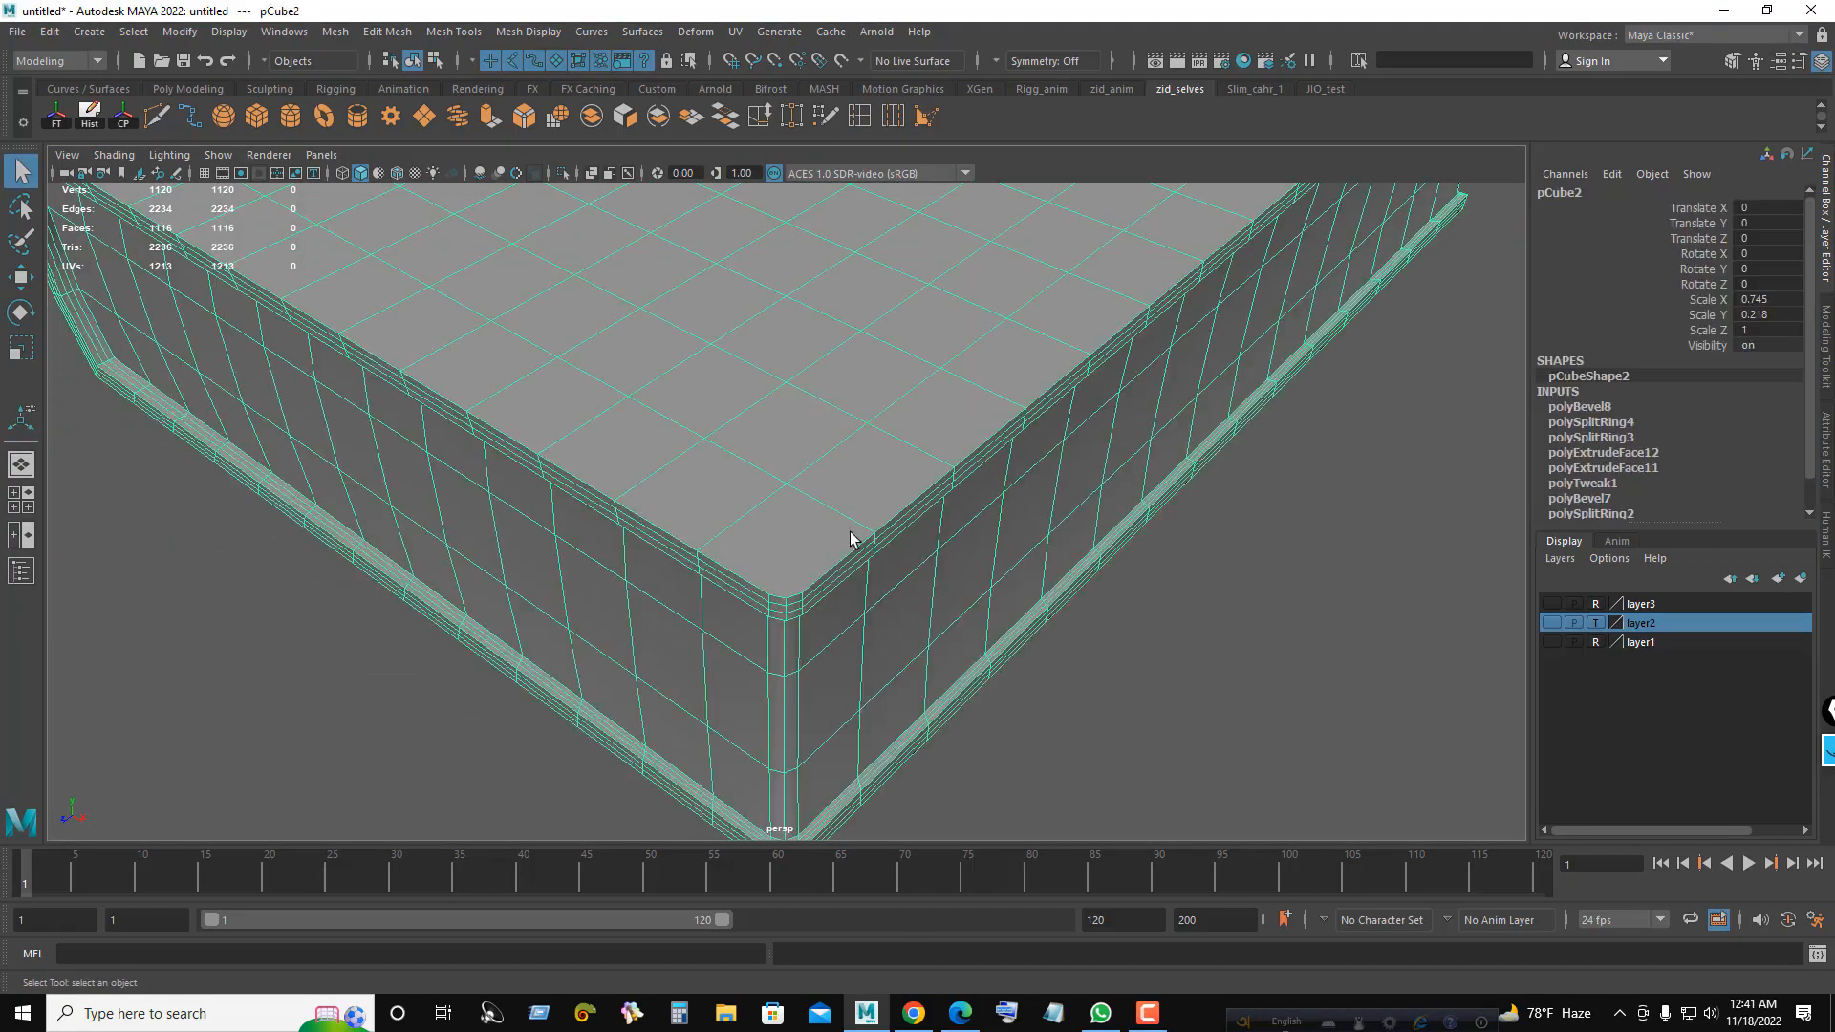
left_click(156, 118)
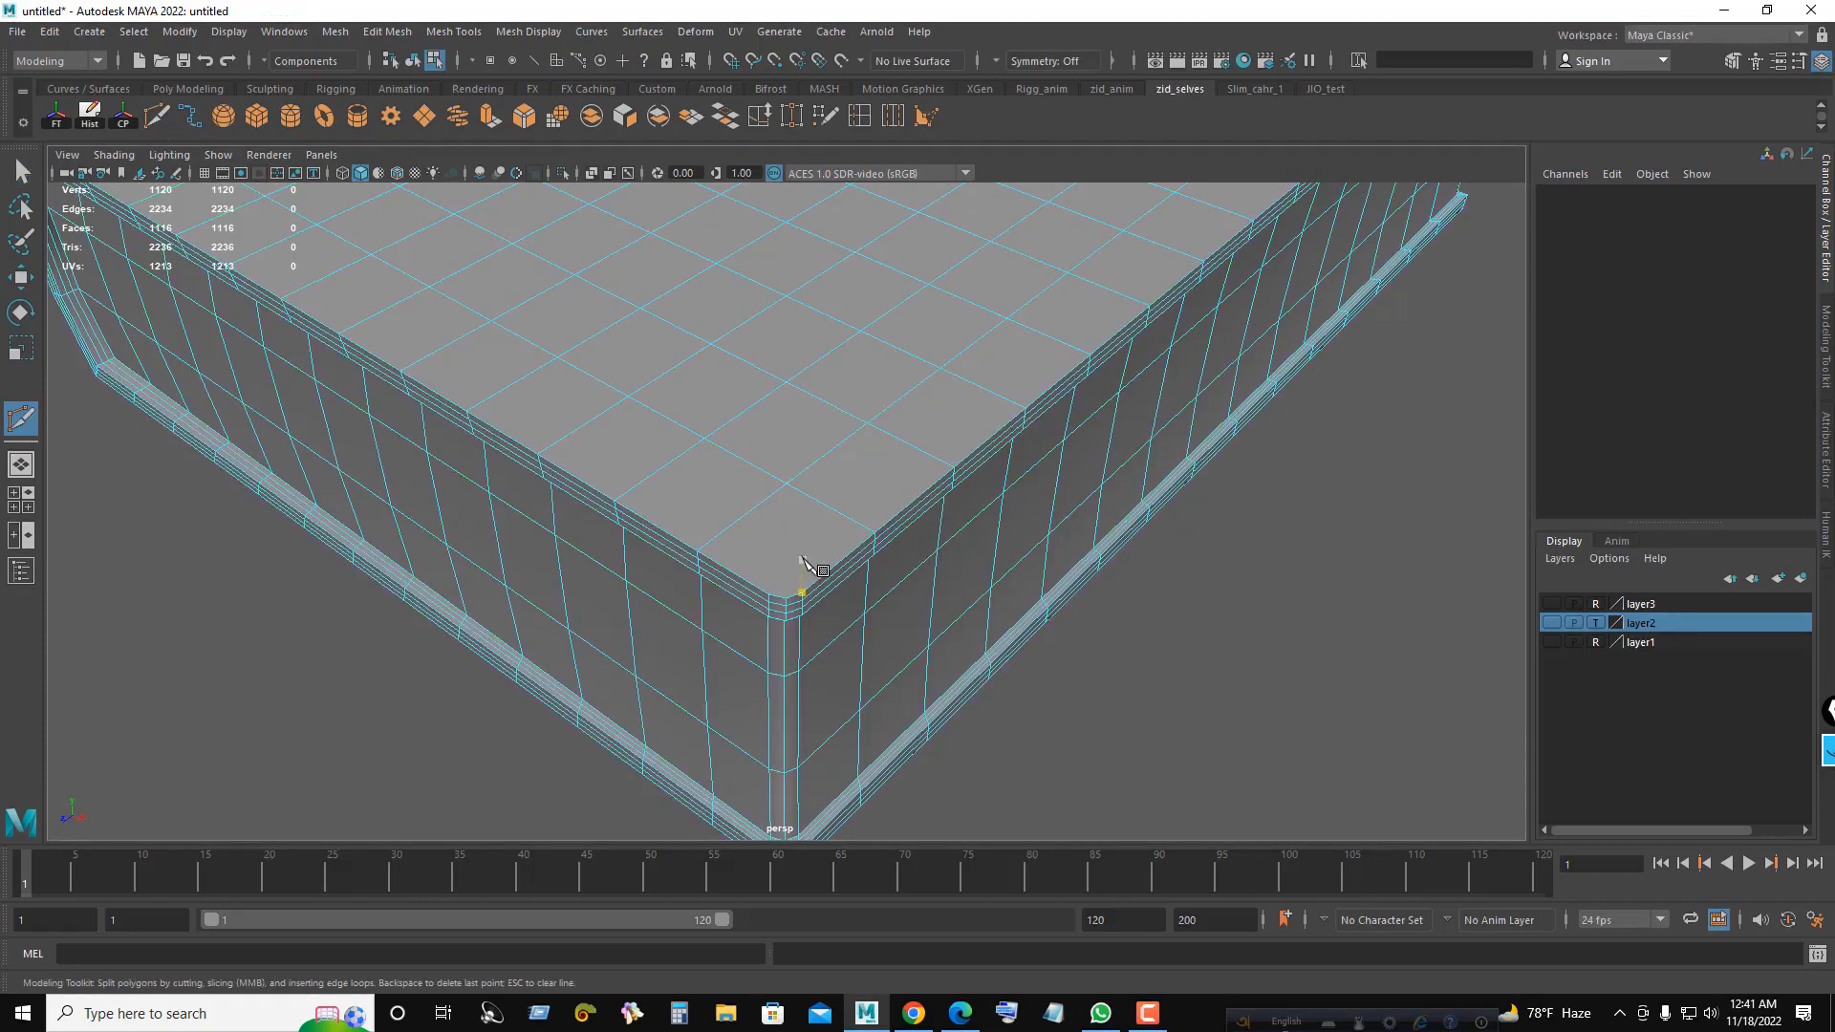
left_click(787, 484)
right_click(635, 421)
- Cut a matching diagonal edge on the book's underside from the beveled corner's middle vertex to the nearest inner grid vertex
right_click_drag(841, 510, 697, 506, "alt")
left_click_drag(860, 642, 872, 357, "alt")
left_click(723, 325)
right_click_drag(747, 317, 866, 330, "alt")
middle_click_drag(793, 282, 853, 526, "alt")
right_click_drag(854, 526, 1252, 531, "alt")
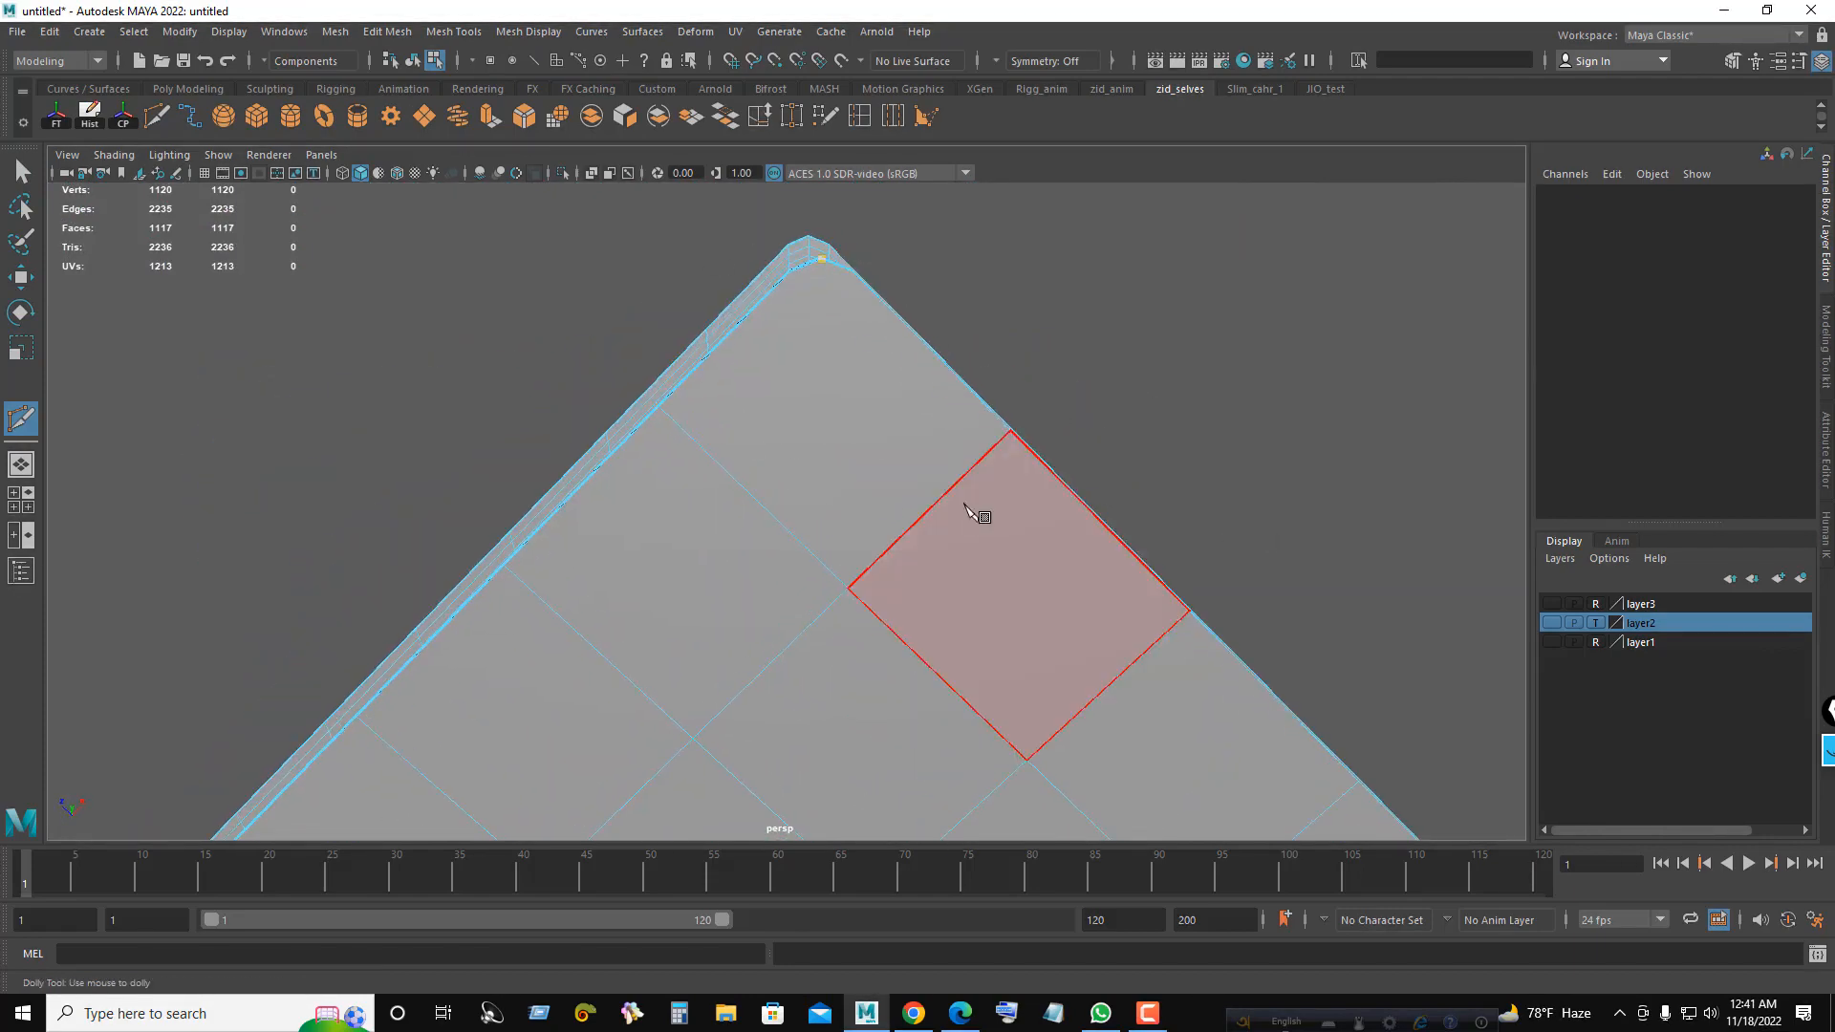
left_click(850, 585)
right_click(873, 688)
left_click_drag(873, 690, 1023, 634, "alt")
- Leave the cutting tool, inspect the book's cleaned-up corner in smooth preview, and return the selected mesh to unsmoothed display
key("q")
right_click(873, 487)
left_click(873, 538)
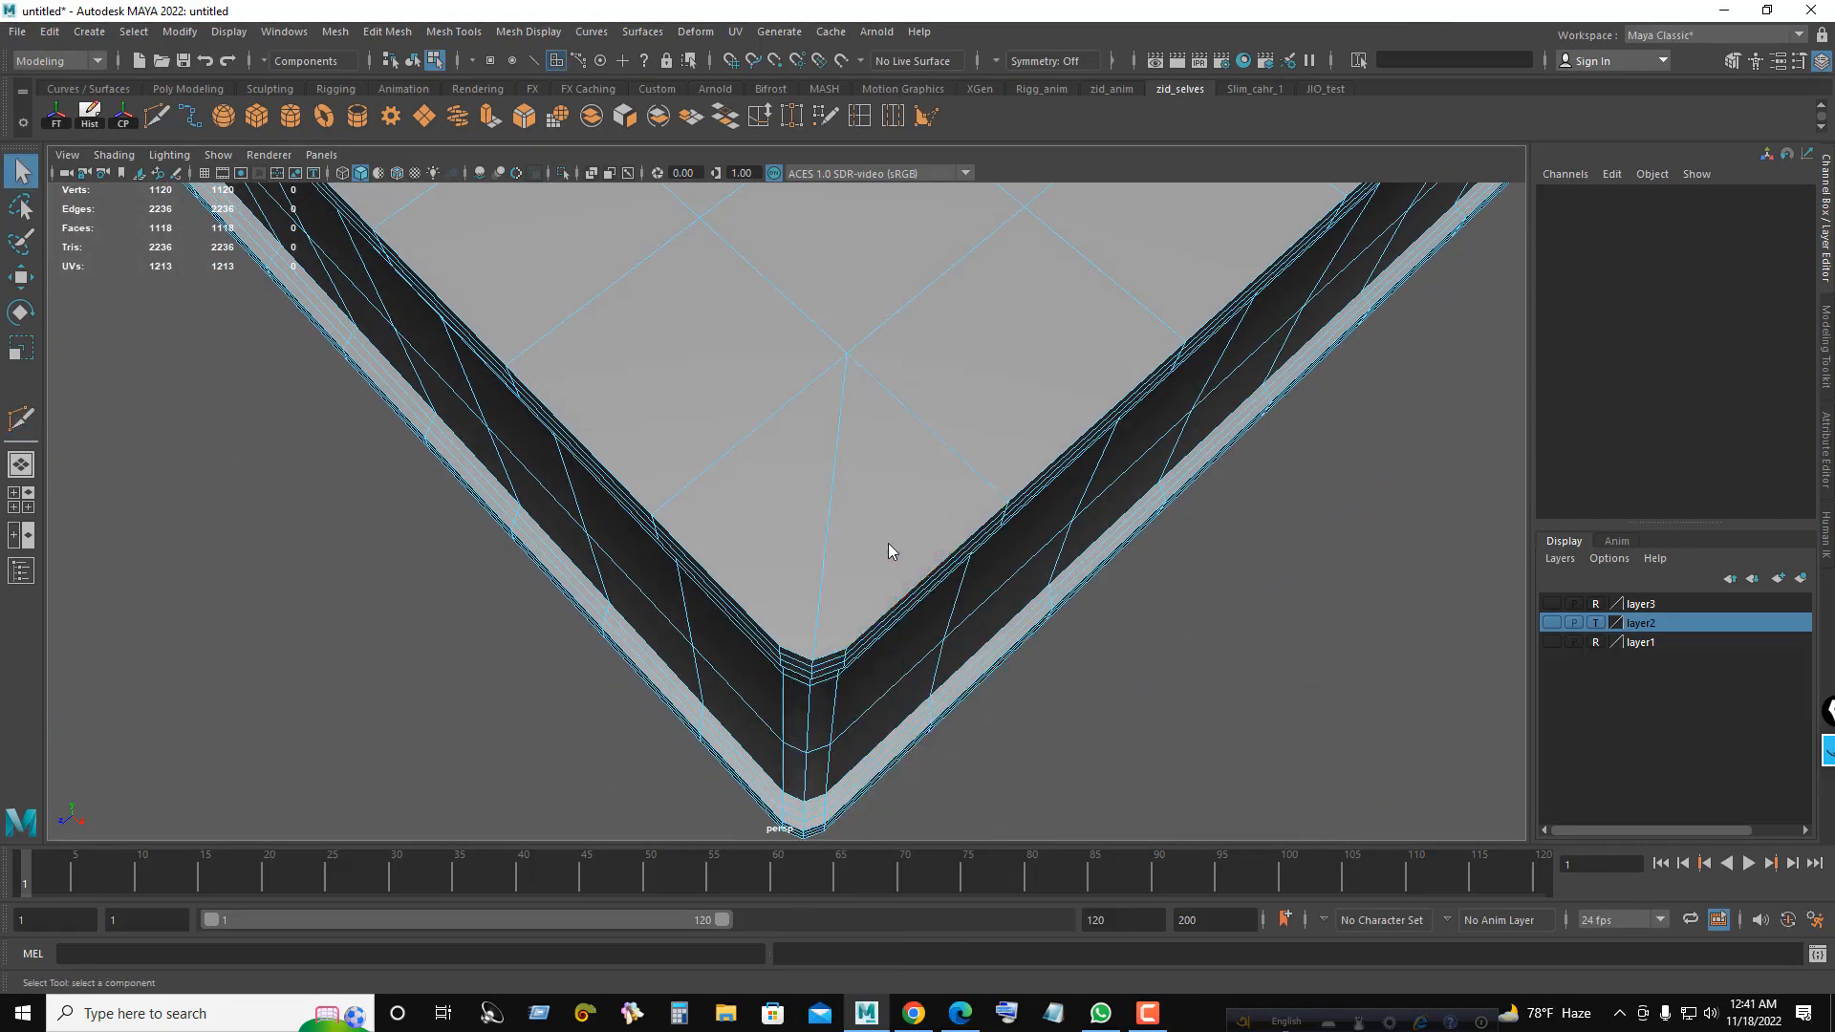
left_click(887, 503)
left_click(1208, 597)
scroll(1094, 524, "down", 5)
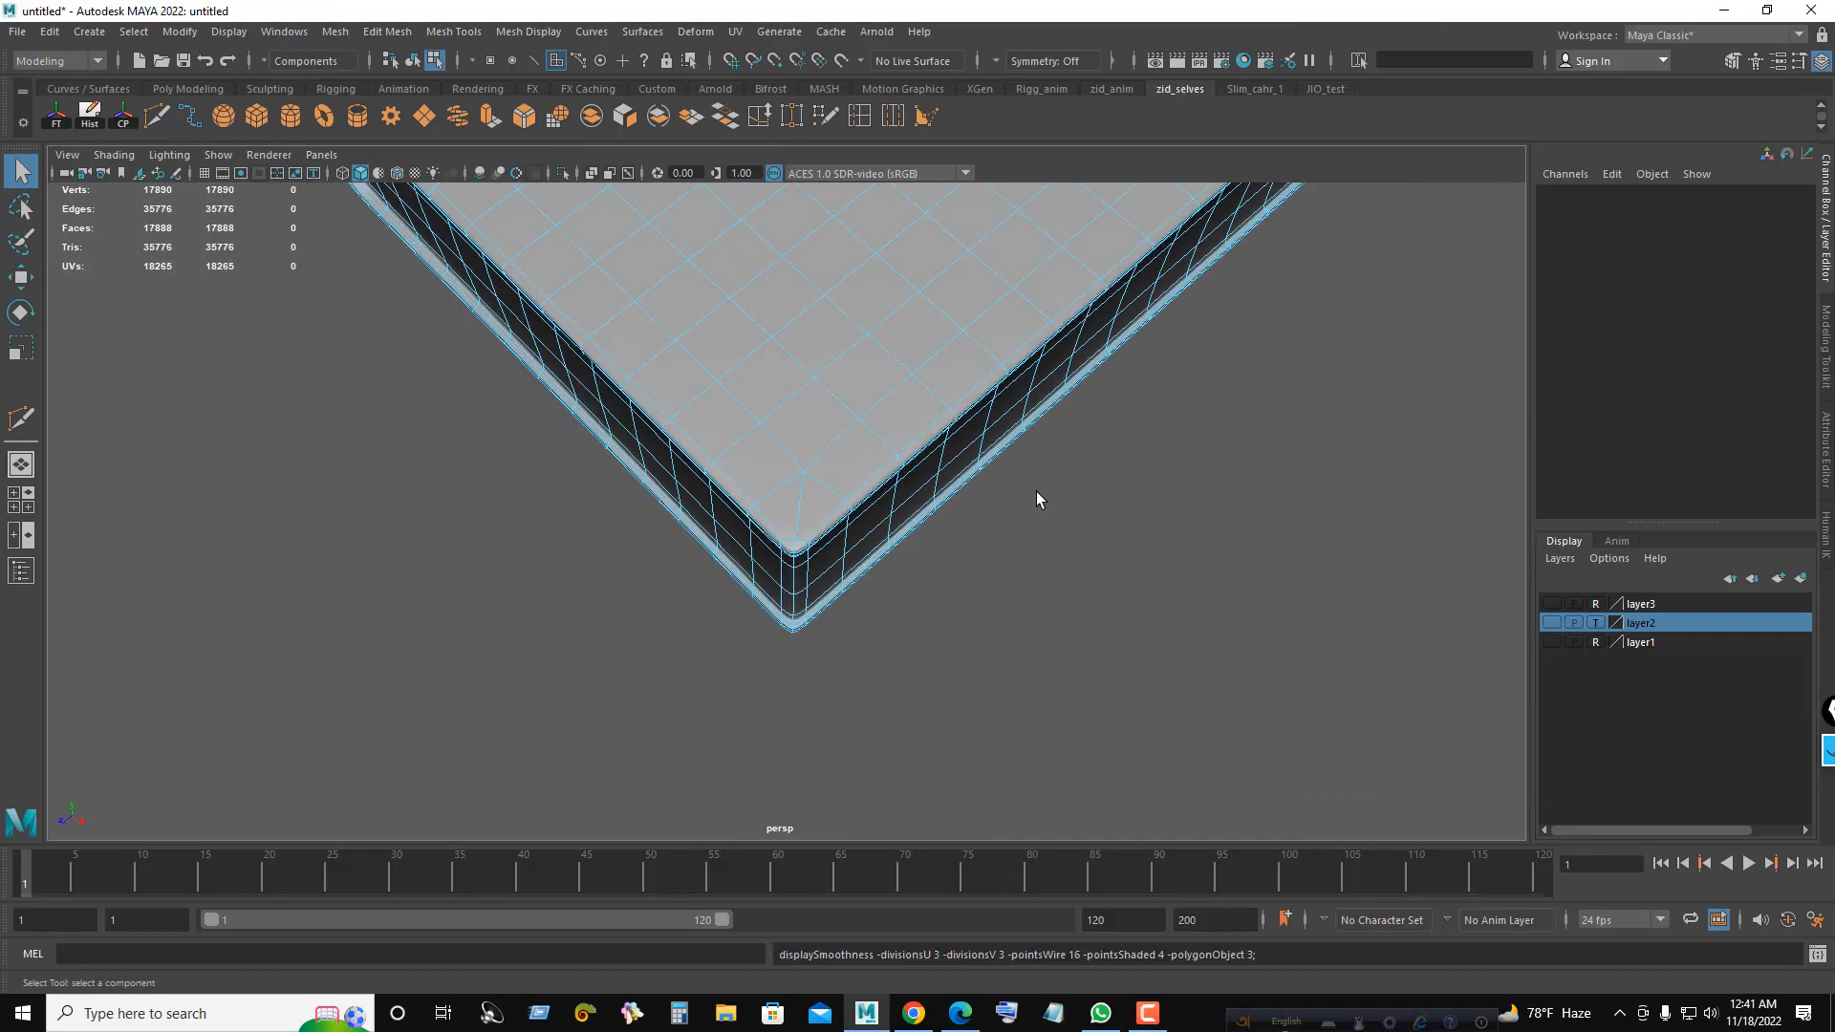
left_click_drag(1036, 491, 1192, 426, "alt")
scroll(1045, 330, "down", 3)
right_click_drag(1151, 370, 1229, 352)
left_click_drag(1228, 353, 627, 467, "alt")
middle_click_drag(627, 466, 860, 546, "alt")
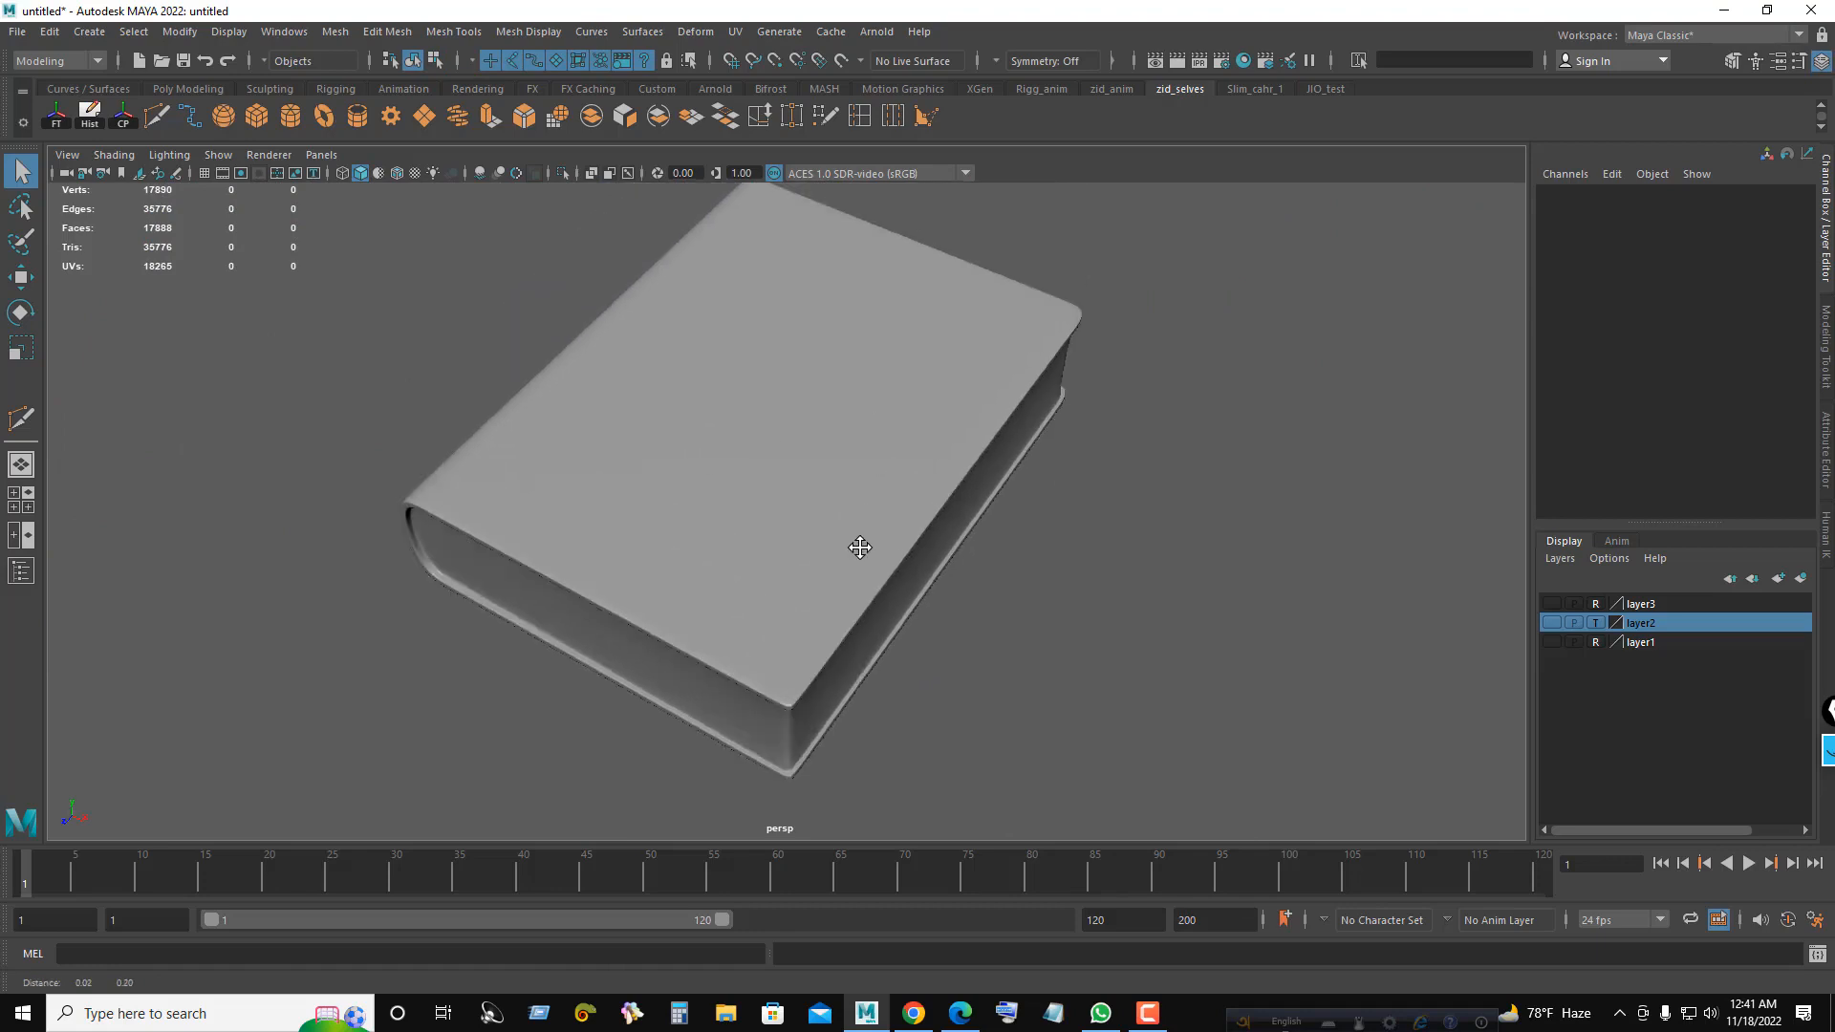
left_click_drag(841, 470, 898, 483, "alt")
left_click(778, 550)
key("1")
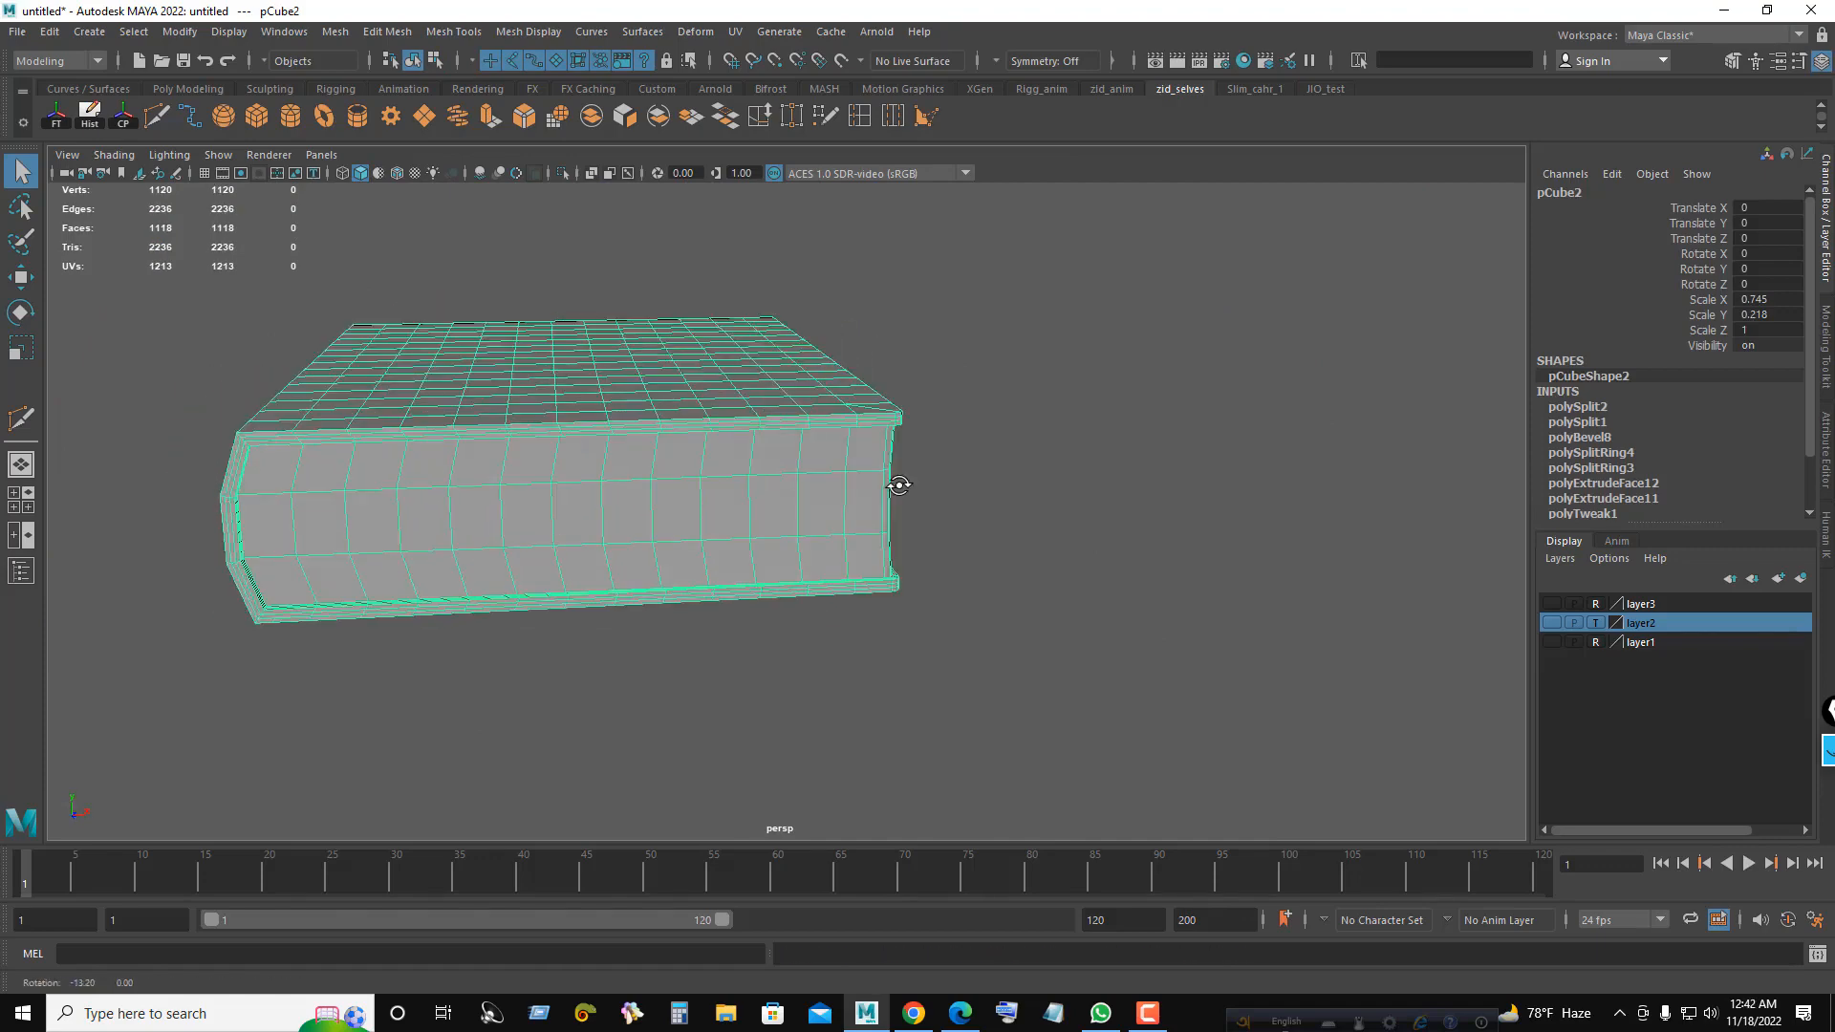
- Select the middle vertices along the beveled corner of the book's pages and activate the Move tool
right_click_drag(898, 483, 1006, 507)
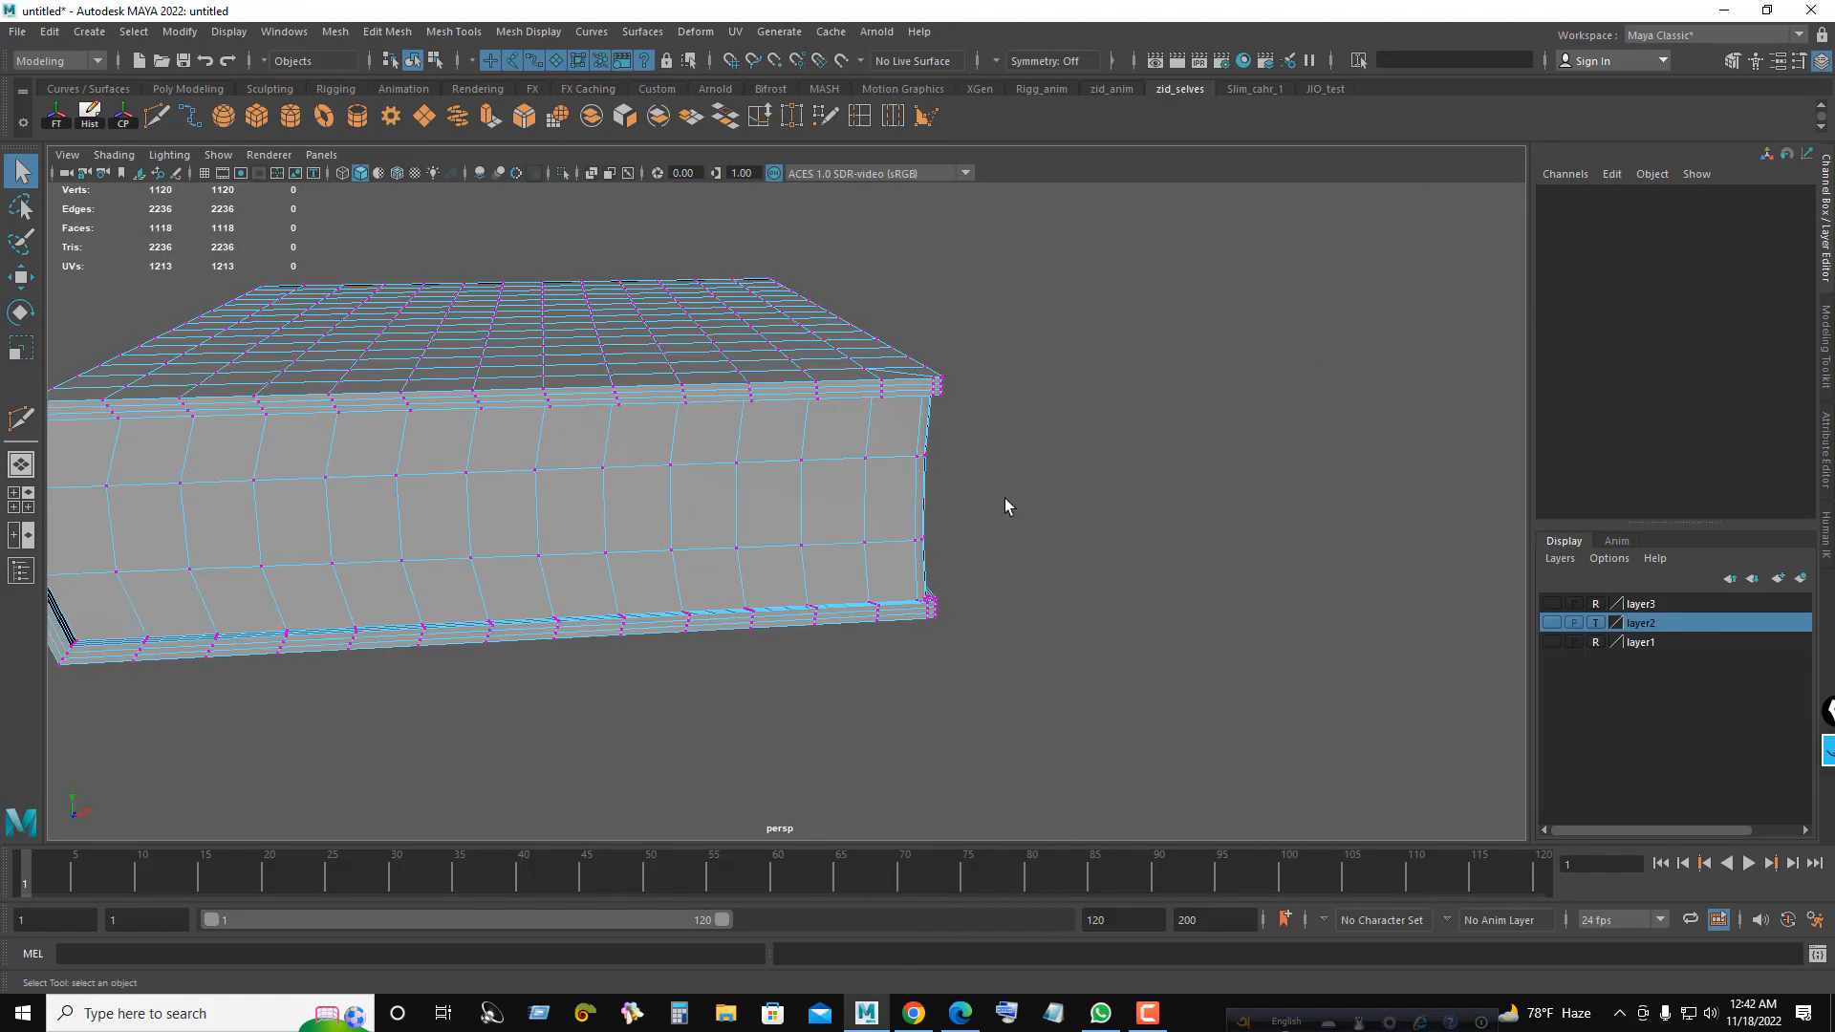
left_click_drag(966, 443, 942, 500)
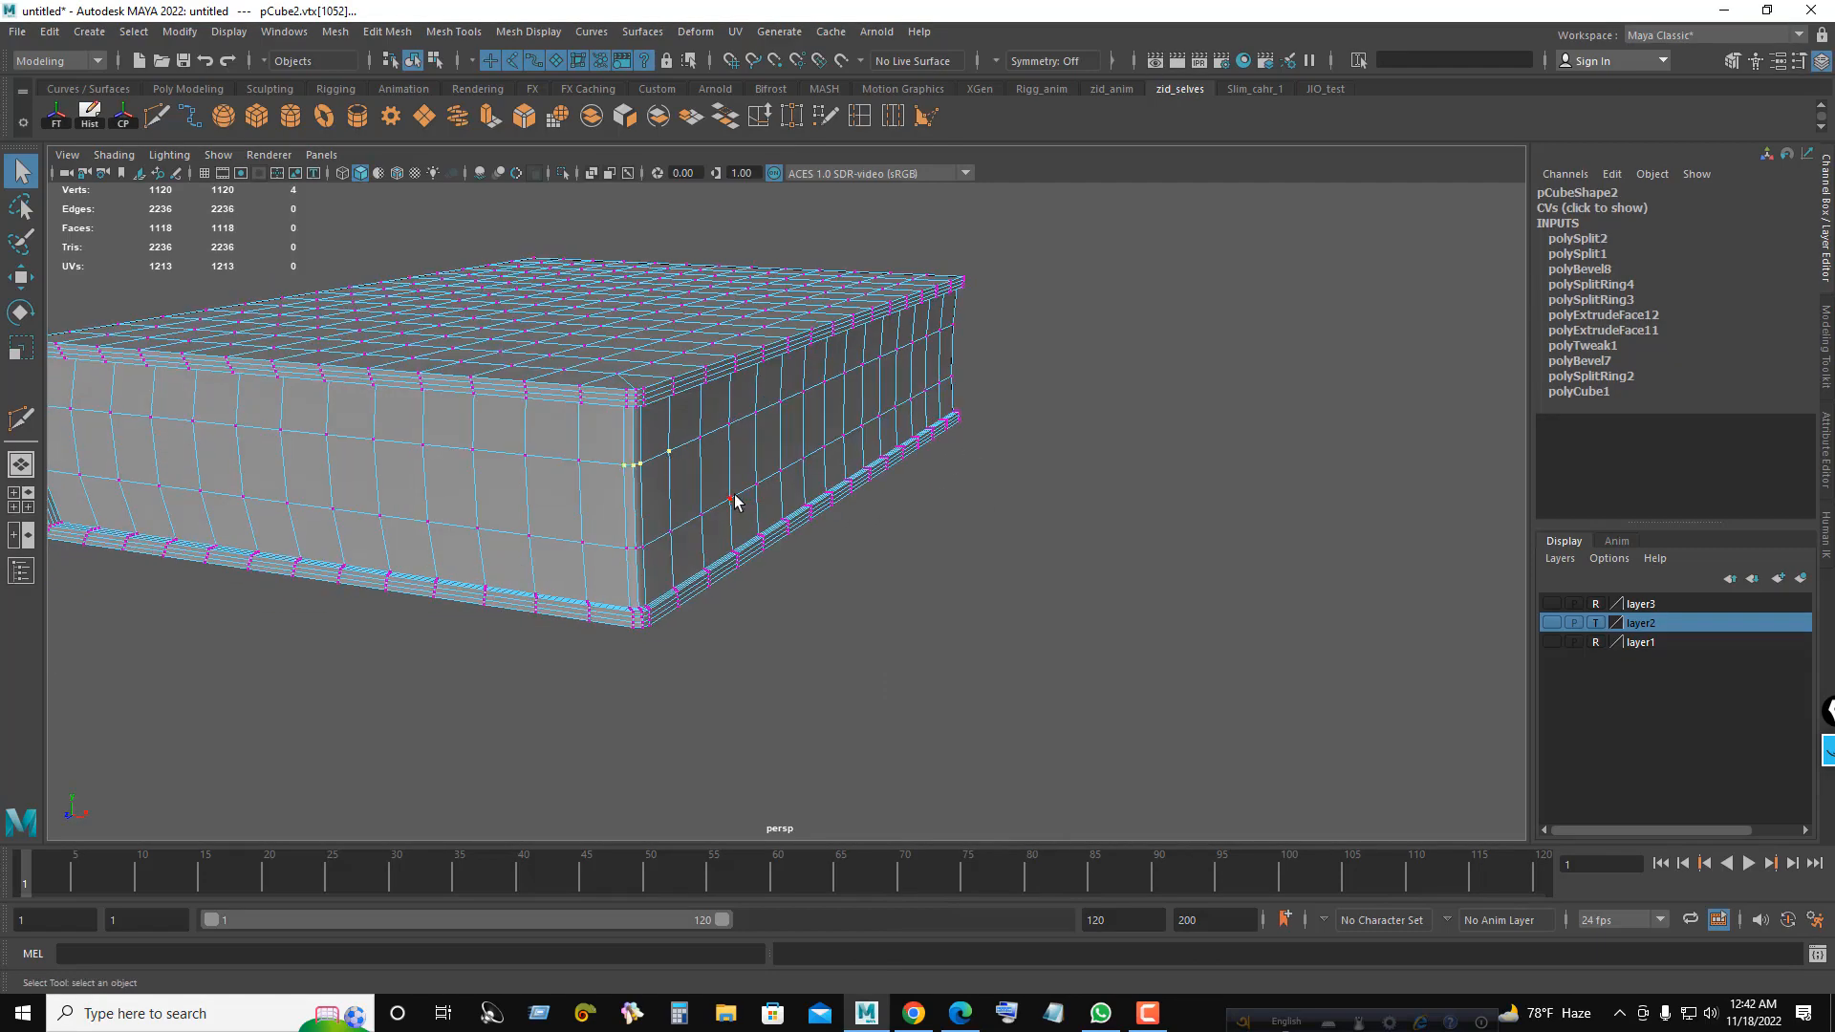
left_click_drag(866, 561, 1120, 553, "alt")
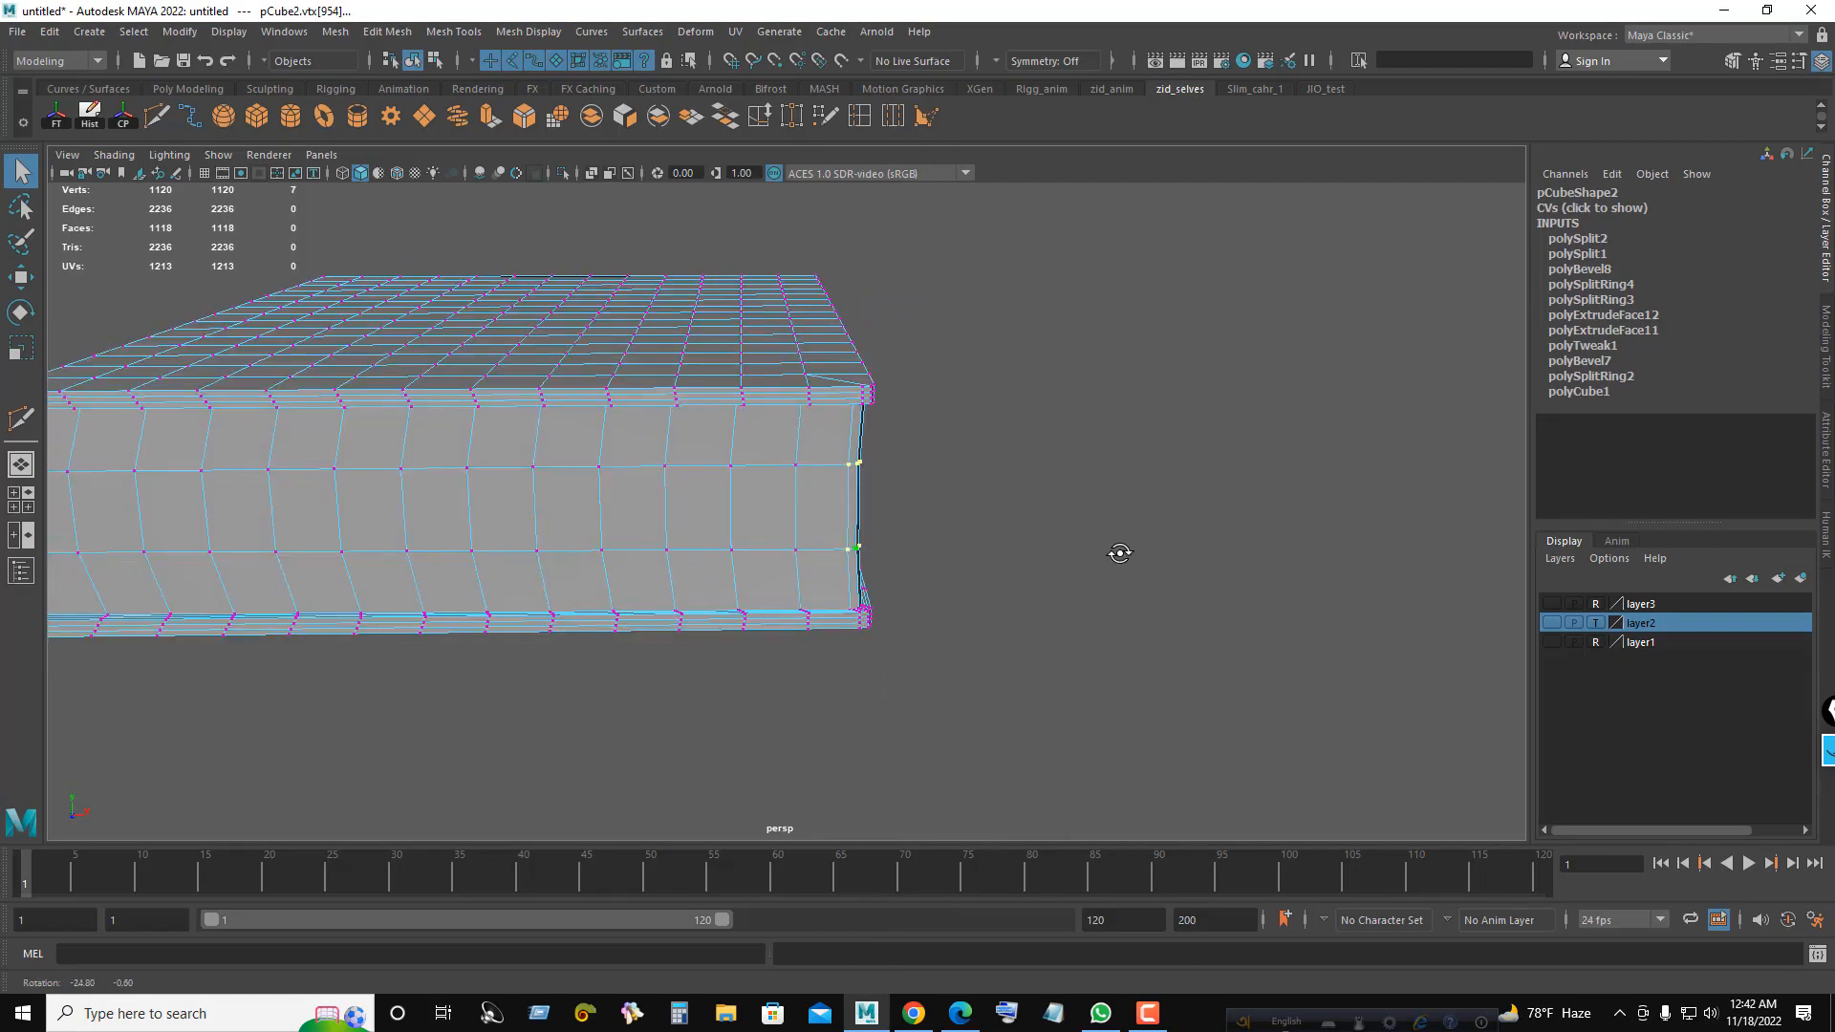
key("w")
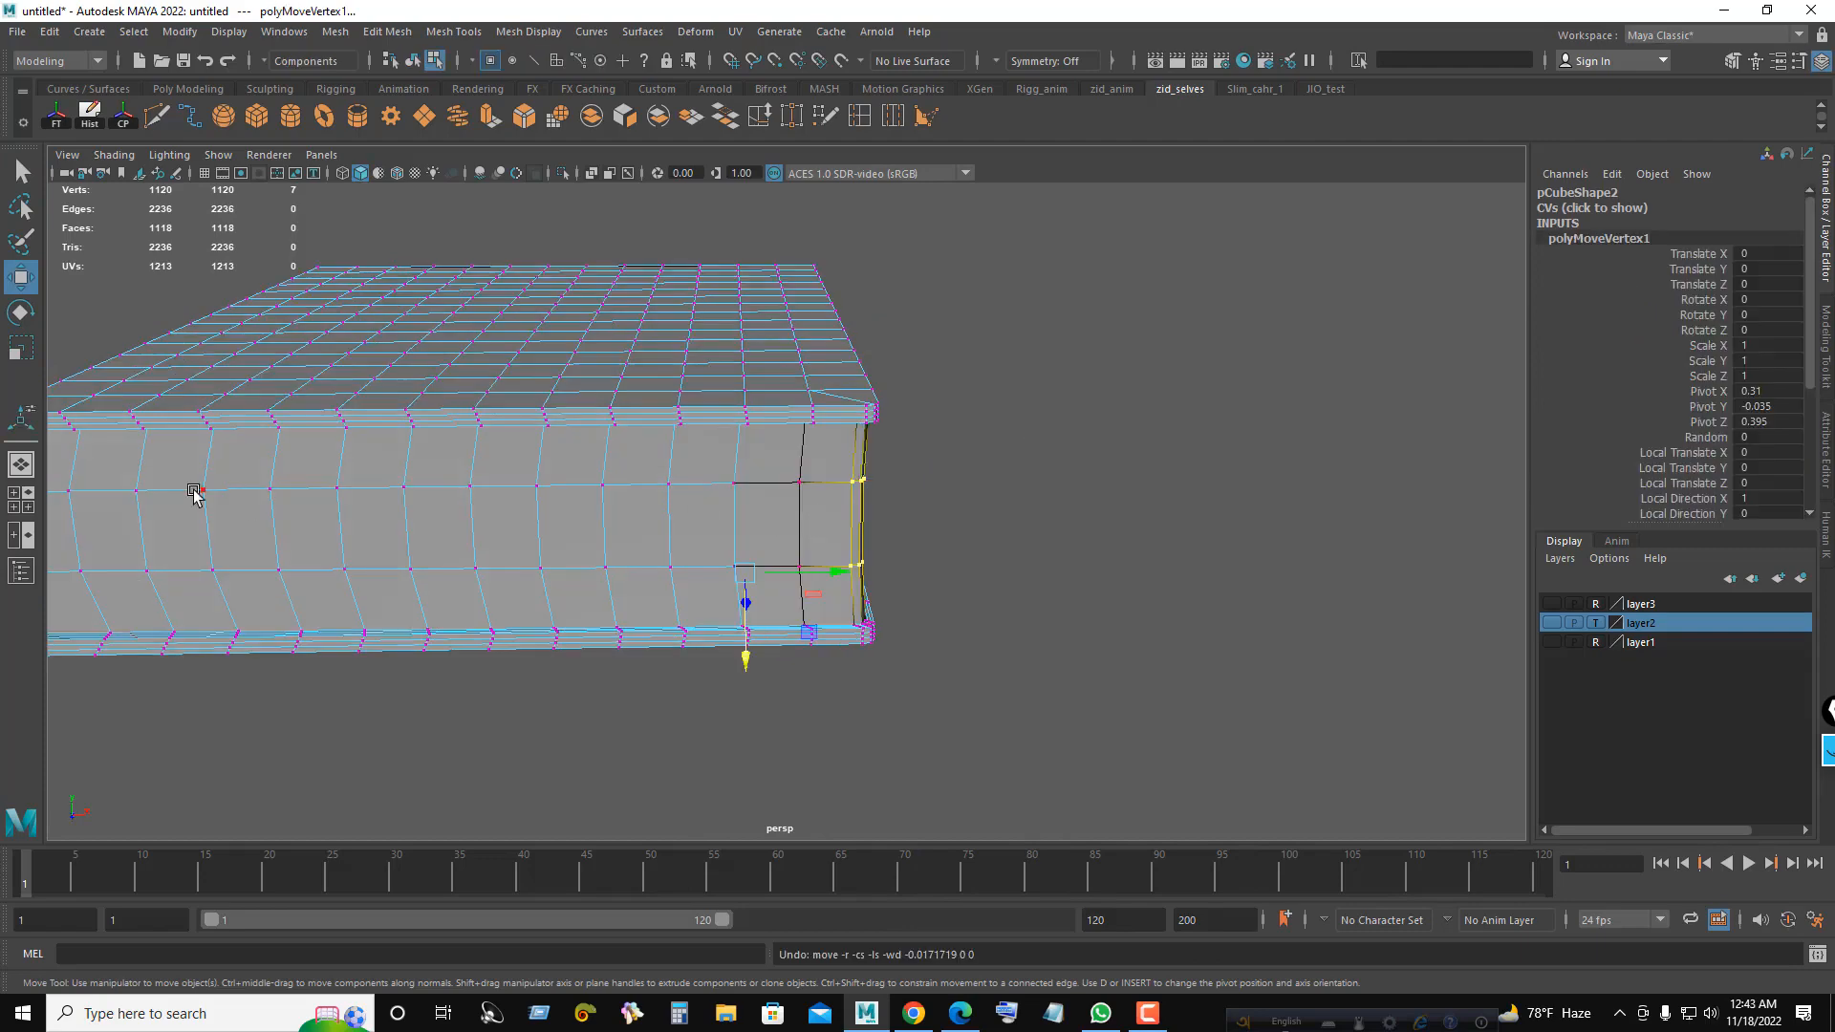
- Set the Move tool's soft selection falloff radius to 0.1 and close the tool settings
double_click(21, 279)
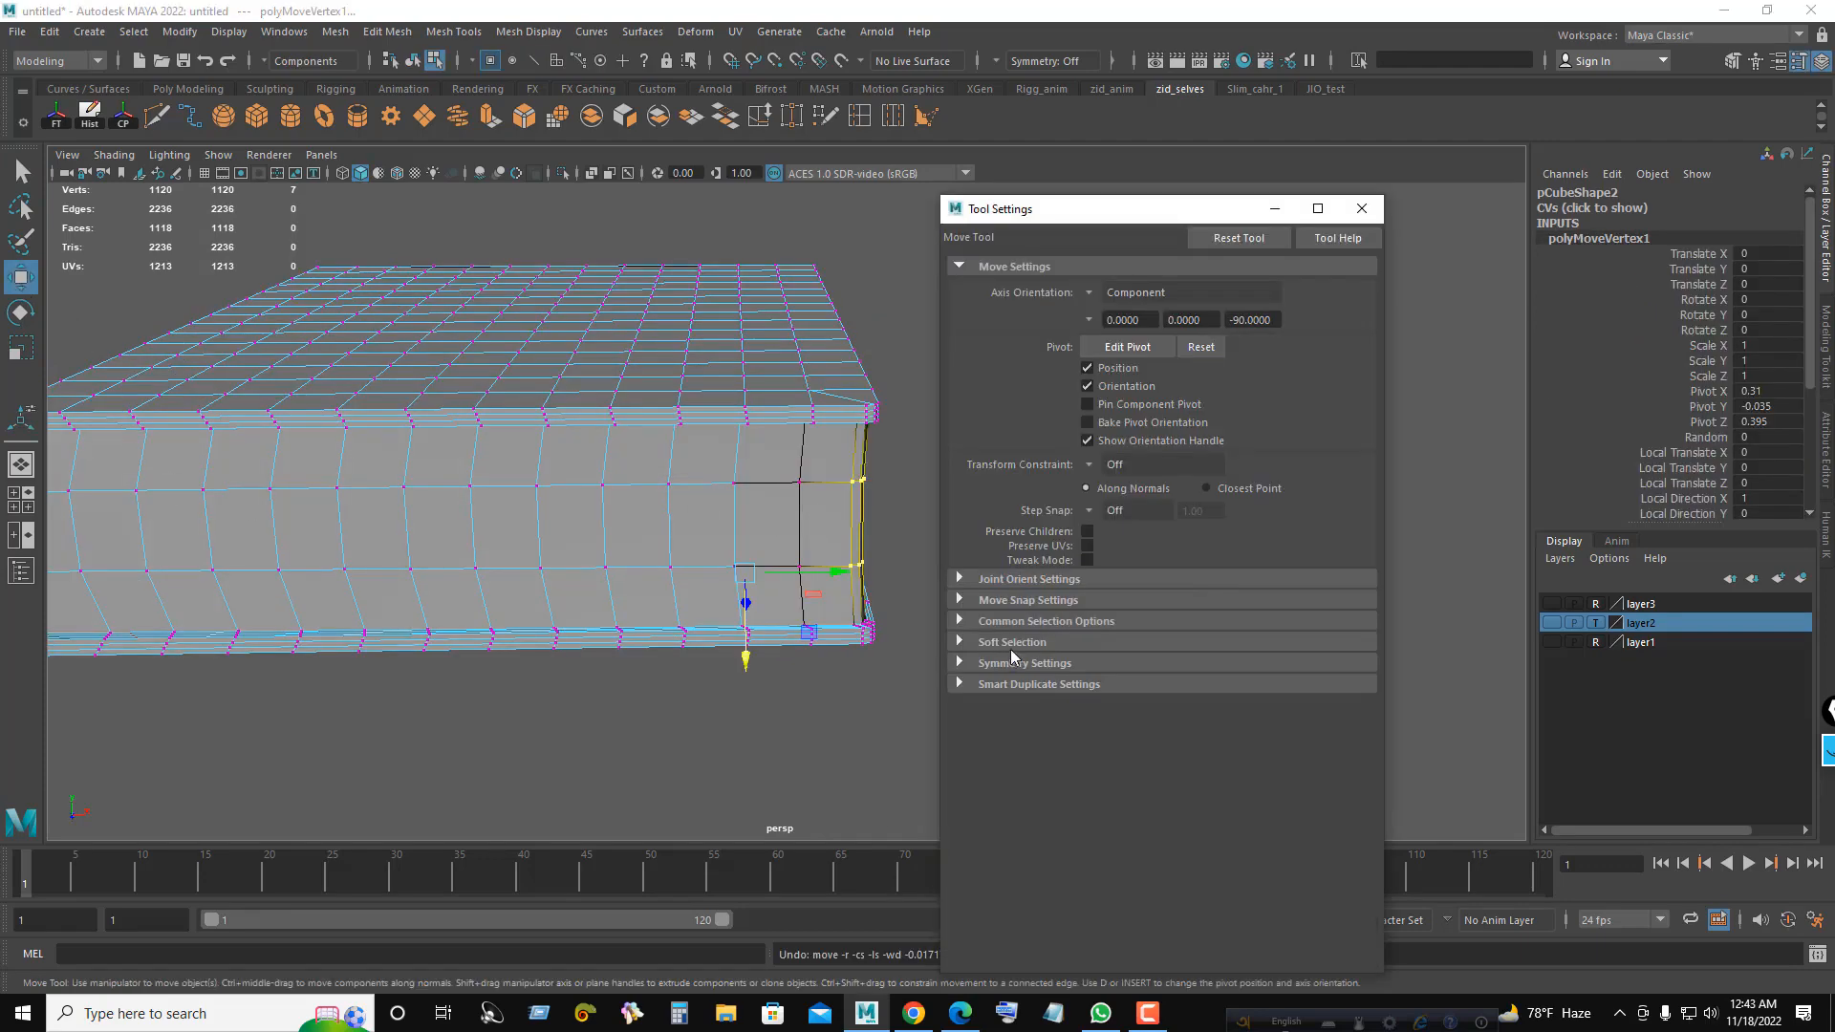
left_click(960, 643)
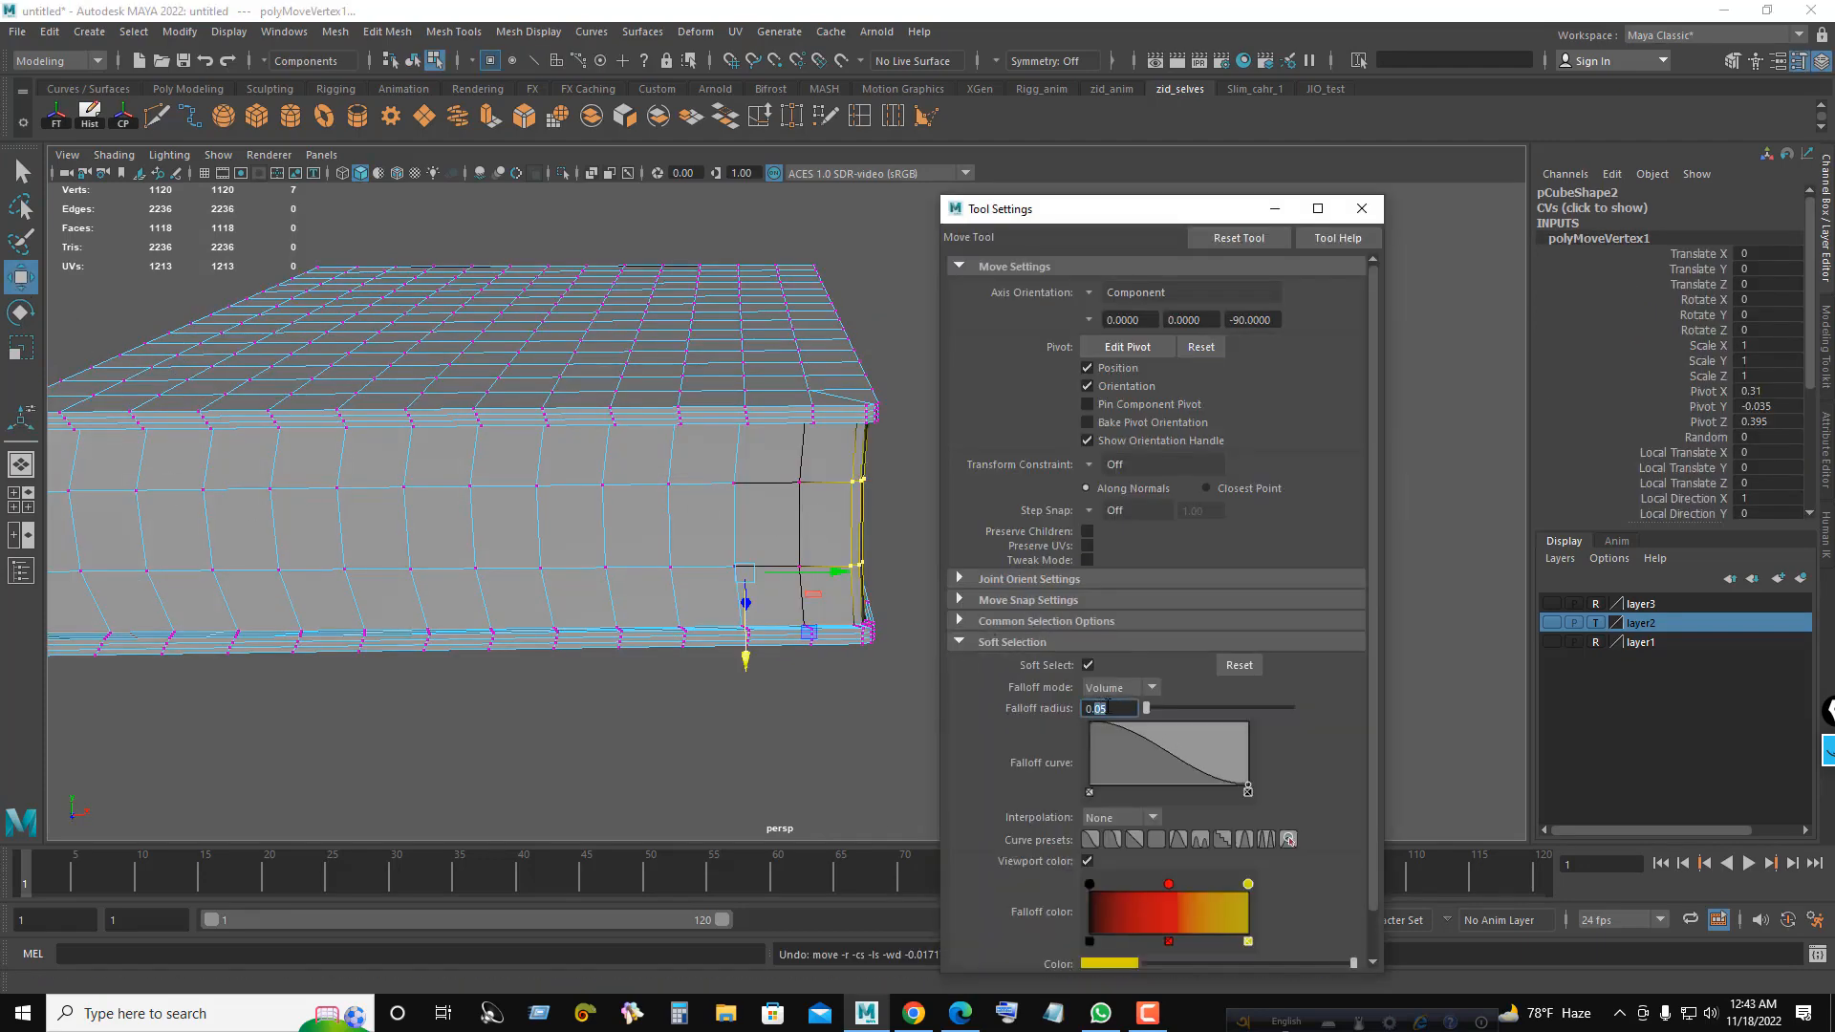
type("0.1")
key("Return")
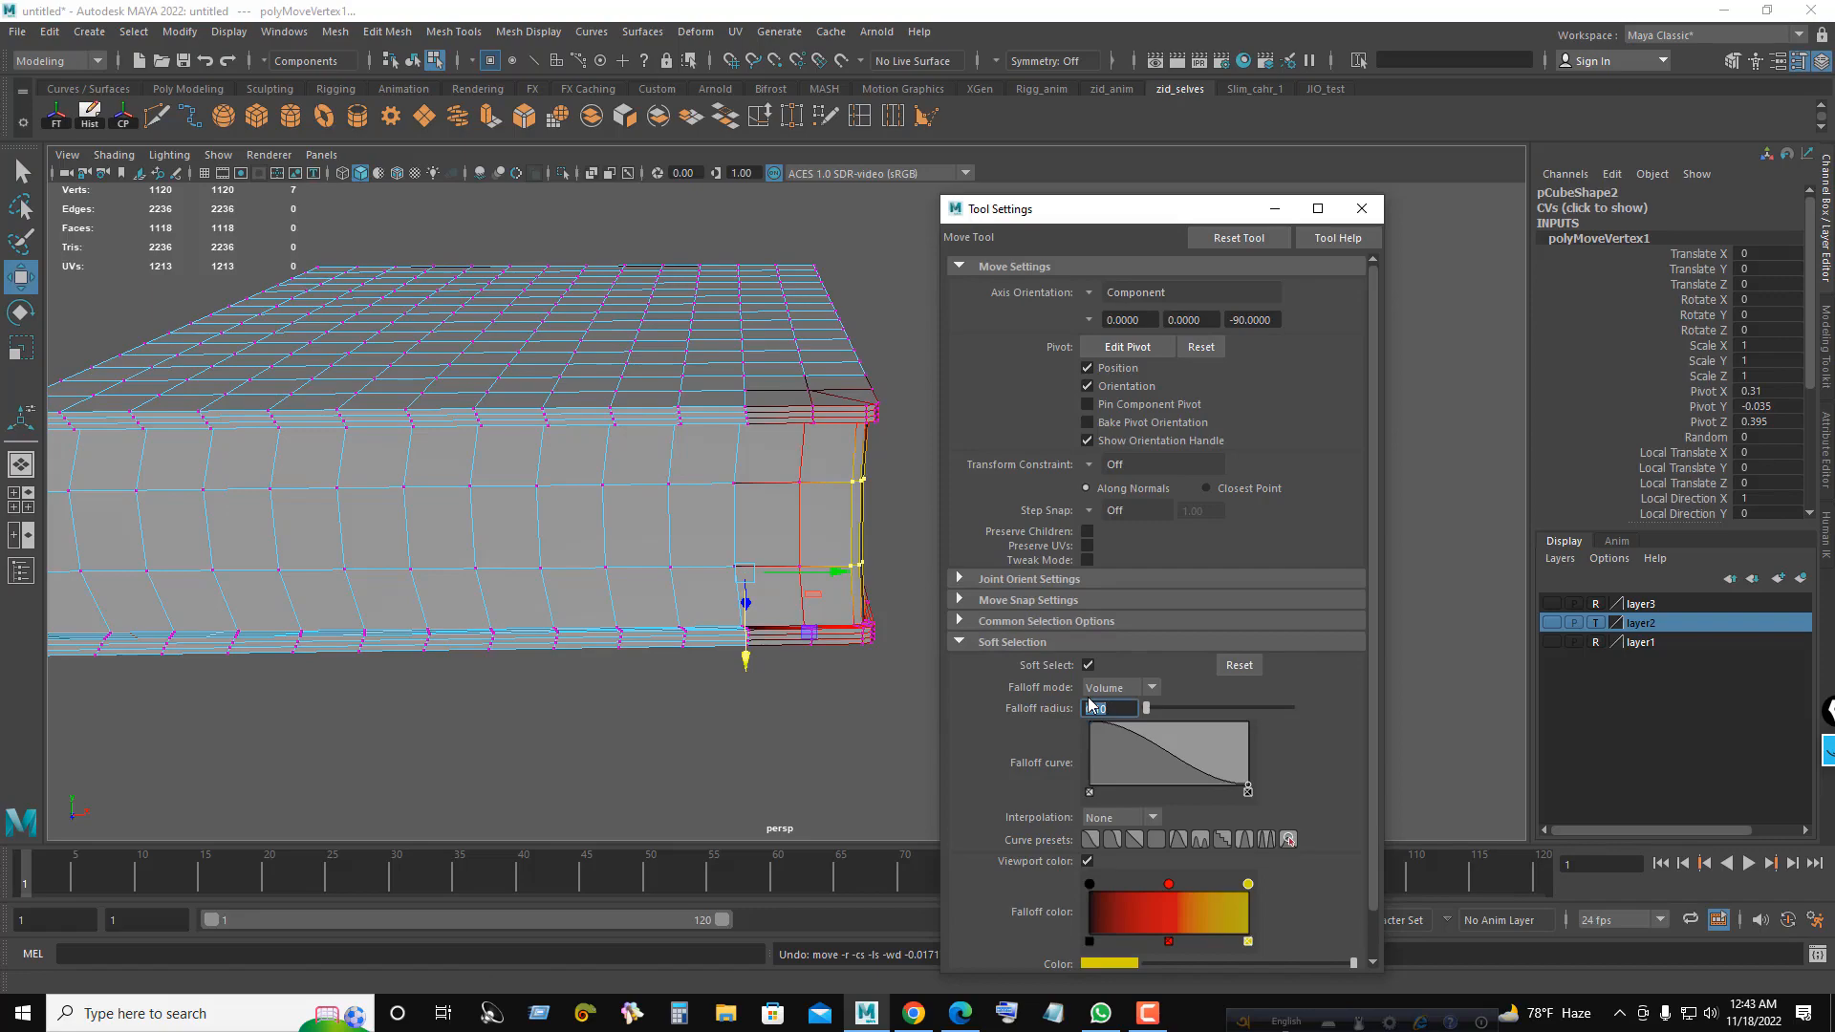
left_click(1374, 209)
- Move the soft-selected page-corner vertices inward and return to object selection
left_click_drag(1089, 422, 860, 573, "alt")
left_click_drag(707, 678, 967, 593, "alt")
left_click_drag(1039, 507, 892, 512)
right_click_drag(1069, 417, 1146, 402)
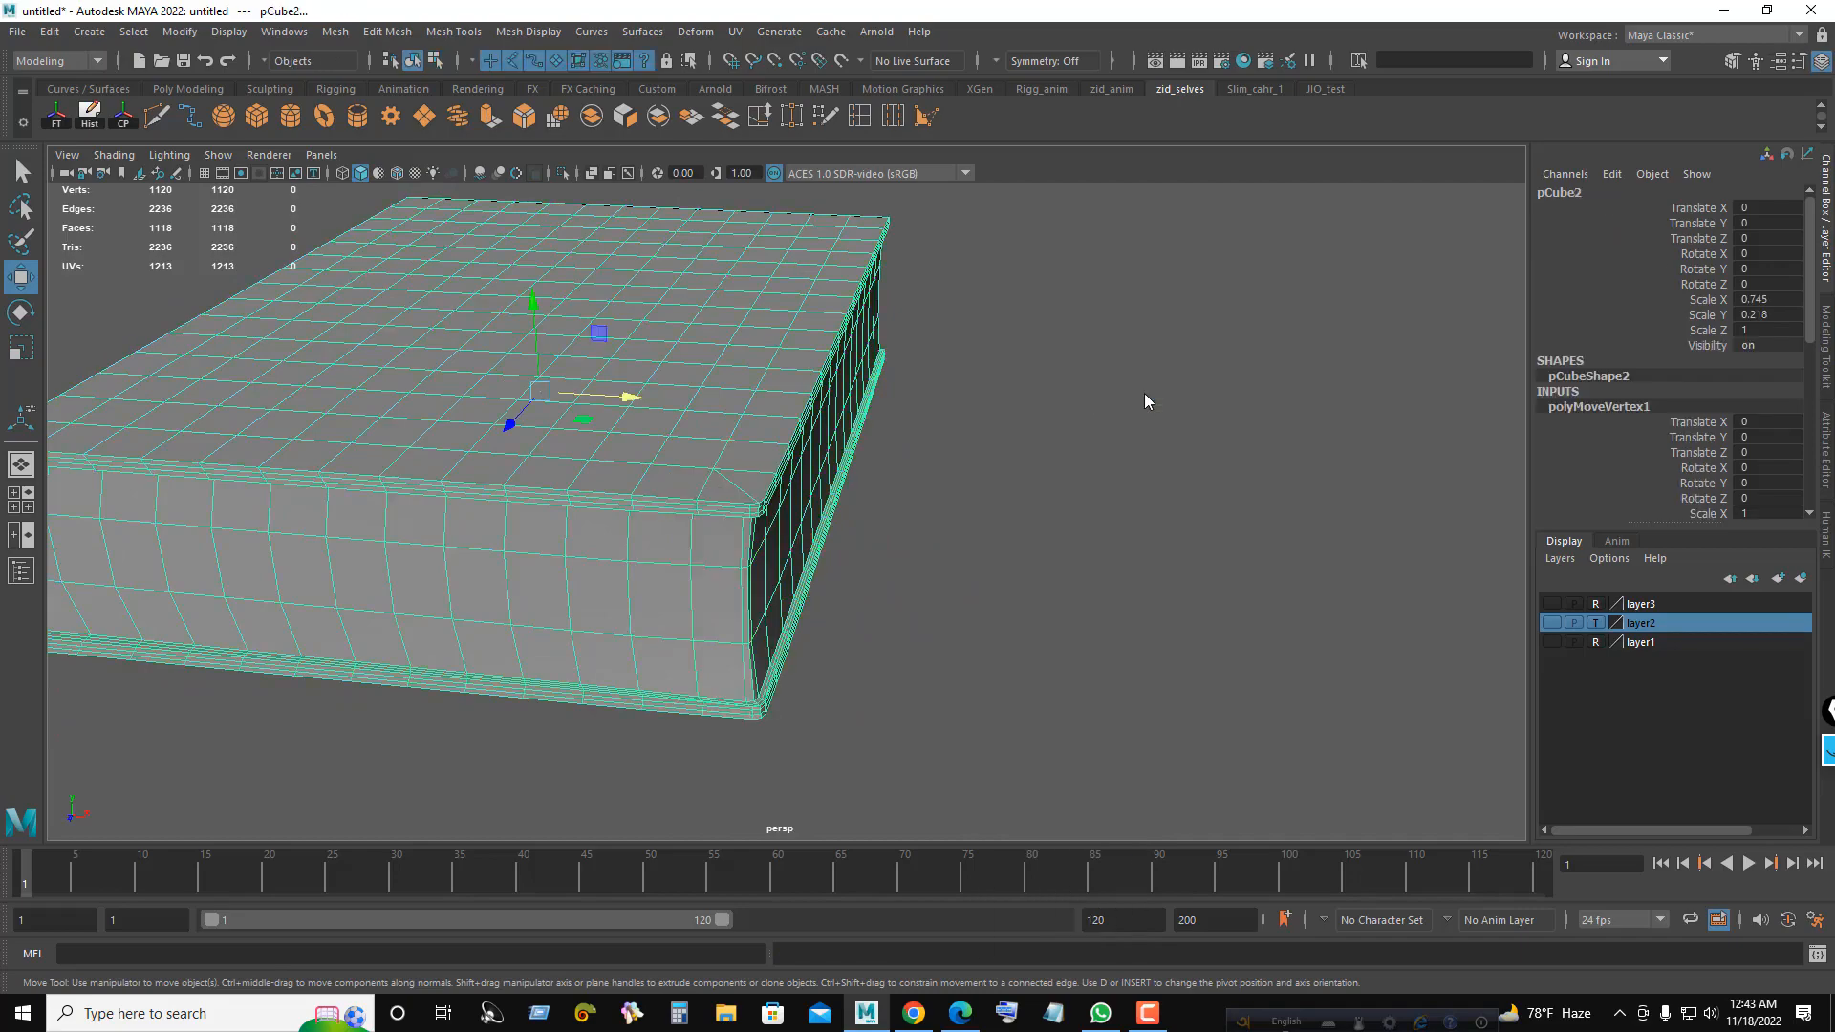
- Inspect the adjusted page corner of the book in smooth preview
key("3")
left_click(1144, 395)
mouse_move(1143, 398)
left_mouse_down("alt")
mouse_move(1093, 382)
mouse_move(1159, 381)
left_mouse_up("alt")
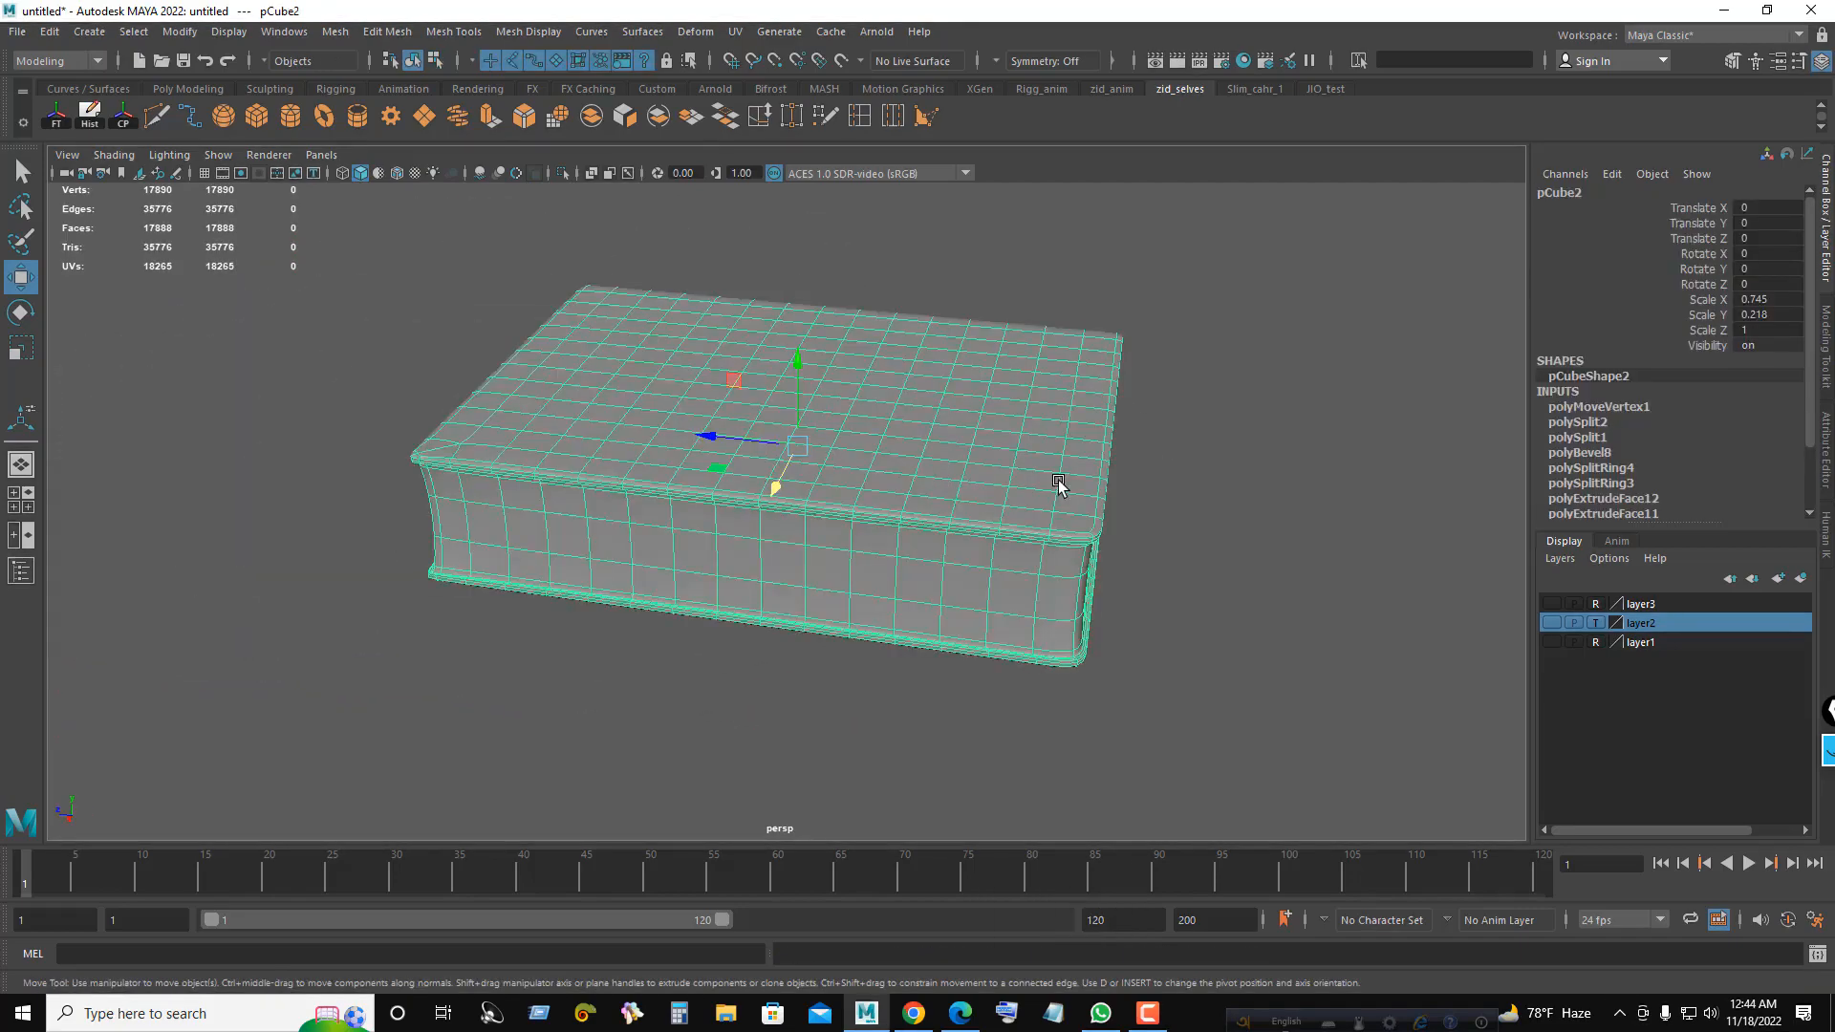
- Bevel the vertical edge loop at the book's other page corner with a fraction of about 0.208
right_click_drag(1061, 484, 1142, 516, "alt")
middle_click_drag(1143, 516, 971, 503, "alt")
right_click_drag(970, 504, 1116, 521, "alt")
left_click_drag(1117, 521, 990, 472, "alt")
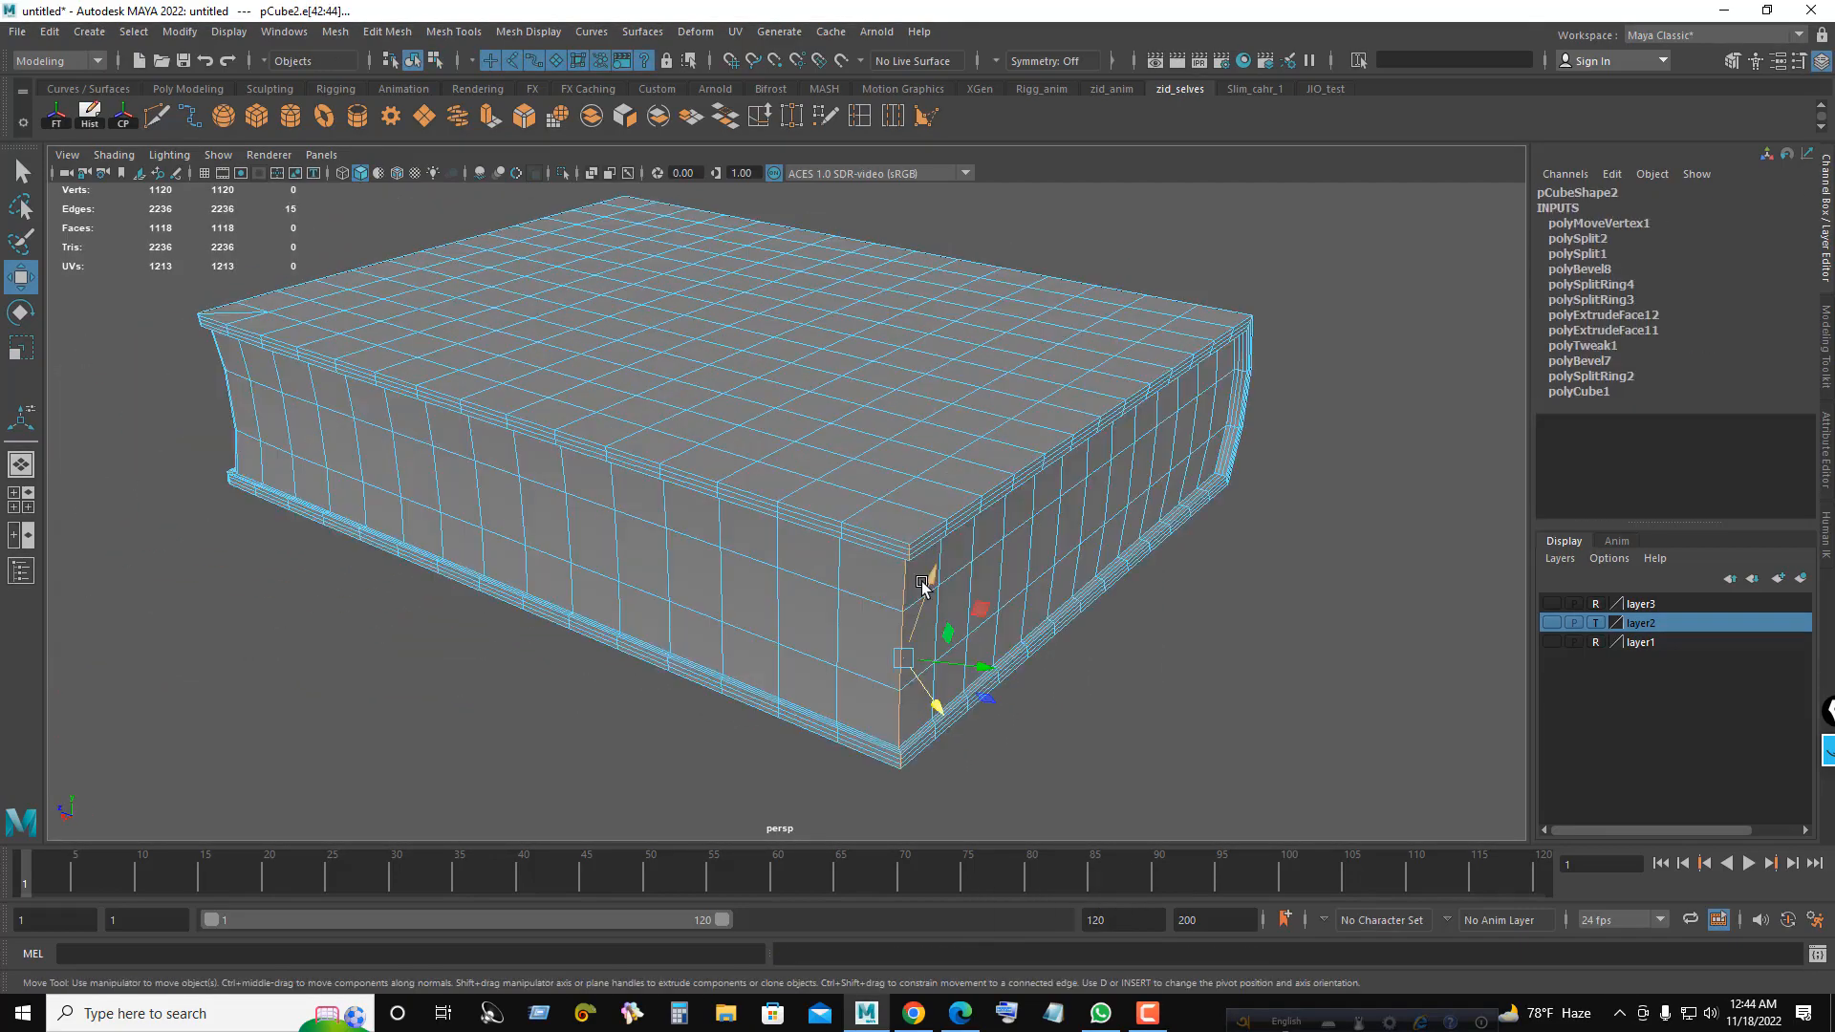
key("ctrl+b")
left_click_drag(1157, 520, 906, 550)
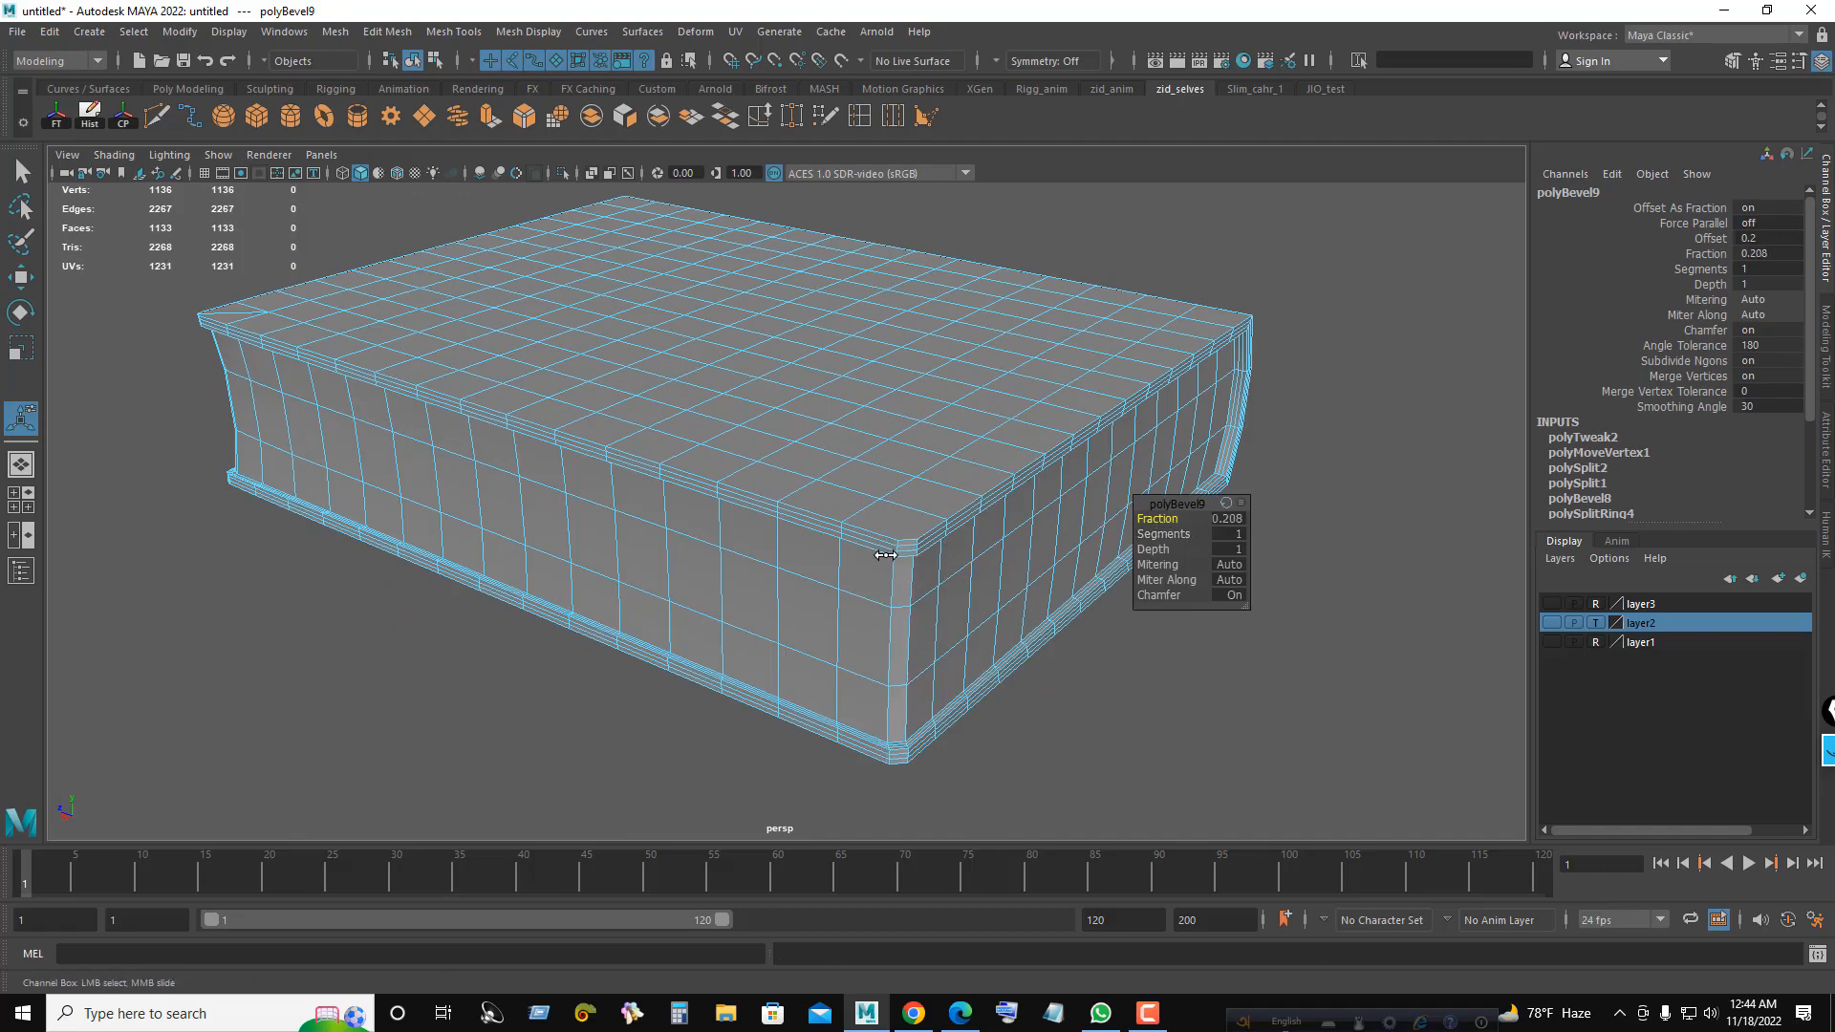
- Set the new corner bevel to 2 segments and a fraction of 0.25
left_click_drag(1147, 537, 1068, 585, "alt")
right_click_drag(903, 659, 974, 692, "alt")
middle_click_drag(974, 692, 889, 536, "alt")
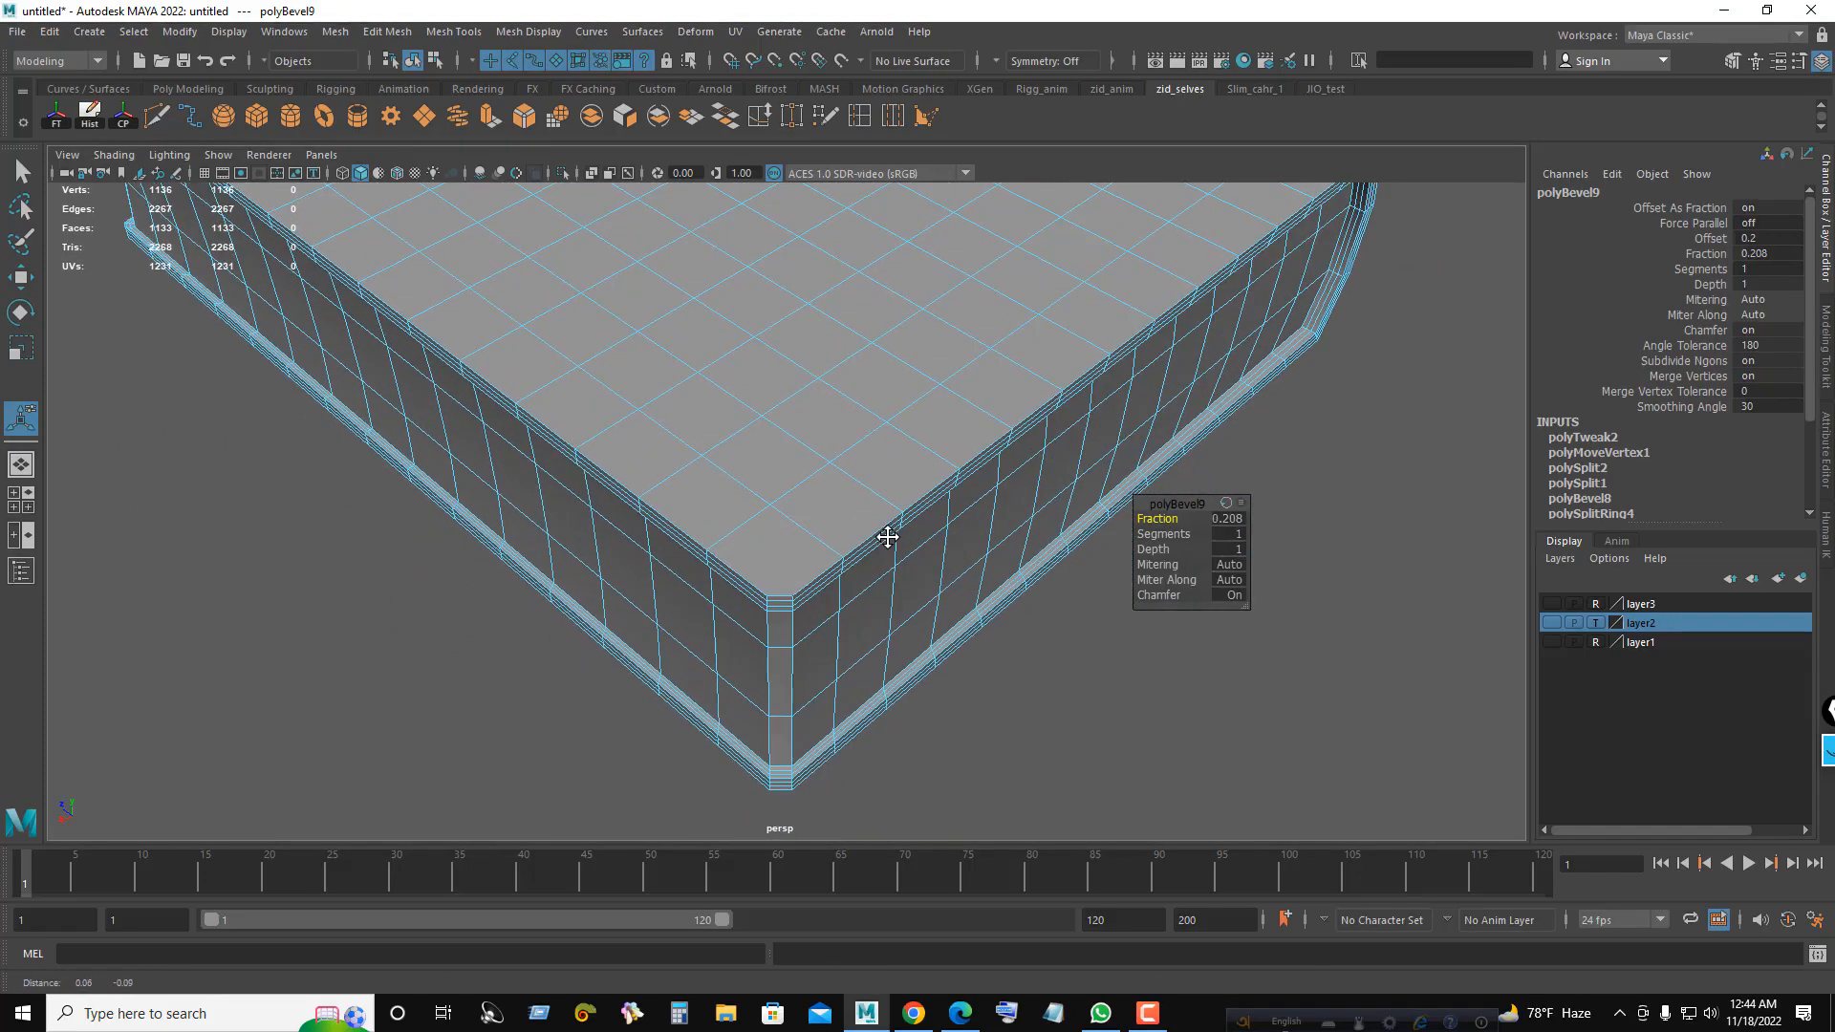
left_click(1236, 535)
type("2")
left_click(1233, 519)
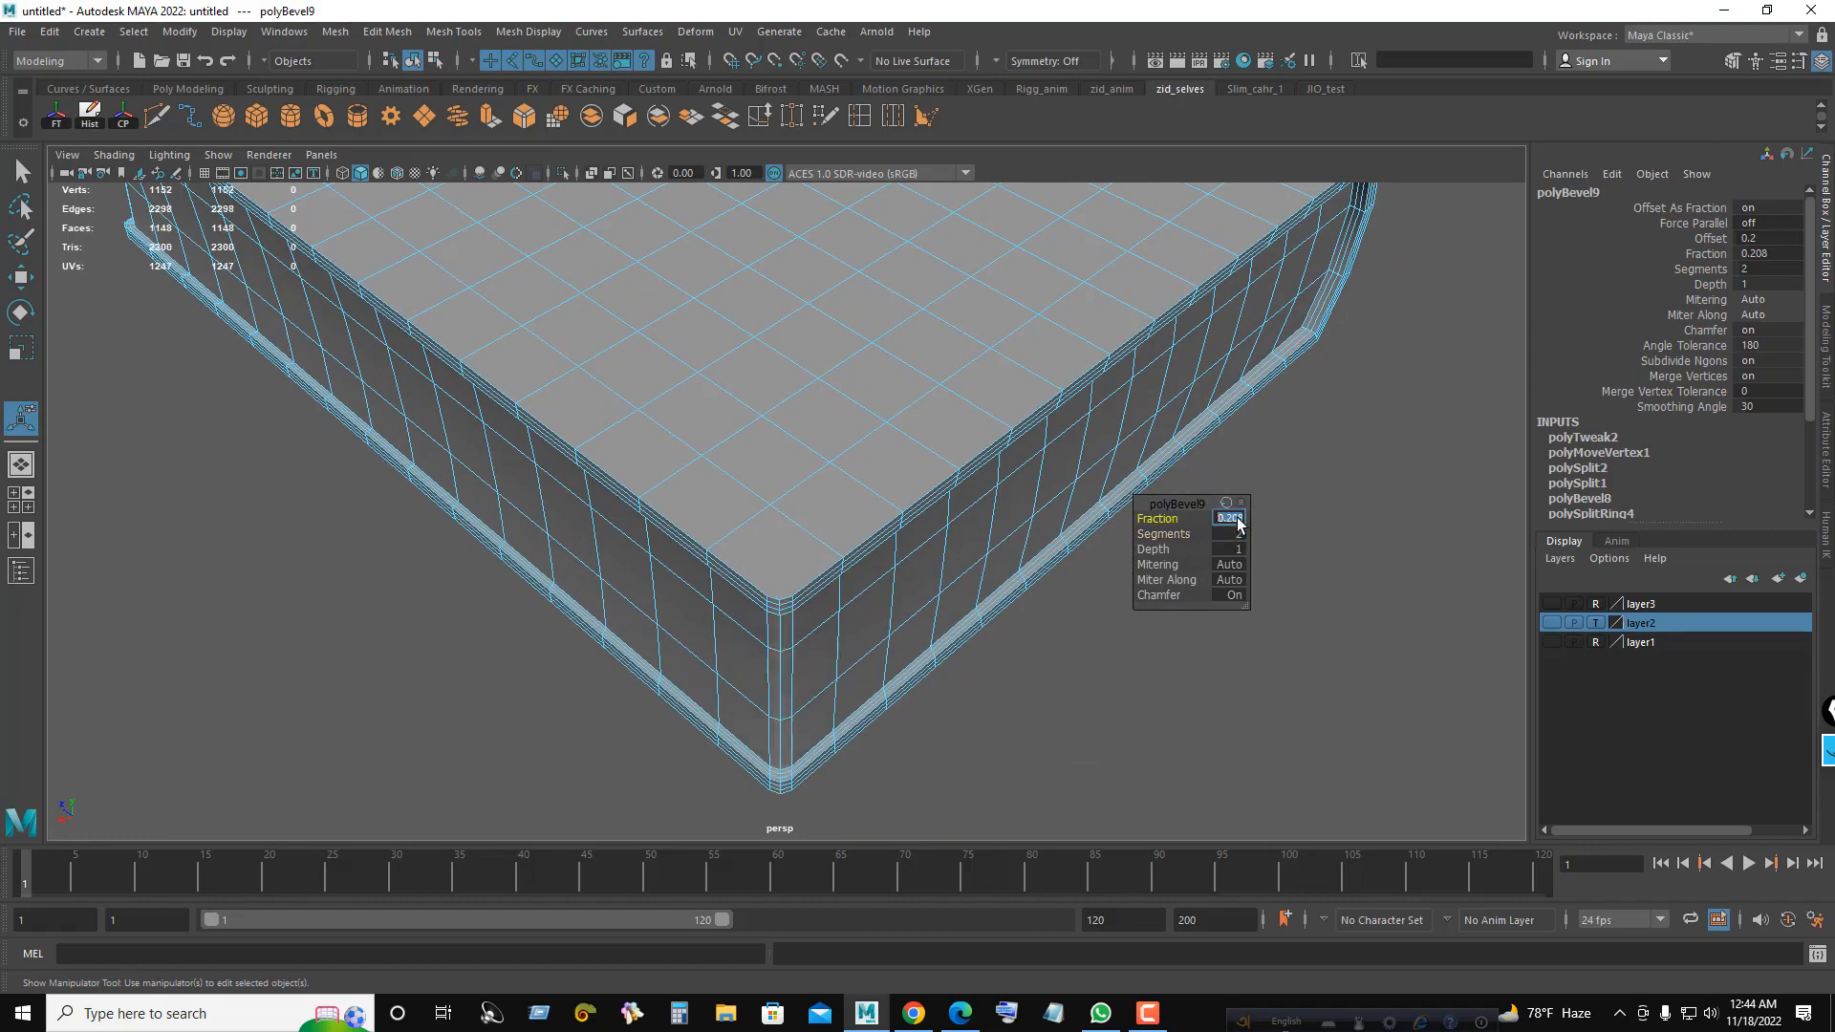
type("0.25")
key("Return")
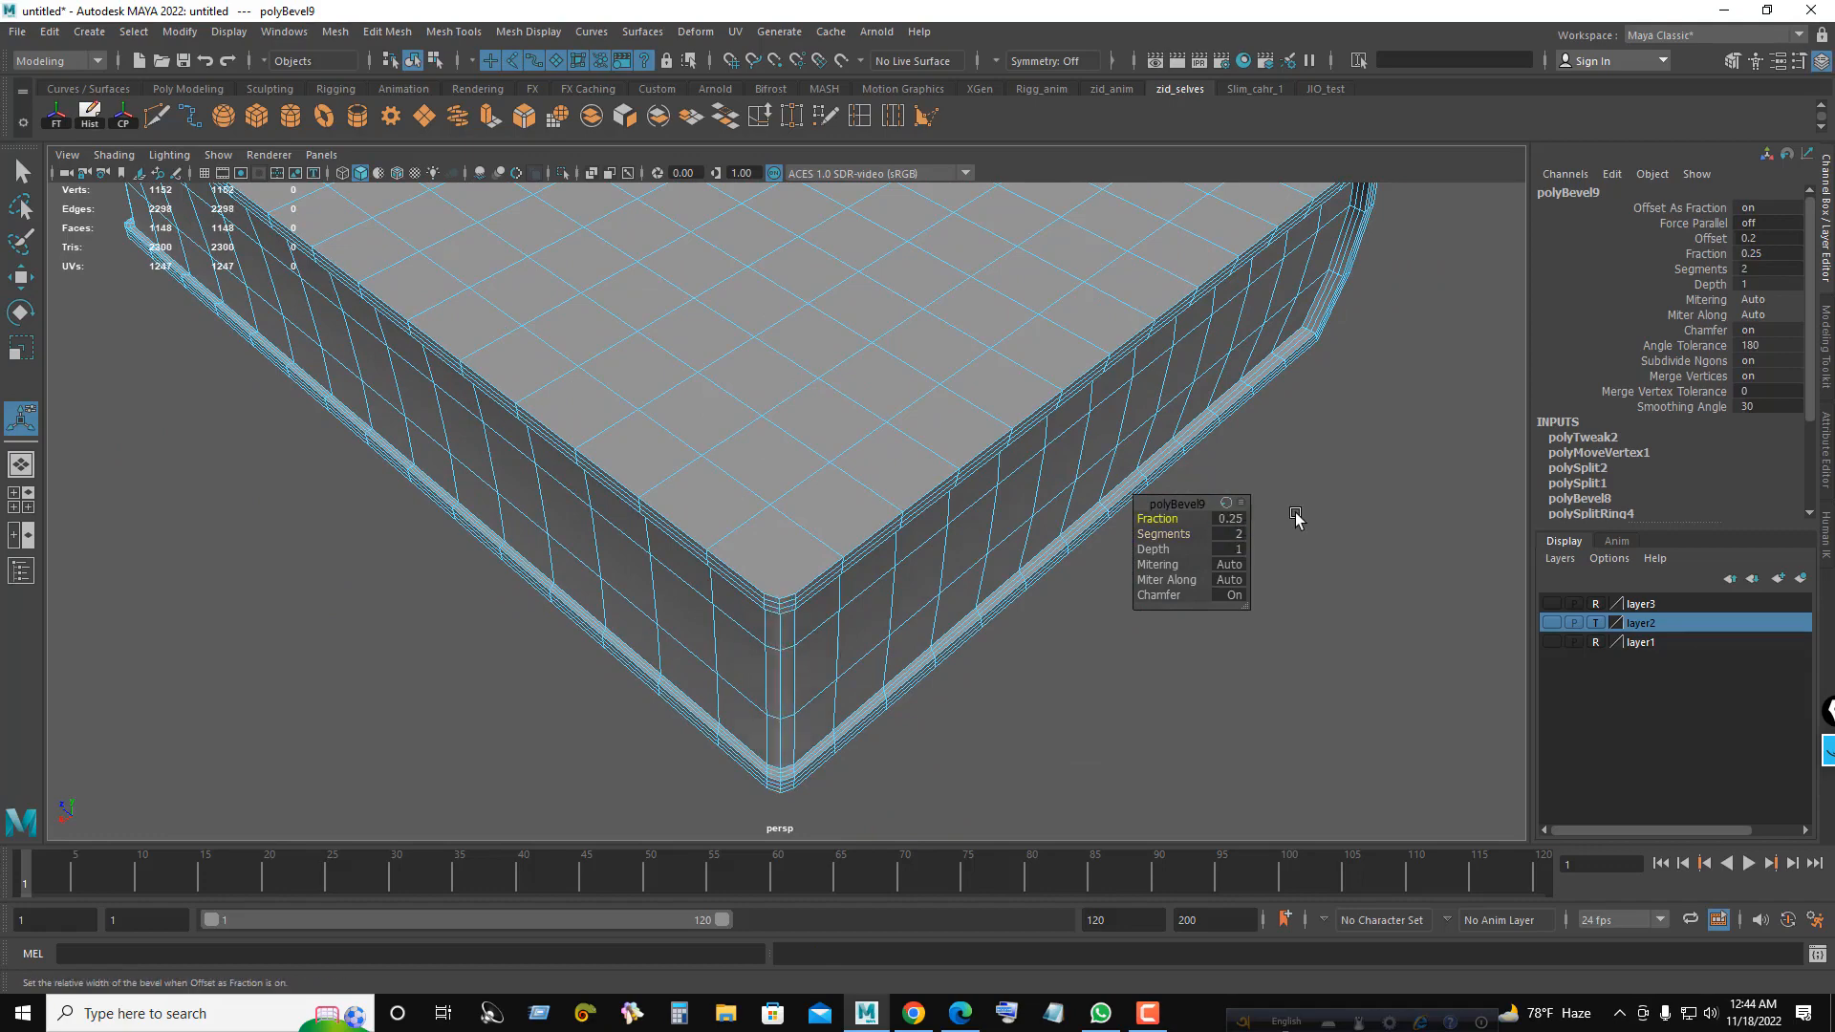
- Cut an edge on the top cover from the second beveled corner's middle vertex to the nearest inner grid vertex
left_click(156, 115)
right_click_drag(805, 533, 1049, 623, "alt")
left_click_drag(813, 591, 797, 507, "alt")
right_click(607, 292)
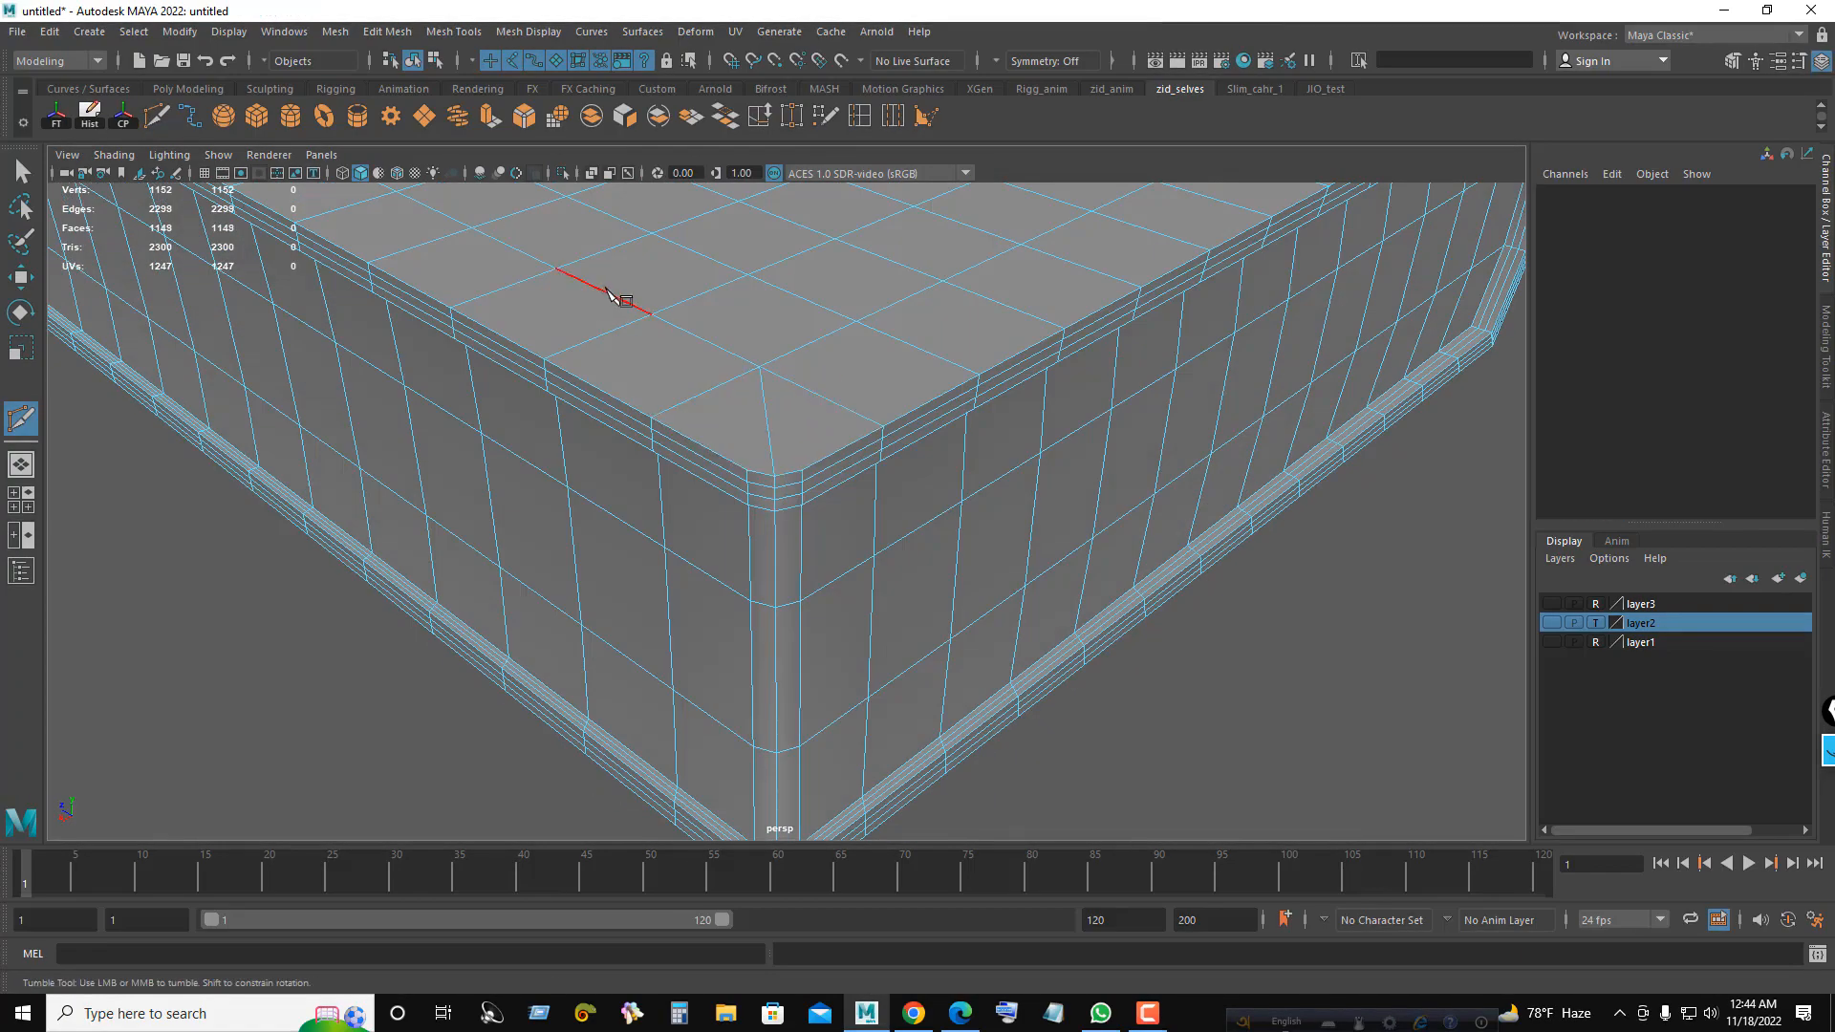
- Cut the matching diagonal edge on the underside of the second beveled corner to the nearest inner grid vertex
left_click_drag(841, 612, 872, 358, "alt")
middle_click_drag(871, 358, 855, 612, "alt")
left_click(818, 321)
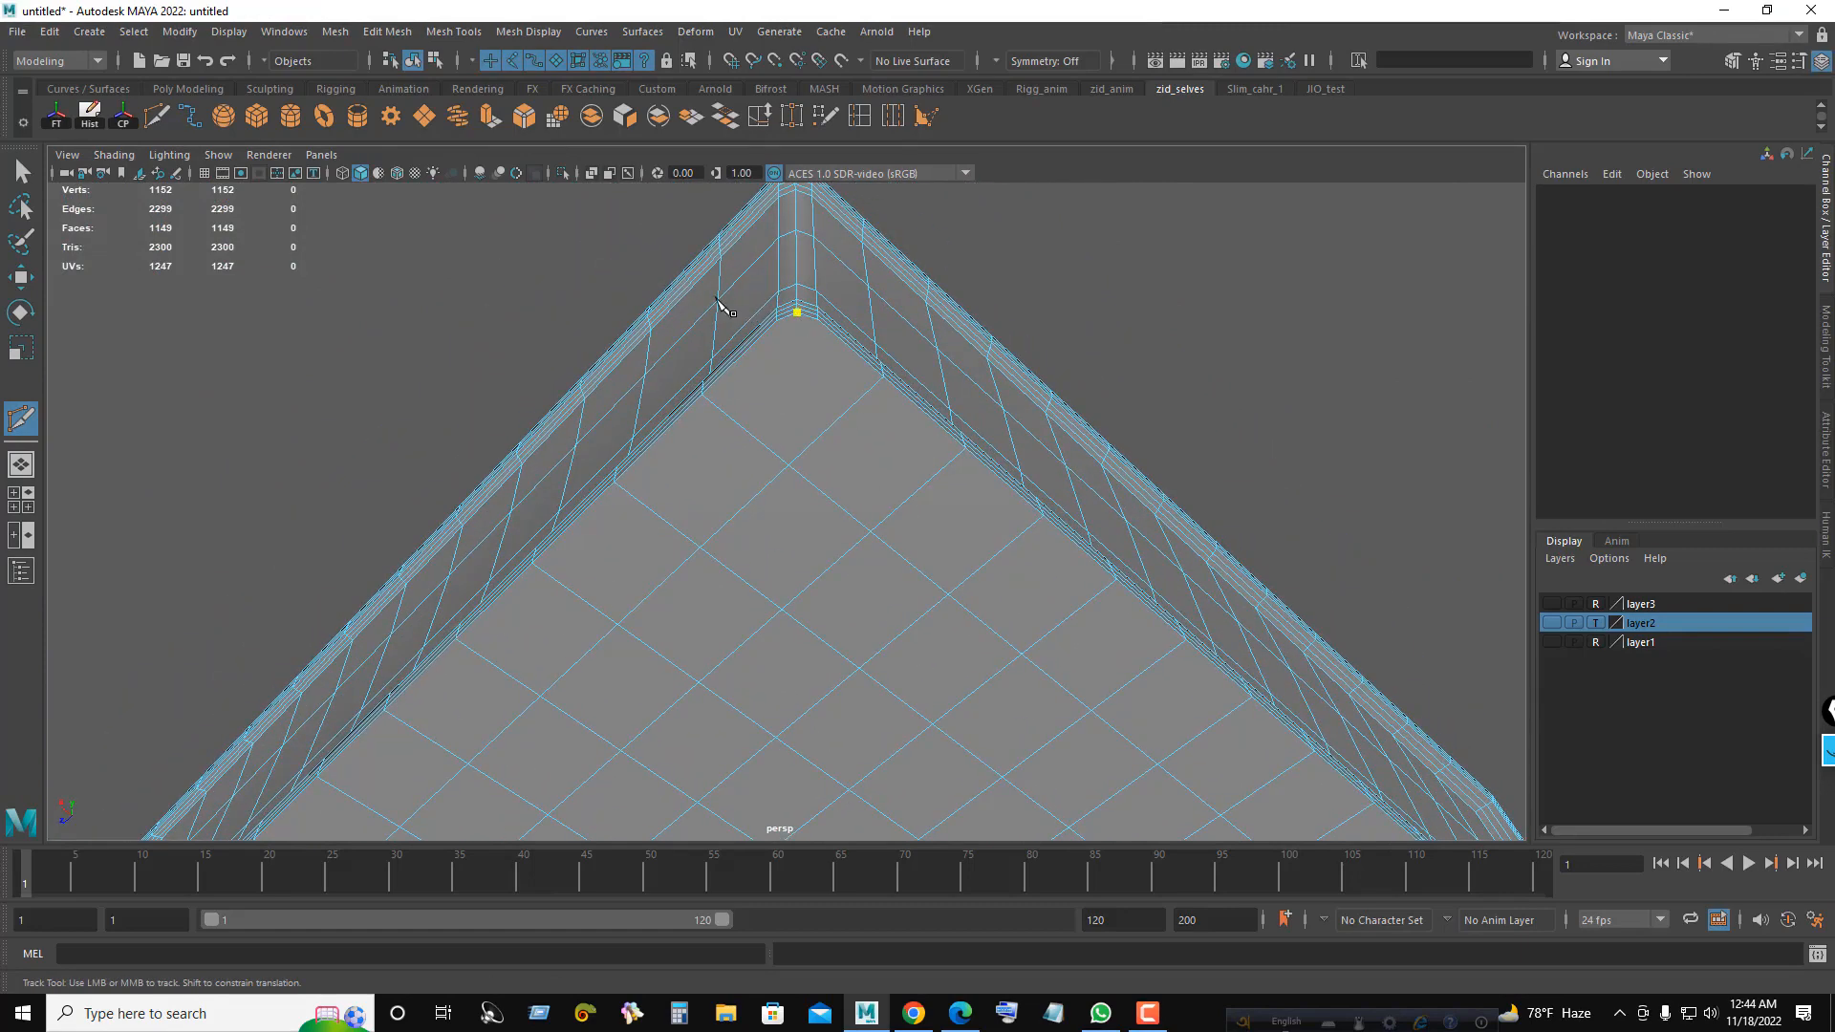
left_click(790, 464)
right_click(743, 527)
right_click_drag(785, 525, 531, 400, "alt")
left_click_drag(531, 400, 1111, 702, "alt")
- Leave the cutting tool, return to object selection, and look over the finished book
left_click(21, 172)
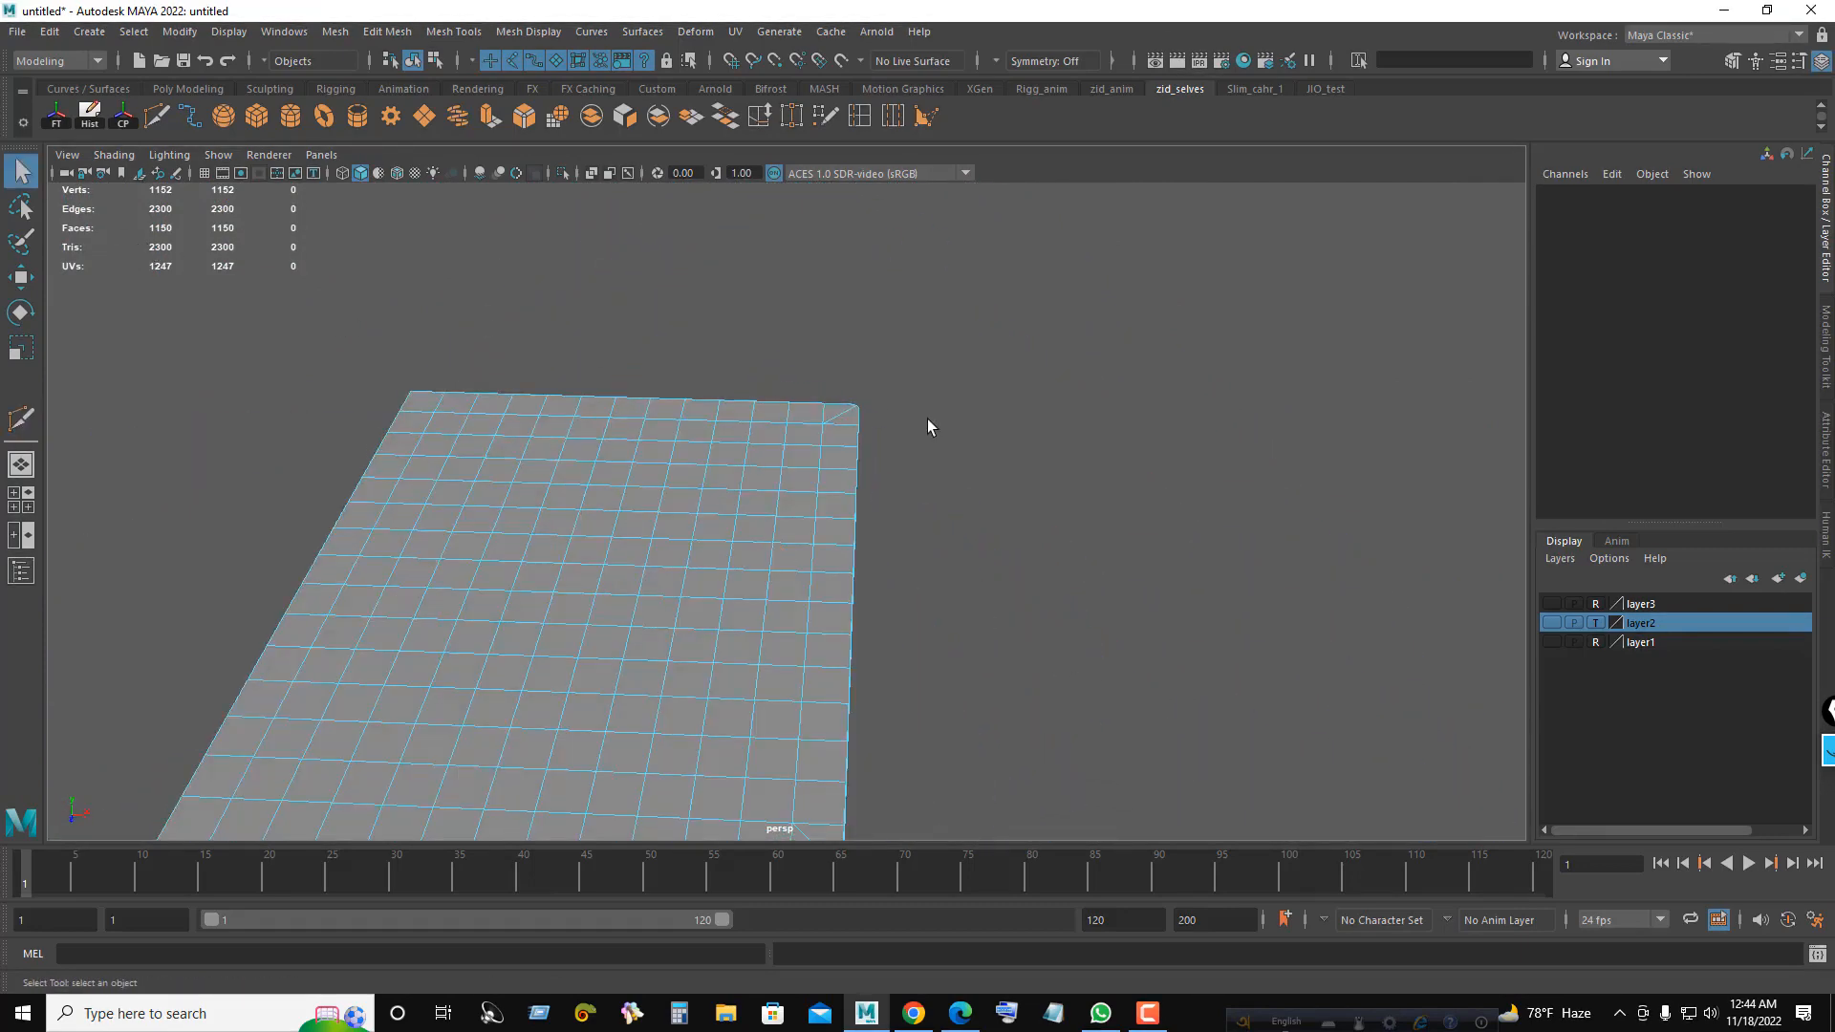
right_click_drag(927, 419, 1002, 382)
left_click_drag(1002, 381, 604, 468, "alt")
left_click(647, 367)
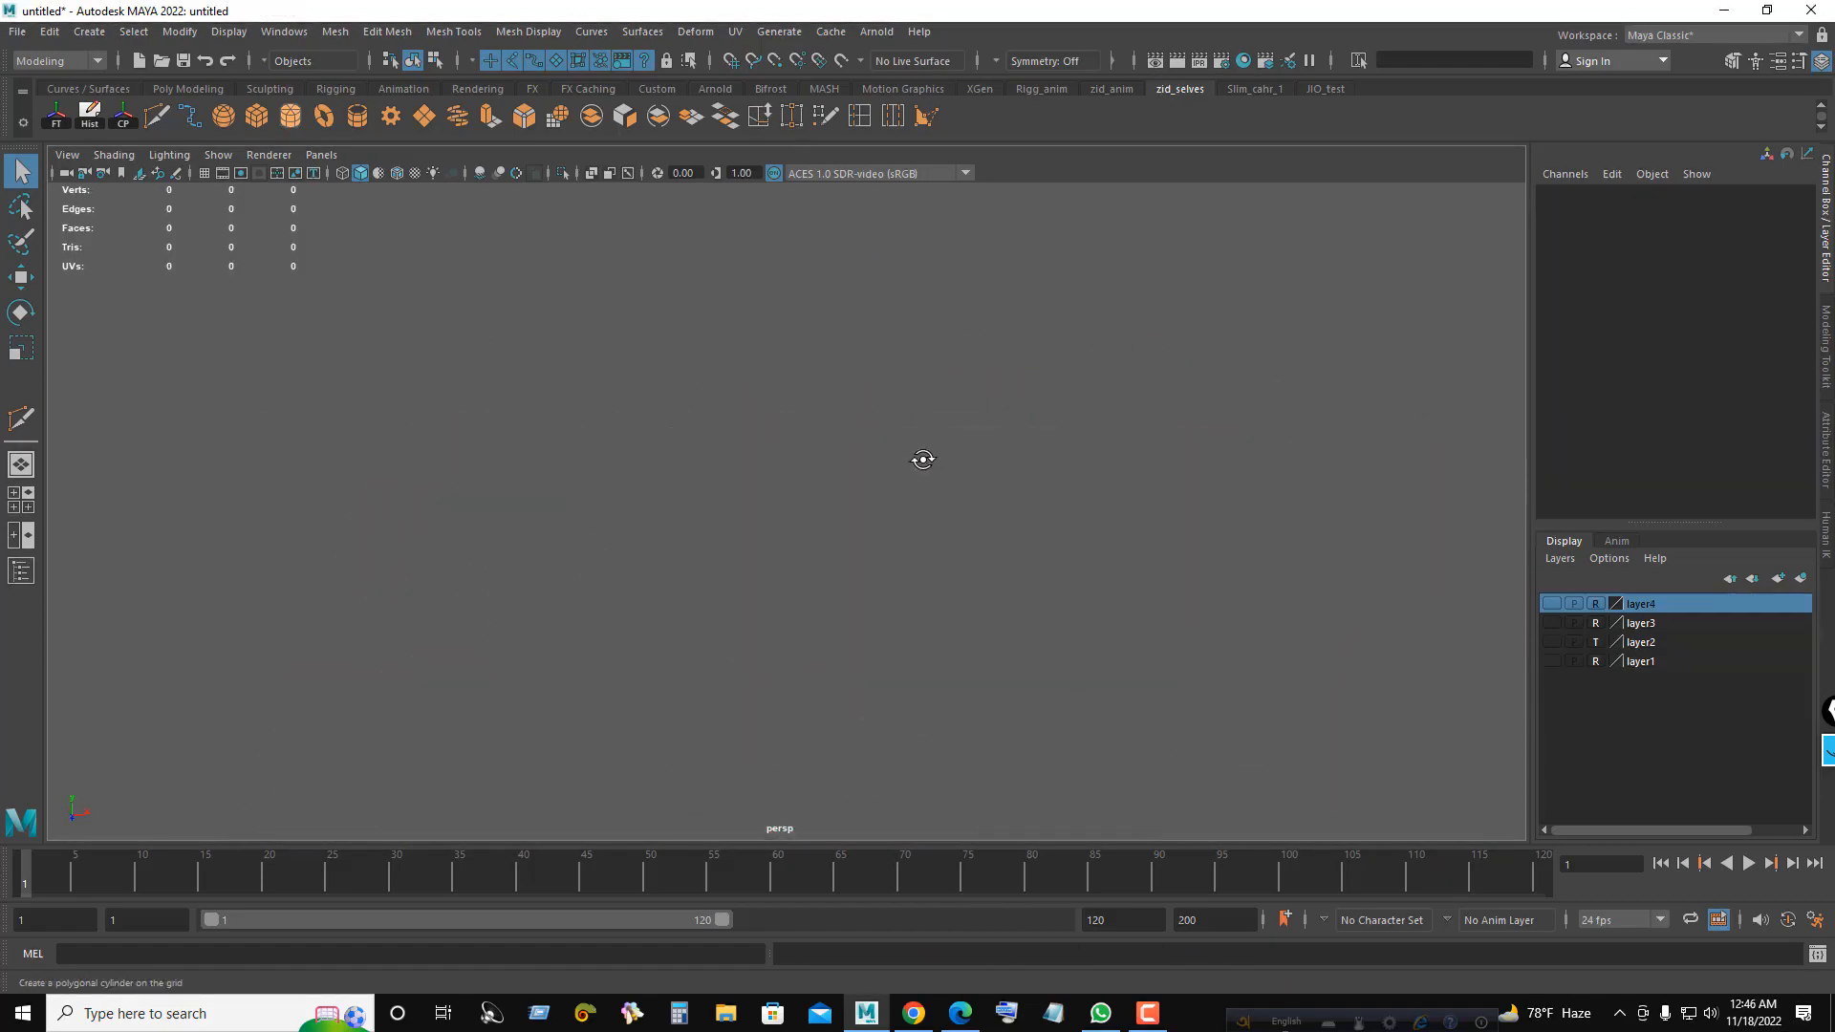
- Create a polygon cylinder with 40 axis subdivisions and a height of 1
right_click_drag(1063, 522, 583, 435, "alt")
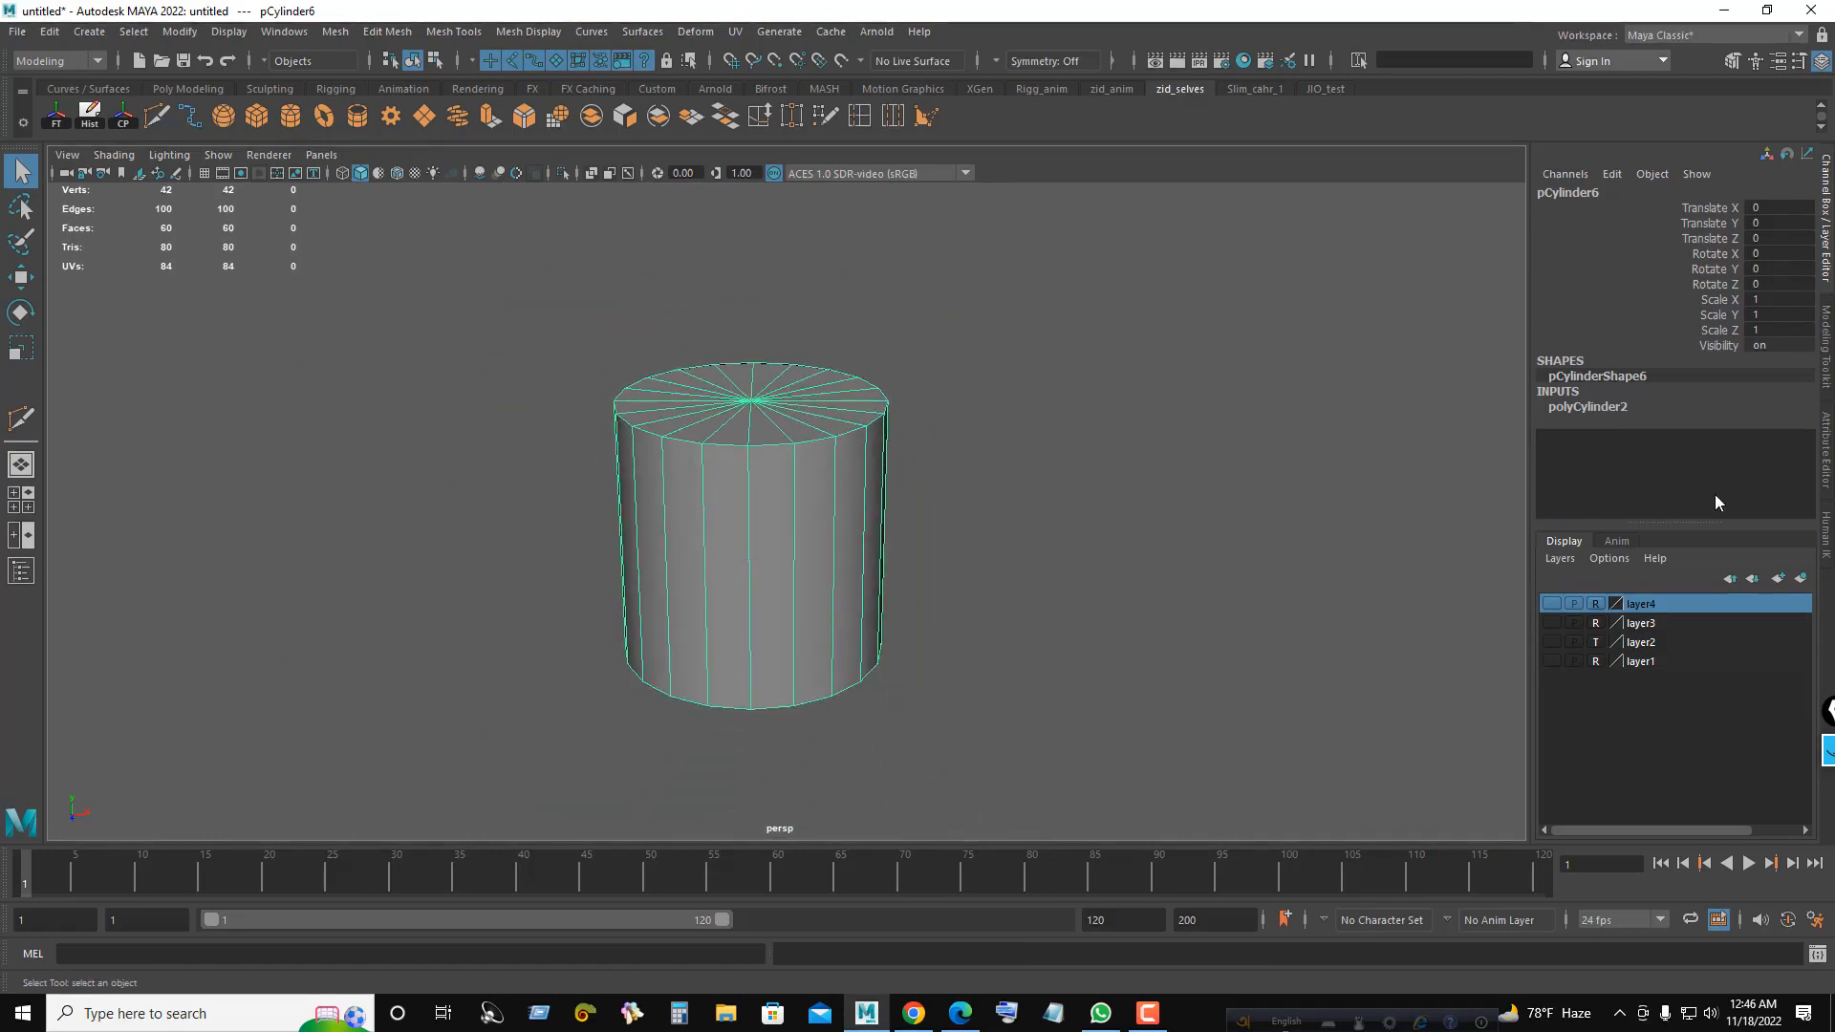
left_click(1610, 408)
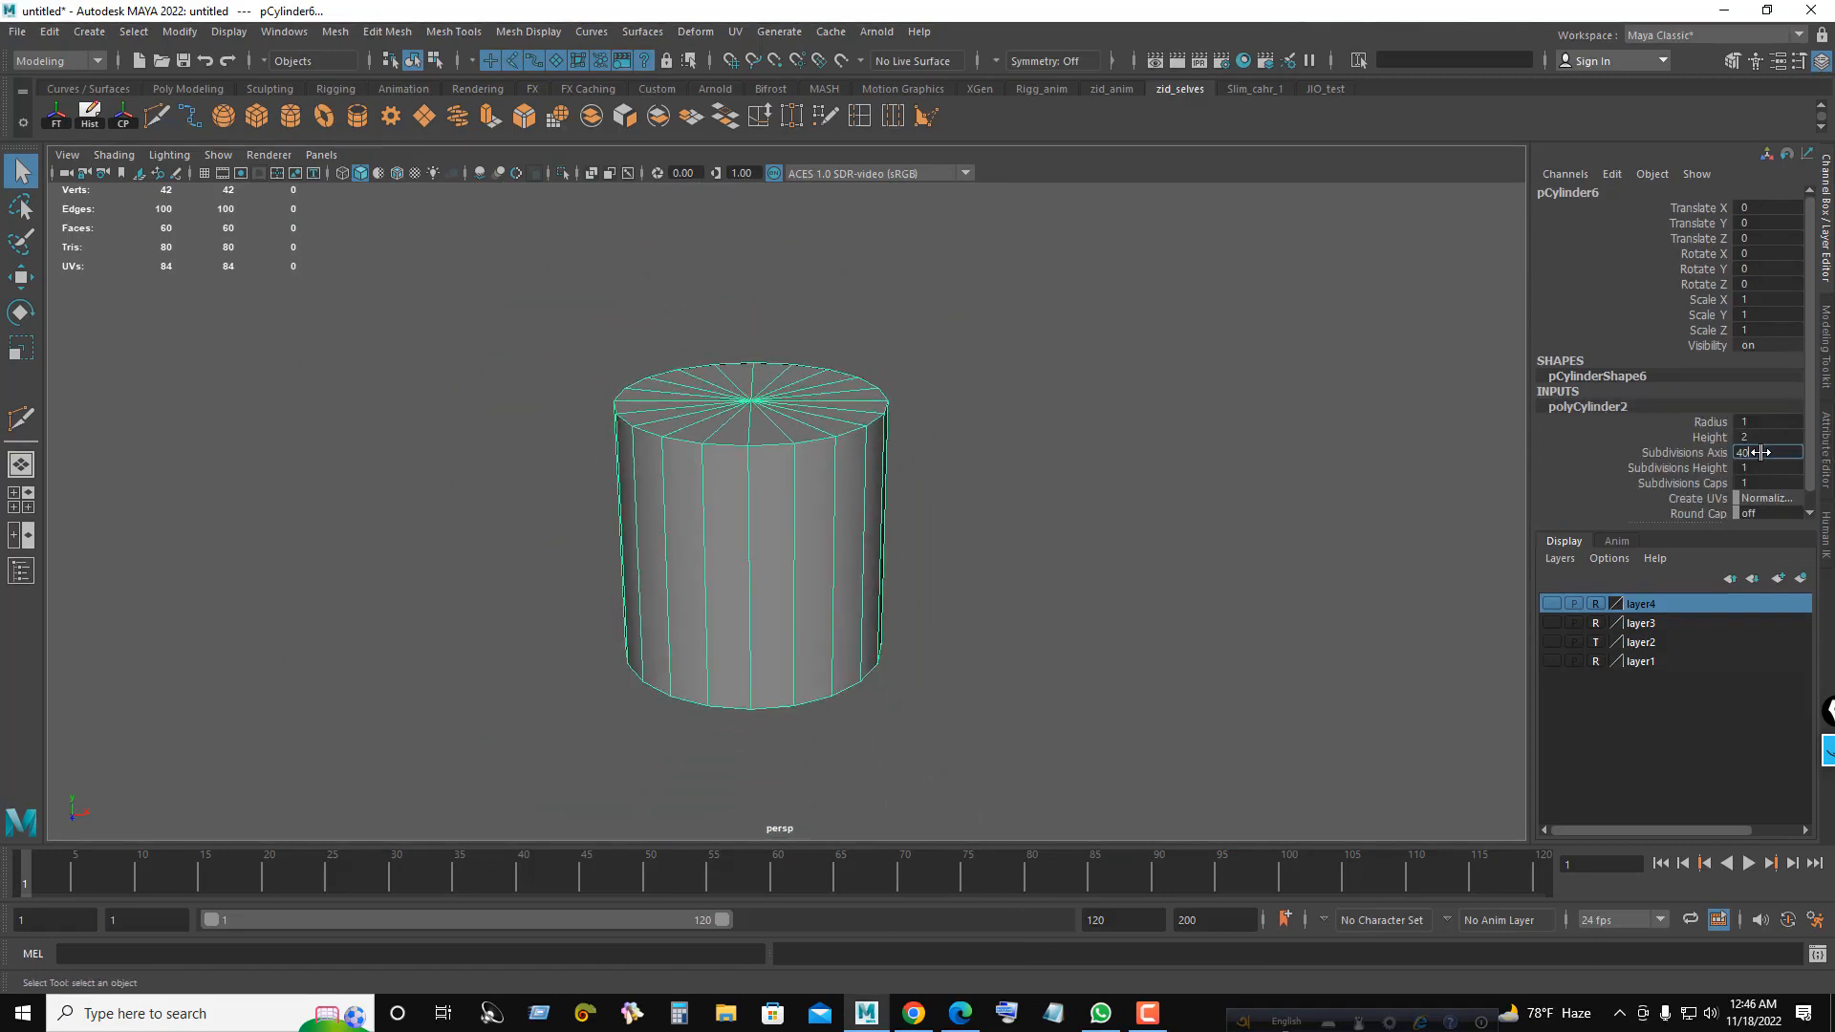
left_click(1761, 436)
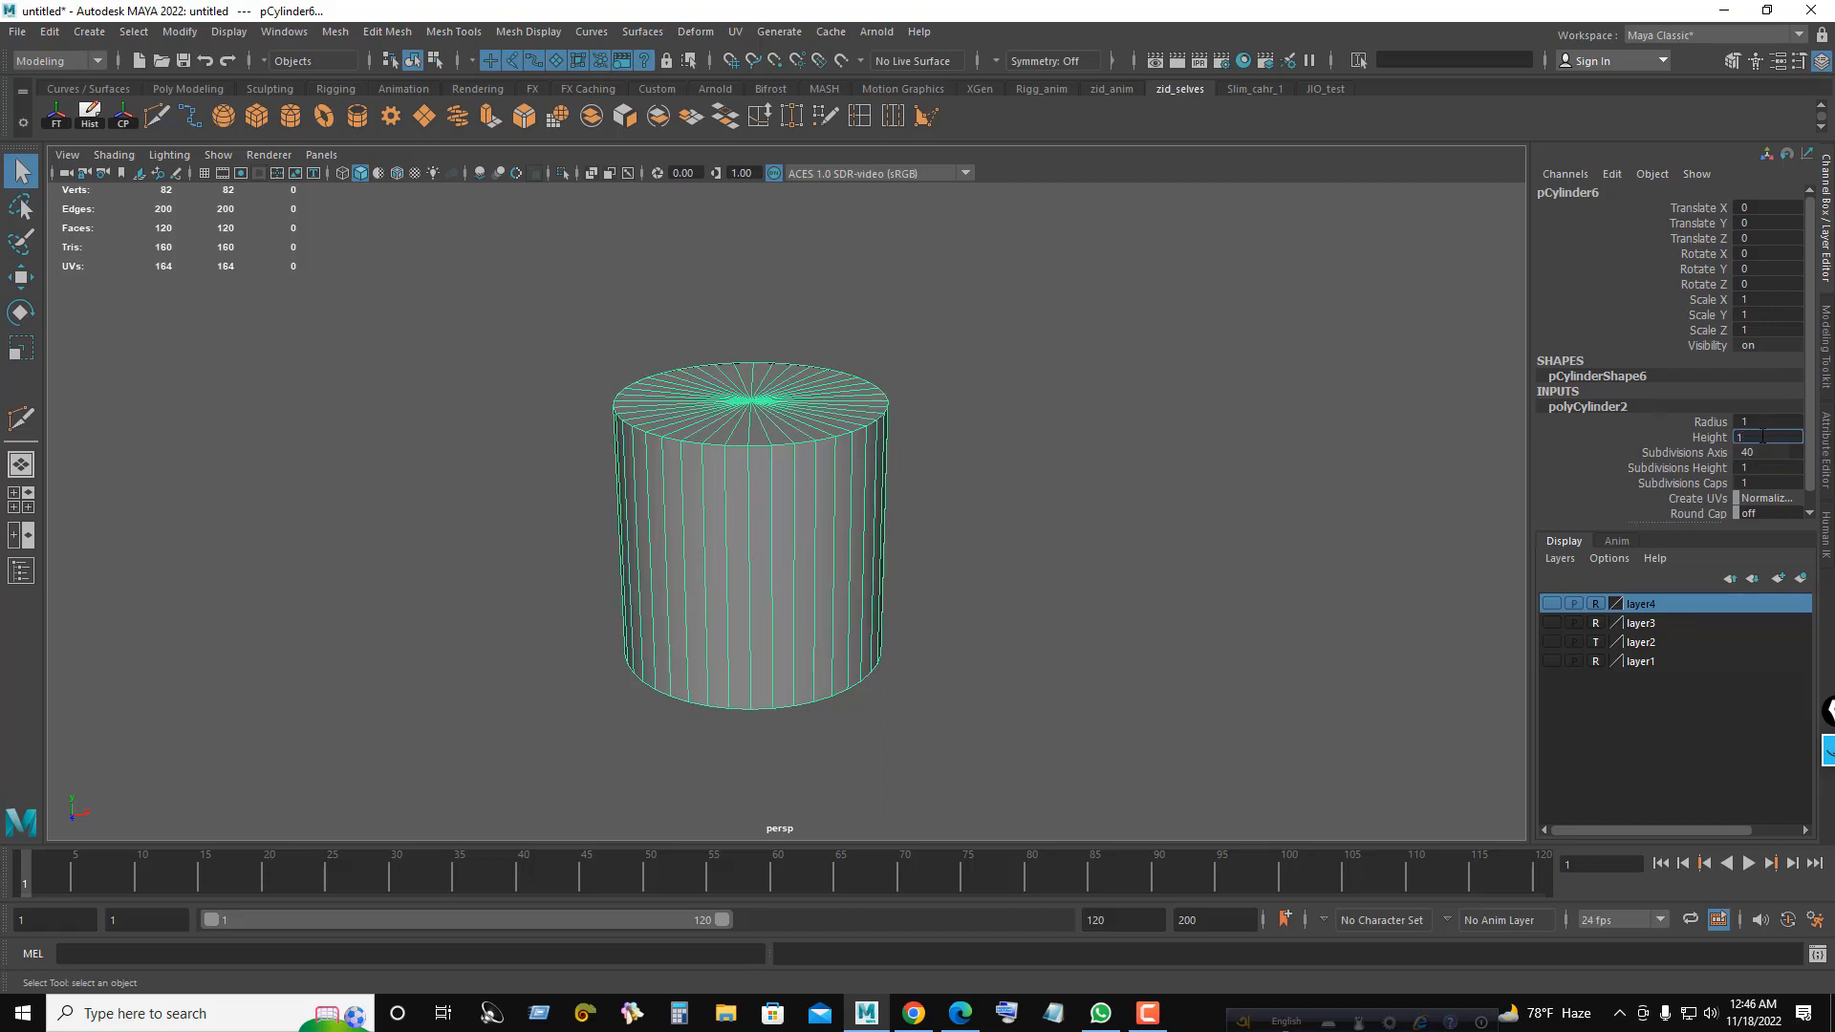
key("Return")
right_click_drag(922, 654, 1119, 598, "alt")
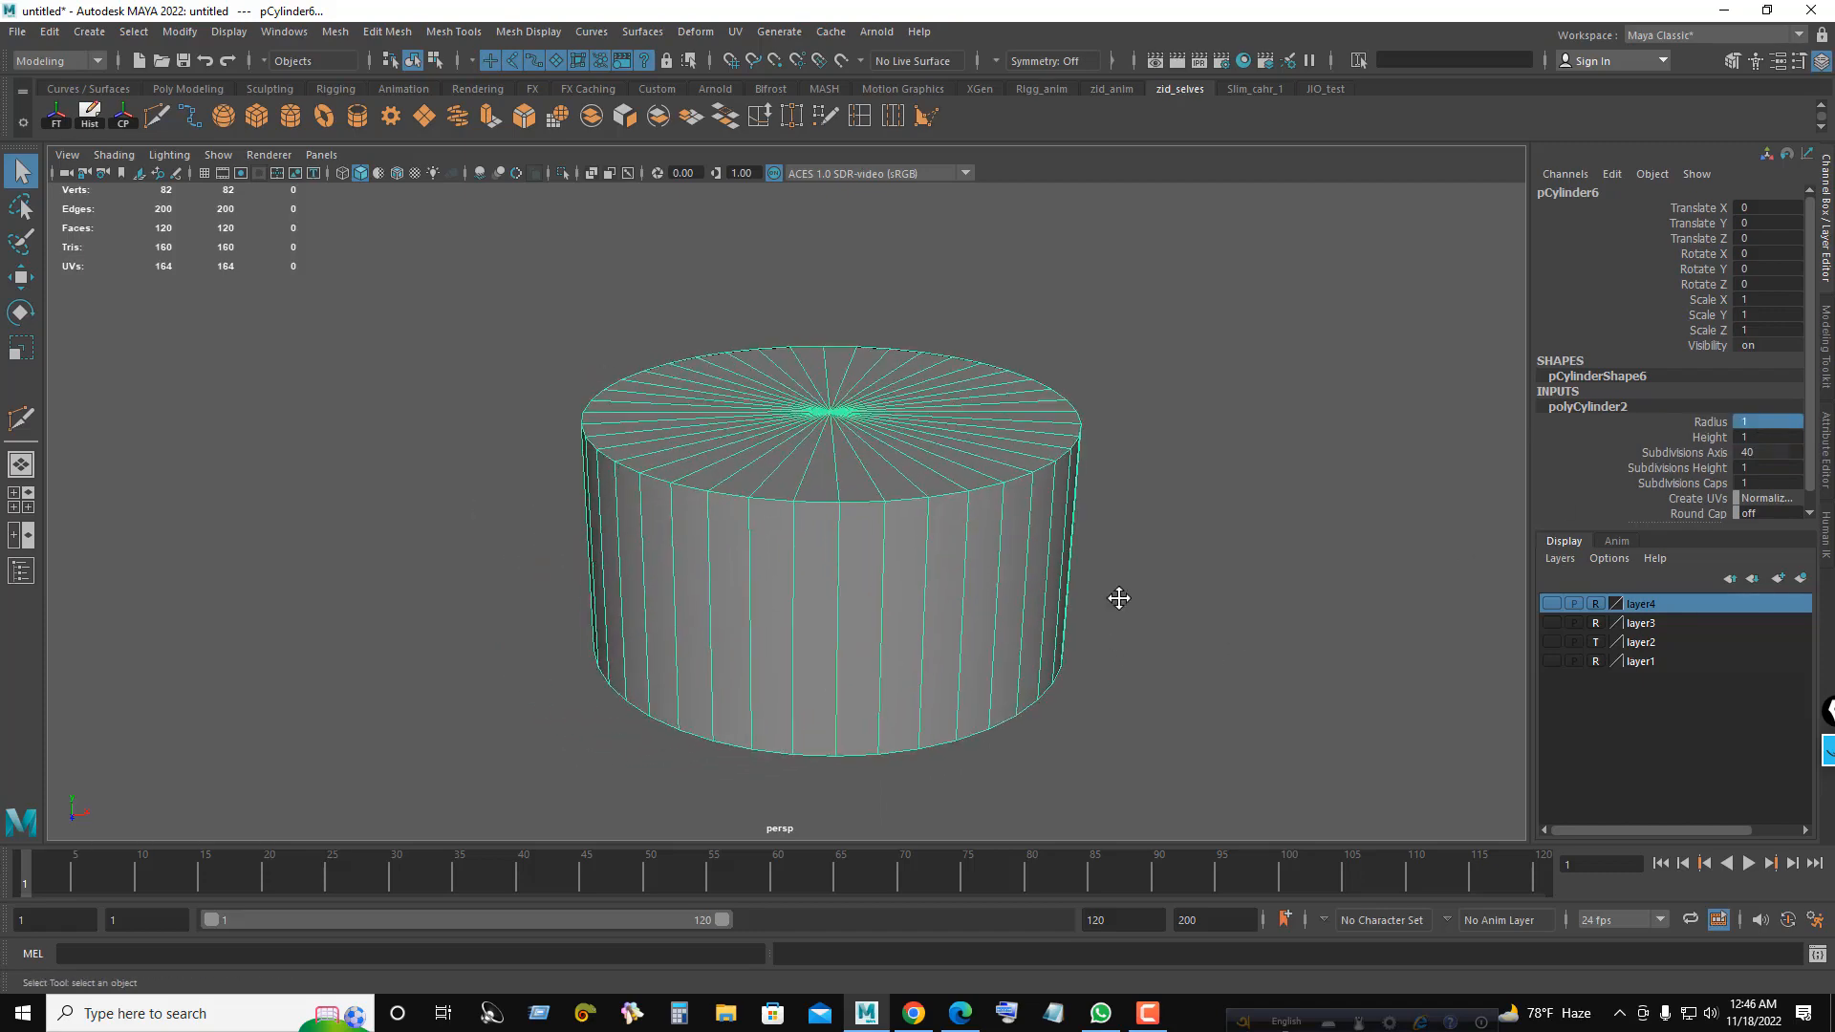
- Set the cylinder's cap subdivisions to 8
left_click(1762, 482)
left_click(1634, 486)
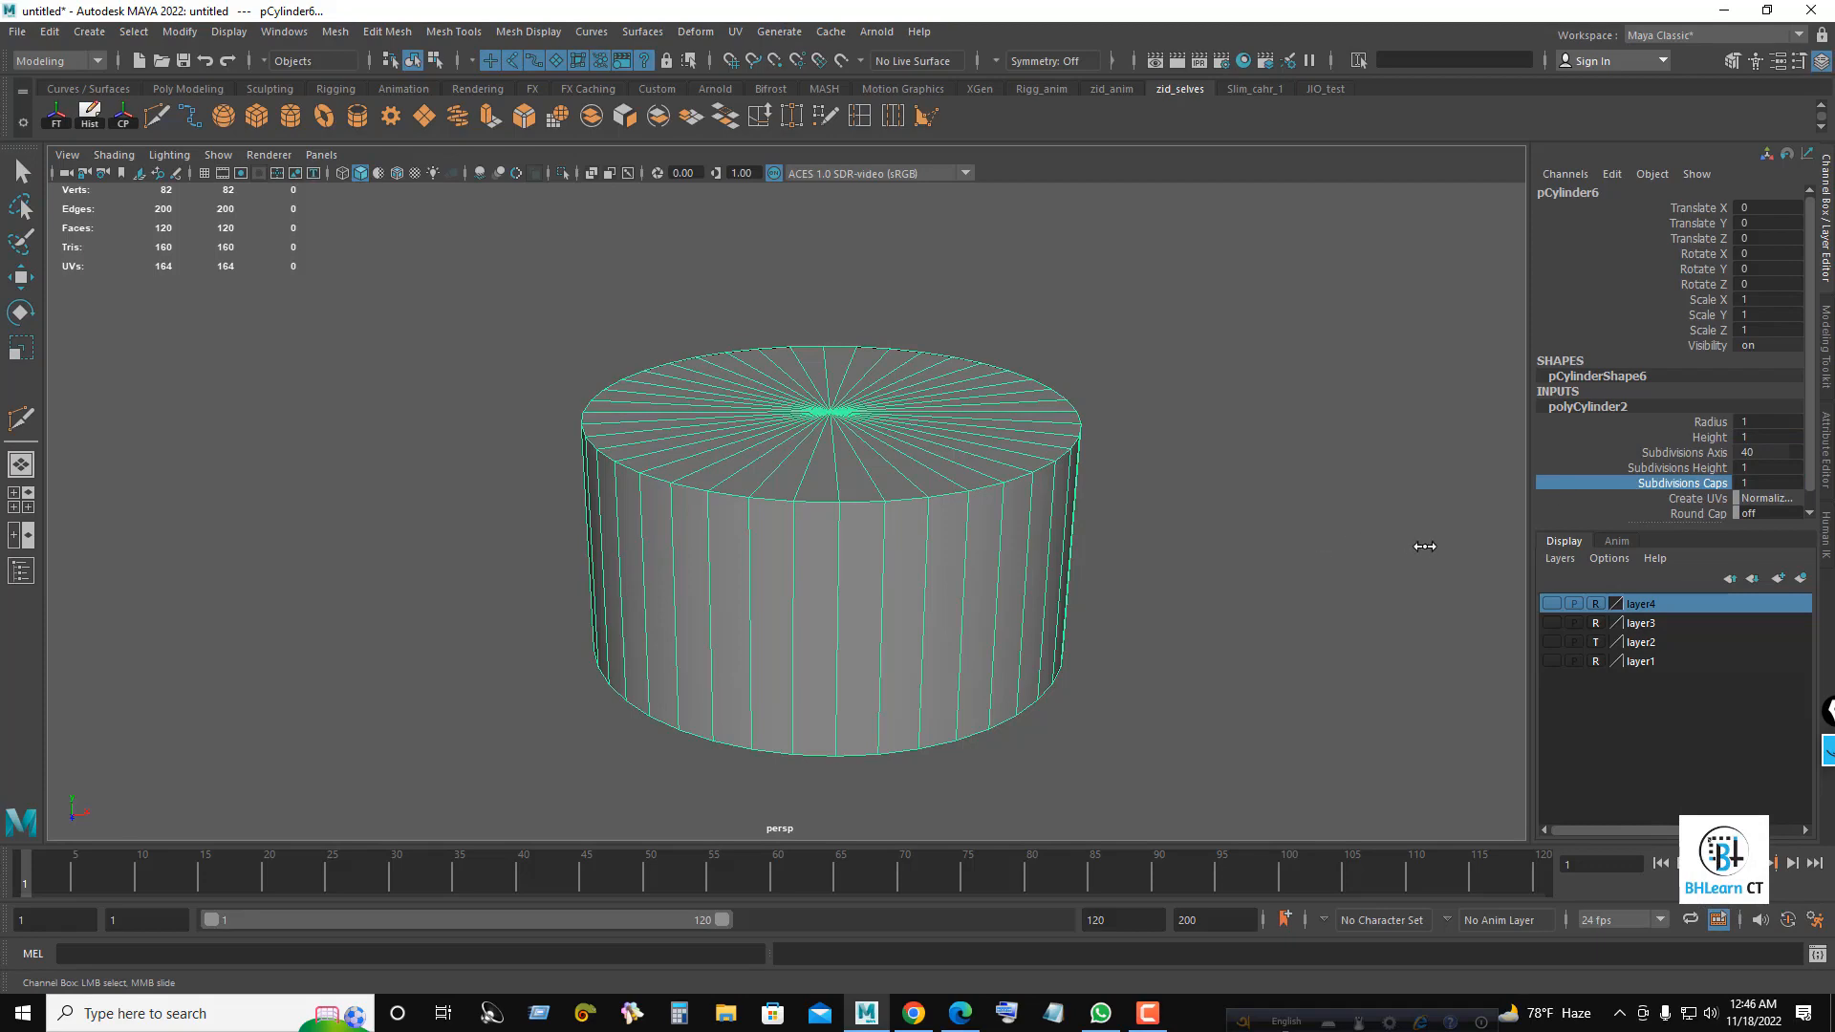
left_click(1770, 469)
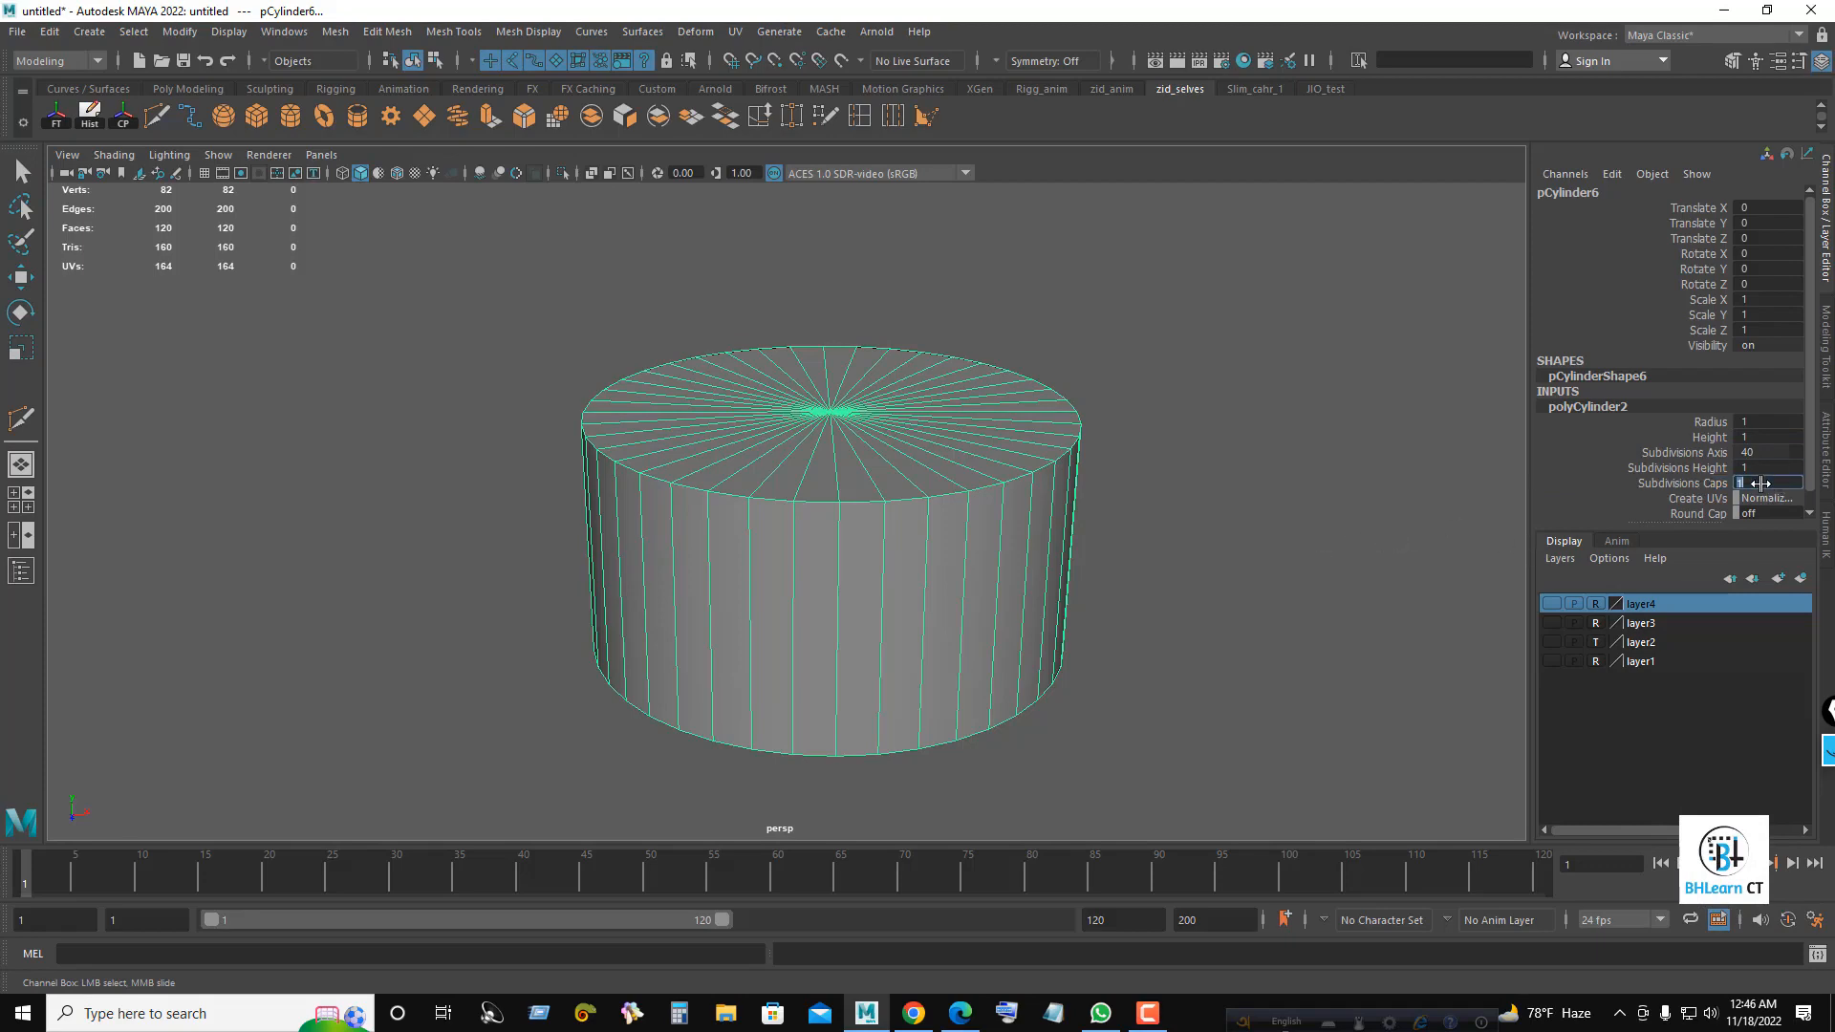
type("8")
key("Return")
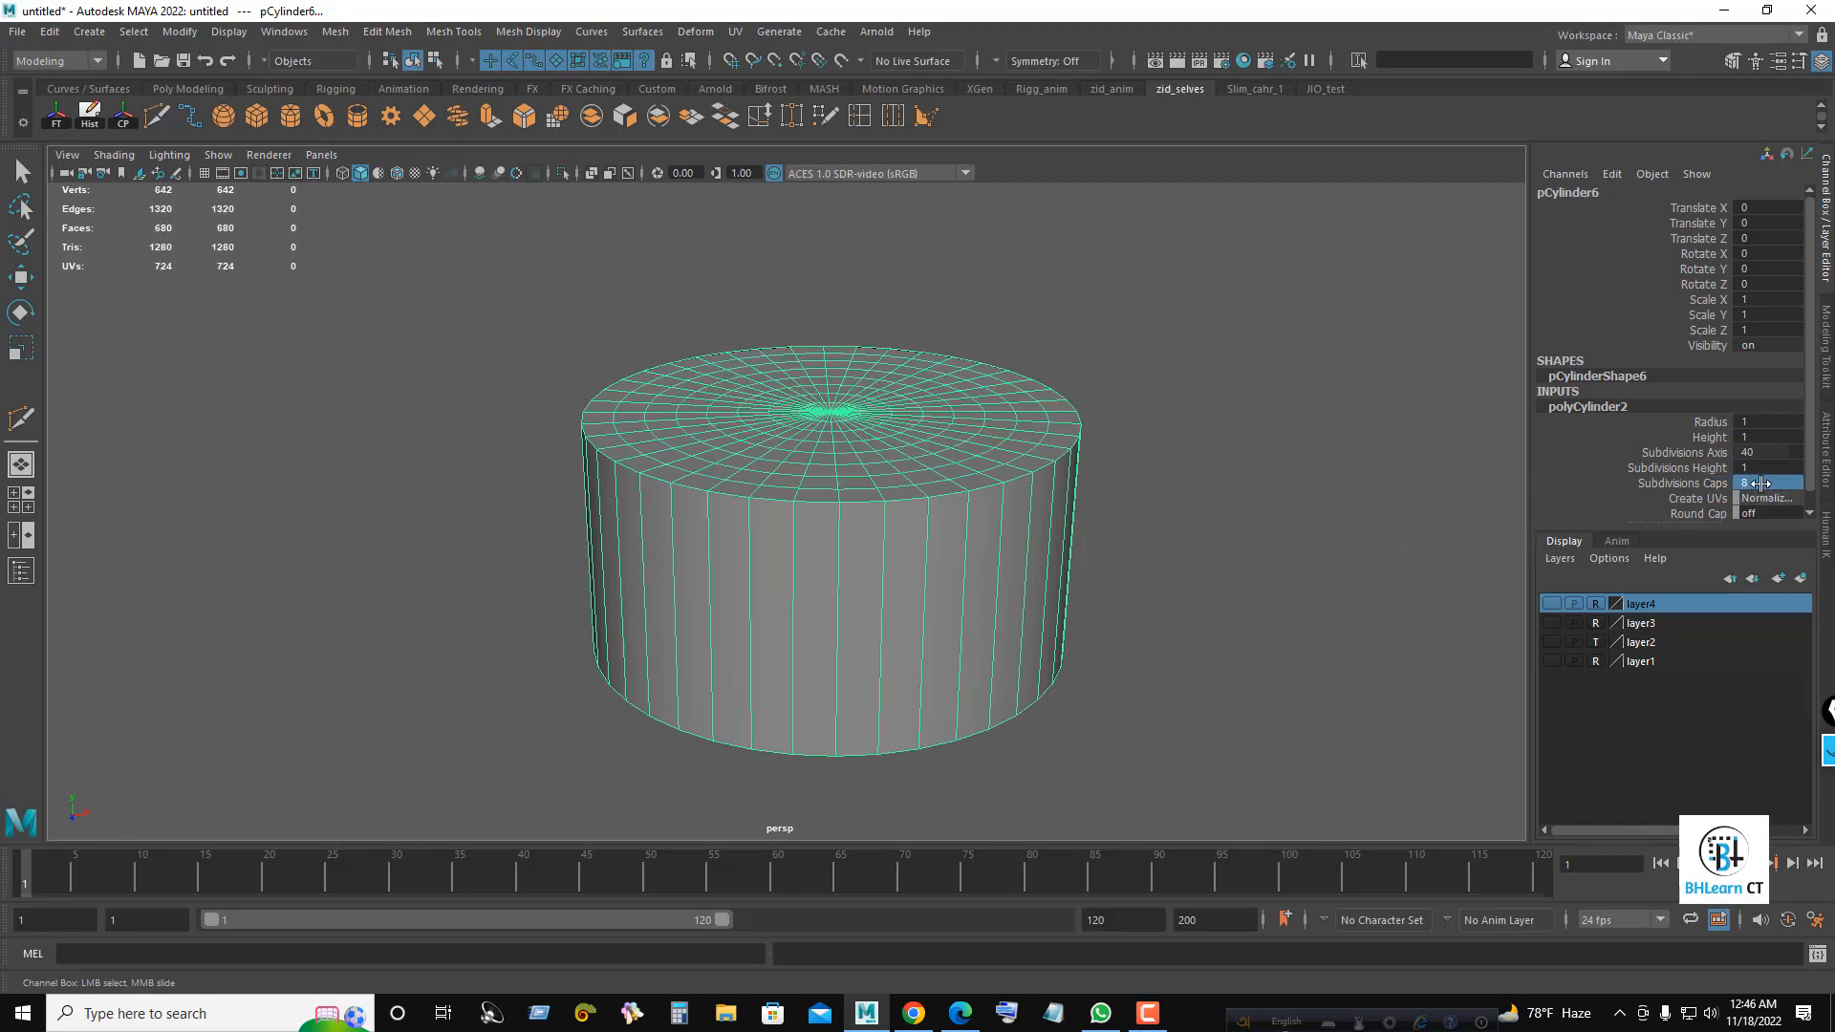
- Set the cylinder's height subdivisions to 8
left_click_drag(1302, 545, 874, 555, "alt")
left_click(1760, 467)
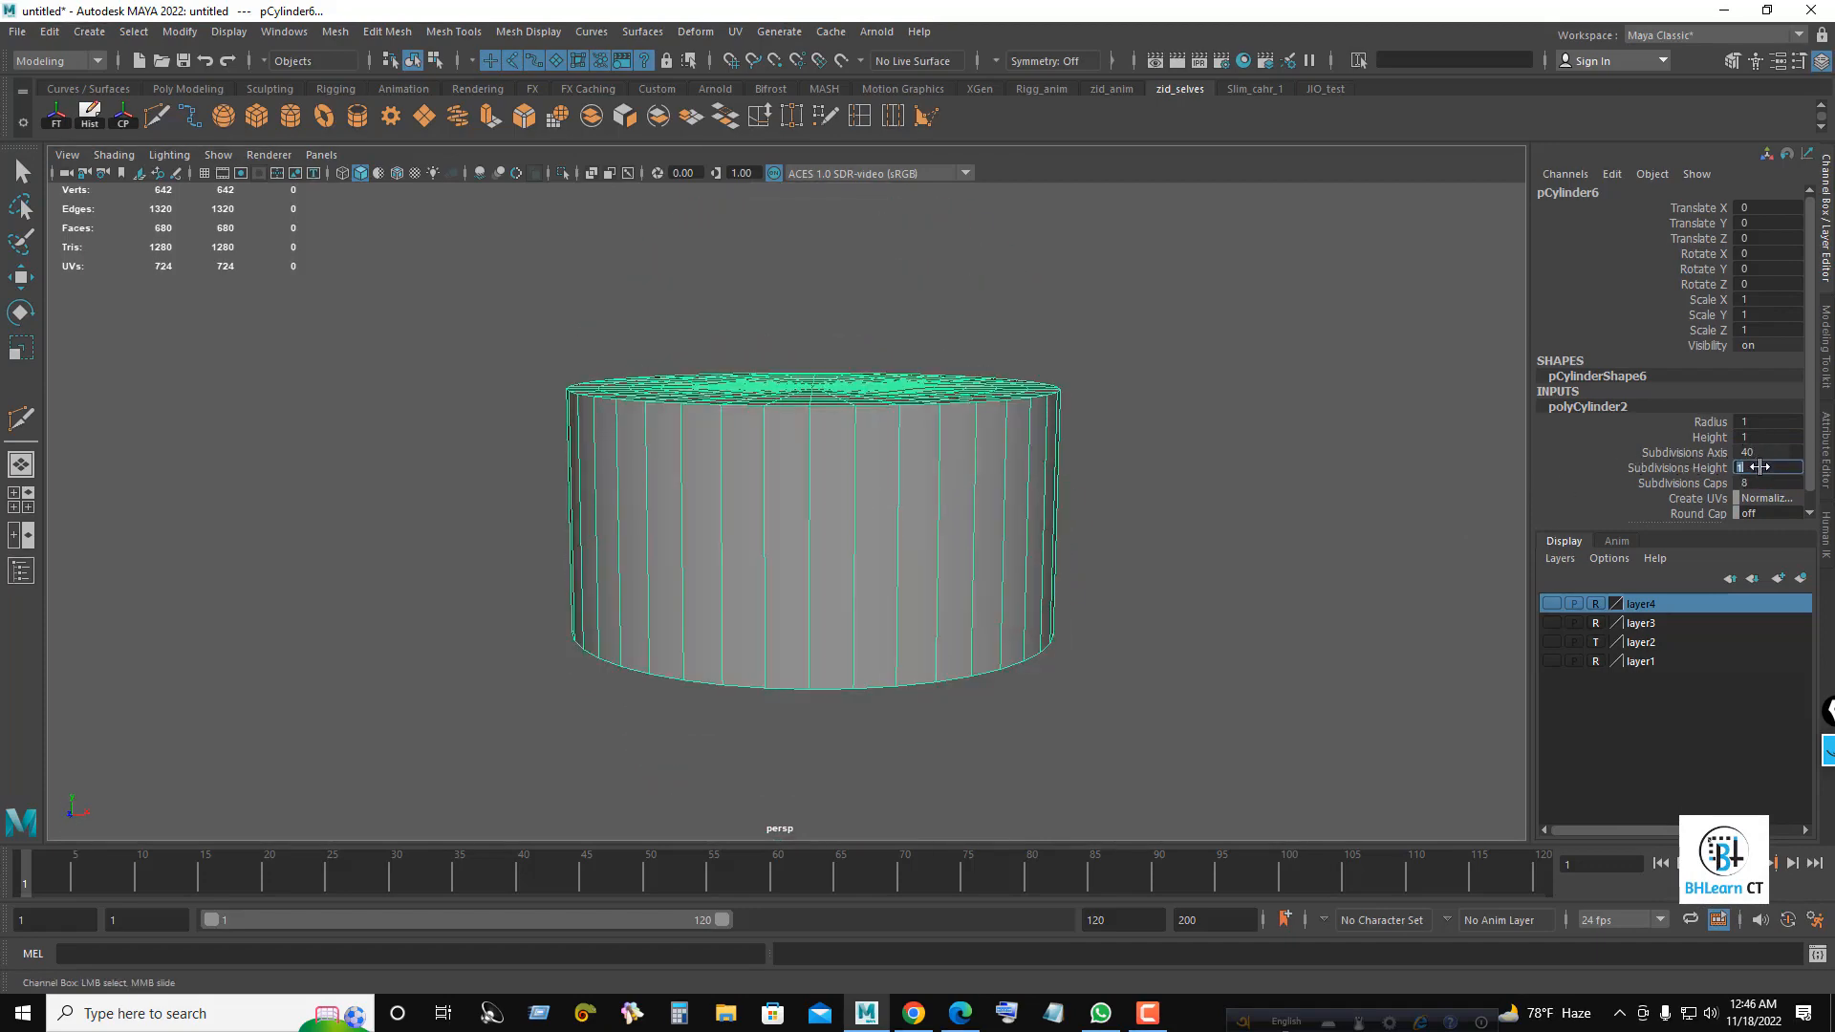
type("8")
key("Return")
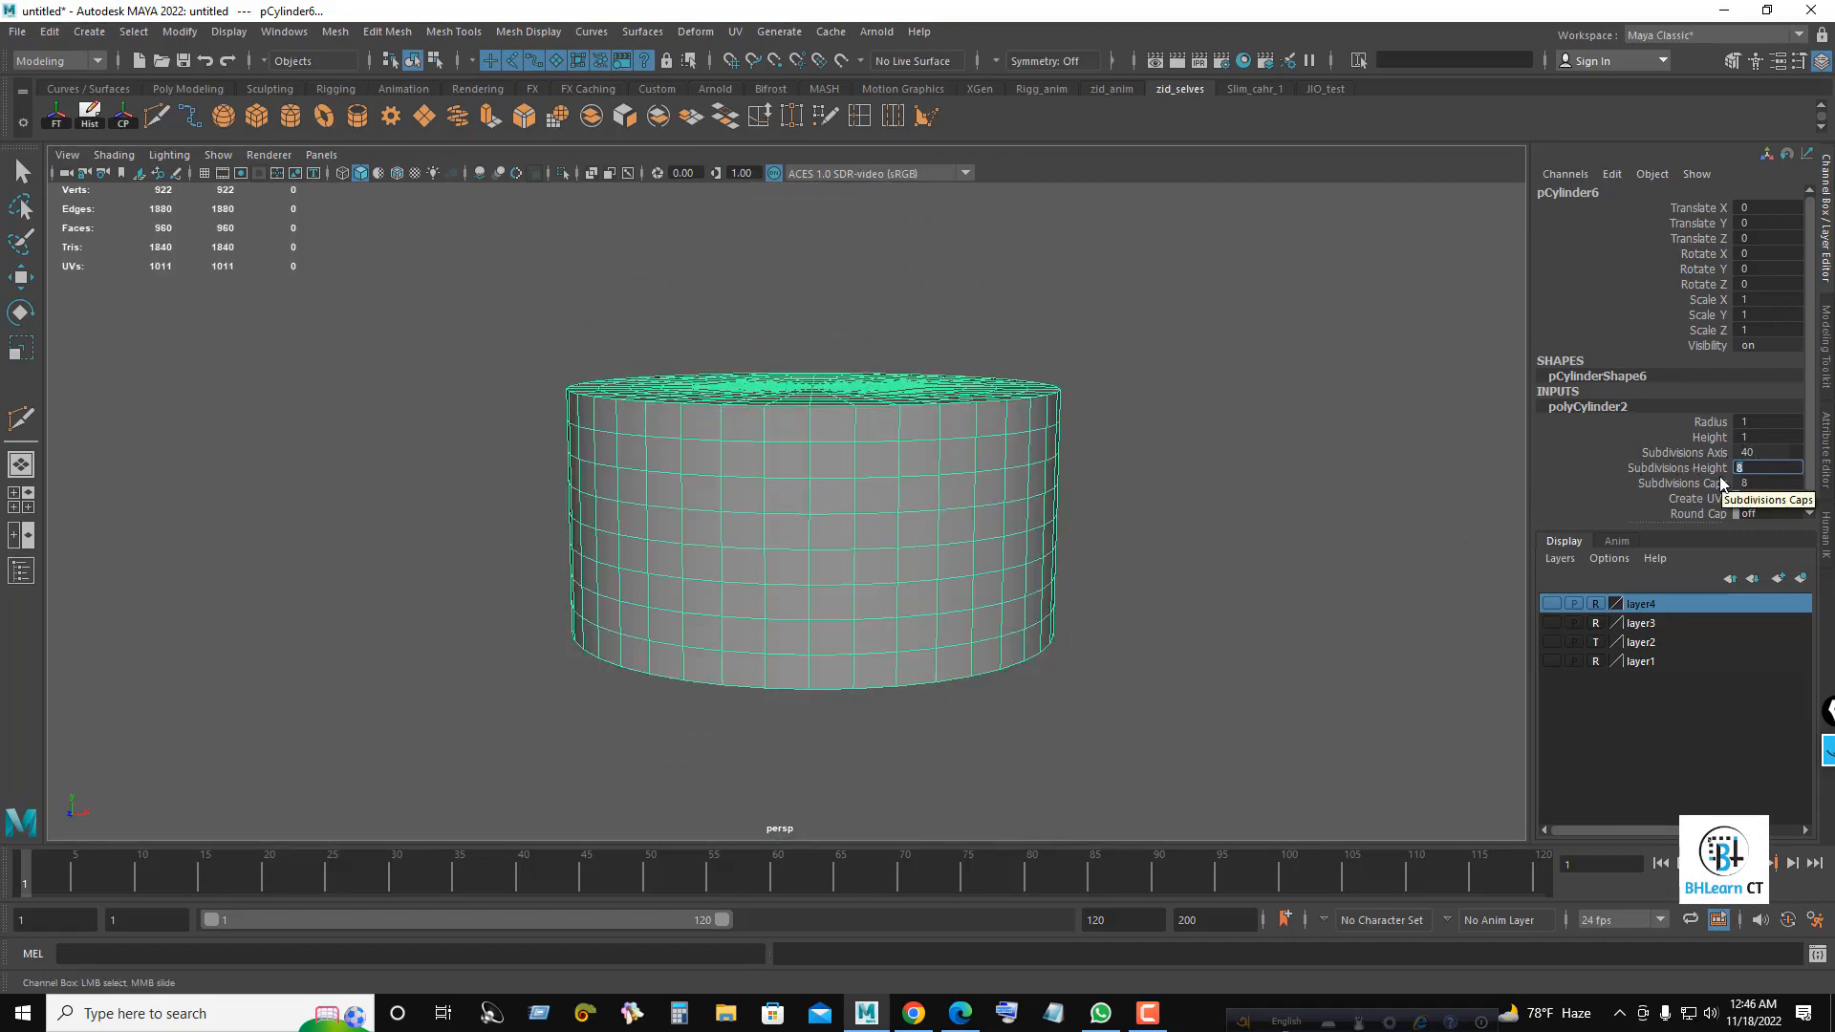
mouse_move(1123, 585)
left_mouse_down("alt")
mouse_move(1097, 573)
mouse_move(1115, 576)
left_mouse_up("alt")
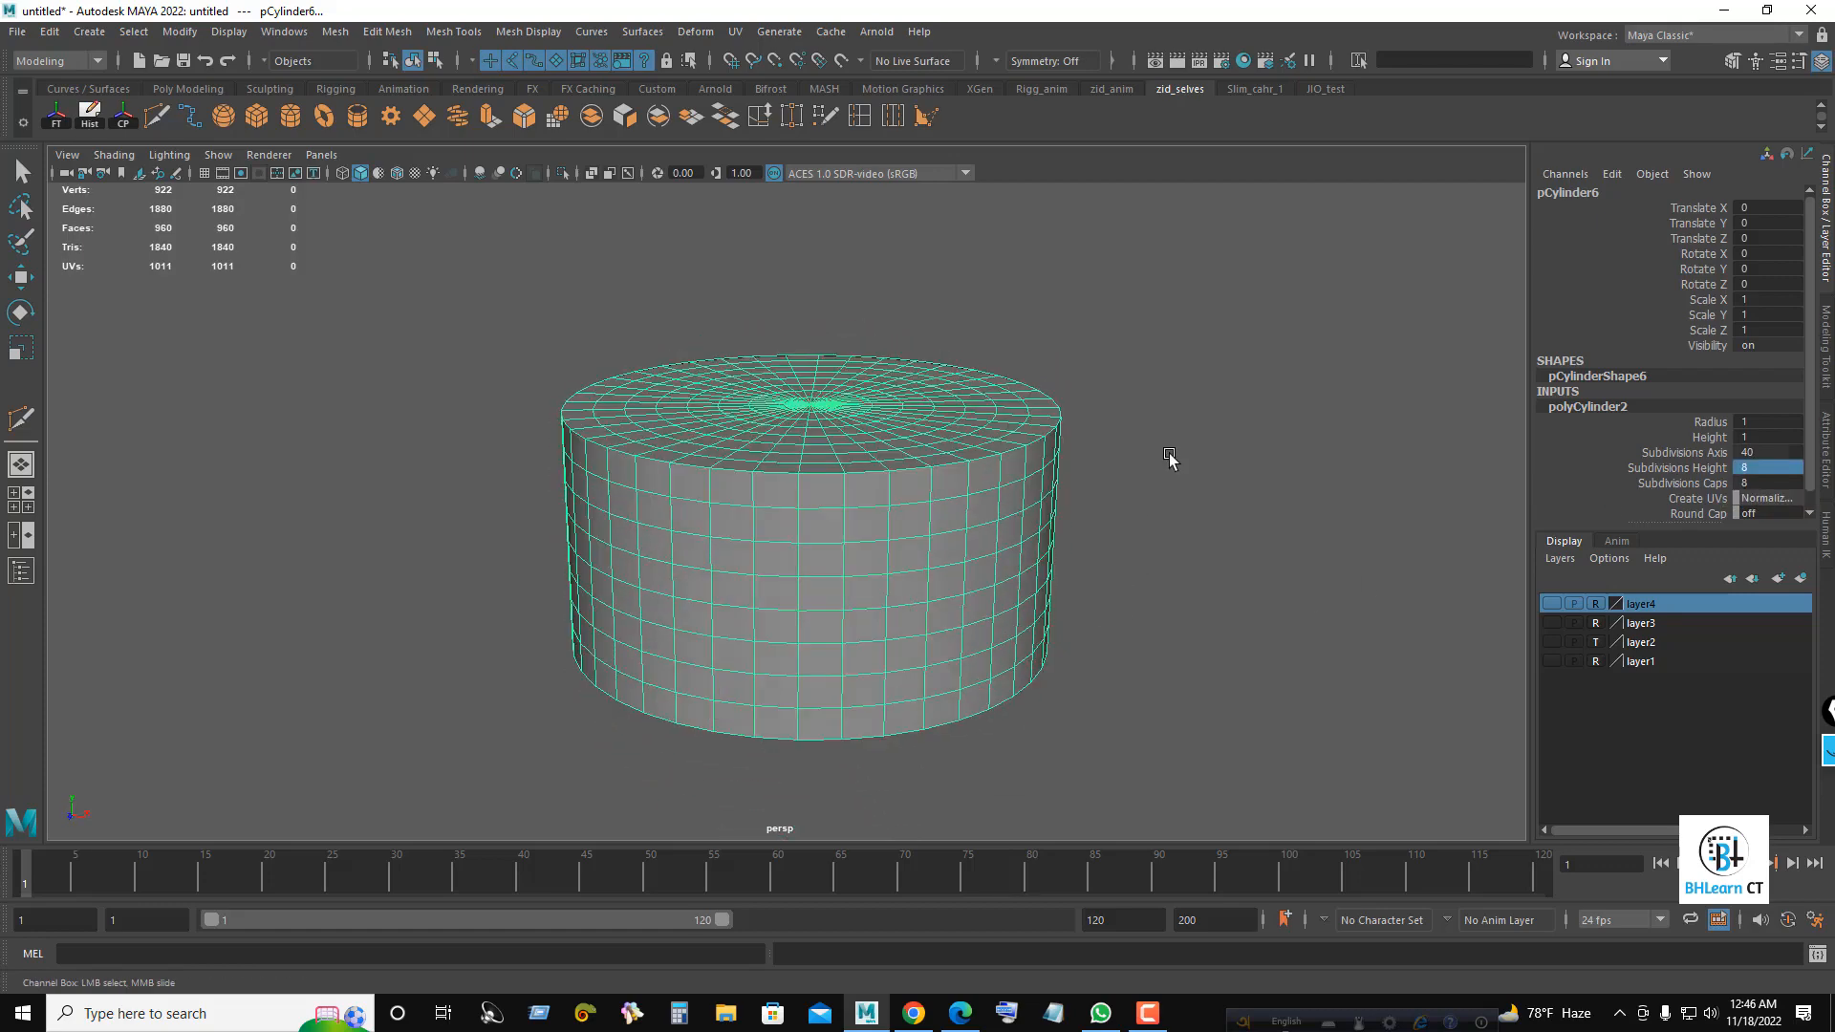
- In the side view, scale the cylinder's upper two rows of vertices inward uniformly to about 0.77 to form a neck
key("space")
key("space")
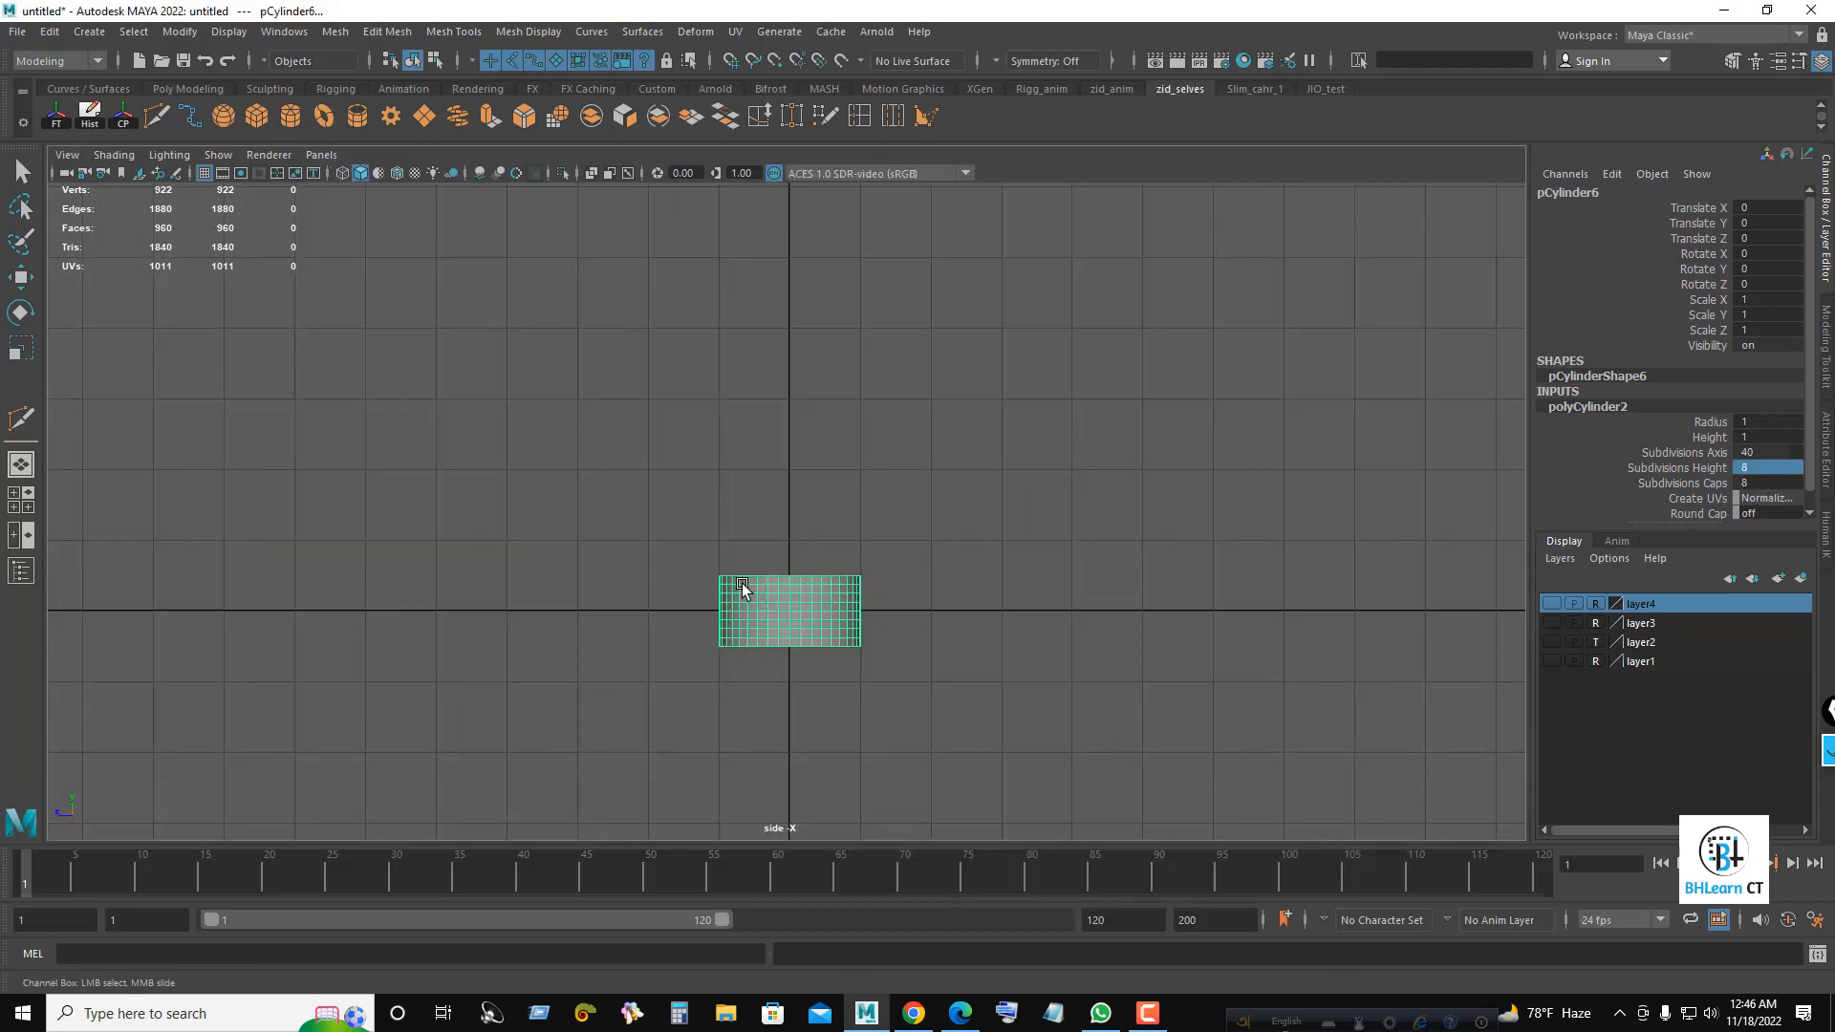
key("r")
key("f")
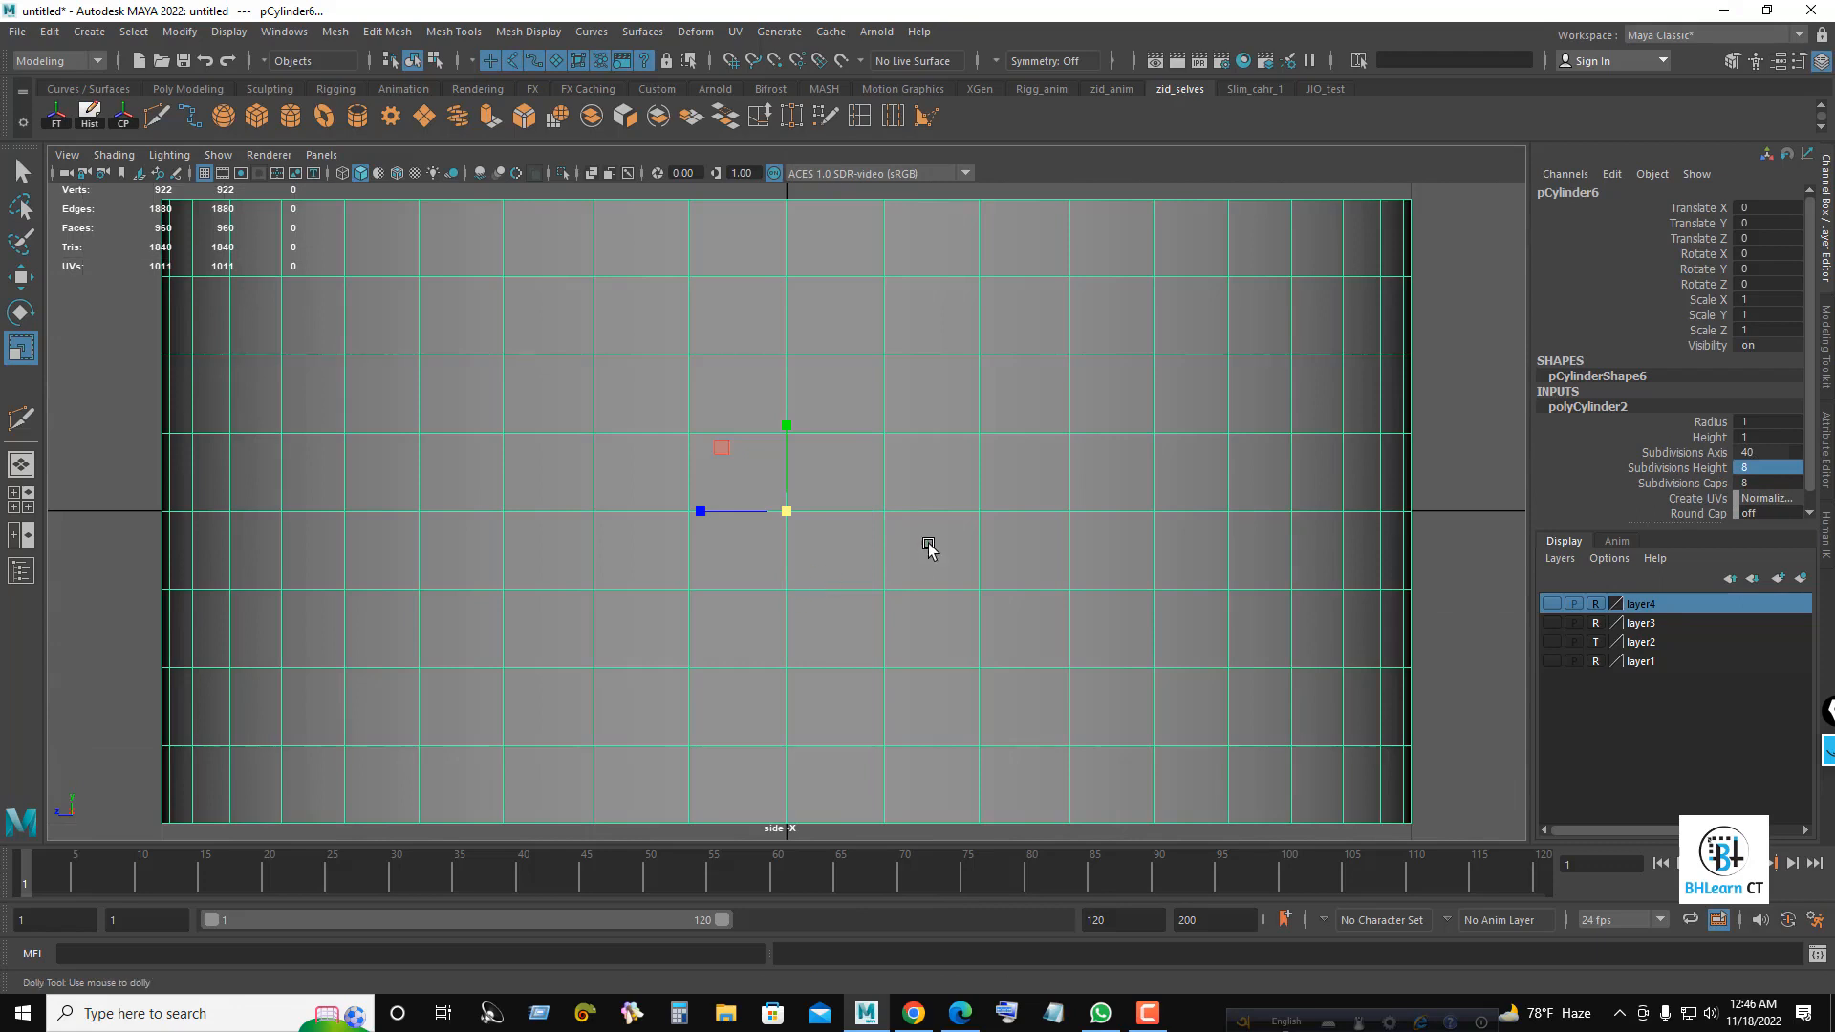
scroll(925, 545, "down", 4)
right_click_drag(1161, 394, 1095, 418)
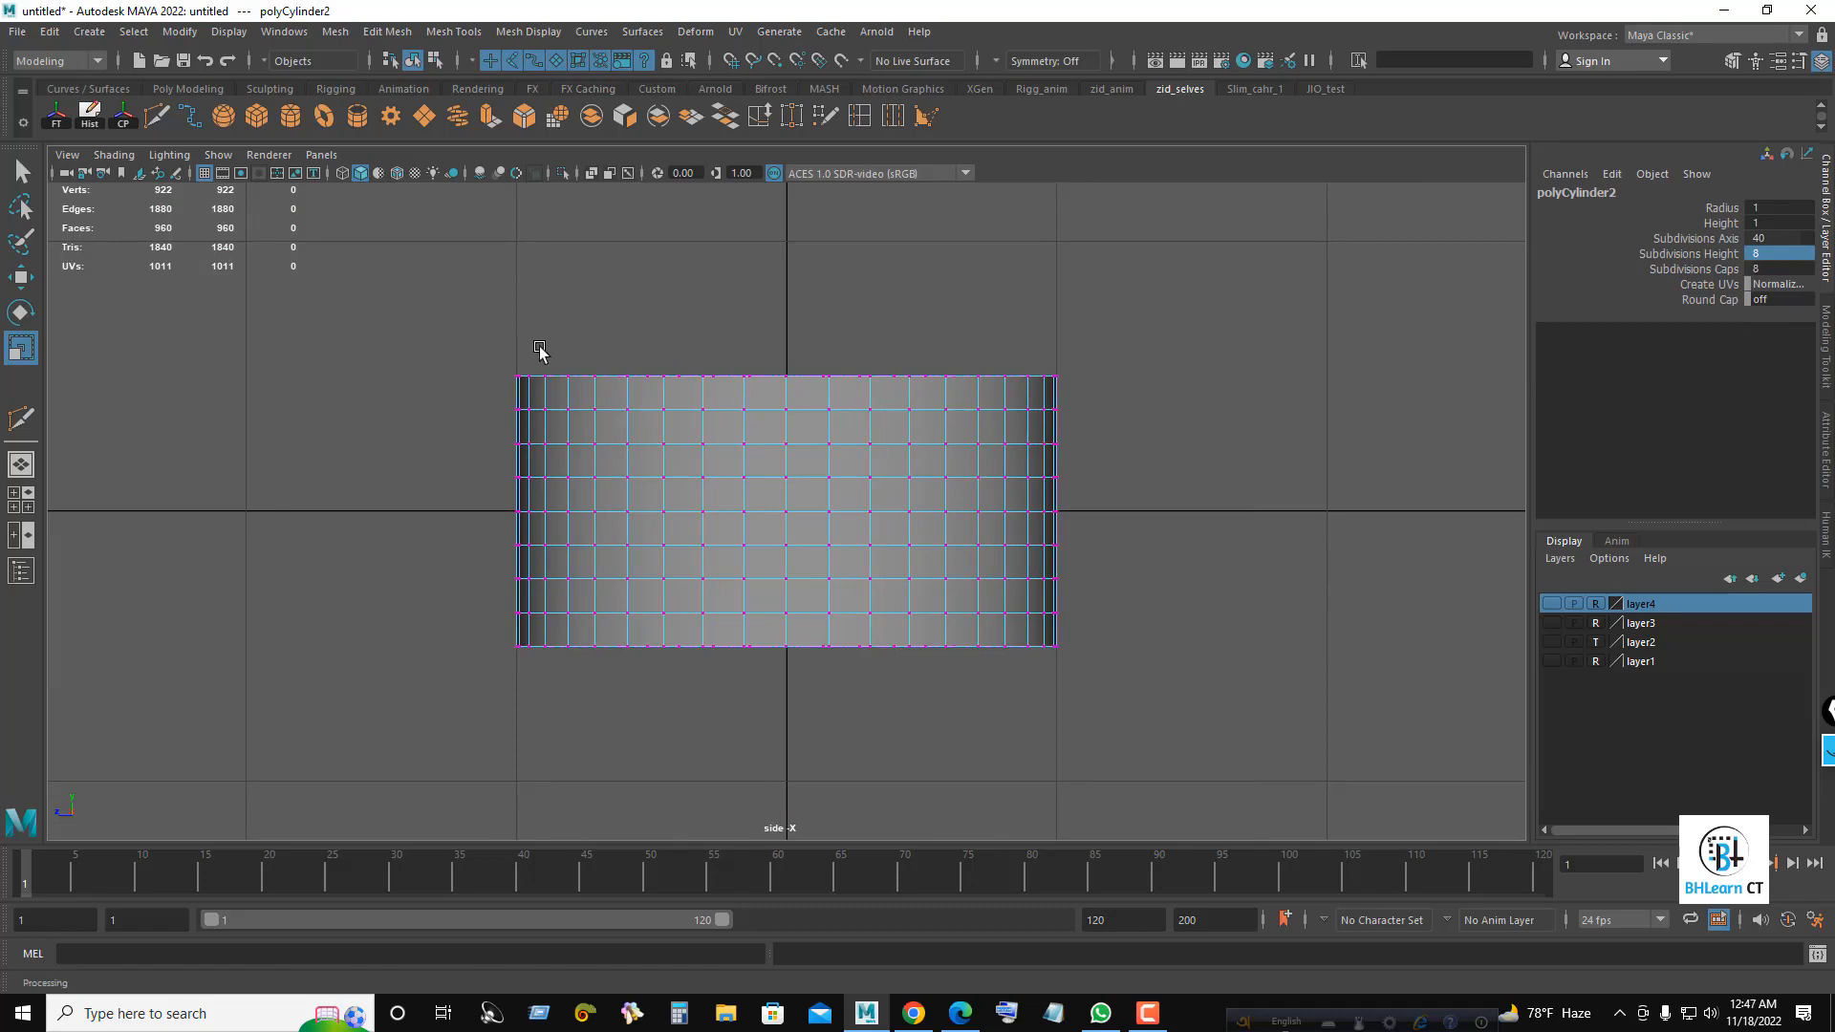
left_click_drag(413, 297, 1078, 427)
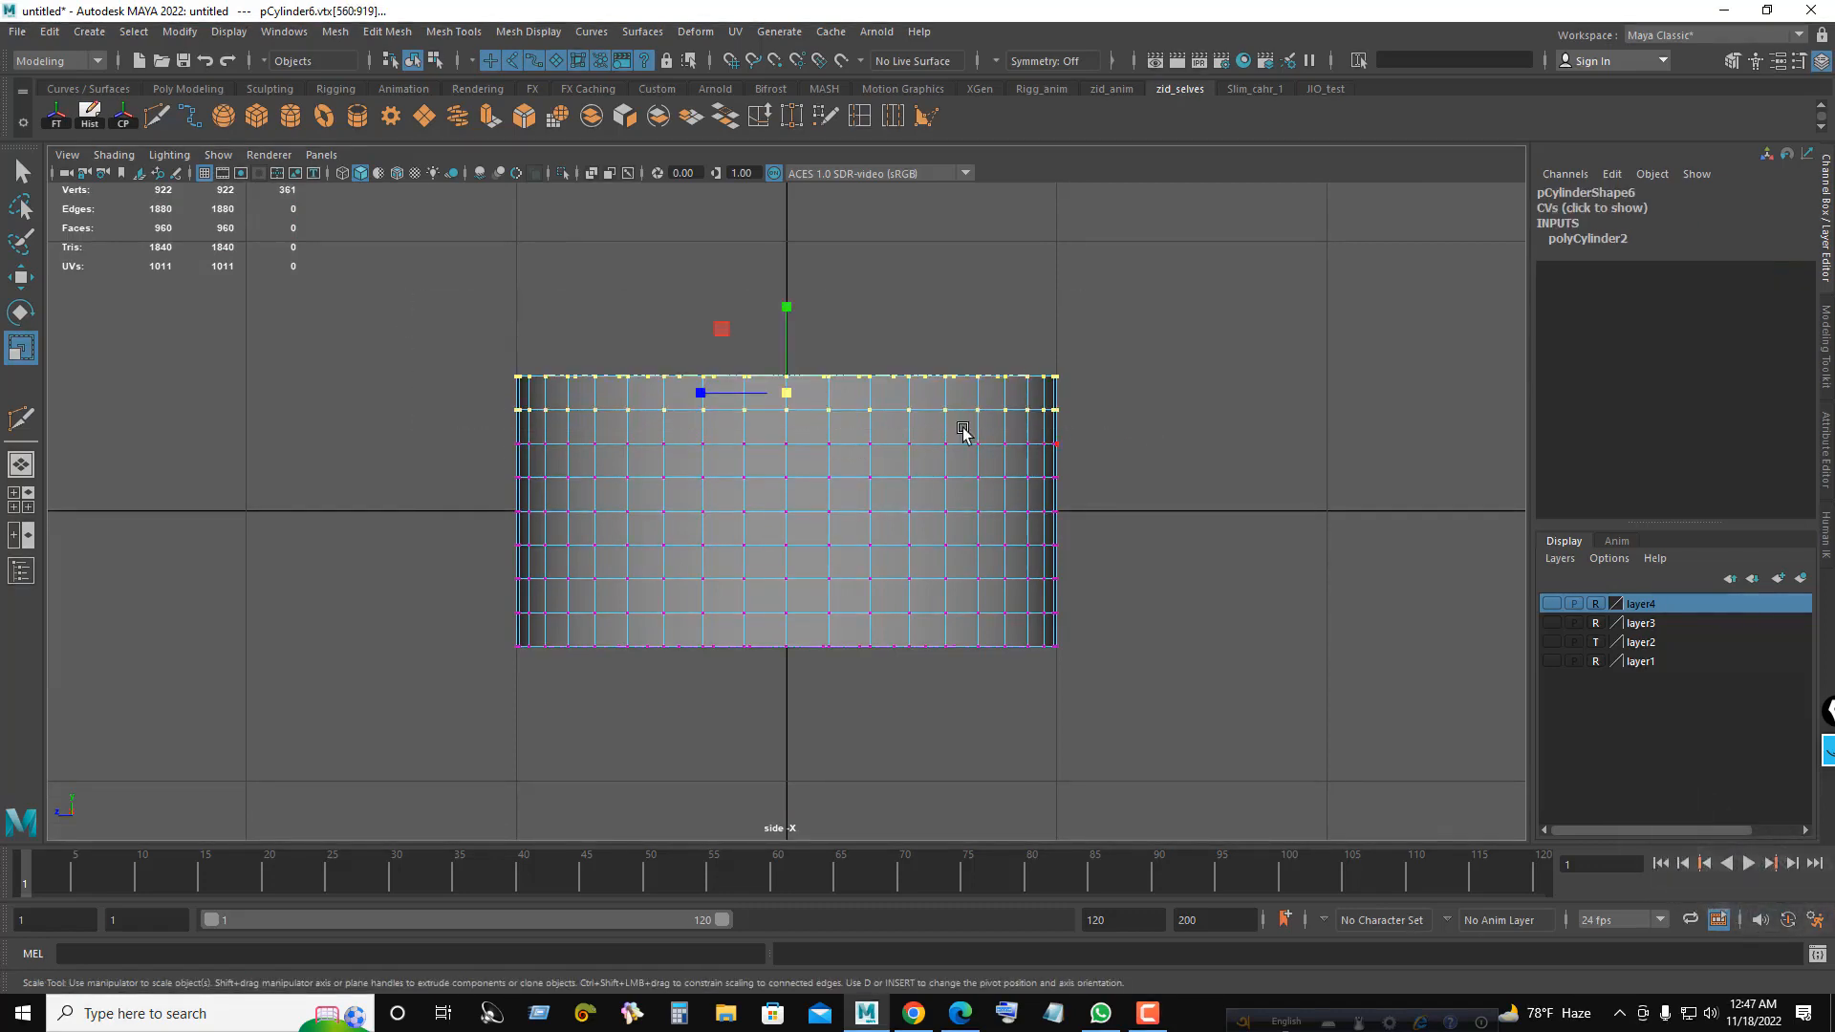
left_click_drag(789, 400, 698, 401)
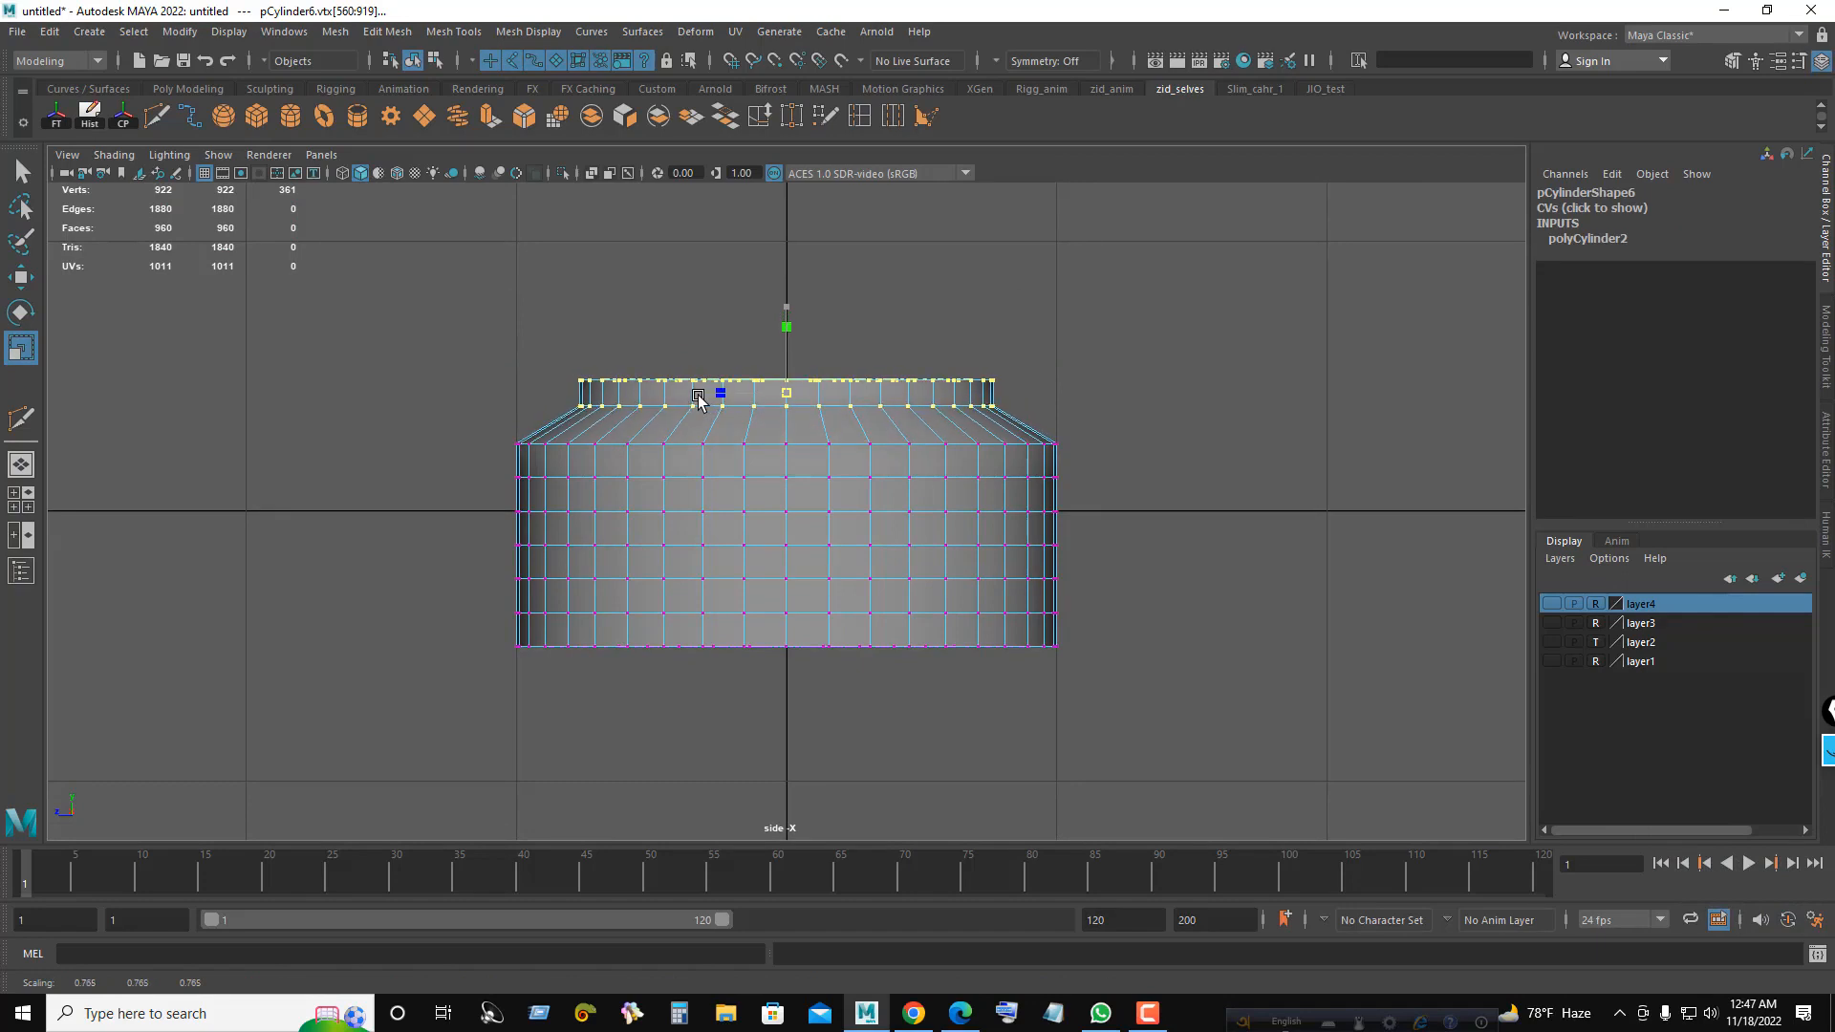
- Raise the neck vertices in two small moves and scale them further inward to make a taller, narrower sloping shoulder
key("w")
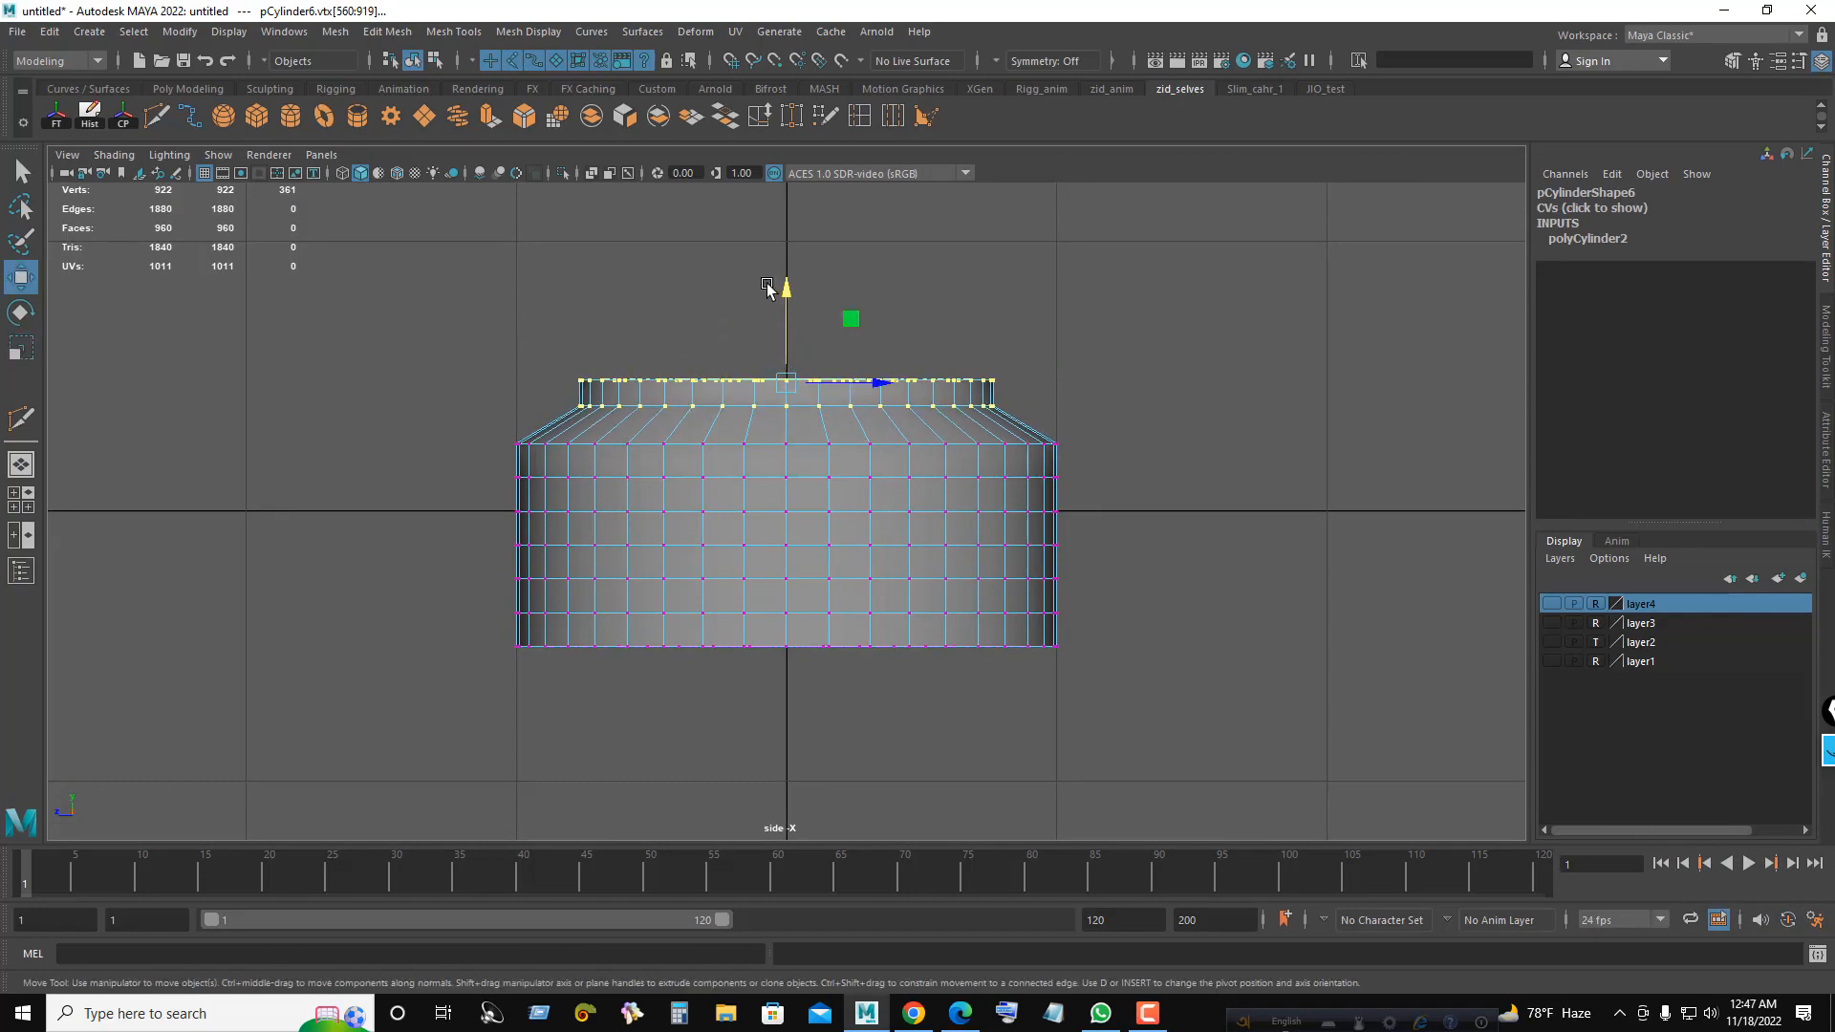
left_click_drag(786, 296, 787, 257)
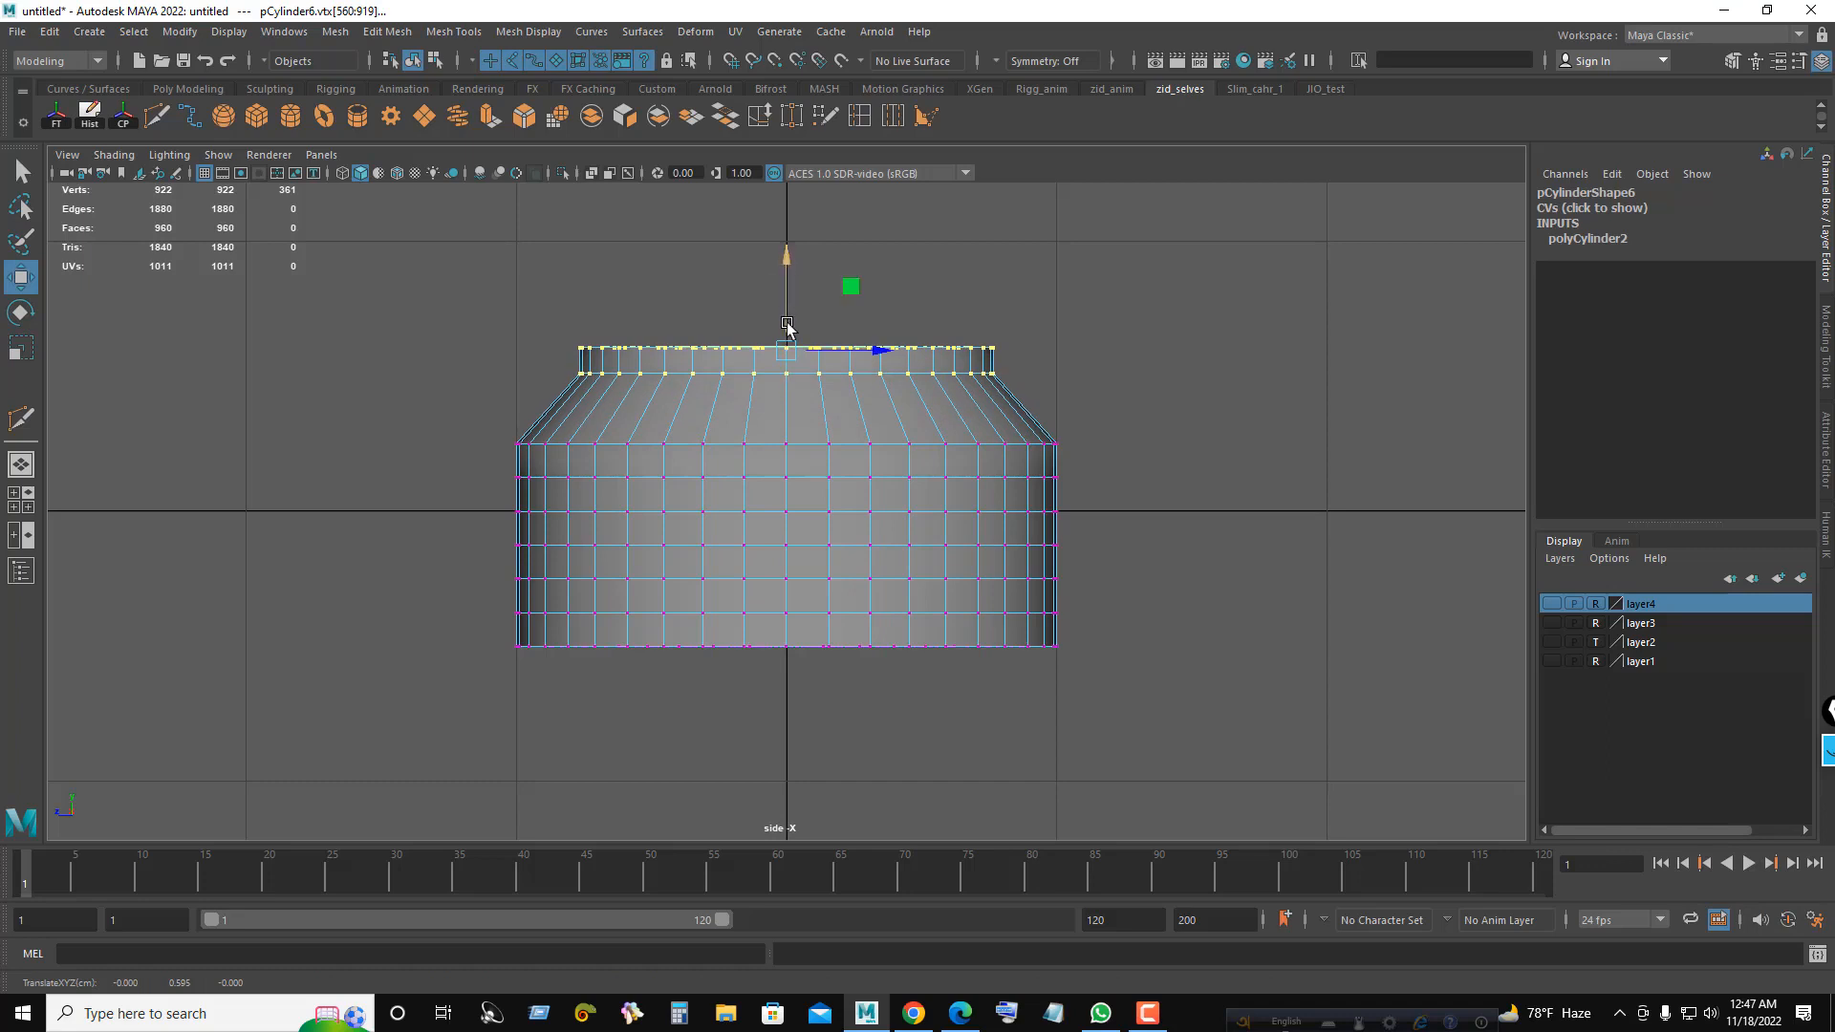
key("r")
left_click_drag(782, 365, 758, 365)
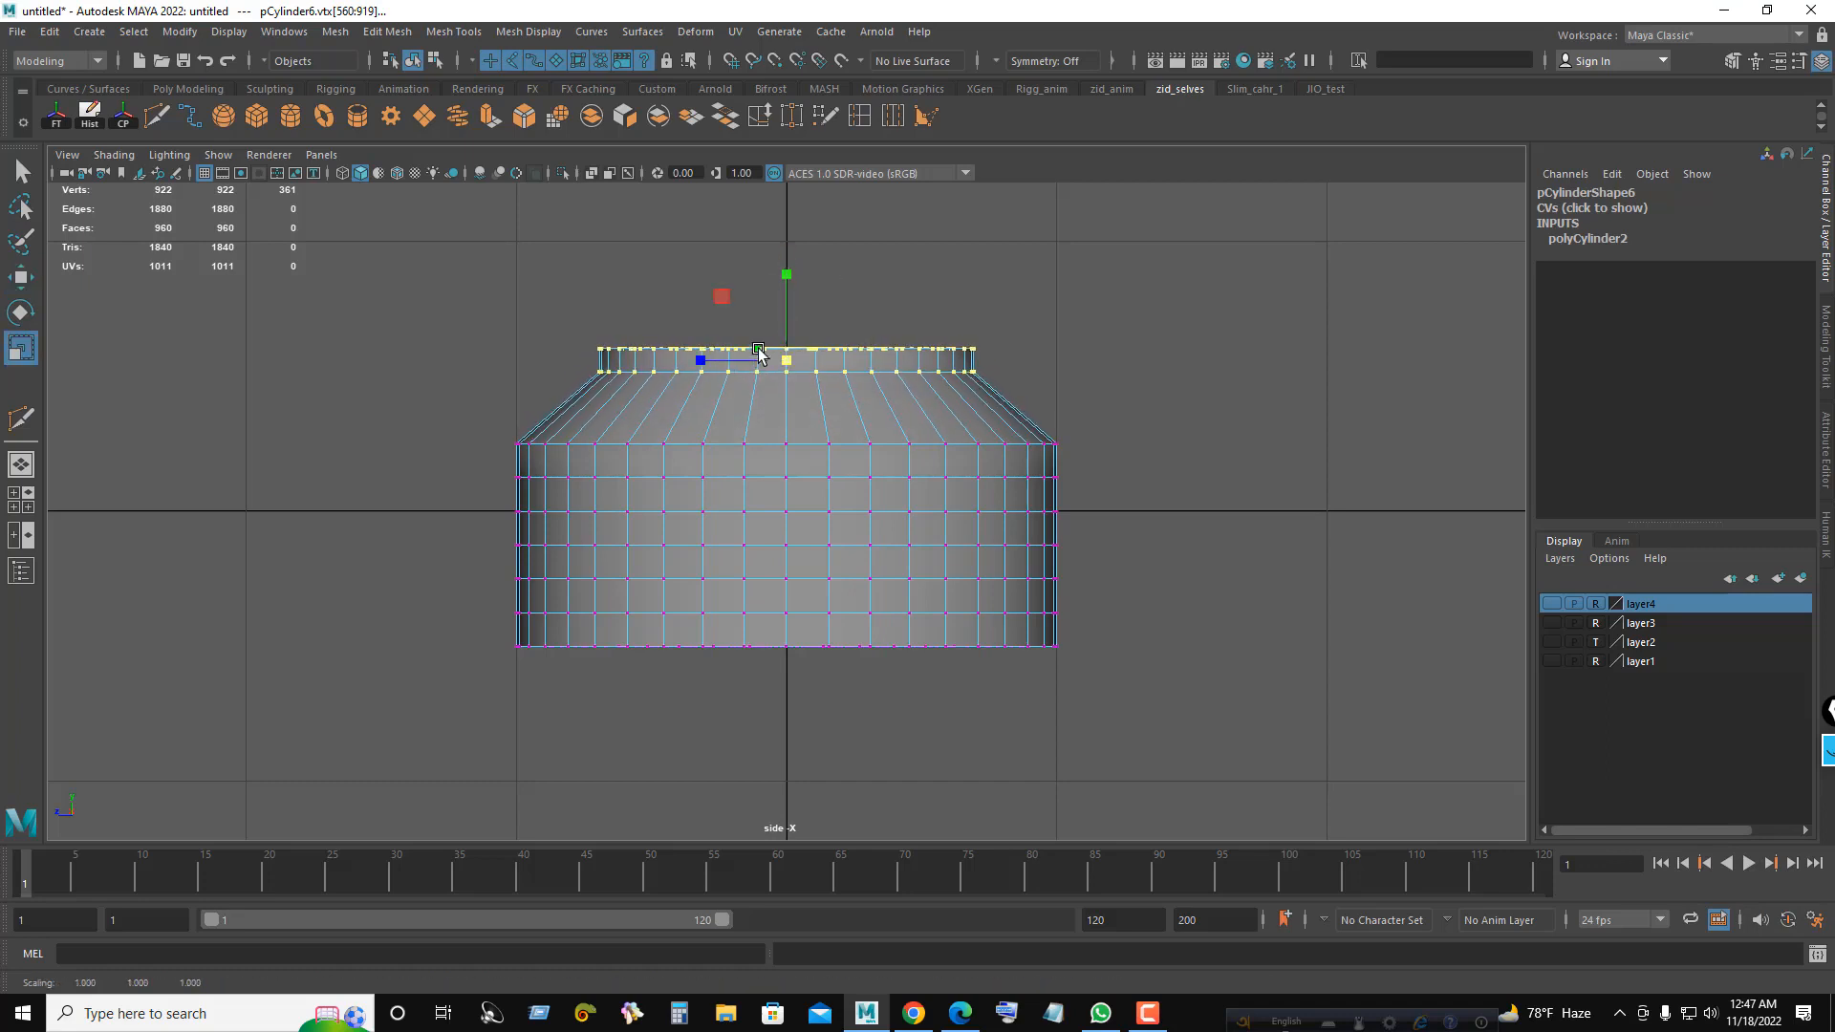
key("w")
left_click_drag(786, 266, 784, 236)
key("r")
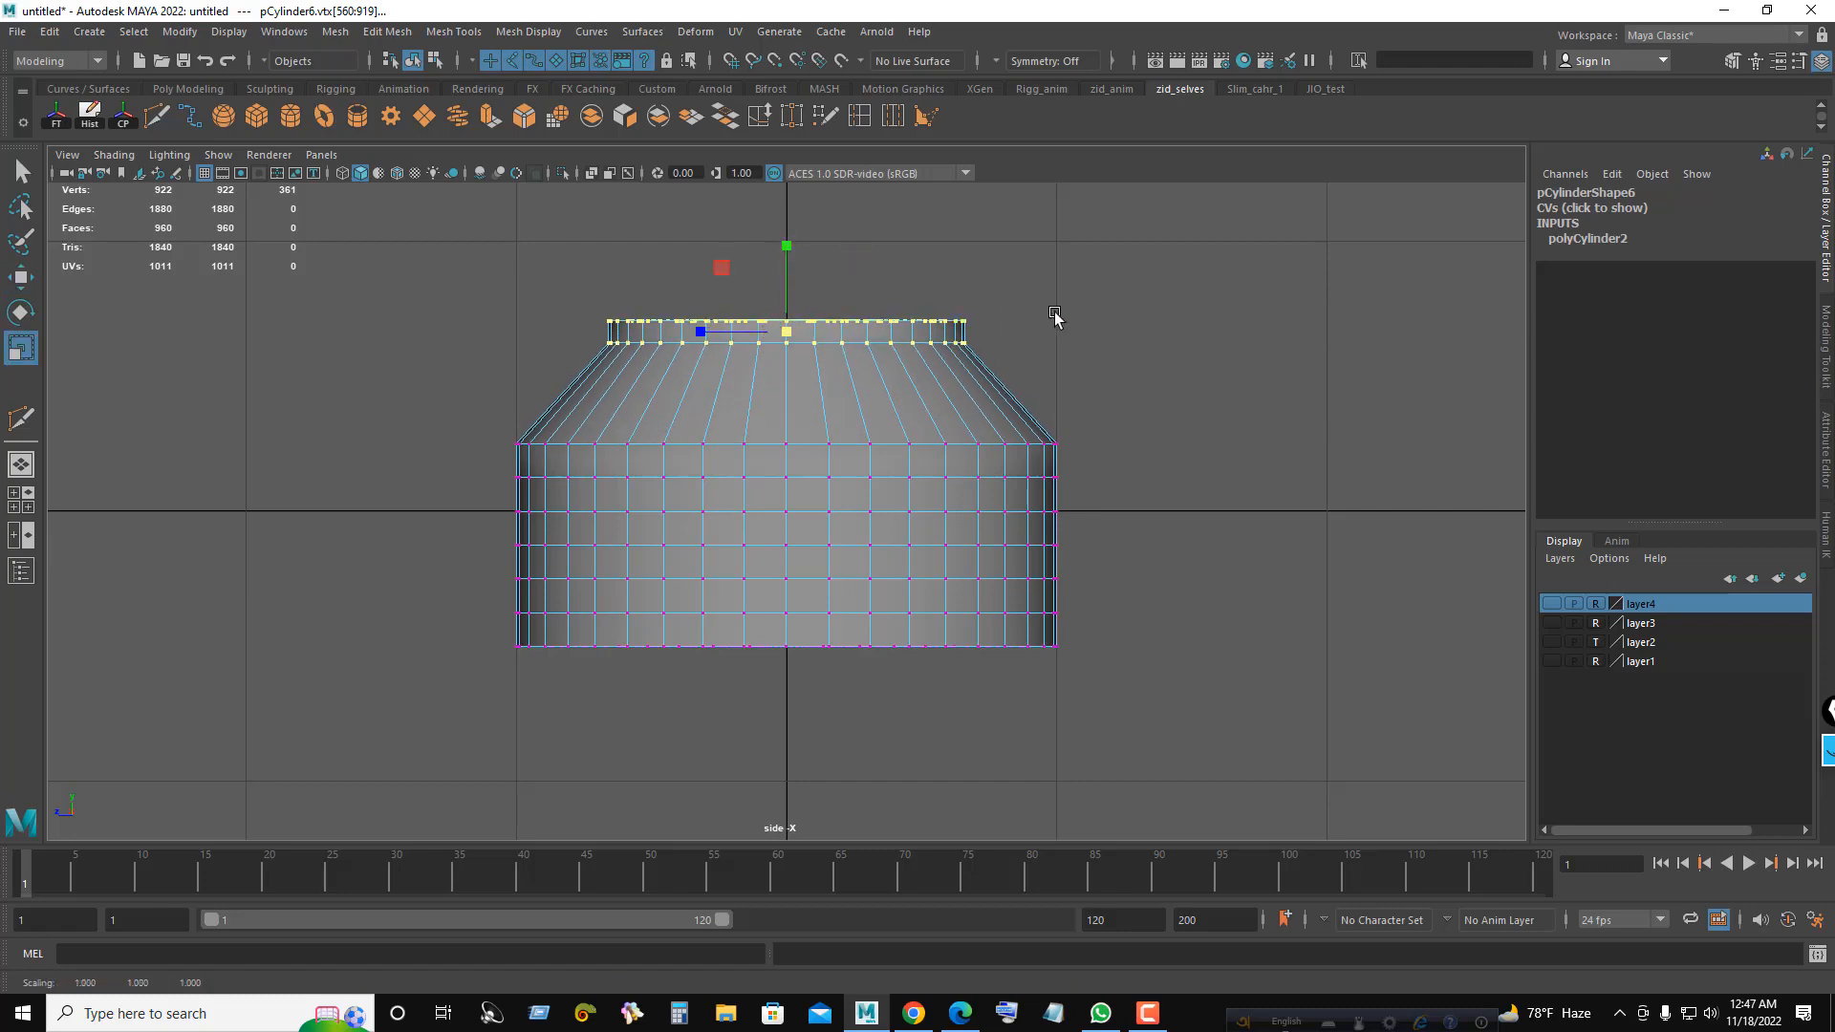
- Insert an edge loop midway around the sloping shoulder and scale its vertices slightly outward
right_click_drag(964, 270, 963, 214)
left_click(810, 344)
right_click_drag(1028, 326, 1082, 372, "ctrl")
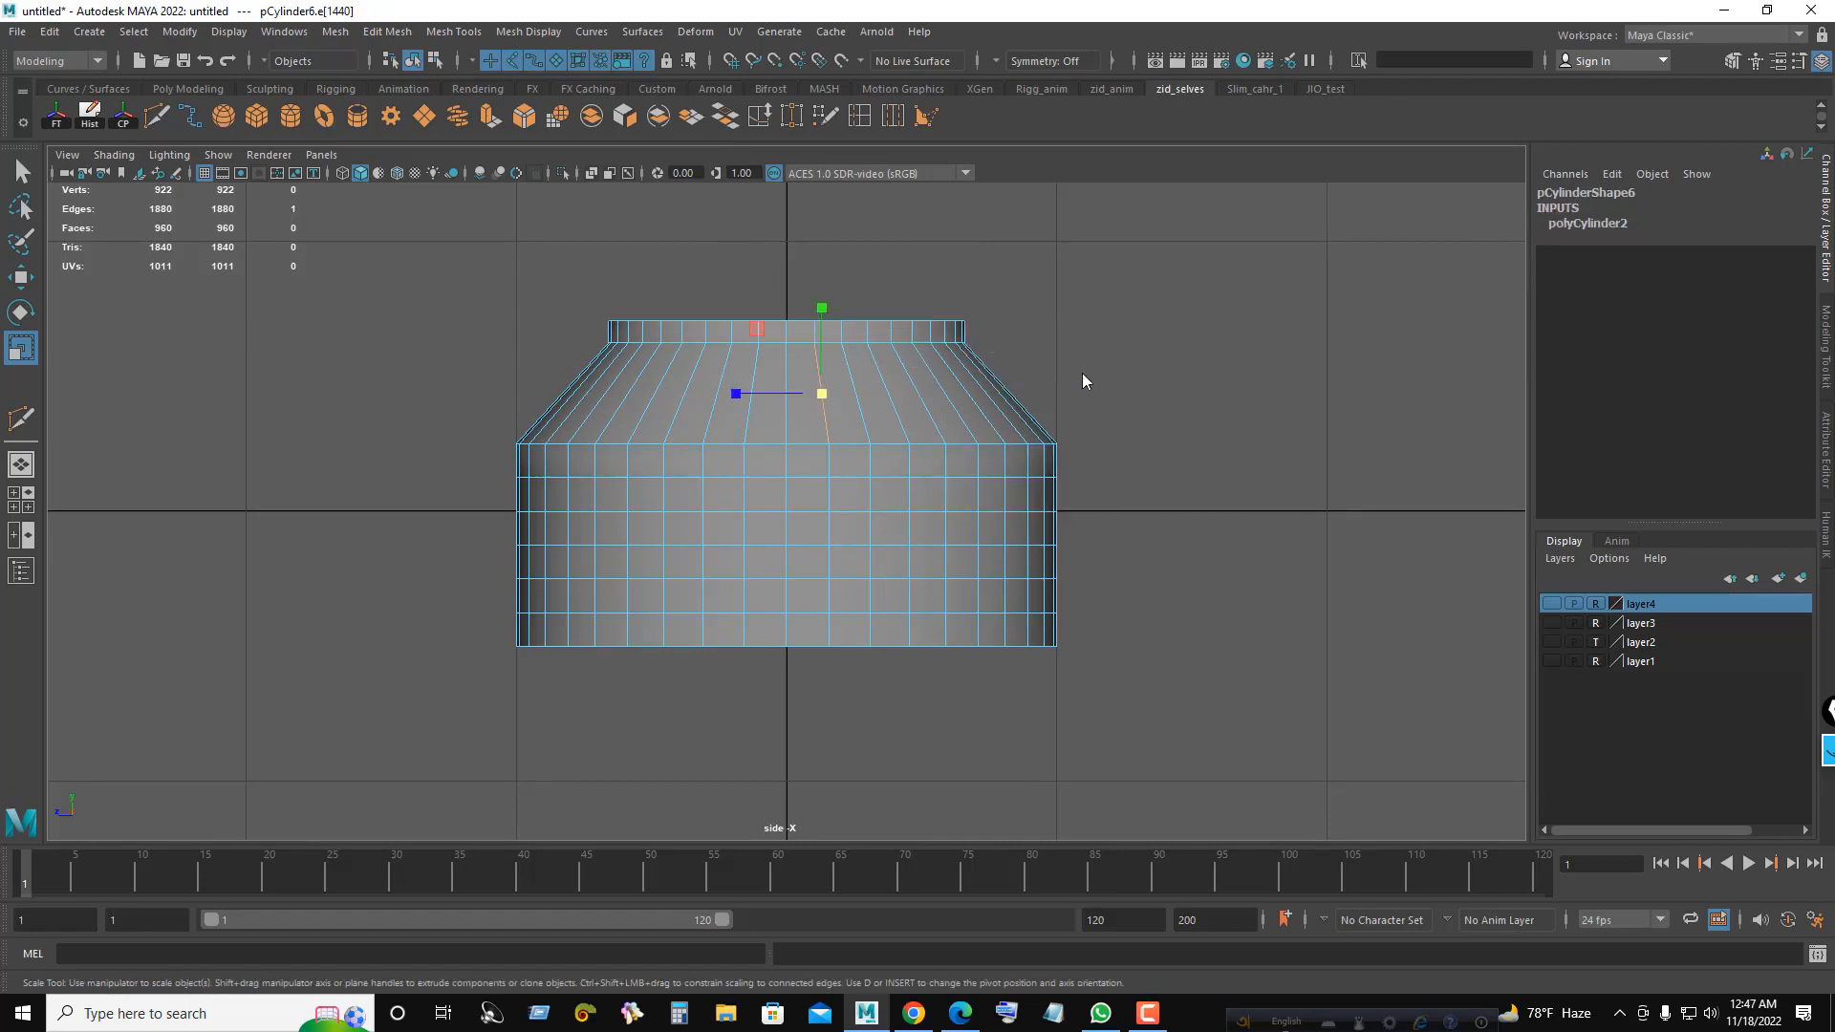
right_click_drag(1107, 302, 1047, 377)
left_click_drag(519, 376, 1075, 422)
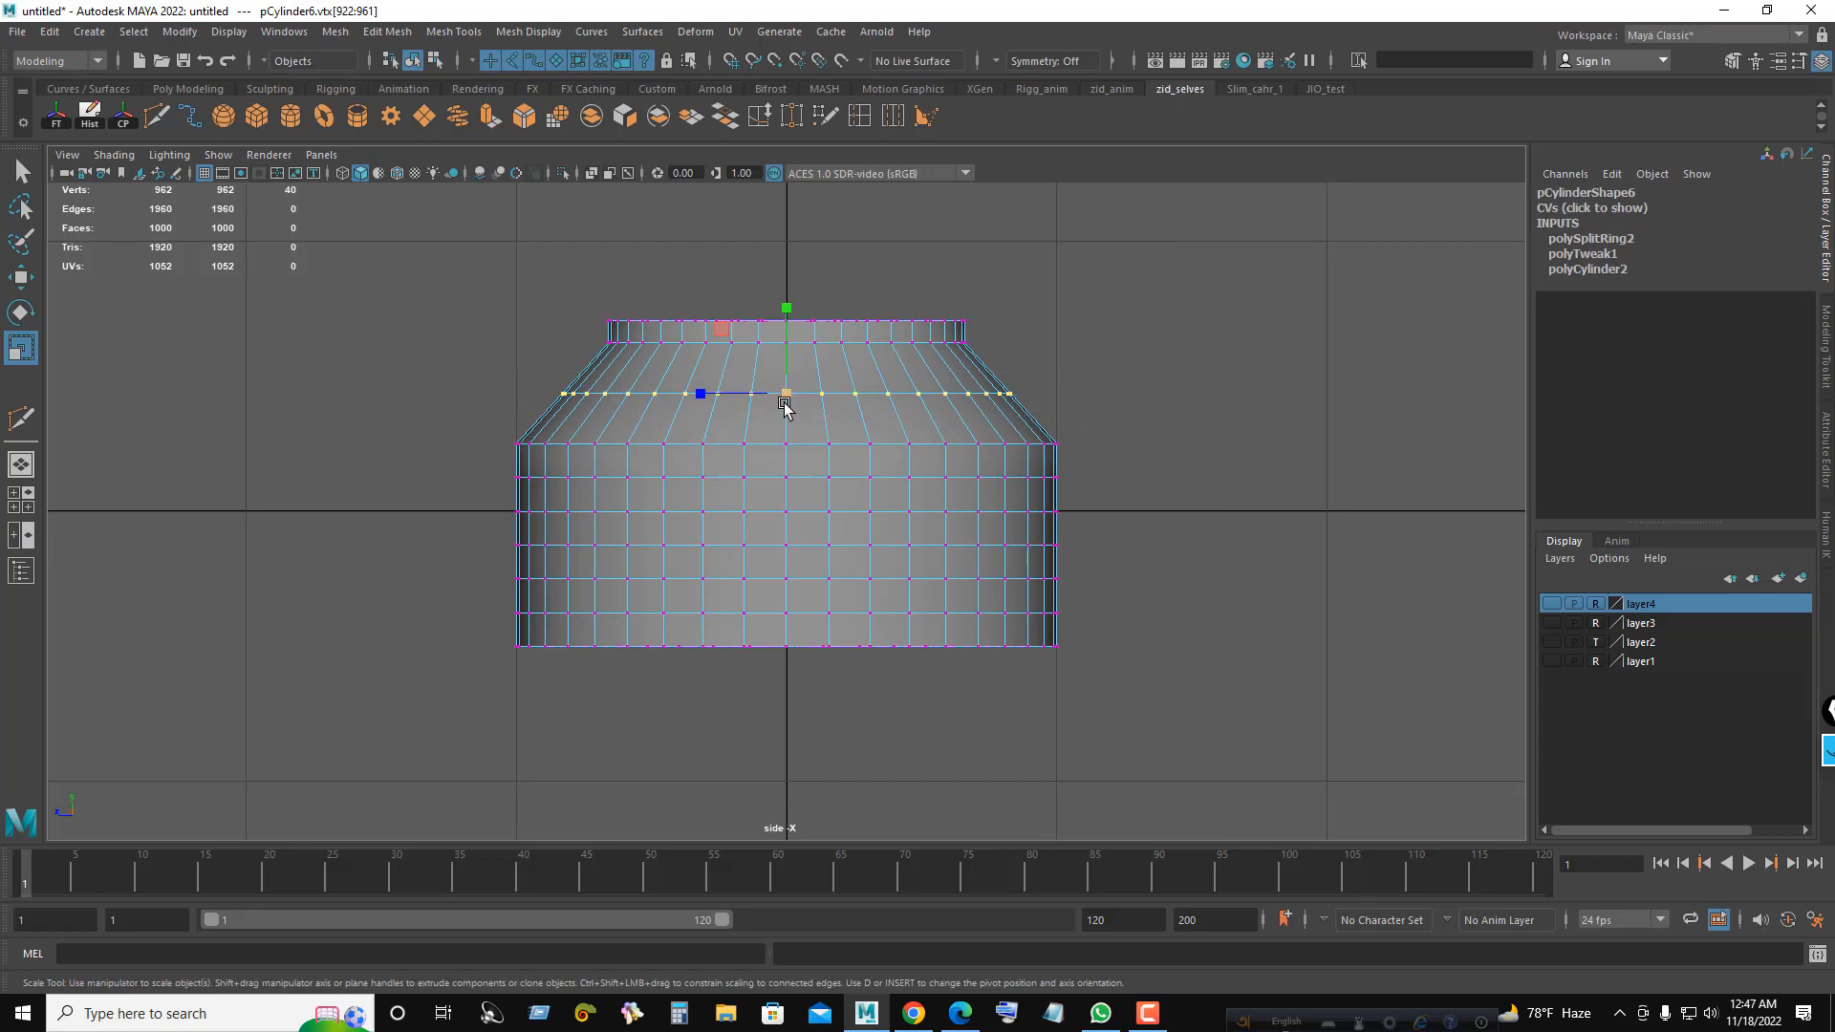
left_click_drag(786, 396, 806, 402)
left_click(1167, 344)
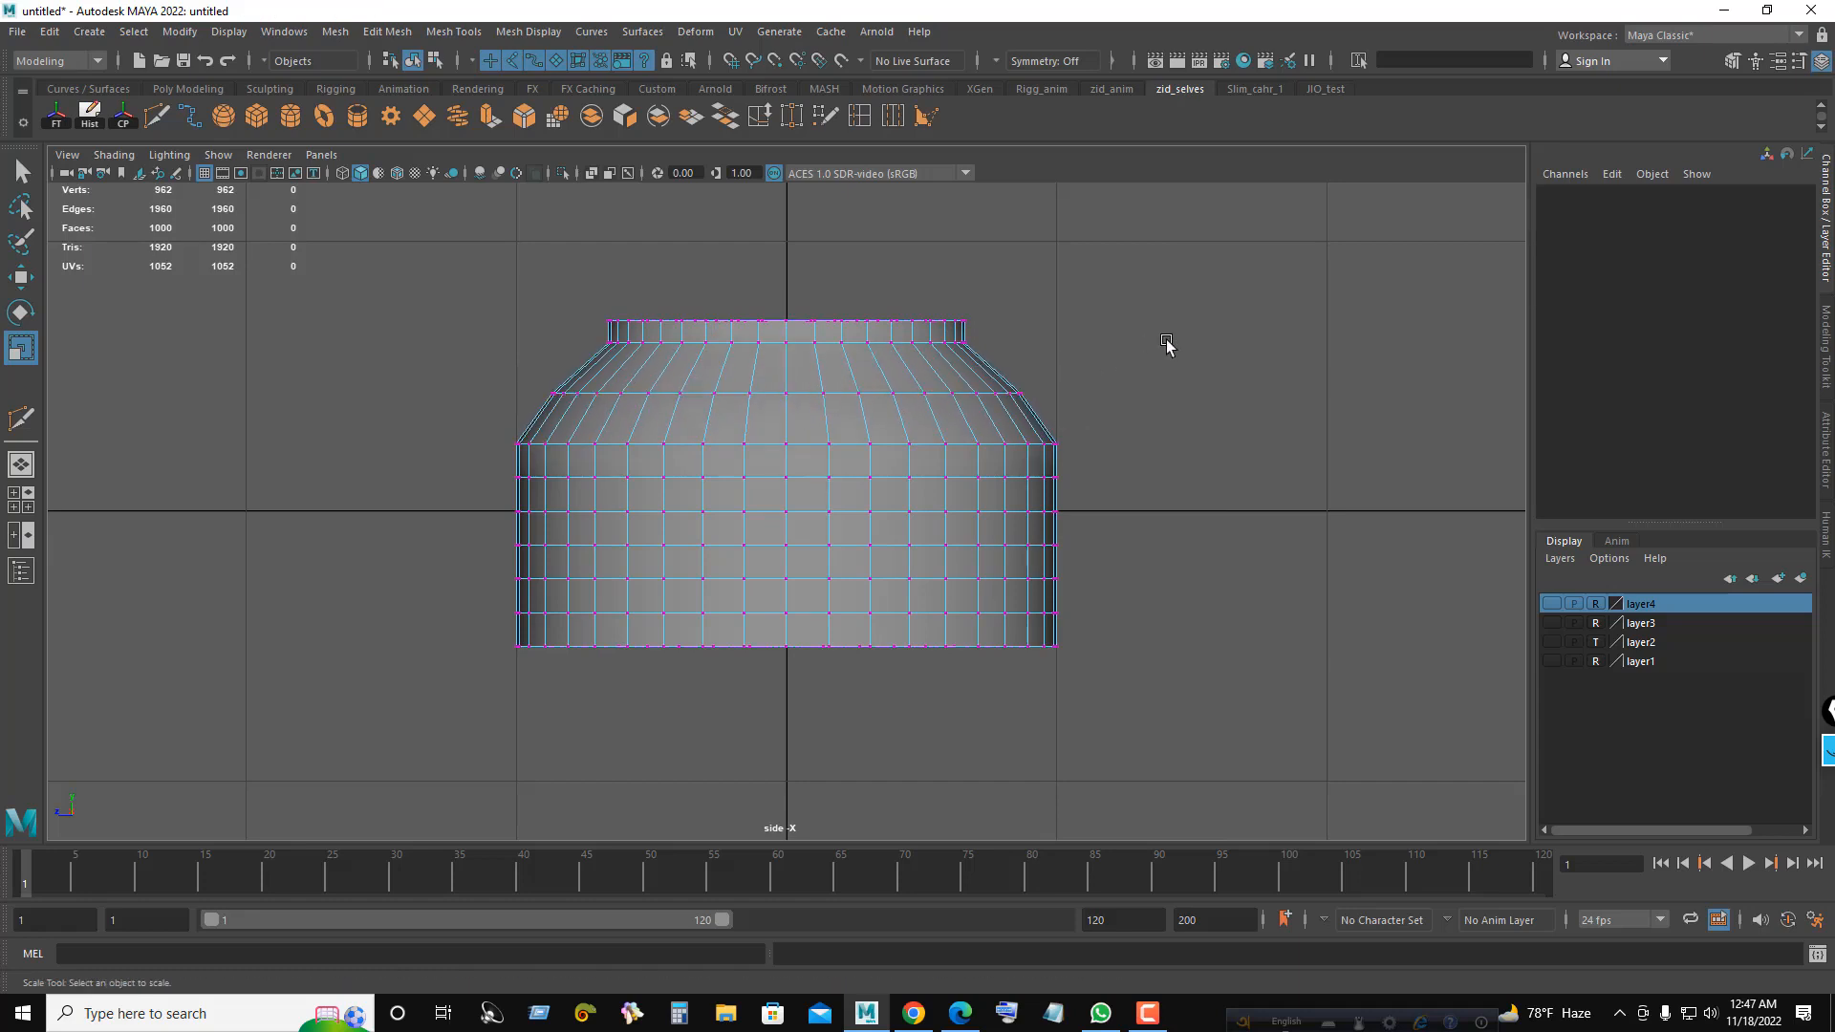
- Check the shape in perspective, then raise the shoulder's middle vertex loop slightly and scale it a little inward in the side view
left_click_drag(580, 296, 1036, 361)
key("space")
key("space")
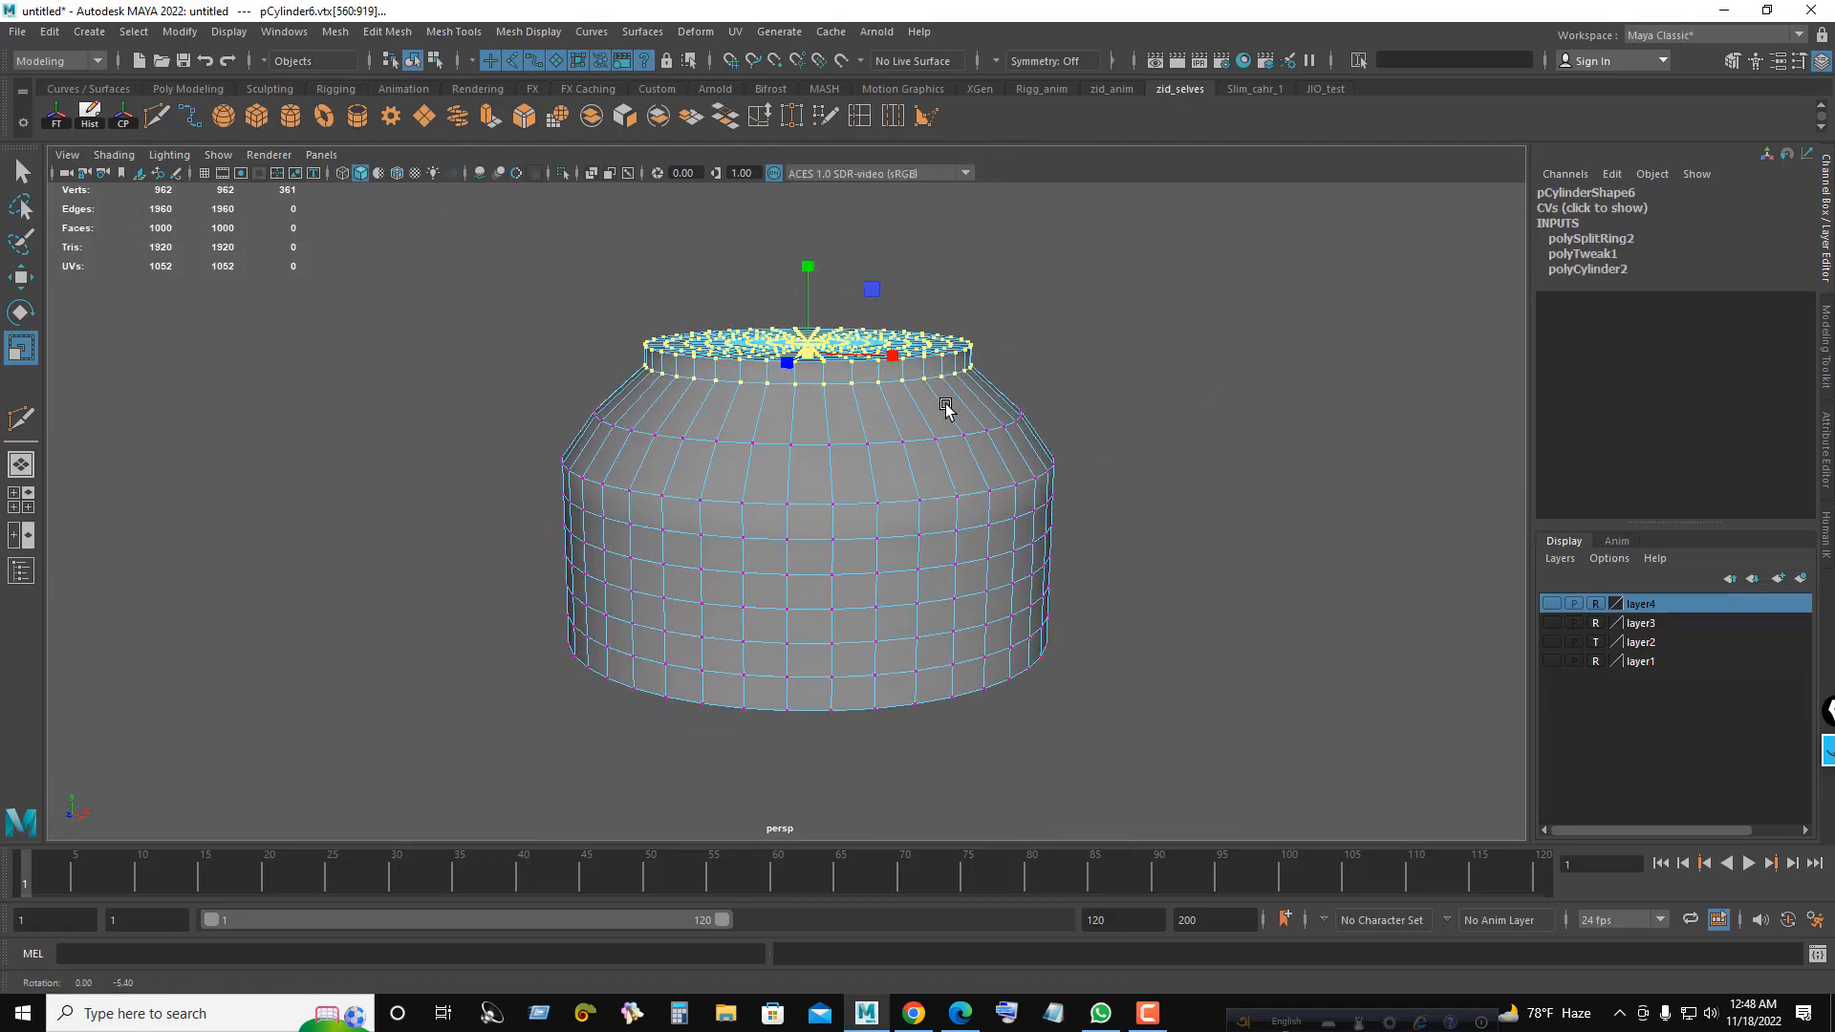
key("space")
key("space")
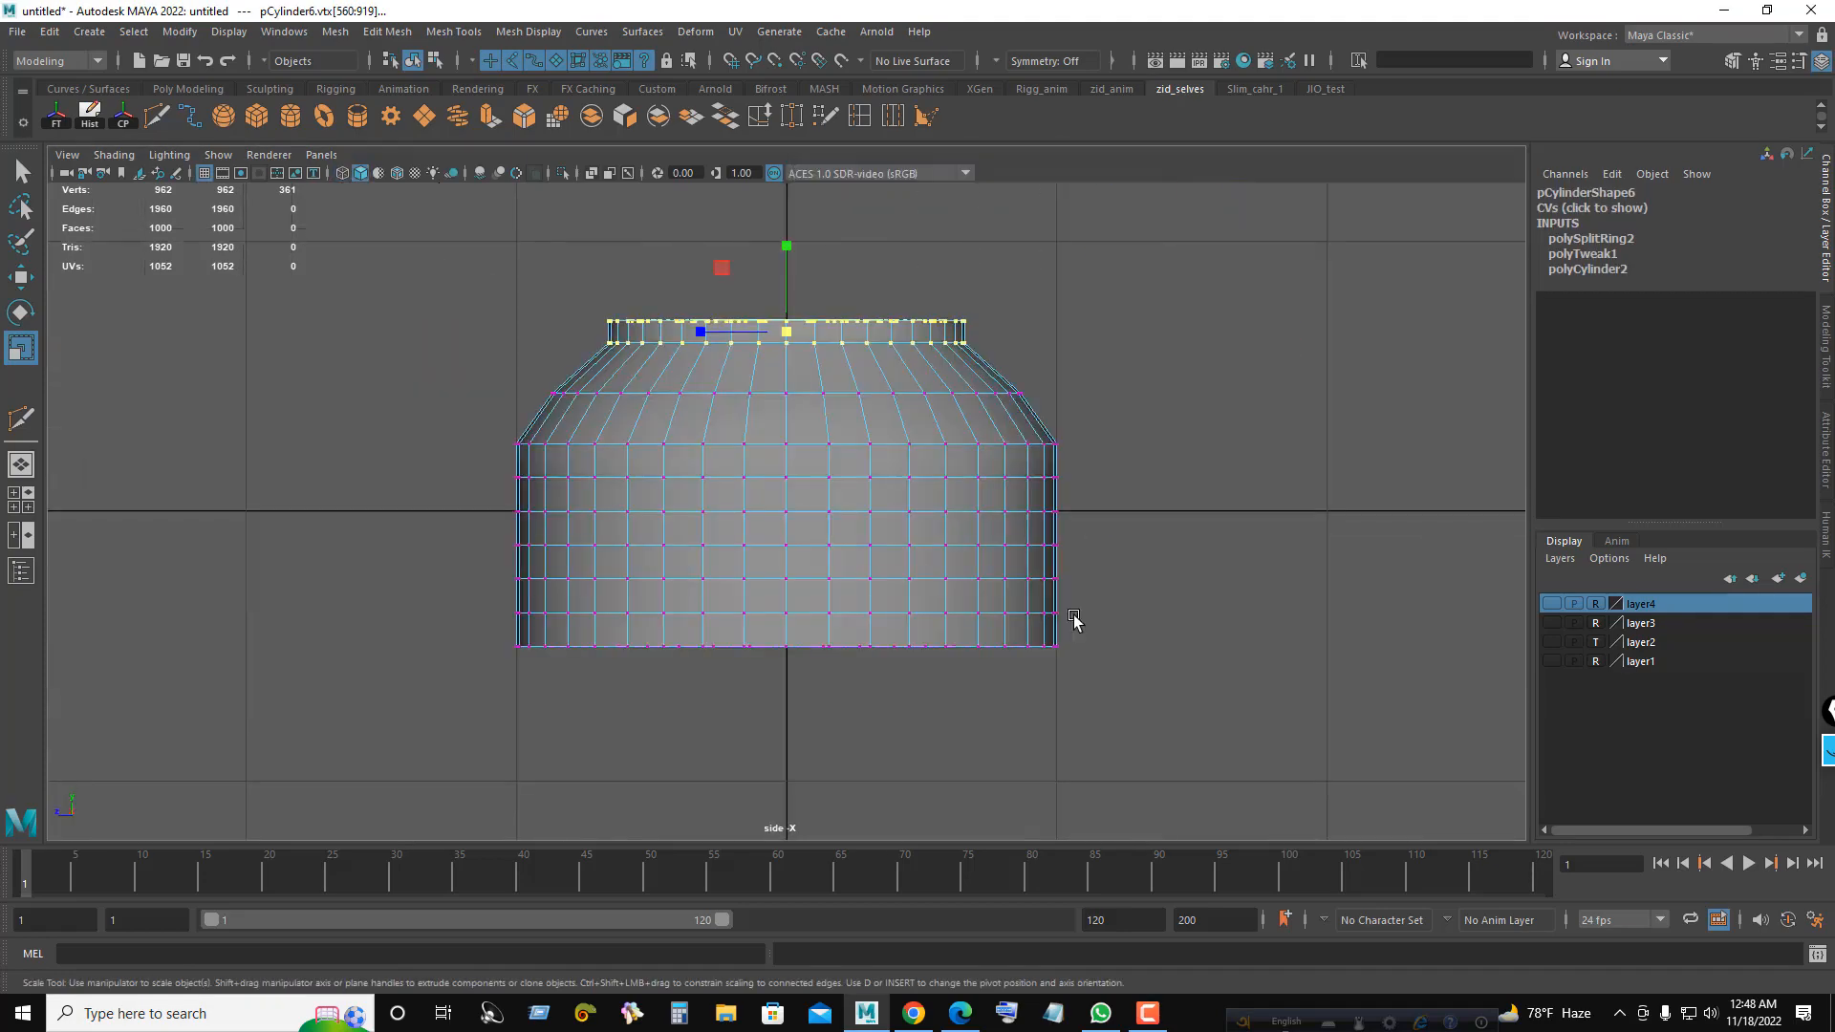
left_click_drag(453, 385, 960, 403)
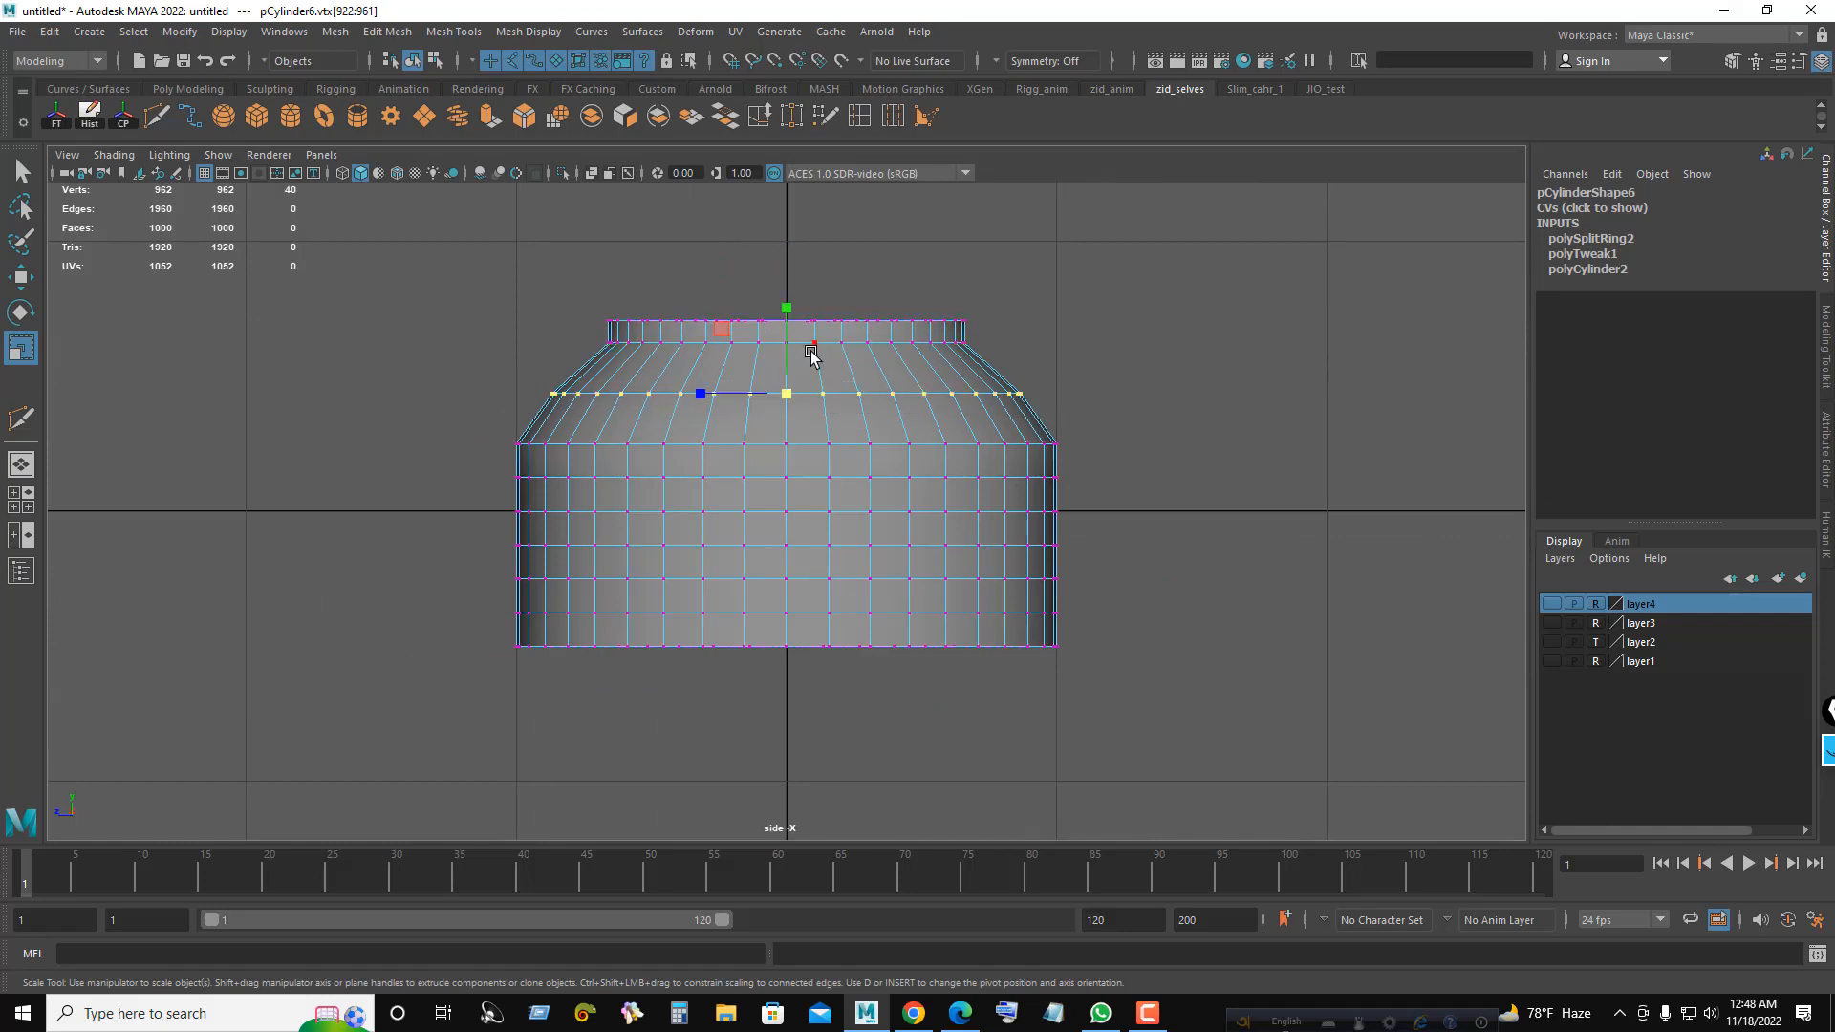
key("w")
left_click_drag(787, 306, 789, 291)
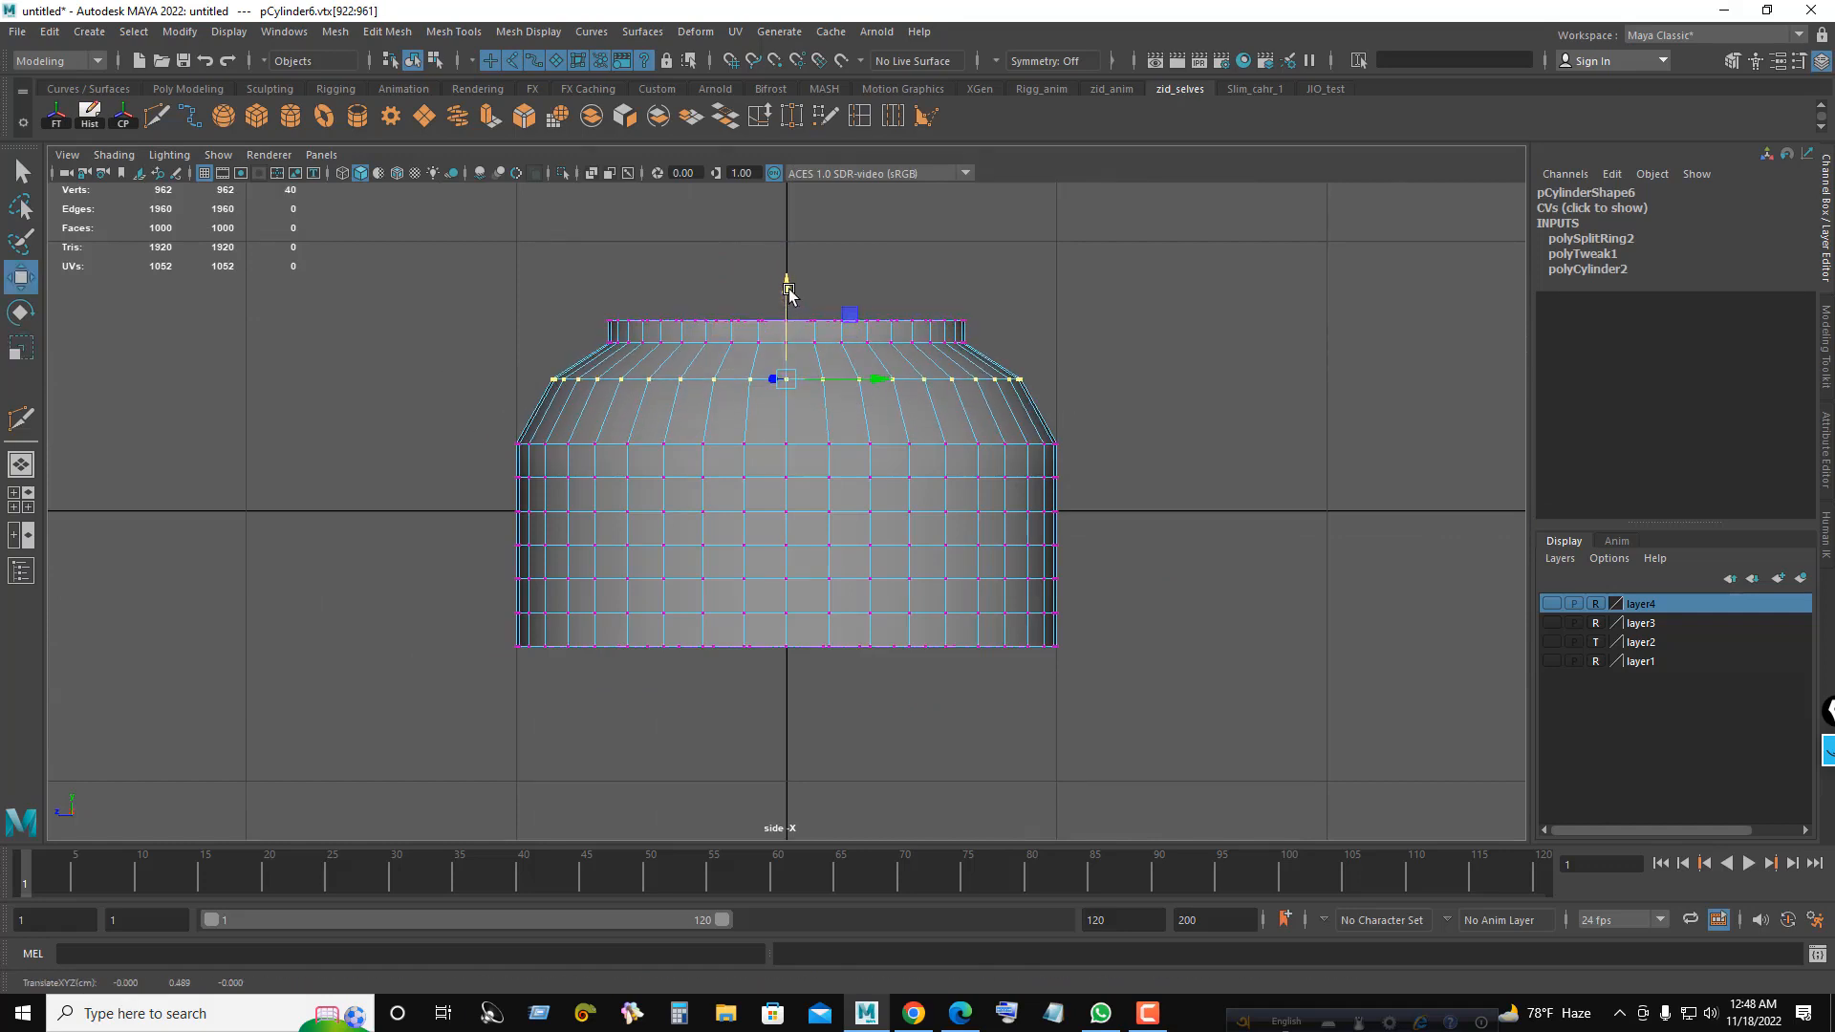
key("r")
left_click_drag(785, 380, 773, 382)
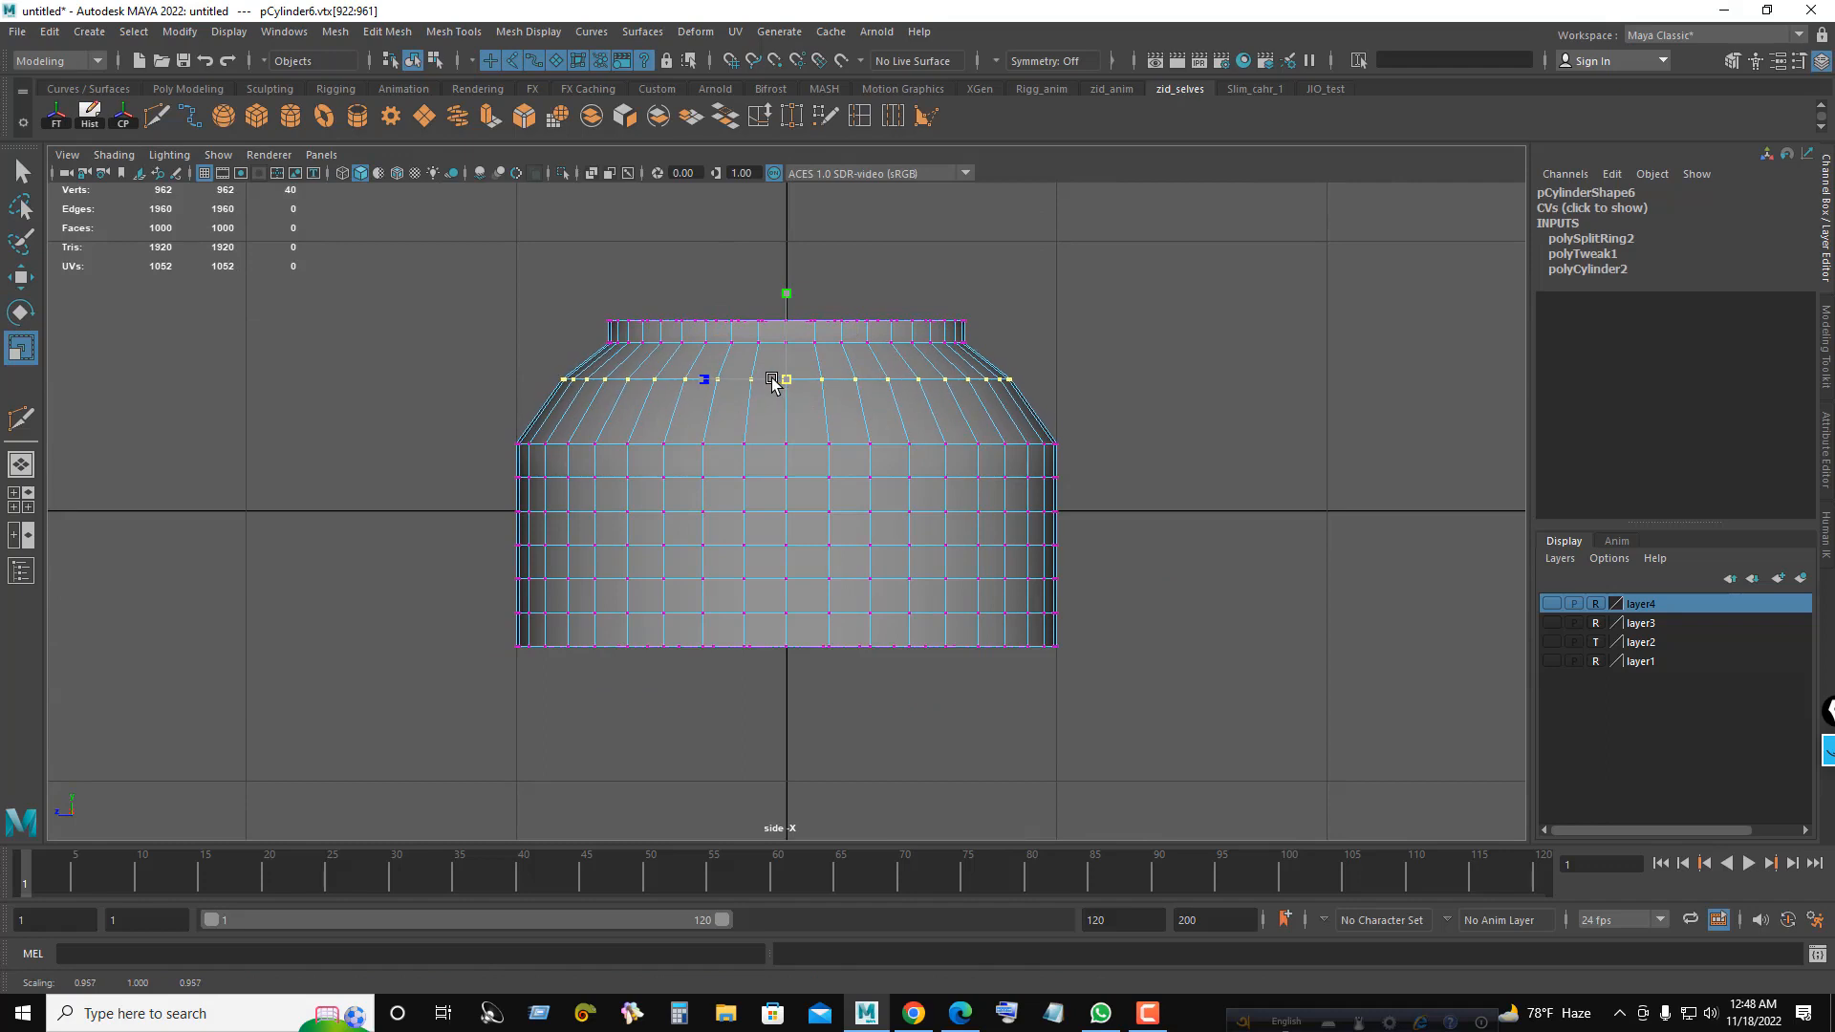
- Scale all the body vertices below the shoulder outward uniformly to about 1.07
left_click_drag(483, 431, 1286, 759)
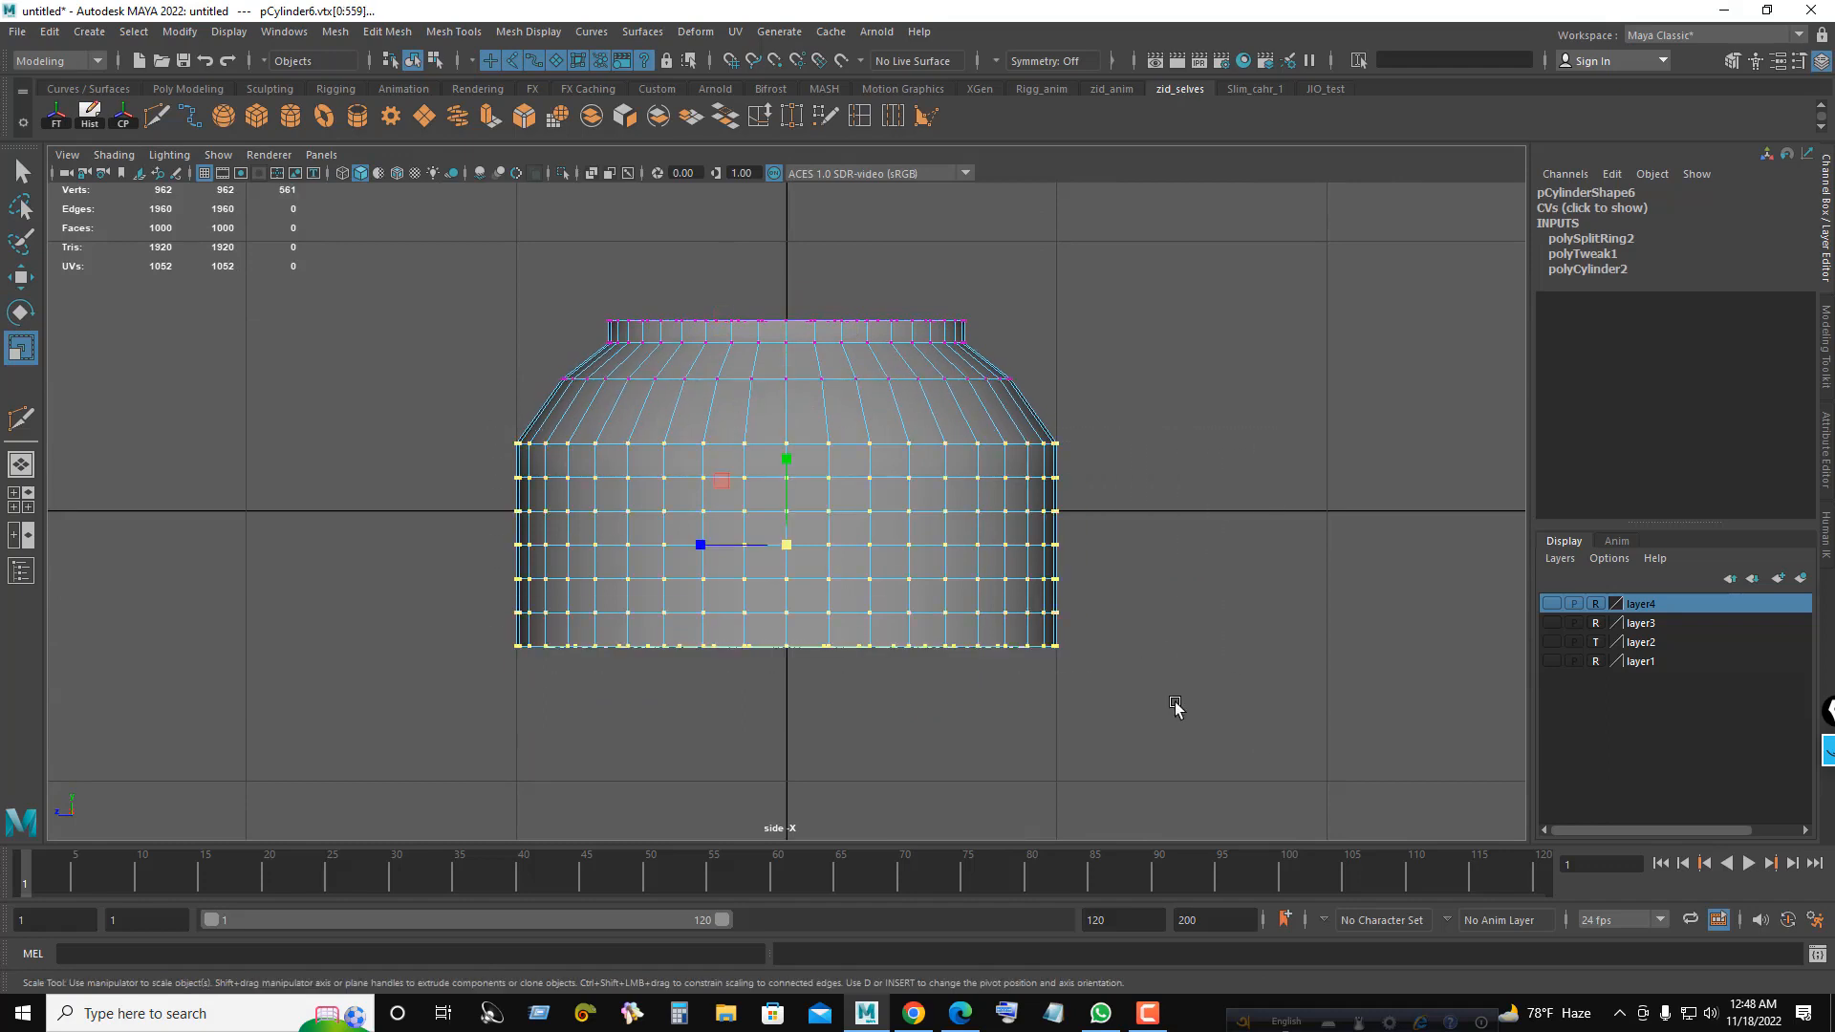
left_click_drag(785, 545, 814, 554)
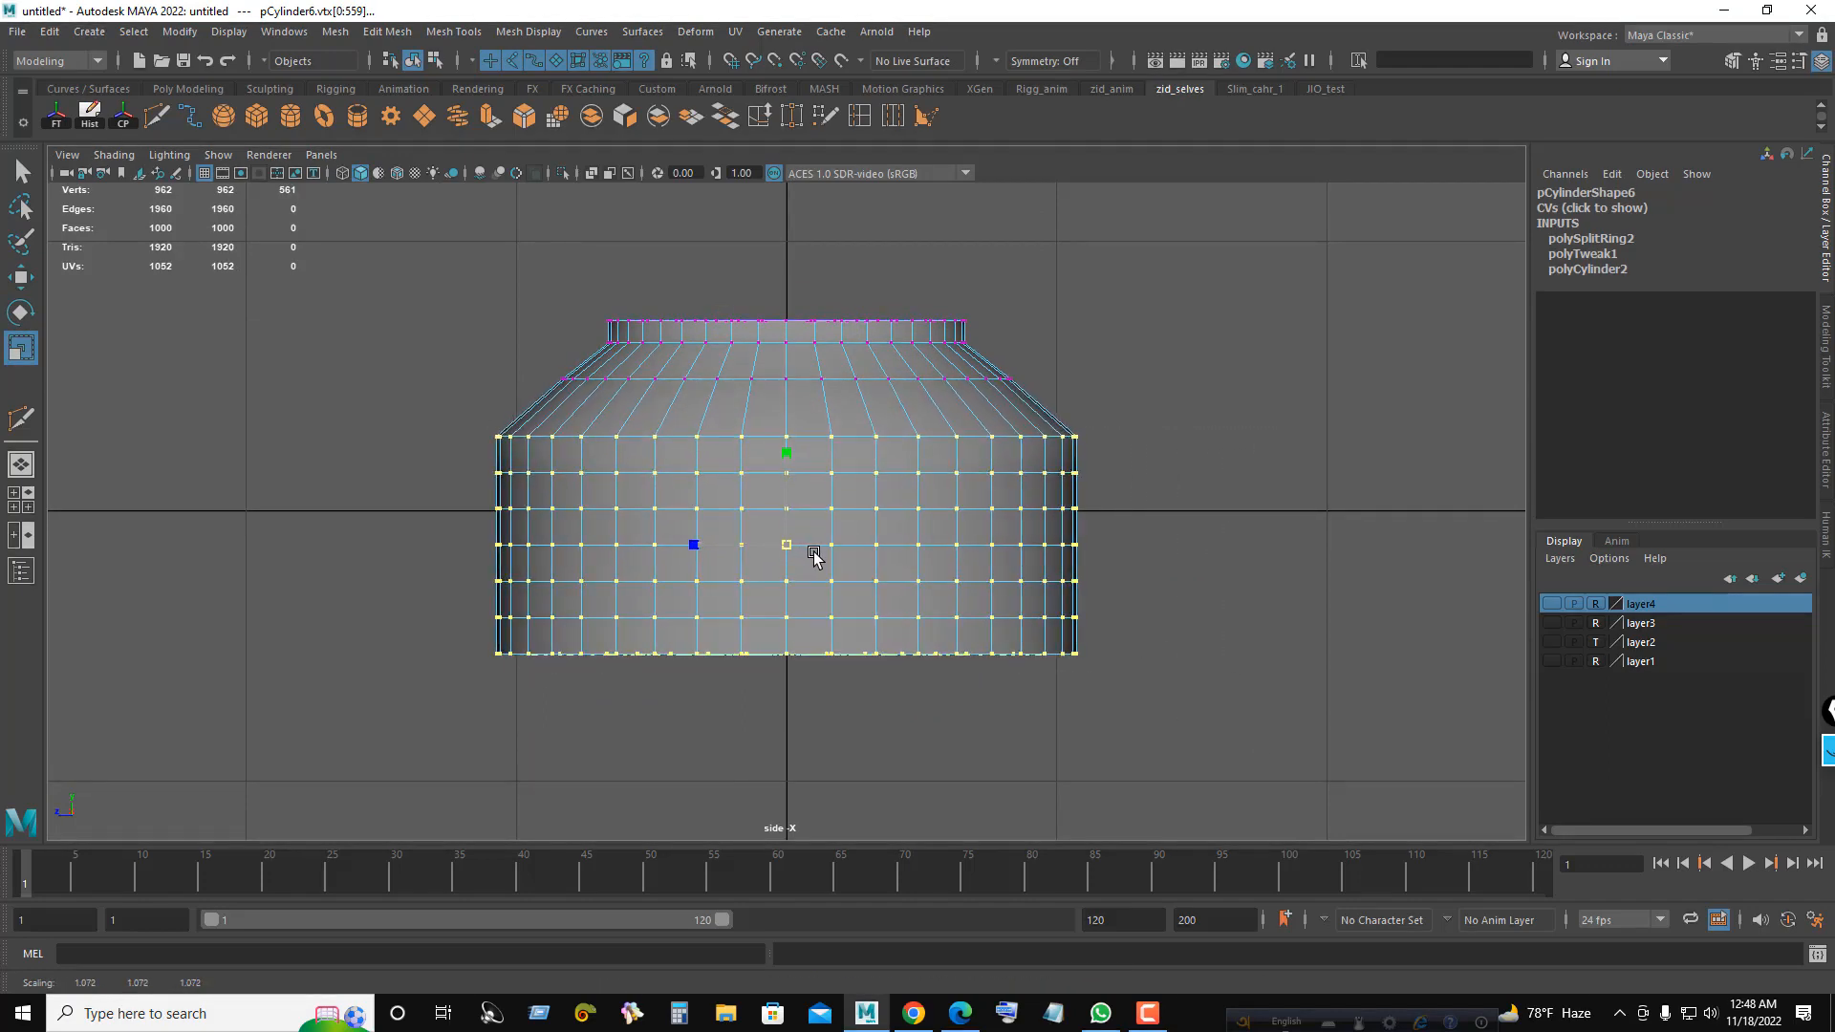
- Scale the shoulder's middle vertex loop outward to about 1.03 and check the curve in perspective
left_click_drag(536, 366, 1085, 411)
left_click_drag(786, 380, 795, 382)
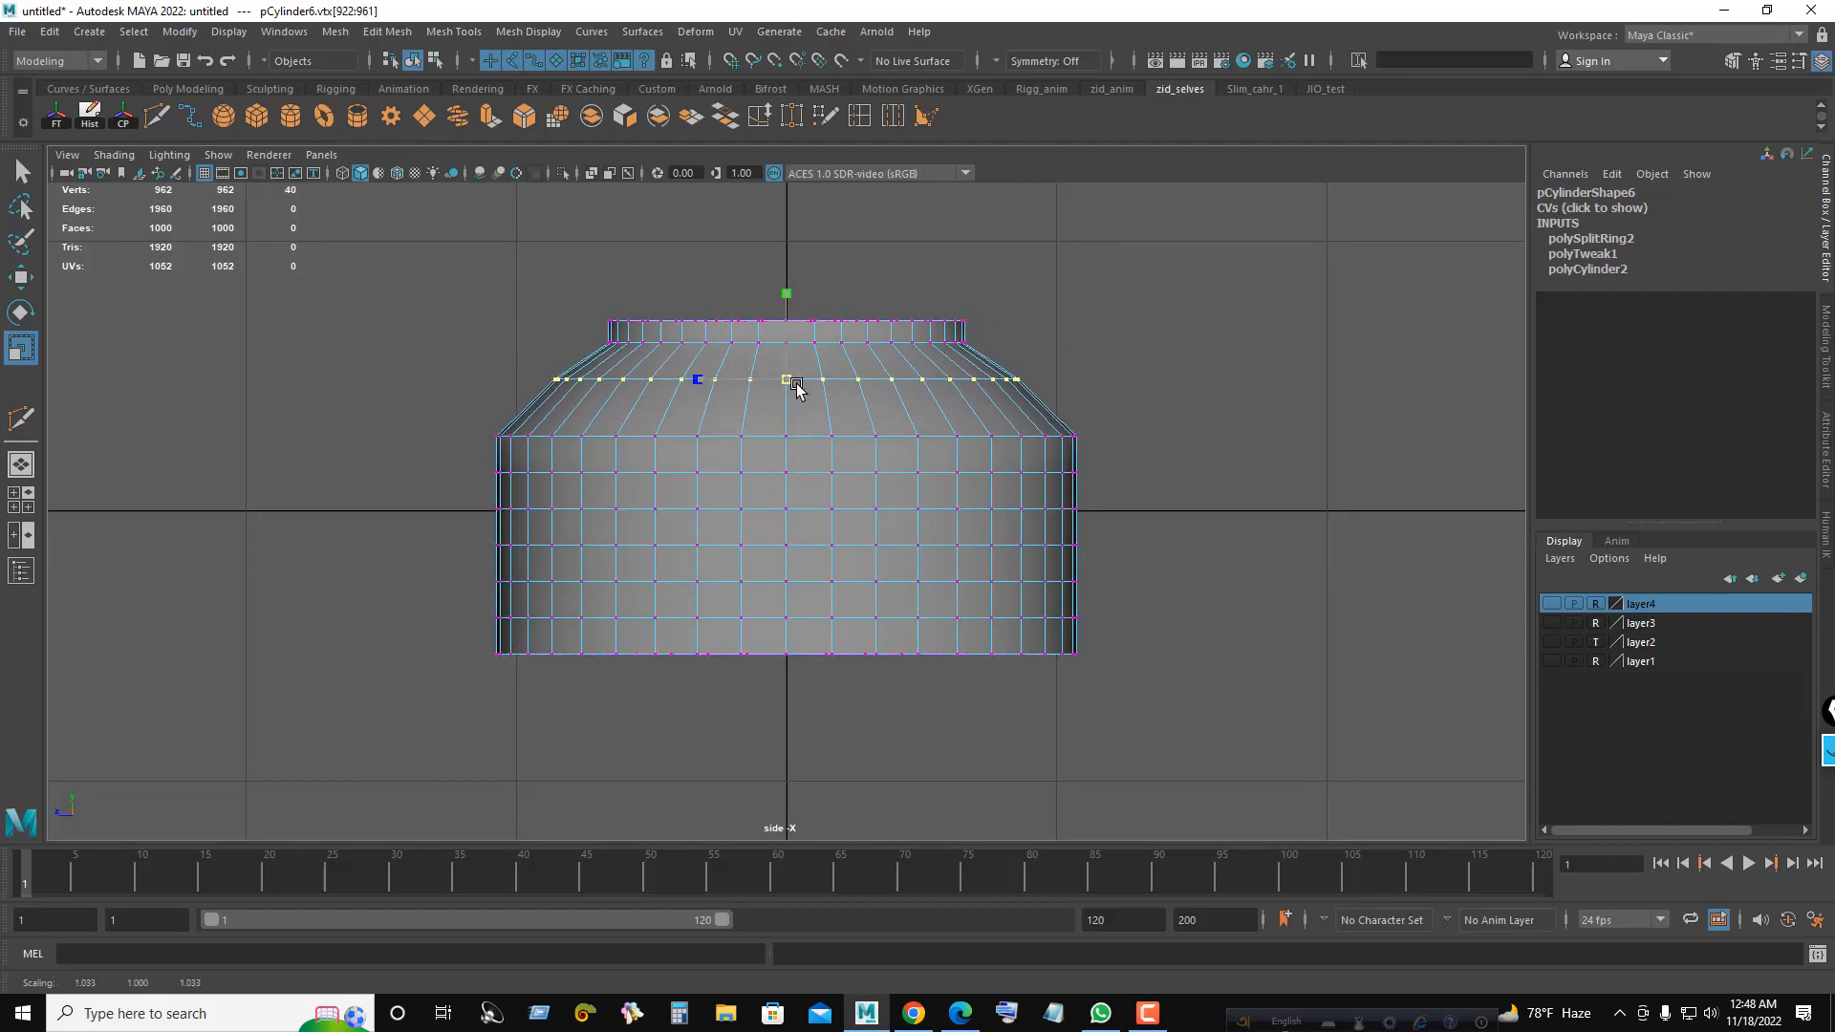
key("space")
key("space")
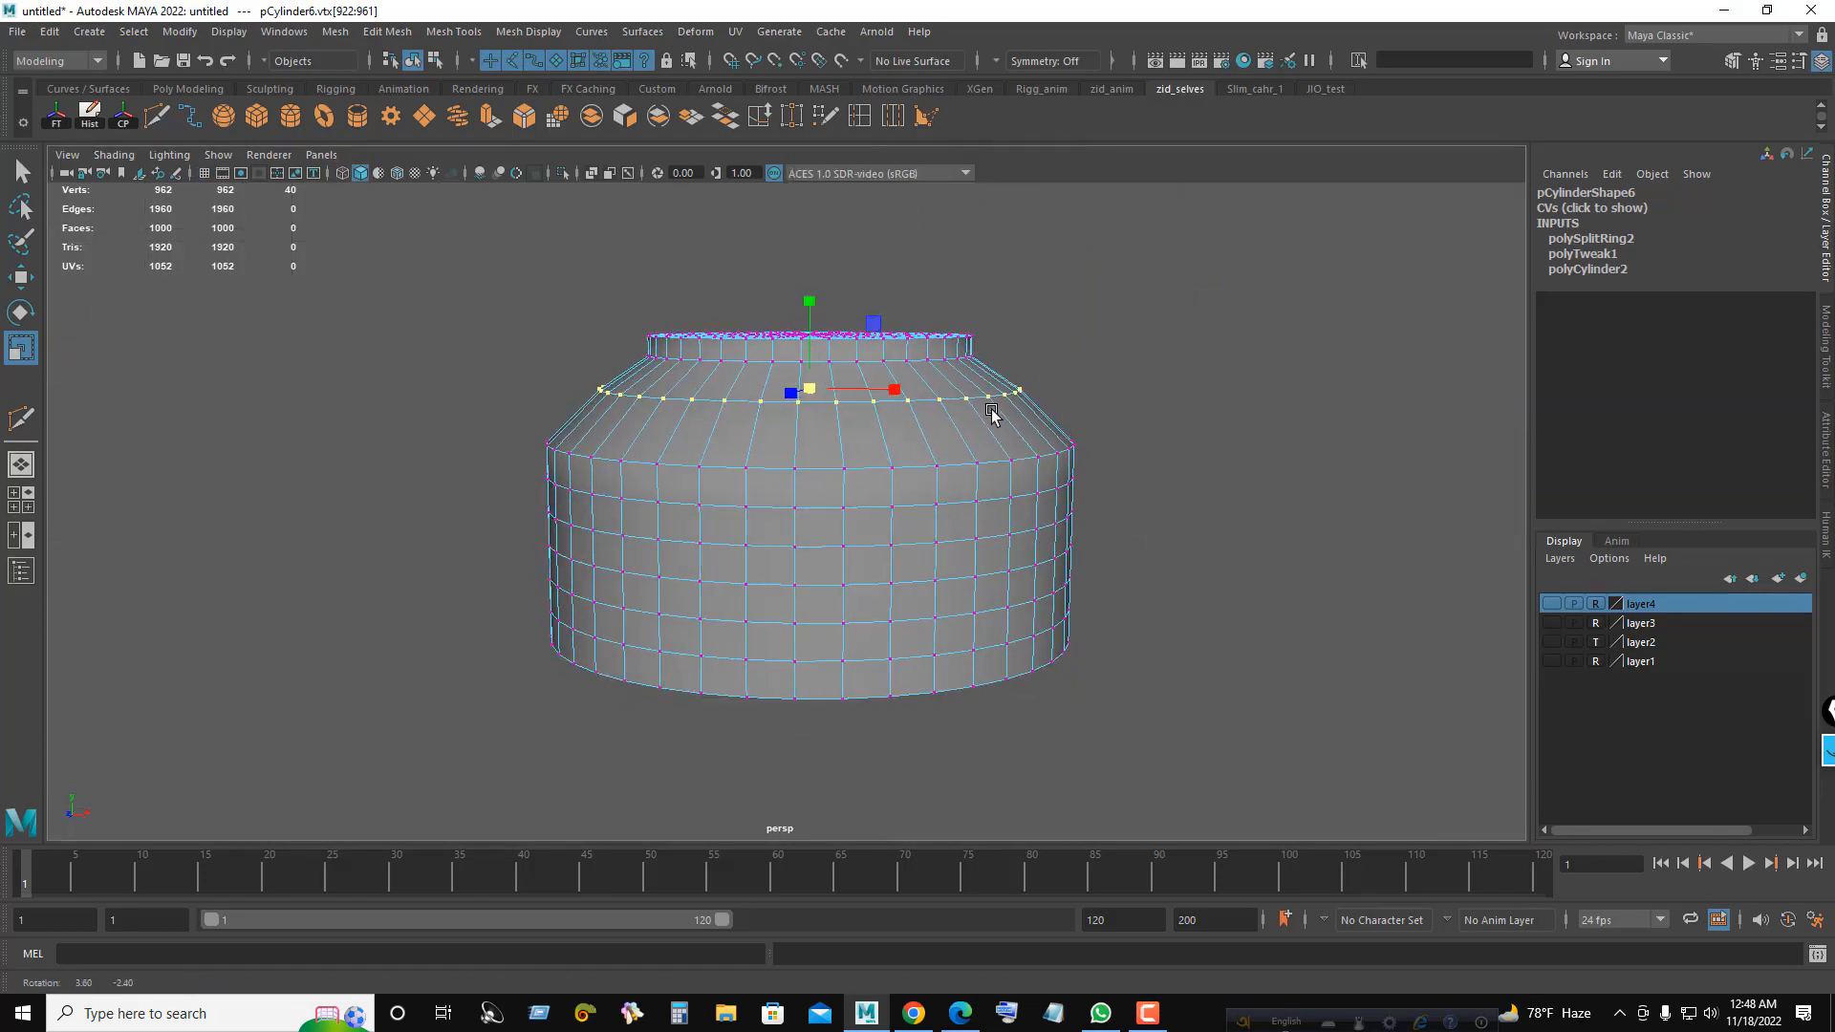
mouse_move(1067, 375)
left_mouse_down("alt")
mouse_move(1075, 415)
mouse_move(1071, 390)
left_mouse_up("alt")
key("space")
key("space")
- Move all the body vertices below the shoulder slightly upward in the side view
left_click(1299, 759)
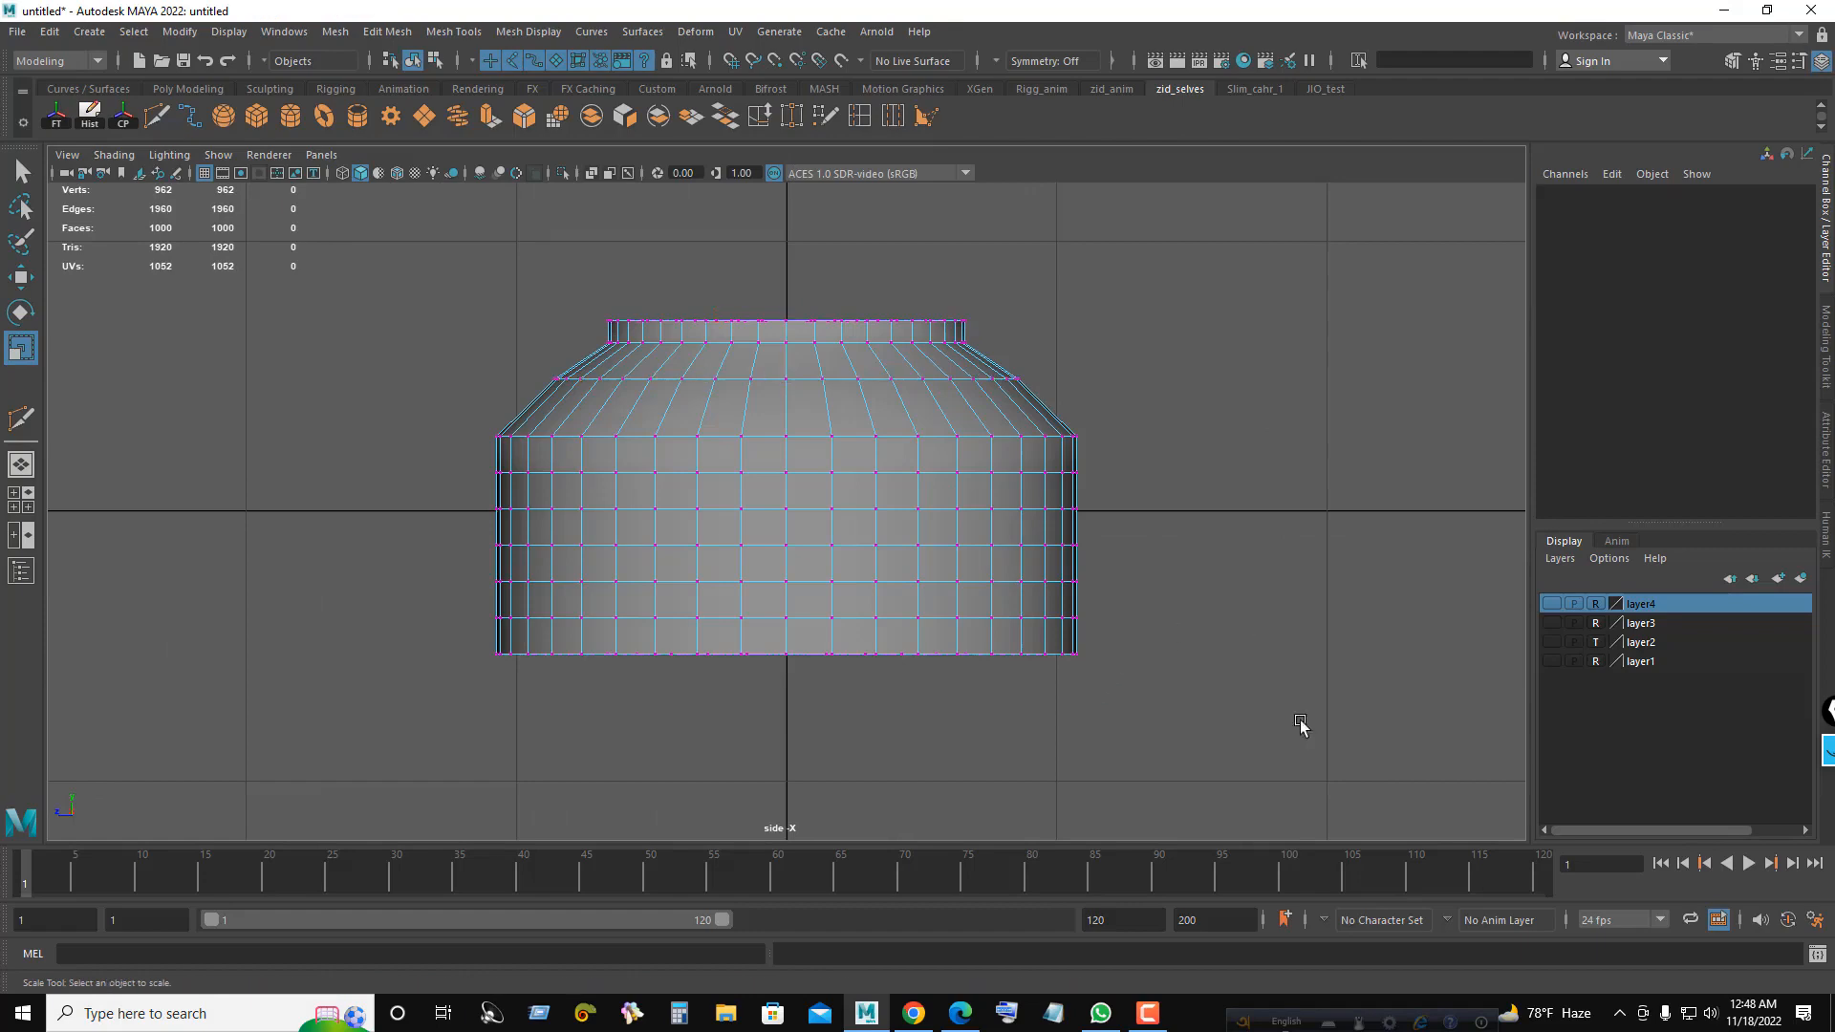
left_click_drag(1309, 746, 357, 413)
key("w")
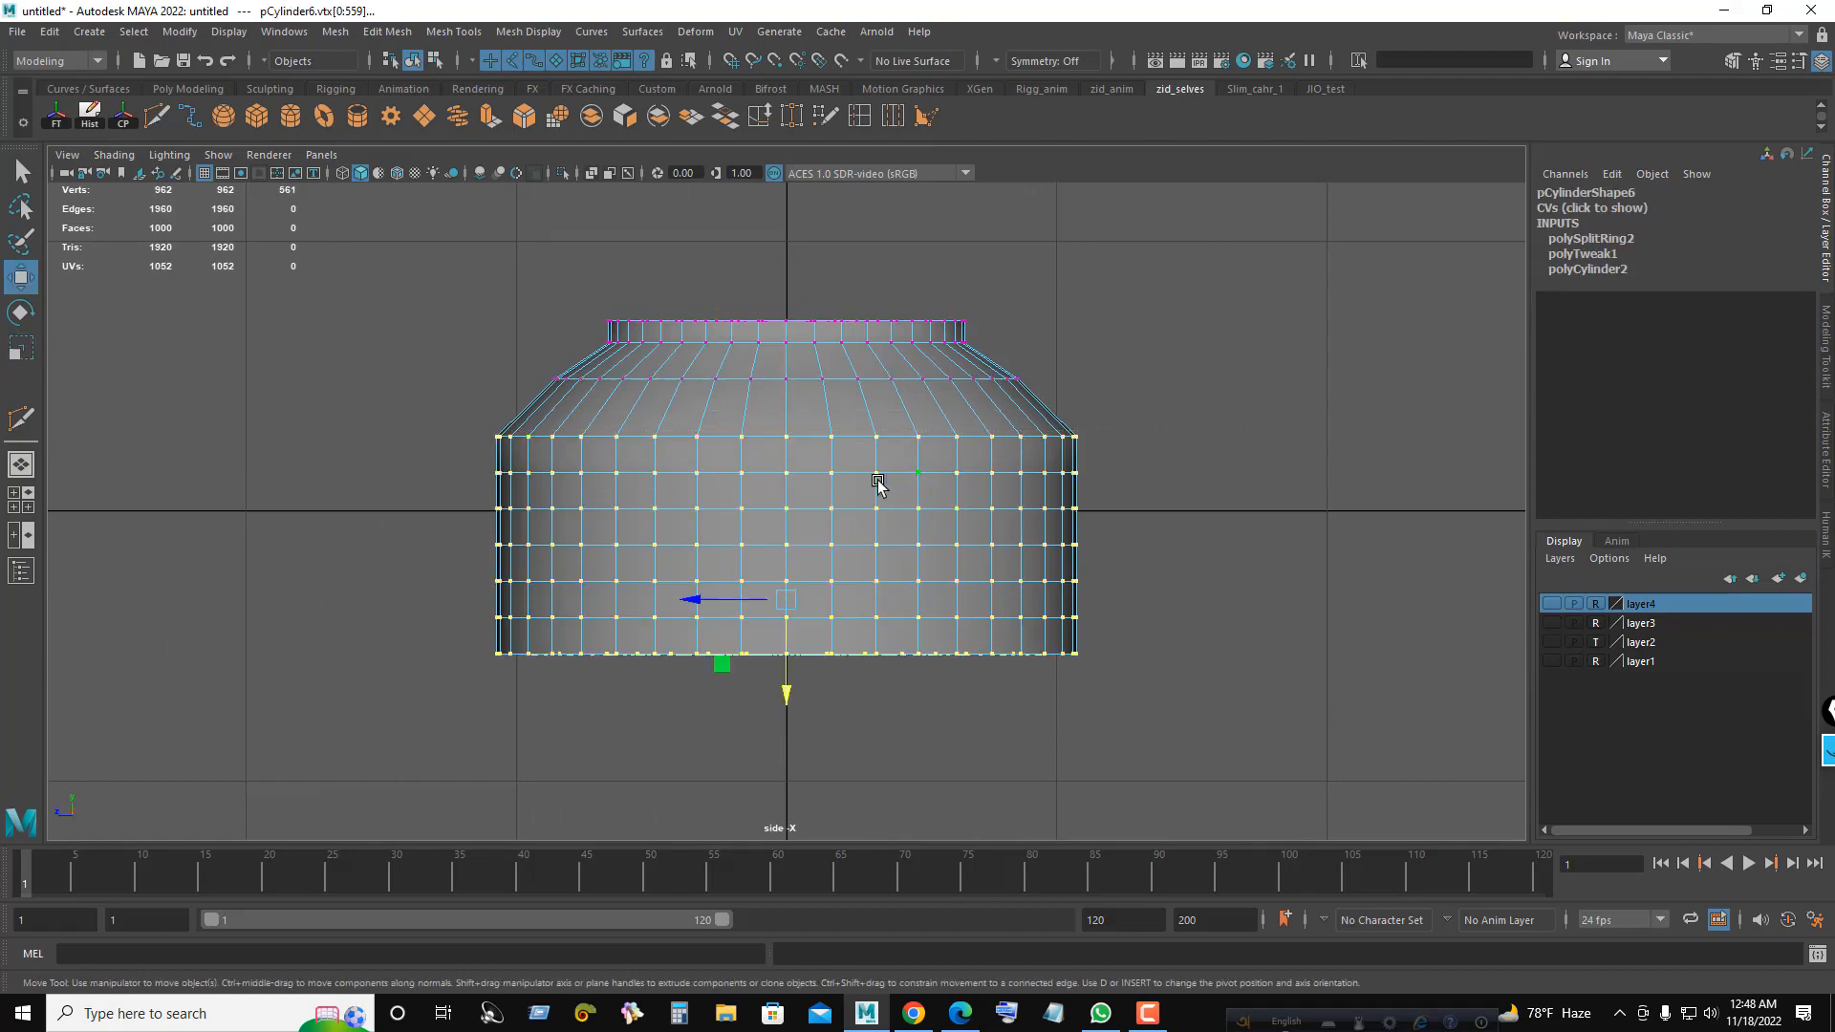
left_click_drag(787, 696, 790, 684)
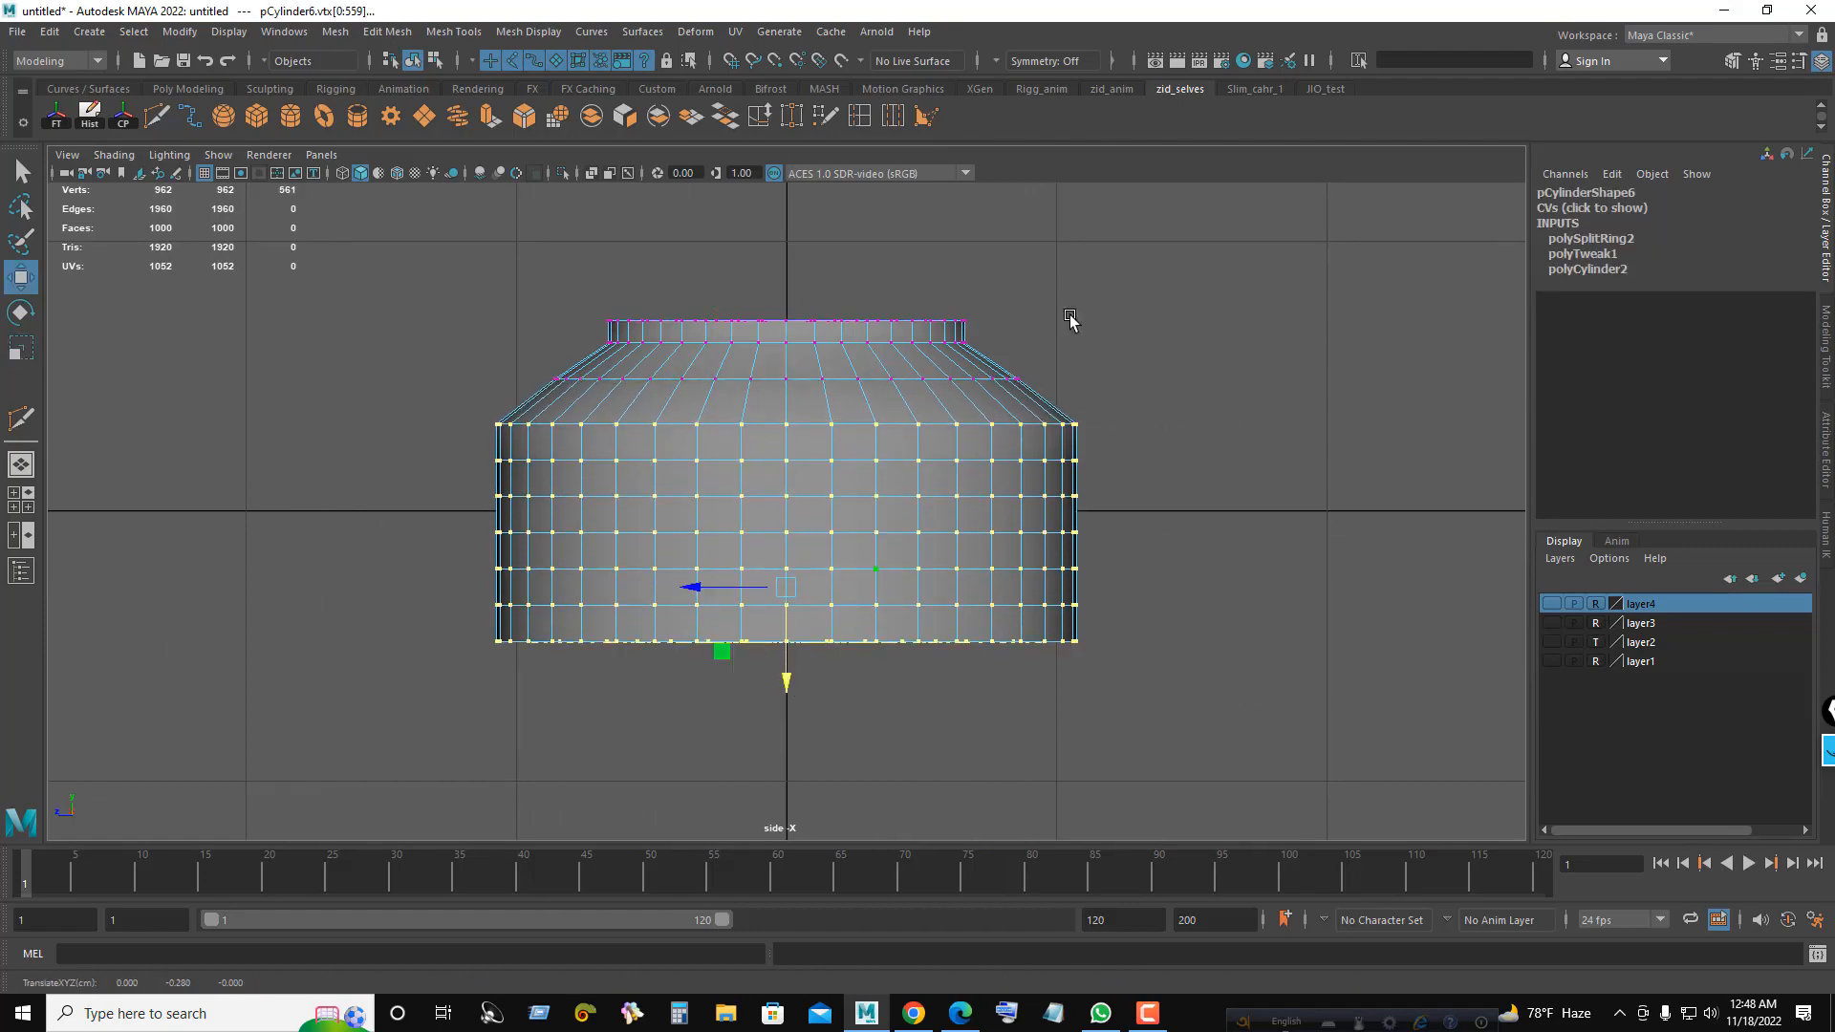
- Return to object selection in the perspective view, look over the jar shape, and deselect it
key("space")
left_click_drag(1269, 358, 1180, 353, "alt")
key("space")
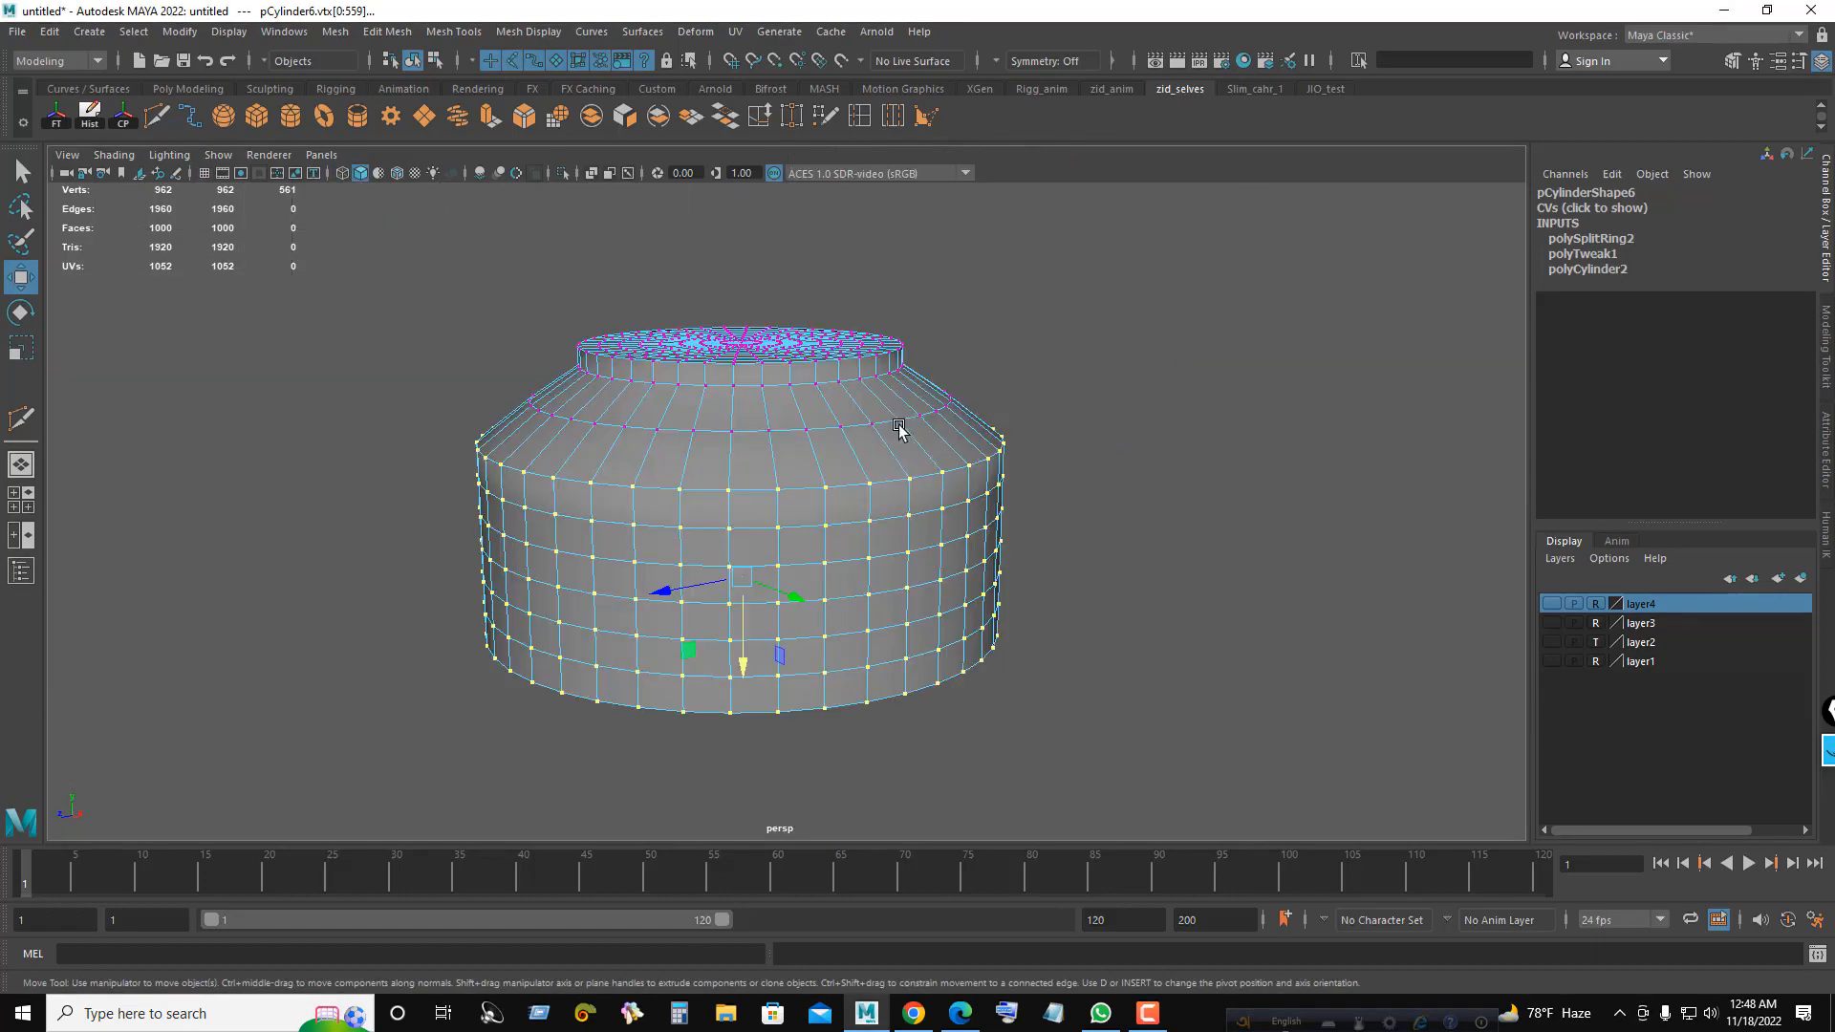
left_click_drag(847, 436, 921, 437, "alt")
right_click_drag(1115, 354, 1196, 319)
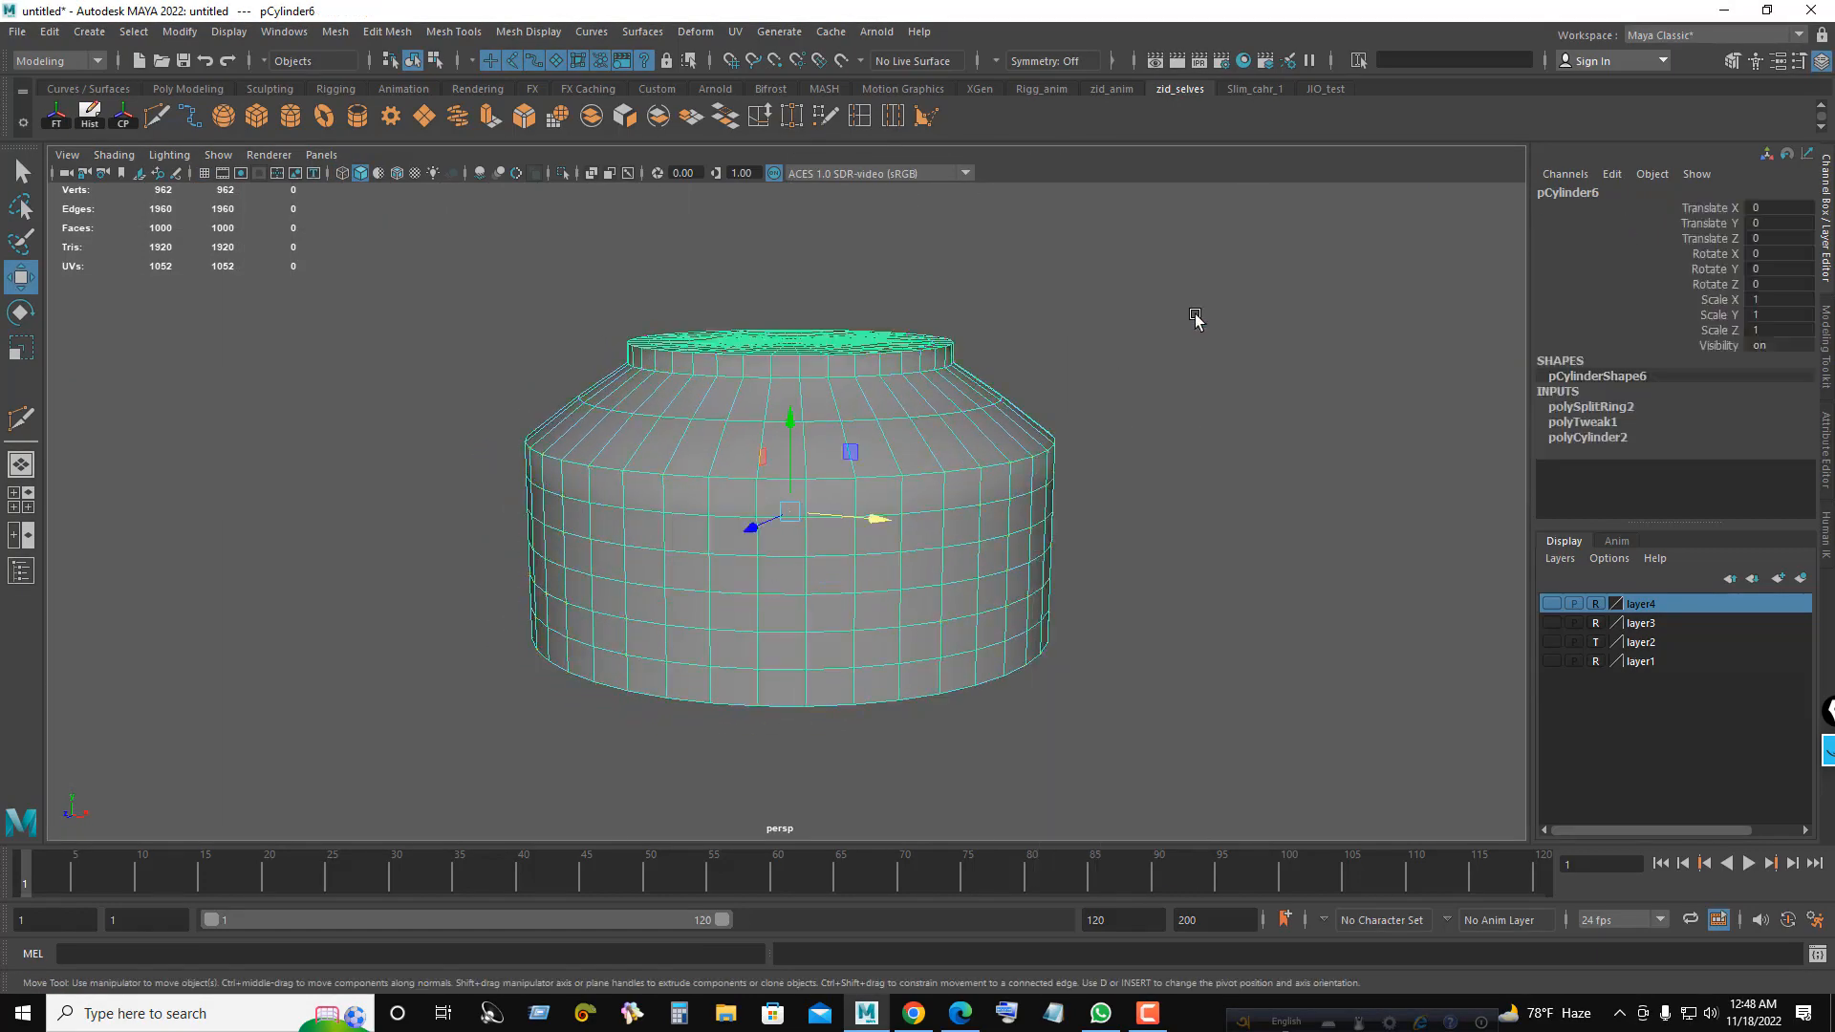
left_click(1195, 319)
- Delete the edge loop running around the middle of the sloping shoulder
left_click_drag(1017, 417, 1063, 417, "alt")
left_click(893, 450)
left_click_drag(892, 450, 806, 424, "alt")
right_click_drag(892, 368, 880, 311)
double_click(876, 375)
key("Delete")
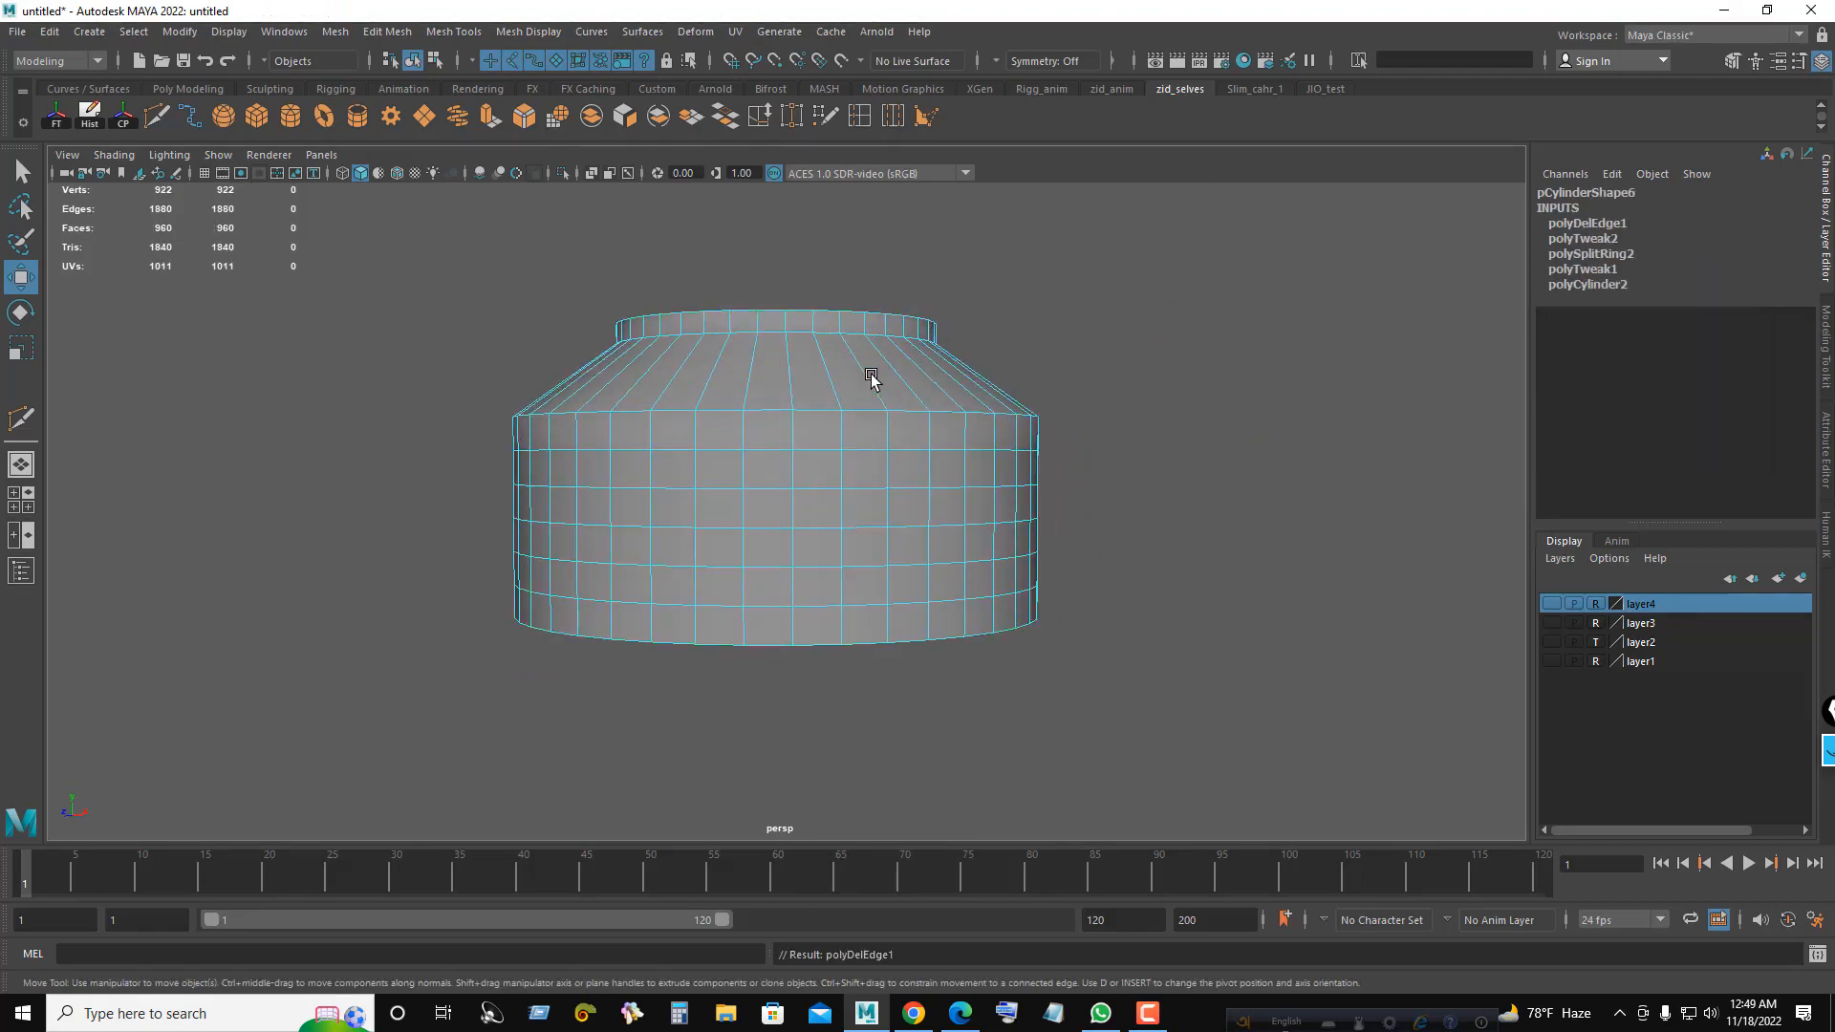
- Activate the Multi-Cut tool and turn its selection constraint off
left_click_drag(872, 379, 861, 401, "alt")
left_click(1826, 311)
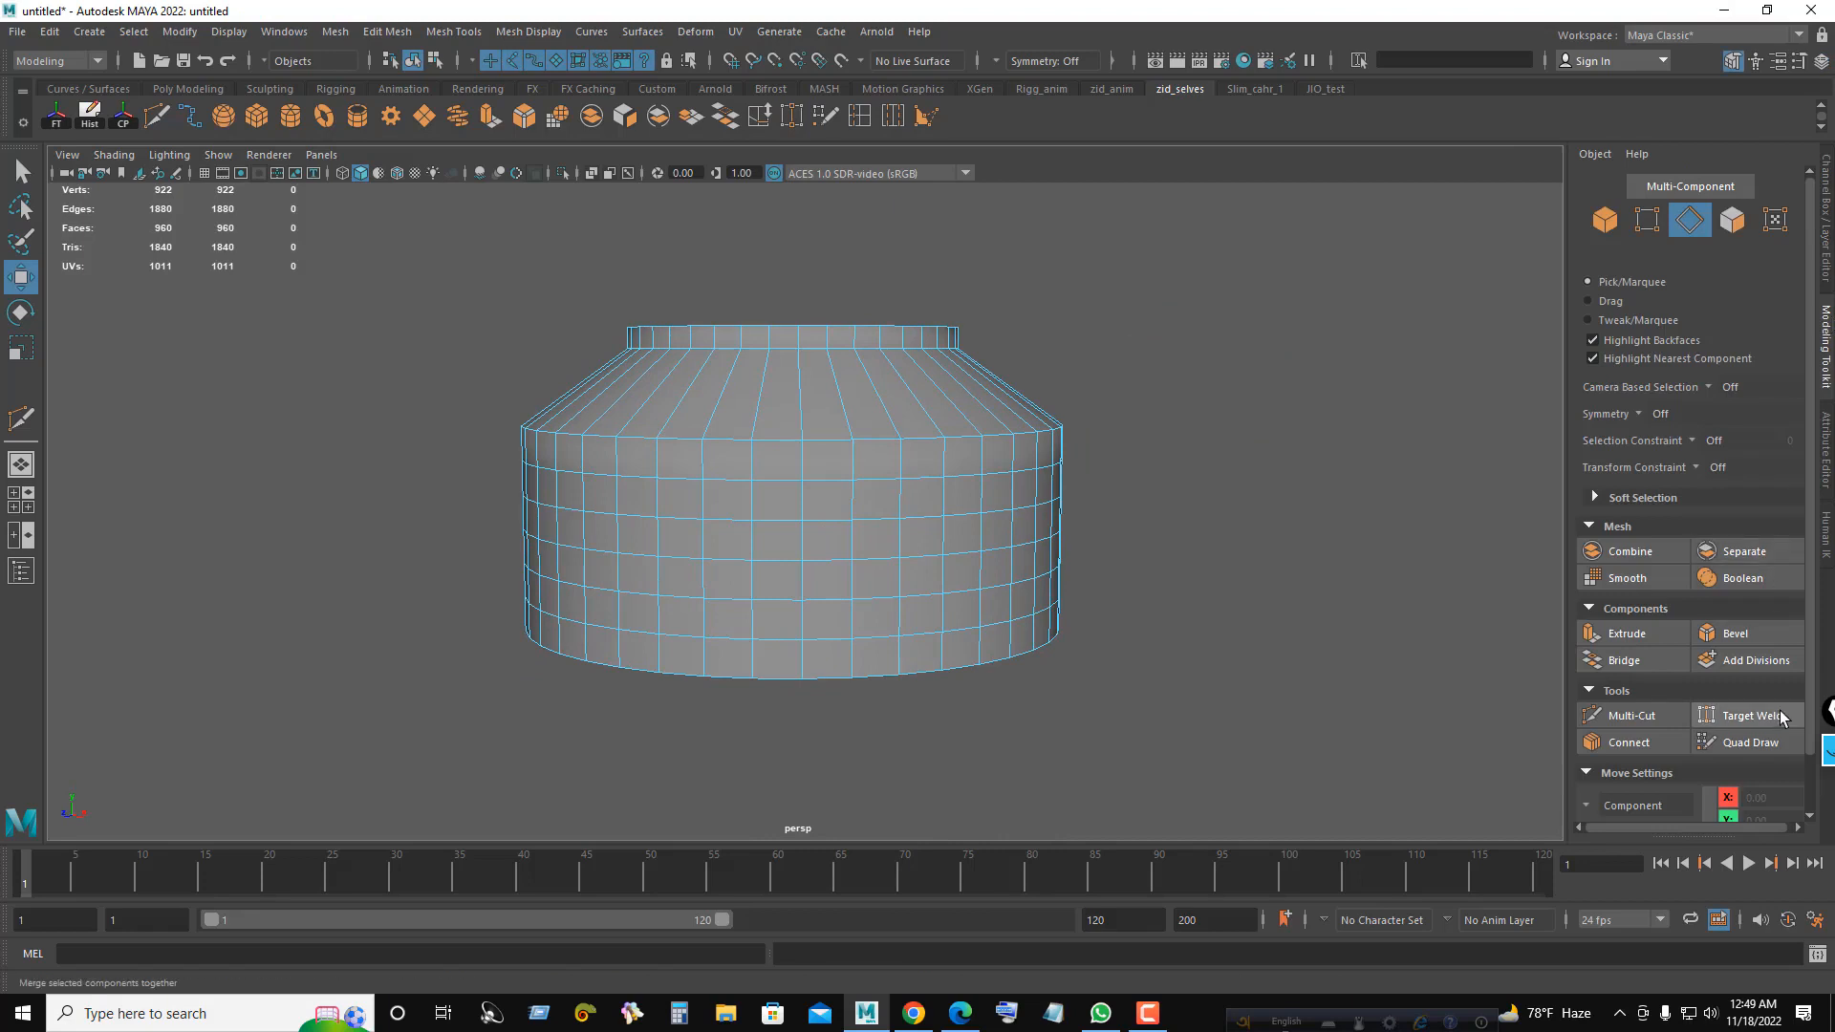
scroll(1779, 711, "down", 2)
scroll(1780, 711, "down", 1)
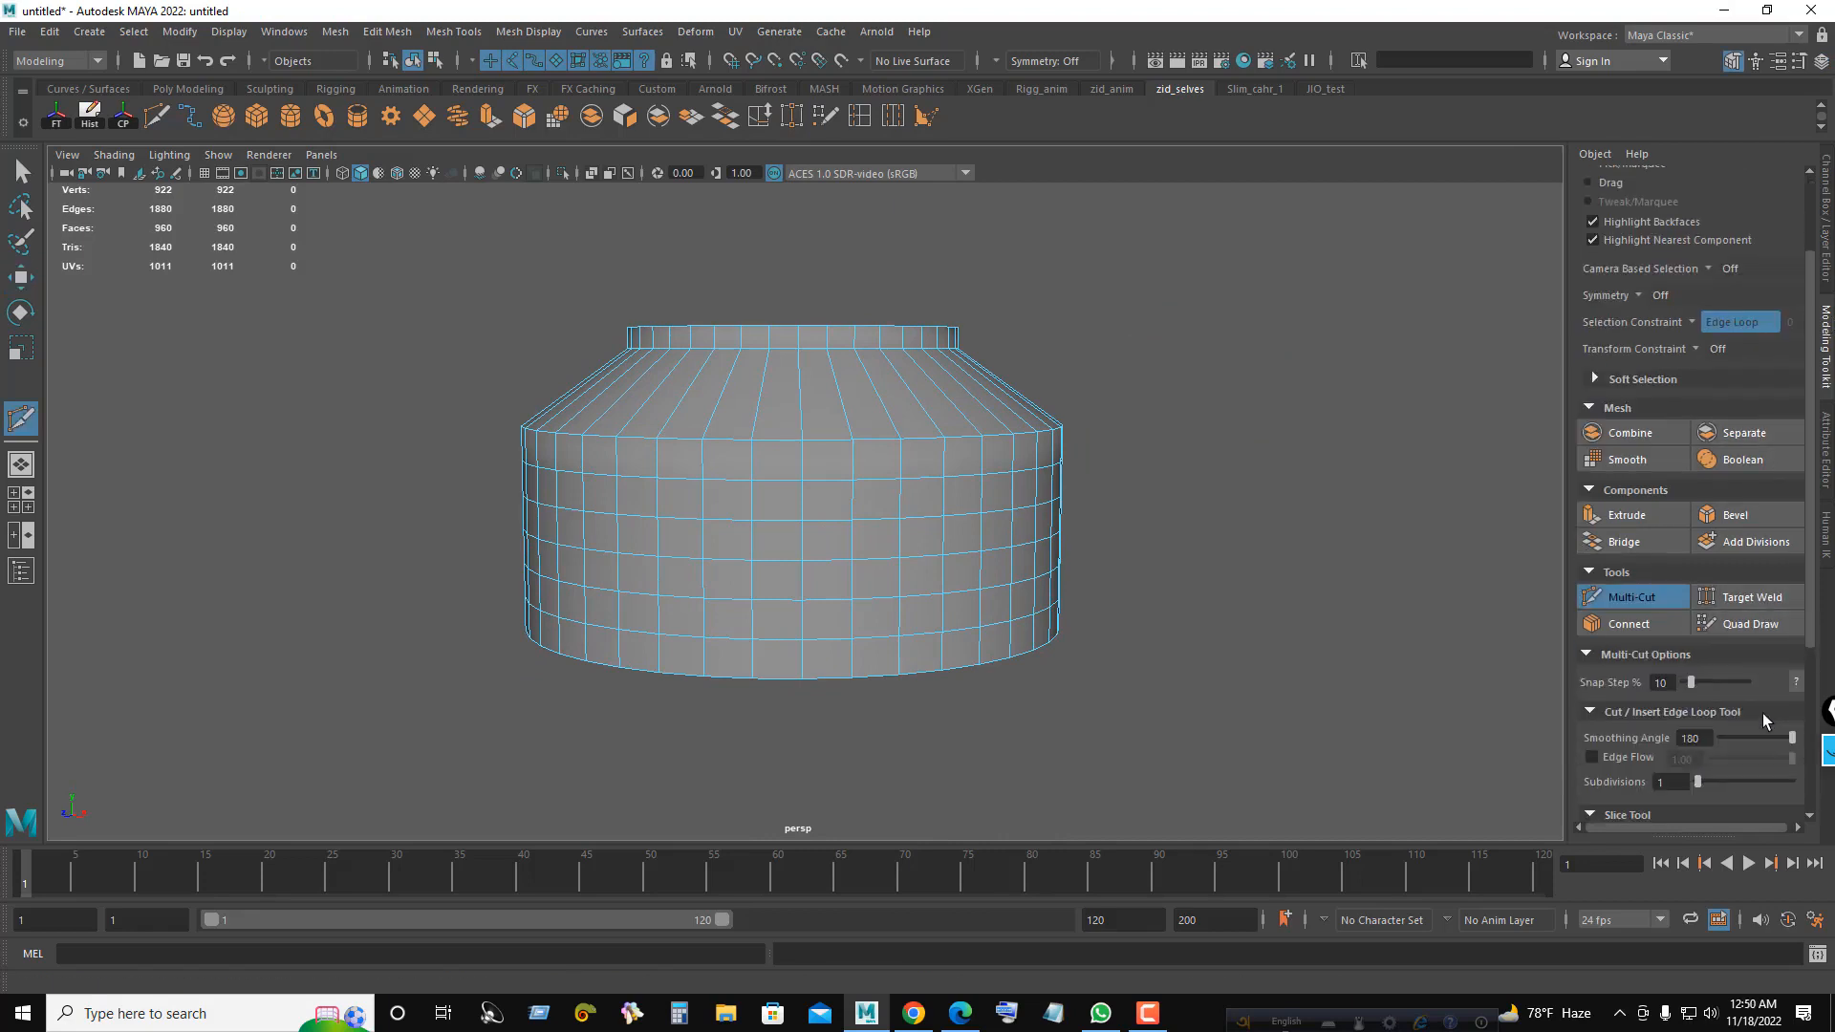
scroll(1763, 713, "down", 1)
scroll(1762, 712, "up", 2)
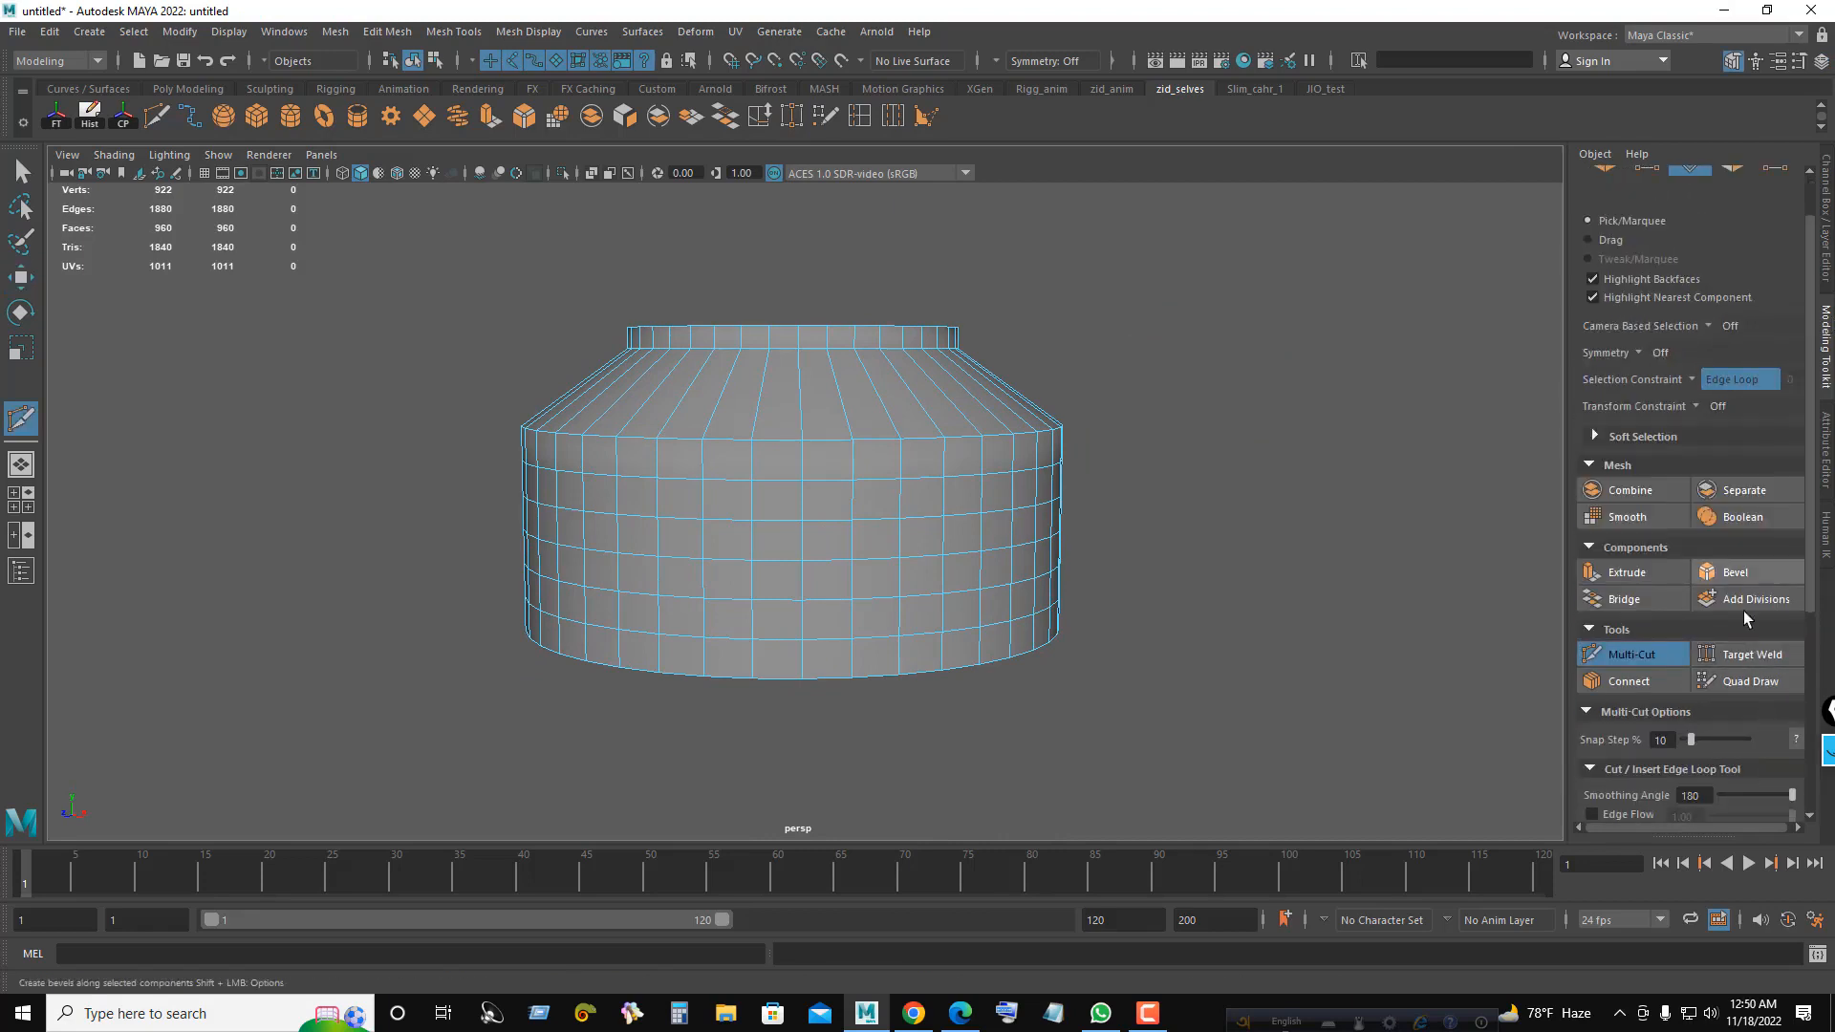
left_click(1689, 374)
left_click(1706, 396)
- Enable Edge Flow at 1.00 for Multi-Cut, insert an edge loop midway around the shoulder, and leave the tool
scroll(1643, 767, "down", 2)
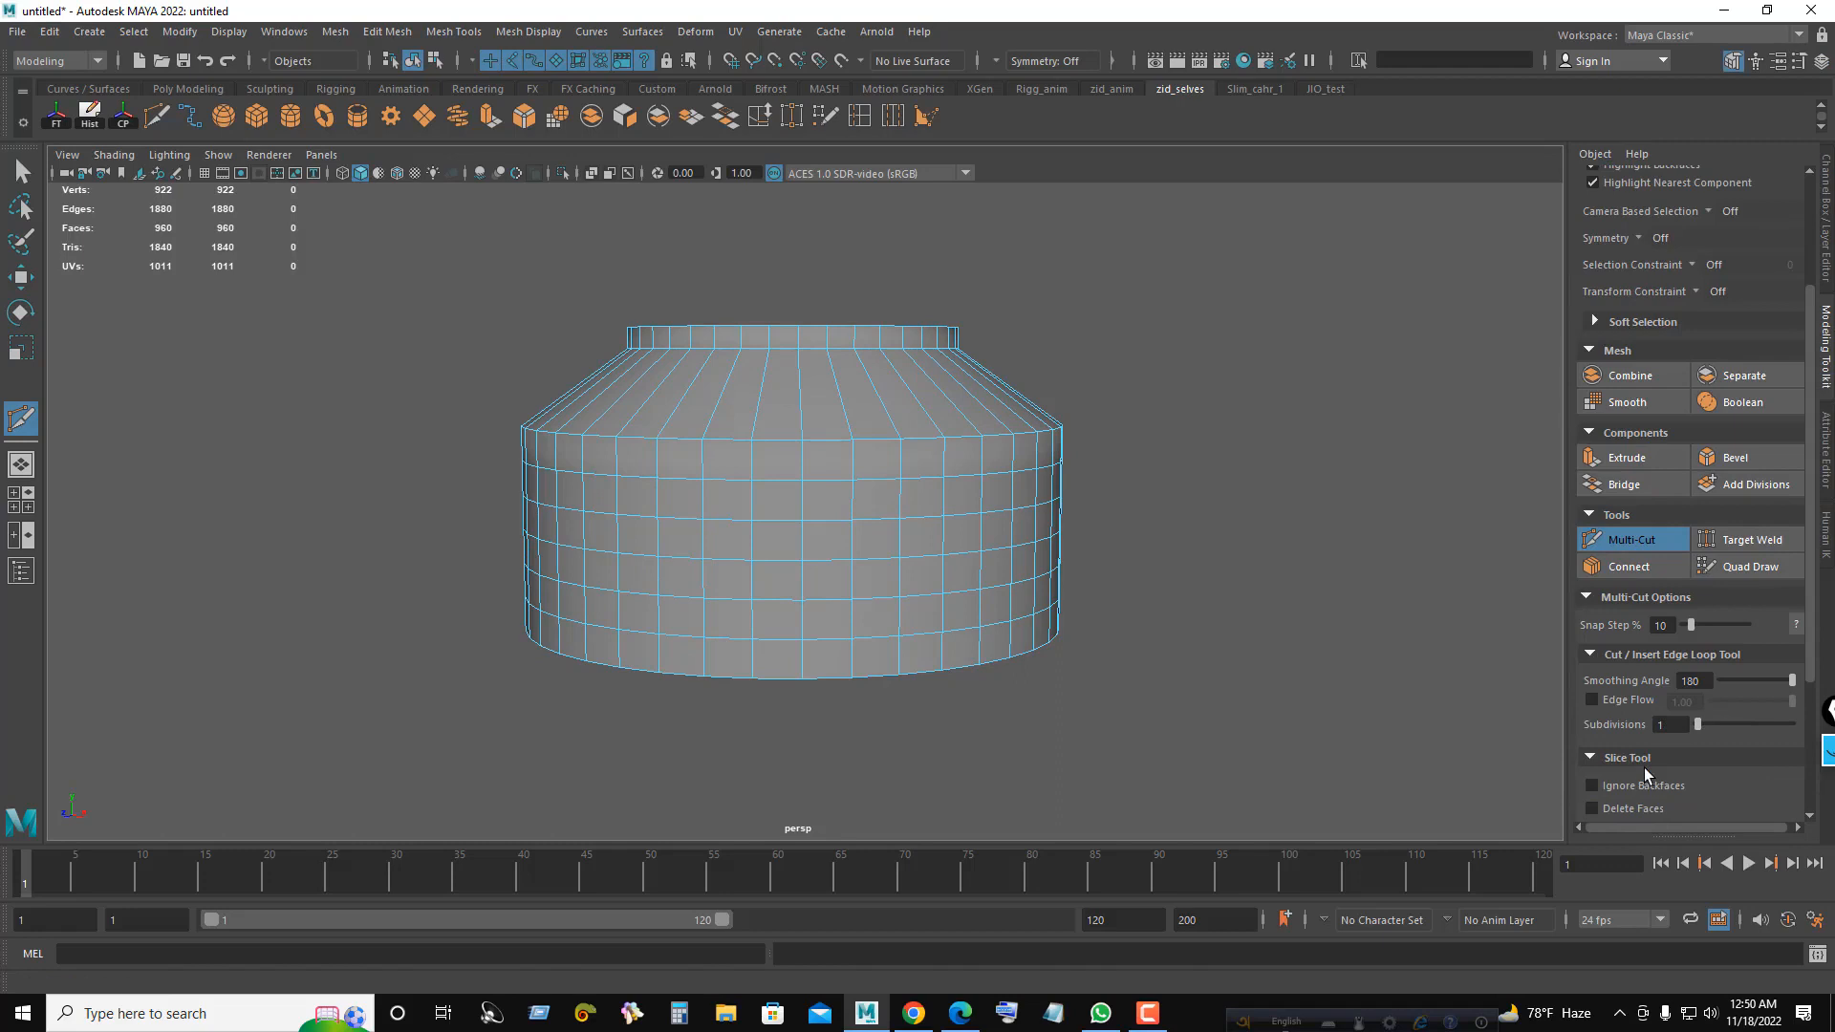
left_click(1591, 700)
left_click(874, 391)
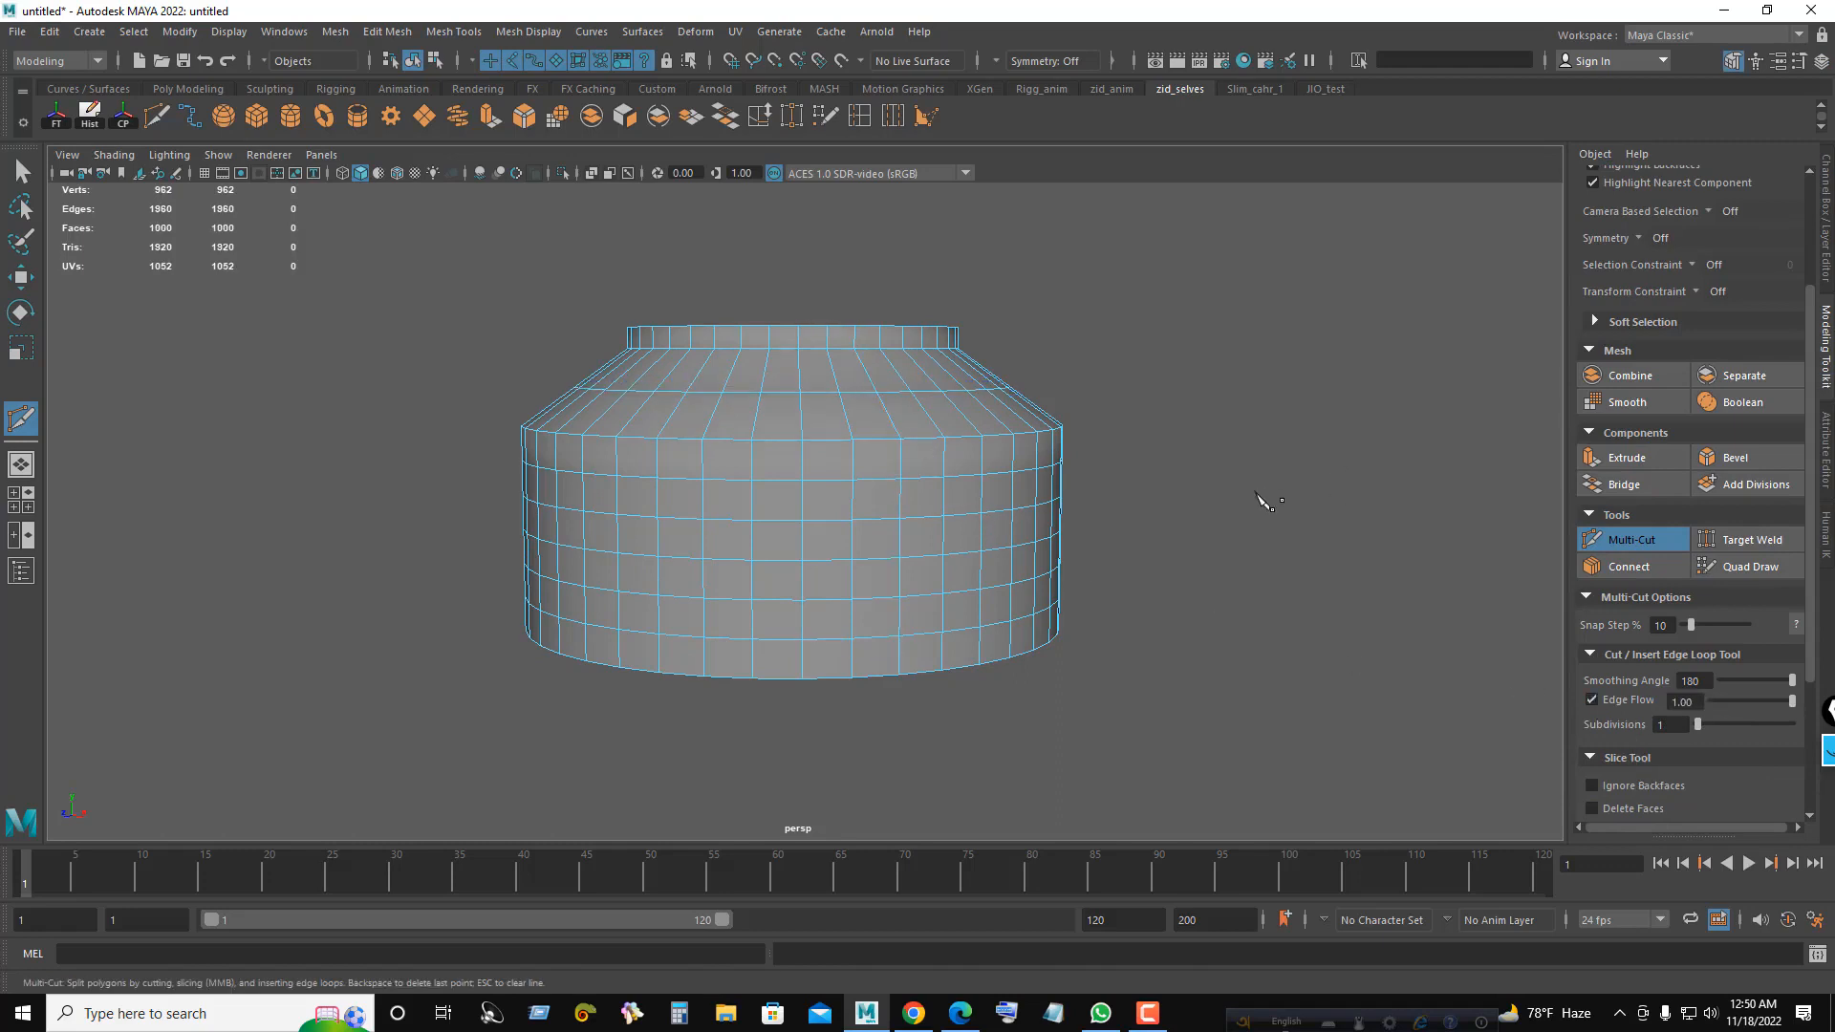
key("q")
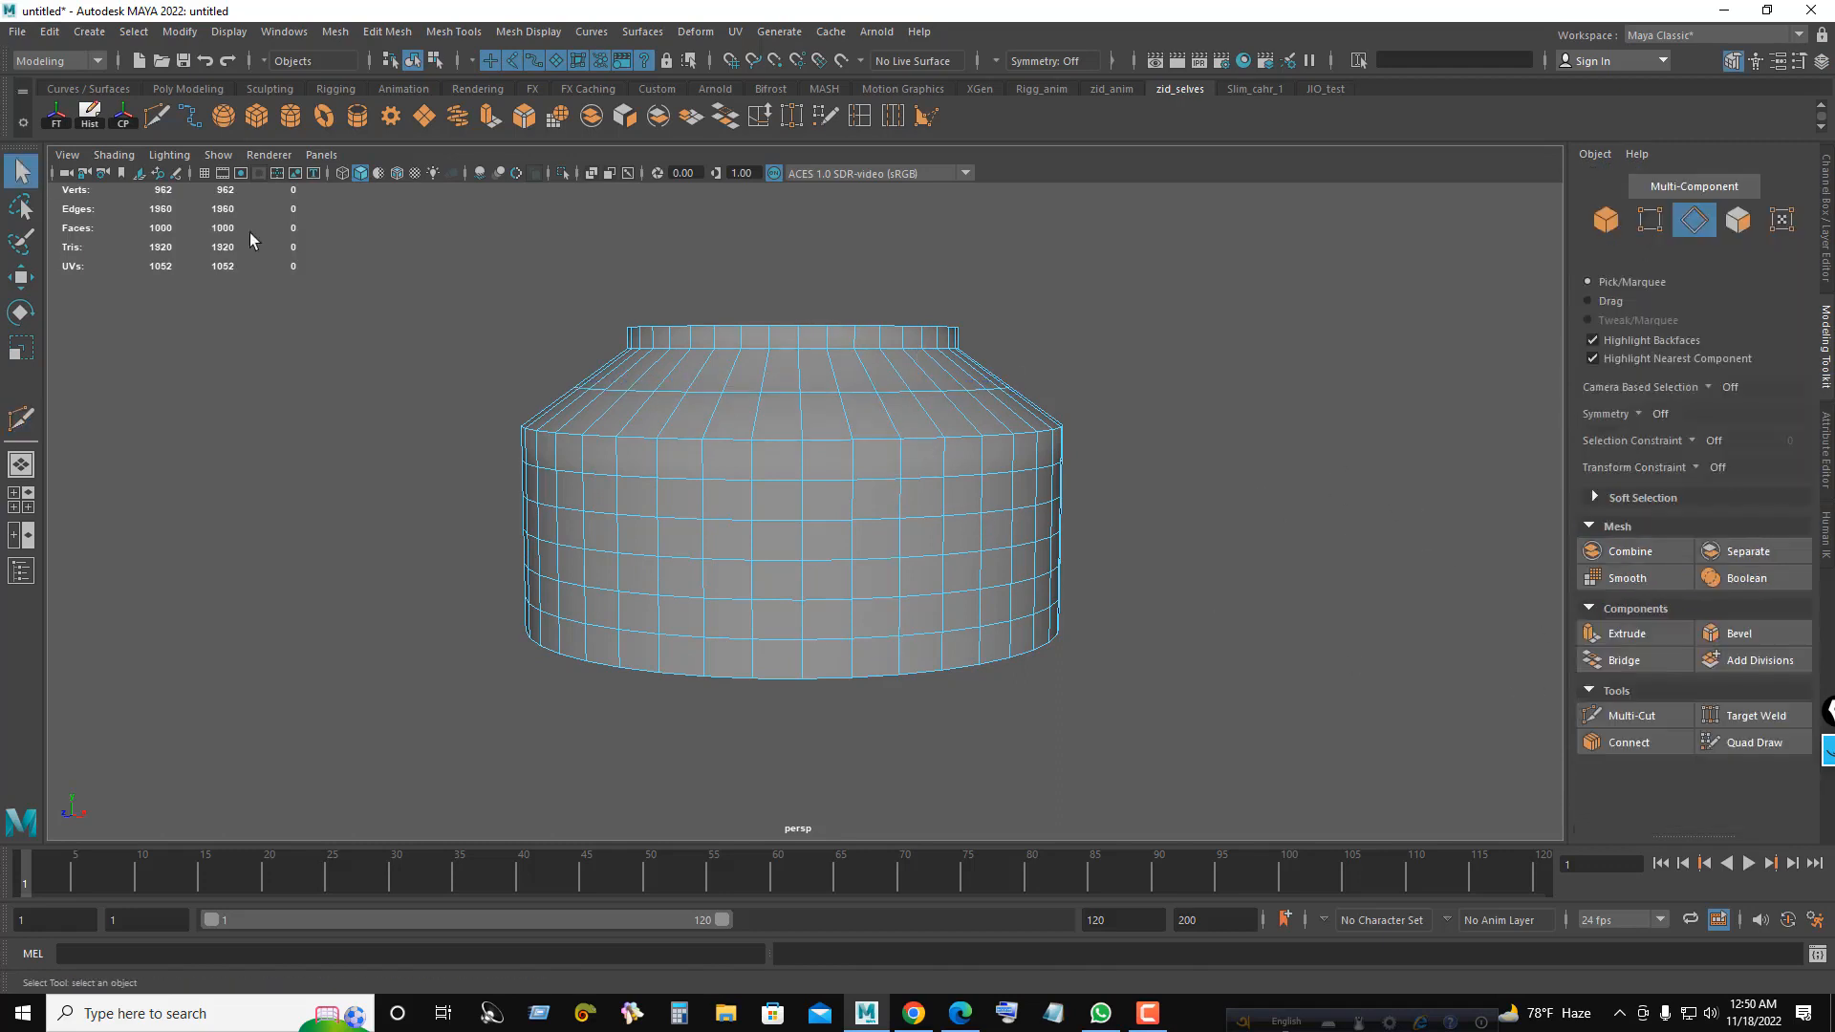
- Bevel the three edge loops around the jar's neck base, the middle of the shoulder and the shoulder's lower edge
mouse_move(1065, 402)
left_mouse_down("alt")
mouse_move(1086, 434)
mouse_move(1081, 389)
left_mouse_up("alt")
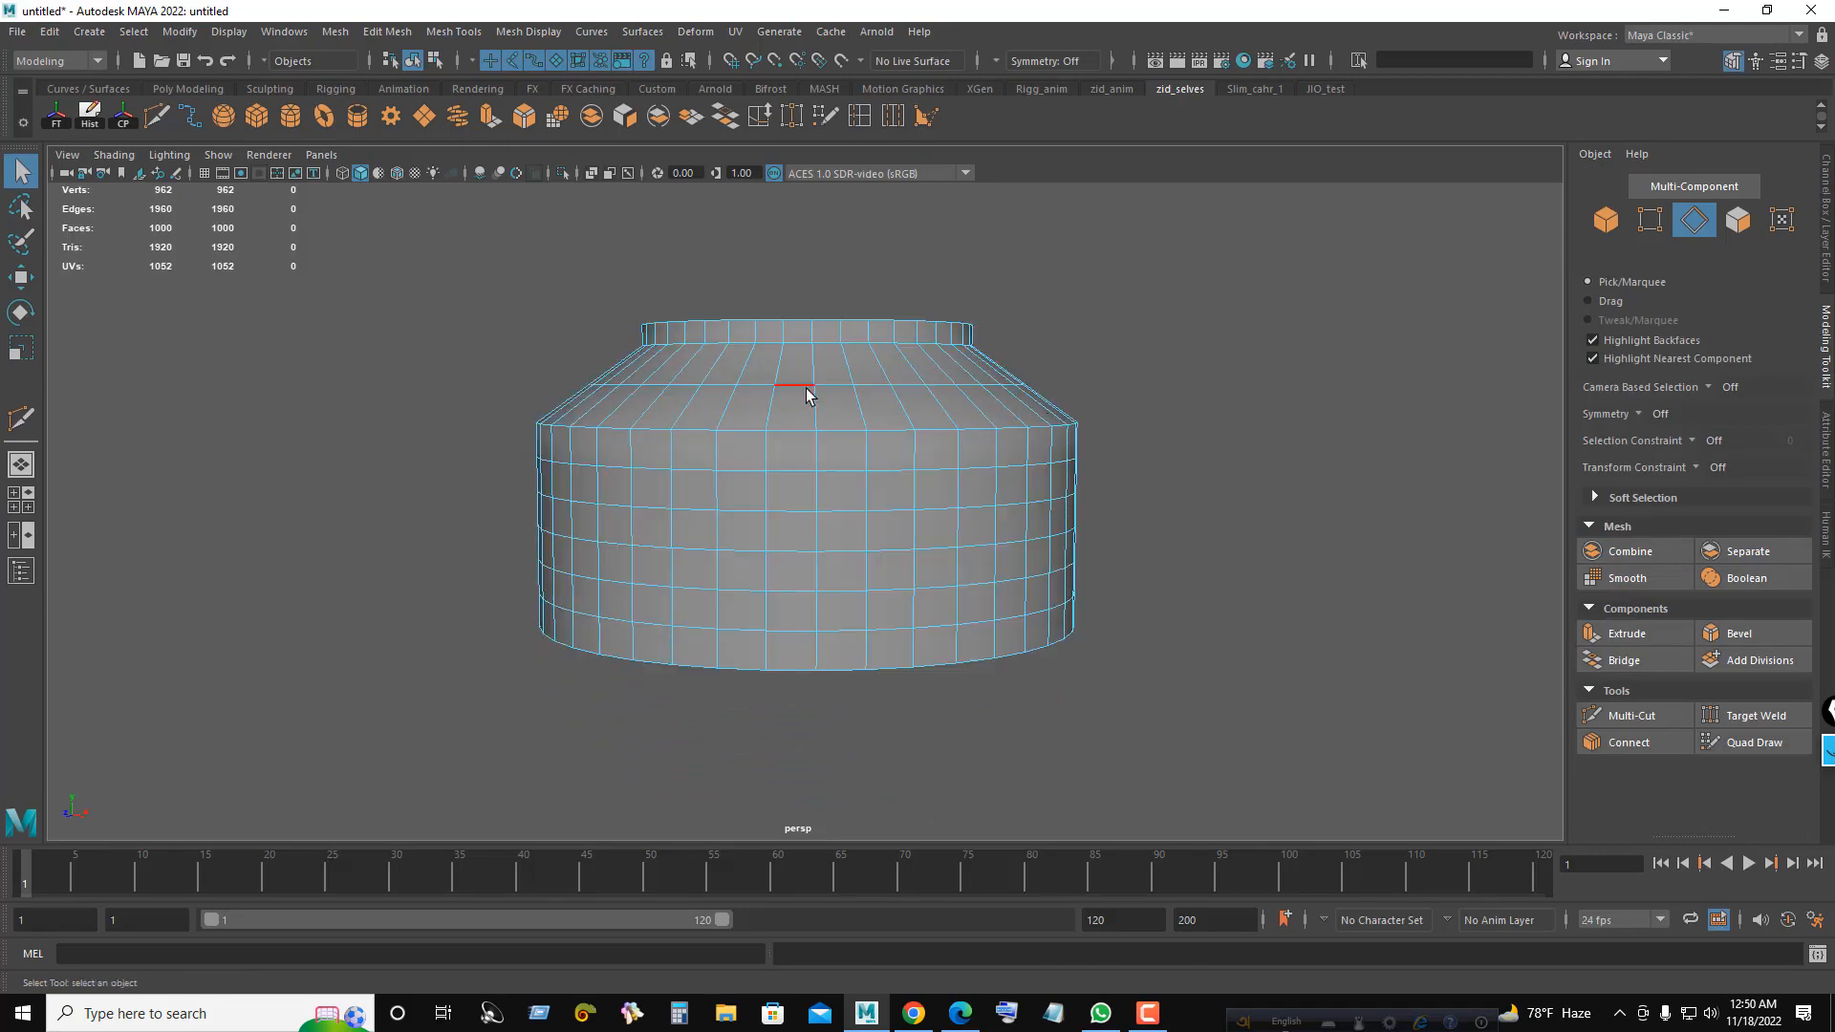
double_click(834, 387)
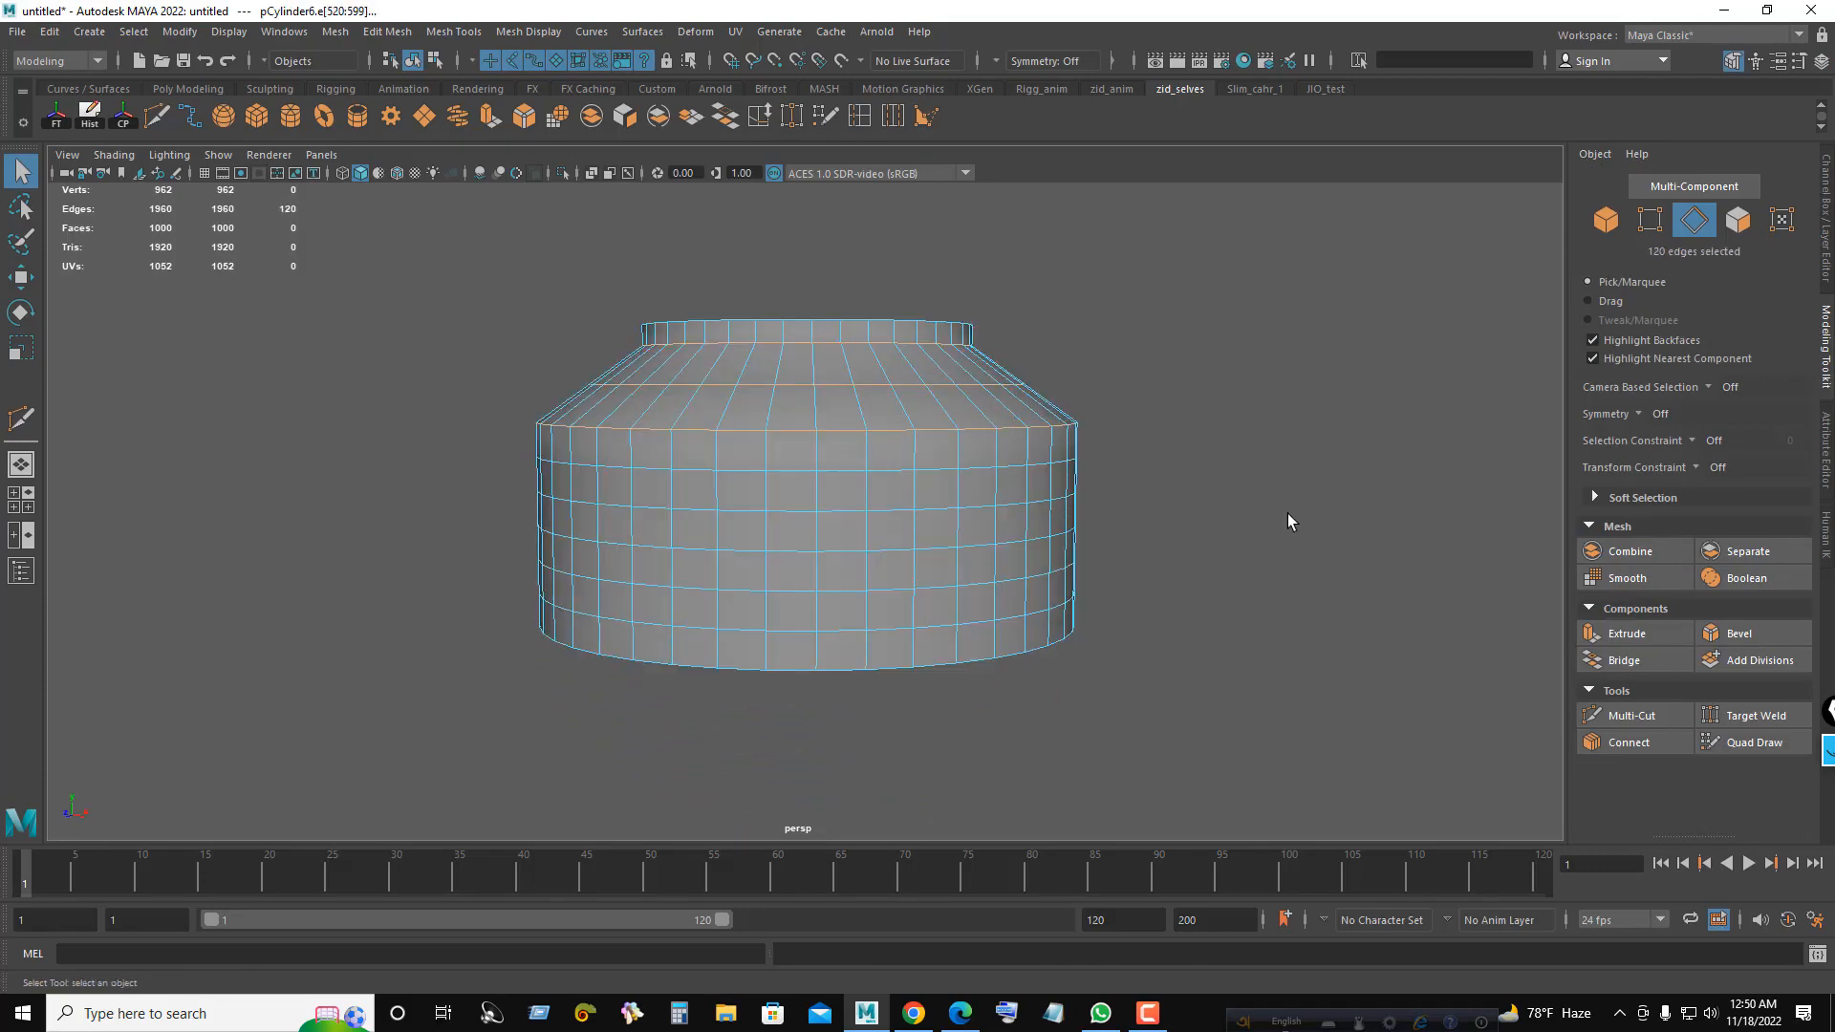
key("ctrl+b")
left_click_drag(1197, 516, 897, 509)
left_click_drag(1027, 426, 1022, 449, "alt")
scroll(1022, 450, "up", 3)
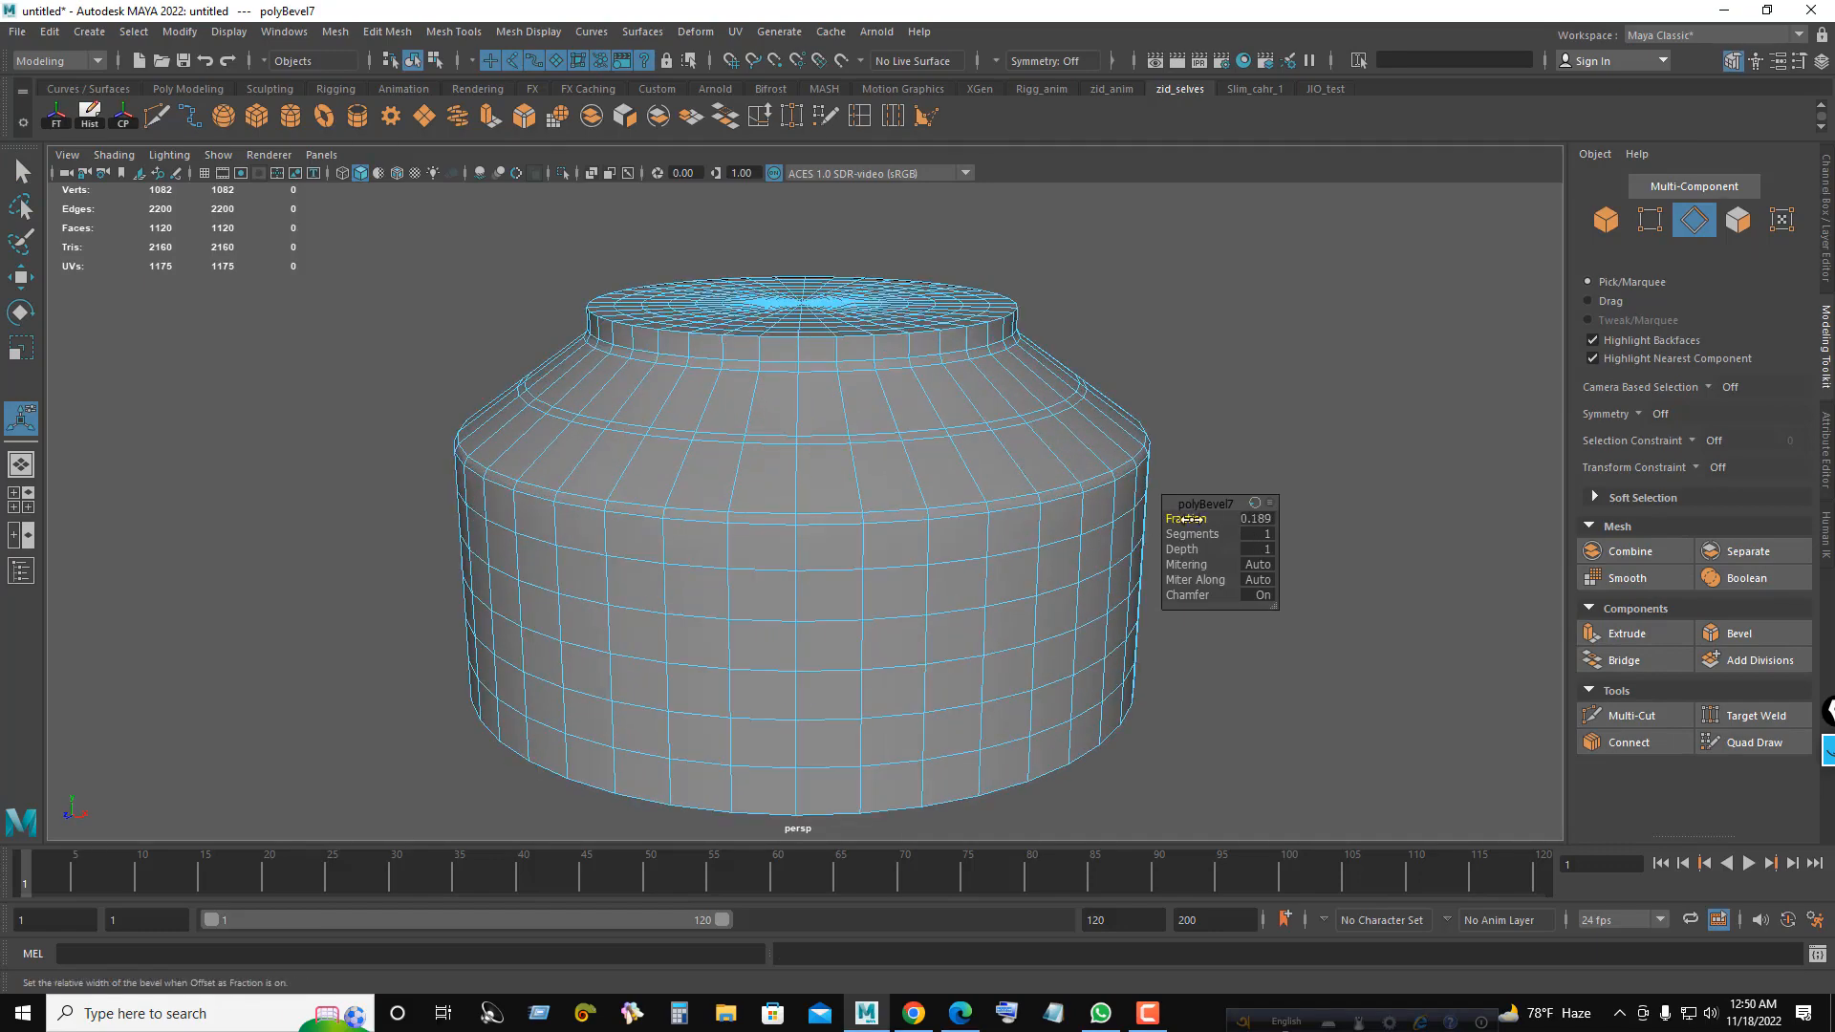
- Set the bevel's fraction to 0.15 and its segments to 2, and return to the Select tool
left_click(1265, 519)
type("0.15")
left_click(1265, 533)
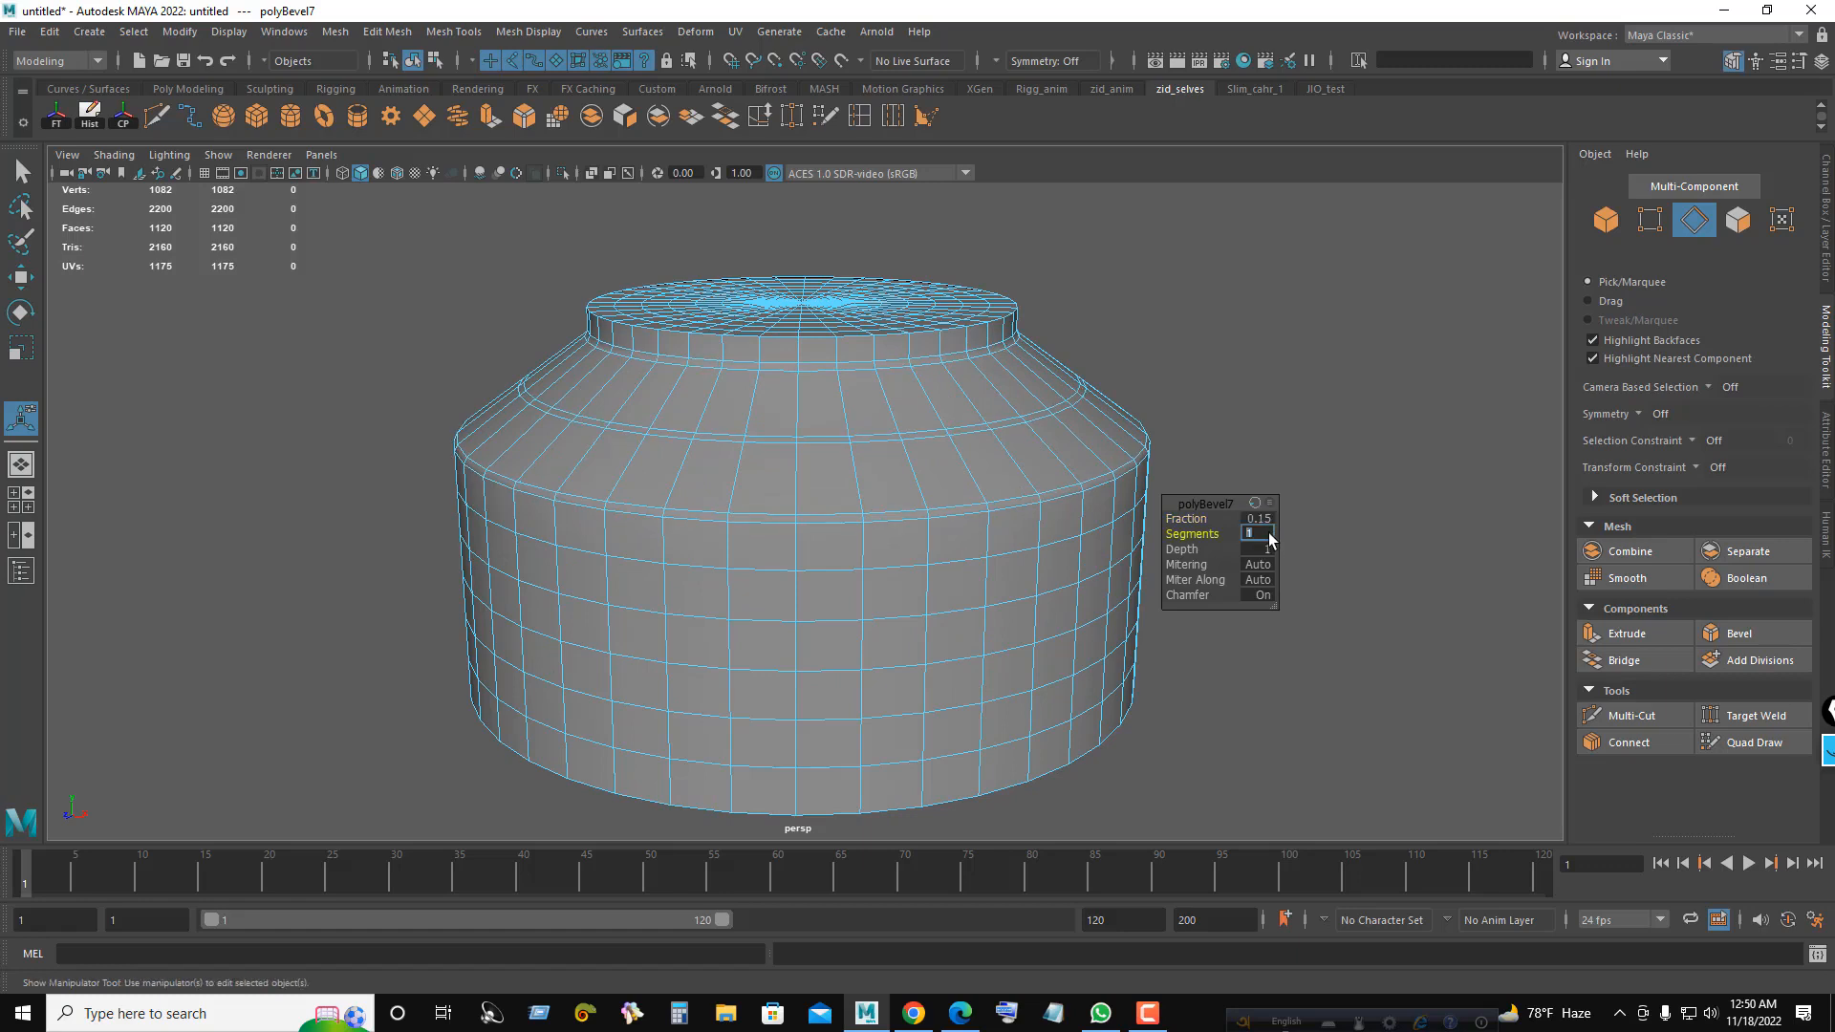
type("2")
key("Return")
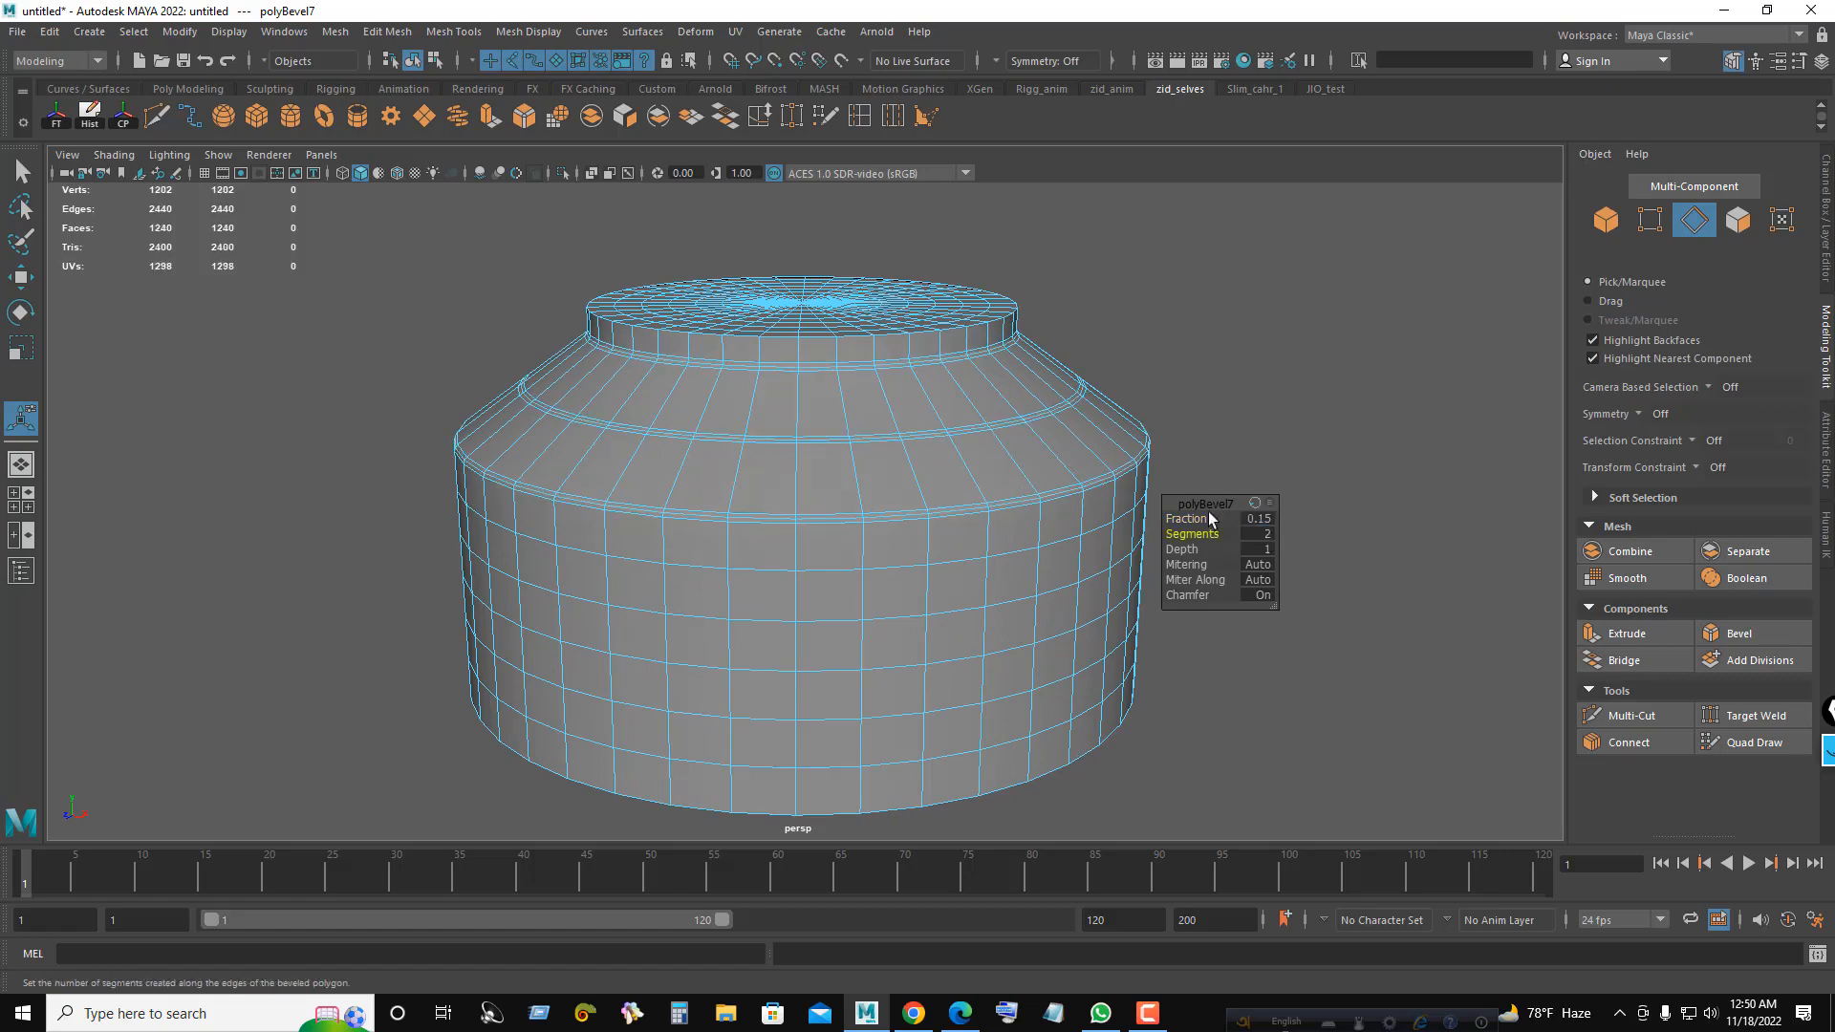
key("q")
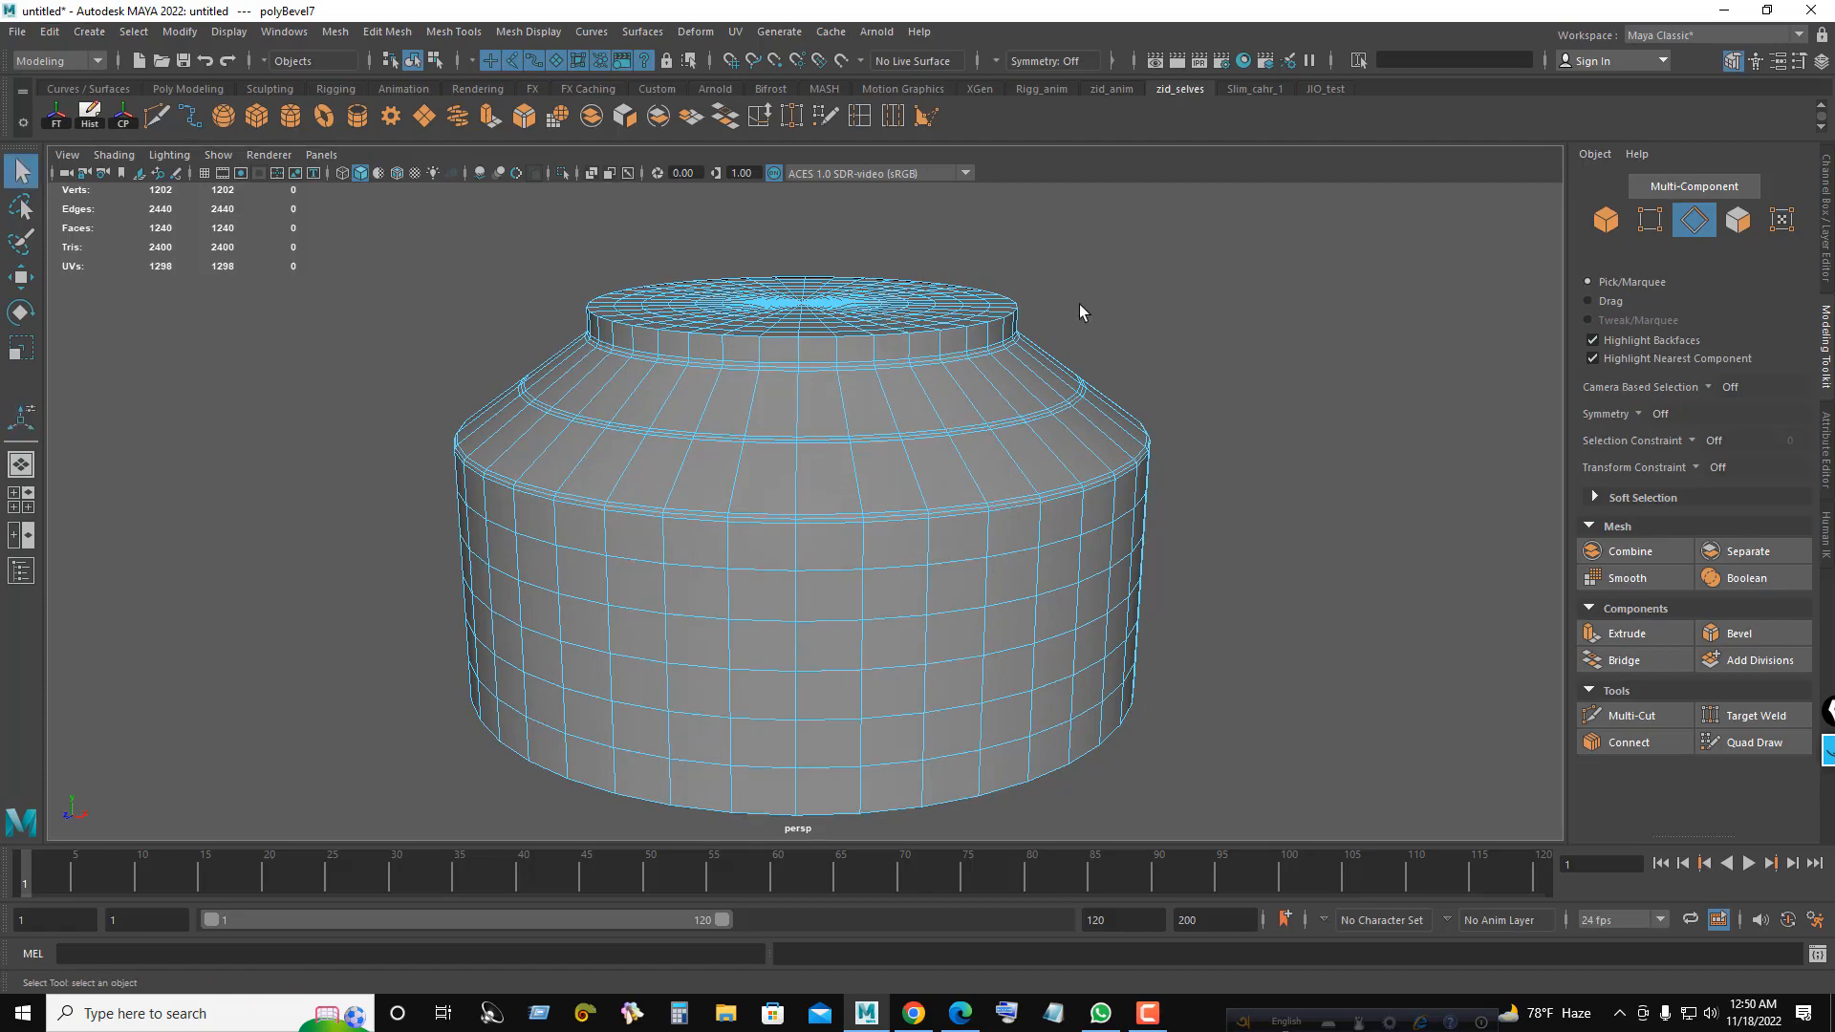
- Return to object selection and assign a Blinn material to the whole jar
right_click_drag(1080, 304, 1152, 281)
scroll(956, 373, "down", 3)
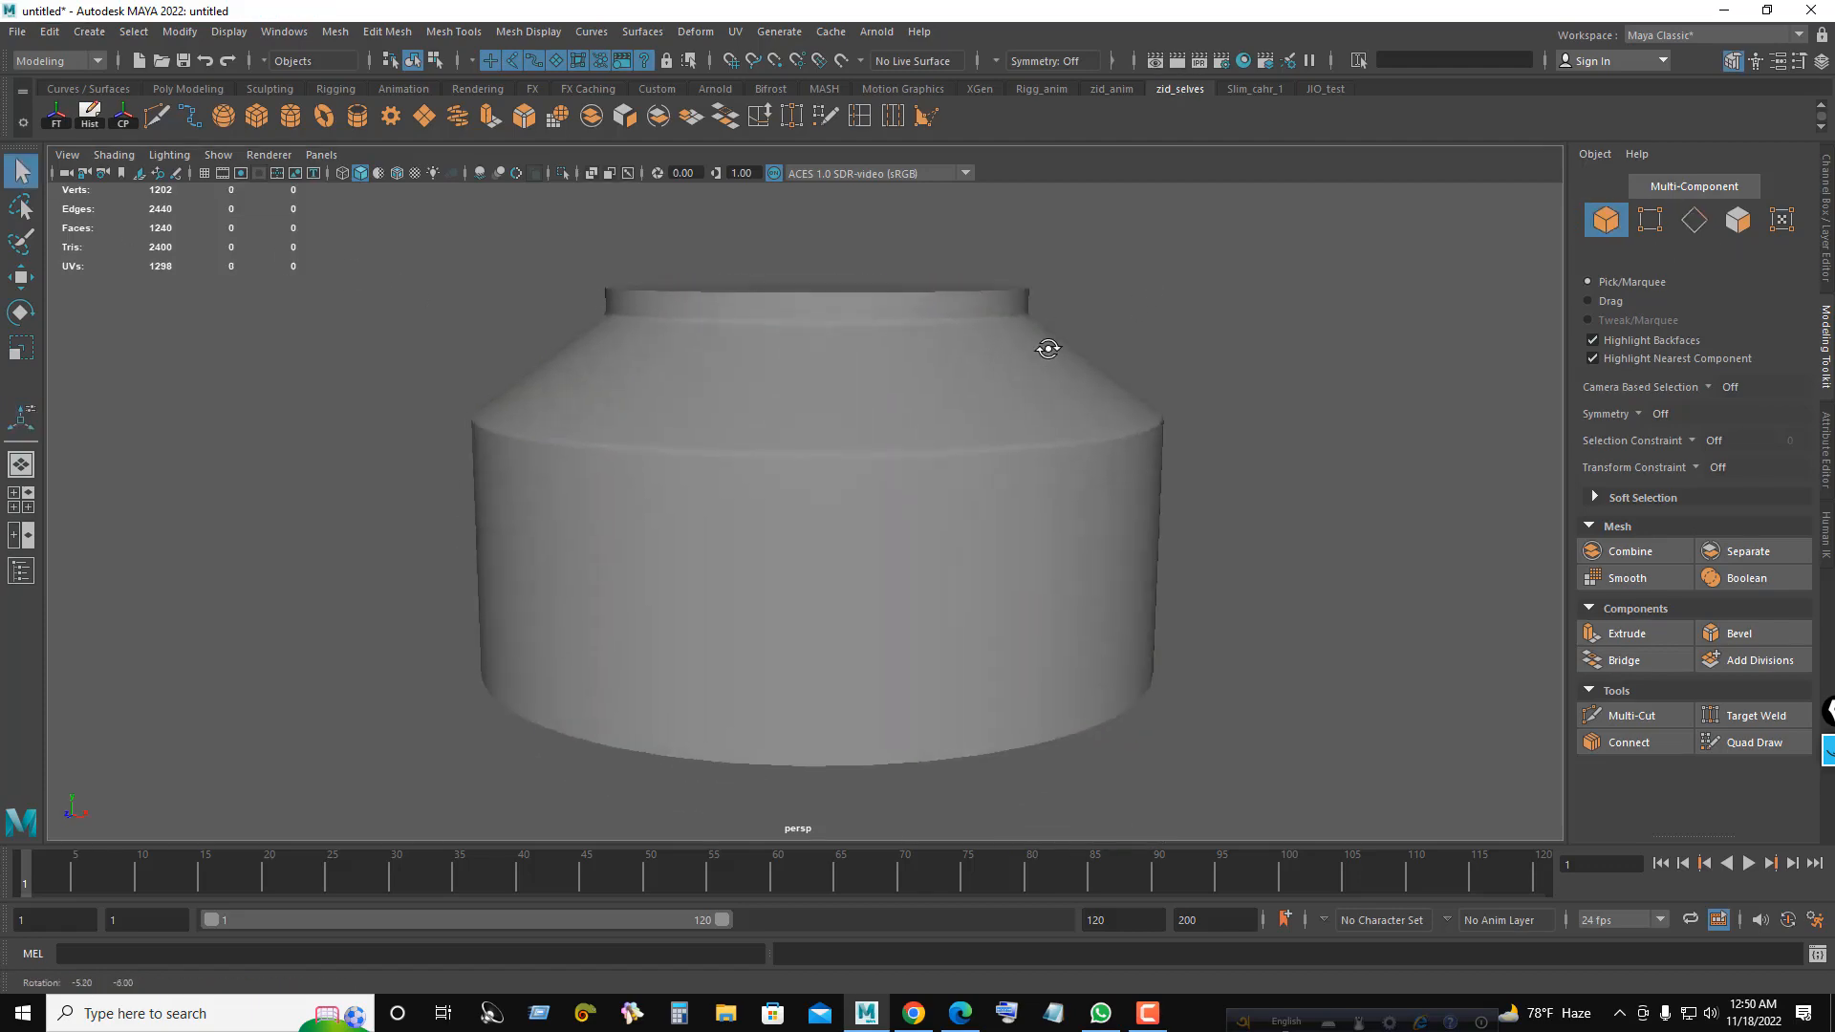
left_click(904, 382)
right_click(904, 386)
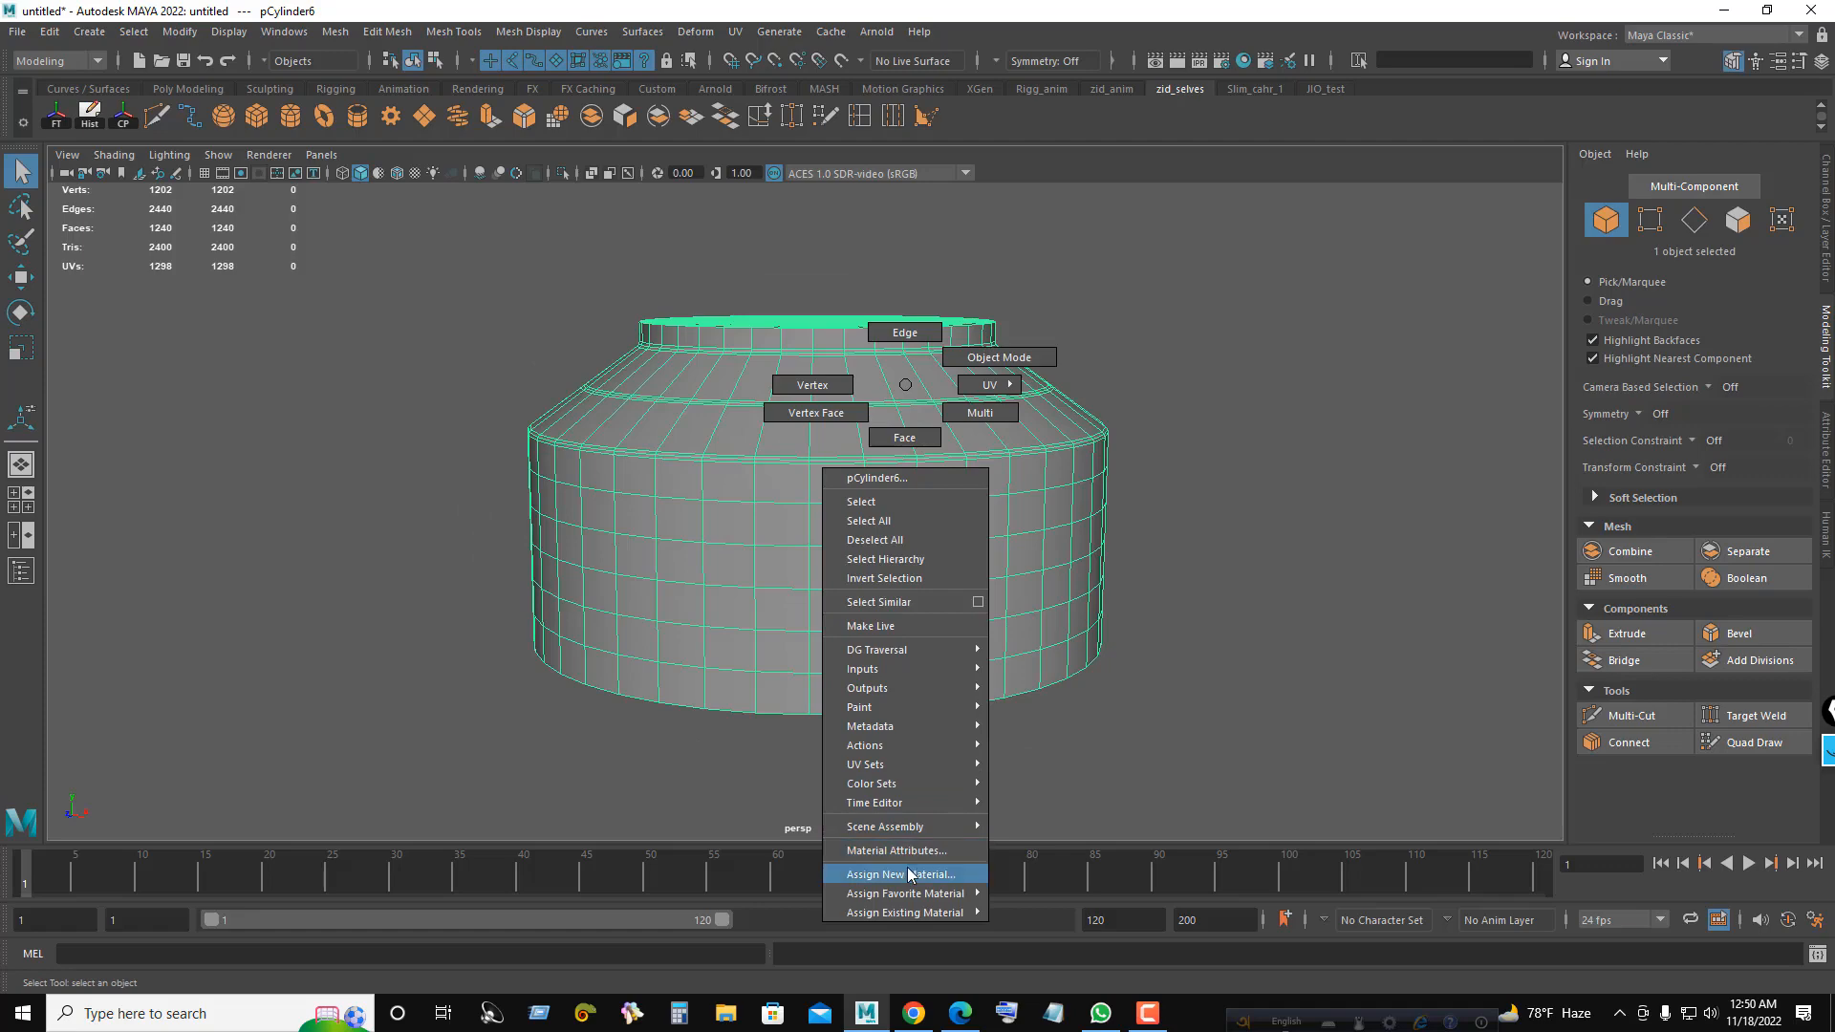
mouse_move(935, 875)
left_click(1003, 874)
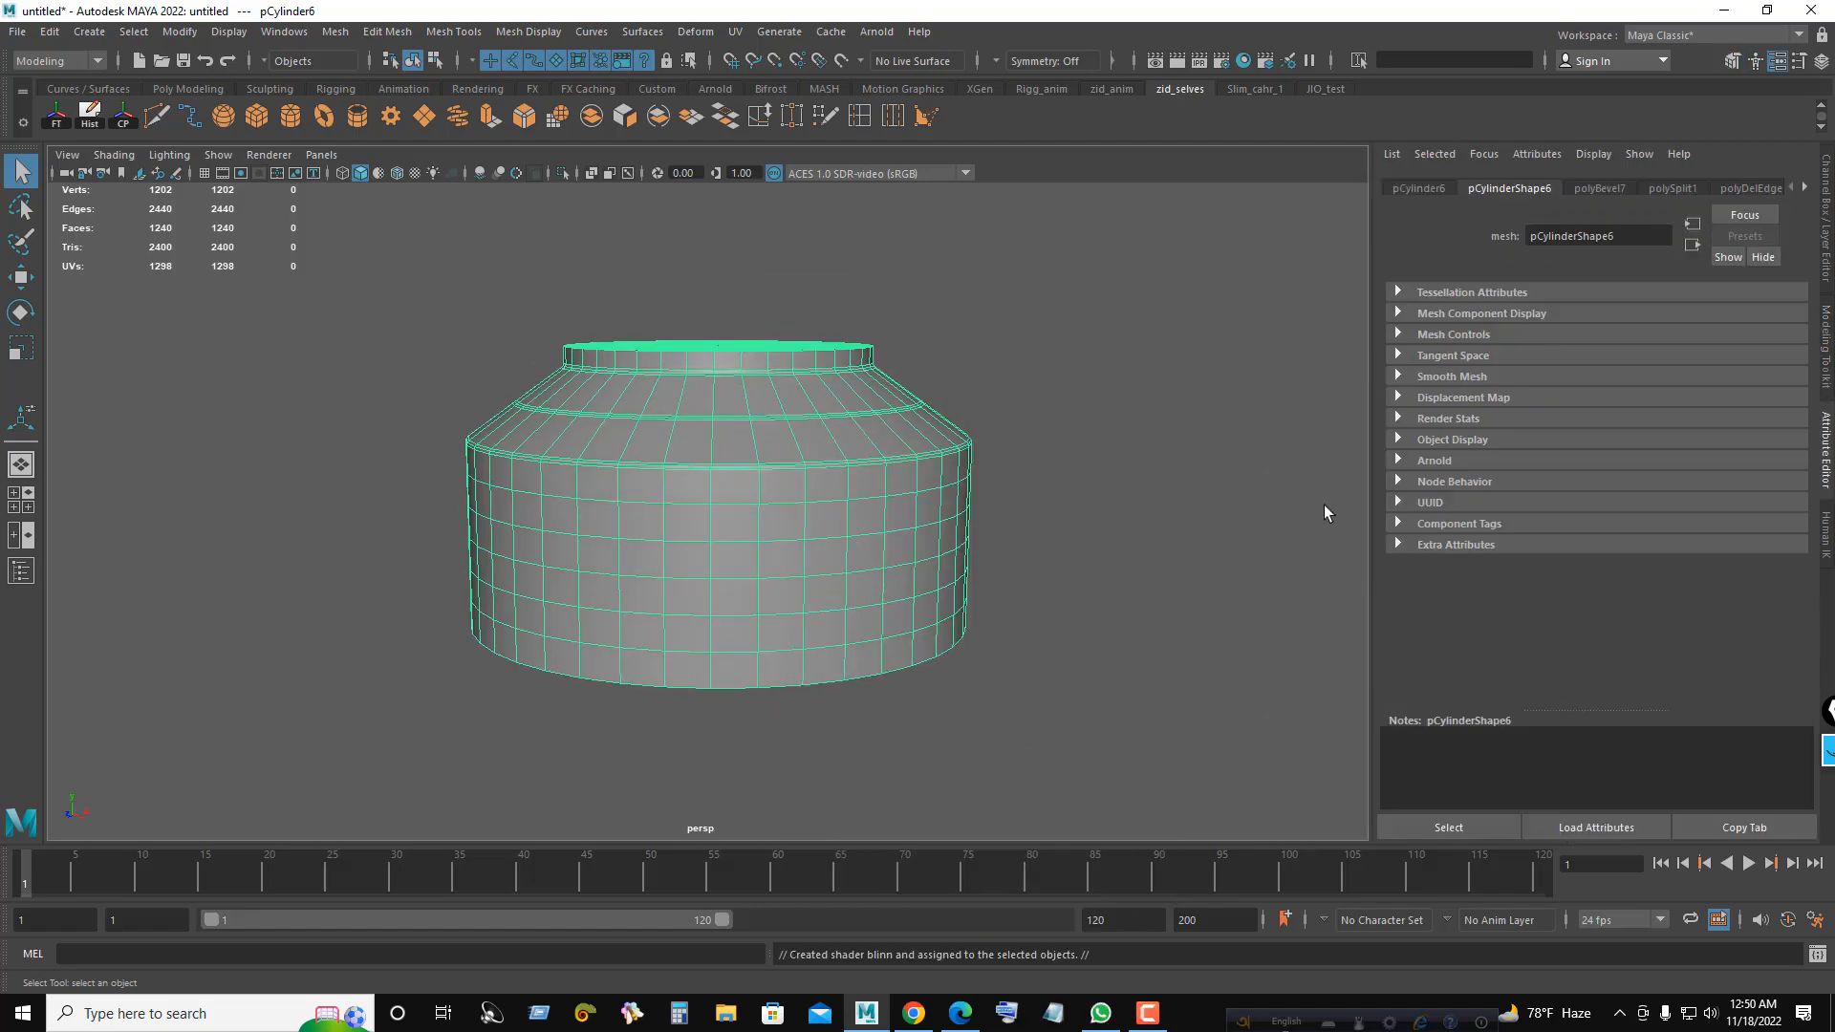
- Lighten the jar's Blinn material color slightly, bring back the Channel Box, and deselect the jar
right_click_drag(1201, 390, 1166, 860)
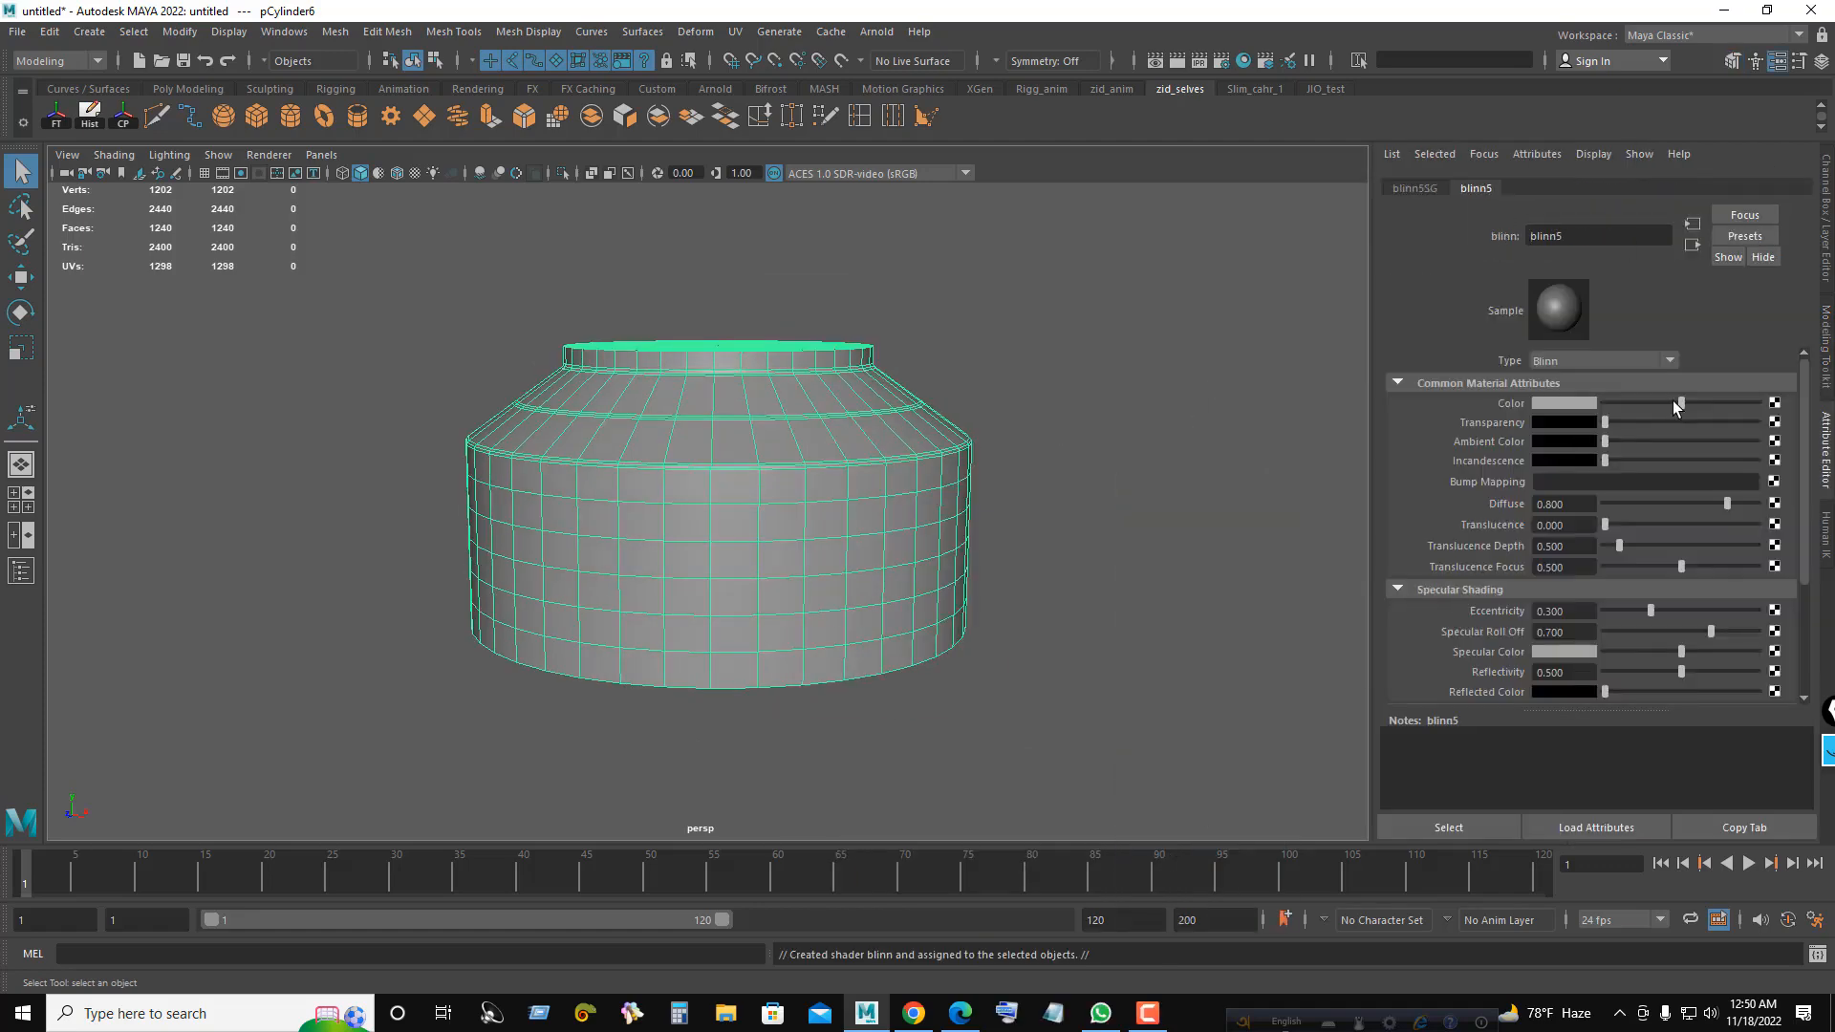
left_click_drag(1680, 403, 1690, 405)
left_click(1825, 239)
right_click_drag(1077, 376, 1161, 341)
left_click(1113, 365)
- Examine the beveled jar from several angles and distances, both with its wireframe highlighted and deselected
middle_click_drag(1044, 379, 967, 389, "alt")
right_click_drag(967, 389, 746, 391, "alt")
left_click_drag(764, 411, 808, 451, "alt")
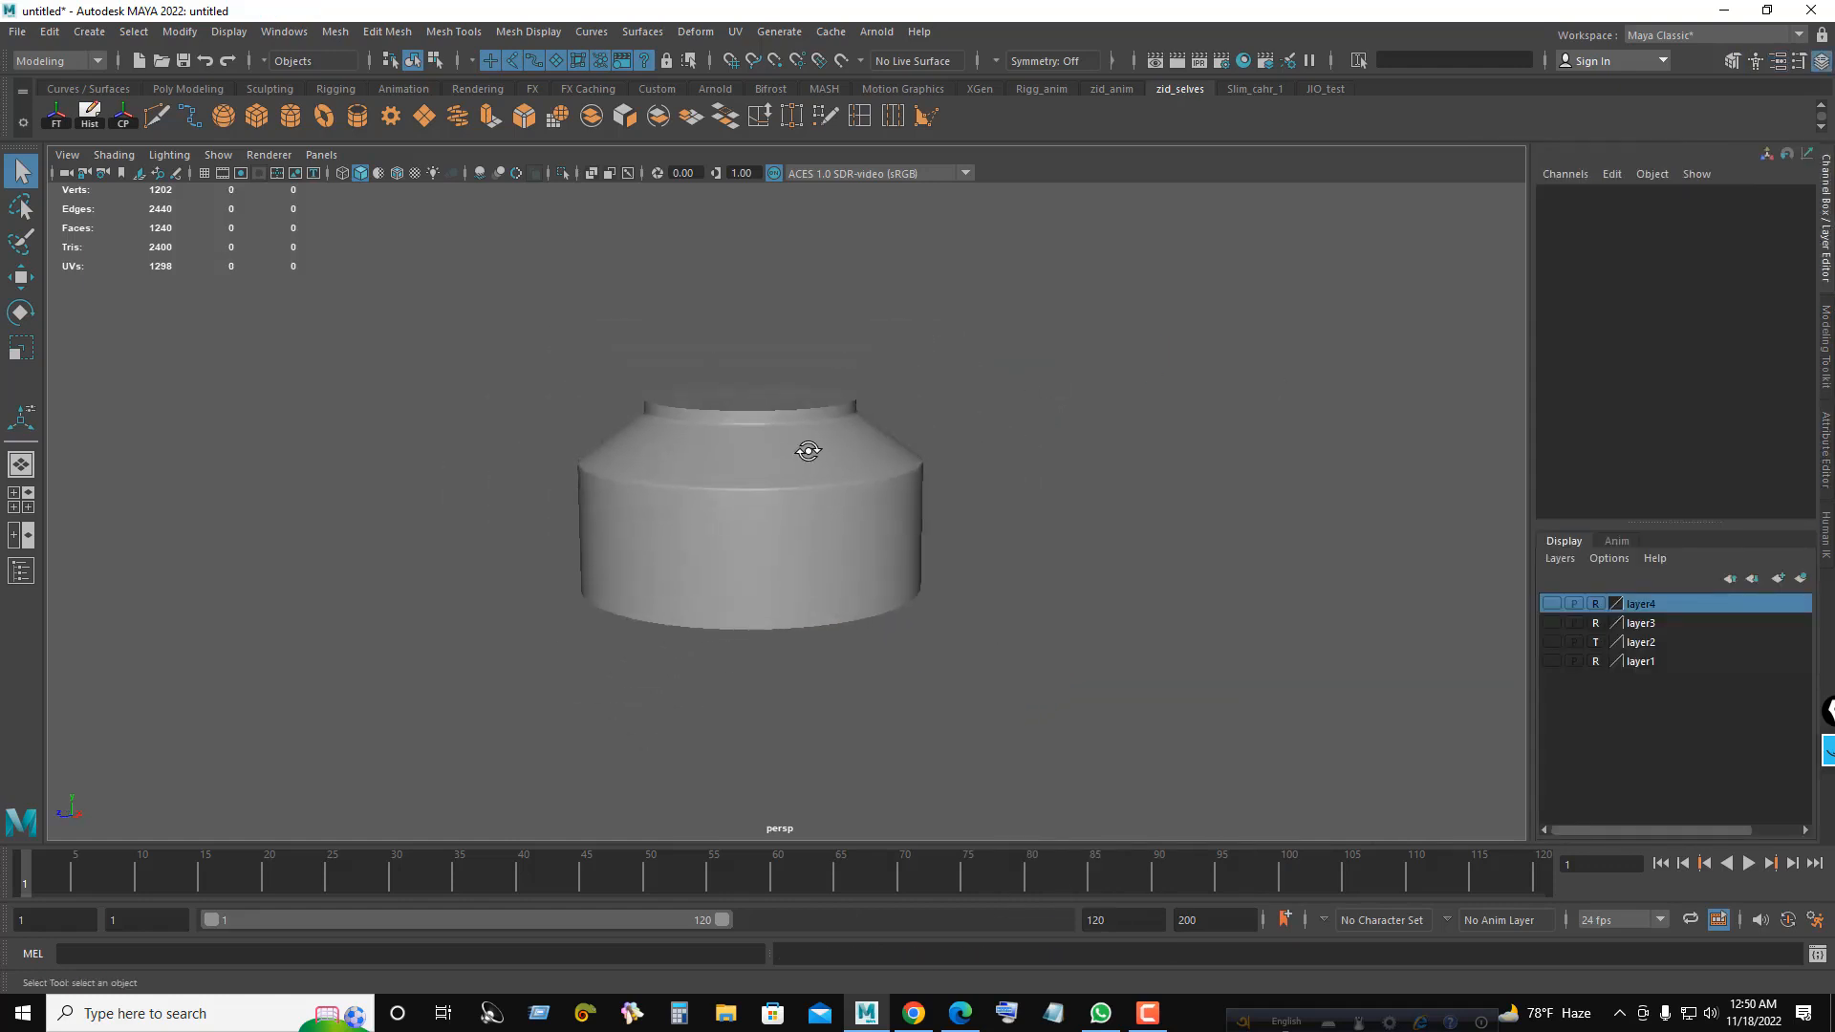
left_click(786, 467)
left_click(544, 468)
right_click_drag(718, 467, 841, 492, "alt")
left_click_drag(849, 494, 1036, 432, "alt")
left_click(810, 528)
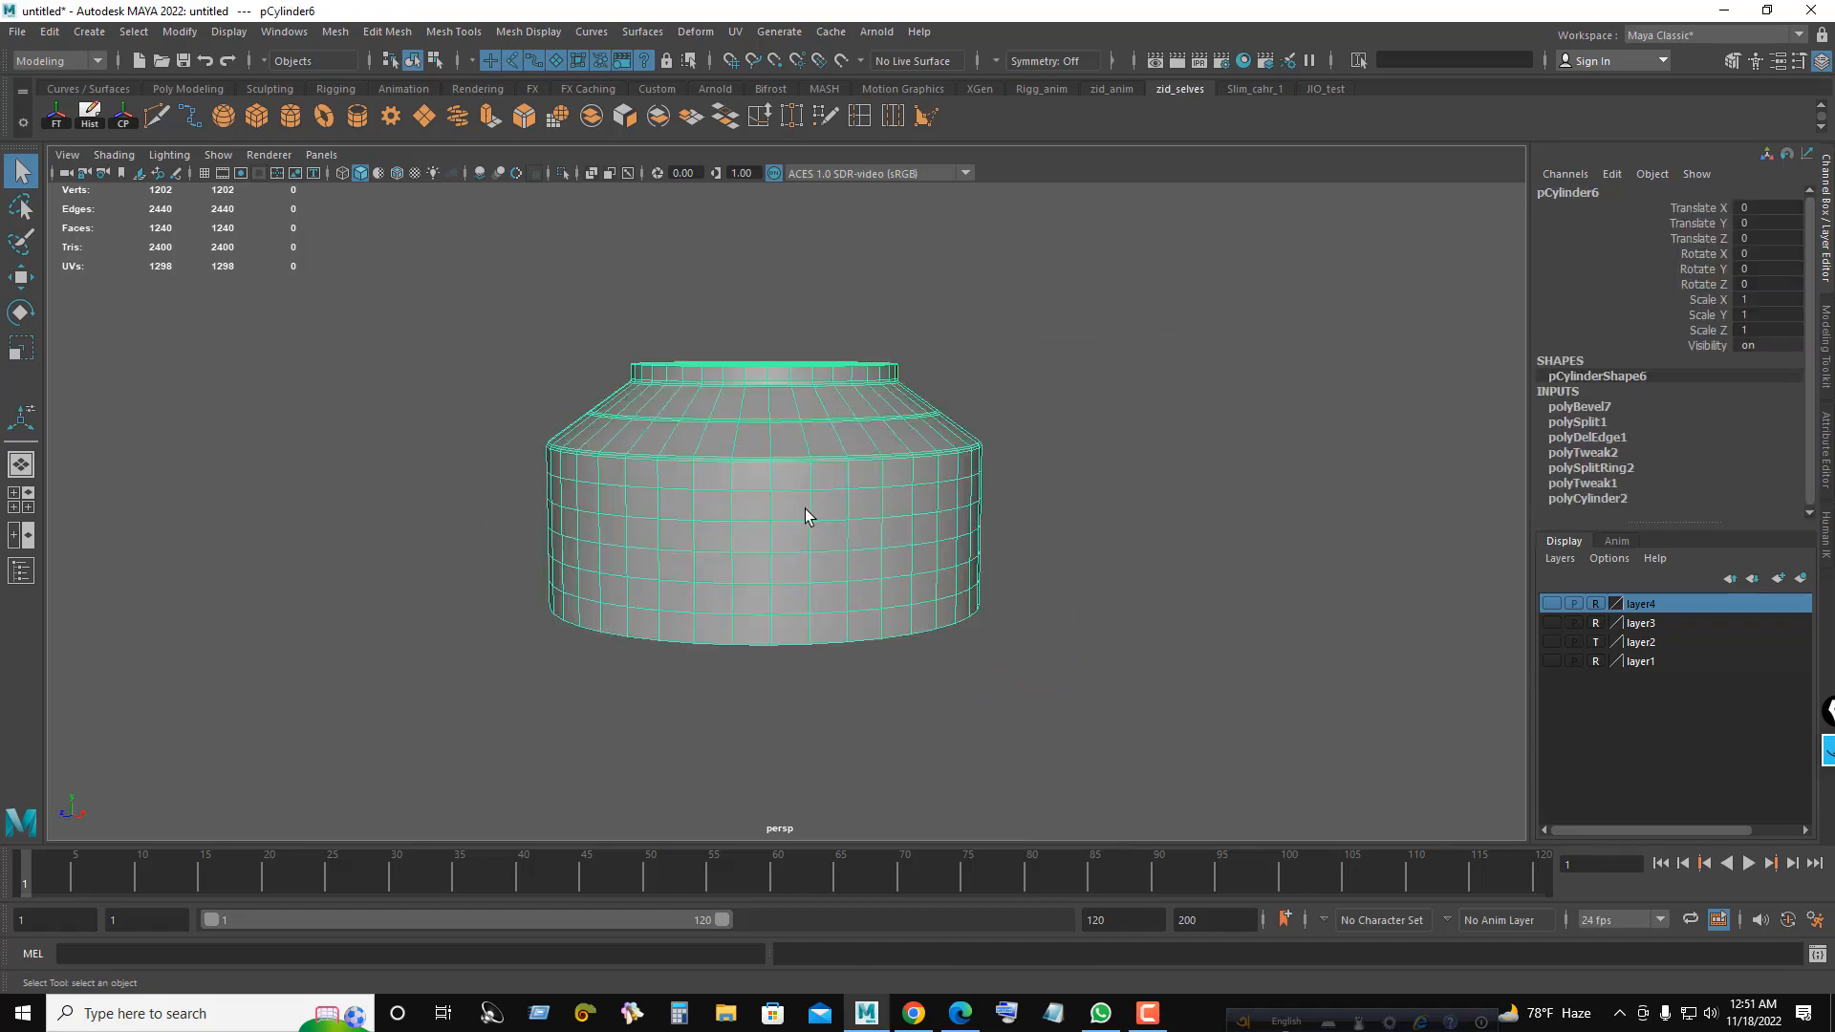
right_click_drag(807, 513, 837, 448, "alt")
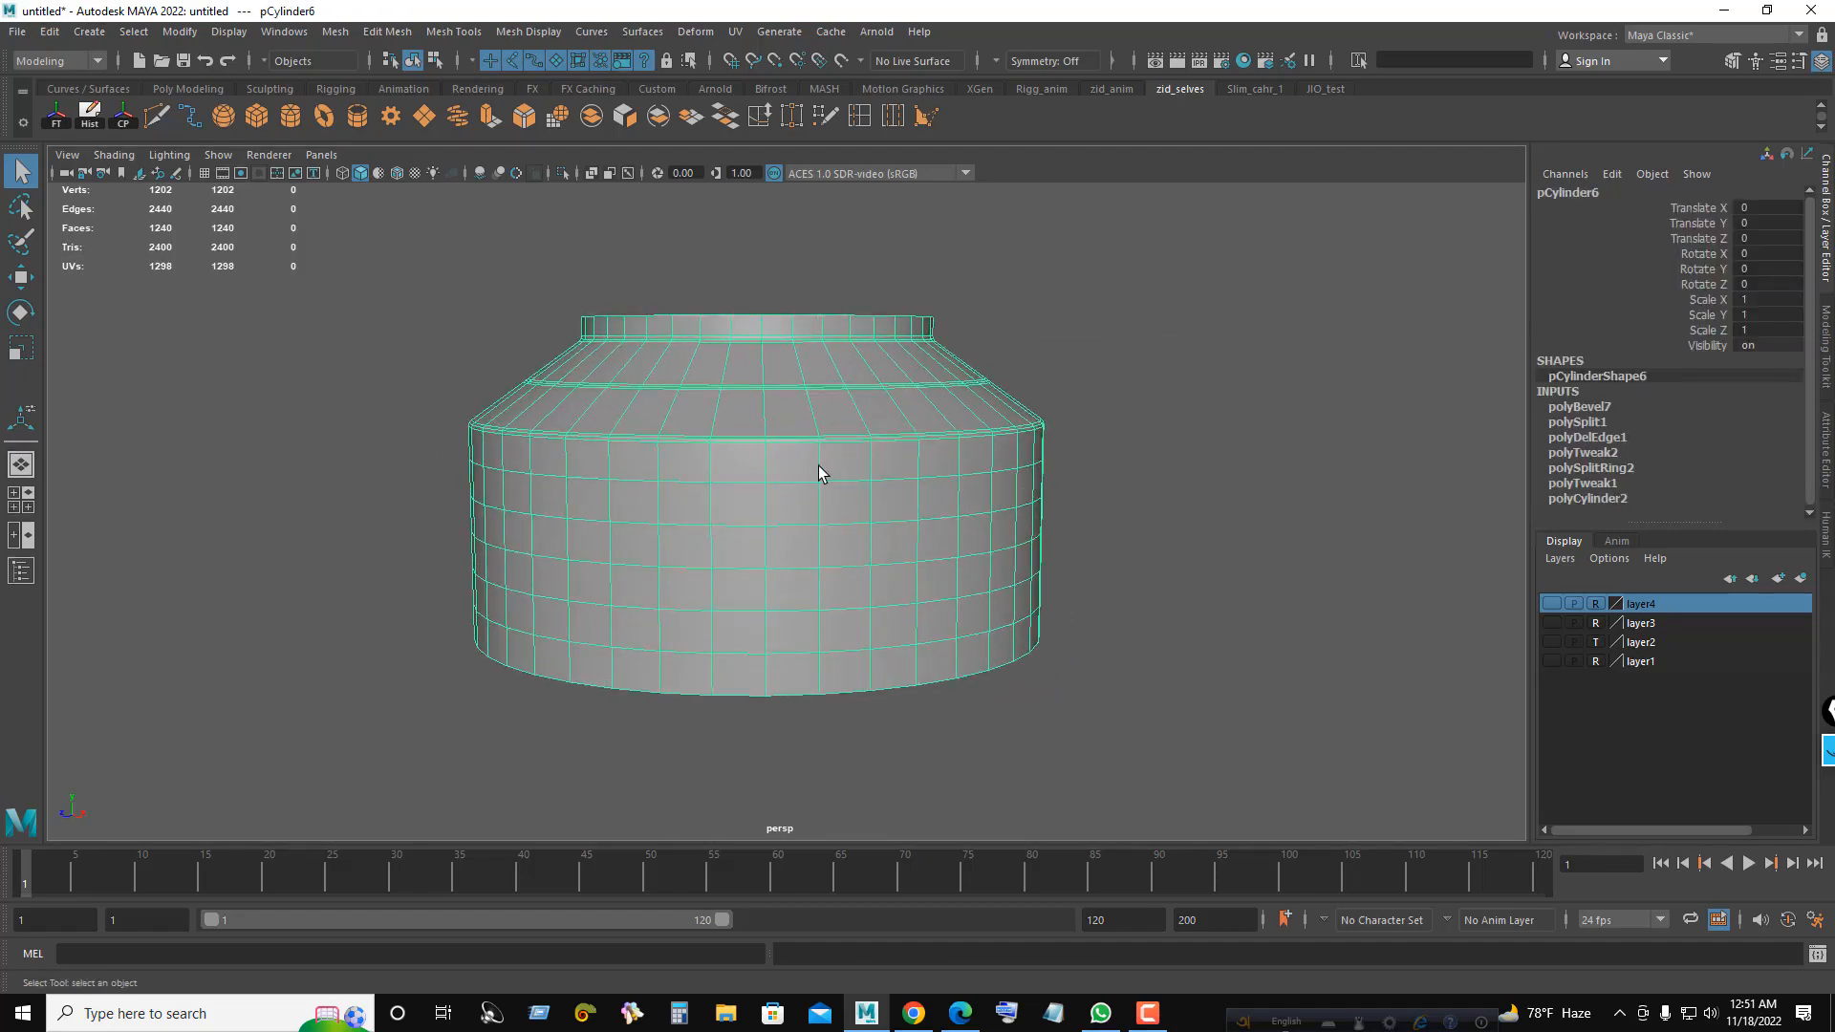
left_click(1187, 390)
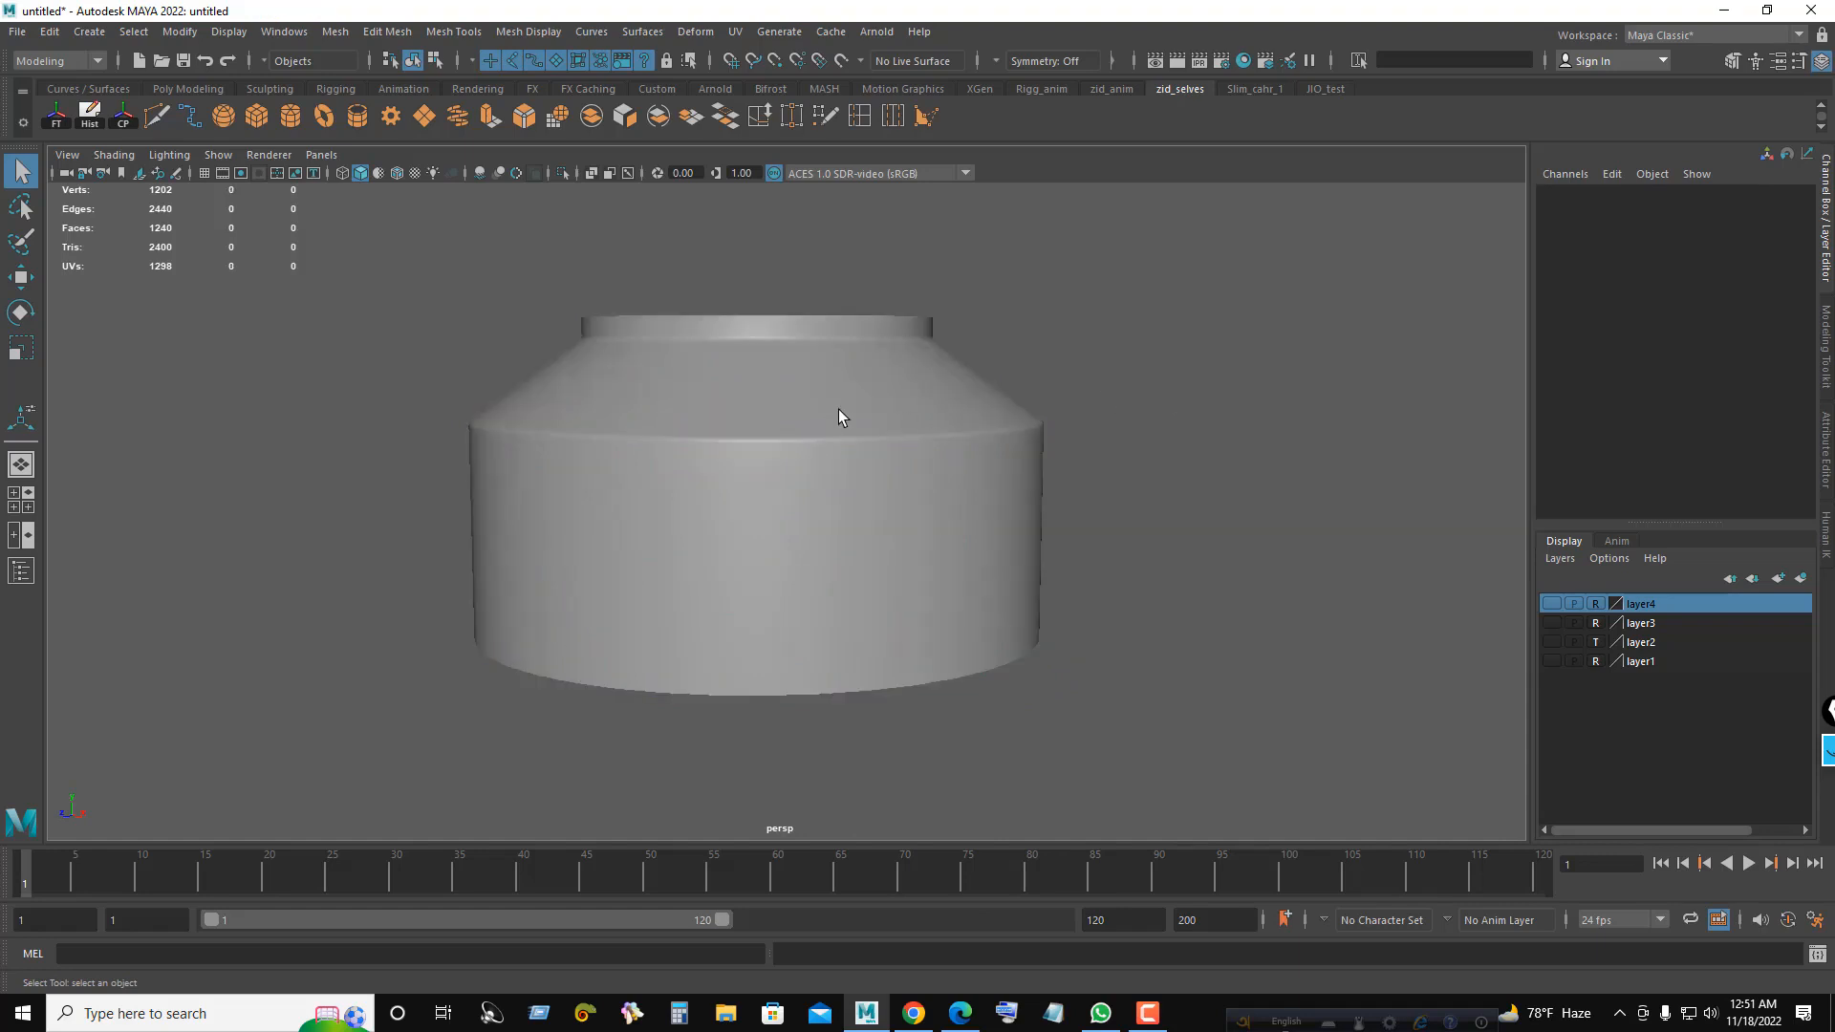
- Switch the jar to edge component selection
right_click_drag(839, 417, 832, 365)
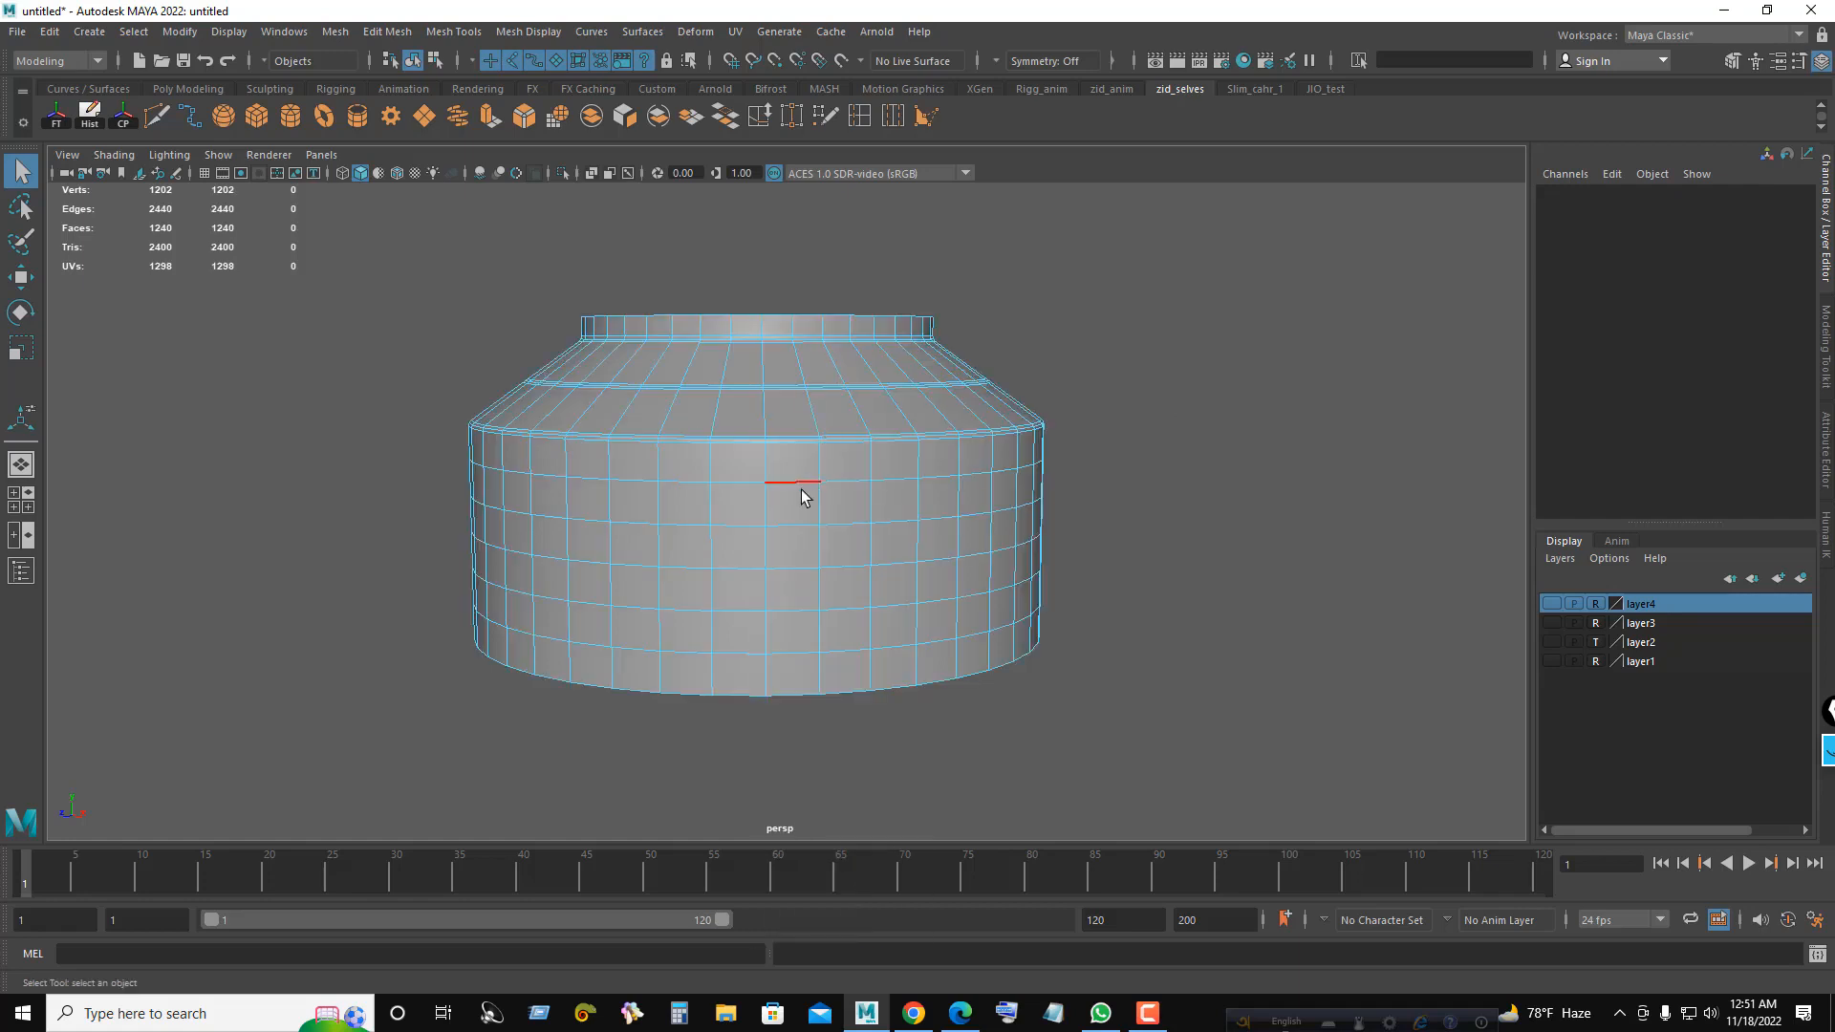
- Select the edge loop below the cylinder's shoulder, rerouted around a rectangular tab two faces wide and one face high at the front
double_click(799, 483)
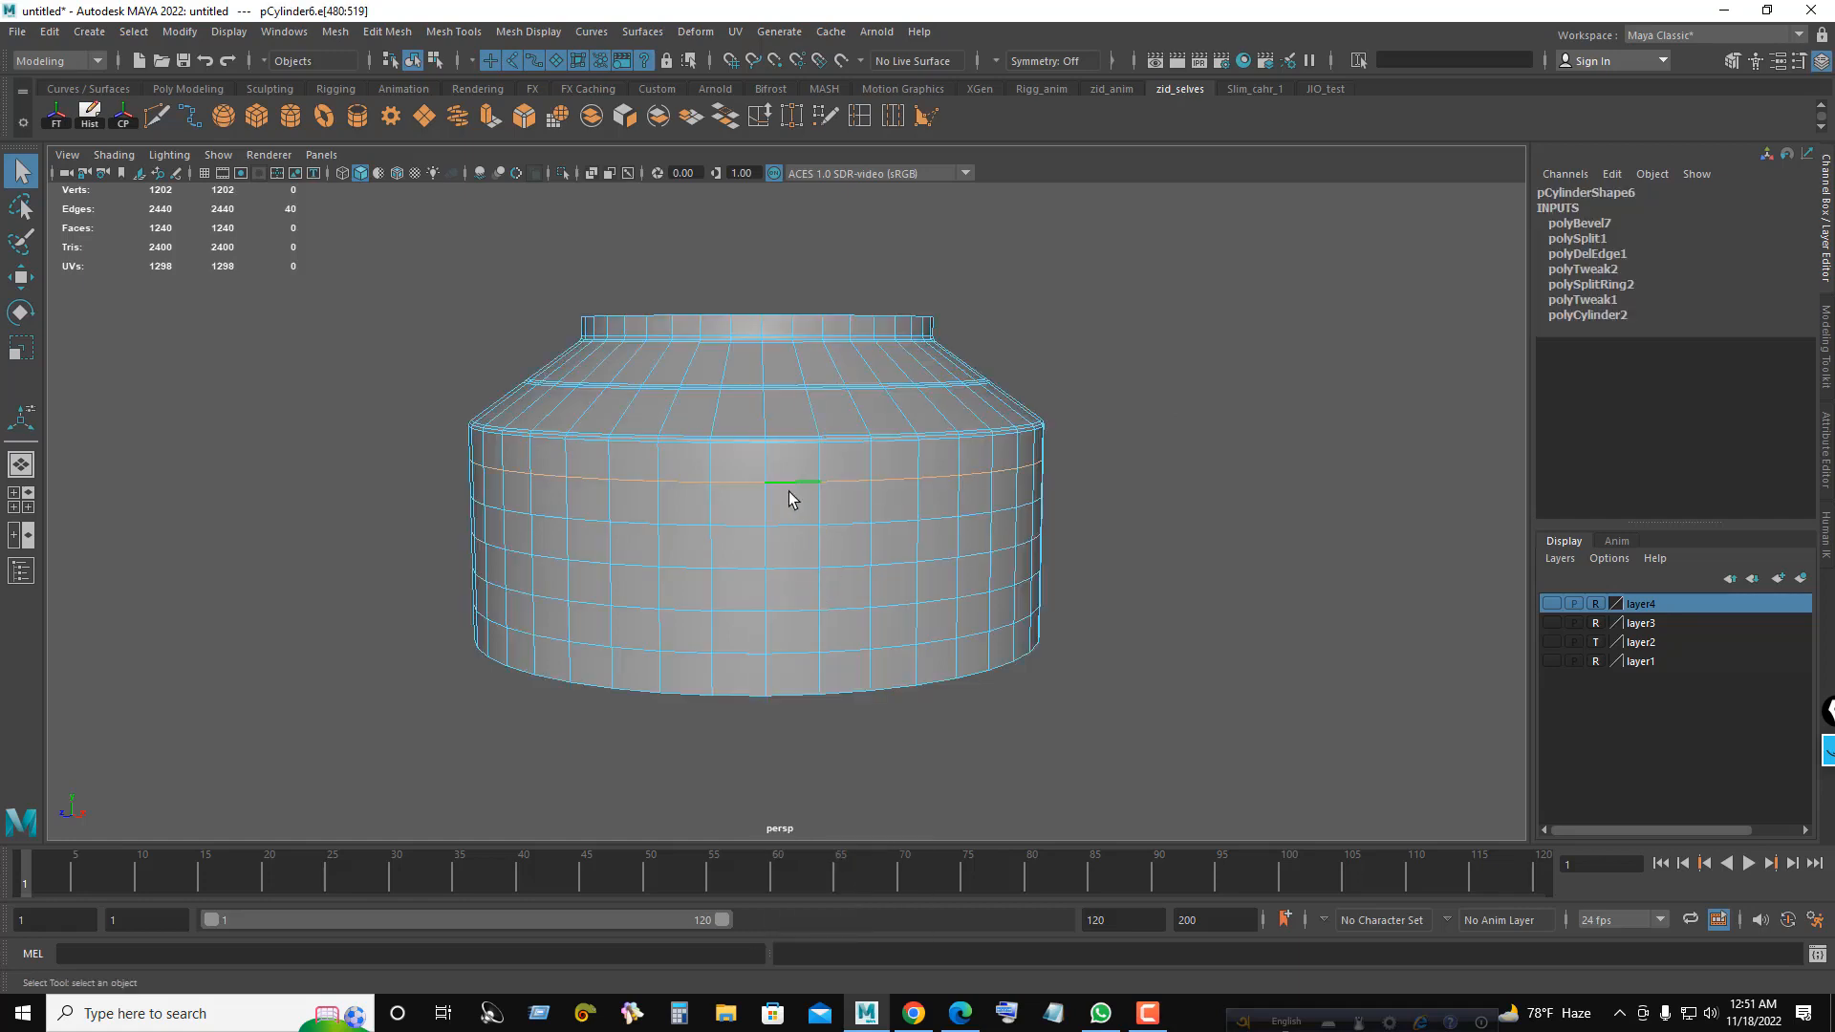
left_click(796, 480, "ctrl")
left_click(842, 482, "ctrl")
left_click(842, 525, "shift")
left_click(790, 525, "shift")
left_click(765, 511, "shift")
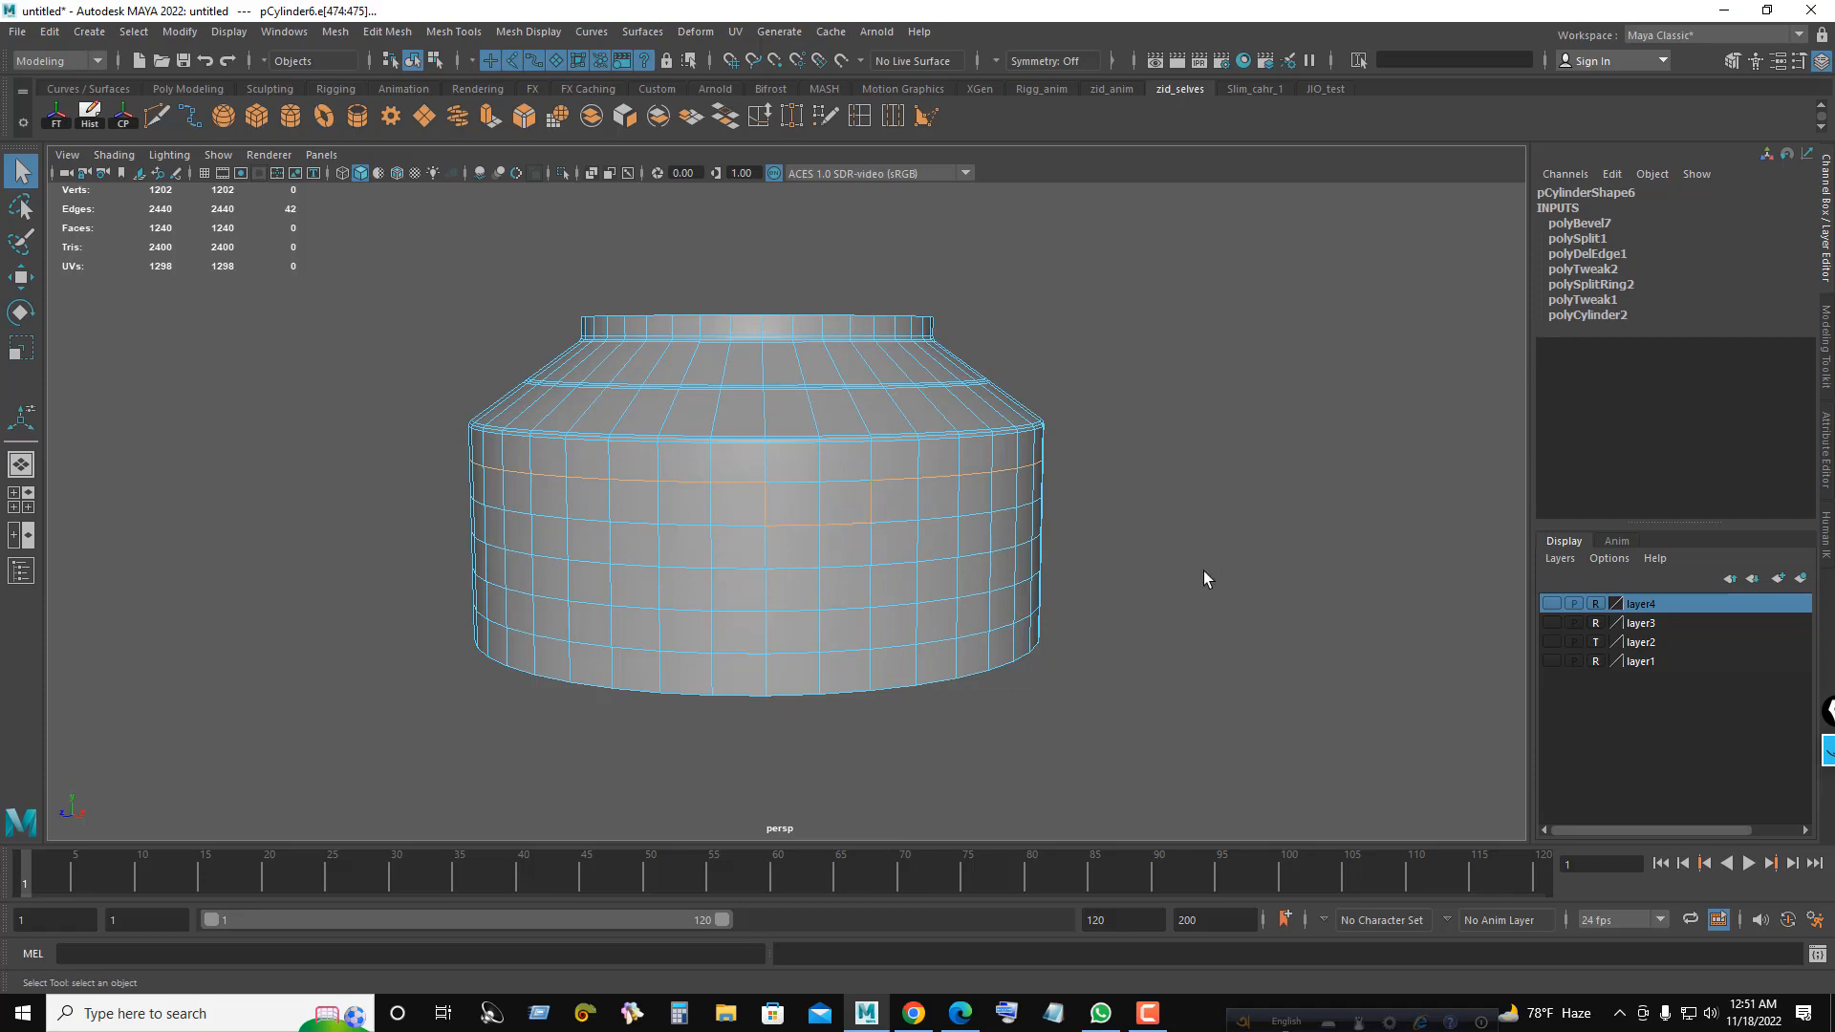
scroll(841, 579, "up", 3)
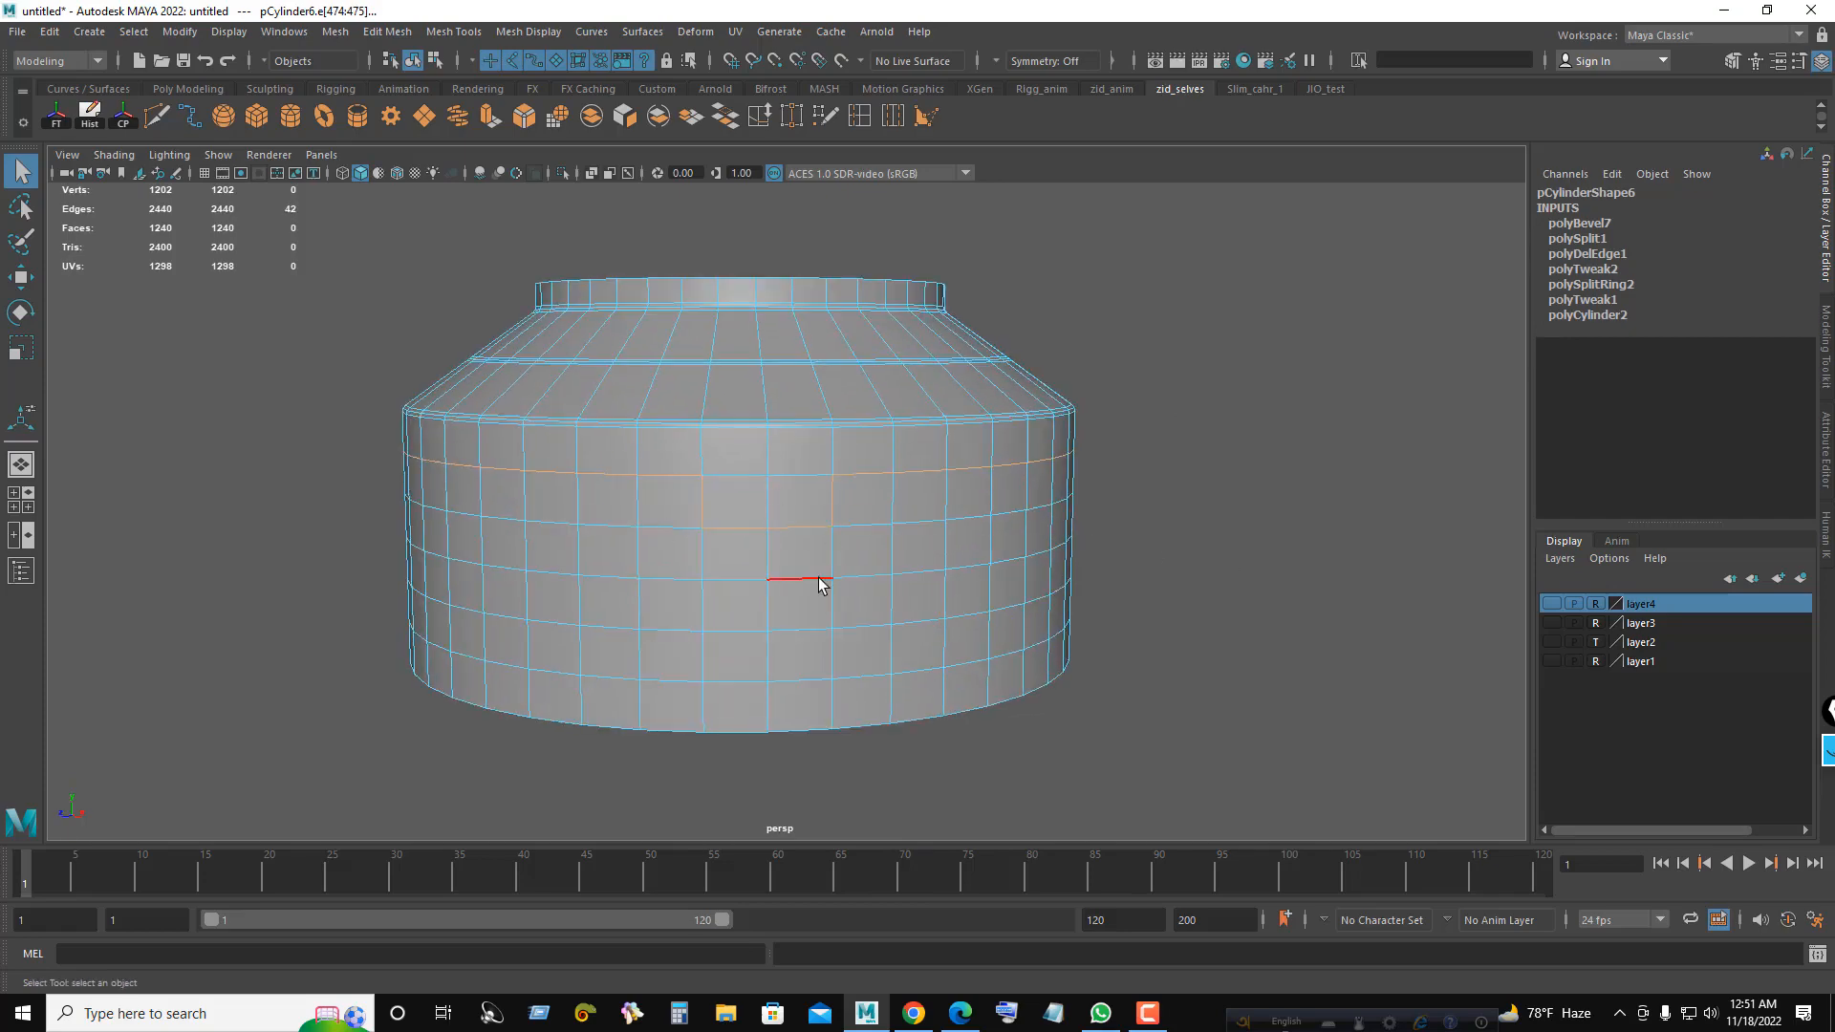
- Bevel the selected edge path with a fraction of 0.08 and 2 segments
key("ctrl+b")
left_click_drag(1157, 518, 774, 527)
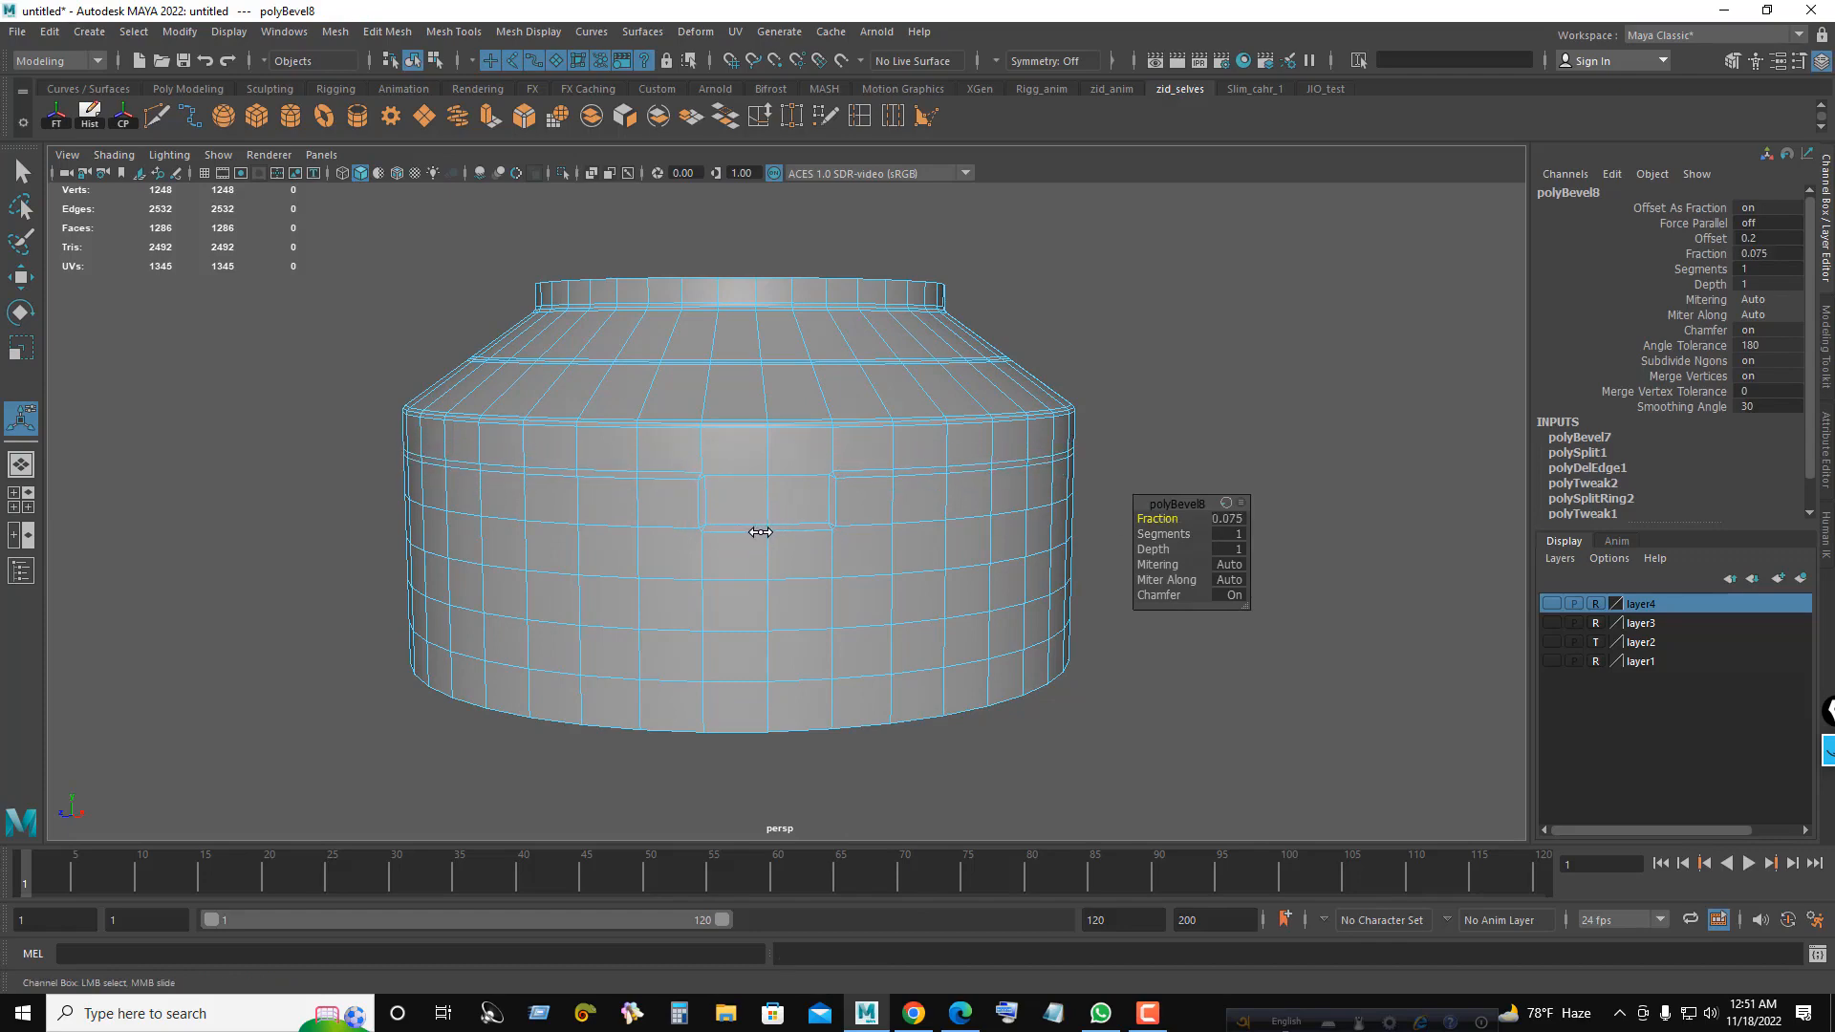
scroll(759, 532, "up", 3)
left_click(1236, 534)
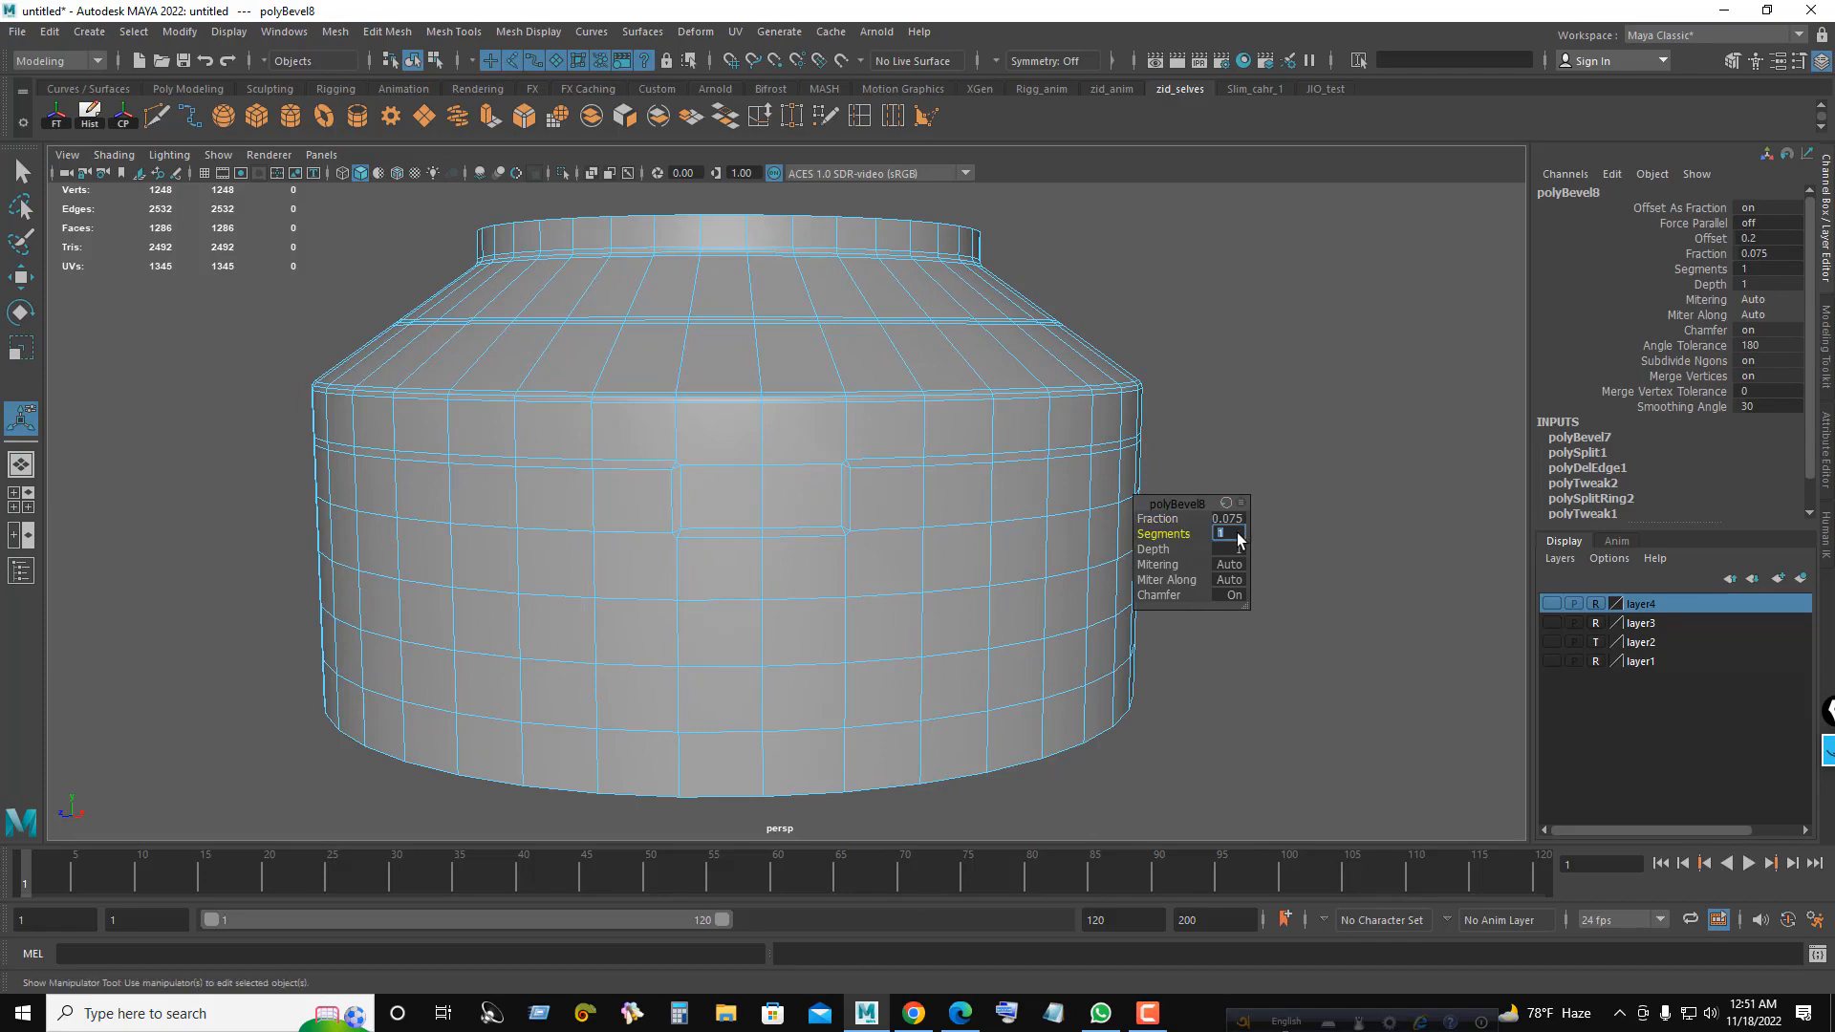
type("2")
key("Return")
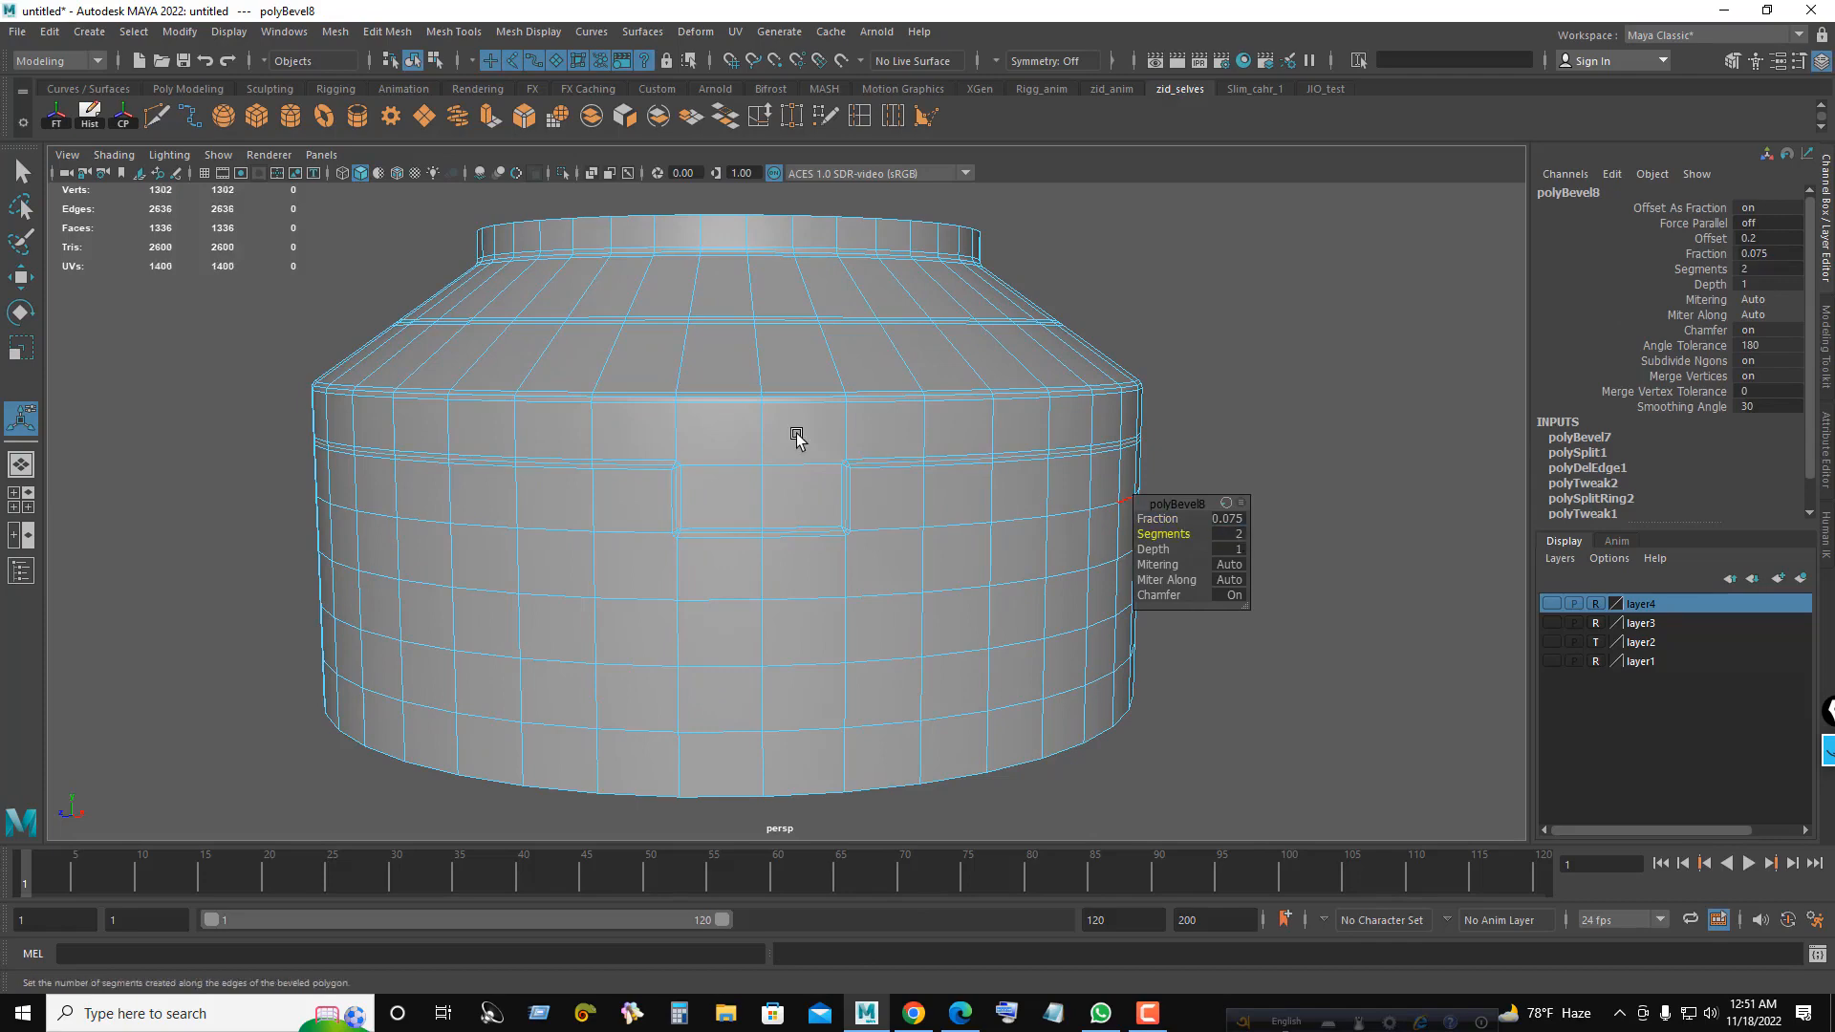
scroll(889, 500, "up", 5)
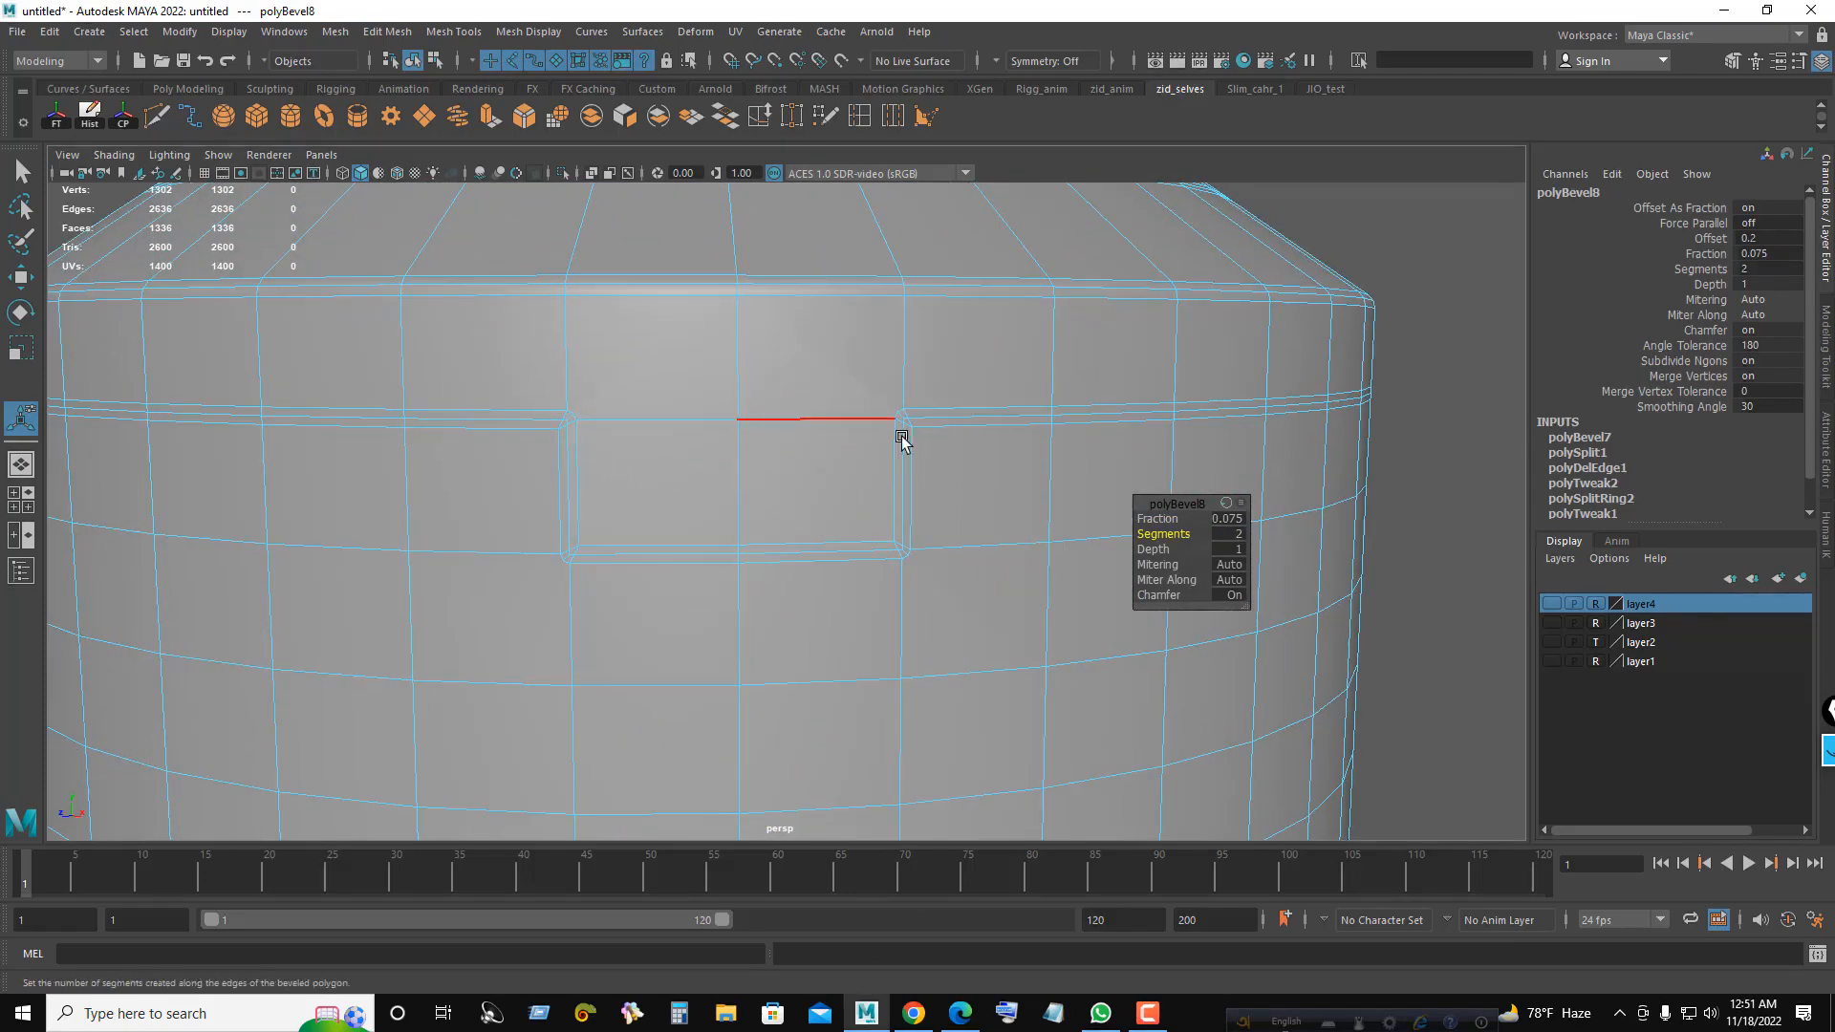
left_click_drag(1182, 518, 1173, 517)
double_click(1239, 521)
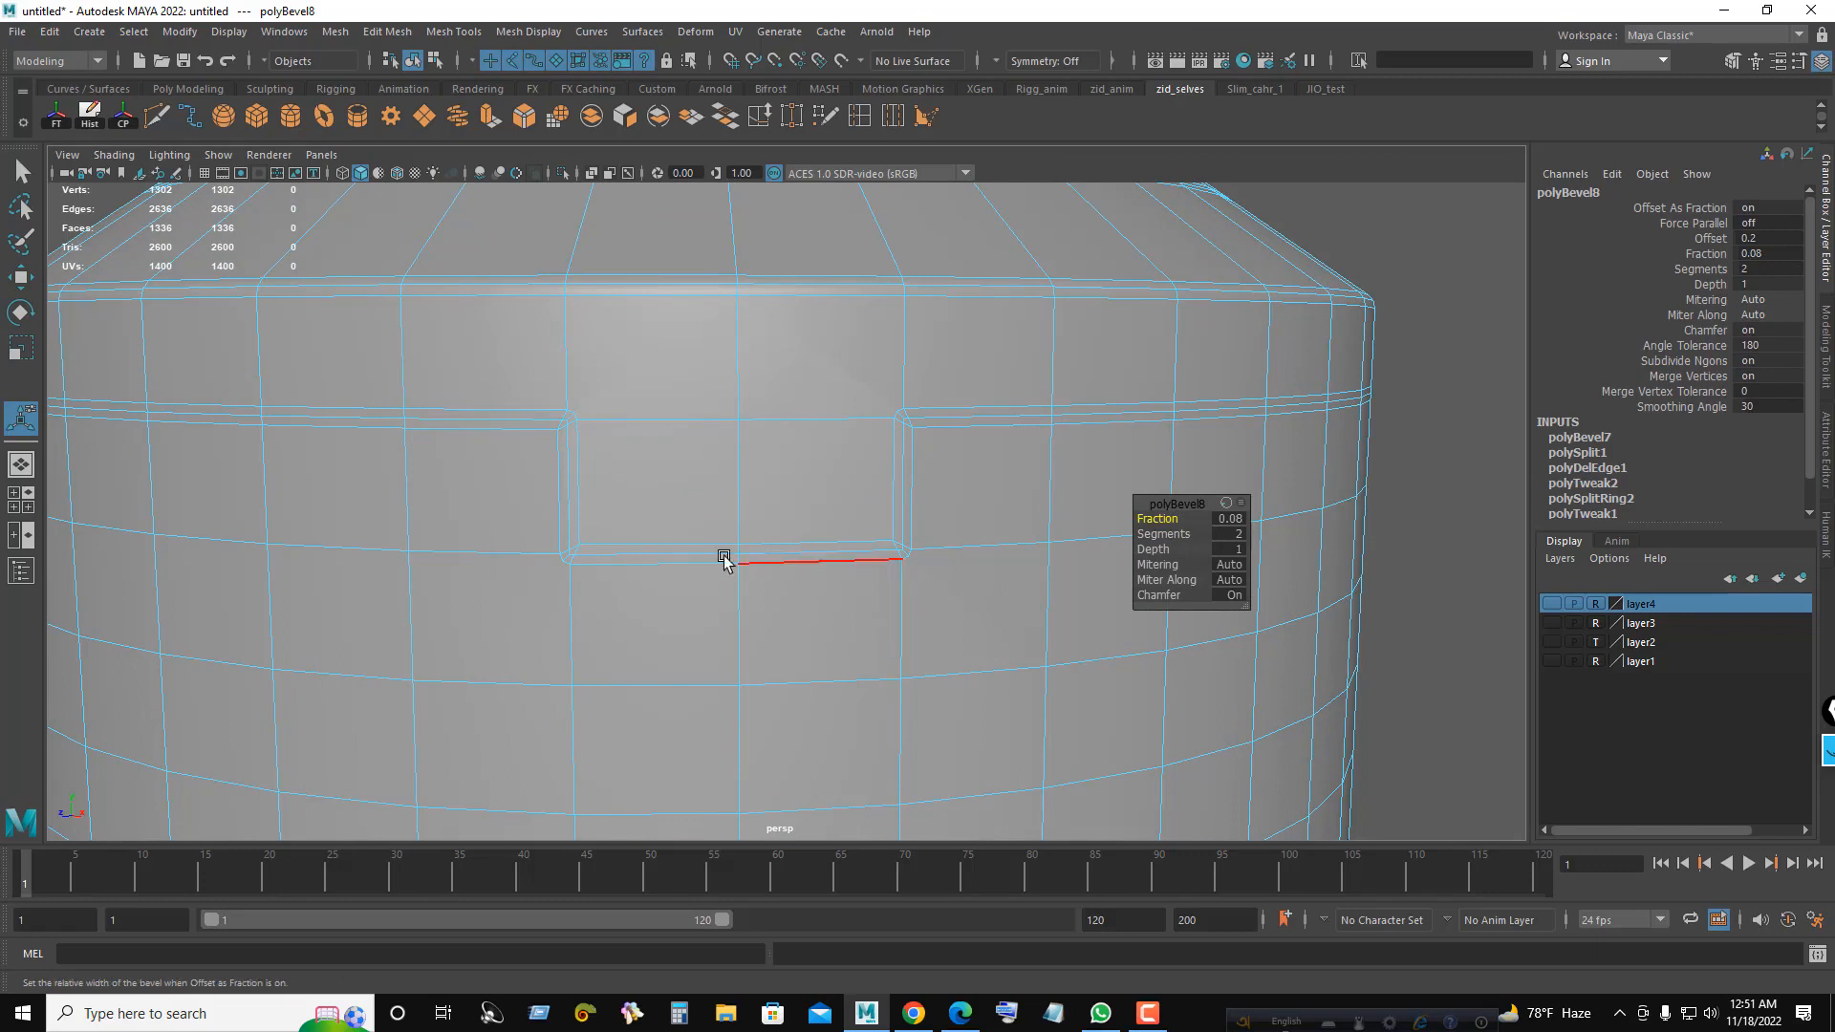
- Select the middle edges of the bevelled band along the tab's sides, its lower edge and the rest of the loop
left_click(571, 464)
key("q")
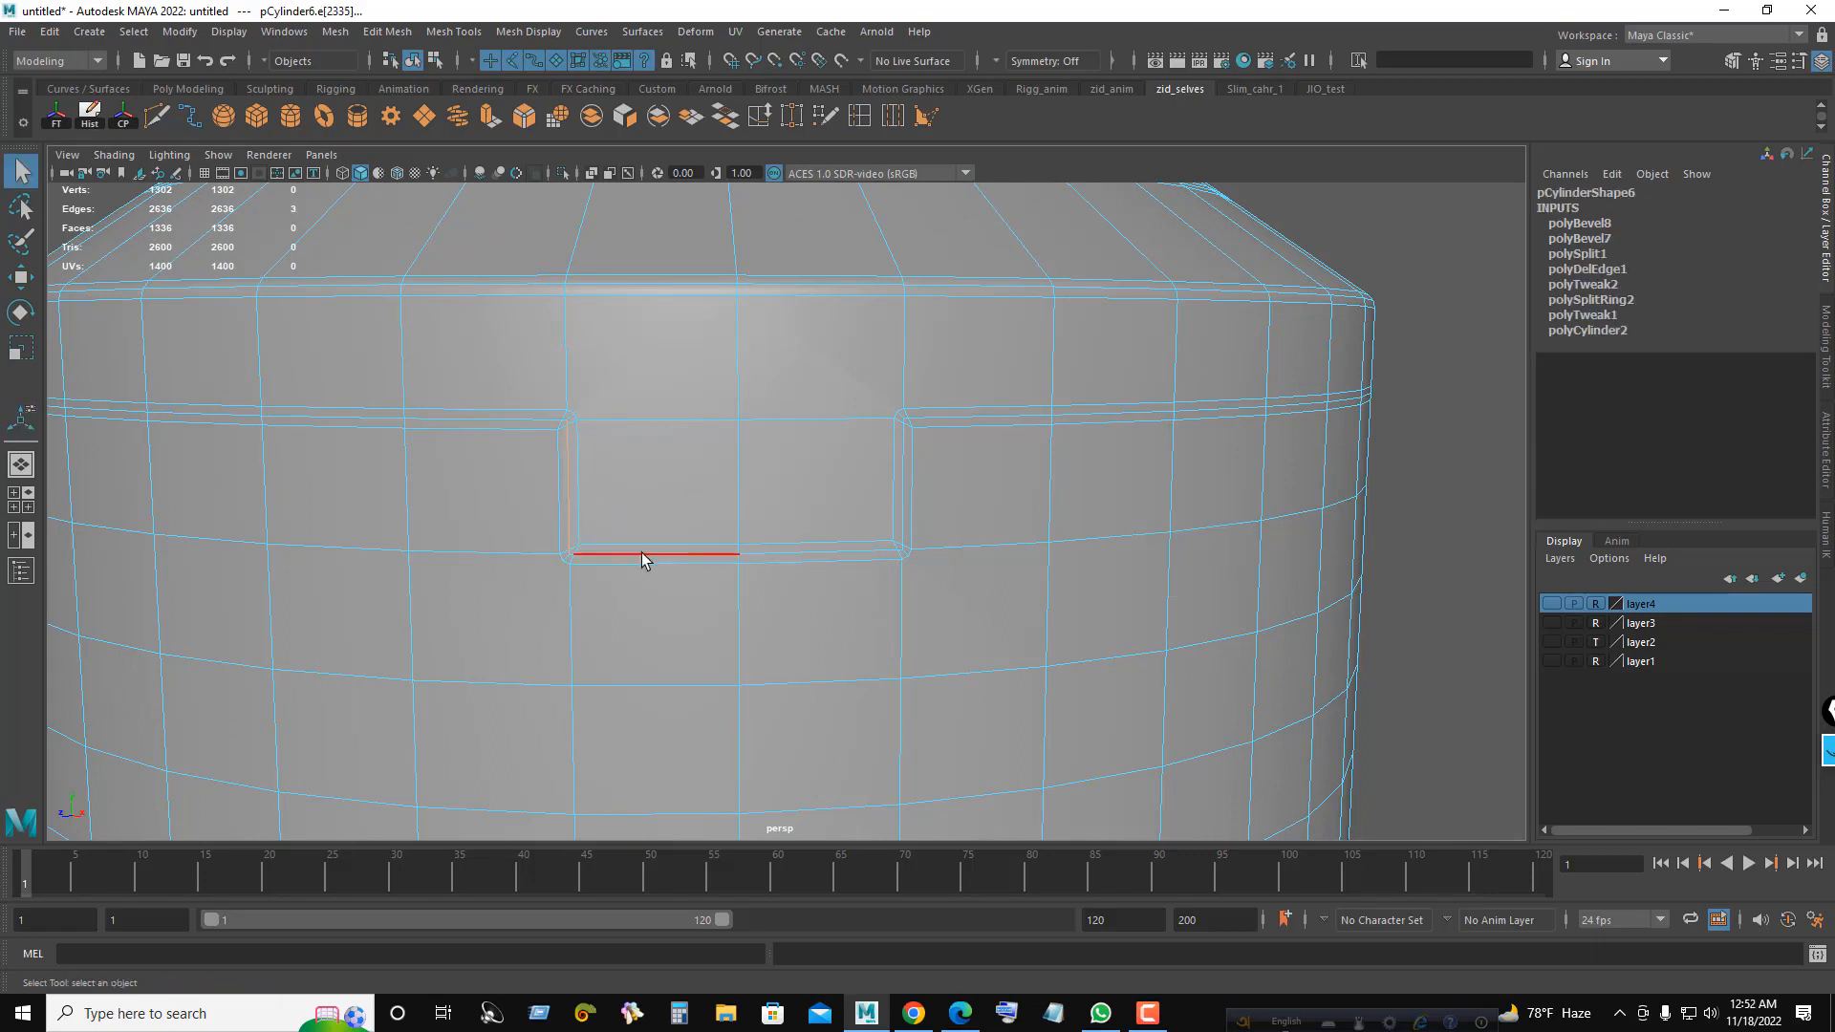
double_click(614, 552, "shift")
double_click(902, 493, "shift")
left_click(959, 417, "ctrl")
key("ctrl+z")
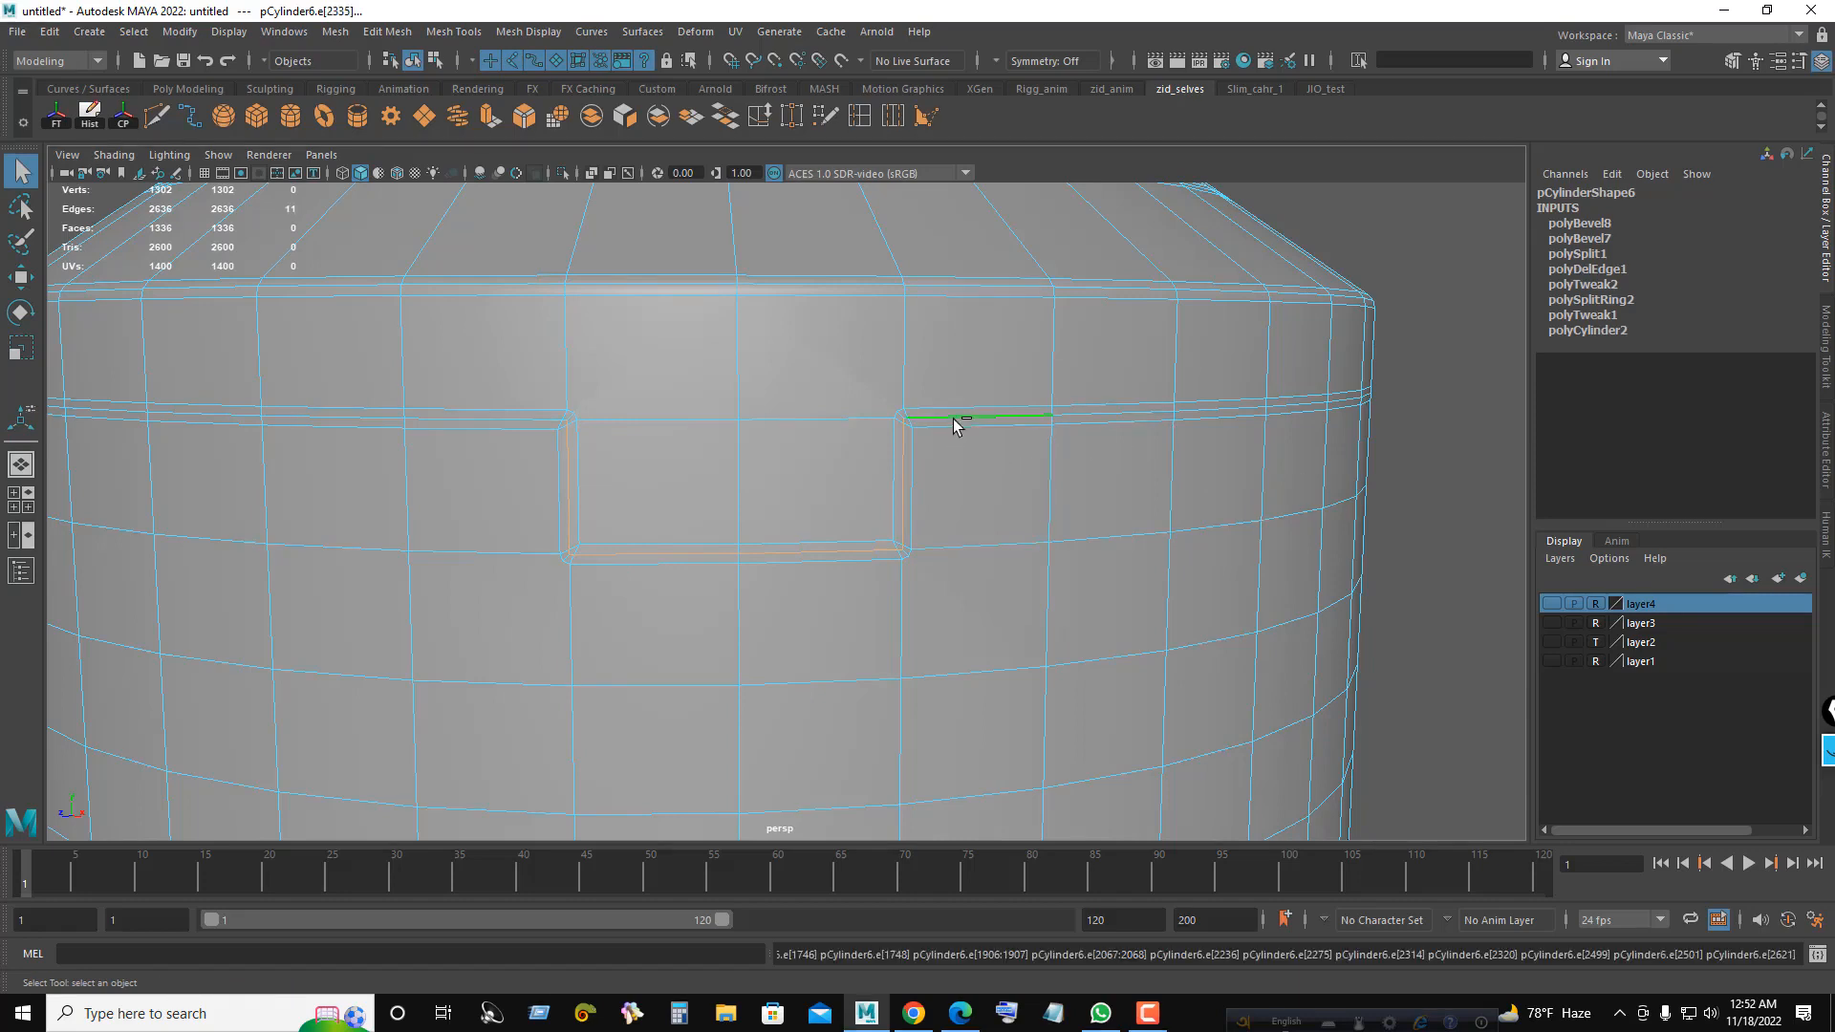
double_click(1070, 415, "shift")
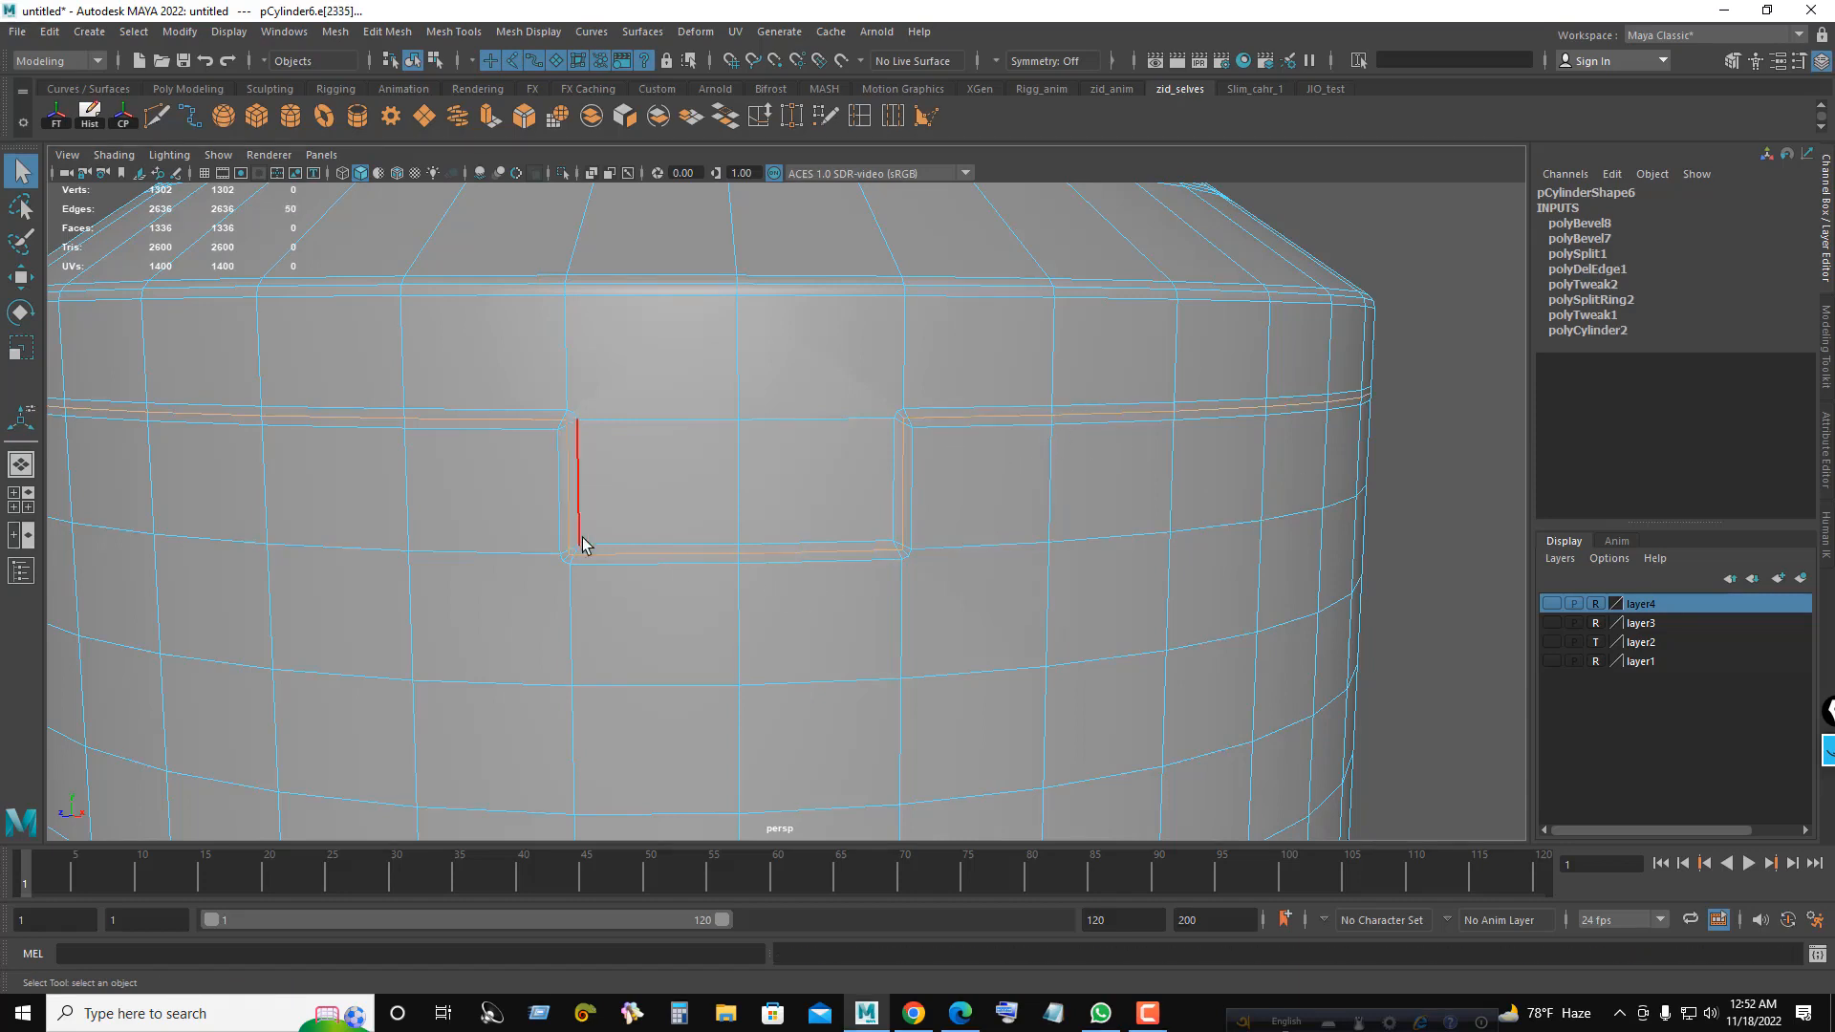
- Convert the selected middle edges to the narrow faces of the bevelled band
right_click_drag(943, 523, 876, 525, "alt")
mouse_move(876, 525)
left_mouse_down("alt")
mouse_move(1539, 525)
mouse_move(832, 533)
mouse_move(819, 499)
mouse_move(755, 501)
mouse_move(819, 484)
left_mouse_up("alt")
key("4")
key("5")
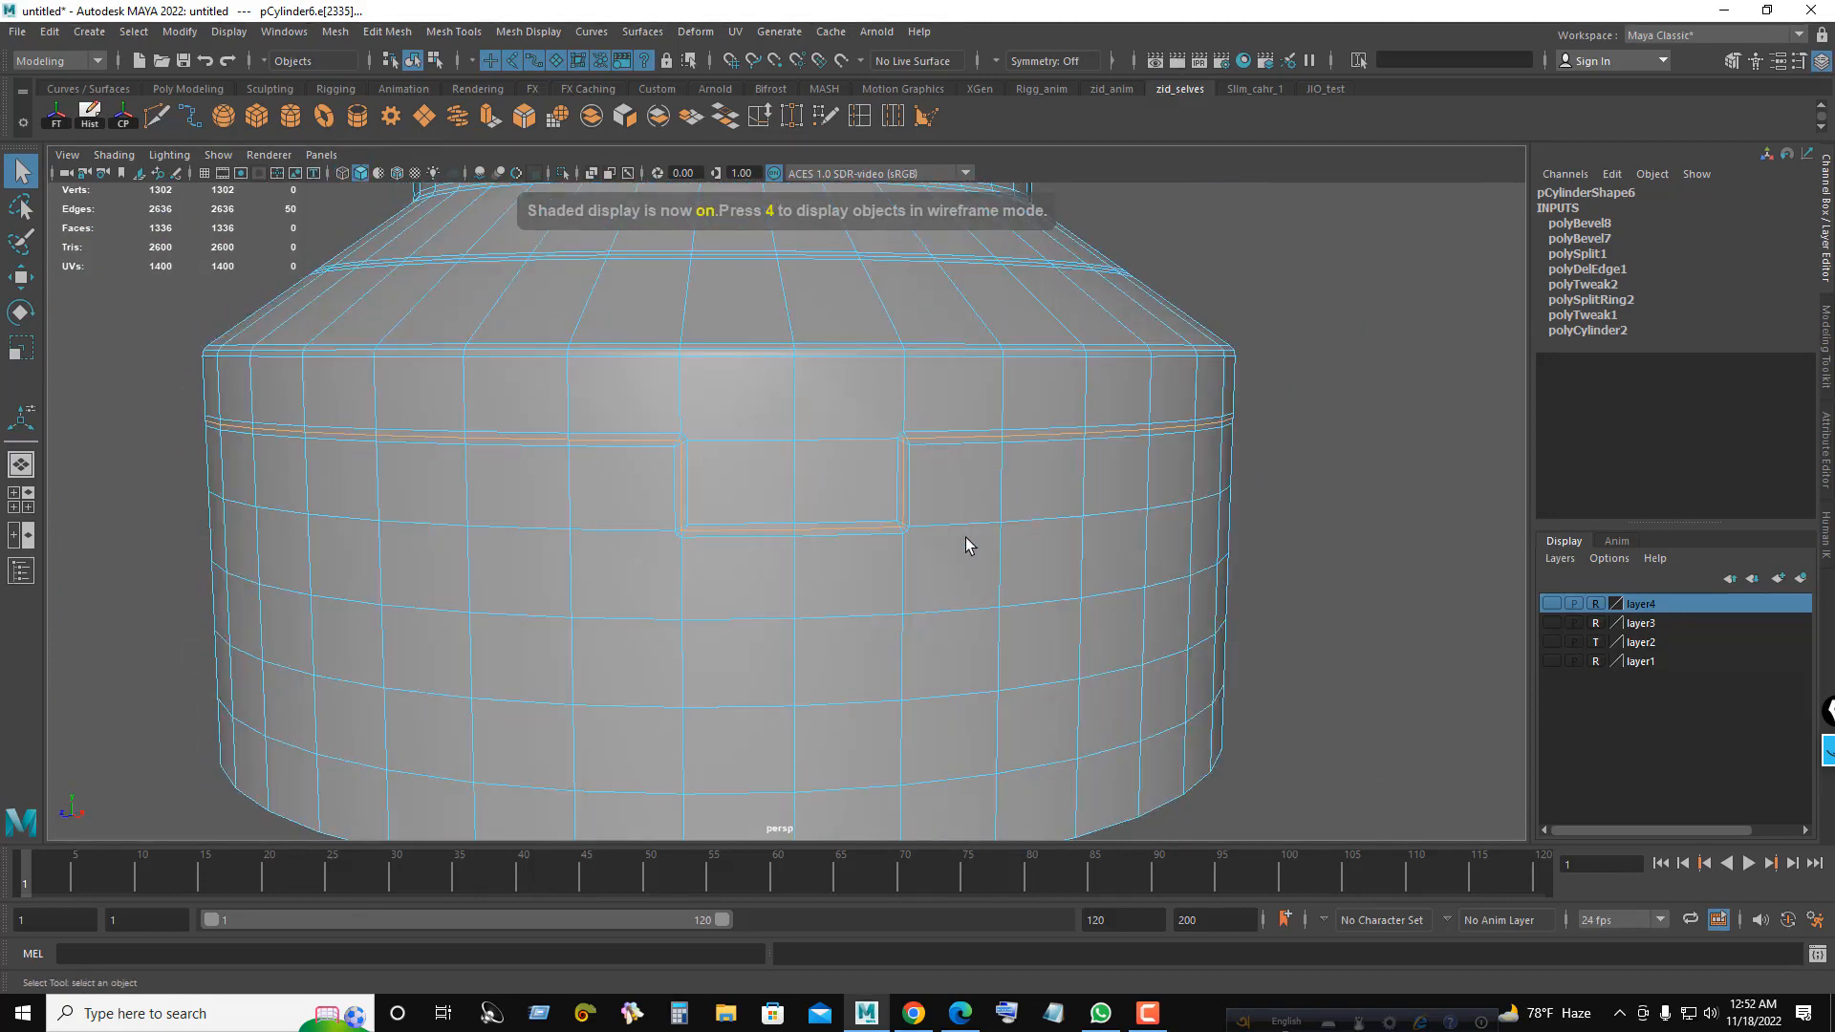
right_click(845, 462, "shift")
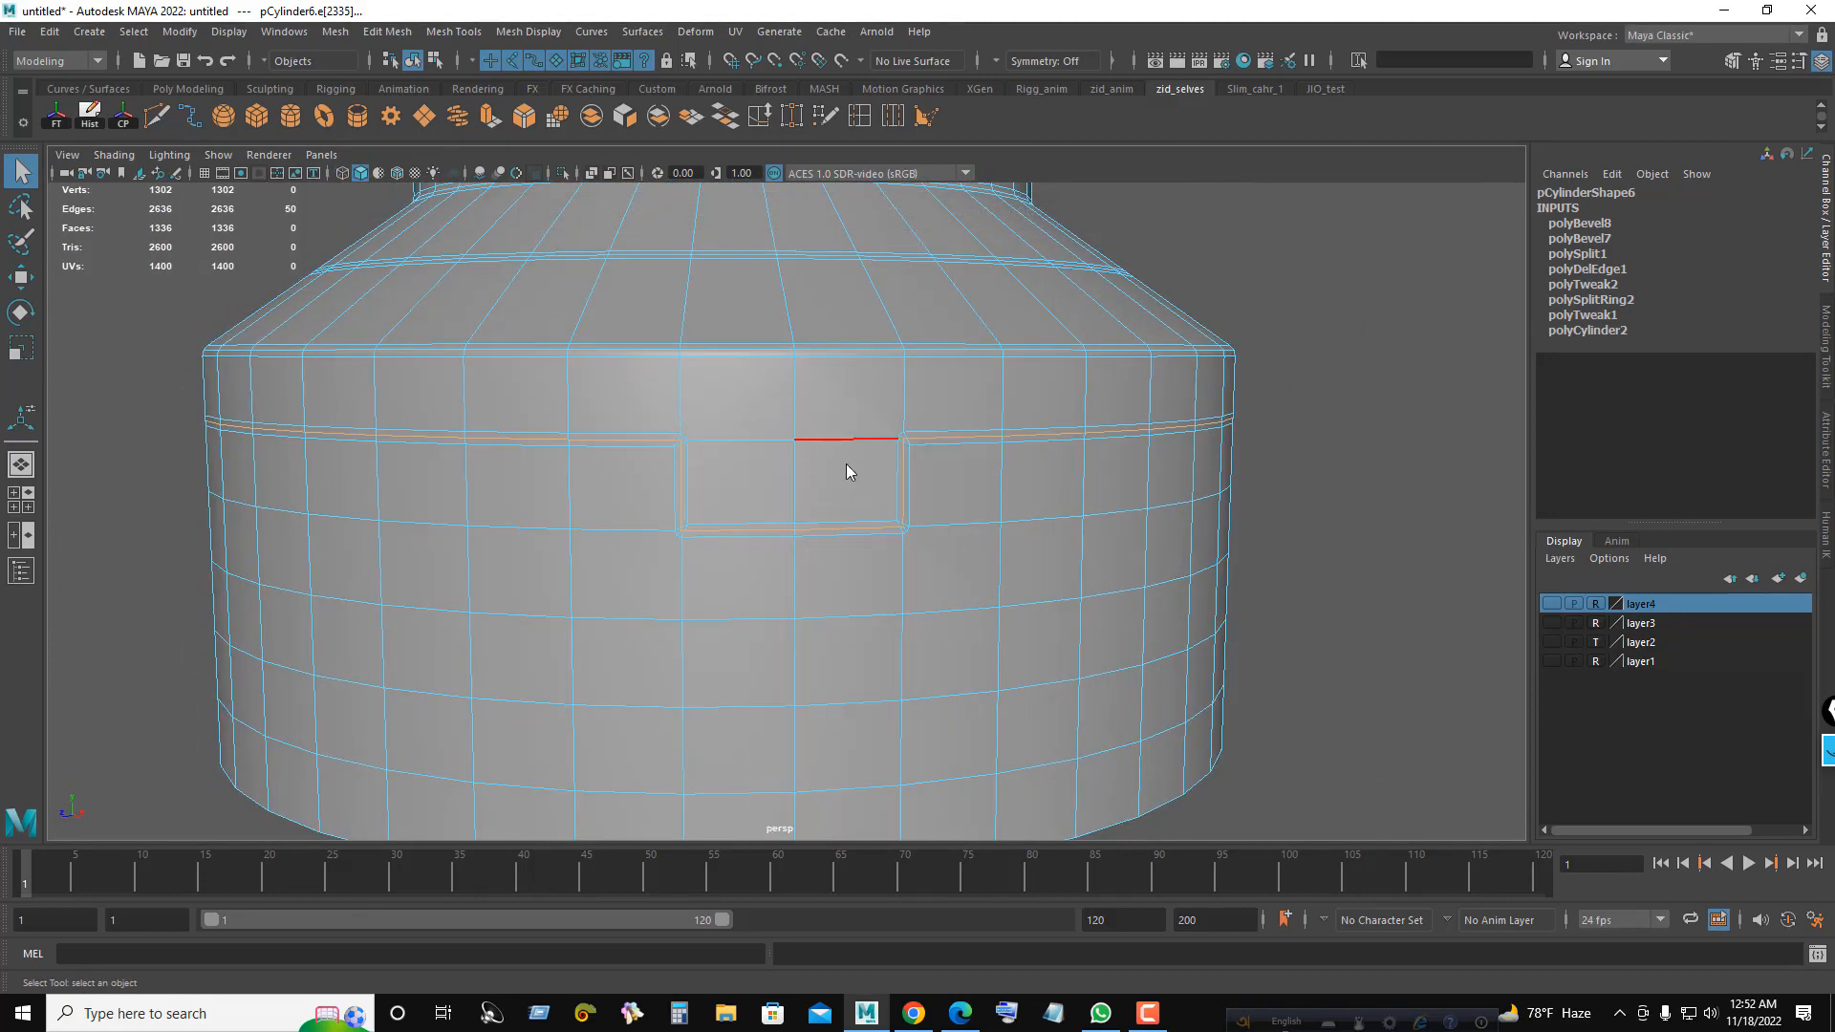
right_click_drag(846, 463, 845, 563, "ctrl")
scroll(841, 487, "up", 3)
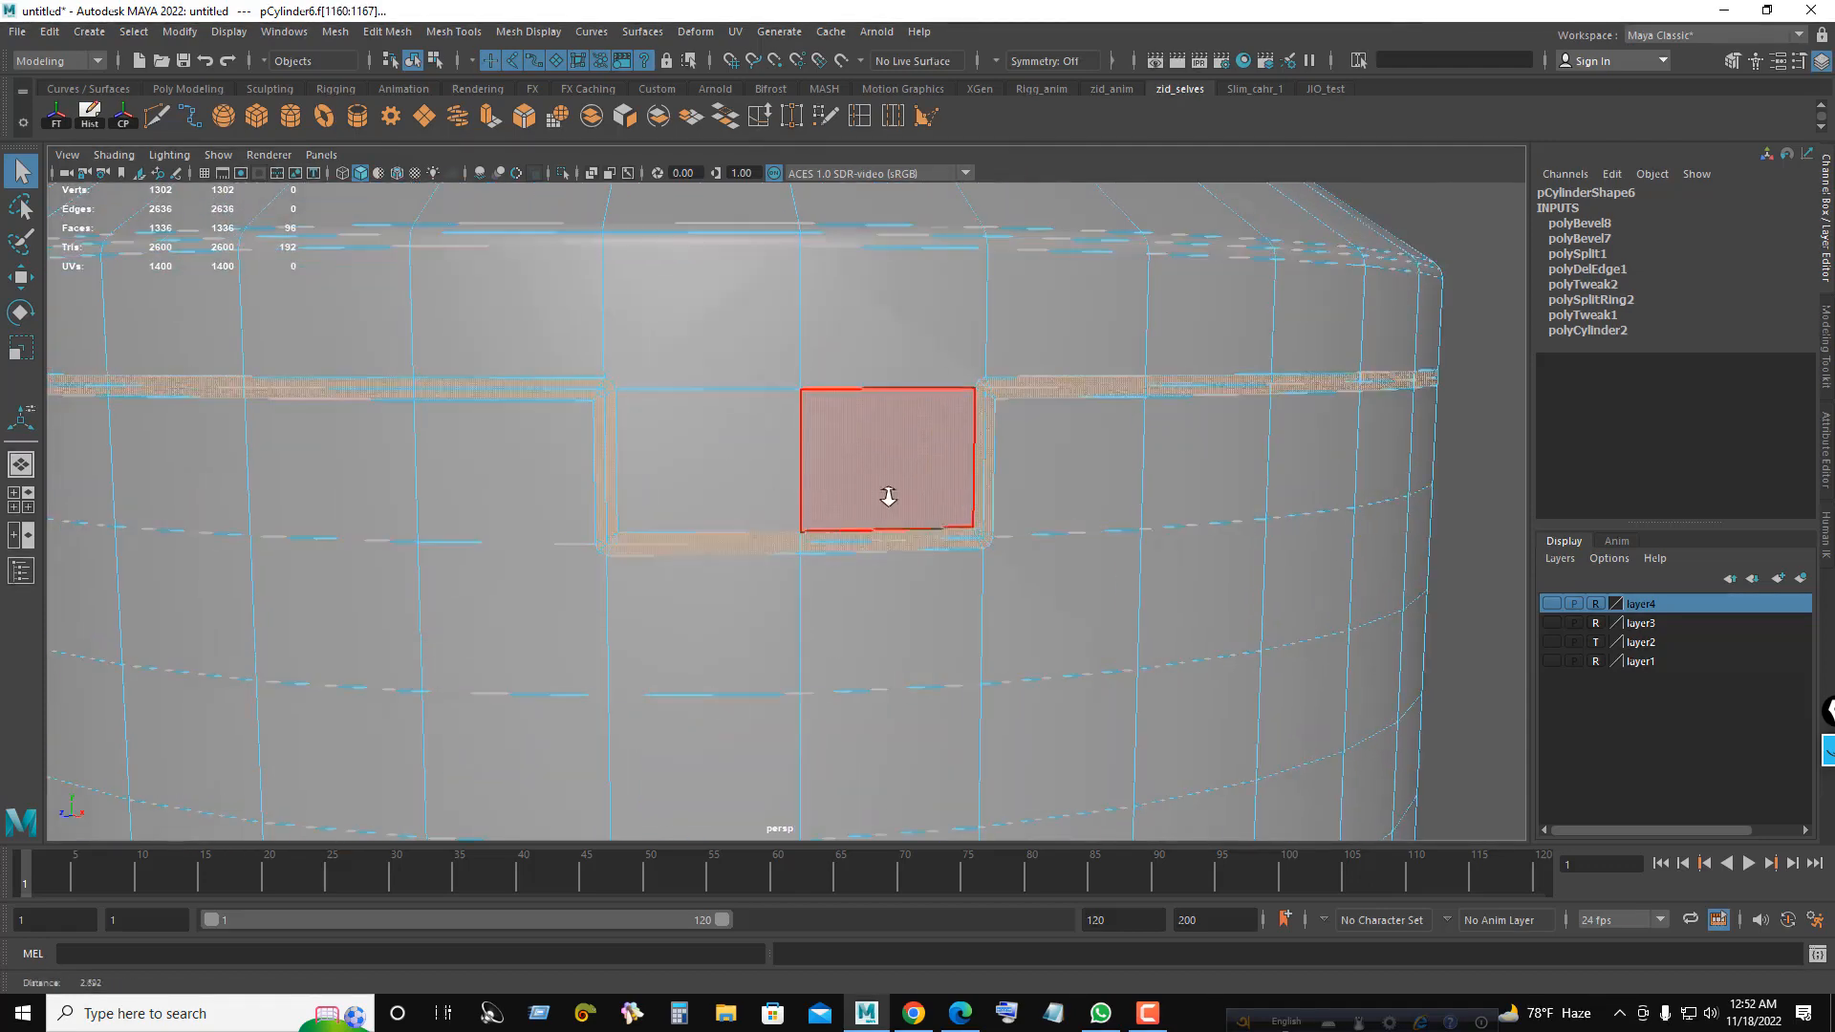
- Extrude the selected band faces with an offset of 0.003
left_click(491, 117)
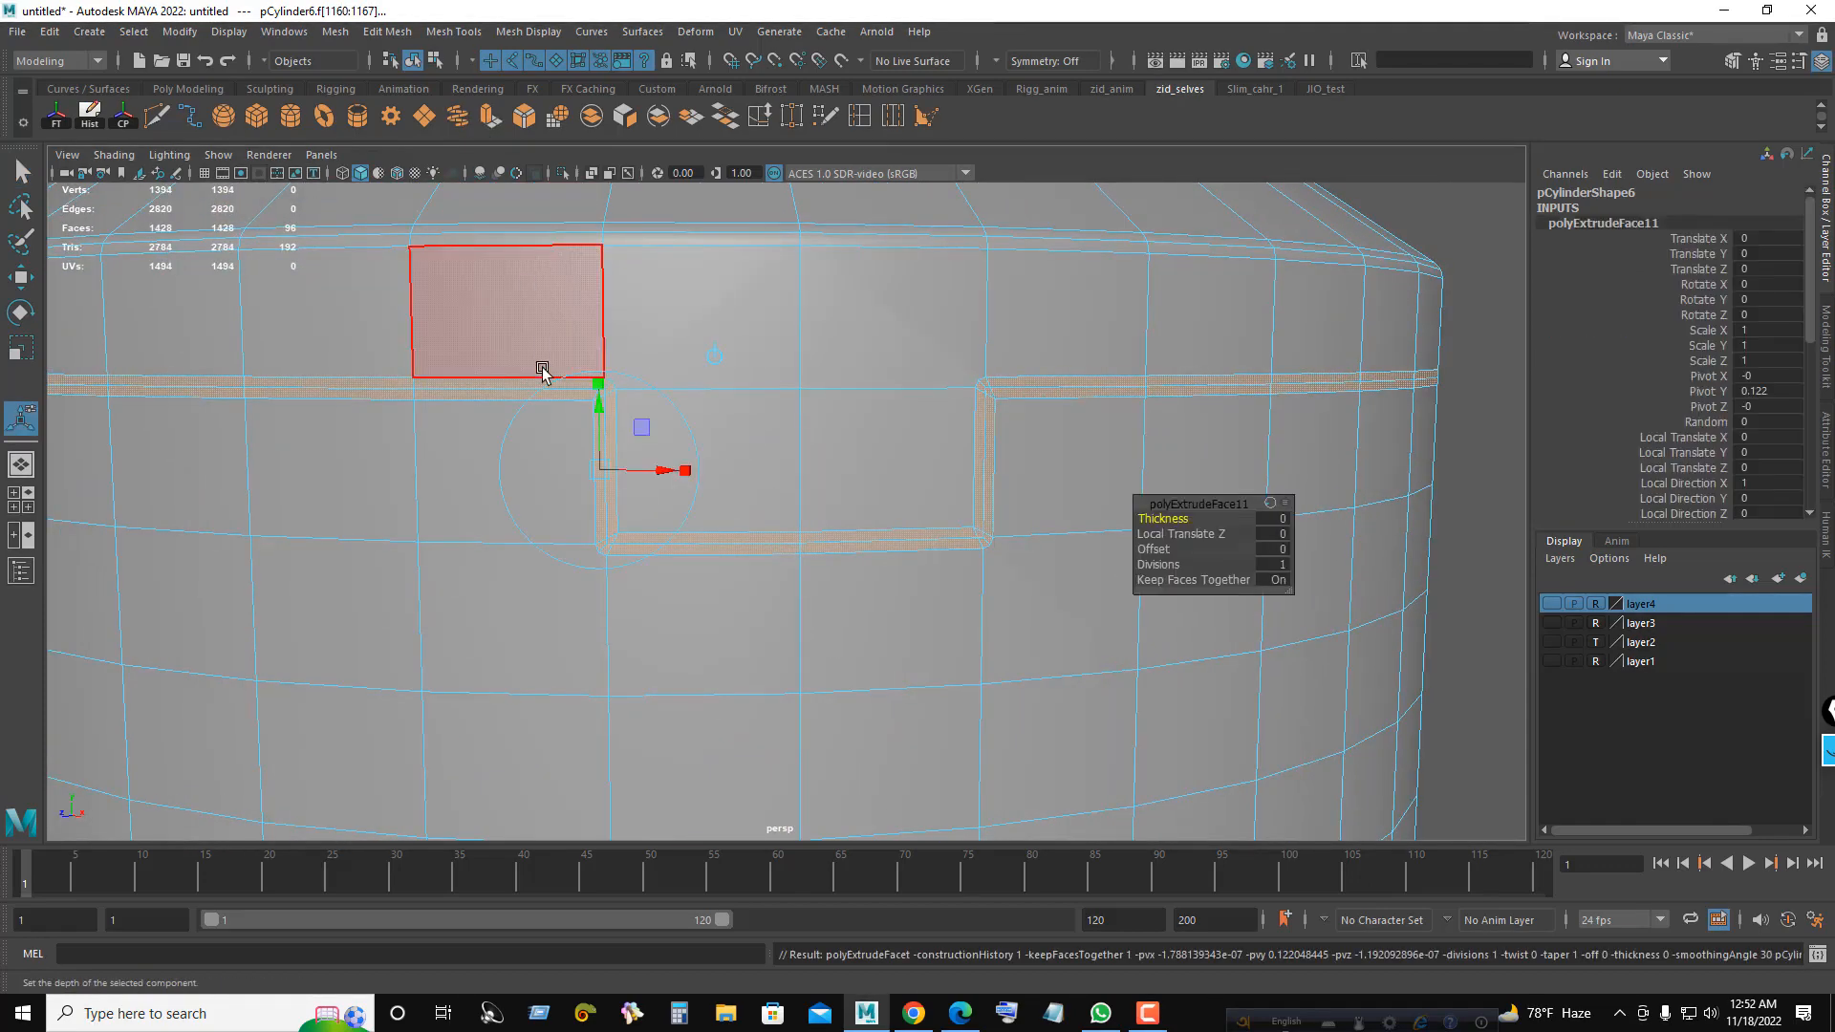
left_click(718, 352)
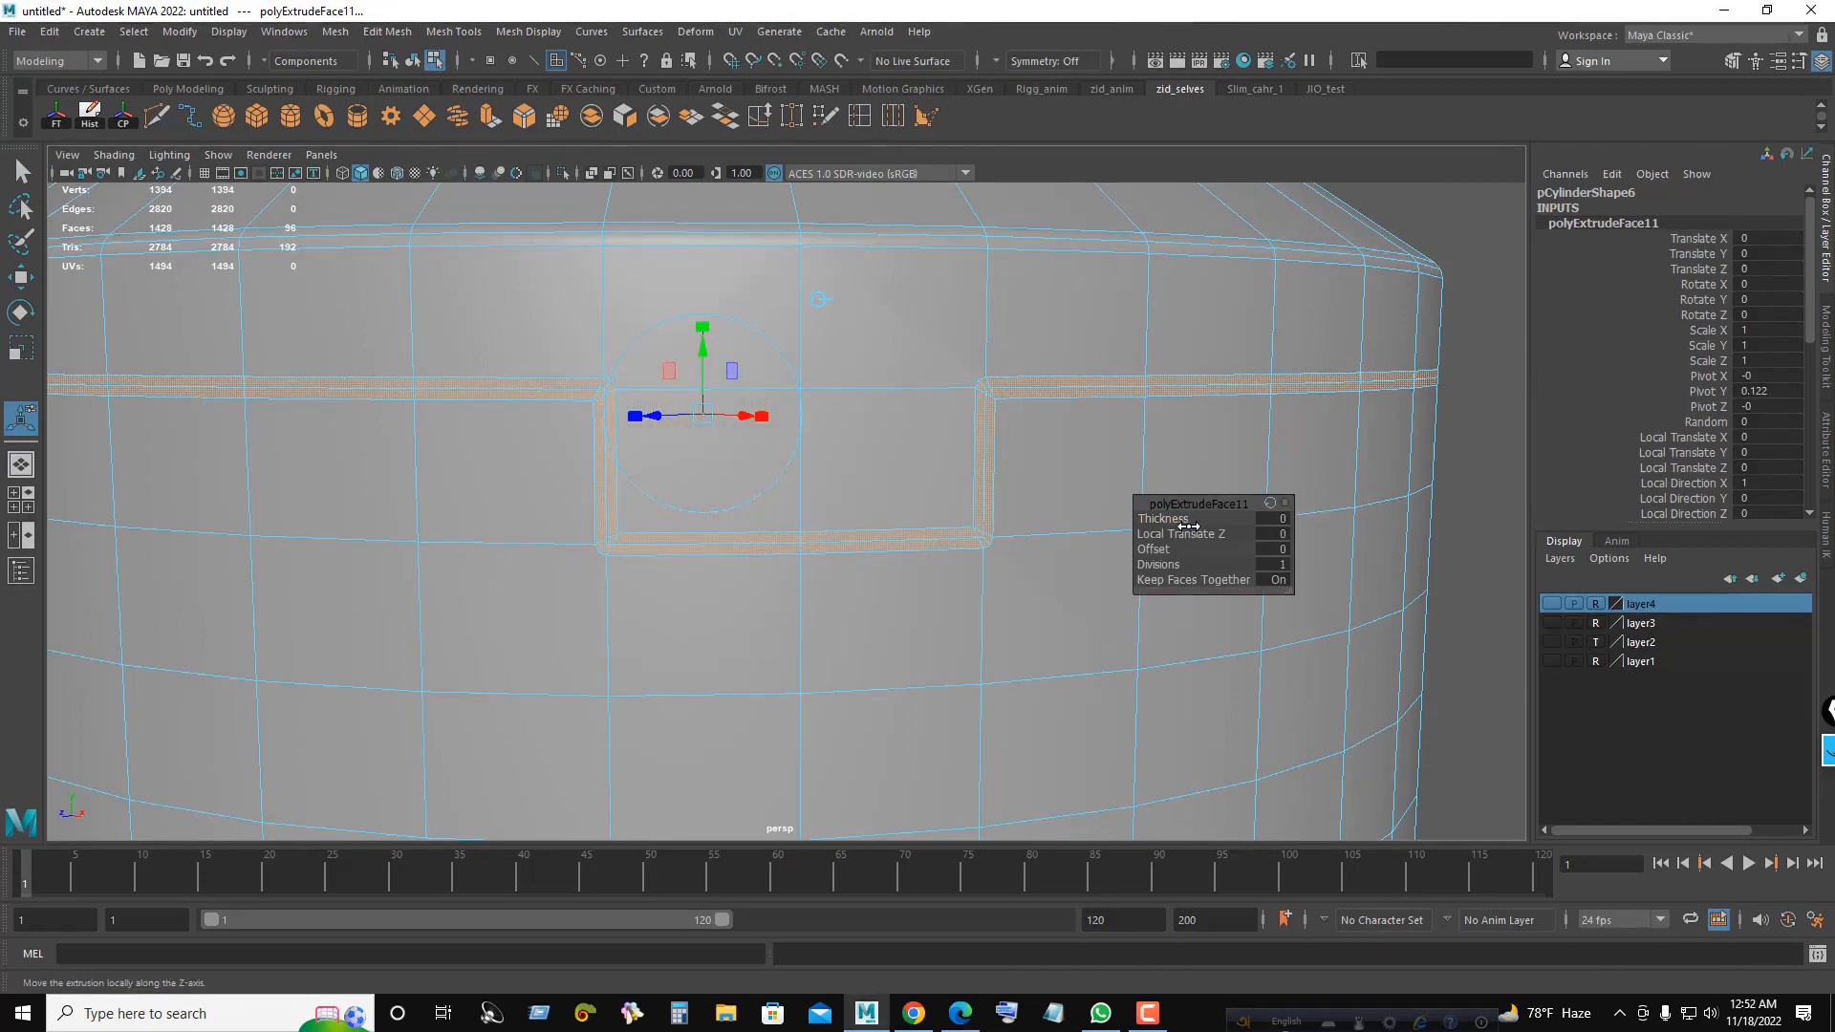
left_click_drag(1159, 549, 1162, 550)
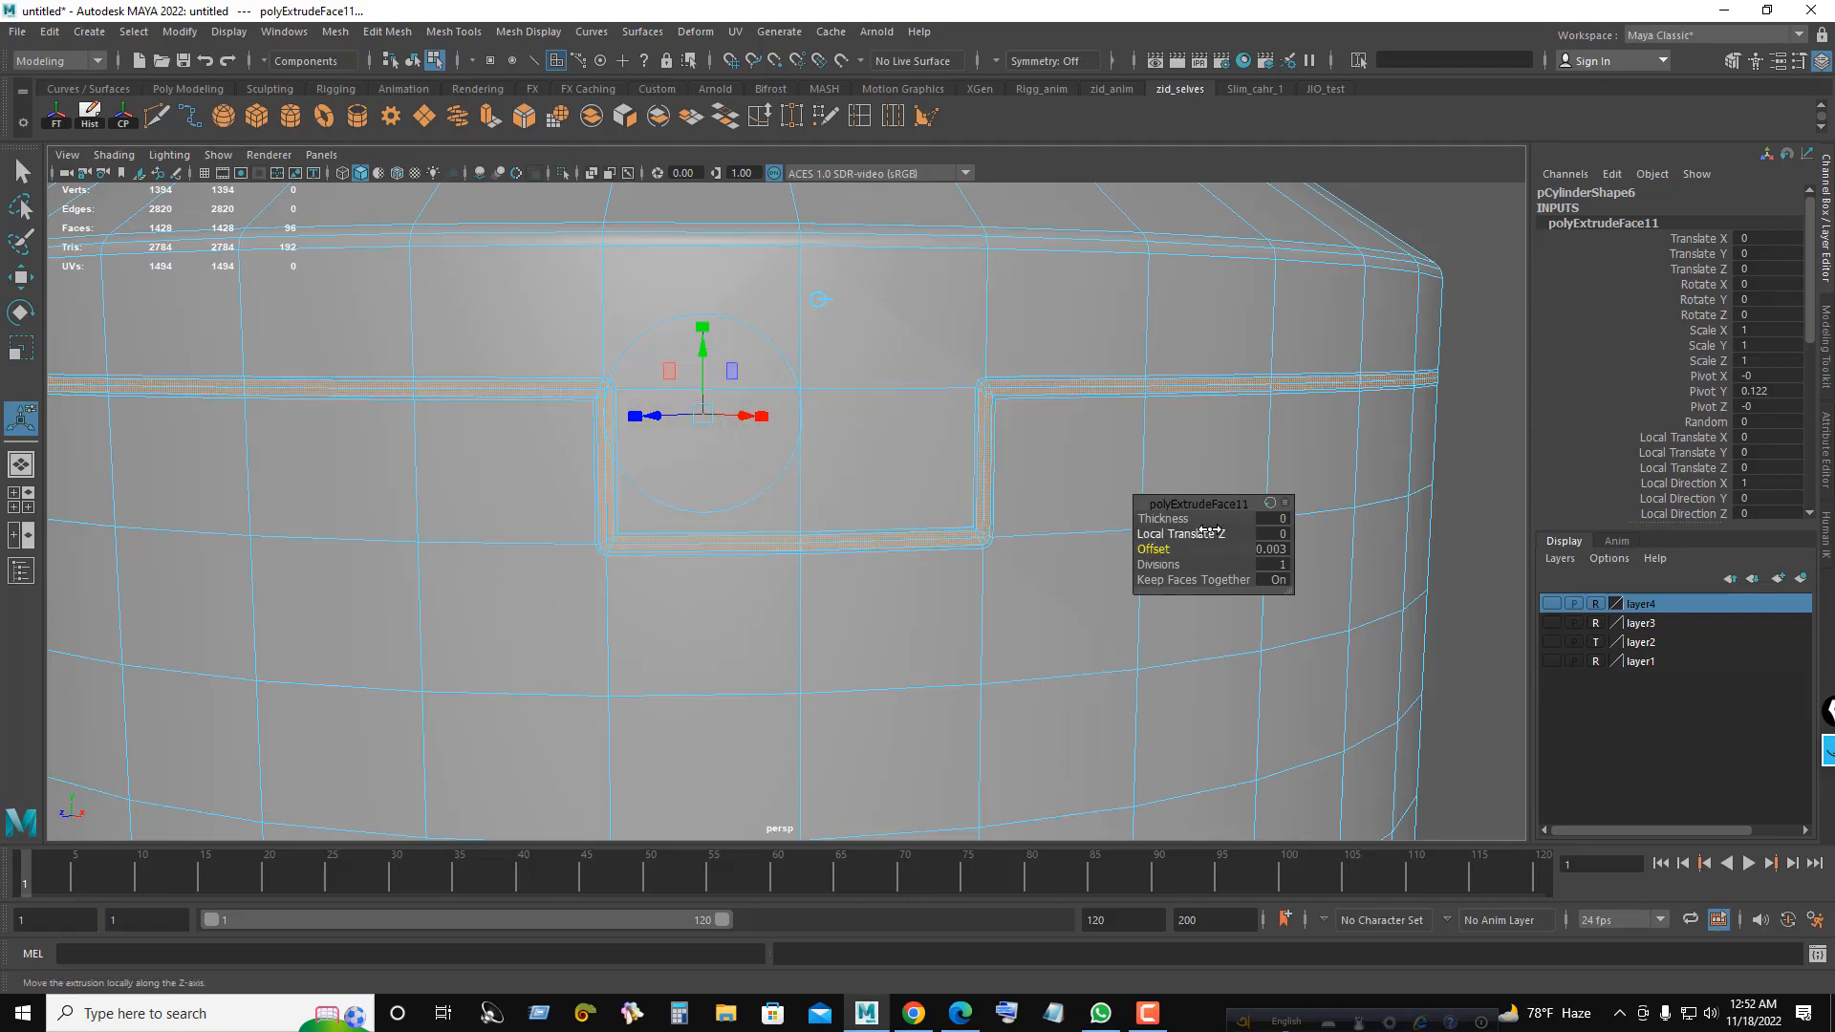
- Extrude the band faces again with a local Z translation of -0.04 to sink a groove
key("ctrl+e")
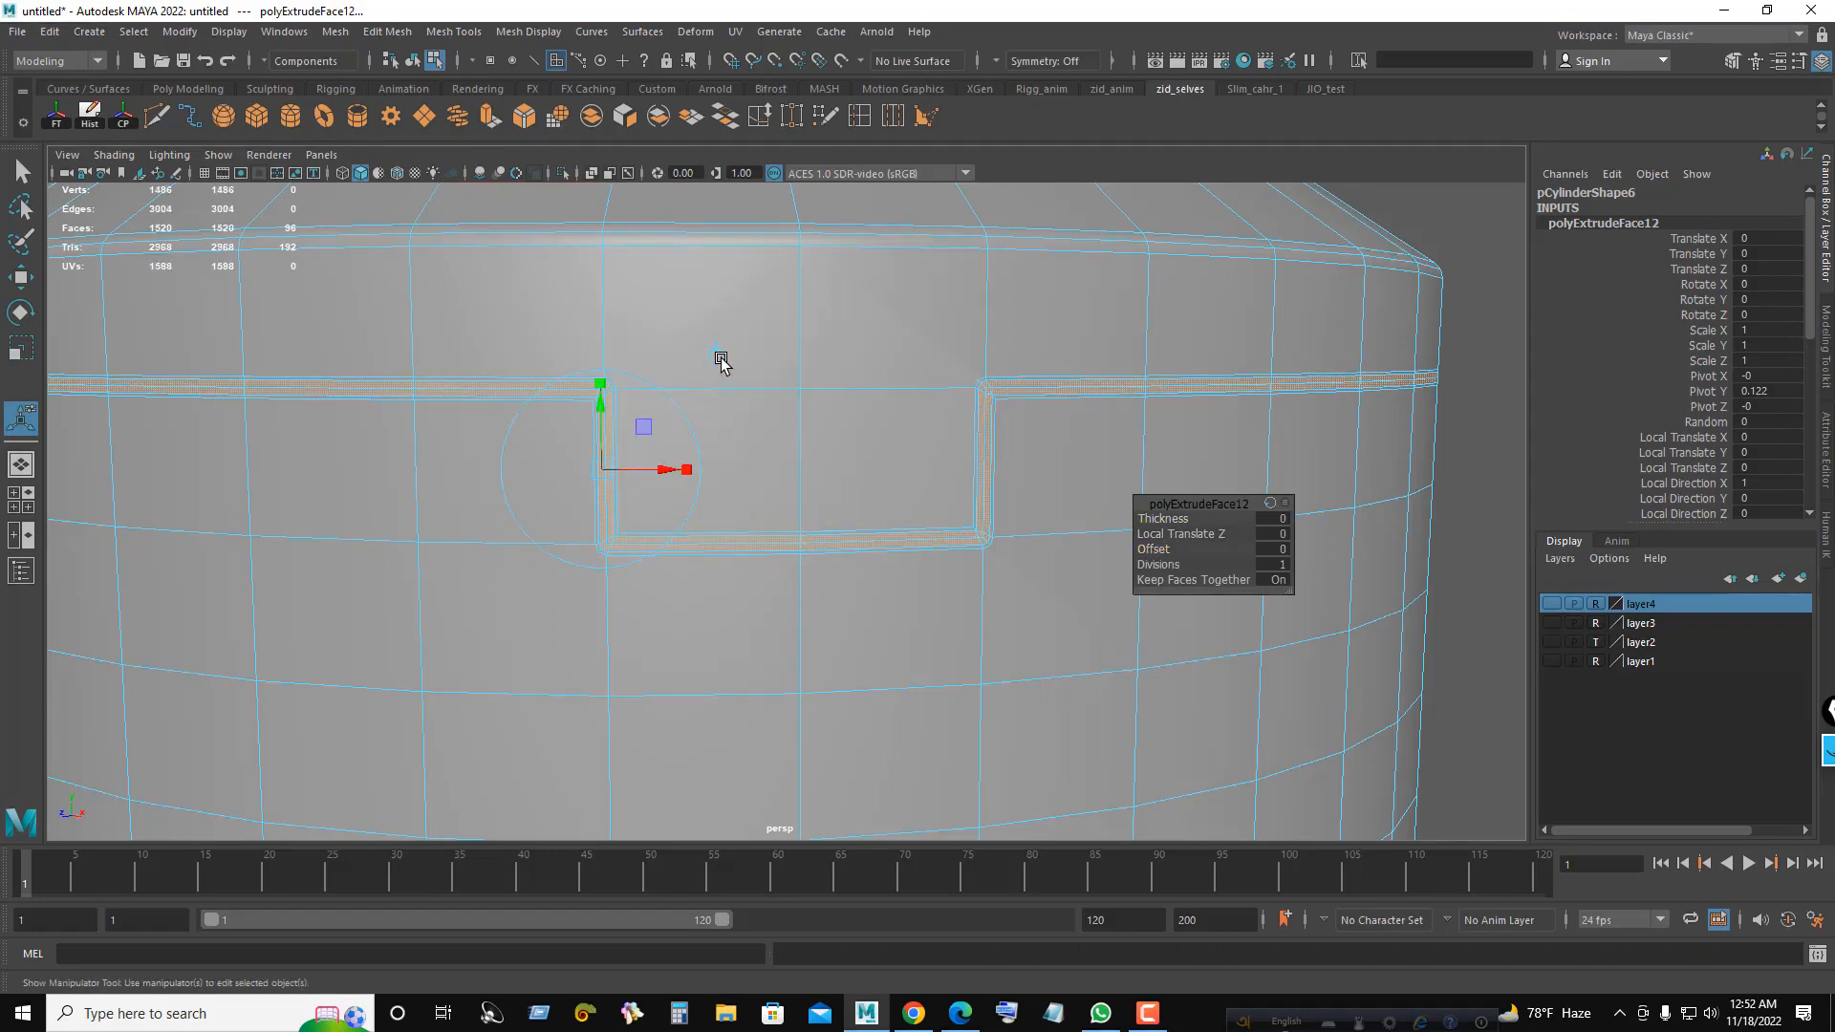
left_click_drag(1191, 535, 1170, 535)
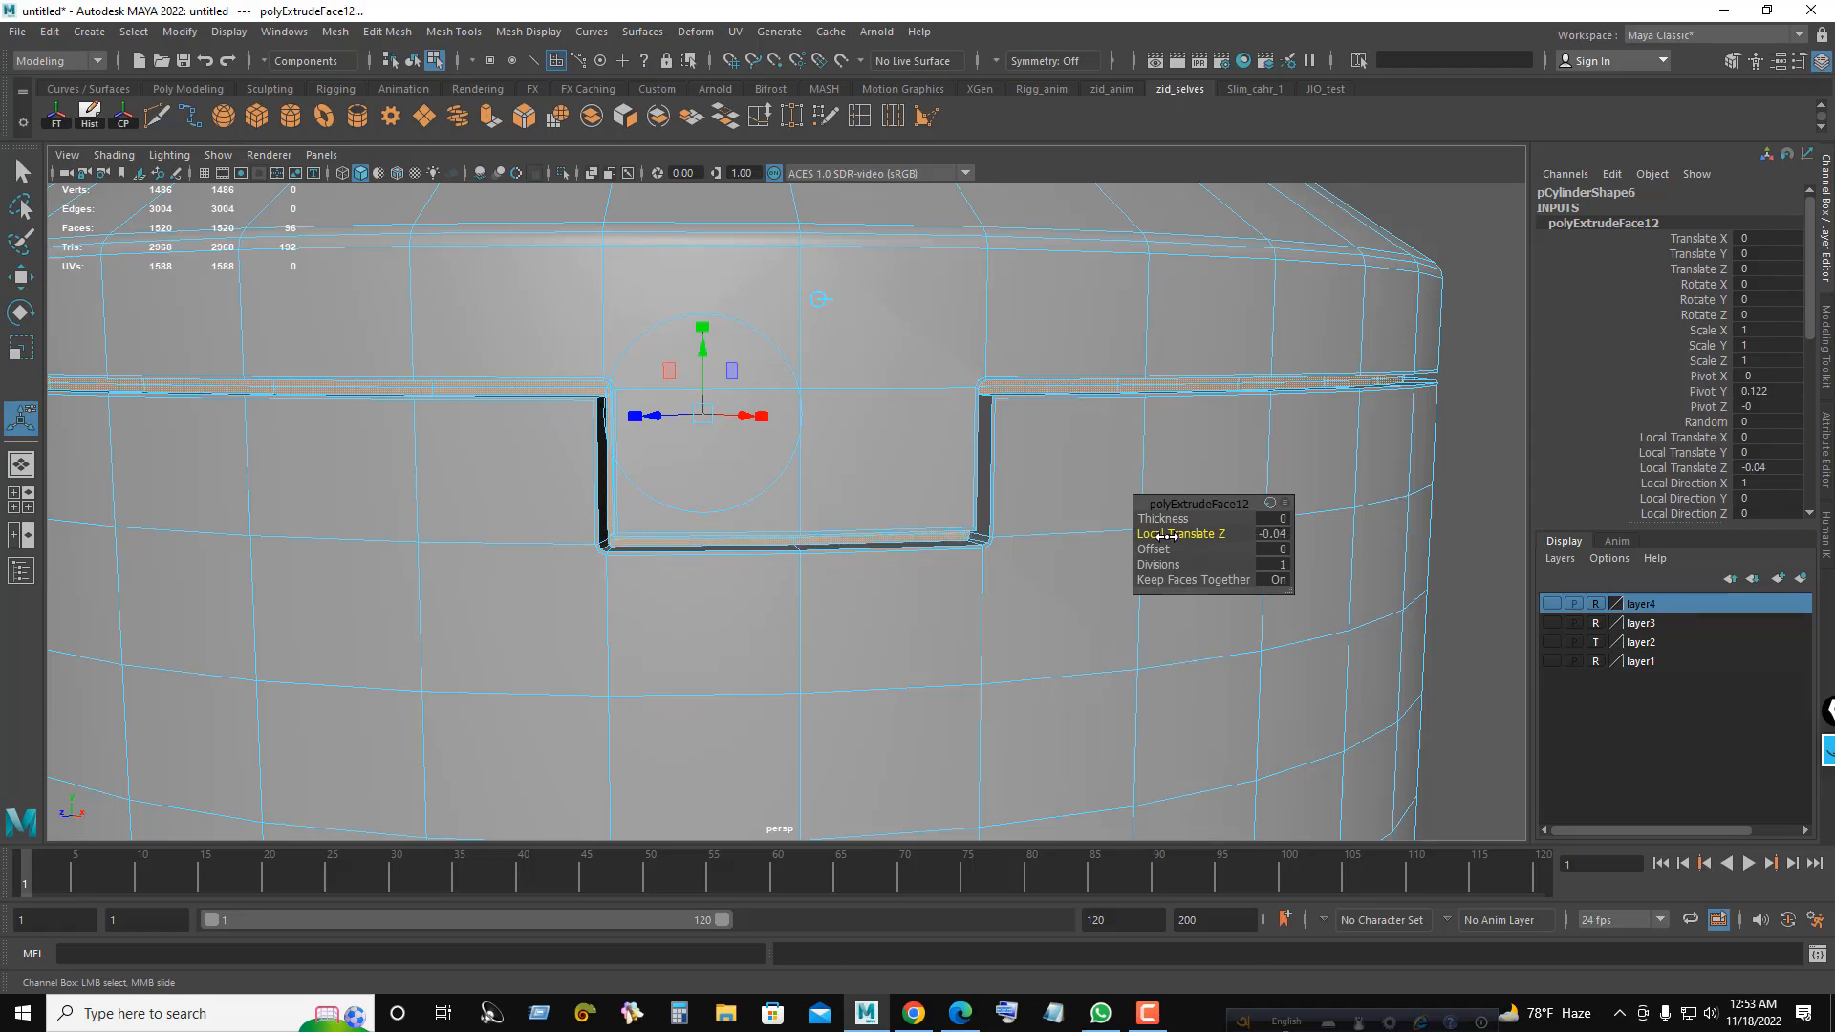
key("q")
- Create a set named separate_face from the selected faces at the bottom of the groove
left_click_drag(812, 402, 850, 407, "alt")
scroll(546, 347, "down", 1)
left_click_drag(607, 346, 656, 344, "alt")
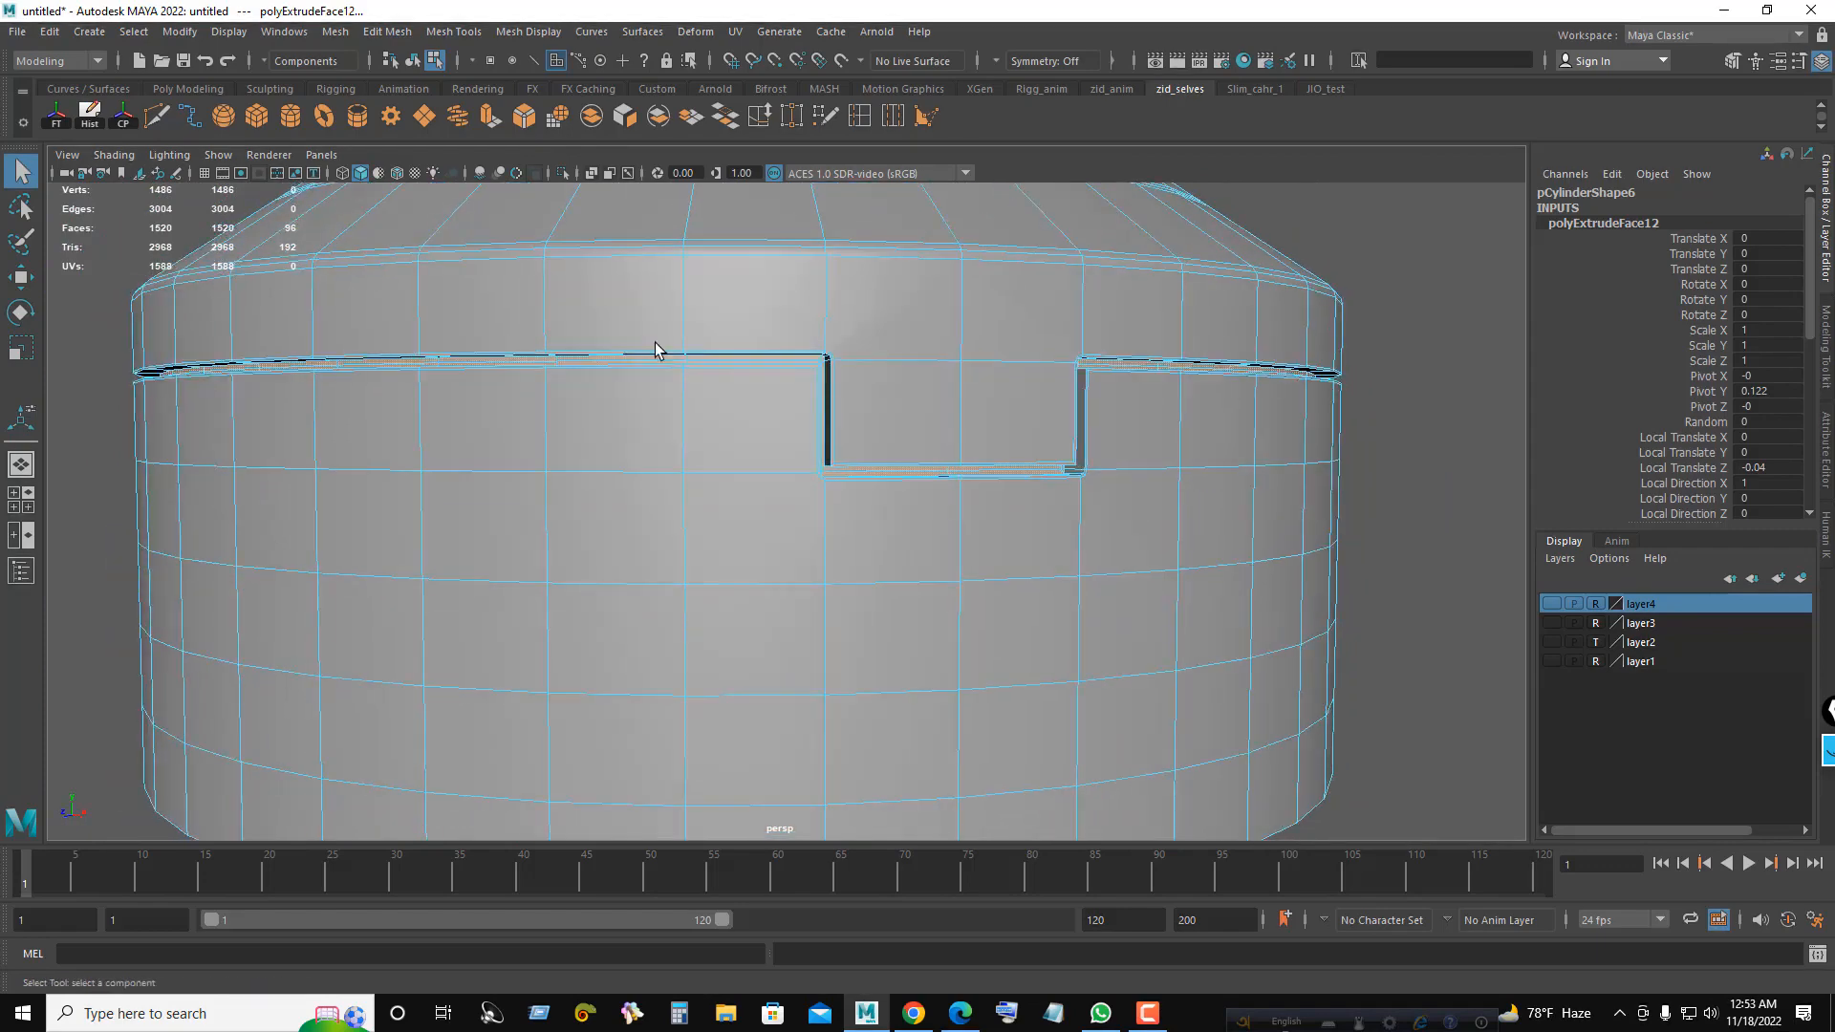
right_click_drag(656, 342, 1011, 420, "alt")
middle_click_drag(1080, 308, 913, 351, "alt")
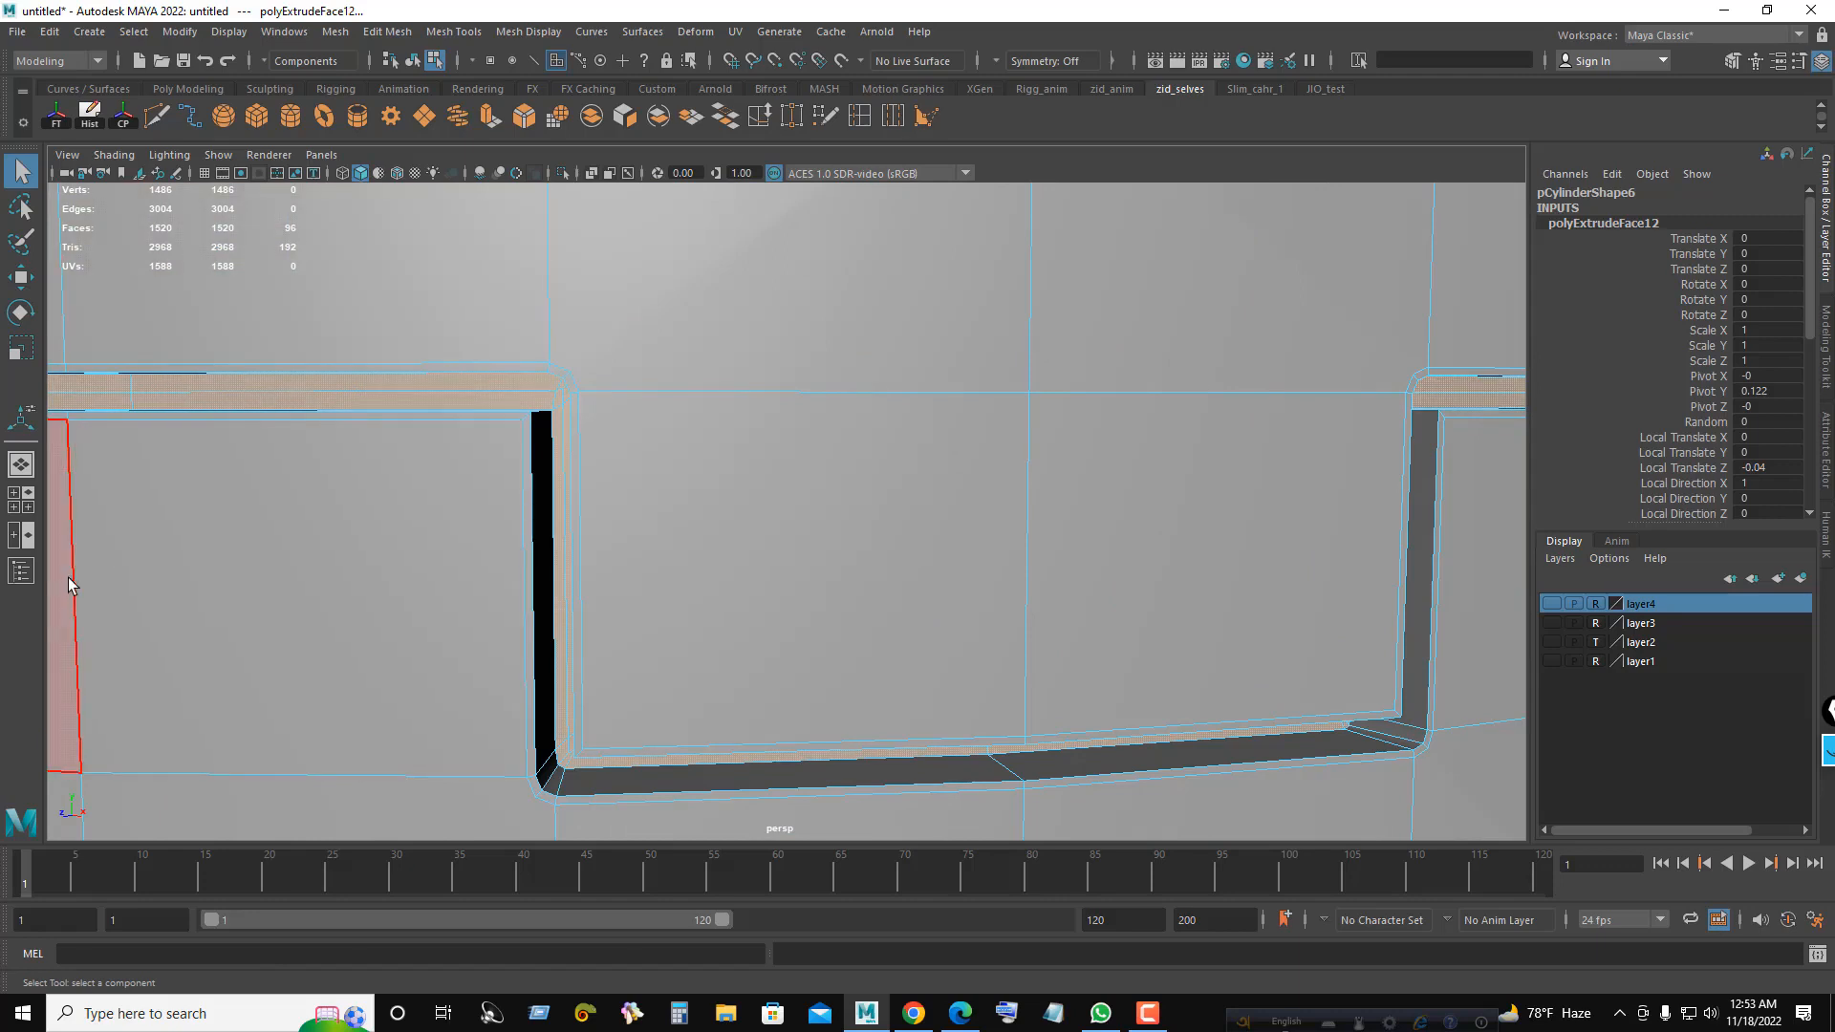
left_click(89, 31)
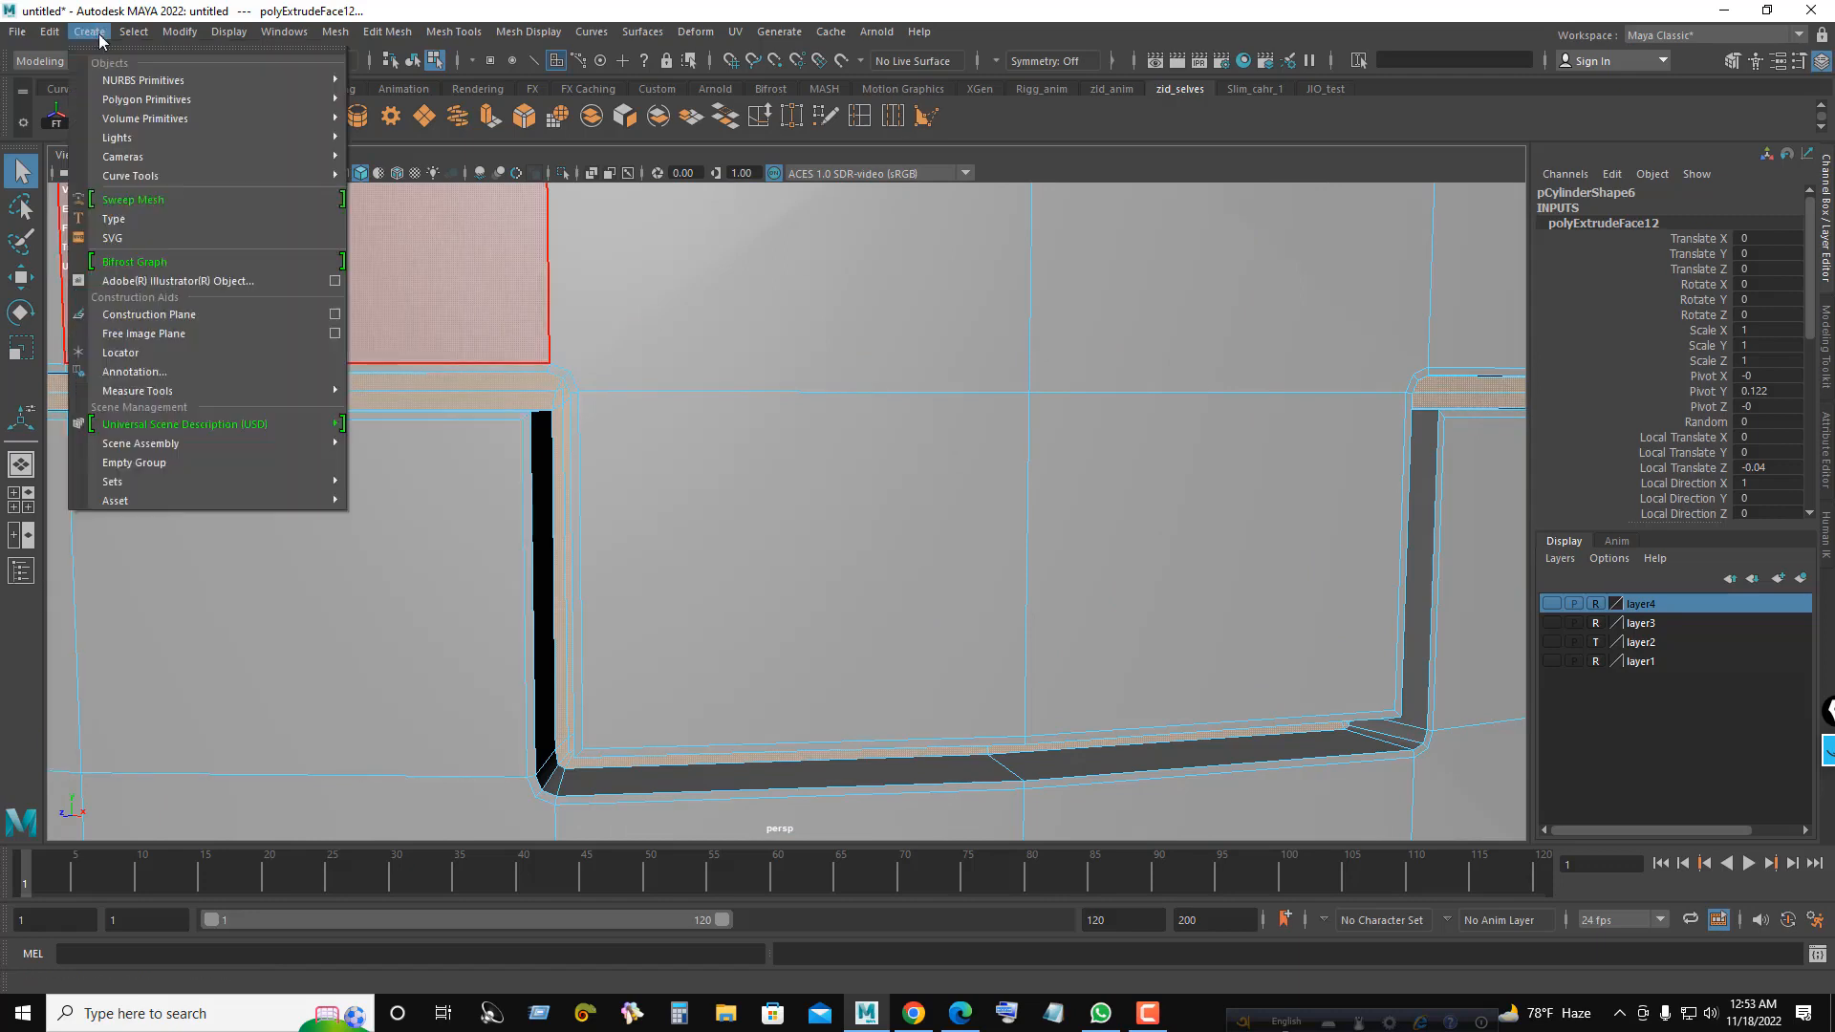
mouse_move(117, 482)
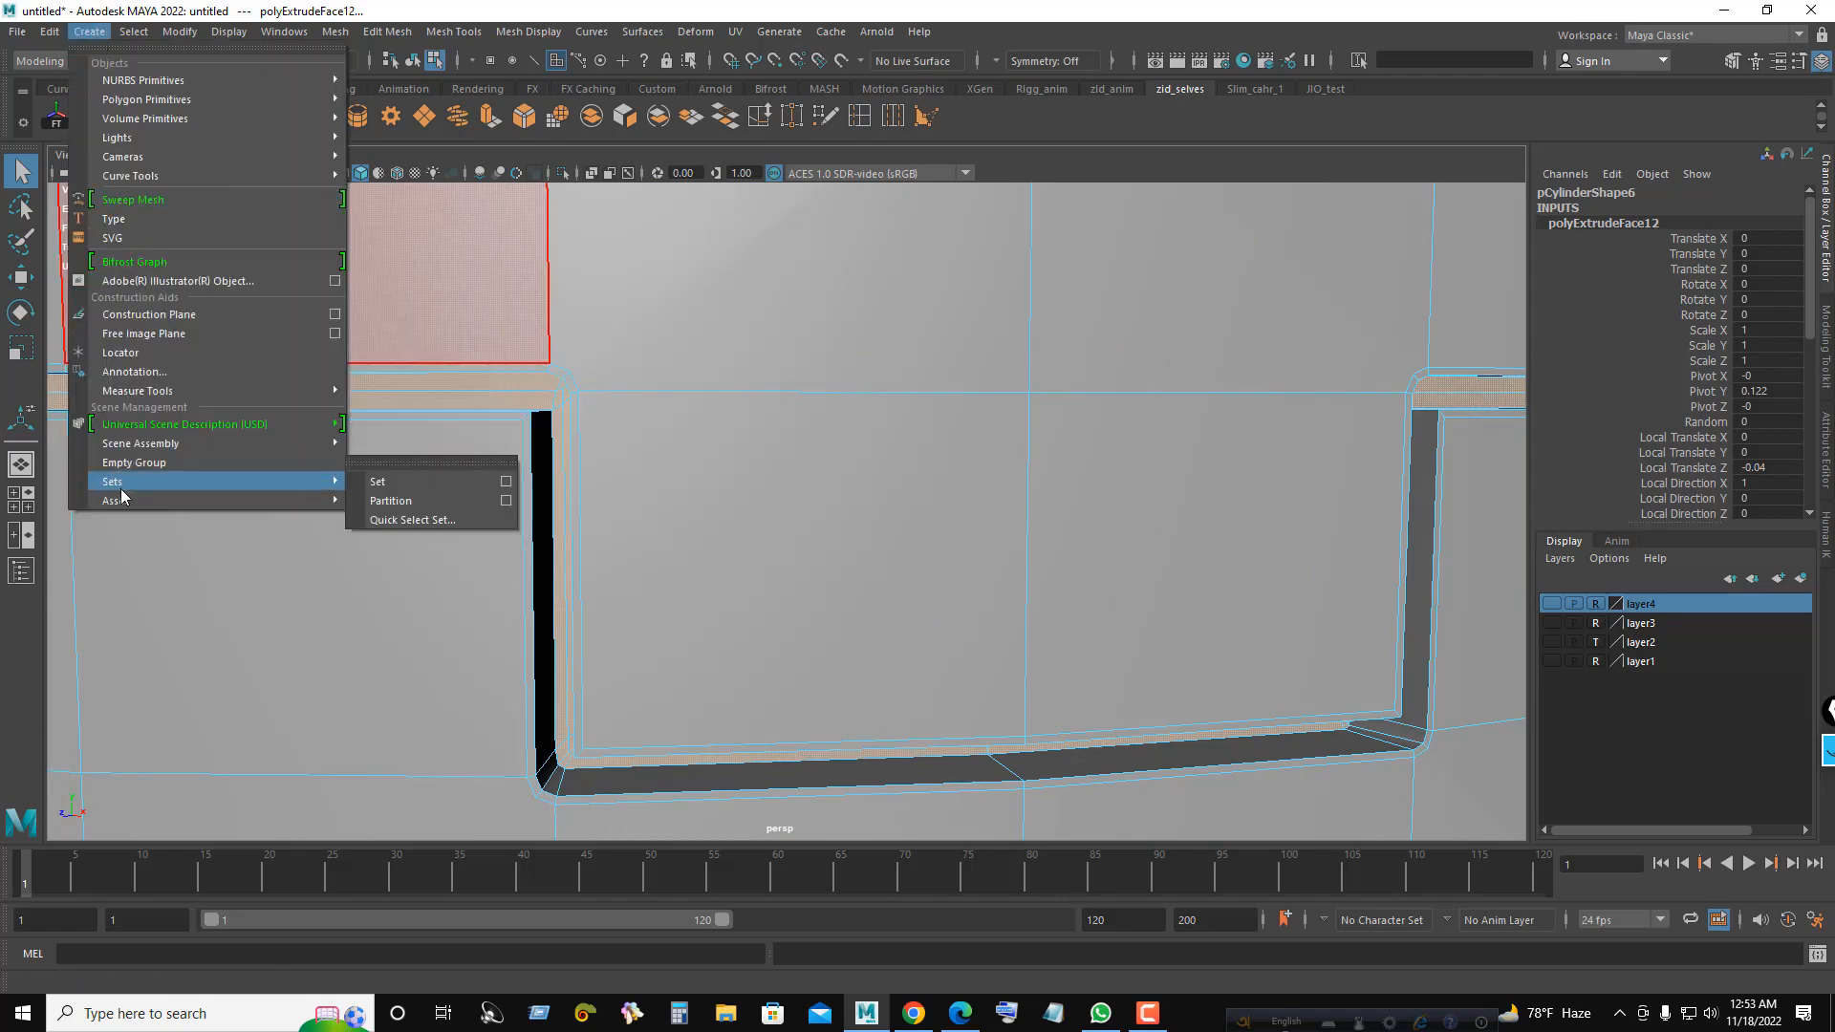
left_click(506, 482)
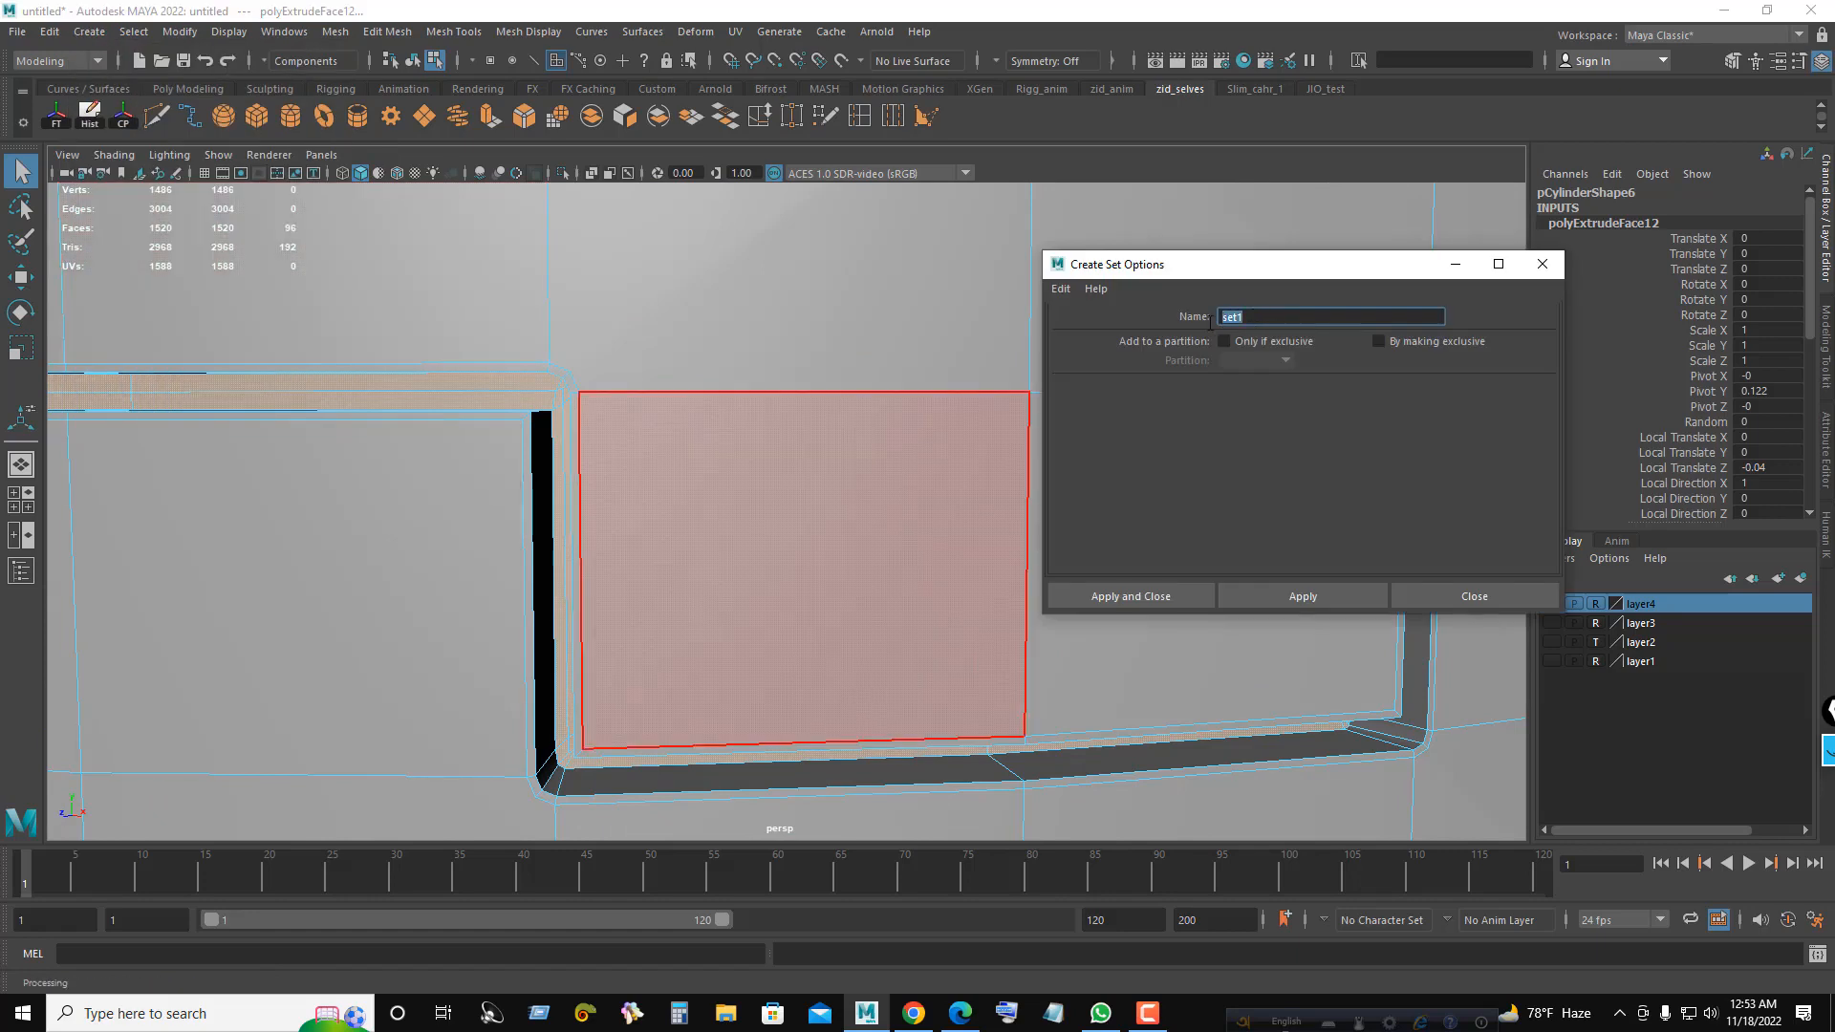
type("separate_face")
left_click(1151, 598)
- Return to object mode and examine the groove around the cylinder and its front tab from several angles
left_click(323, 662)
right_click_drag(491, 499, 879, 447)
mouse_move(879, 446)
middle_mouse_down("alt")
mouse_move(844, 381)
mouse_move(867, 415)
mouse_move(860, 462)
middle_mouse_up("alt")
right_click_drag(860, 461, 516, 445, "alt")
left_click_drag(651, 443, 606, 449, "alt")
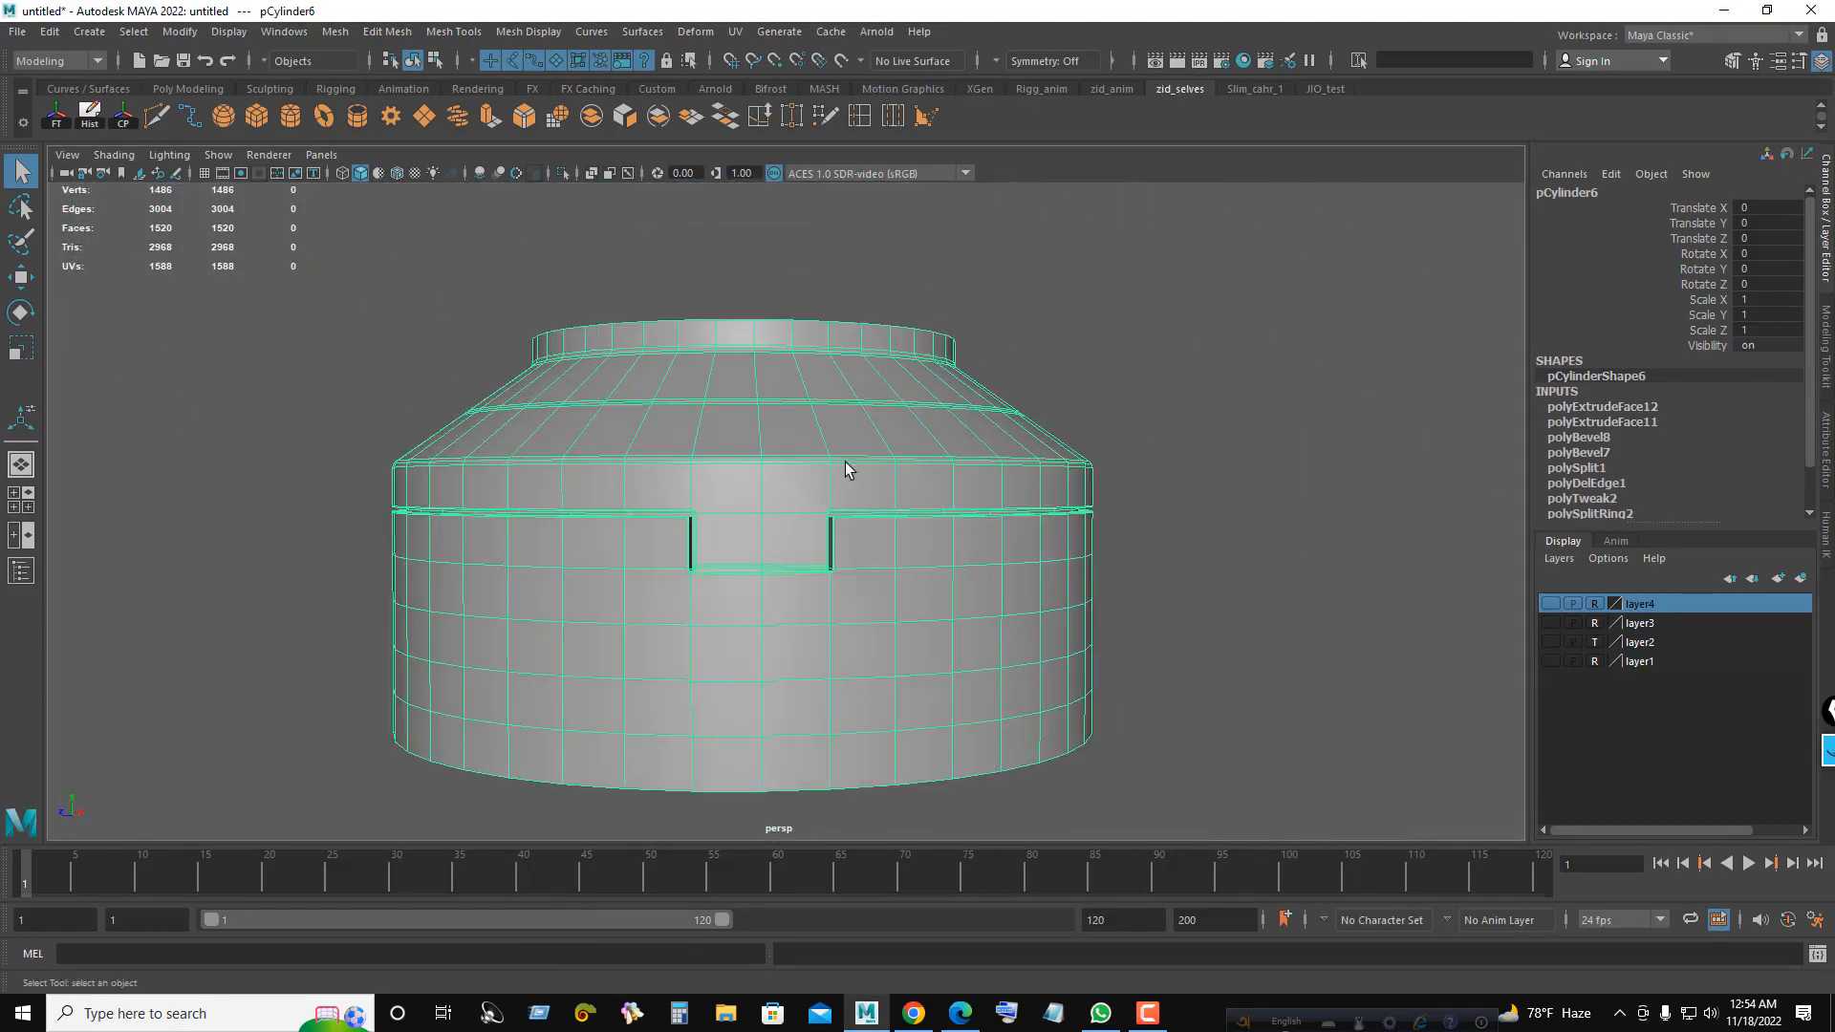
left_click(1227, 476)
left_click_drag(1227, 476, 770, 581, "alt")
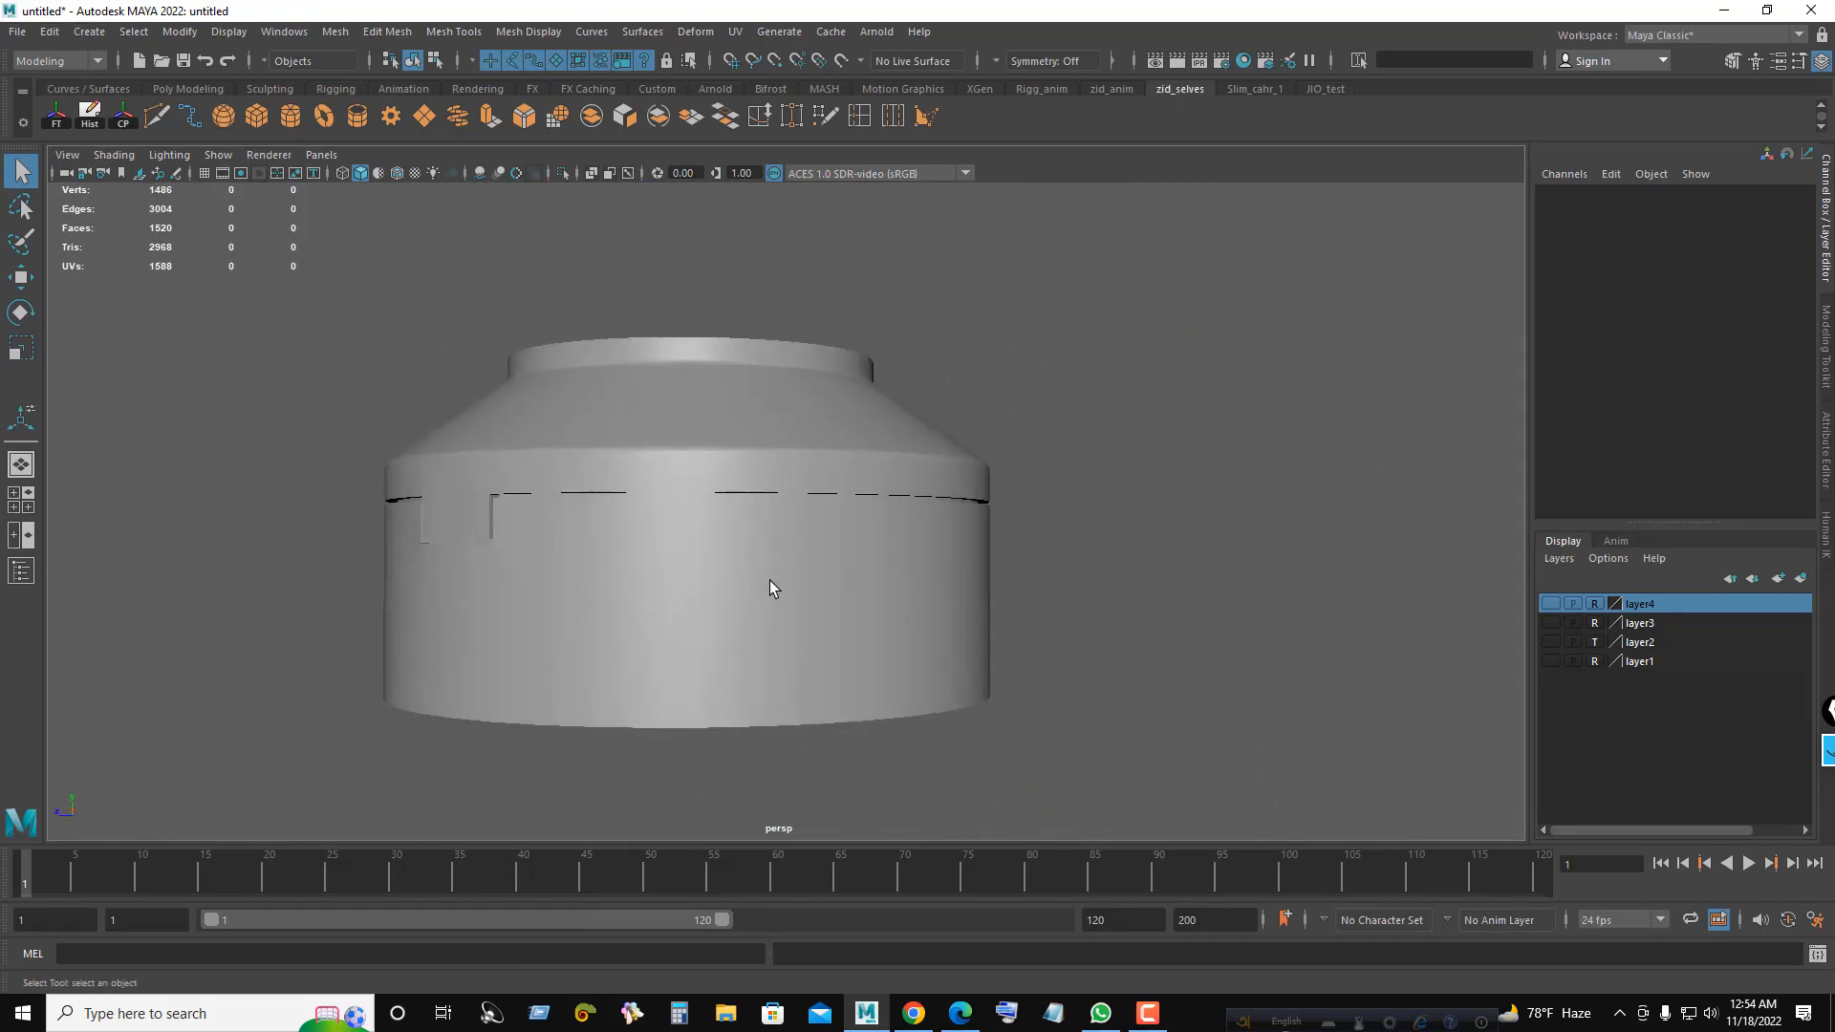
left_click(770, 581)
key("g")
left_click(1089, 468)
left_click_drag(998, 512, 1147, 523, "alt")
right_click_drag(659, 479, 663, 561, "alt")
left_click(599, 504)
key("1")
left_click_drag(663, 561, 725, 569, "alt")
right_click_drag(616, 564, 659, 573, "alt")
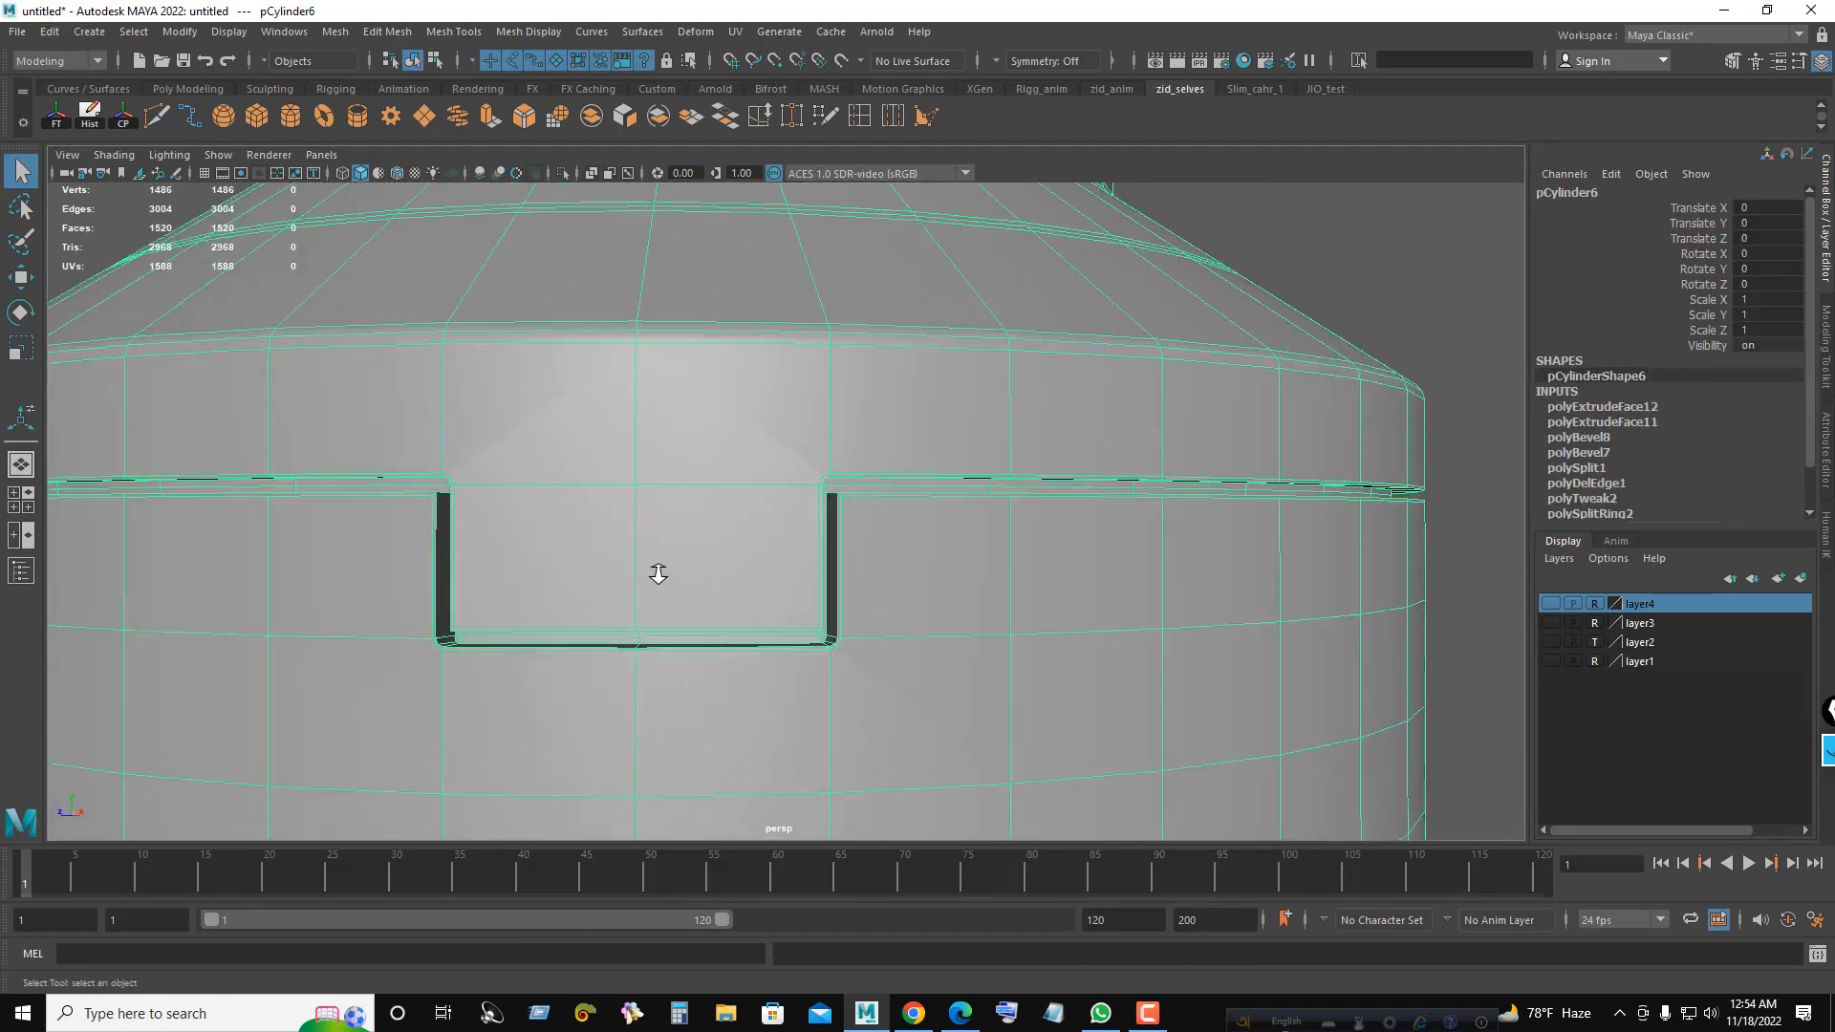
- Switch to edge mode and select the short depth edges at the groove's corners around the front tab
left_click_drag(660, 573, 705, 537, "alt")
right_click_drag(705, 537, 915, 582, "alt")
left_click_drag(654, 557, 723, 518, "alt")
middle_click_drag(723, 518, 786, 506, "alt")
right_click_drag(1059, 325, 1056, 282)
left_click(1057, 384)
right_click_drag(1057, 382, 1003, 373, "alt")
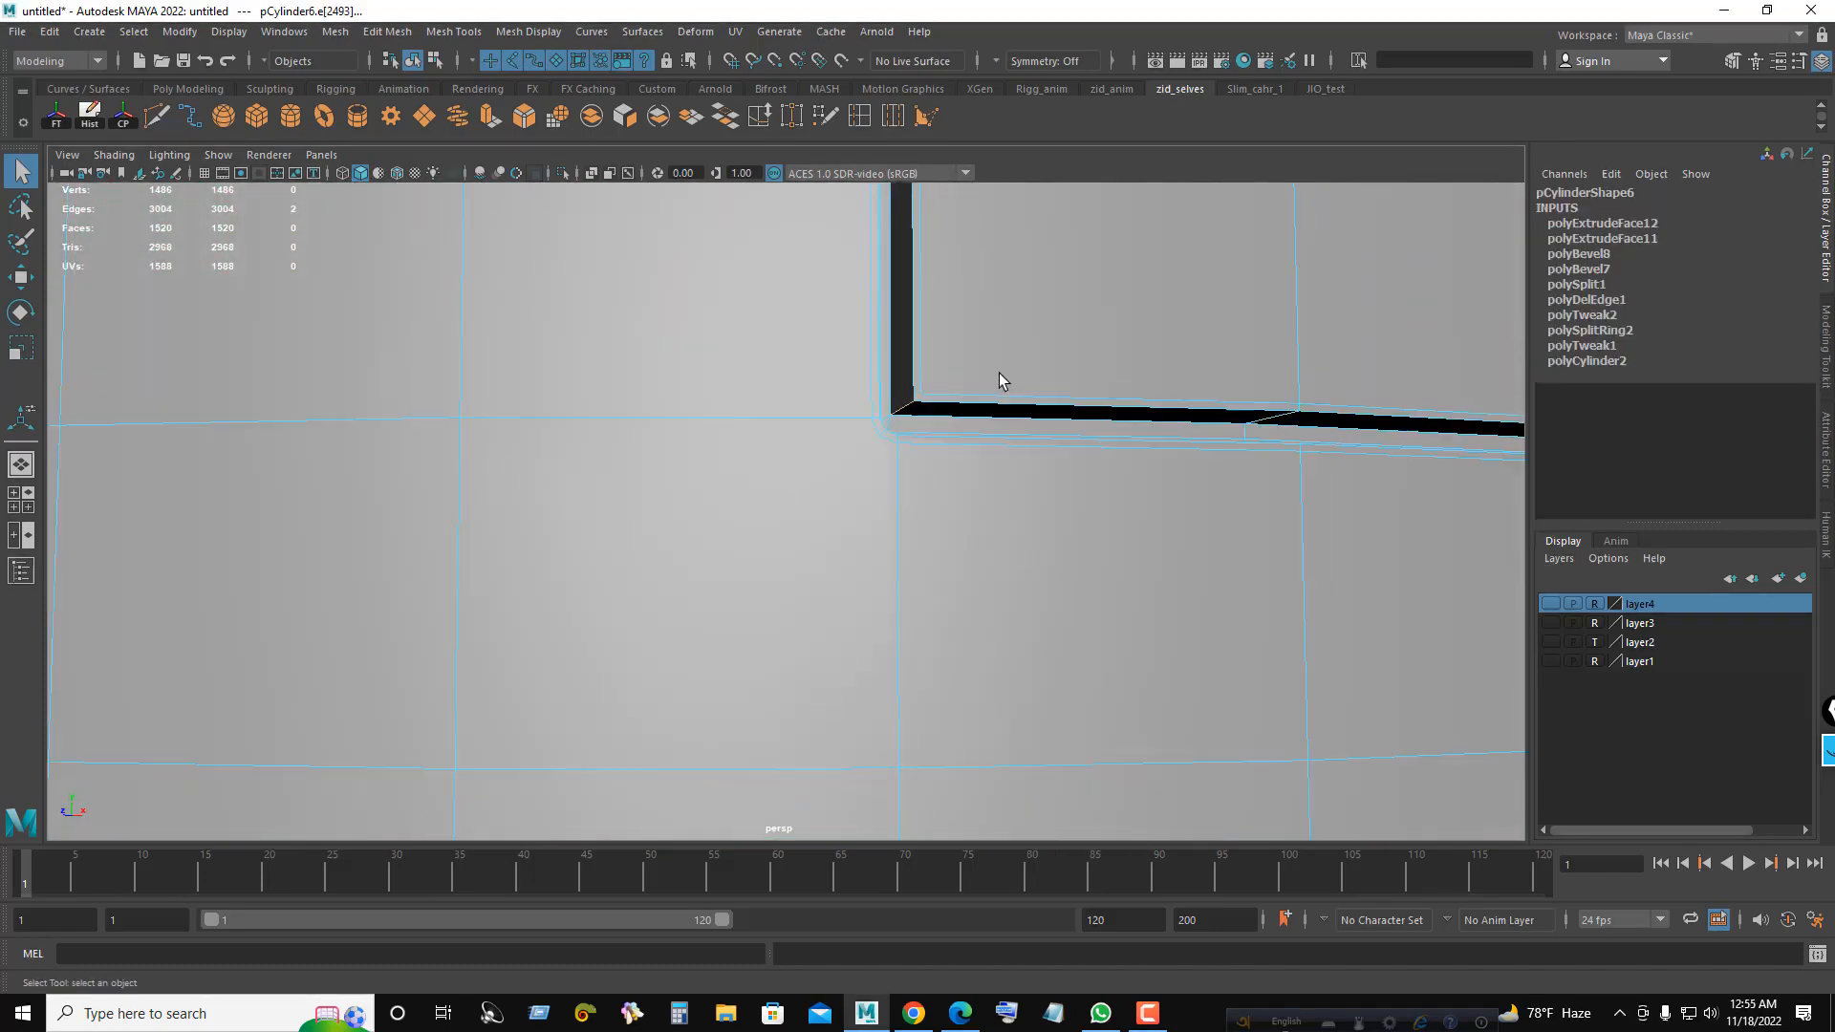
middle_click_drag(1005, 374, 837, 416, "alt")
middle_click_drag(1147, 485, 1090, 469, "alt")
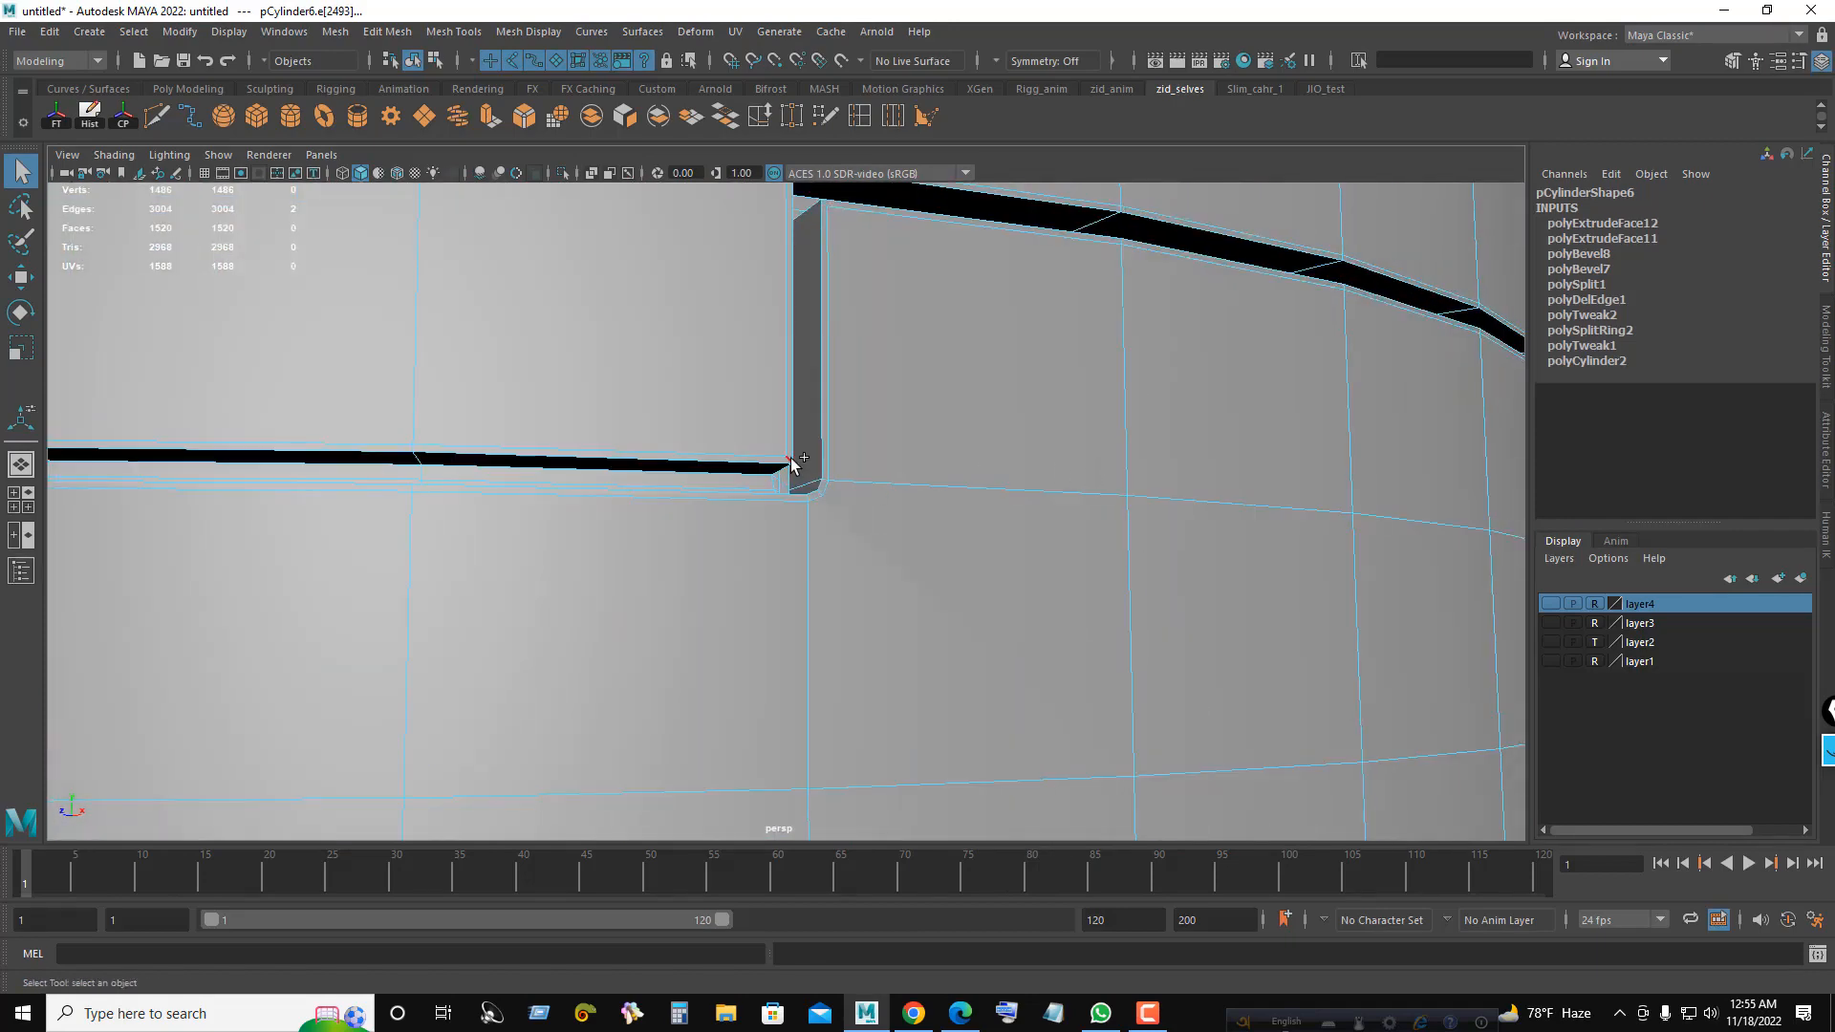
left_click_drag(994, 466, 829, 459, "alt")
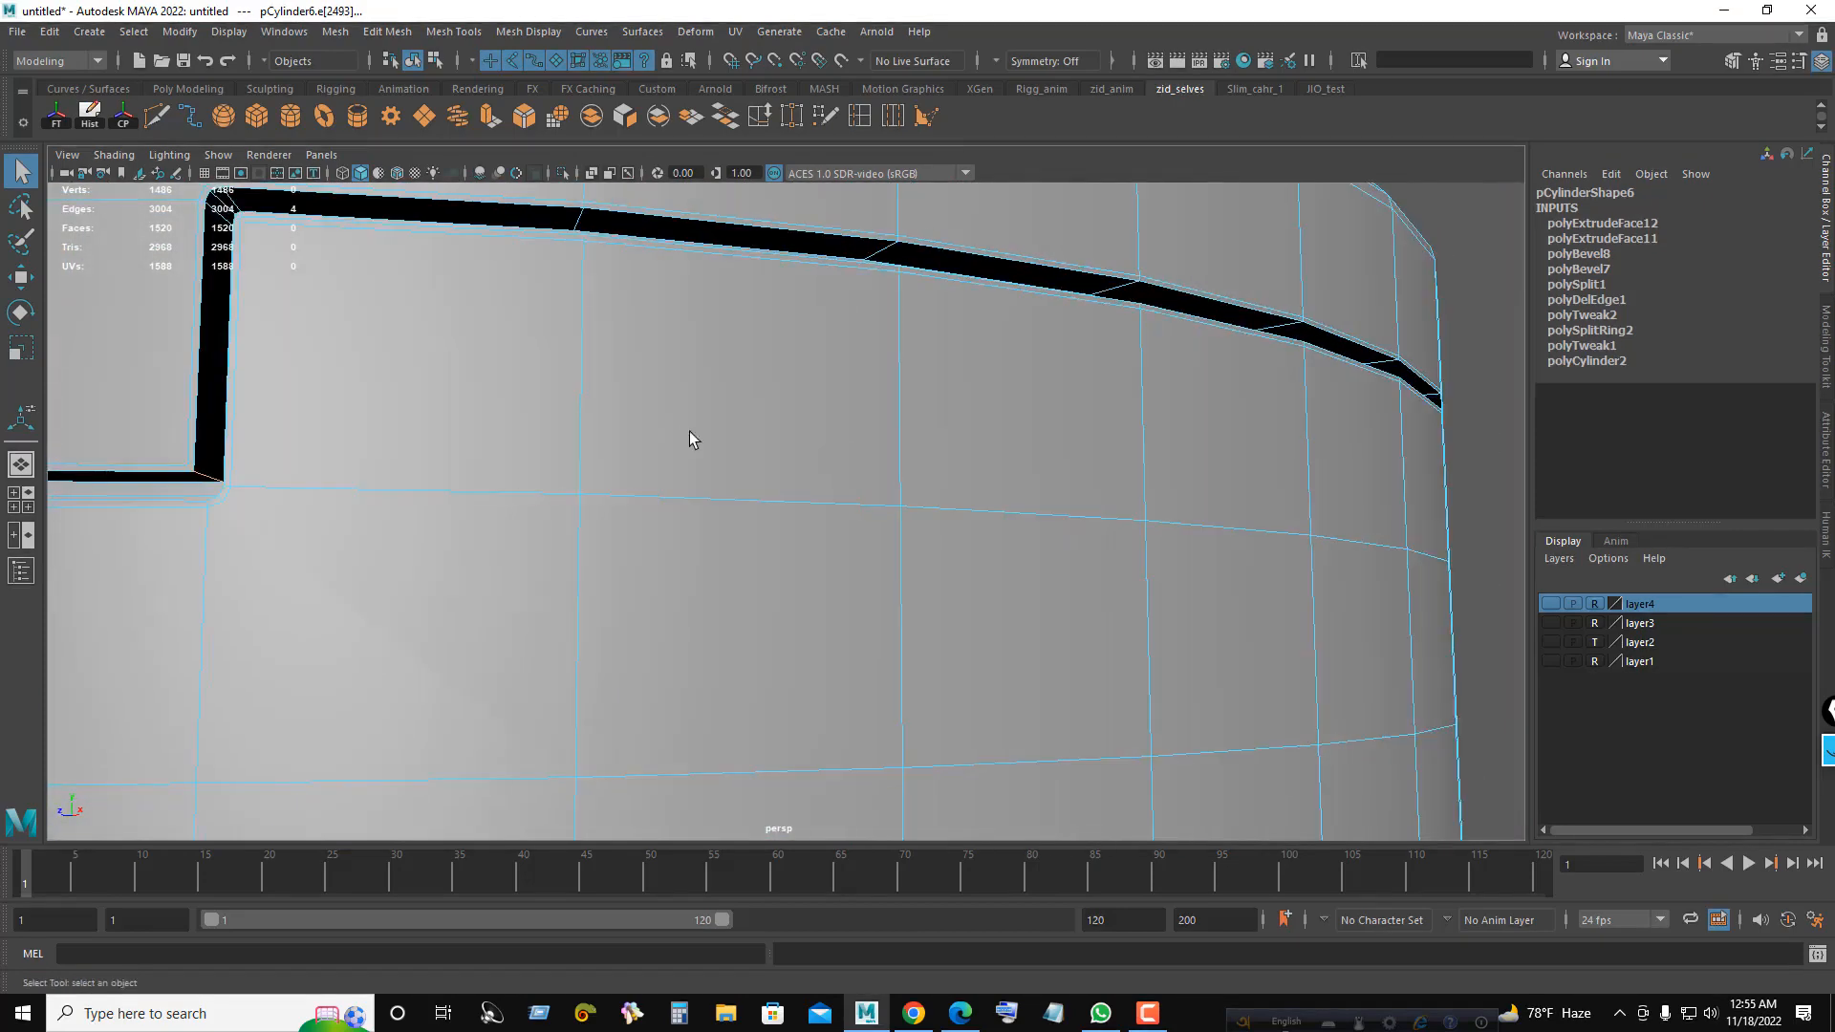
left_click_drag(690, 432, 874, 444, "alt")
right_click_drag(873, 443, 853, 482, "alt")
left_click_drag(853, 482, 926, 498, "alt")
right_click_drag(1017, 516, 926, 511, "alt")
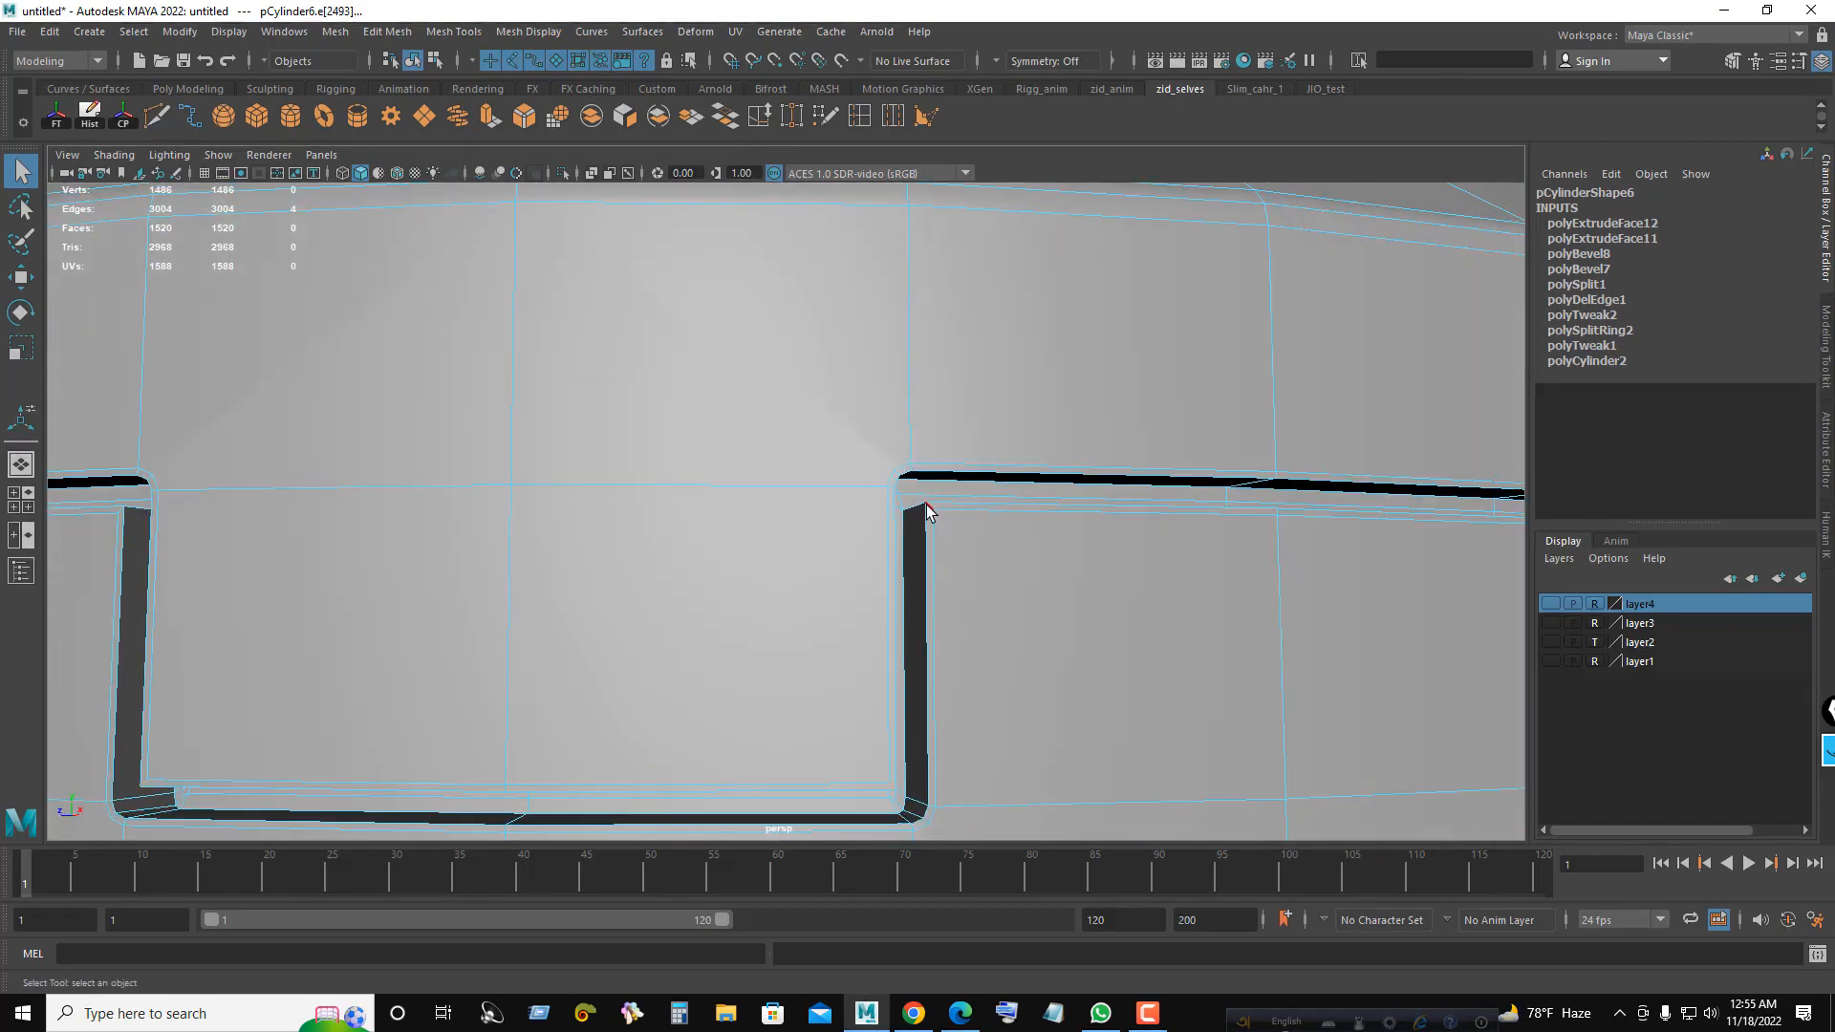
left_click_drag(1081, 585, 571, 524, "alt")
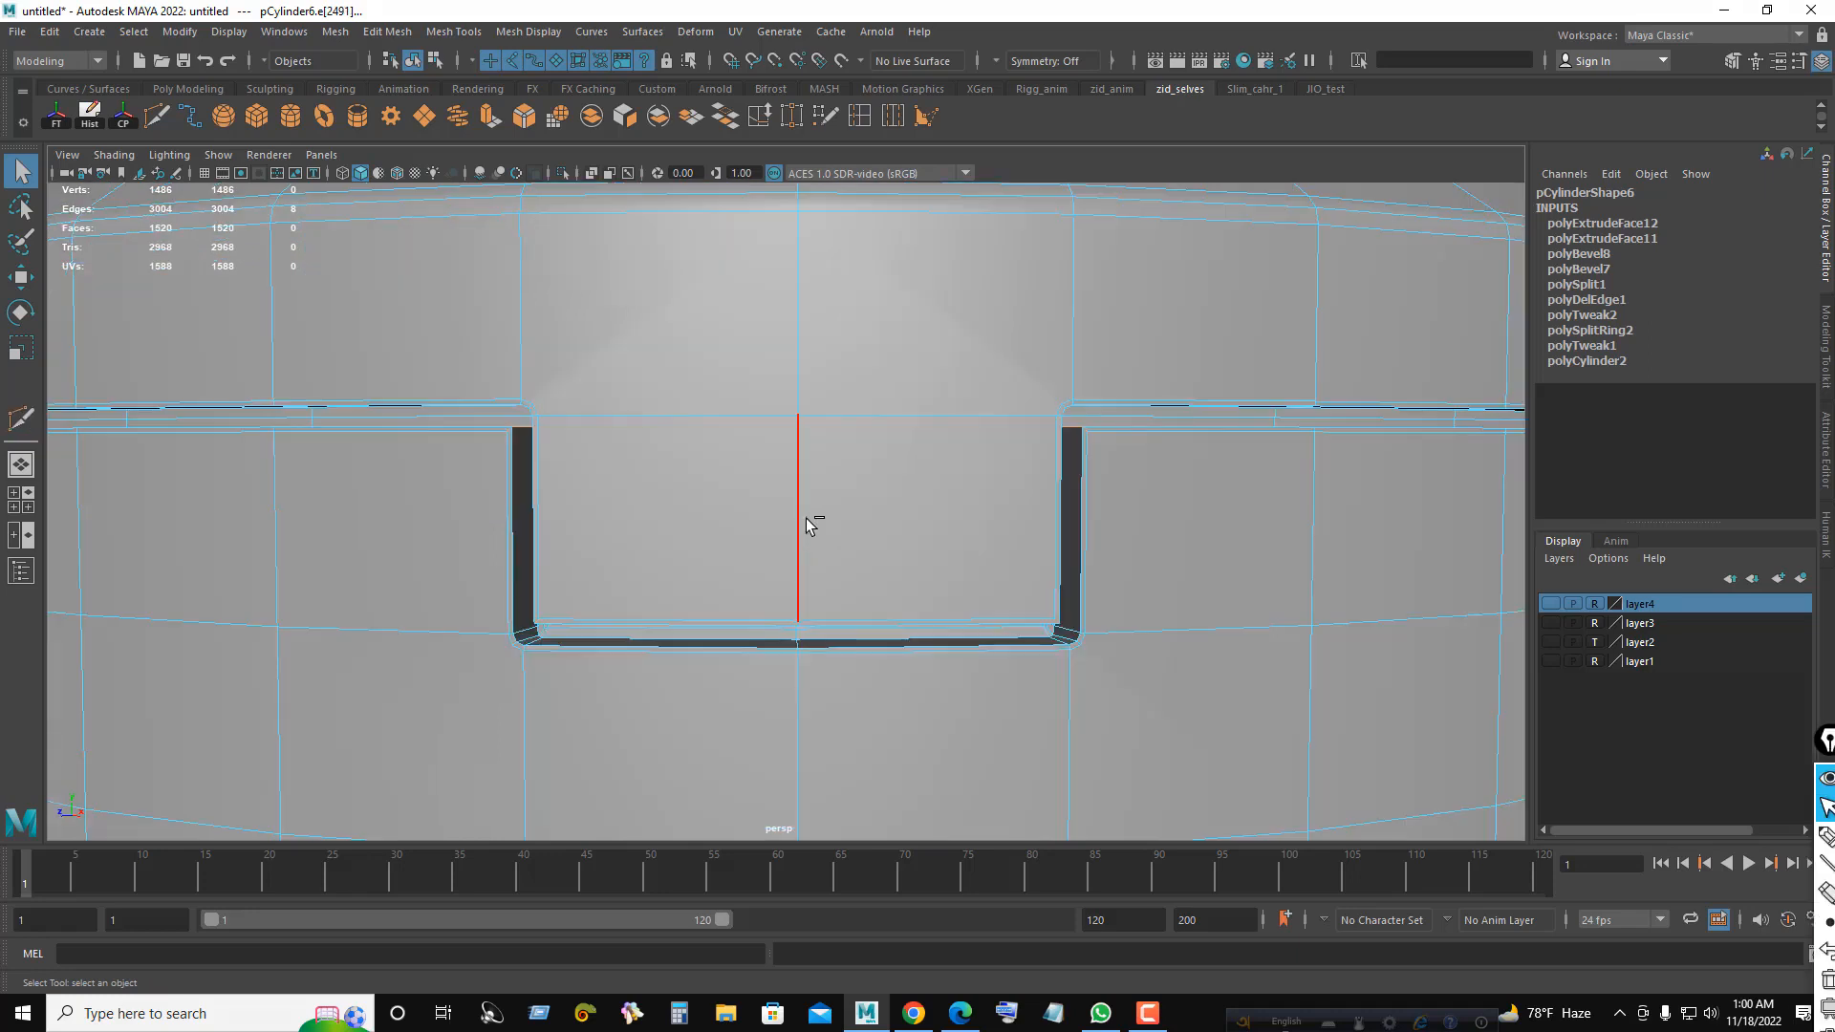
- Bevel the selected groove corner edges with a fraction of 1 and 2 segments
key("ctrl+b")
left_click(1229, 520)
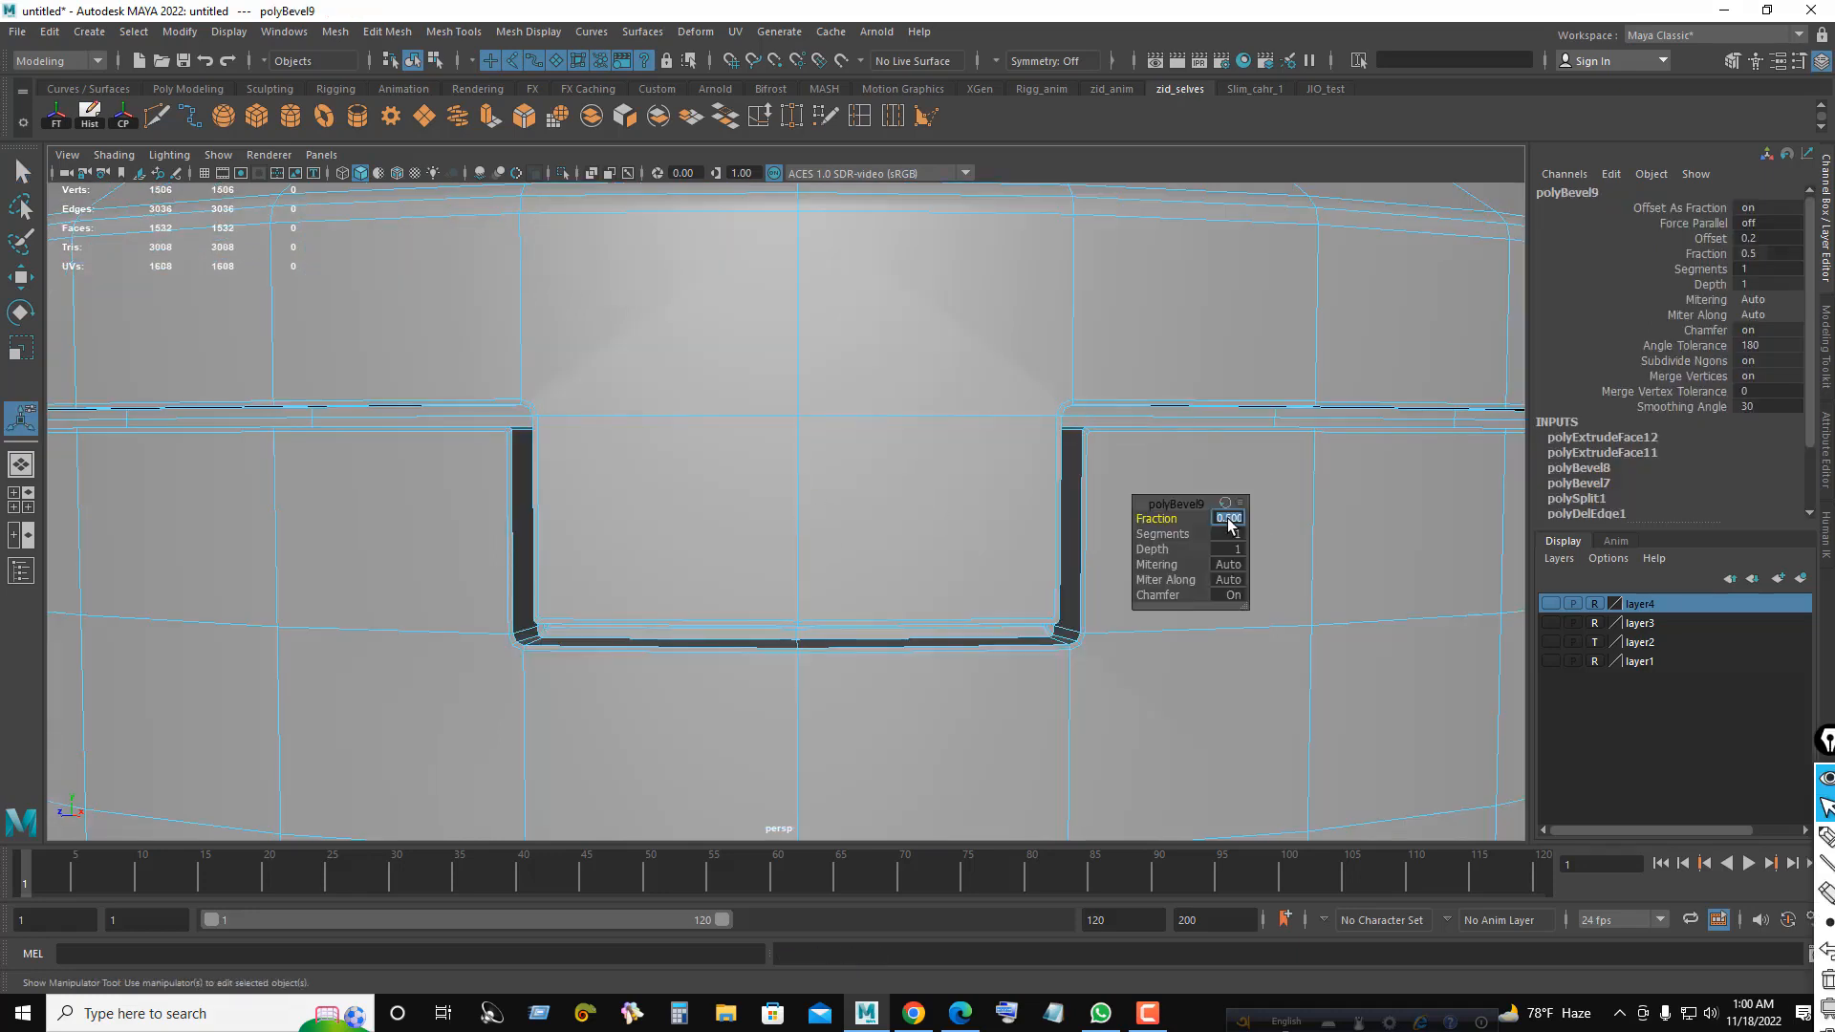
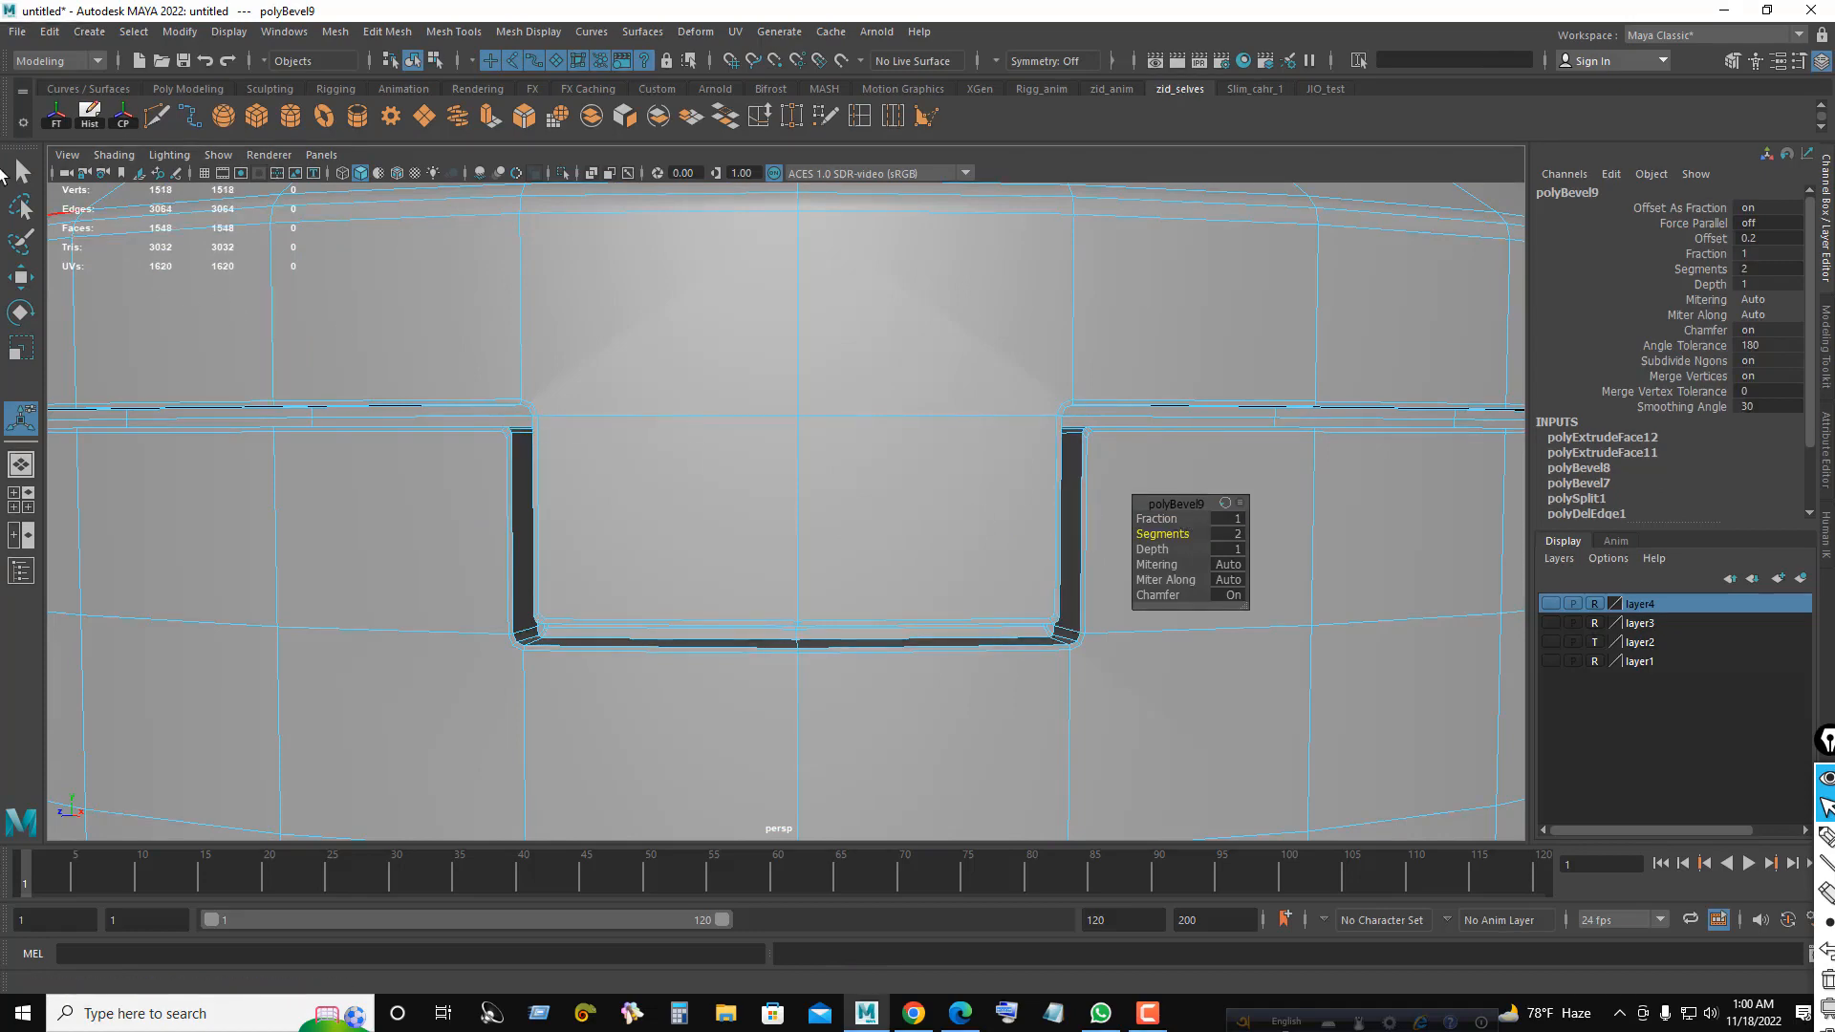
left_click(21, 172)
right_click_drag(827, 443, 814, 445, "alt")
middle_click_drag(814, 445, 884, 487, "alt")
scroll(885, 487, "up", 2)
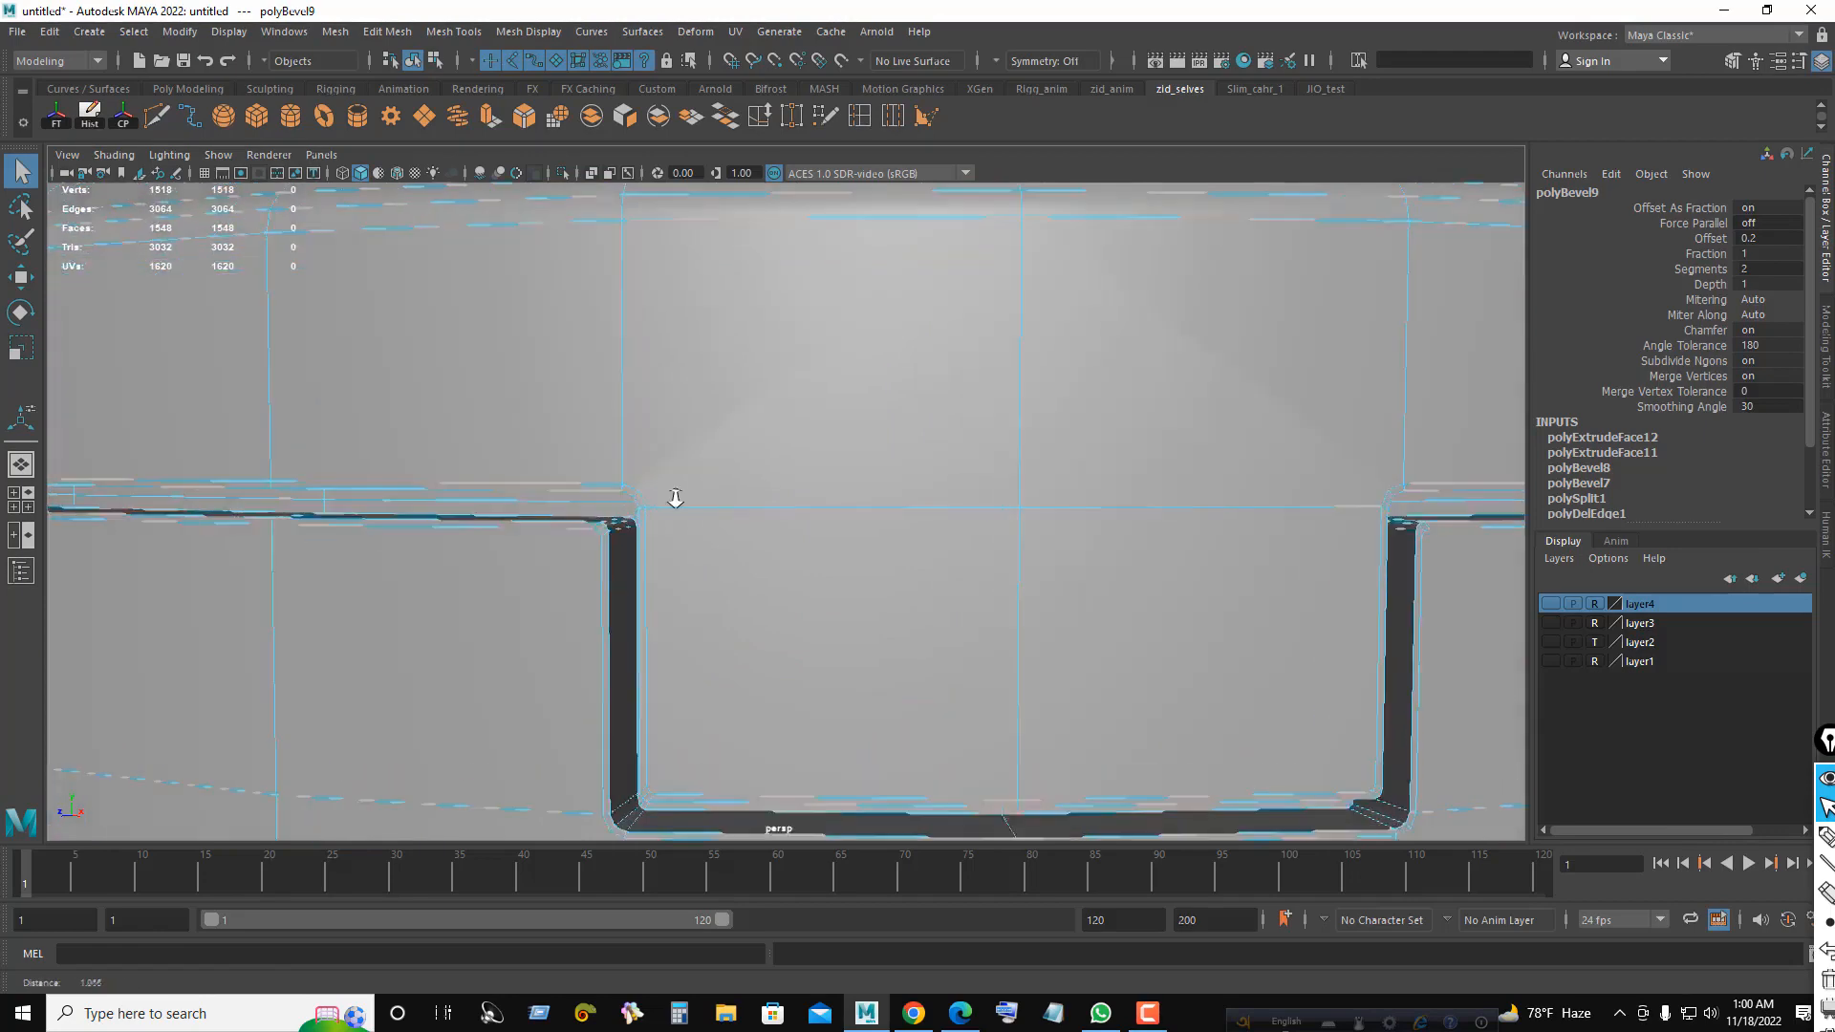
- Cut diagonal edges with Multi-Cut from both upper corners of the tab to the centre vertex on the rim above it
key("ctrl+shift+x")
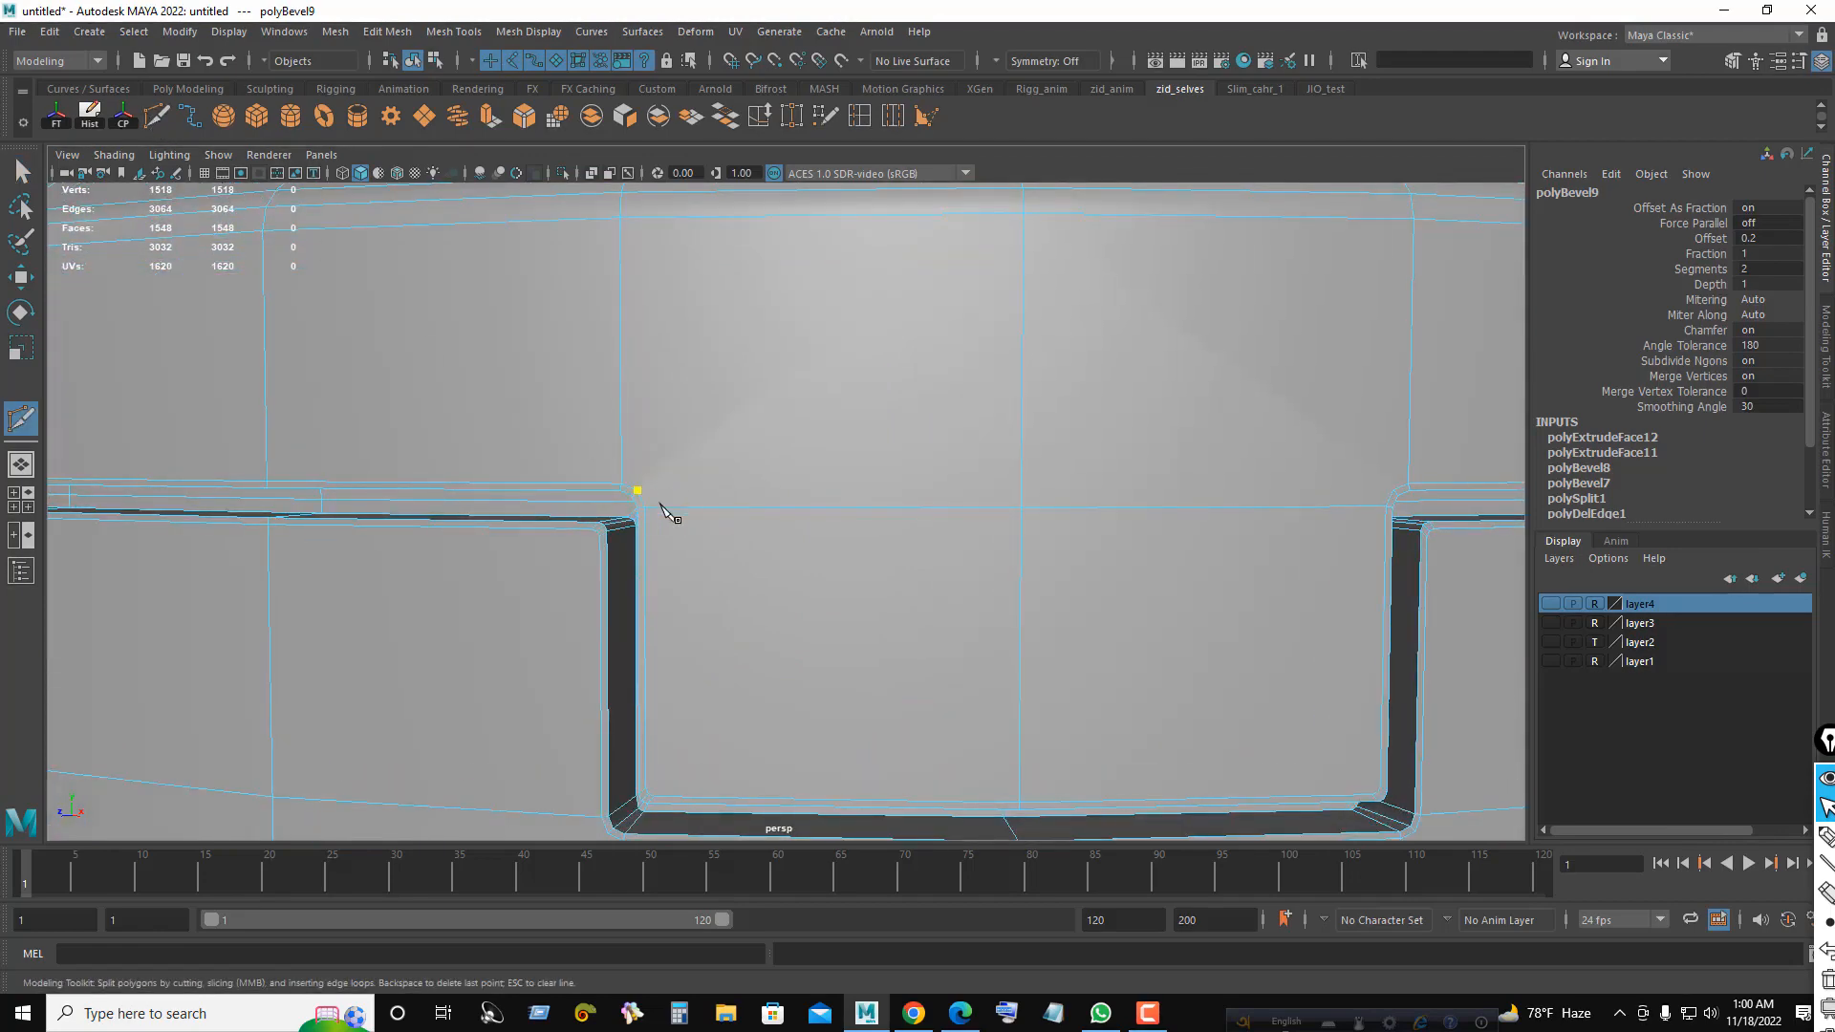
left_click(637, 490)
left_click(1022, 212)
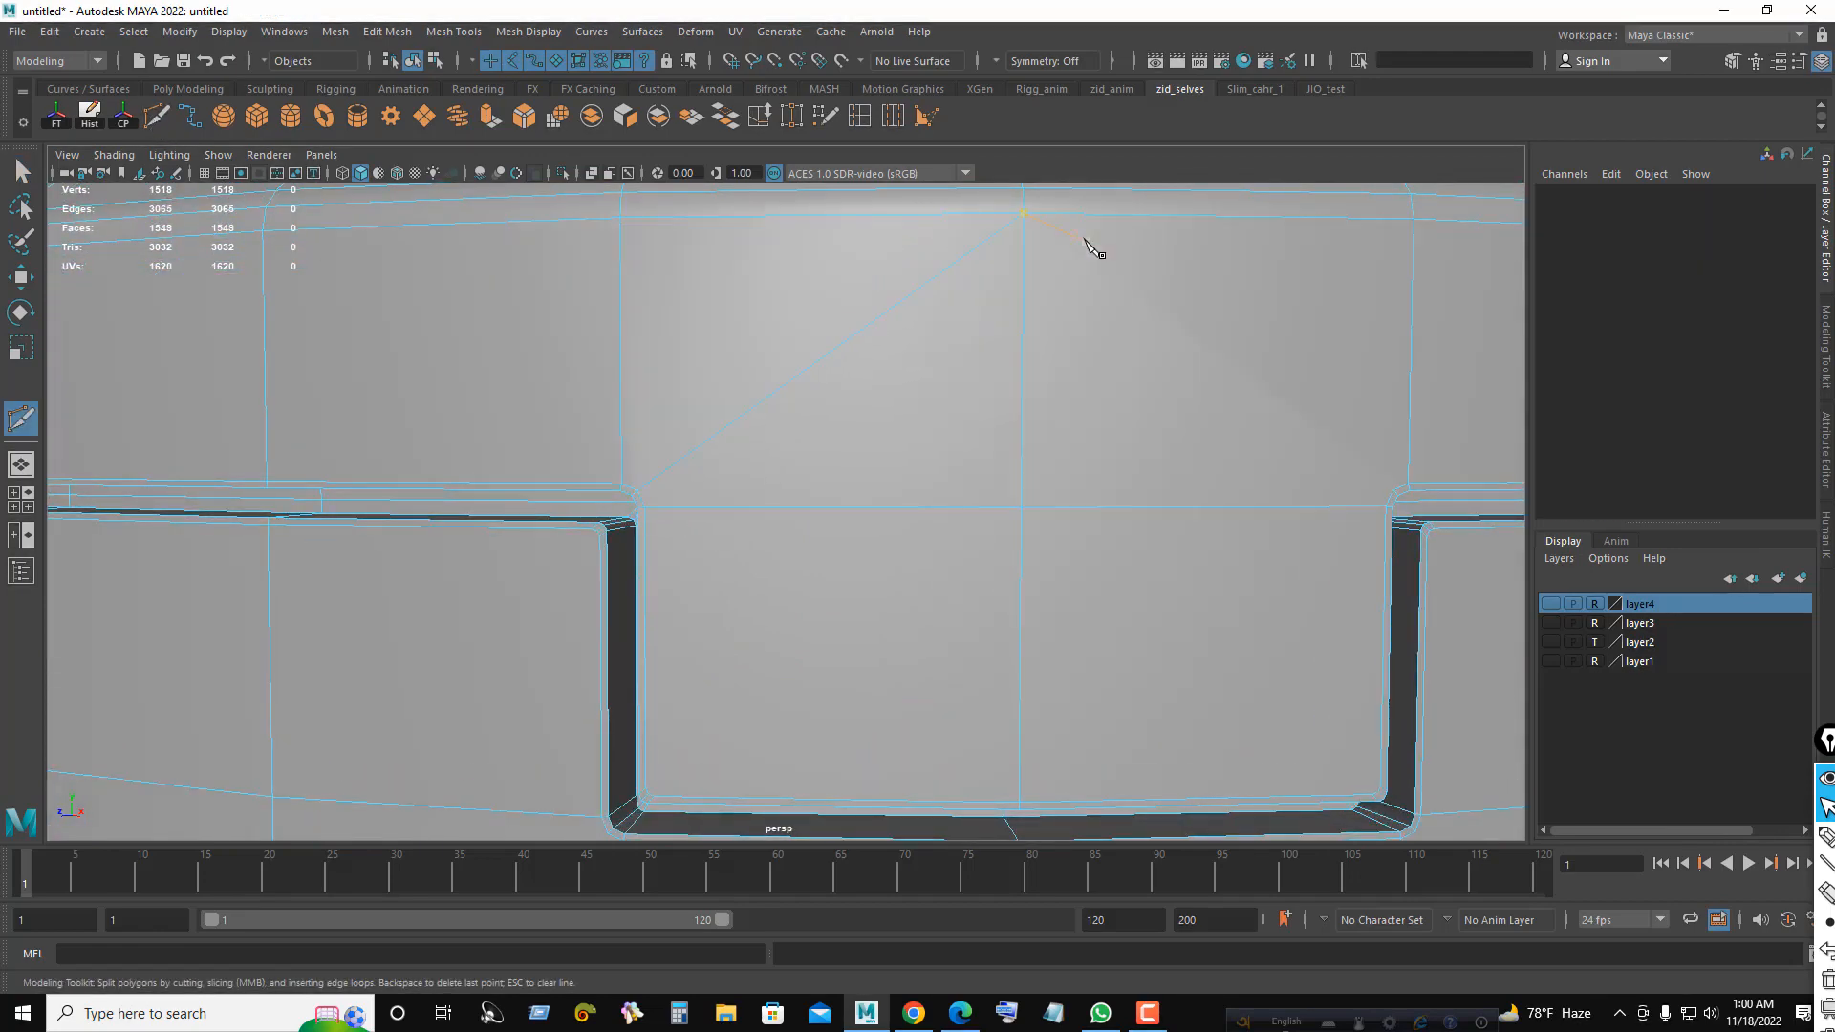
right_click(1108, 250)
scroll(1273, 531, "down", 1)
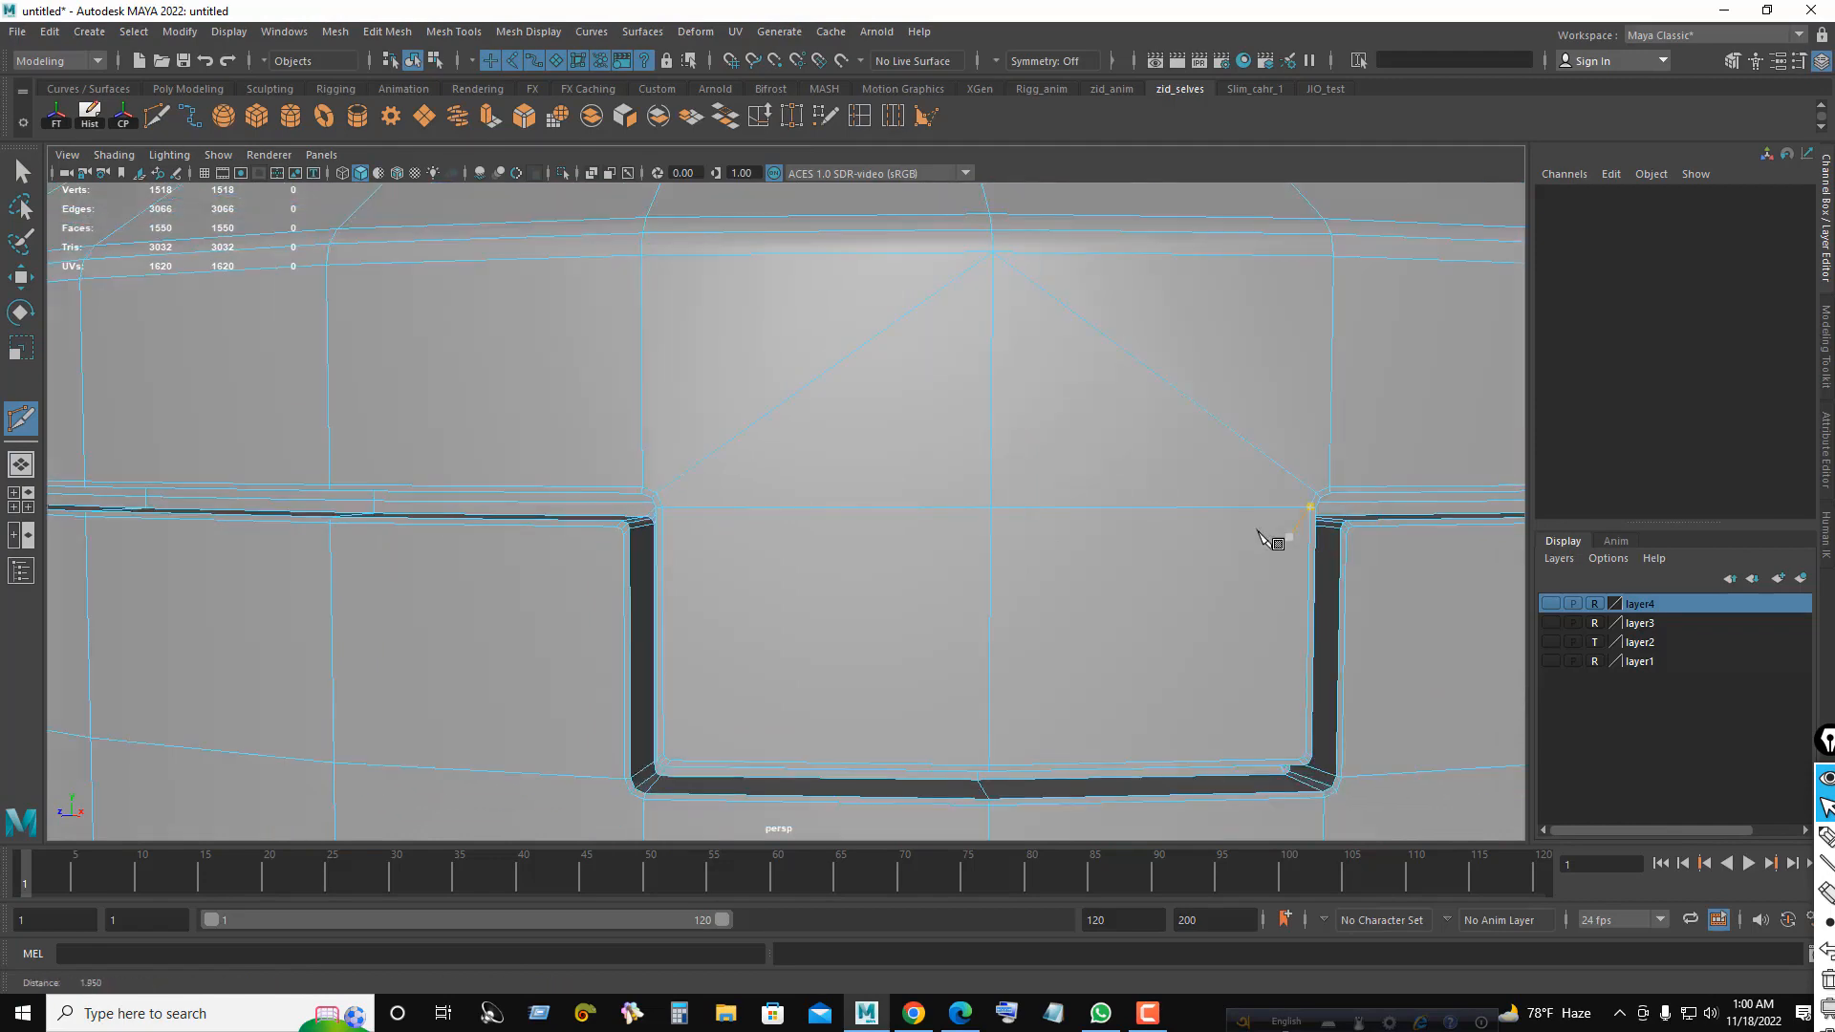
middle_click_drag(989, 724, 1137, 508, "alt")
- Connect the tab's lower-left corner and the groove's outer corners on that side to neighbouring grid vertices with diagonal cuts
left_click(763, 311)
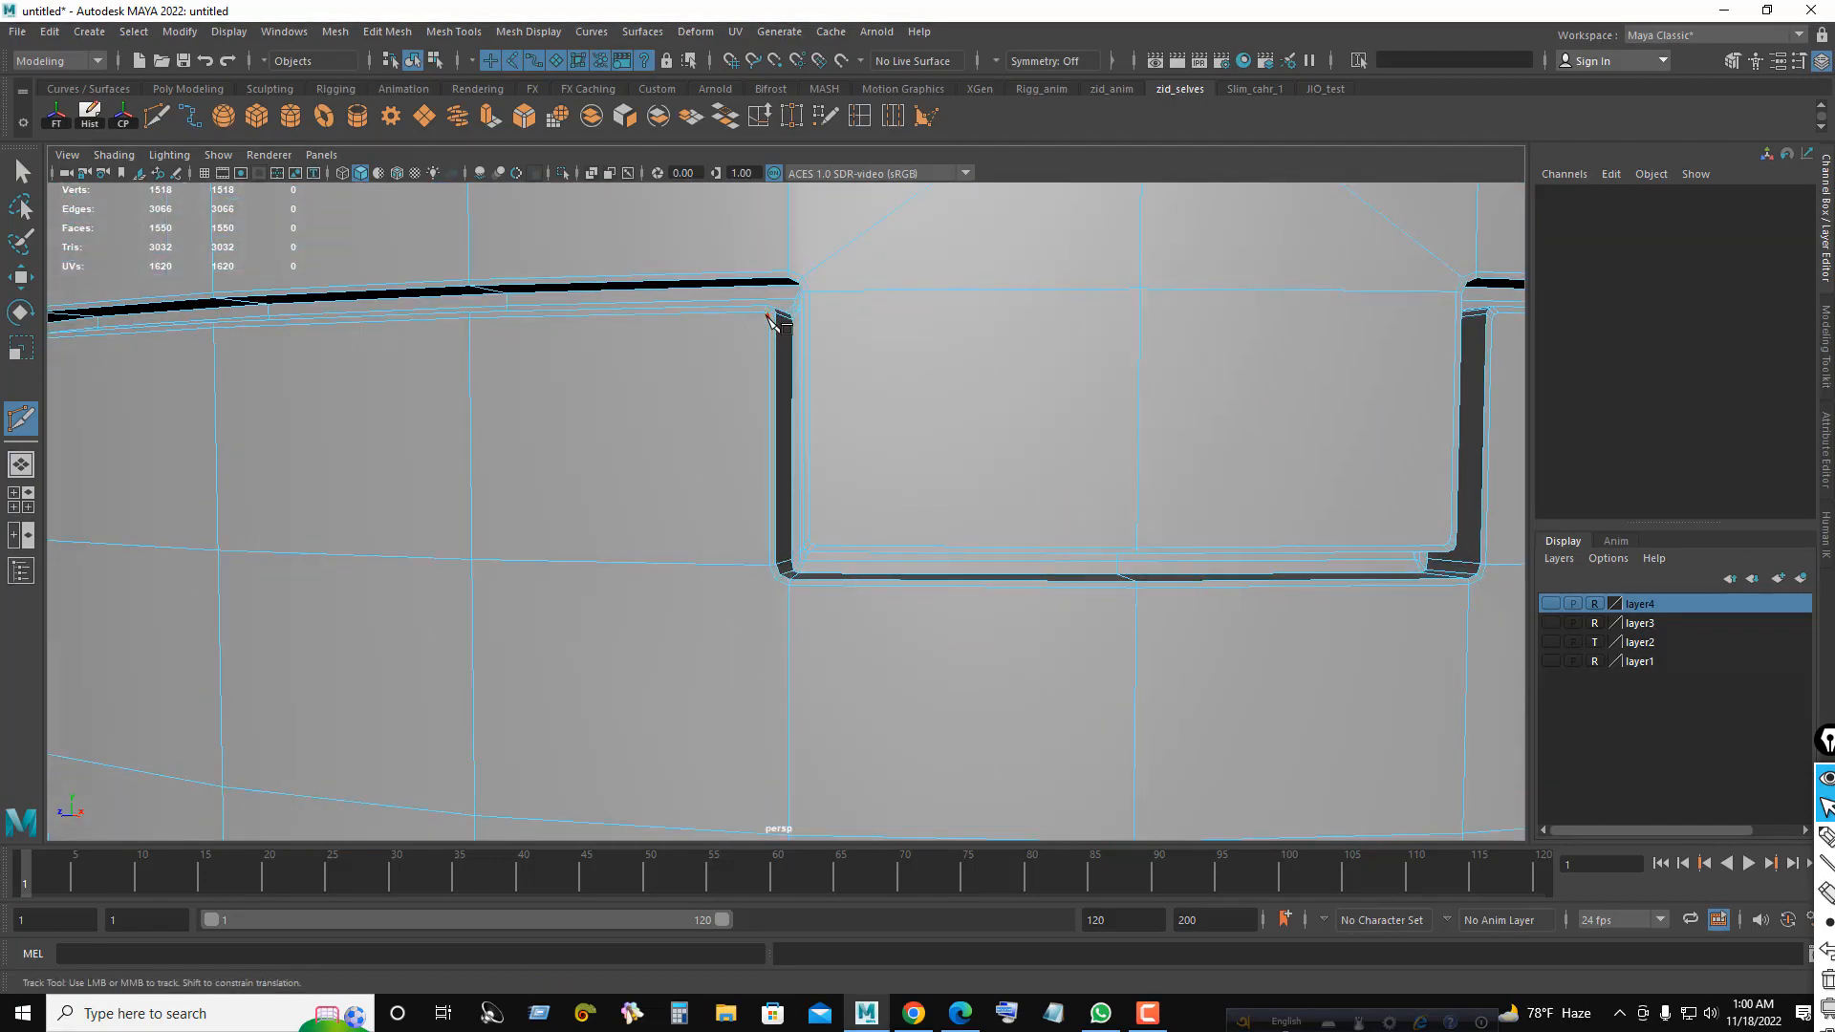
scroll(731, 328, "up", 3)
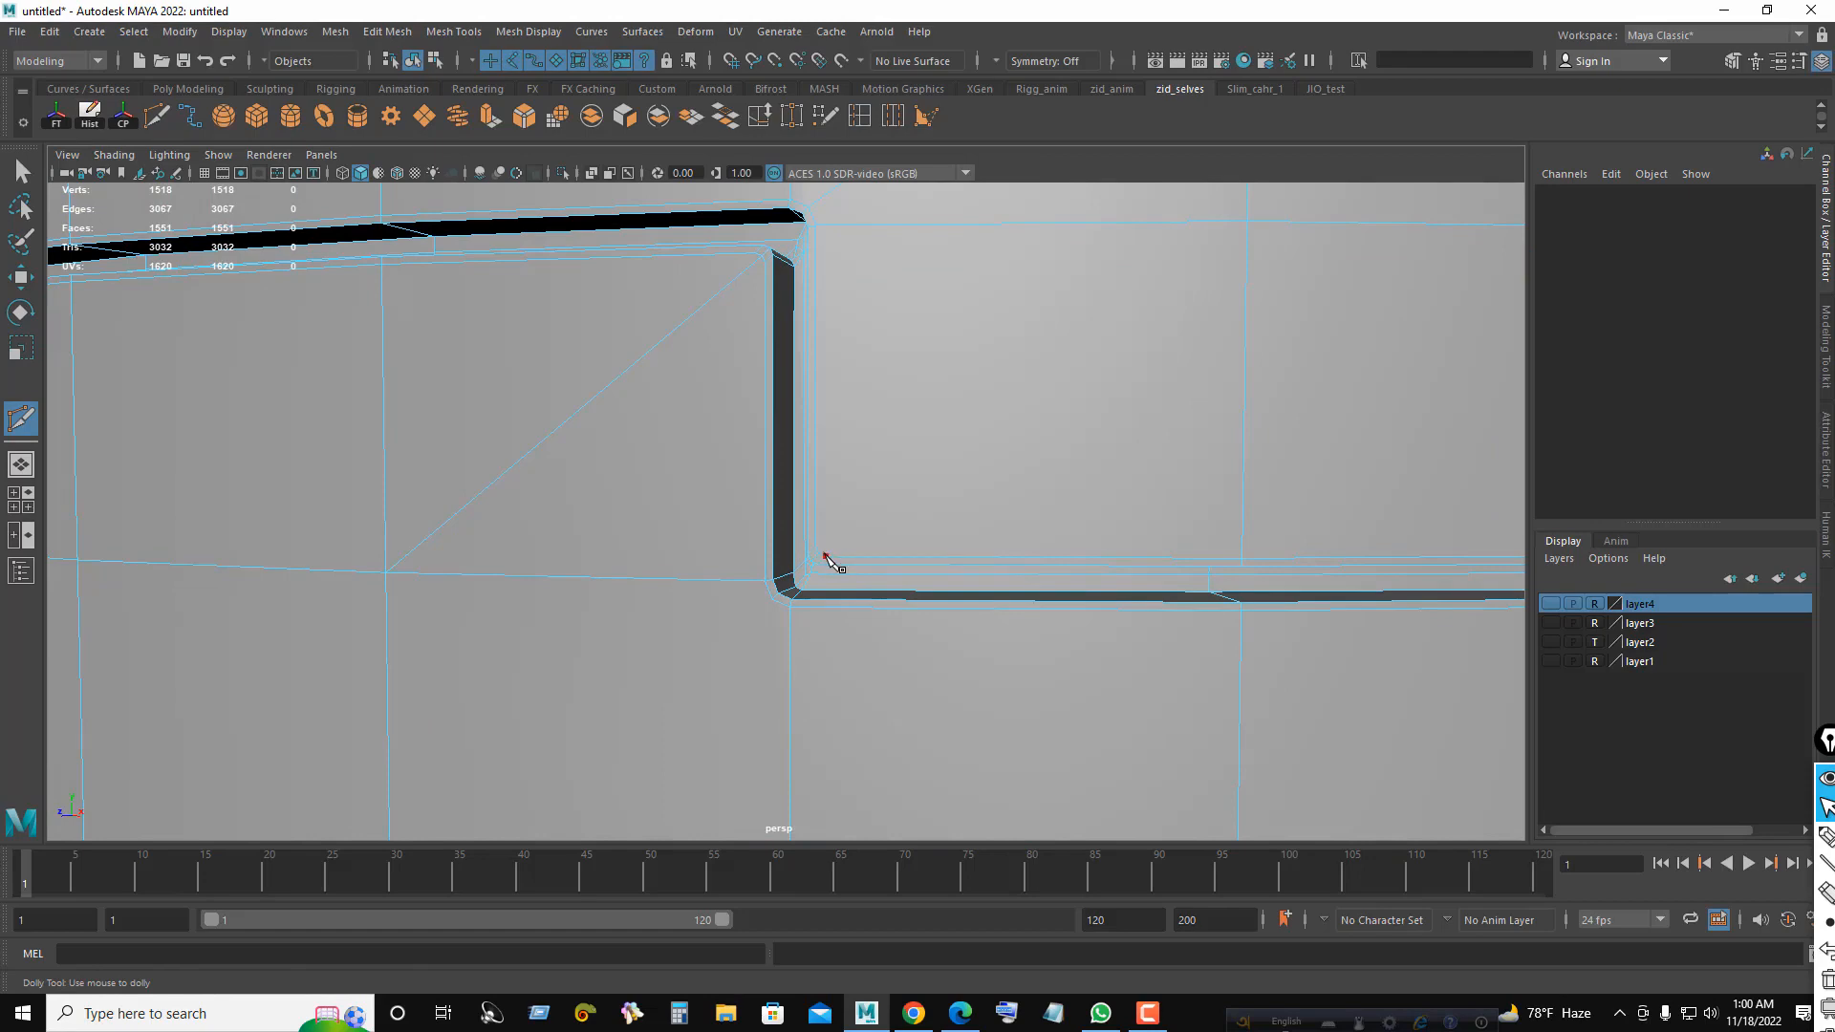
scroll(931, 485, "down", 1)
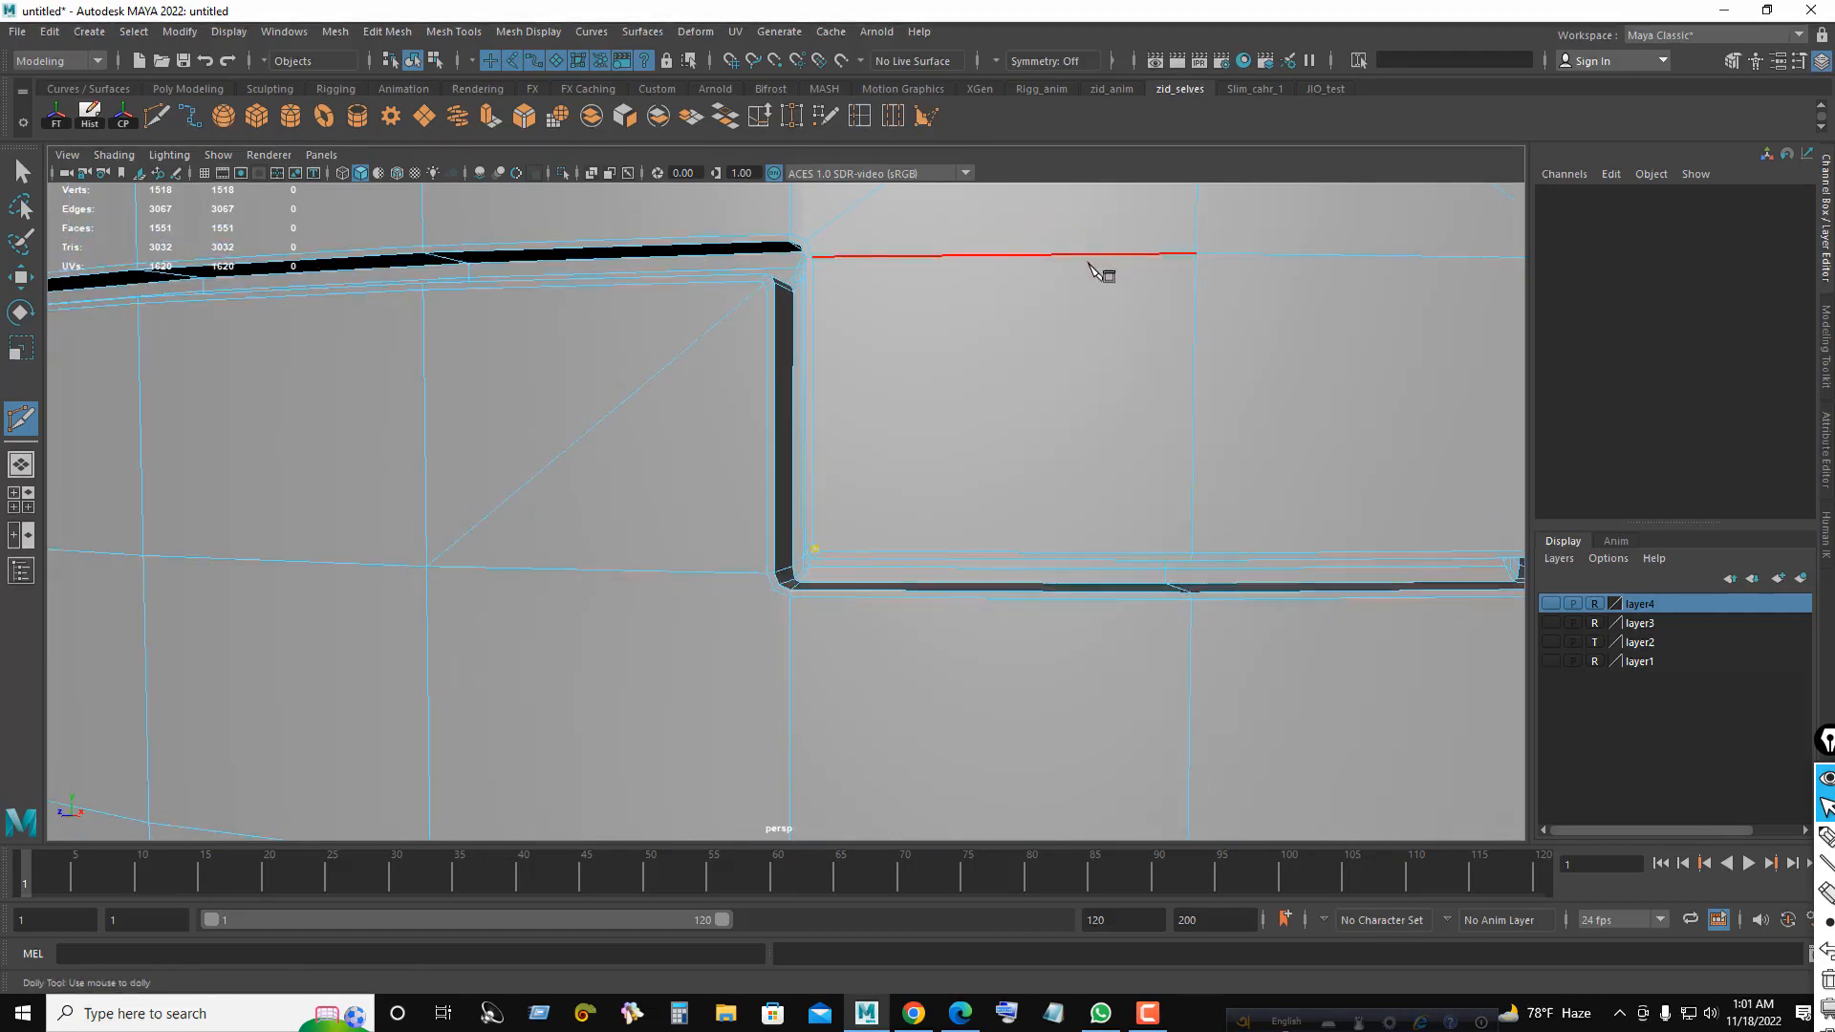
left_click(1194, 253)
right_click(1284, 275)
middle_click_drag(922, 569, 1040, 382, "alt")
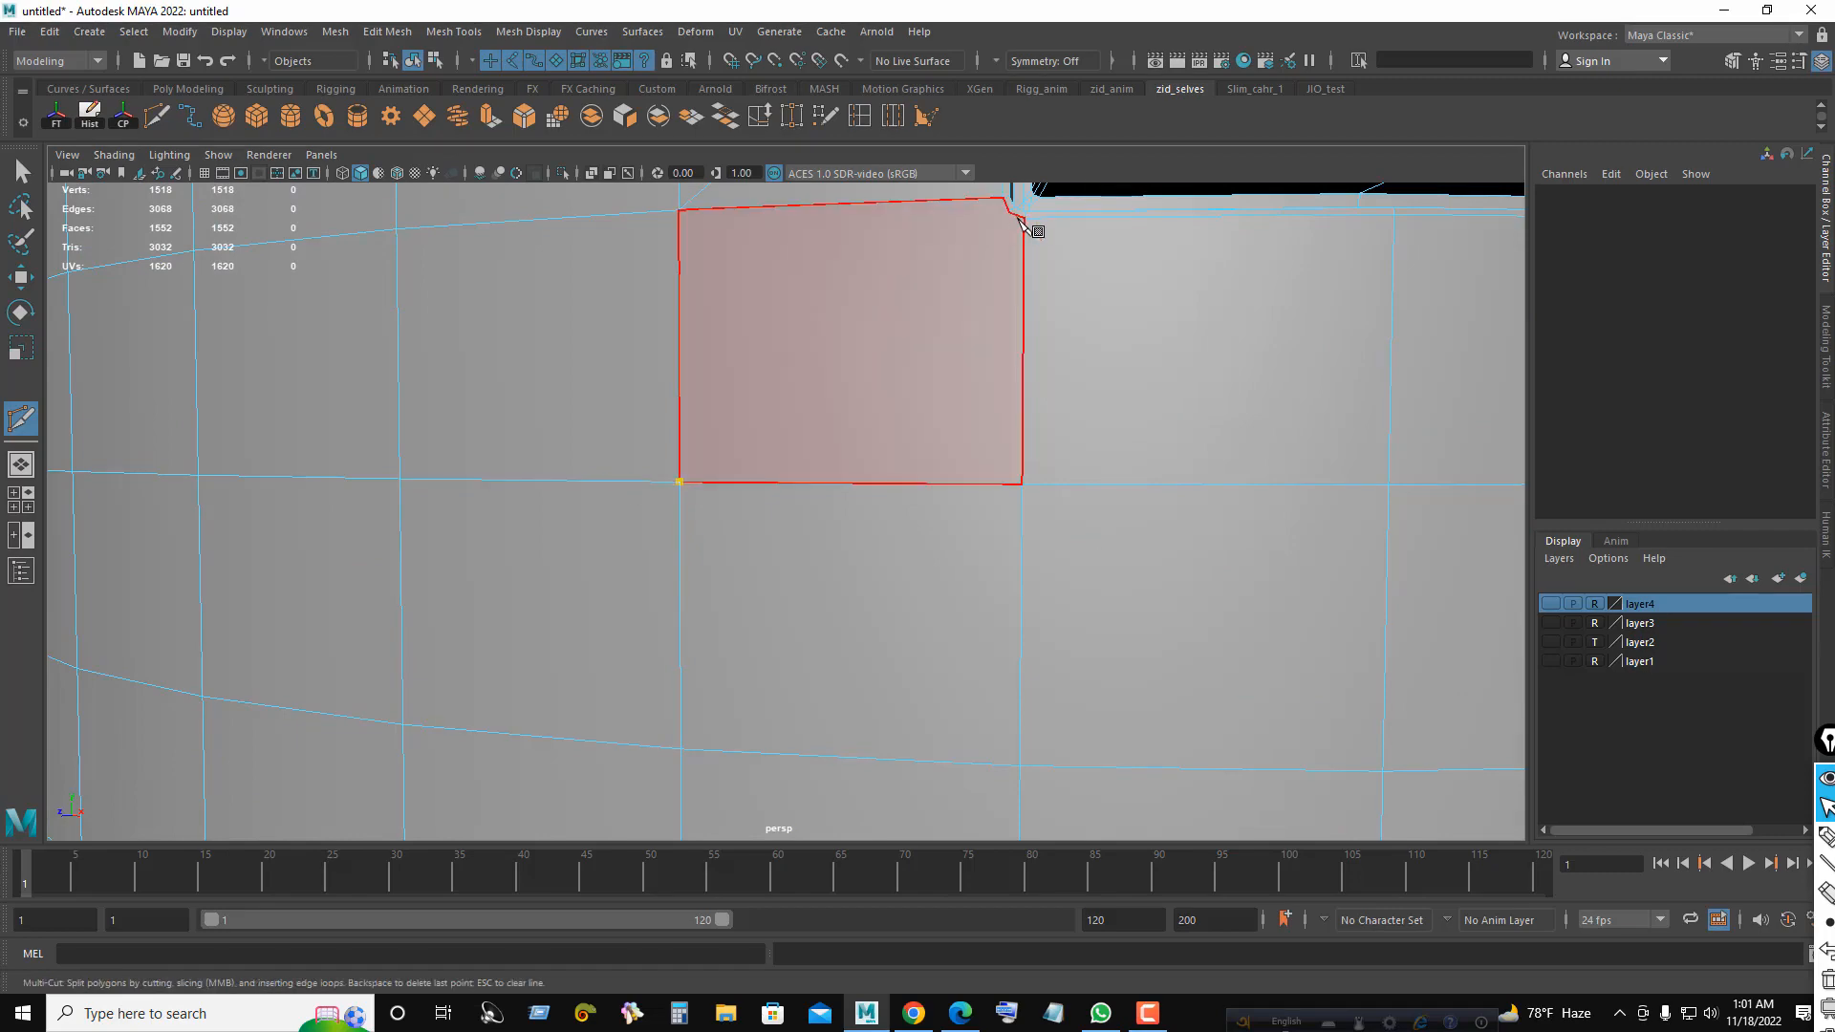
left_click(1013, 216)
right_click(993, 203)
- Cut a diagonal edge across the tab face from its centre vertex to its lower-right corner
middle_click_drag(1067, 271, 837, 373, "alt")
right_click_drag(1001, 369, 1097, 379, "alt")
middle_click_drag(1097, 379, 1055, 443, "alt")
left_click(1058, 280)
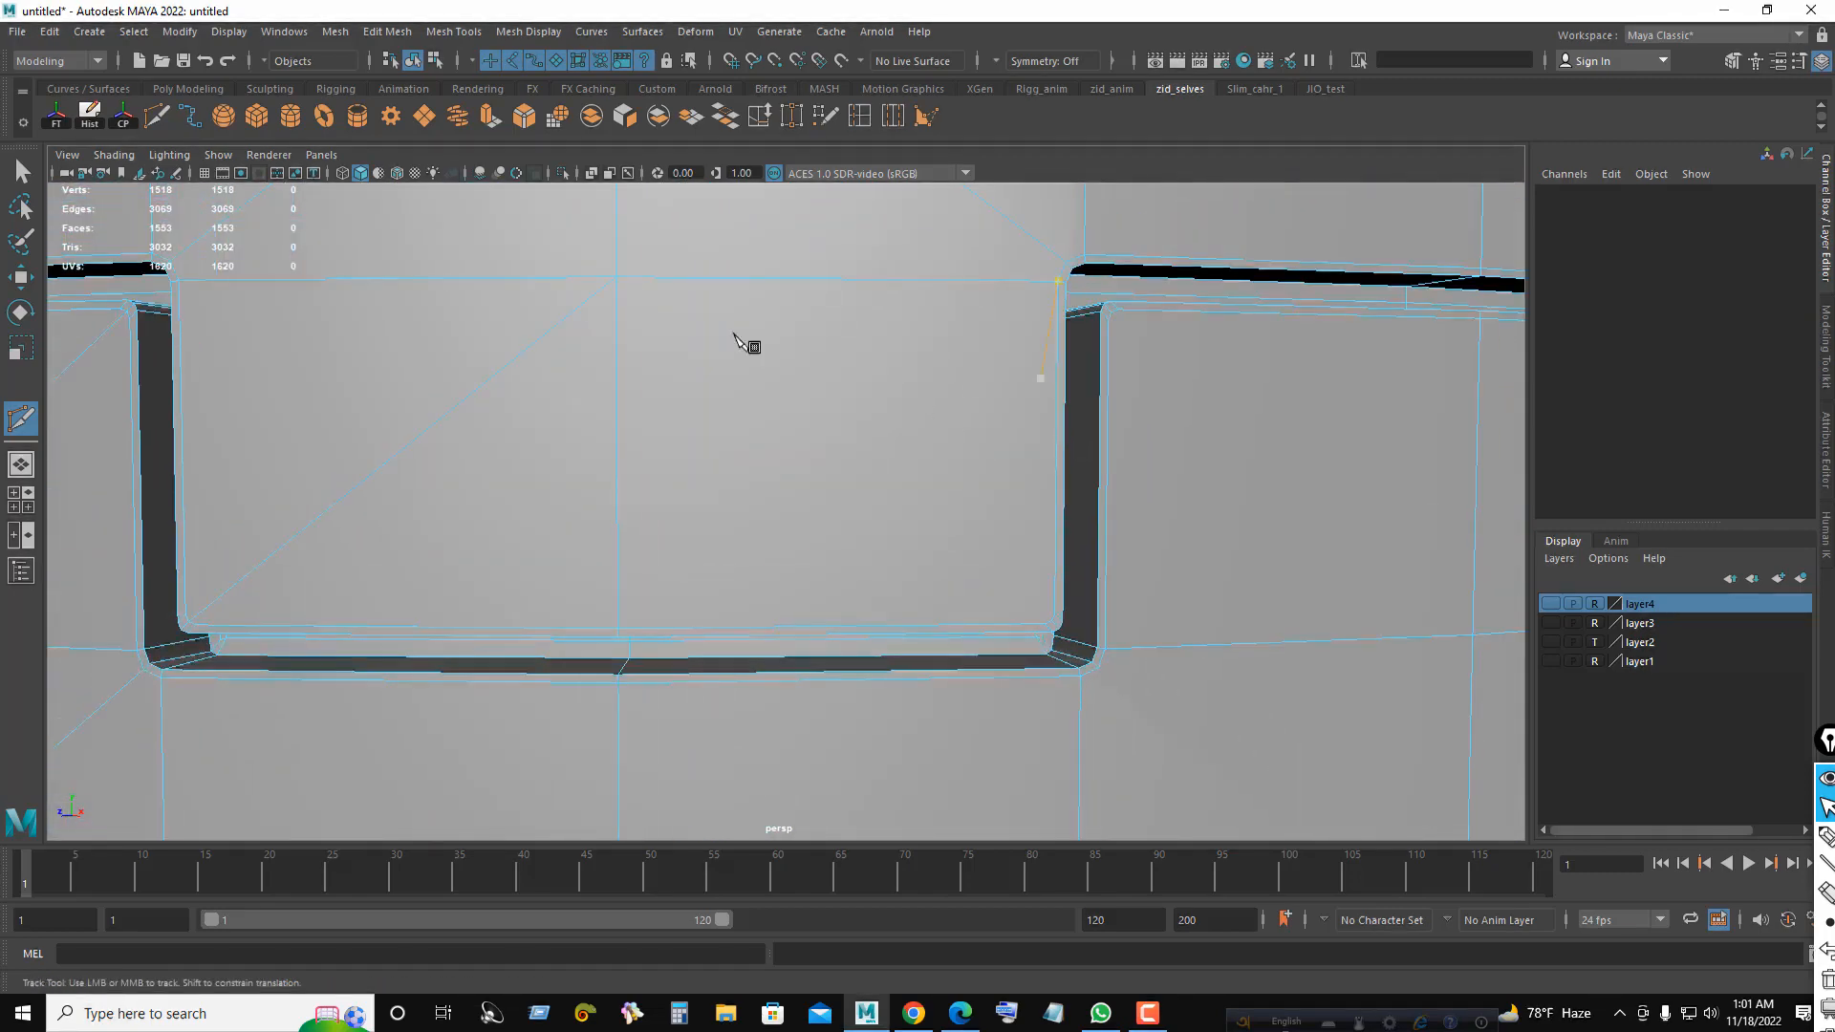
right_click(653, 297)
left_click_drag(657, 278, 705, 278)
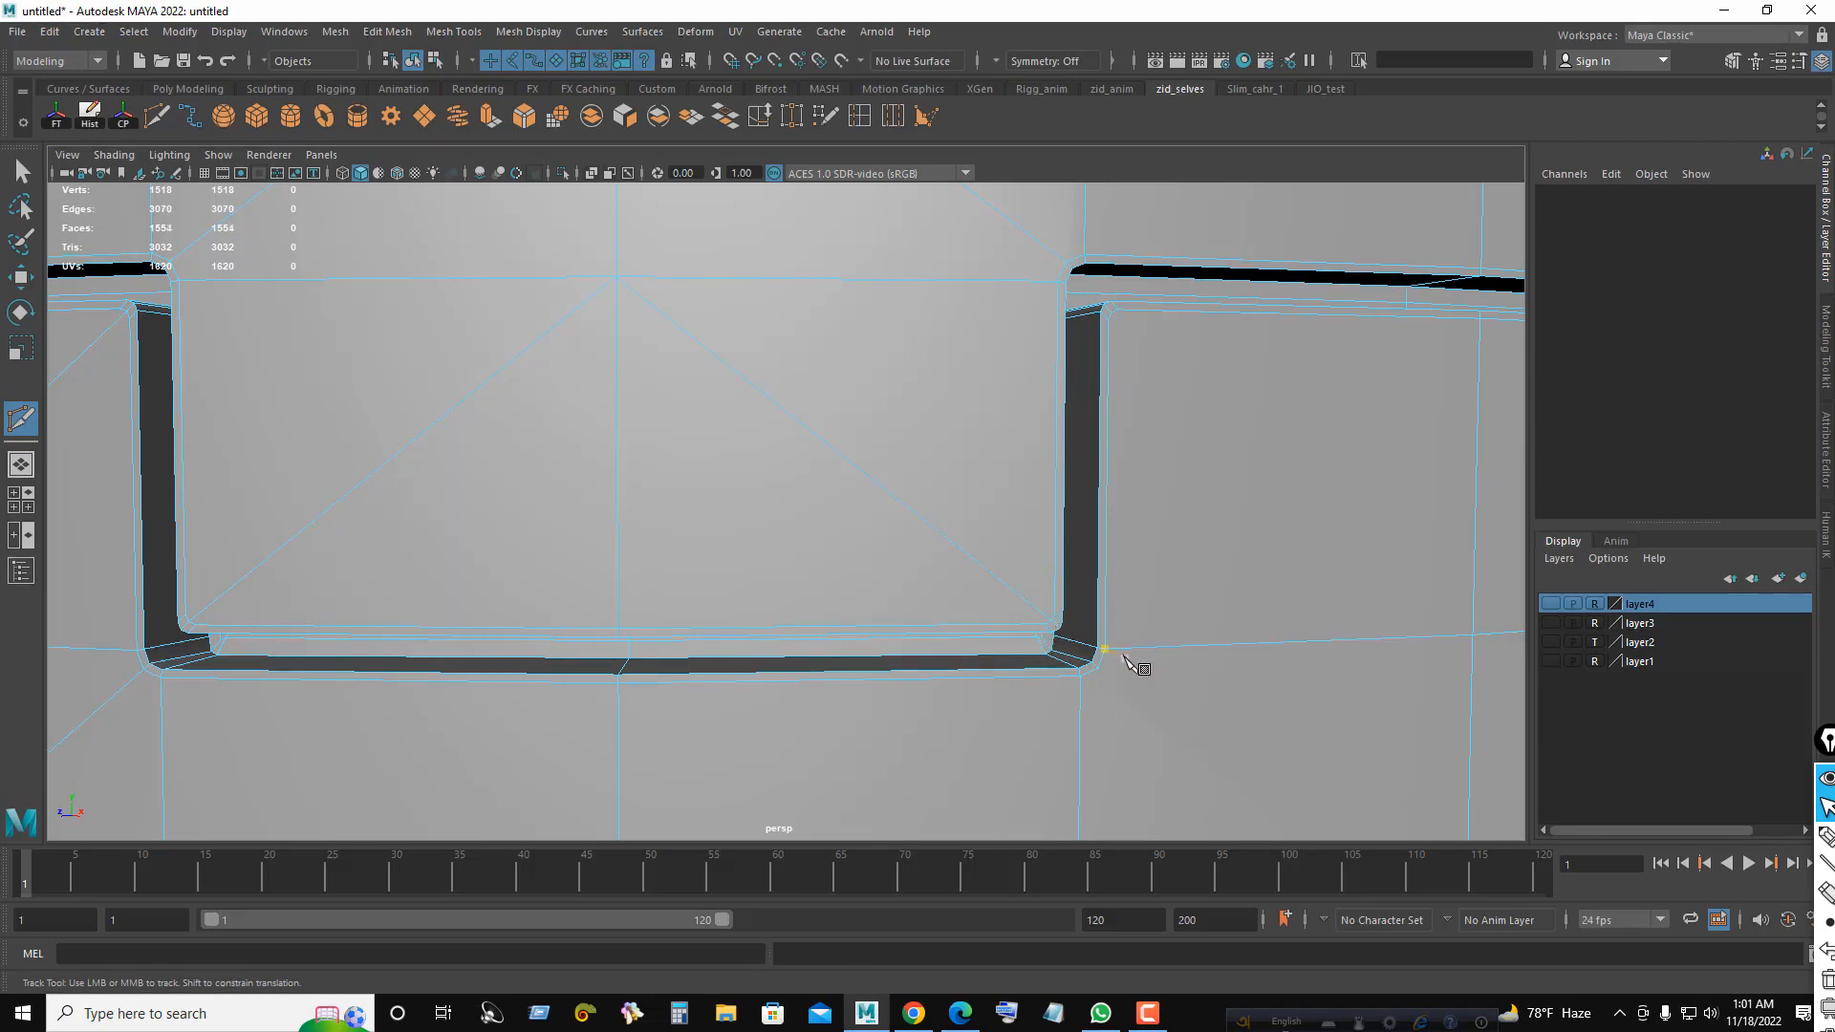
- Cut diagonal edges from the groove's lower and upper outer corners right of the tab to the neighbouring grid vertices
right_click_drag(1125, 656, 1098, 614, "alt")
middle_click_drag(1098, 614, 1028, 536, "alt")
left_click(913, 466)
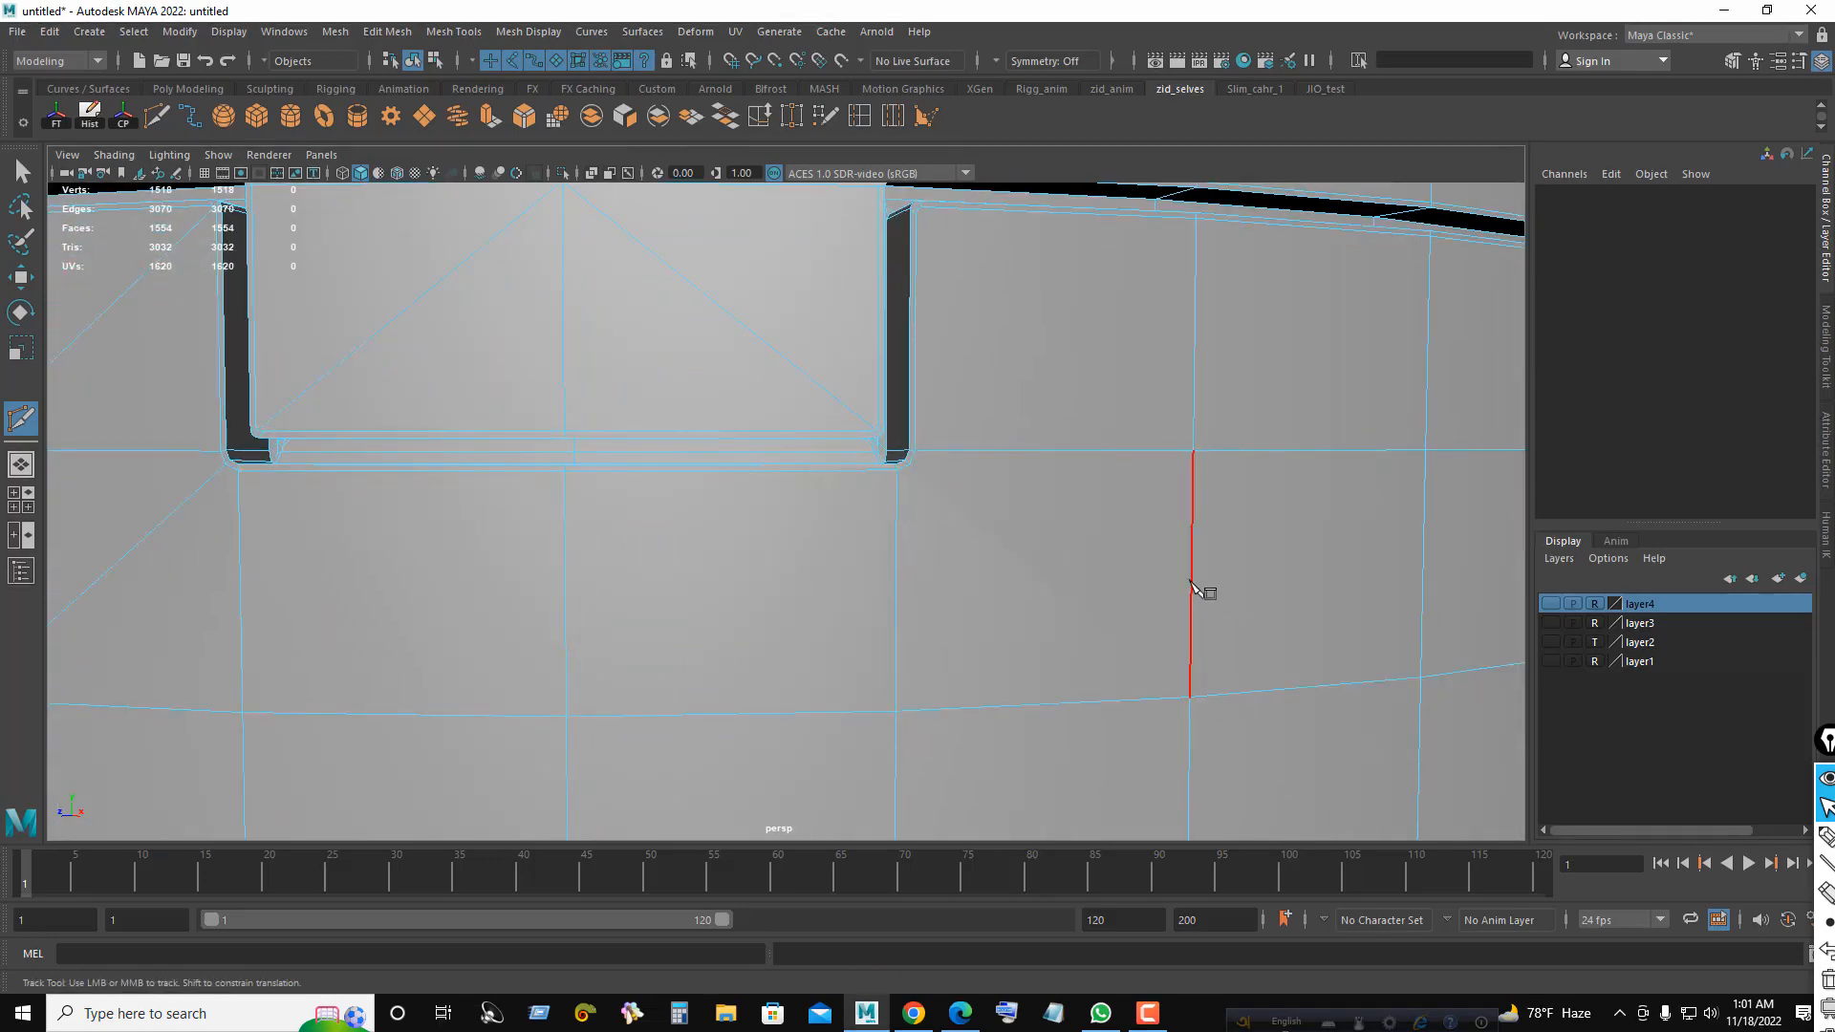
left_click(913, 463)
key("ctrl+z")
middle_click_drag(1162, 268, 1100, 384, "alt")
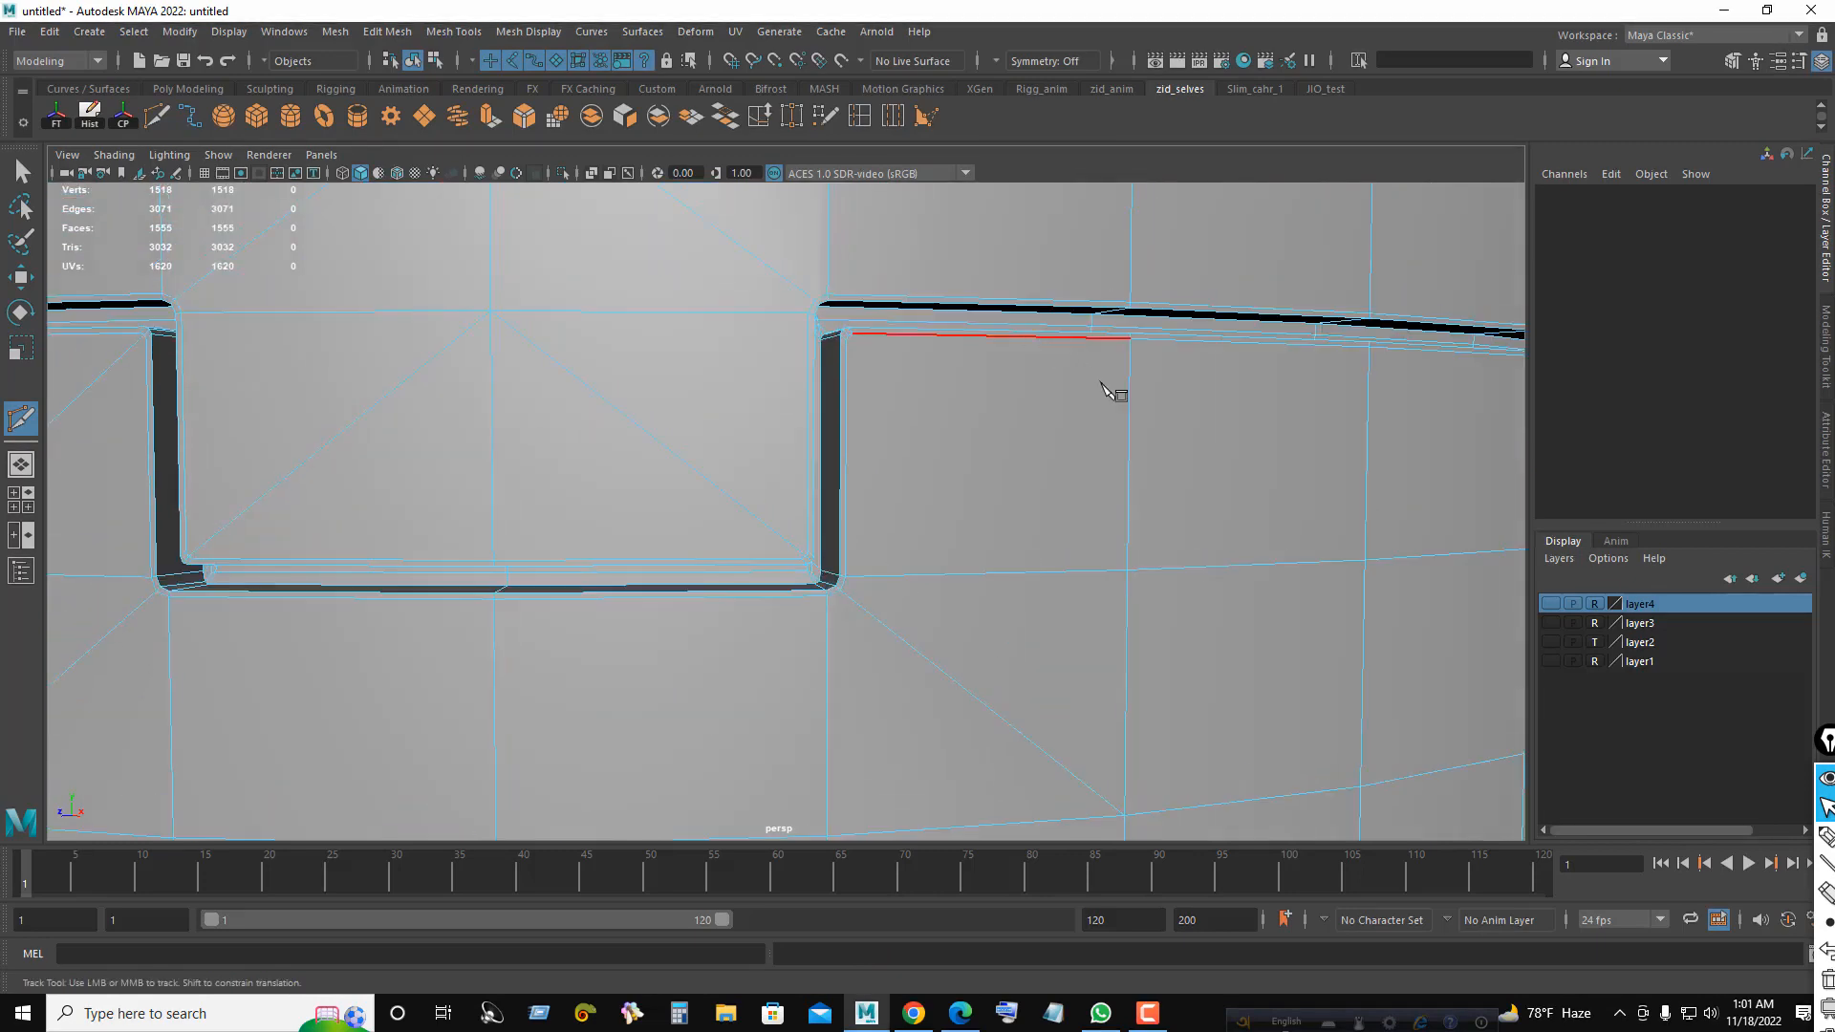
right_click_drag(823, 411, 868, 399, "alt")
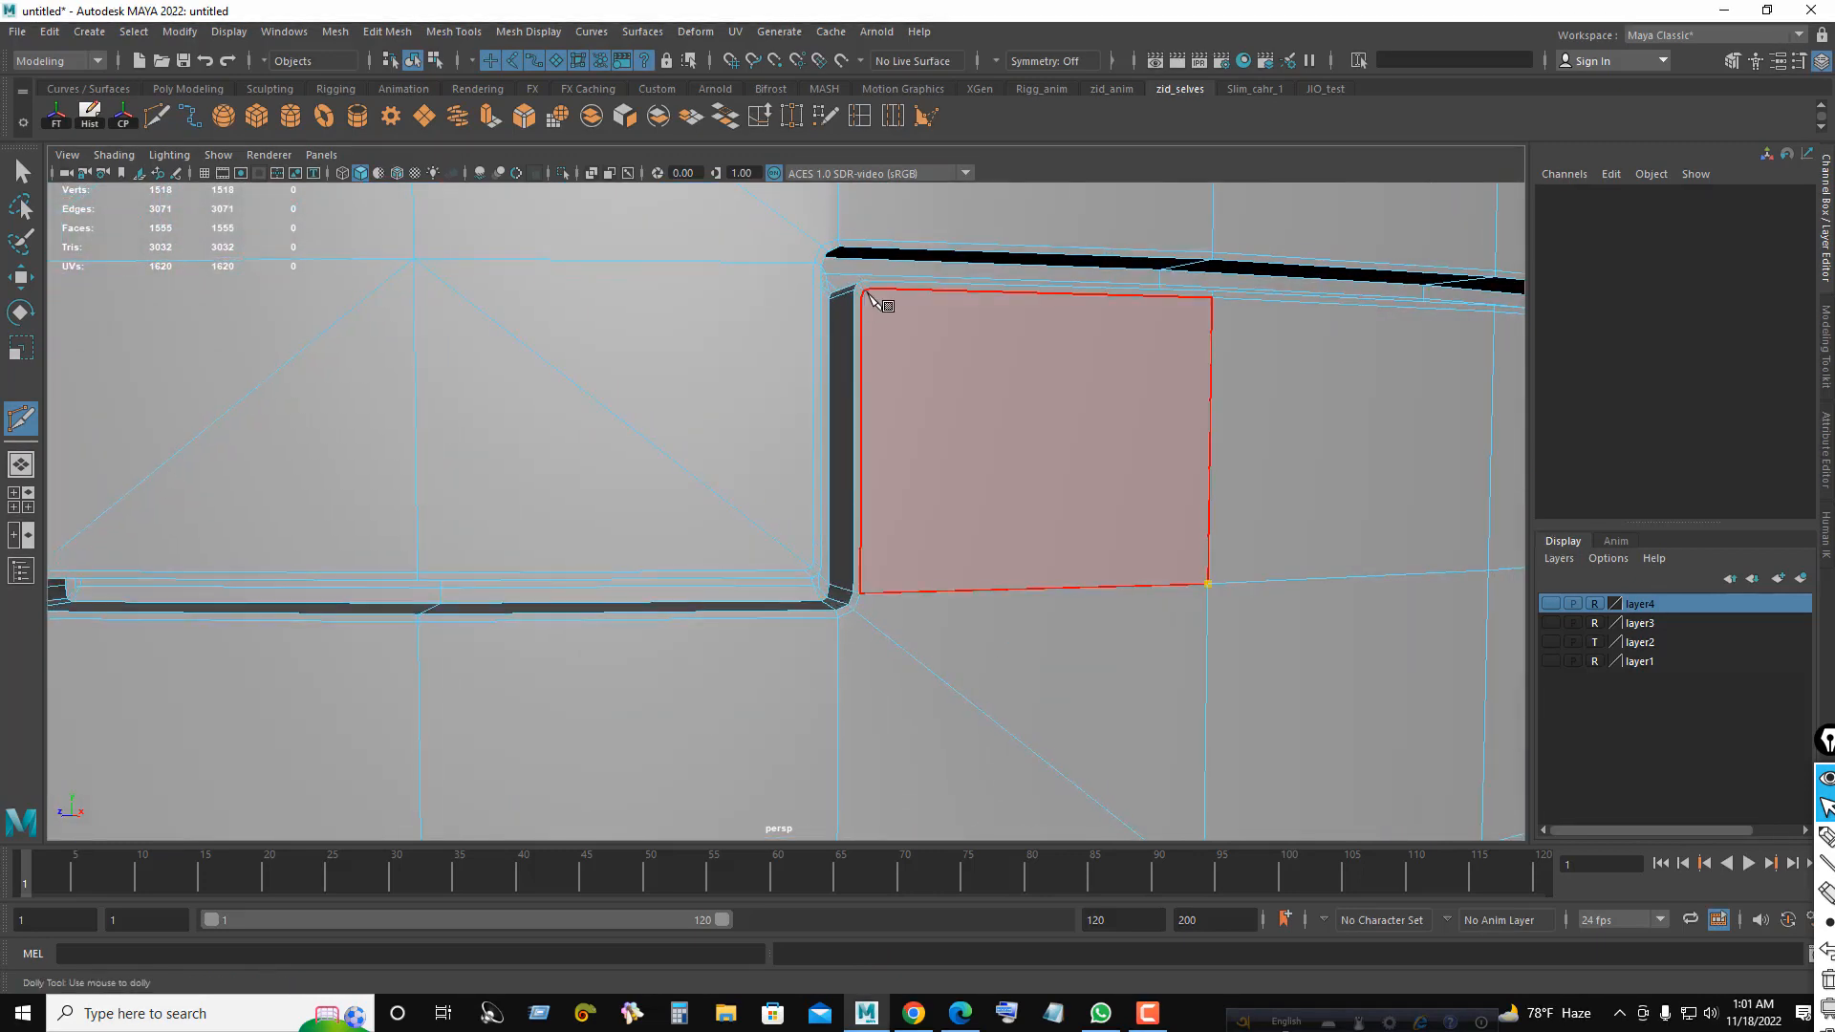
left_click_drag(909, 305, 893, 311, "alt")
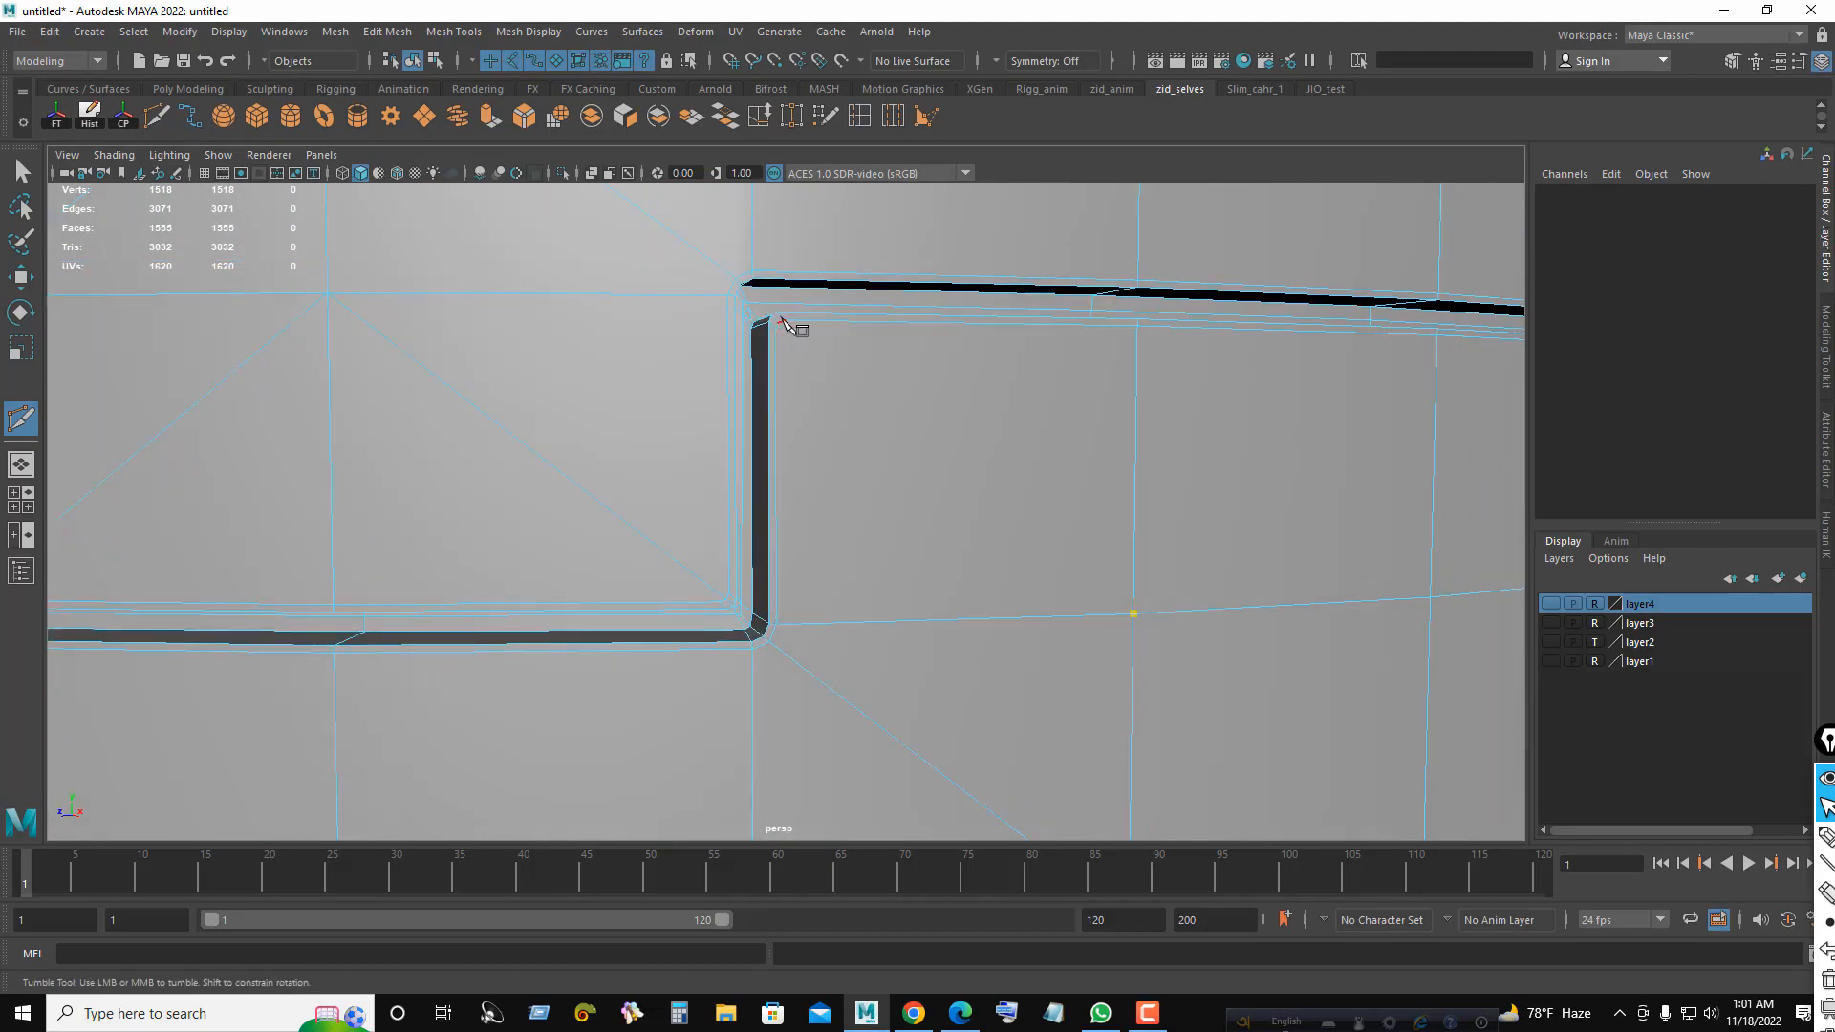
right_click_drag(839, 355, 611, 334, "alt")
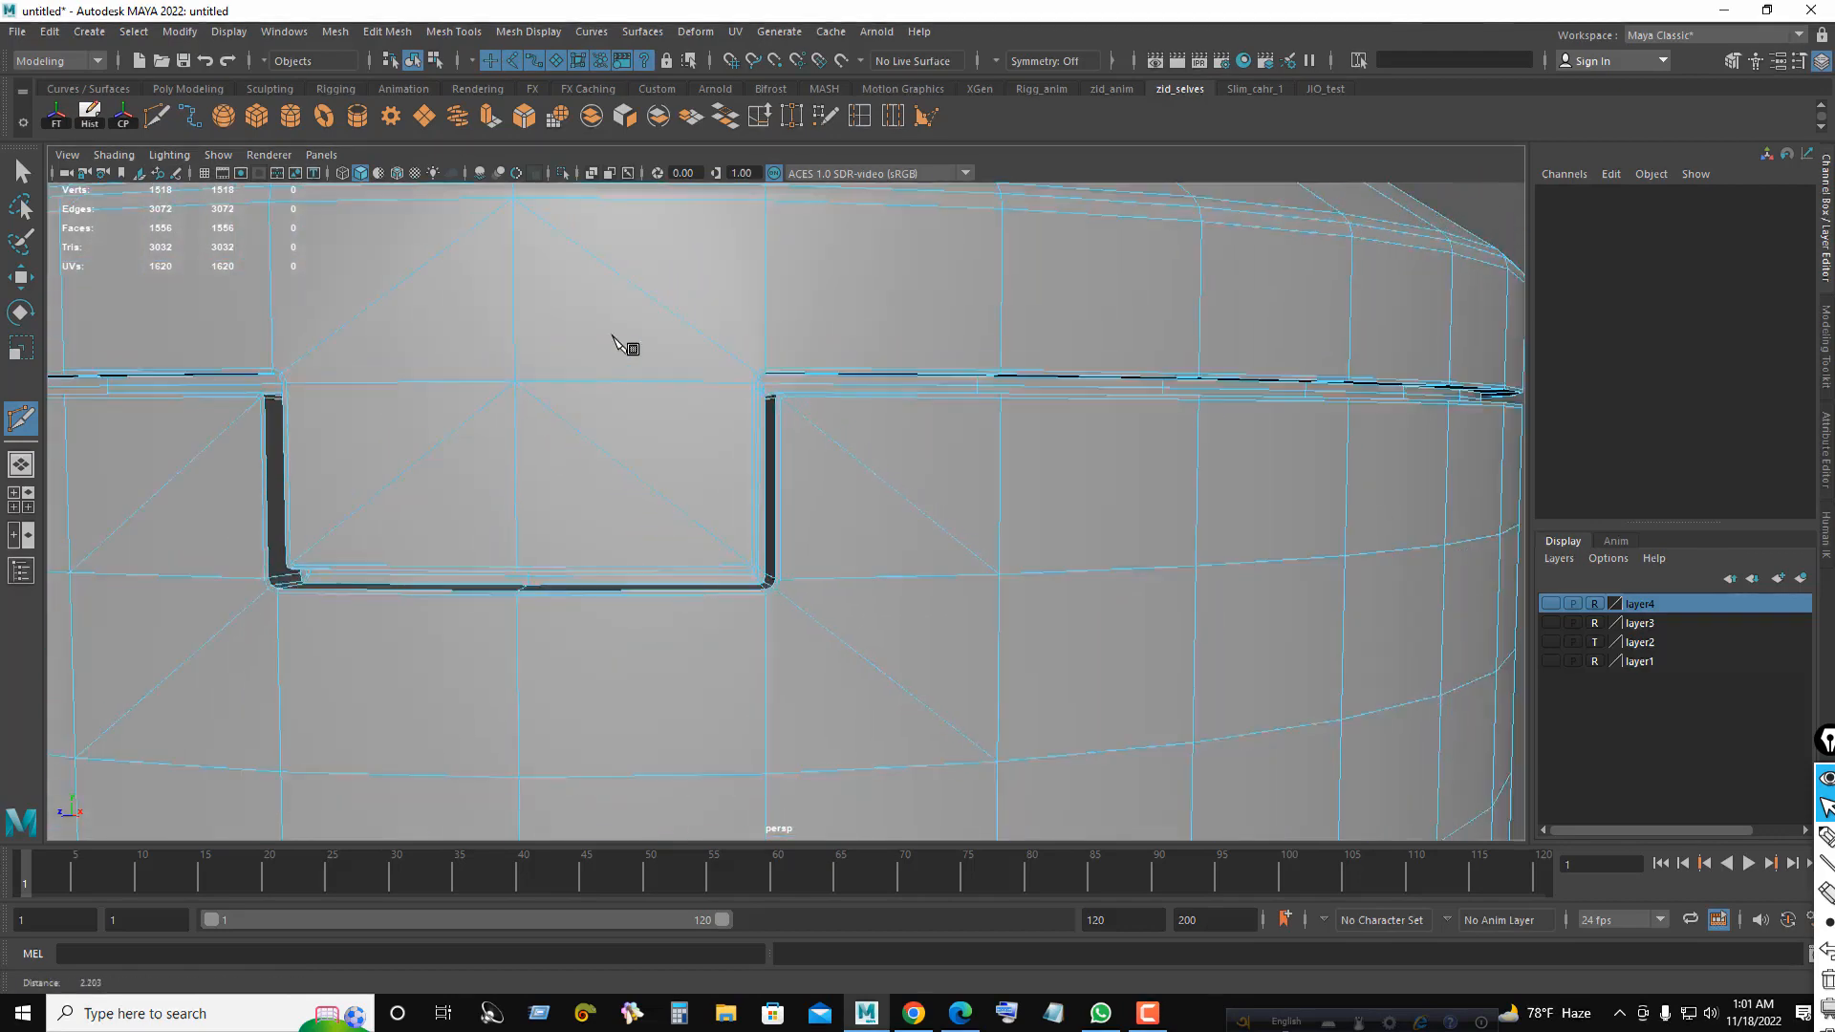
- Examine the tab and groove in smoothed preview from several angles and return the cylinder to unsmoothed display
key("q")
right_click_drag(810, 458, 784, 410, "alt")
key("3")
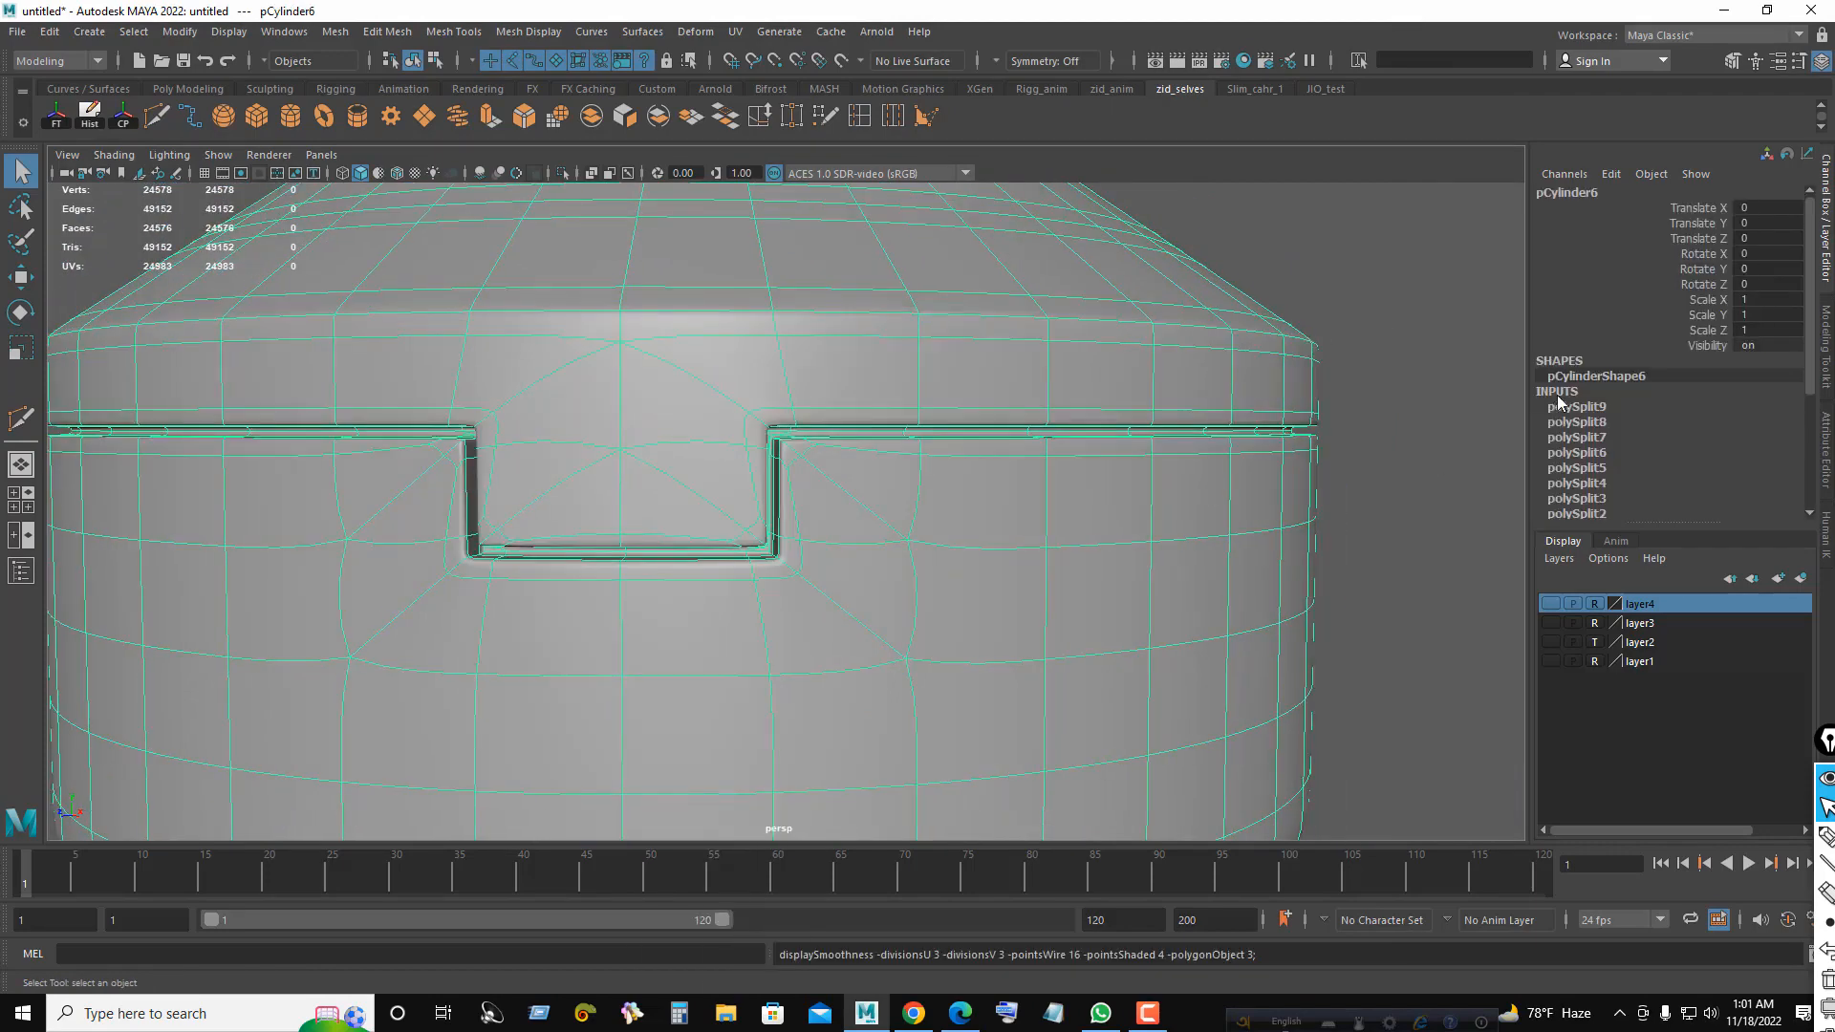
left_click(1419, 405)
middle_click_drag(709, 471, 941, 506, "alt")
mouse_move(658, 483)
right_mouse_down("alt")
mouse_move(934, 533)
mouse_move(876, 503)
mouse_move(647, 496)
right_mouse_up("alt")
left_click_drag(647, 496, 973, 532, "alt")
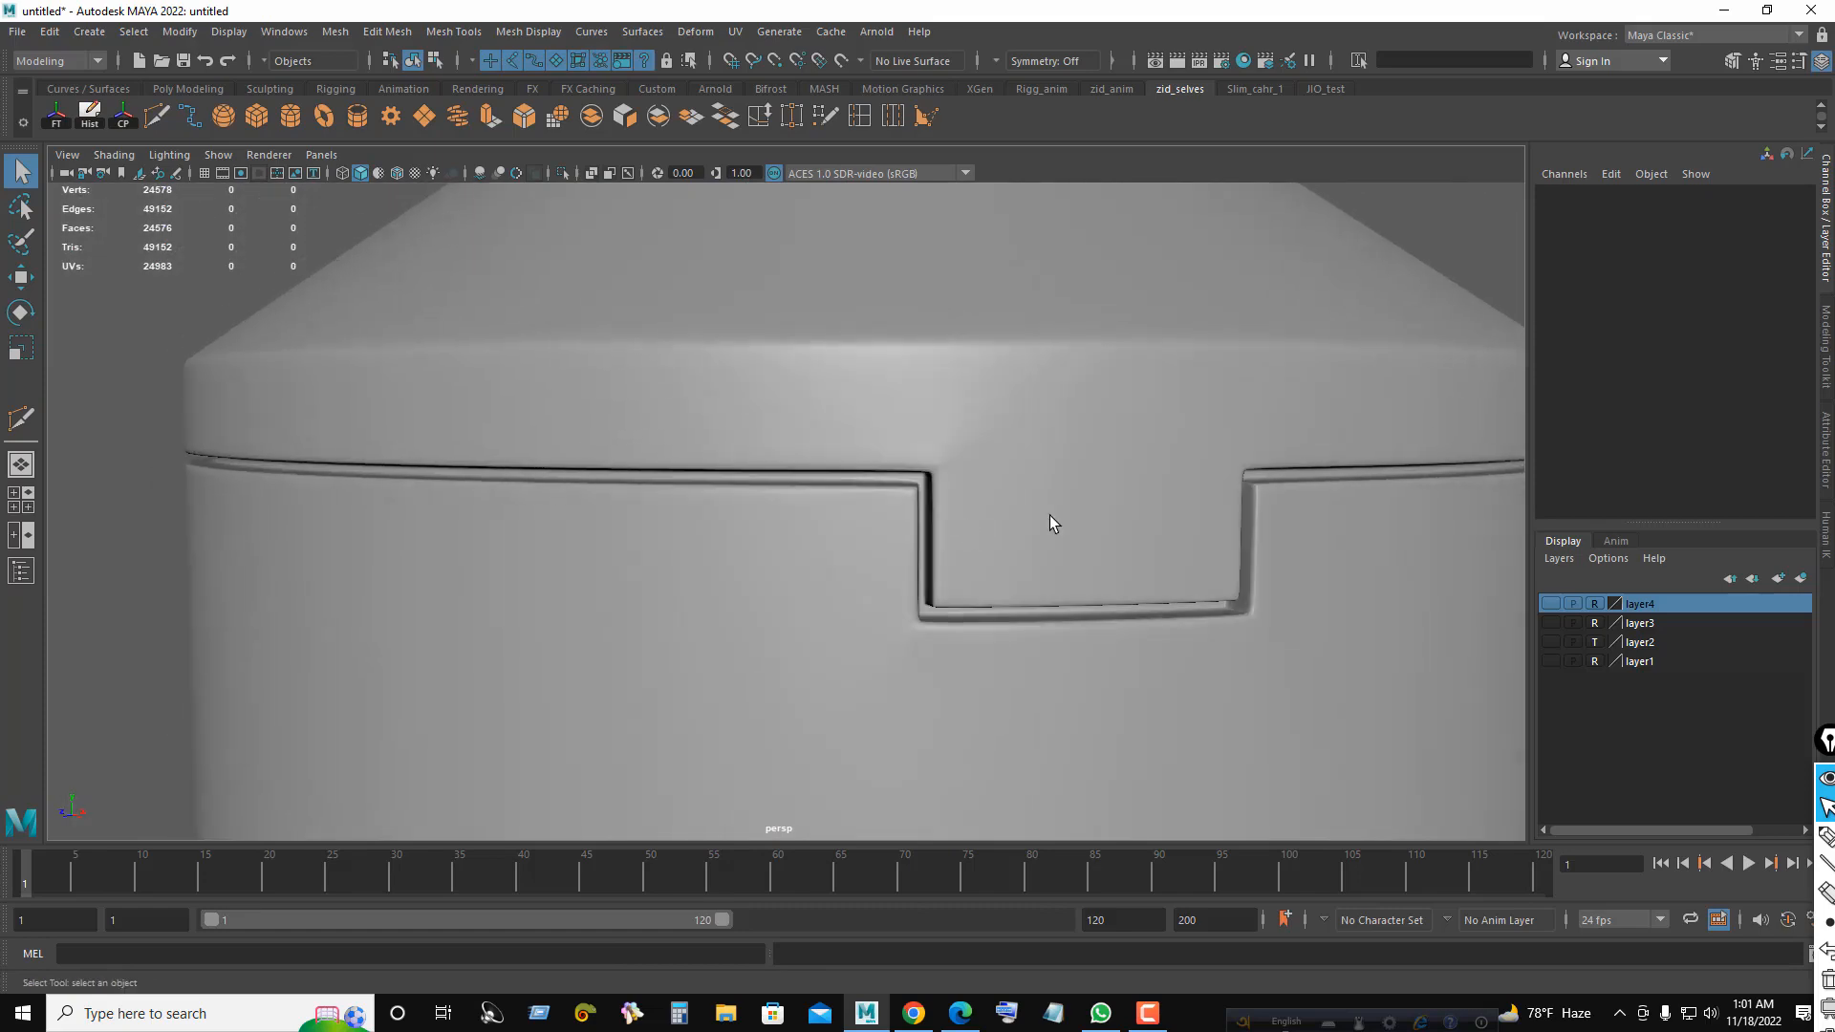
right_click_drag(1050, 514, 963, 530, "alt")
left_click_drag(964, 530, 925, 492, "alt")
right_click_drag(925, 492, 840, 439, "alt")
left_click_drag(840, 439, 819, 475, "alt")
right_click_drag(819, 475, 875, 513, "alt")
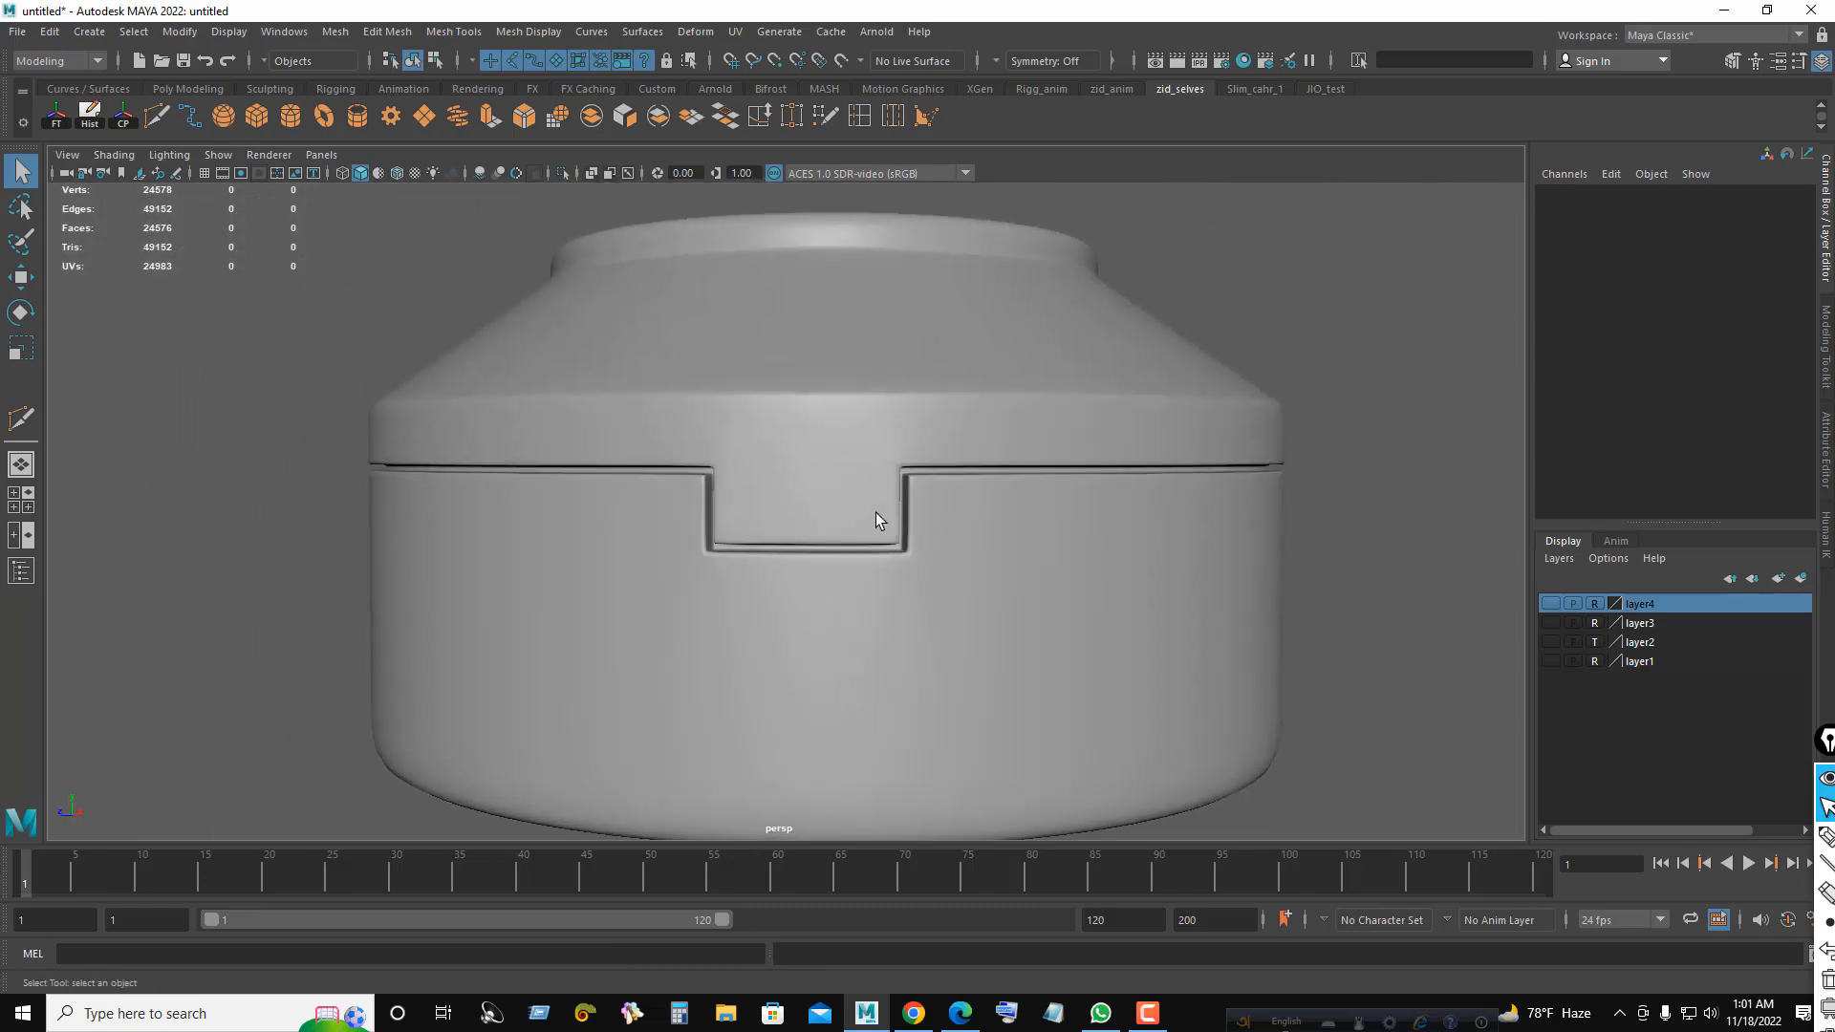
left_click(875, 513)
scroll(831, 462, "up", 5)
key("1")
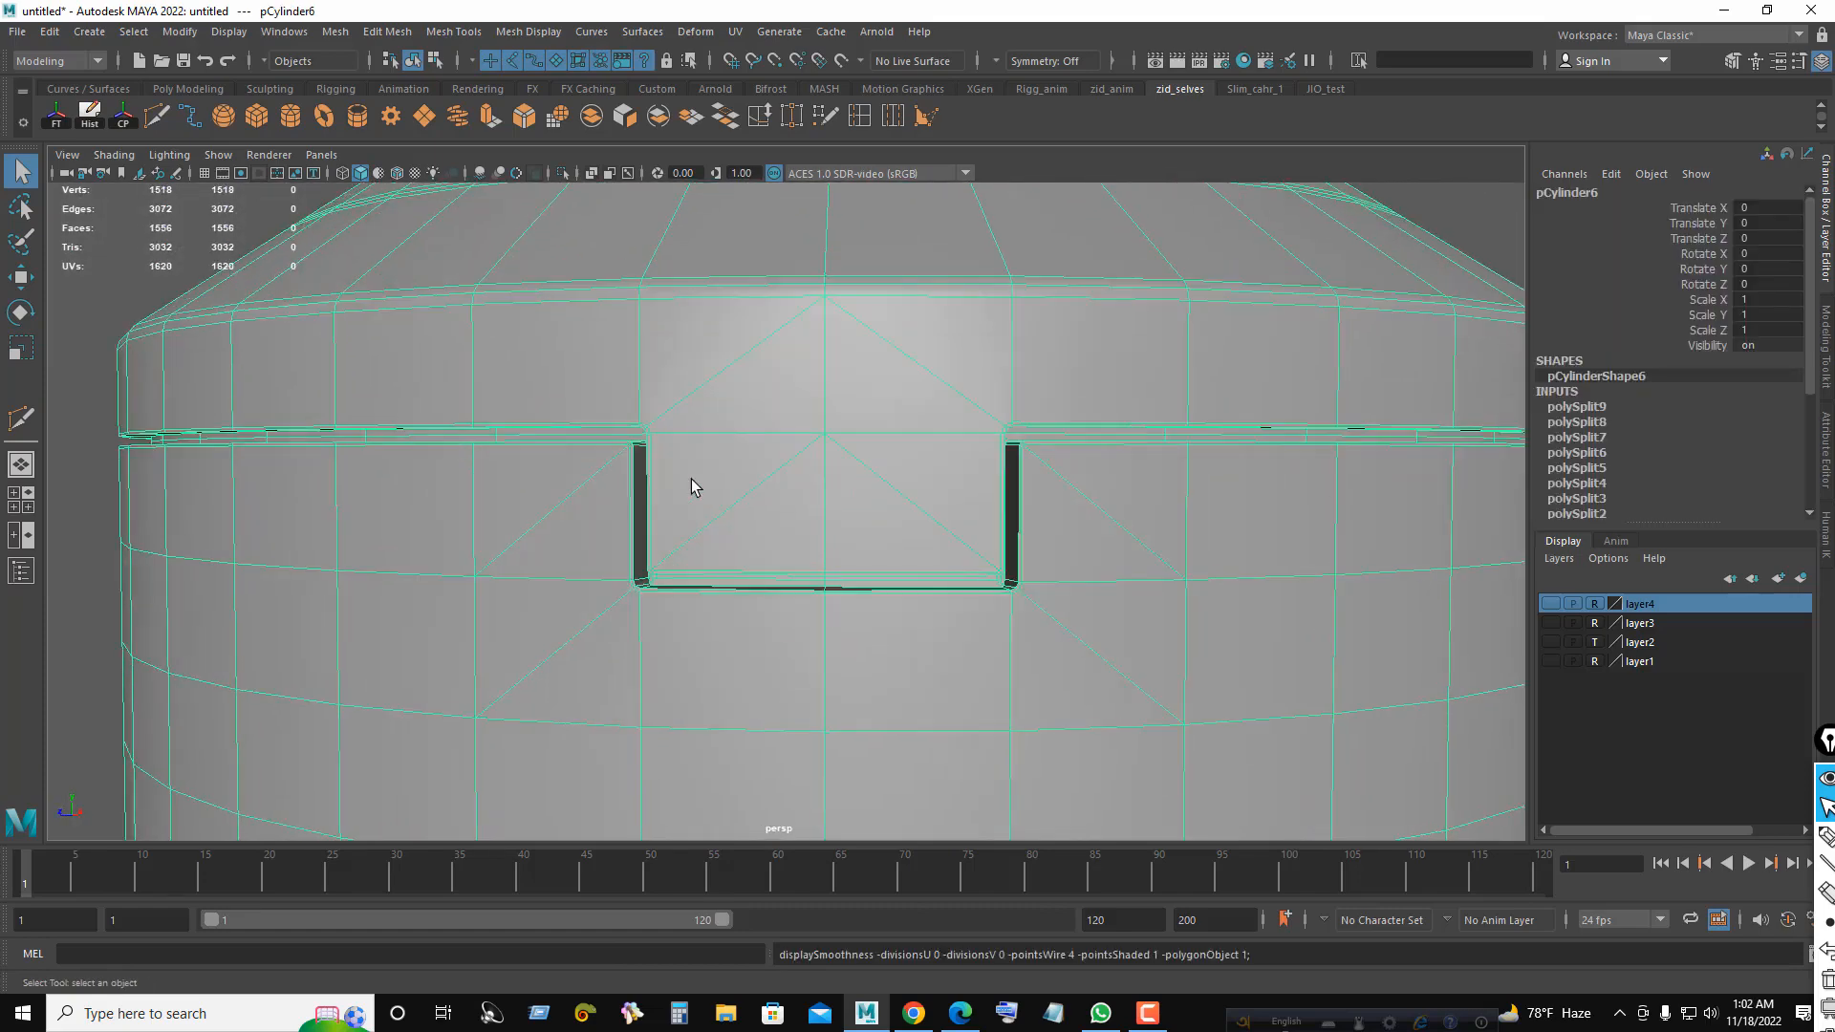
- Bevel an edge loop of the groove with fraction 0.5 and 1 segment, and insert supporting edge loops along the groove wall
left_click_drag(695, 487, 692, 492, "alt")
scroll(772, 511, "up", 3)
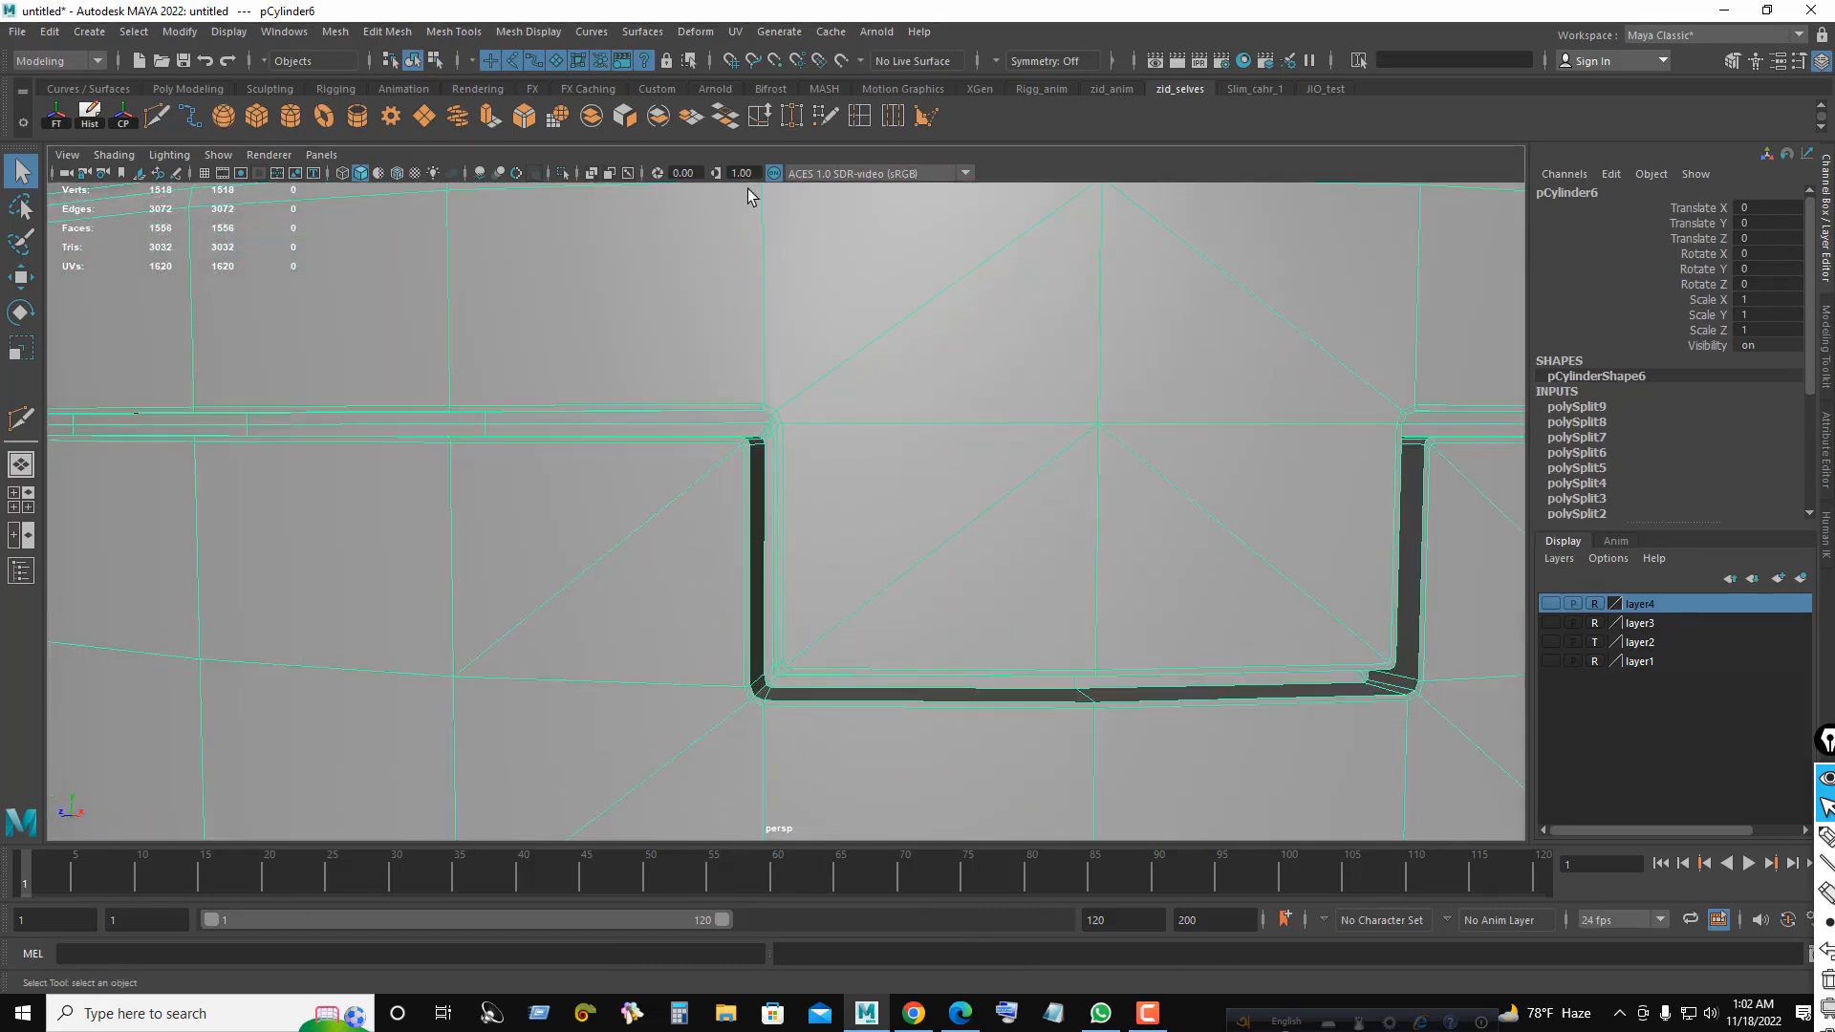
key("y")
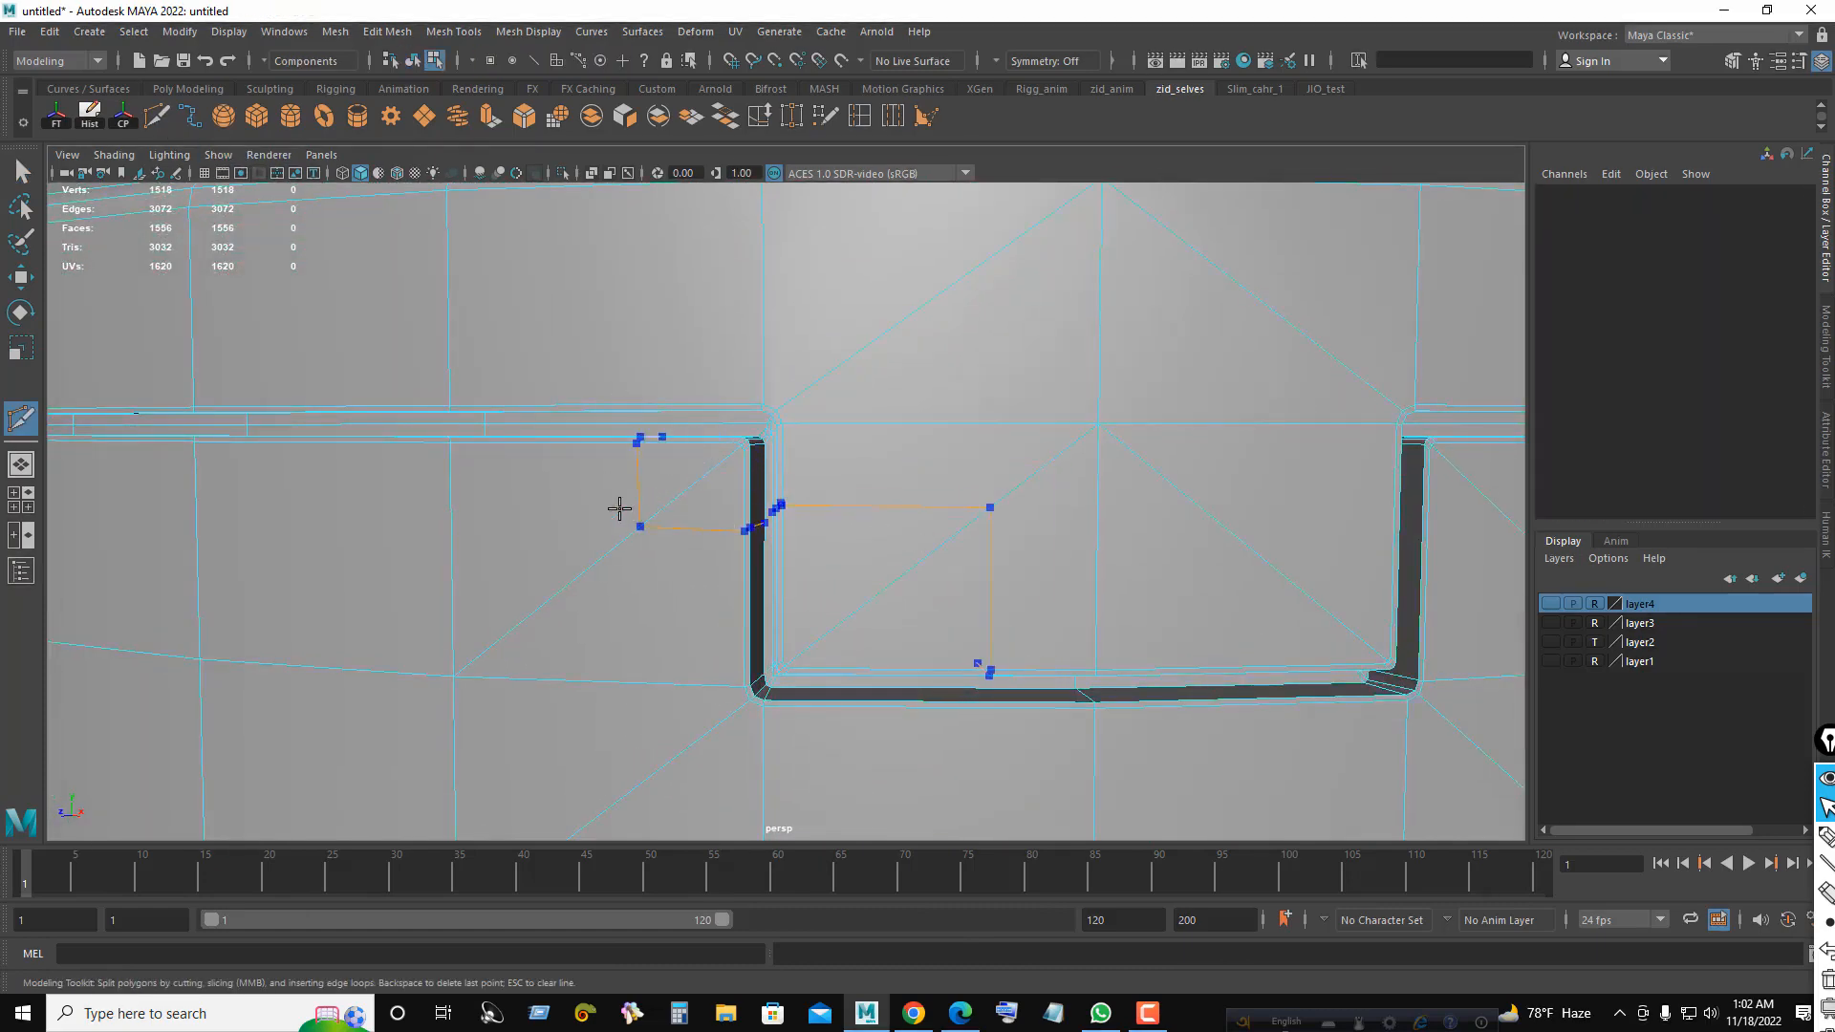
left_click(782, 425)
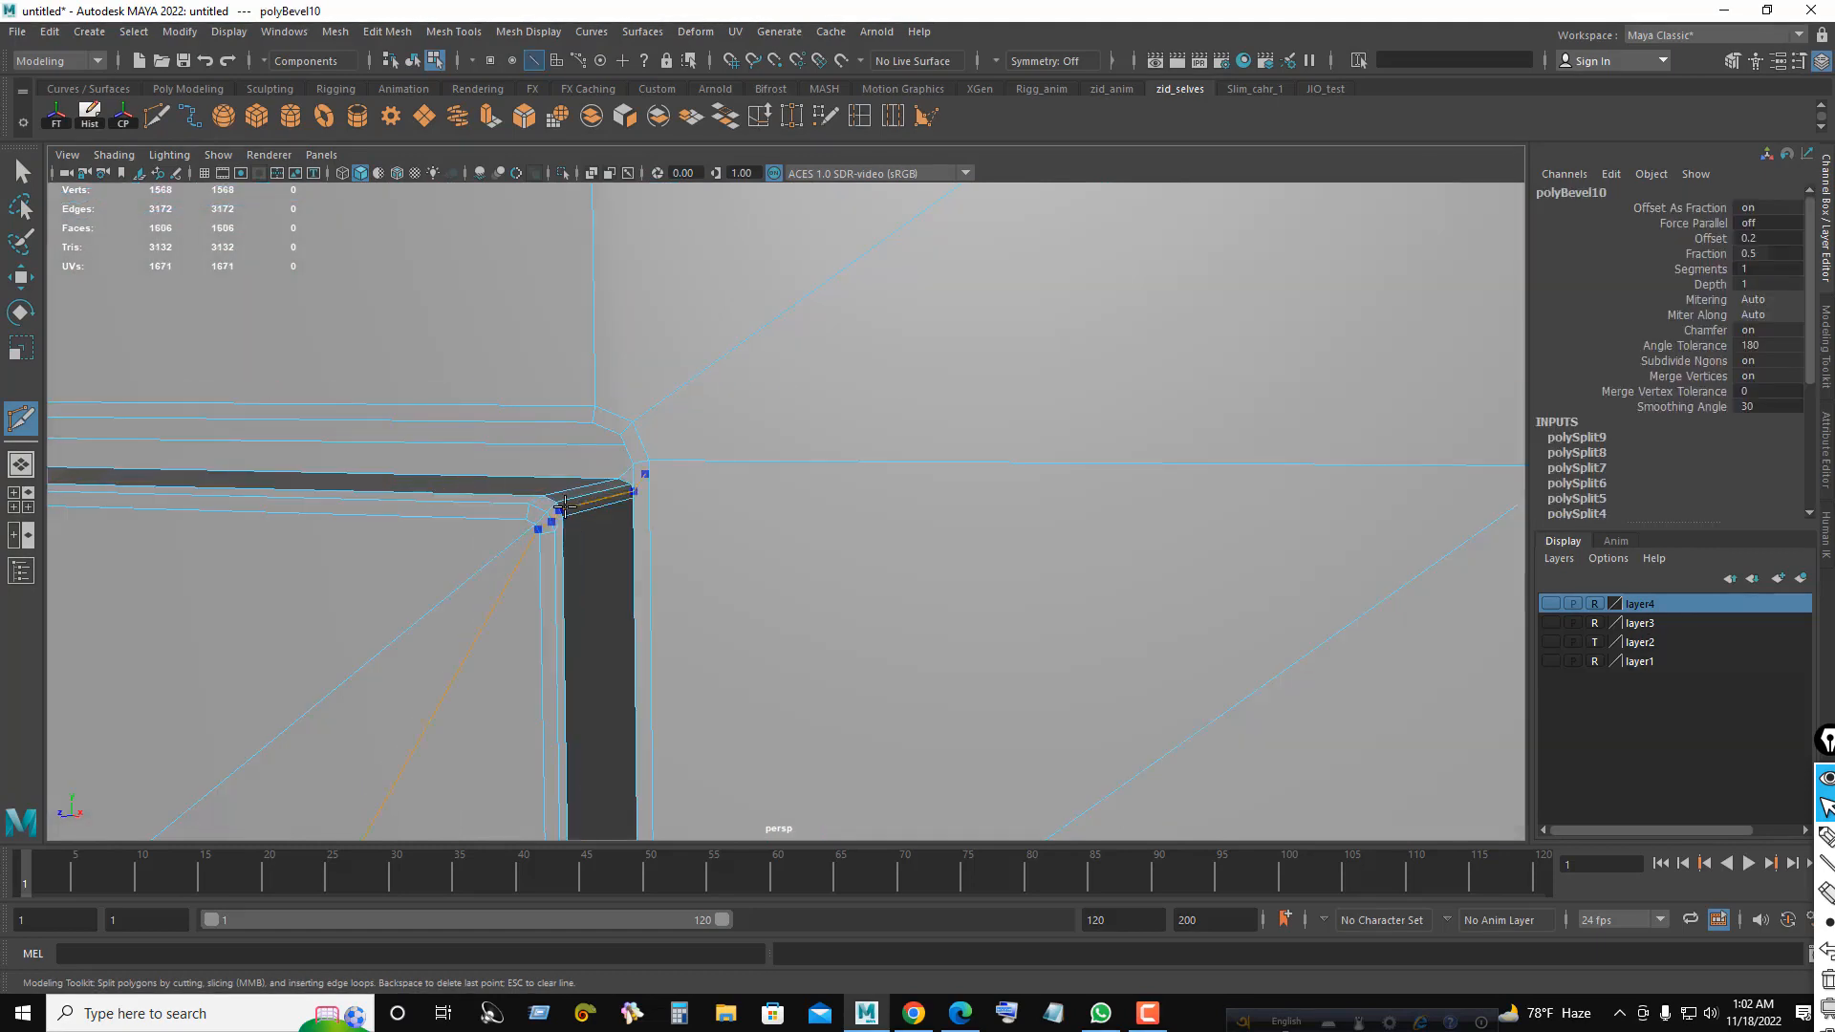
left_click(564, 495, "ctrl")
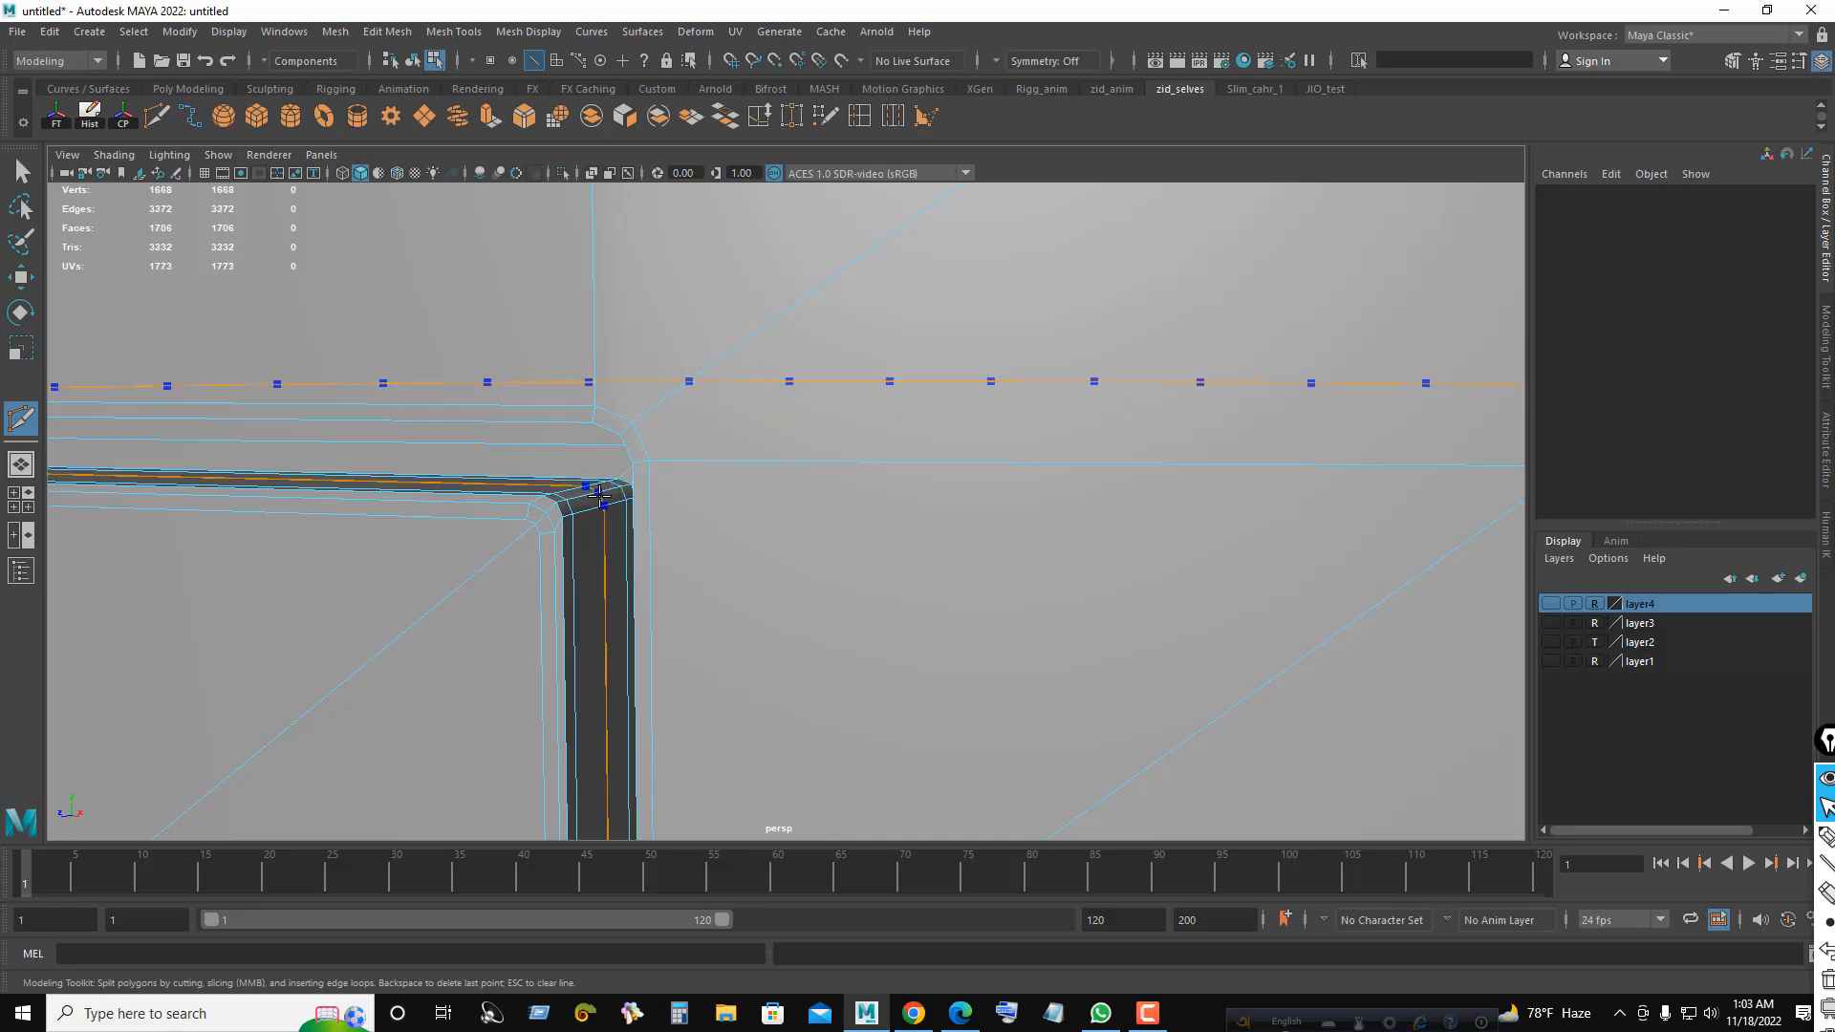
left_click(613, 480, "ctrl")
- Insert three edge loops along the groove's dark inner faces, one near each border and one in the middle
left_click_drag(819, 507, 830, 420, "alt")
right_click_drag(831, 421, 1131, 591, "alt")
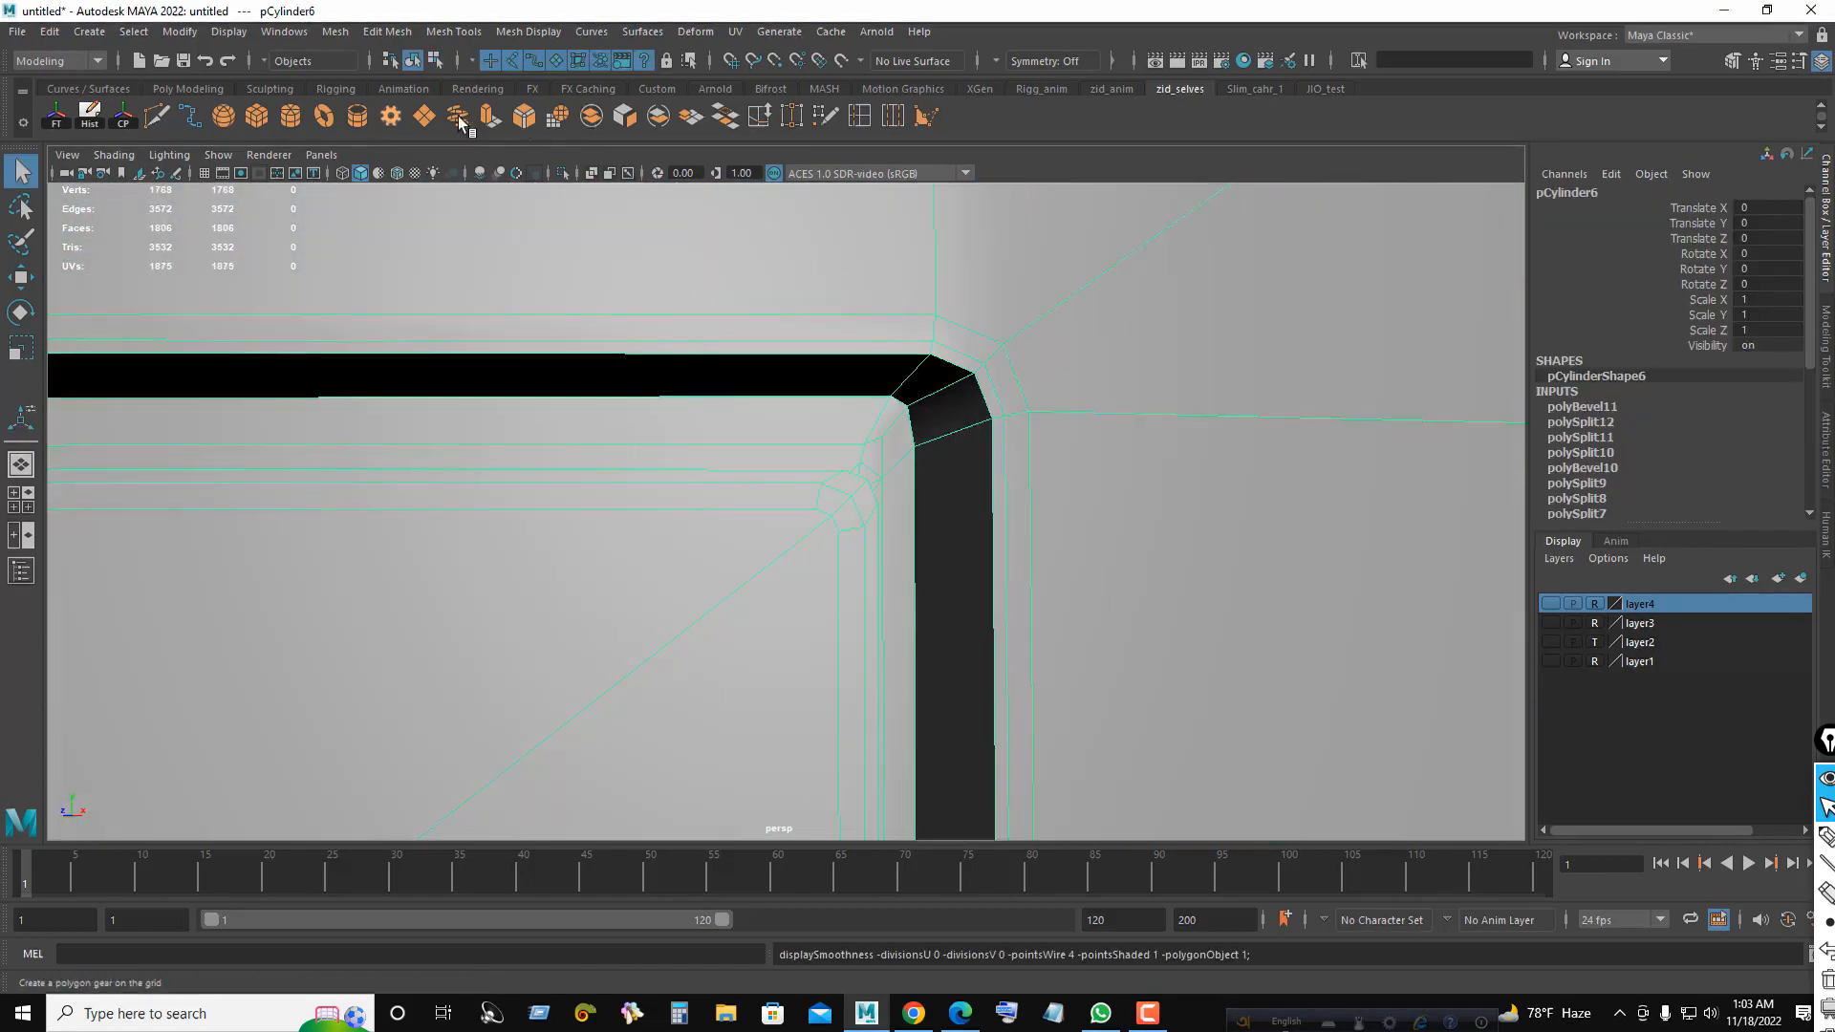
left_click(157, 115)
left_click(967, 376, "ctrl")
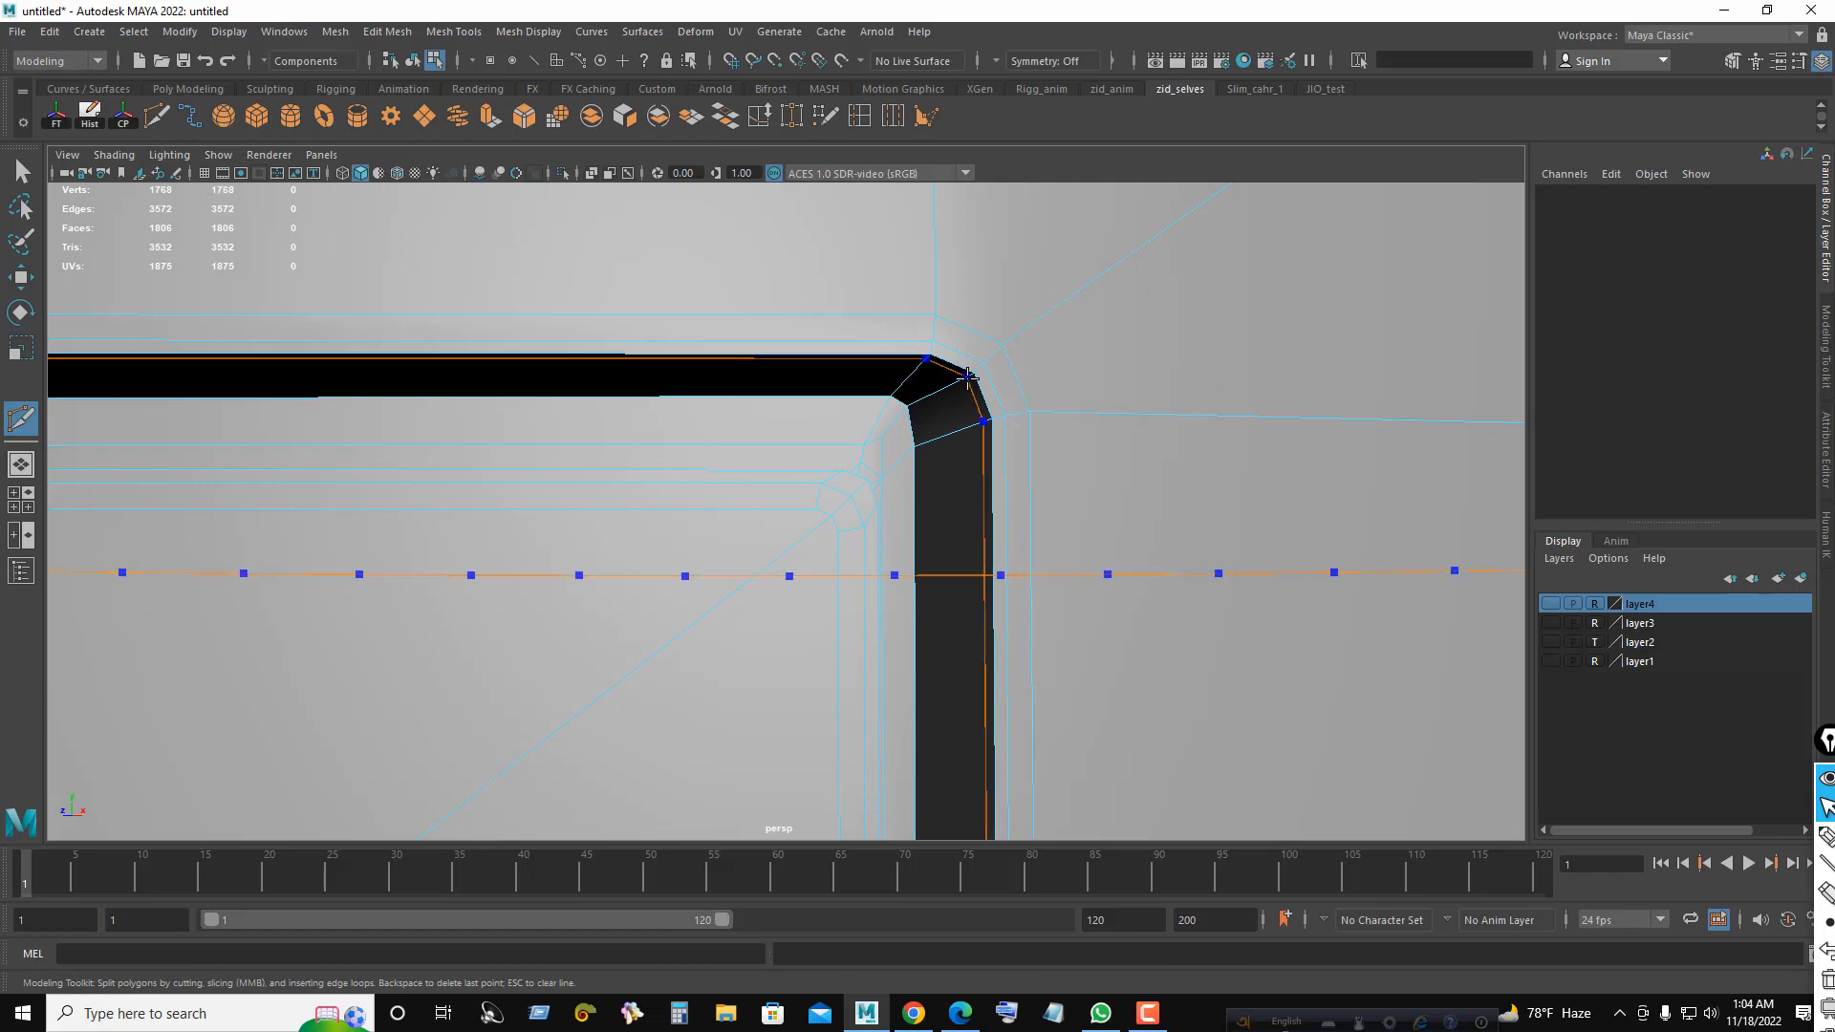
left_click(914, 405, "ctrl")
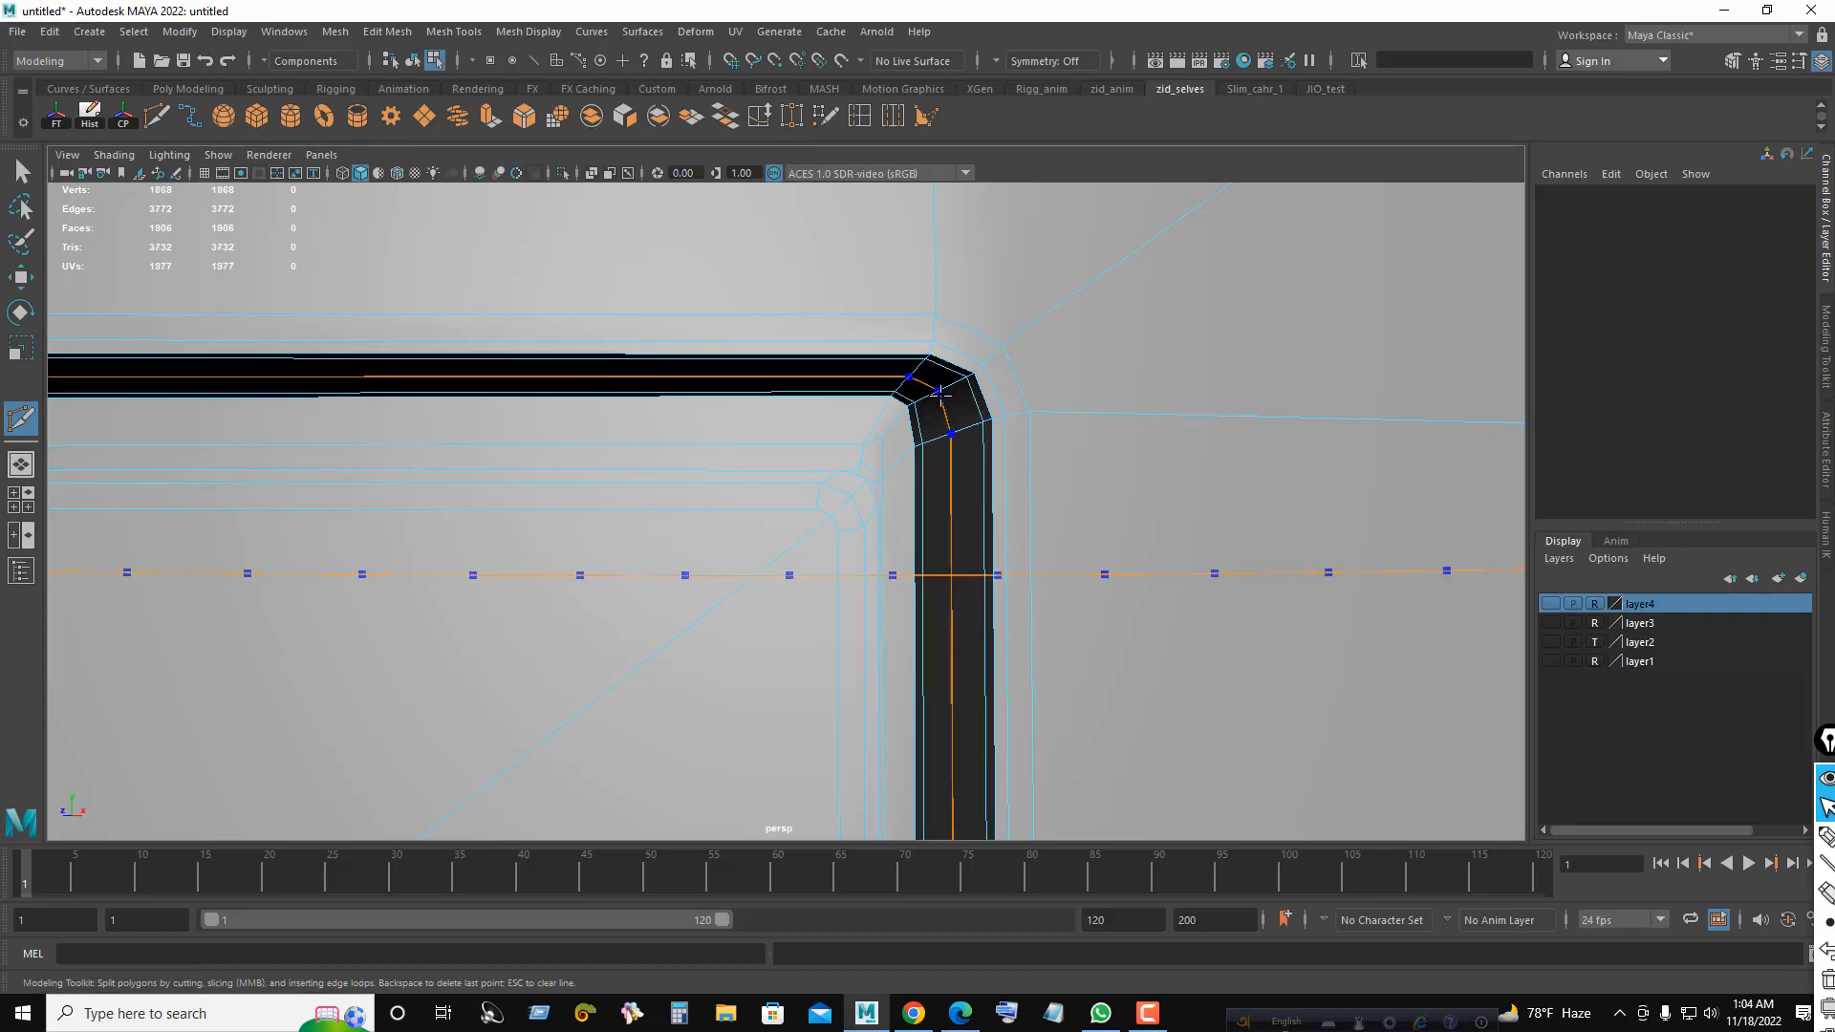
left_click(943, 388, "ctrl")
- Insert two more edge loops along the groove's inner faces, one on each side of the middle loop
right_click_drag(1032, 373, 799, 430, "alt")
middle_click_drag(799, 430, 704, 468, "alt")
right_click_drag(705, 468, 851, 430, "alt")
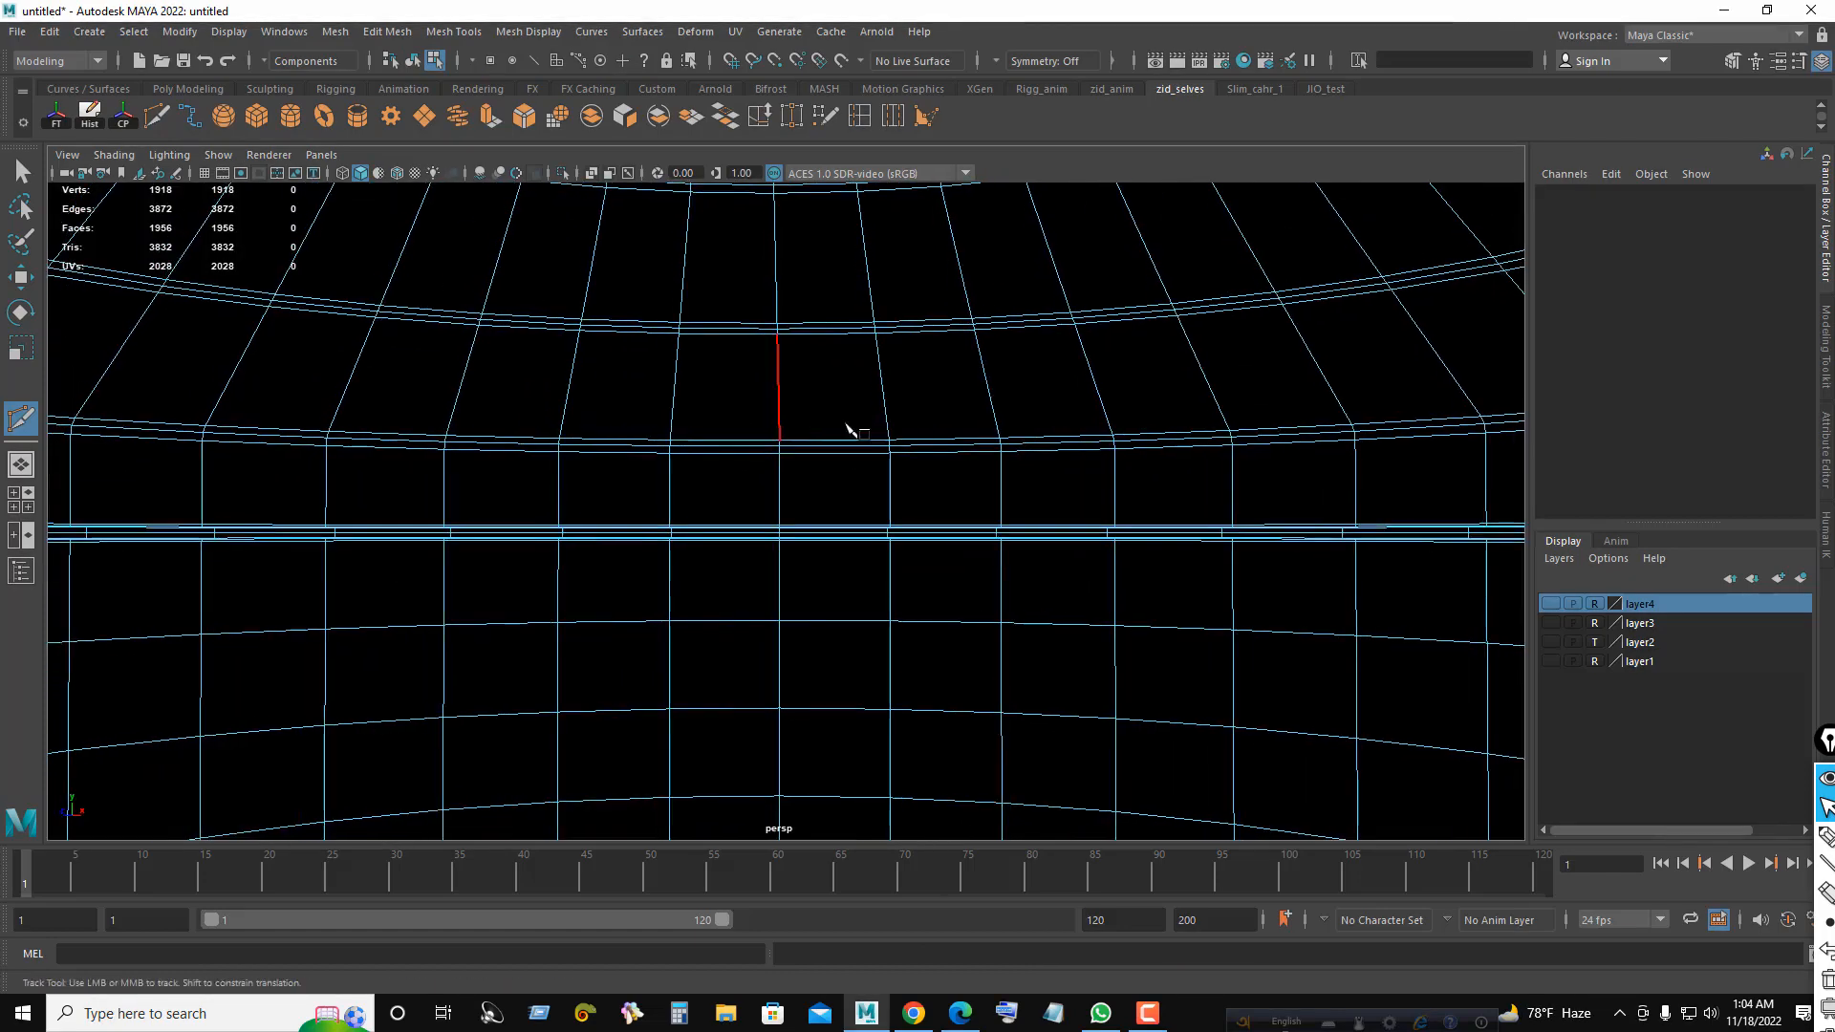
right_click_drag(1013, 468, 954, 496, "alt")
middle_click_drag(955, 496, 1057, 459, "alt")
left_click_drag(1057, 458, 1080, 451, "alt")
left_click(1319, 290, "ctrl")
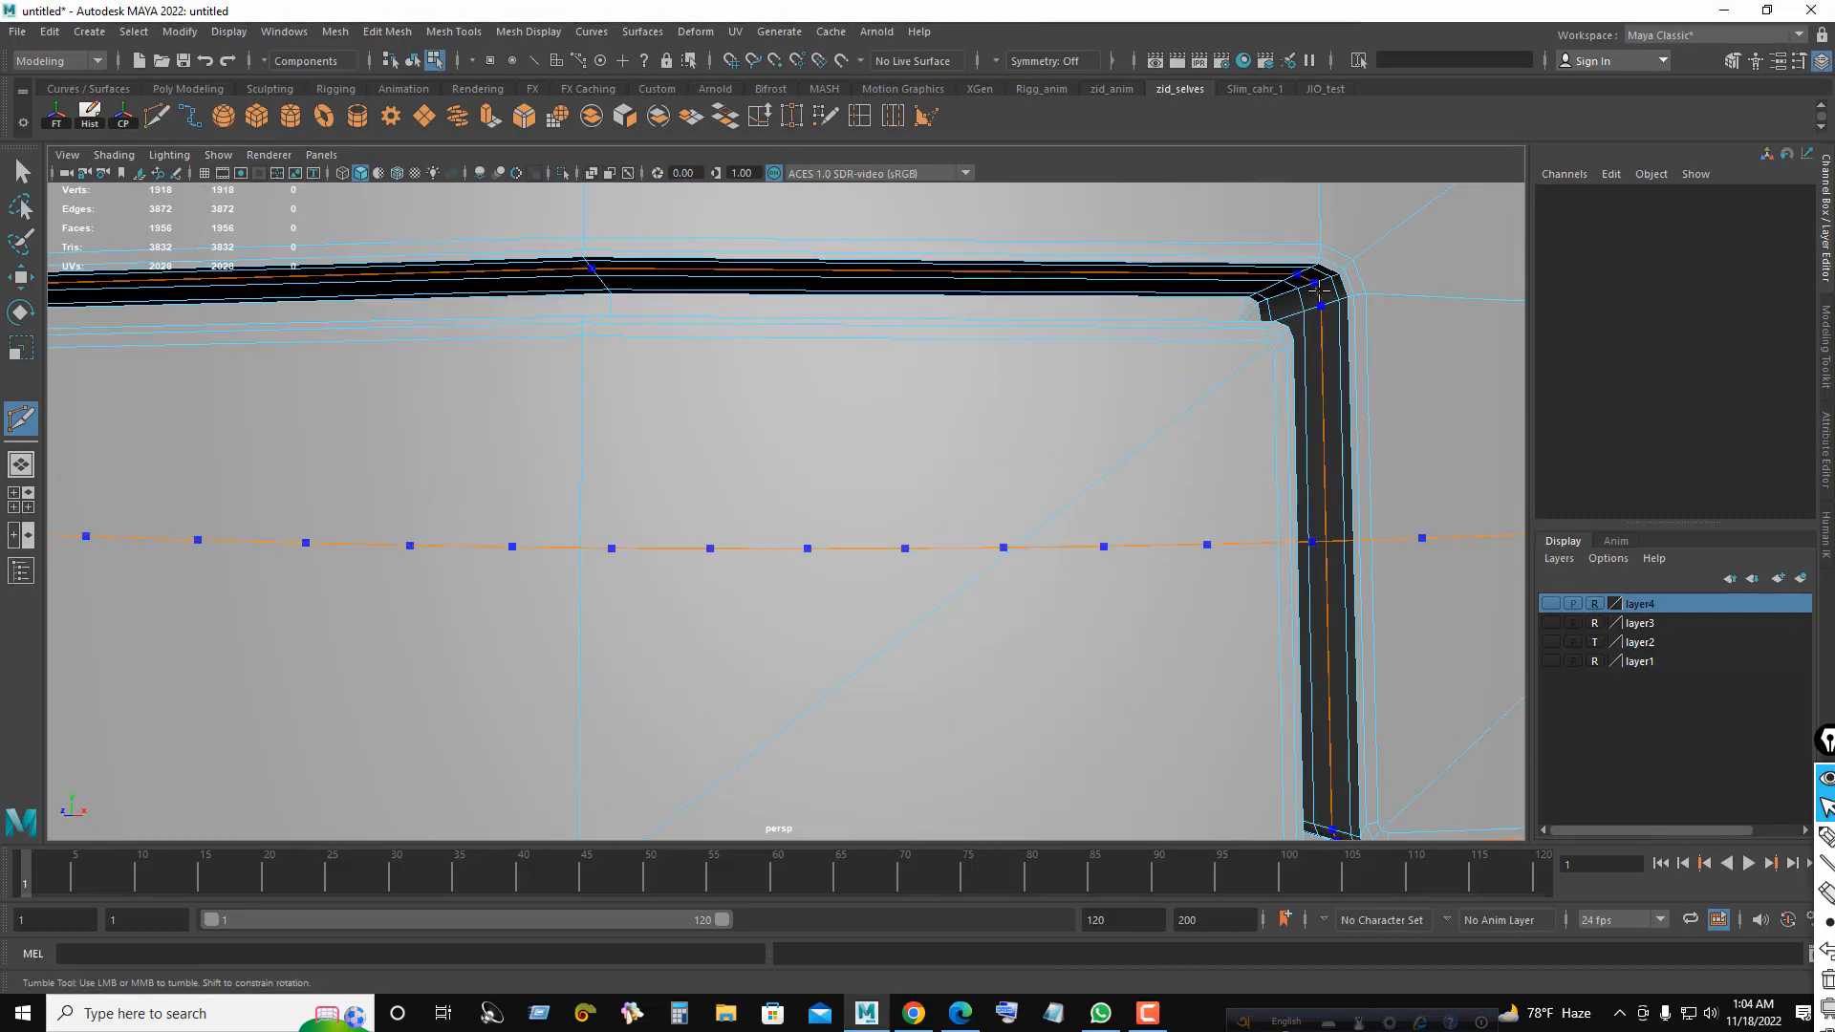
left_click(1282, 295, "ctrl")
- Insert two further supporting edge loops along the groove walls beside the tab
right_click_drag(1294, 344, 1237, 361, "alt")
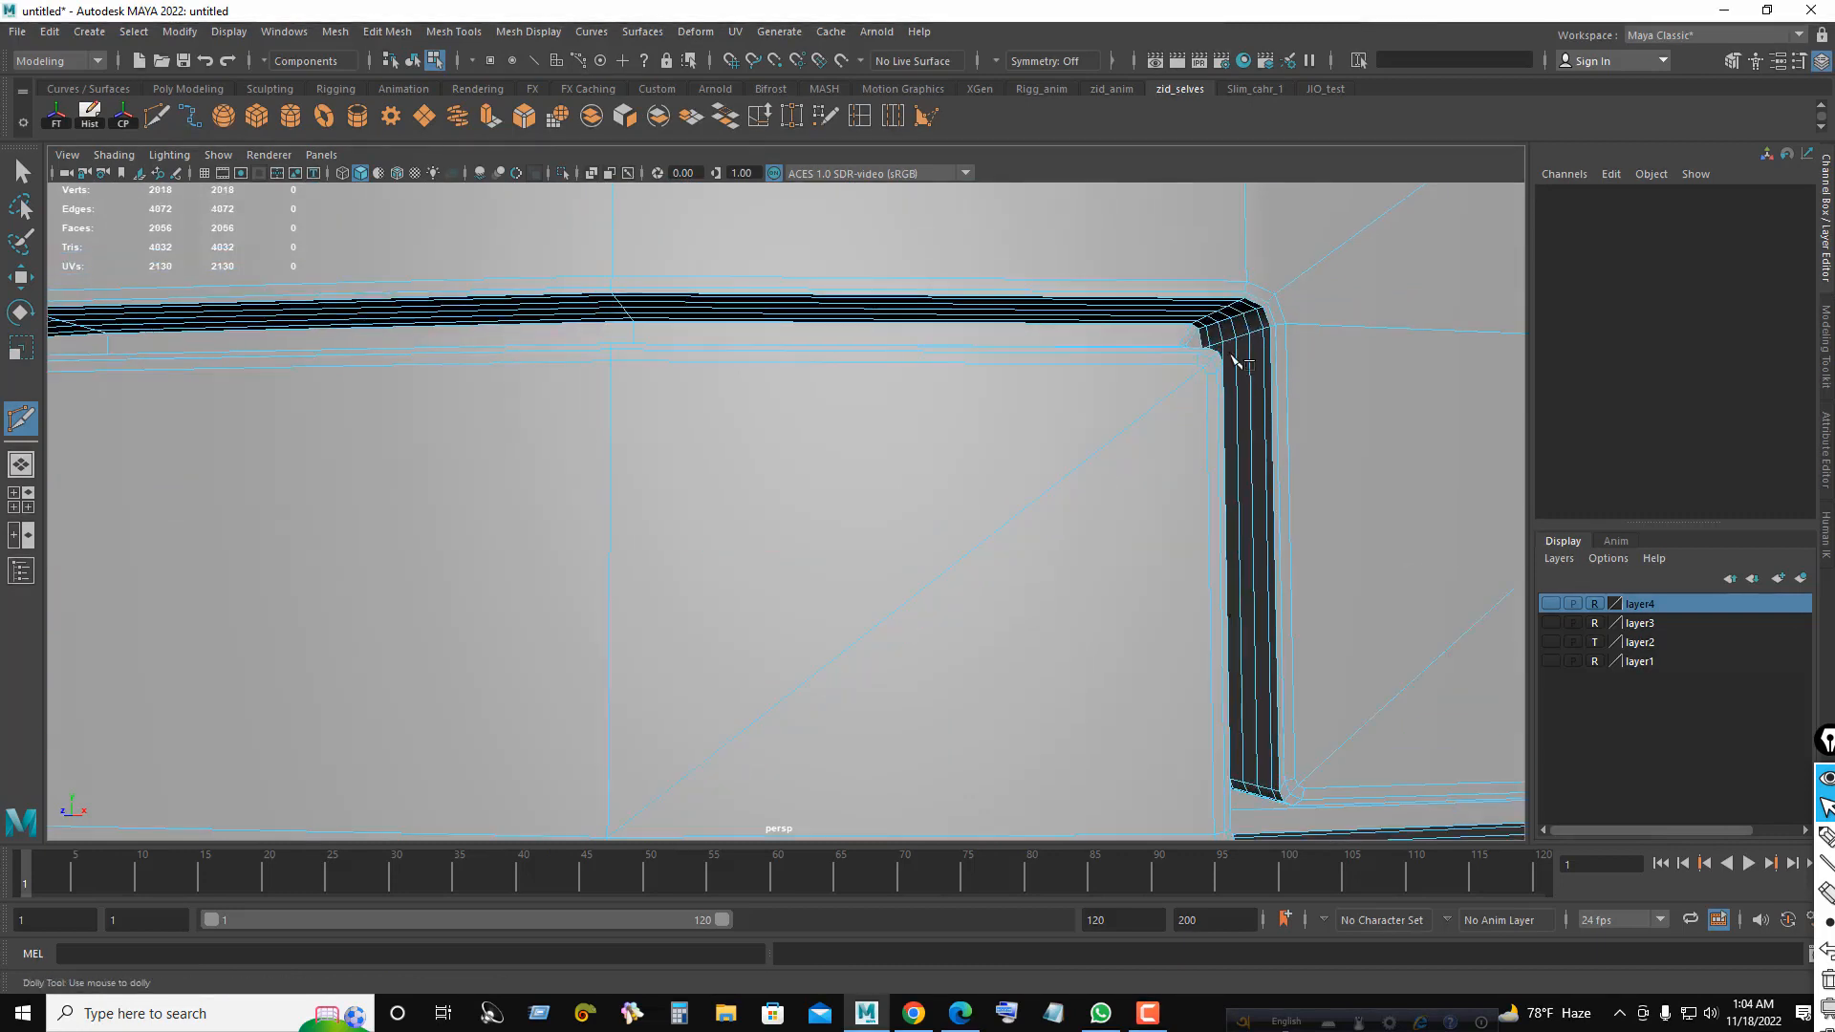
middle_click_drag(1236, 360, 1134, 401, "alt")
left_click(84, 629, "ctrl")
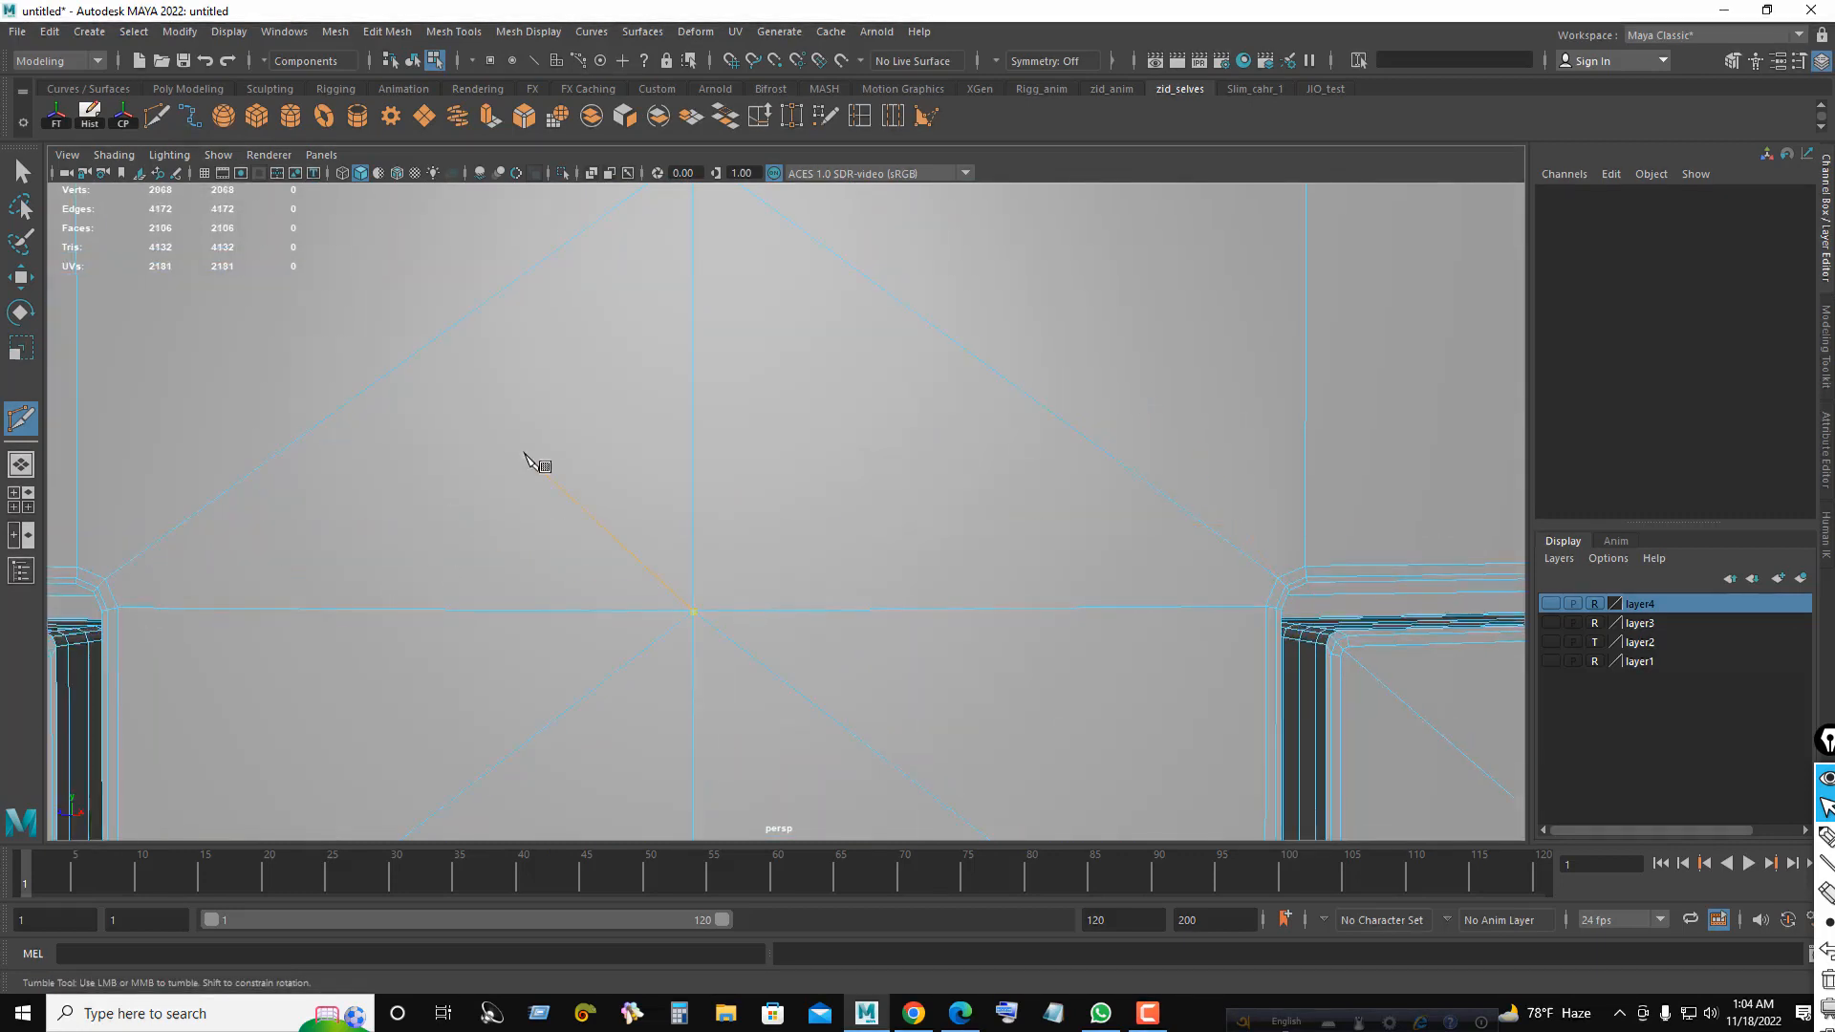
left_click_drag(526, 455, 594, 511, "alt")
right_click_drag(594, 511, 653, 552, "alt")
left_click(479, 591, "ctrl")
- Leave the Multi-Cut tool and return the cylinder to object mode with the whole tab area in view
right_click_drag(808, 468, 420, 470, "alt")
key("q")
right_click_drag(990, 441, 936, 453, "alt")
left_click_drag(936, 453, 913, 500, "alt")
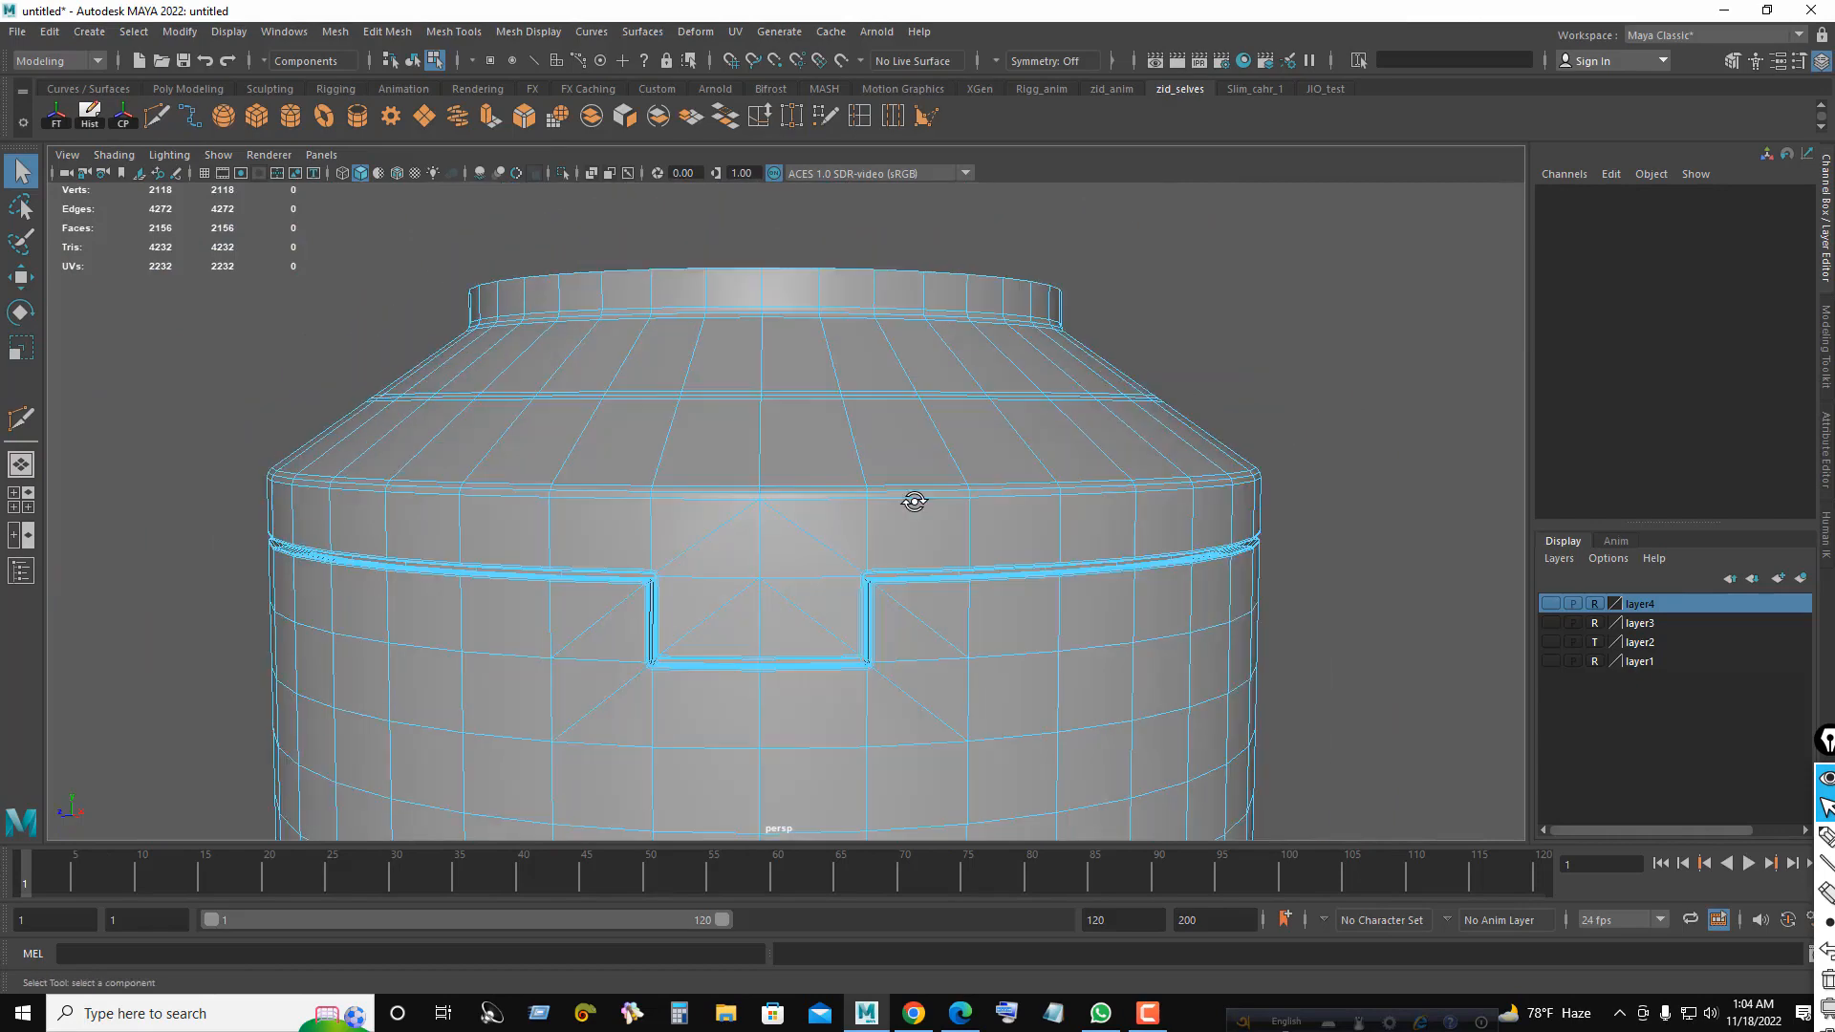
right_click_drag(836, 486, 877, 466)
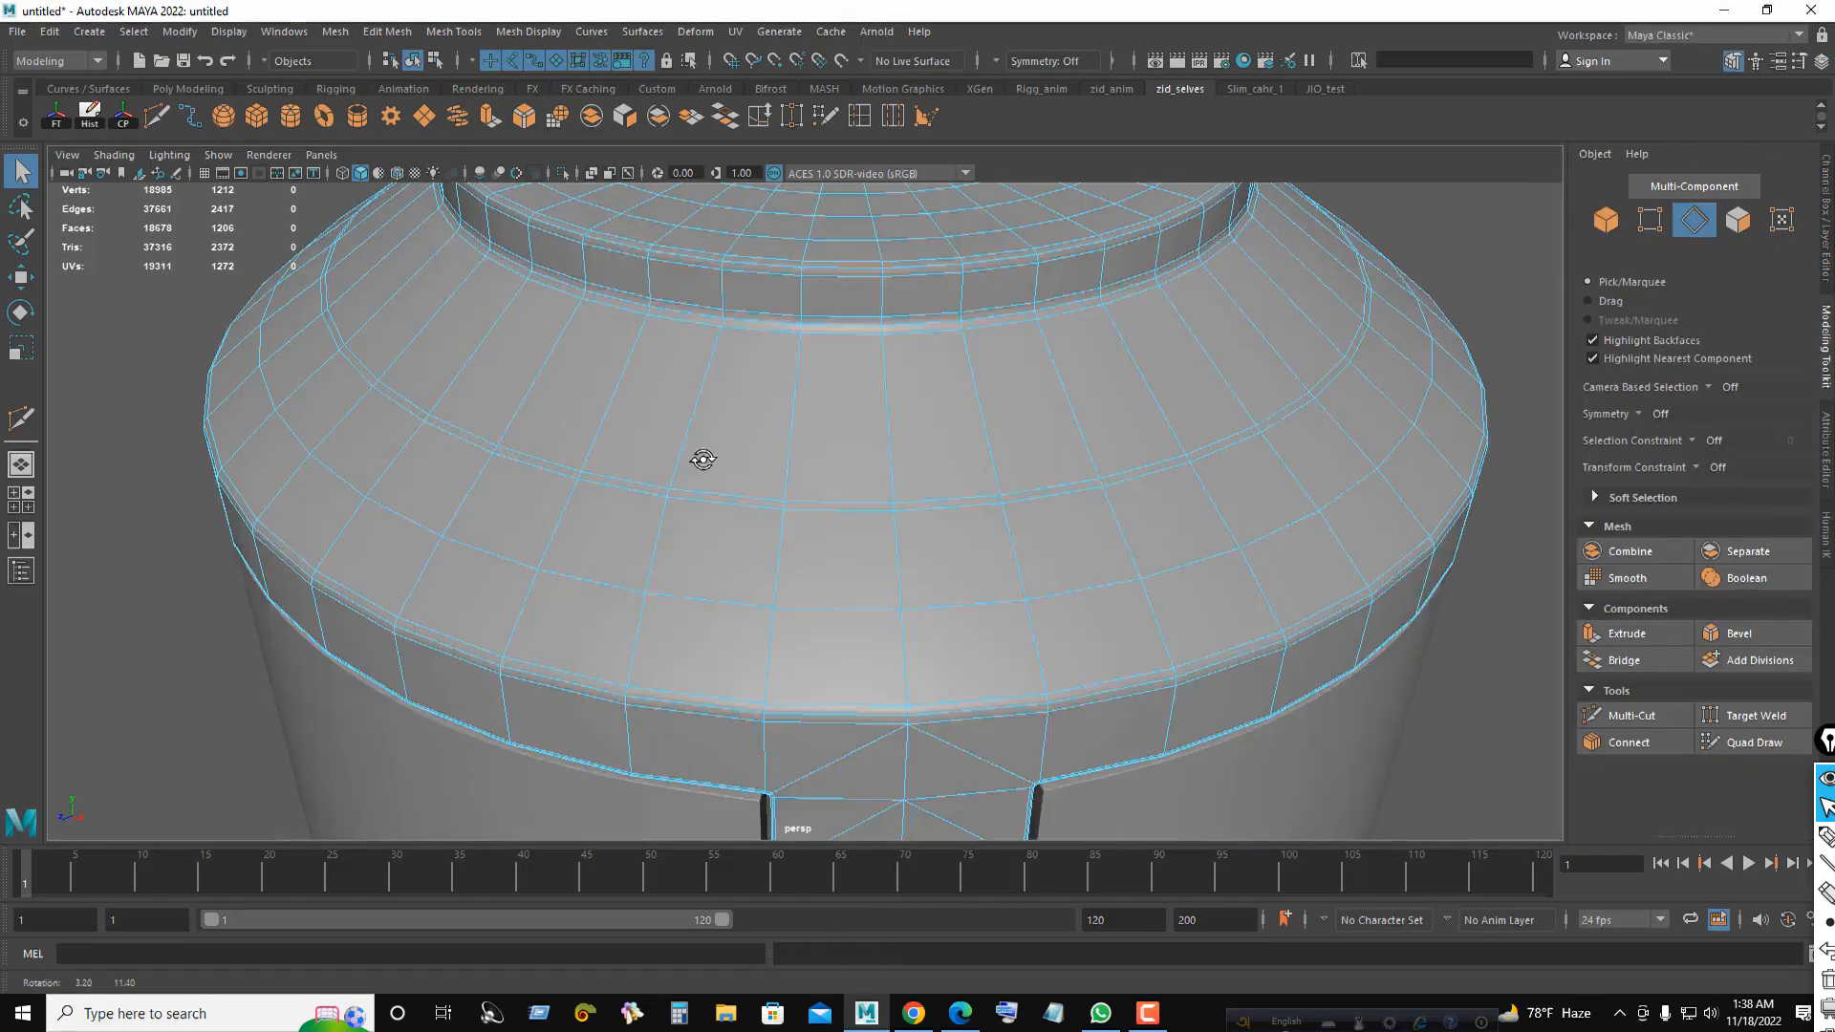
- Delete the edge loop around the middle of the sloped shoulder and reinsert it with Multi-Cut using Edge Flow 1.00
left_click_drag(703, 459, 684, 519, "alt")
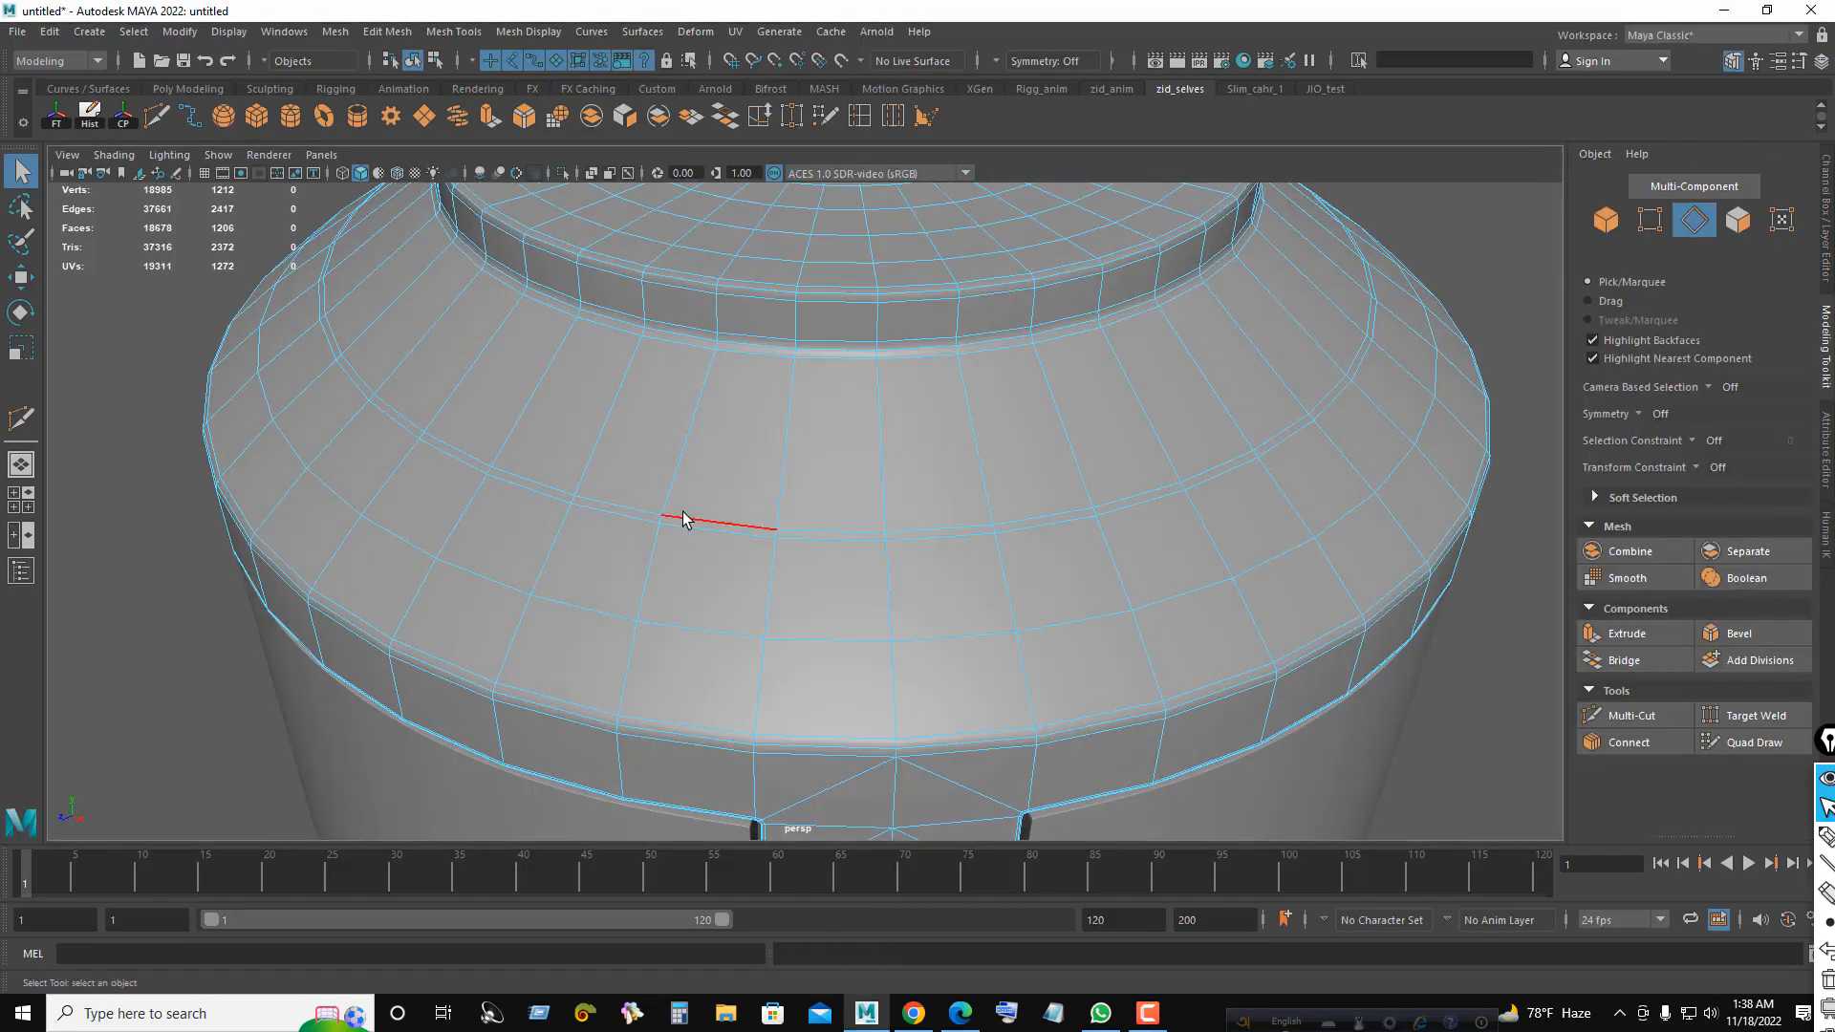
key("Delete")
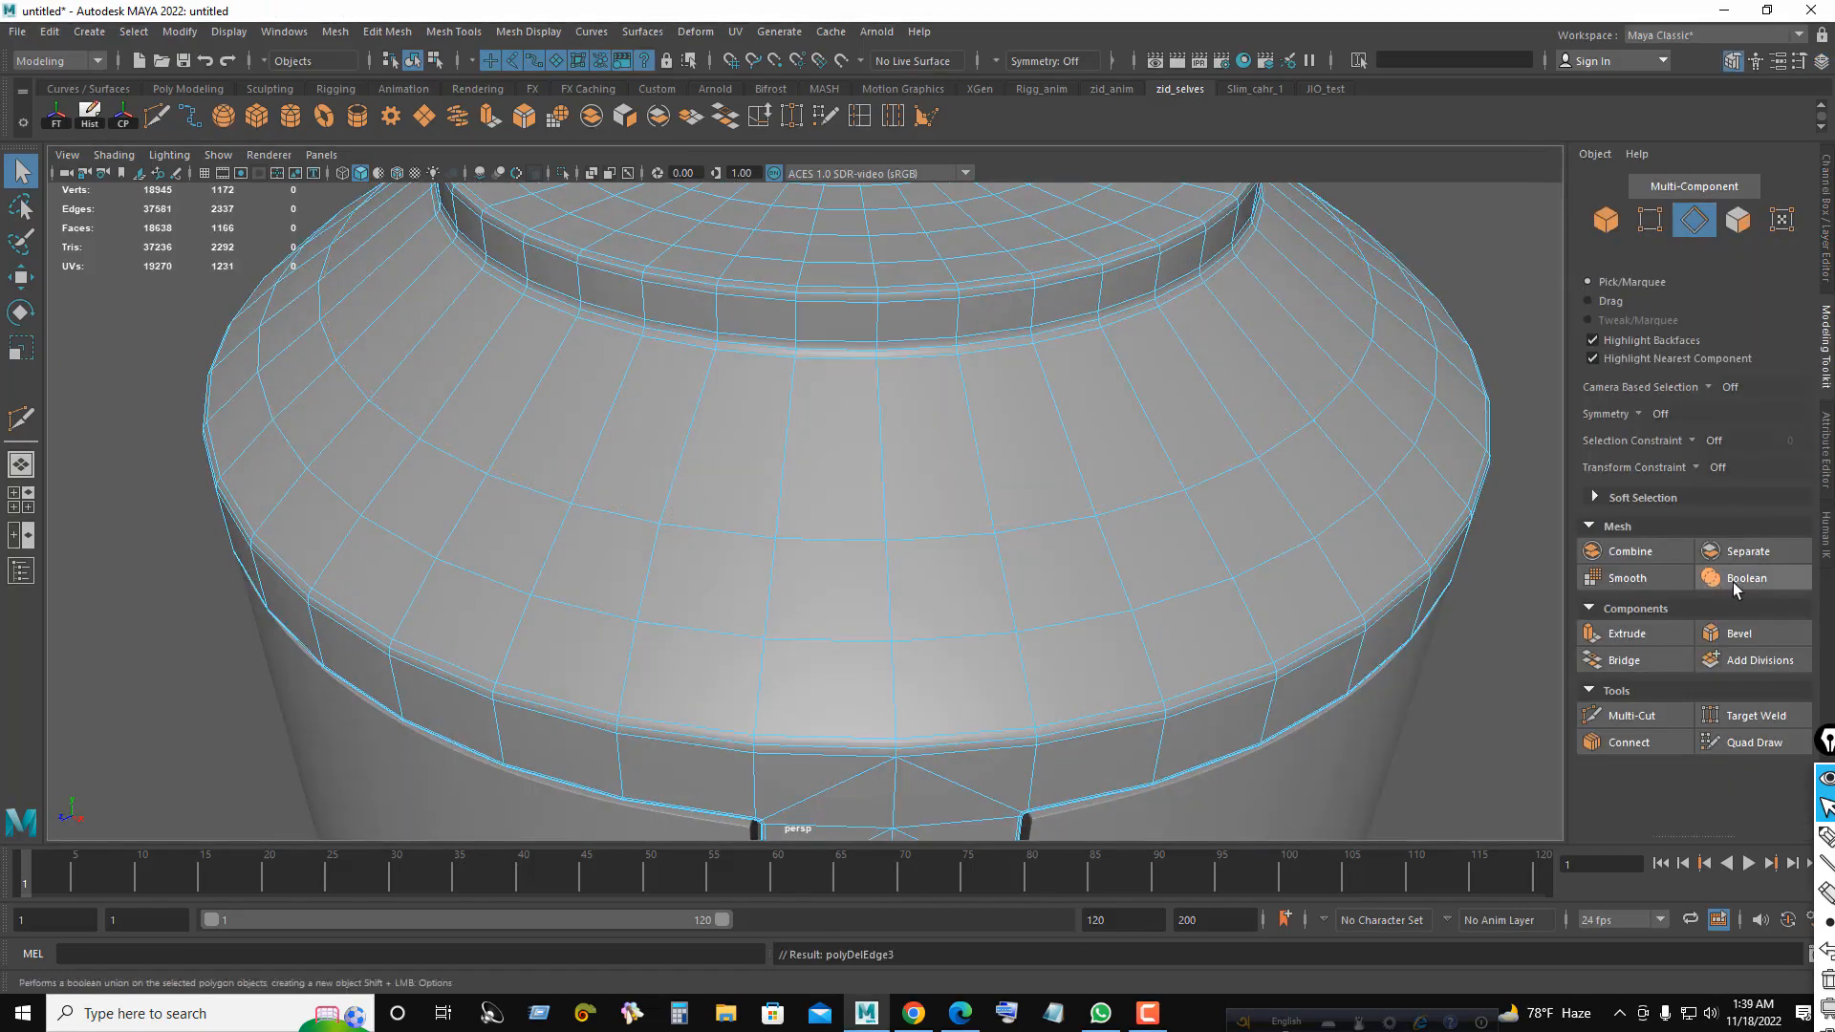
left_click(1632, 717)
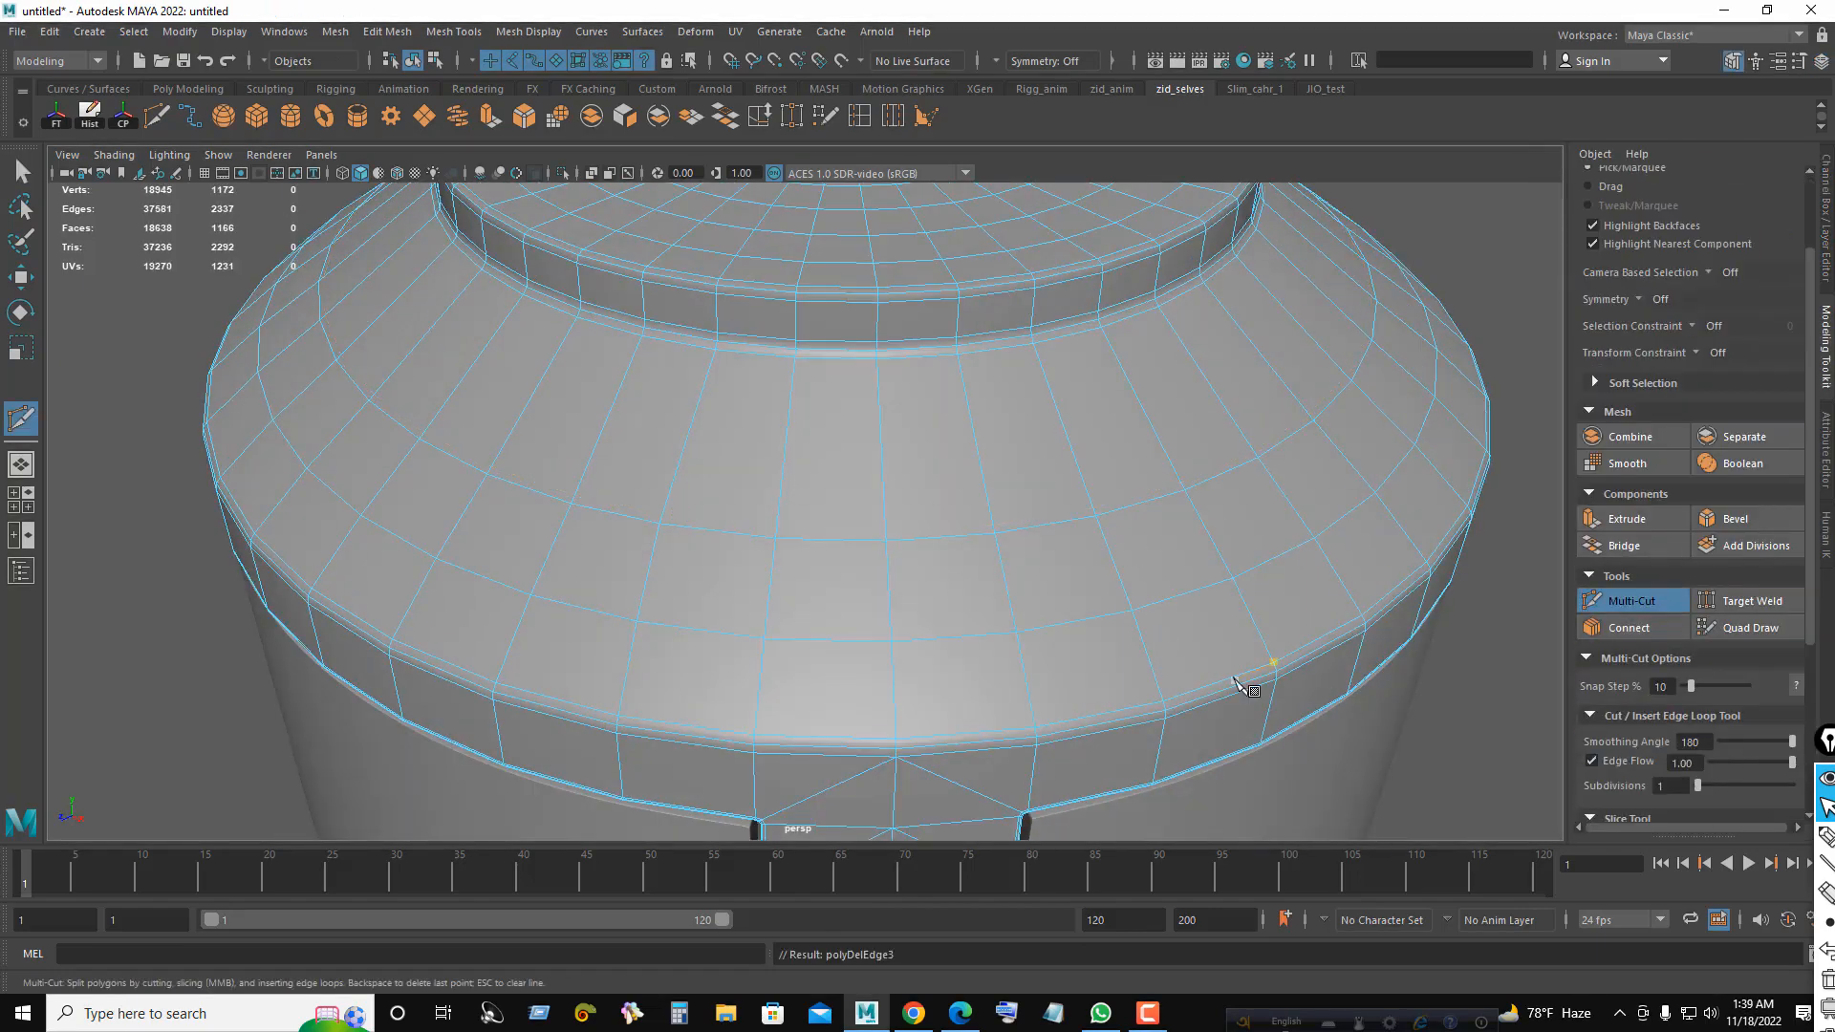
left_click(717, 459, "ctrl")
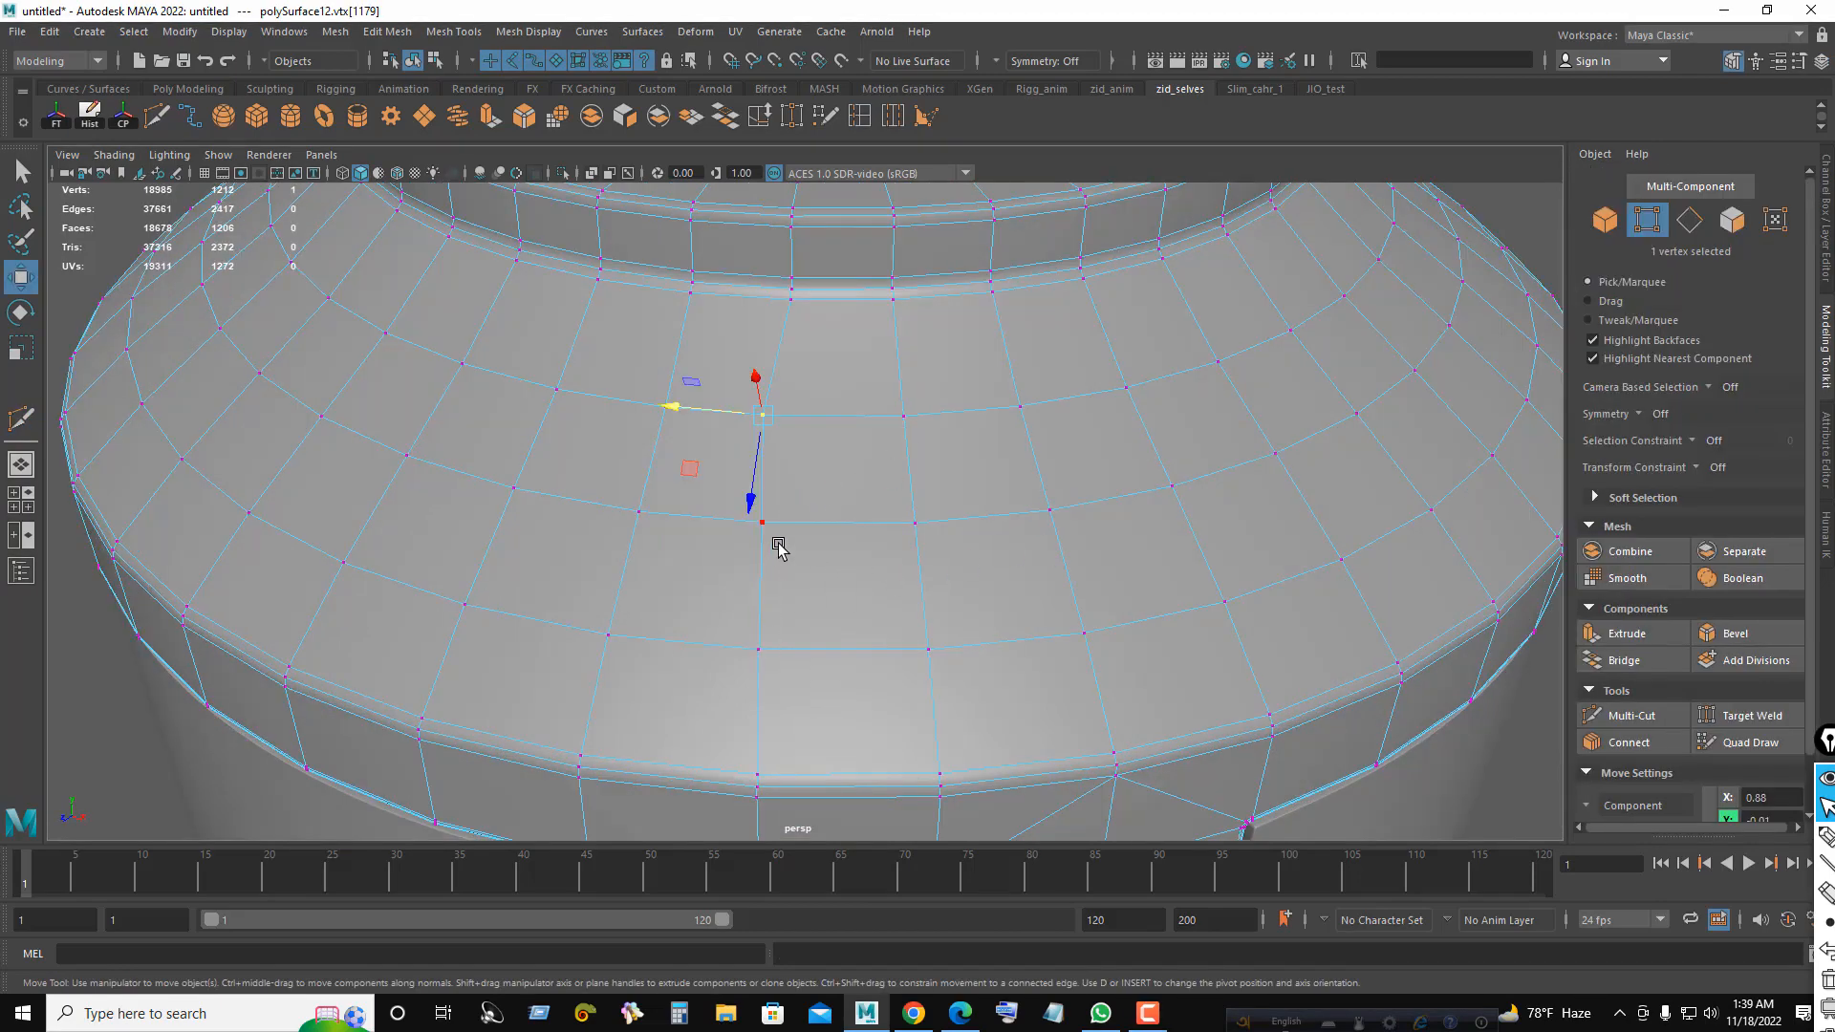
left_click(779, 546)
middle_click_drag(857, 528, 851, 525, "shift")
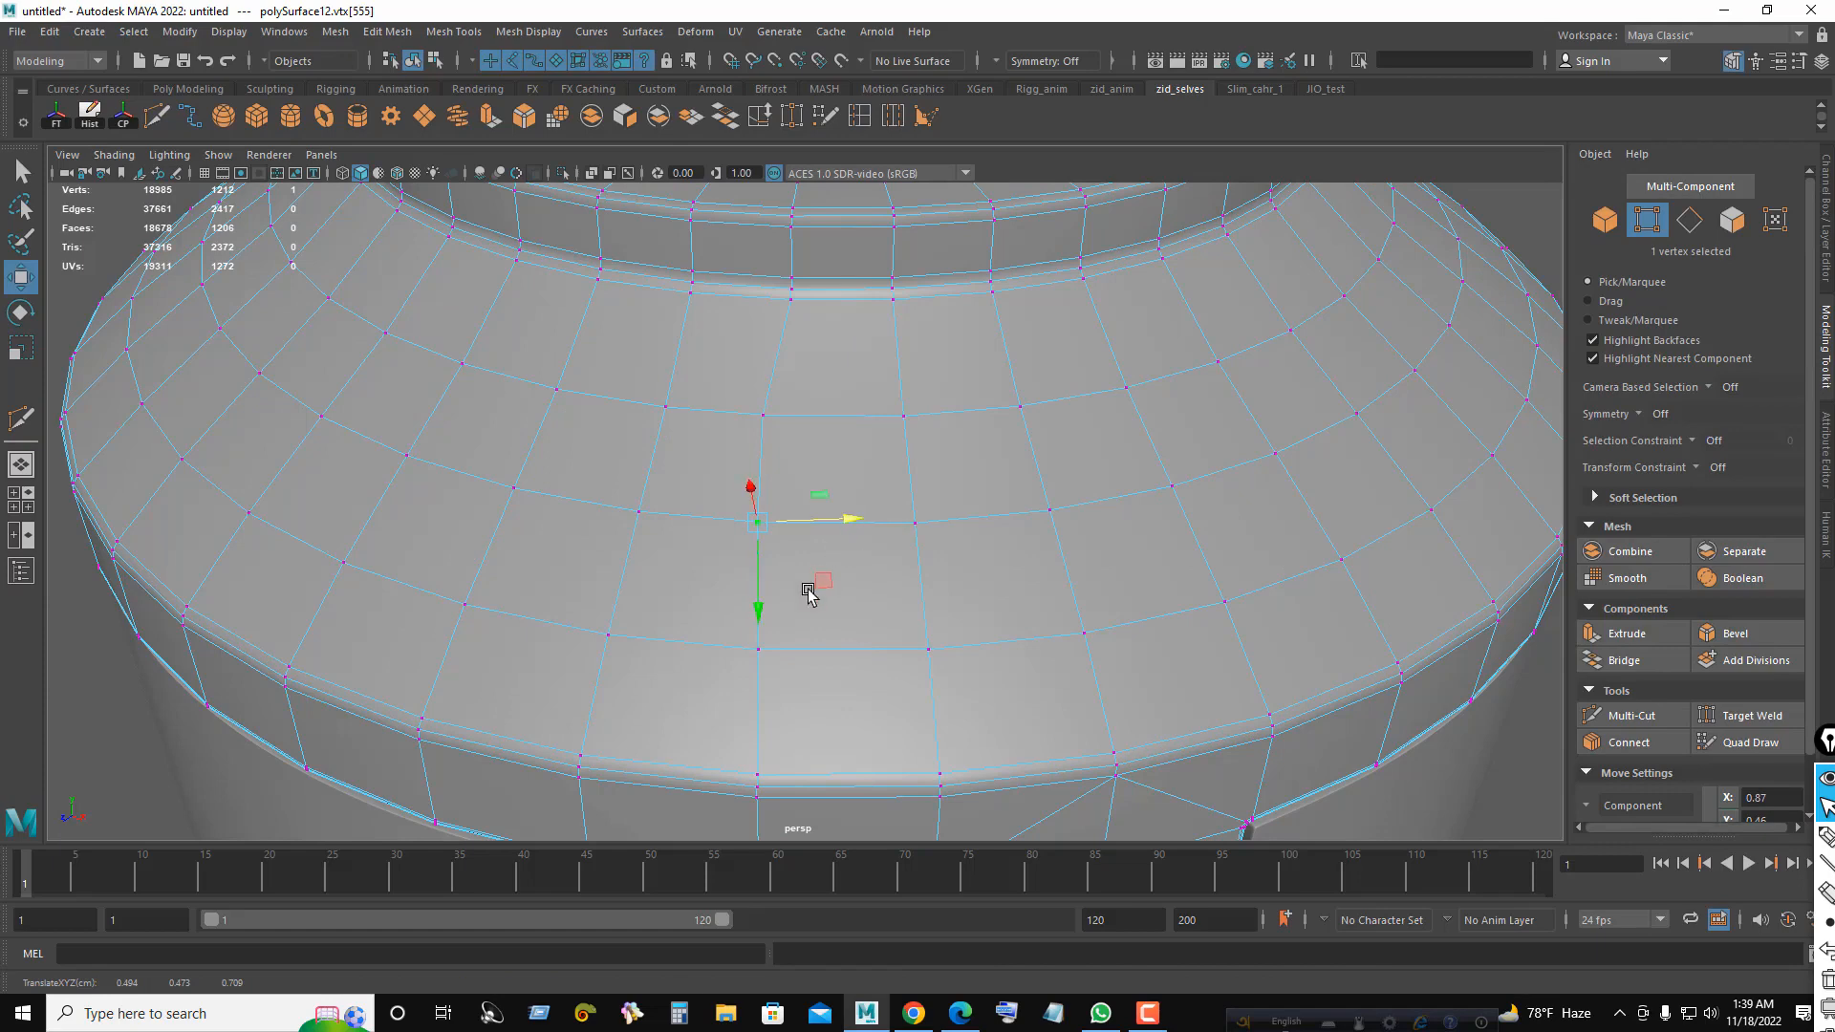
key("ctrl+z")
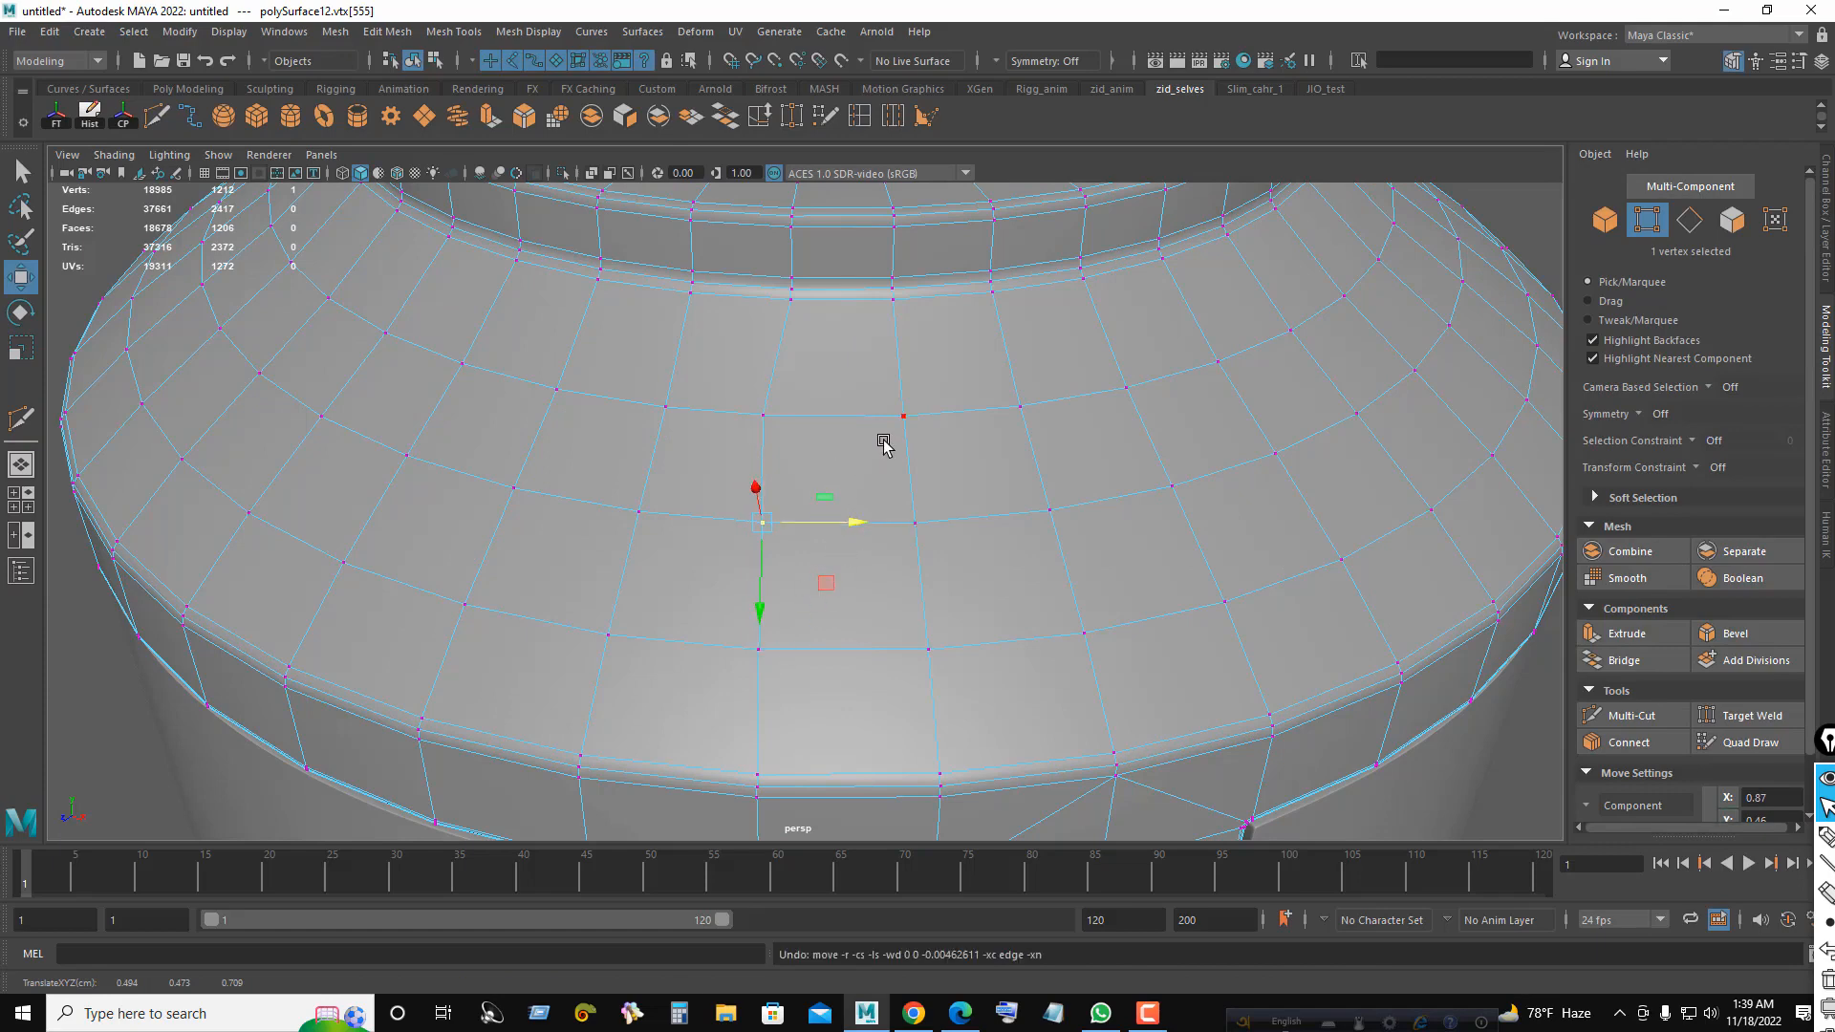
key("ctrl+z")
left_click_drag(958, 535, 946, 546, "alt")
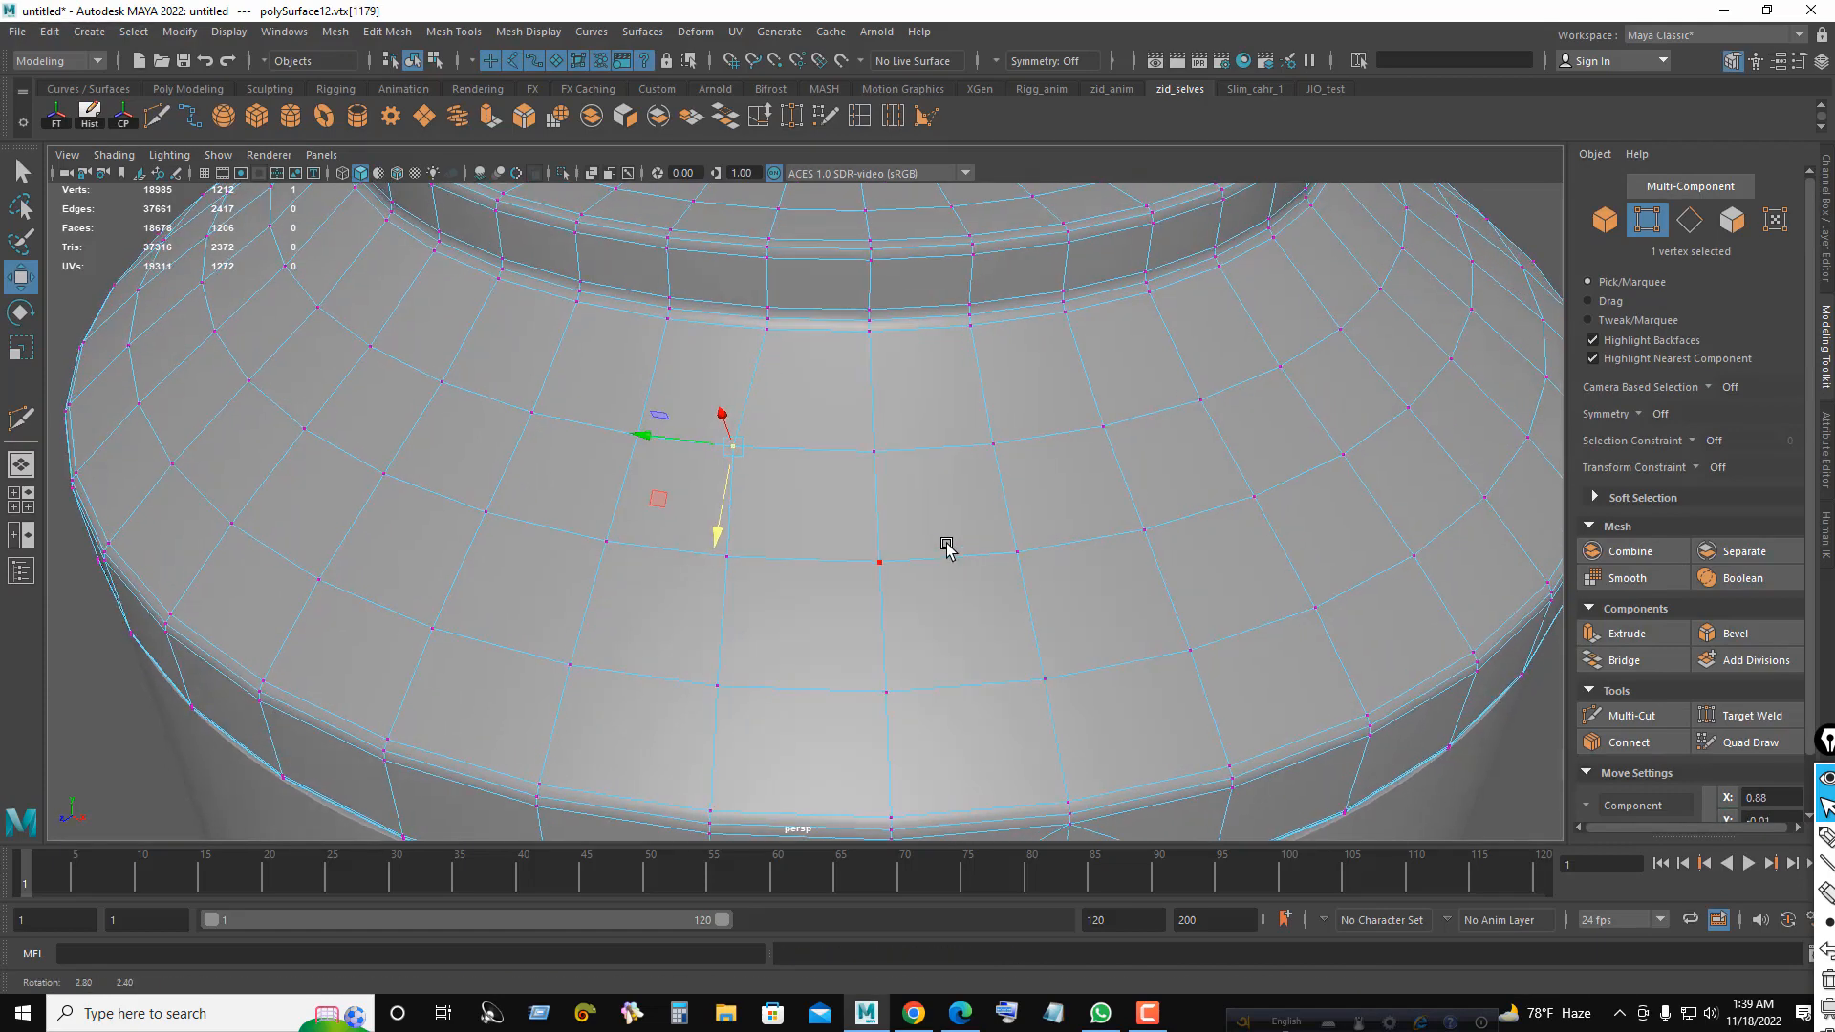
key("ctrl+z")
- Slide the vertices around the two middle shoulder faces along their edges to even out the face spacing
left_click_drag(660, 440, 927, 504, "ctrl+shift")
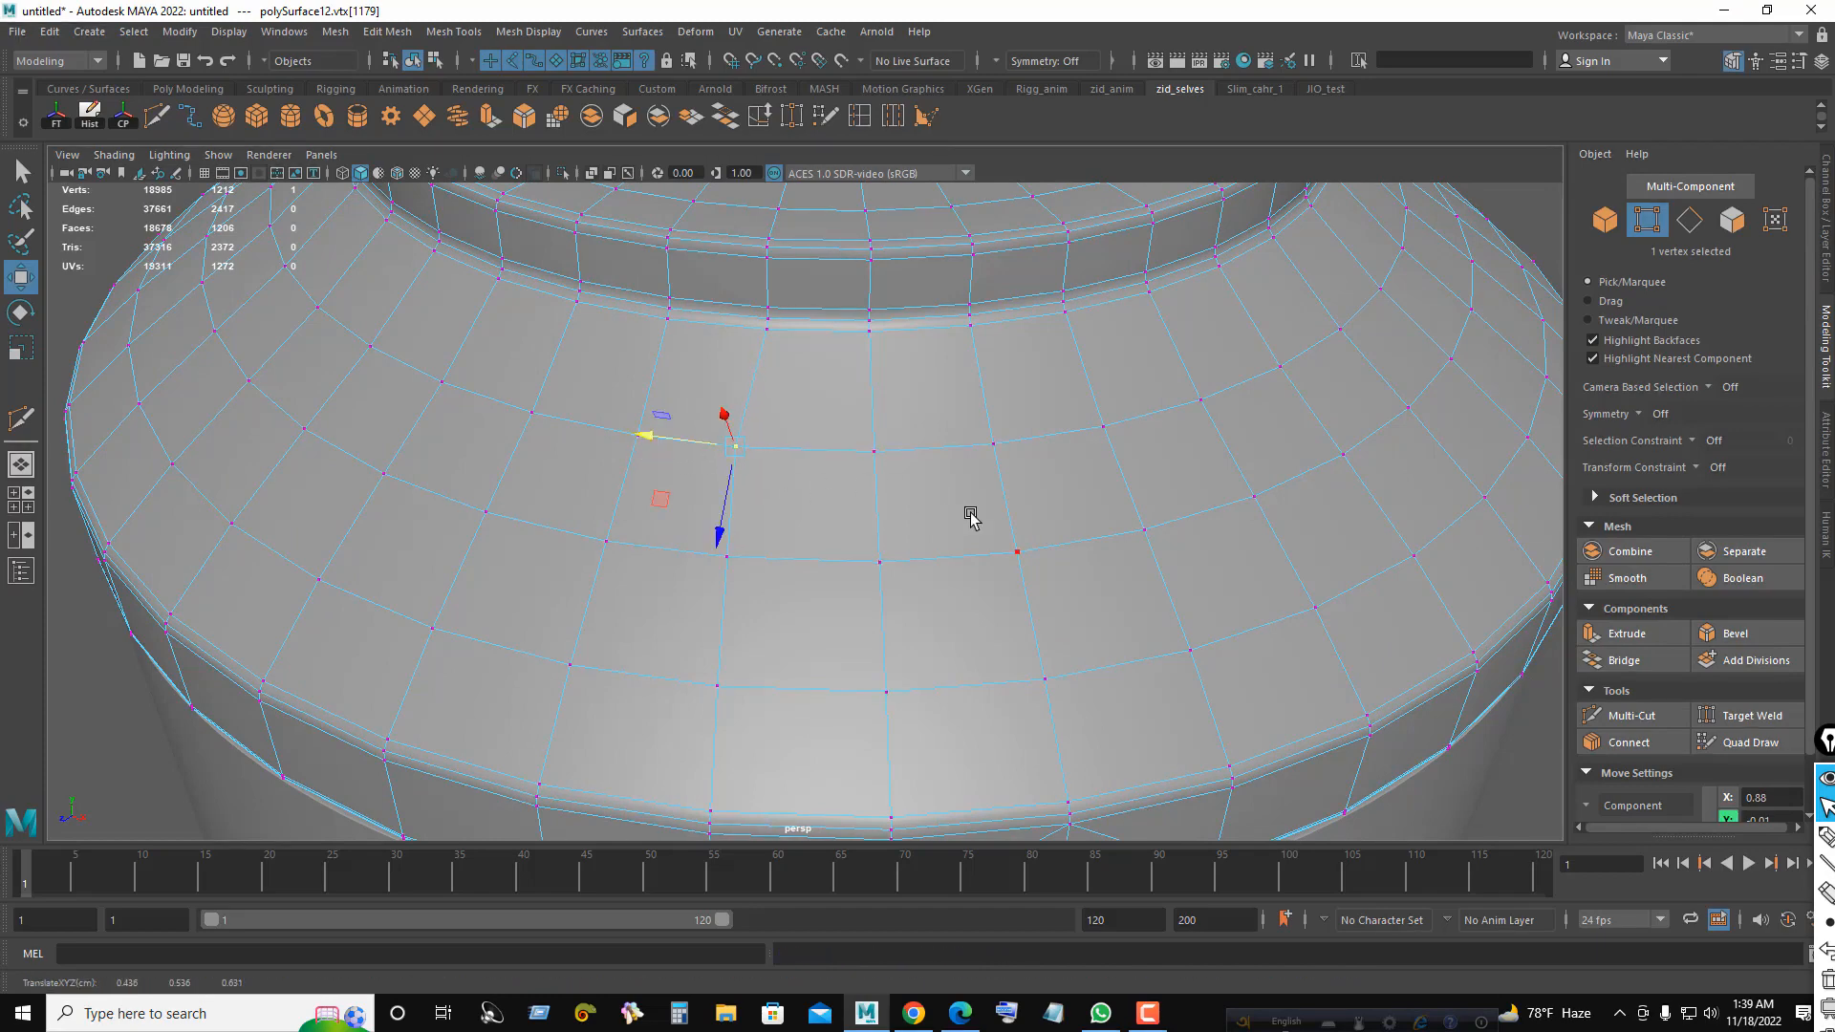
right_click_drag(970, 514, 958, 524, "alt")
left_click(877, 564)
left_click(730, 559)
left_click_drag(812, 561, 810, 562, "ctrl+shift")
left_click(733, 446)
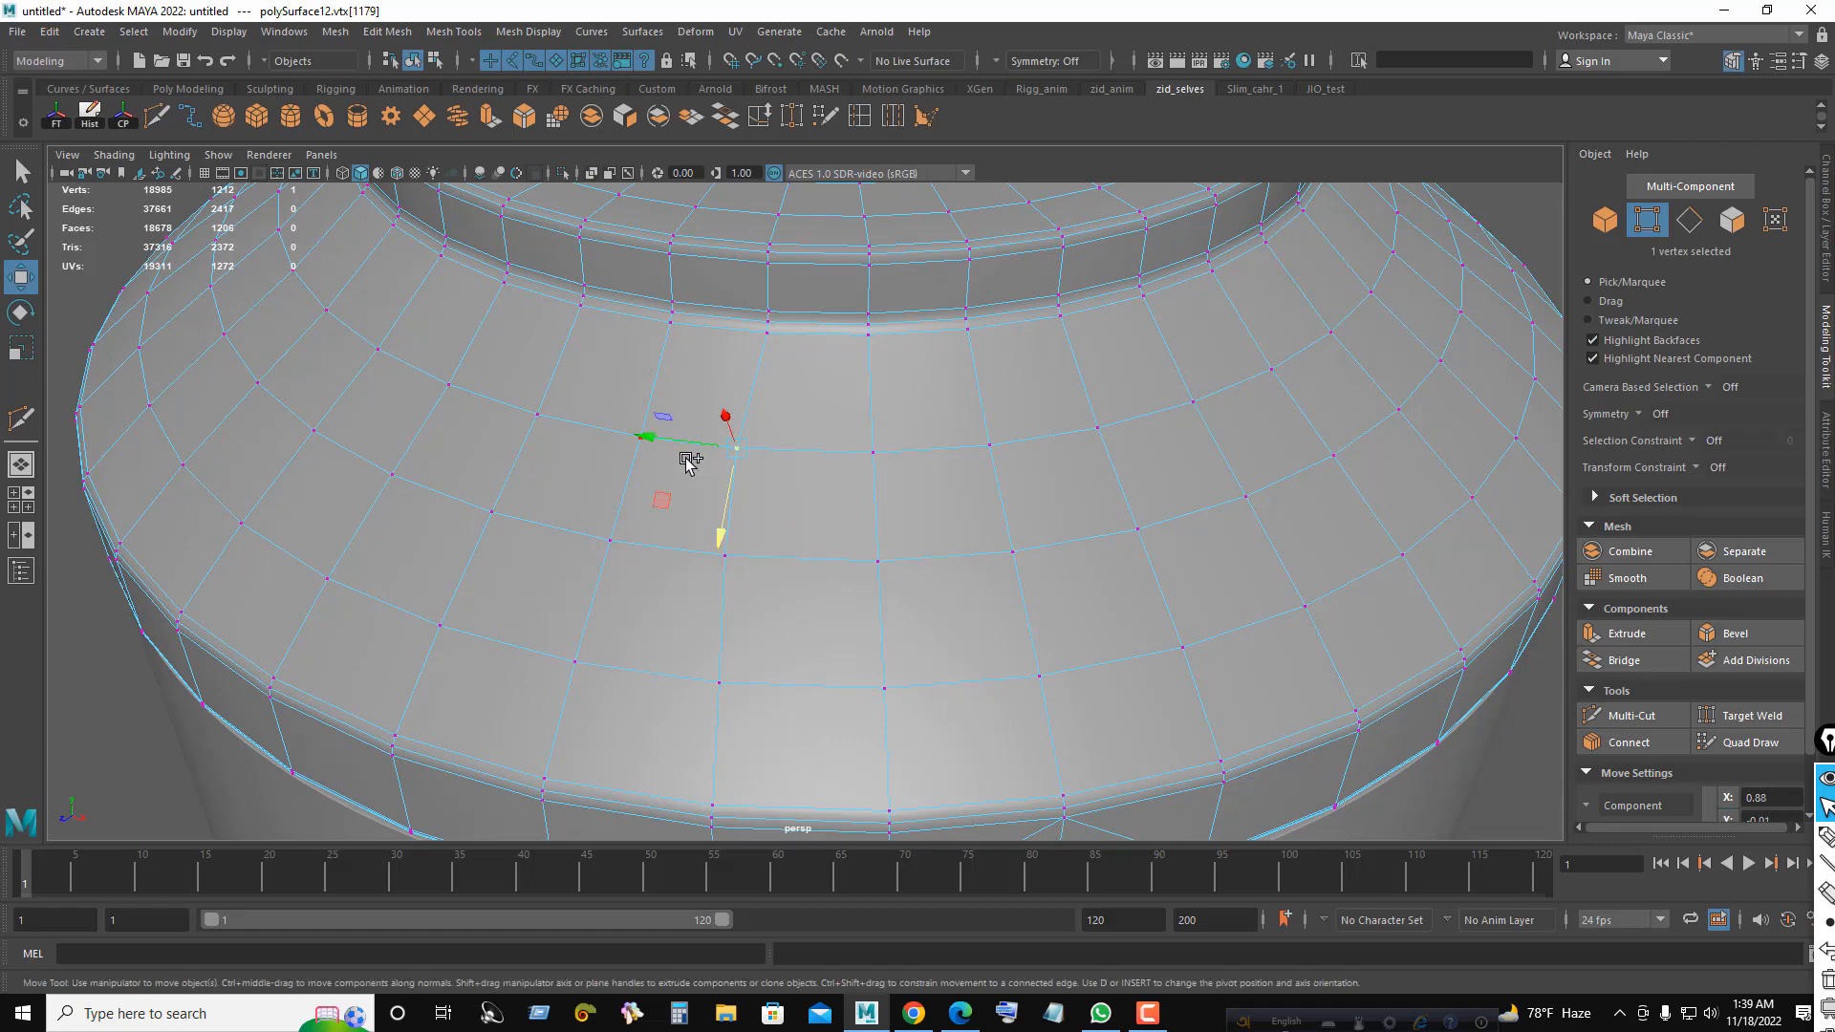
left_click_drag(688, 458, 639, 440, "ctrl+shift")
left_click_drag(872, 500, 889, 456, "alt")
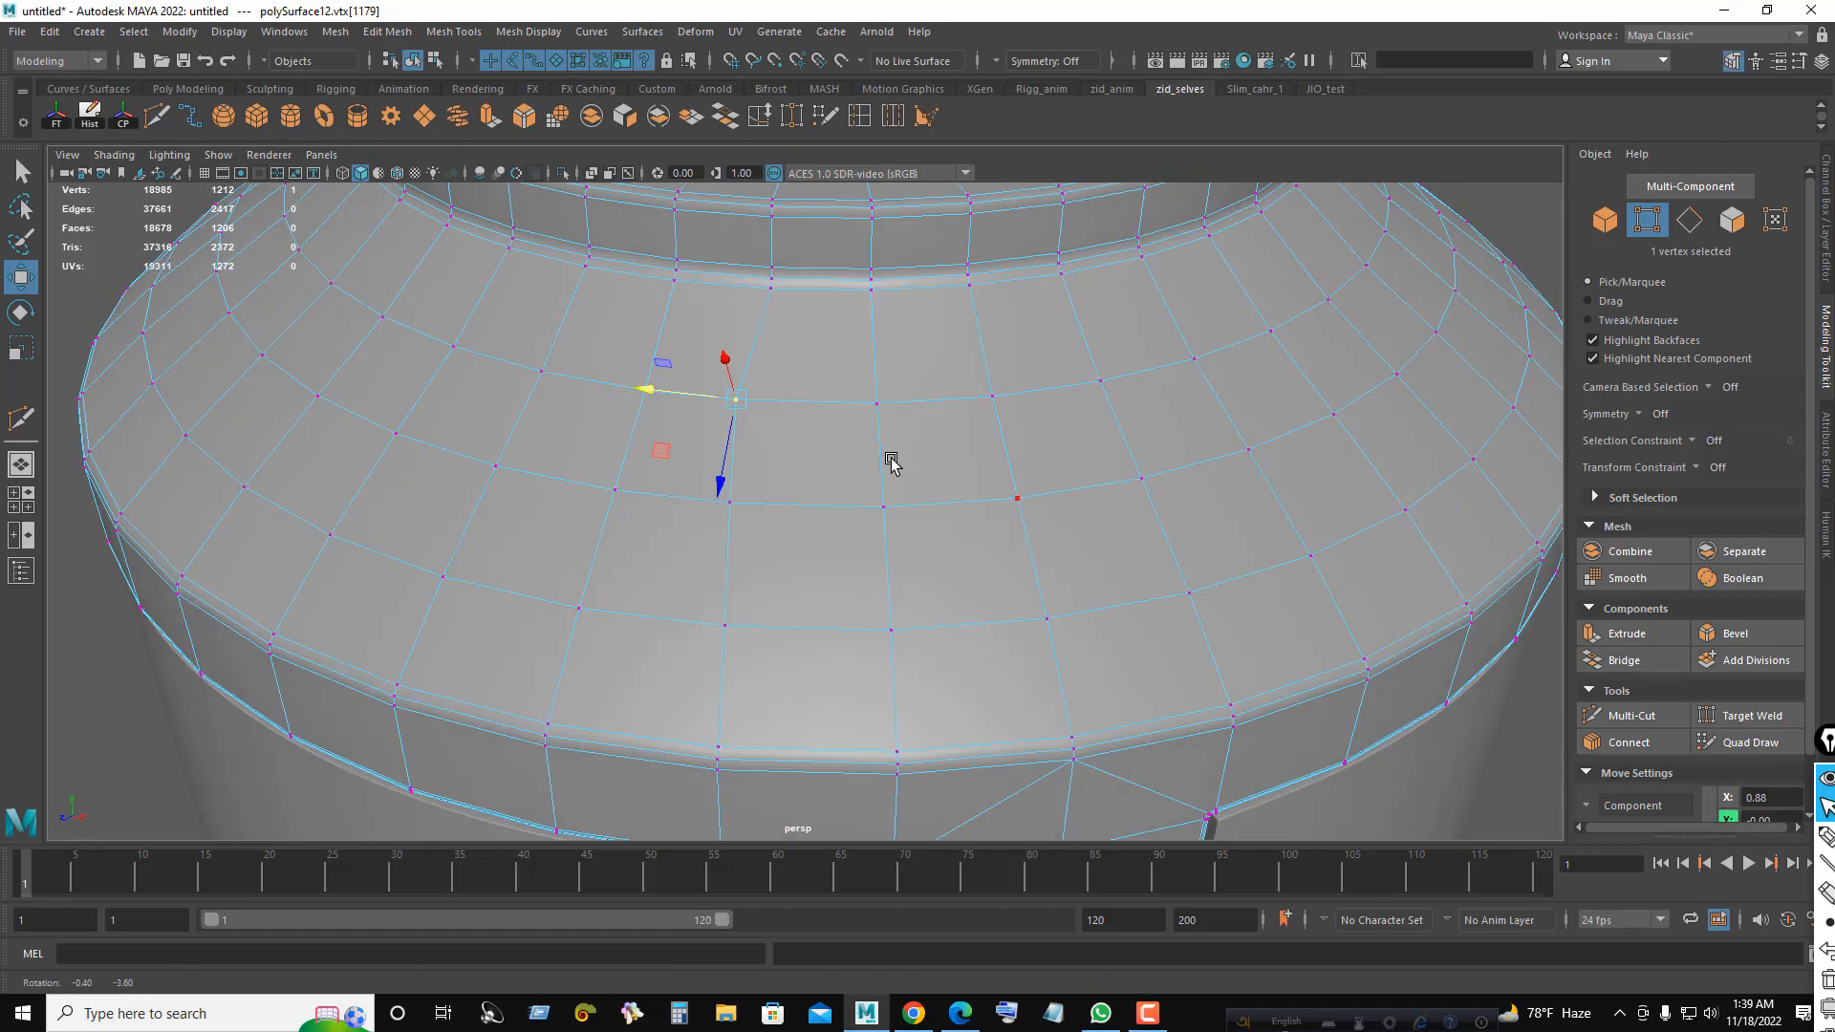
- Extrude two adjacent faces in the middle of the sloped shoulder with Offset 0.01 and Divisions 2
right_click_drag(942, 473, 942, 519)
left_click(828, 542)
key("q")
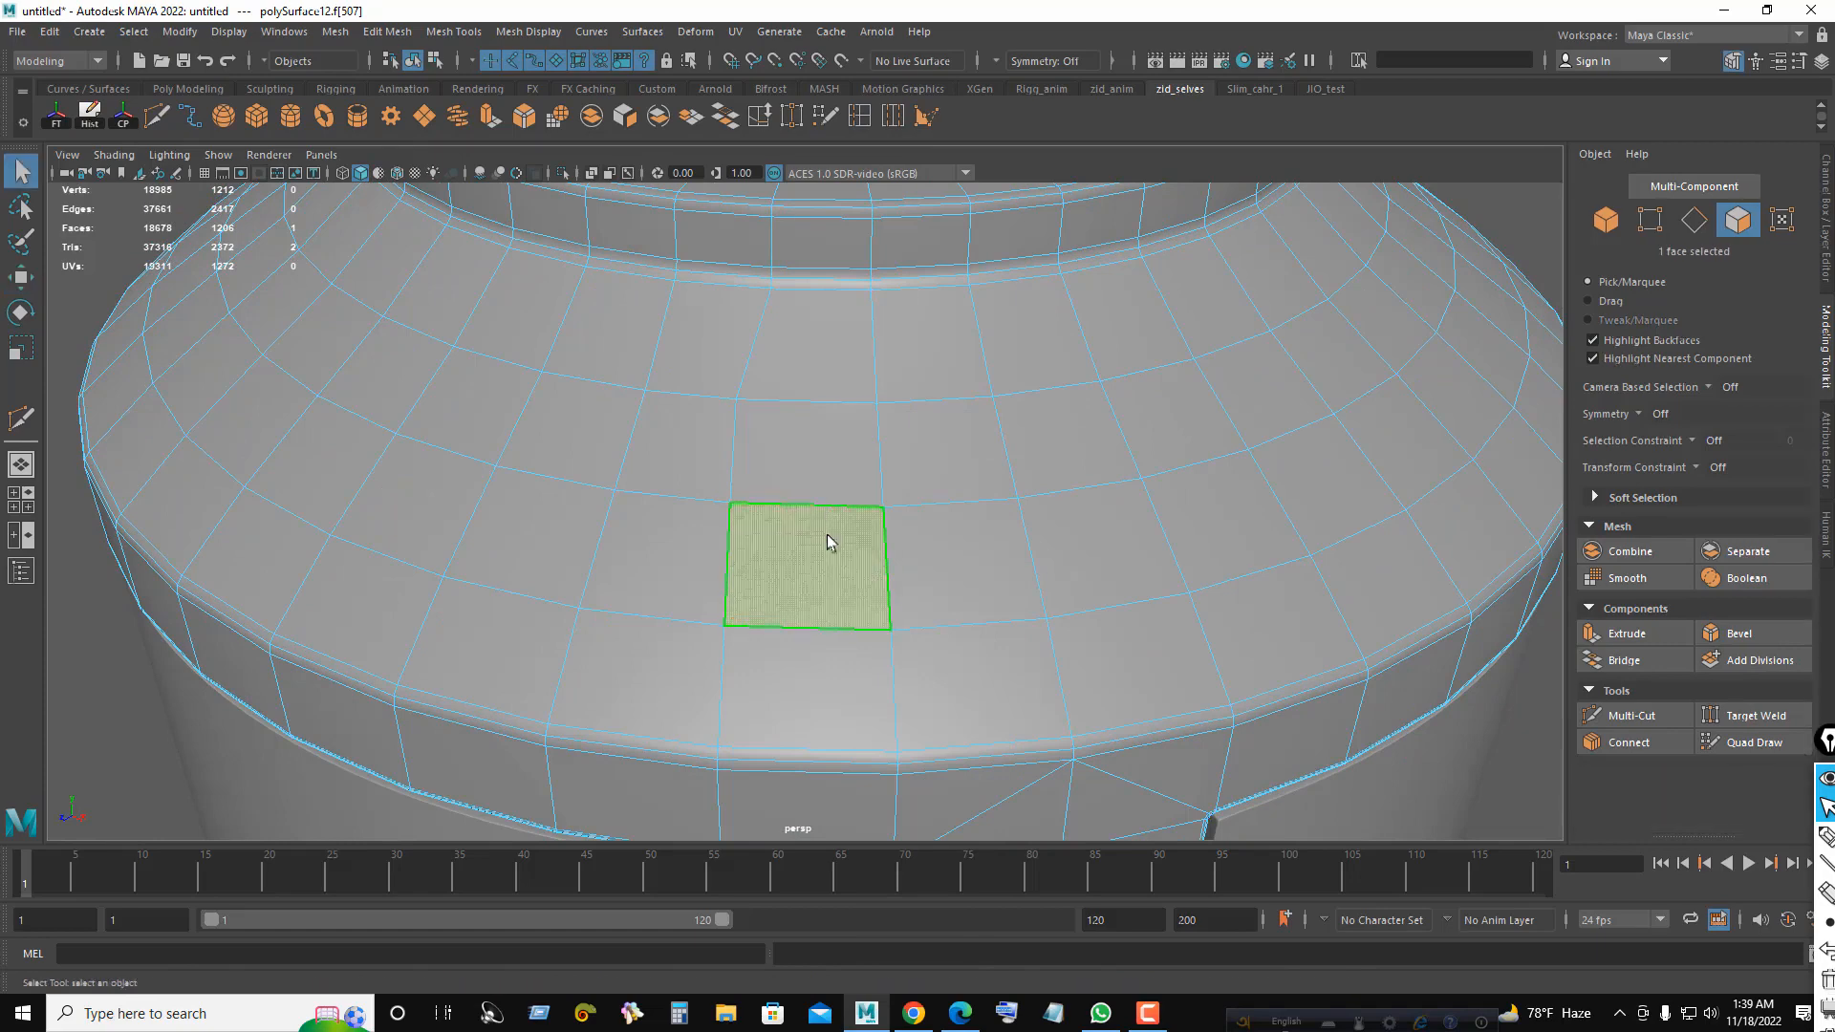
left_click(808, 451, "shift")
left_click_drag(1073, 524, 966, 606, "alt")
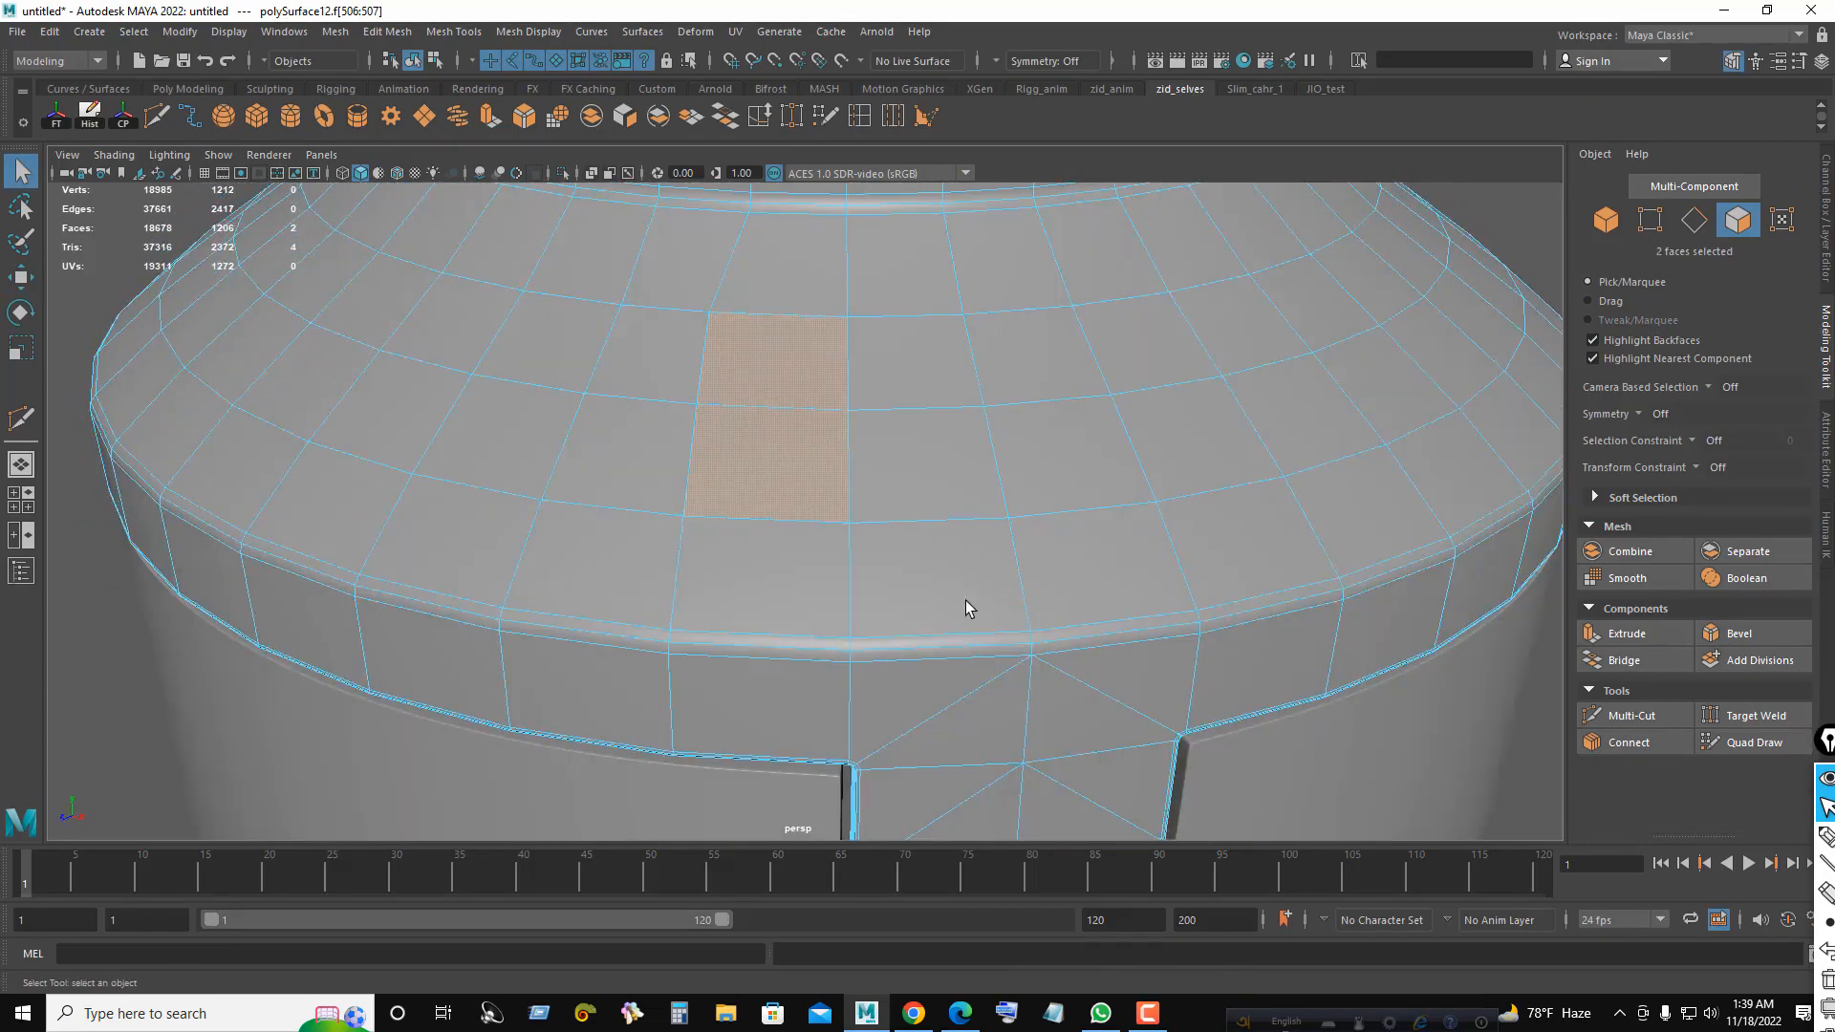
left_click(491, 123)
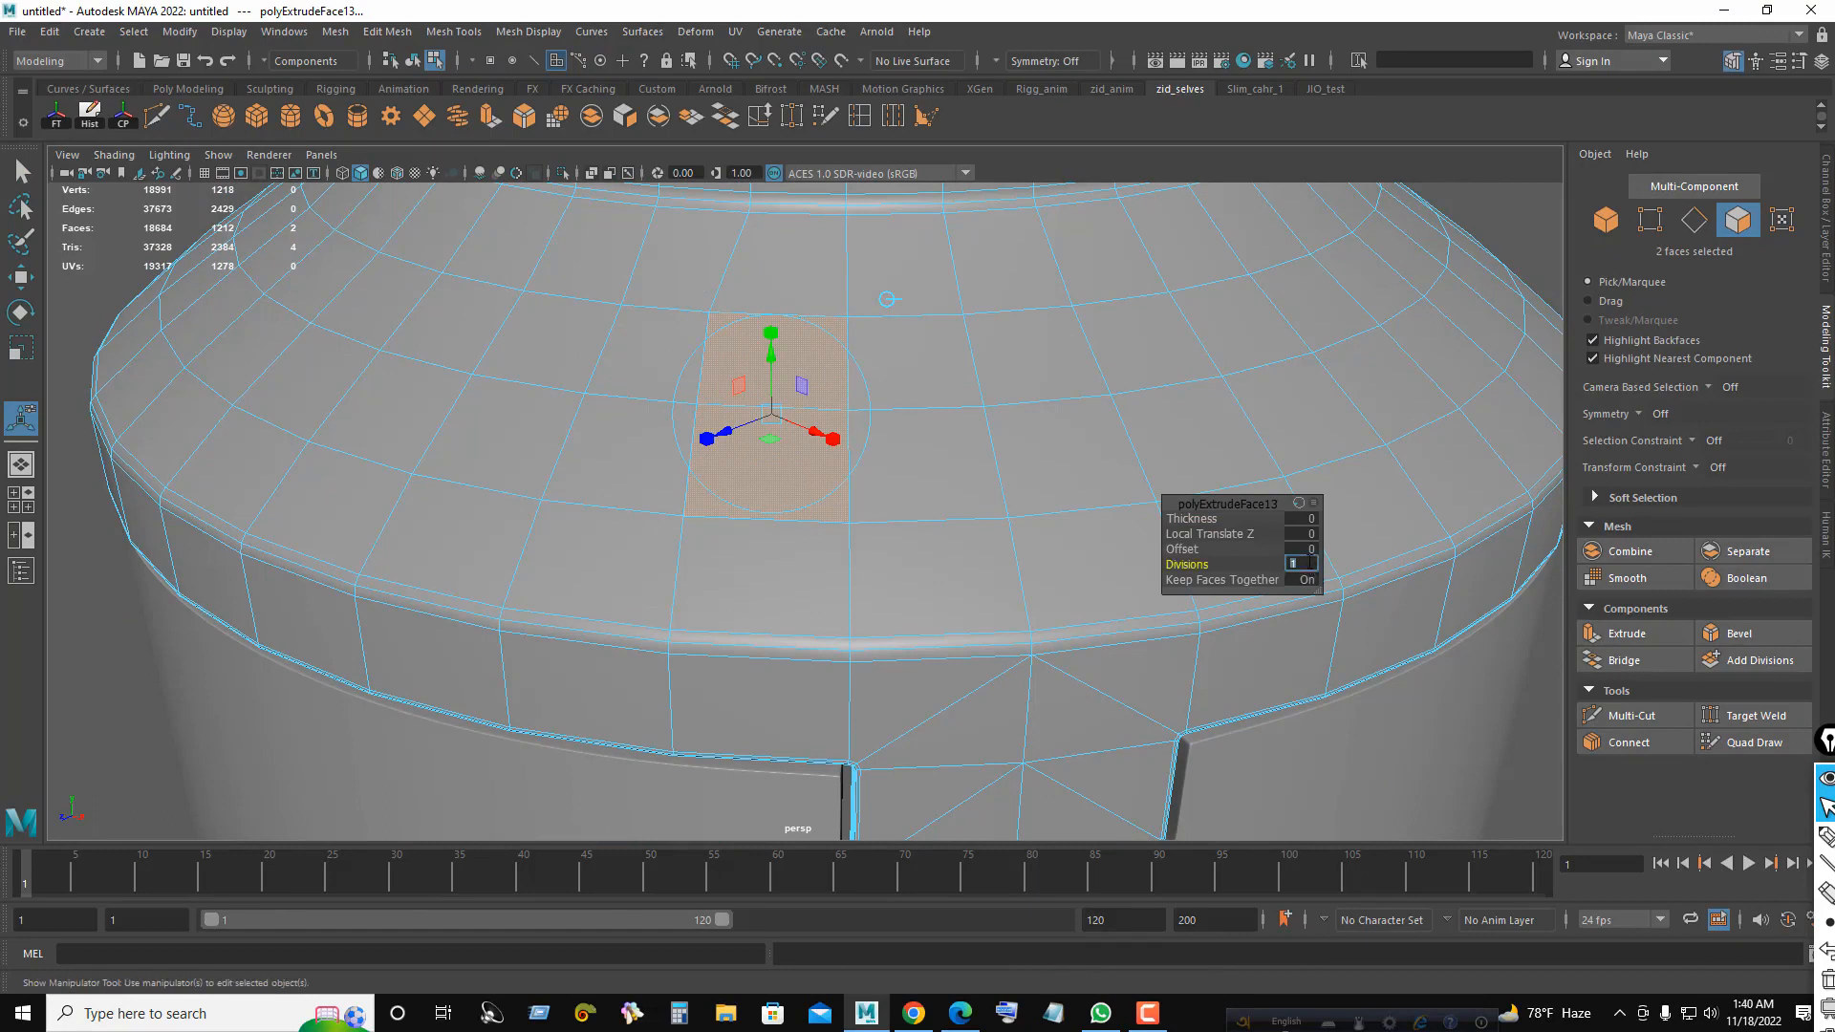
left_click_drag(1203, 519, 1204, 547)
key("ctrl+z")
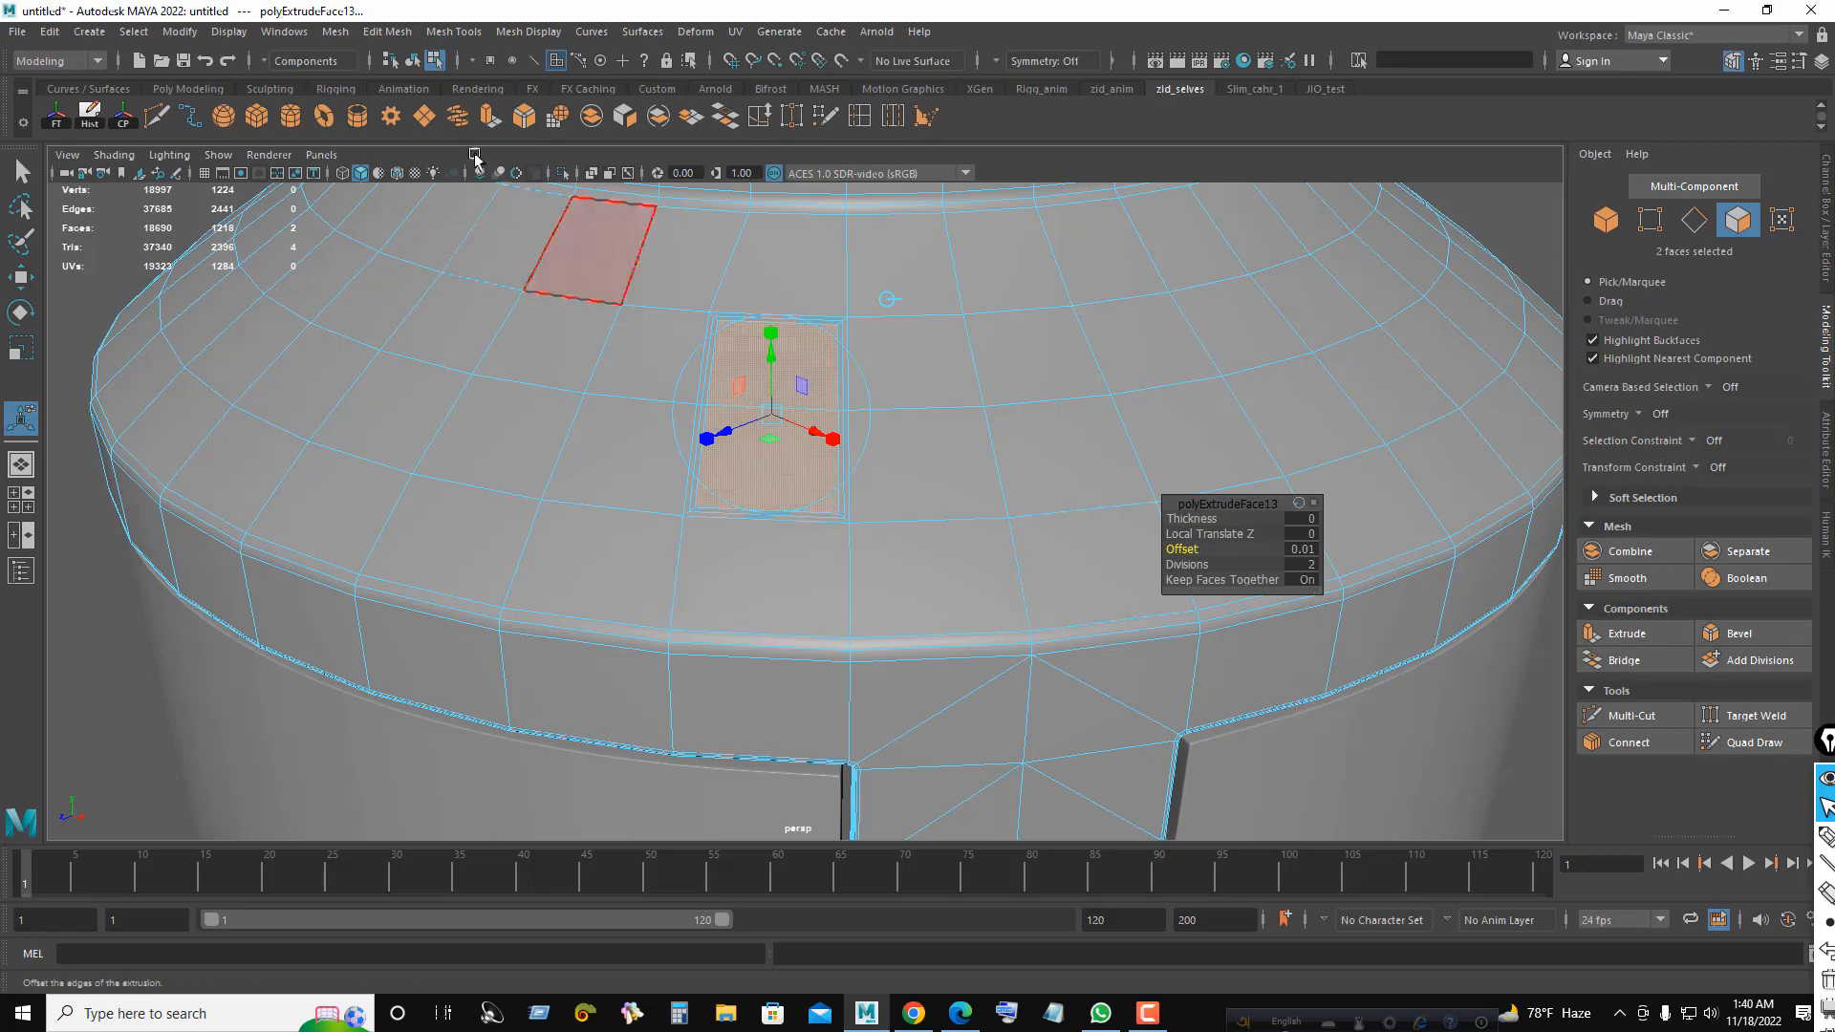
- Extrude the two inset shoulder faces again and sink them inward with Local Translate Z -0.04
key("ctrl+e")
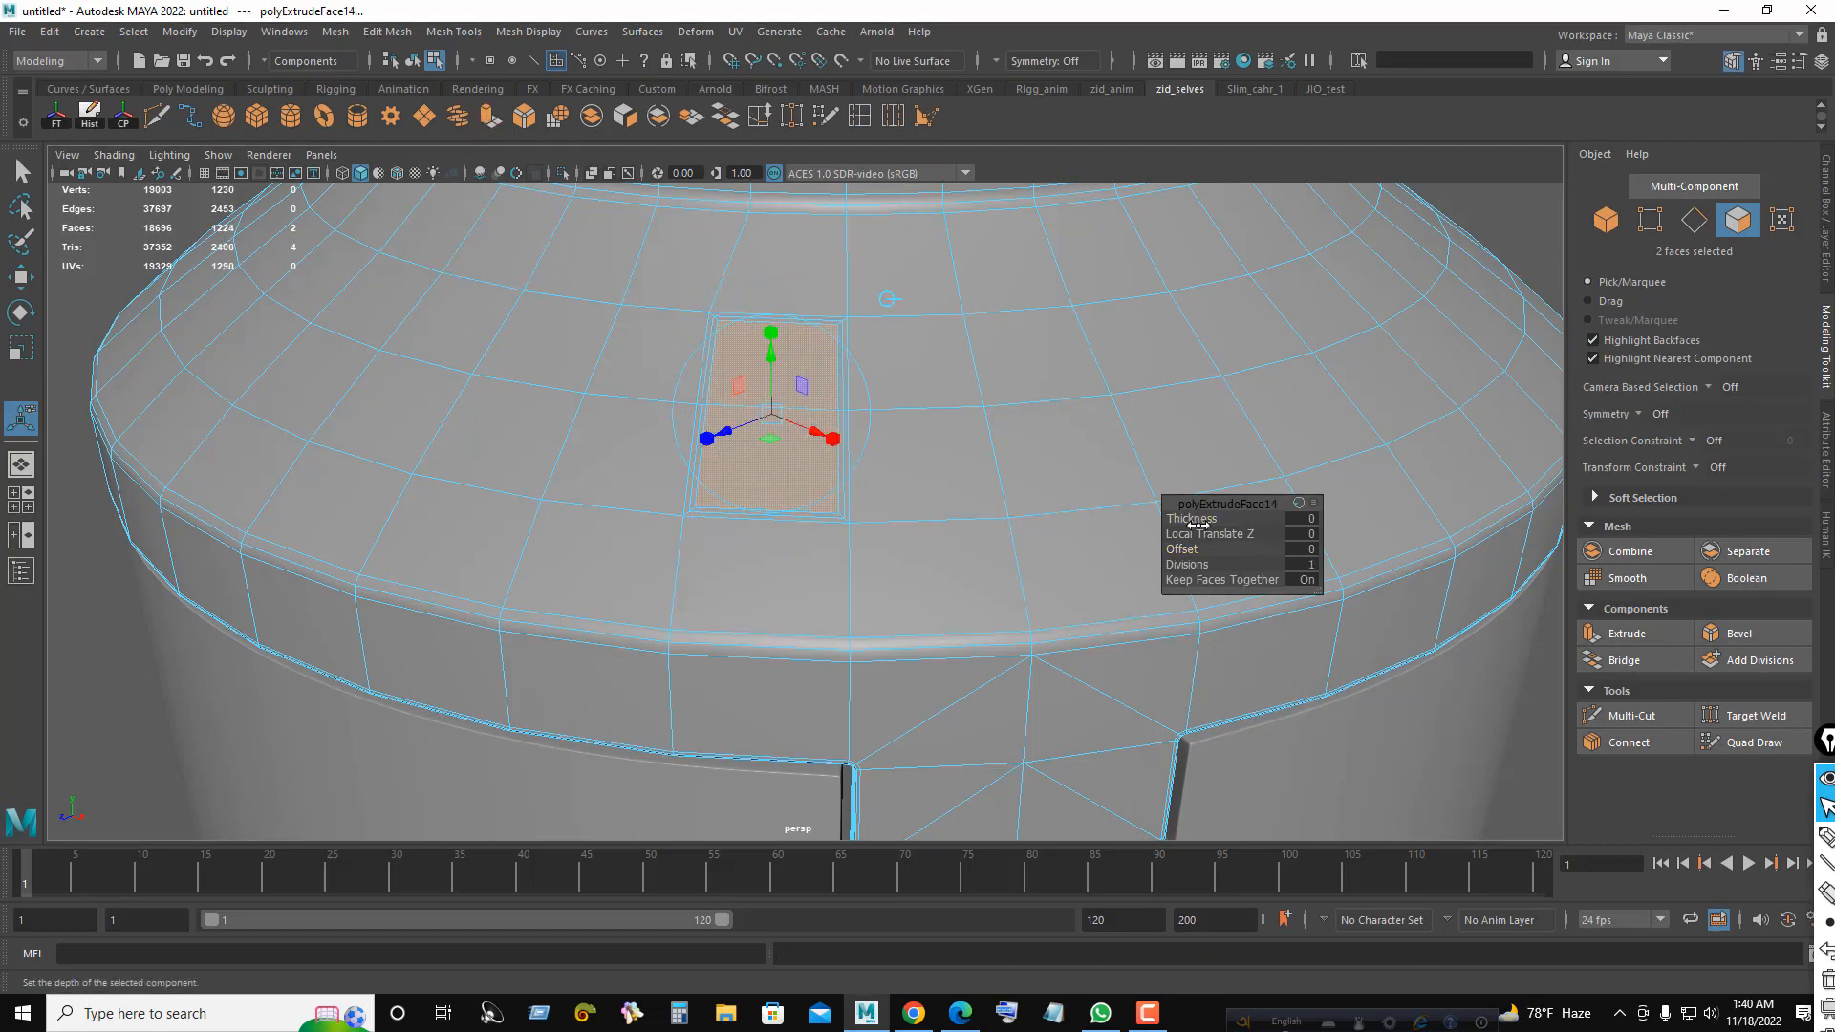
left_click_drag(1211, 536, 1146, 522)
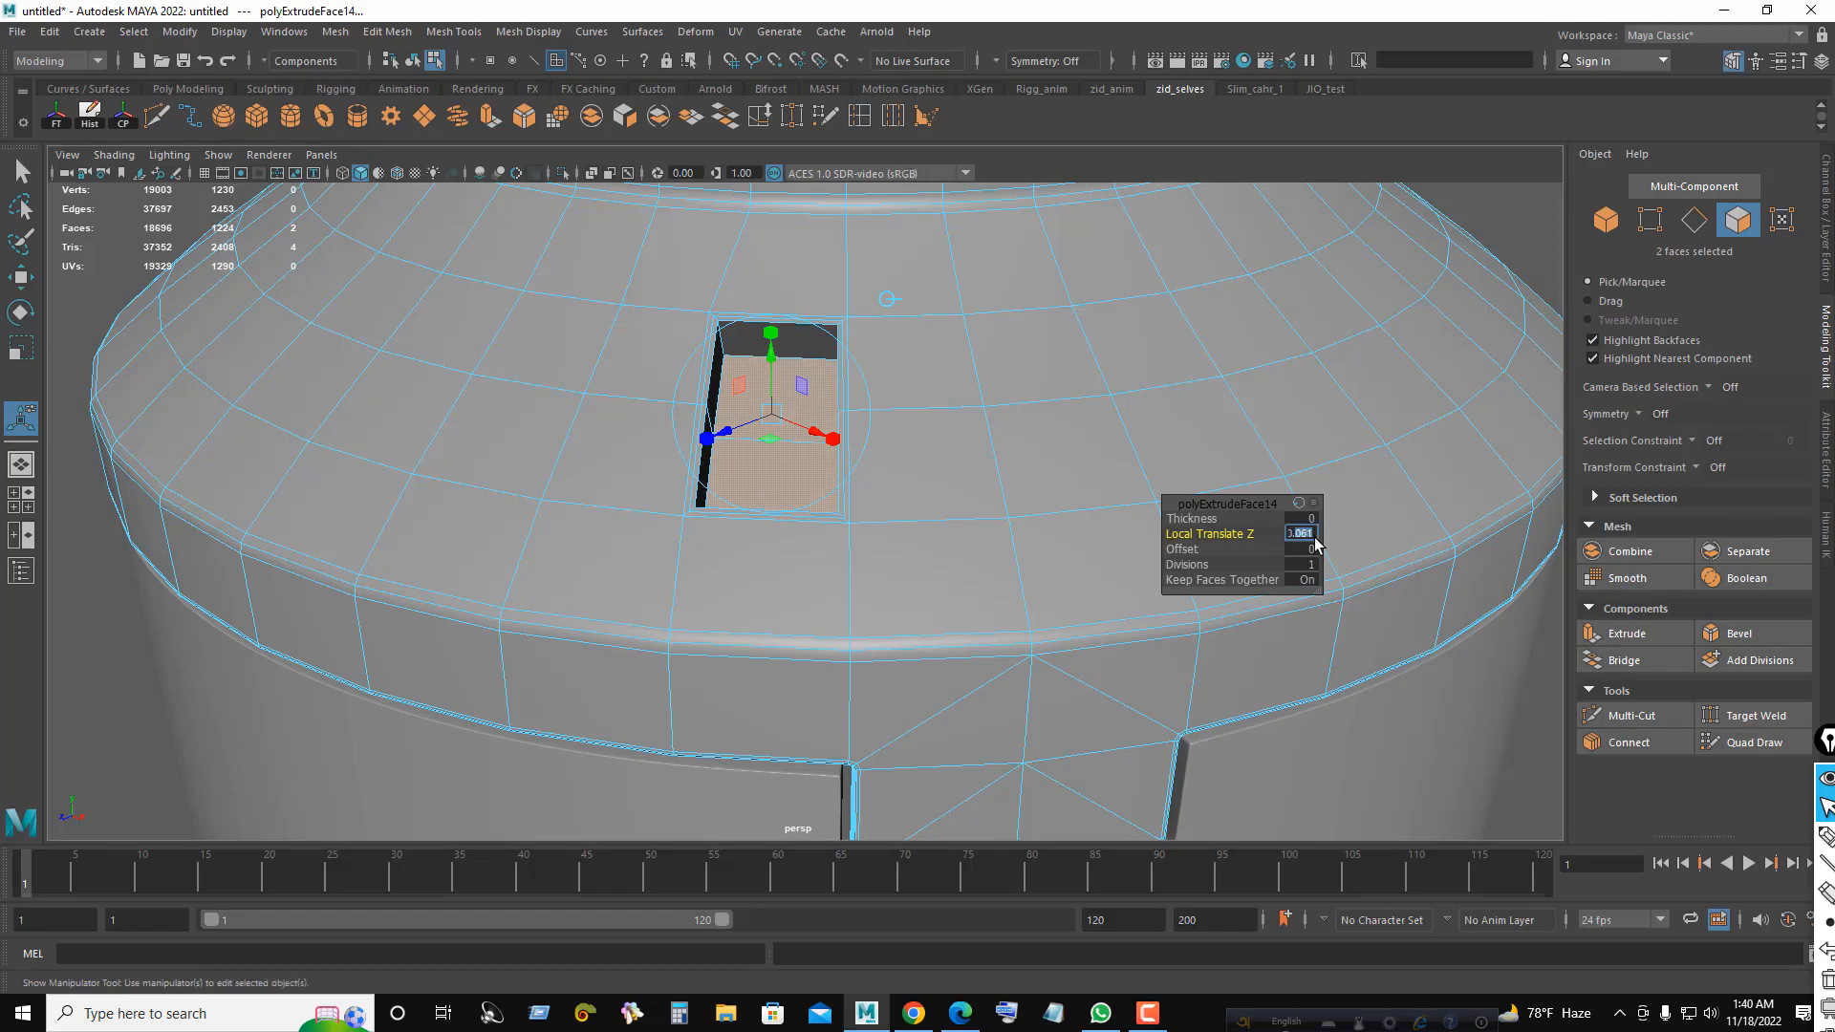
left_click_drag(845, 418, 839, 434, "alt")
right_click_drag(856, 469, 1052, 492, "alt")
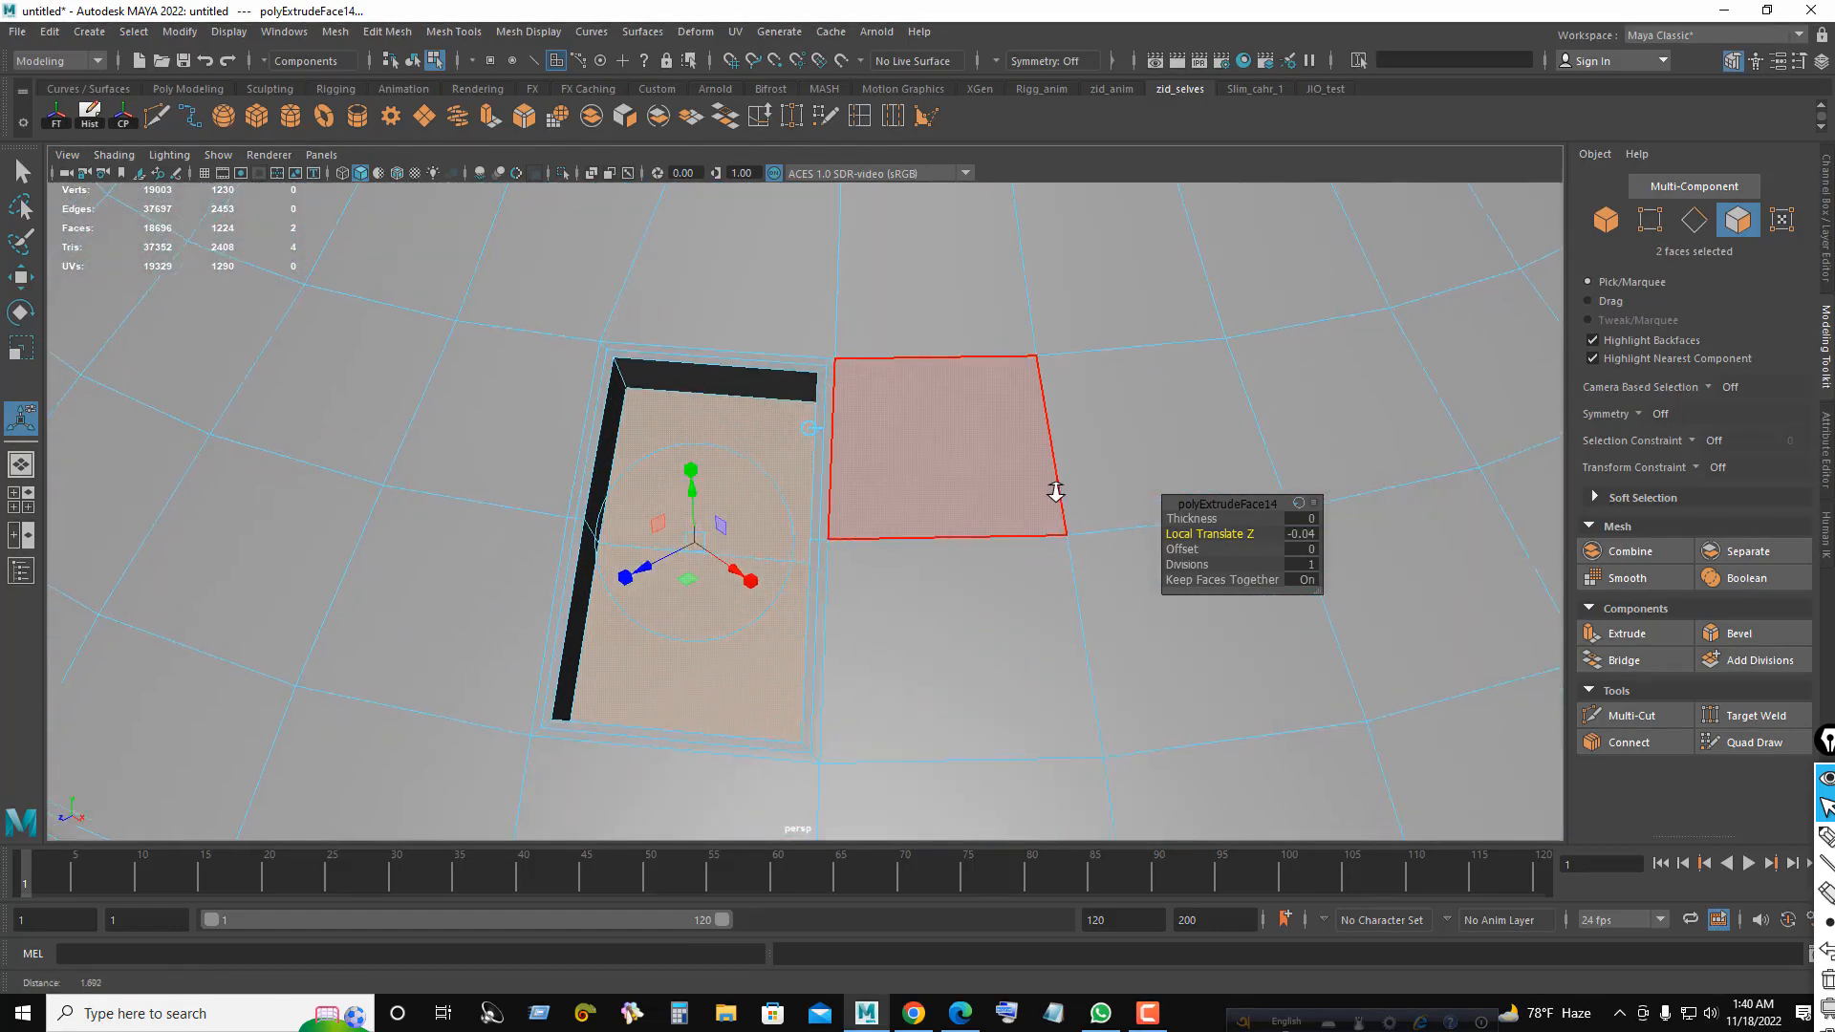
- Bevel the edges at all four corners of the rectangular pocket with a fraction of about 0.09
right_click_drag(962, 344, 1051, 307)
right_click_drag(701, 400, 623, 380)
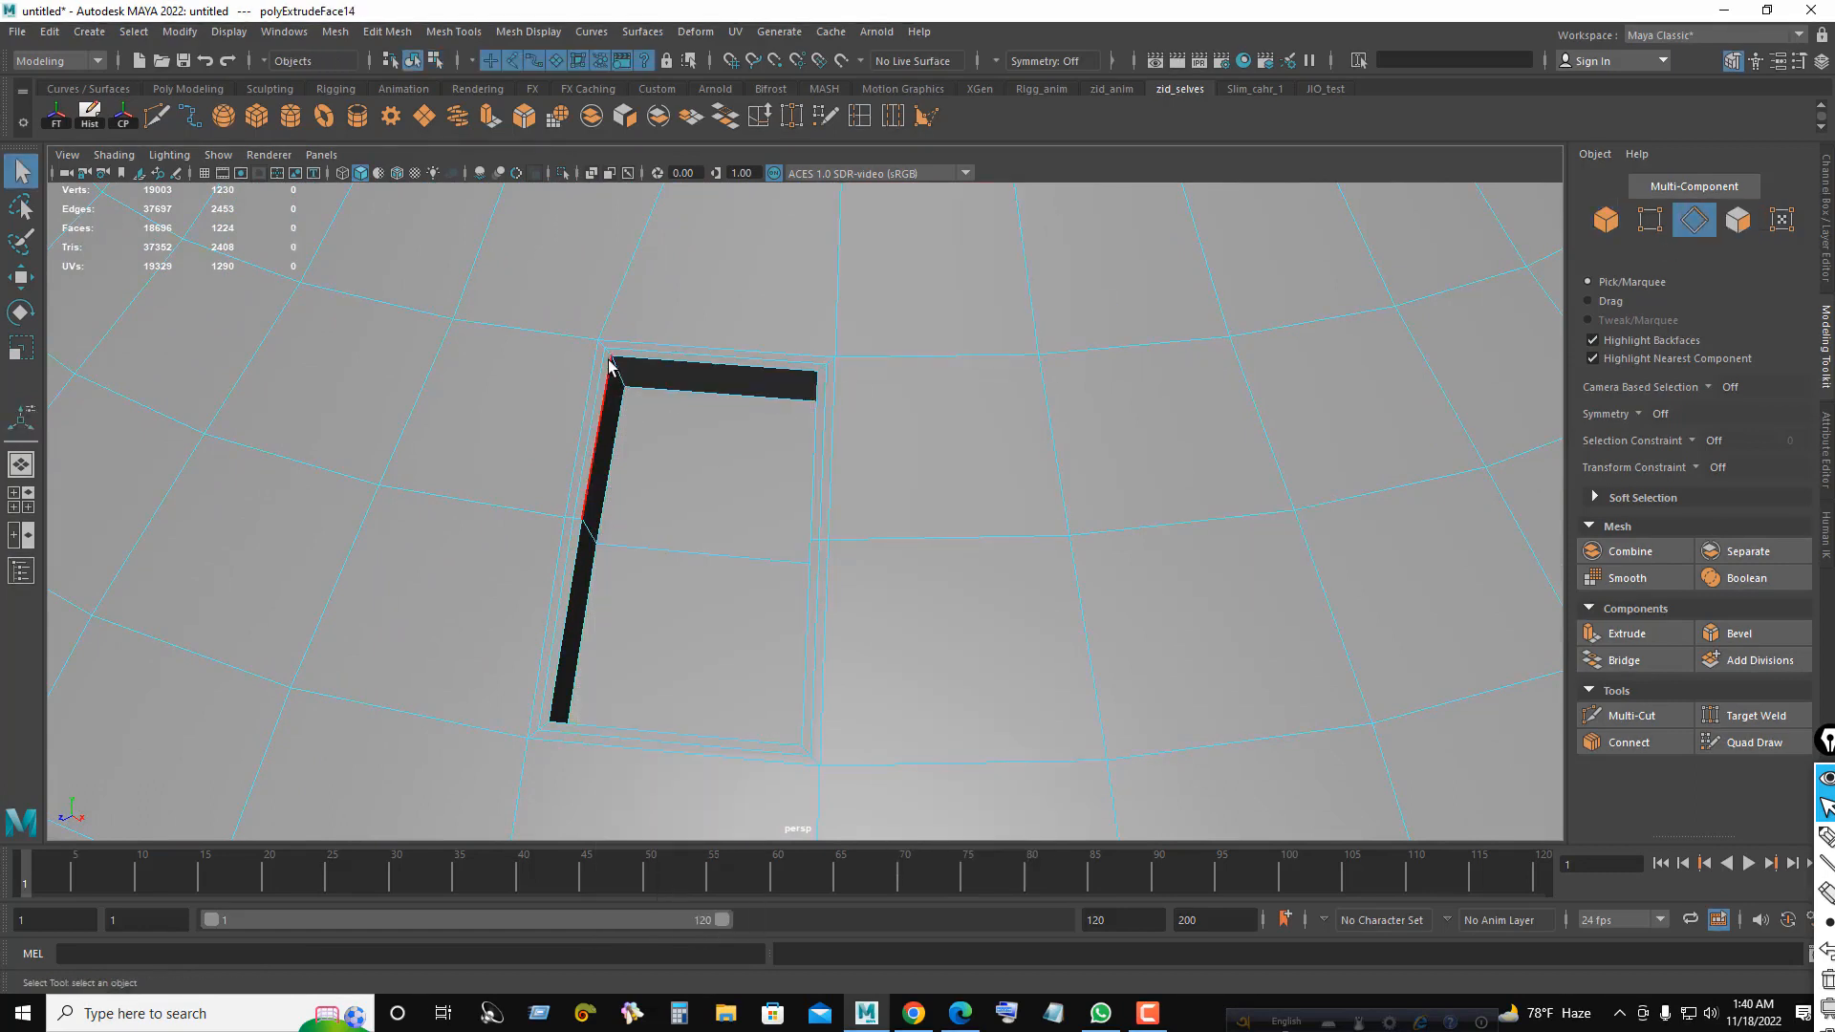
double_click(611, 367)
left_click_drag(769, 409, 825, 416, "alt")
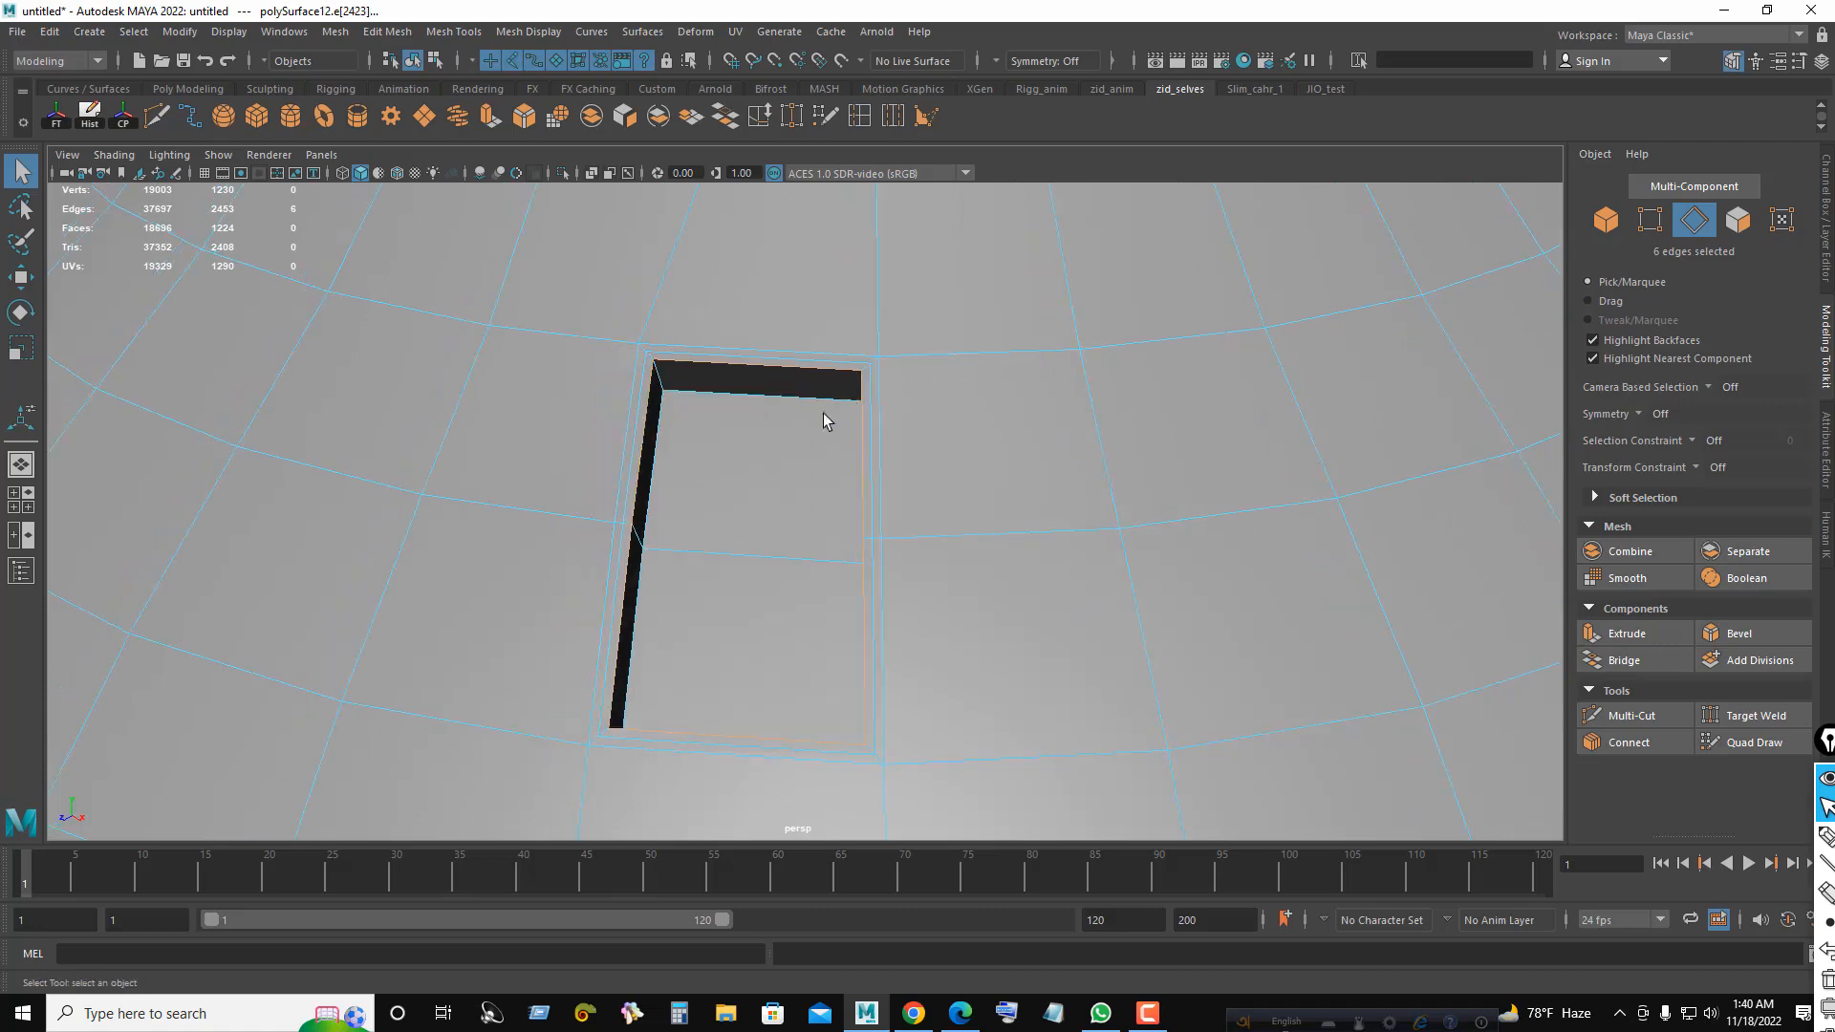
right_click_drag(855, 393, 942, 400, "alt")
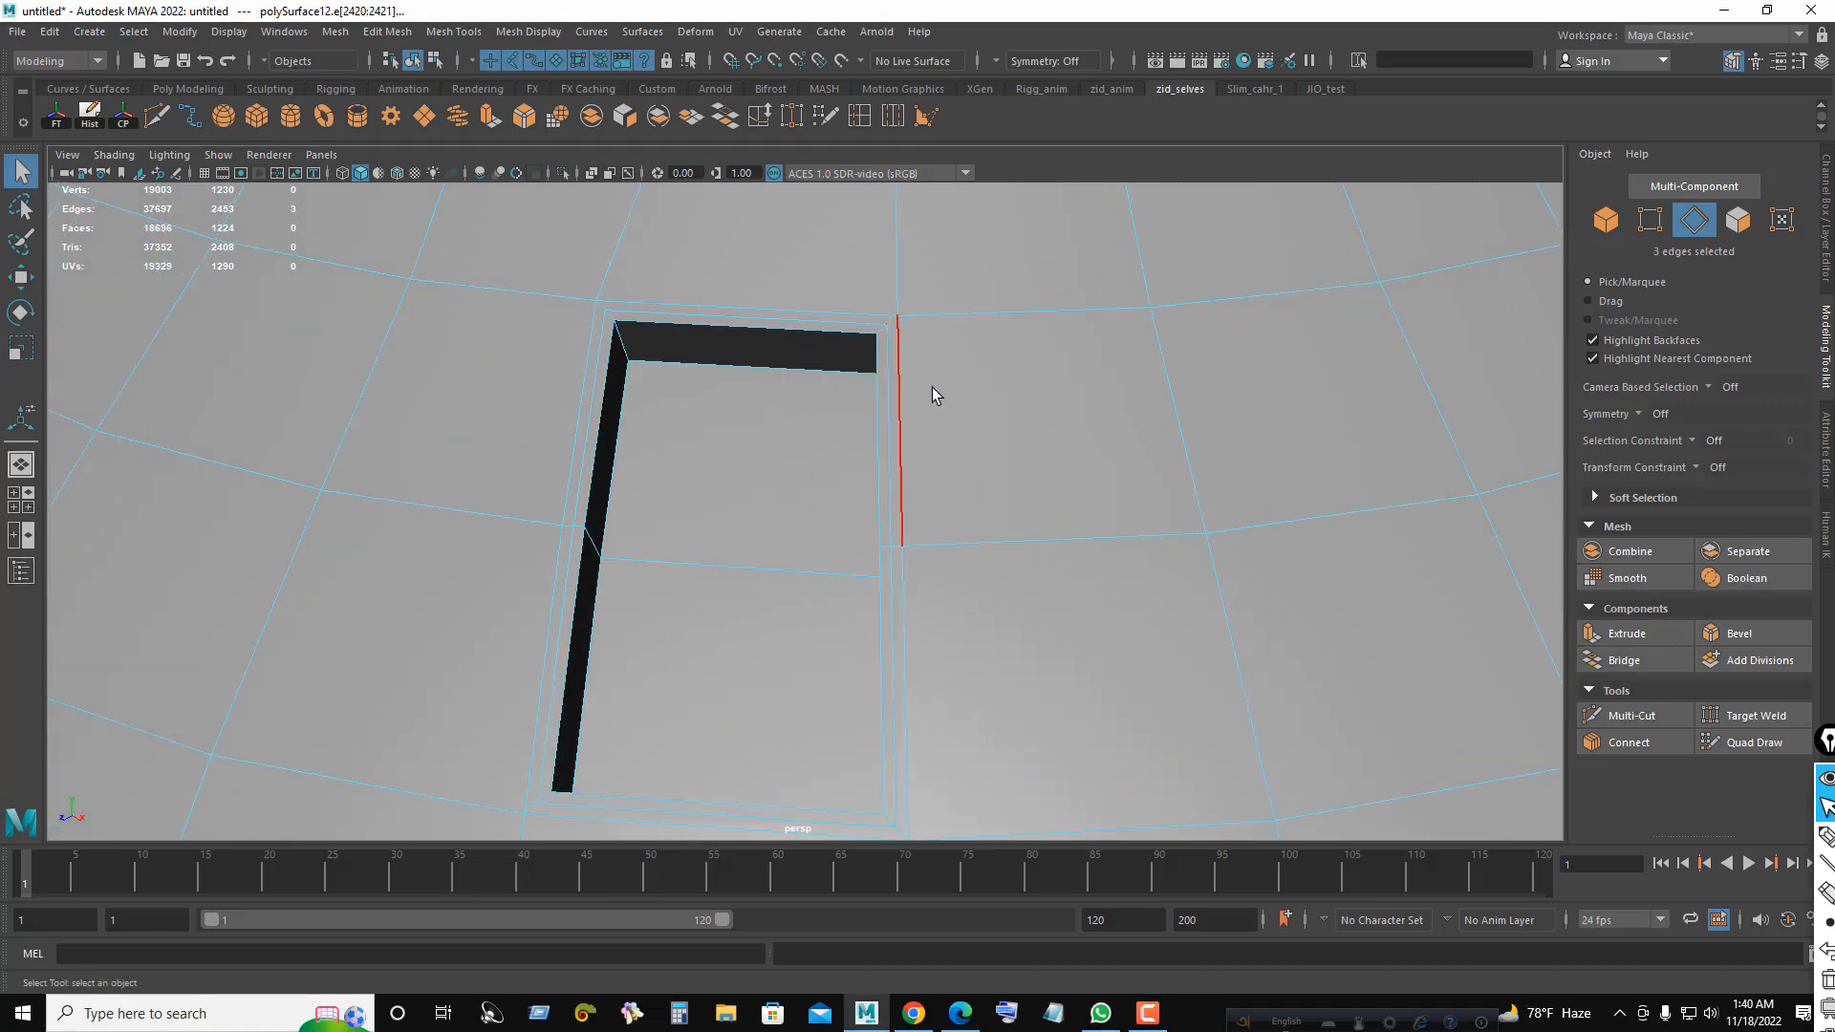
left_click_drag(937, 396, 1008, 393, "alt")
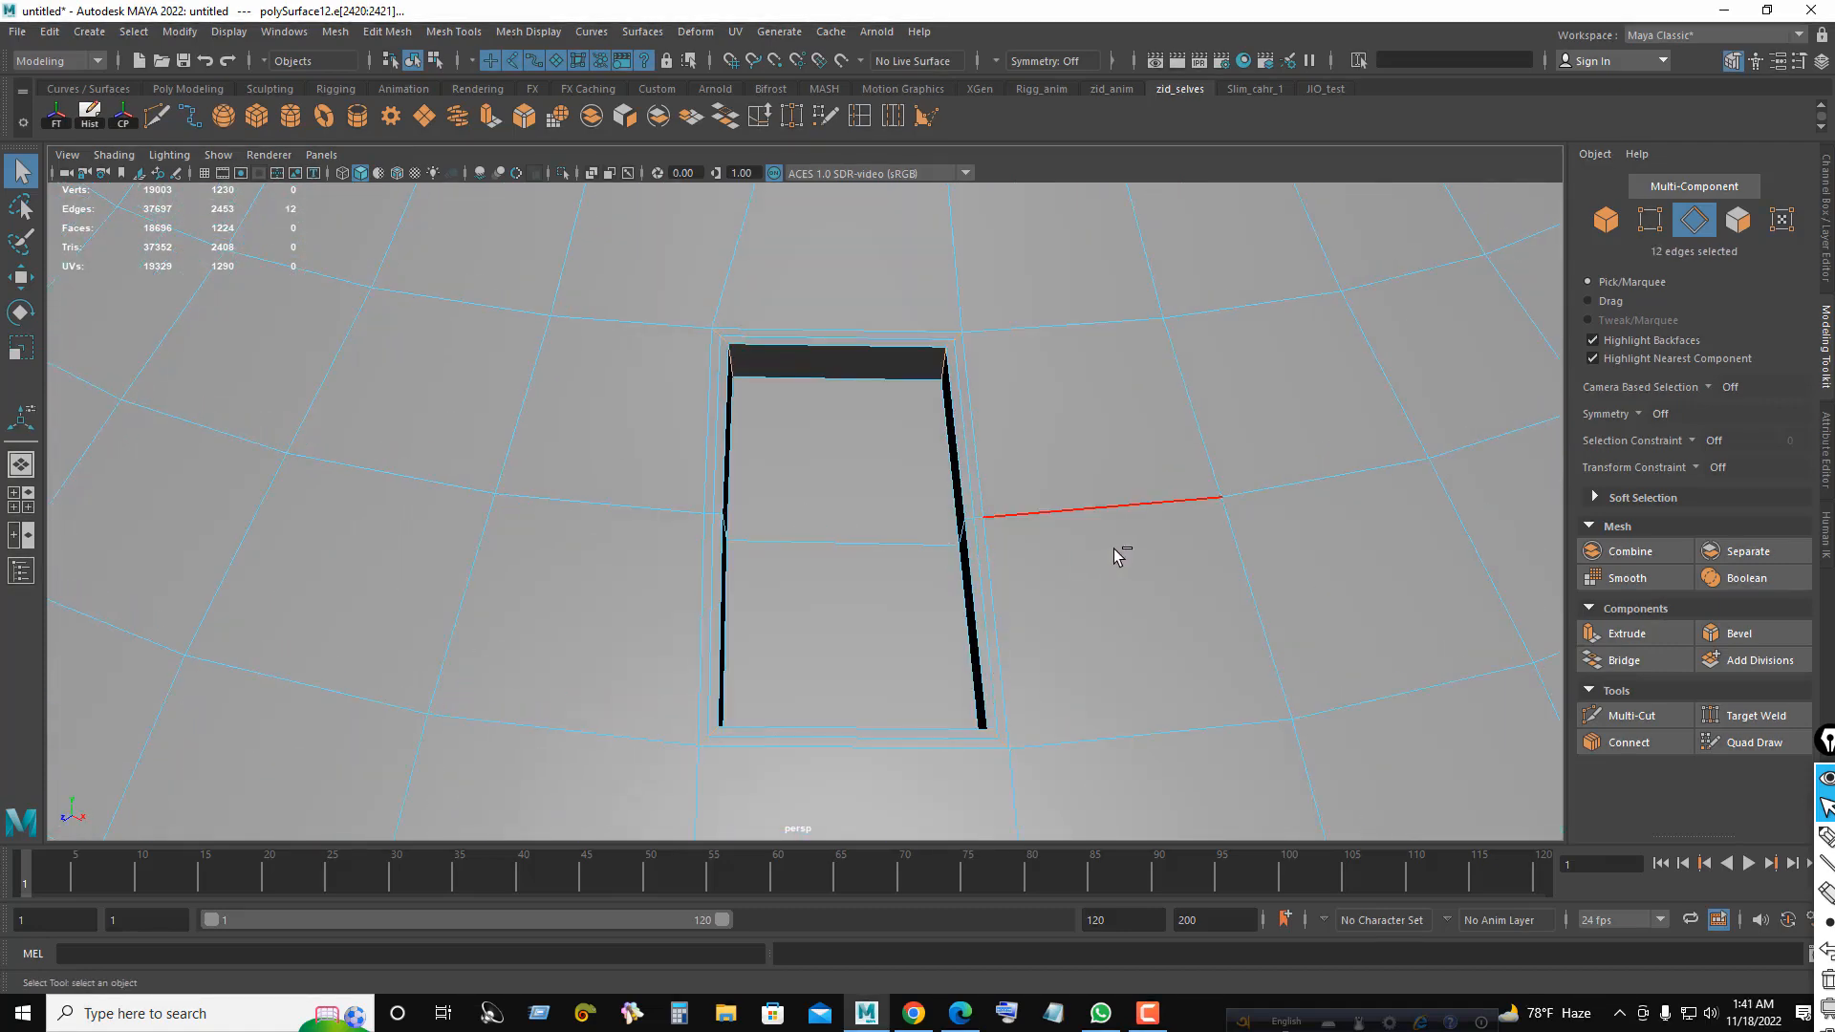
key("ctrl+b")
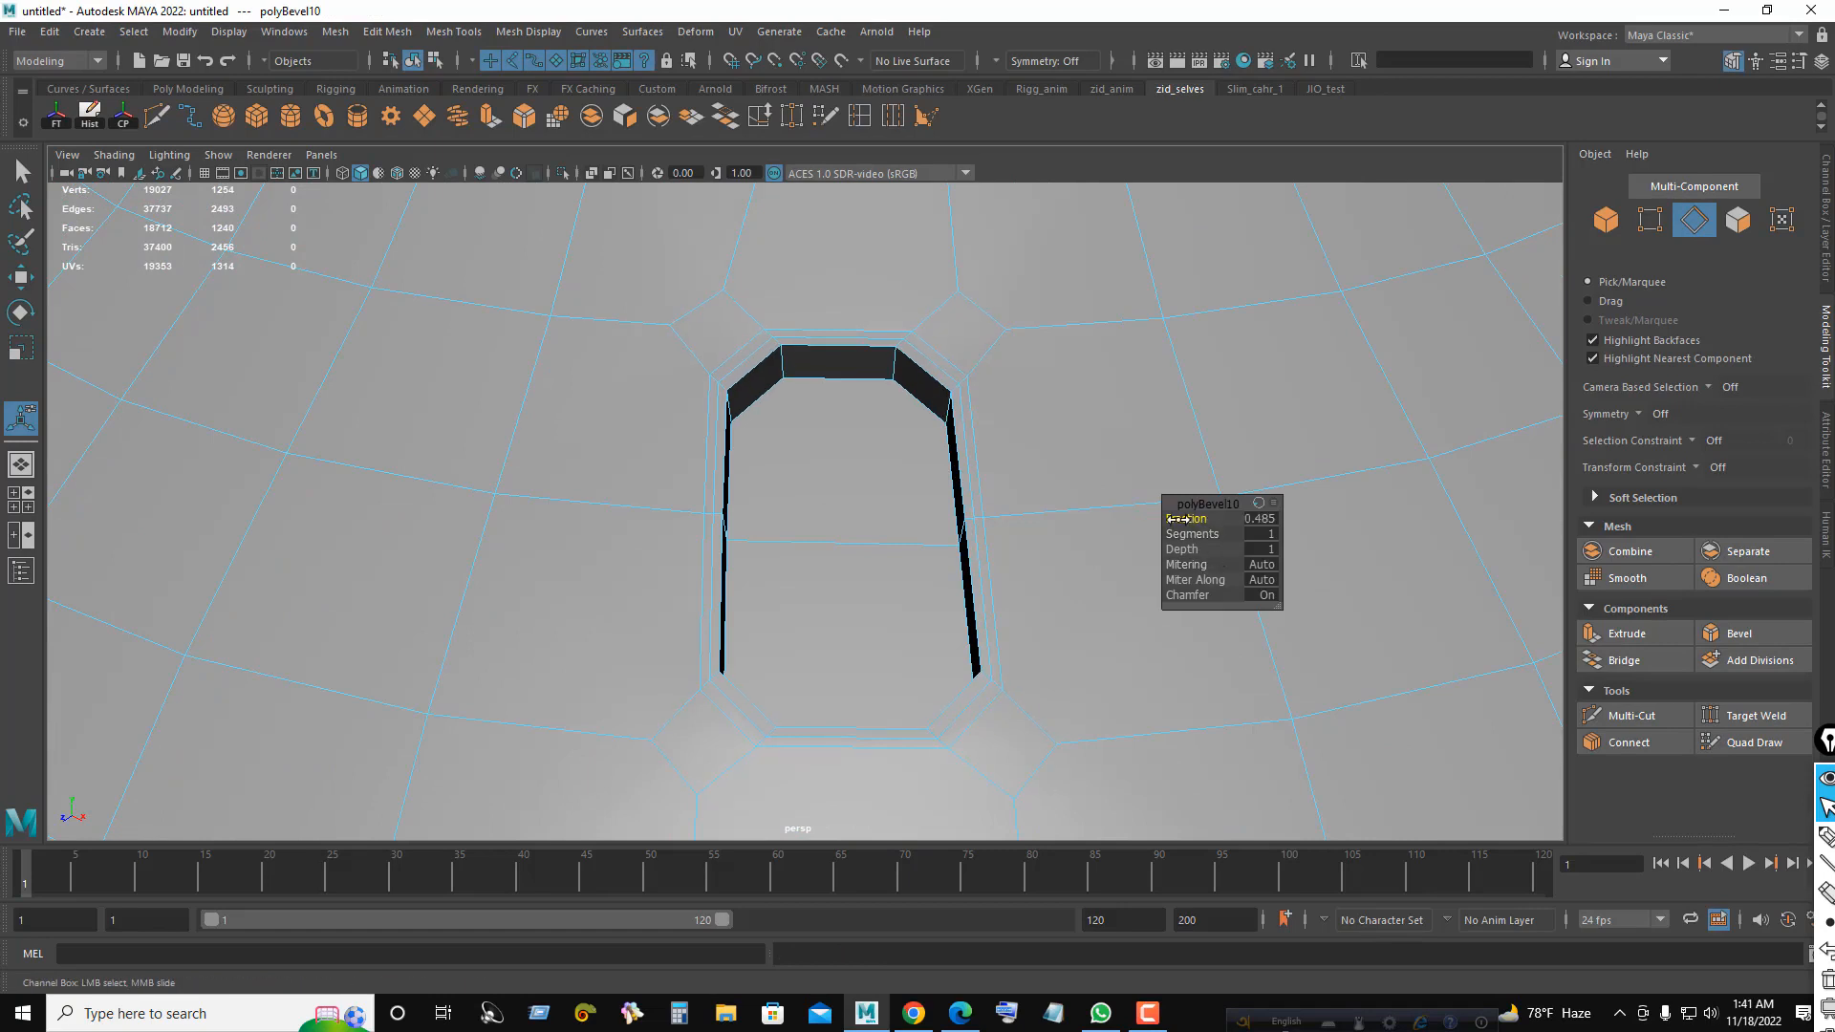
left_click_drag(1177, 518, 837, 509)
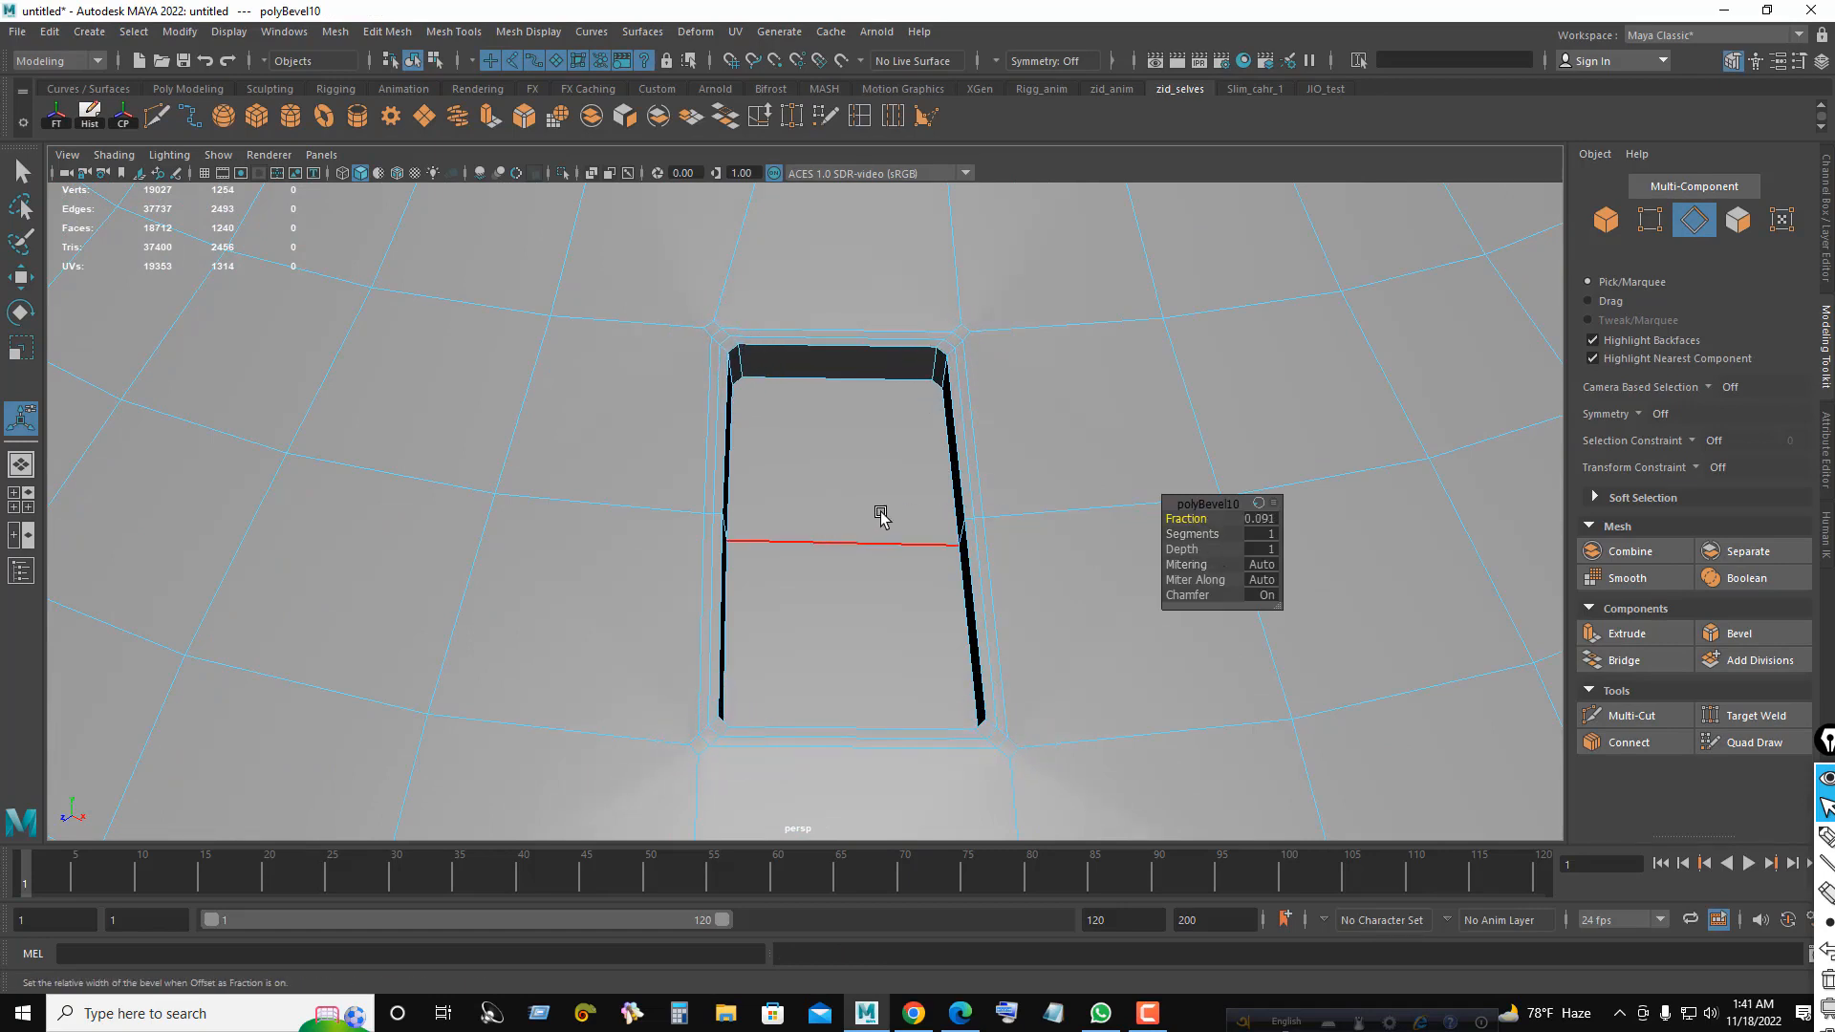
- Set the pocket corner bevel to 2 segments and a fraction of 0.05
scroll(803, 516, "down", 4)
middle_click_drag(802, 524, 800, 456, "alt")
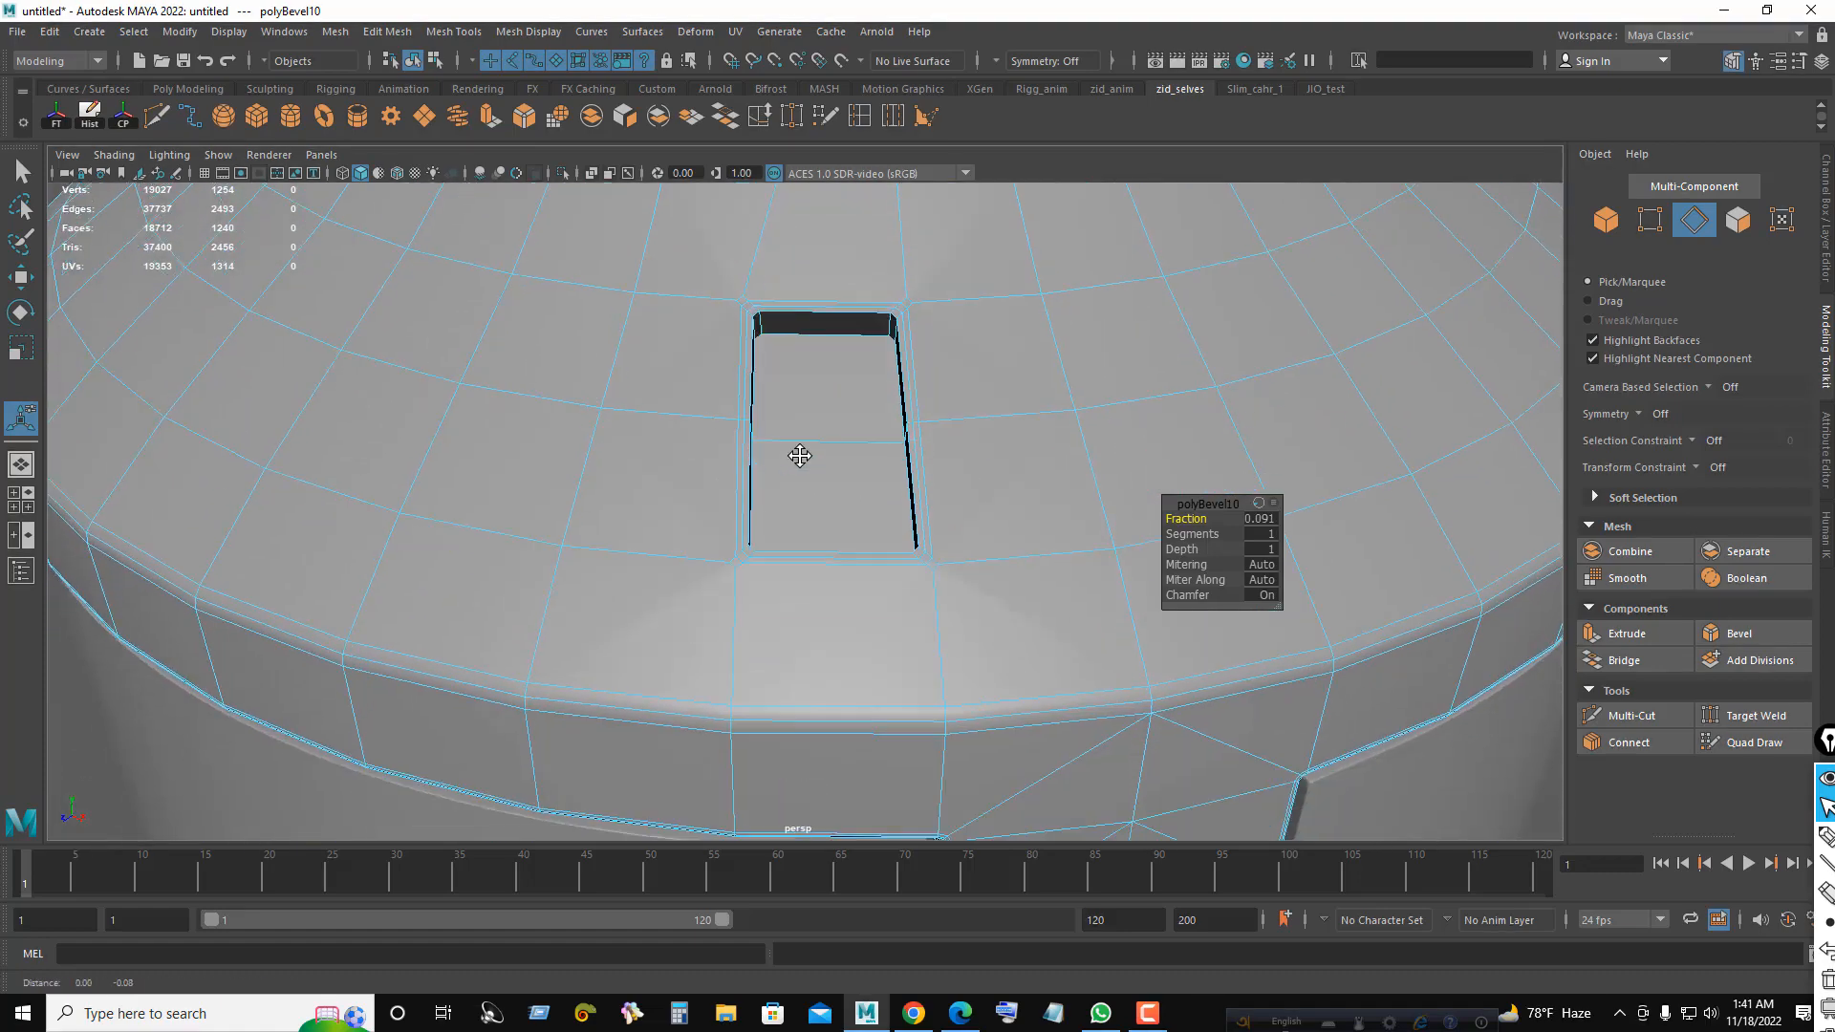
right_click_drag(833, 517, 864, 529, "alt")
right_click_drag(1057, 529, 1274, 566, "alt")
left_click(1271, 536)
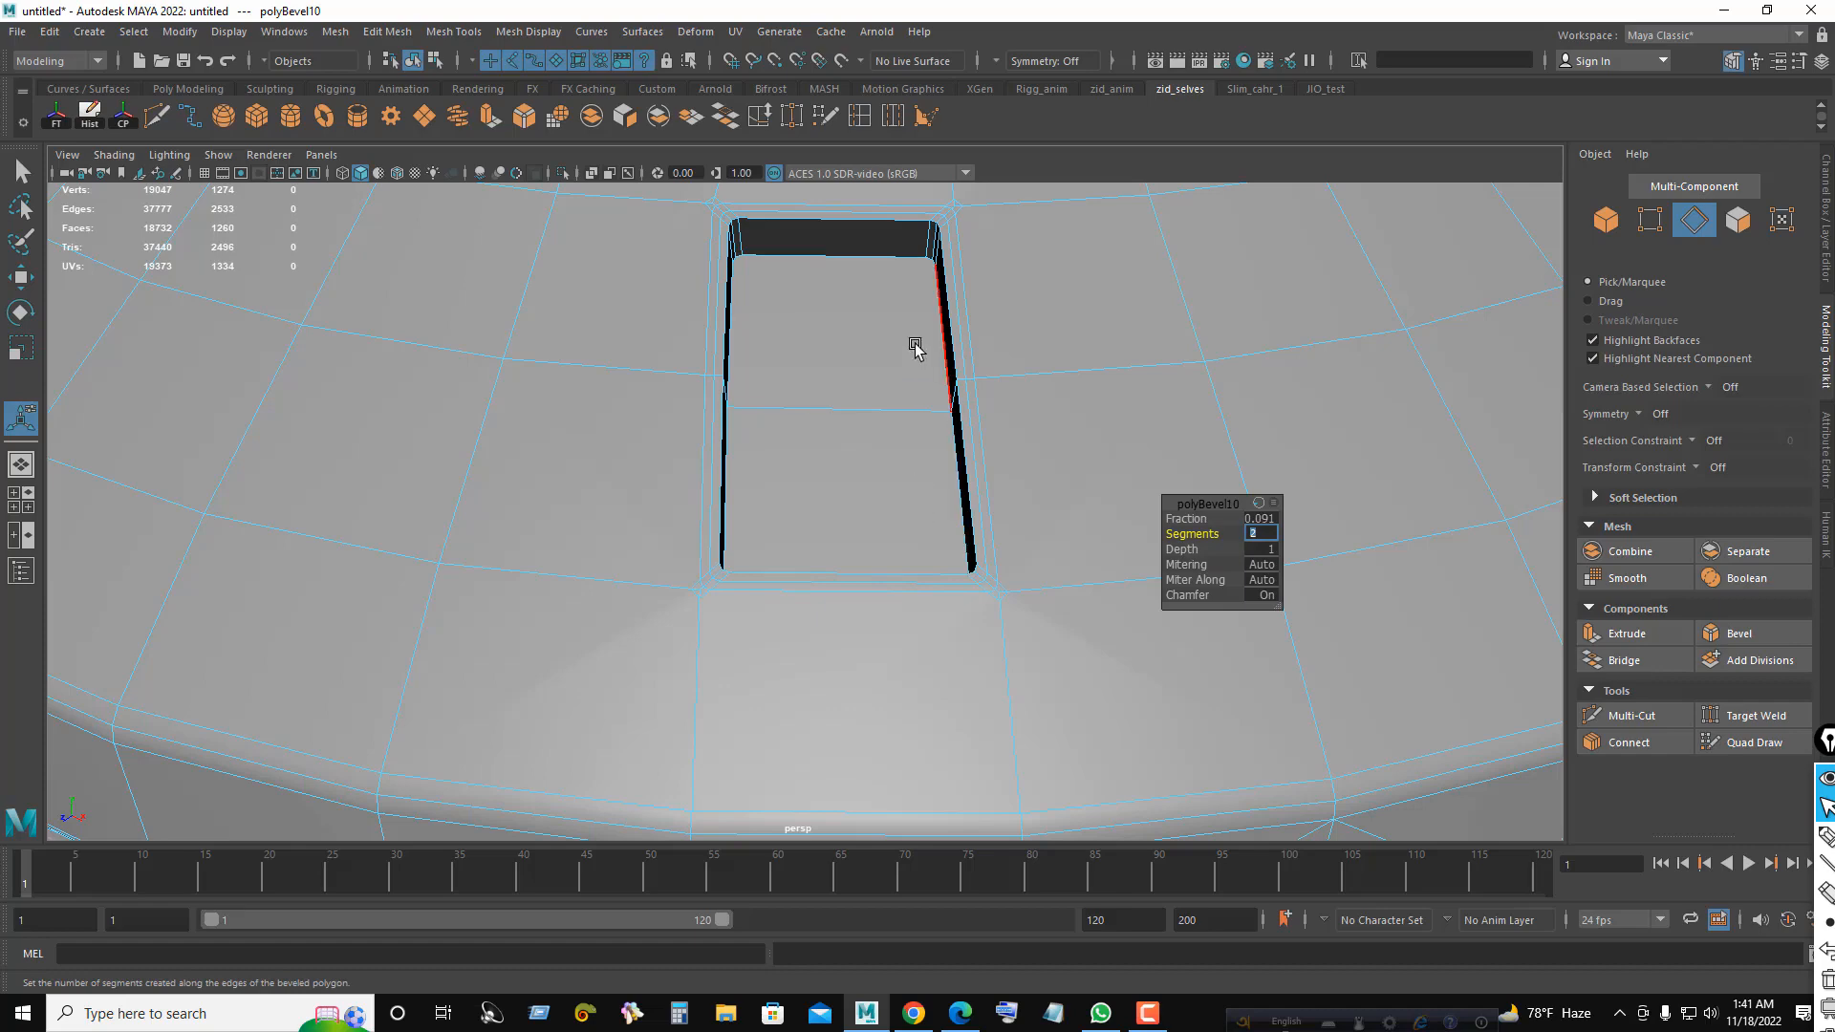
middle_click_drag(901, 328, 860, 450, "alt")
right_click_drag(860, 450, 1015, 491, "alt")
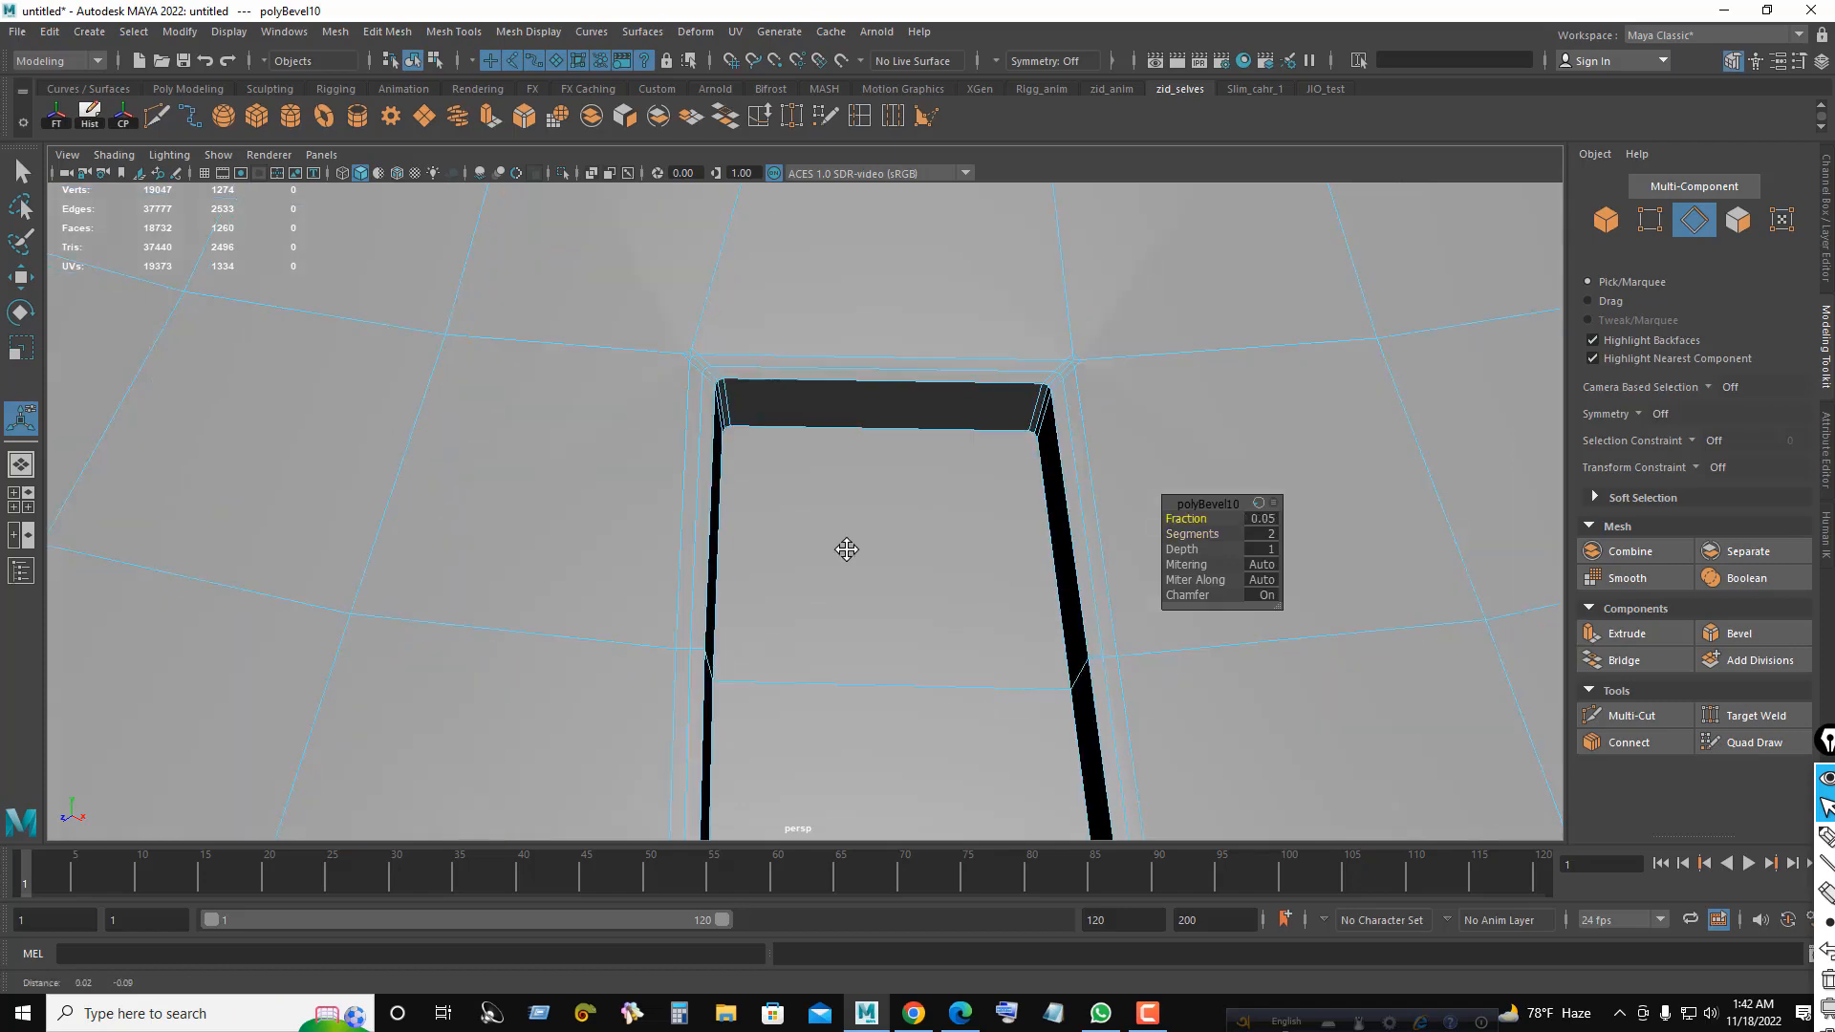
right_click_drag(671, 506, 810, 535, "alt")
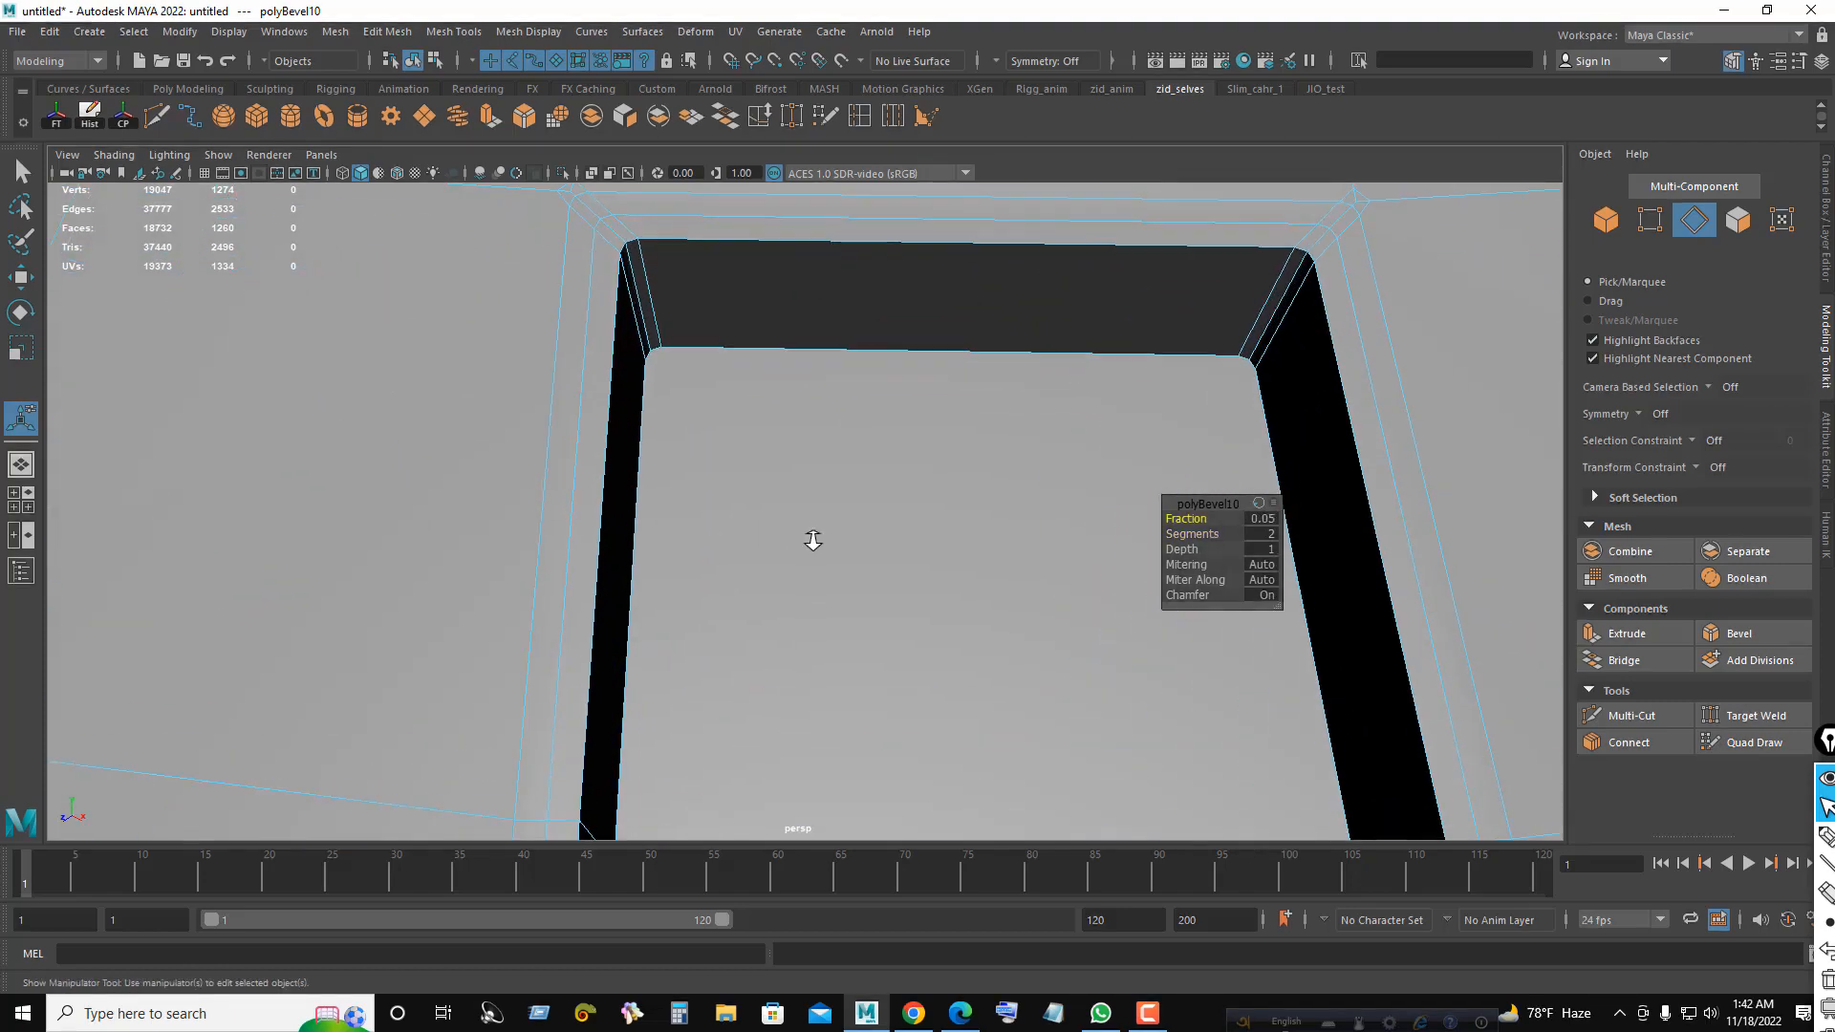
- Cut supporting edges with Multi-Cut across the pocket floor along one long side and the lower short side, joining the corner bevel vertices
left_click(158, 116)
right_click_drag(846, 433, 674, 439, "alt")
middle_click_drag(829, 755, 796, 482, "alt")
middle_click_drag(574, 297, 557, 536, "alt")
middle_click_drag(581, 812, 640, 438, "alt")
left_click_drag(640, 438, 634, 627, "alt")
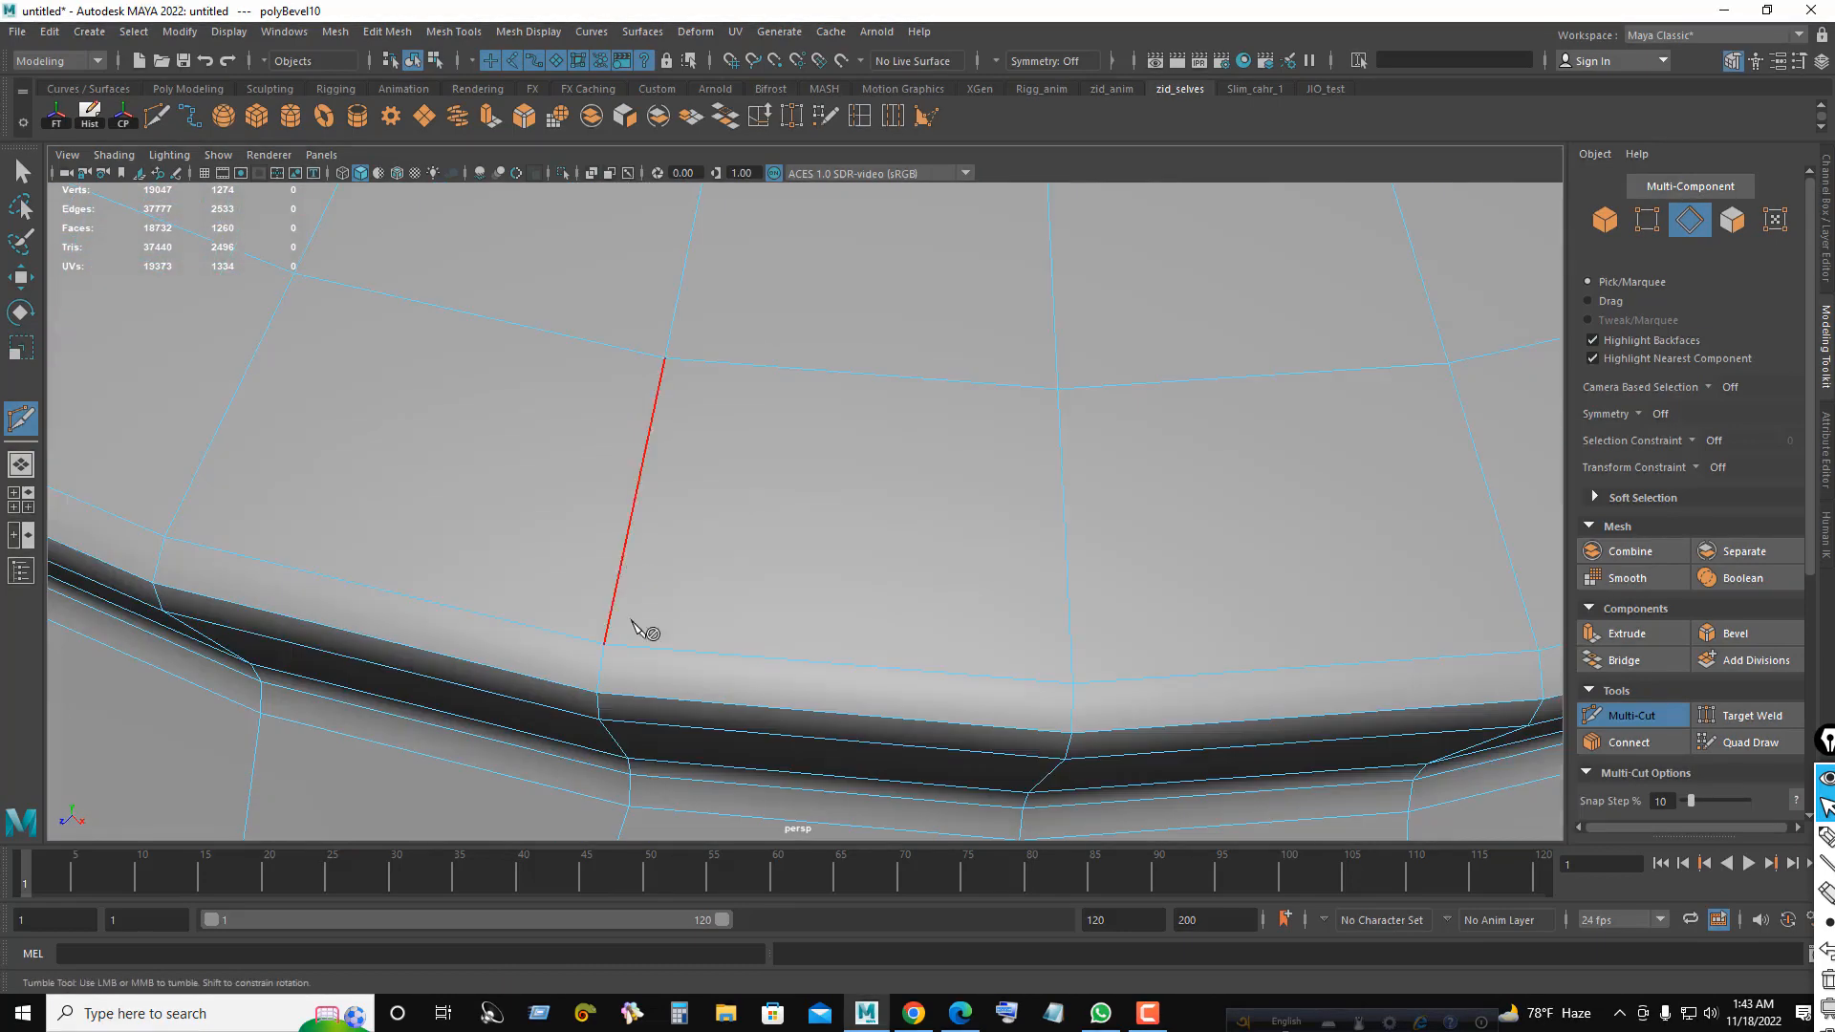
right_click_drag(893, 425, 787, 440, "alt")
middle_click_drag(779, 674, 799, 237, "alt")
middle_click_drag(779, 478, 760, 206, "alt")
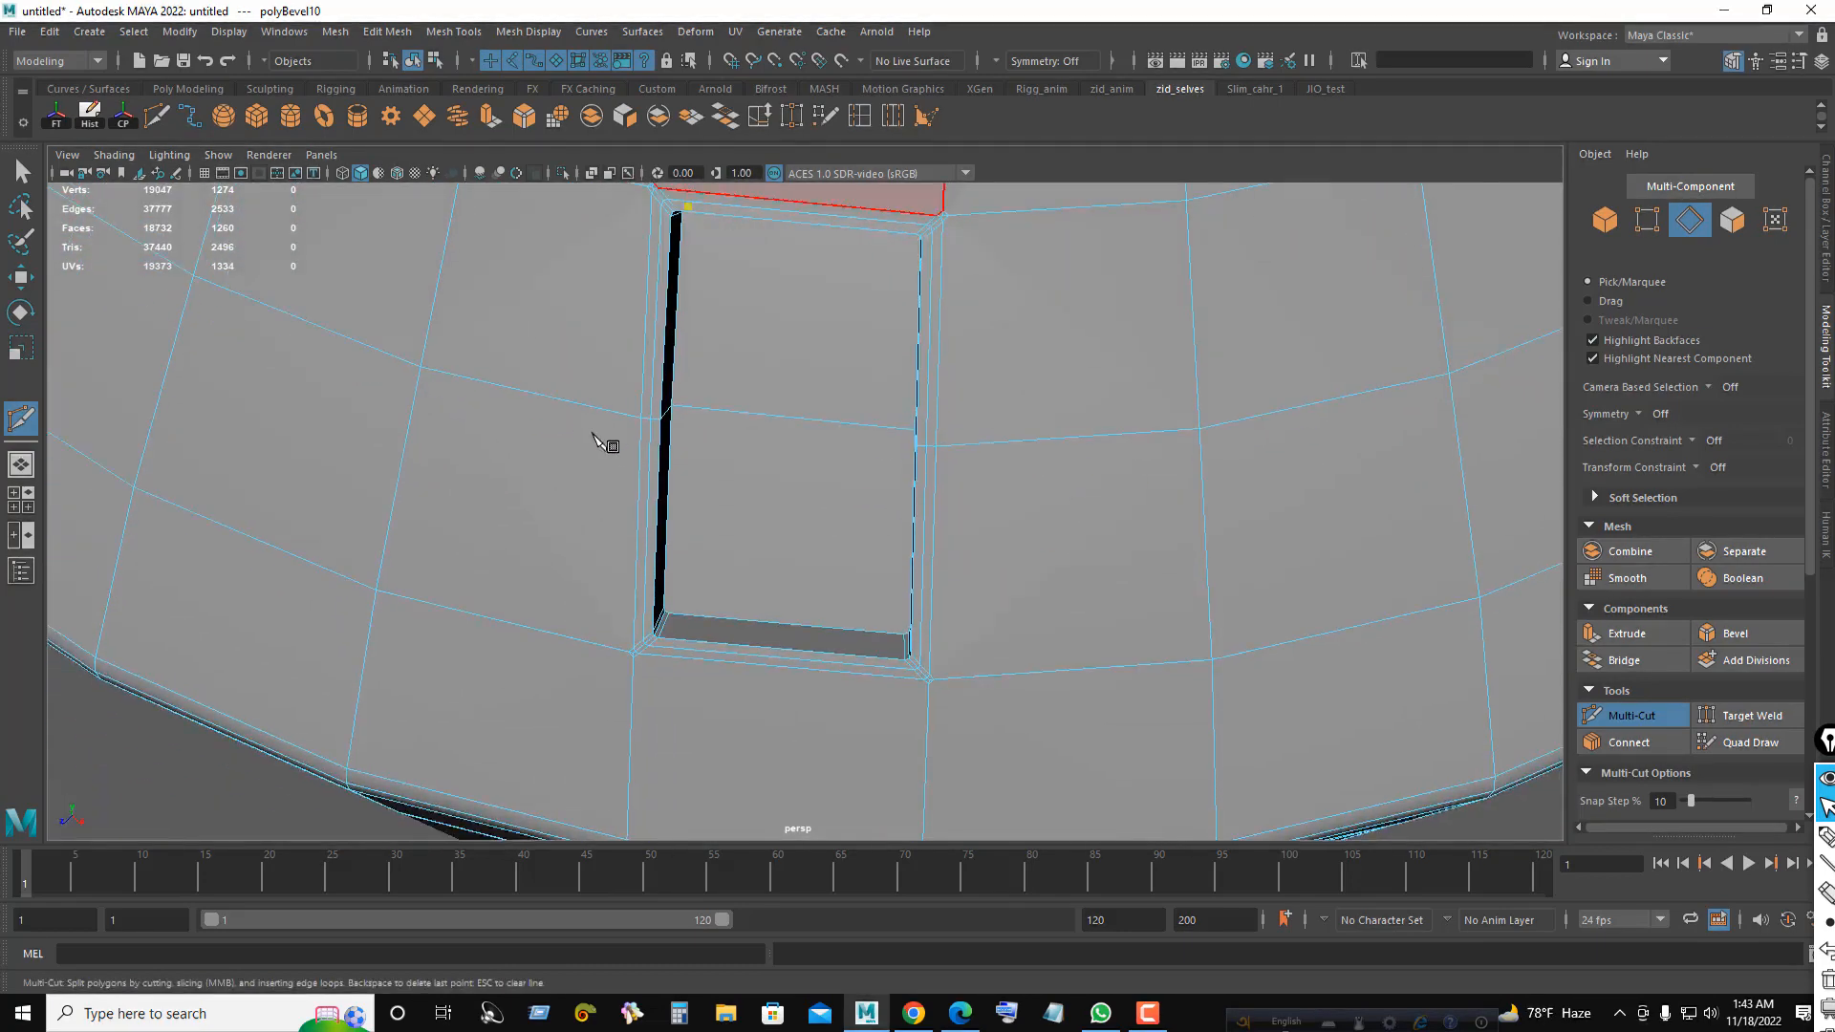
right_click_drag(593, 436, 688, 483, "alt")
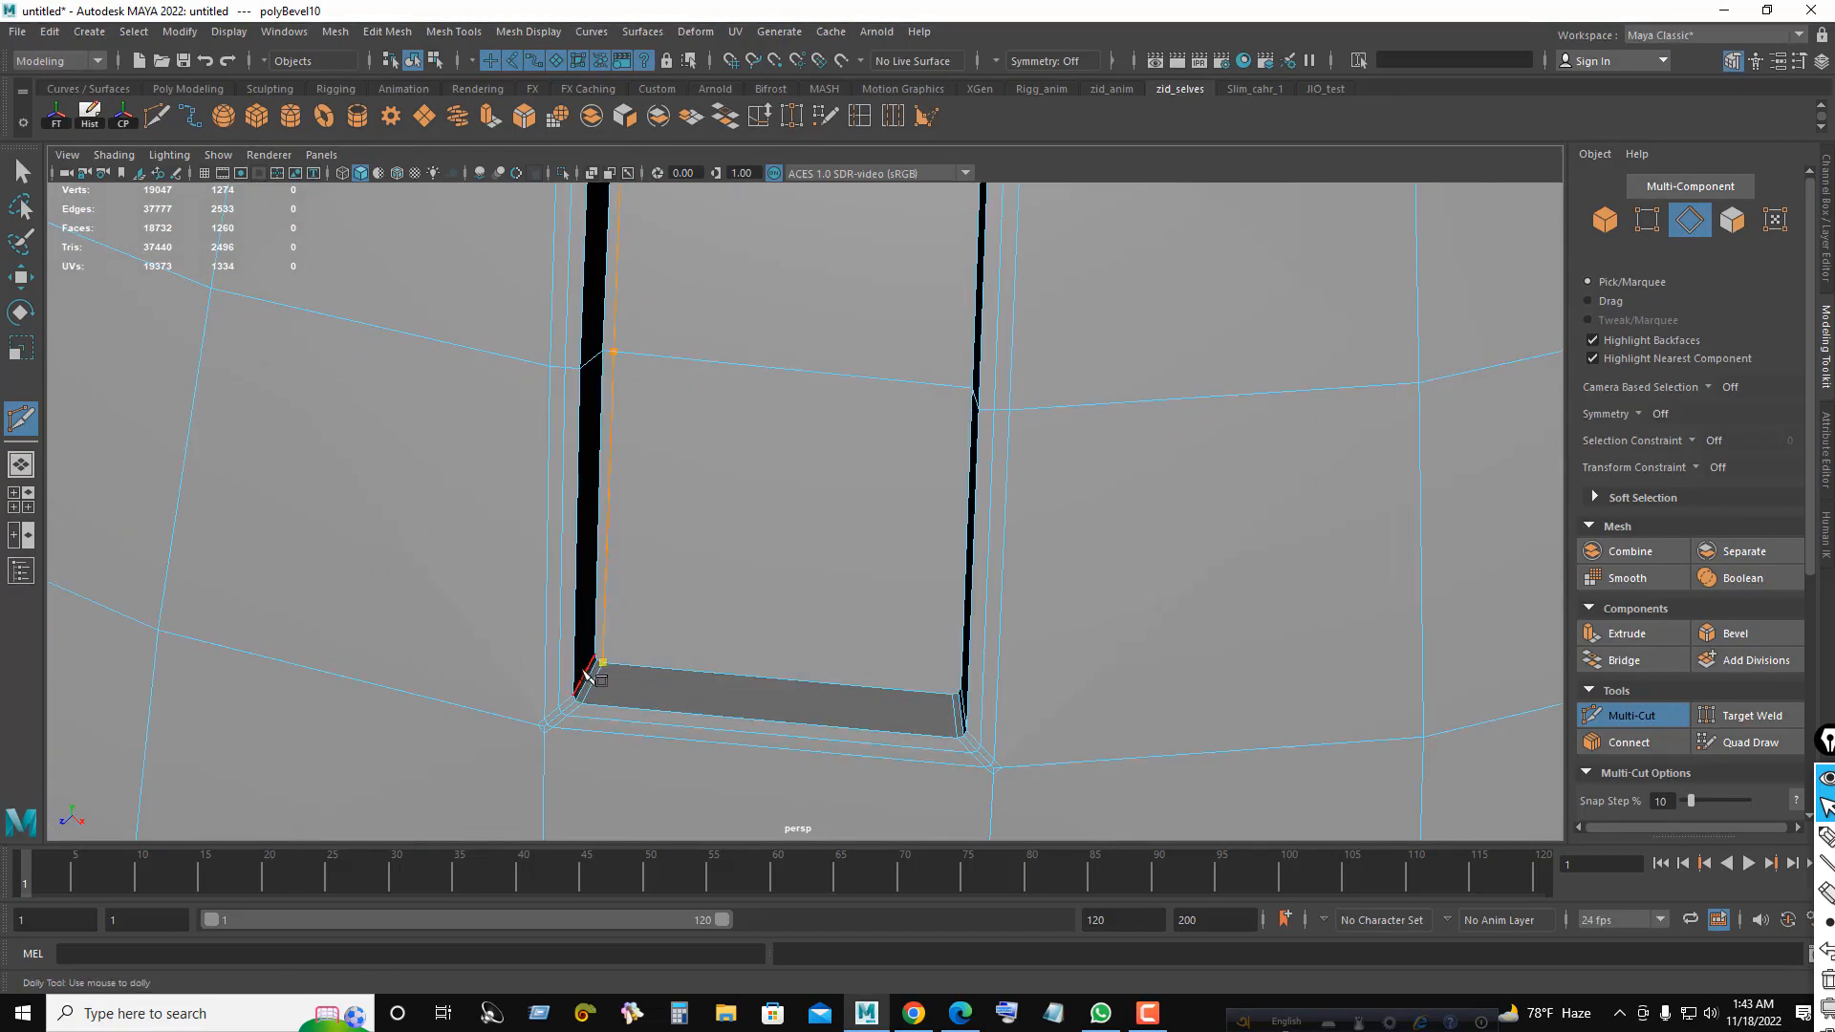
right_click_drag(586, 676, 728, 680, "alt")
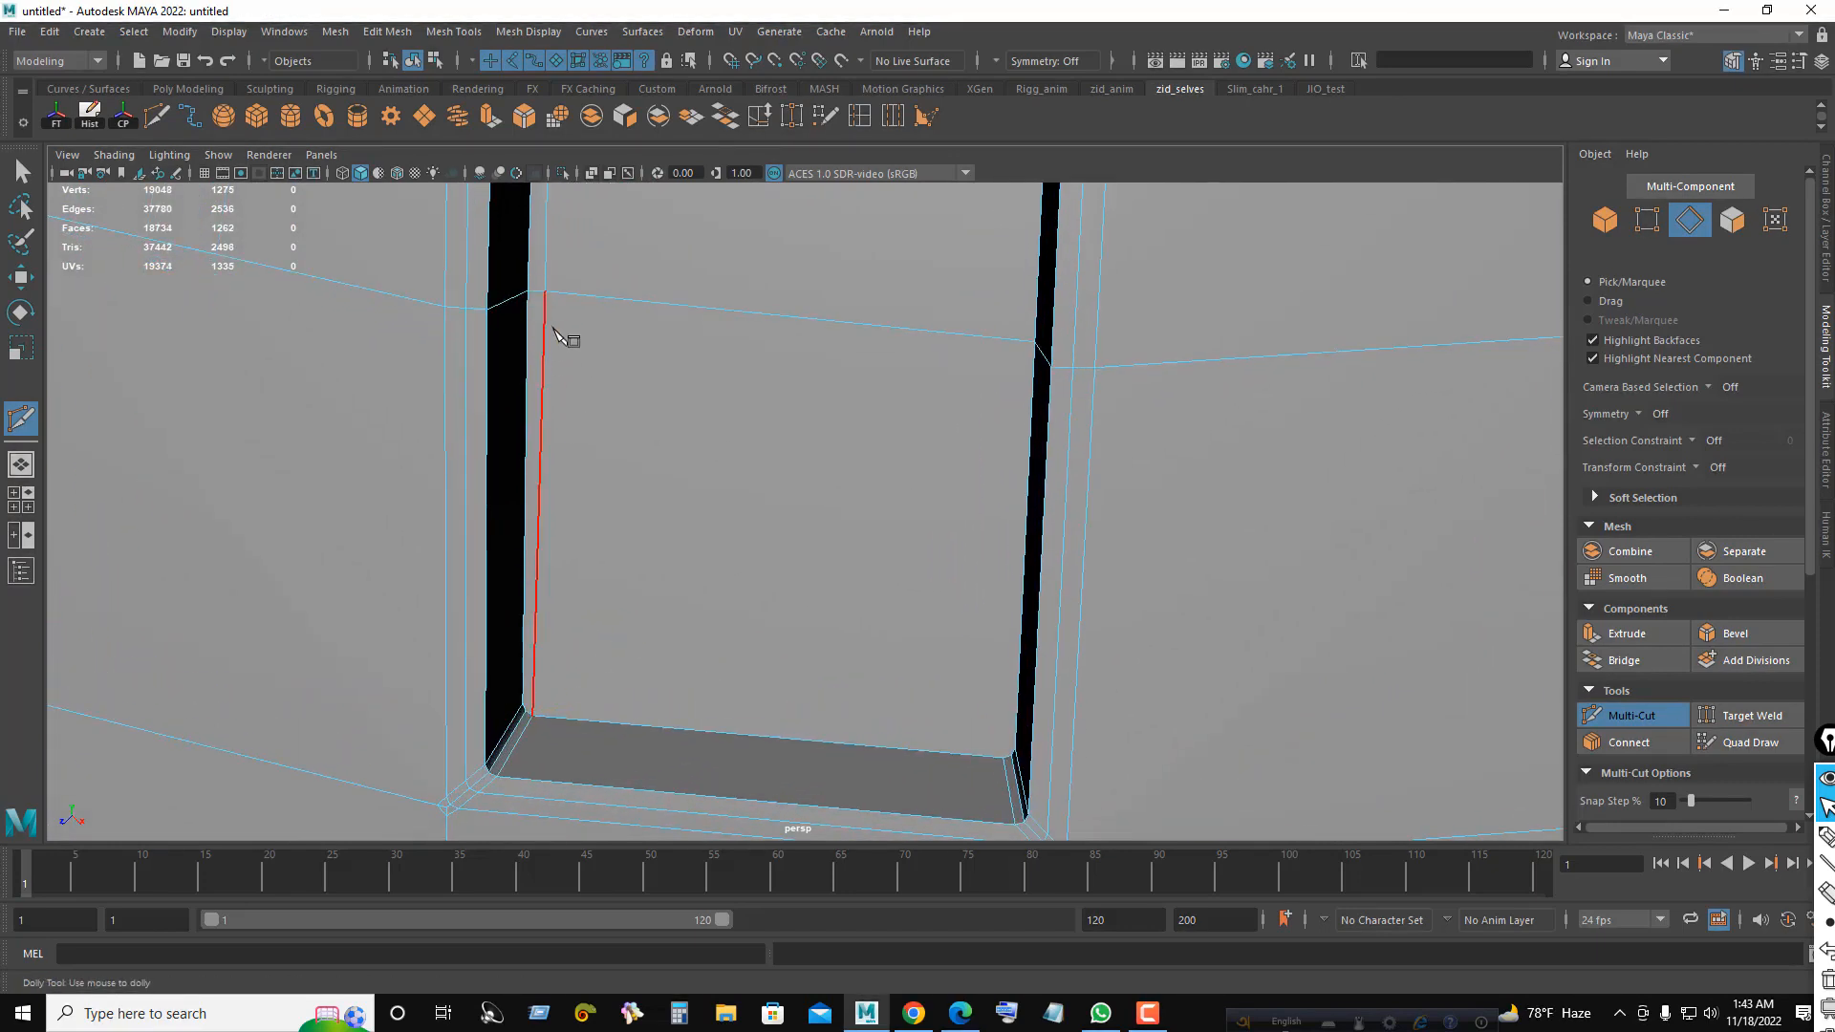
left_click(523, 704)
left_click(1015, 748)
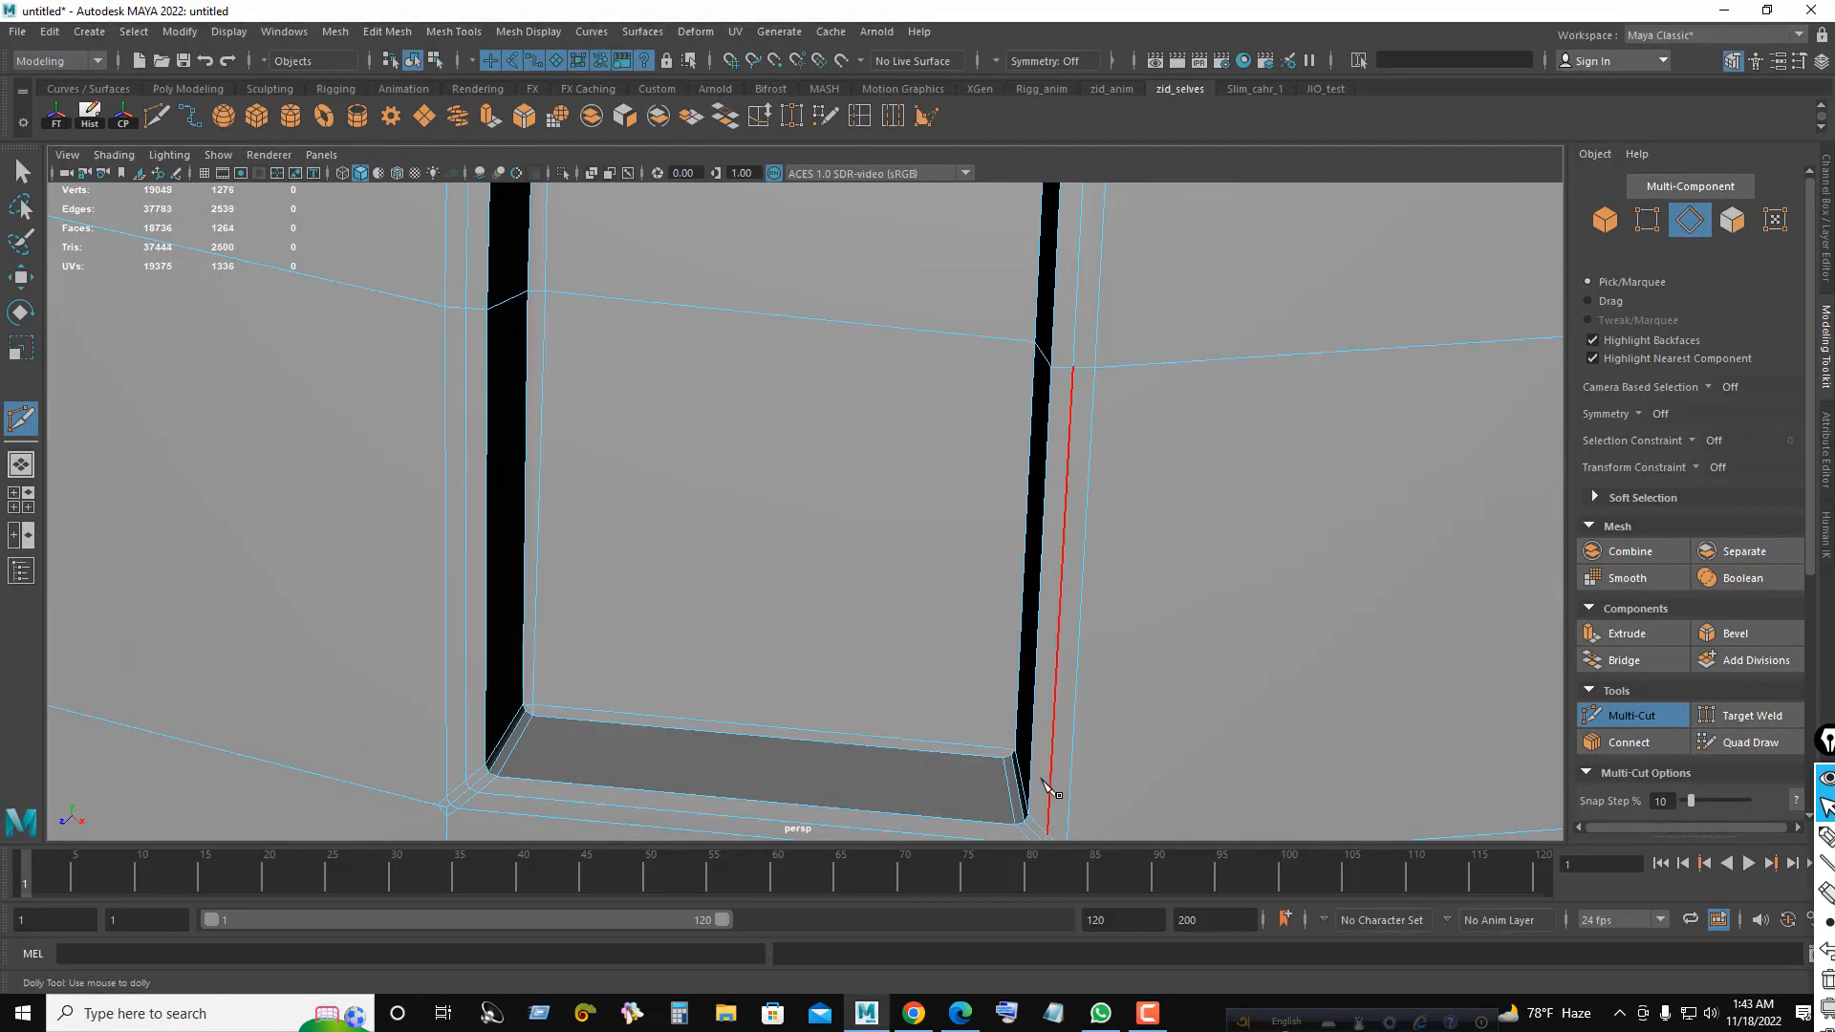
- Cut matching supporting edges along the opposite long side and the upper short side of the pocket floor
left_click_drag(594, 729, 939, 643, "alt")
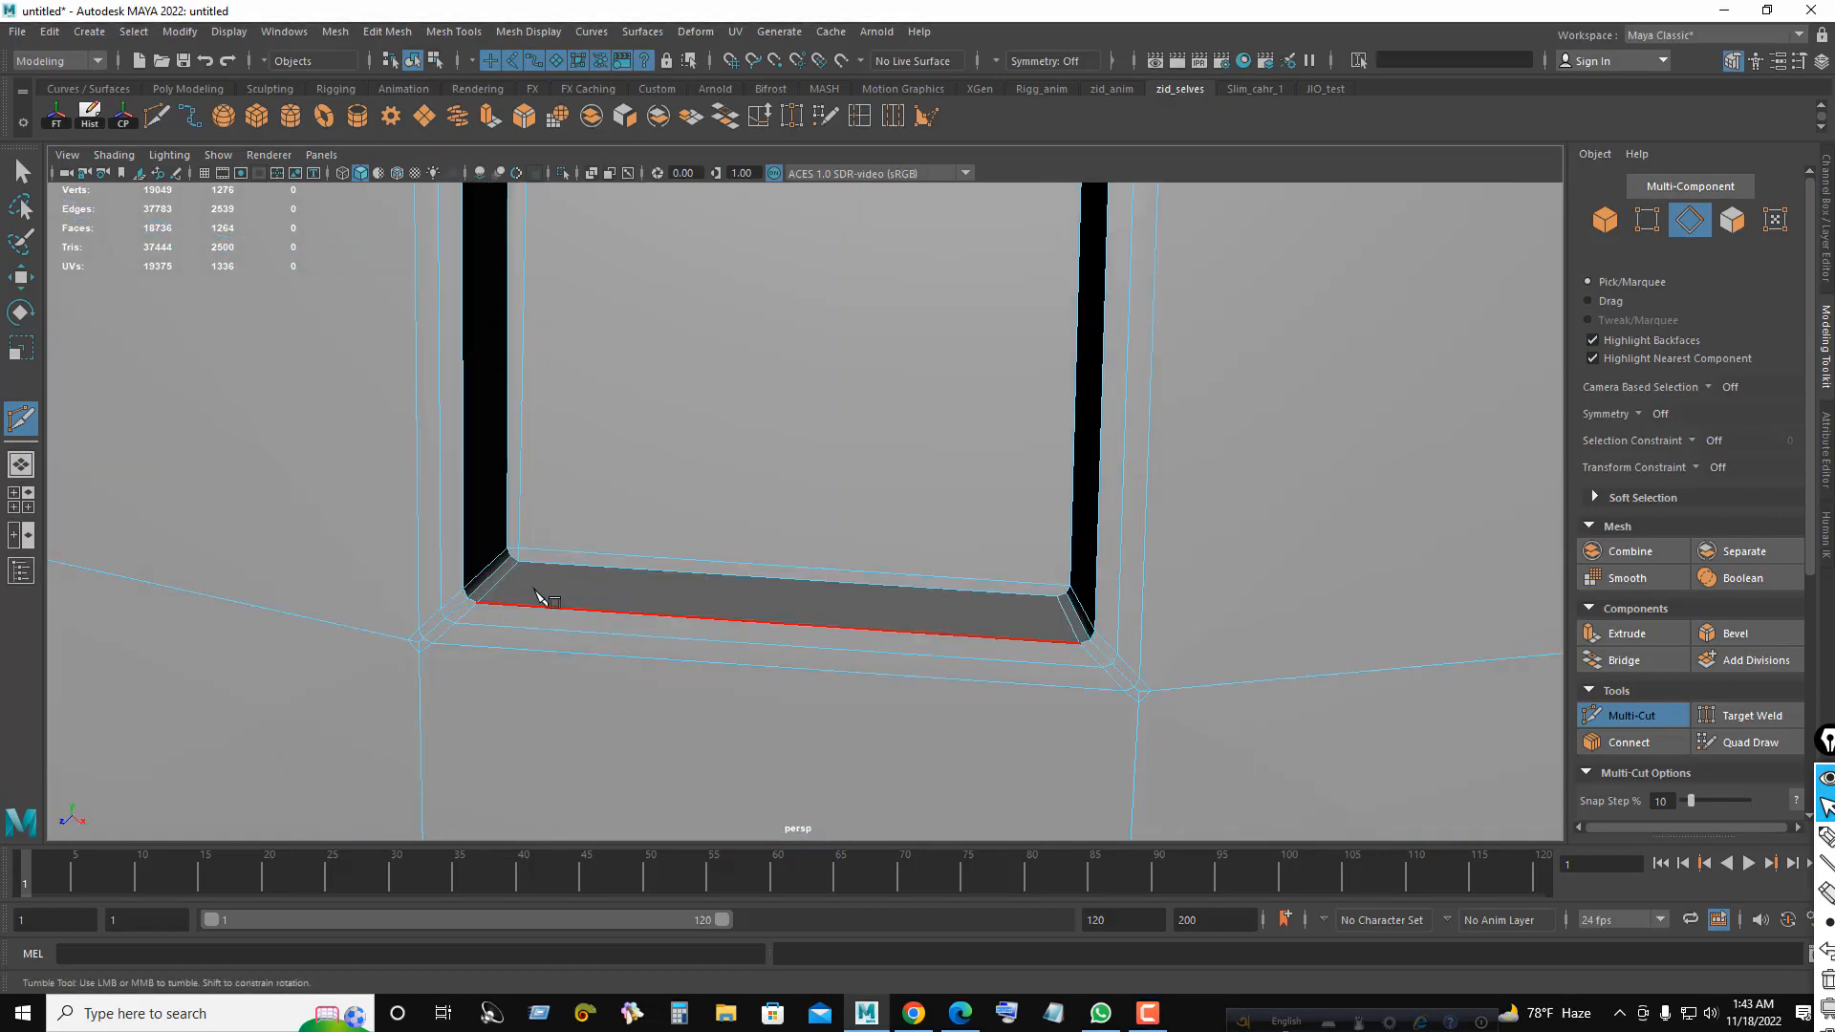
left_click(517, 561)
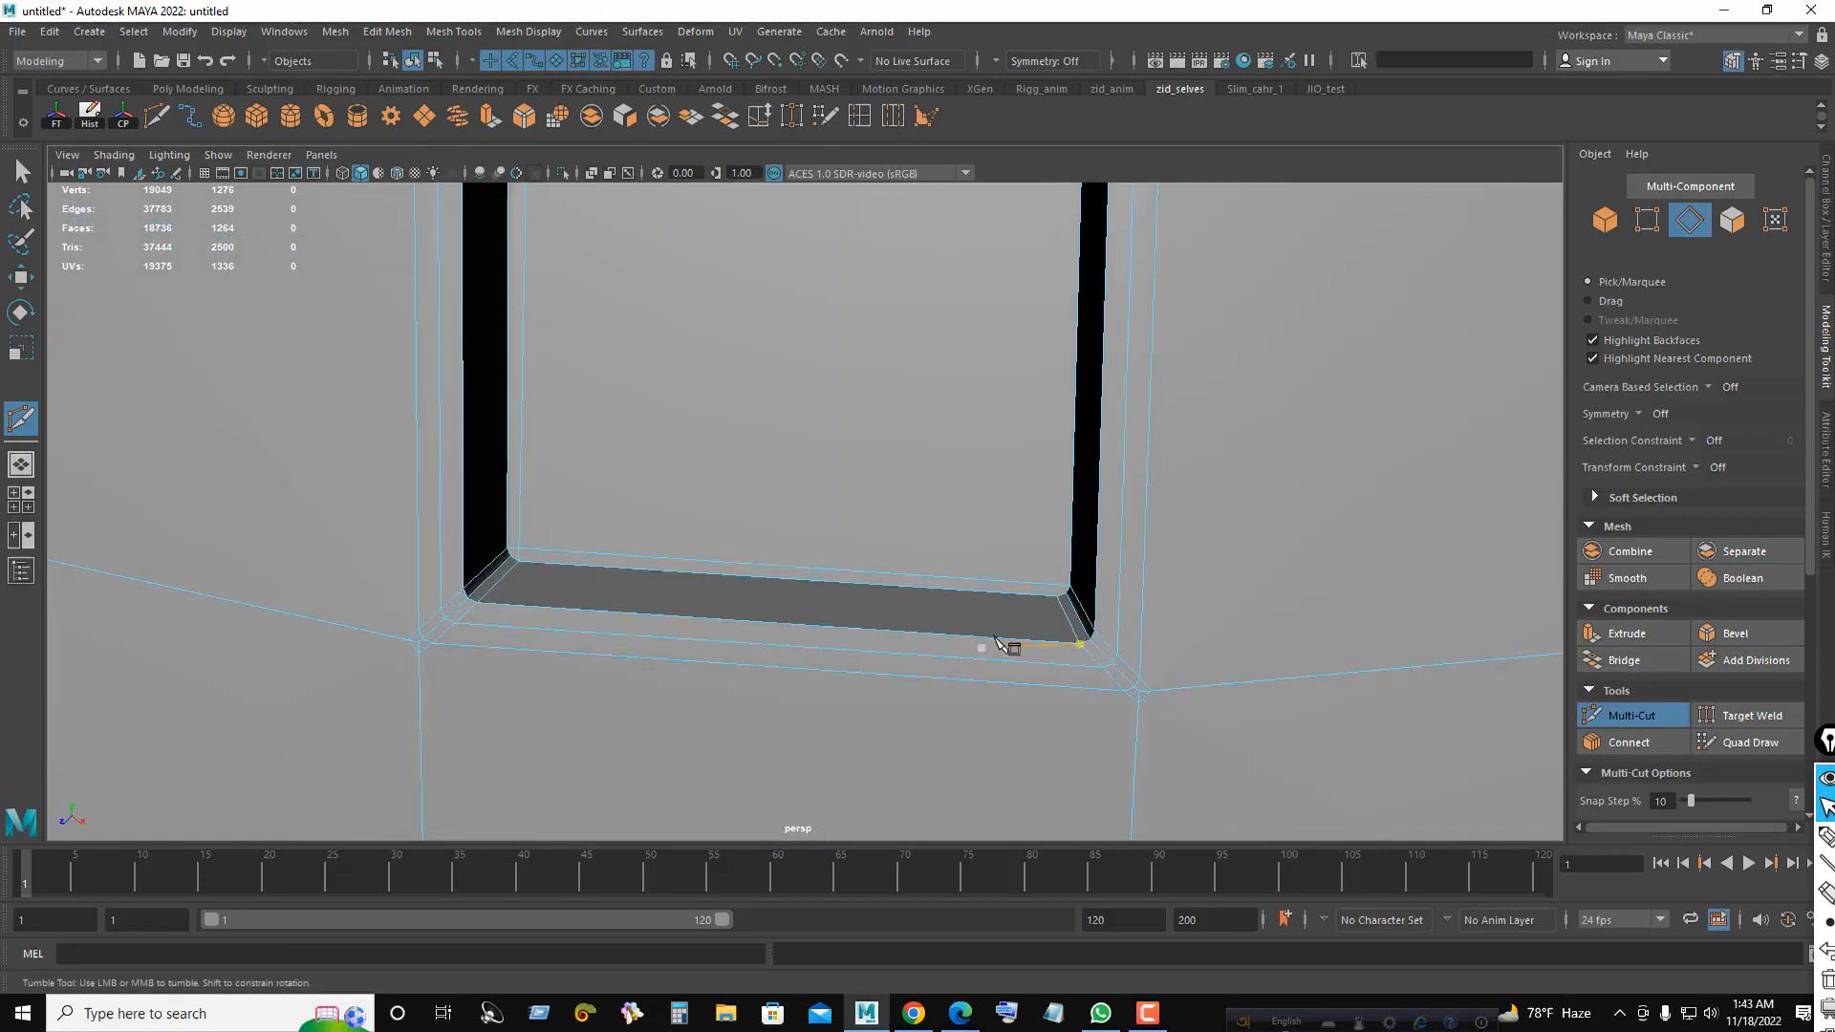
left_click(1056, 596)
mouse_move(1113, 597)
left_mouse_down("alt")
mouse_move(1077, 401)
mouse_move(1057, 605)
mouse_move(1159, 458)
mouse_move(1160, 334)
mouse_move(1155, 593)
mouse_move(1106, 471)
mouse_move(1127, 507)
mouse_move(1114, 611)
left_mouse_up("alt")
right_click_drag(969, 558, 1073, 561, "alt")
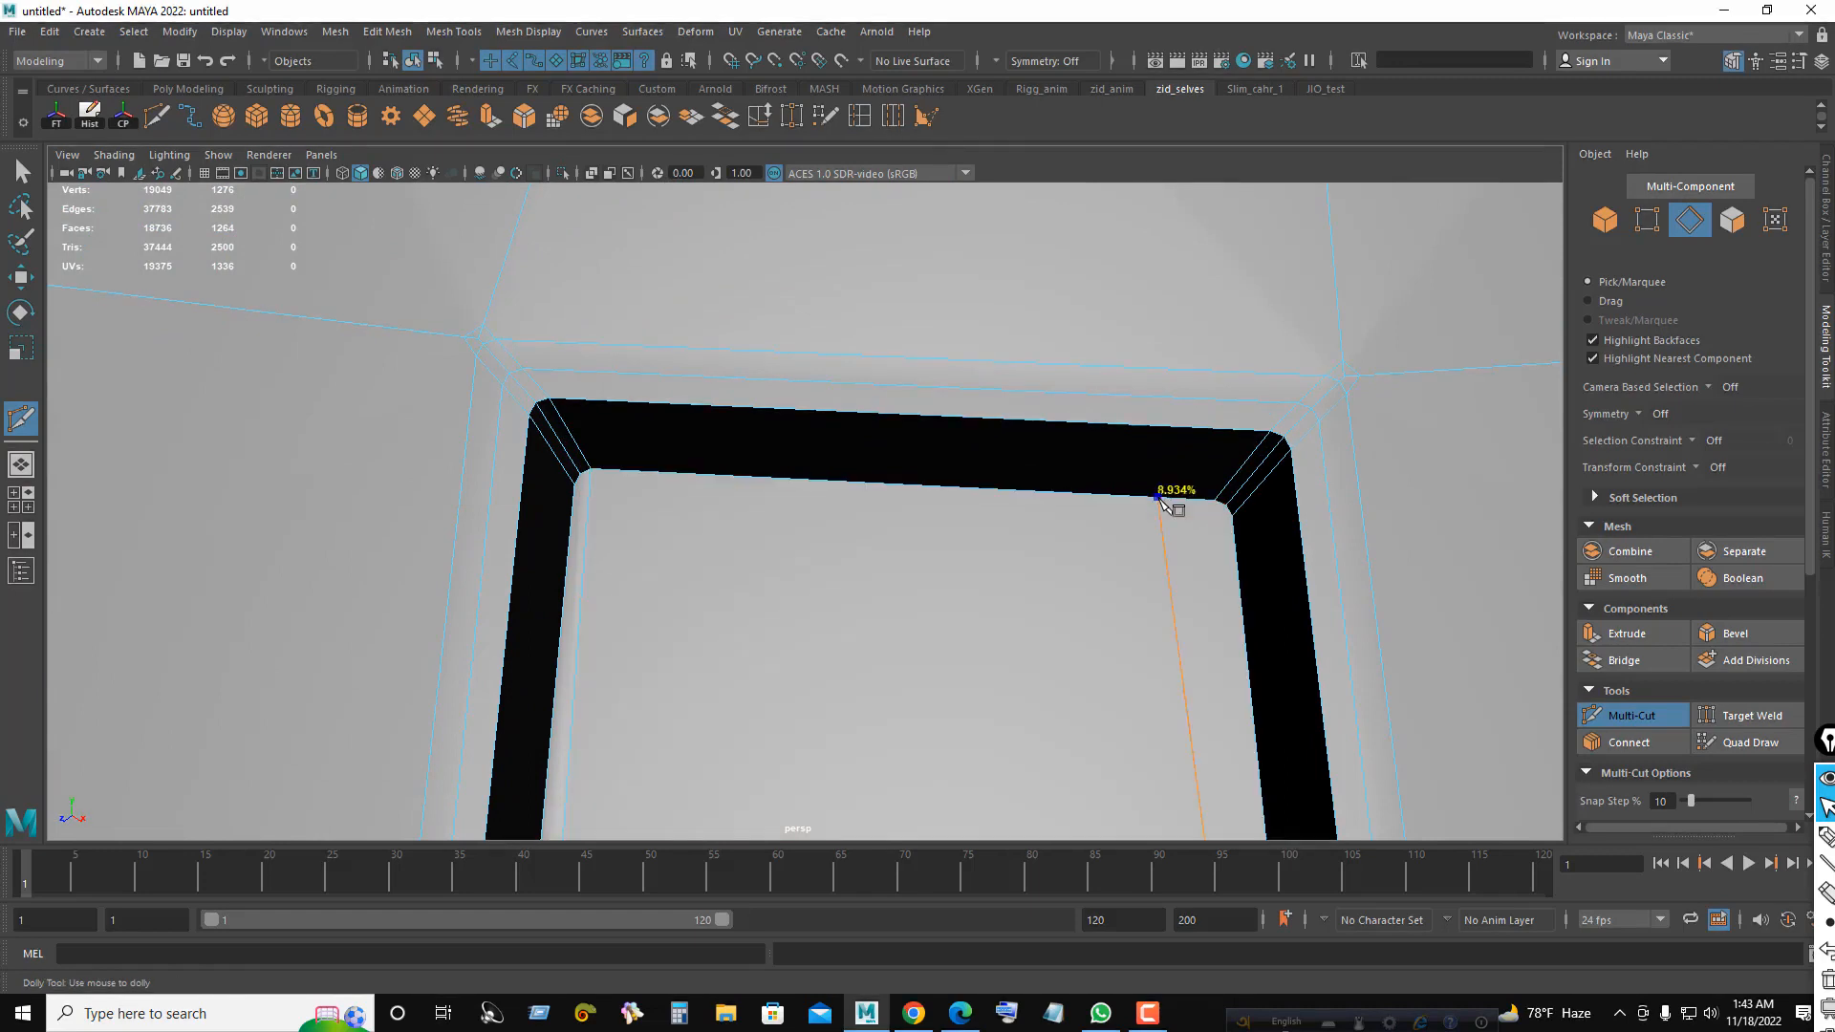
left_click(1214, 500)
right_click(1247, 501)
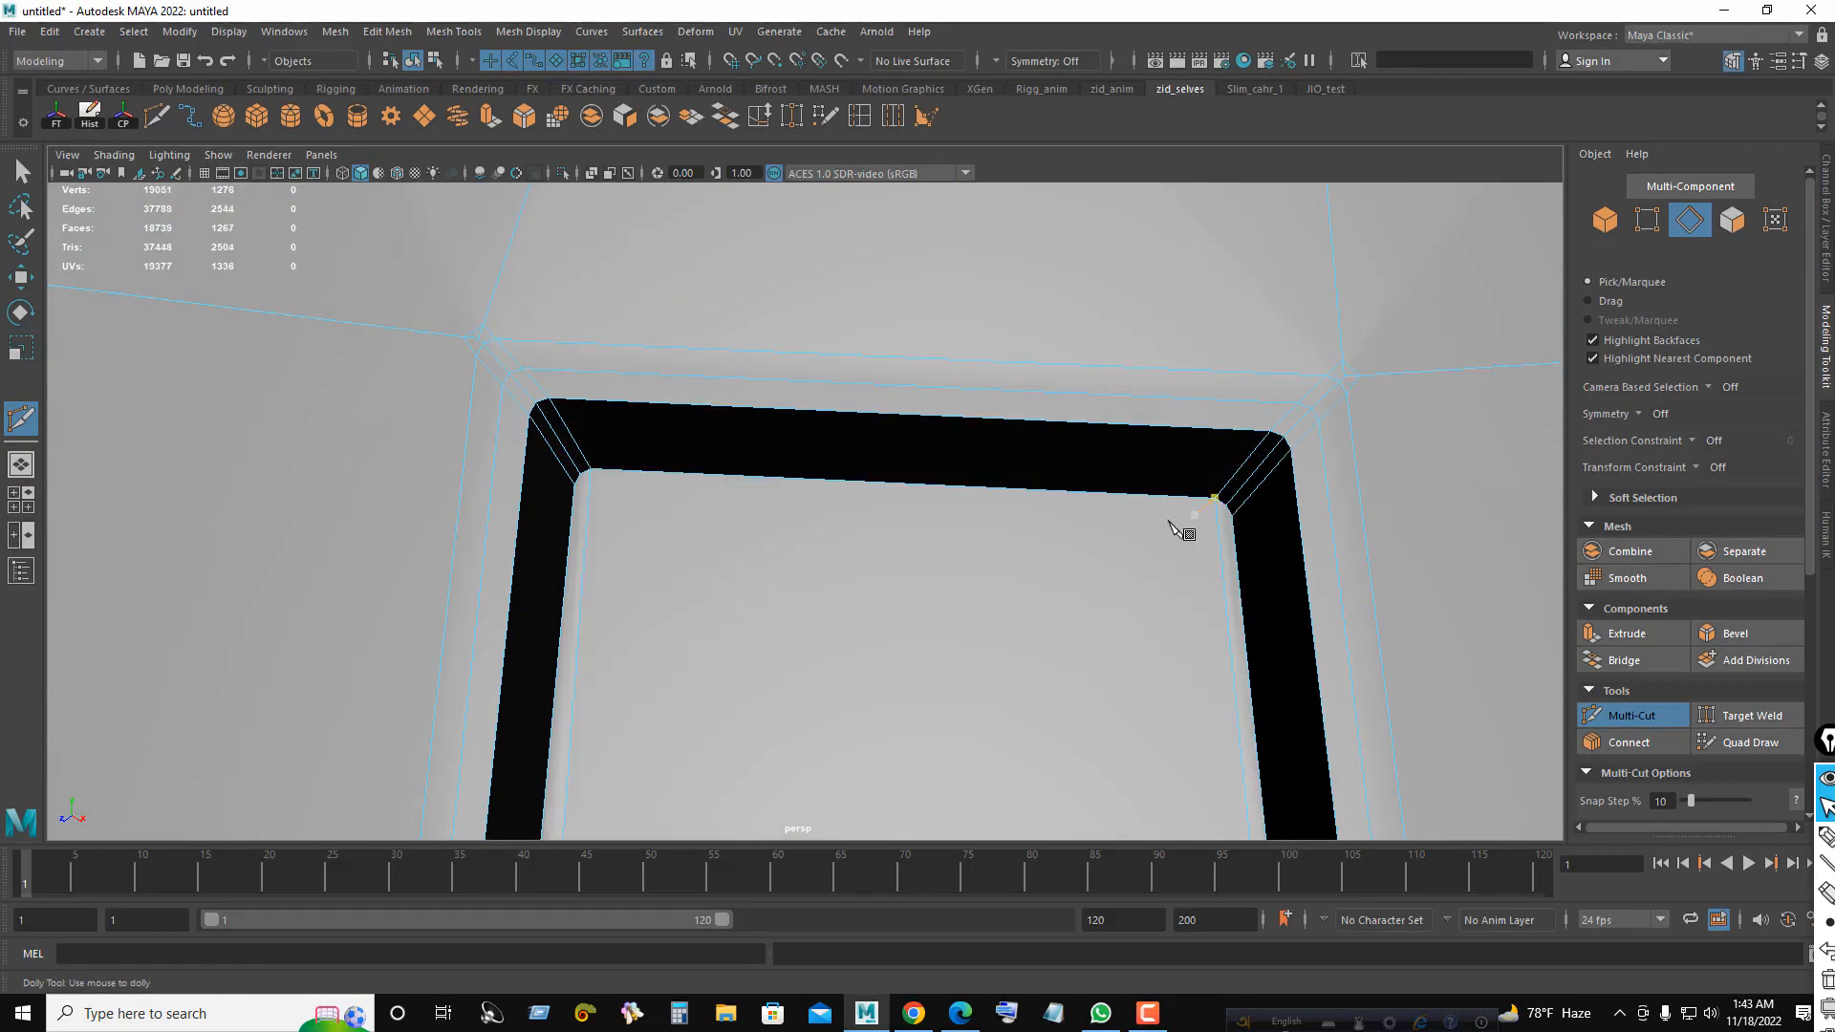
left_click(575, 485)
left_click(1229, 517)
- Cut a diagonal edge from the pocket's upper outer corner across the shoulder face to the neighbouring vertex at the upper rim
middle_click_drag(1209, 438, 1067, 611, "alt")
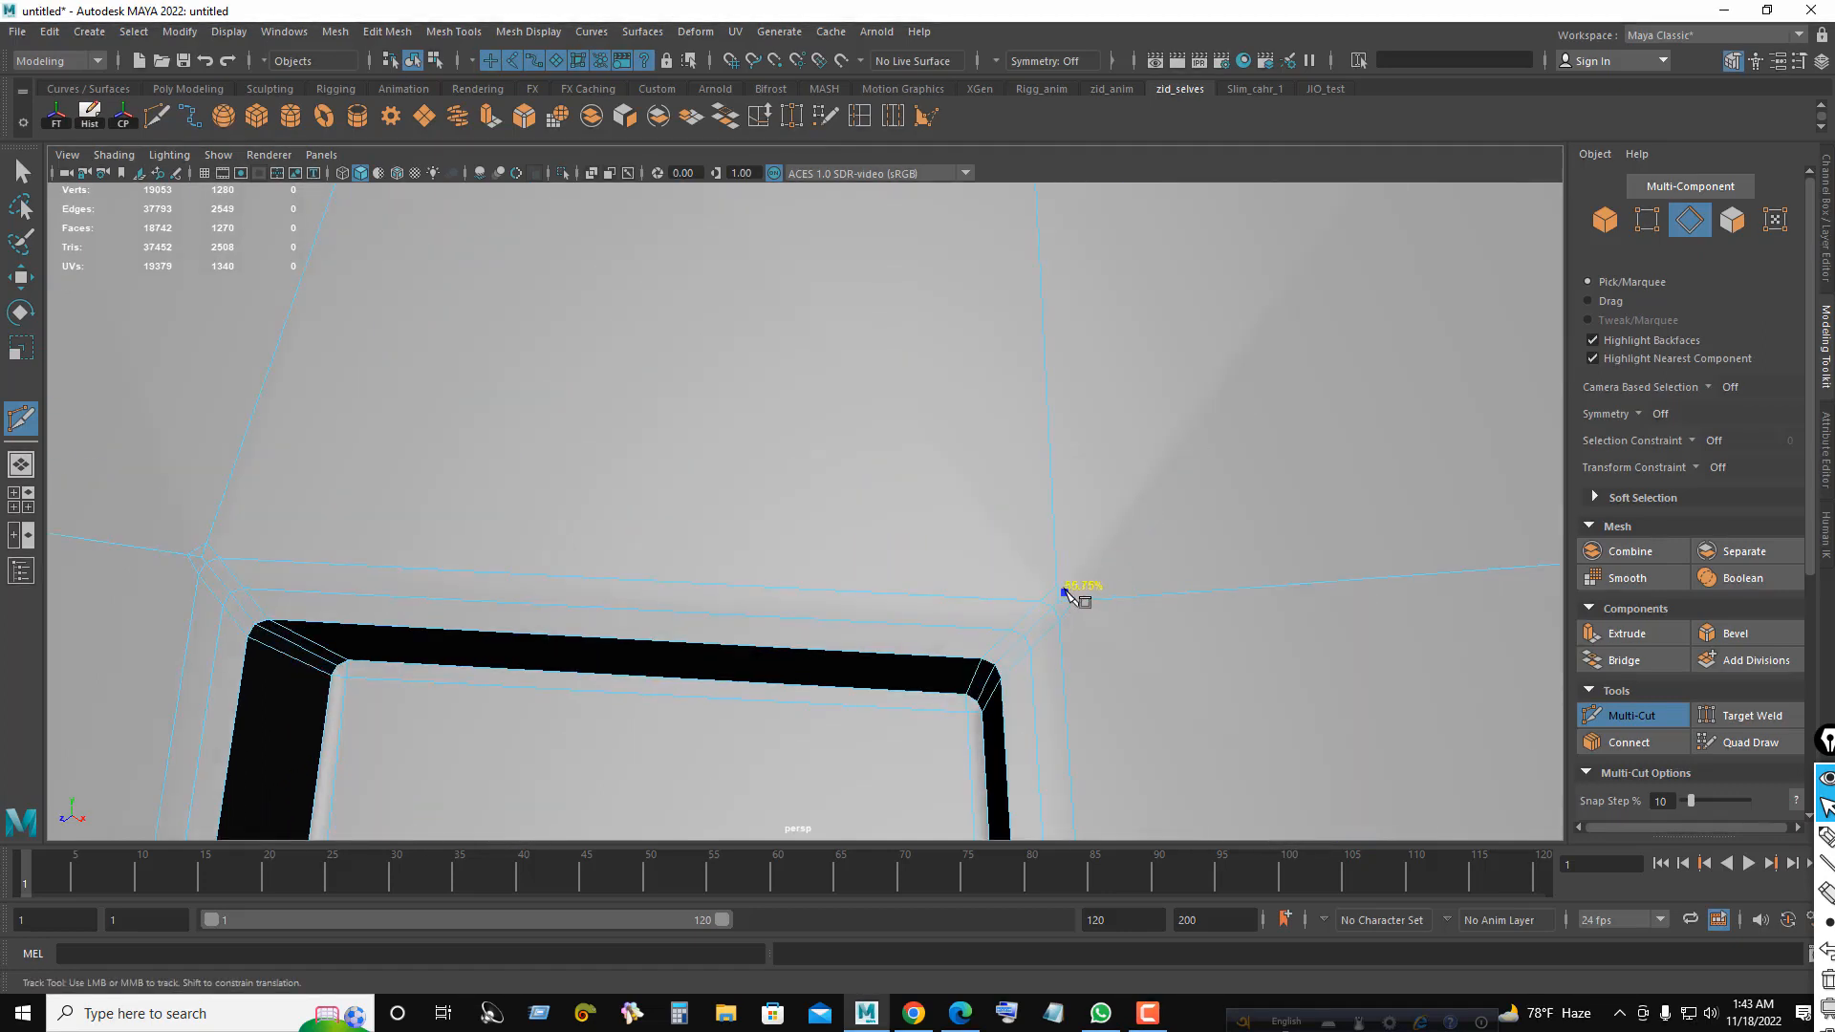
right_click_drag(1230, 524, 1057, 307, "alt")
left_click(1024, 274)
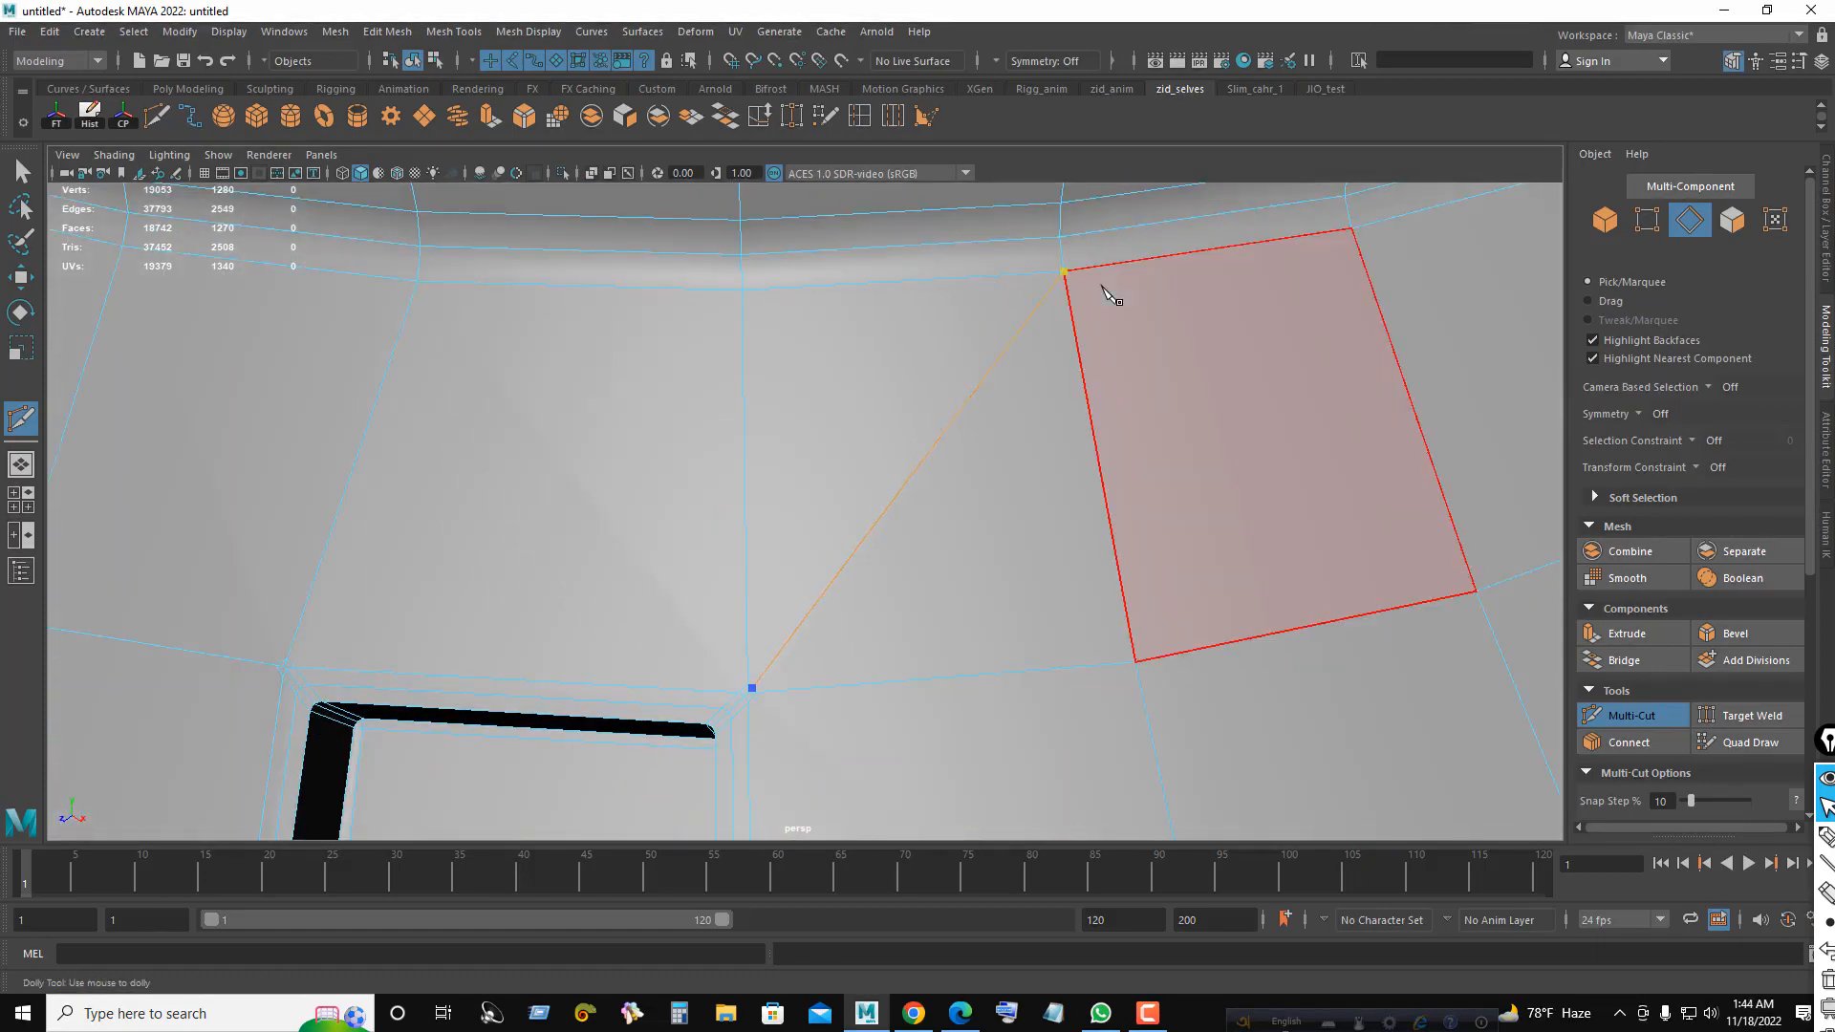
right_click_drag(1096, 521, 949, 551, "alt")
middle_click_drag(707, 578, 1049, 500, "alt")
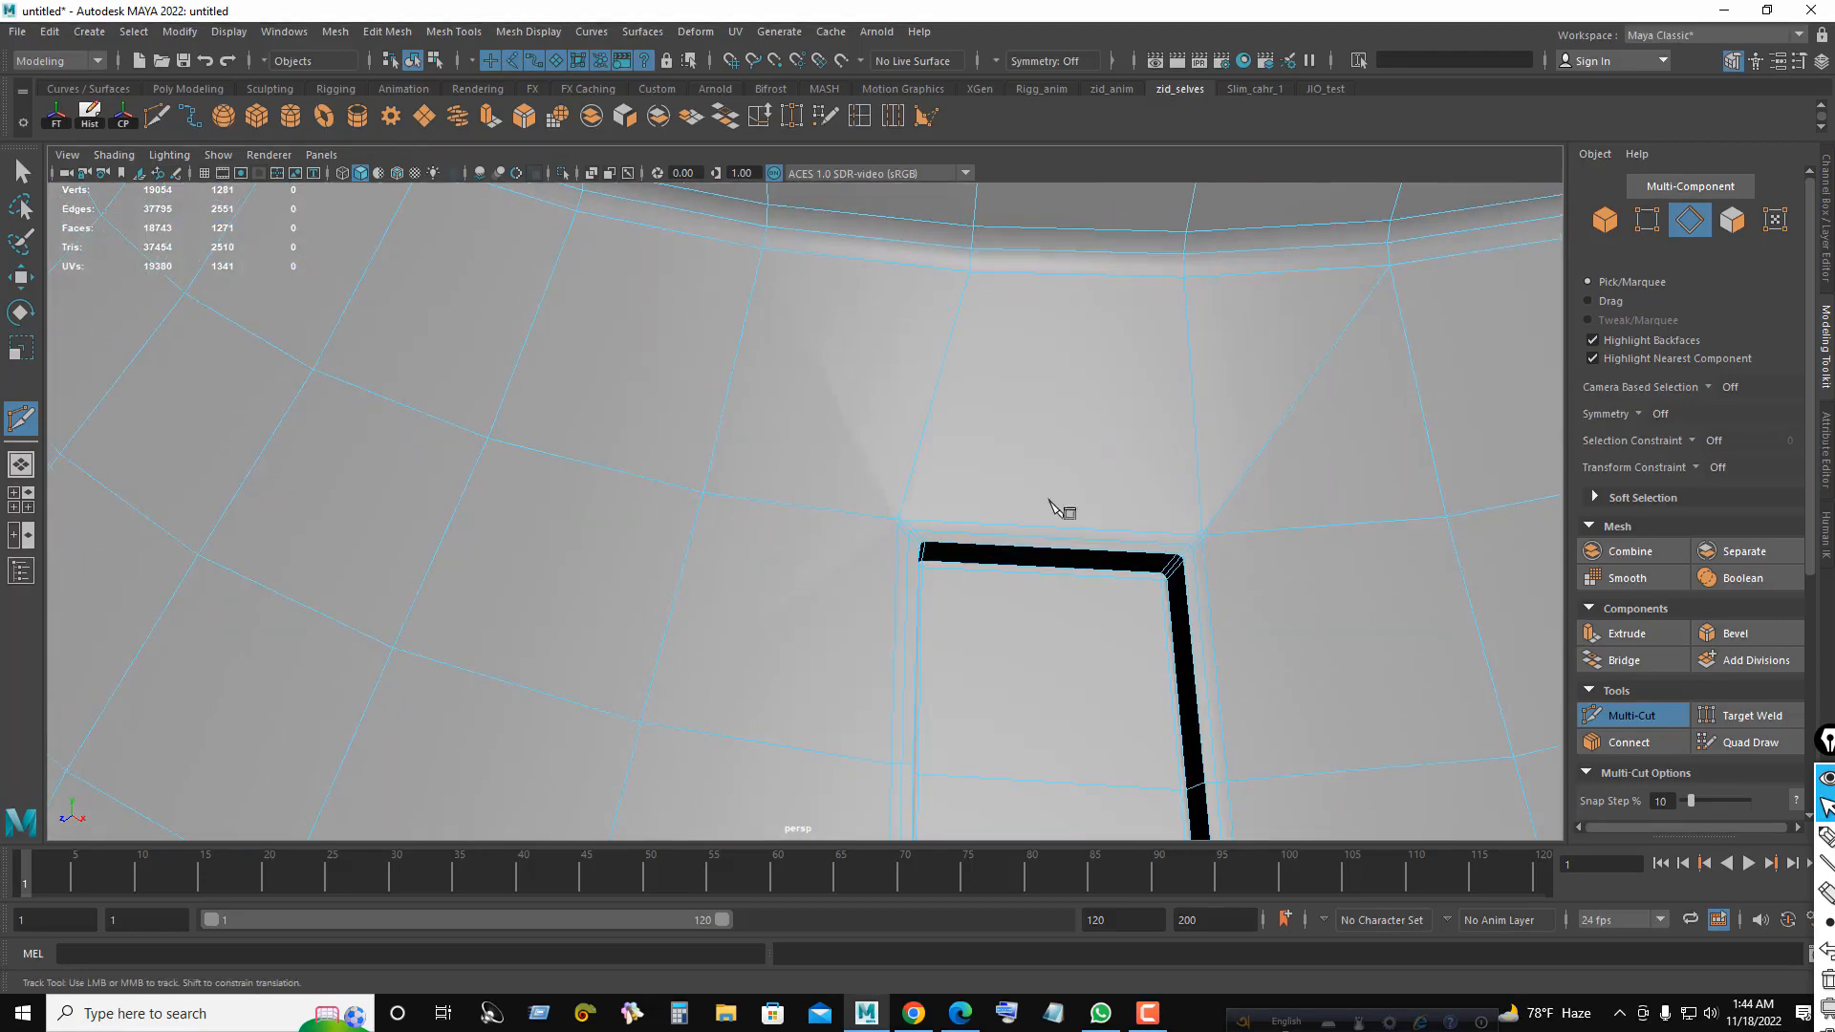
- Cut a diagonal edge from the pocket's other upper corner across the shoulder face to the neighbouring upper rim vertex
right_click_drag(903, 497, 1109, 538, "alt")
mouse_move(1113, 538)
middle_mouse_down("alt")
mouse_move(1074, 565)
mouse_move(1094, 532)
middle_mouse_up("alt")
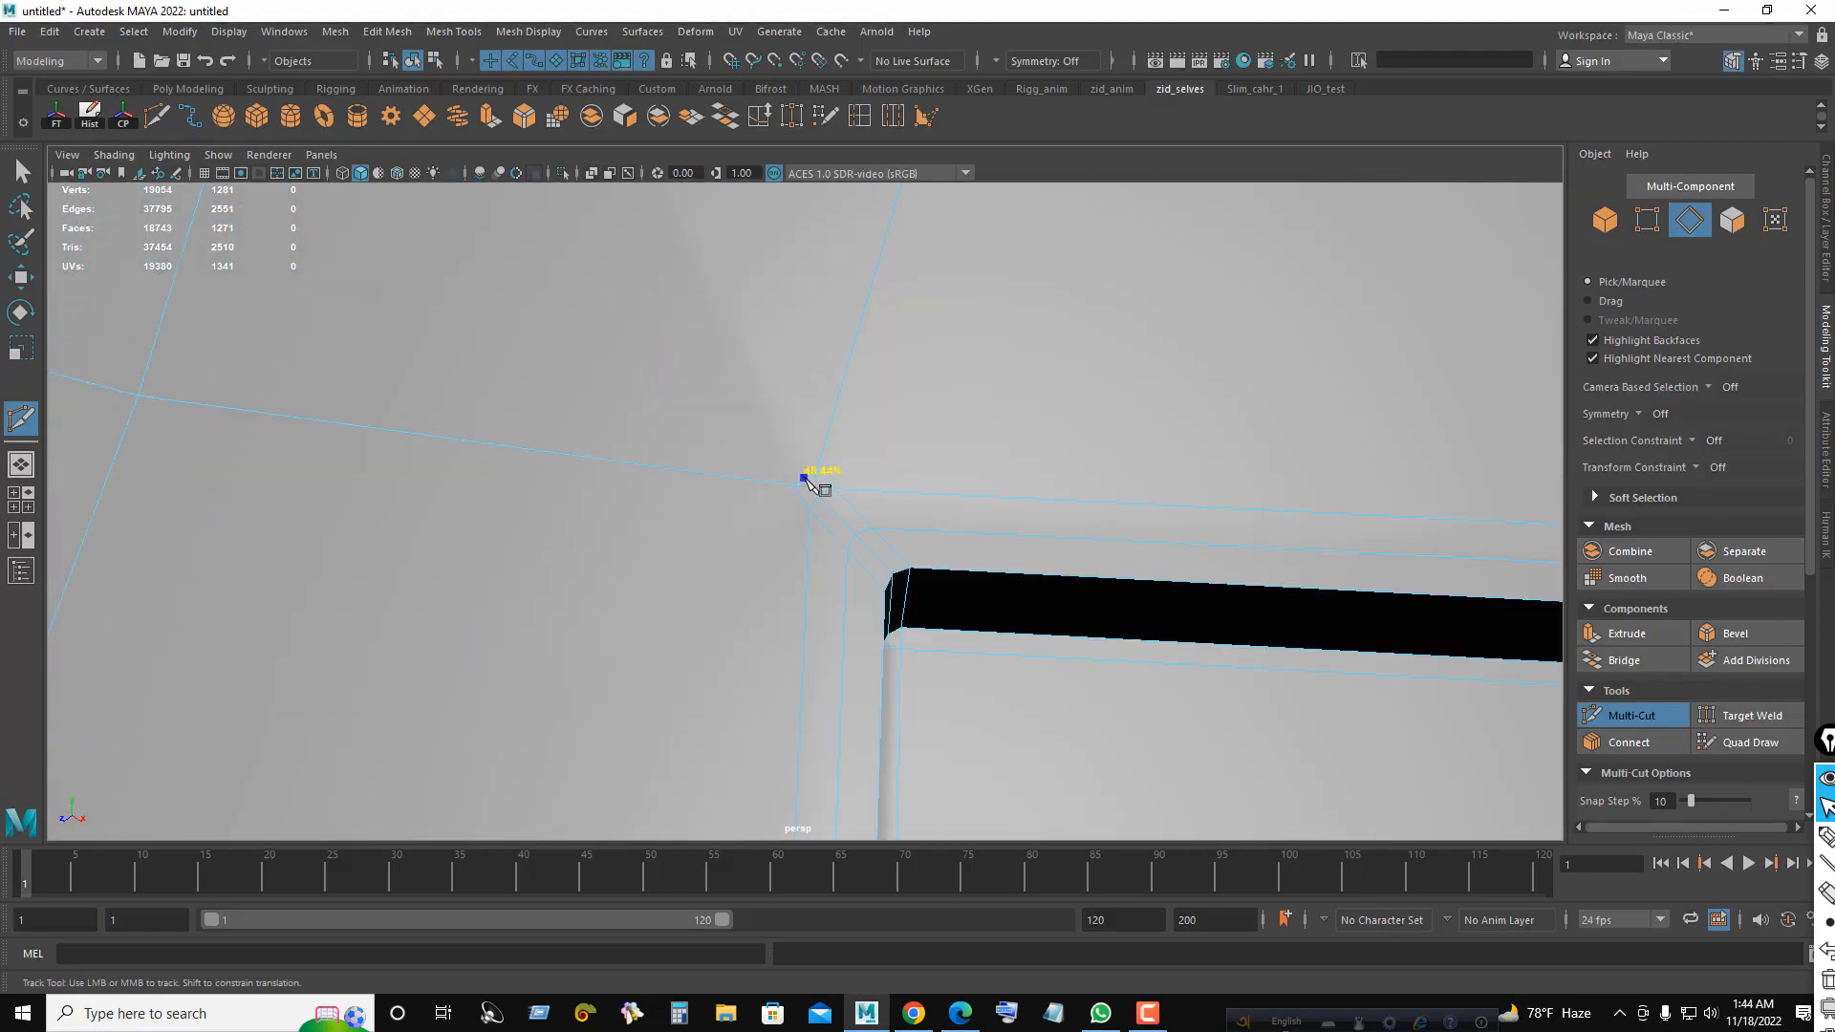
middle_click_drag(938, 445, 956, 564, "alt")
left_click_drag(737, 433, 623, 380)
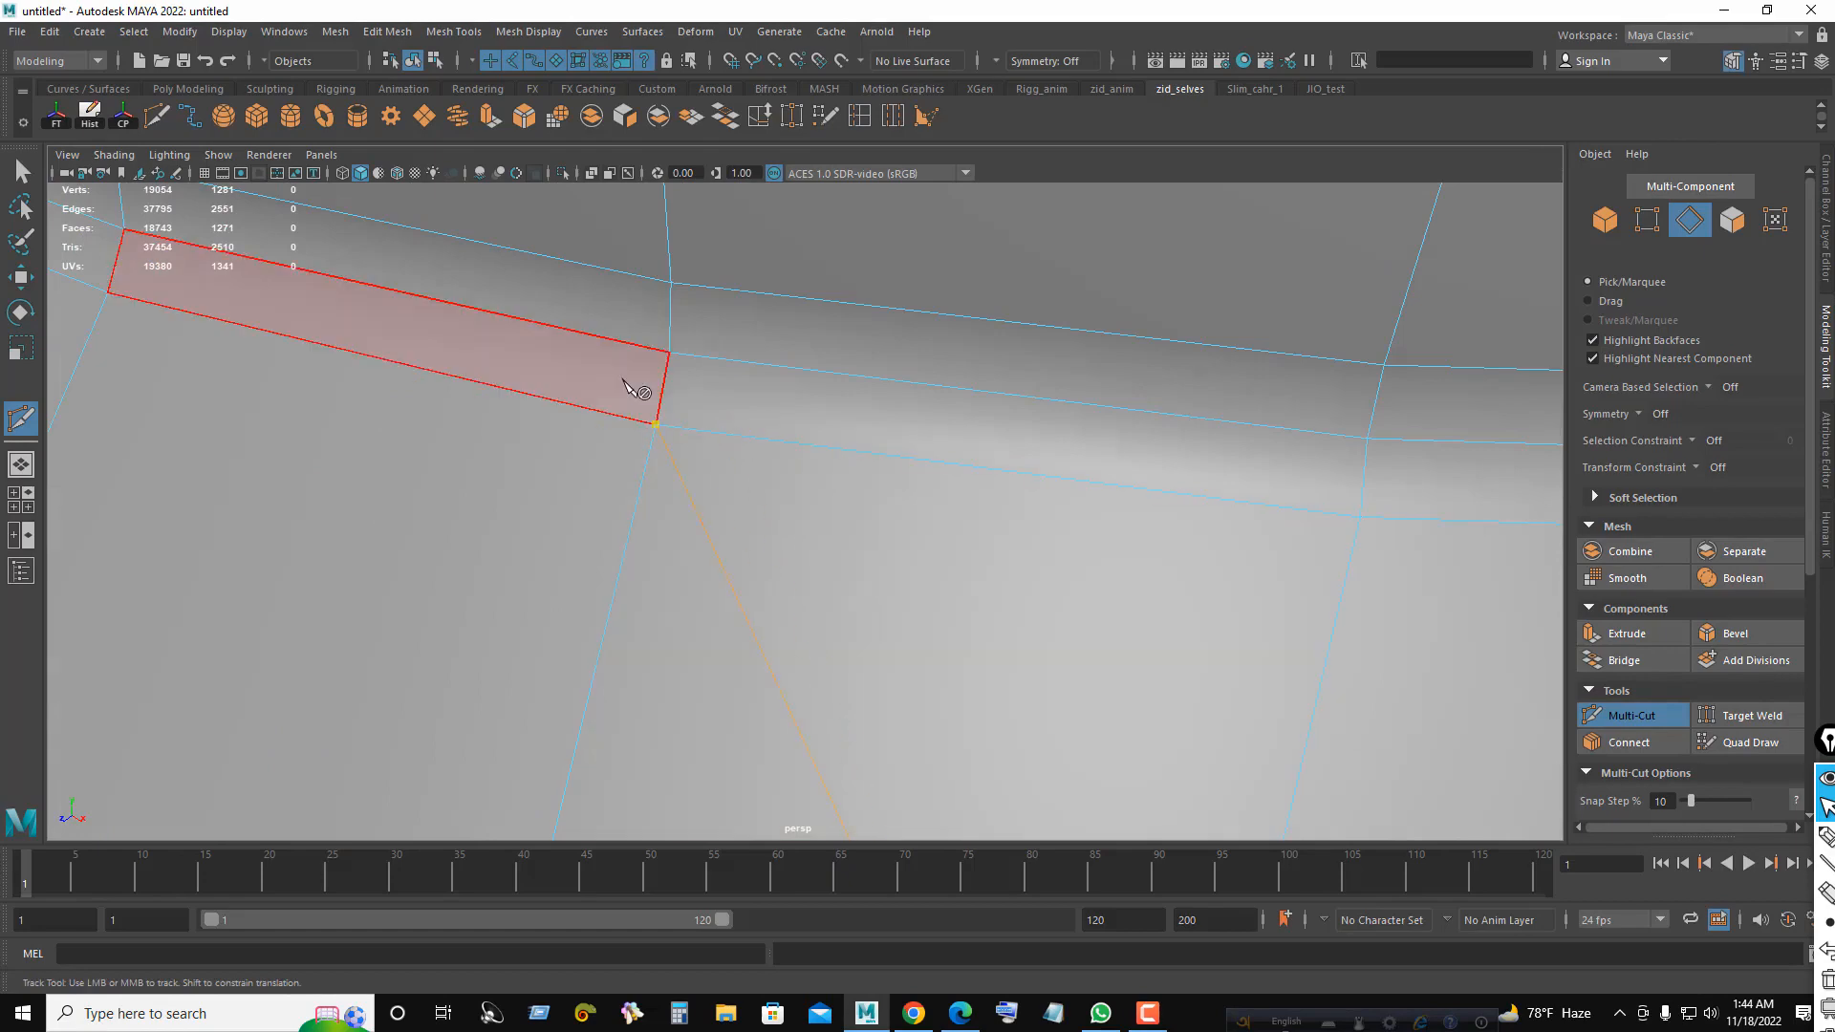
- Cut a diagonal edge from one of the pocket's lower corners to the neighbouring vertex on the shoulder's lower rim
right_click_drag(1004, 499, 477, 463, "alt")
middle_click_drag(851, 621, 801, 410, "alt")
right_click_drag(899, 505, 1267, 631, "alt")
middle_click_drag(829, 733, 1080, 600, "alt")
right_click_drag(590, 642, 749, 681, "alt")
middle_click_drag(707, 669, 688, 504, "alt")
right_click(529, 535)
middle_click_drag(919, 552, 857, 638, "alt")
right_click_drag(869, 633, 1030, 681, "alt")
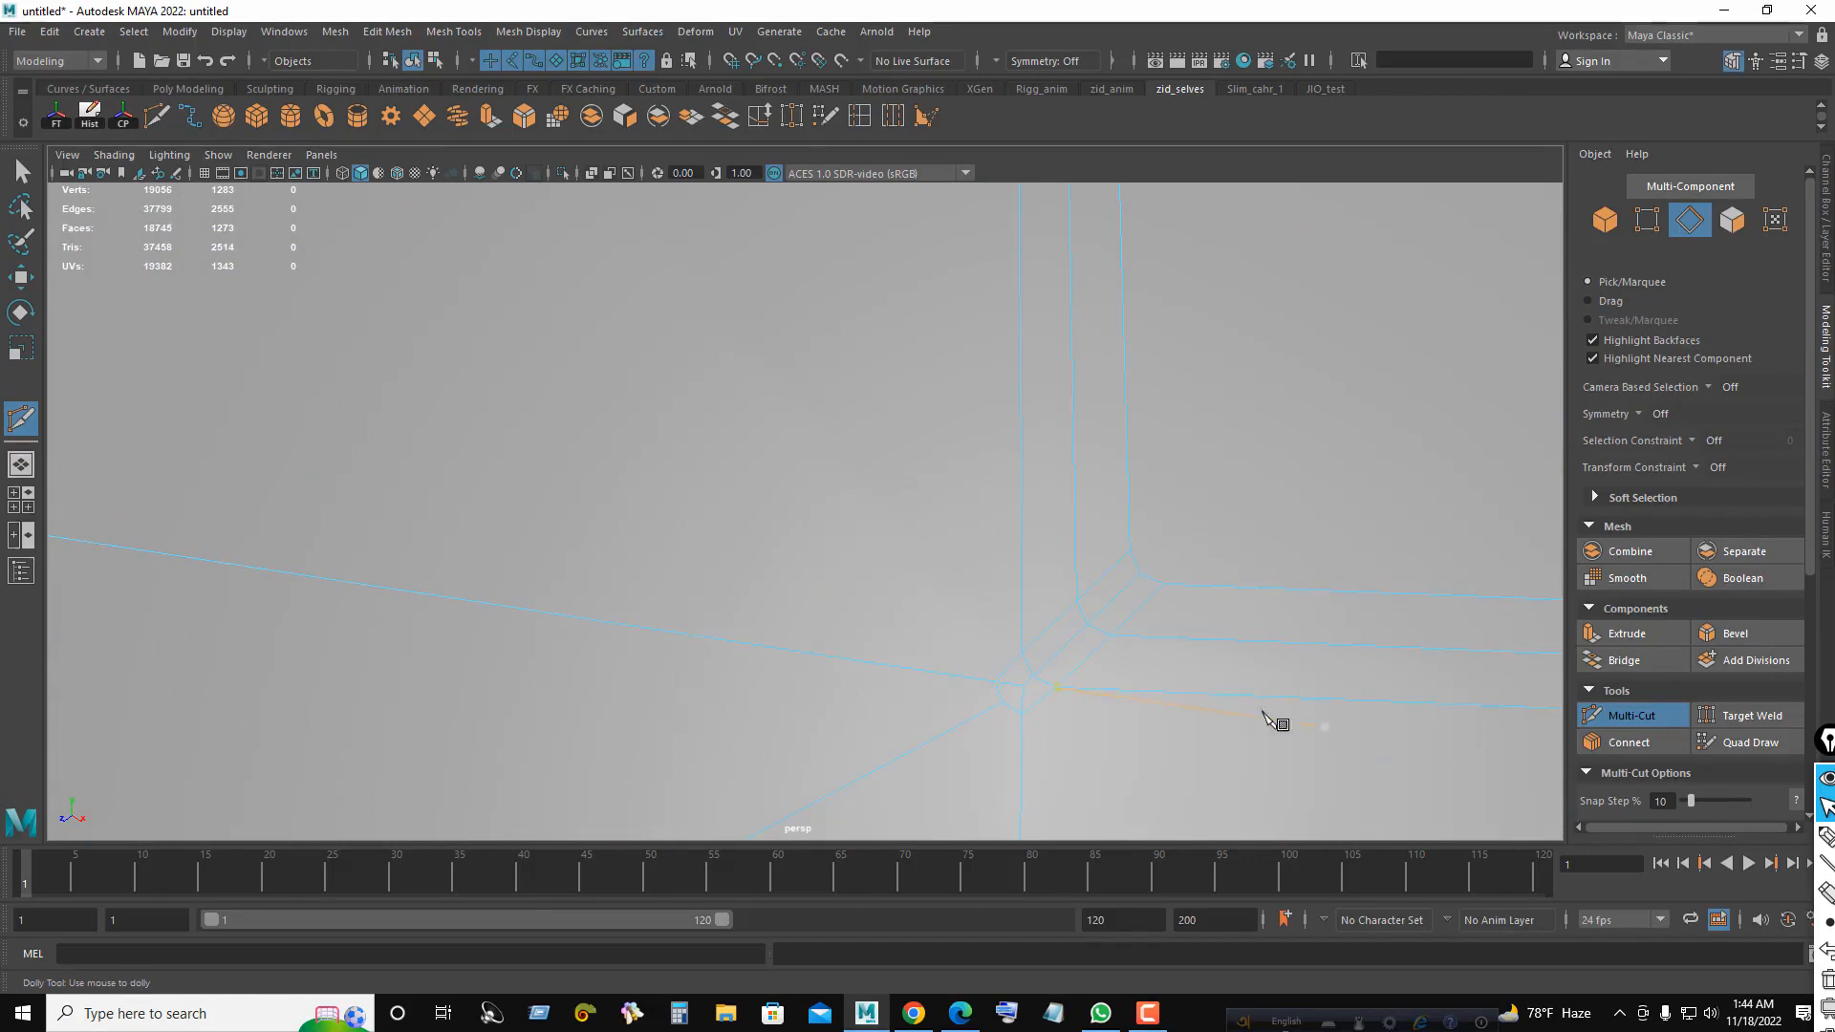
right_click_drag(1278, 721, 1025, 675, "alt")
scroll(731, 676, "up", 6)
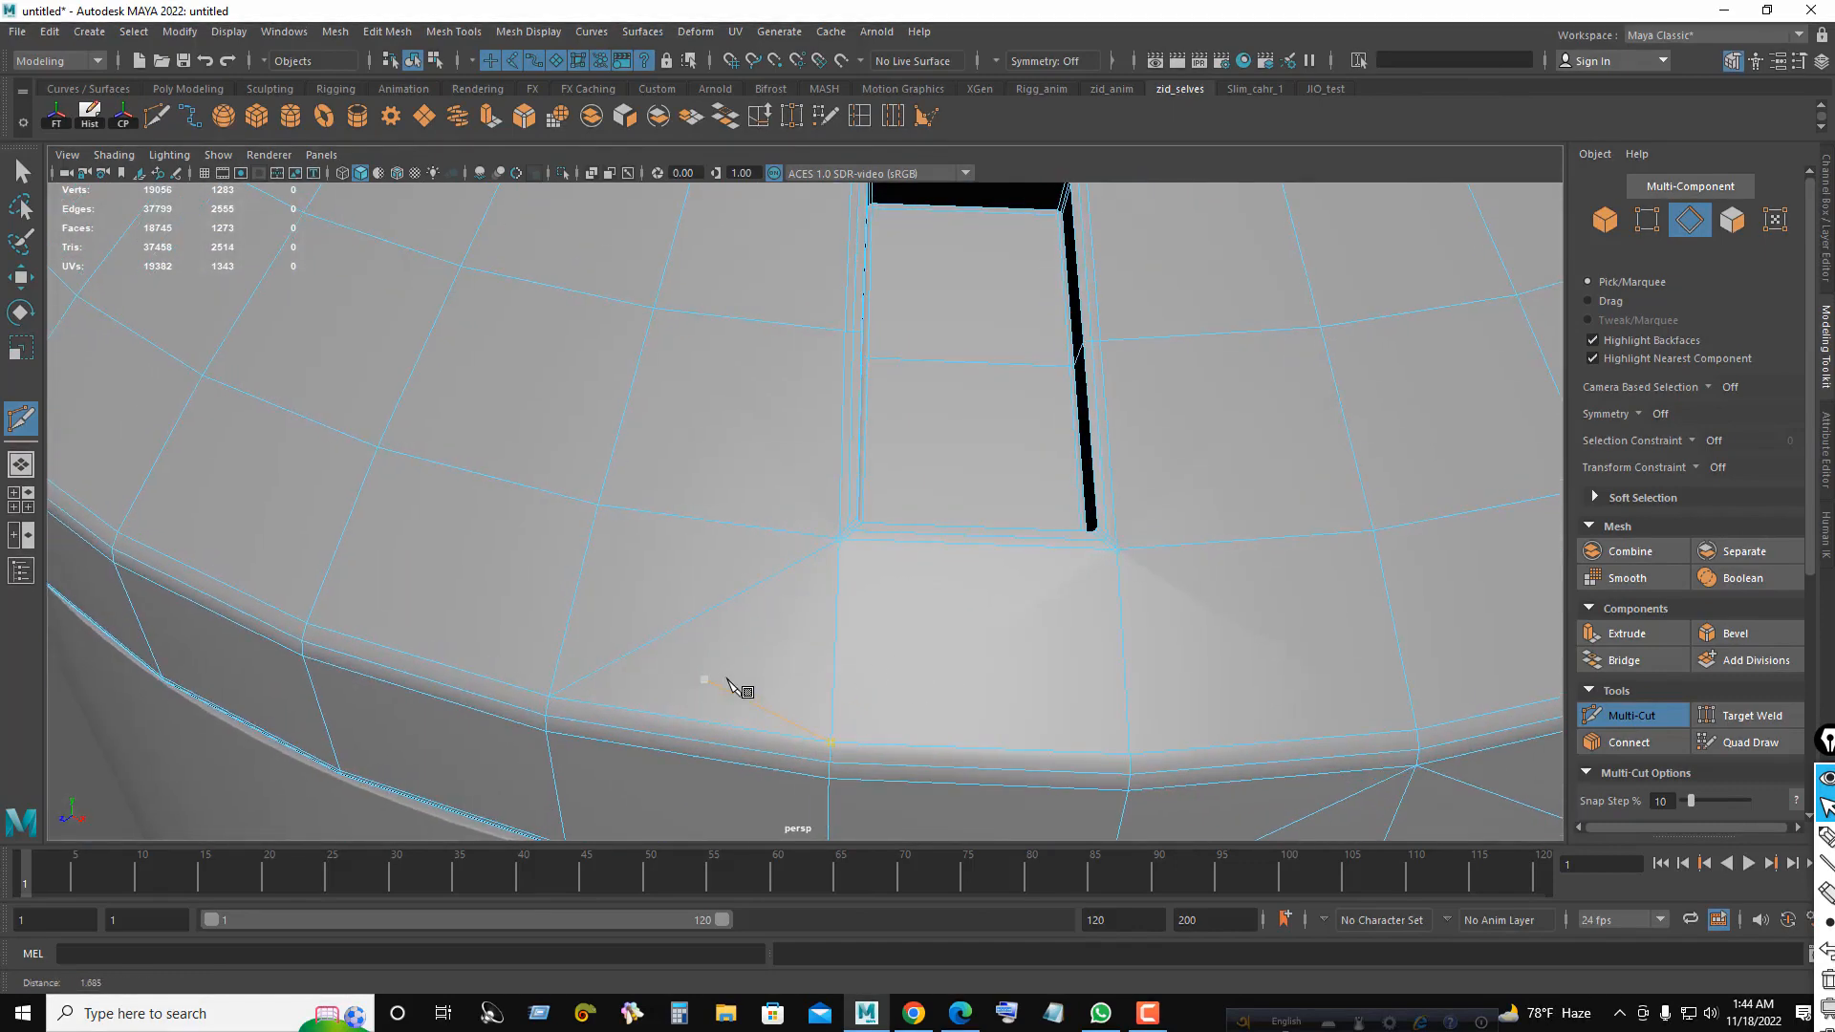
- Cut a matching diagonal from the pocket's remaining lower corner to the neighbouring lower rim vertex and leave Multi-Cut
middle_click_drag(1179, 614, 760, 527, "alt")
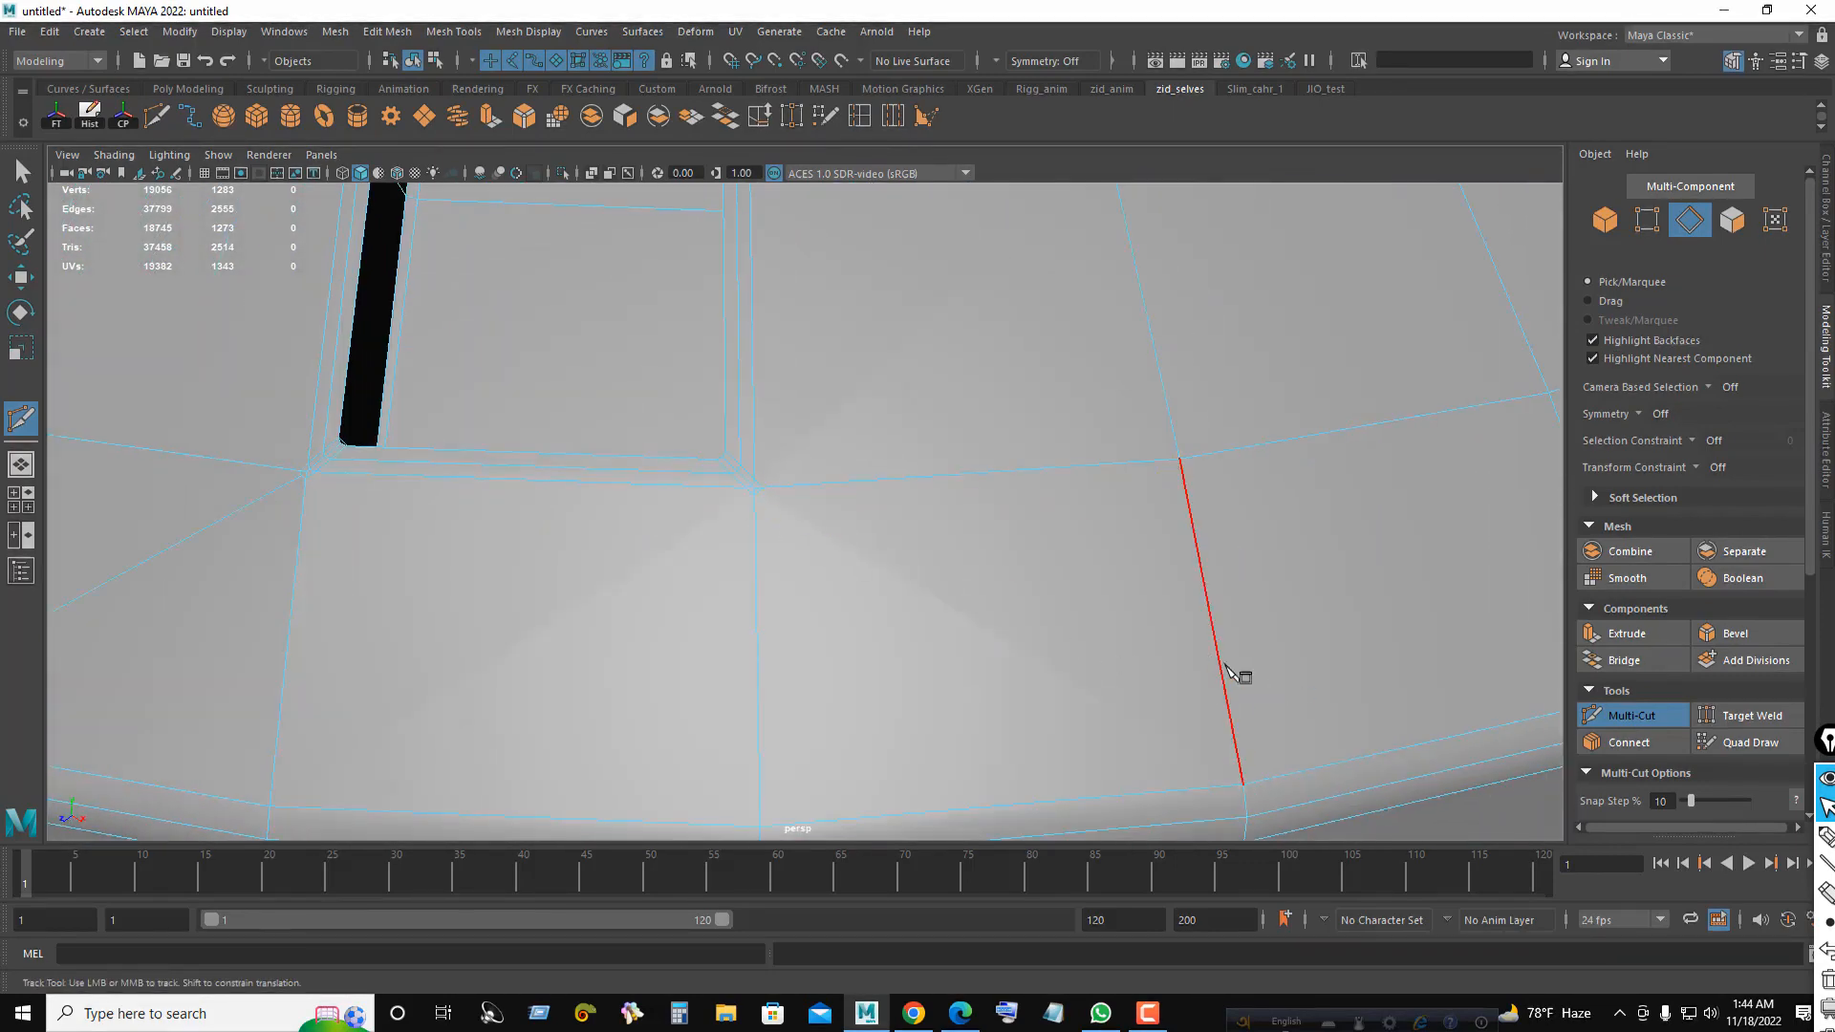
left_click_drag(1221, 659, 1260, 797)
scroll(811, 473, "up", 5)
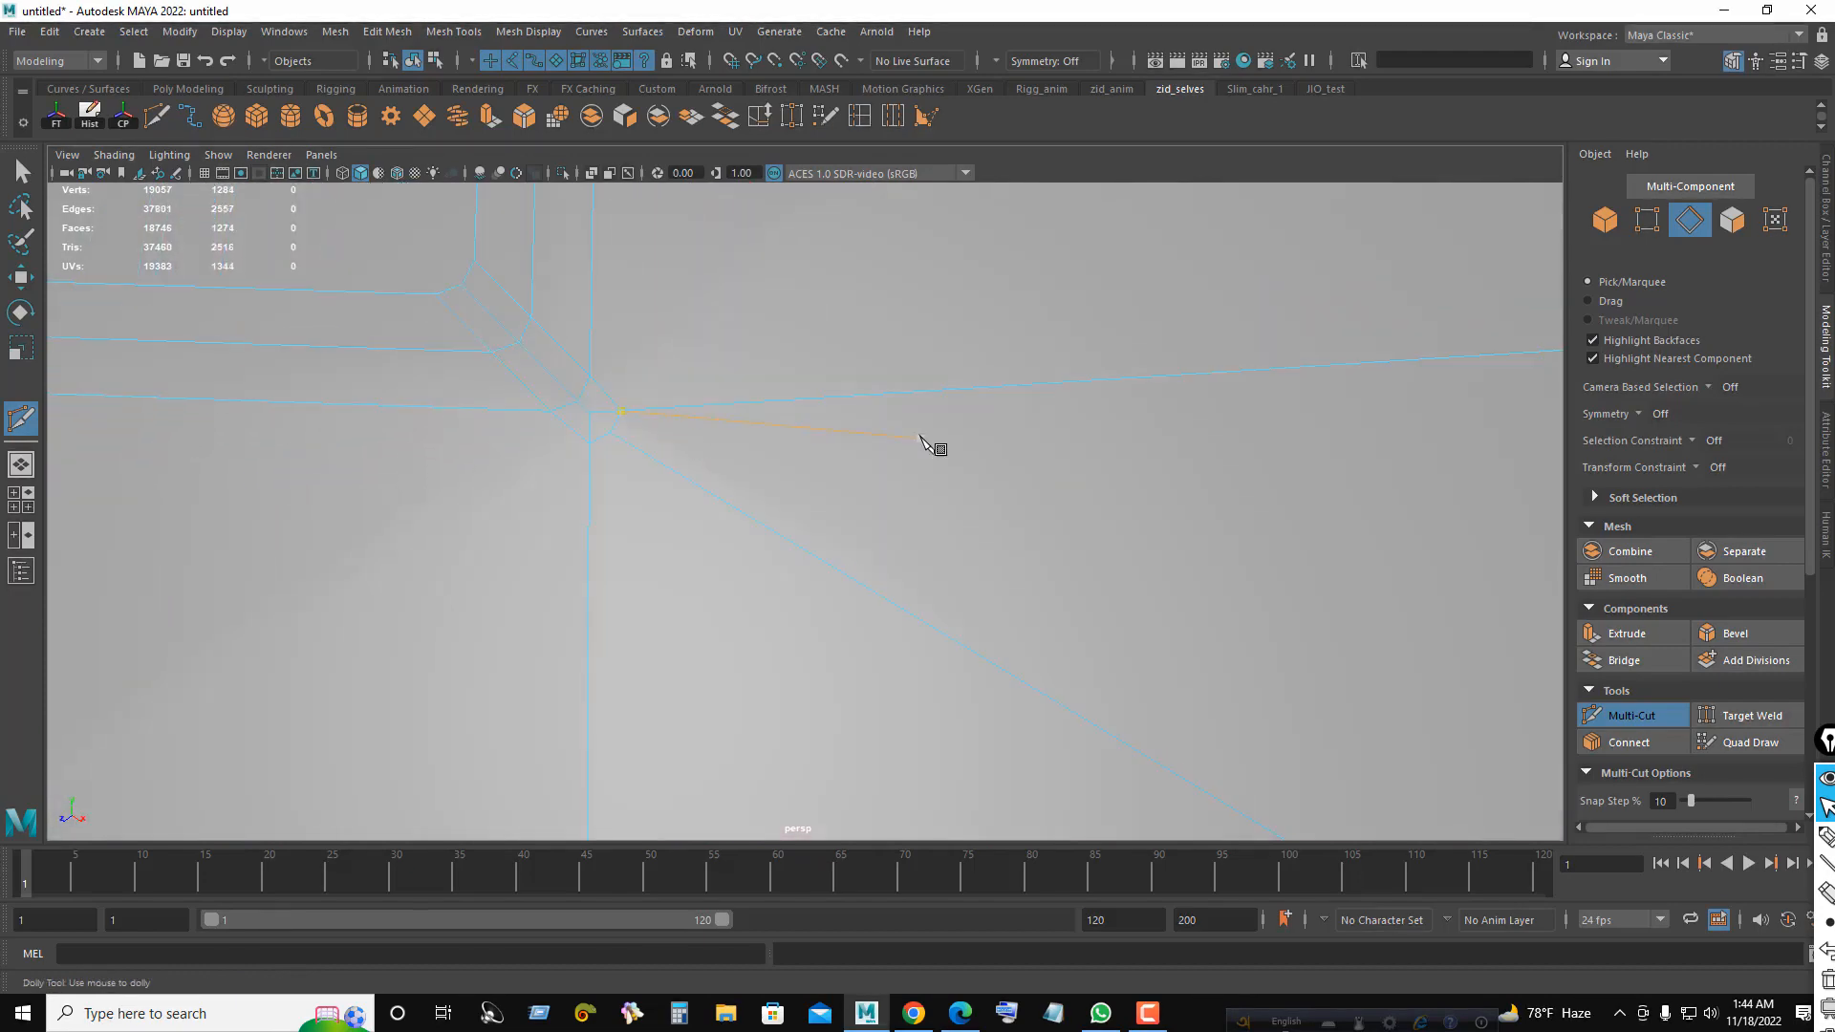
scroll(919, 437, "down", 8)
middle_click_drag(934, 457, 970, 491, "alt")
key("q")
- Return the upper mesh to object mode, check the pocket in smooth preview, and switch back to the unsmoothed display
right_click(962, 405)
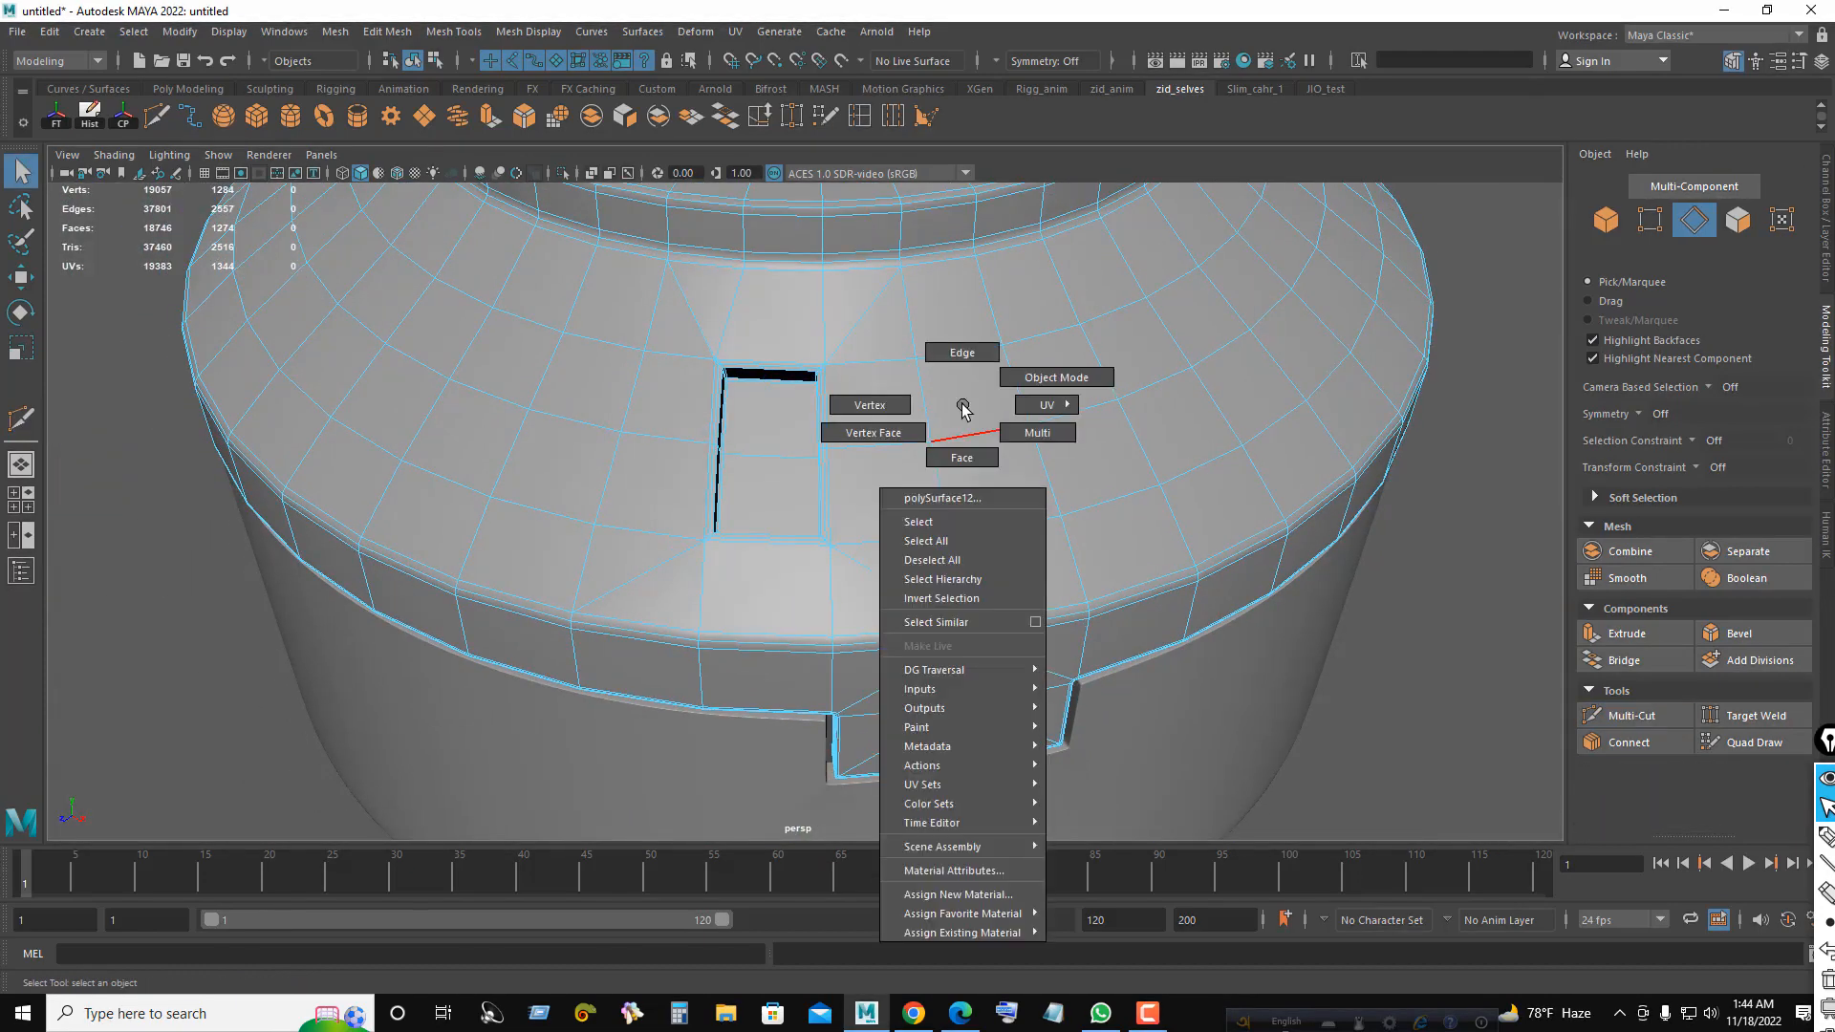
left_click(1030, 365)
key("3")
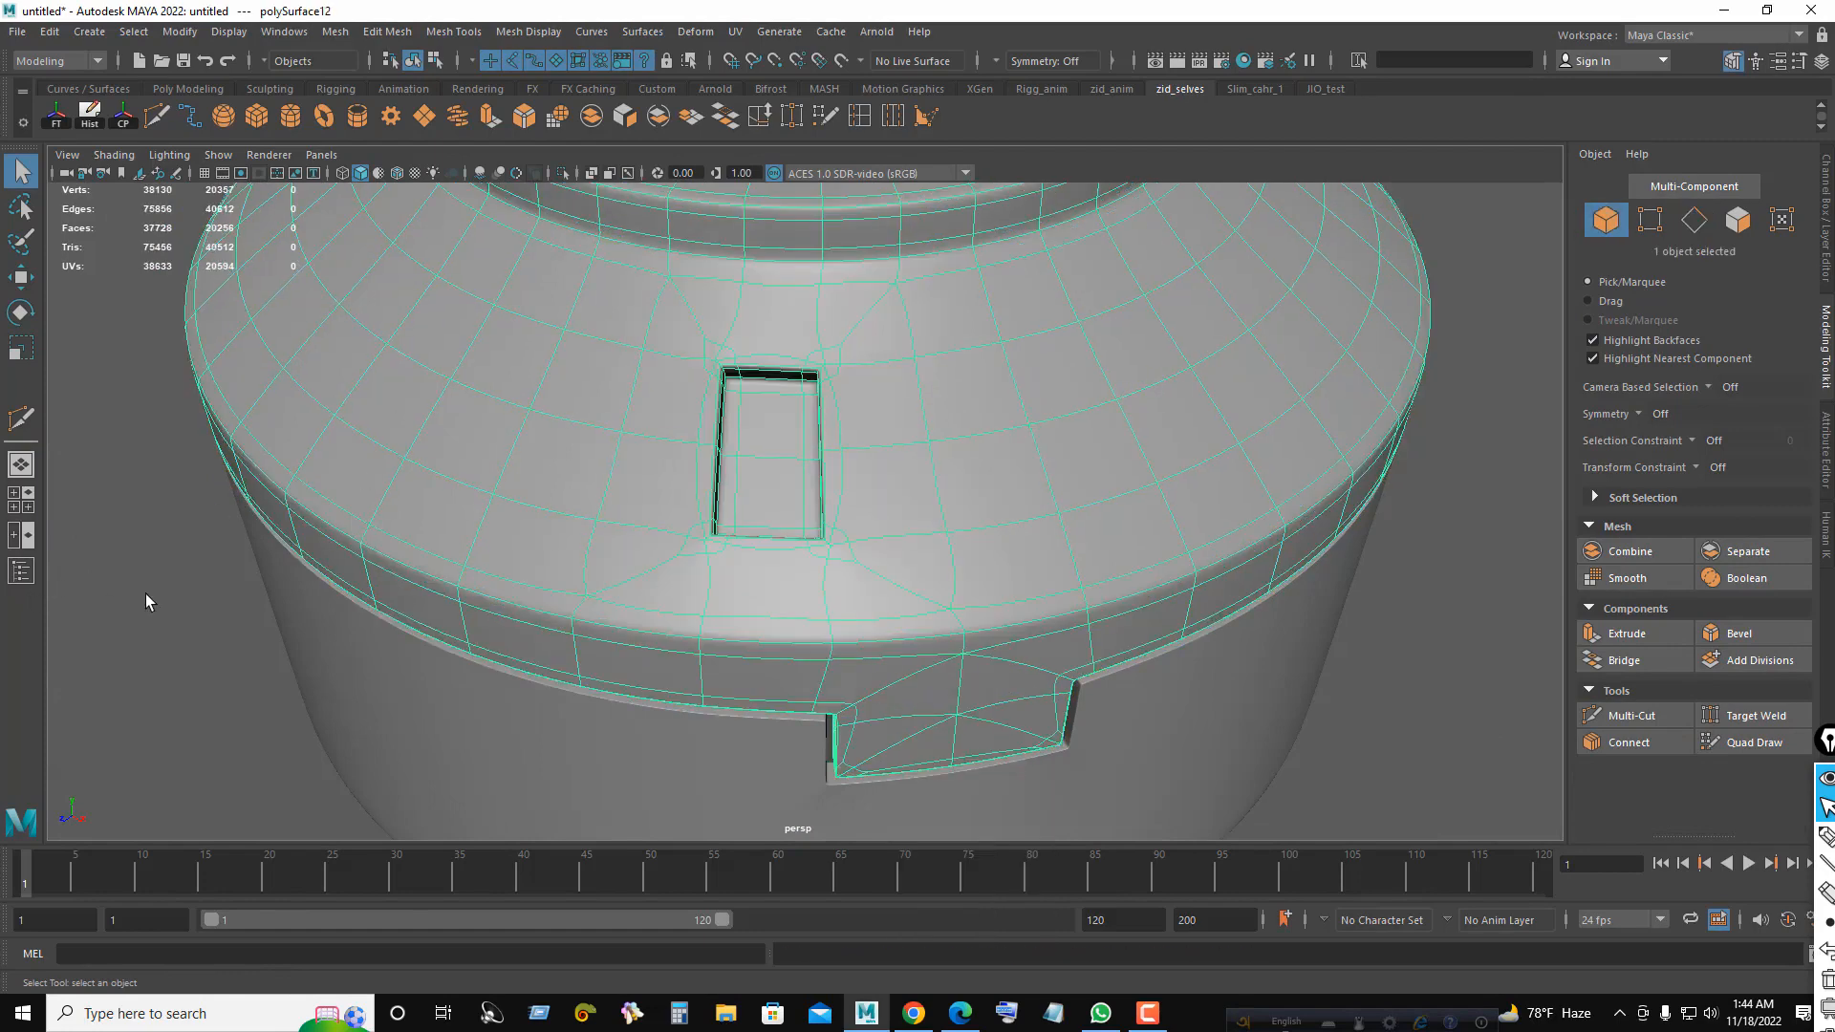
left_click(145, 593)
left_click_drag(774, 490, 946, 484, "alt")
left_click(812, 438)
key("1")
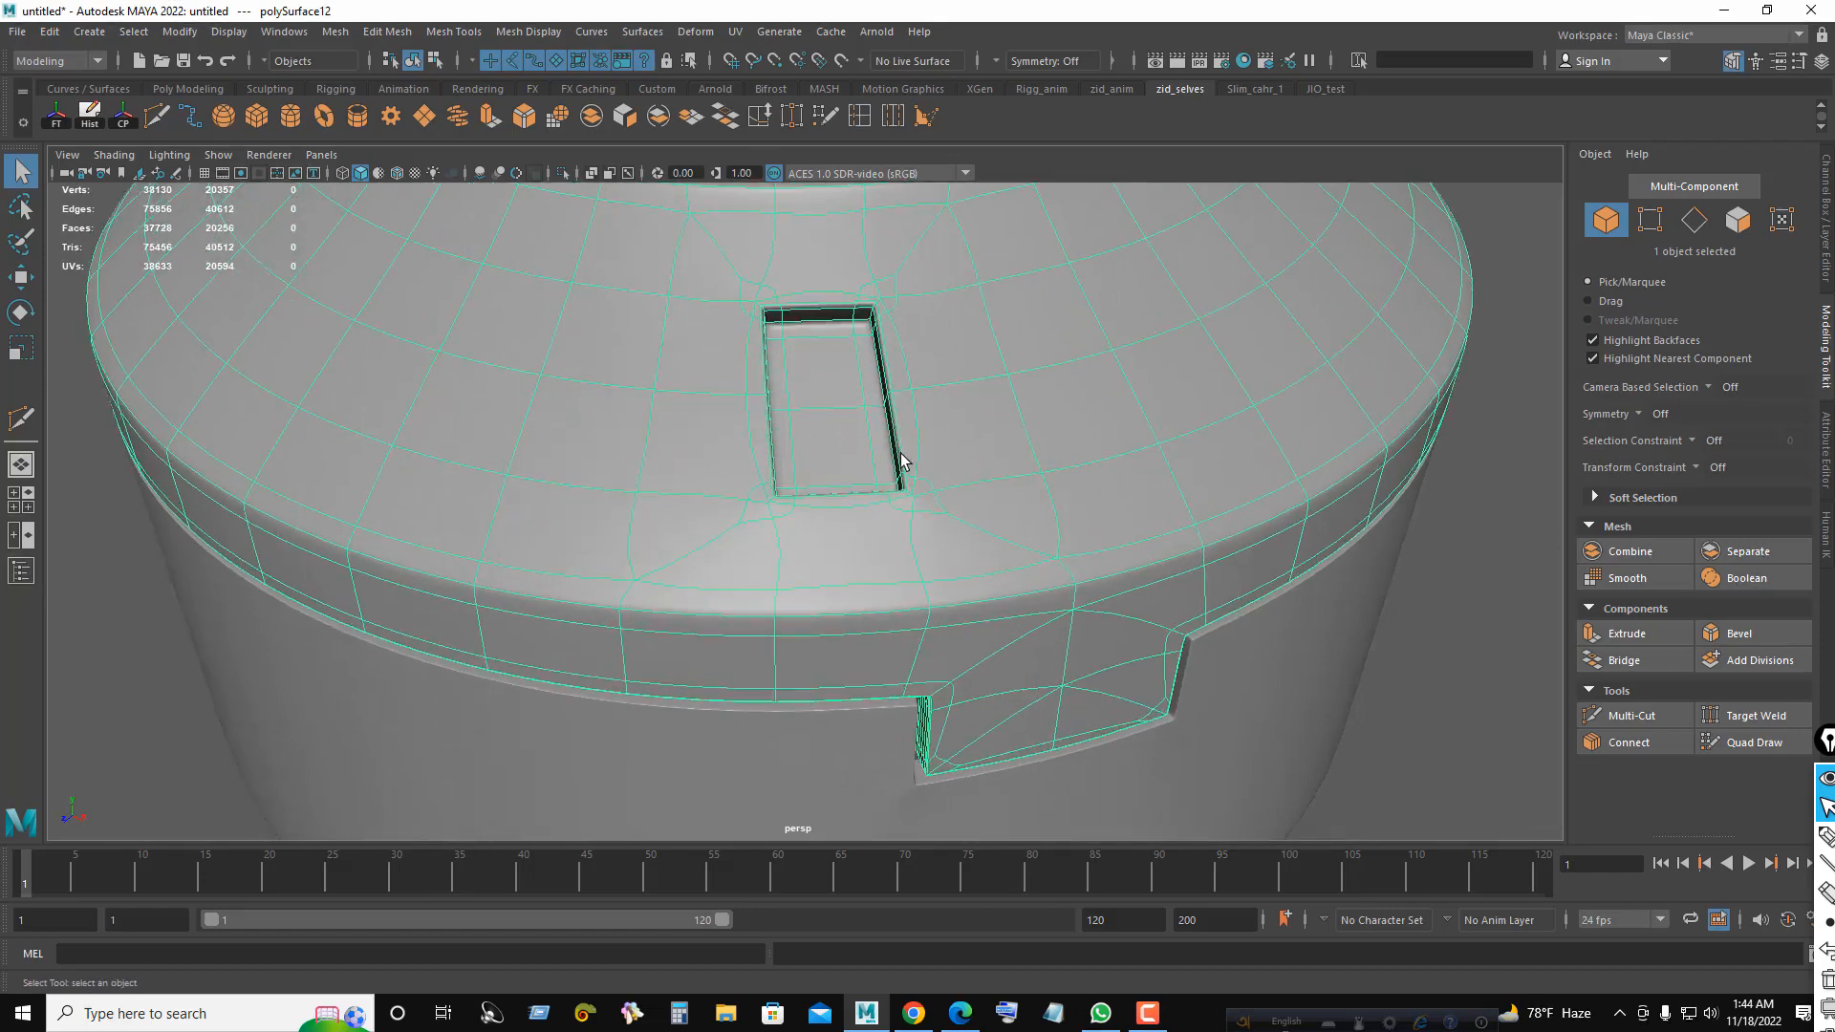
scroll(901, 461, "up", 2)
scroll(1045, 417, "up", 3)
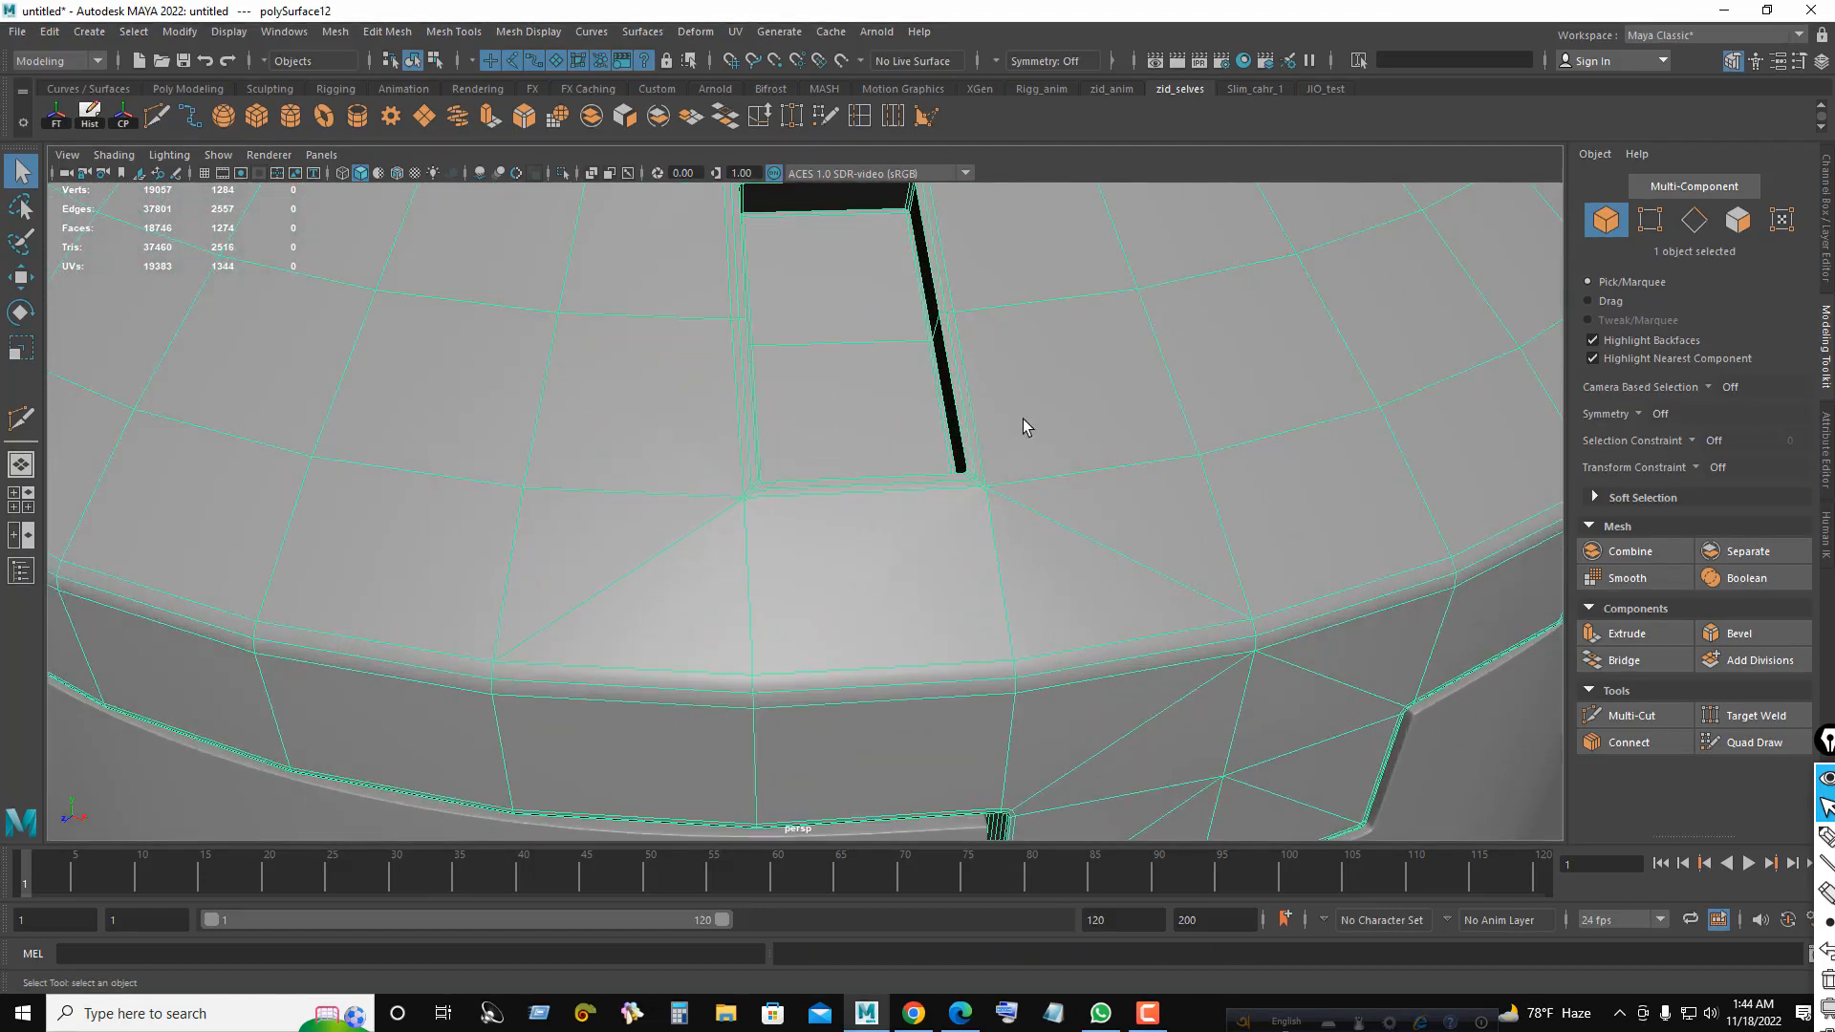
- Apply Smooth with 1 division to the upper mesh and check the pocket with the mesh deselected in object mode
left_click_drag(971, 441, 1007, 487, "alt")
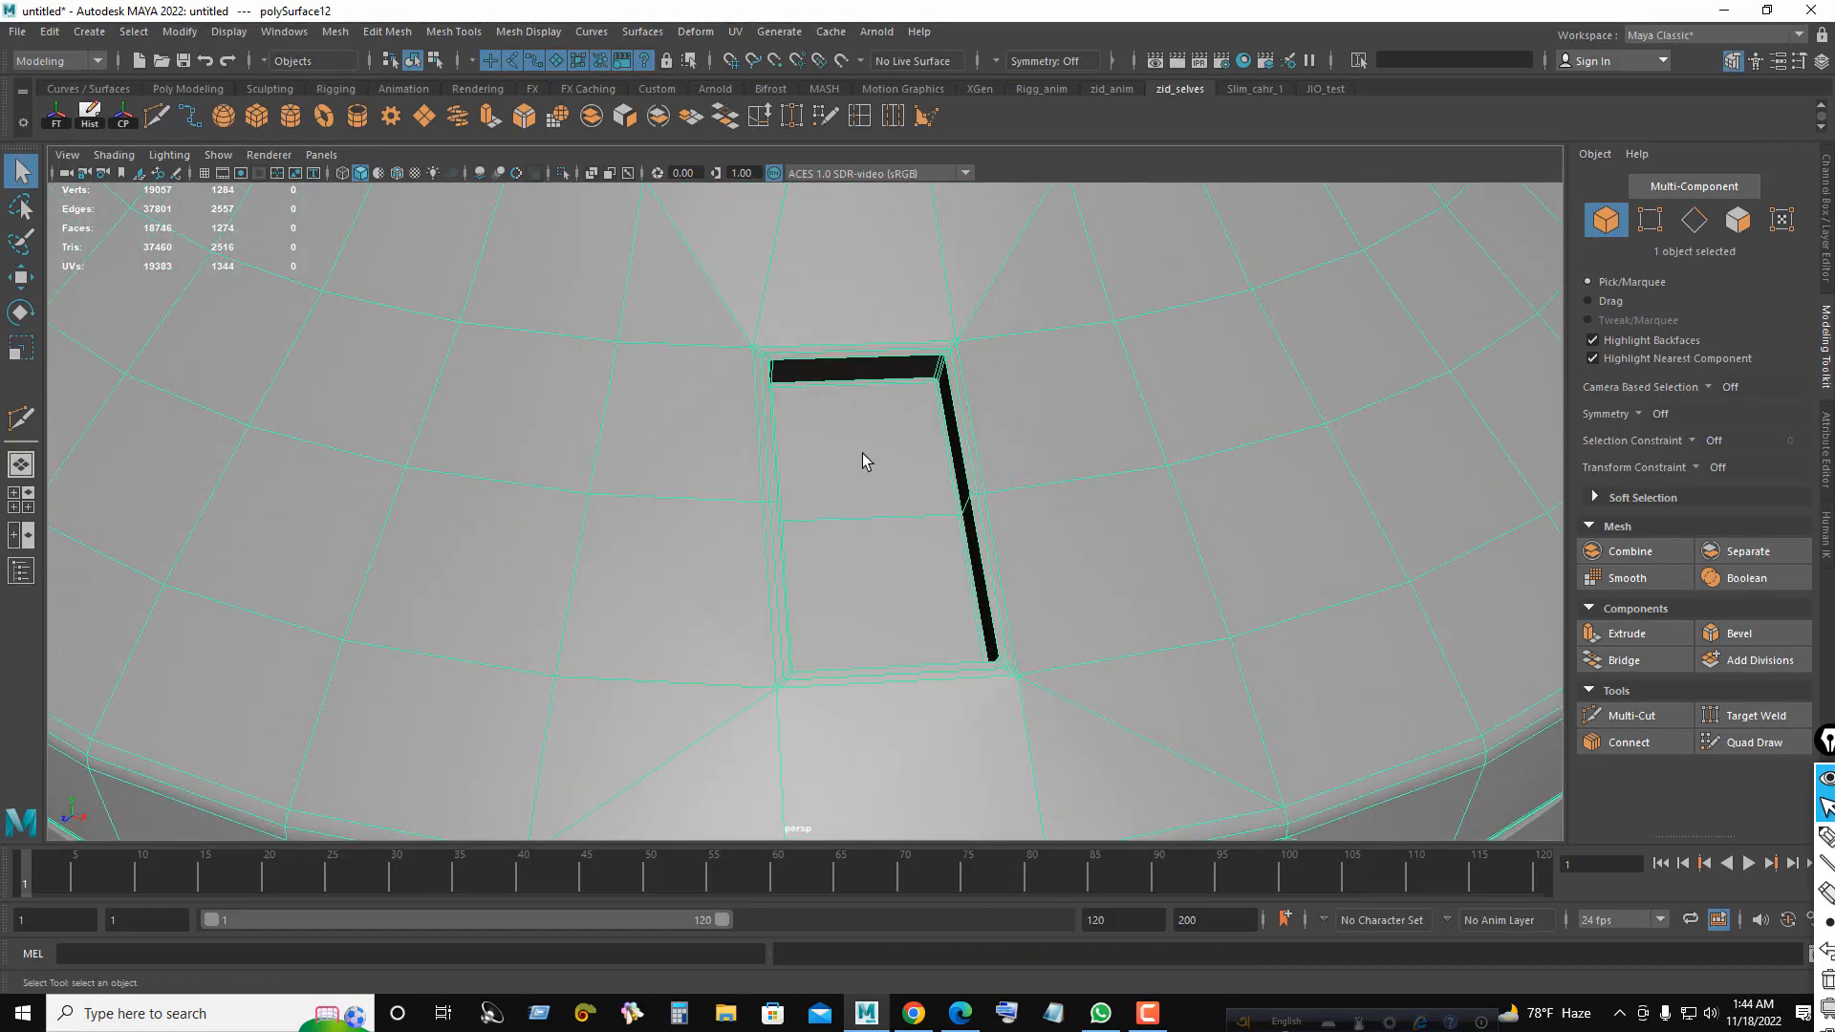
right_click(1101, 369, "shift")
right_click(1104, 361, "shift")
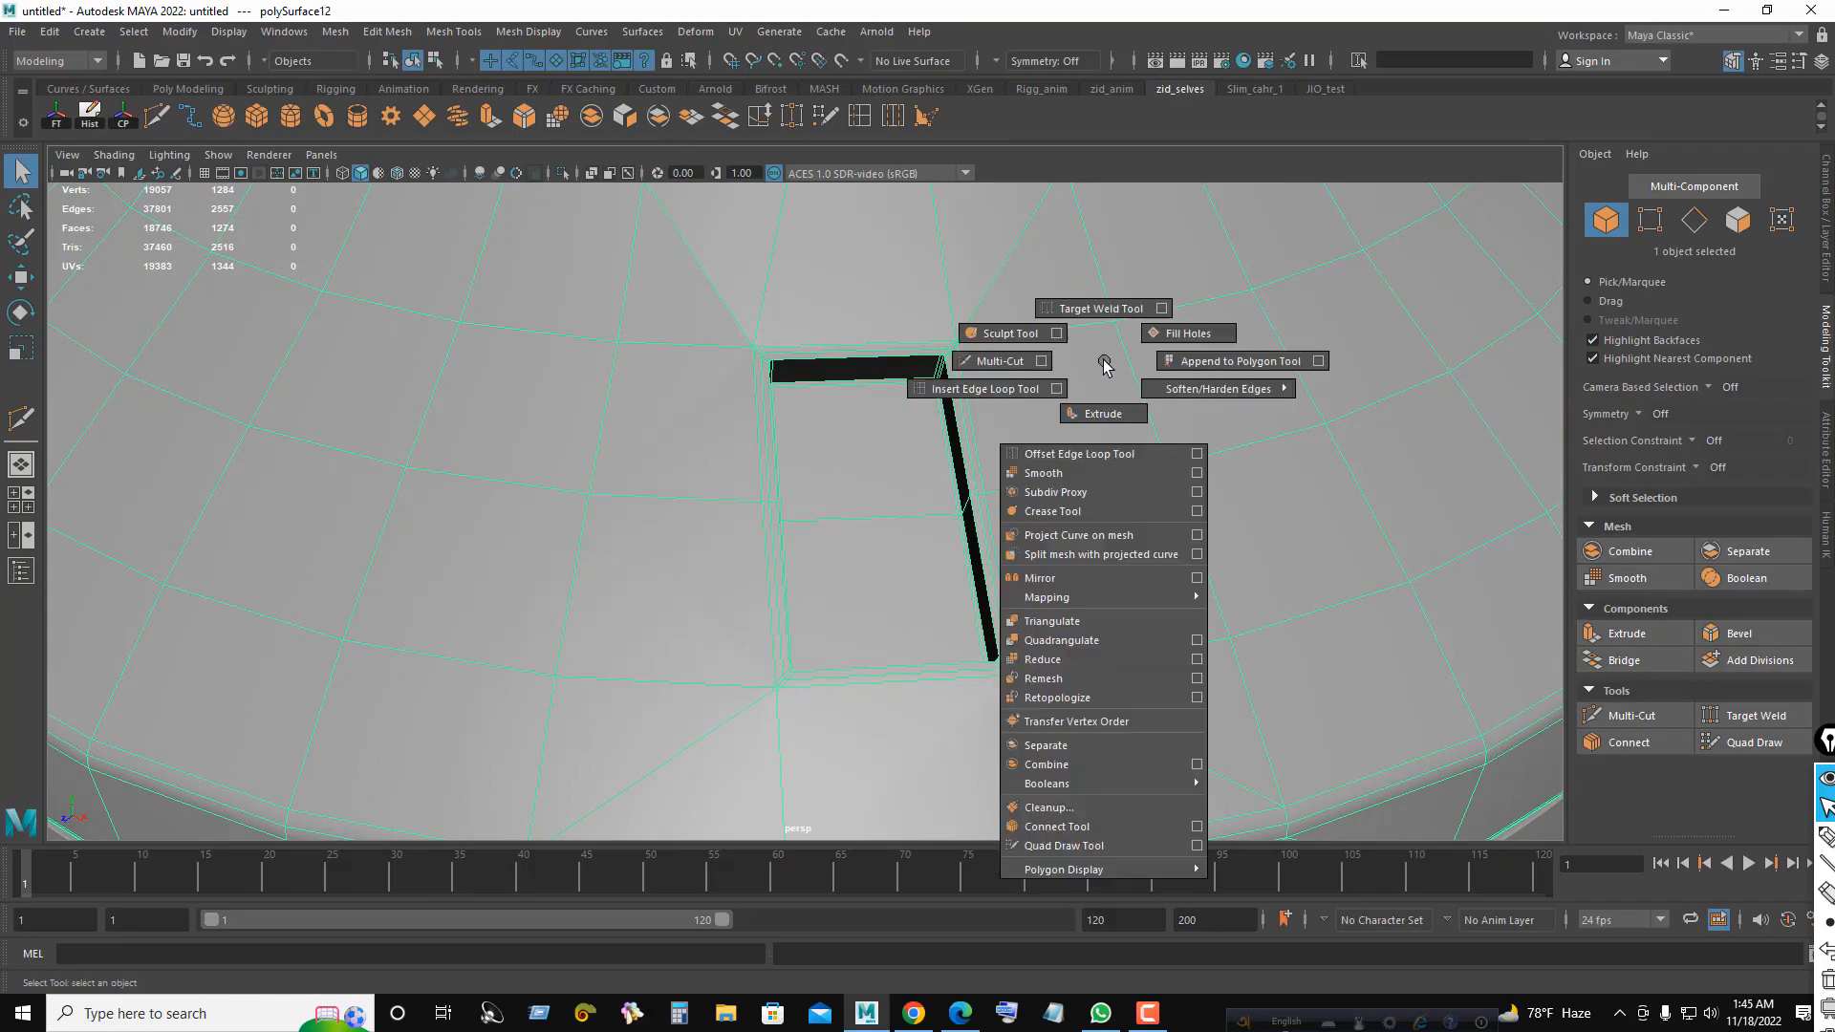
left_click(1074, 474)
scroll(801, 435, "down", 3)
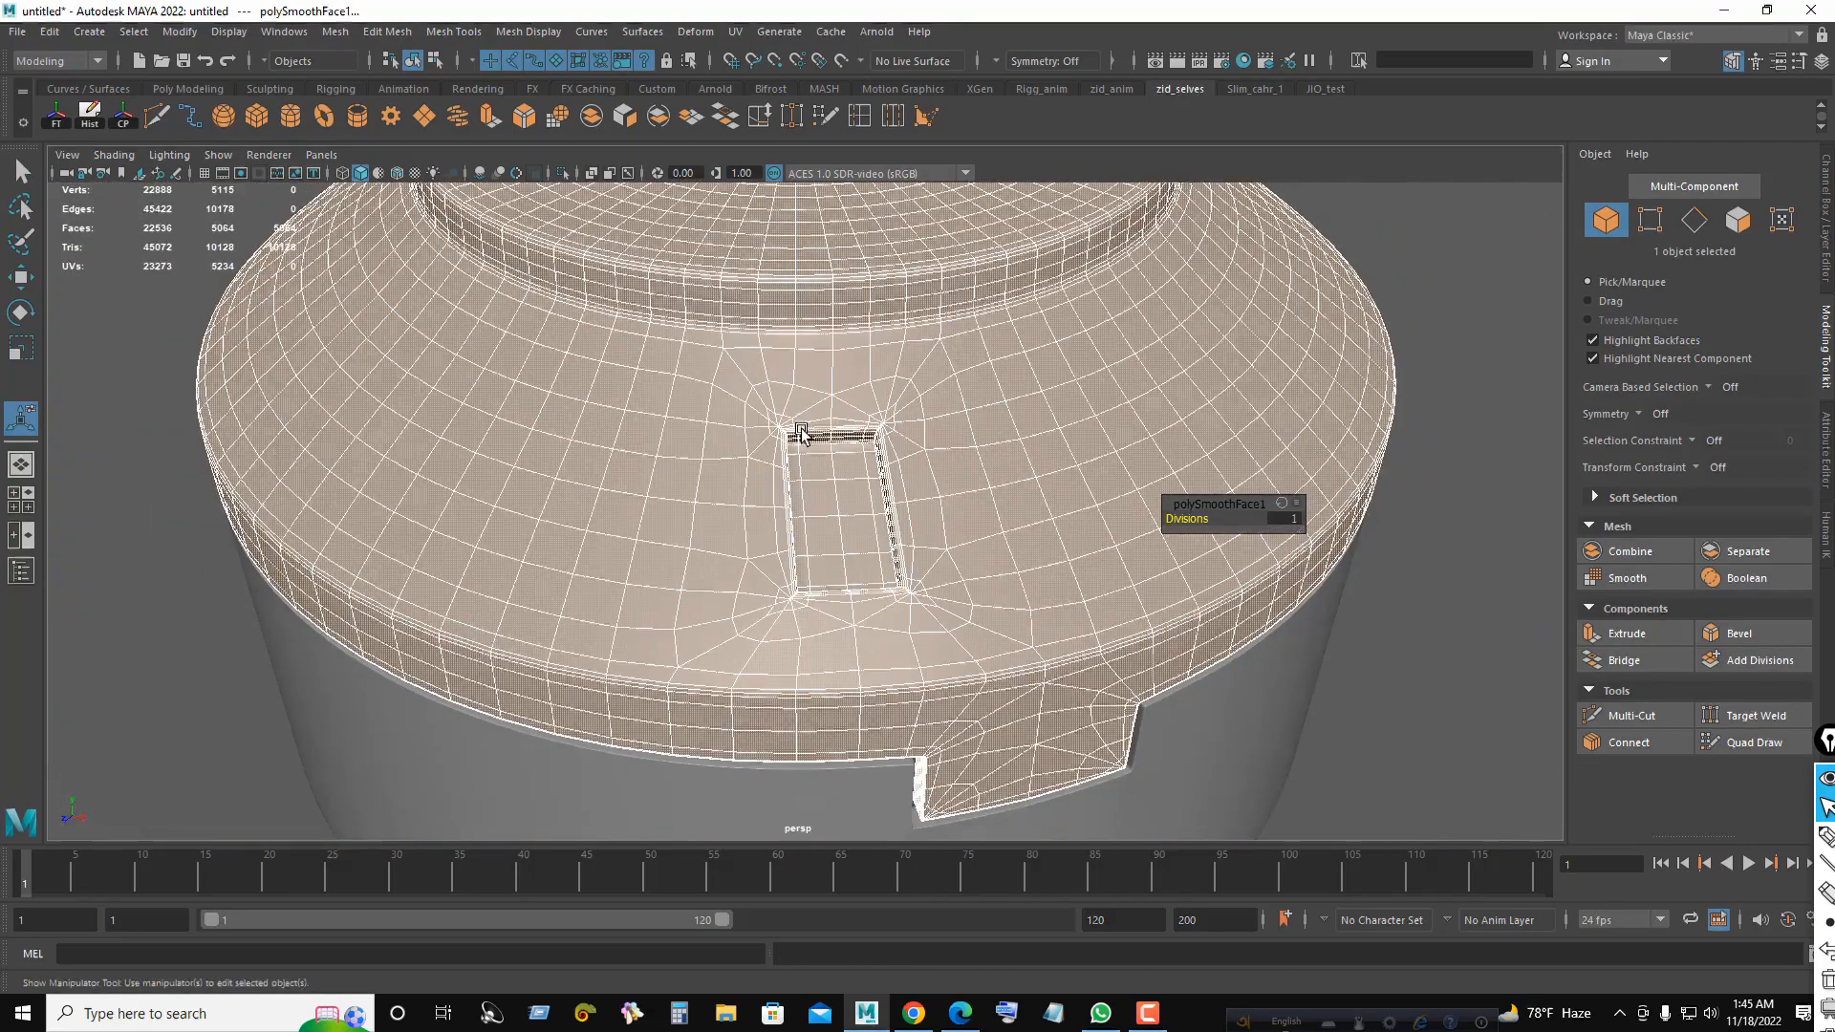
right_click_drag(955, 457, 1216, 497, "alt")
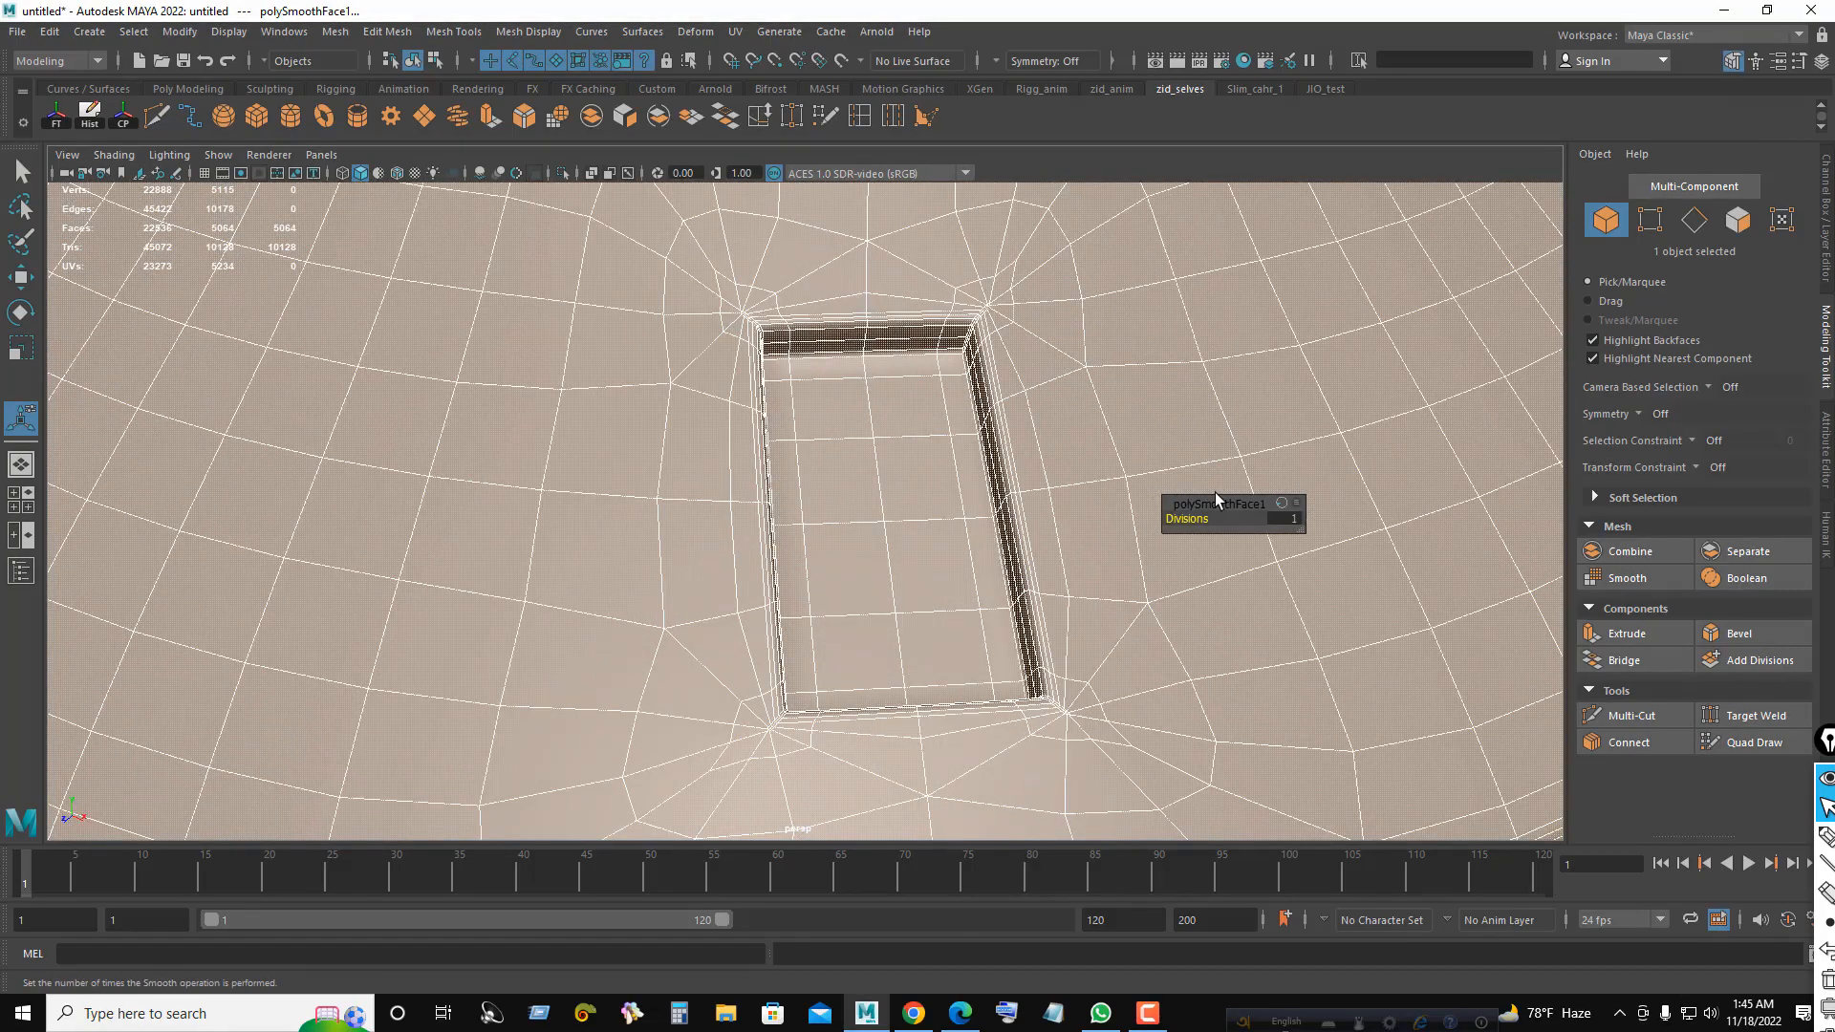
right_click(891, 378)
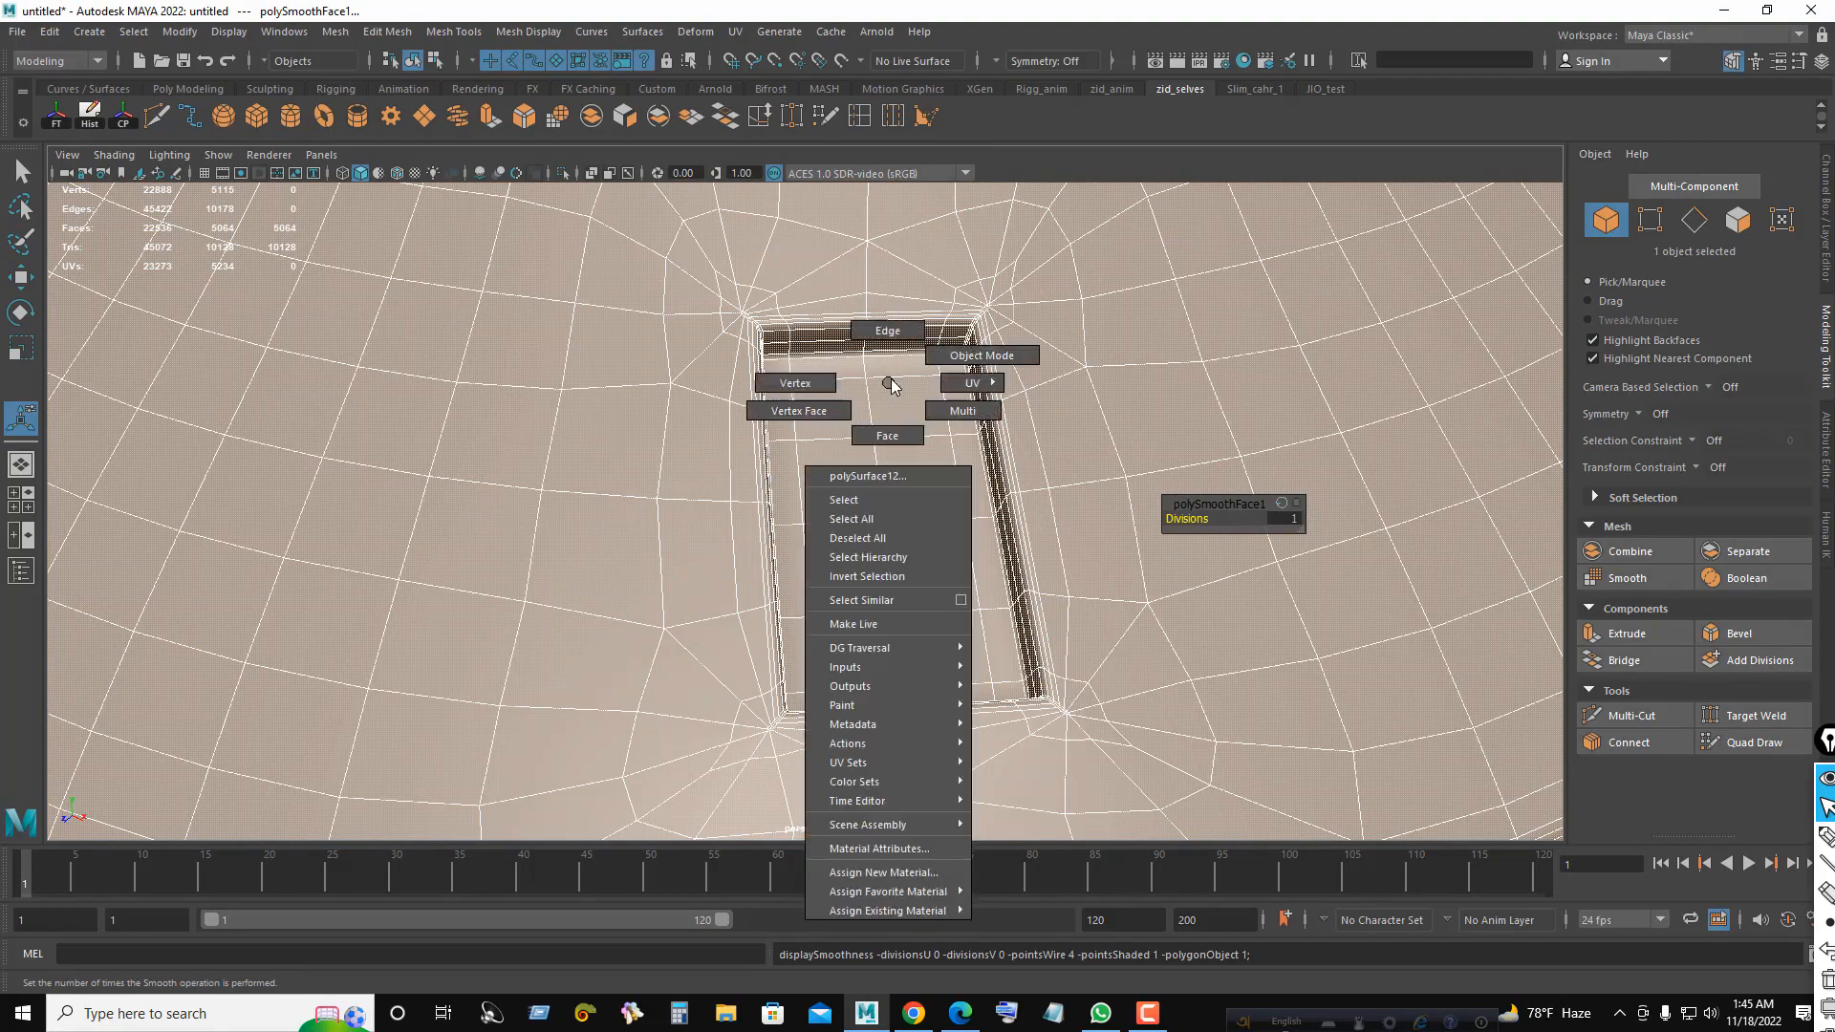
left_click(937, 354)
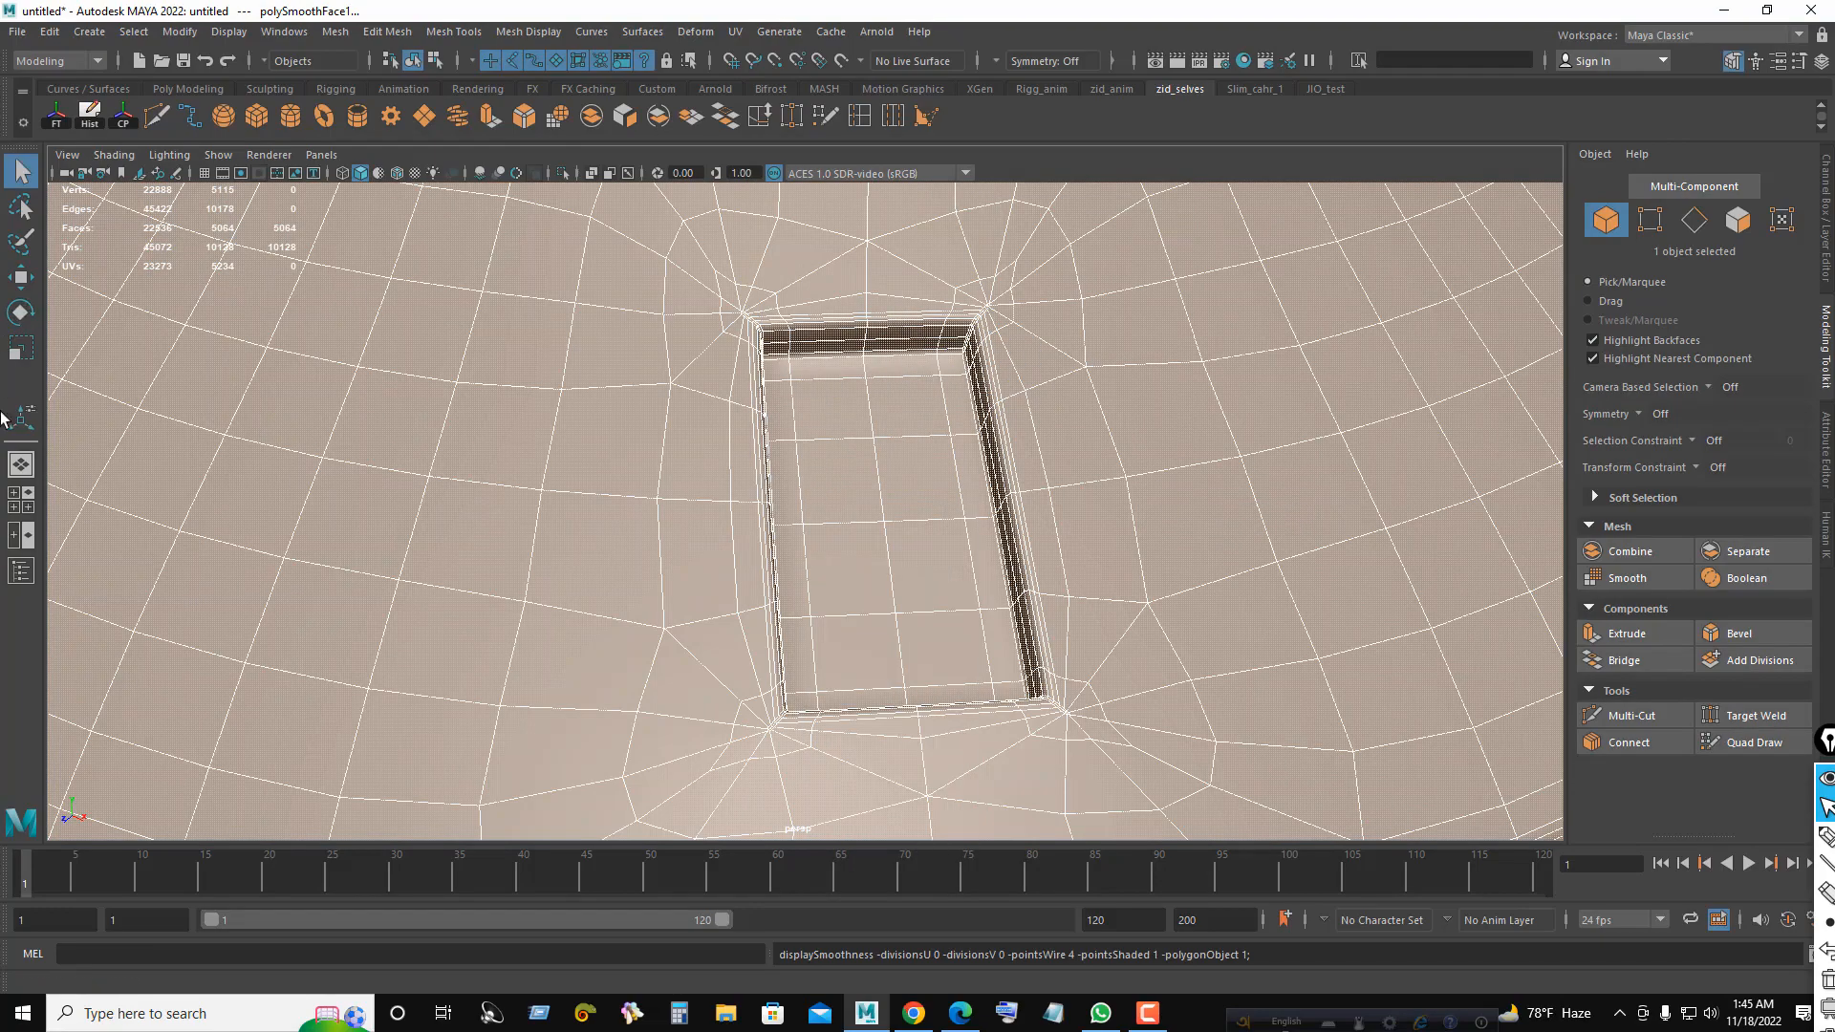
right_click_drag(868, 398, 673, 444, "alt")
left_click(1348, 496)
right_click_drag(946, 426, 1053, 428, "alt")
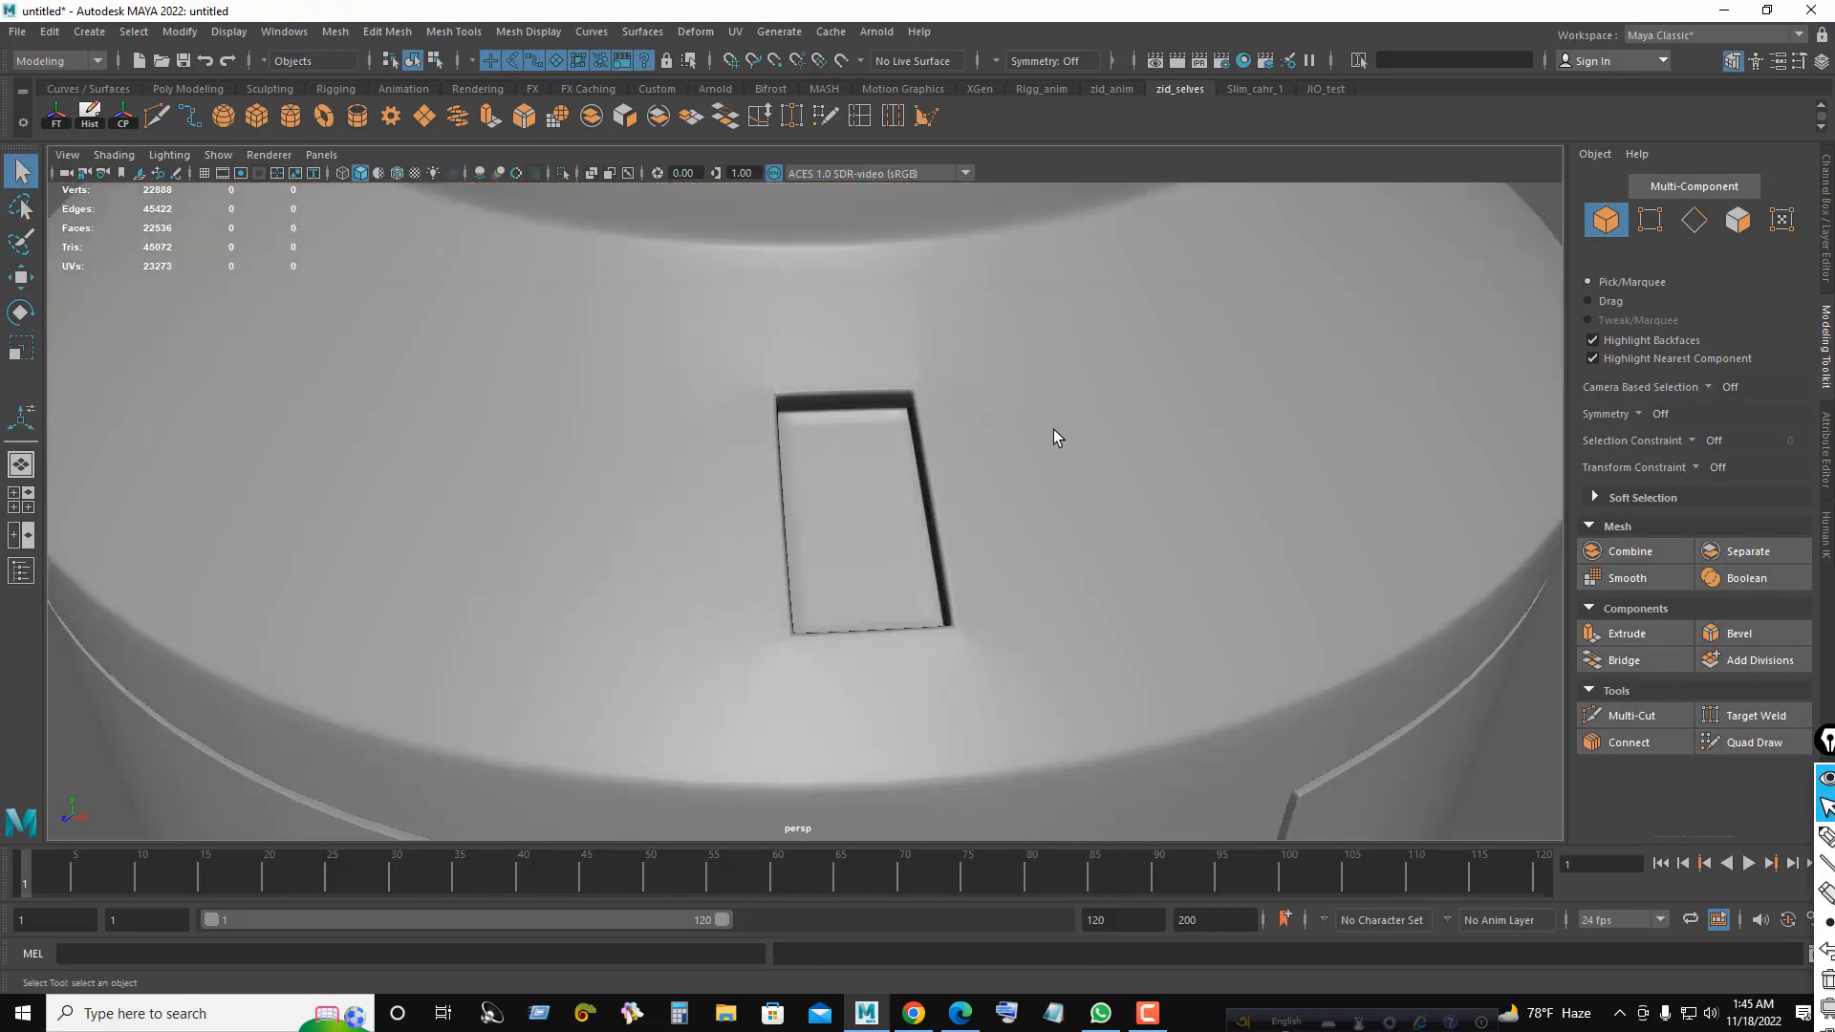
- Check the smoothed mesh with Cleanup set to select matching 4-sided faces, and return to object mode
left_click(832, 392)
right_click_drag(812, 385, 940, 365, "alt")
middle_click_drag(901, 320, 957, 528, "alt")
right_click_drag(554, 398, 533, 446, "alt")
right_click_drag(932, 466, 967, 908, "shift")
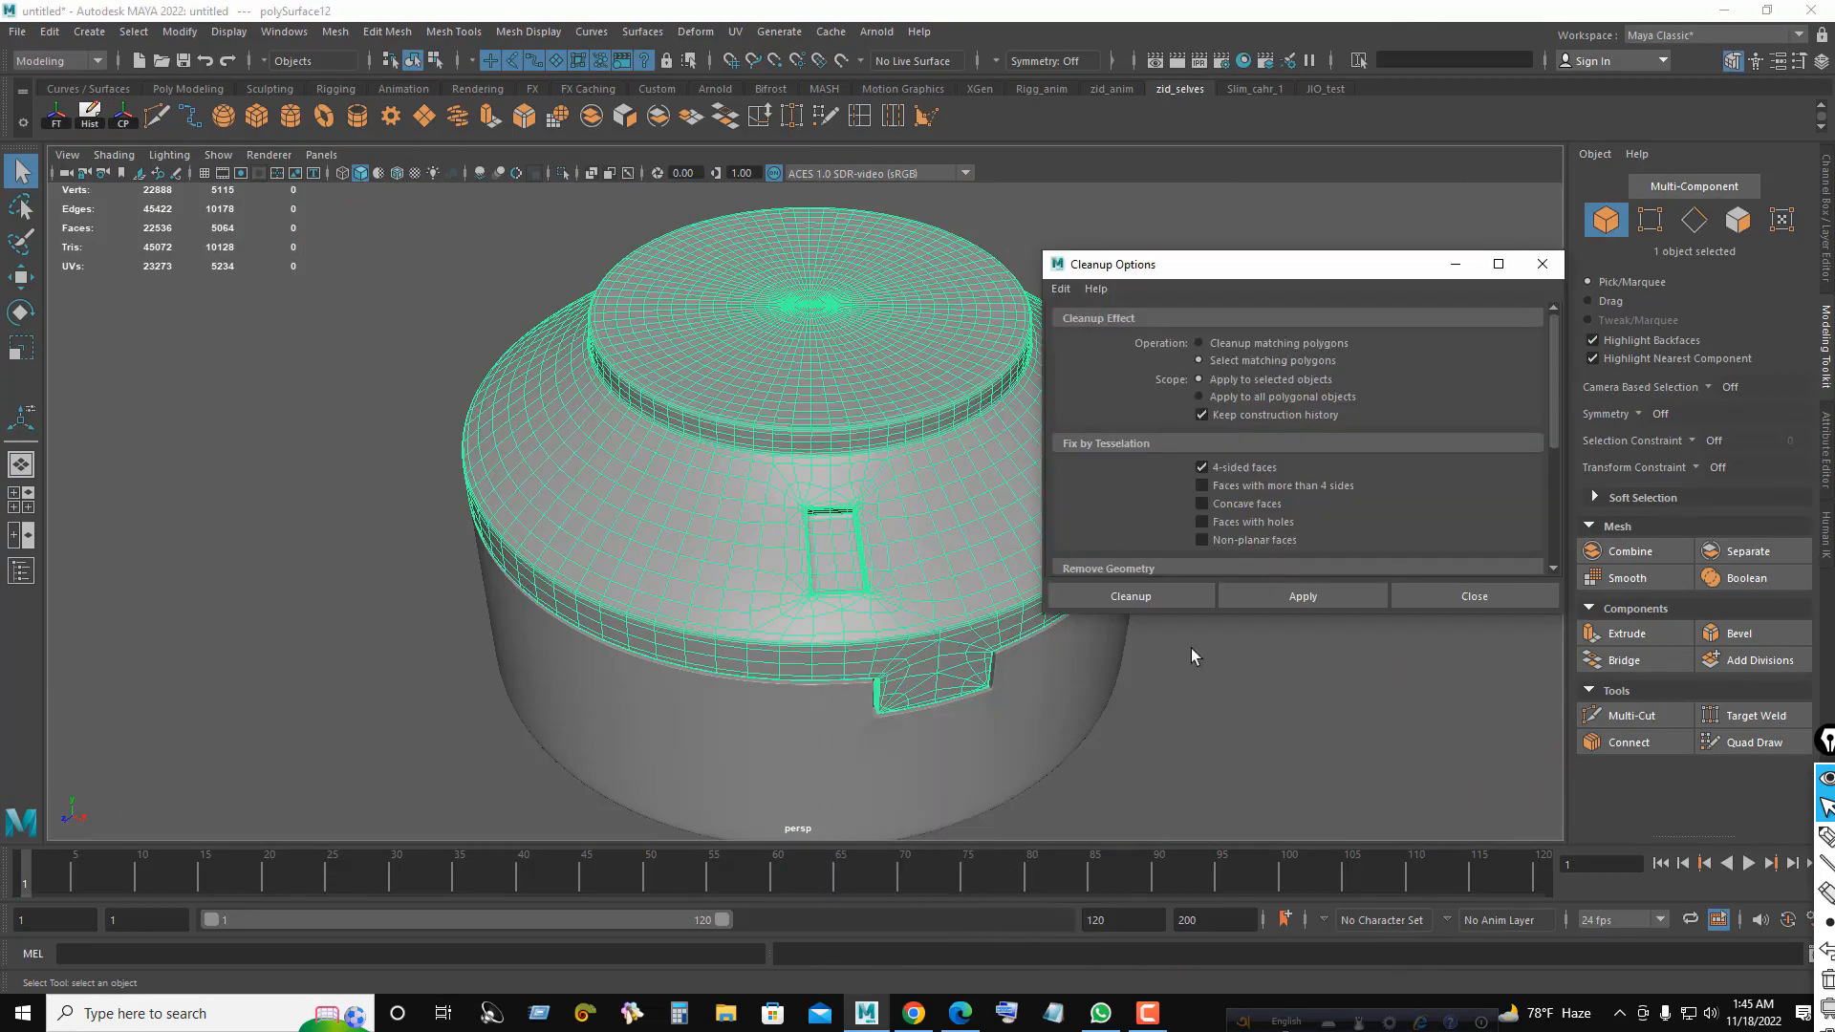
left_click(1299, 590)
left_click_drag(798, 432, 799, 504, "alt")
scroll(750, 382, "up", 5)
middle_click_drag(799, 504, 420, 617, "alt")
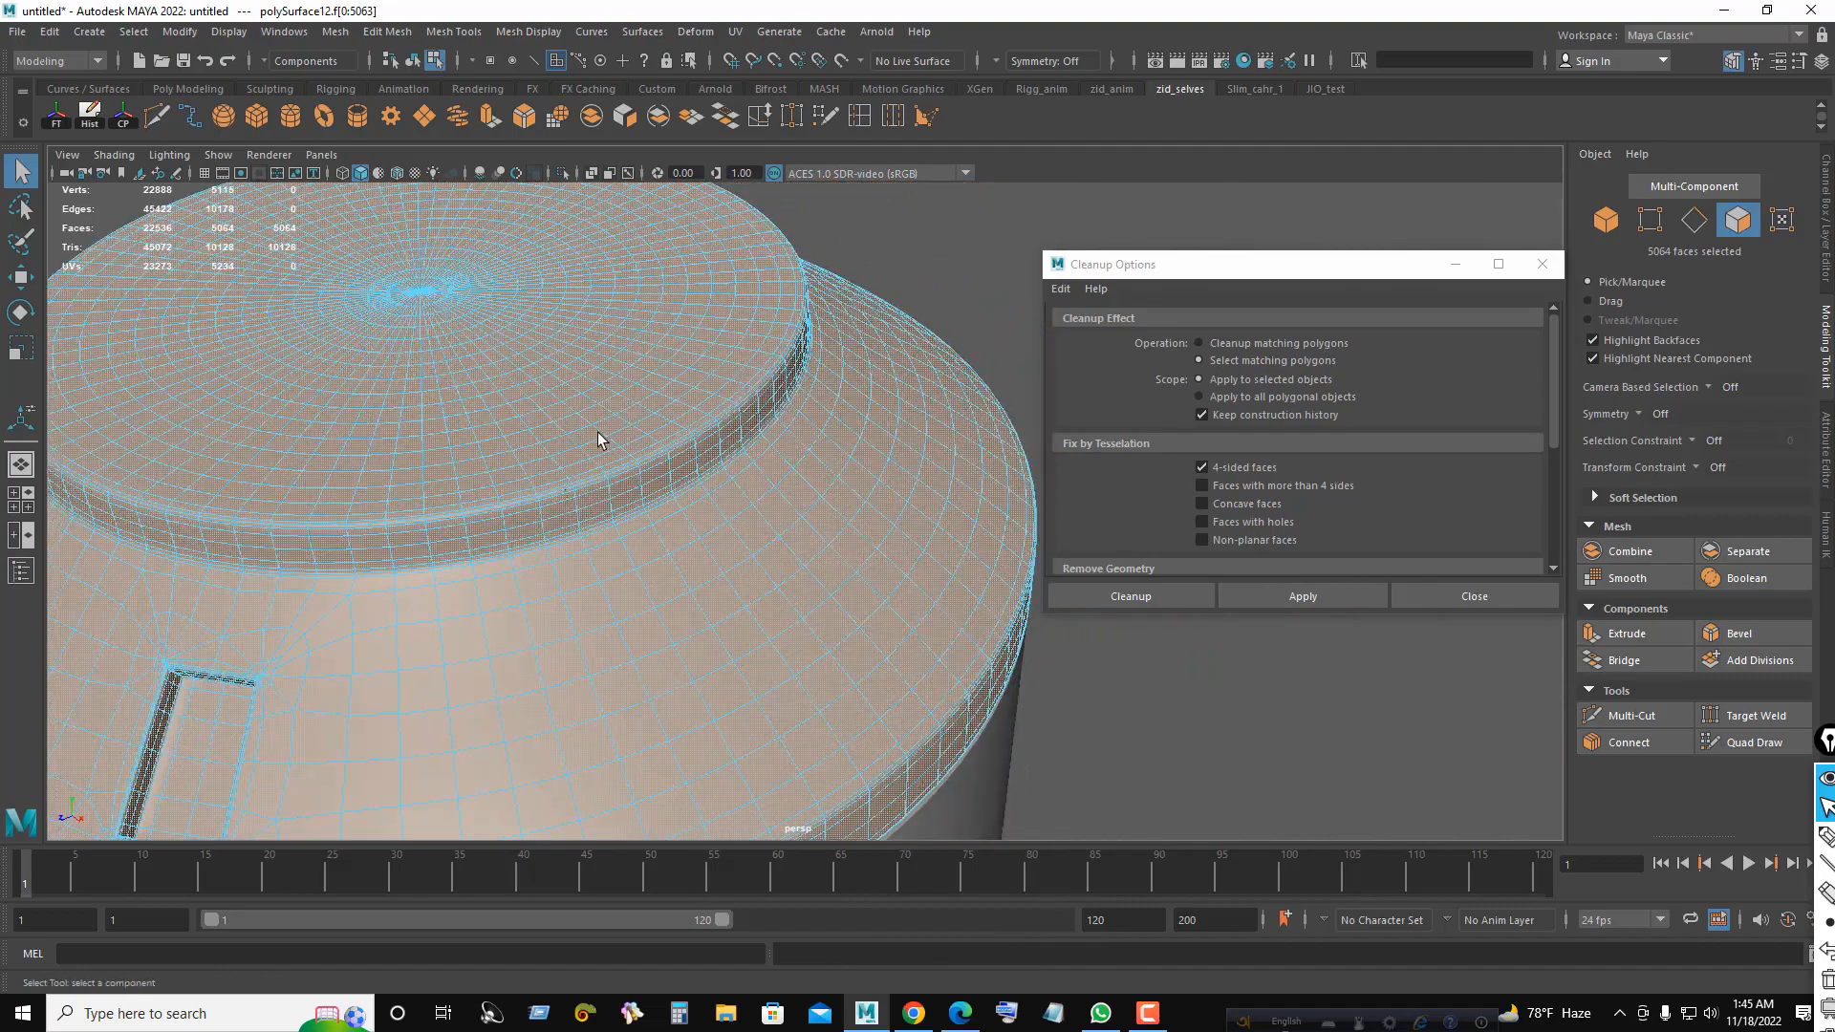
middle_click_drag(576, 468, 758, 450, "alt")
left_click_drag(614, 511, 668, 465, "alt")
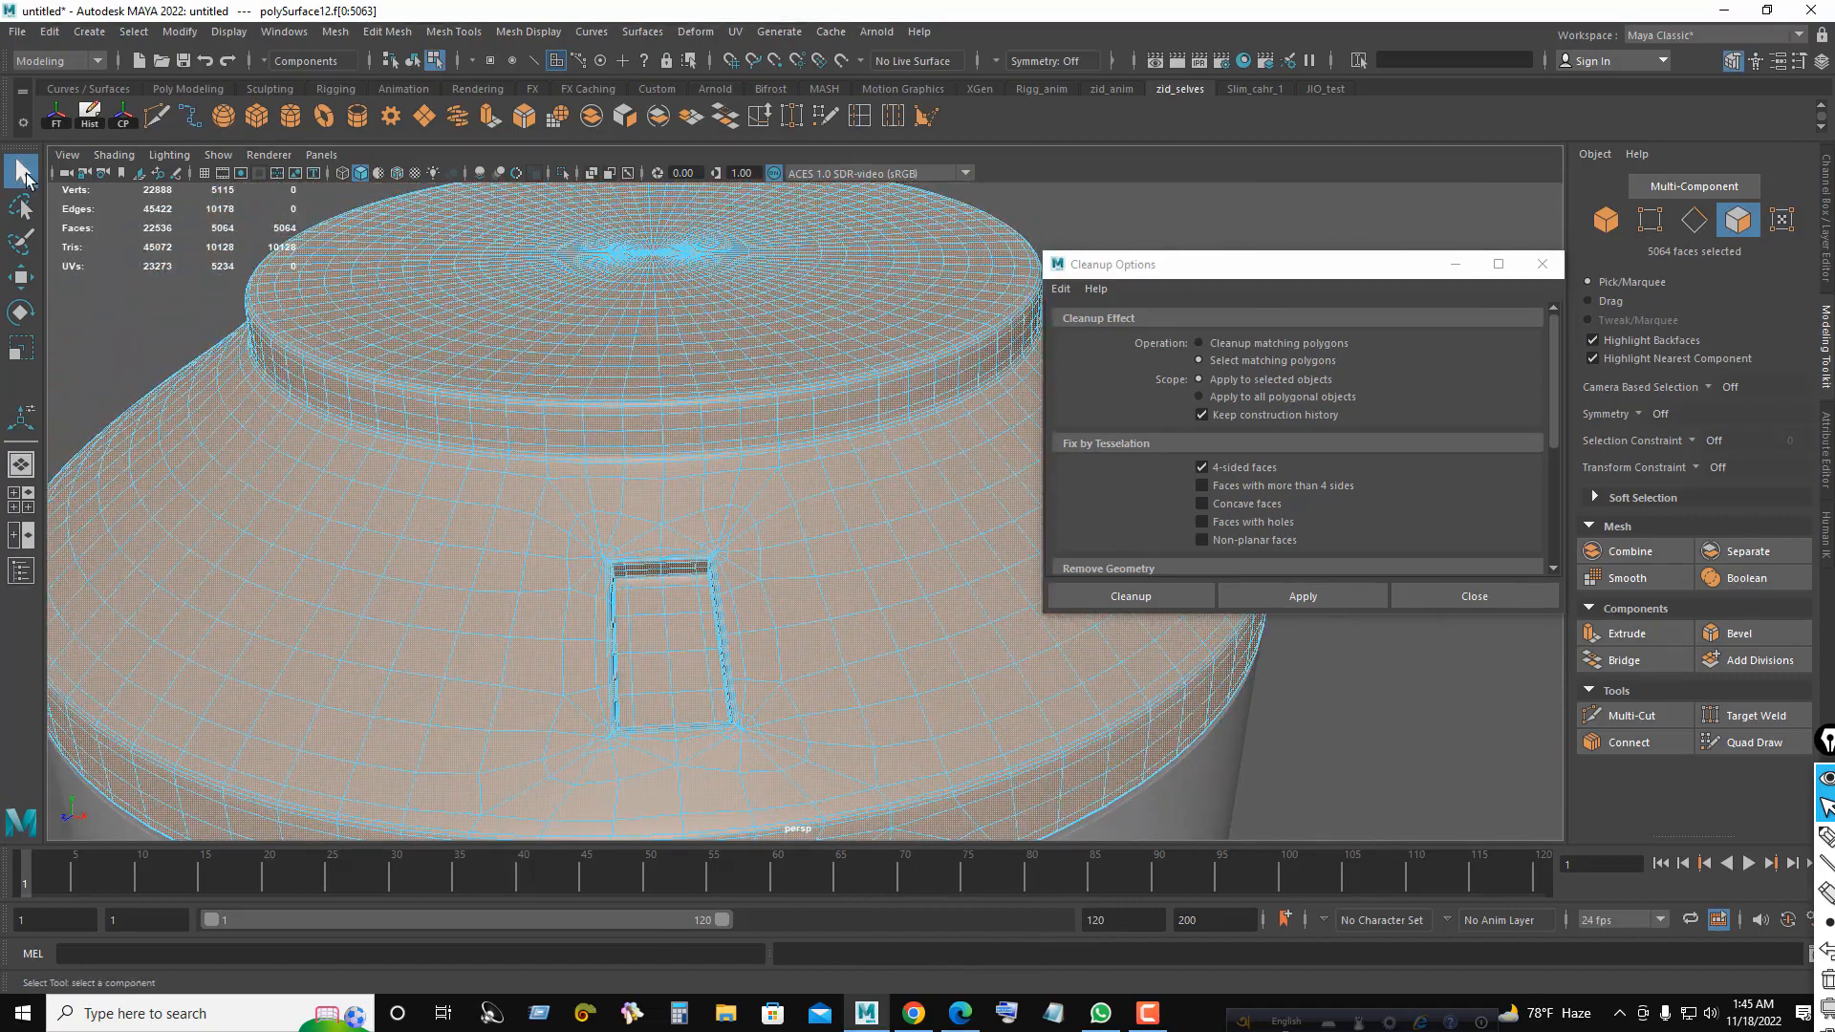
right_click_drag(96, 368, 246, 328)
left_click_drag(791, 574, 604, 538, "alt")
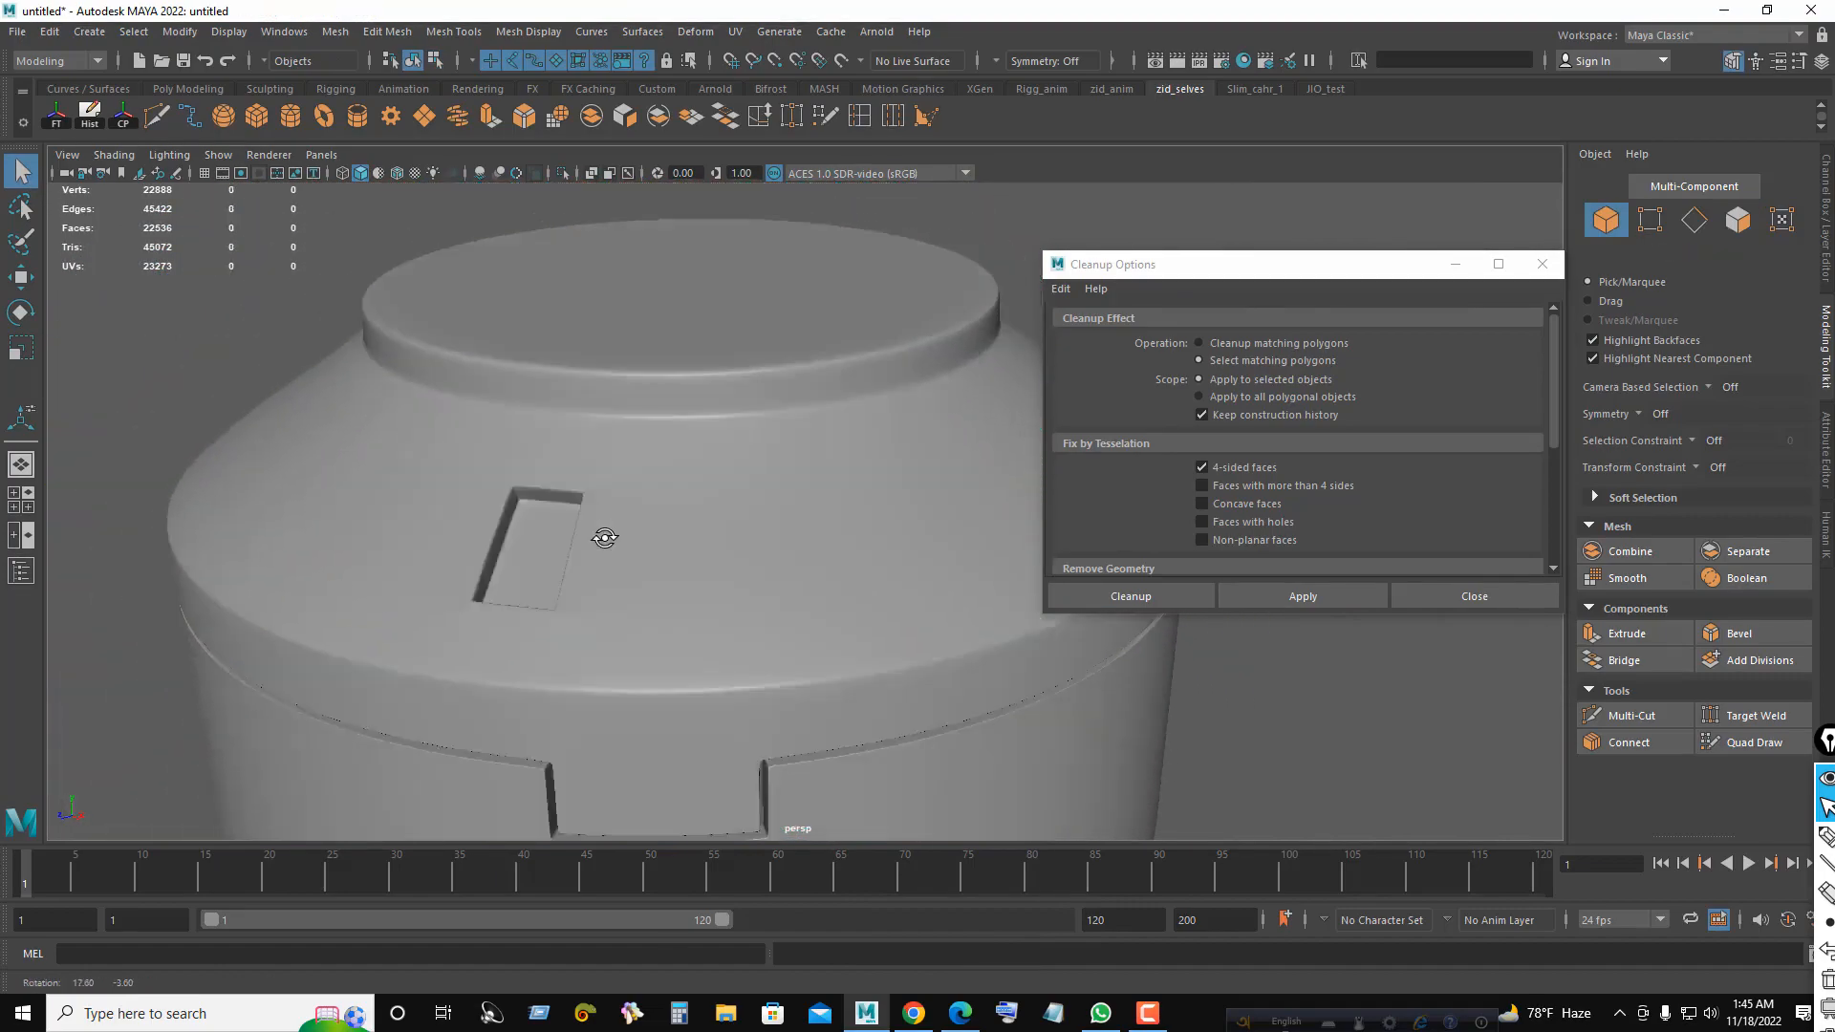
- Close the Cleanup options and apply Soften Edge to the whole upper mesh
left_click(606, 535)
left_click(1541, 264)
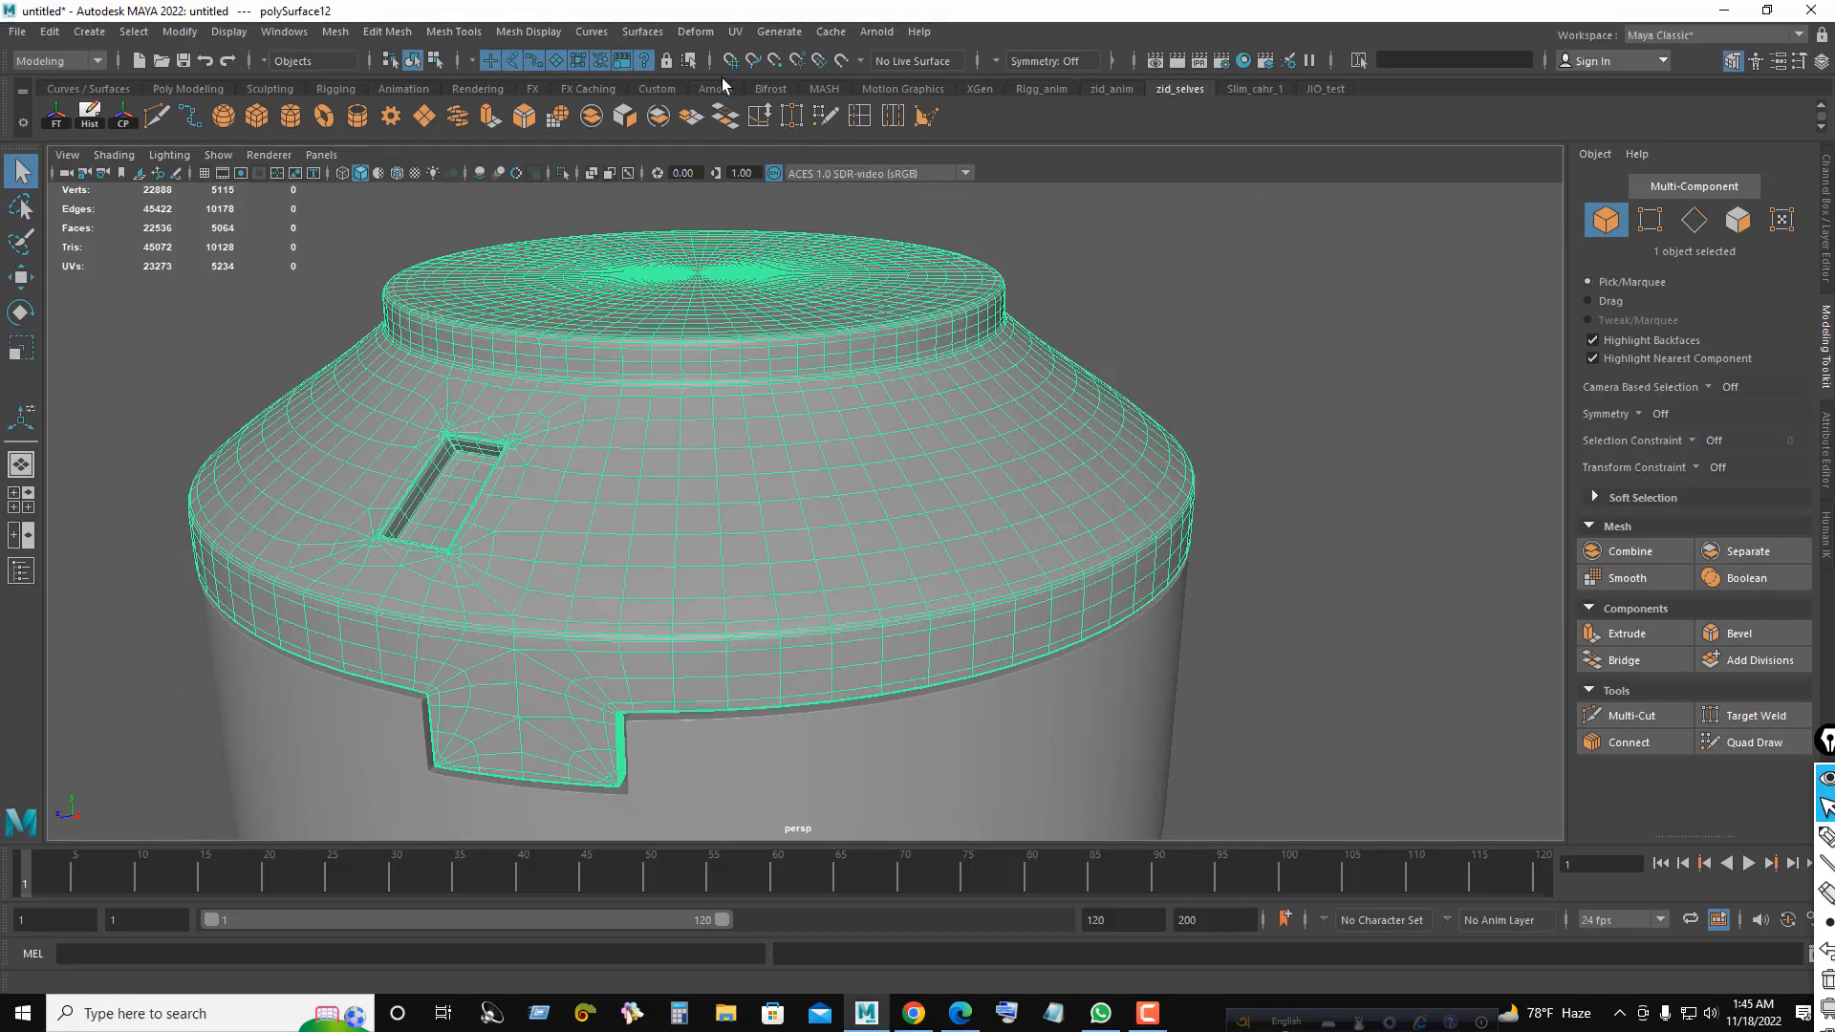
left_click(387, 32)
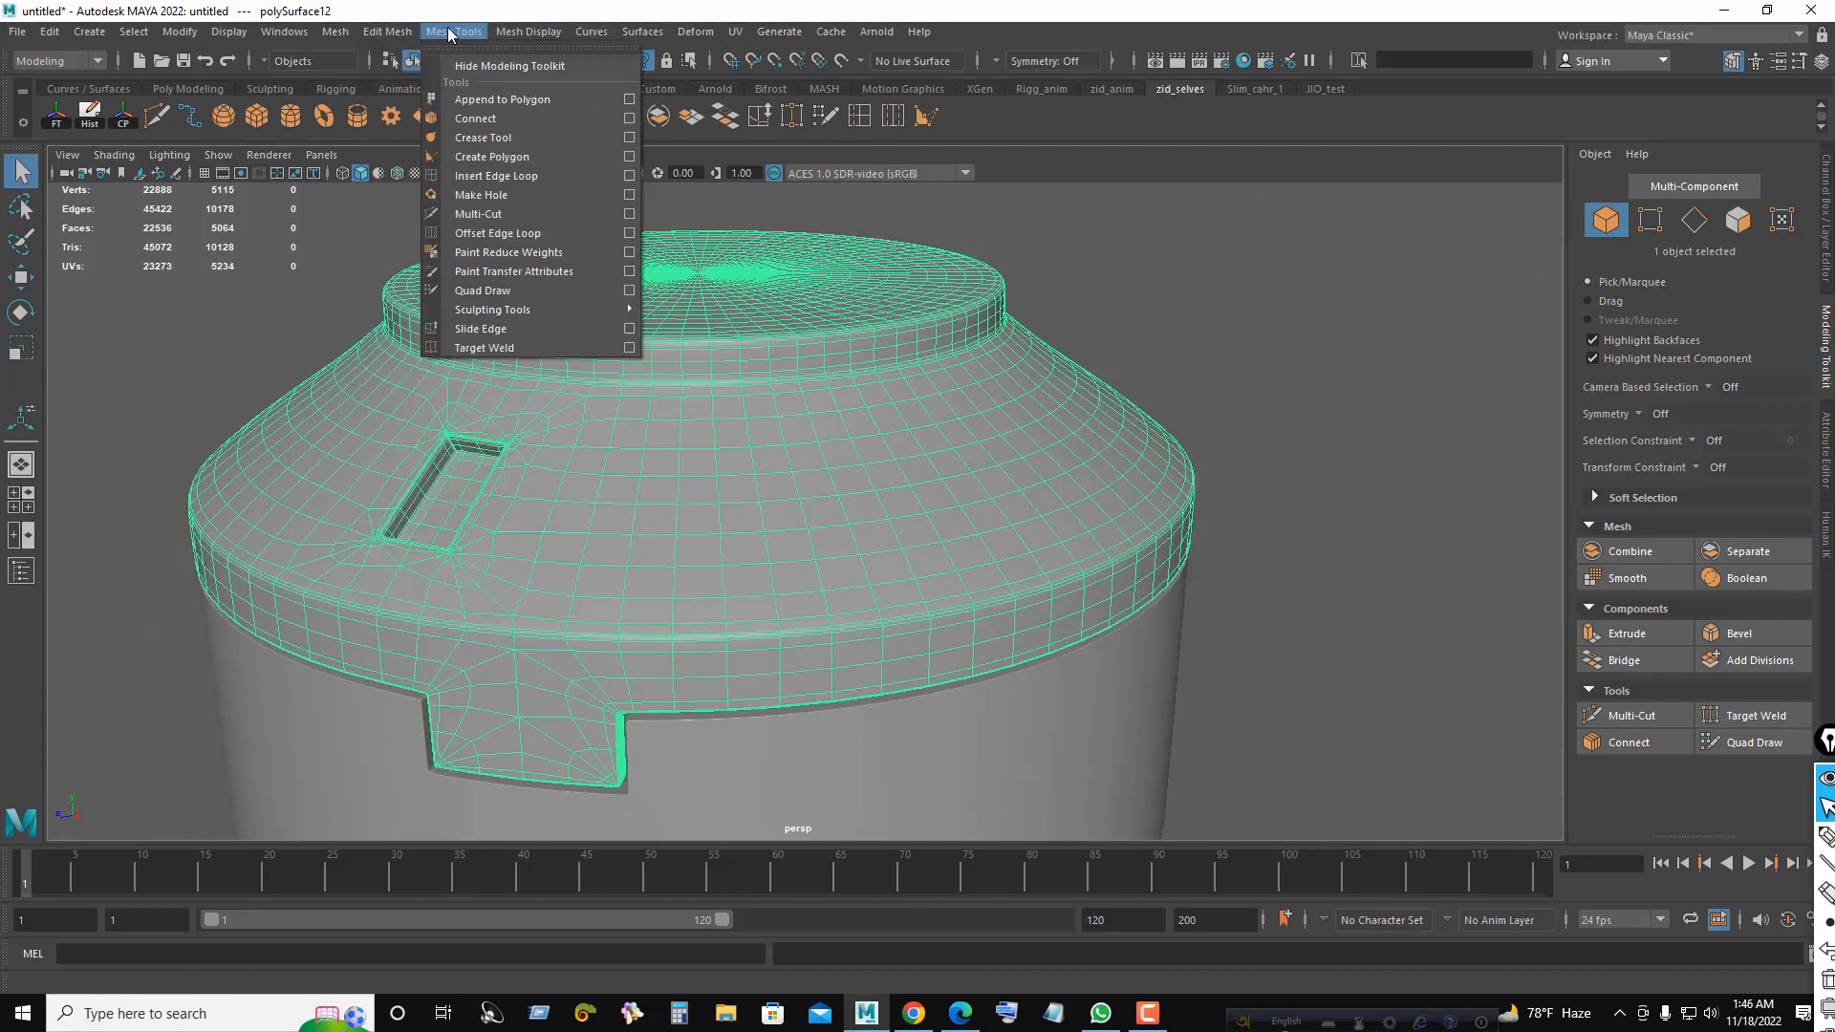
mouse_move(522, 36)
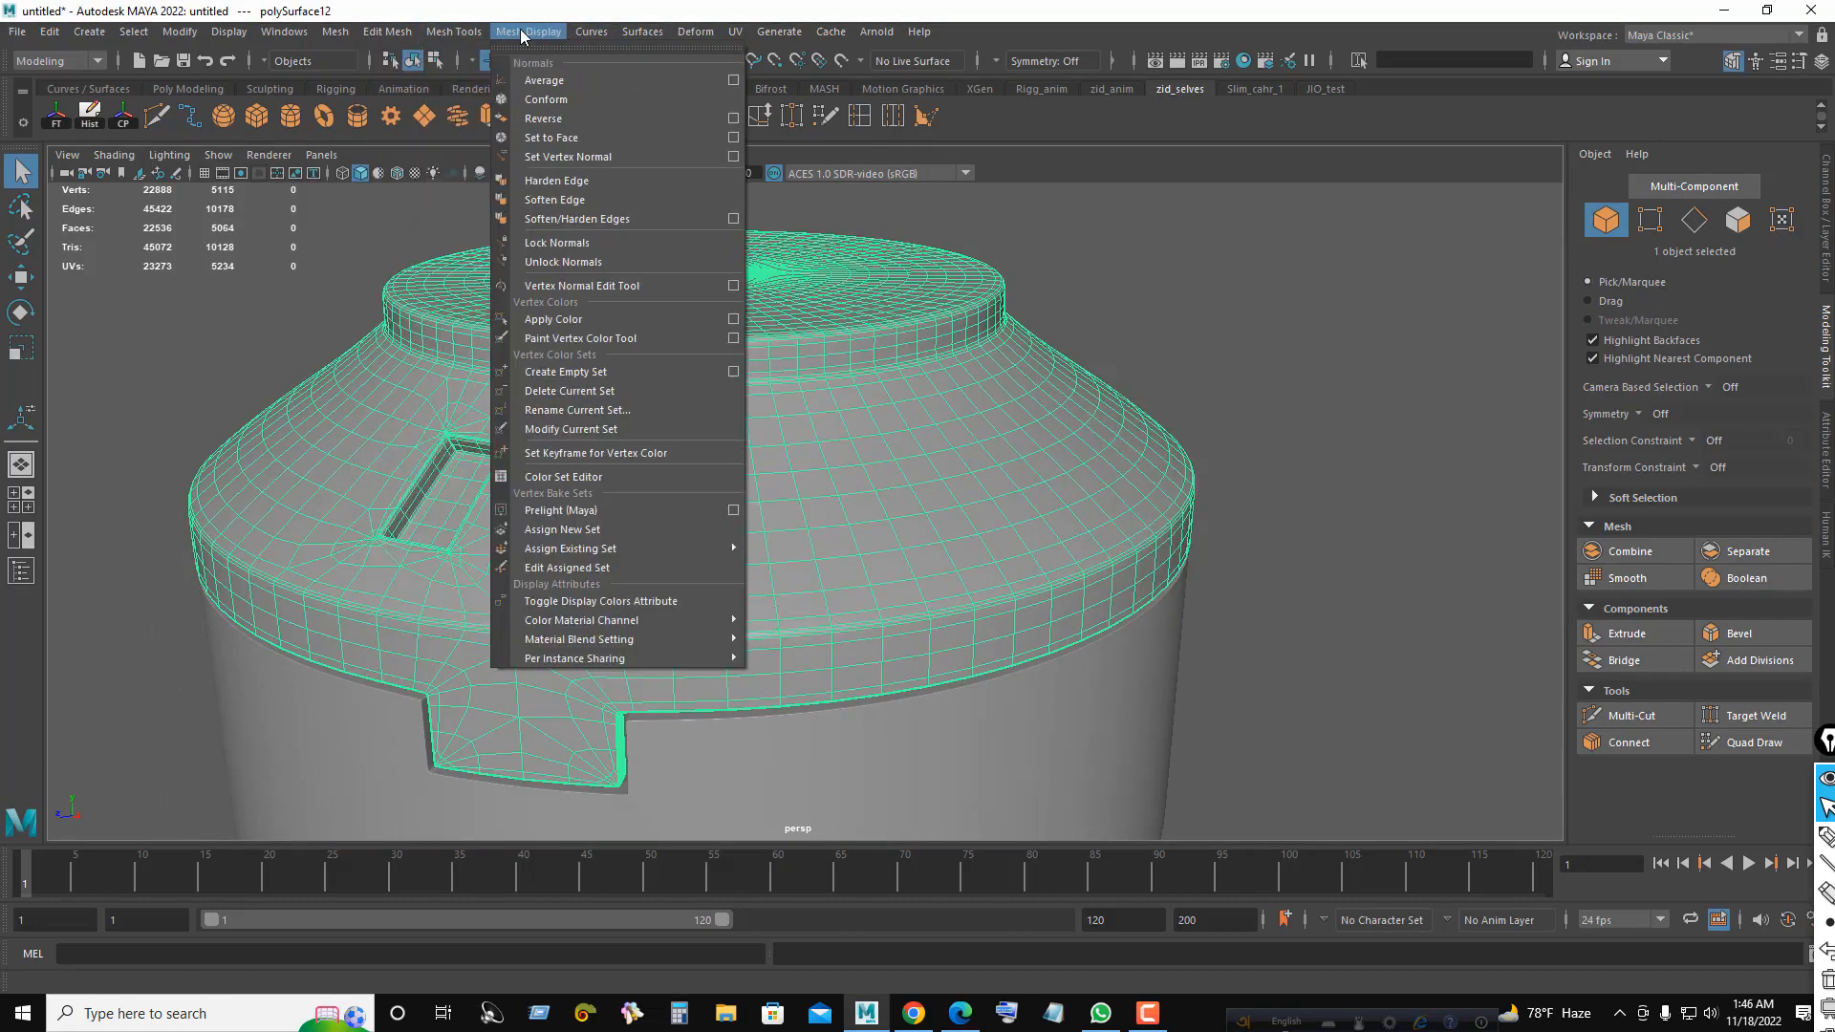
left_click(547, 200)
left_click(1206, 335)
left_click_drag(830, 570, 946, 575, "alt")
right_click_drag(640, 545, 901, 513, "alt")
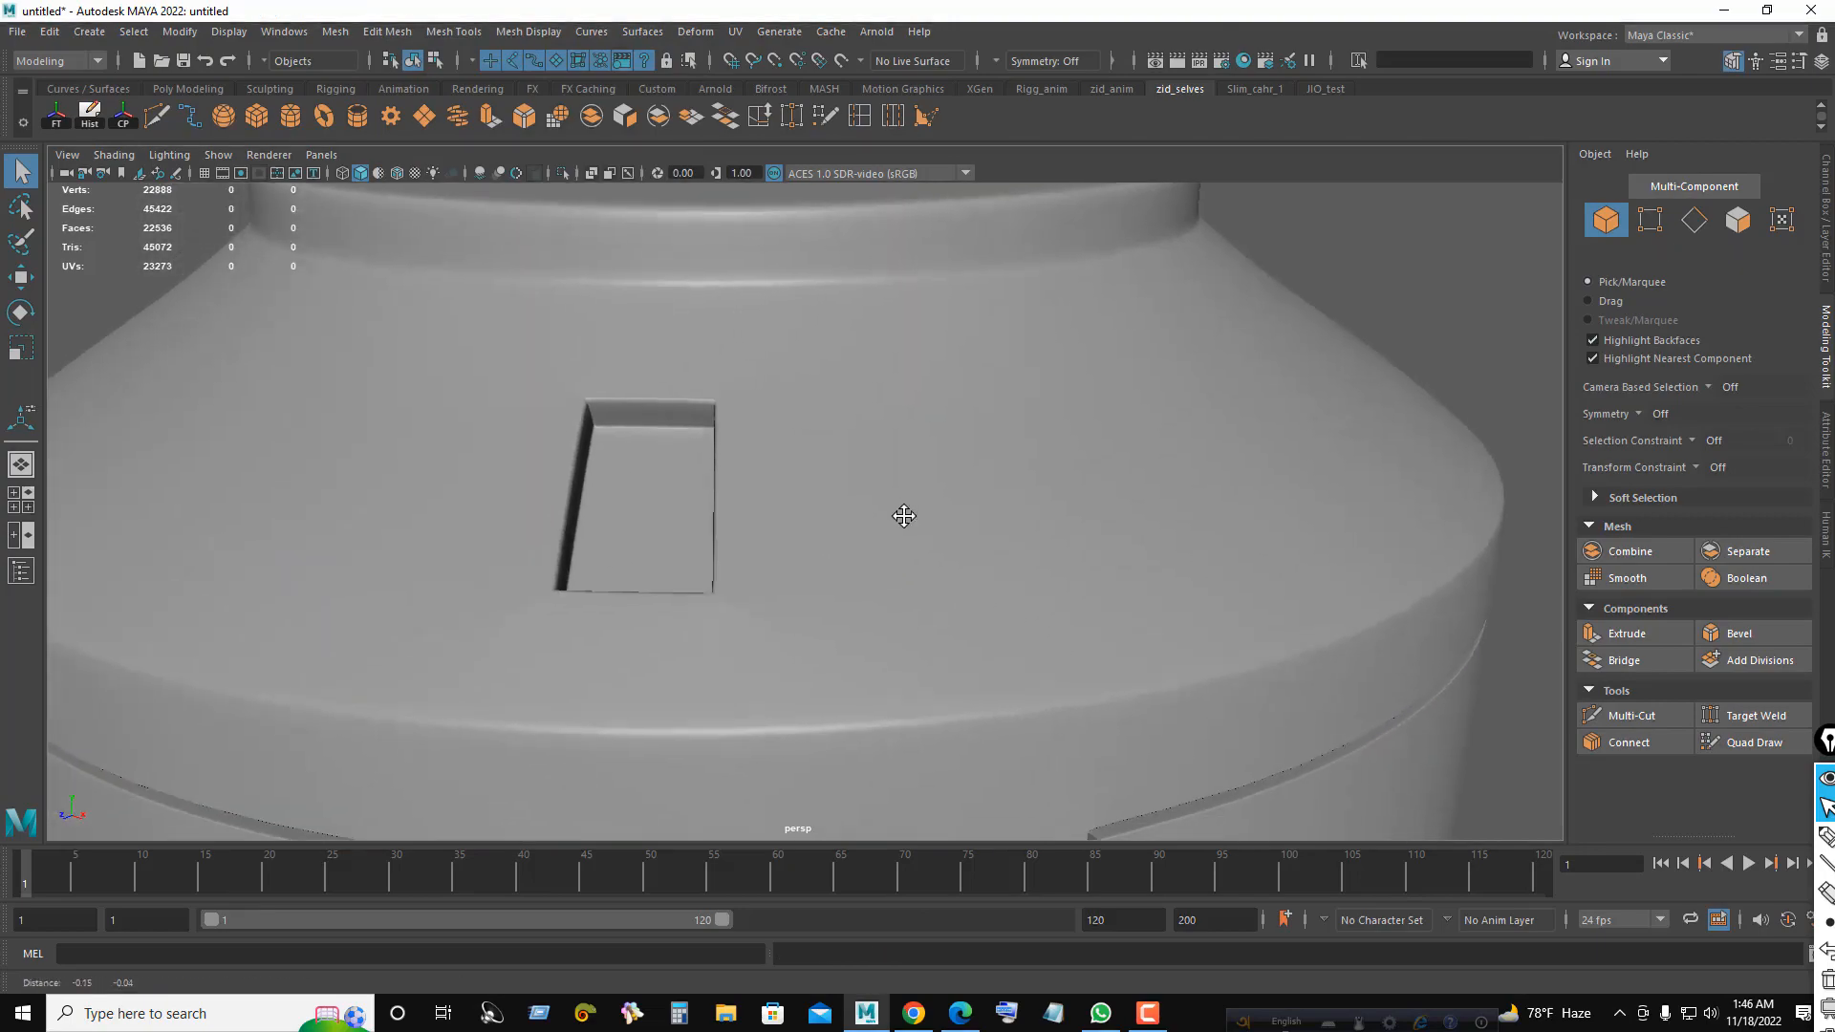
- Turn on smooth preview for the upper mesh and examine the finished part from several angles
left_click(808, 517)
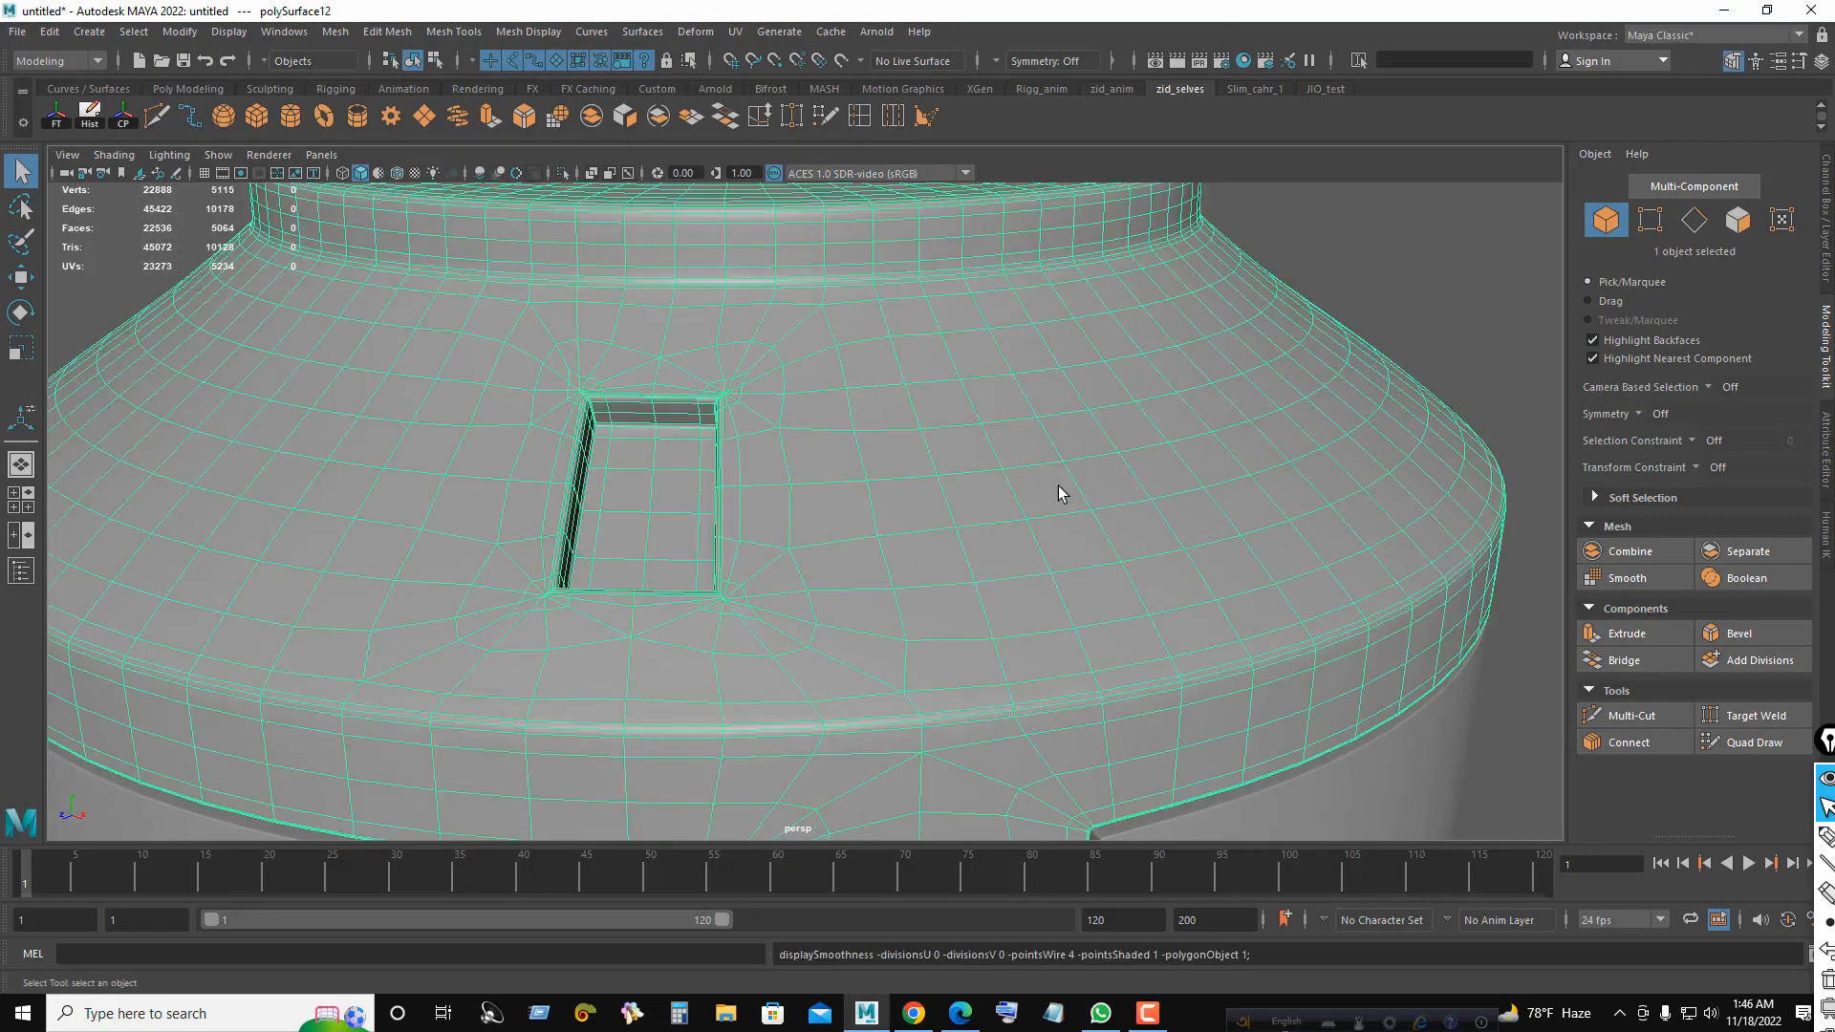
scroll(1061, 495, "down", 5)
right_click_drag(1293, 336, 1355, 313)
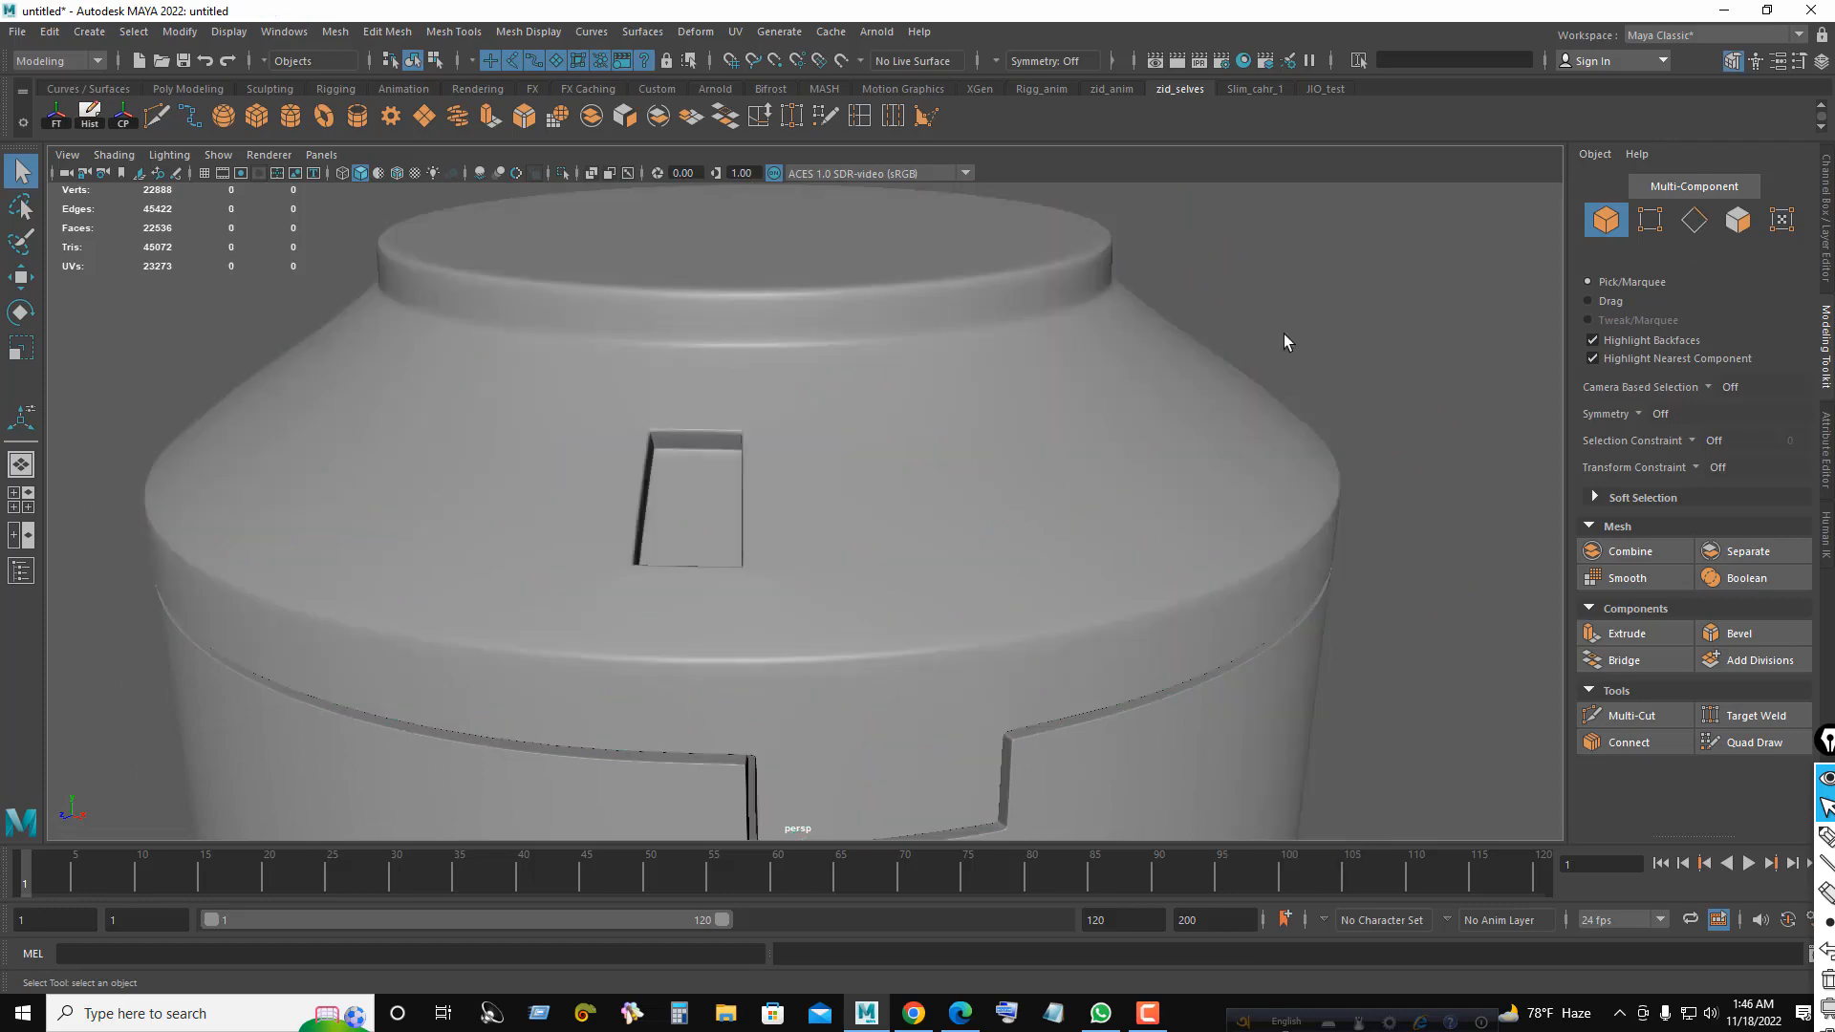
key("3")
left_click(1253, 311)
mouse_move(881, 563)
left_mouse_down("alt")
mouse_move(831, 590)
mouse_move(855, 571)
left_mouse_up("alt")
right_click_drag(516, 539, 229, 521, "alt")
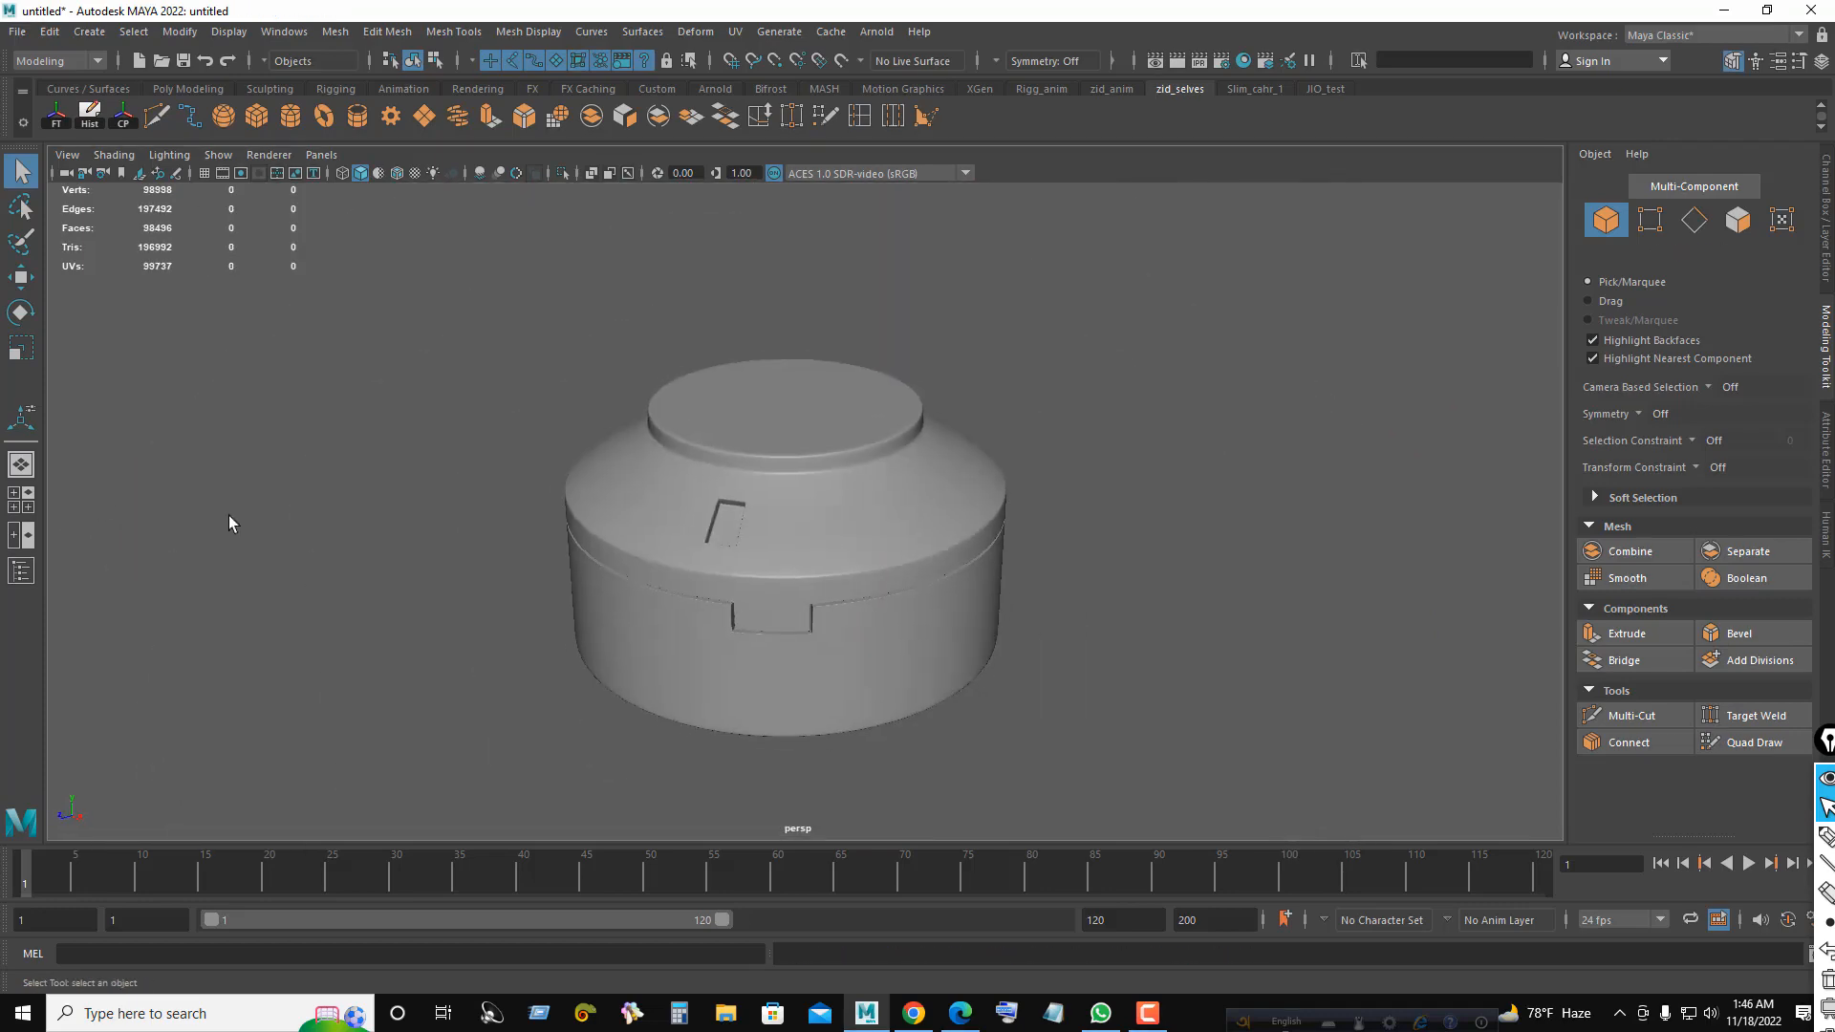
left_click_drag(880, 557, 602, 484, "alt")
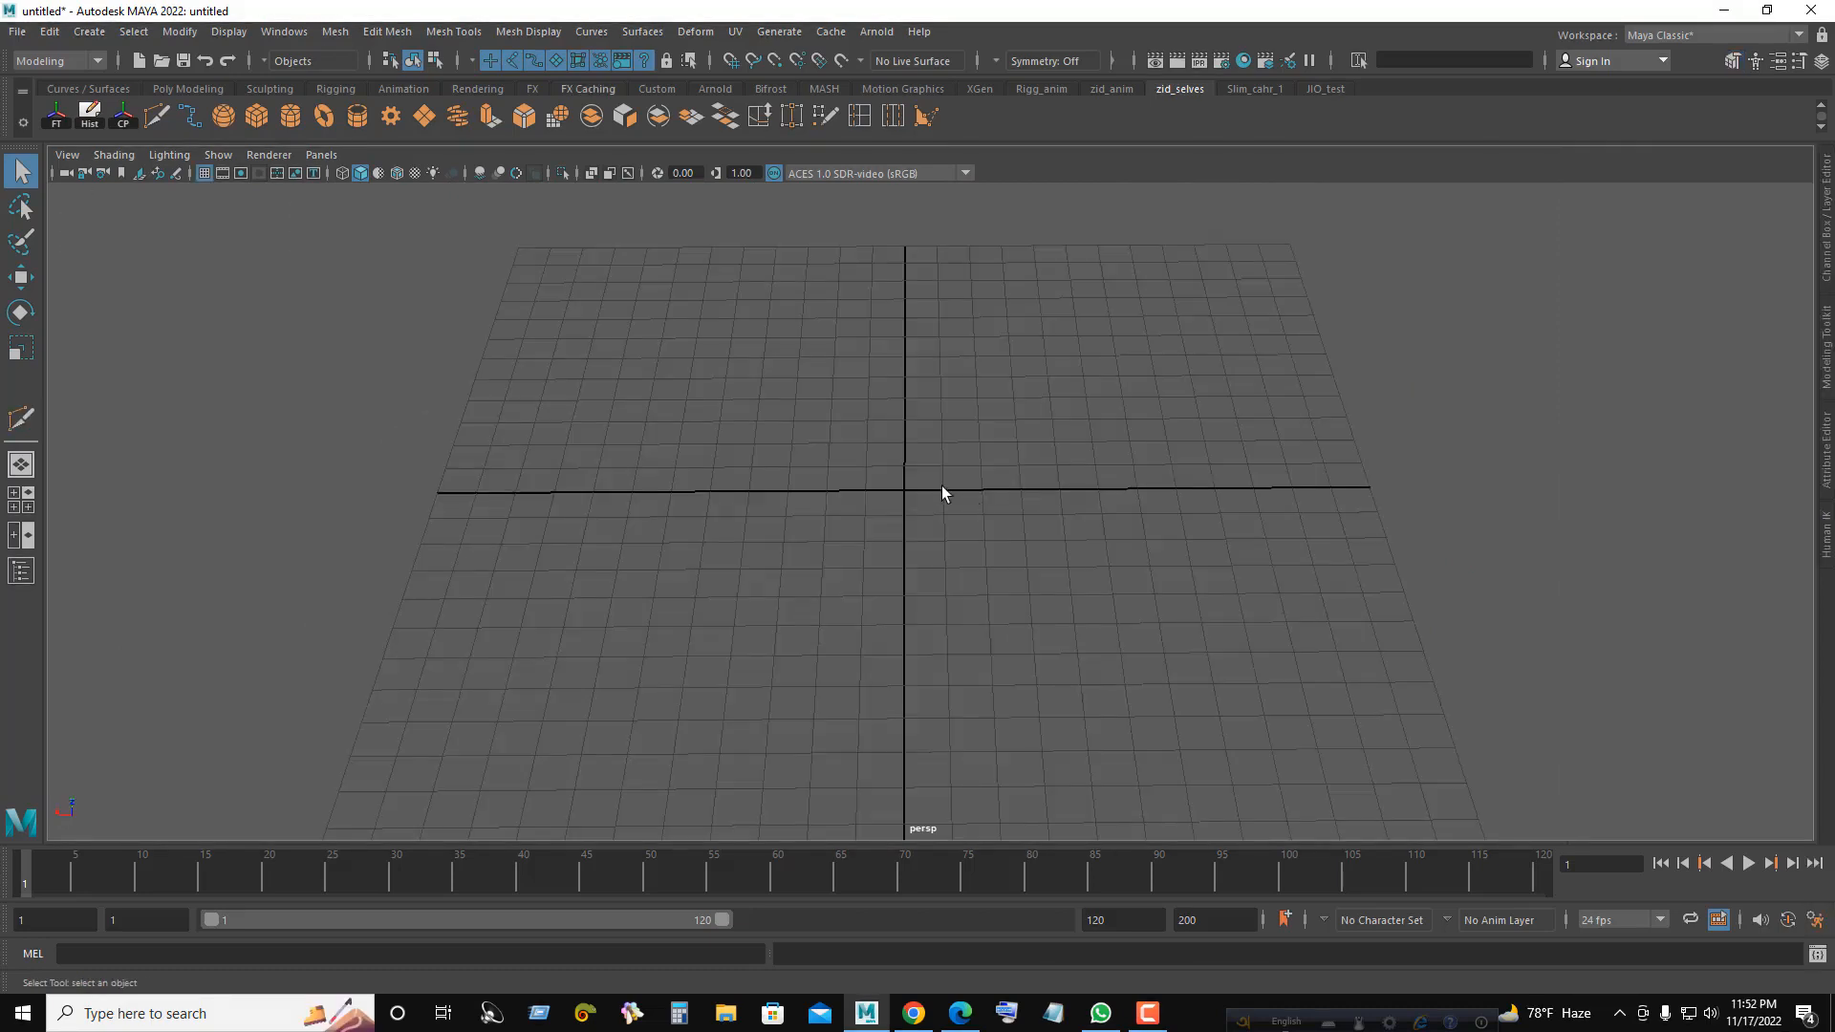
- Create a polygon cube at the origin and scale it up uniformly to several times its original size
left_click(258, 119)
scroll(1027, 514, "up", 4)
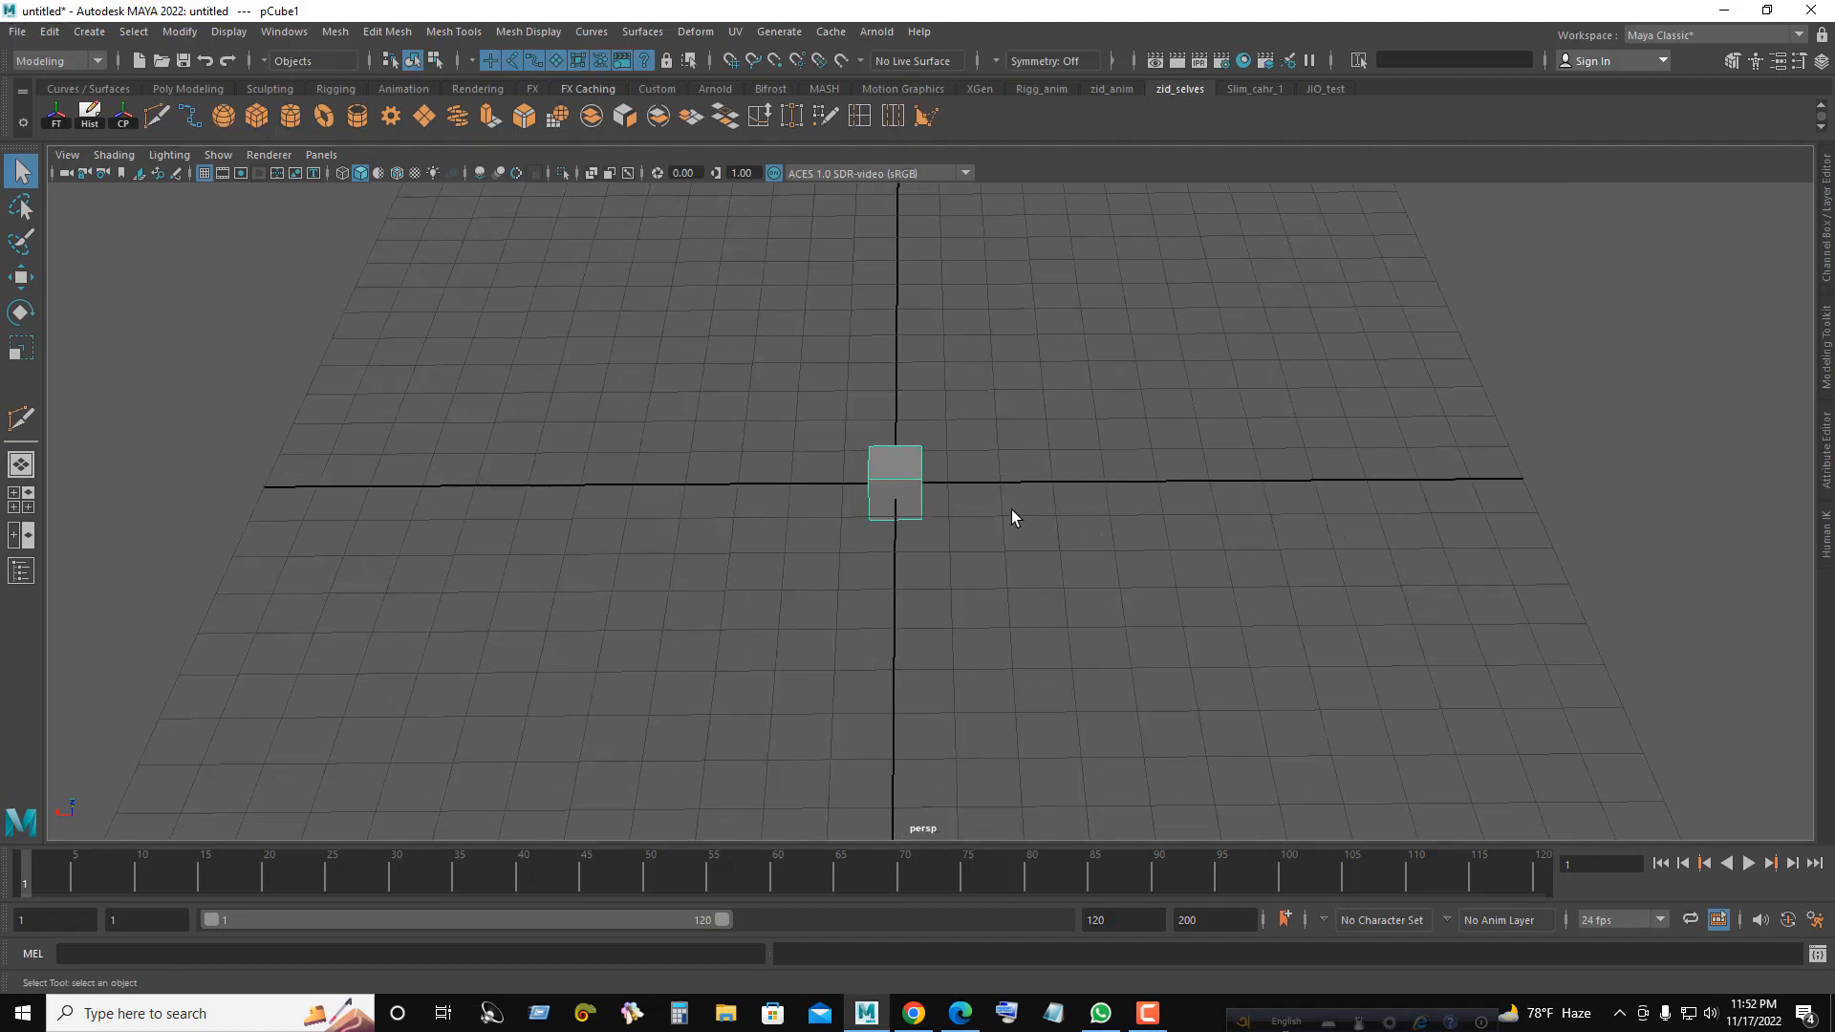
scroll(1013, 517, "up", 2)
key("w")
key("r")
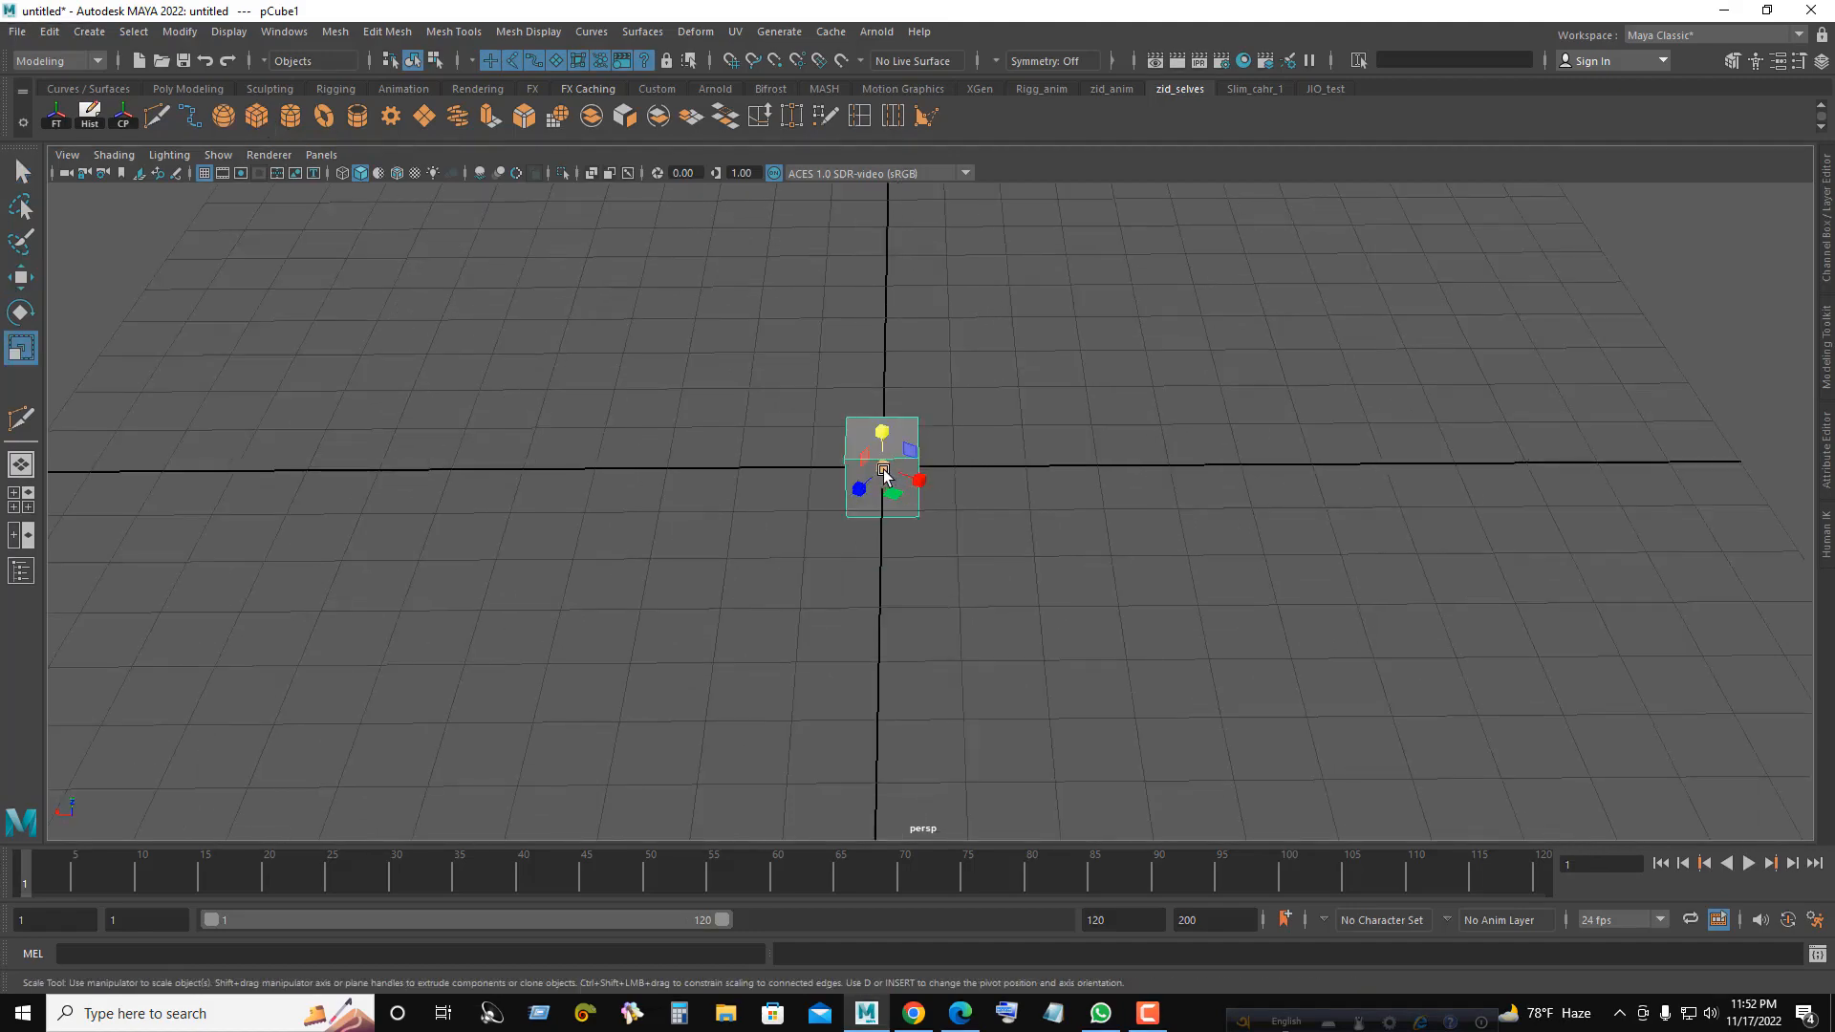
left_click_drag(884, 471, 990, 516)
left_click_drag(1109, 507, 835, 454, "alt")
key("q")
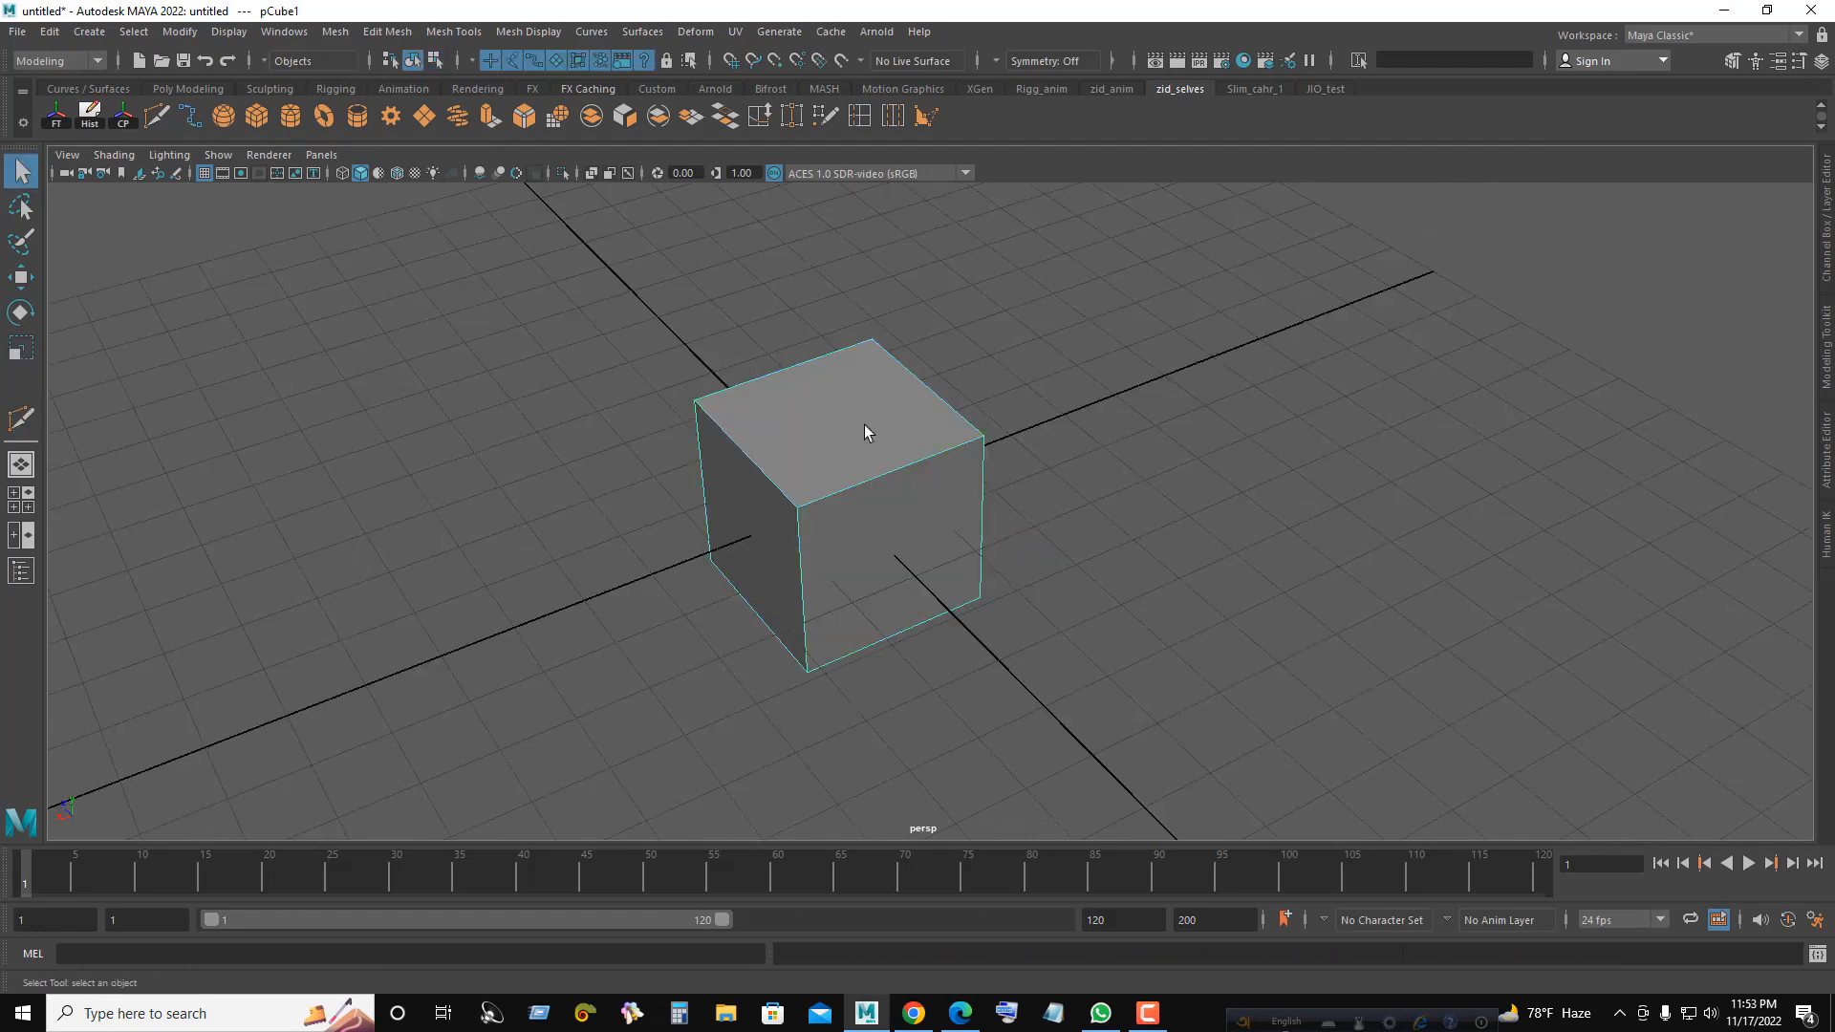
left_click_drag(871, 469, 926, 442, "alt")
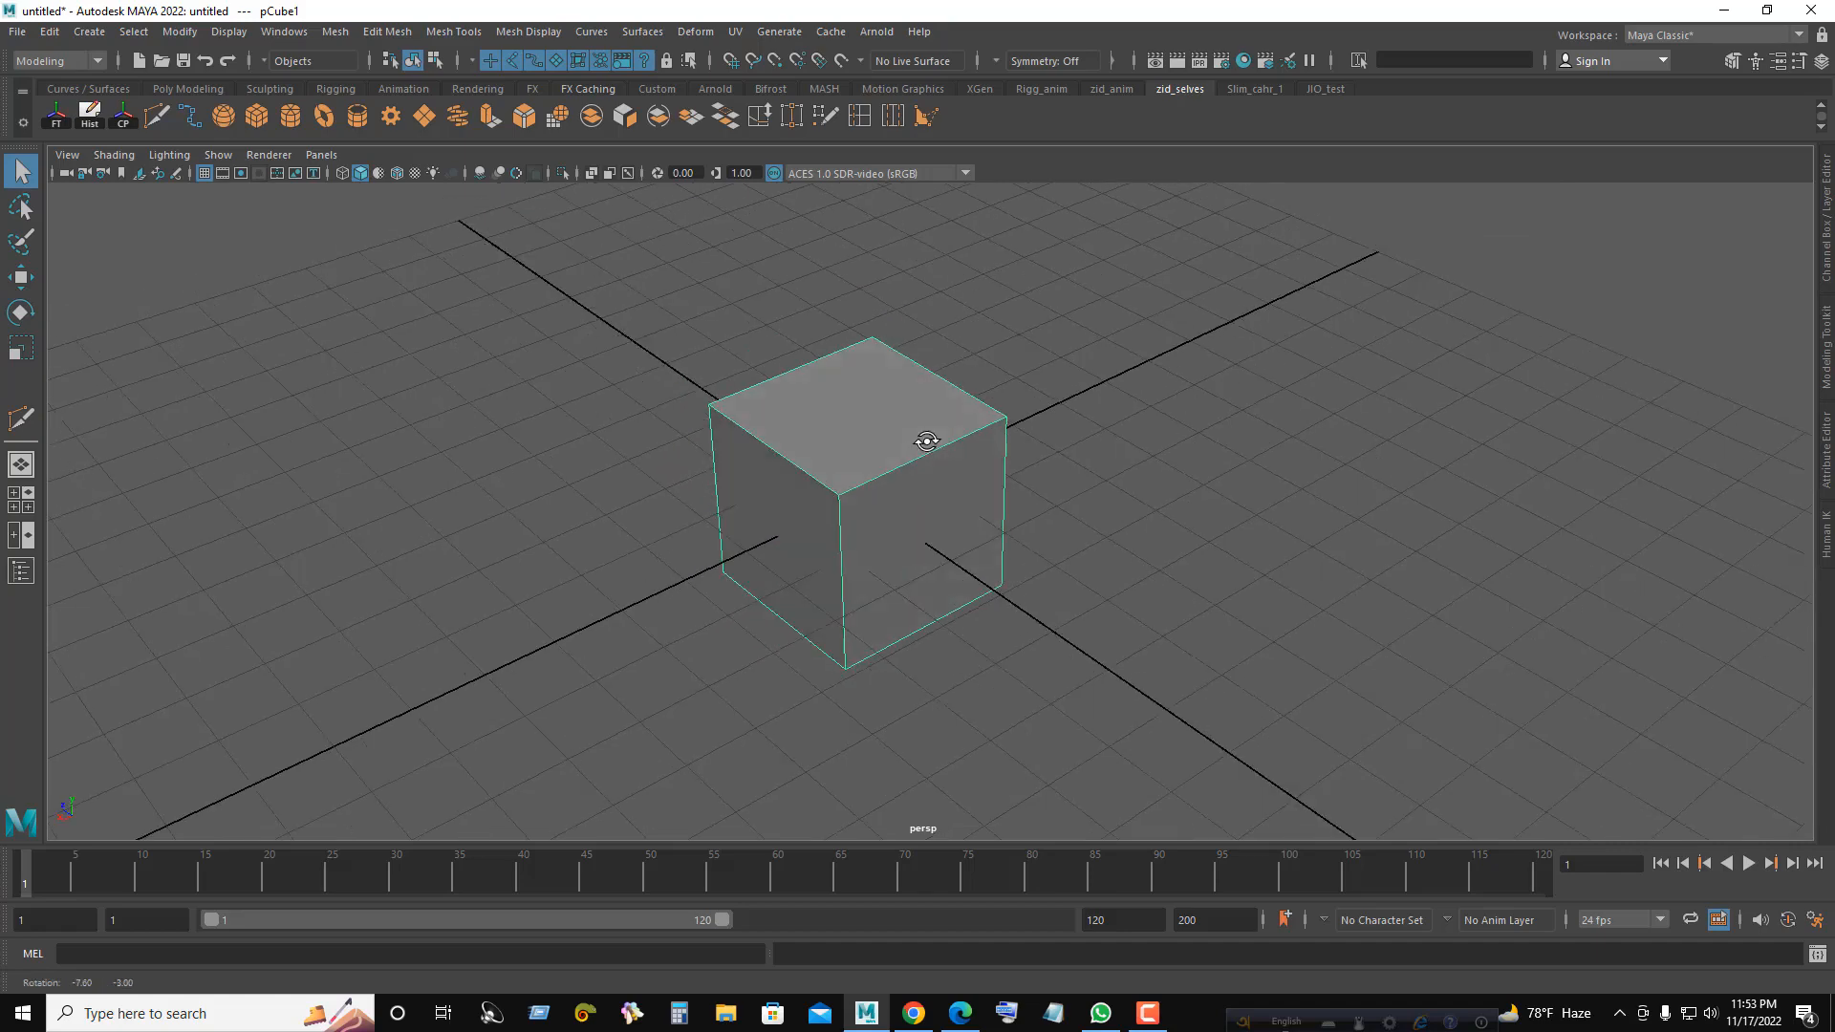
- Select the cube's top face and its four side faces
right_click(856, 416)
left_click(857, 469)
left_click(841, 404)
left_click(768, 530, "shift")
left_click(907, 523, "shift")
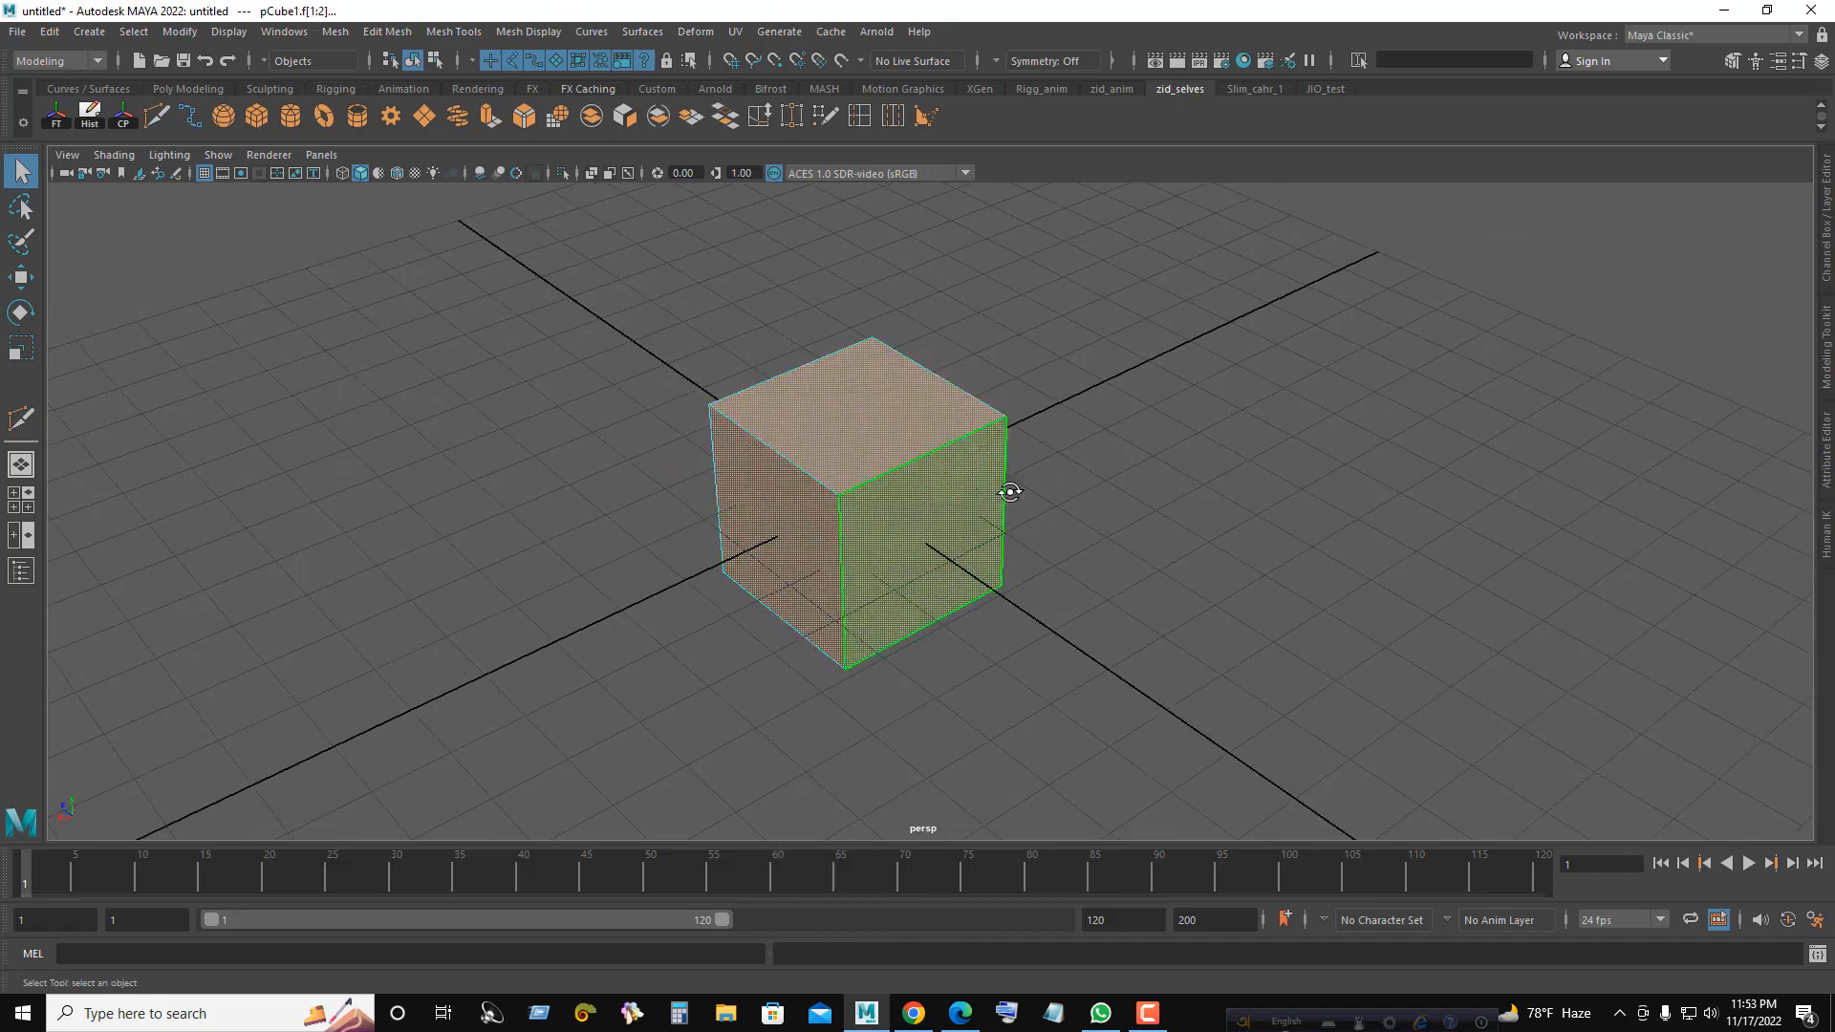
left_click_drag(1003, 492, 806, 474, "alt")
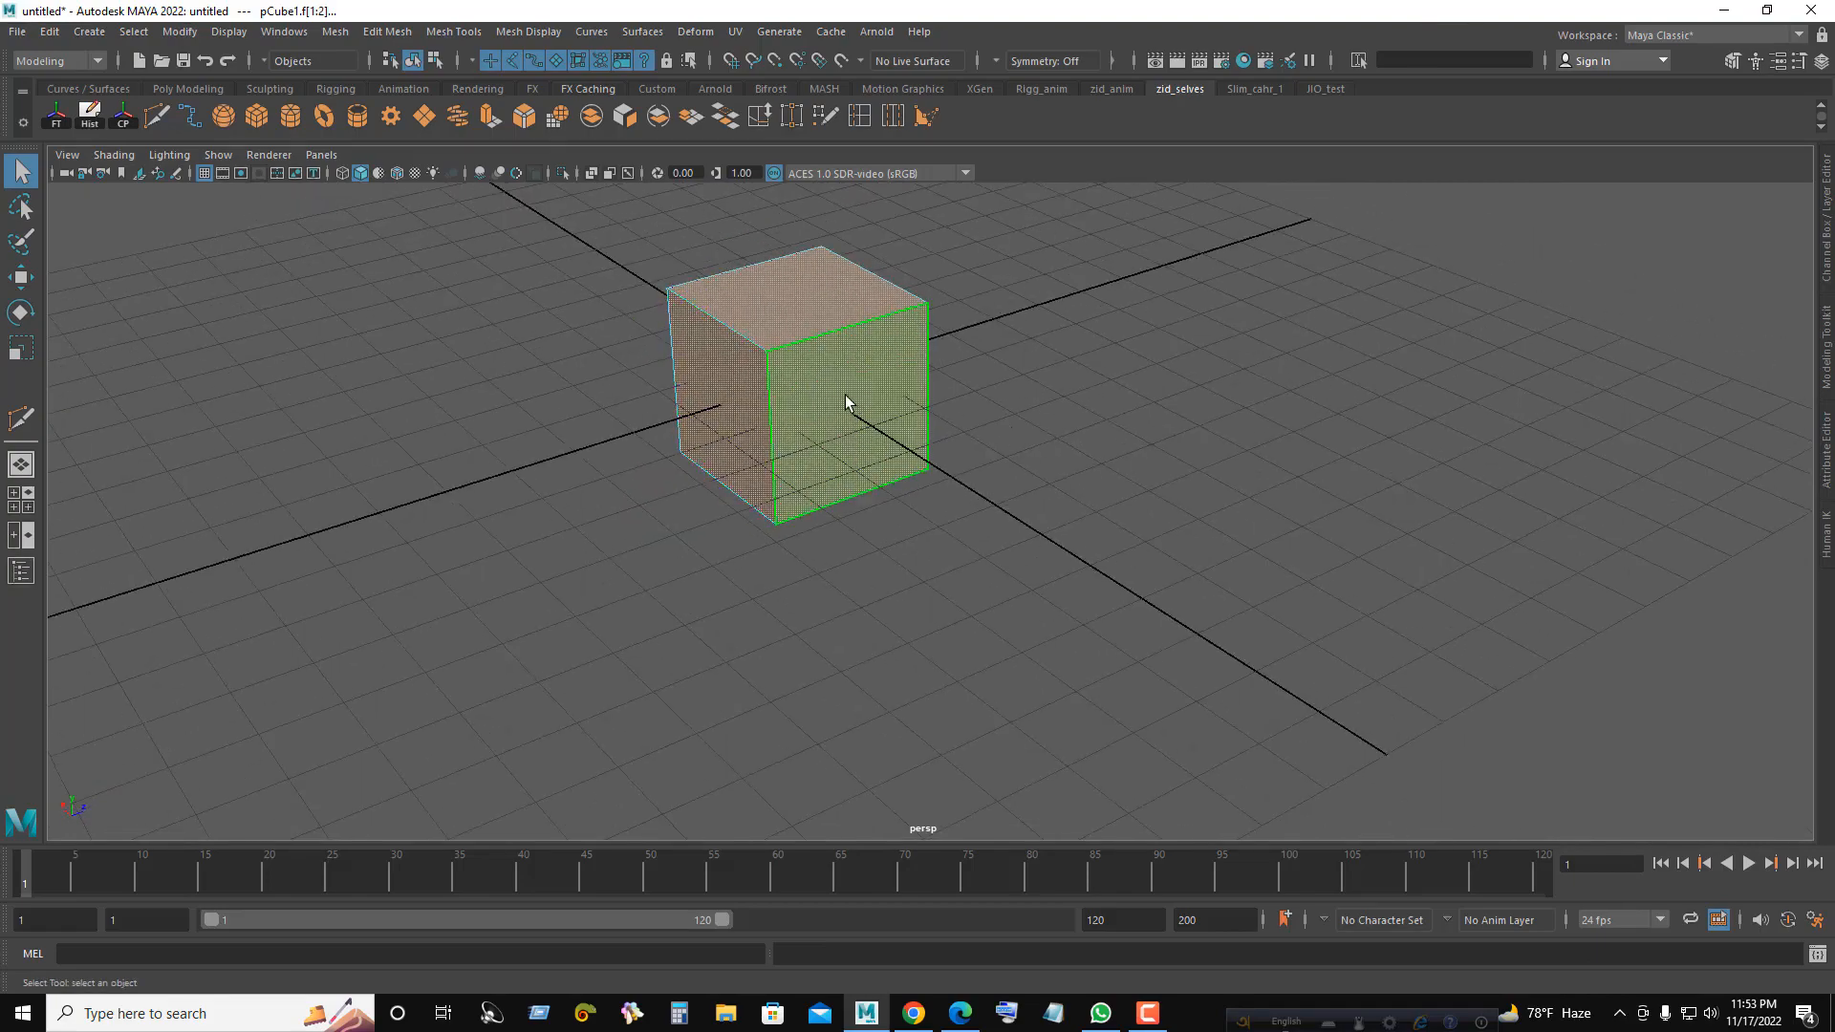
left_click_drag(845, 393, 1274, 407, "alt")
mouse_move(1274, 407)
left_mouse_down("alt")
mouse_move(1106, 389)
mouse_move(1295, 394)
left_mouse_up("alt")
key("ctrl+e")
left_click_drag(989, 420, 619, 409, "alt")
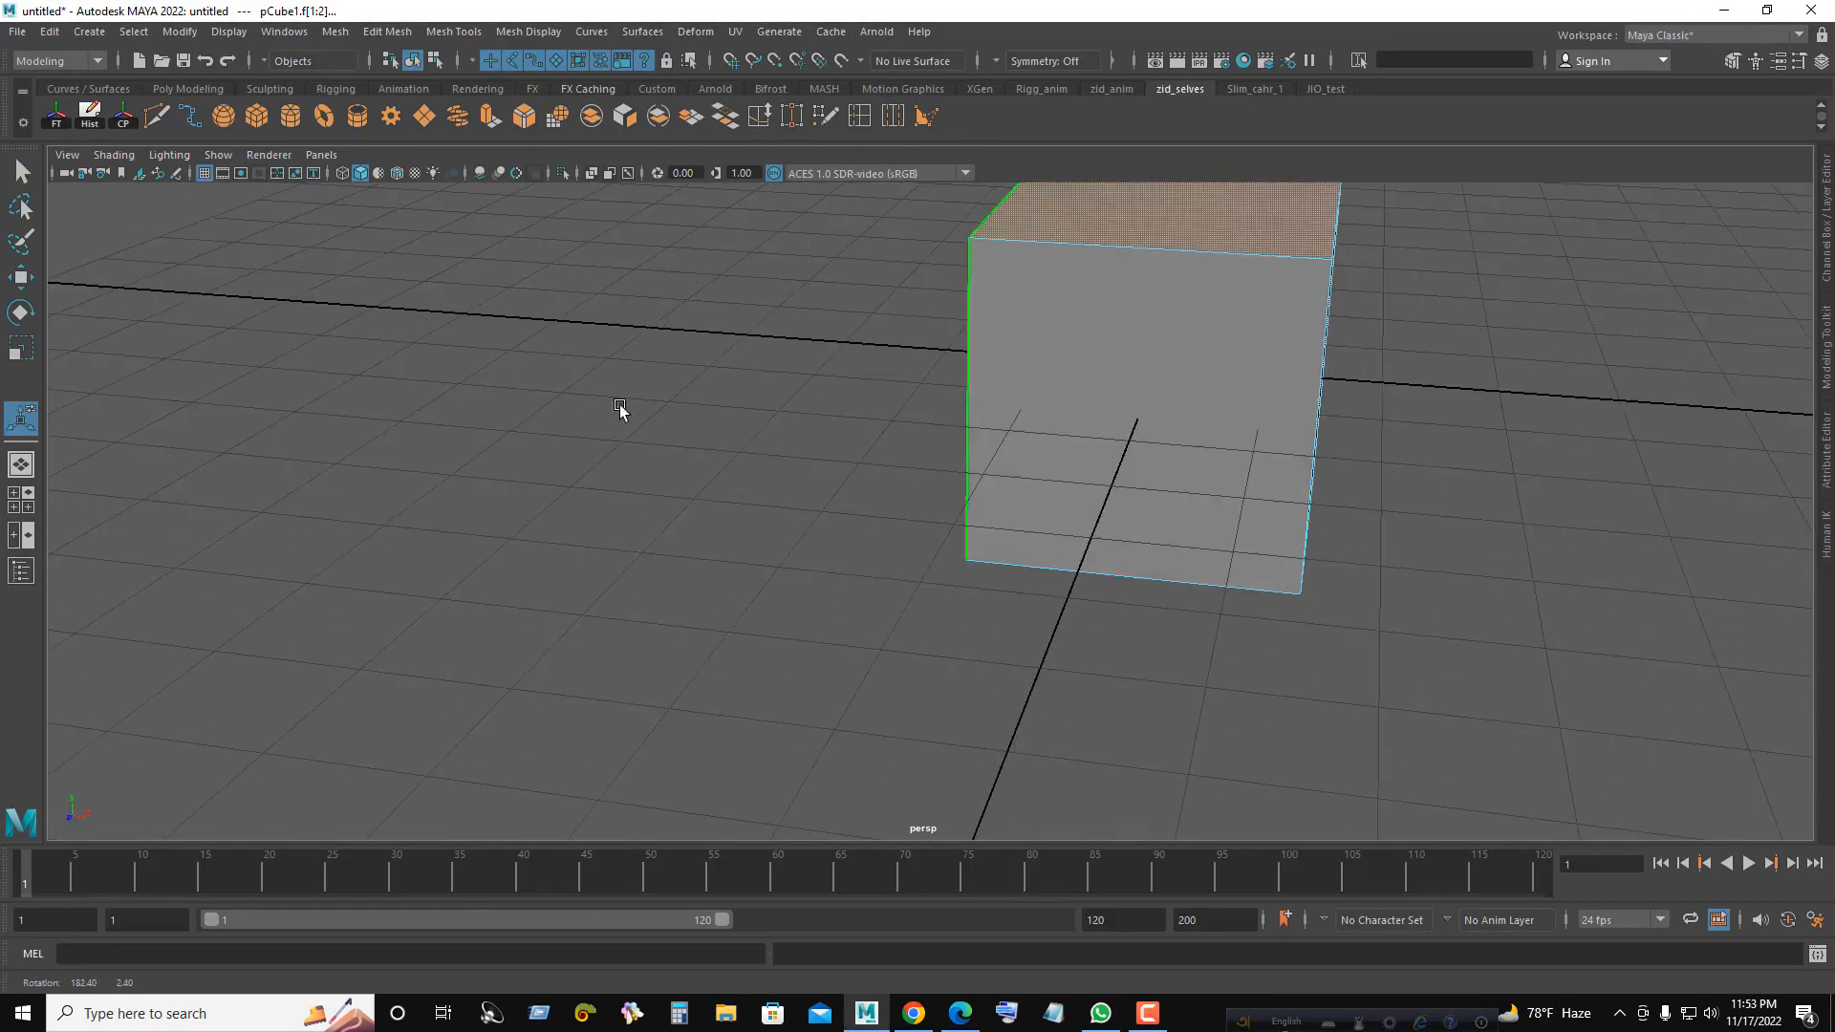
left_click(1084, 409, "shift")
left_click_drag(1085, 409, 1302, 479, "alt")
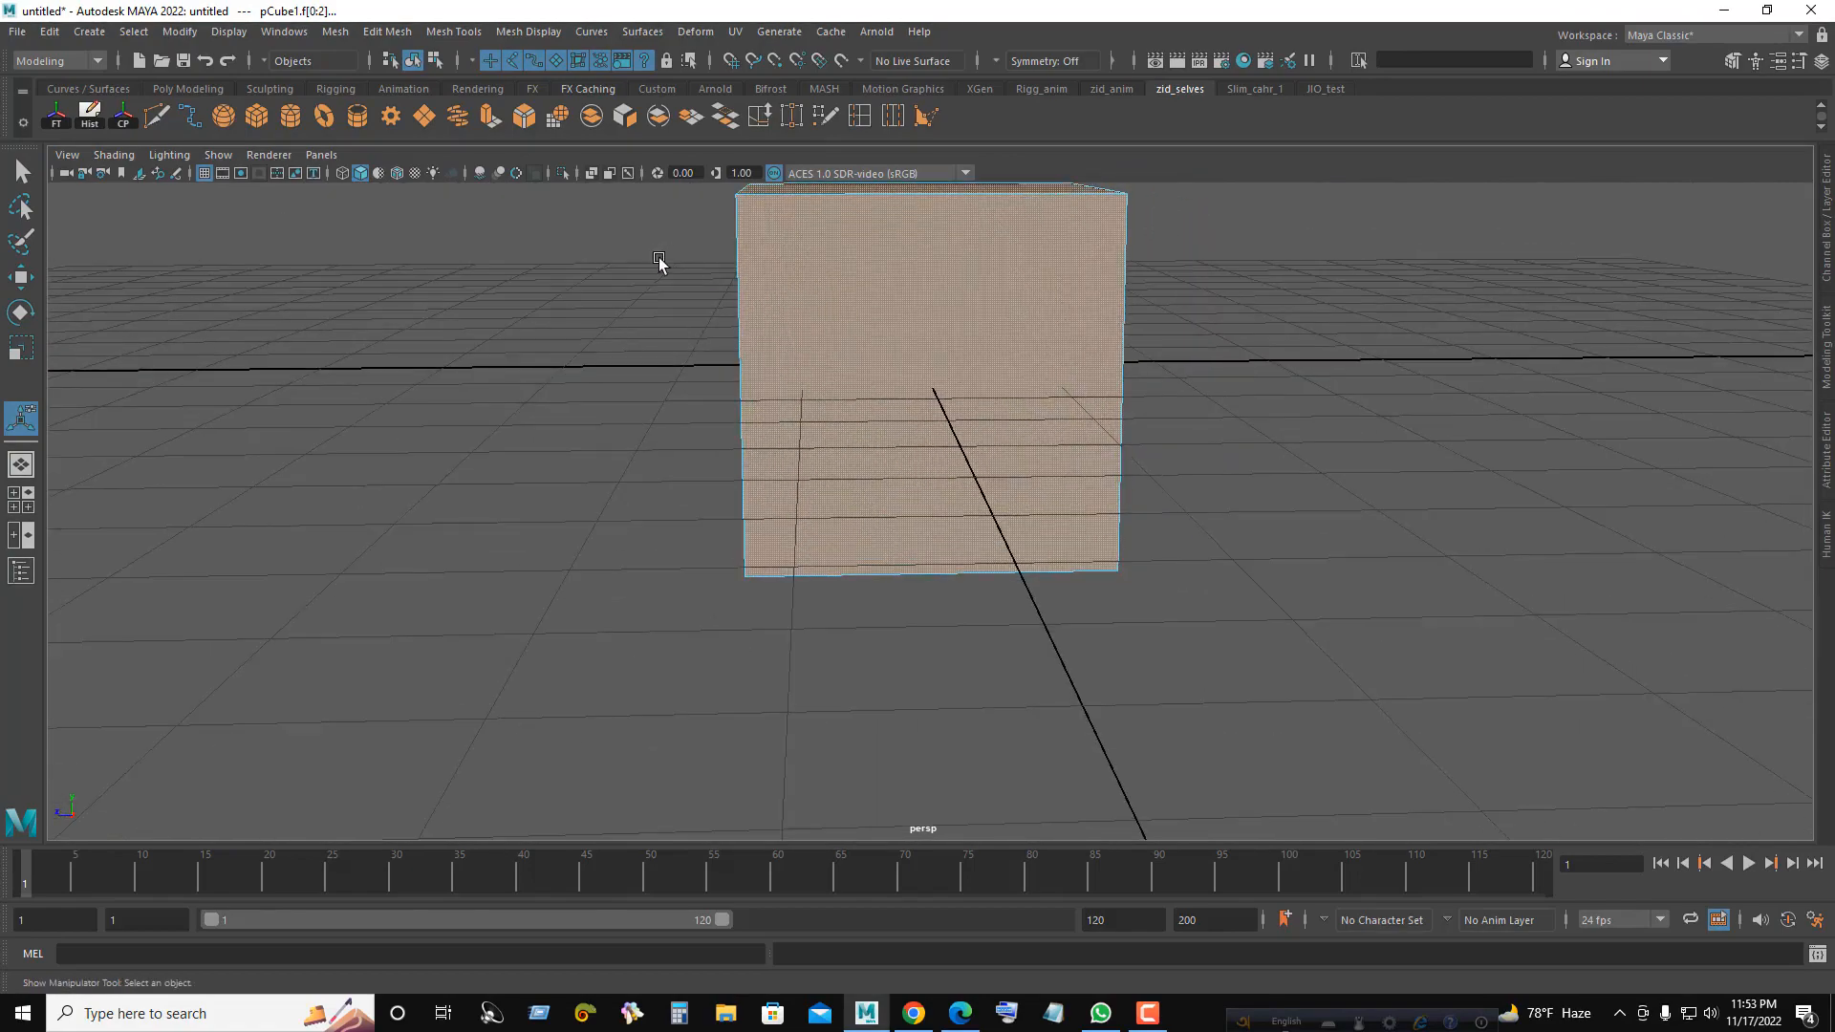
- Extrude the selected faces individually with Keep Faces Together off and an offset of 0.3
left_click(490, 116)
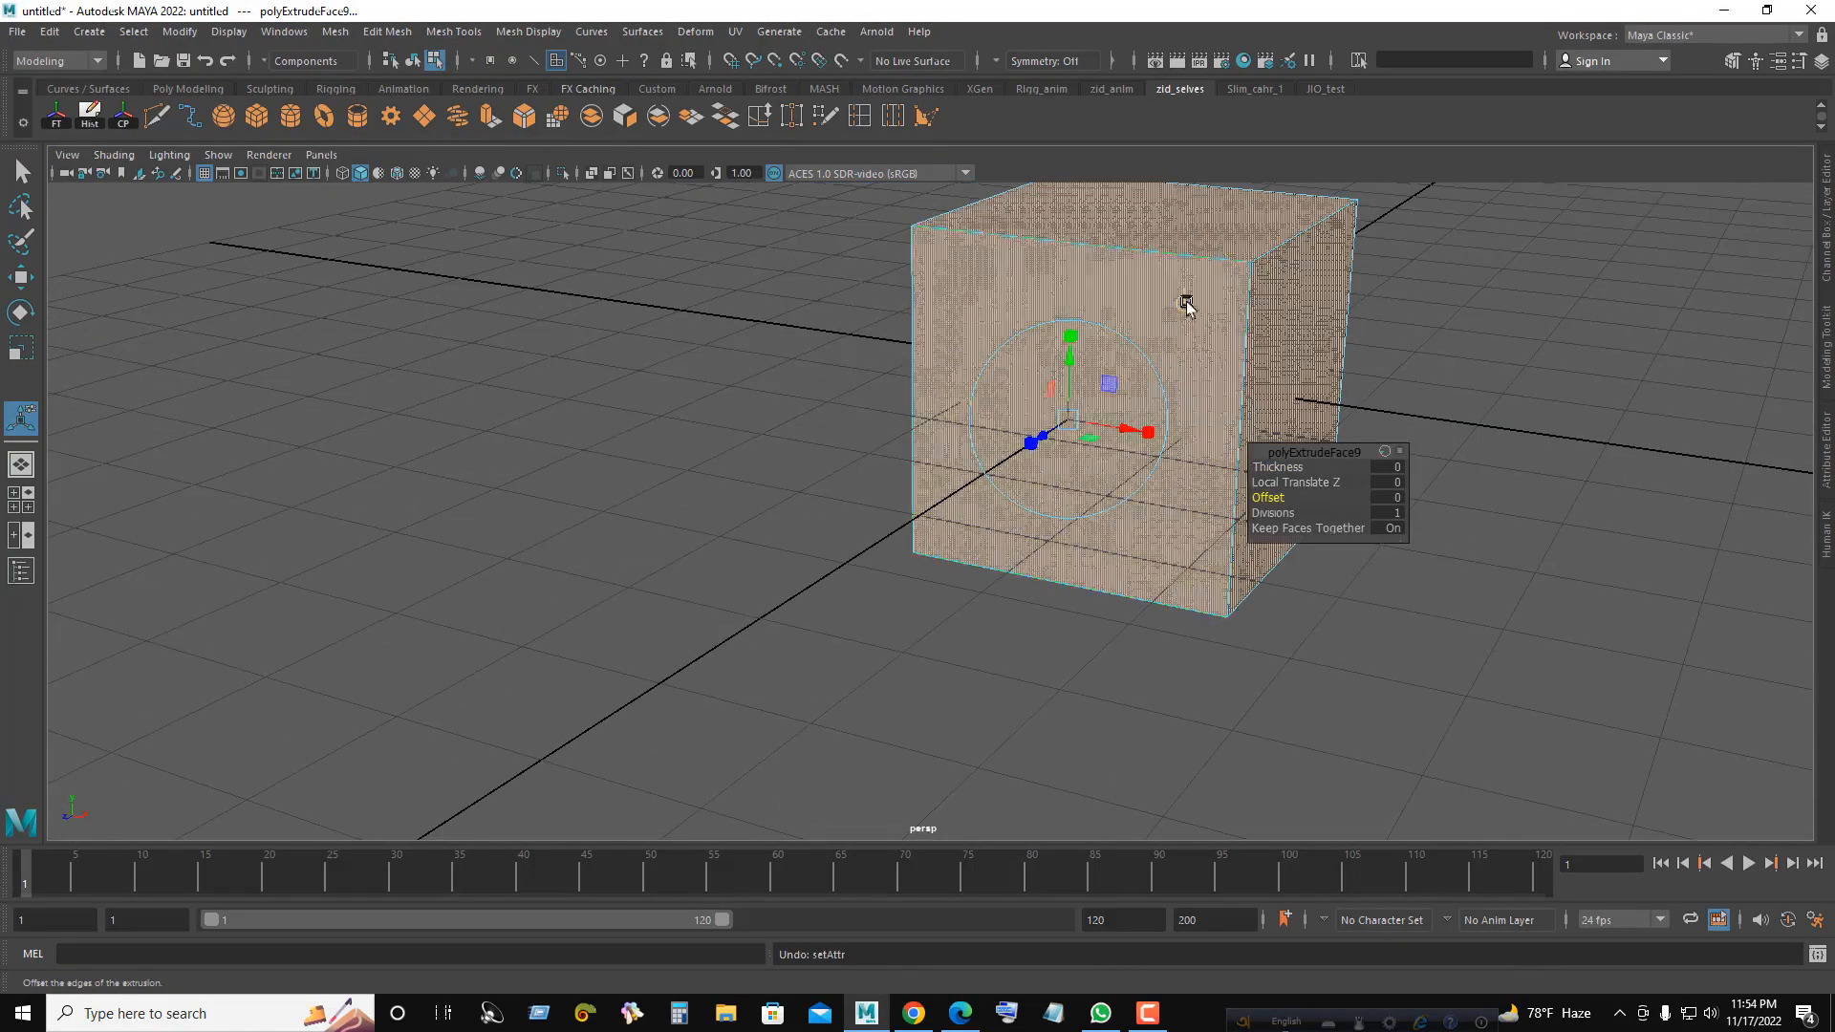
left_click(1188, 303)
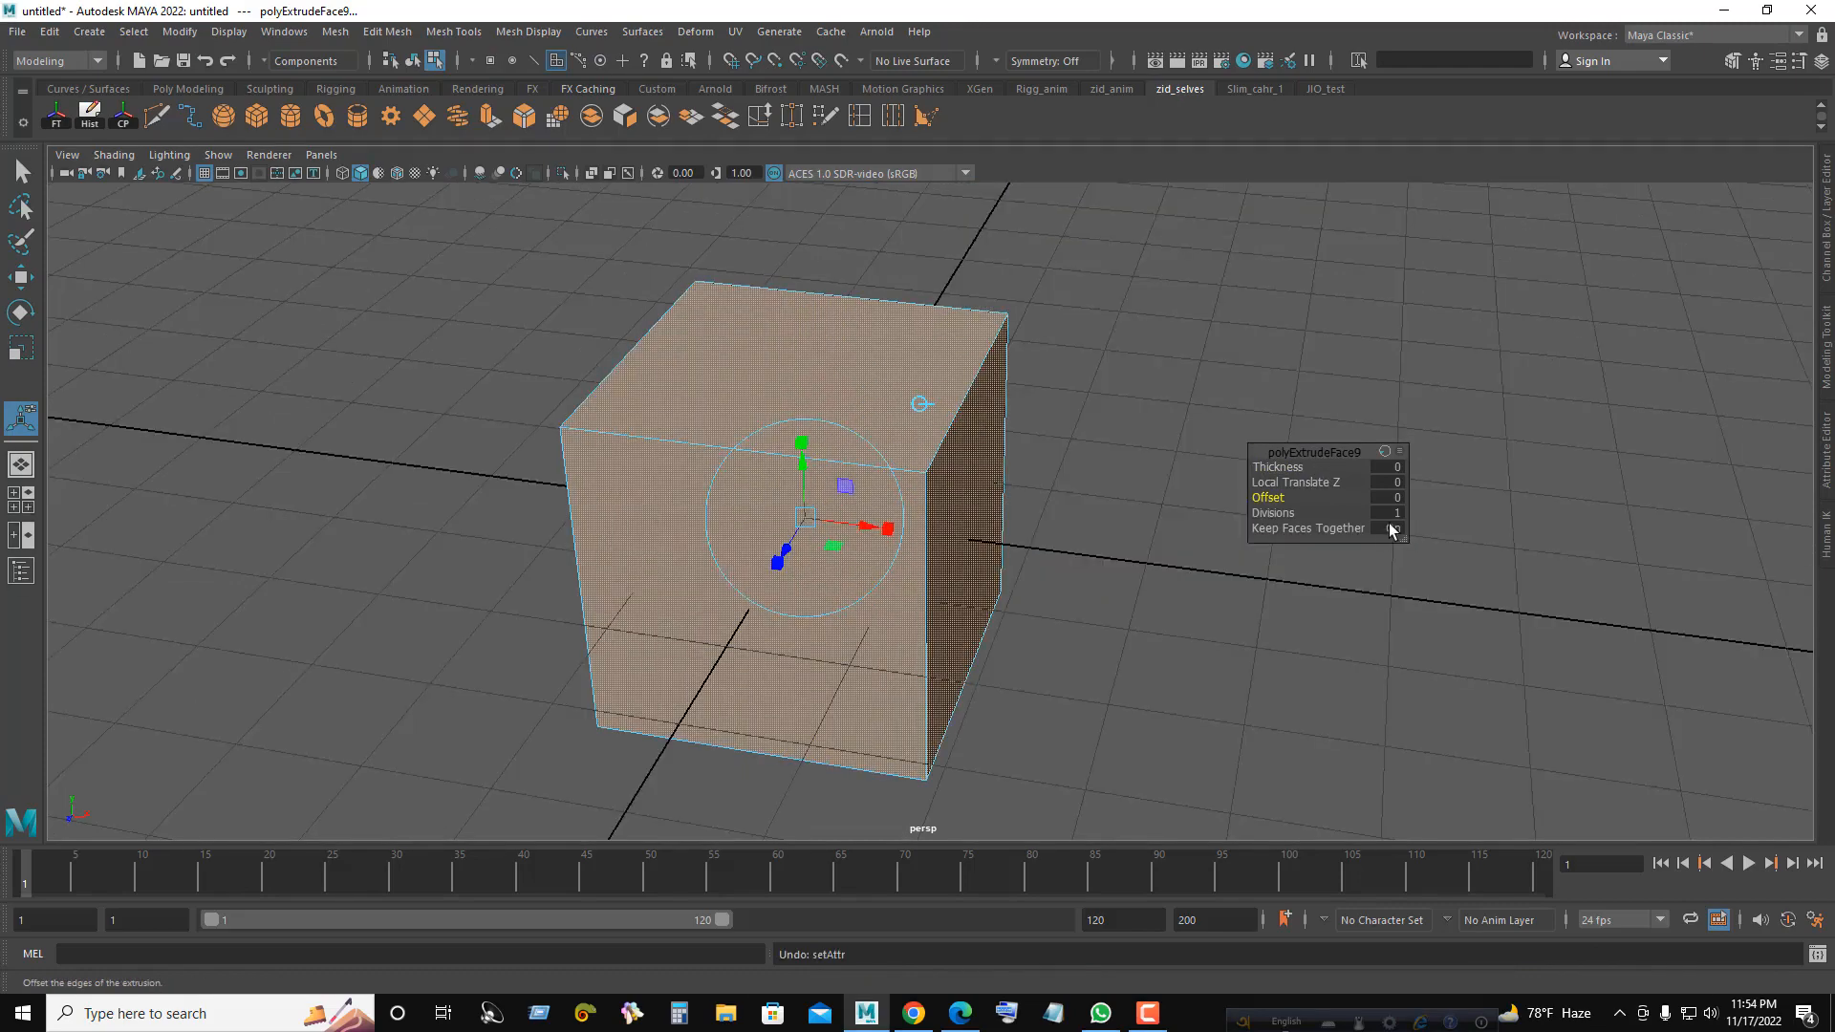
left_click(1392, 531)
left_click_drag(1267, 497, 1299, 497)
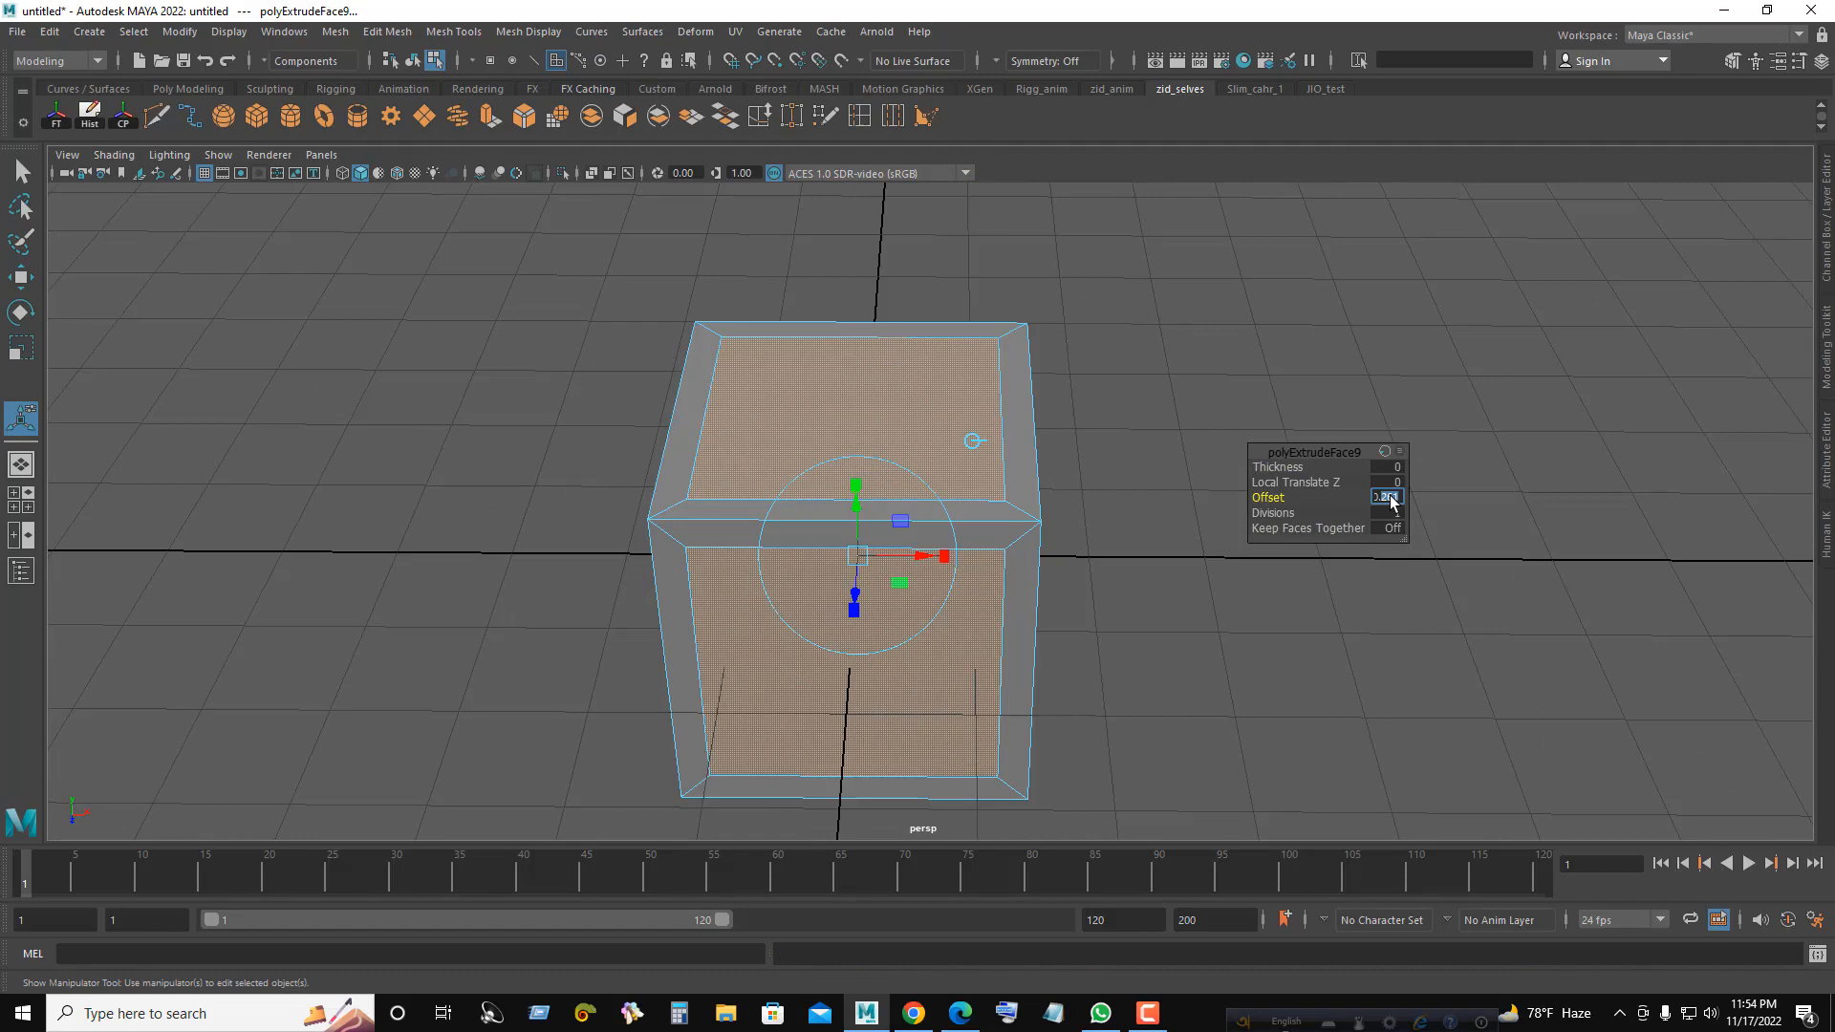
type("0.3")
key("Return")
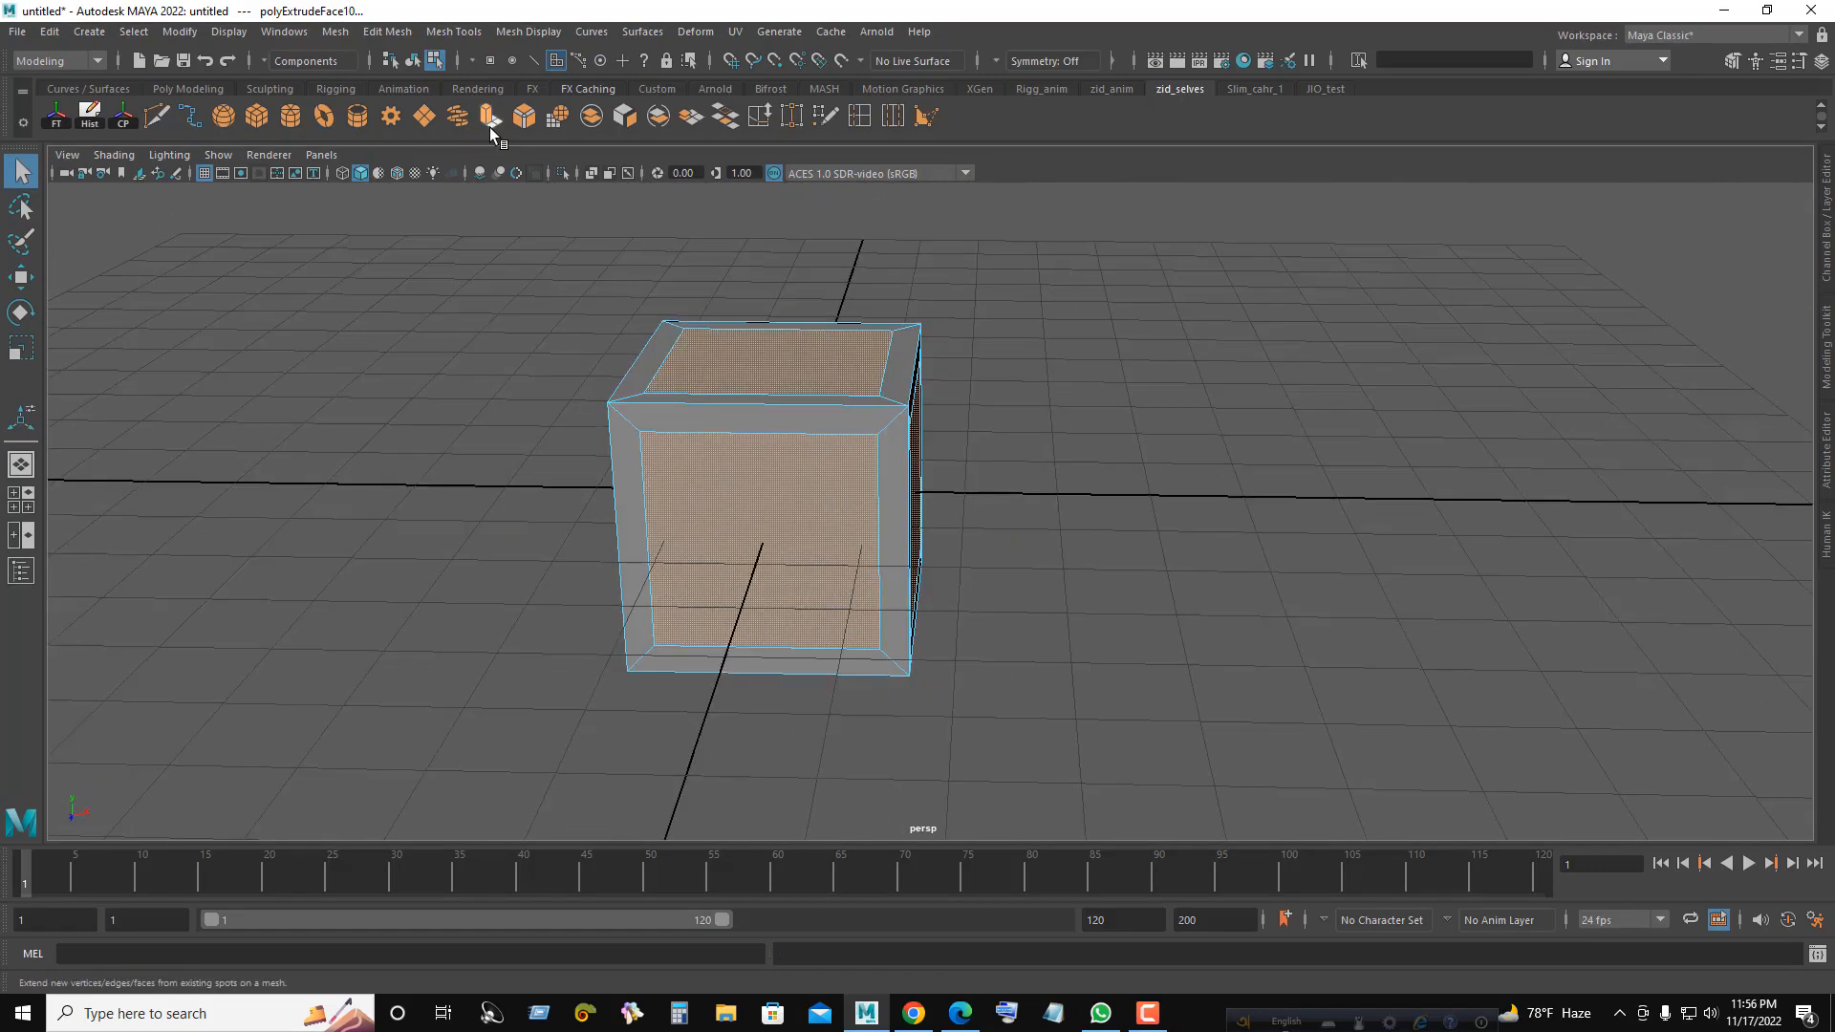
- Extrude the inset faces outward with a Local Translate Z of 0.25
left_click(491, 116)
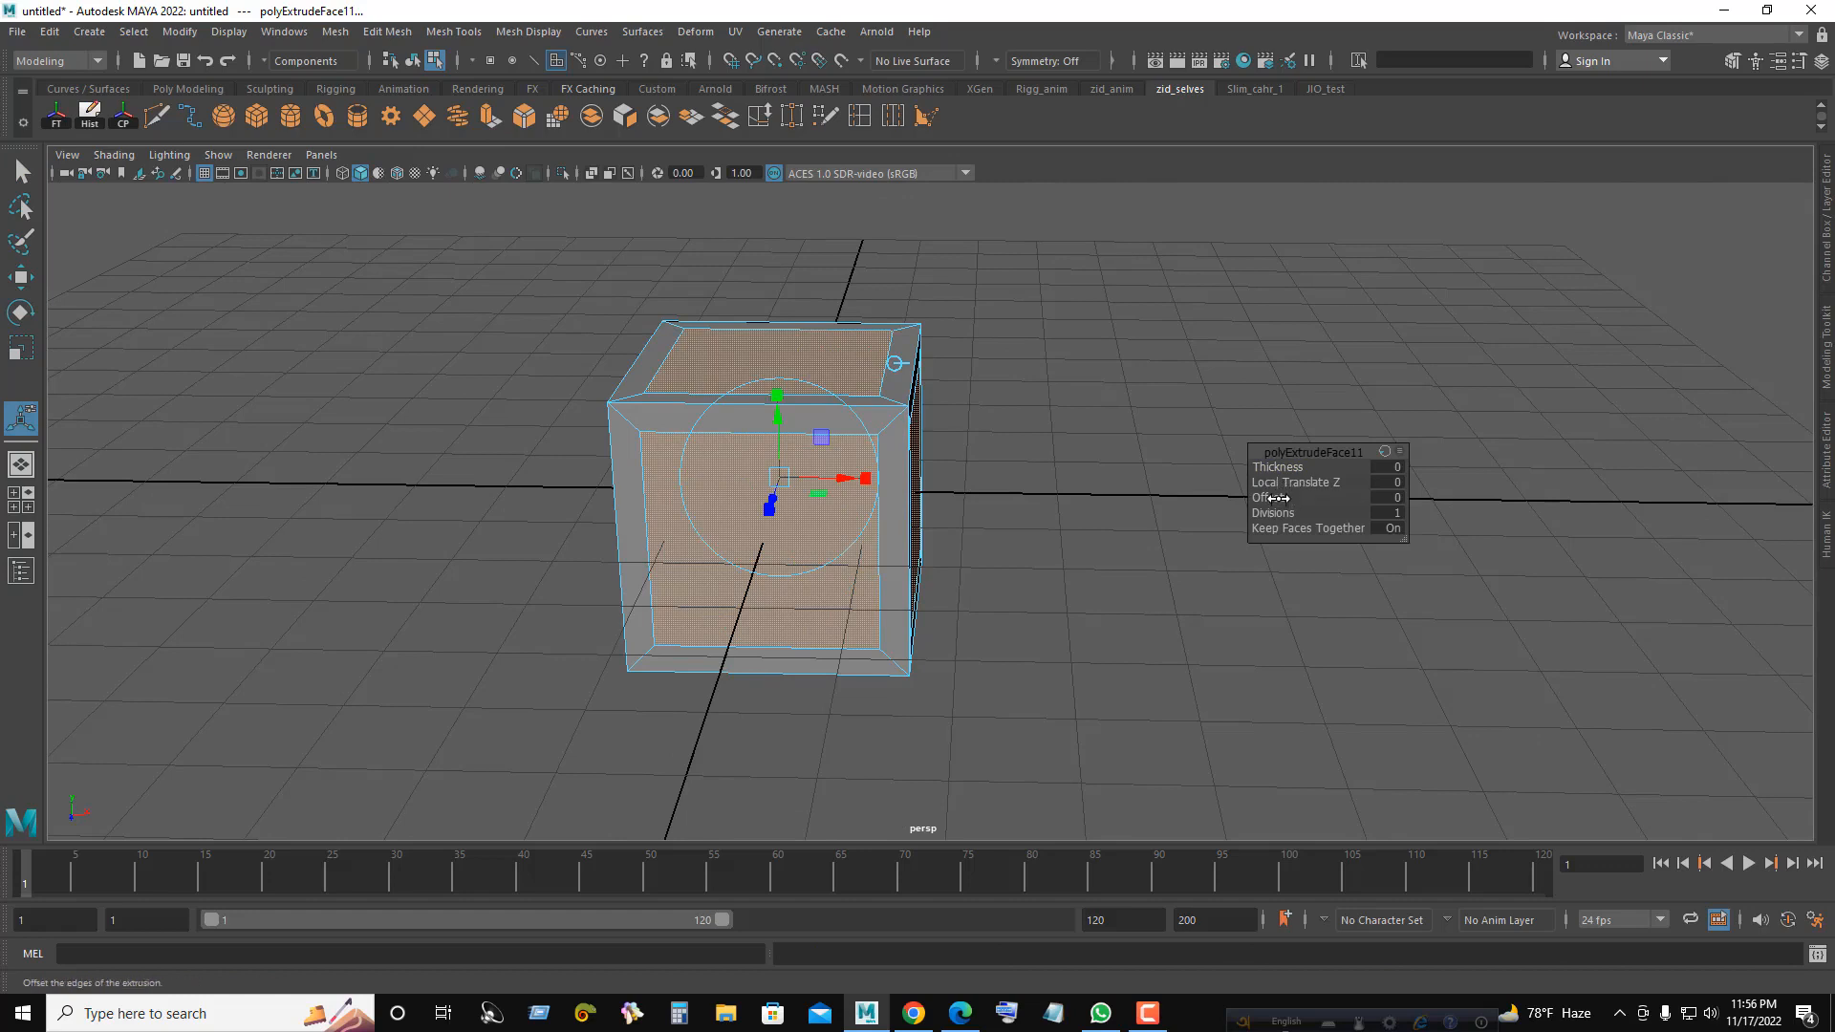
key("t")
left_click_drag(1277, 483, 1536, 524)
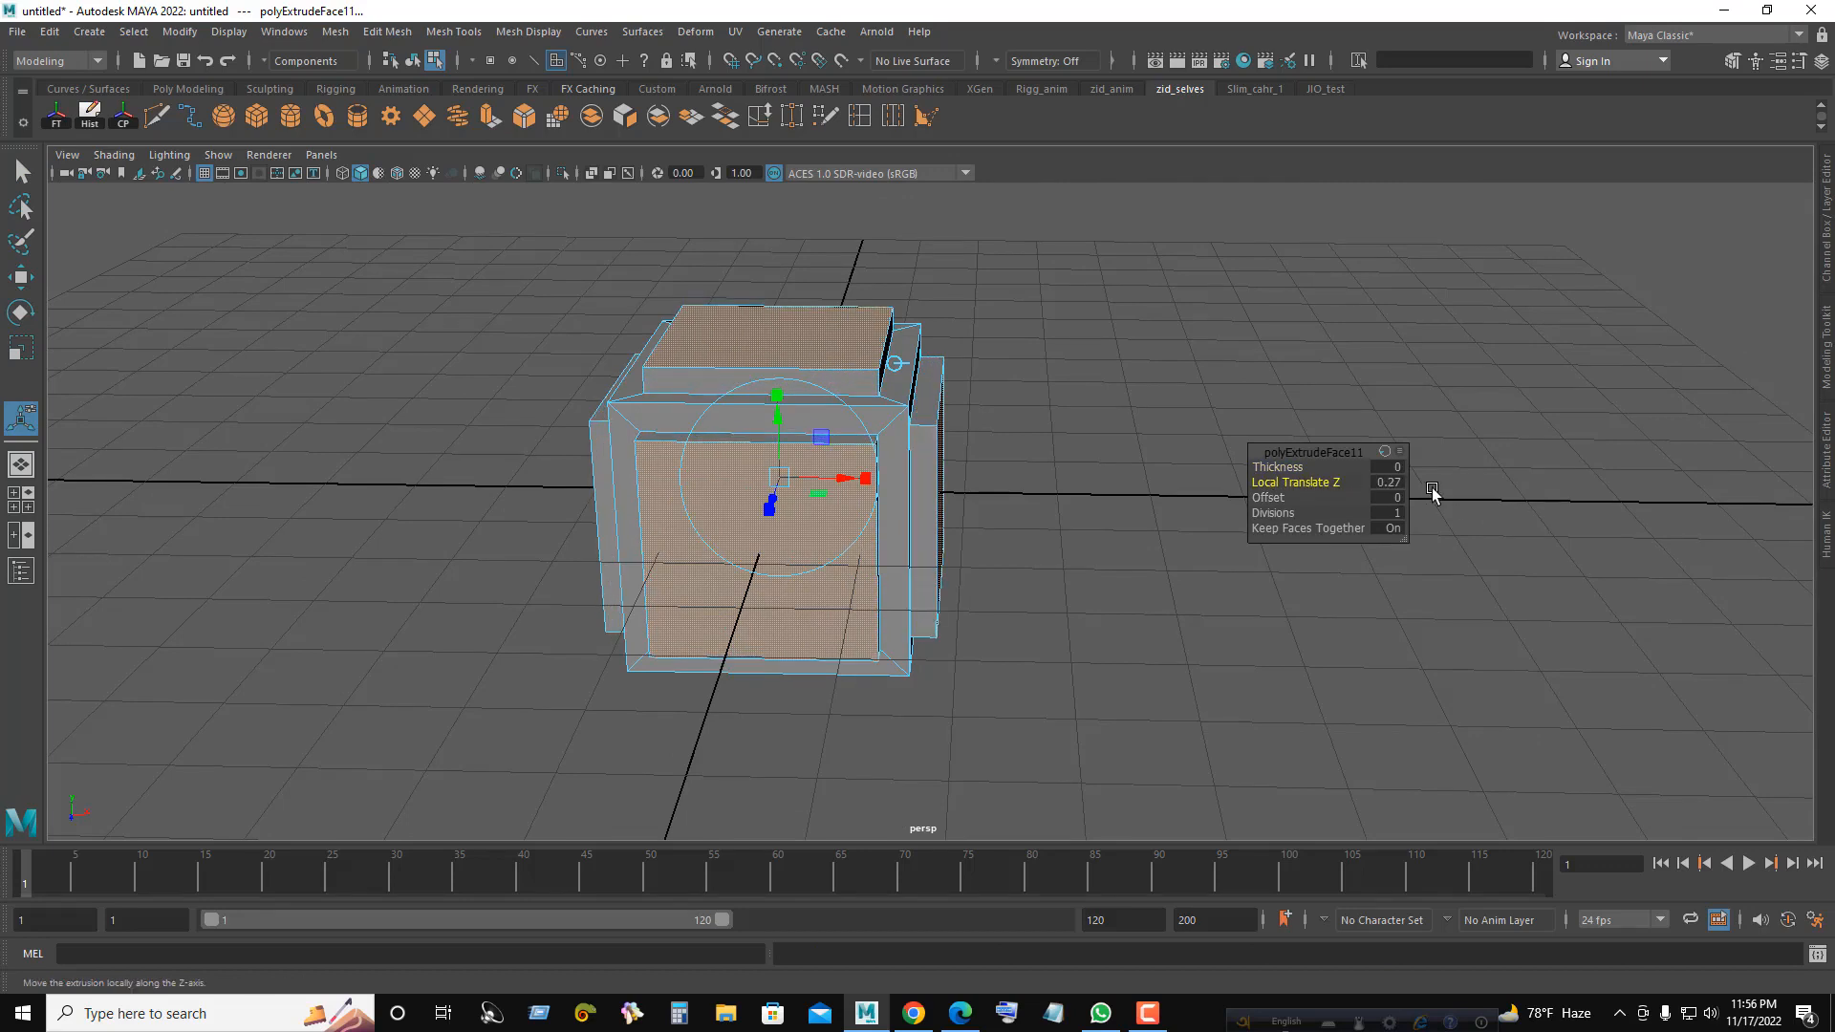
left_click(1392, 482)
type("0.25")
key("Return")
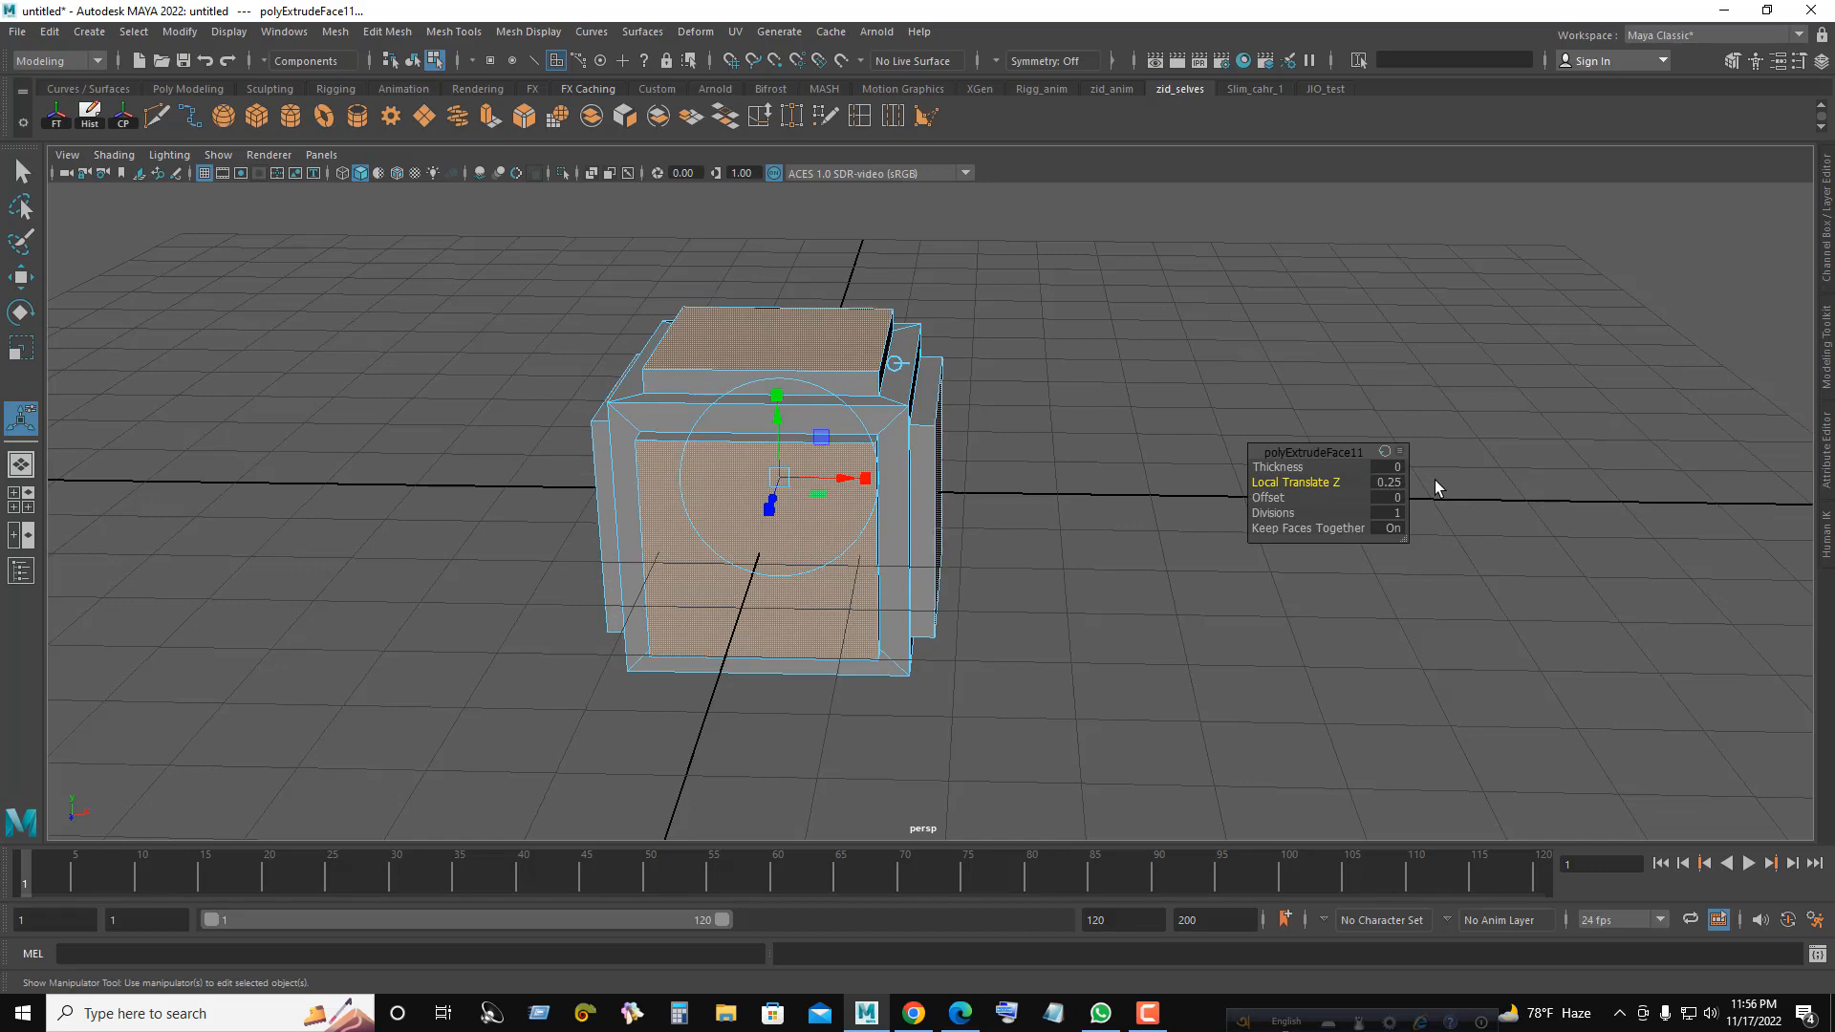
- Select only the raised top face and extrude it inward with an offset of 0.15
left_click_drag(1043, 373, 951, 403, "alt")
left_click(1081, 385)
left_click(795, 346)
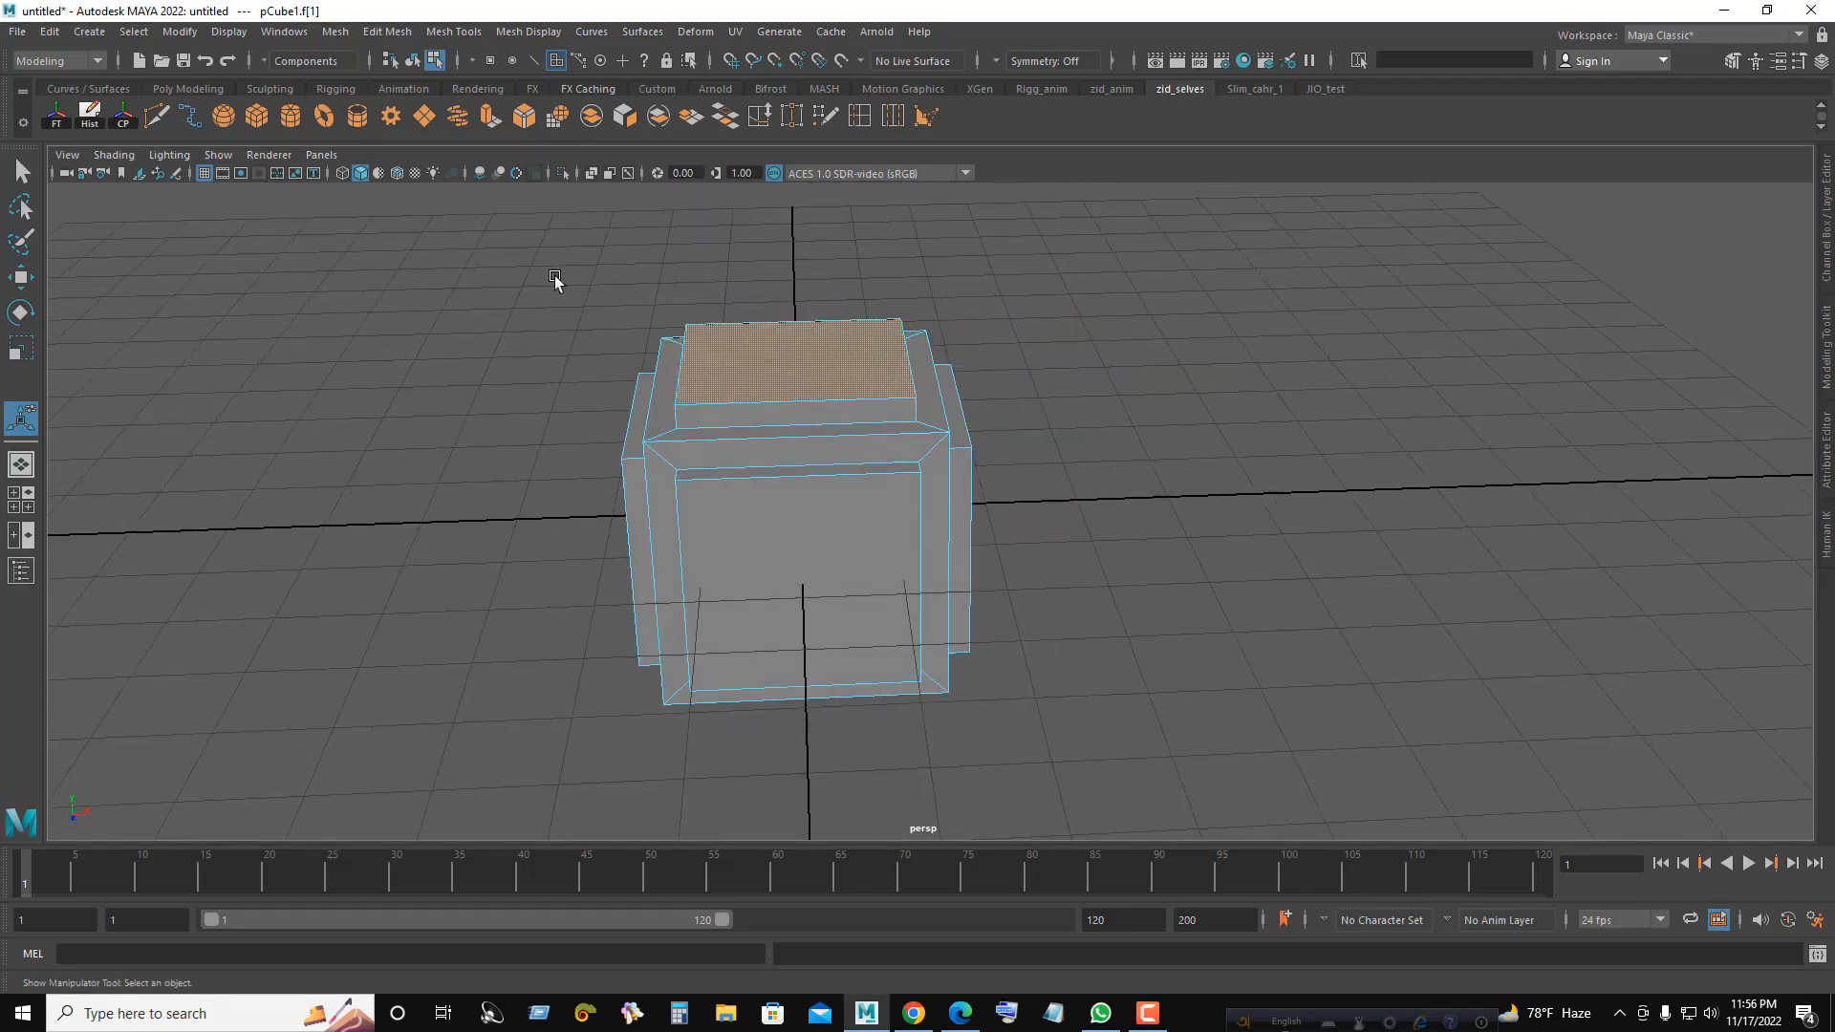
left_click(493, 120)
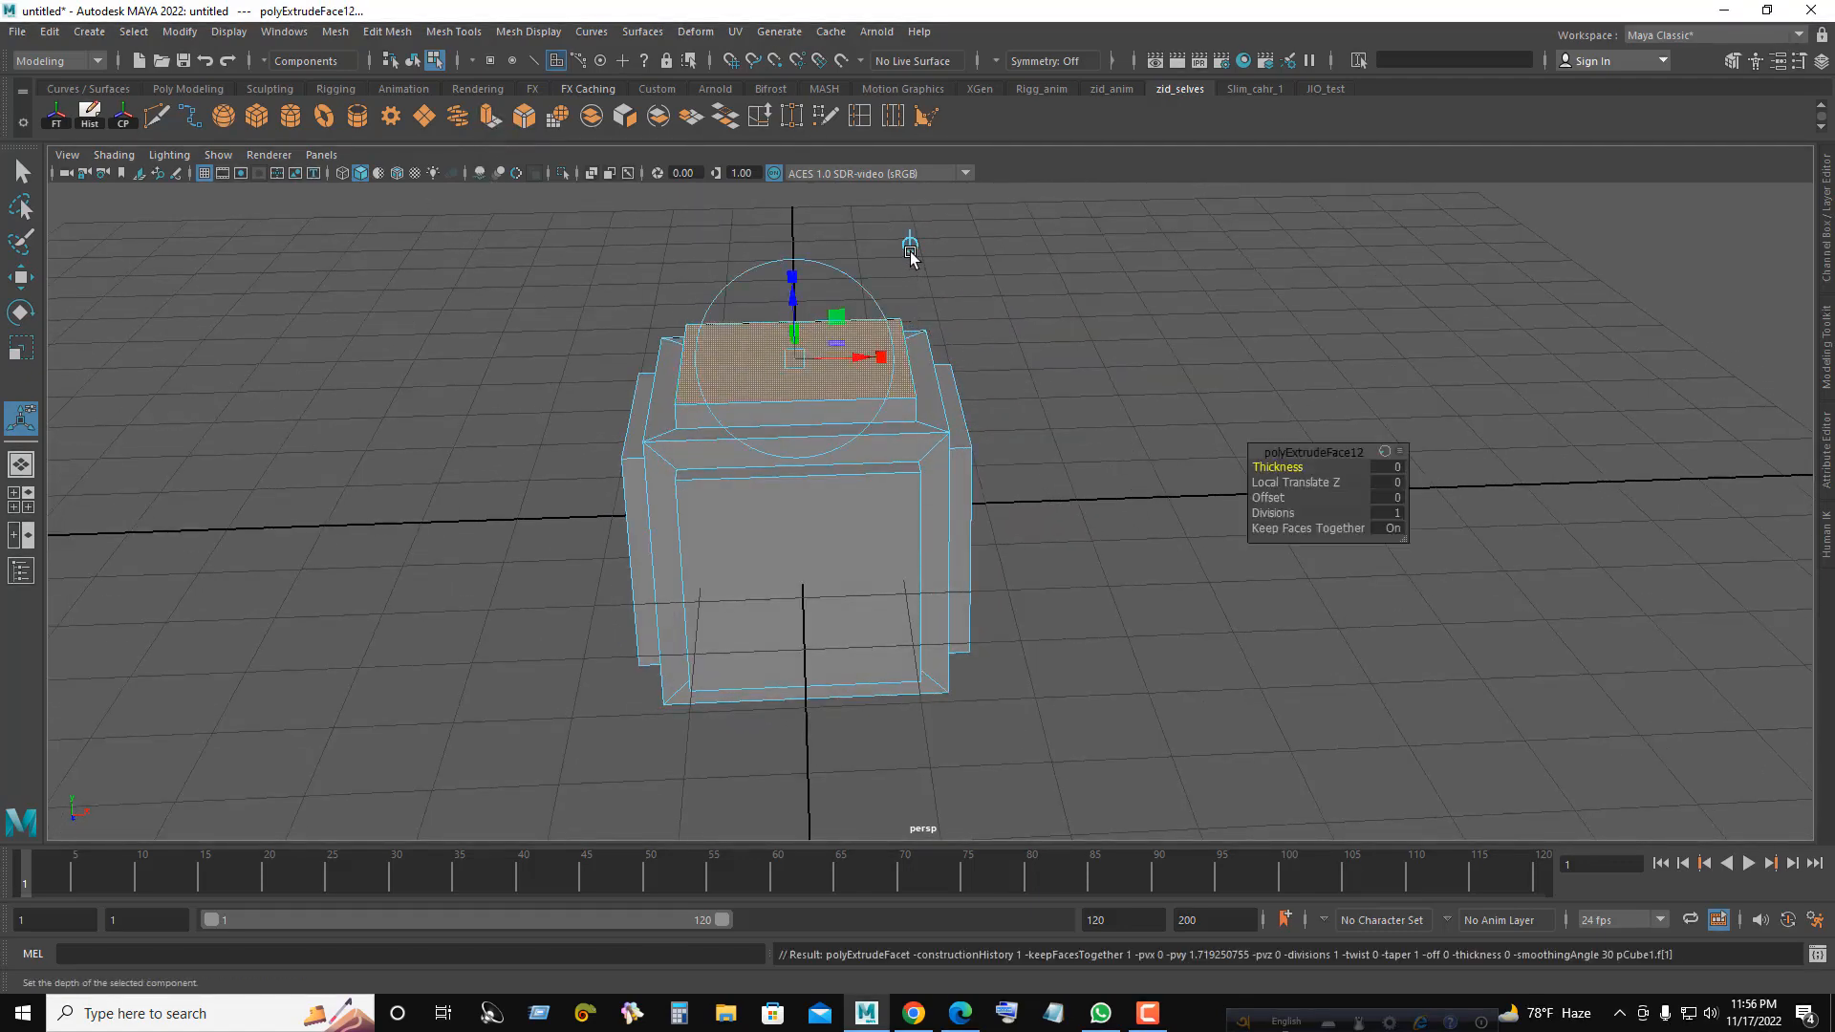
left_click(910, 248)
left_click(1295, 481)
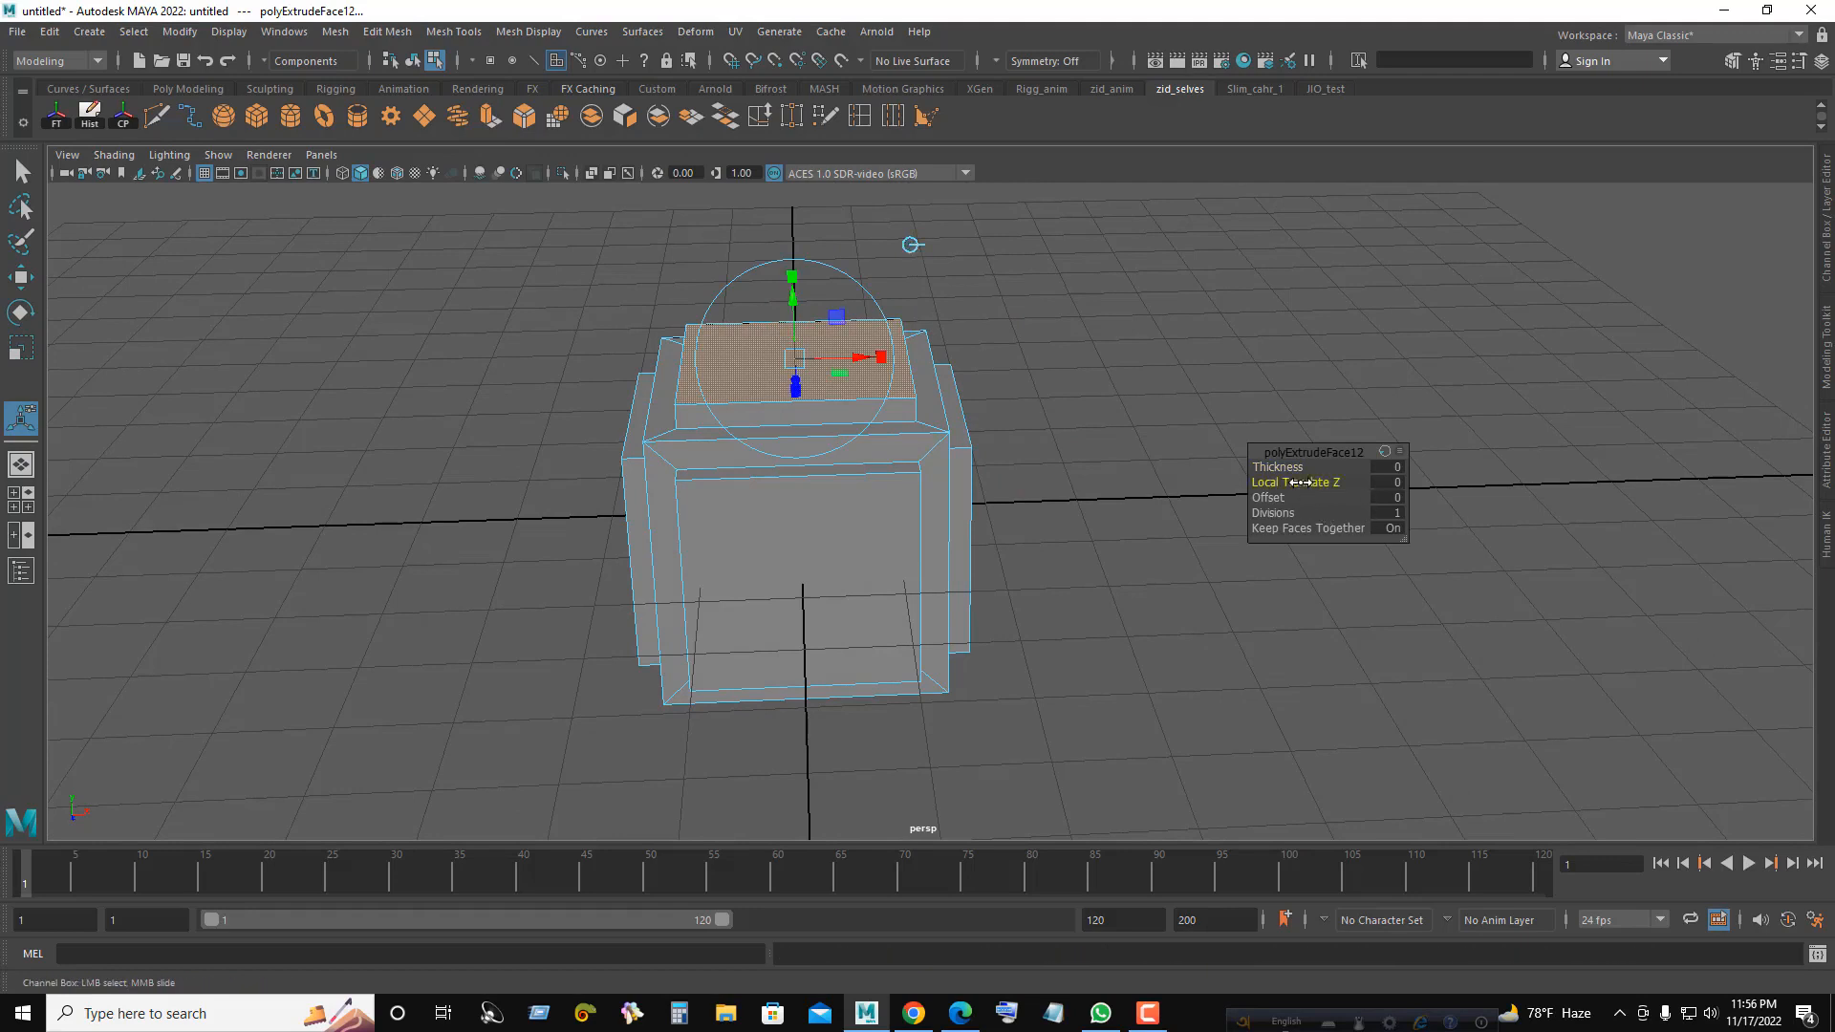
middle_click_drag(1294, 482, 1261, 482)
key("ctrl+z")
left_click_drag(1267, 498, 1386, 502)
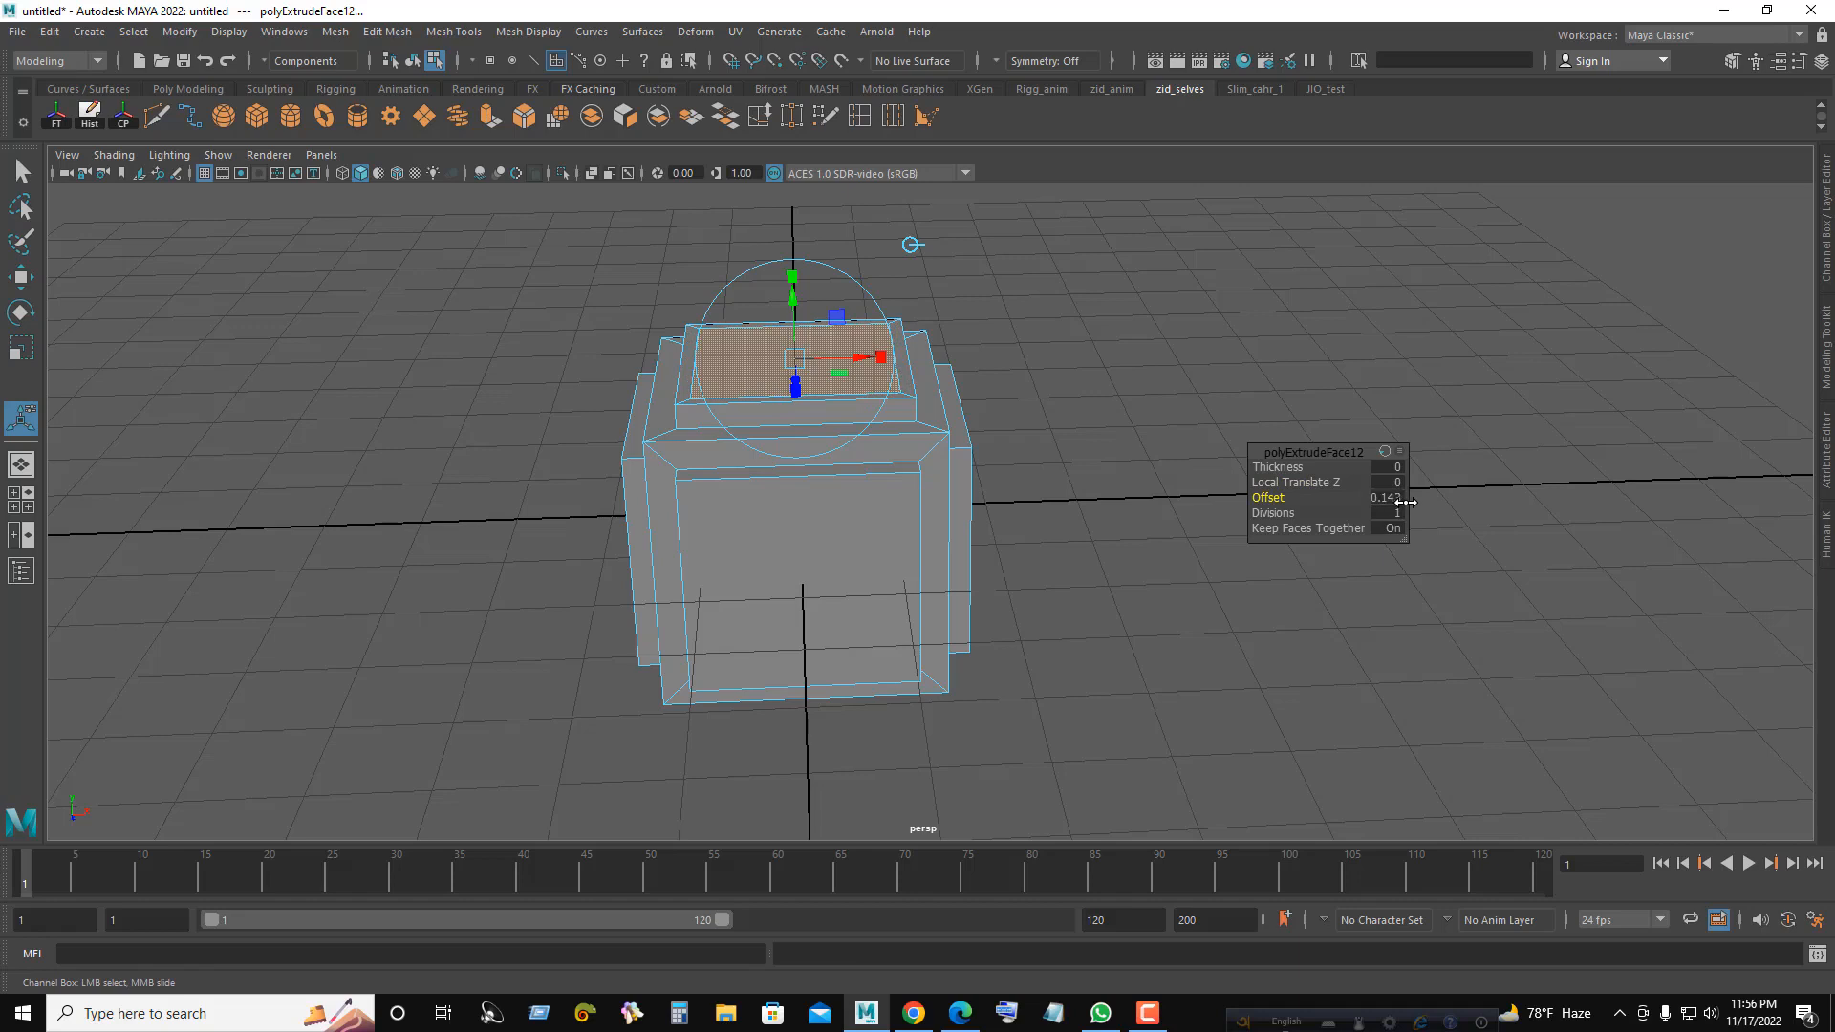
double_click(1393, 497)
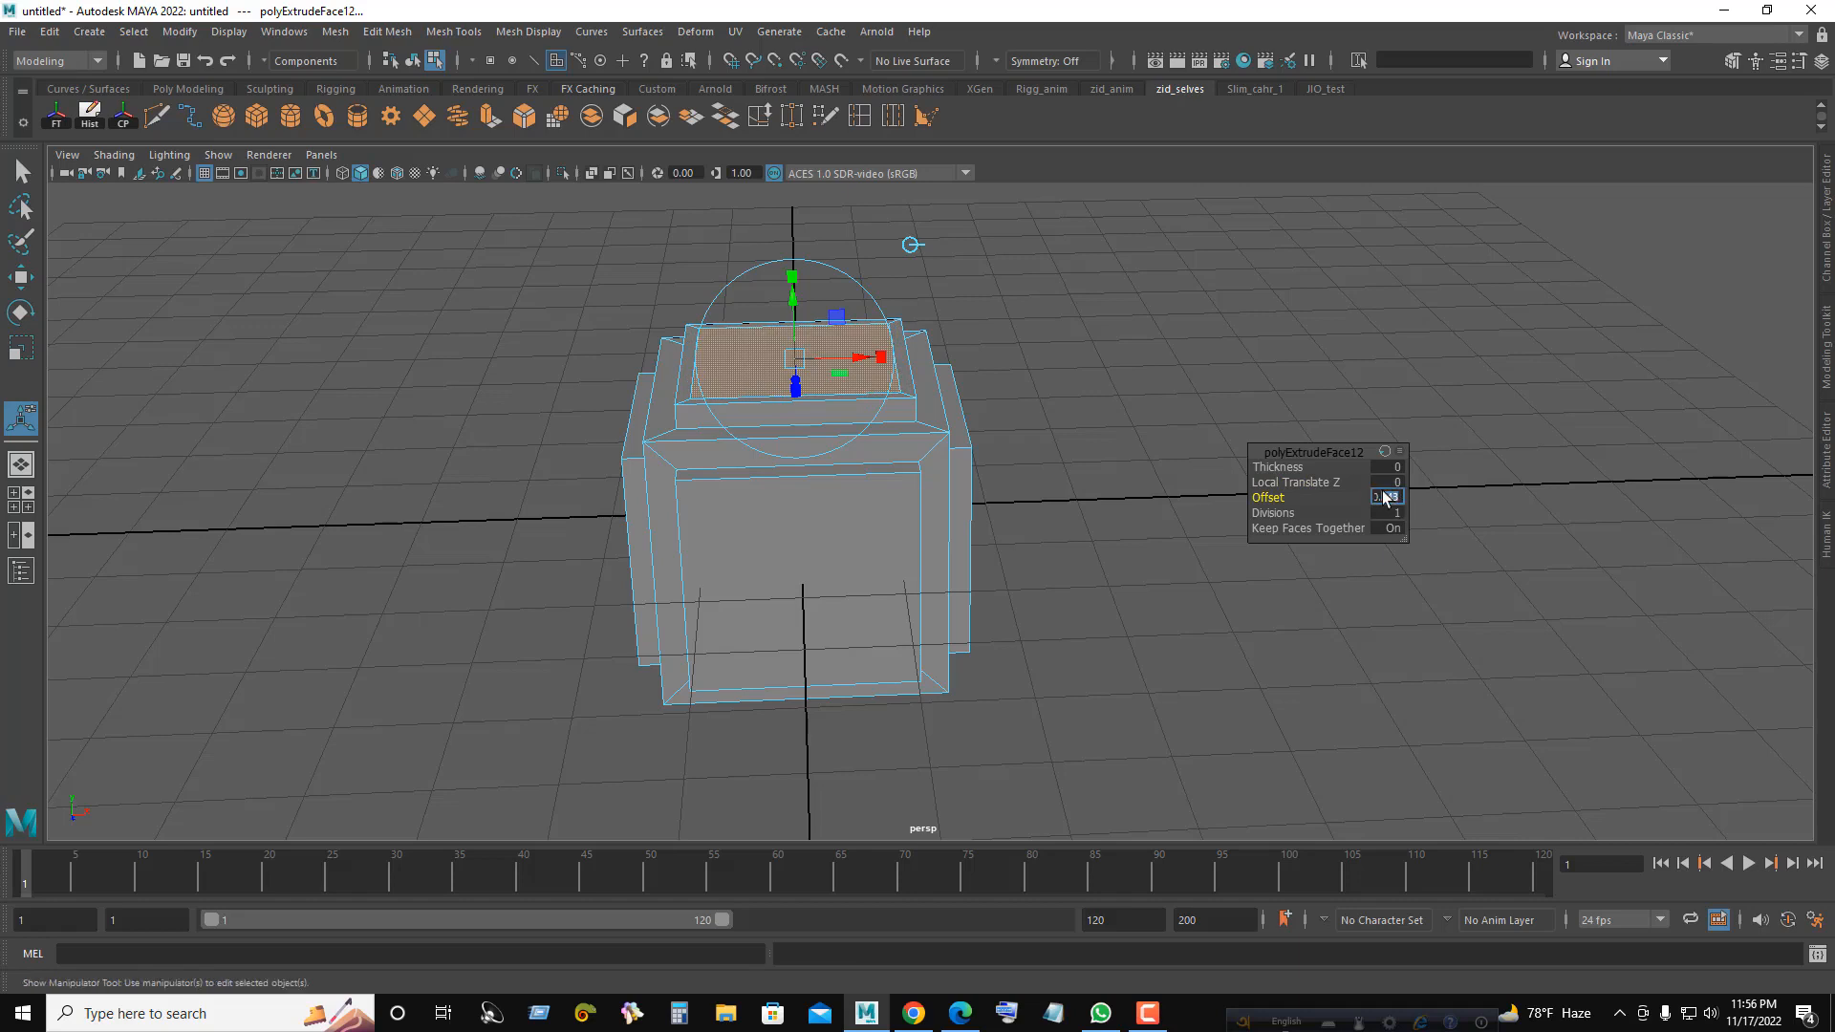
type("0.15")
key("Return")
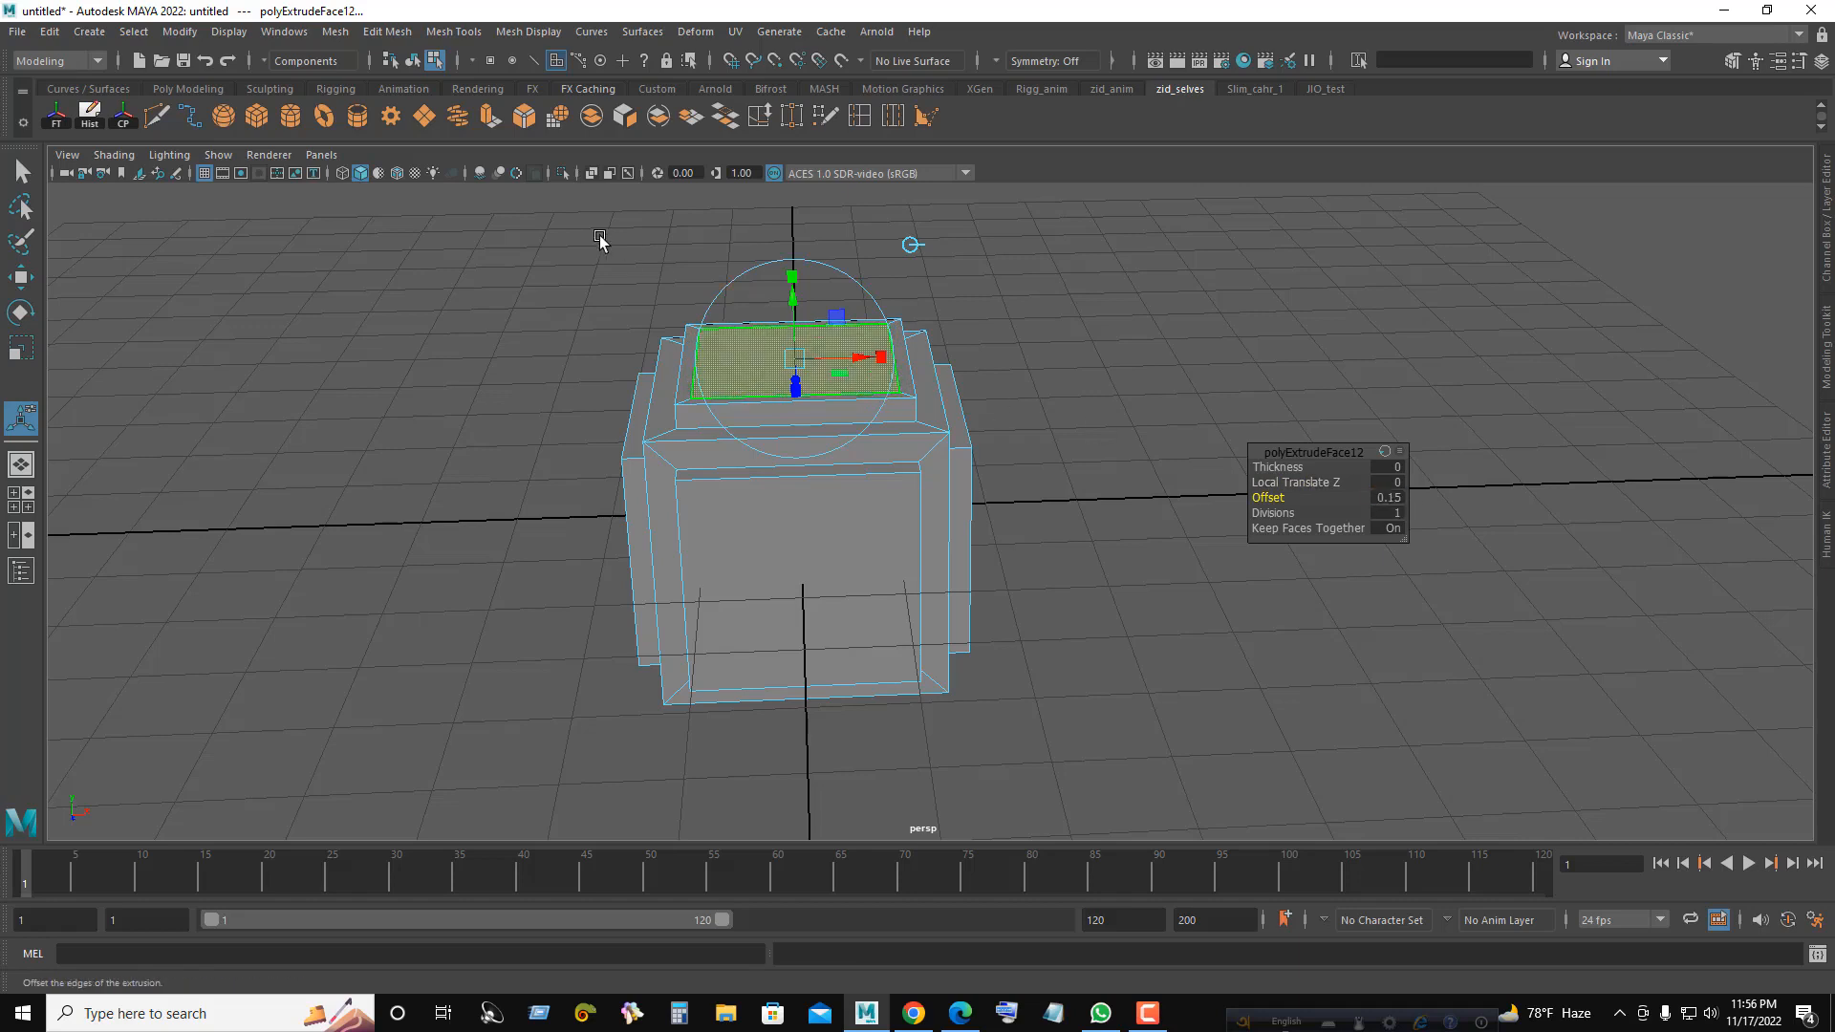
- Extrude the inset top face down into the box with a Local Translate Z of -1.15, and return to object mode
left_click(491, 119)
left_click_drag(1298, 482, 1021, 466)
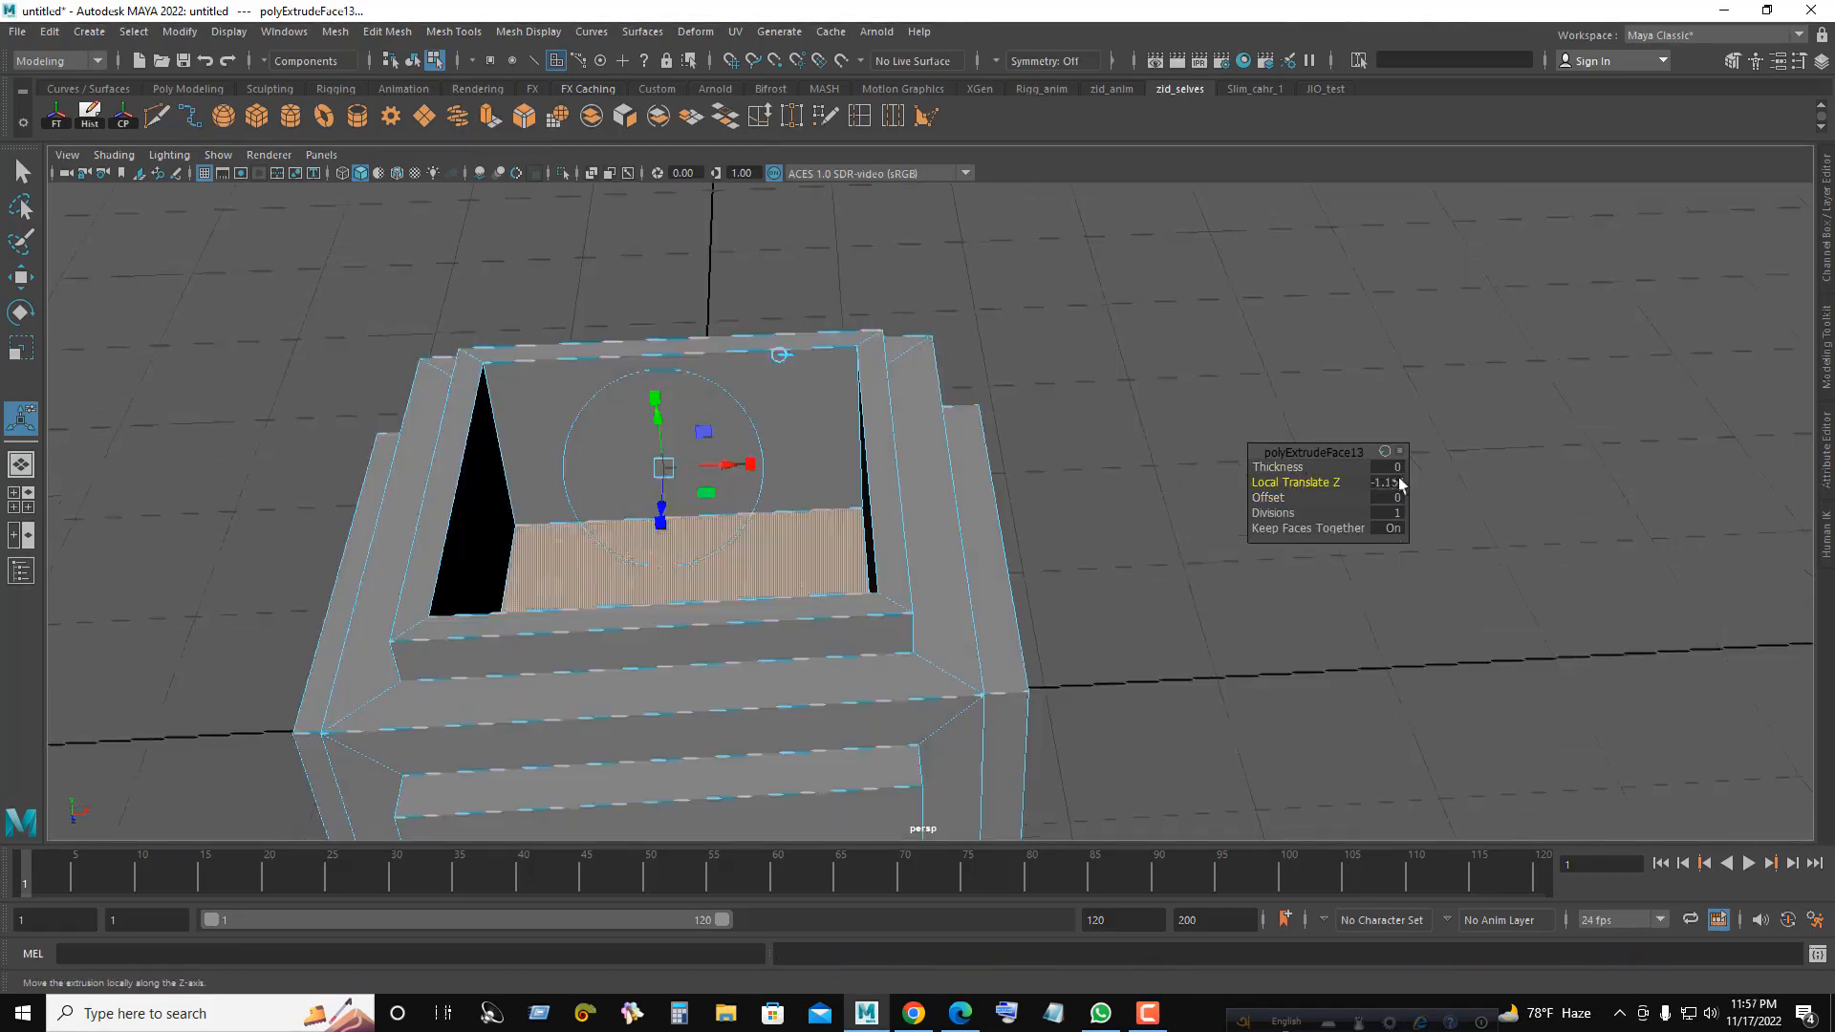
left_click(1402, 481)
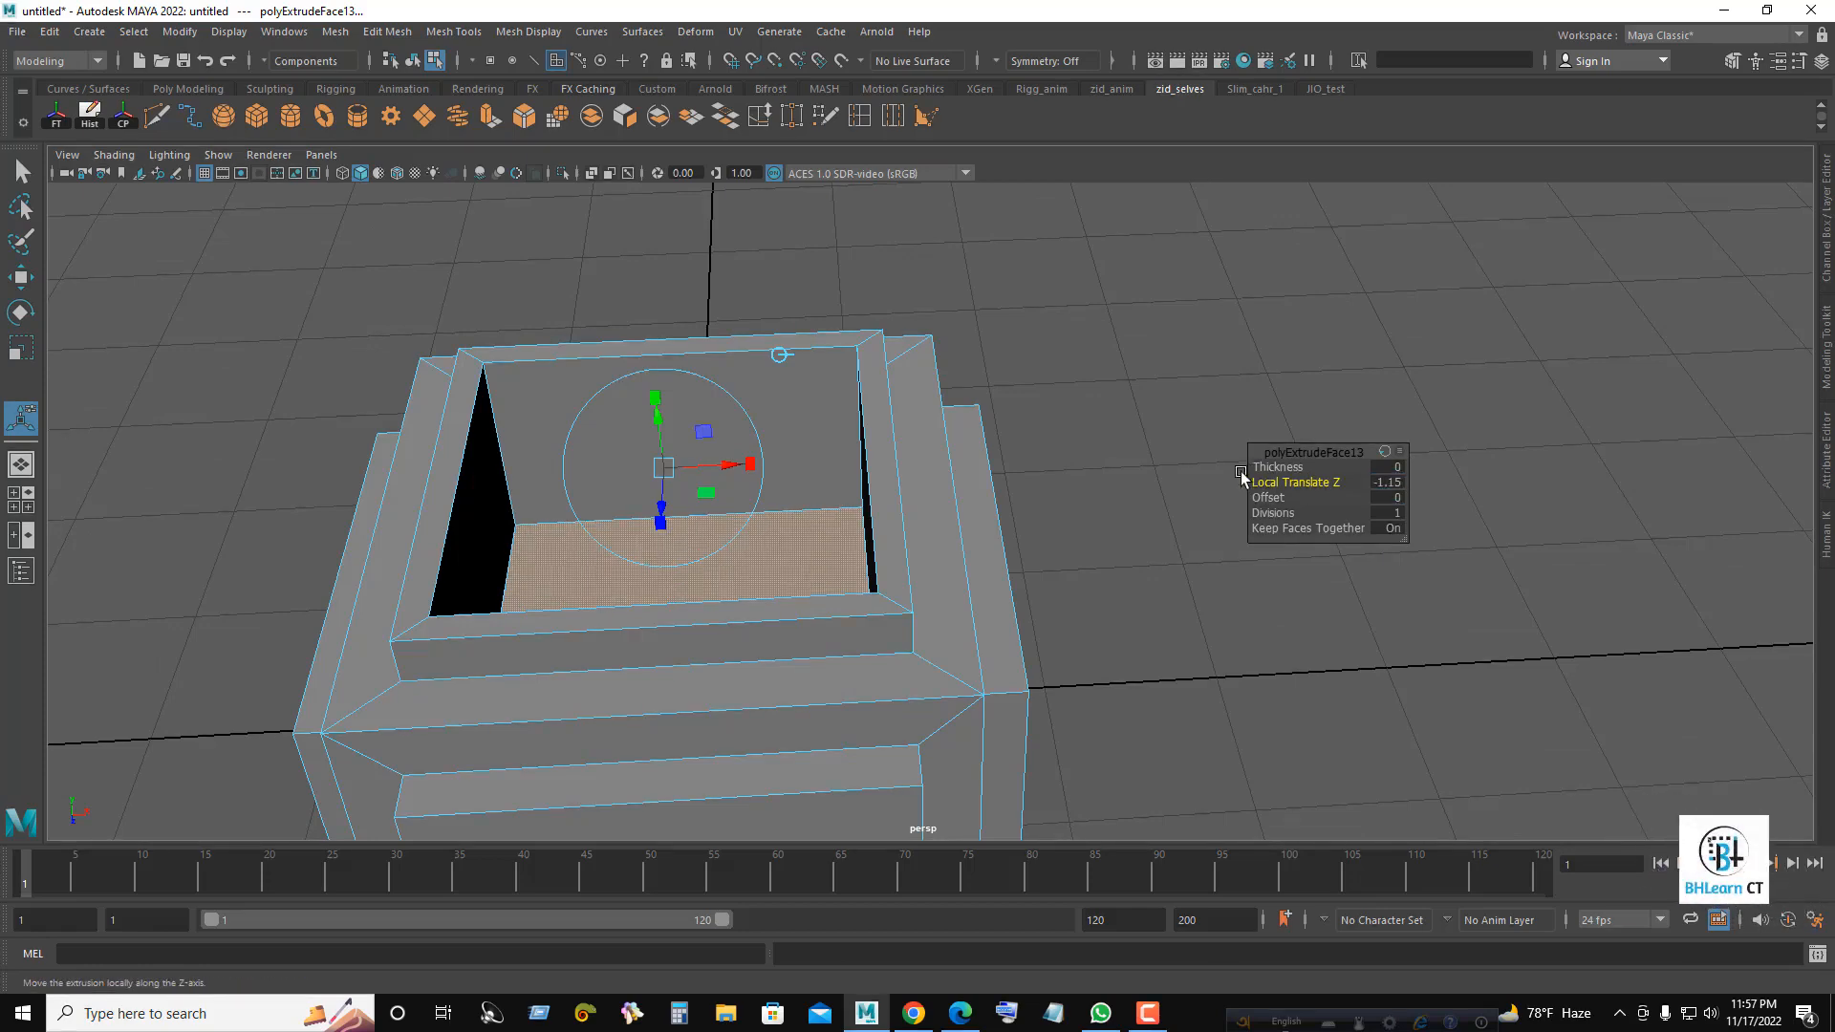
right_click_drag(965, 447, 872, 414, "alt")
mouse_move(860, 427)
left_mouse_down("alt")
mouse_move(902, 410)
mouse_move(881, 407)
left_mouse_up("alt")
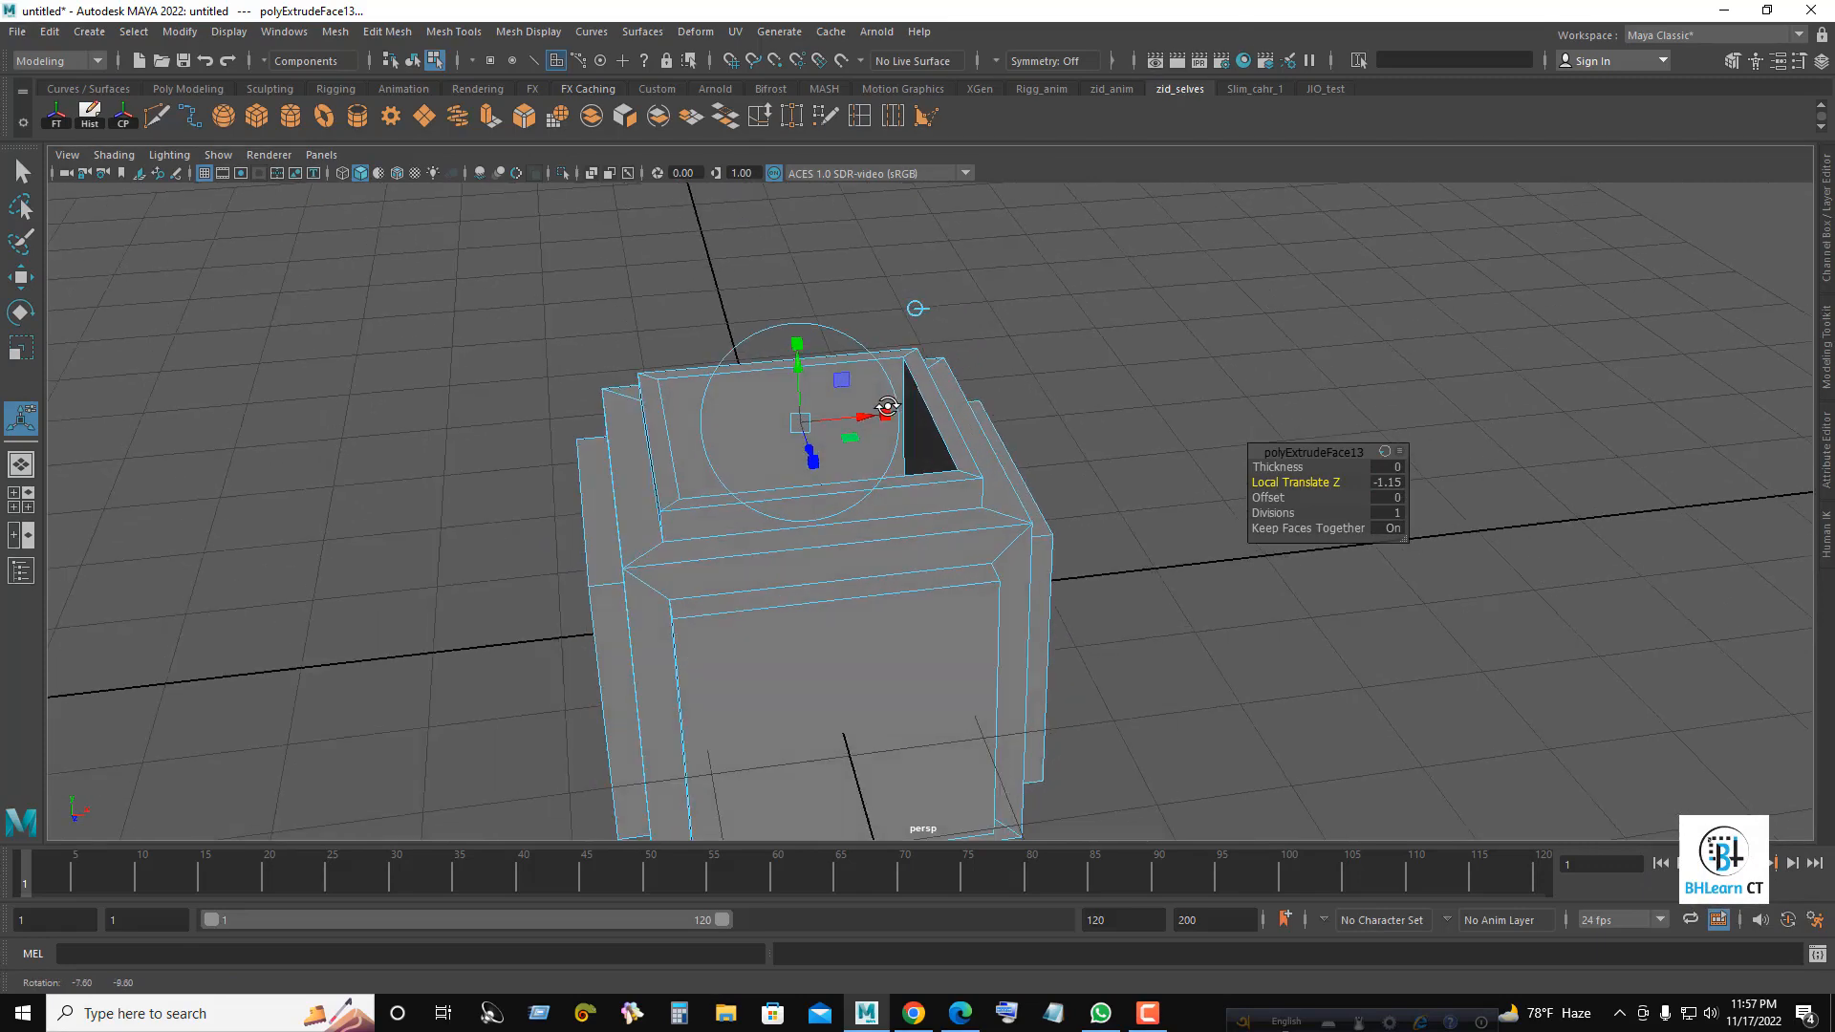
left_click(22, 172)
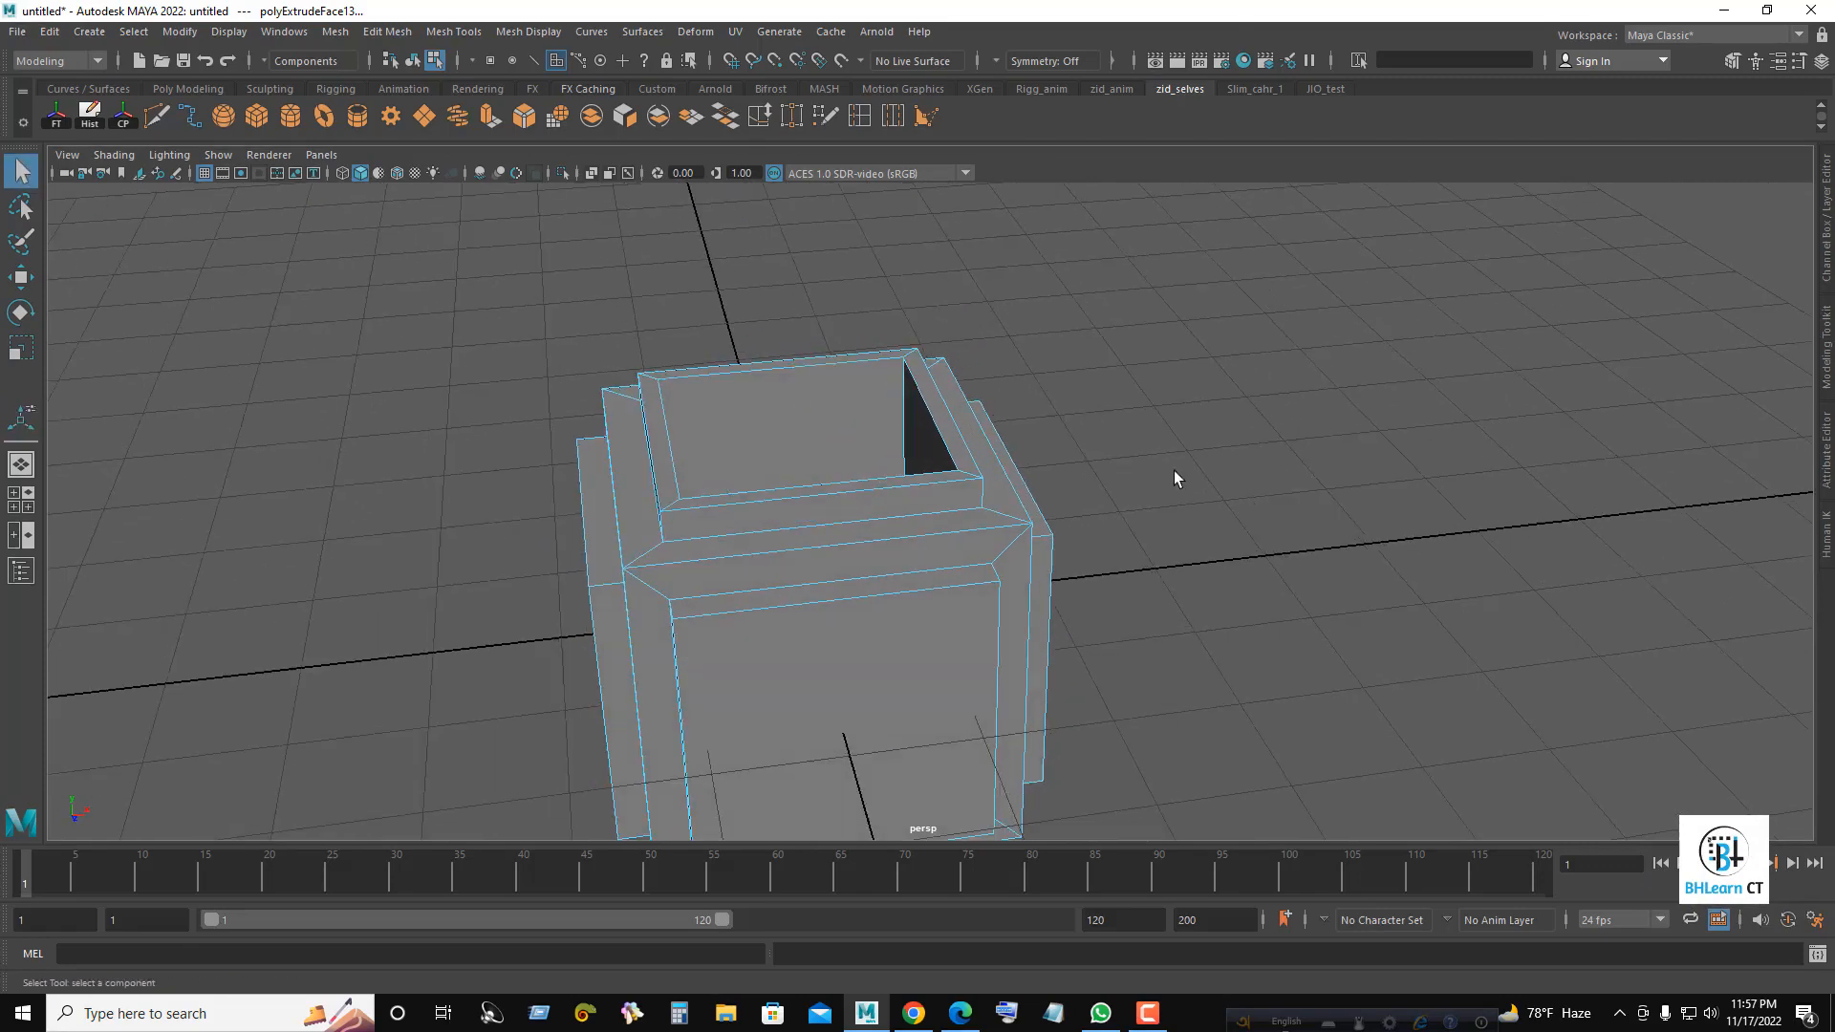
left_click_drag(1176, 479, 1136, 495, "alt")
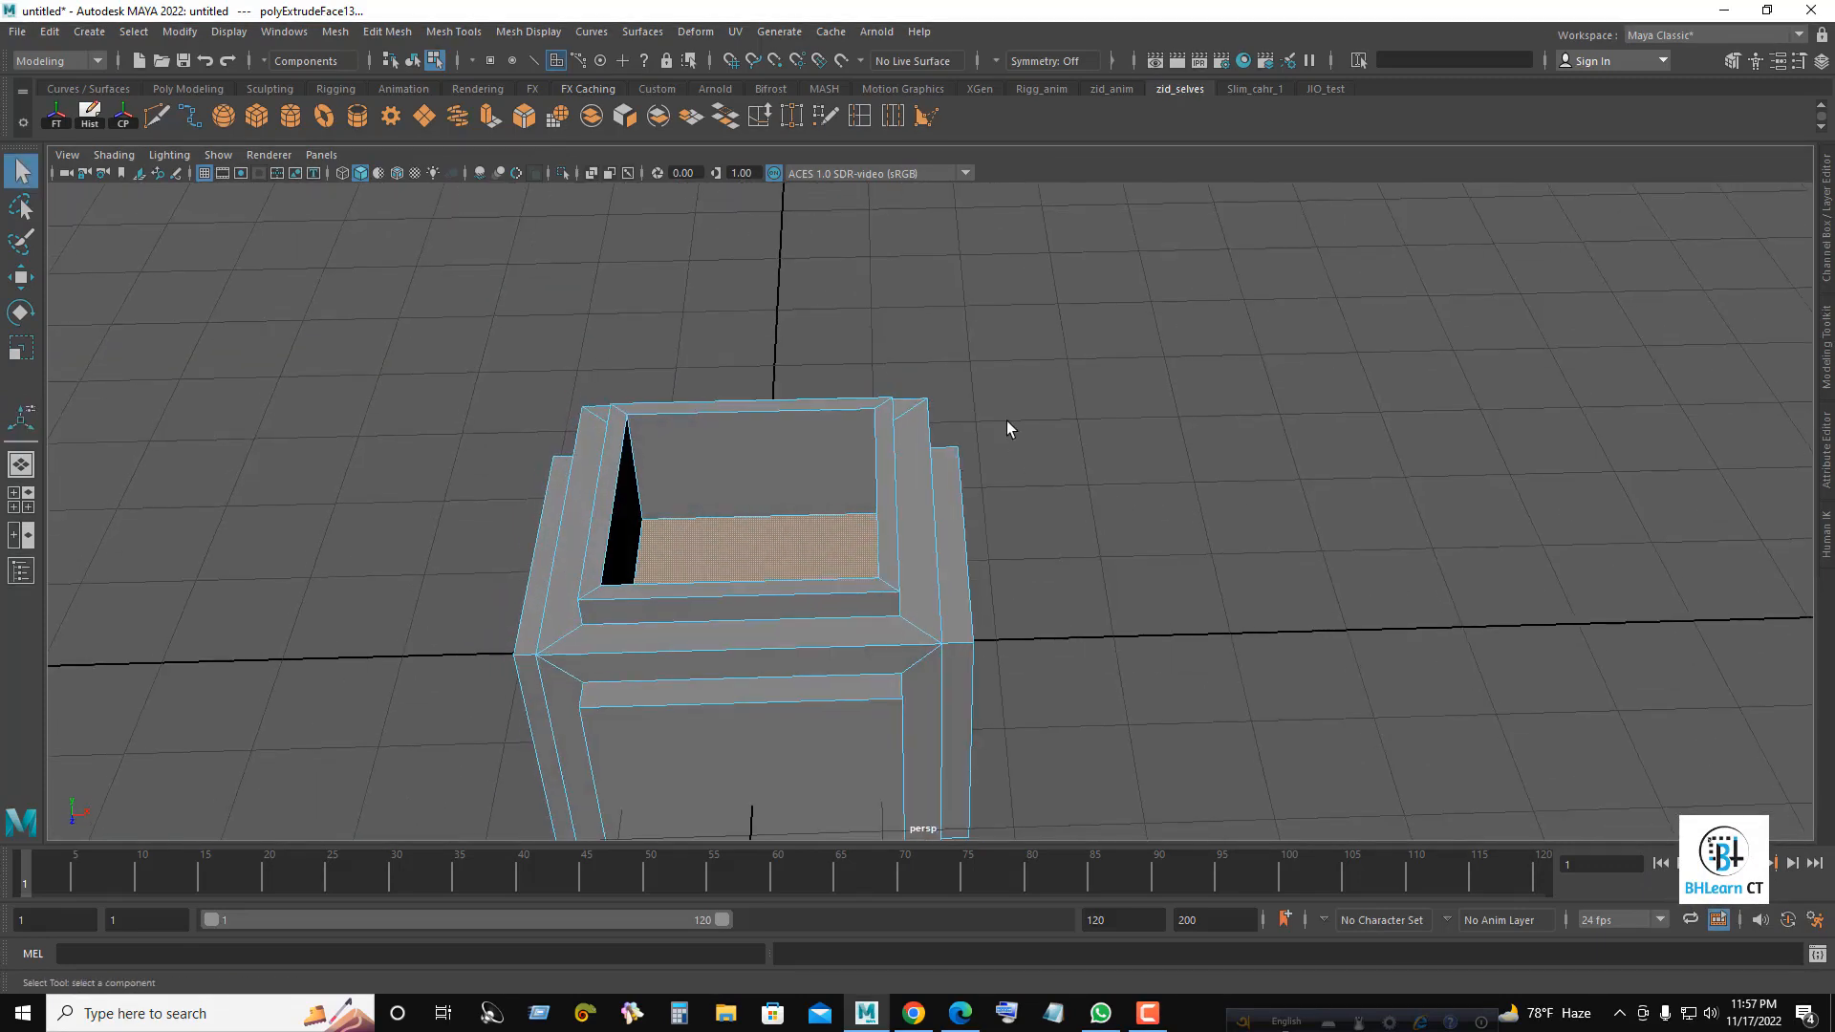
right_click_drag(1006, 420, 1109, 396)
left_click(1114, 394)
scroll(937, 536, "down", 2)
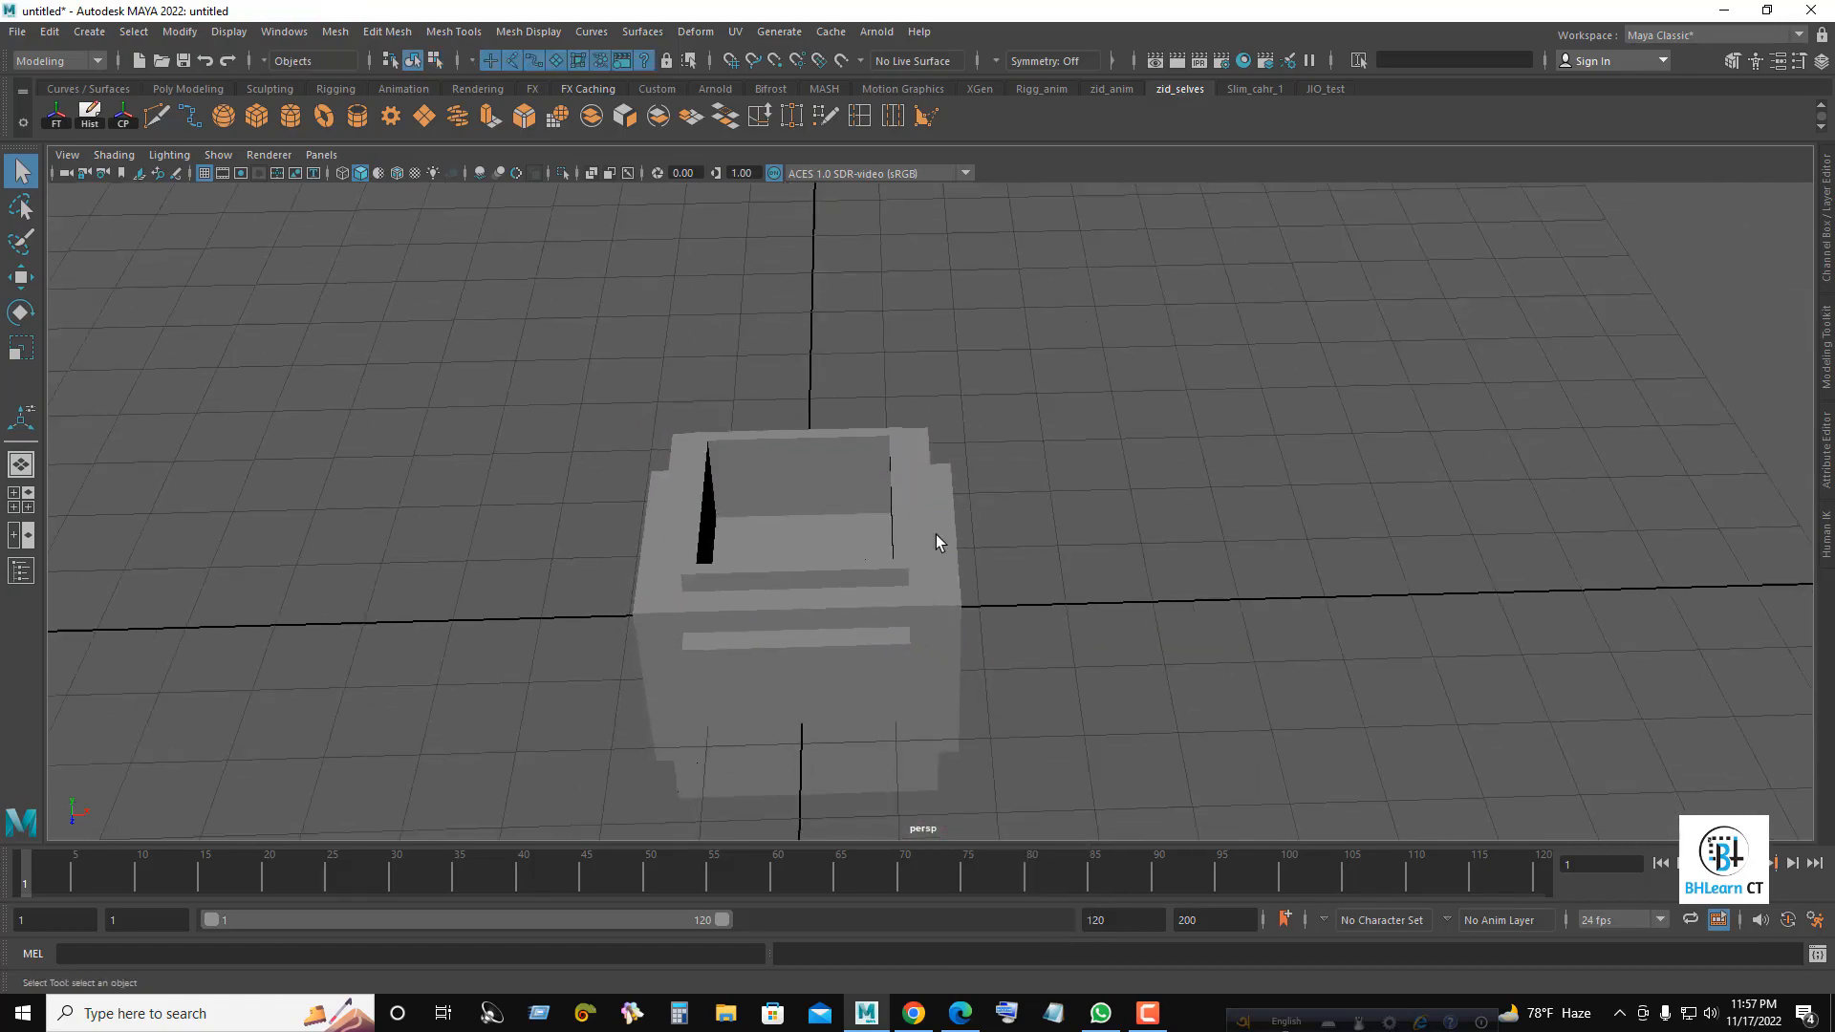
- Select the four outer border edges of the raised front panel on the box
left_click_drag(937, 542, 962, 500, "alt")
left_click(814, 516)
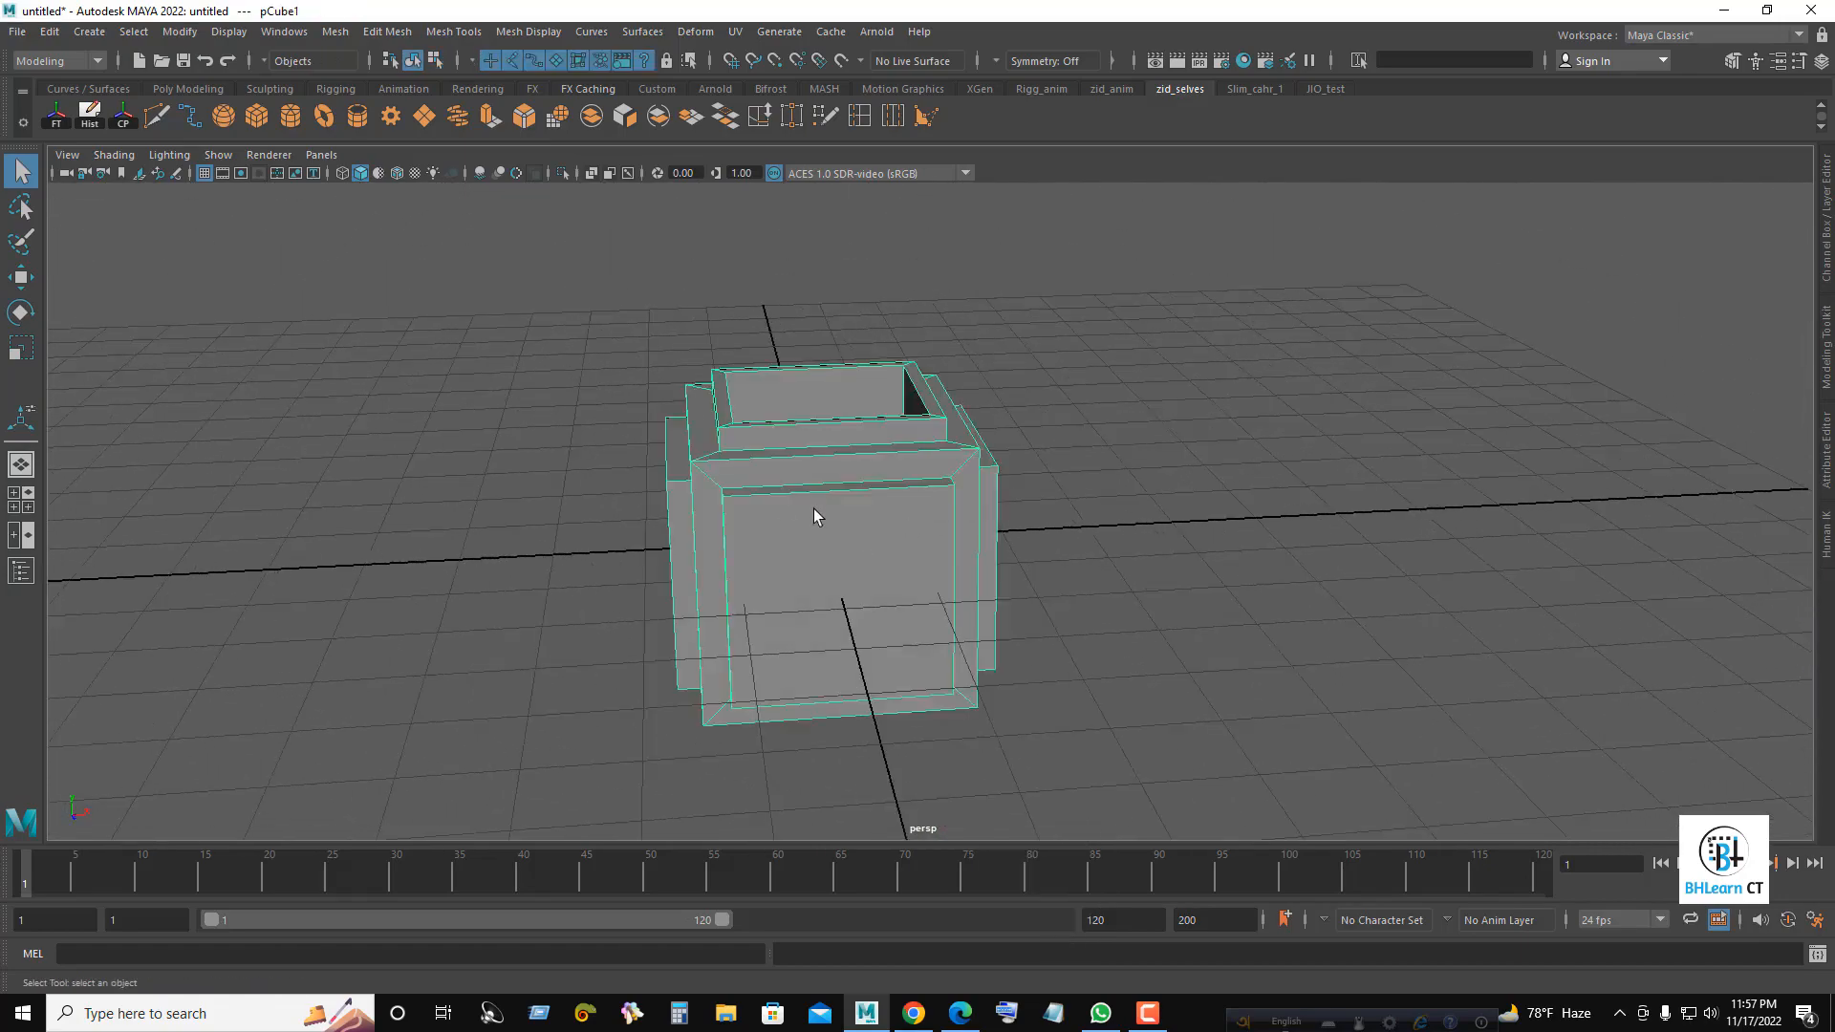
scroll(815, 516, "up", 2)
right_click_drag(813, 486, 810, 434)
left_click(721, 483)
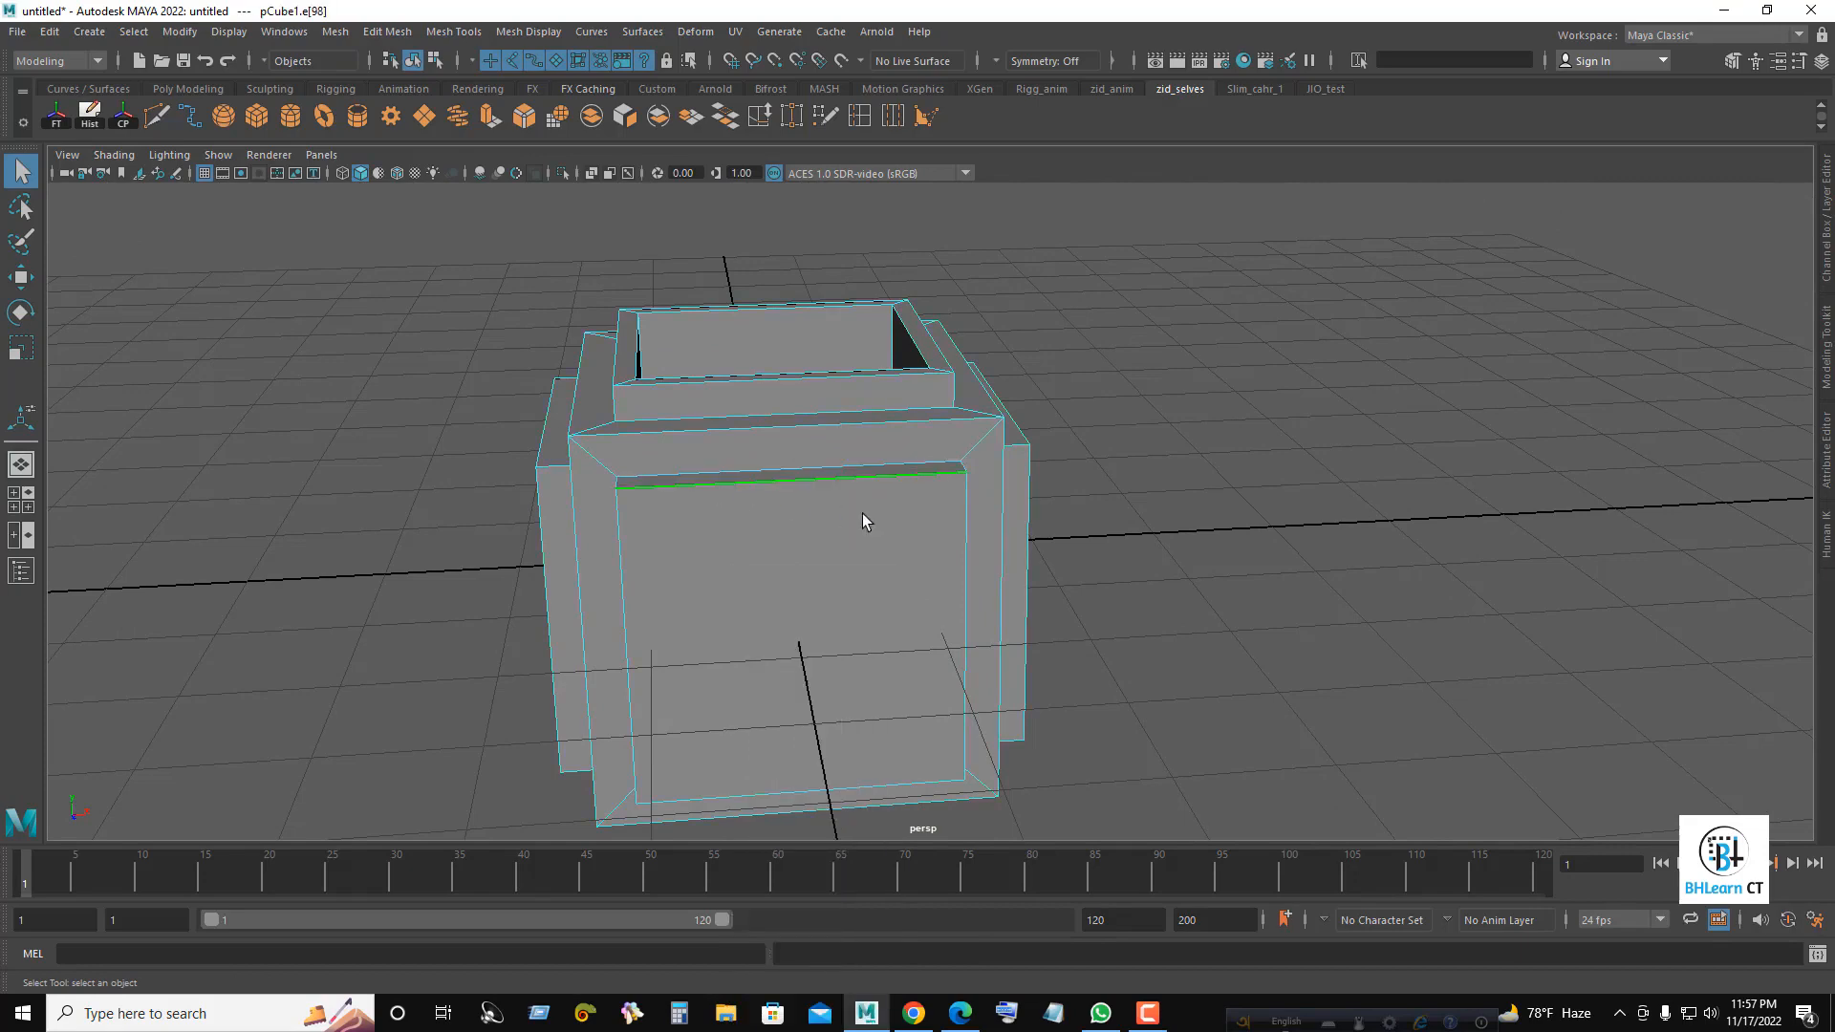
left_click(613, 542, "shift")
left_click_drag(823, 482, 828, 382, "alt")
left_click(724, 650, "shift")
left_click_drag(975, 421, 920, 434, "alt")
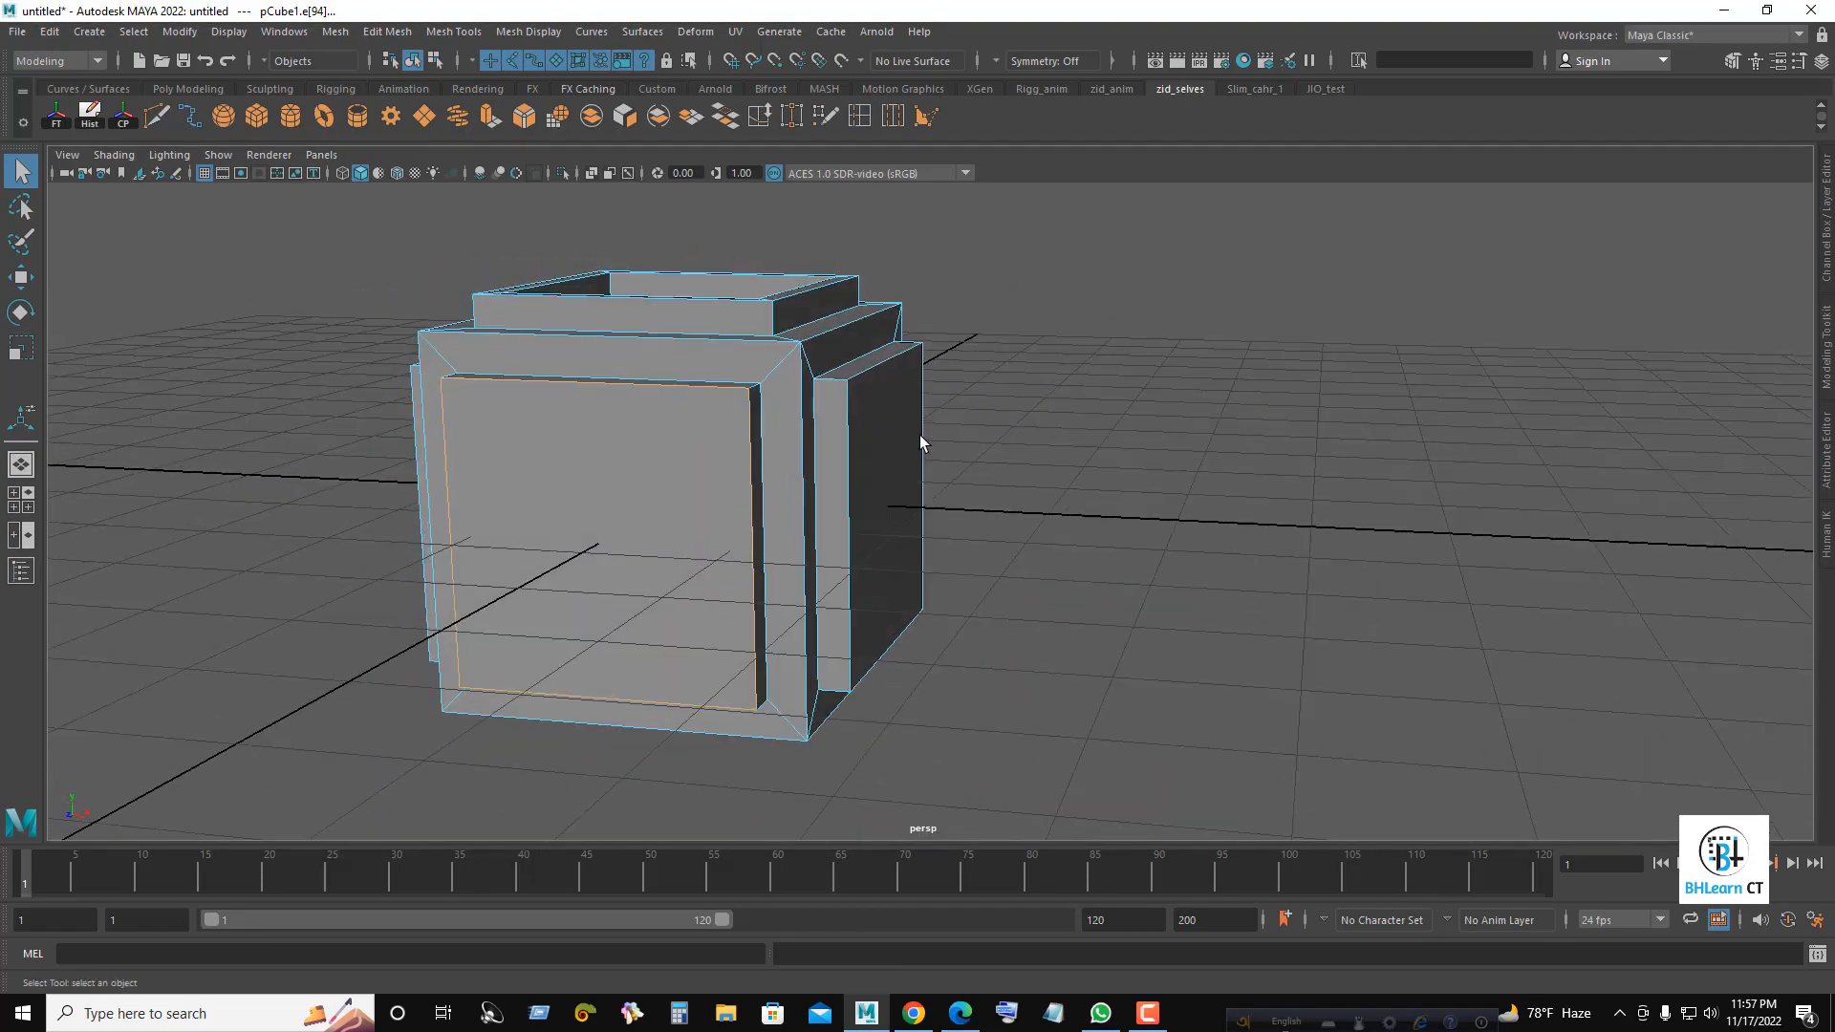
- Bevel the front panel's border edges with a fraction of 0.25 and 2 segments
key("ctrl+b")
scroll(843, 430, "up", 3)
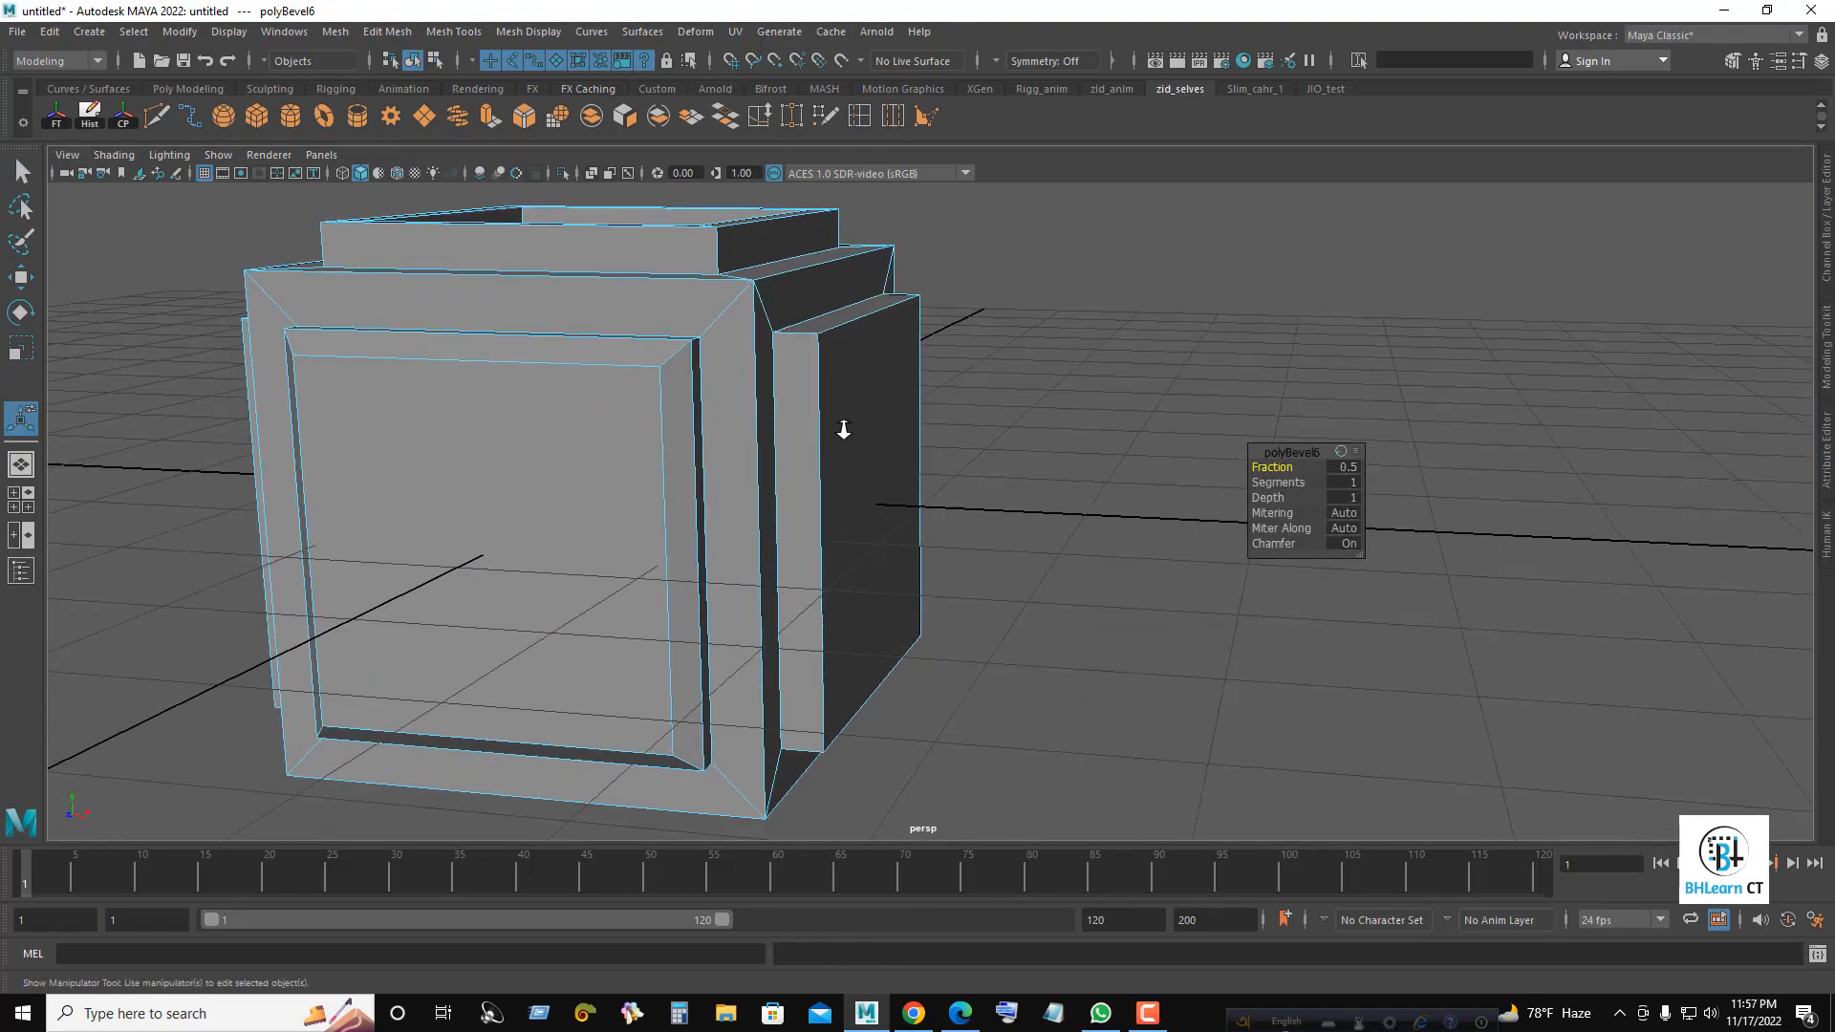
middle_click_drag(843, 430, 902, 480, "alt")
left_click_drag(1273, 466, 1242, 468)
left_click(1342, 466)
type("0.25")
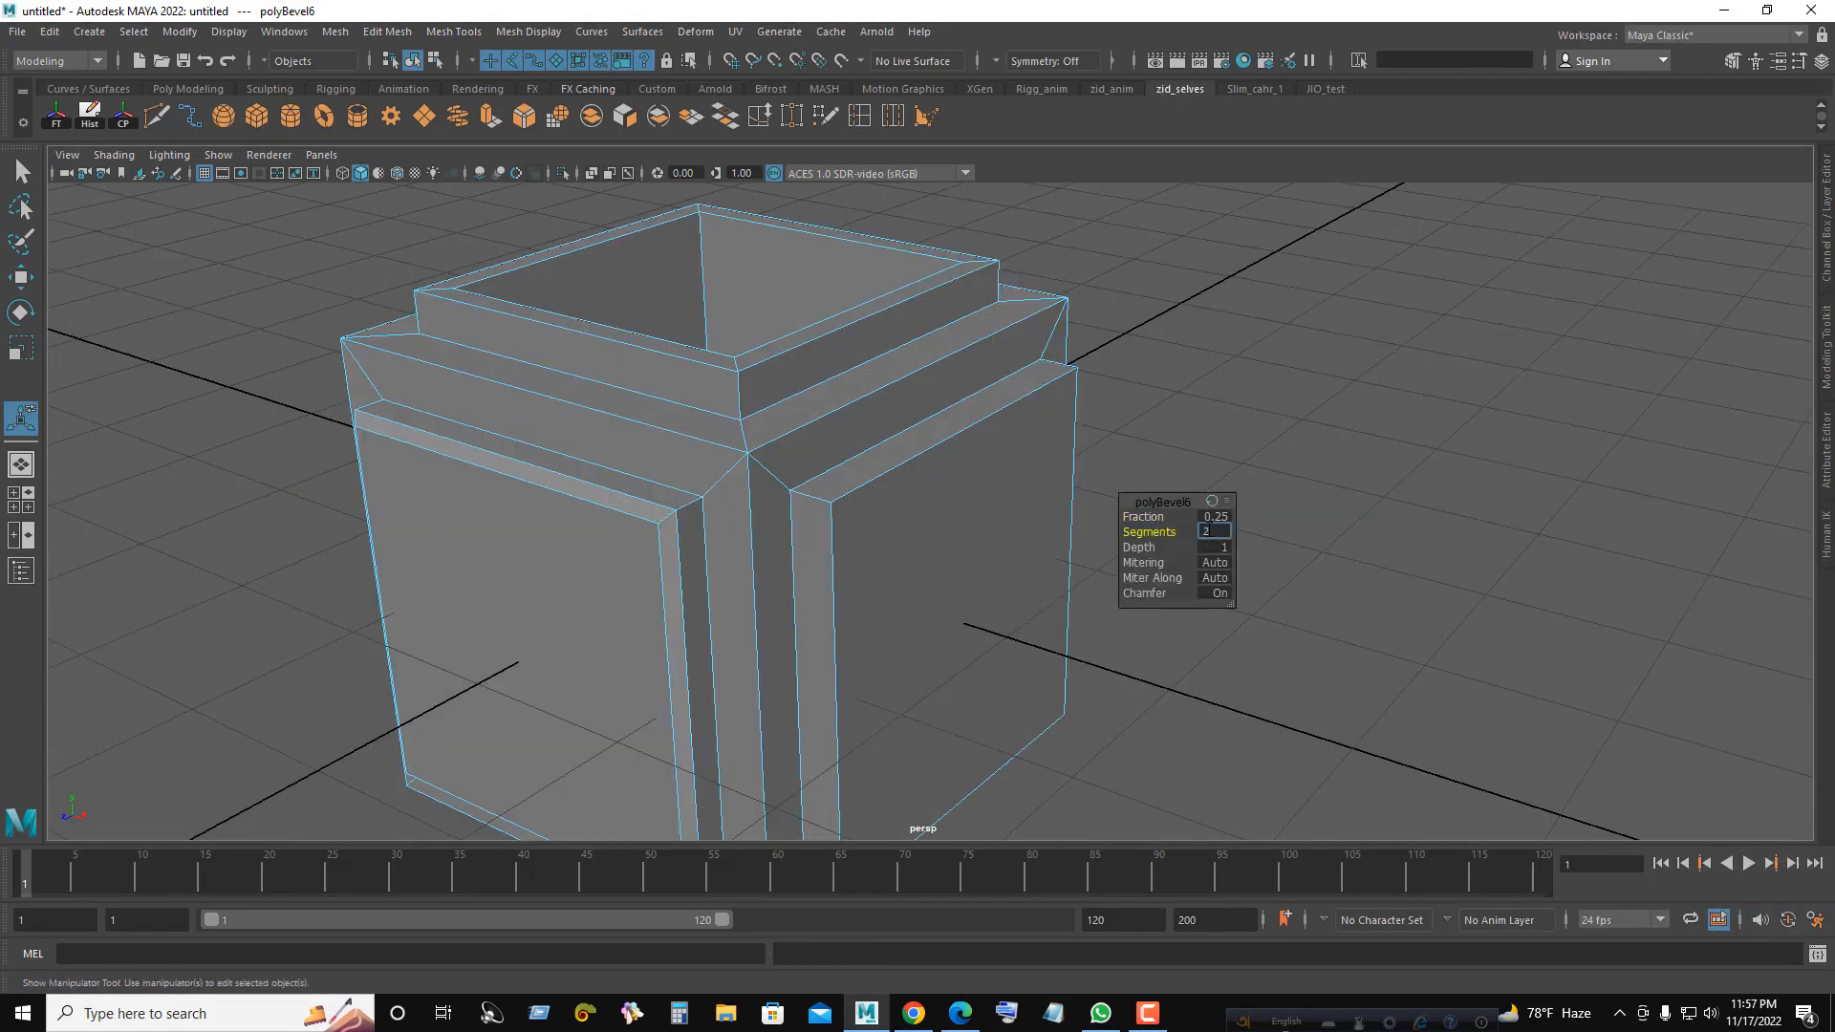
type("2")
key("Return")
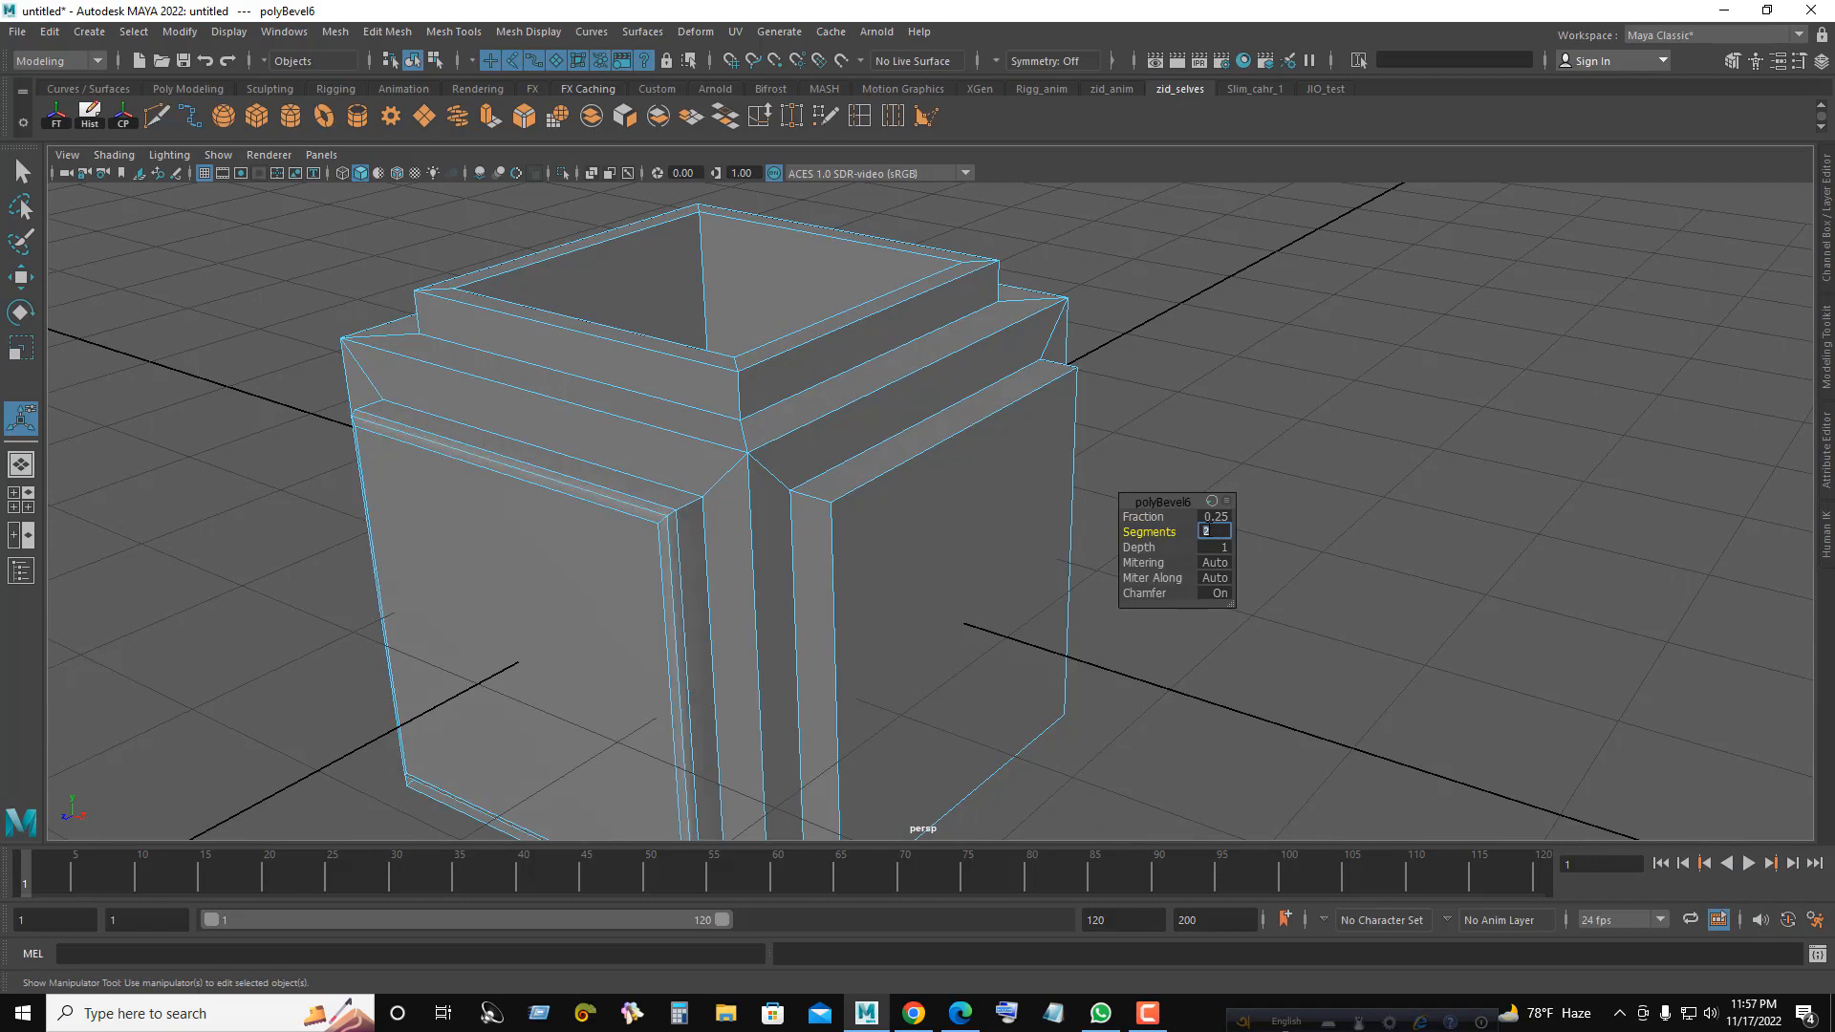
- Set the panel bevel's depth to -2 and return to object mode
left_click(1215, 546)
type("-2")
key("Return")
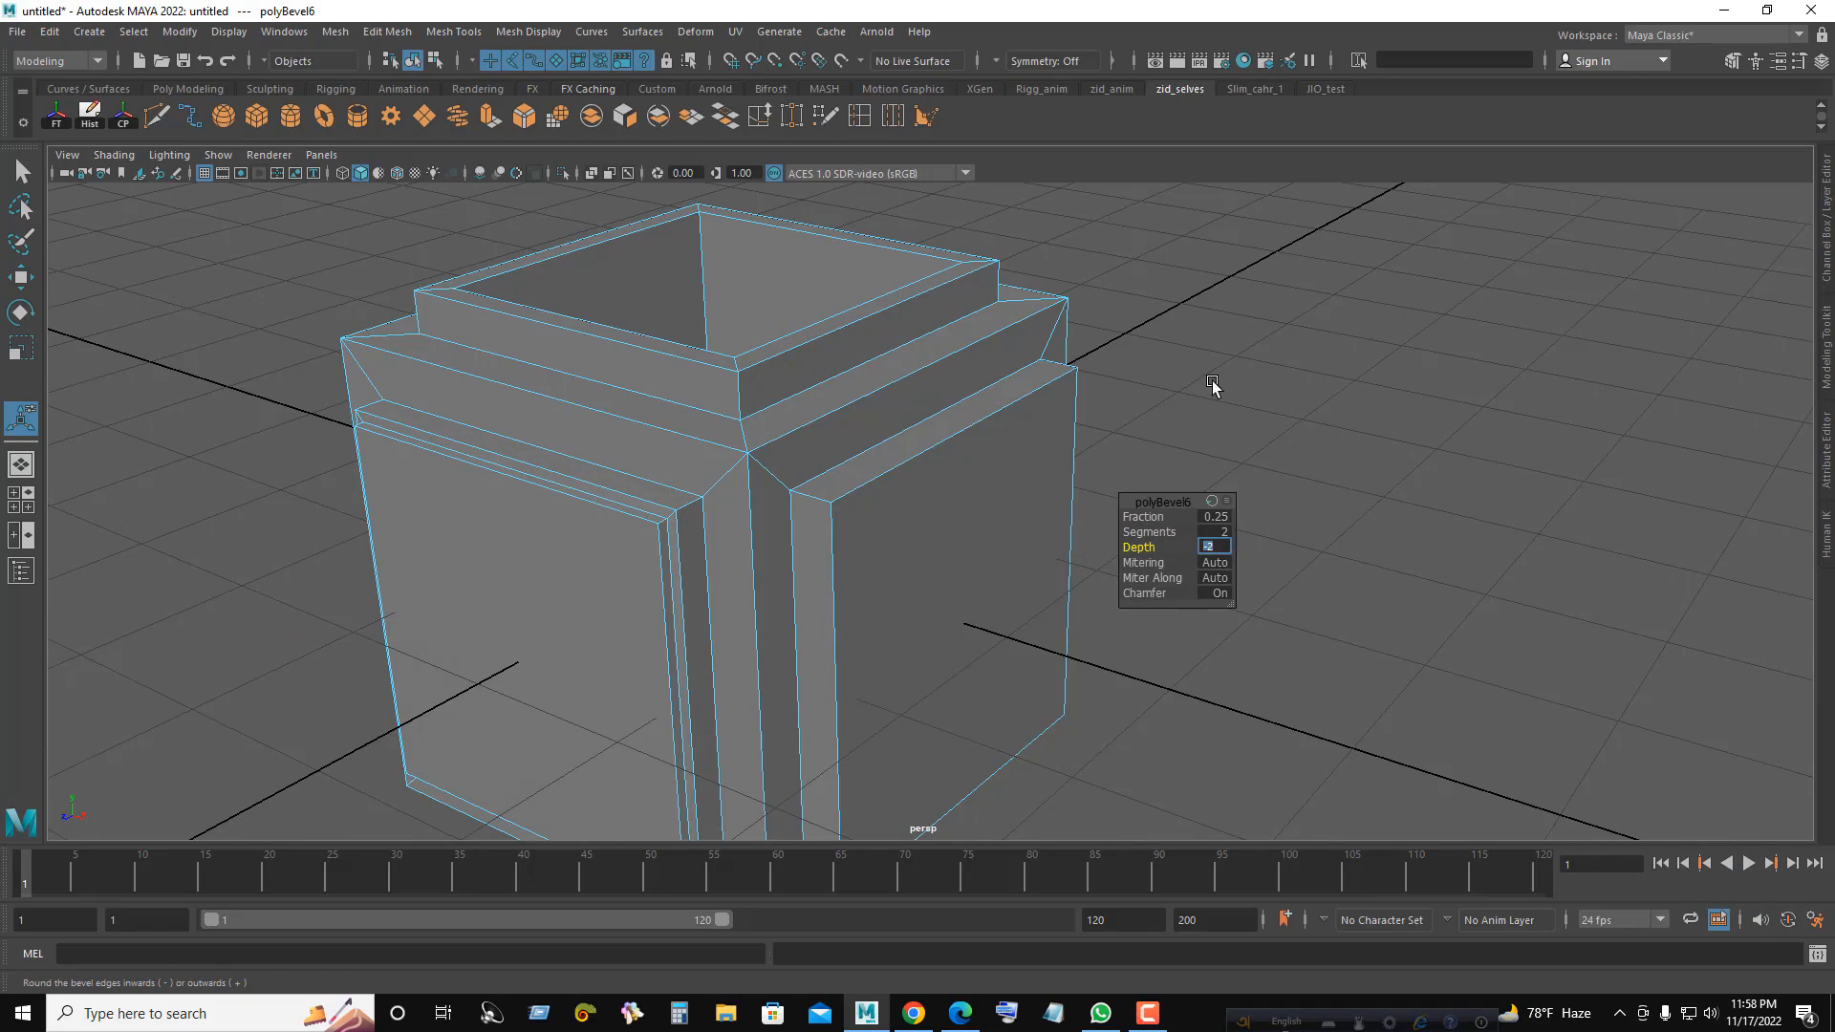
left_click(1212, 381)
scroll(926, 433, "down", 1)
left_click_drag(926, 433, 724, 393, "alt")
key("F8")
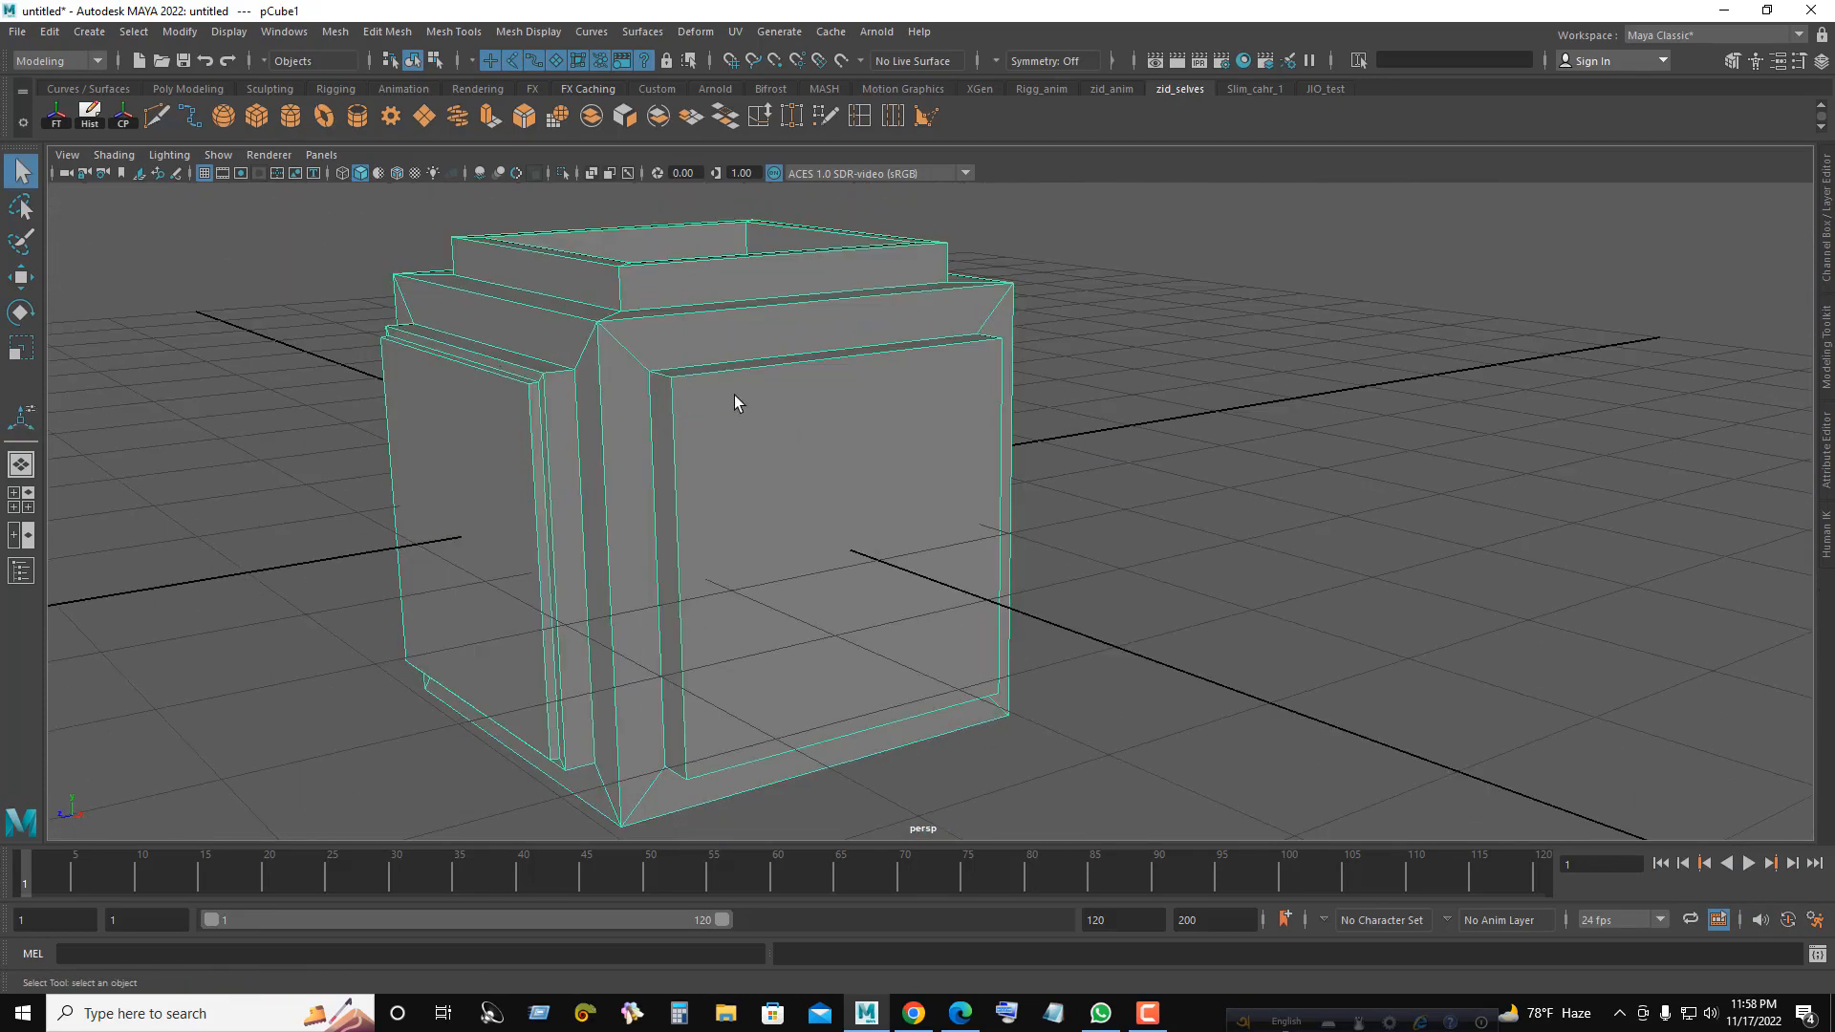
- Assign a new Blinn material to the box mesh and open its material attributes
right_click(744, 399)
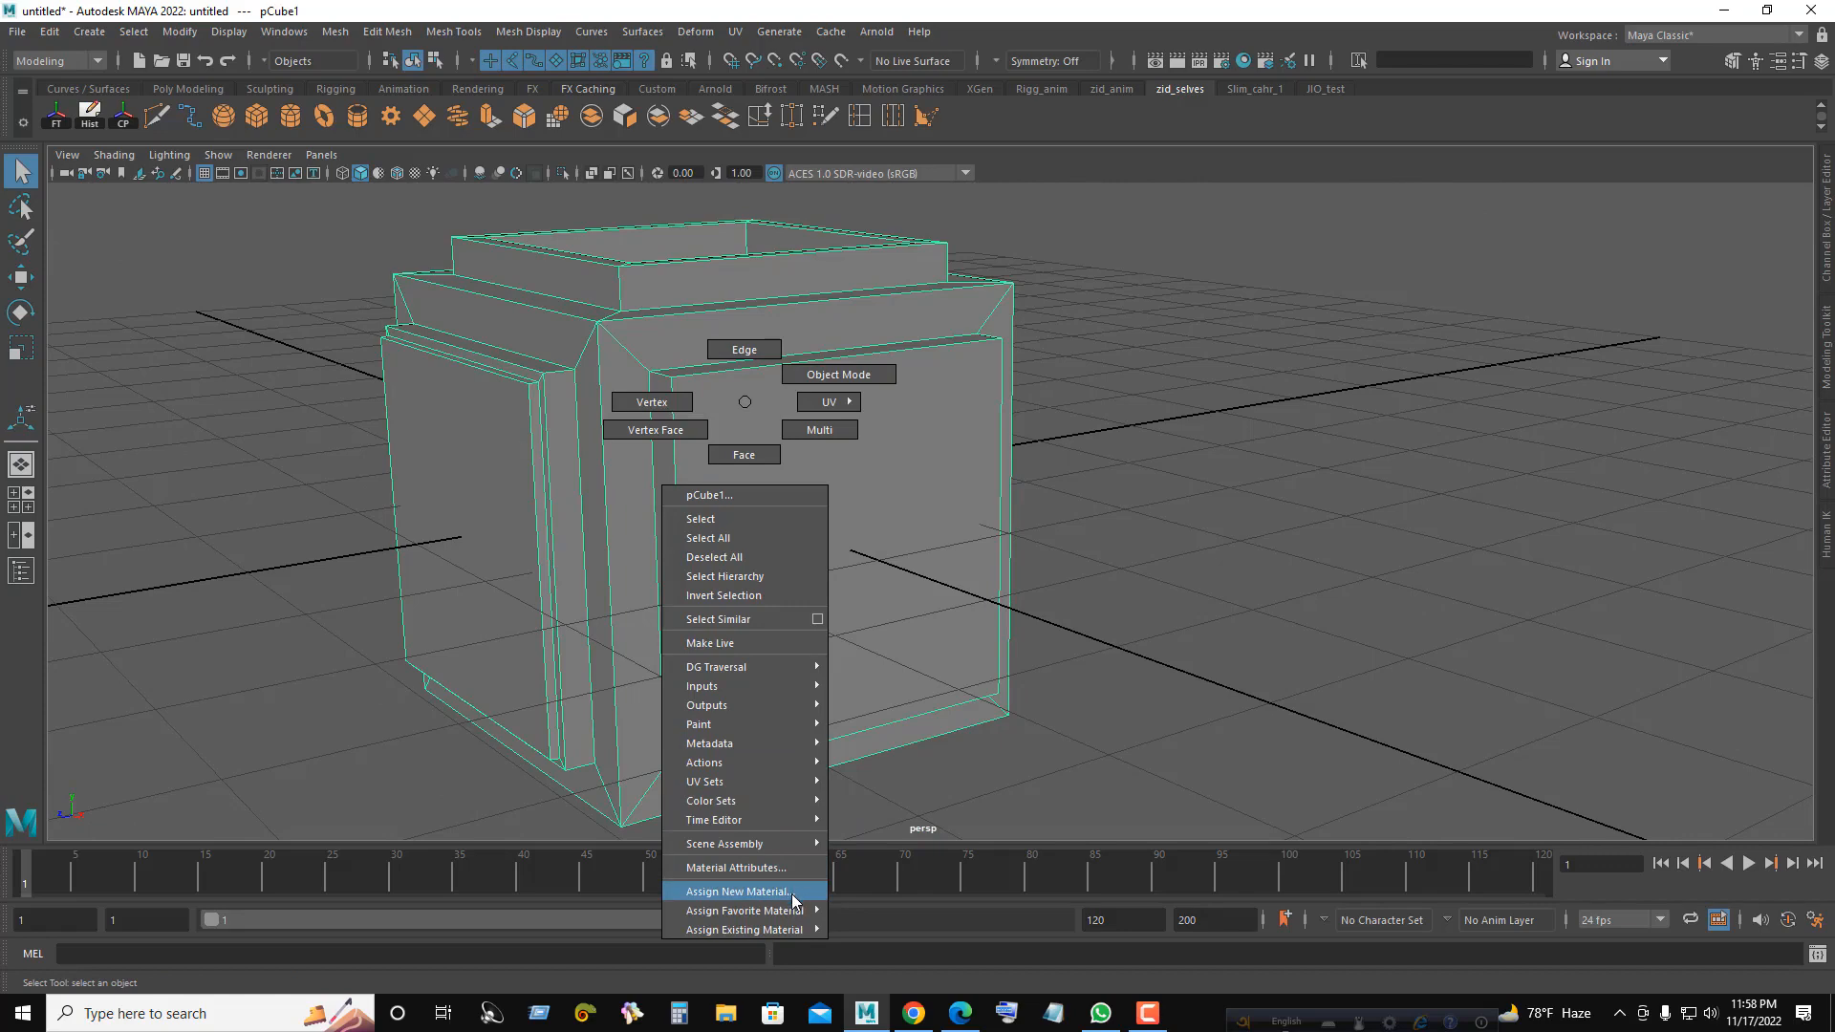
mouse_move(792, 900)
left_click(889, 858)
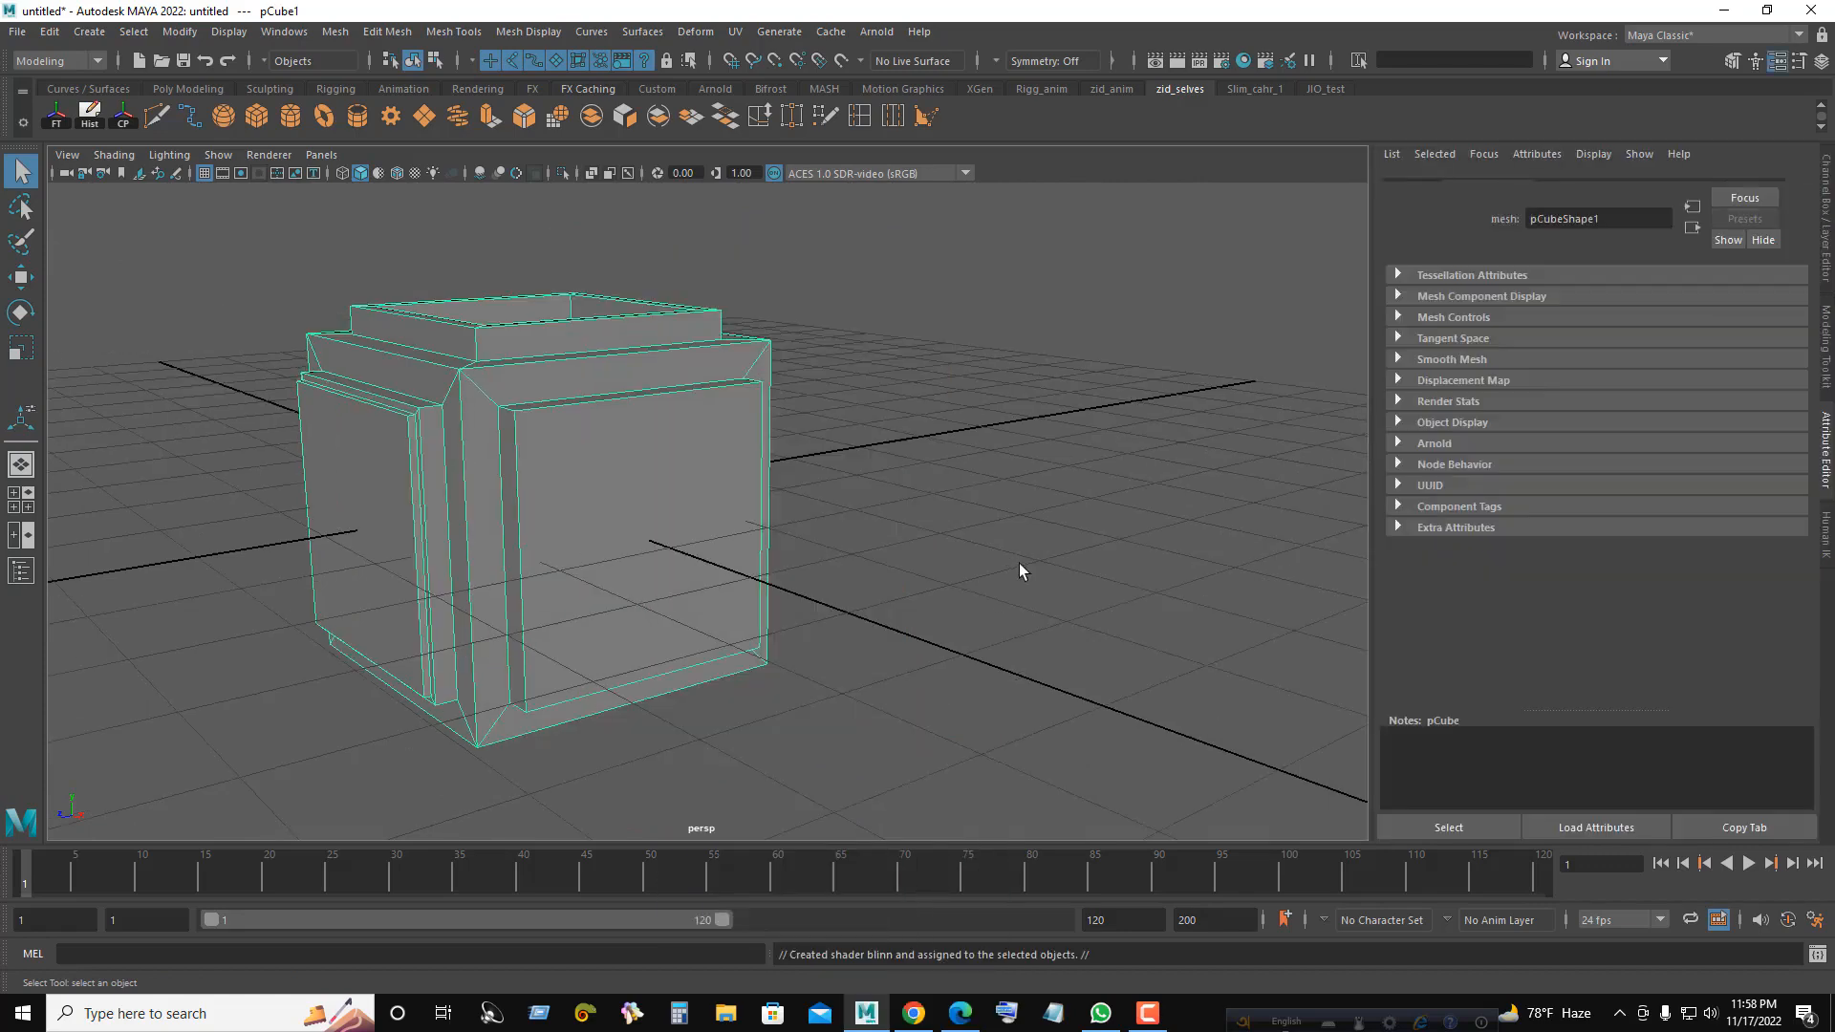
left_click(1827, 218)
left_click(1022, 453)
key("ctrl+z")
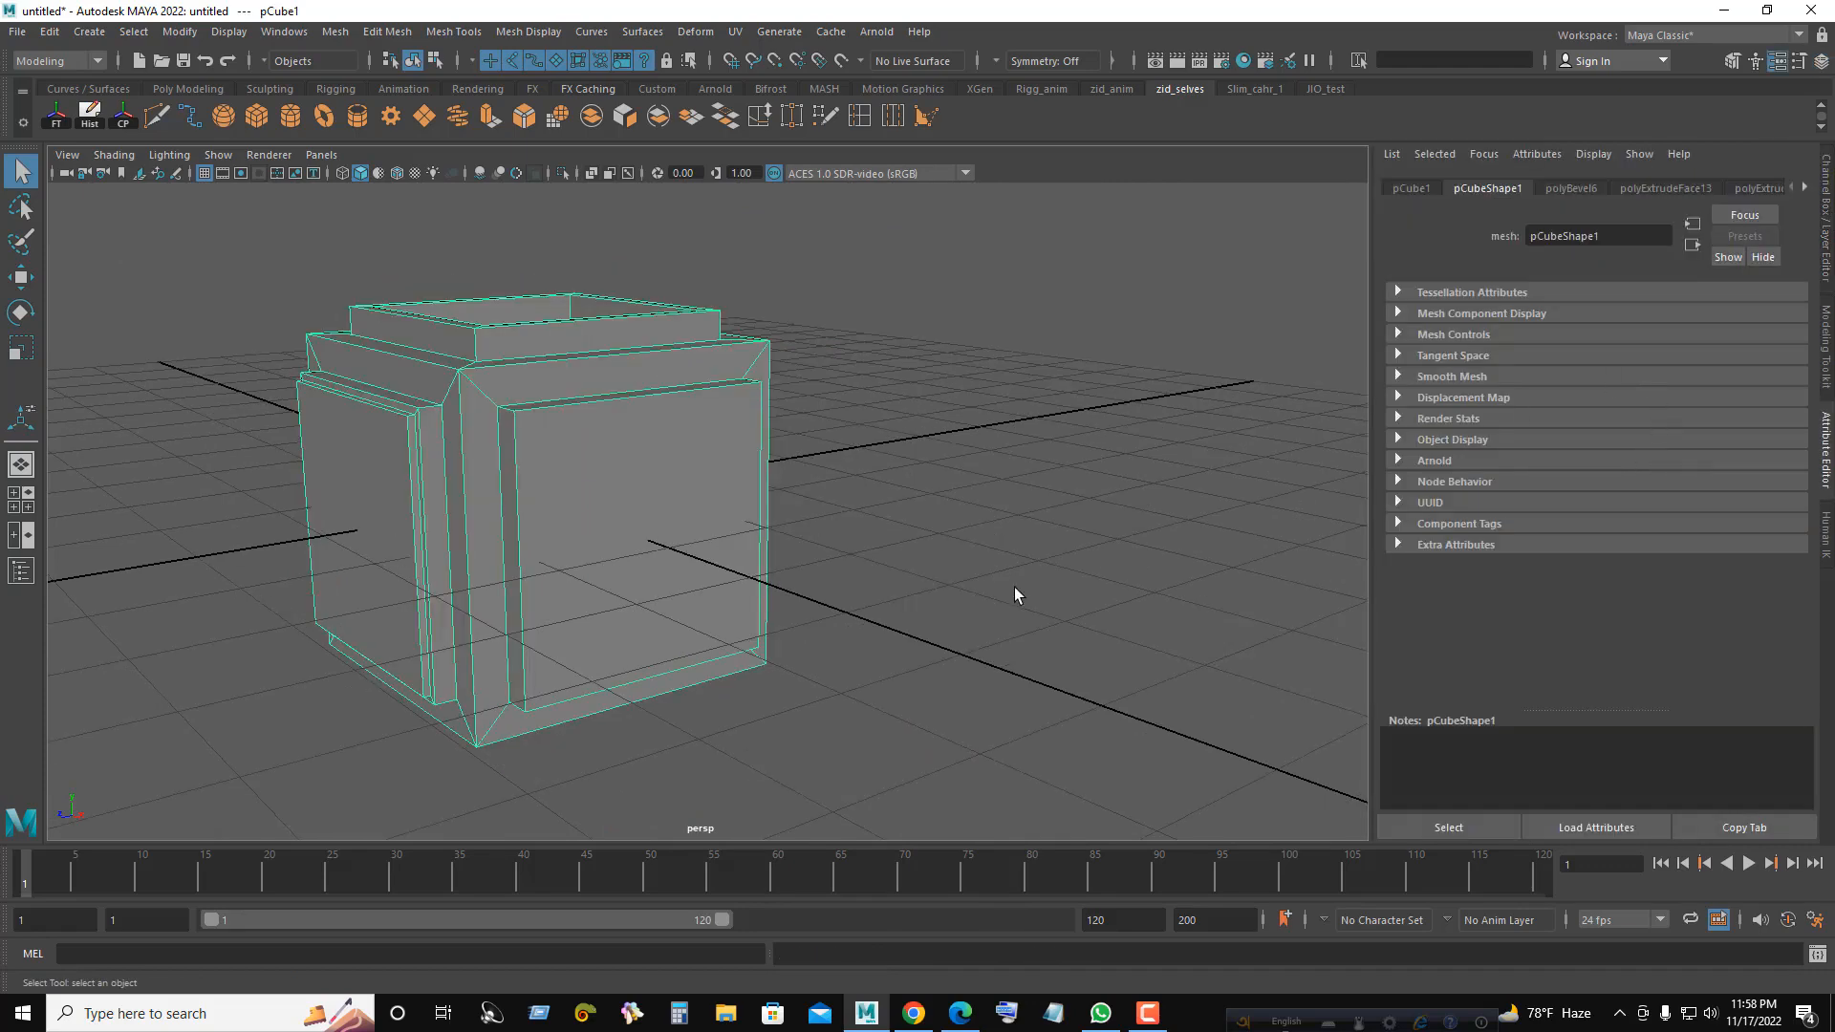
right_click_drag(1013, 587, 1004, 954)
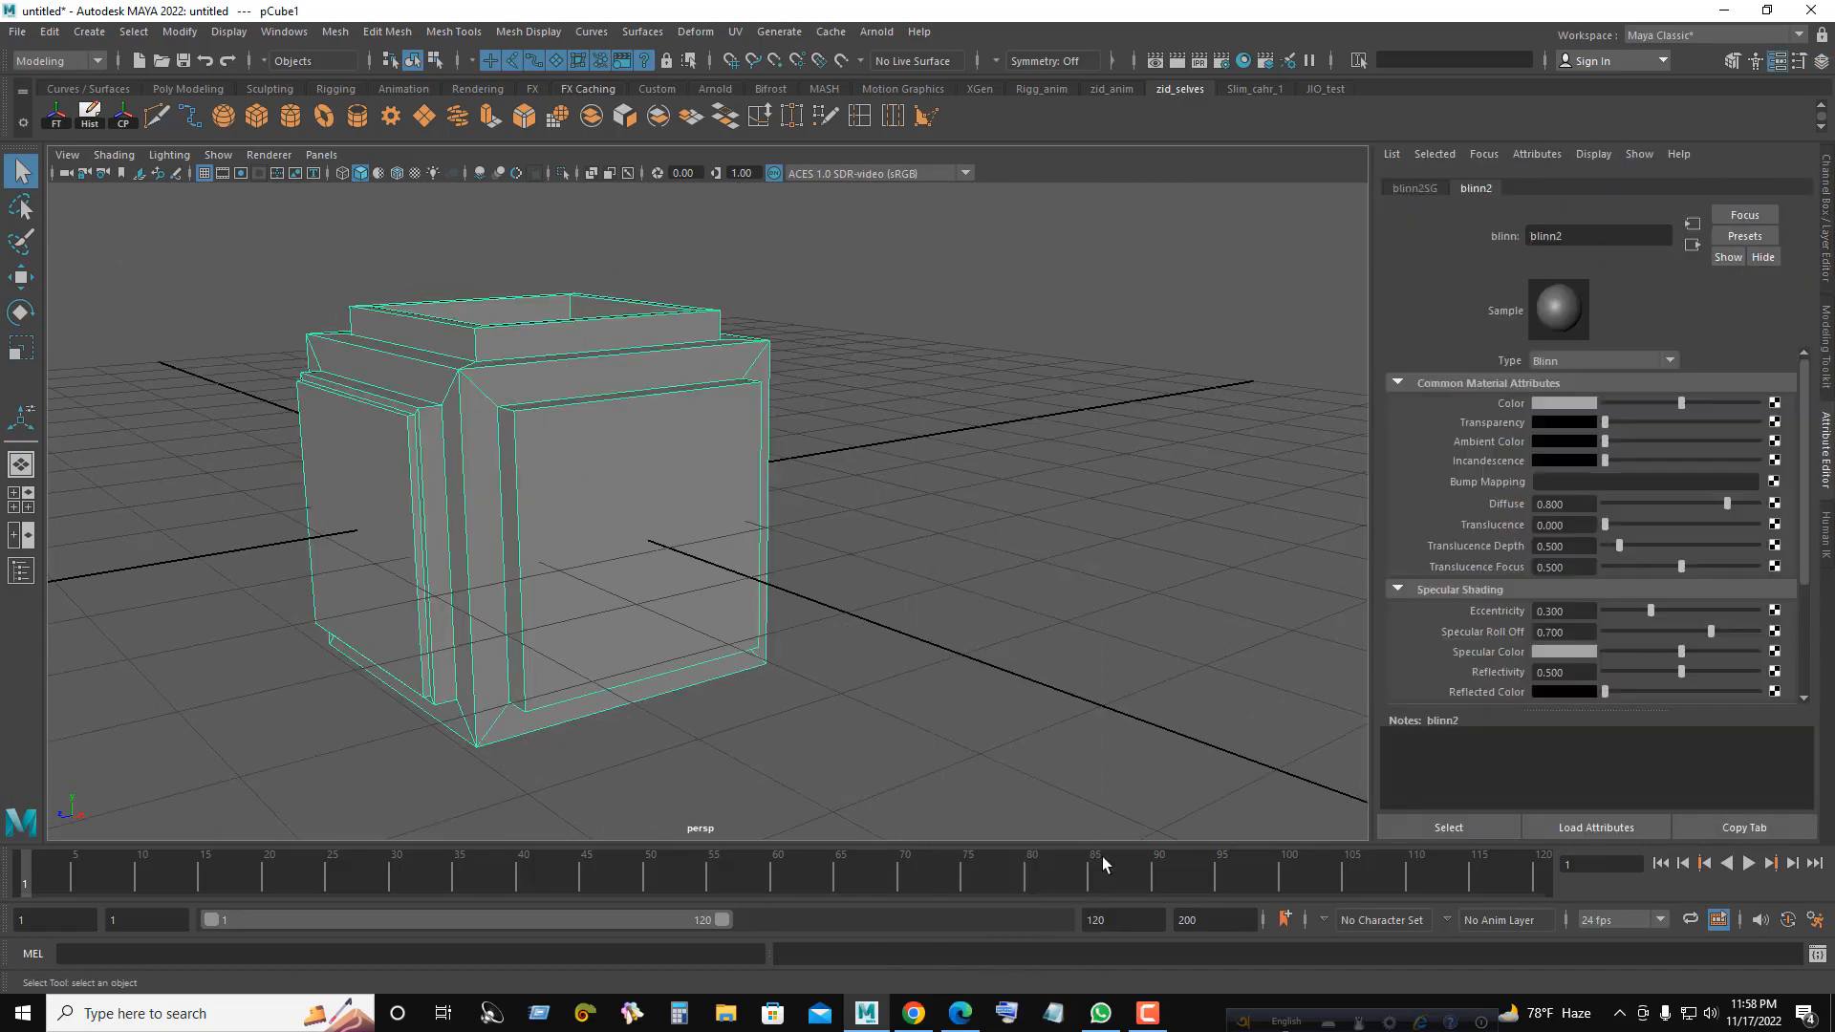
- Lighten the Blinn material's color and slightly raise its eccentricity, then deselect the box and show the channel box again
mouse_move(1679, 404)
left_mouse_down()
mouse_move(1827, 405)
mouse_move(1717, 408)
left_mouse_up()
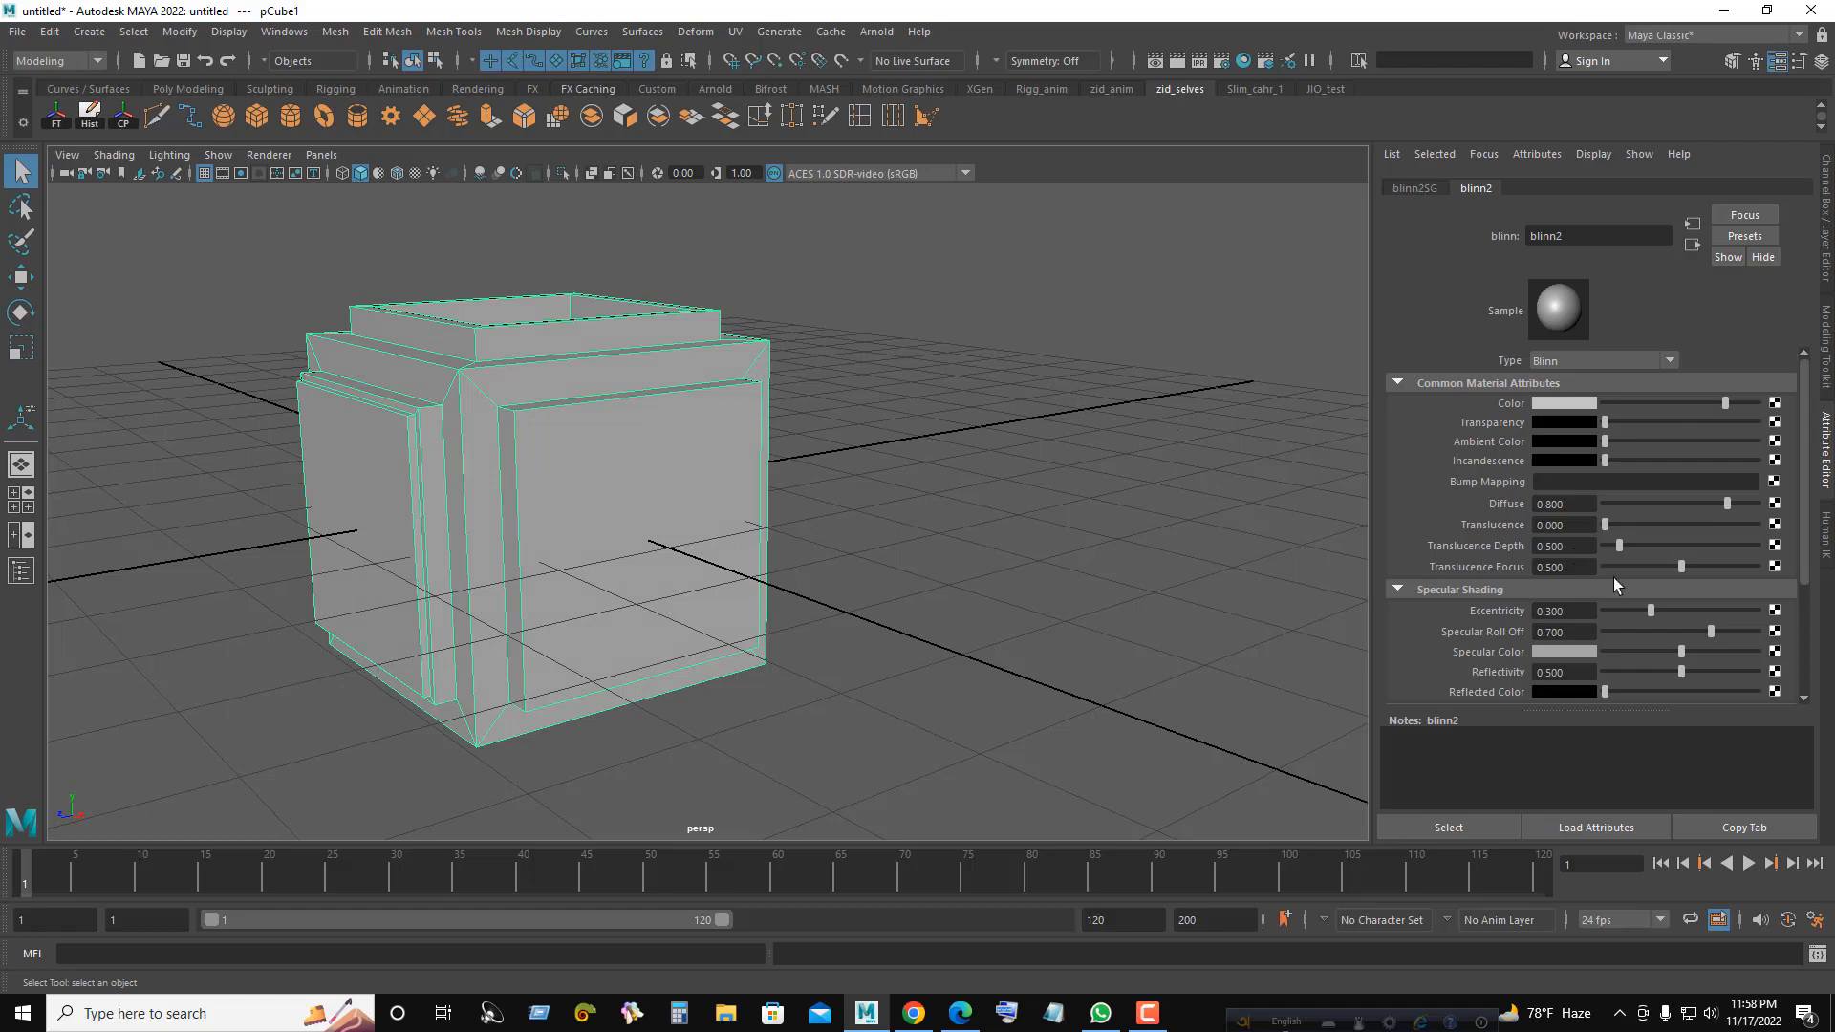
left_click_drag(1650, 609, 1660, 610)
left_click(1000, 456)
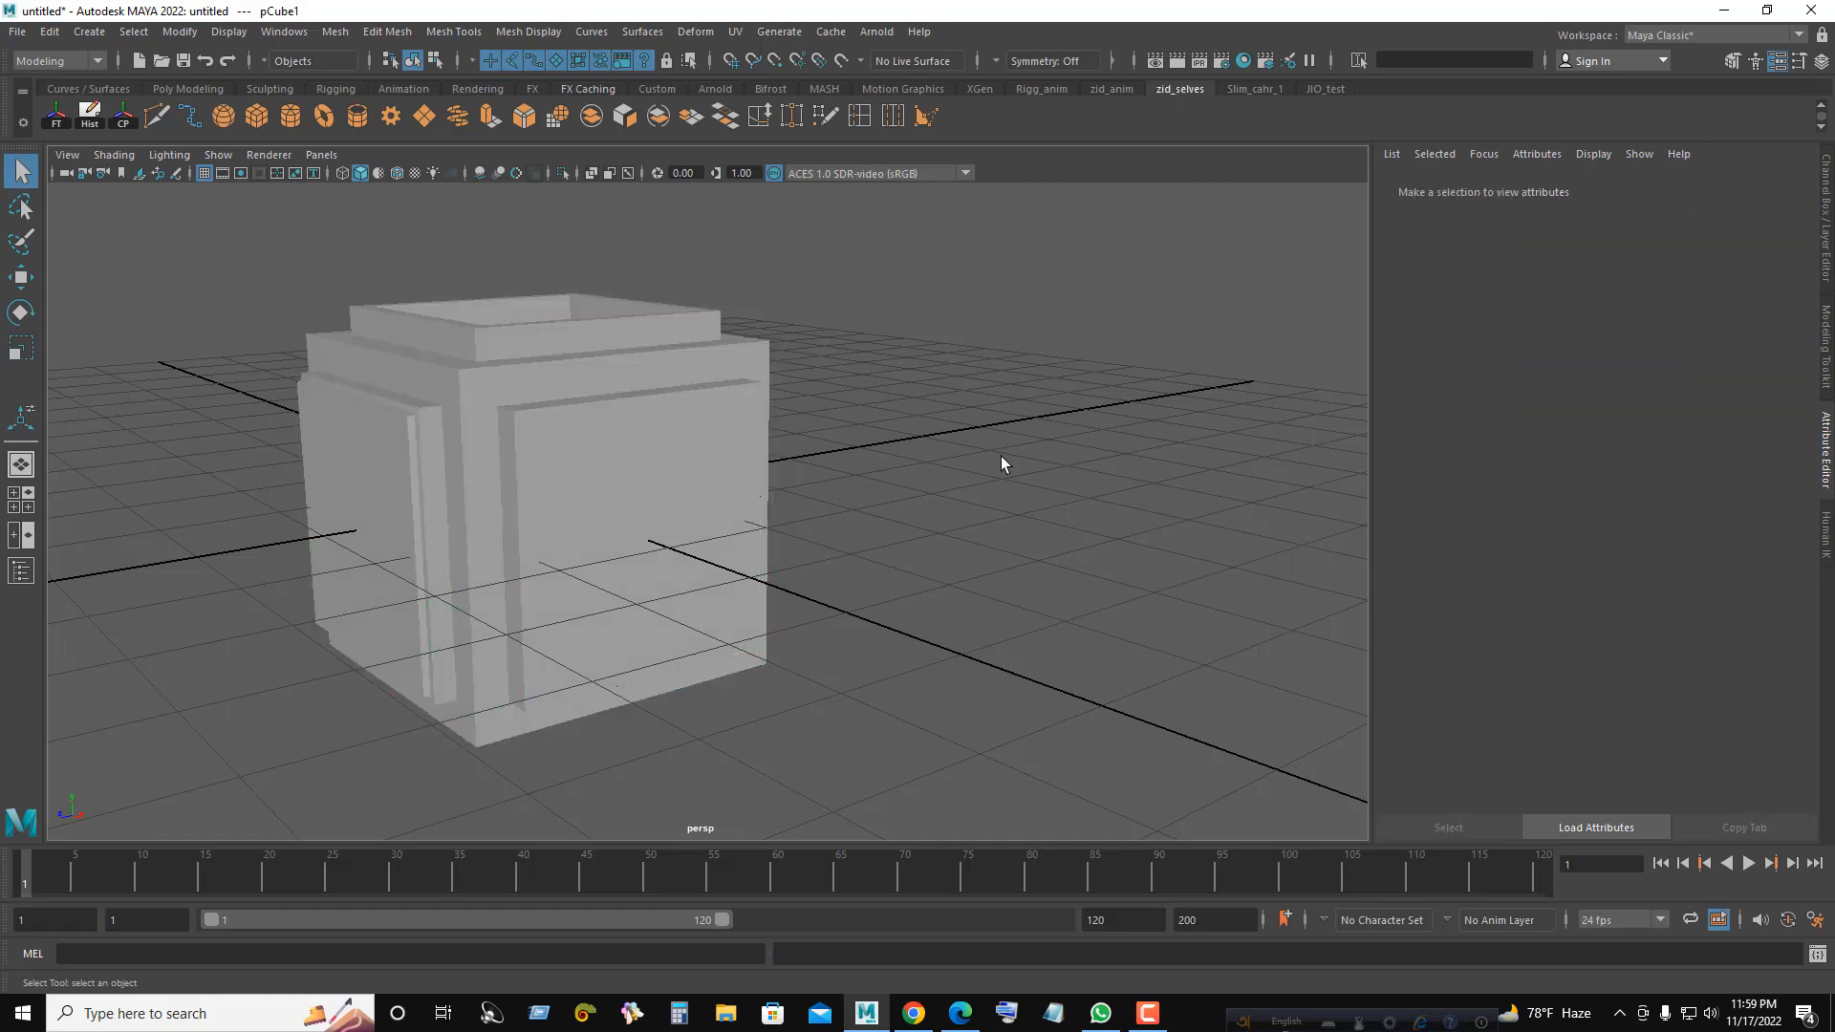
left_click(1823, 229)
left_click_drag(966, 422, 944, 362, "alt")
right_click_drag(944, 363, 860, 416, "alt")
left_click_drag(860, 415, 762, 487, "alt")
right_click_drag(889, 518, 942, 535, "alt")
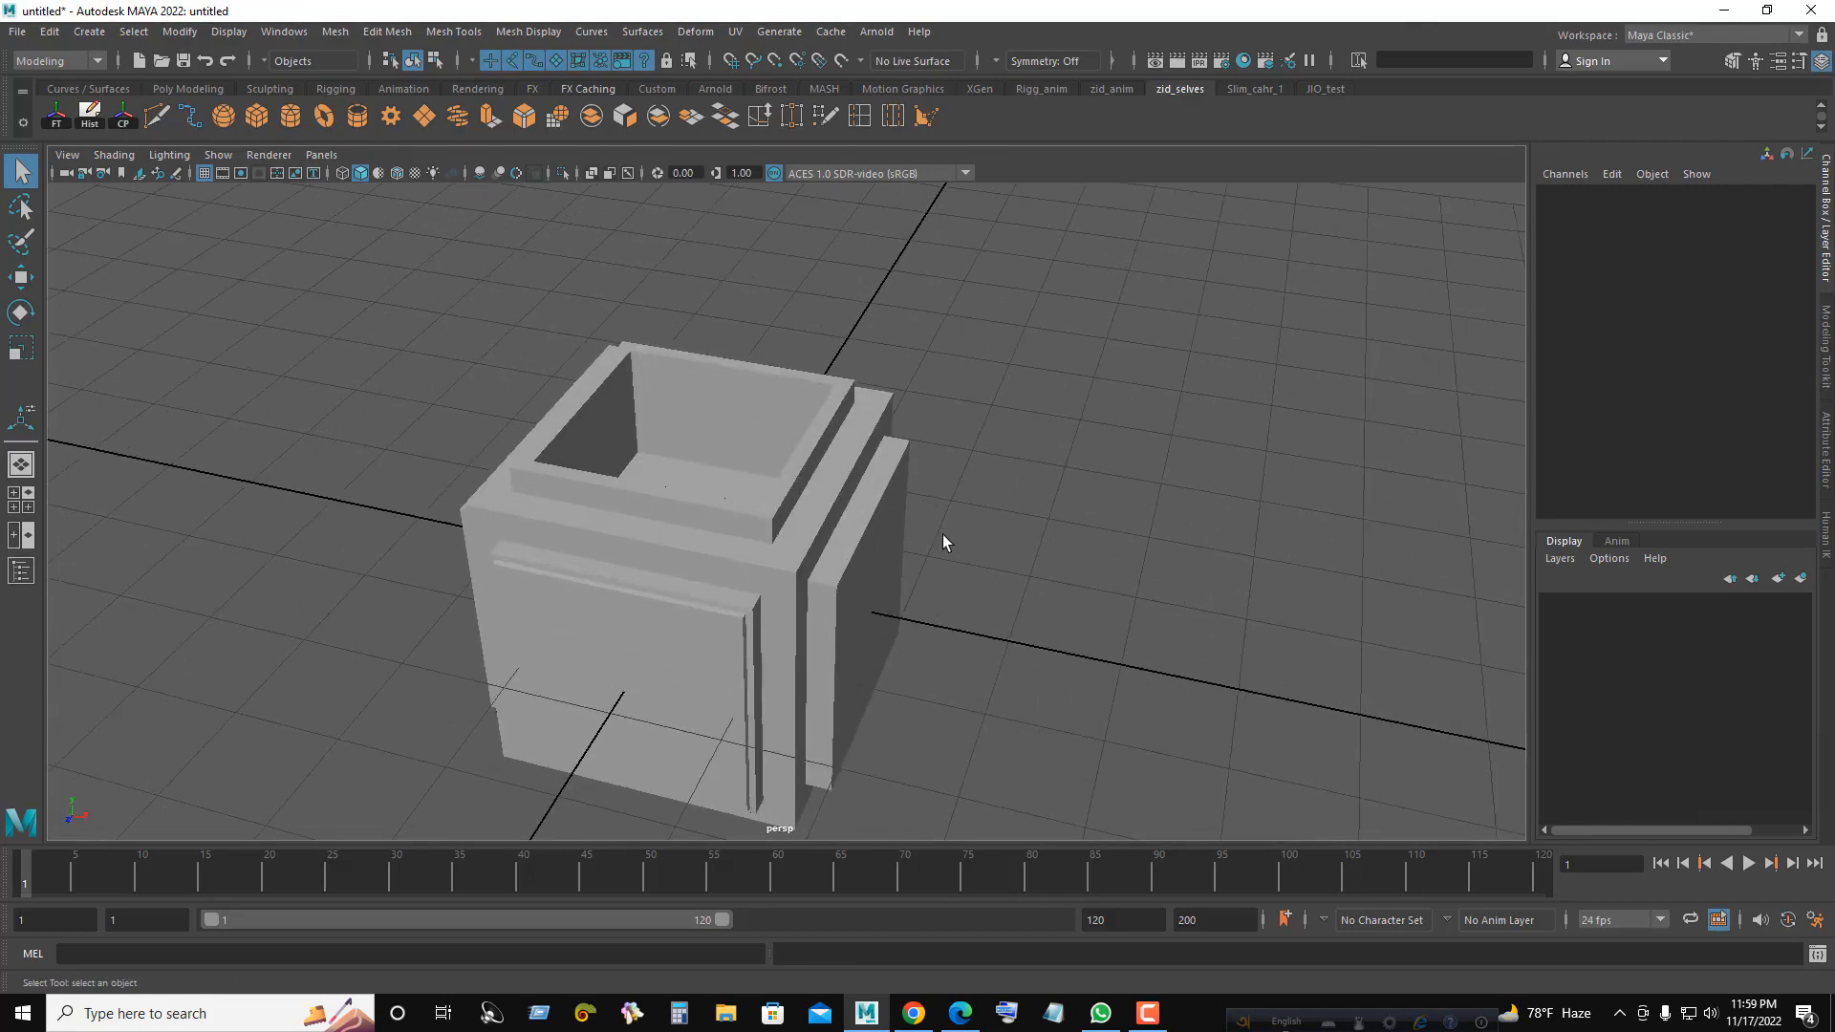
- Select the border edges of the next raised side panel on the box
key("ctrl+z")
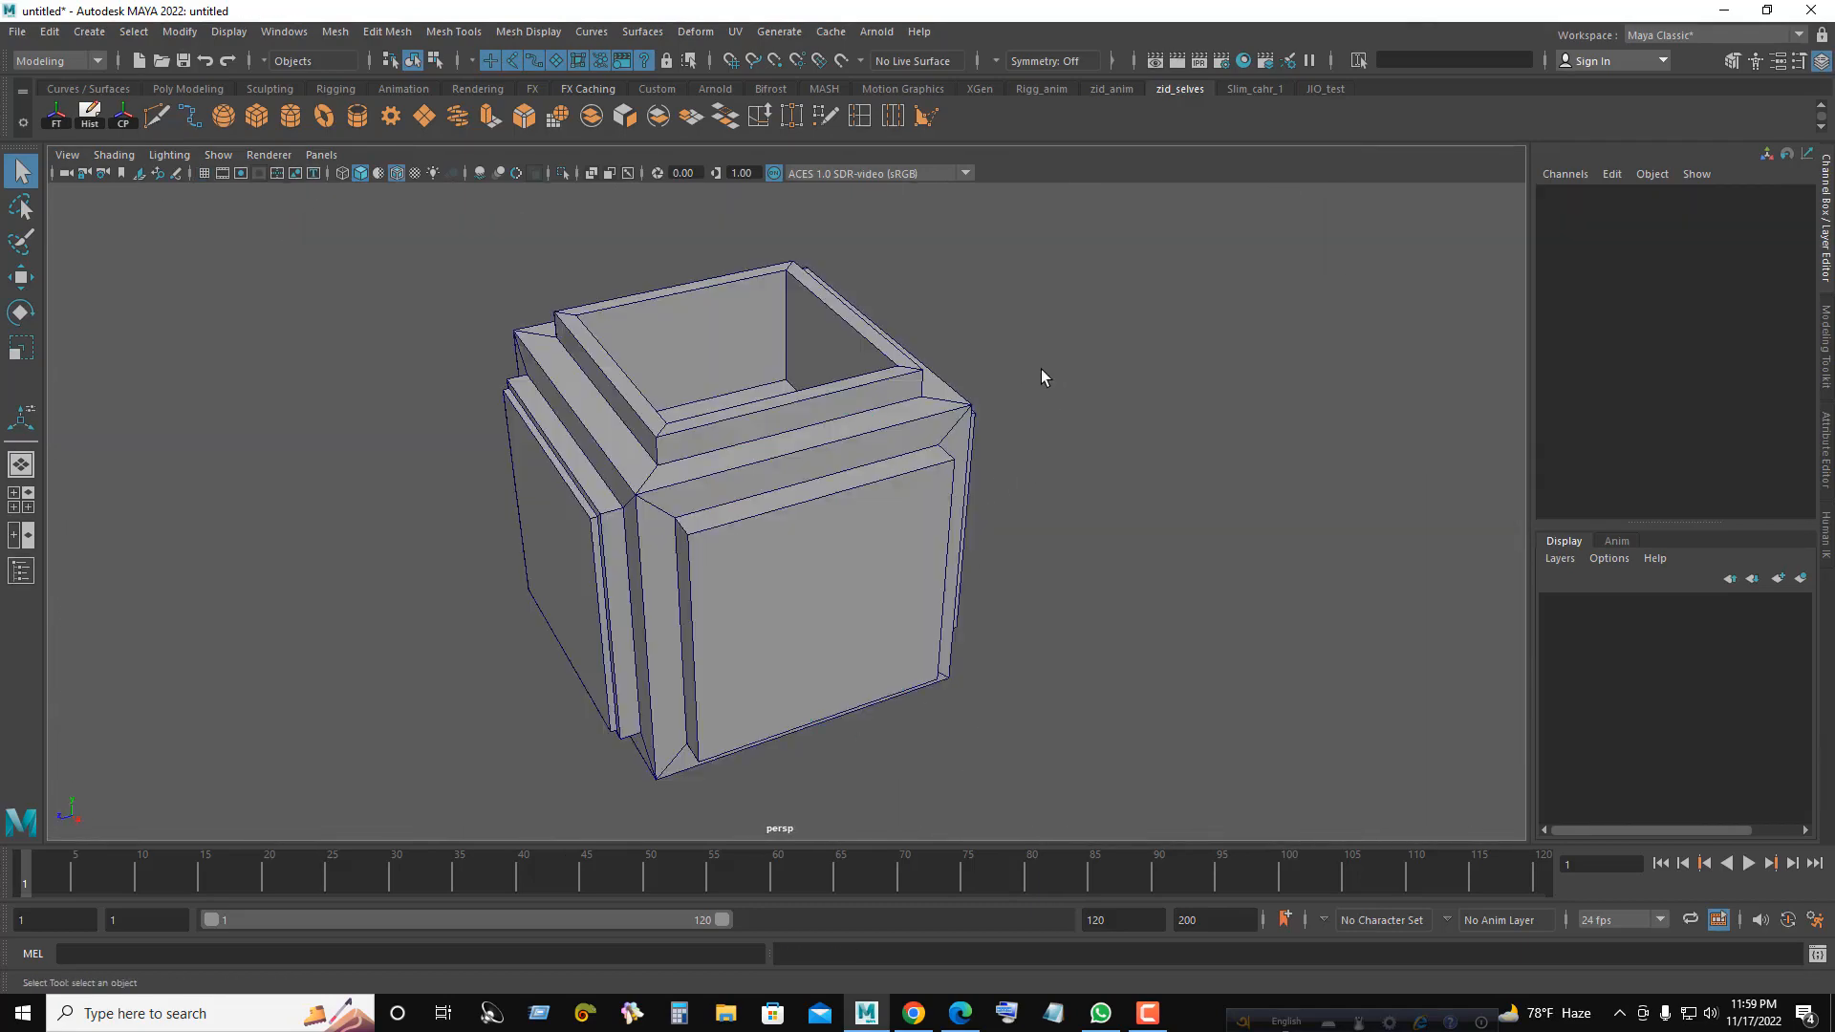
left_click_drag(1139, 382, 1142, 362, "alt")
right_click_drag(818, 460, 807, 418)
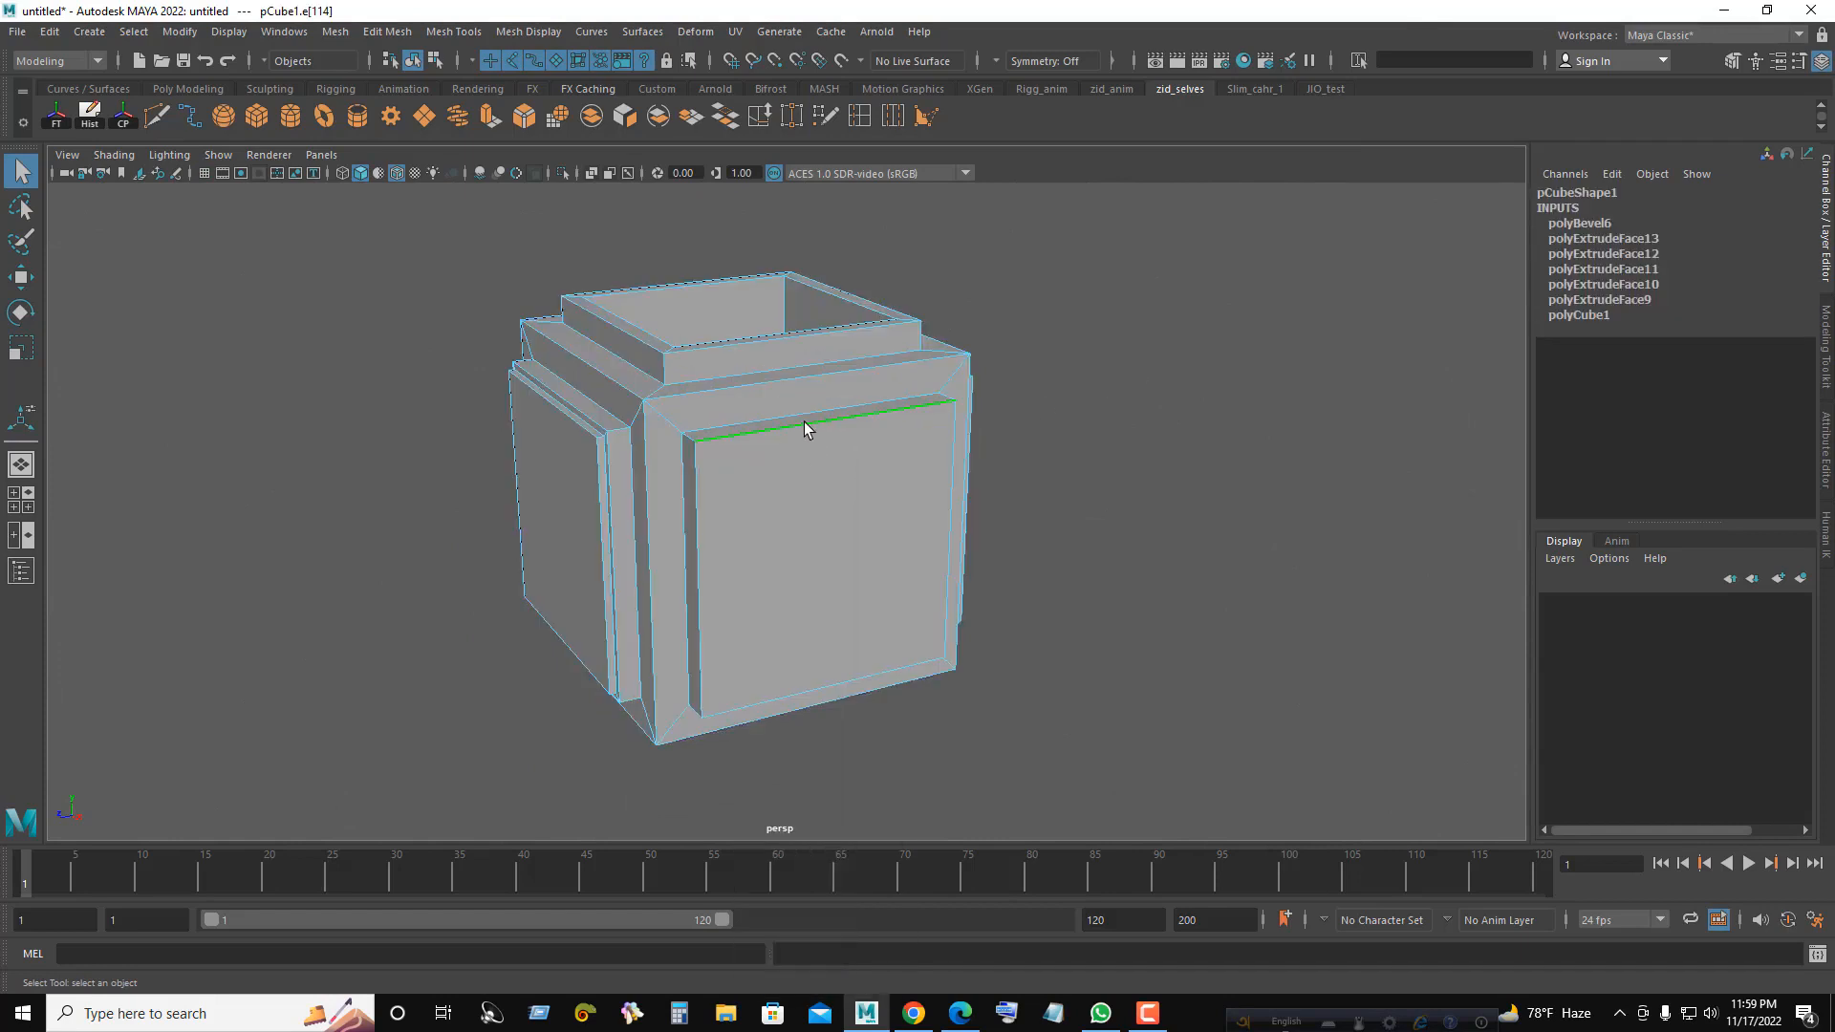
left_click(688, 513, "shift")
left_click(685, 520, "shift")
left_click(698, 522, "shift")
left_click_drag(959, 443, 708, 445, "alt")
left_click(649, 487)
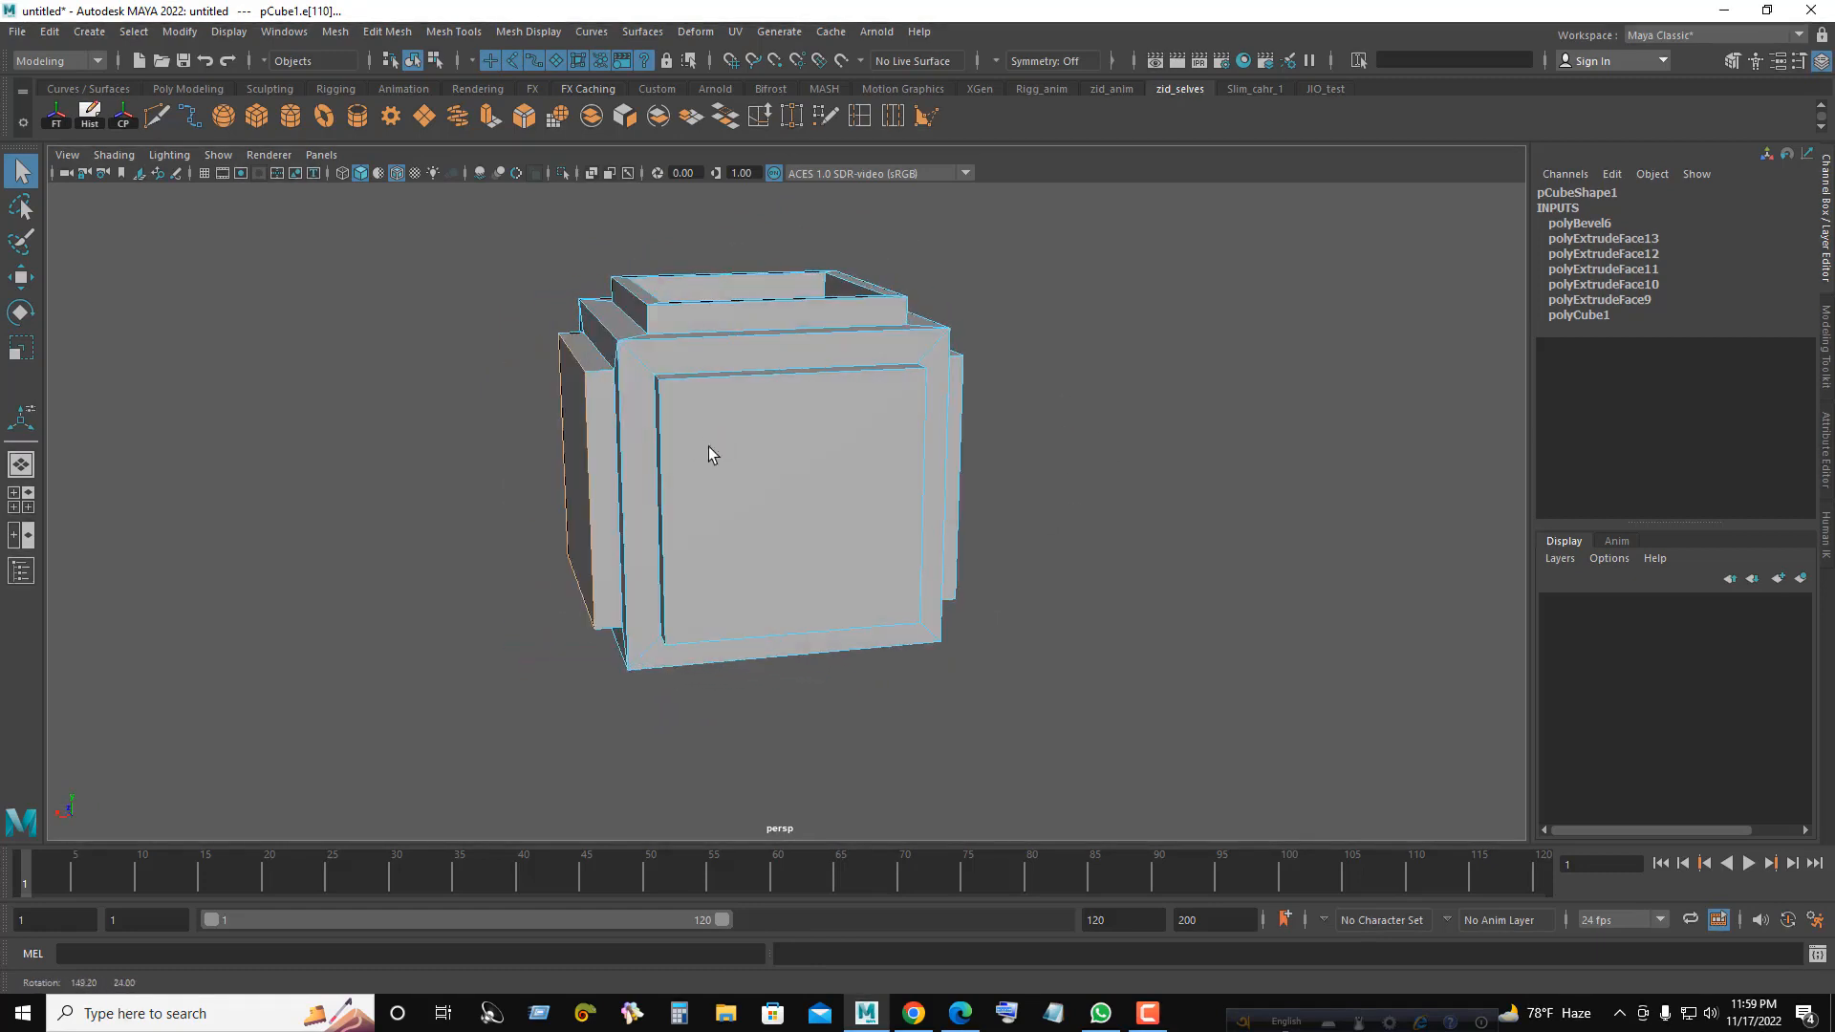
left_click_drag(1343, 415, 1434, 419, "alt")
- Bevel the selected panel edges with a fraction of 0.25, 2 segments and a depth of -2
key("ctrl+b")
left_click(1035, 517)
type("0.25")
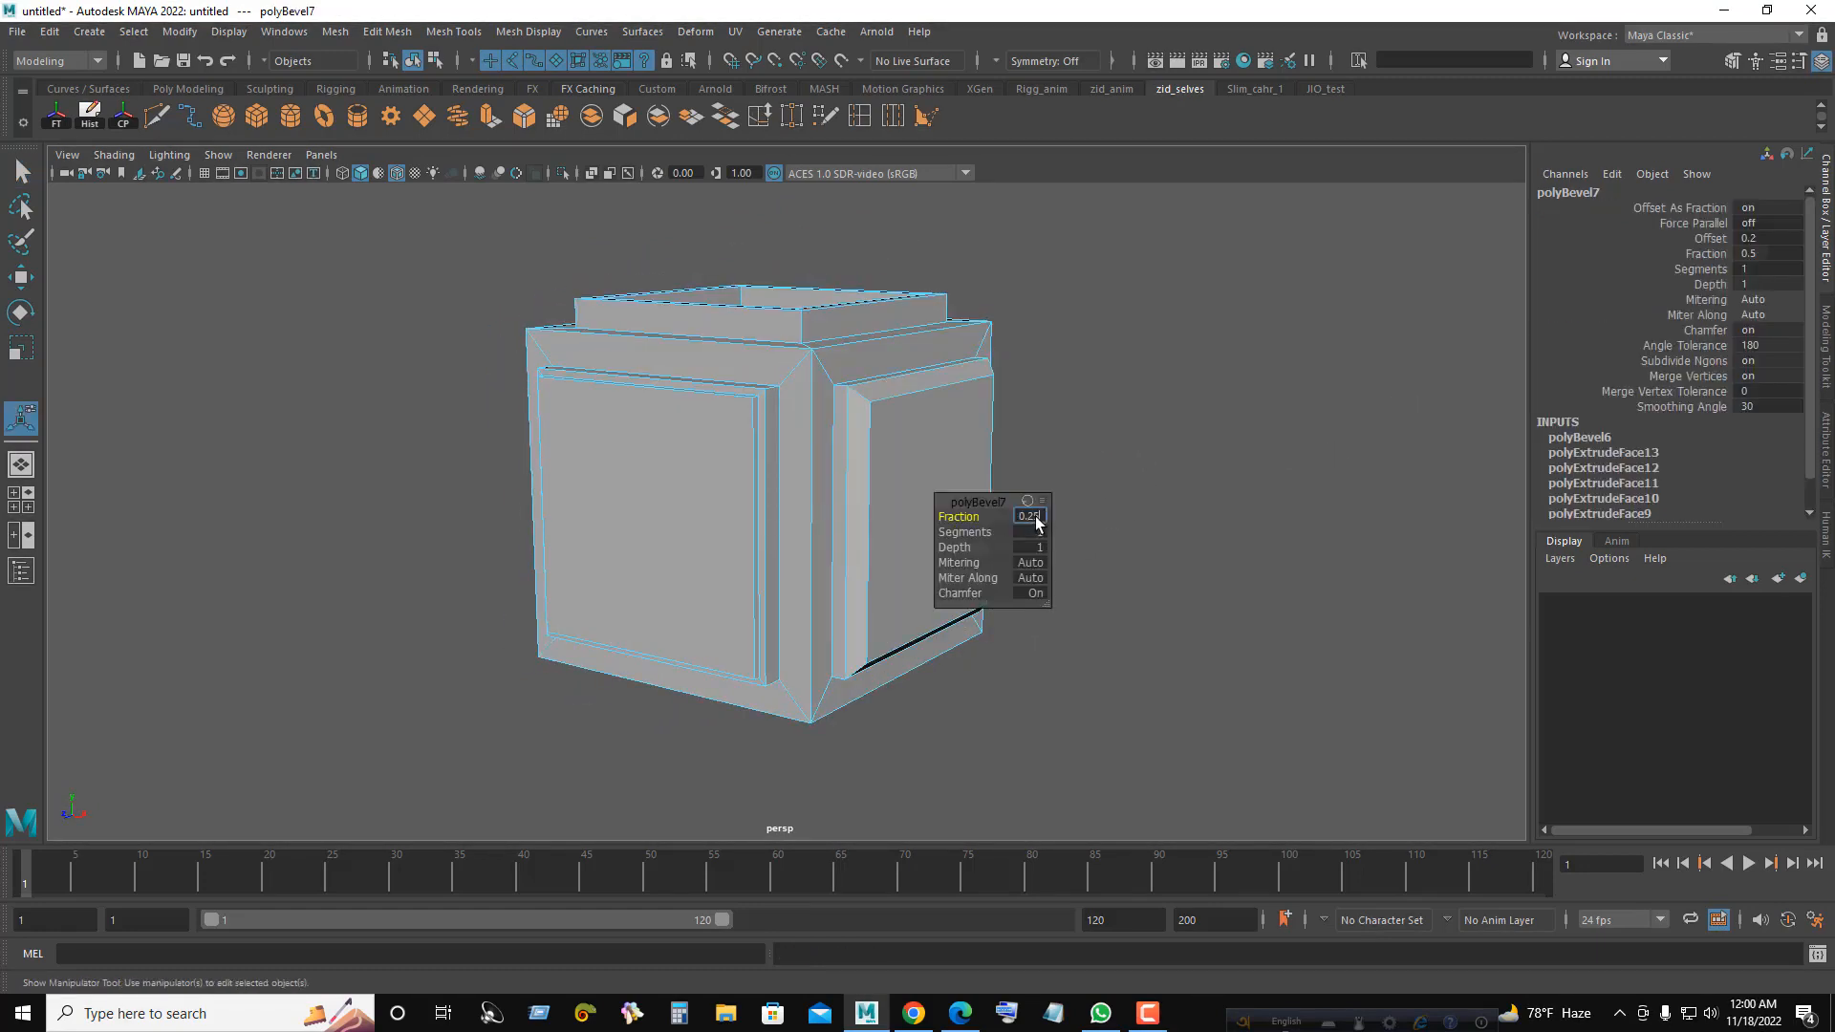
key("Tab")
type("2")
key("Tab")
type("-1")
key("Return")
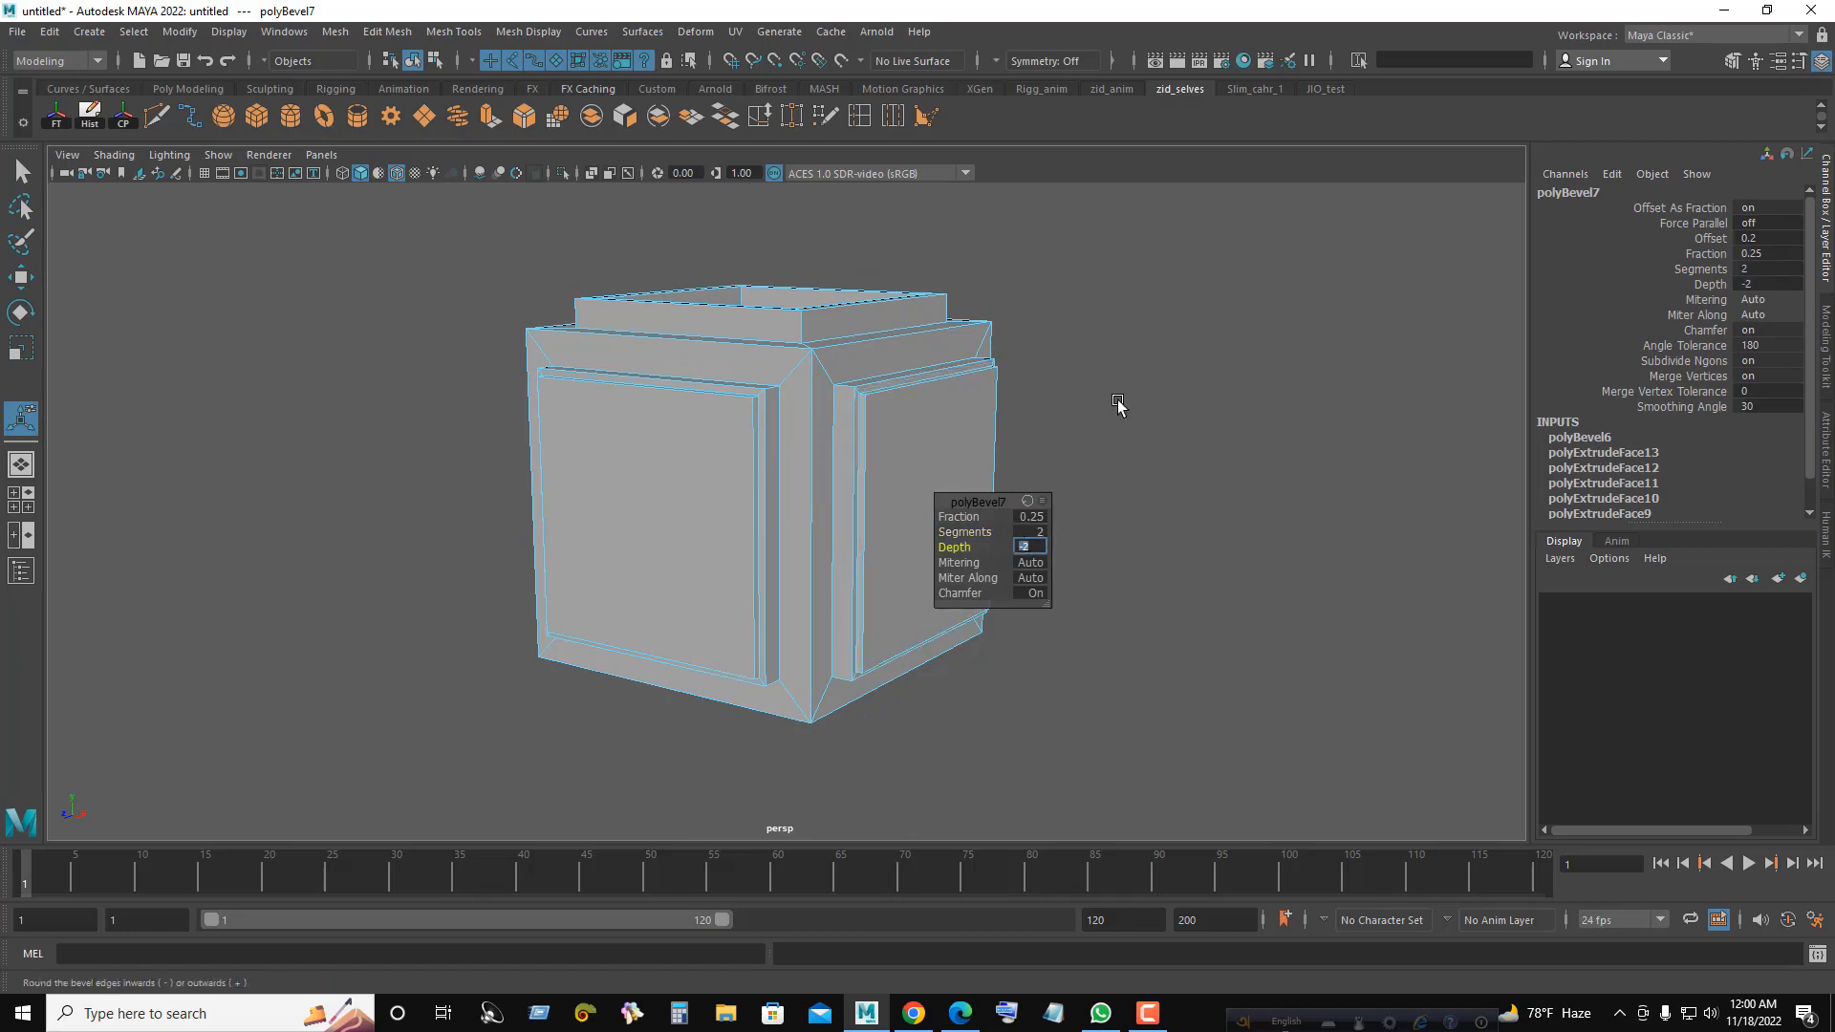
left_click(1118, 401)
- Bevel the third side panel's border edges with fraction 0.25, 2 segments and the same negative depth as the previous panel
left_click_drag(1118, 401, 708, 377, "alt")
double_click(786, 450)
left_click_drag(743, 581, 1011, 488, "alt")
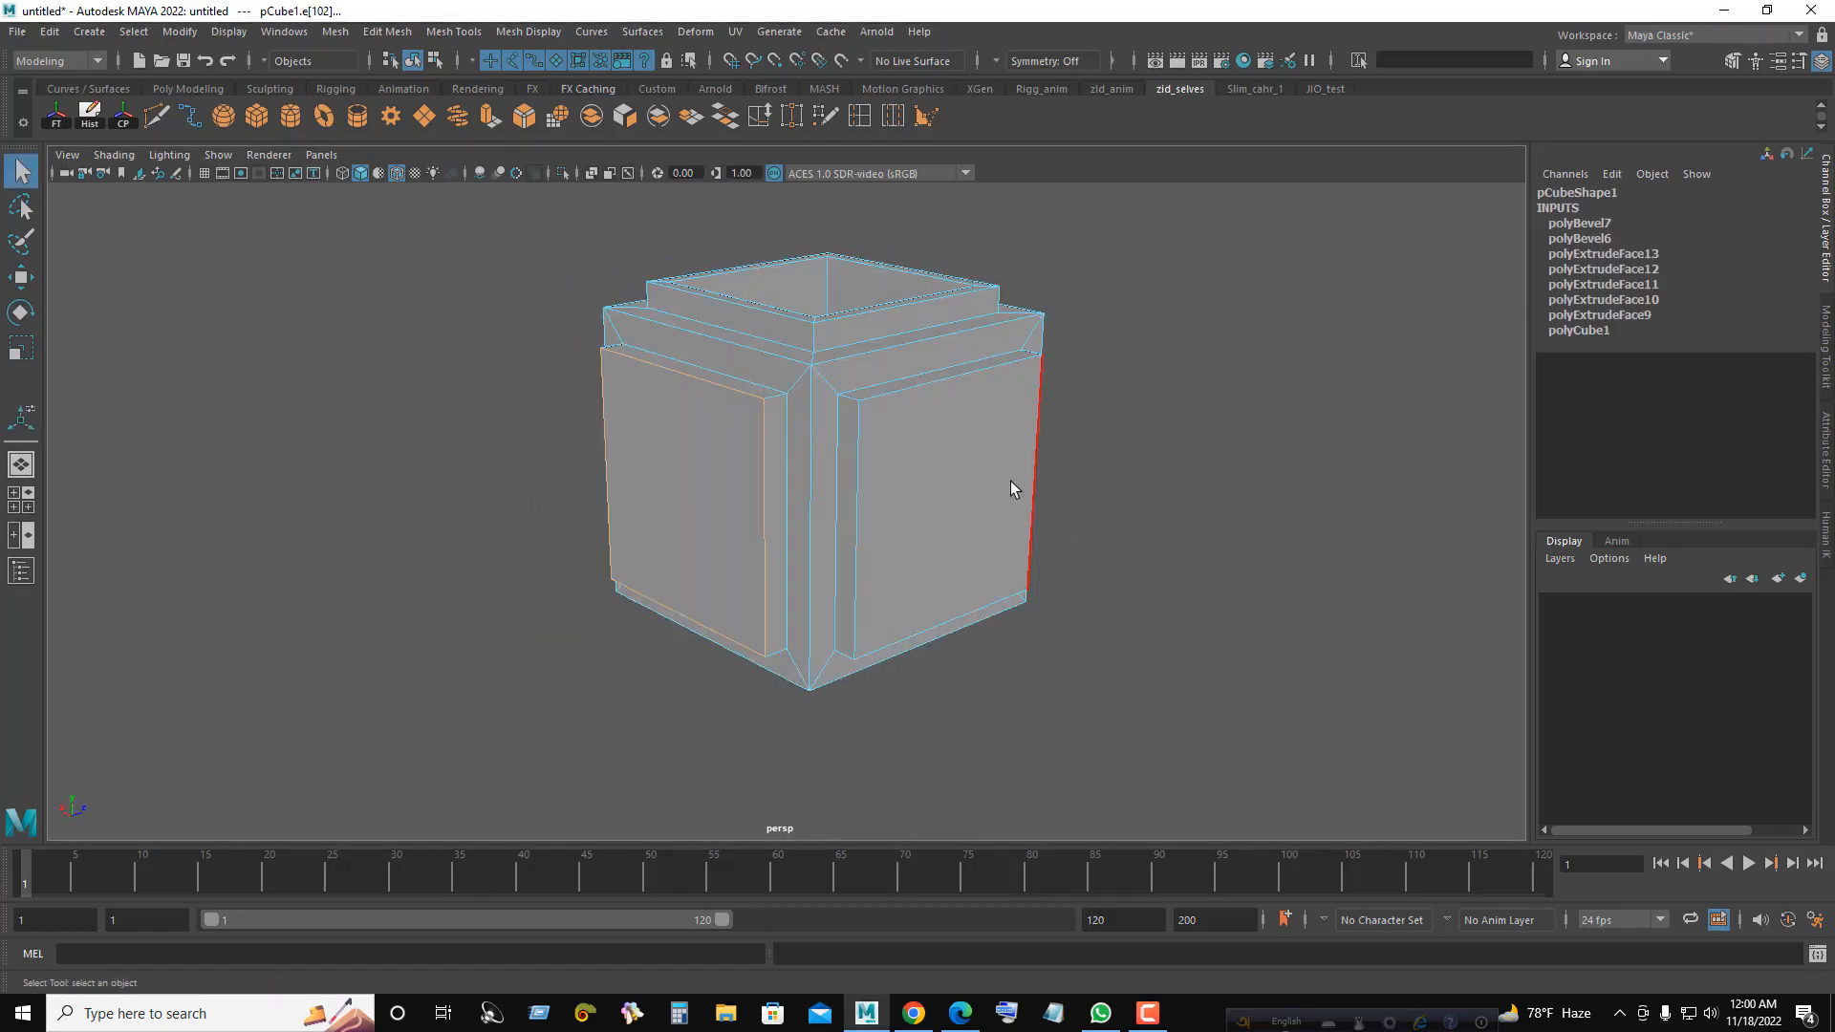
key("ctrl+b")
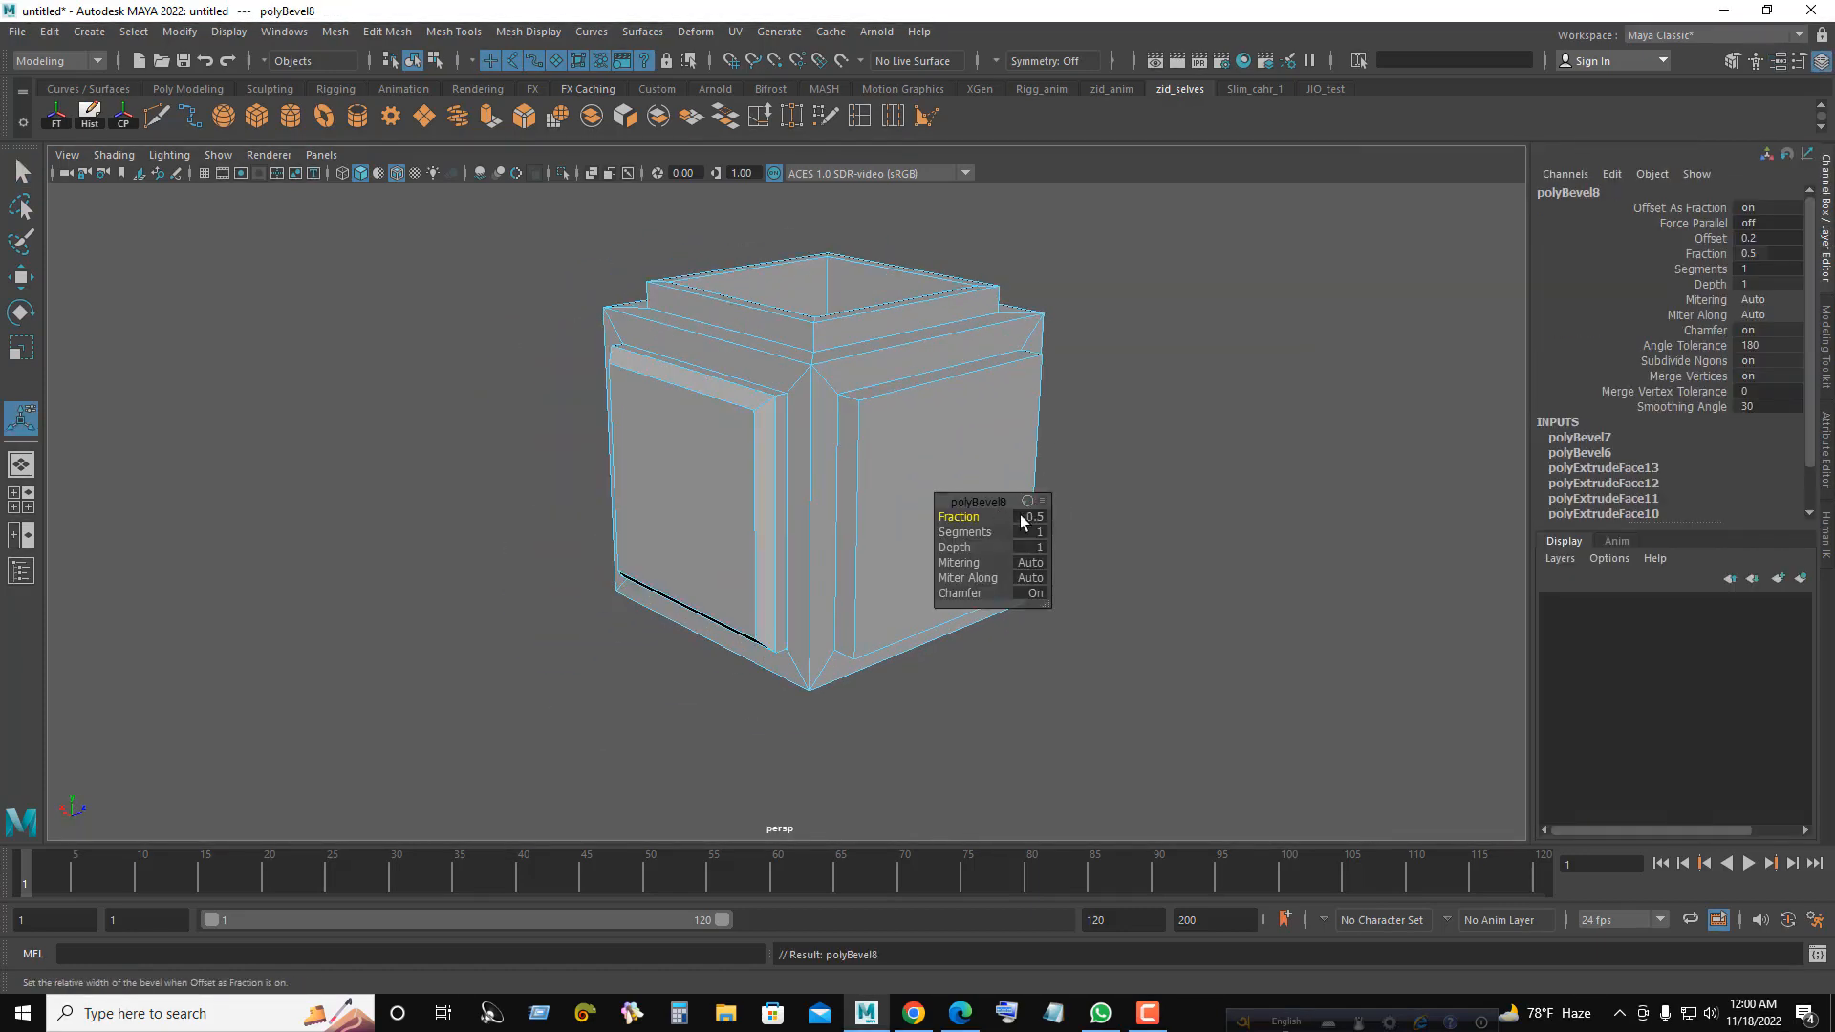
left_click(1029, 531)
type("2")
key("Tab")
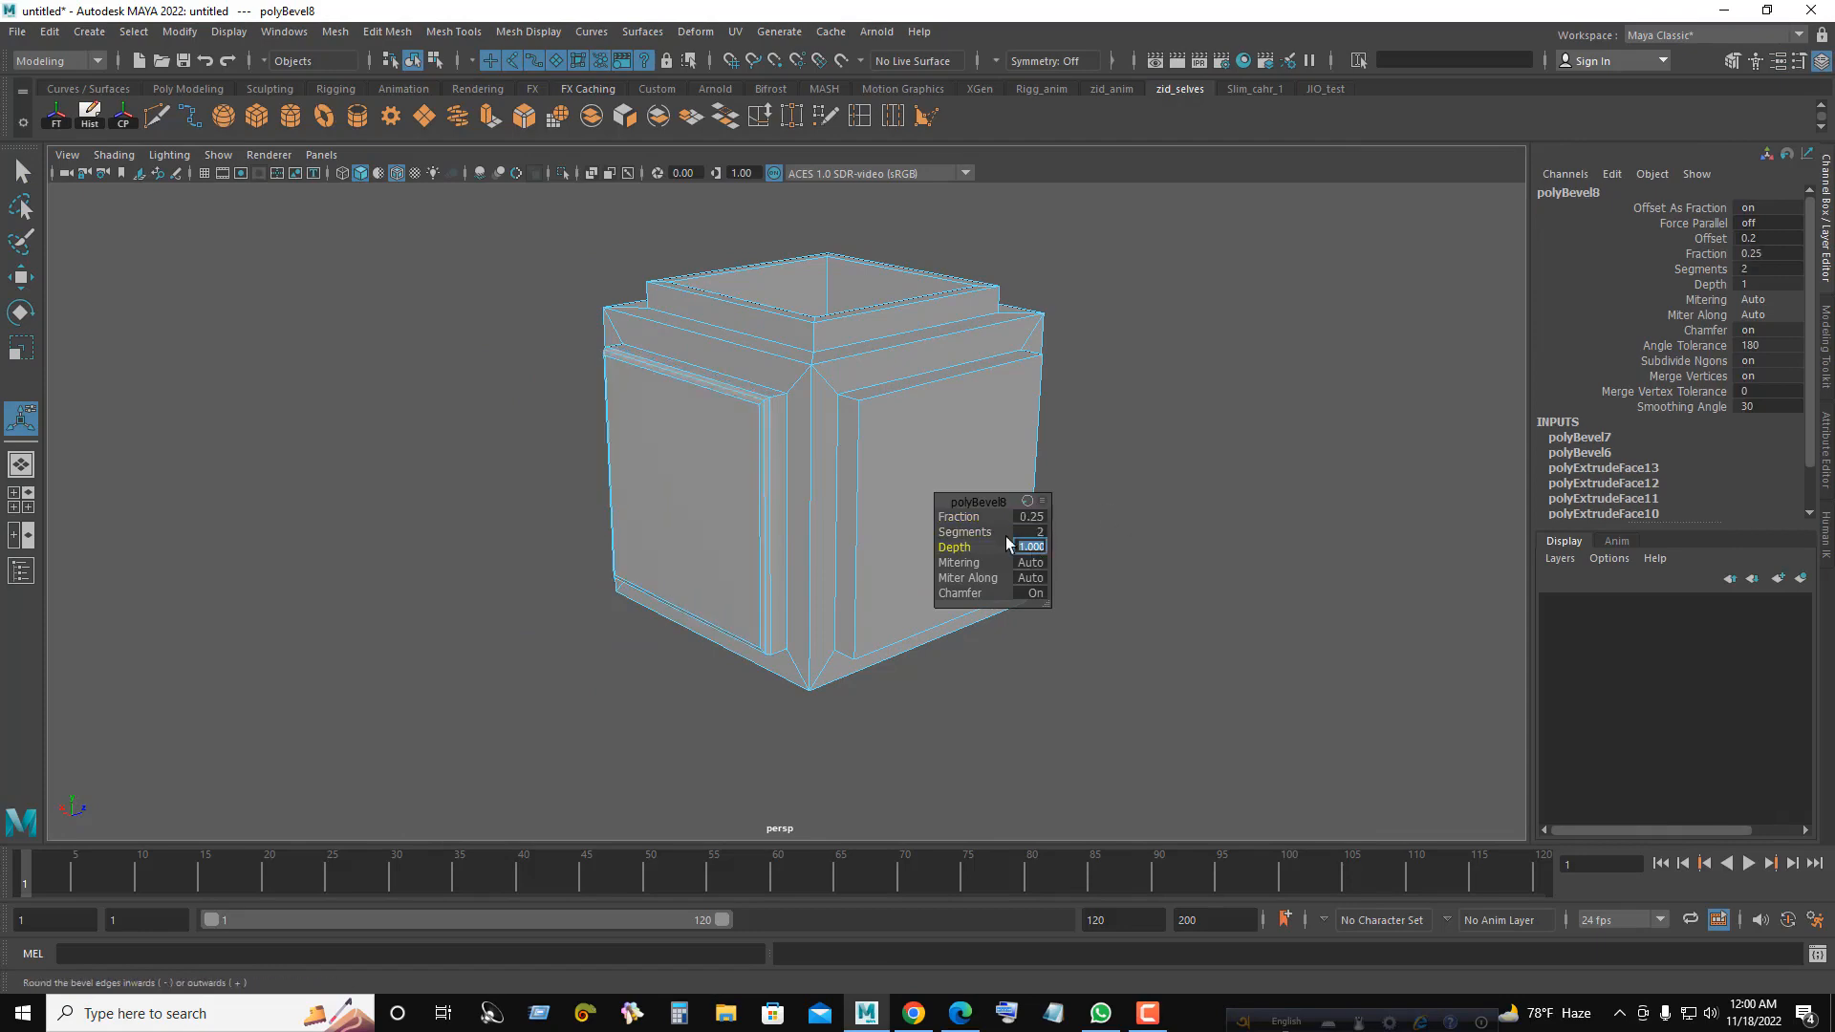
type("-1")
key("Return")
left_click(1108, 449)
- Select the border edges of the remaining side panel and bevel them with a fraction of 0.25
left_click_drag(908, 380, 755, 425, "alt")
left_click(946, 404)
left_click_drag(957, 467, 1036, 525, "alt")
key("ctrl+b")
left_click(1032, 517)
type("0.25")
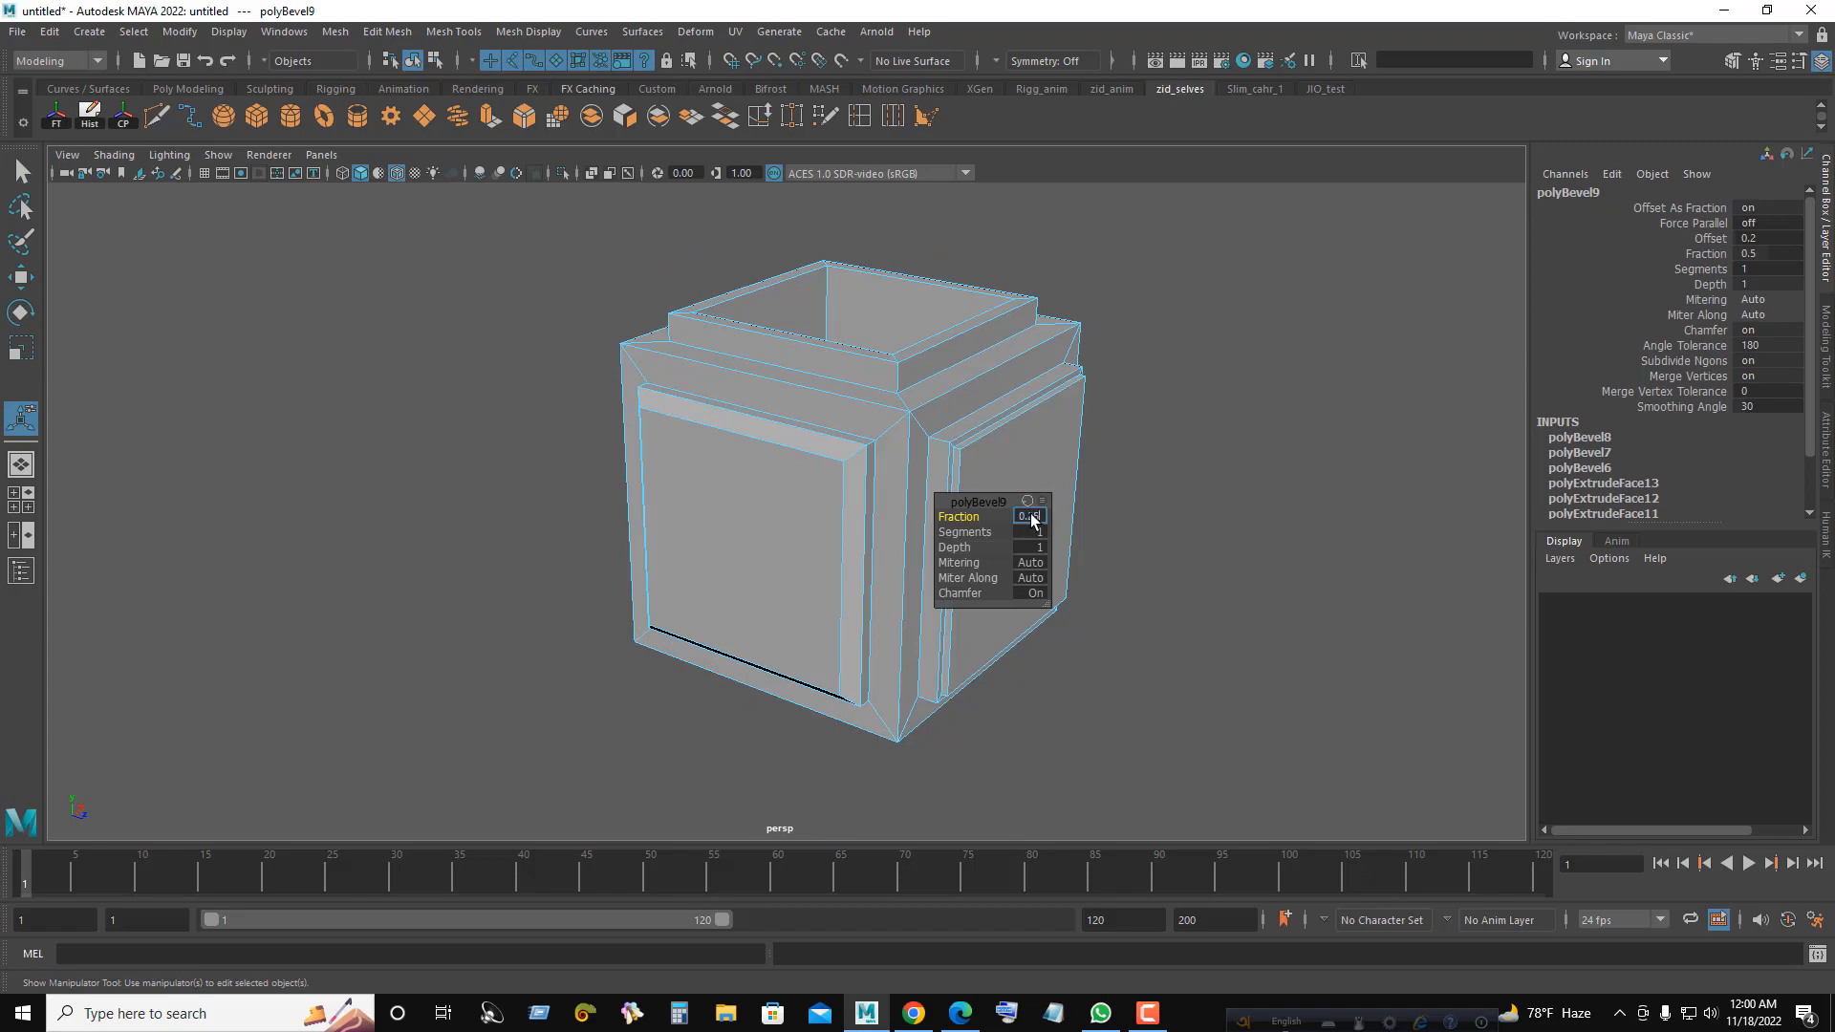
key("Tab")
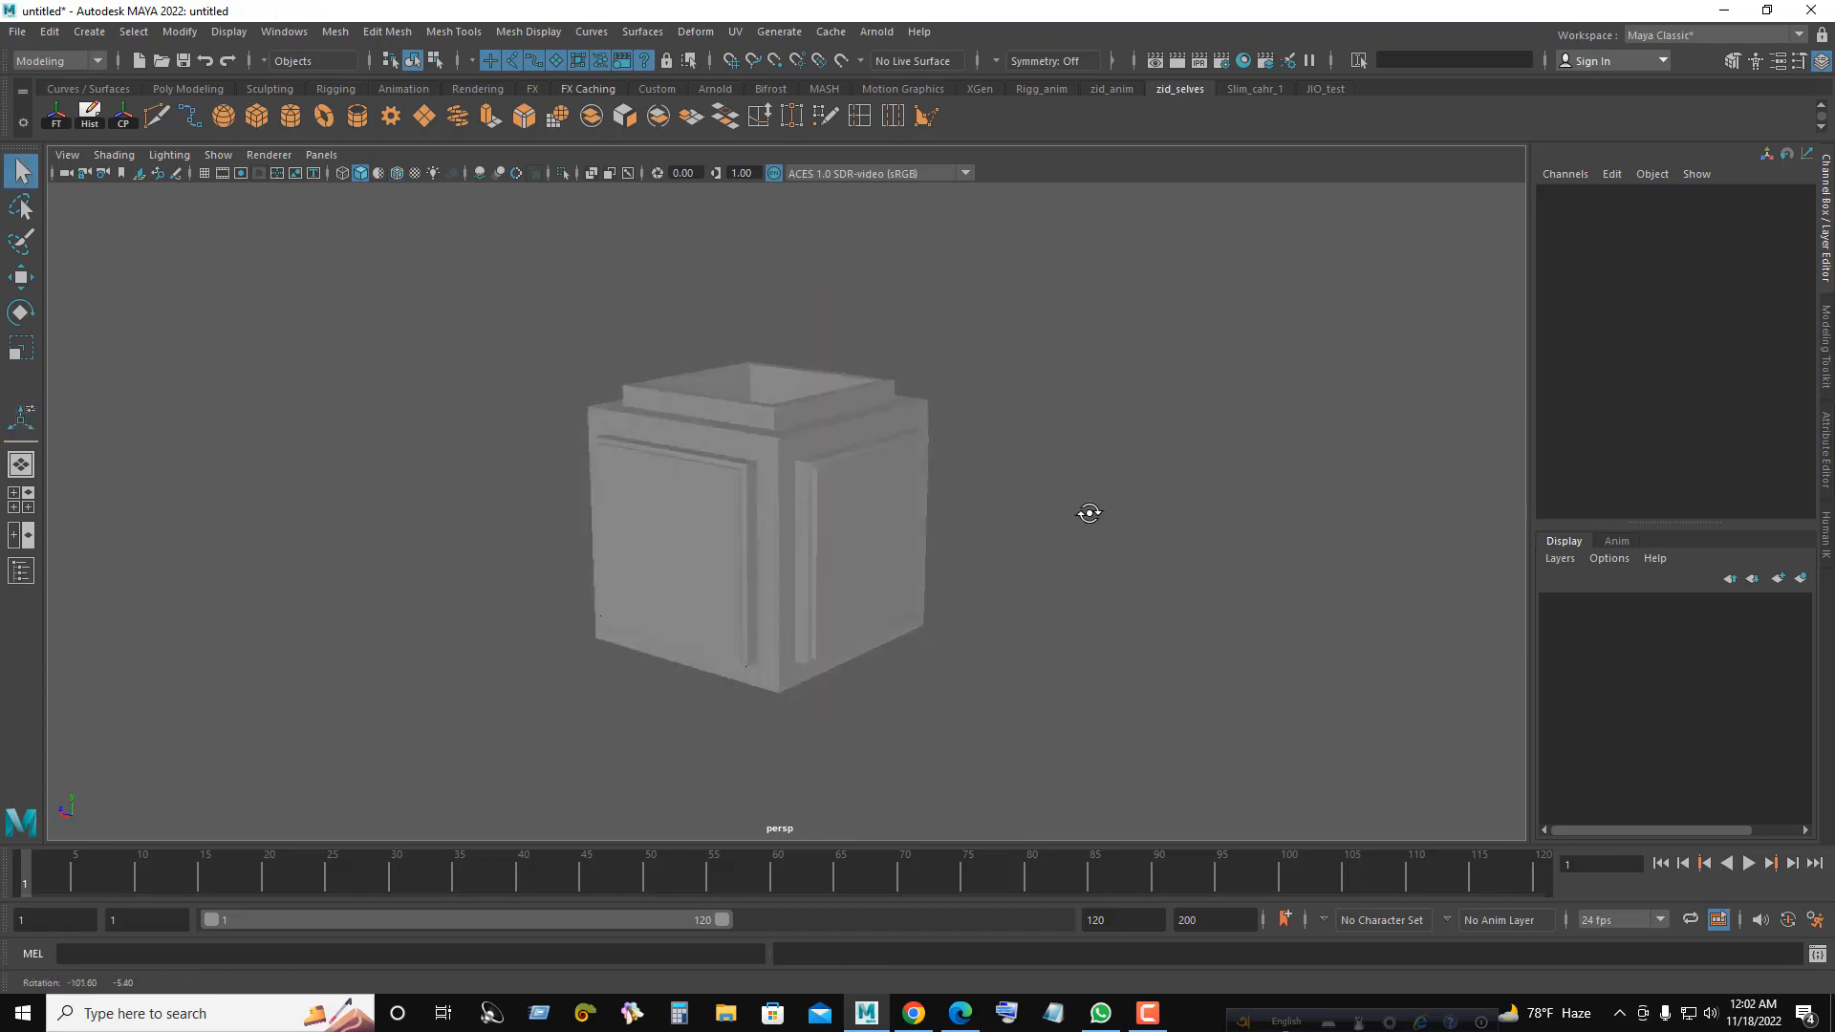
- Insert two crossing edge loops through the middle of the box, one in each horizontal direction
left_click_drag(1087, 513, 916, 478, "alt")
scroll(920, 400, "up", 5)
left_click_drag(920, 400, 688, 449, "alt")
left_click(654, 380)
left_click_drag(654, 380, 815, 450, "alt")
right_click_drag(712, 395, 711, 353)
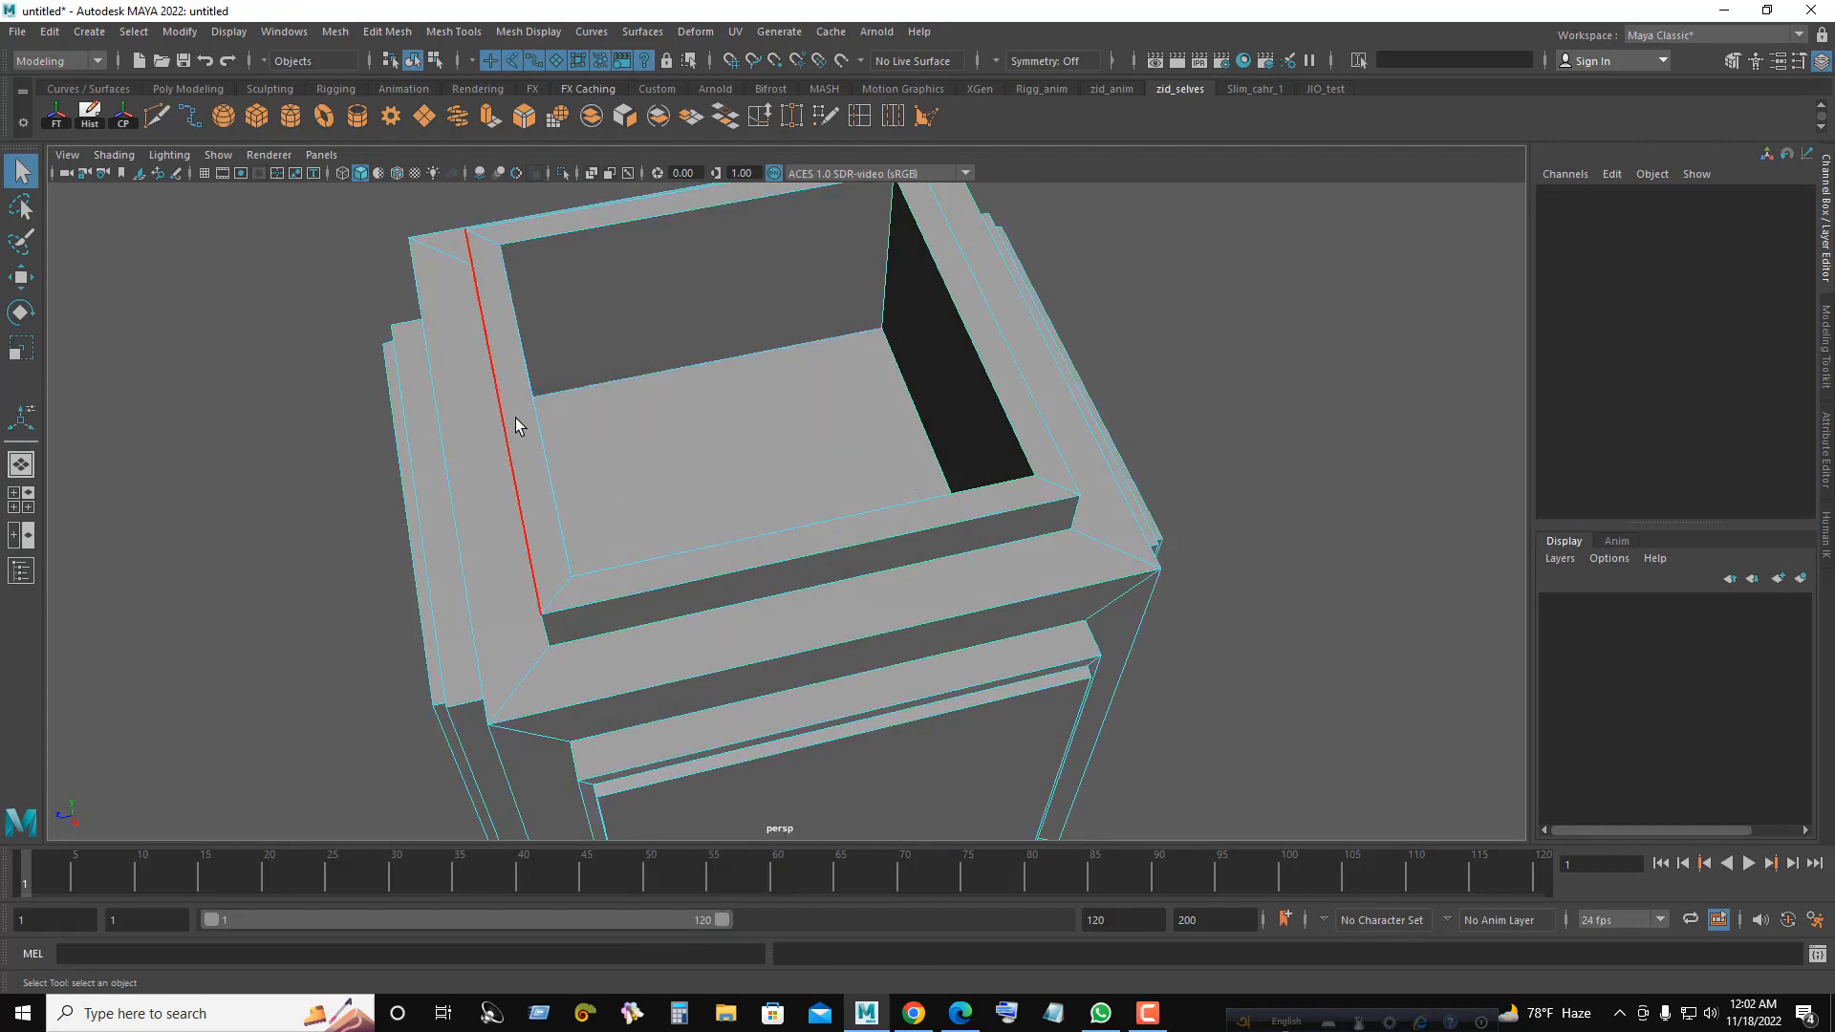
left_click(534, 418)
scroll(798, 458, "down", 3)
left_click_drag(798, 457, 749, 447, "alt")
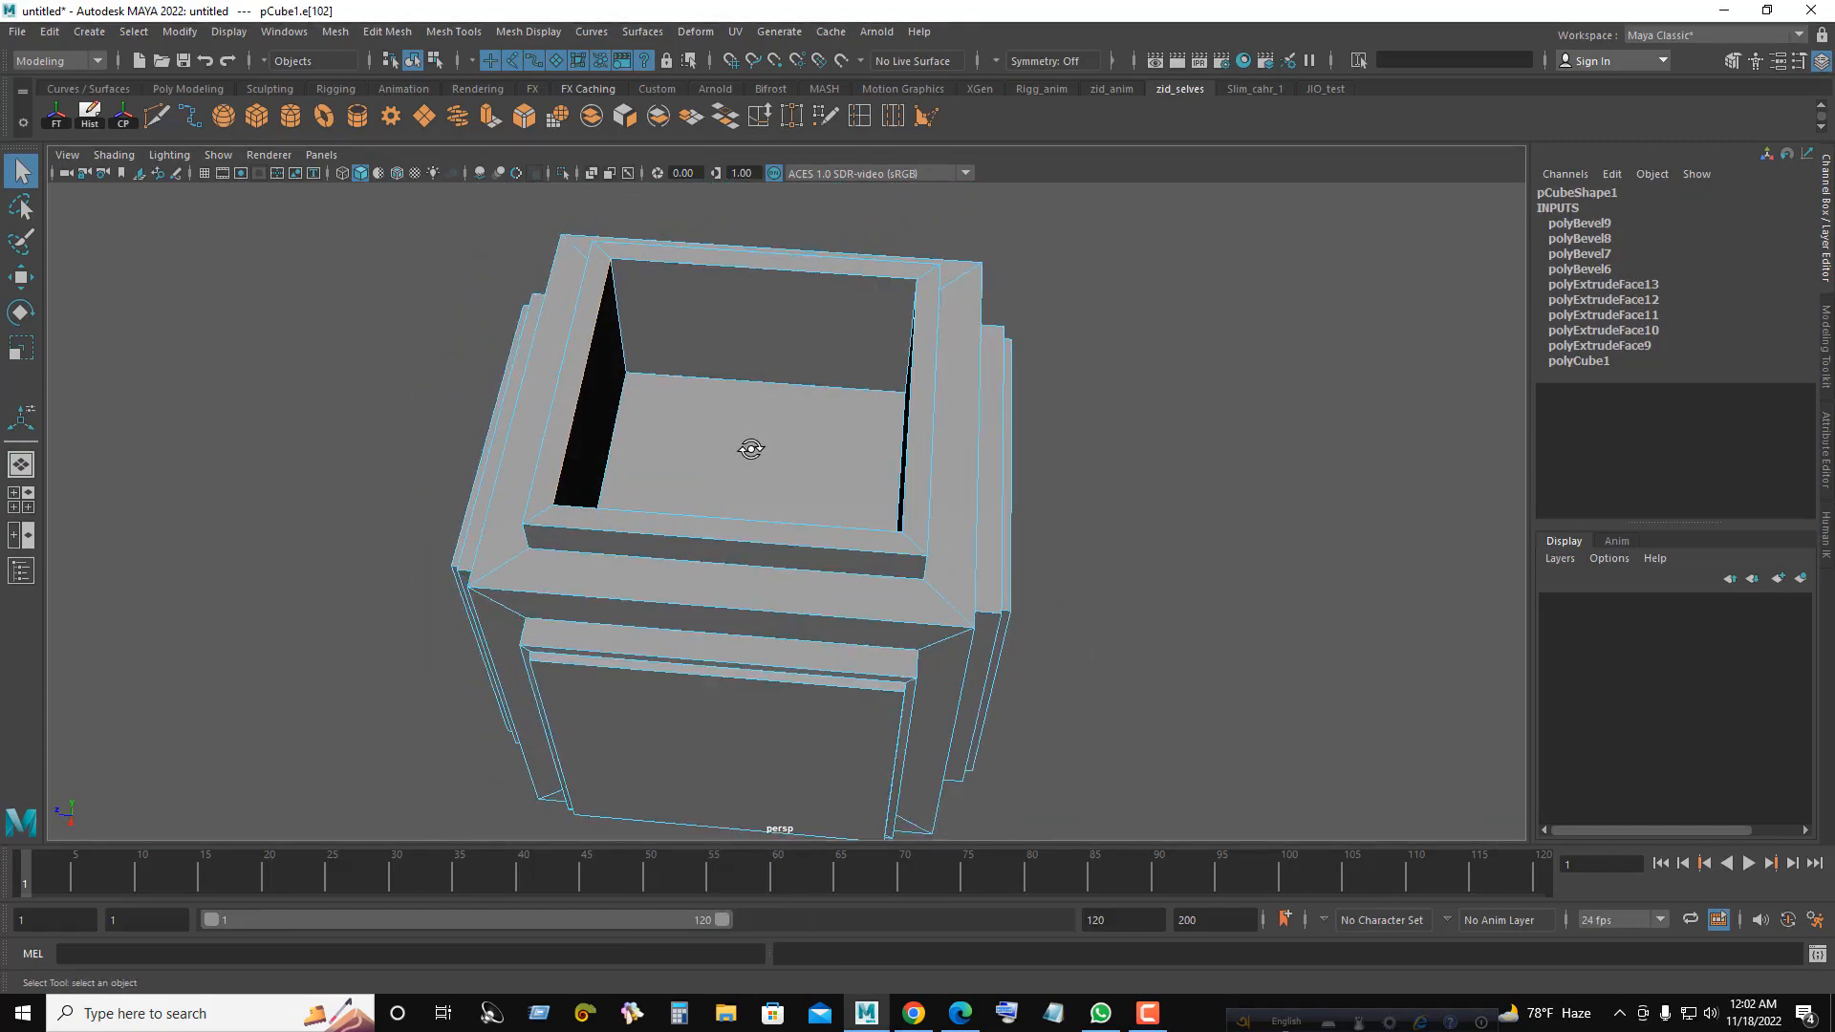
right_click_drag(585, 387, 626, 413, "shift")
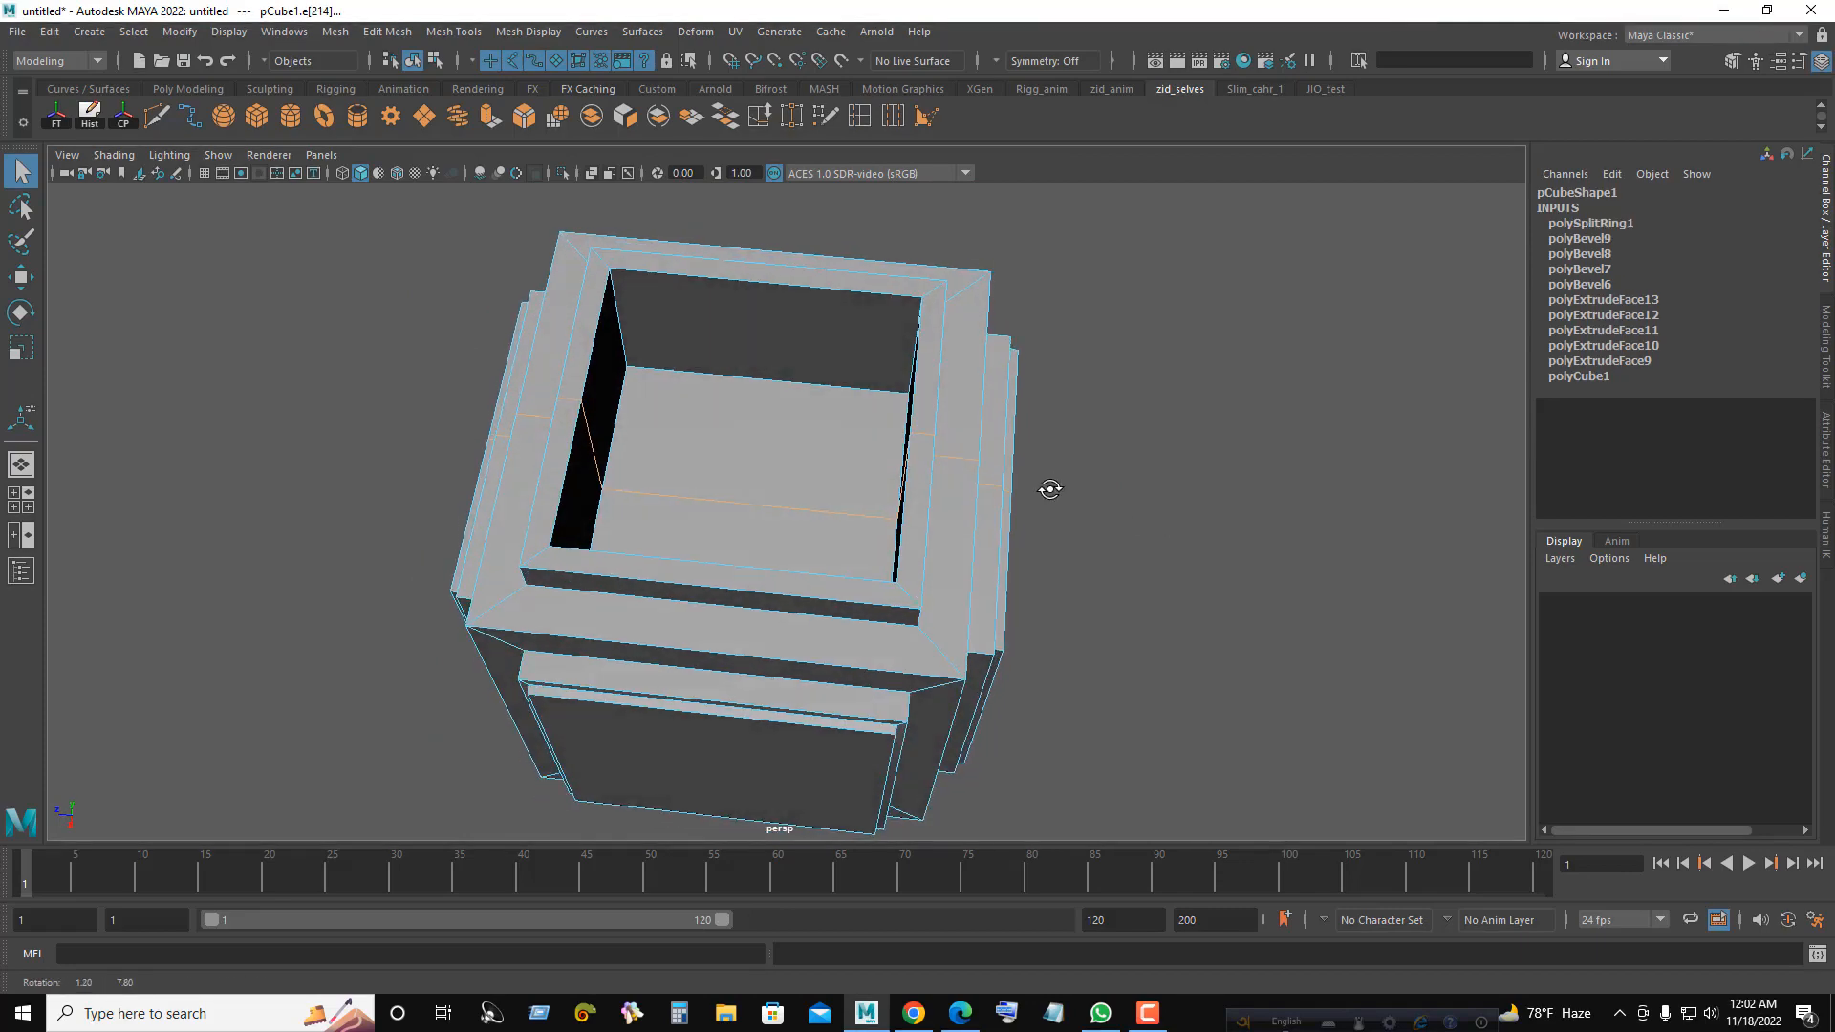
right_click_drag(802, 438, 807, 486, "shift")
left_click(1315, 525)
left_click_drag(1314, 525, 1196, 515, "alt")
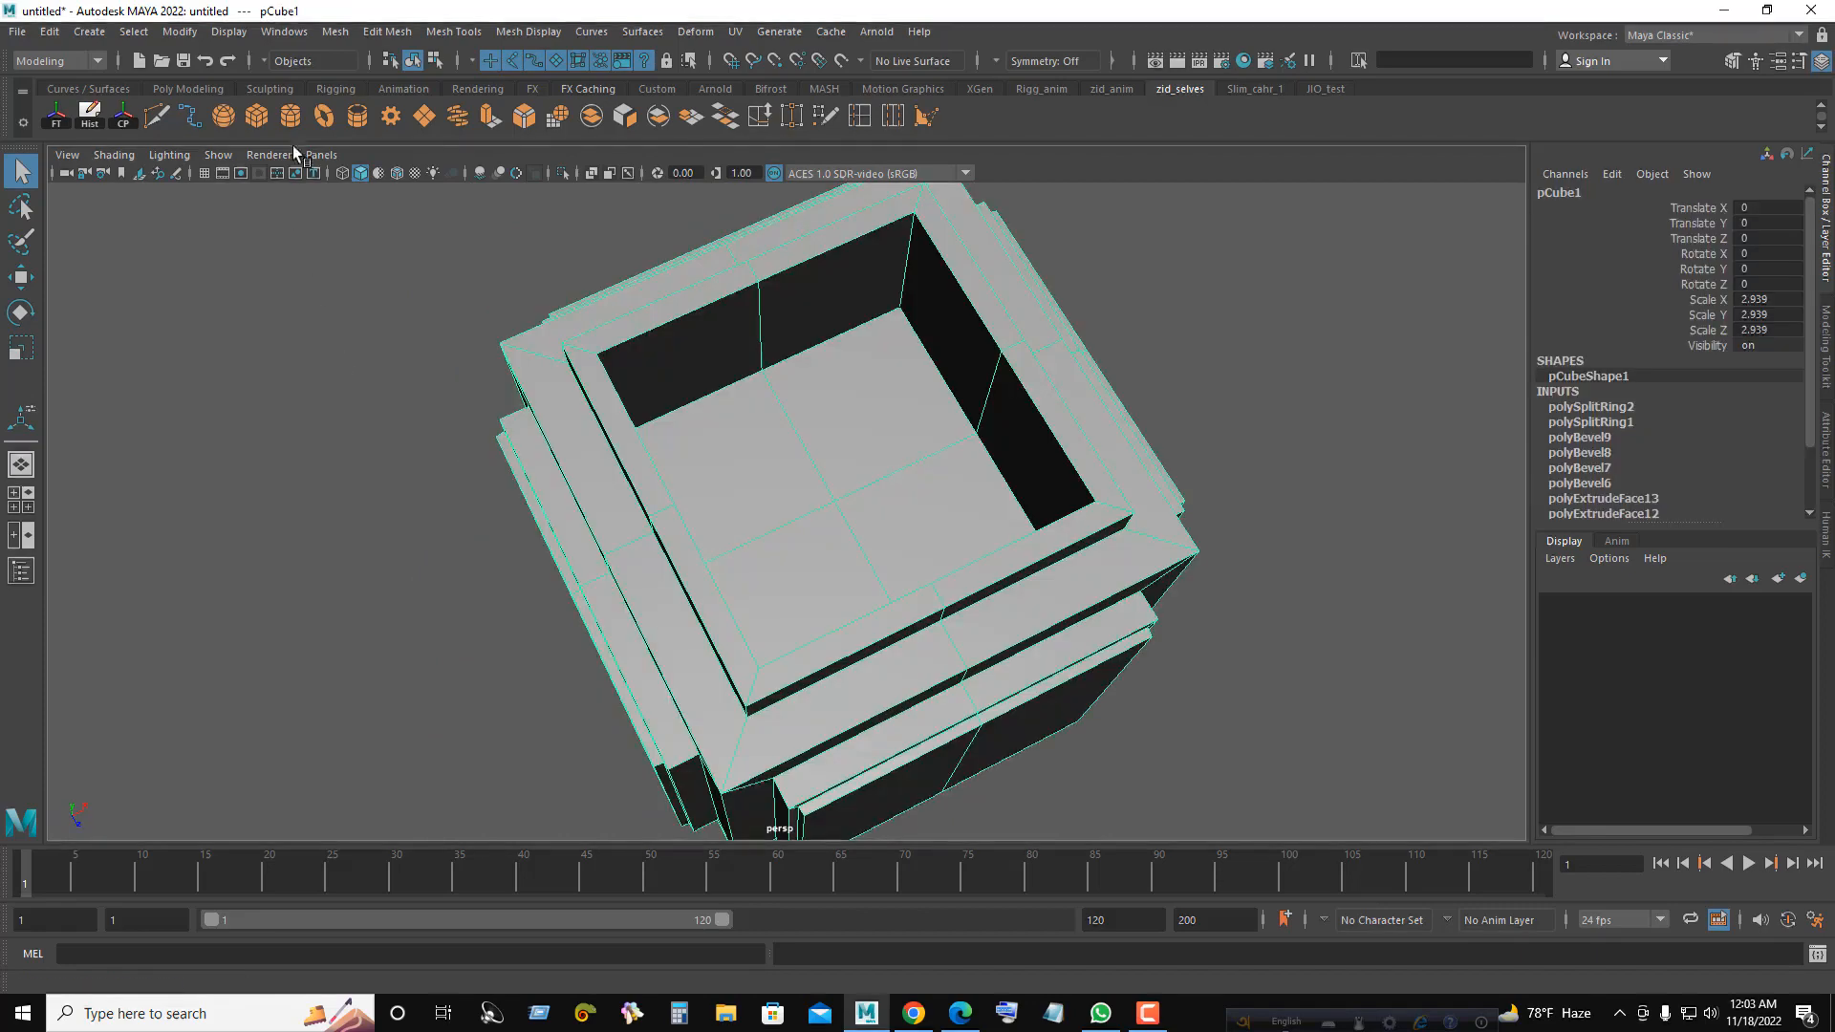
- Create a polygon cylinder with radius 0.2 and height 5 at the box's center
left_click(295, 121)
left_click_drag(883, 379, 1039, 368, "alt")
key("r")
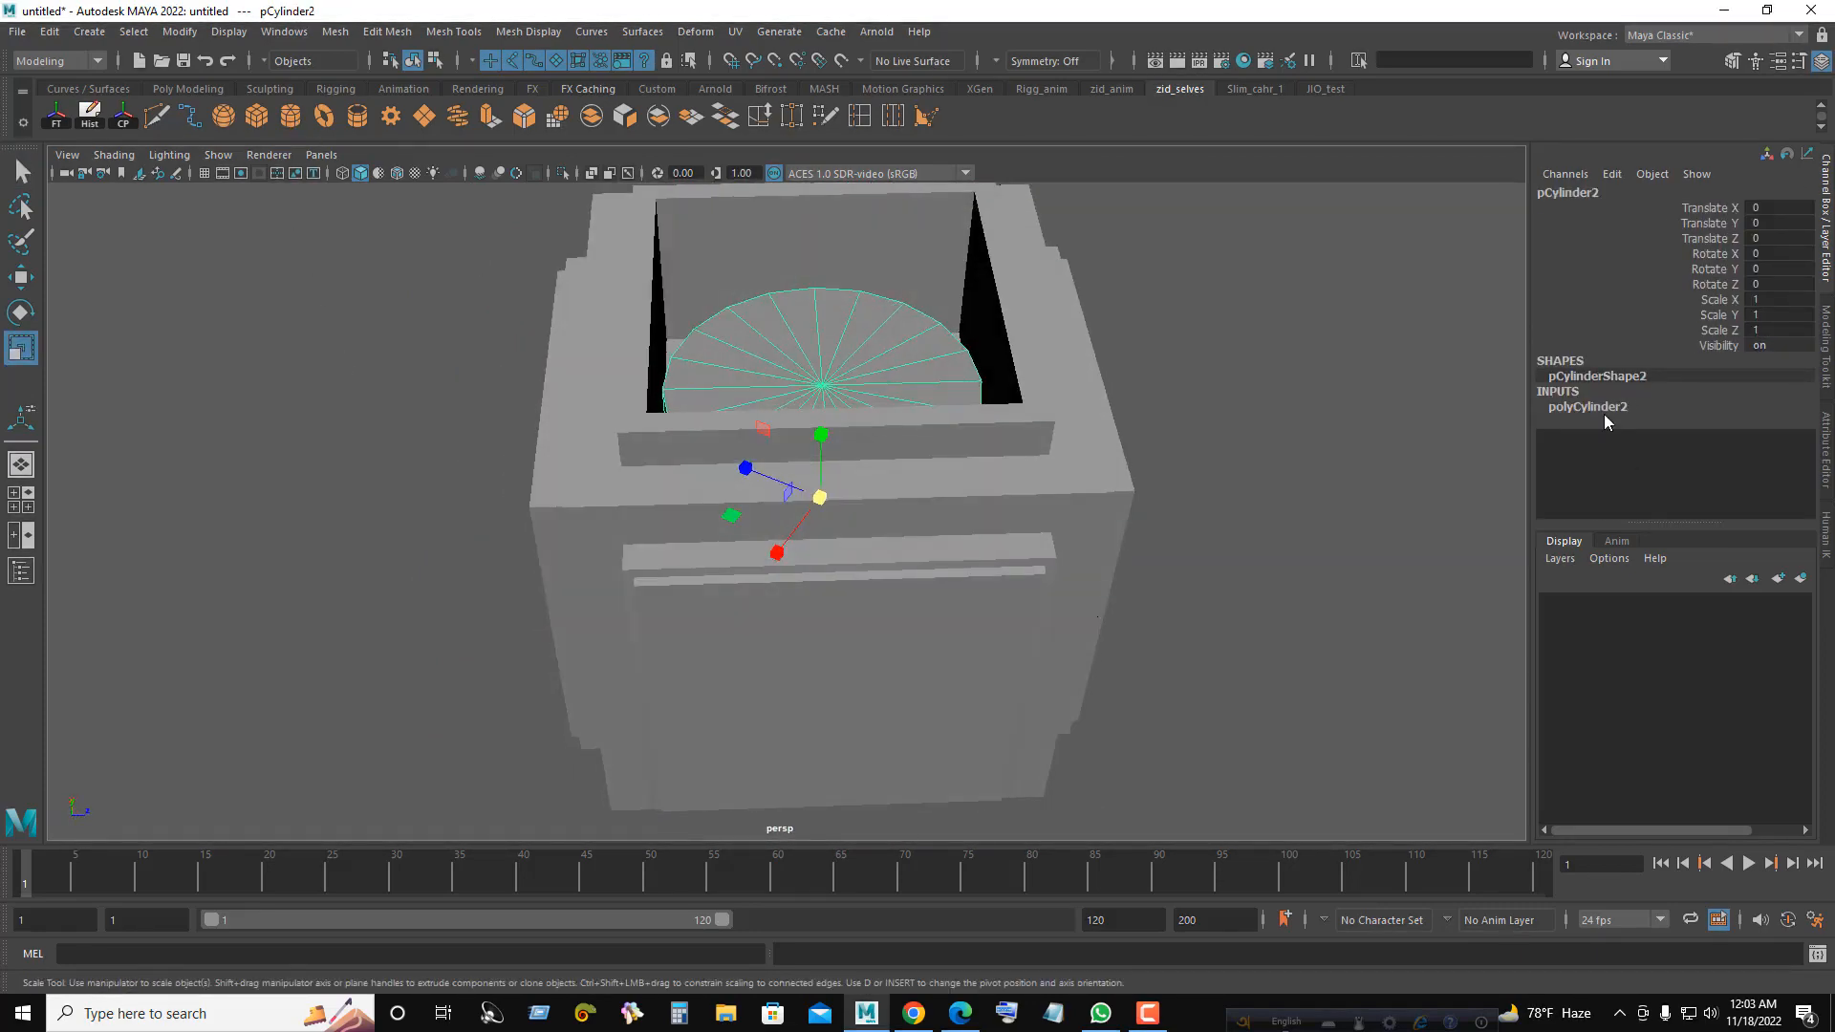
left_click(1601, 407)
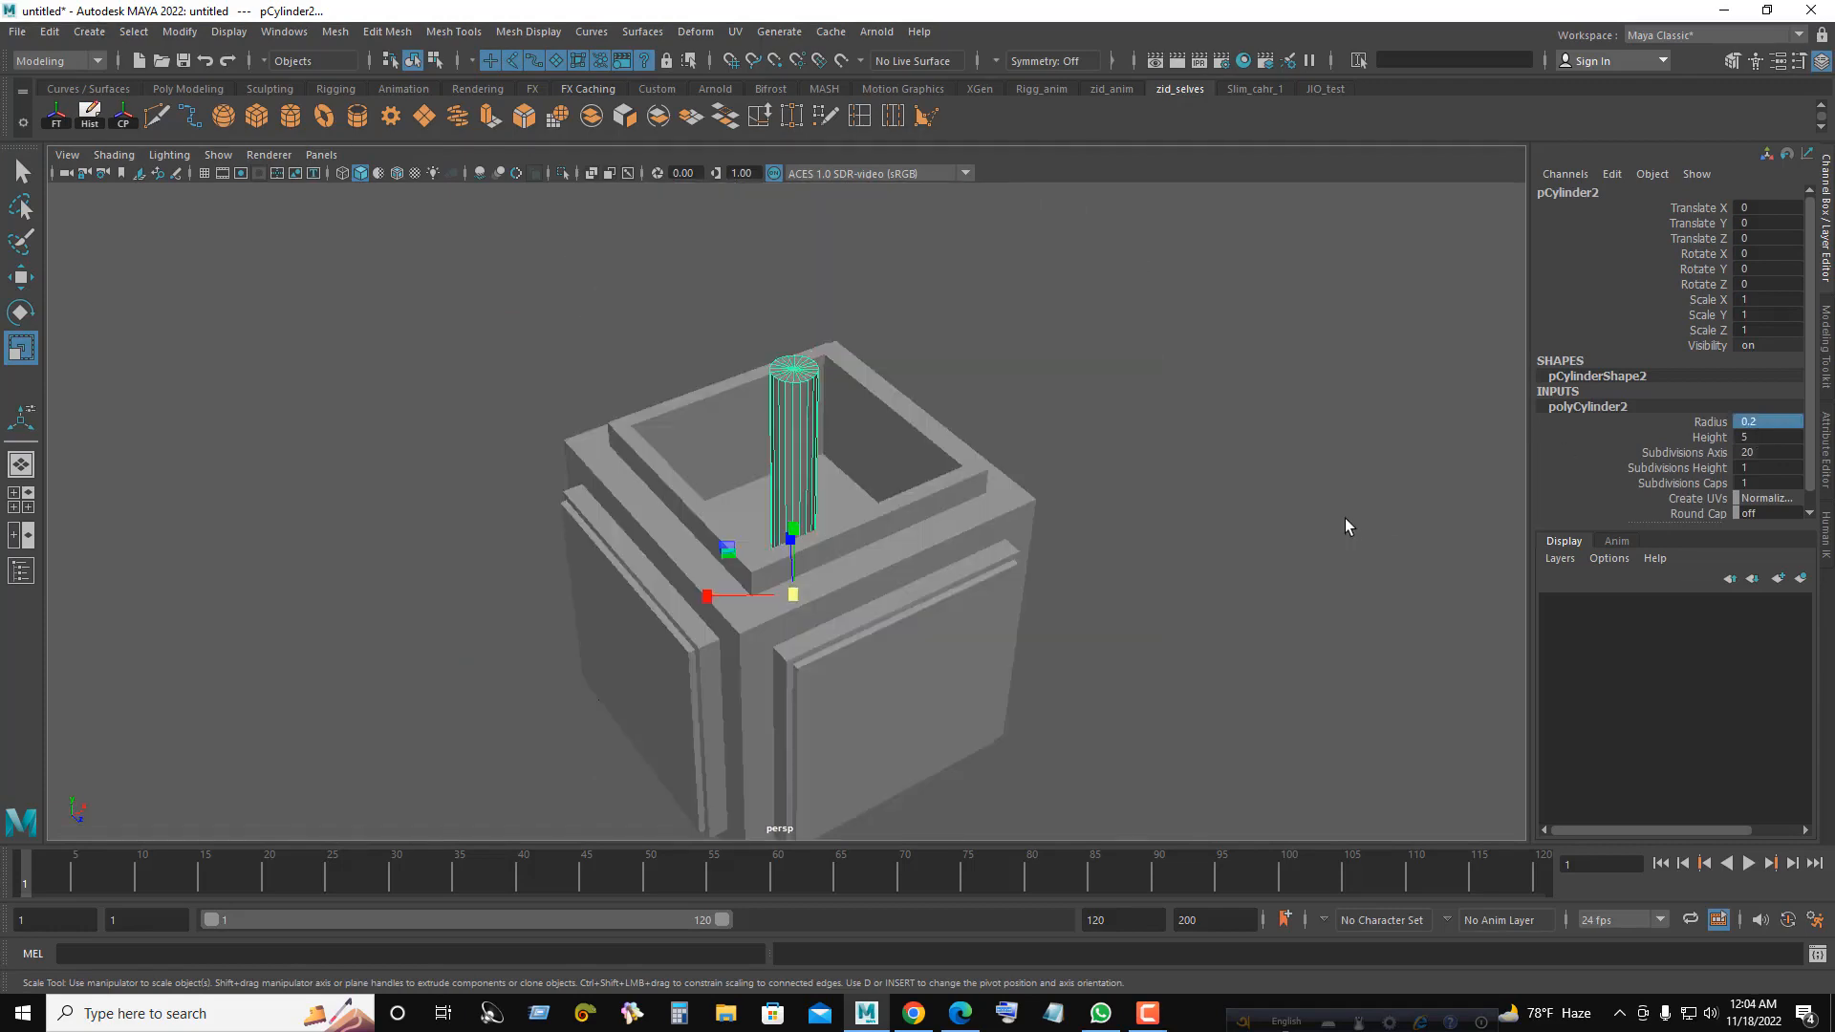
left_click_drag(1261, 506, 1213, 512, "alt")
- In the top view, move the cylinder and snap it to the box's corner vertex on the negative X, positive Z side
key("w")
left_click_drag(869, 440, 898, 480, "alt")
key("space")
key("space")
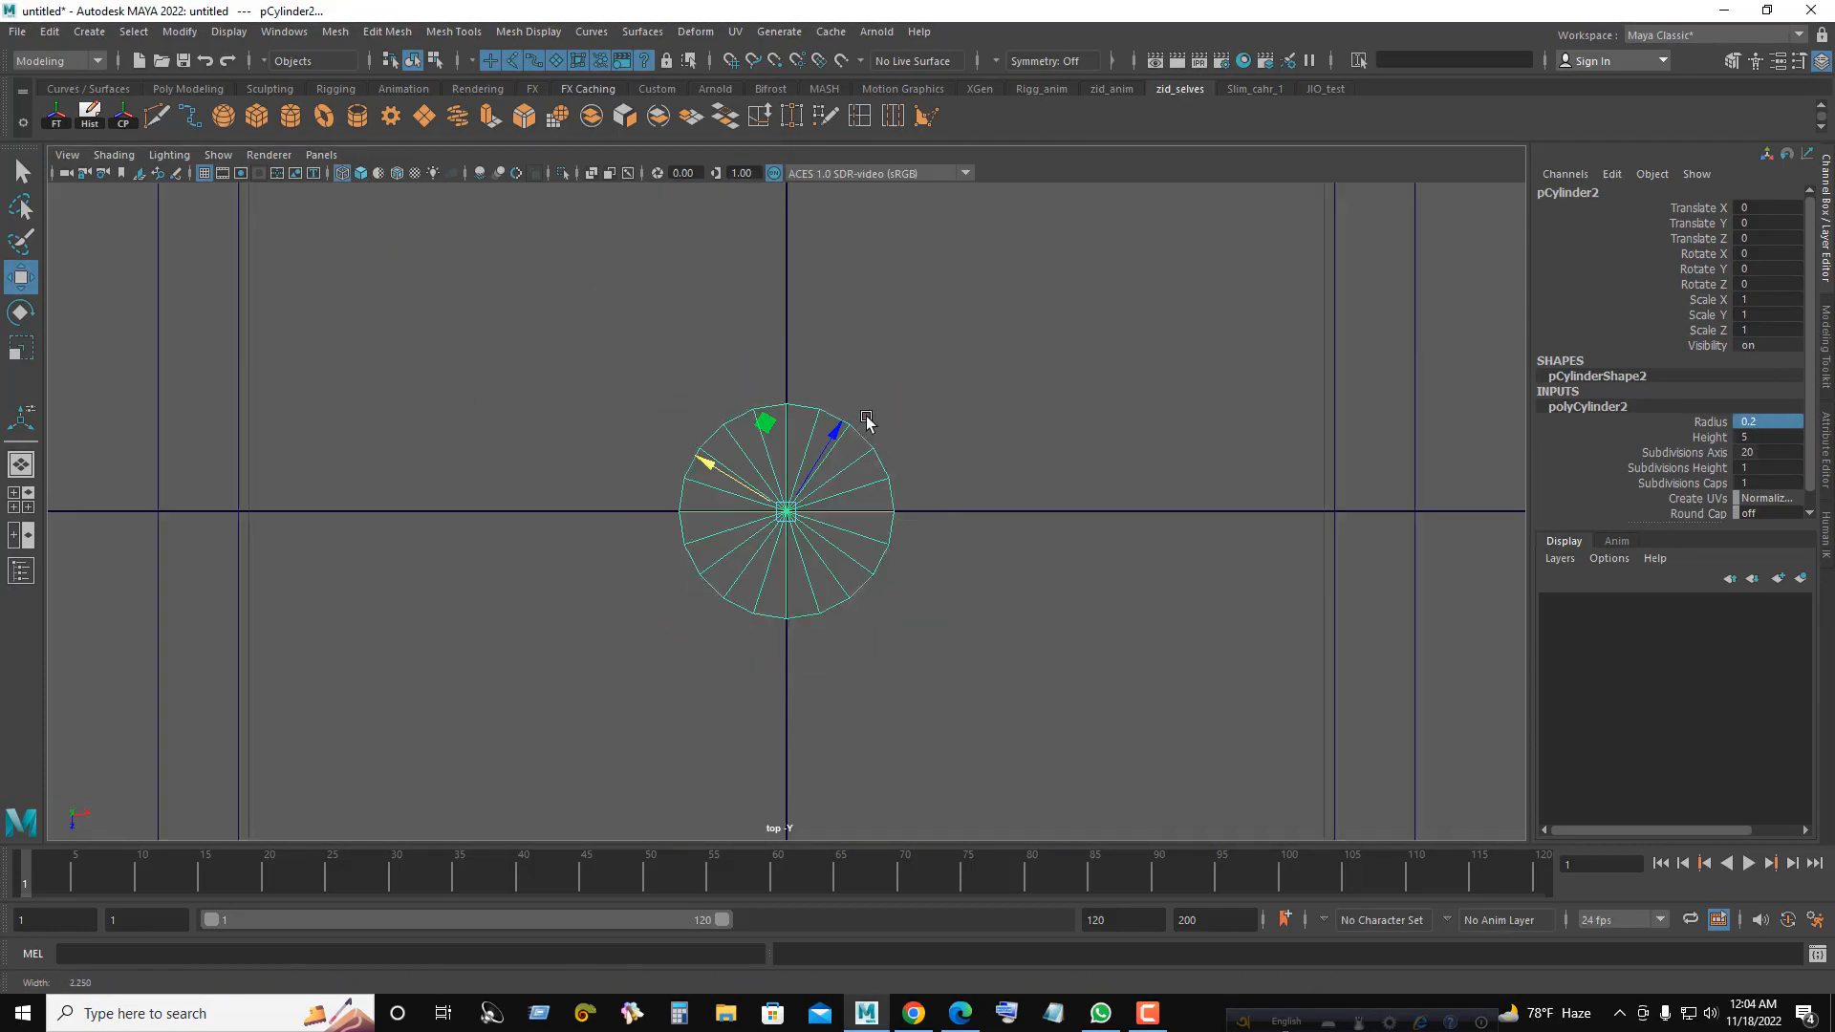
right_click_drag(868, 422, 1328, 793, "alt")
middle_click_drag(699, 558, 849, 498, "alt")
right_click_drag(849, 498, 1080, 564, "alt")
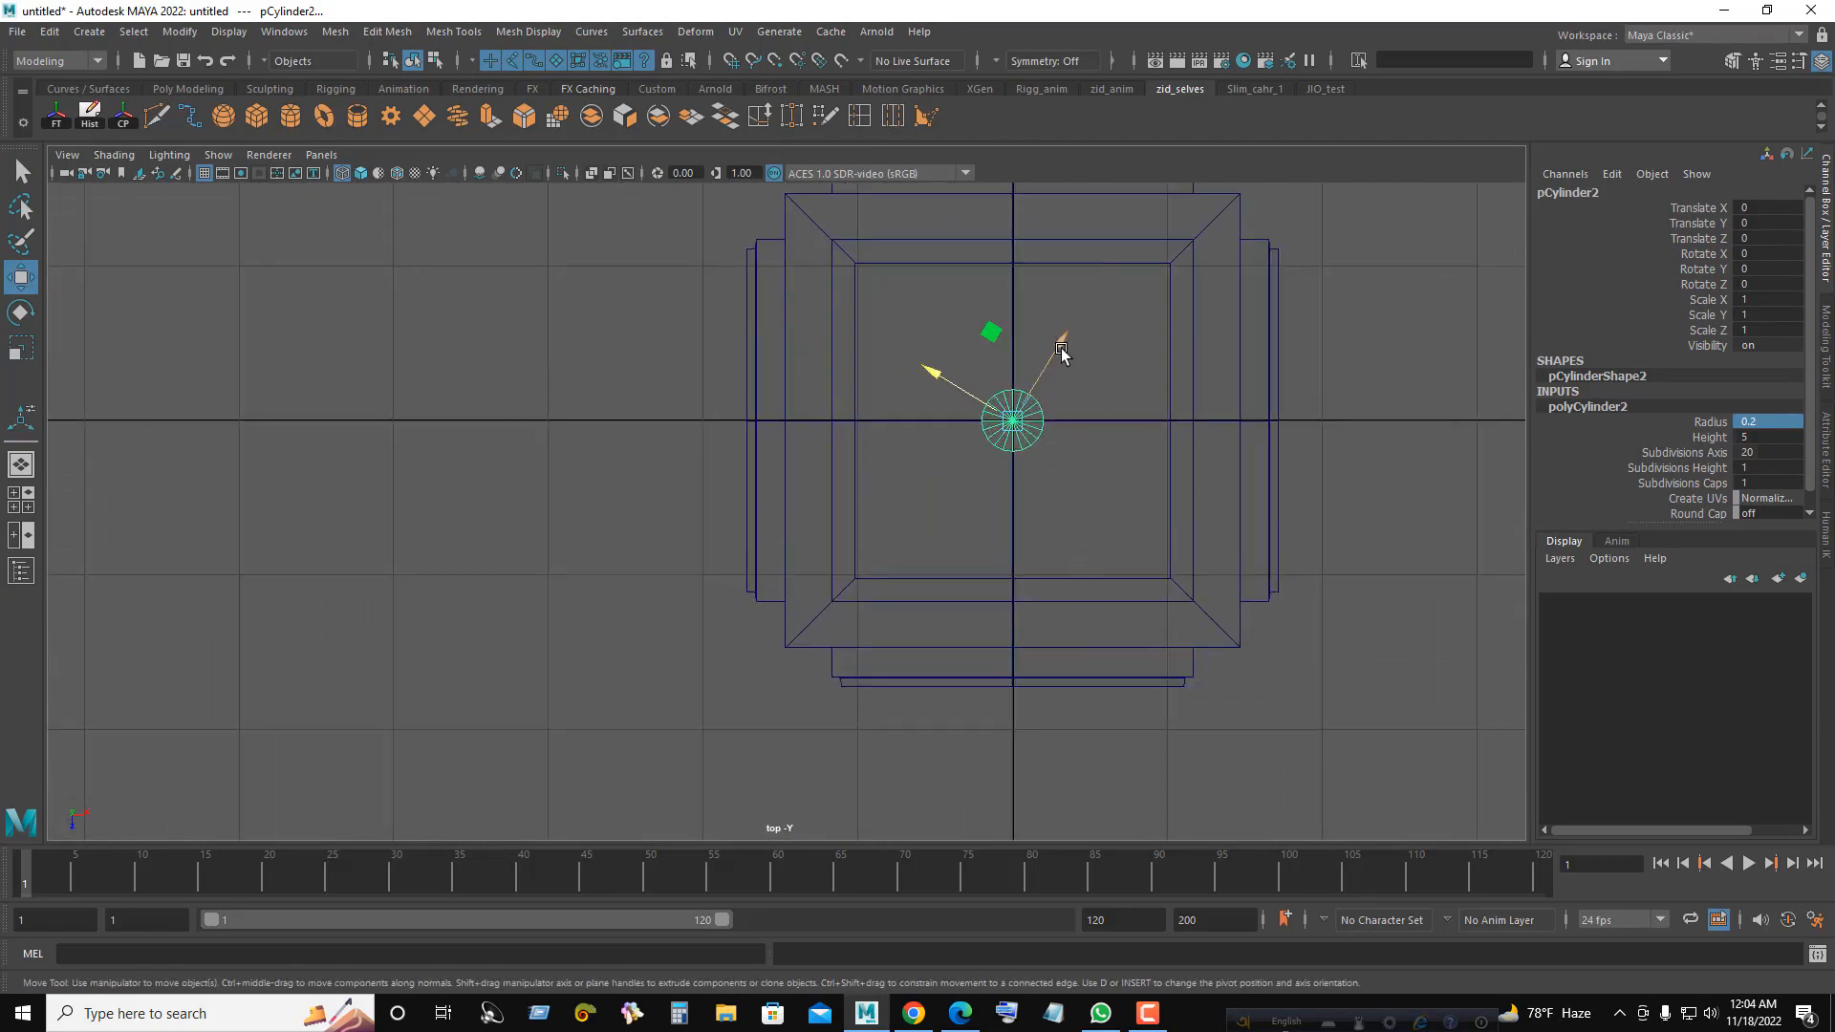
left_click_drag(1061, 350, 999, 454)
right_click_drag(1013, 535, 1142, 626, "alt")
middle_click_drag(1120, 595, 1006, 553, "alt")
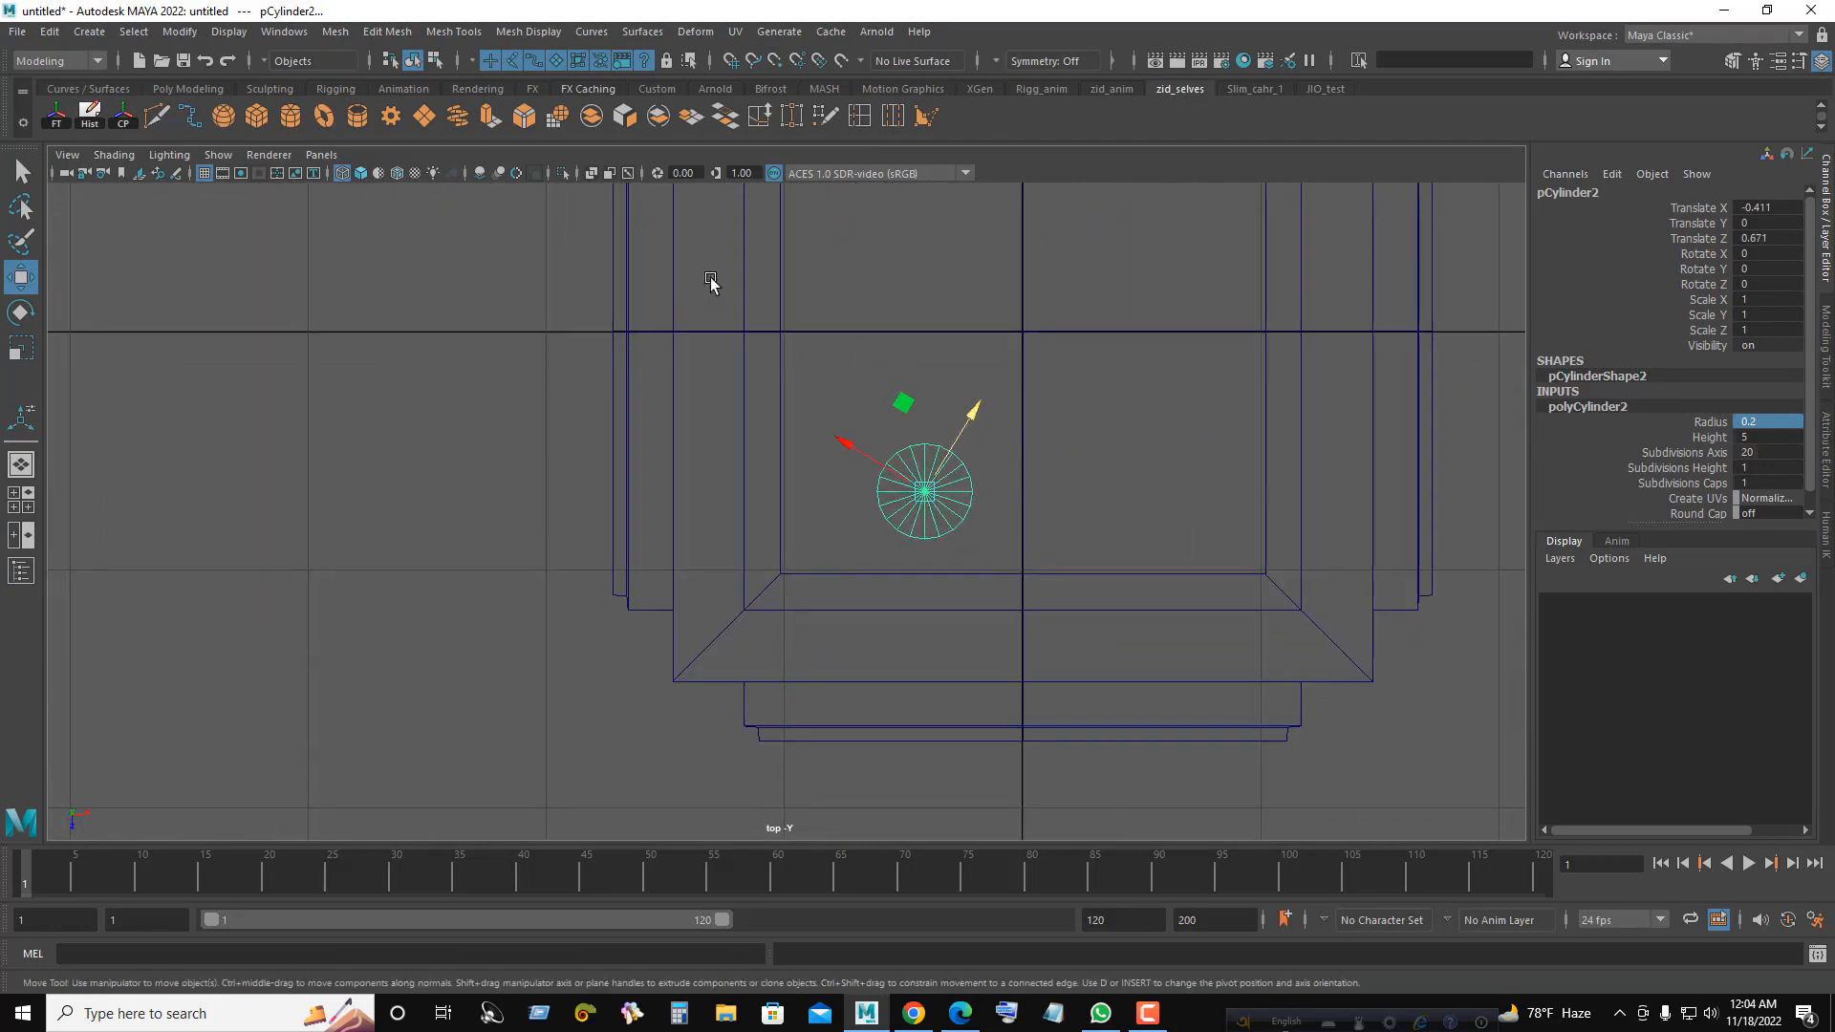
left_click(774, 61)
left_click_drag(926, 492, 674, 682)
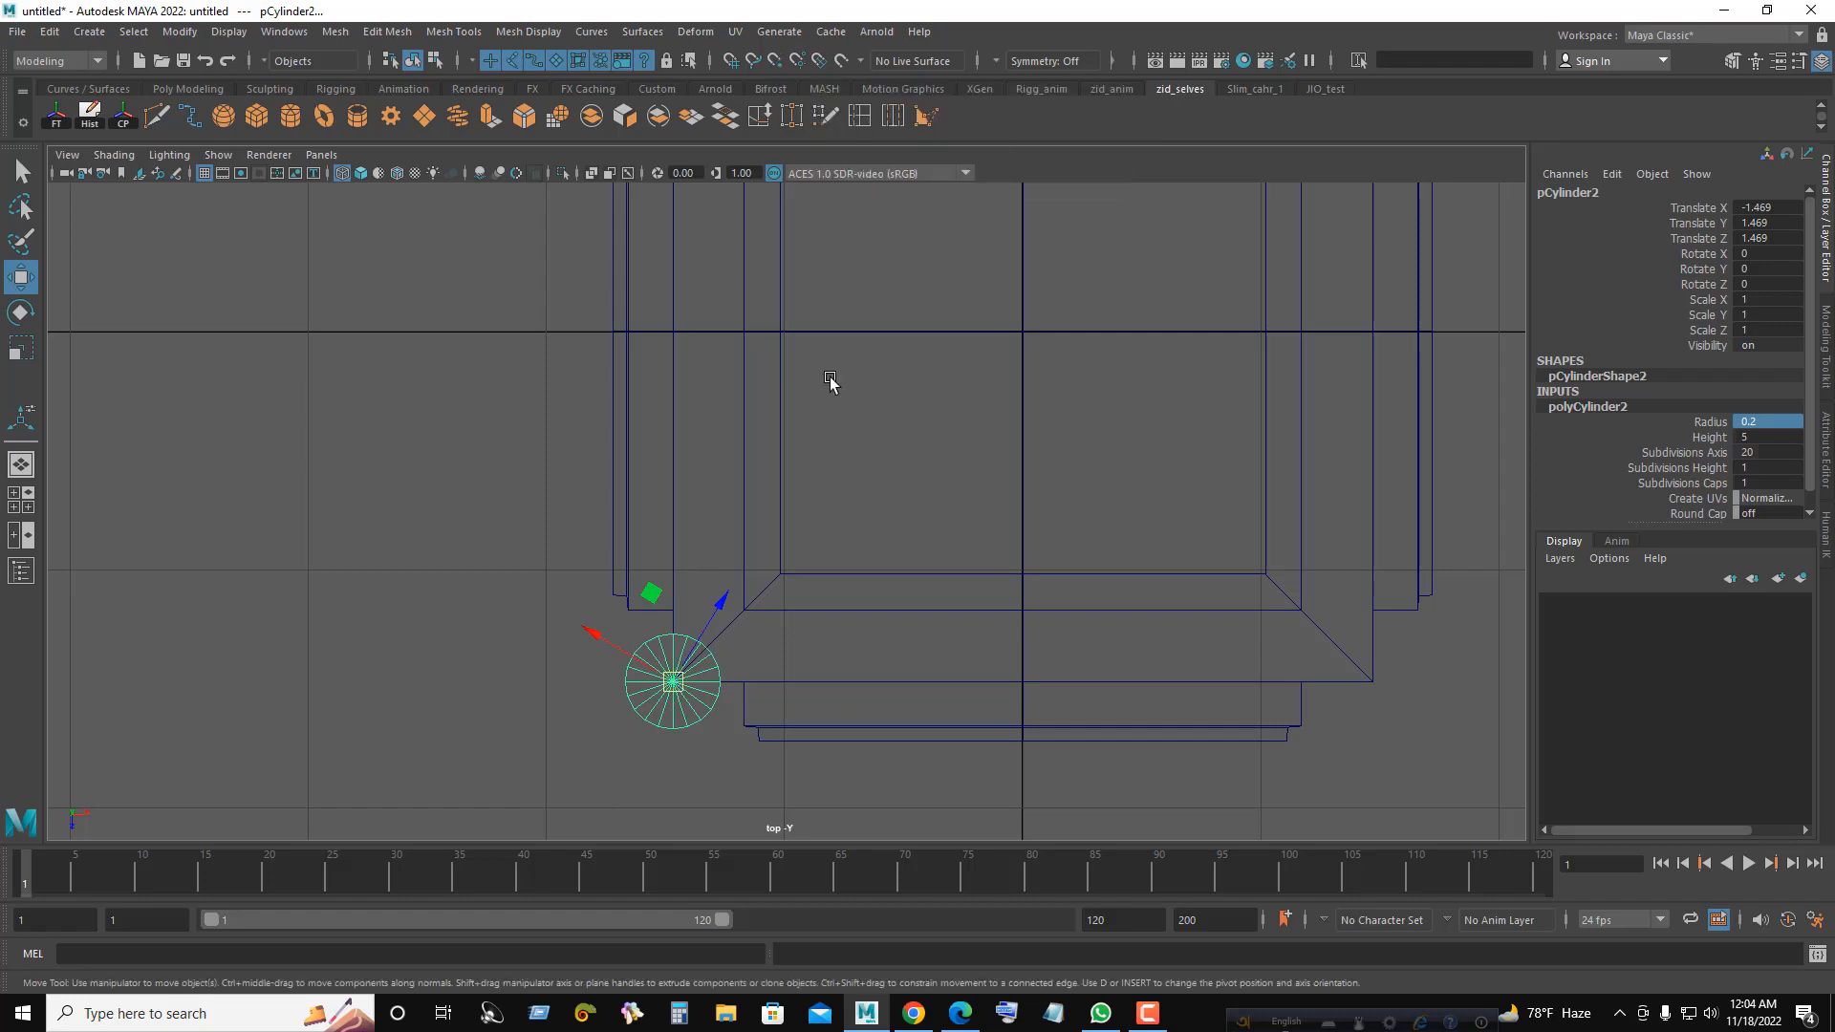
left_click(853, 491)
- Rotate the cylinder about Y to about -8.855 so one of its side vertices lines up with the box's diagonal corner edge
scroll(753, 669, "up", 4)
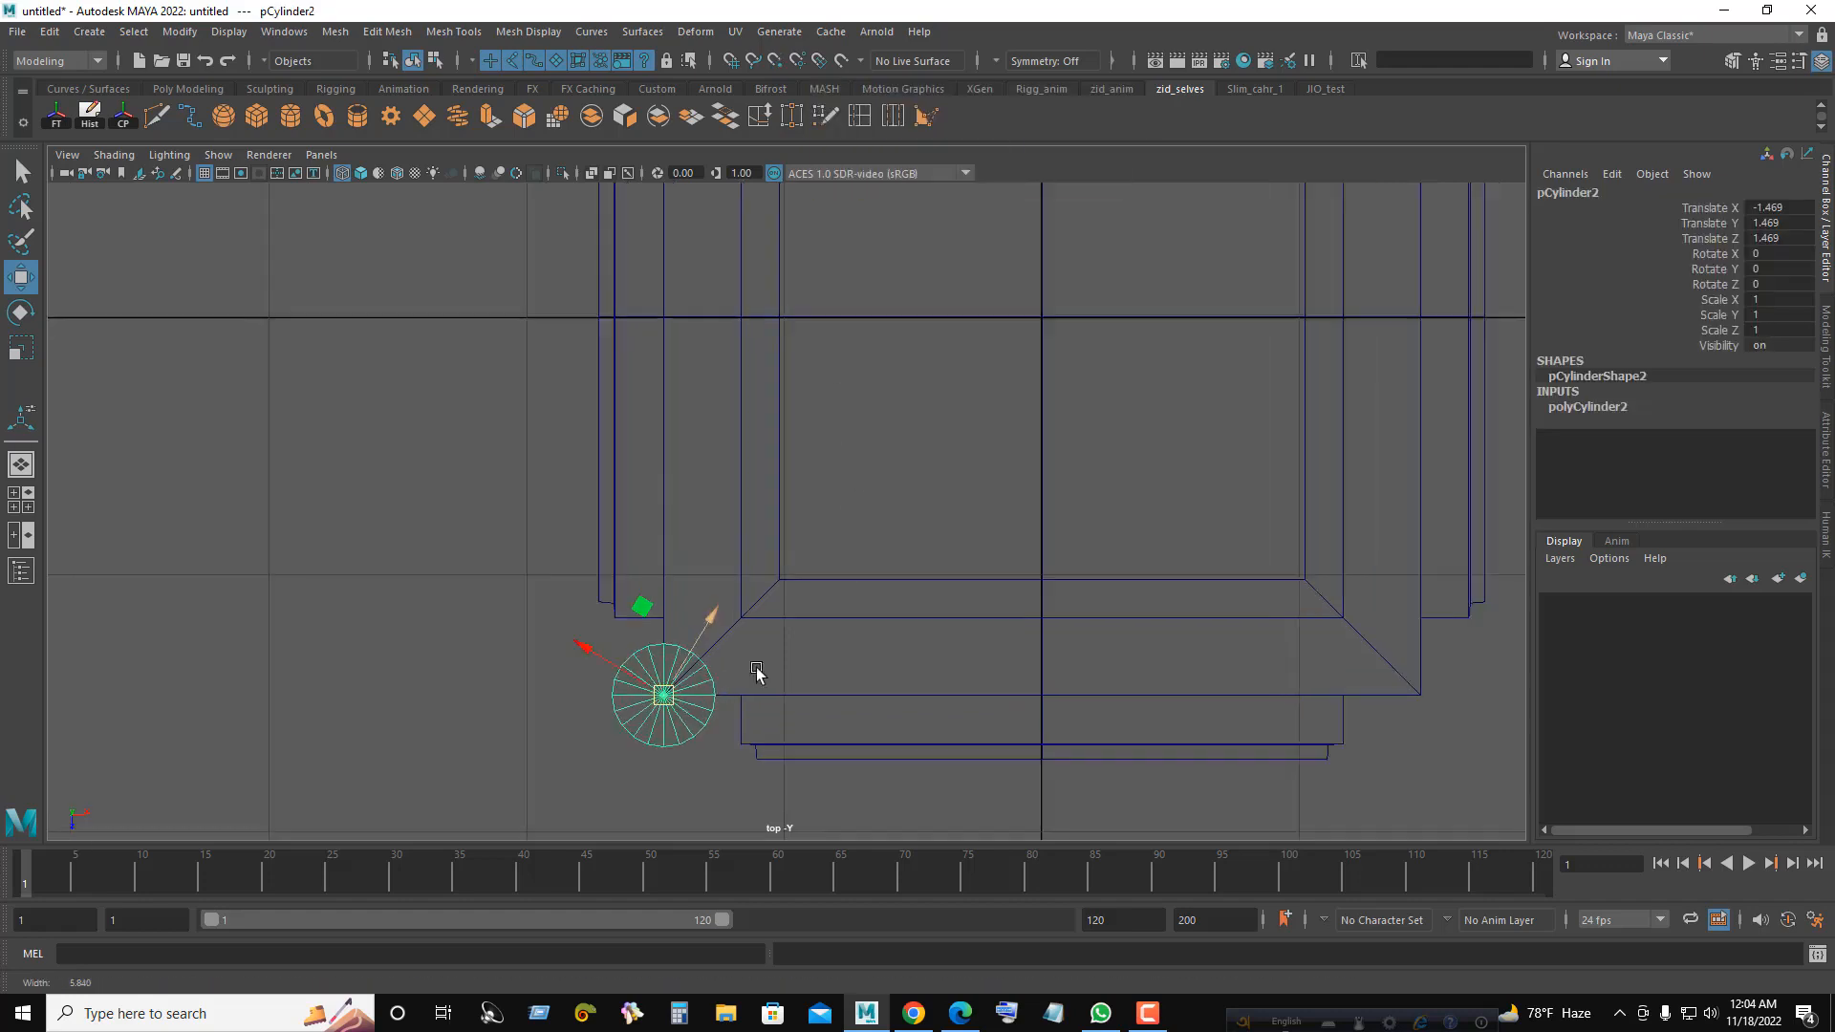
scroll(758, 635, "up", 2)
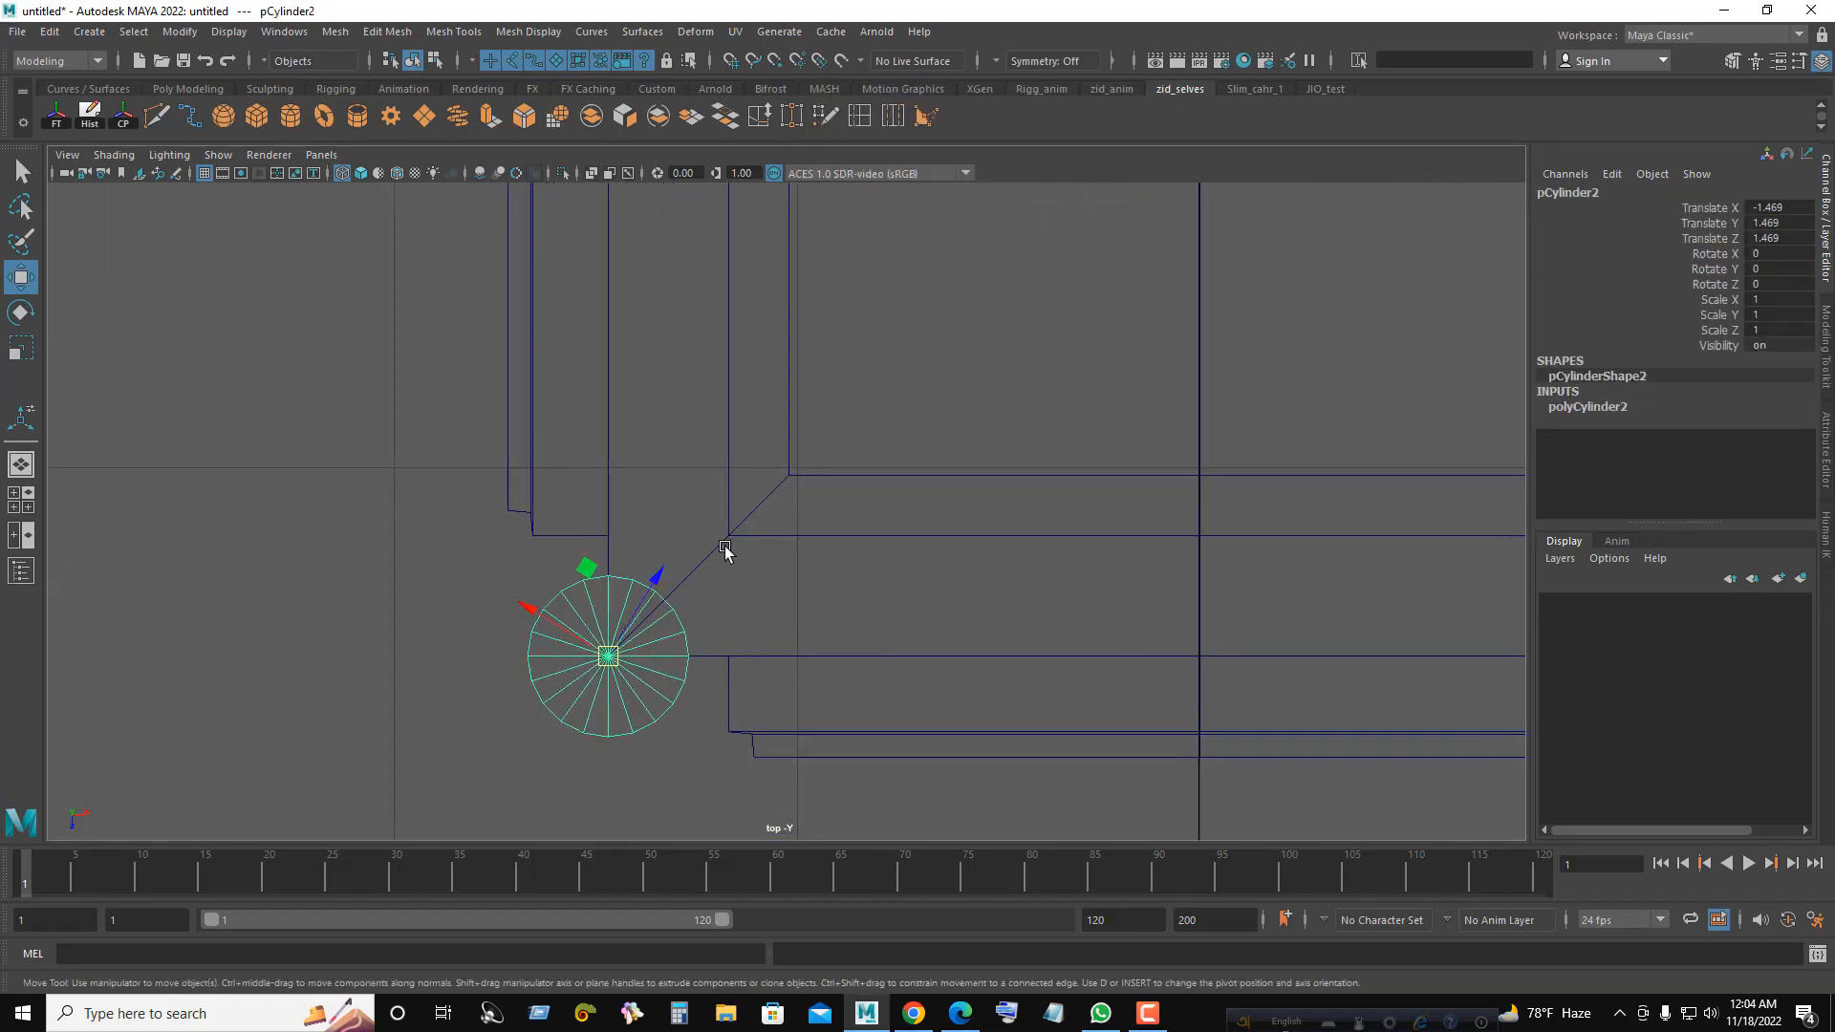
scroll(724, 549, "up", 5)
middle_click_drag(621, 807, 778, 657, "alt")
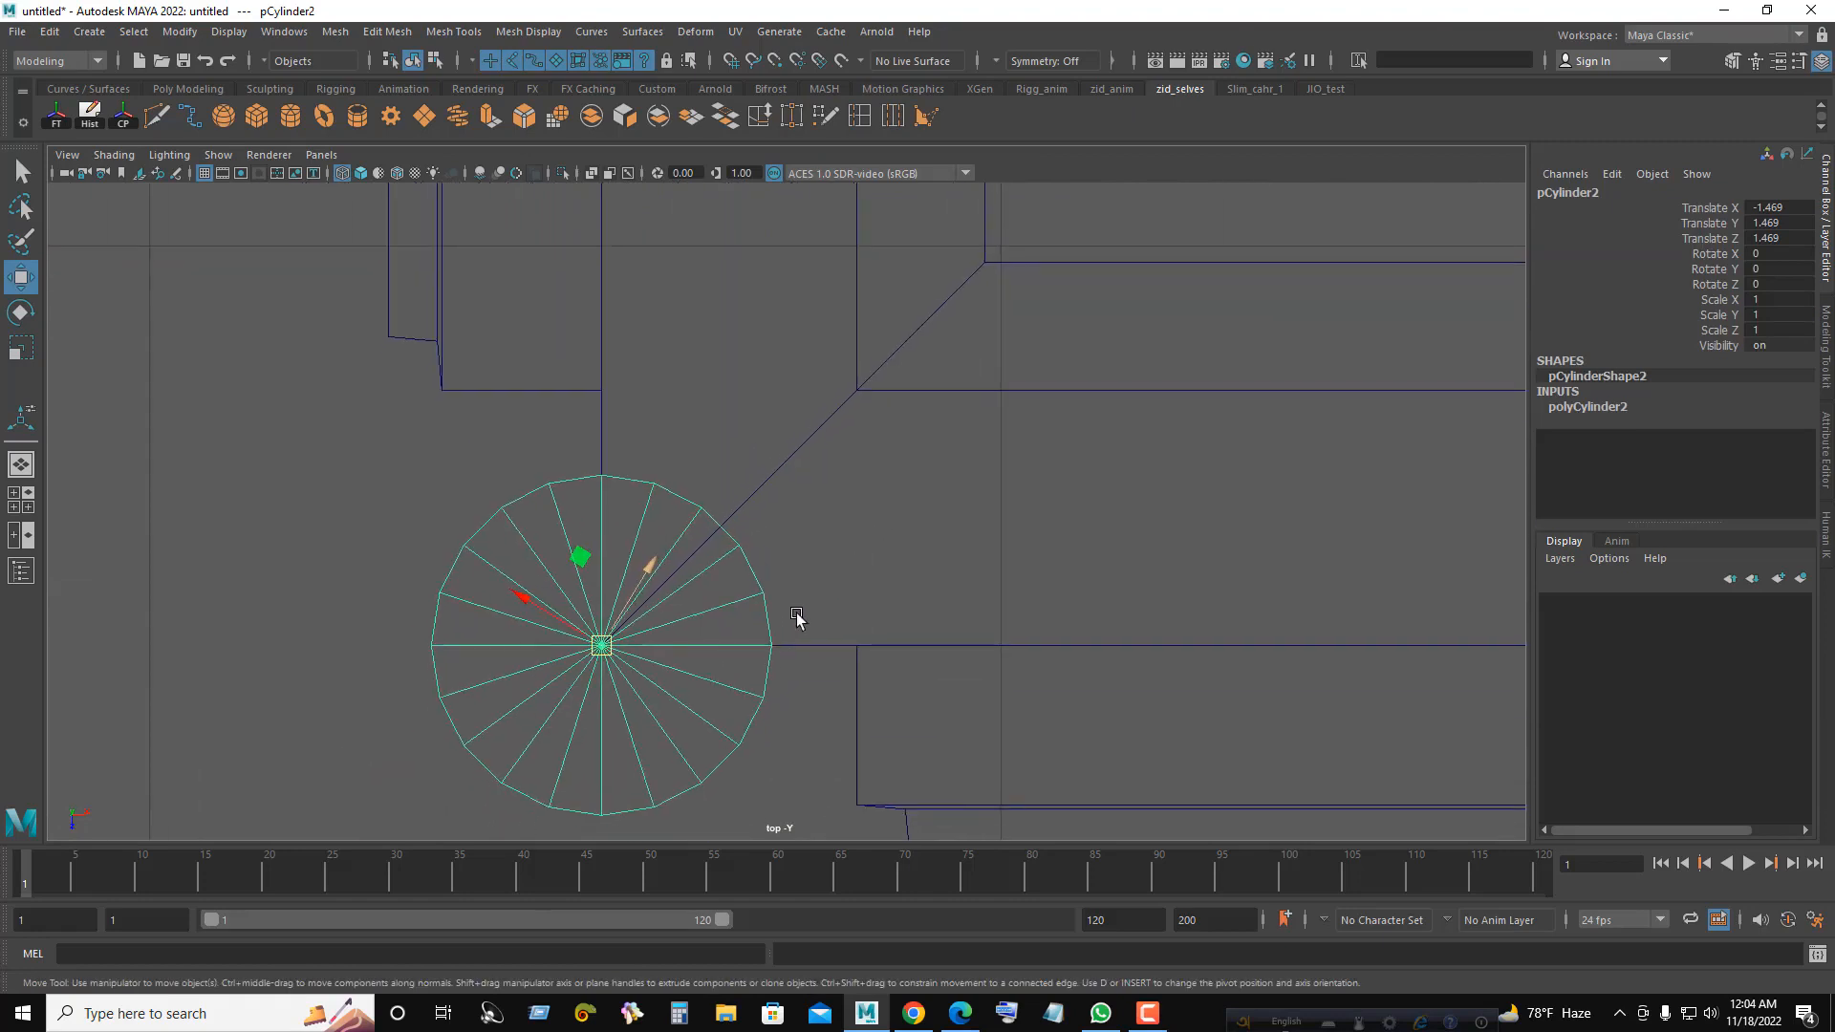
key("e")
left_click_drag(675, 609, 693, 619)
key("w")
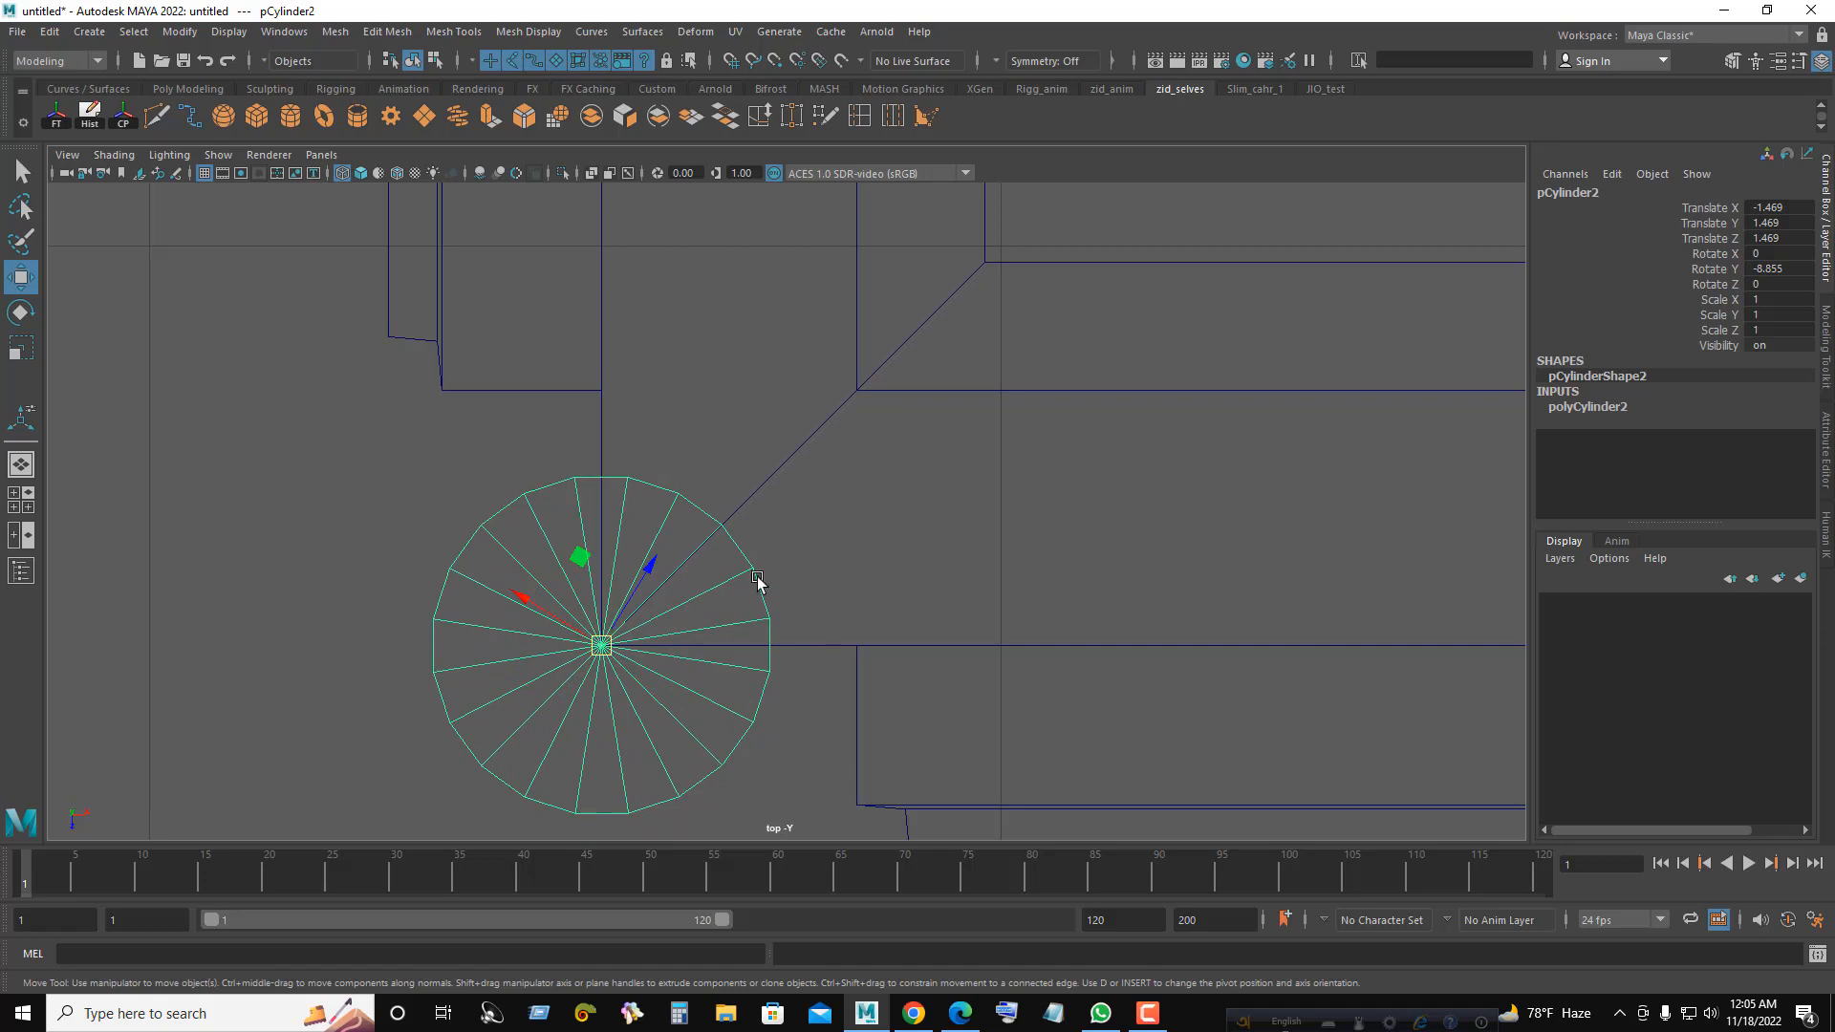
- Orient the cylinder's pivot axis along the box's diagonal corner edge
scroll(758, 577, "down", 5)
middle_click_drag(844, 558, 848, 506, "alt")
right_click_drag(849, 506, 1253, 639, "alt")
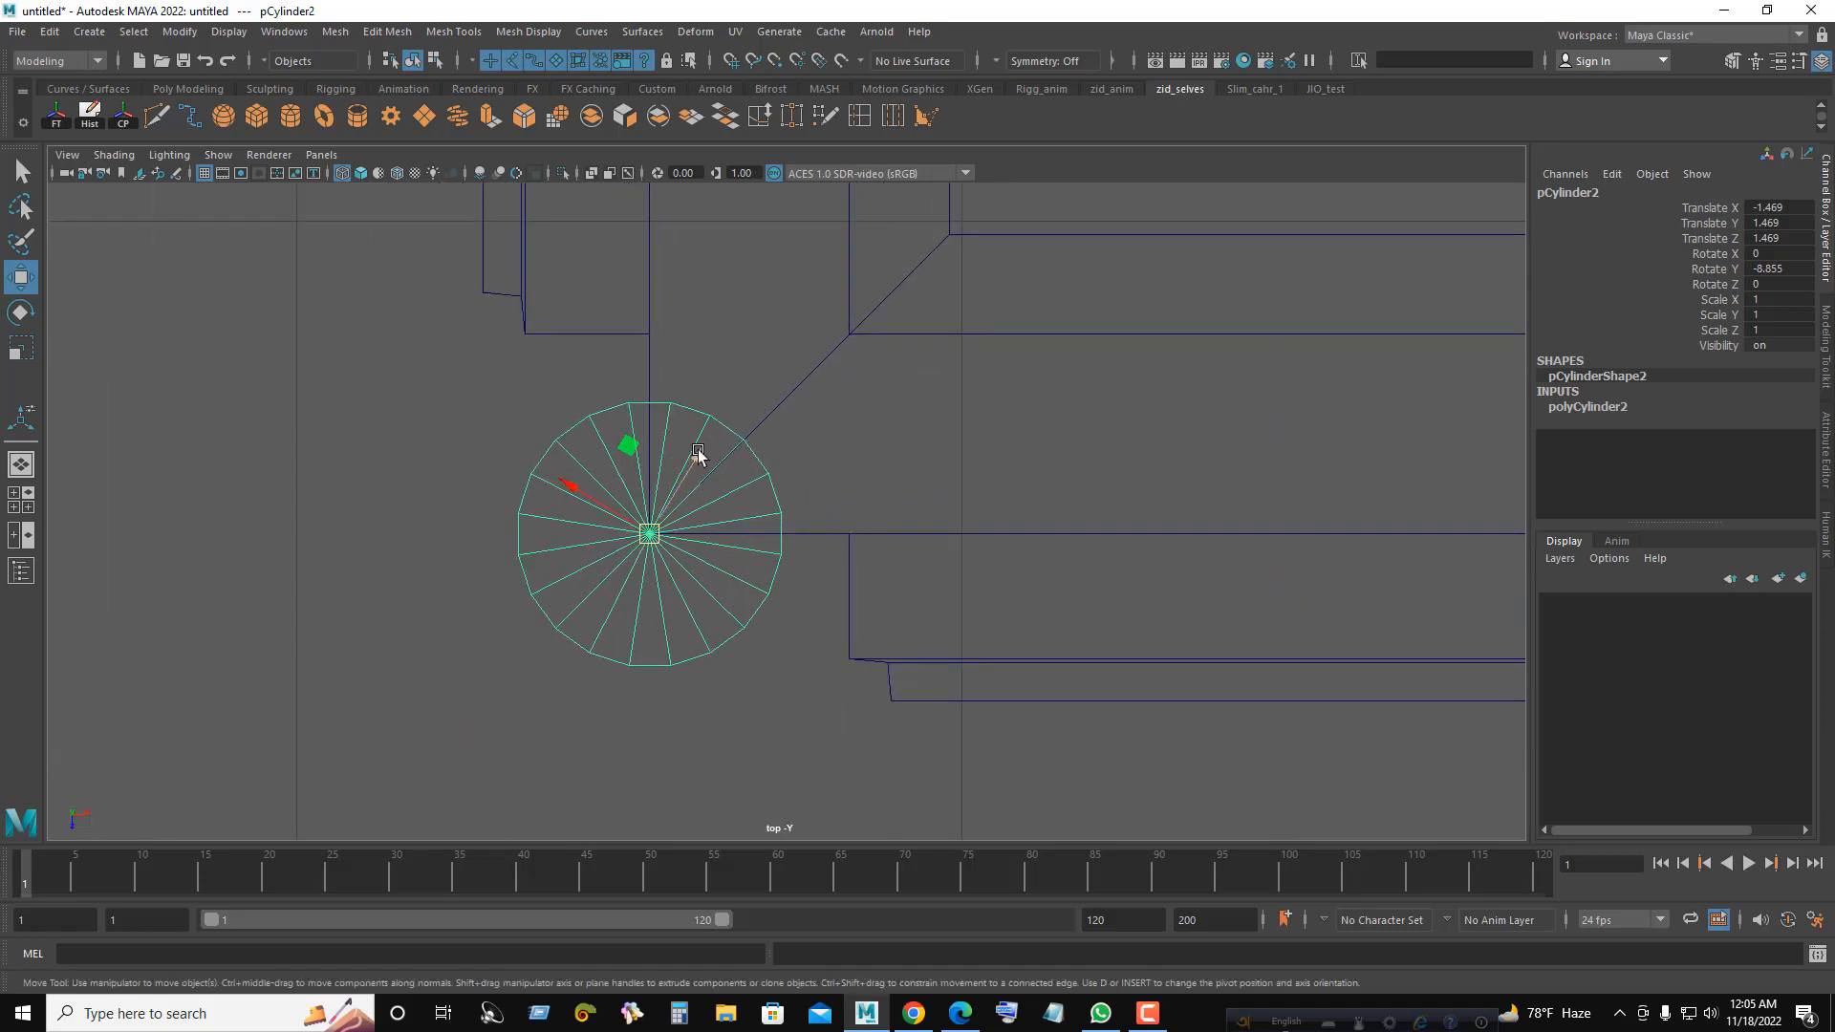
key("d")
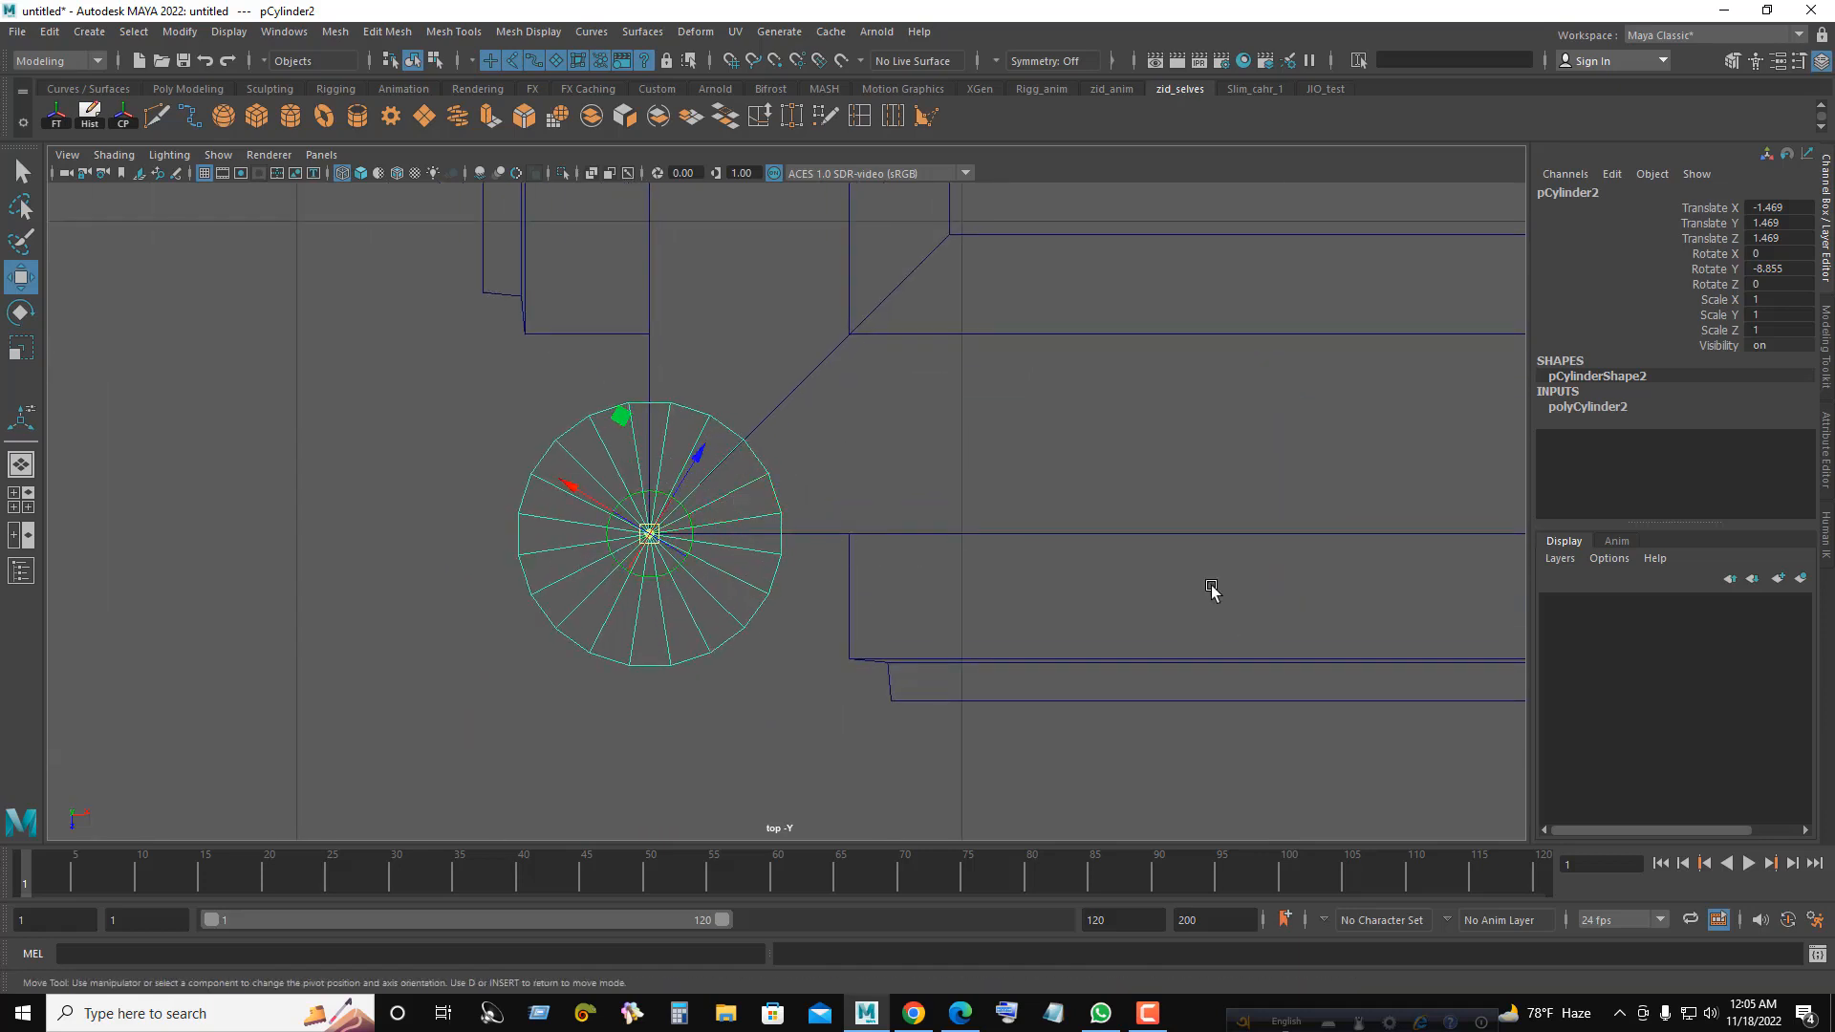
left_click(725, 459)
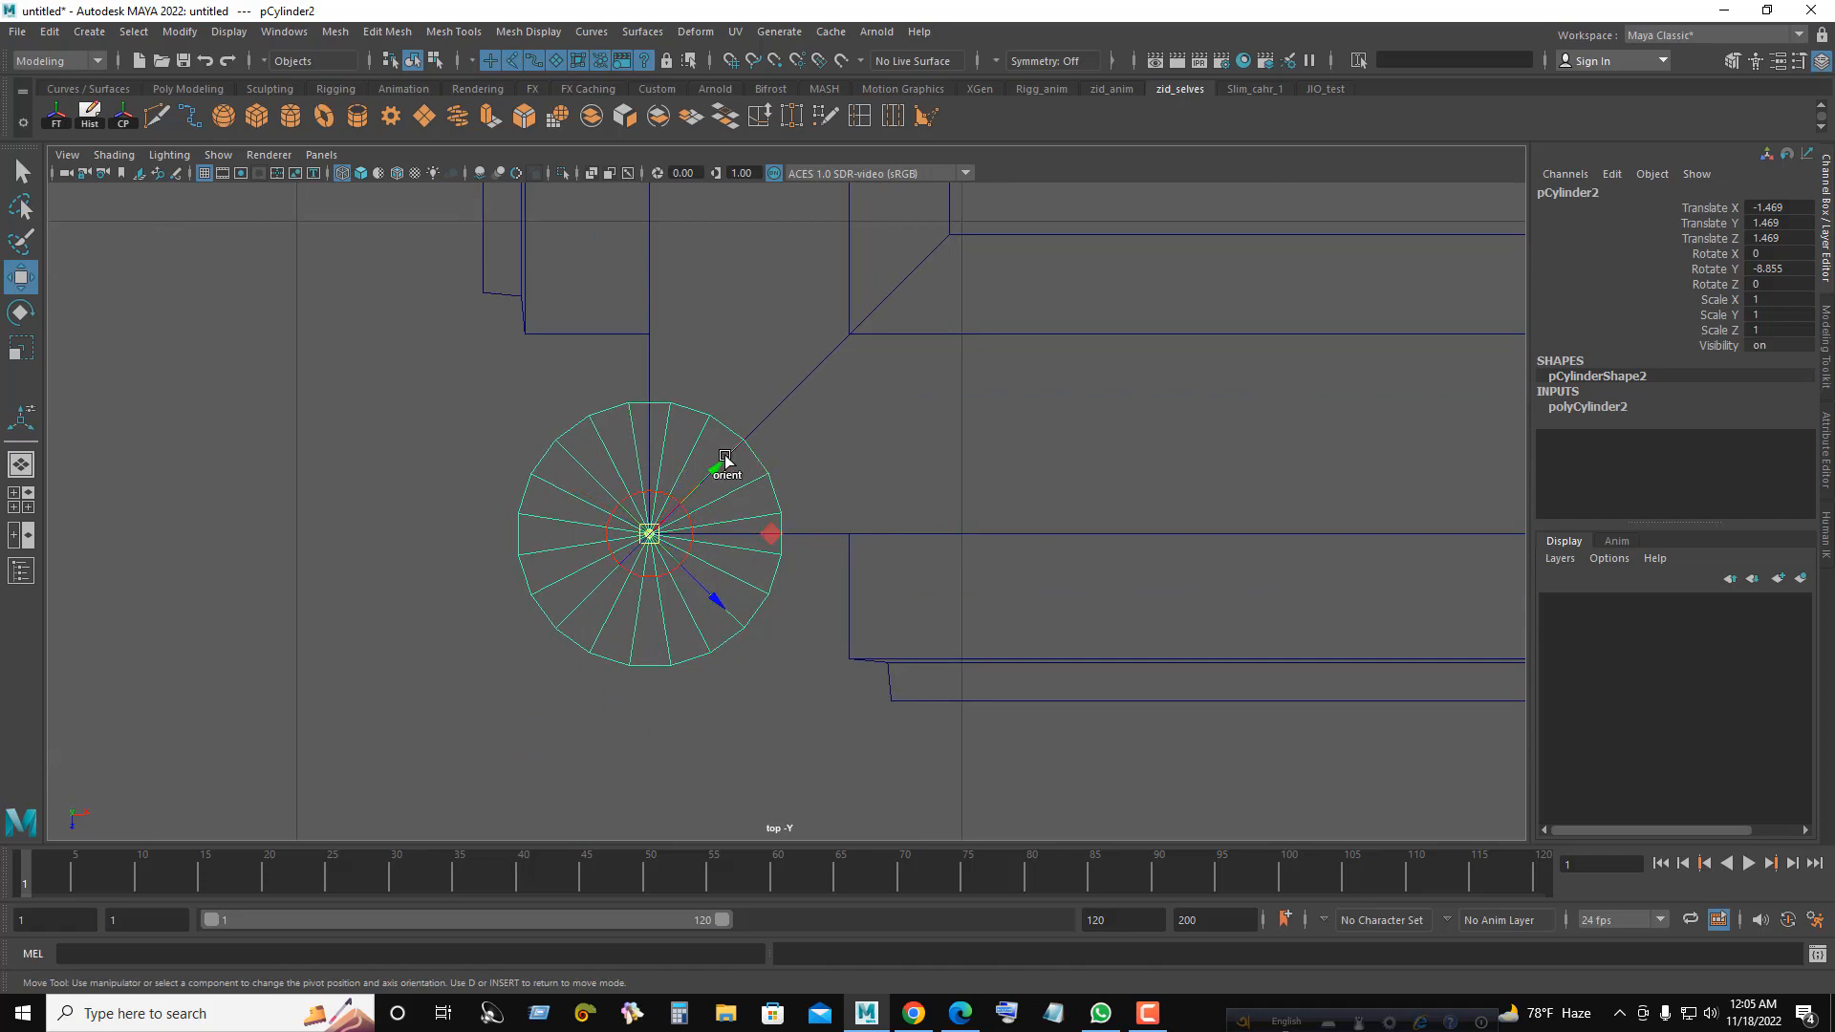
key("d")
- Move the cylinder diagonally outward until its rim touches the box corner, at about X -1.61, Z 1.611
left_click_drag(715, 469, 621, 563)
right_click_drag(866, 522, 965, 683, "alt")
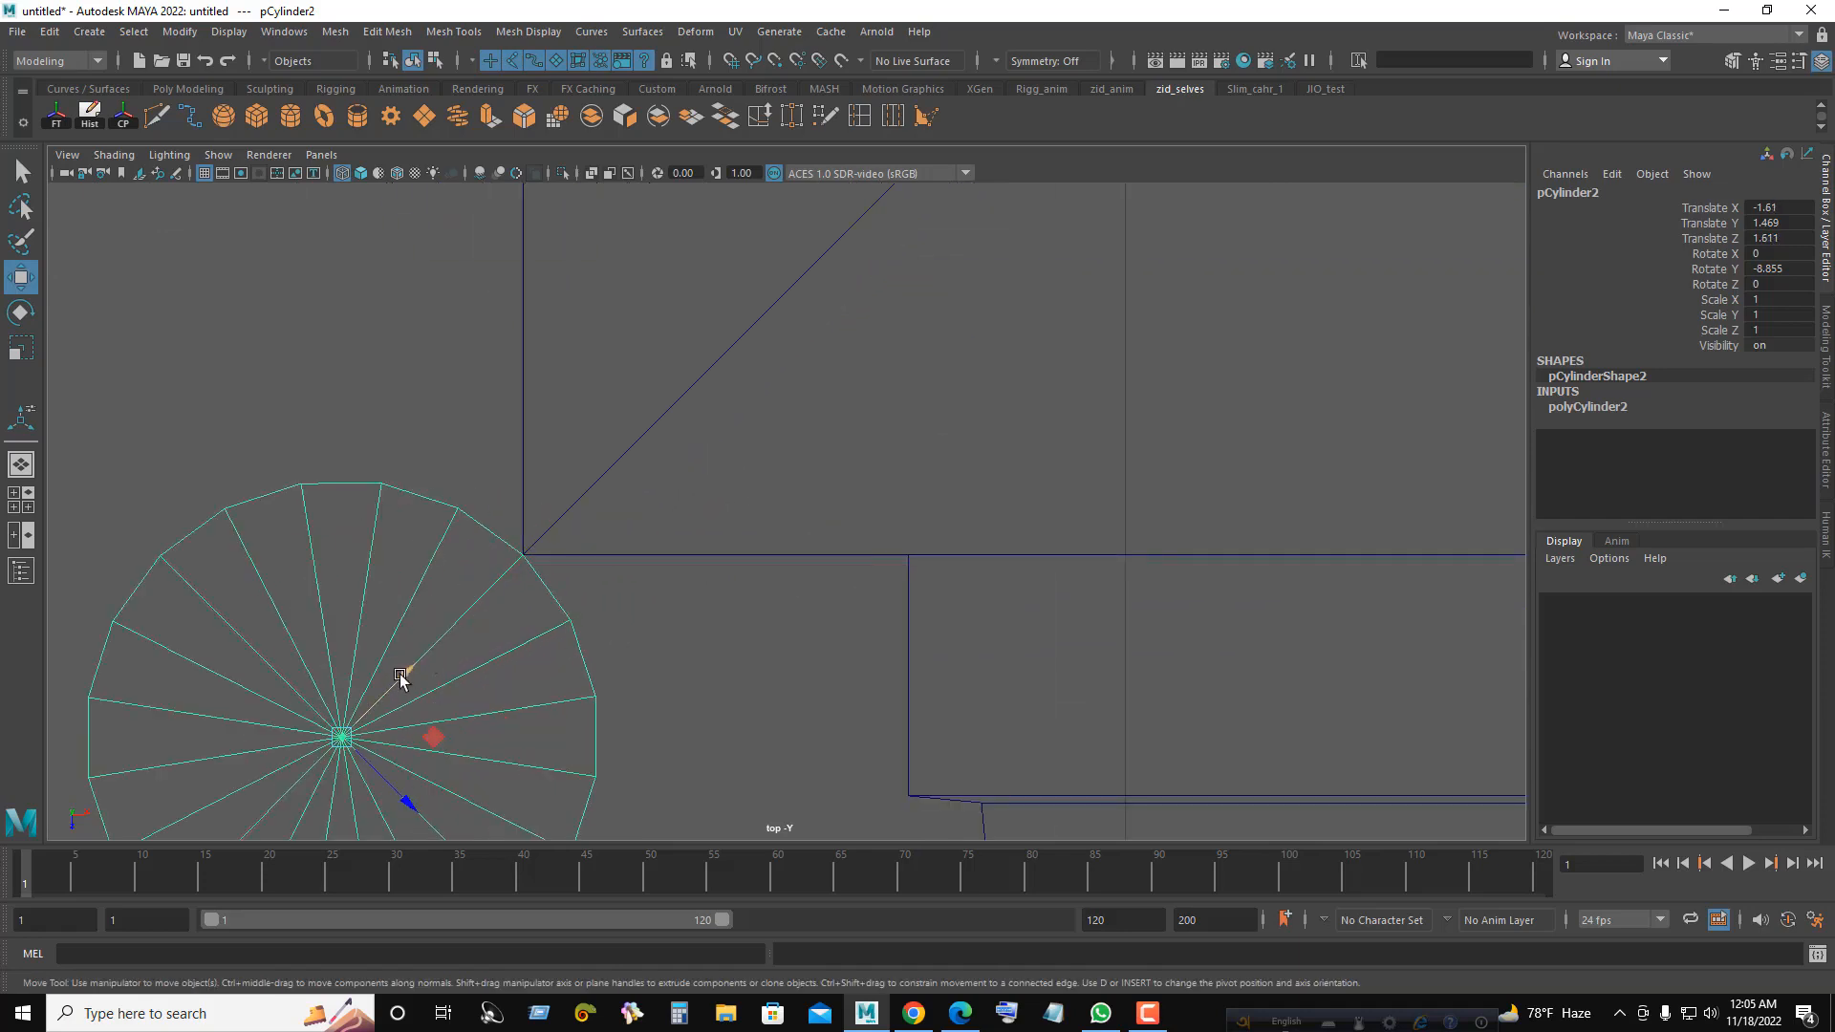
left_click_drag(401, 674, 409, 671)
- Move the cylinder's pivot diagonally inward toward the box center, to about X -0.6, Z 0.6, and return to the perspective view
right_click_drag(409, 671, 848, 399, "alt")
right_click_drag(1016, 431, 828, 426, "alt")
middle_click_drag(828, 426, 792, 498, "alt")
right_click_drag(1075, 435, 1135, 455, "alt")
middle_click_drag(938, 464, 904, 494, "alt")
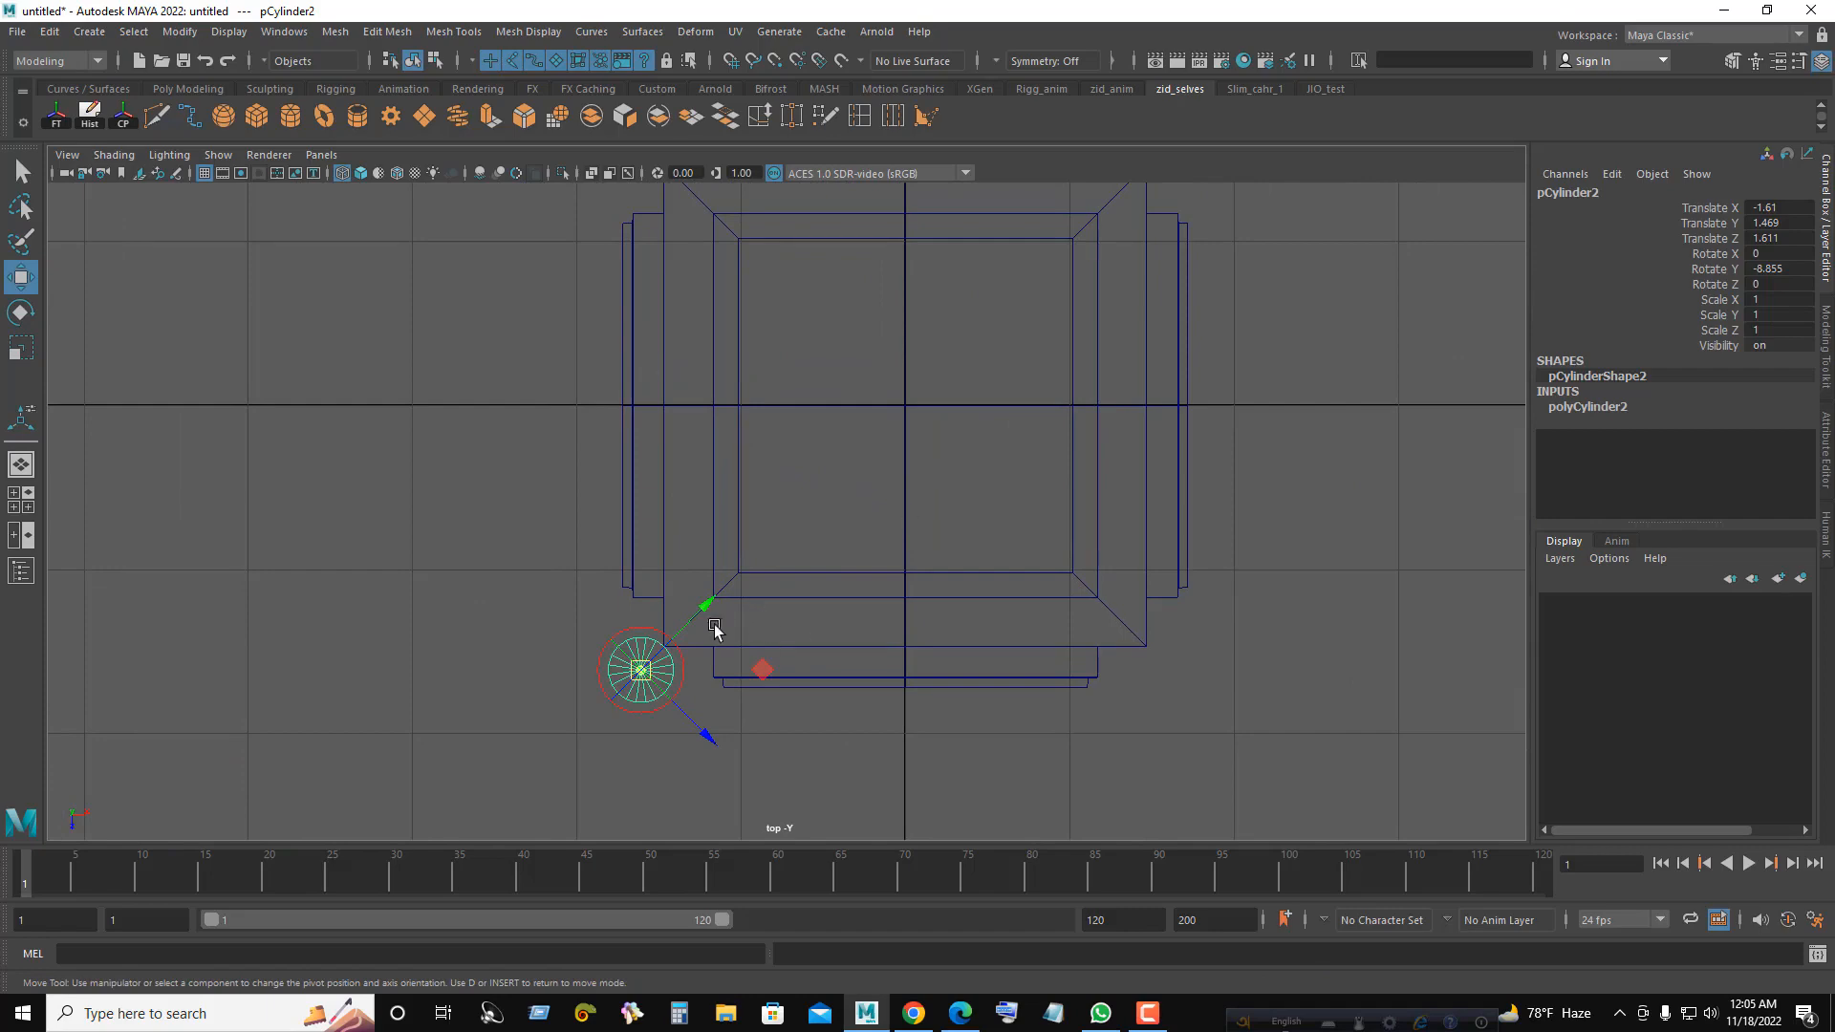
left_click_drag(704, 606, 888, 459)
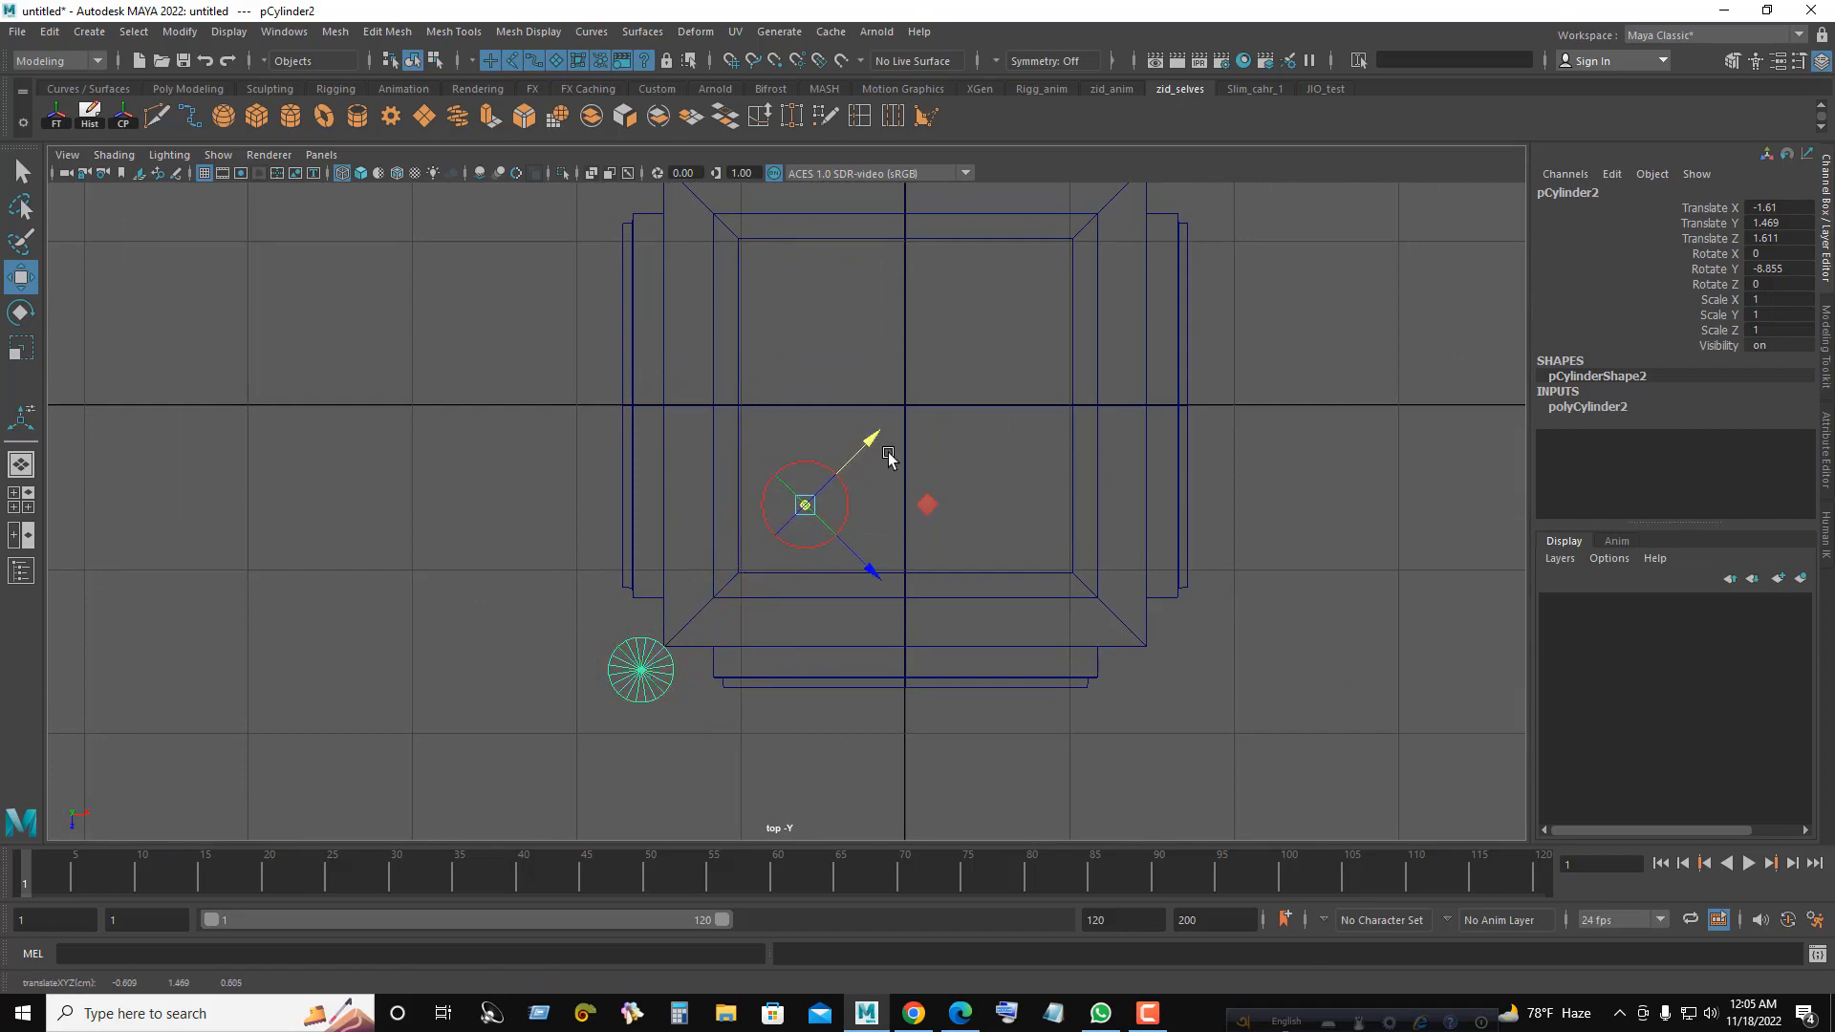
key("space")
key("space")
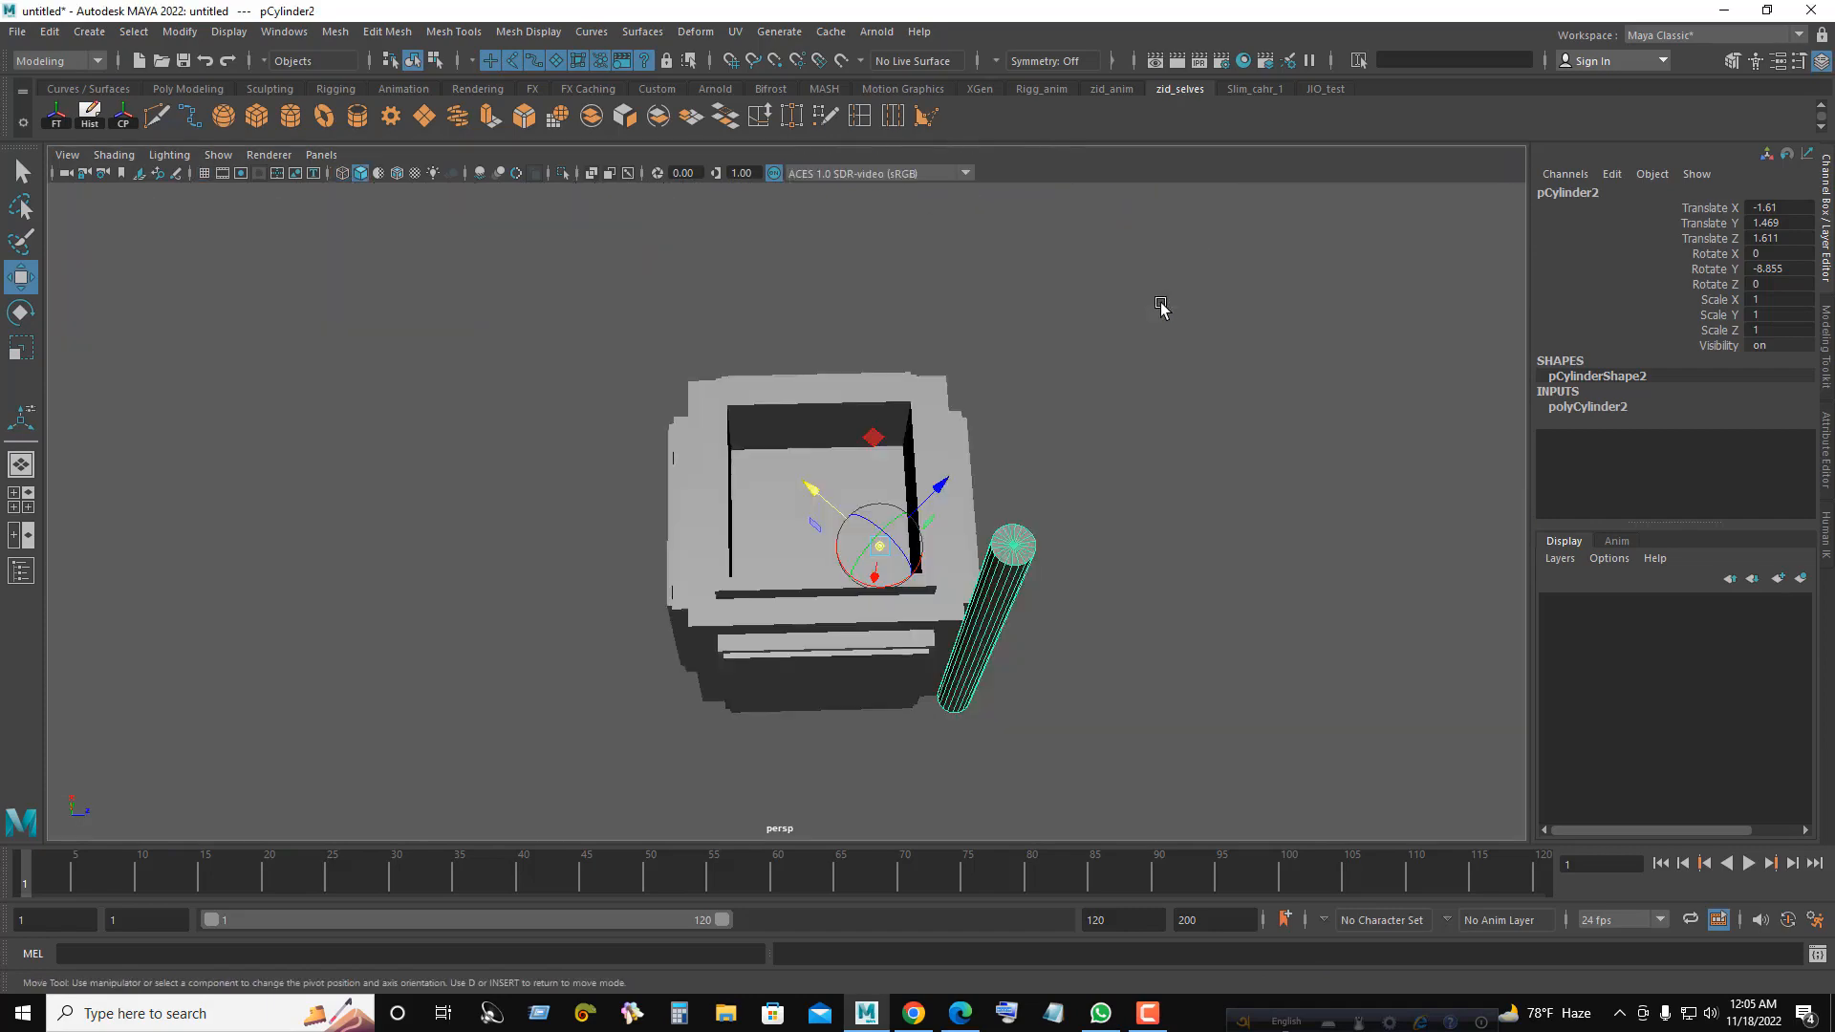
left_click_drag(841, 516, 1023, 520, "alt")
right_click_drag(1024, 520, 1127, 516, "alt")
middle_click_drag(1029, 444, 971, 598, "alt")
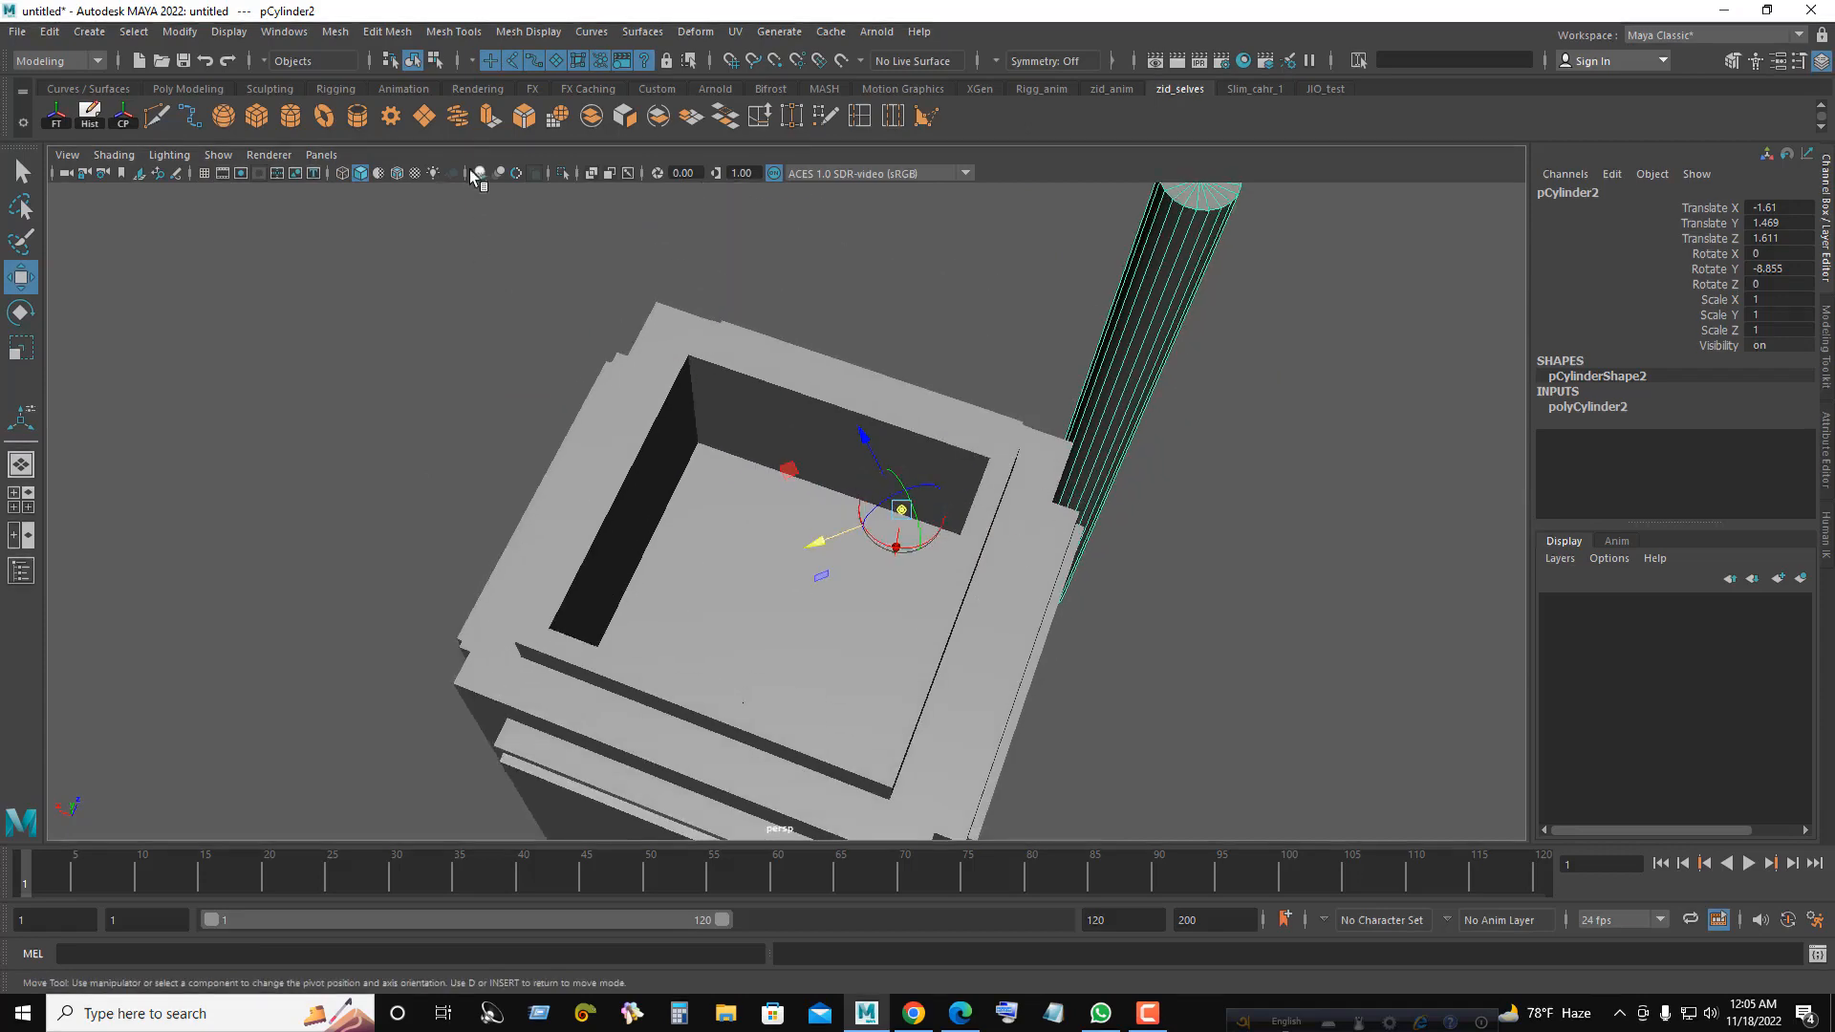
- Show wireframe on the shaded models and snap the cylinder's pivot to the center vertex of the box's inner floor
left_click(396, 174)
left_click_drag(743, 627, 785, 616, "alt")
right_click_drag(785, 617, 889, 647, "alt")
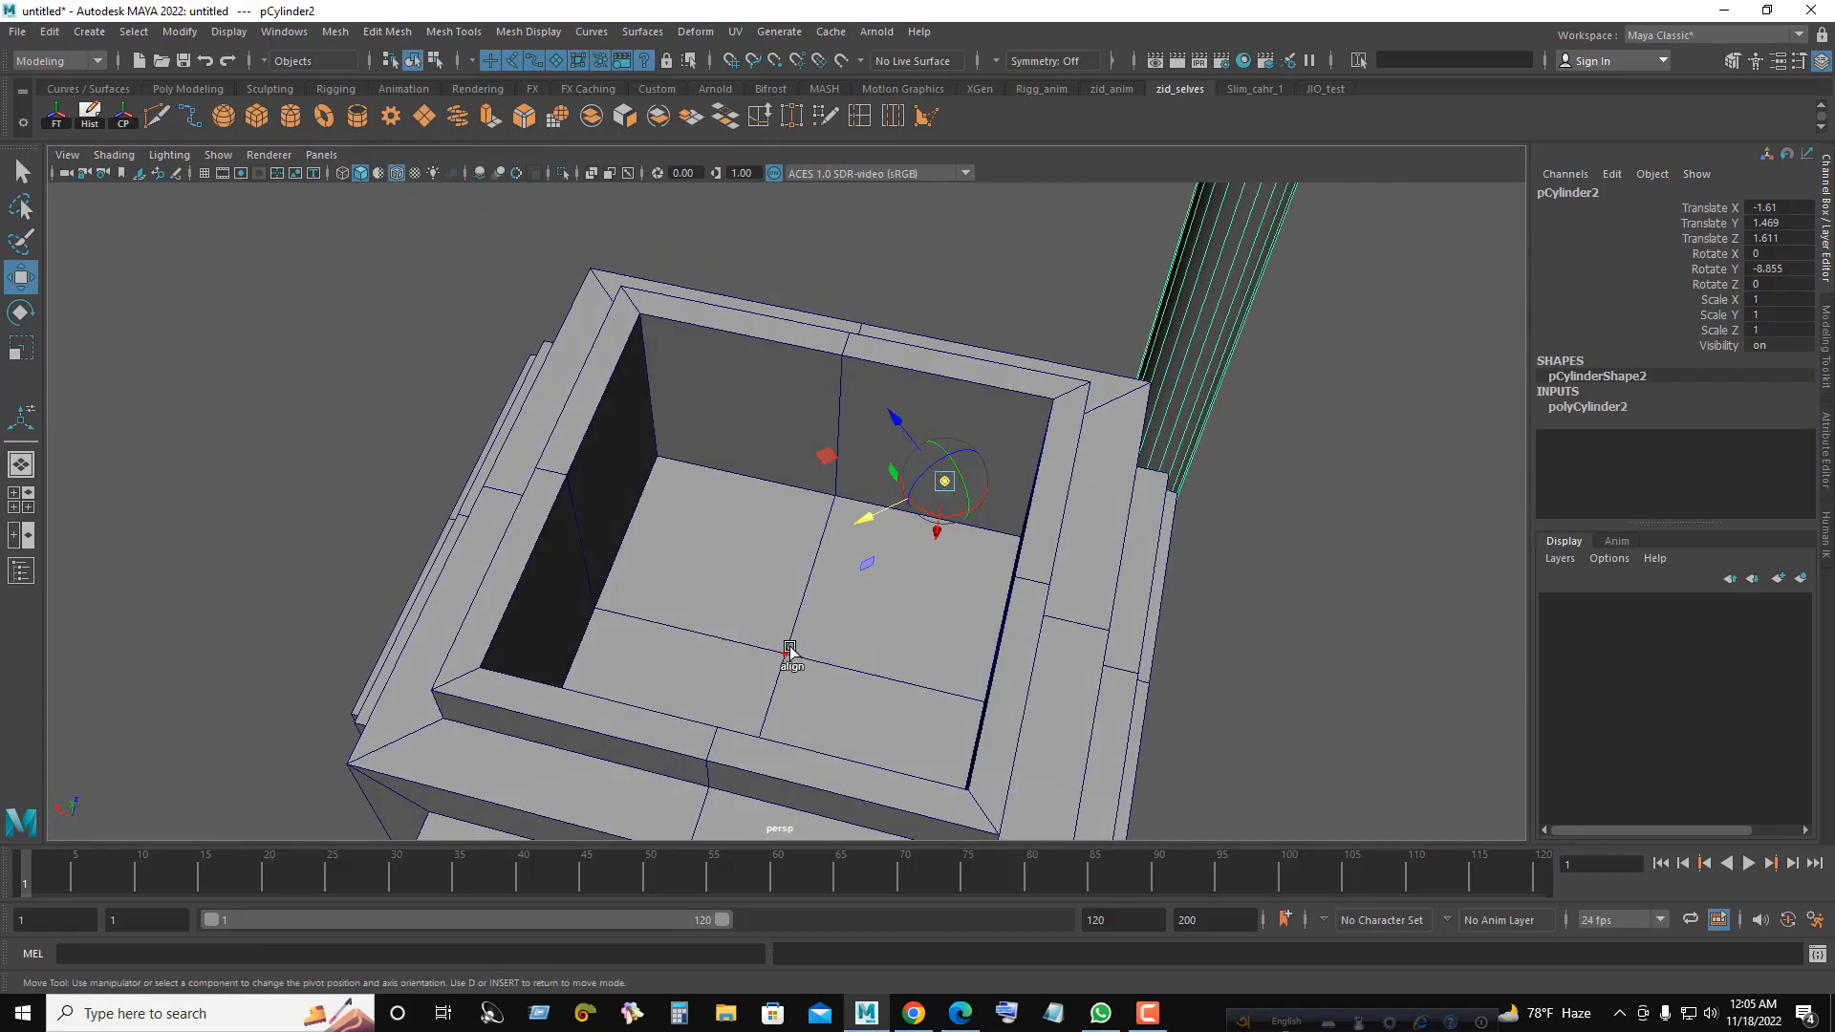
middle_click_drag(789, 645, 788, 652)
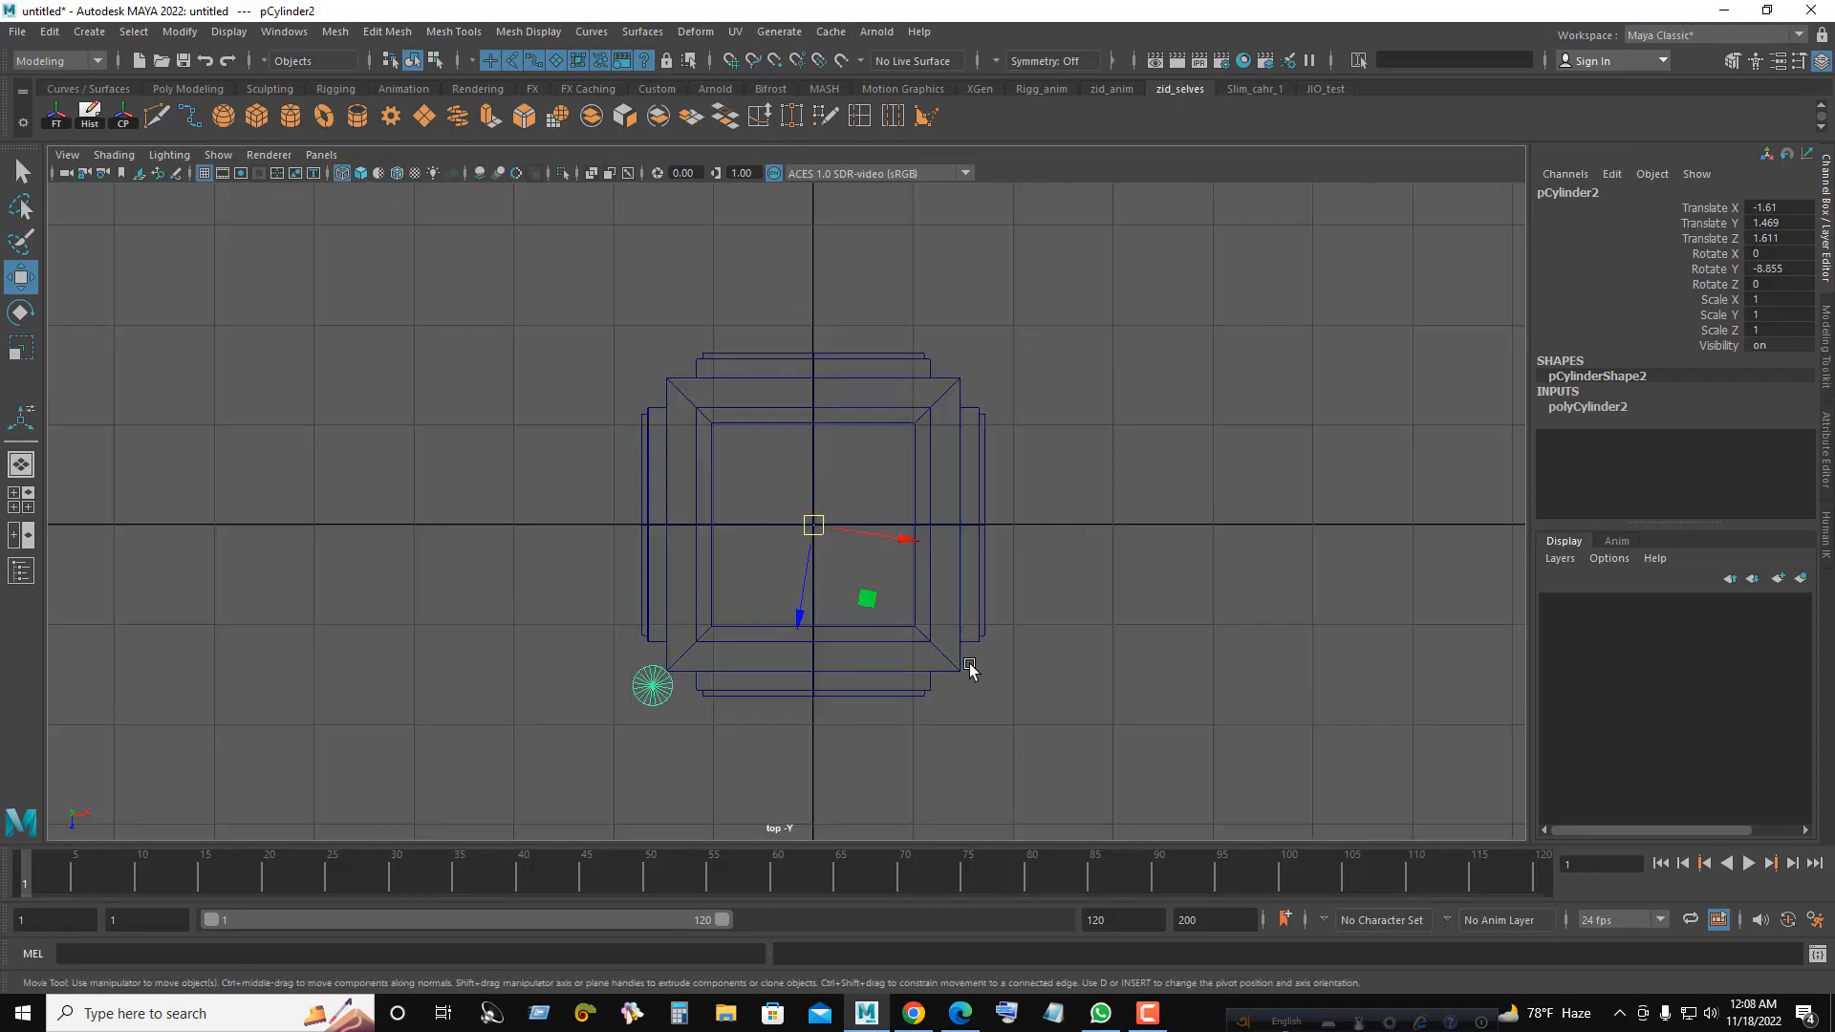
- Duplicate the cylinder with a rotation of about 90 degrees around the box center, repeating until all four corners have one
key("e")
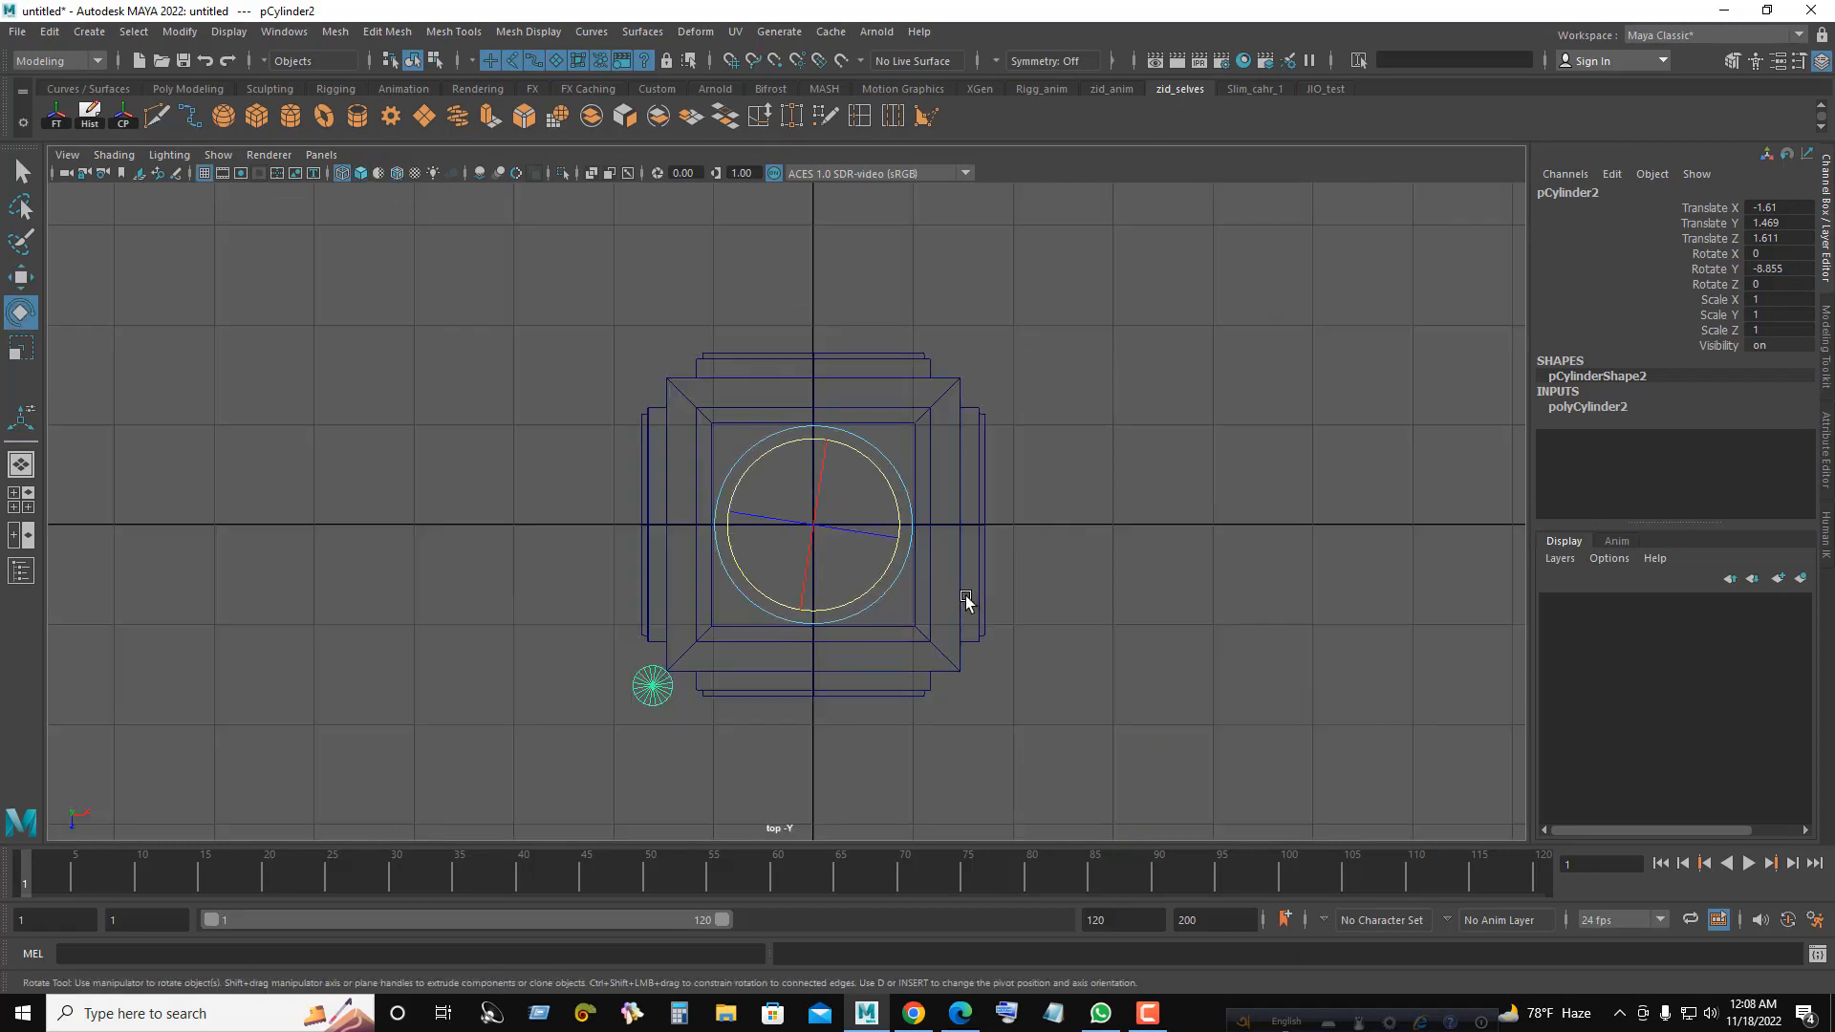
key("ctrl+d")
left_click_drag(894, 465, 904, 652)
middle_click_drag(801, 478, 822, 545, "alt")
key("shift+d")
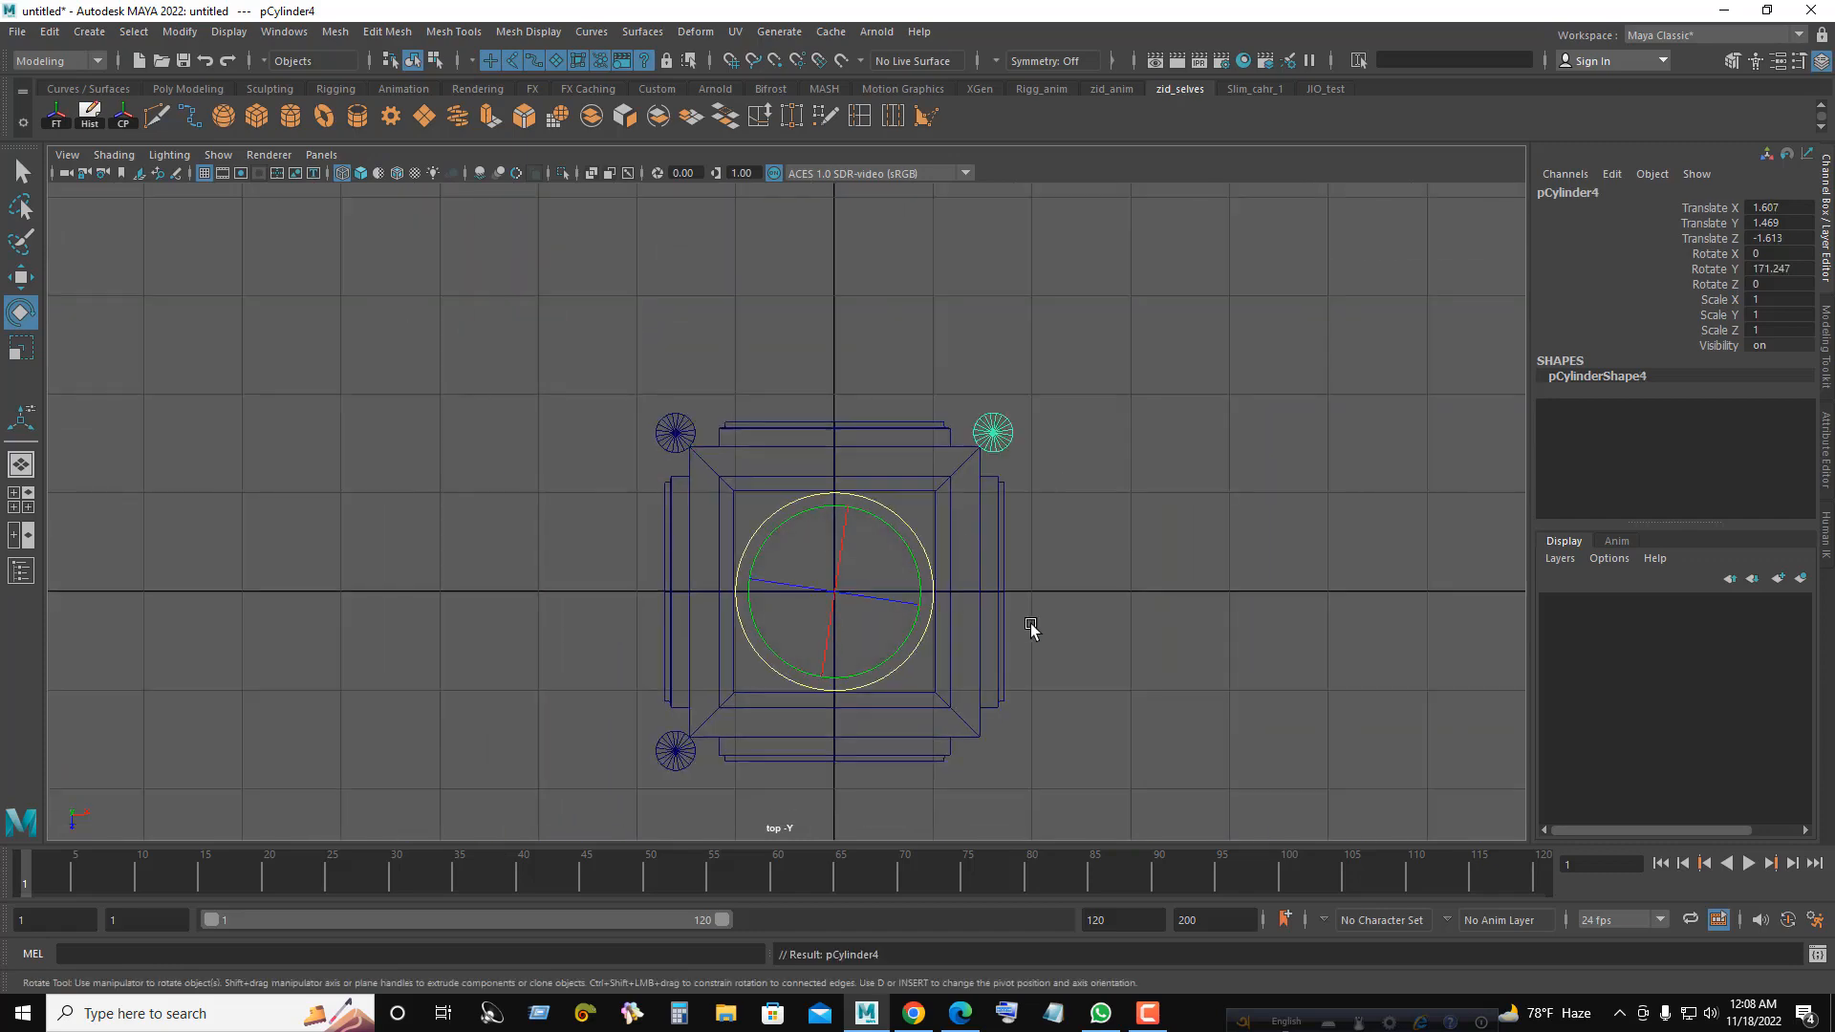
key("shift+d")
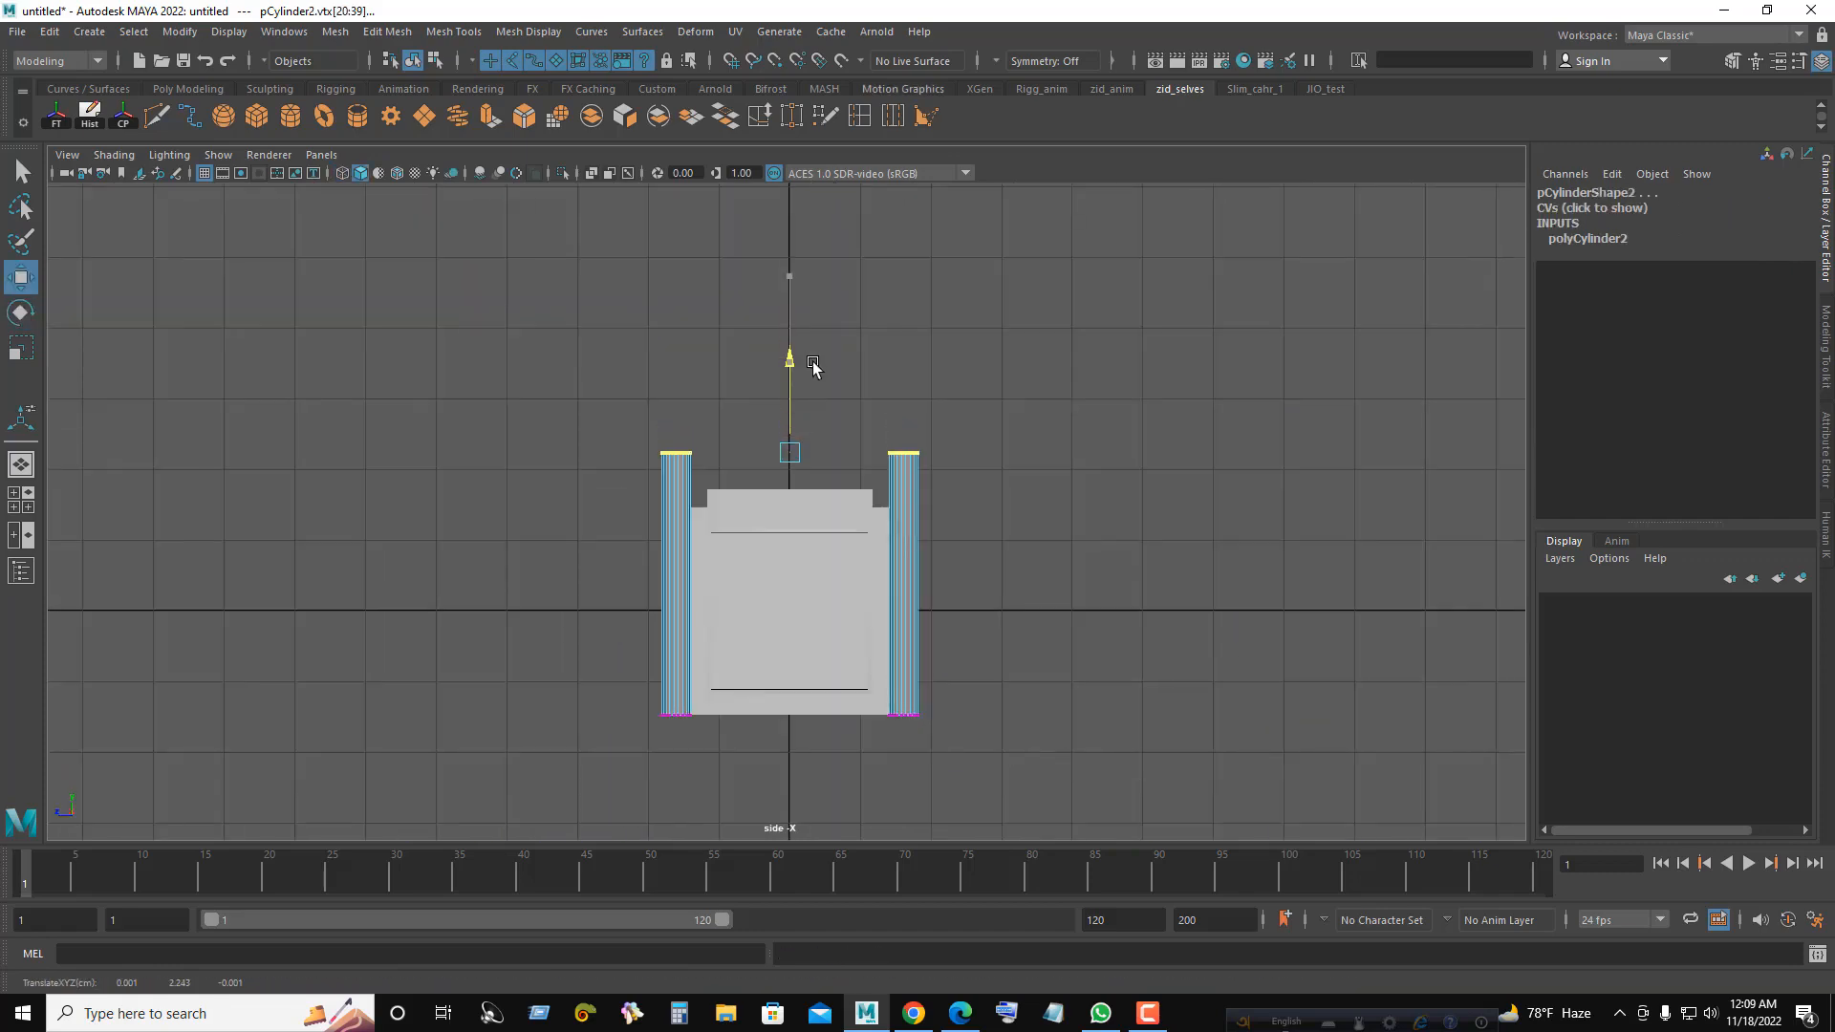
- Return to object mode in the perspective view, clear the selection, and hide the wireframe on the shaded models
key("space")
key("space")
left_click_drag(774, 391, 1165, 468, "alt")
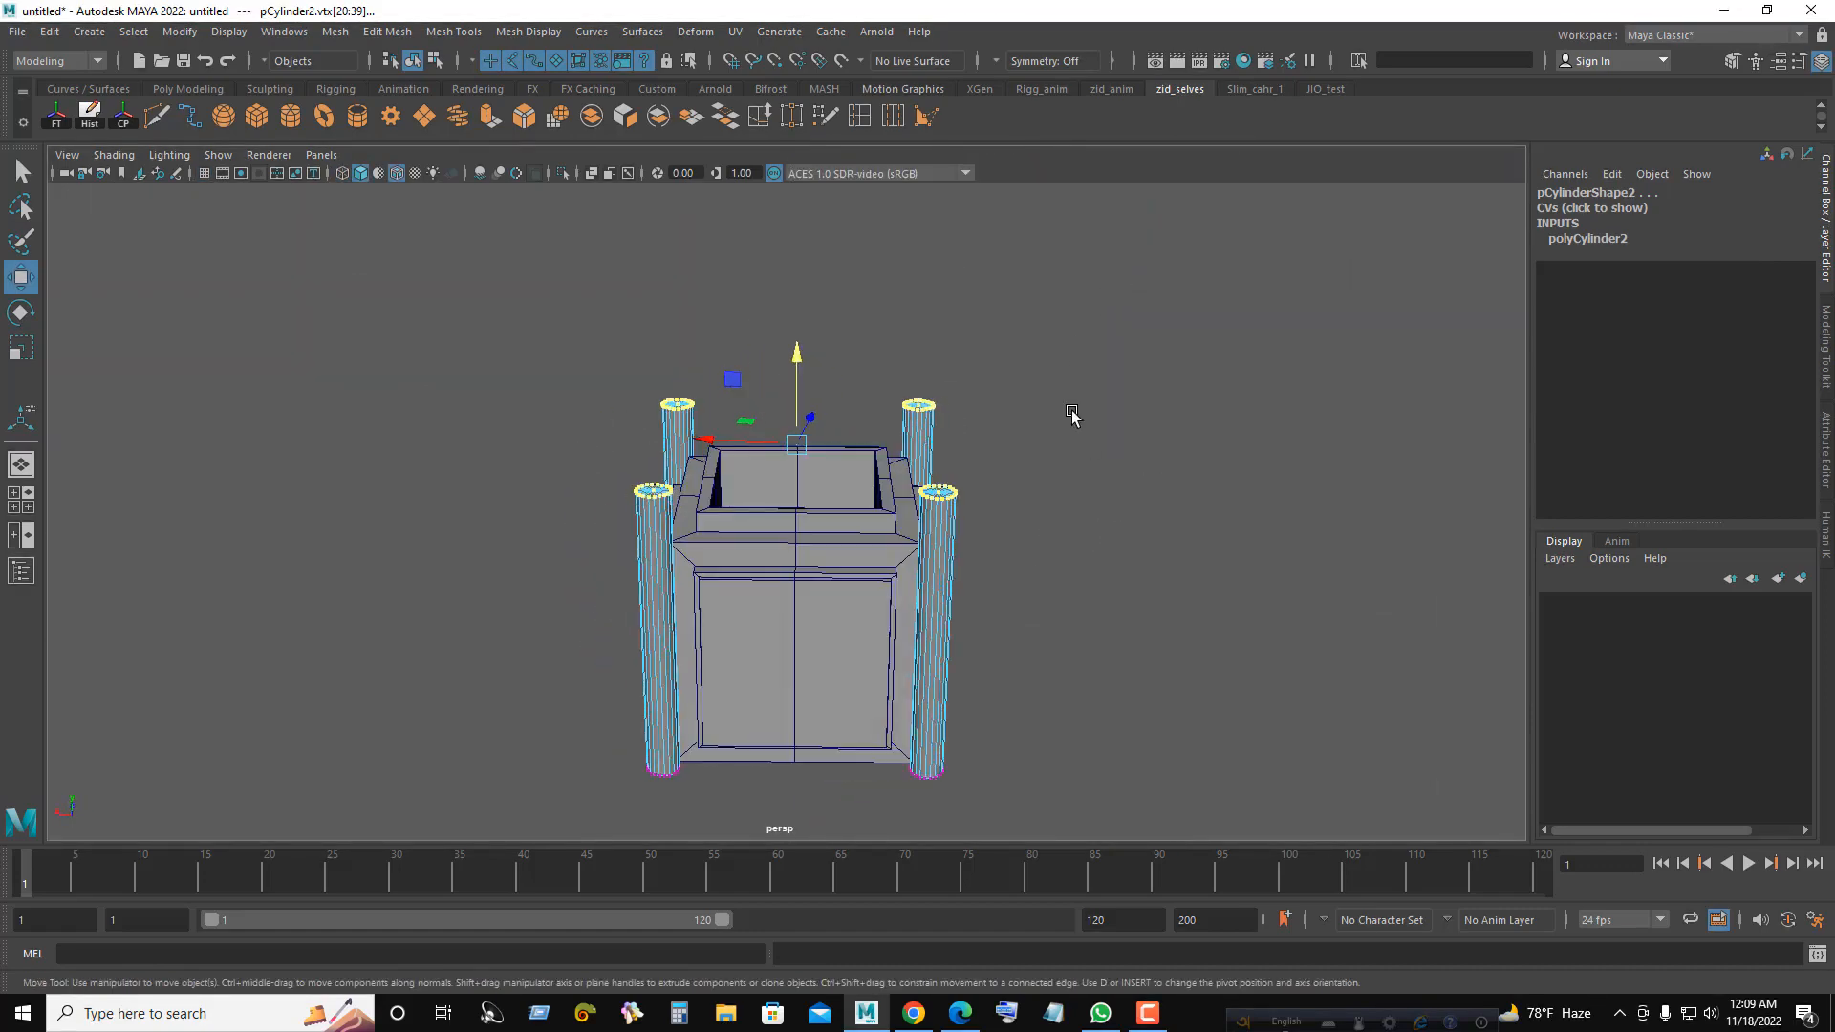
right_click_drag(1073, 418, 1167, 385)
left_click(1166, 385)
mouse_move(806, 541)
left_mouse_down("alt")
mouse_move(1146, 533)
mouse_move(1156, 567)
left_mouse_up("alt")
left_click(396, 174)
right_click_drag(965, 526, 1077, 529, "alt")
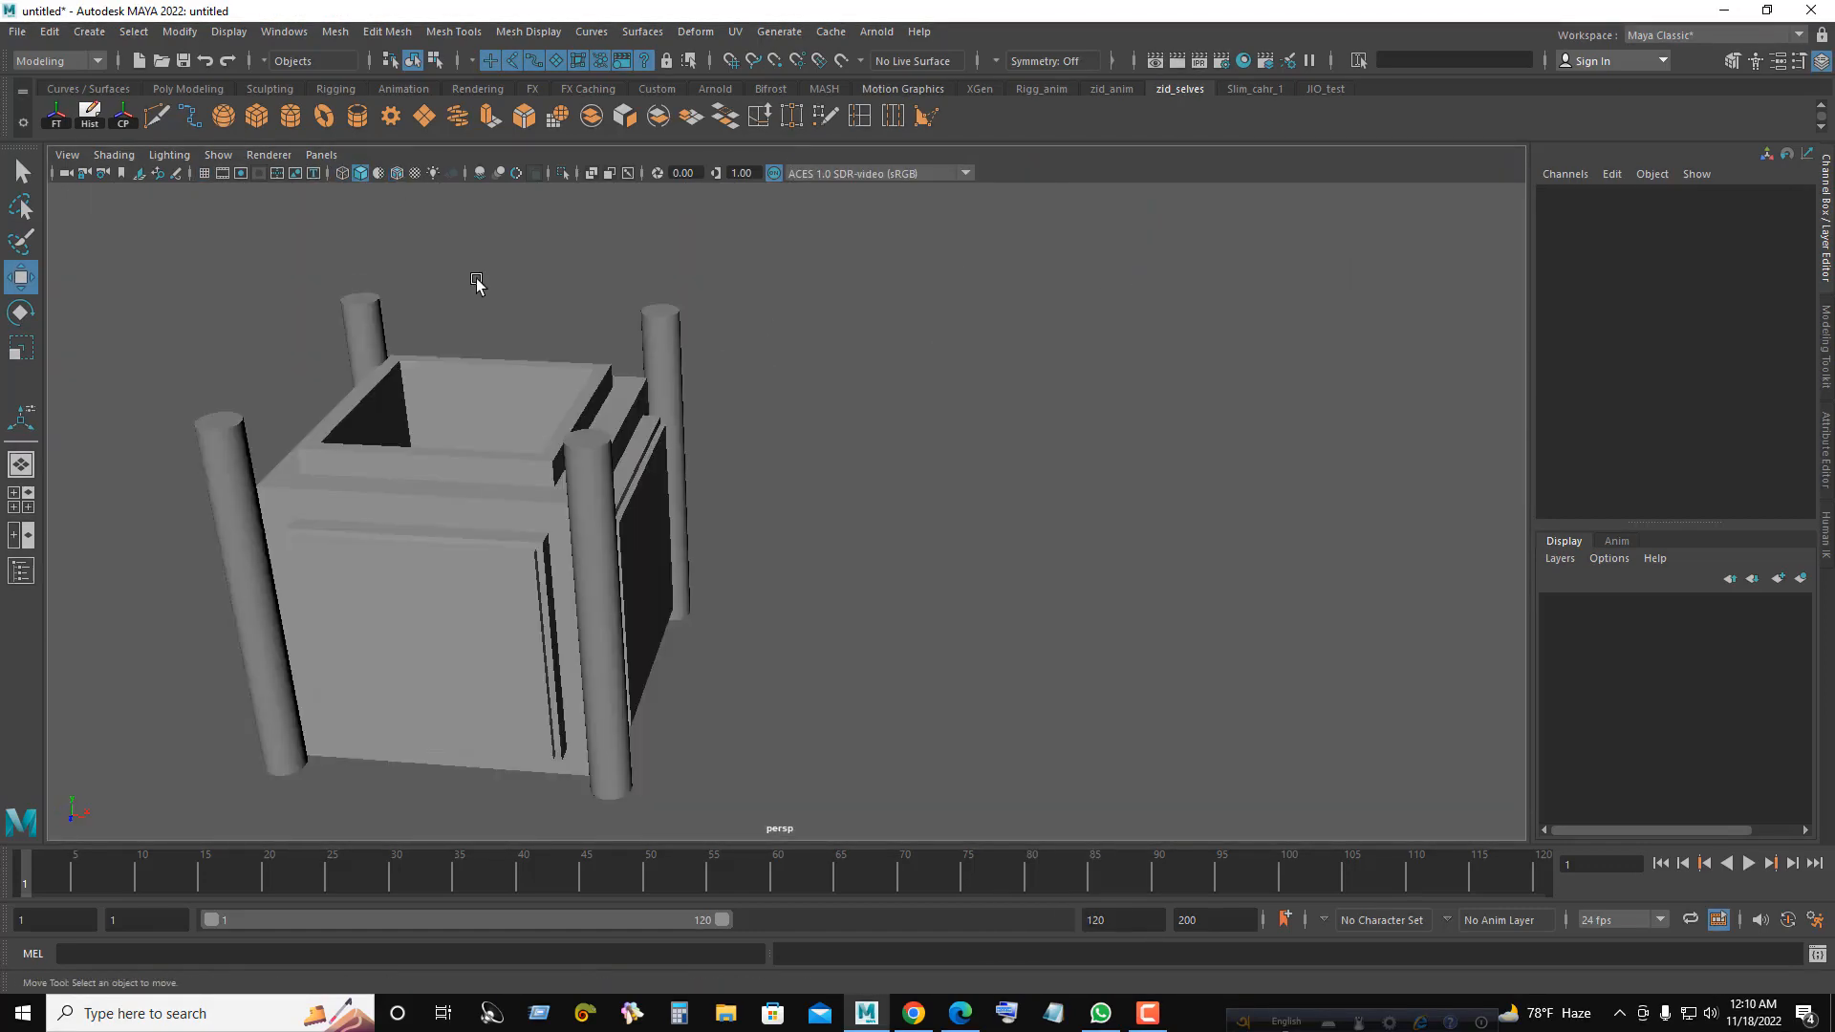